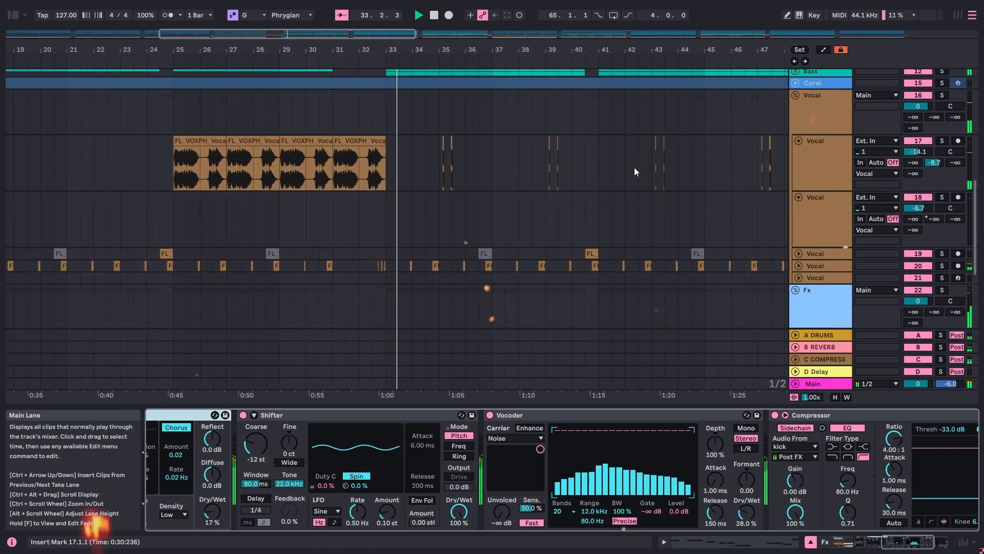
scroll(667, 168, "up", 1)
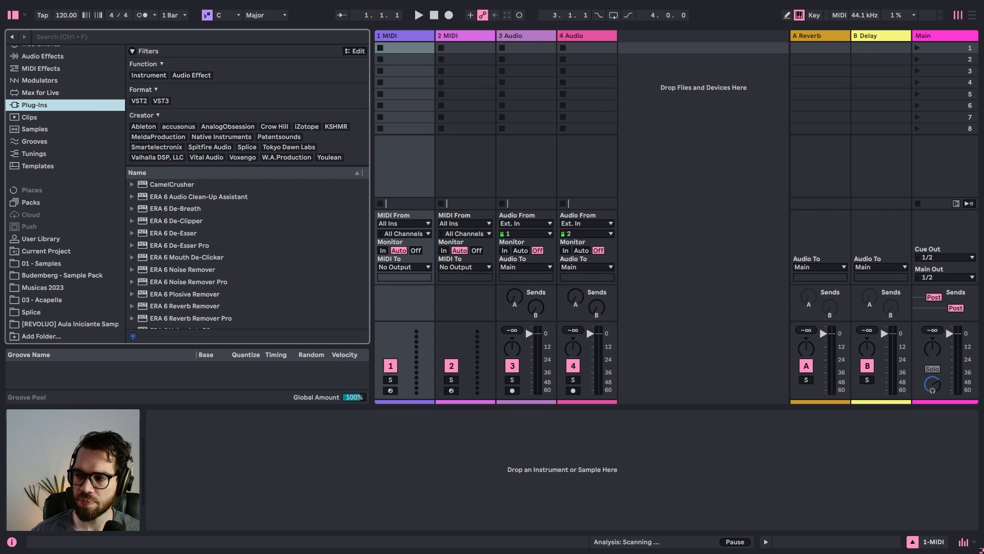
Switch to the browser and listen to the reference track Beltran - Smack Yo' from about 1:06 and from 1:52
left_click_drag(983, 164, 487, 42)
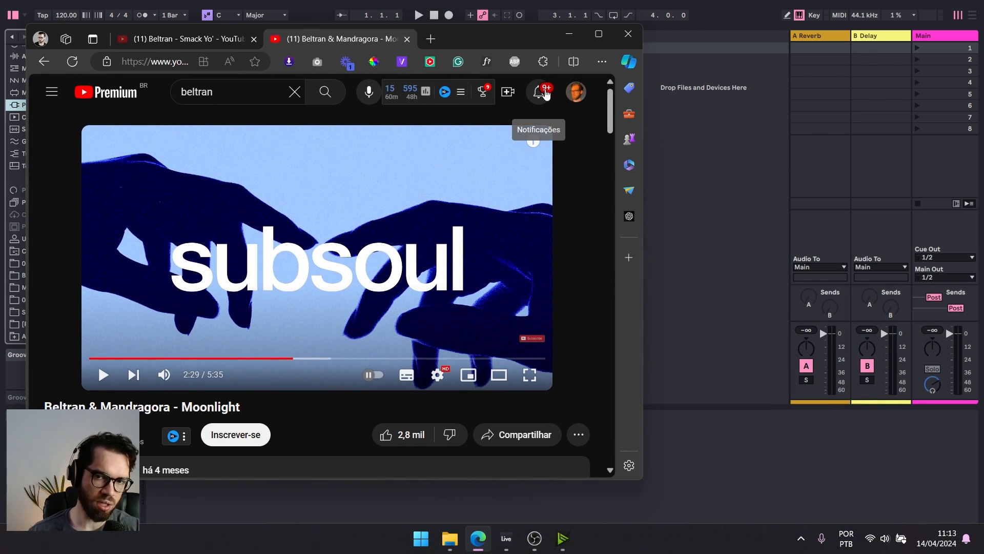
scroll(566, 136, "down", 3)
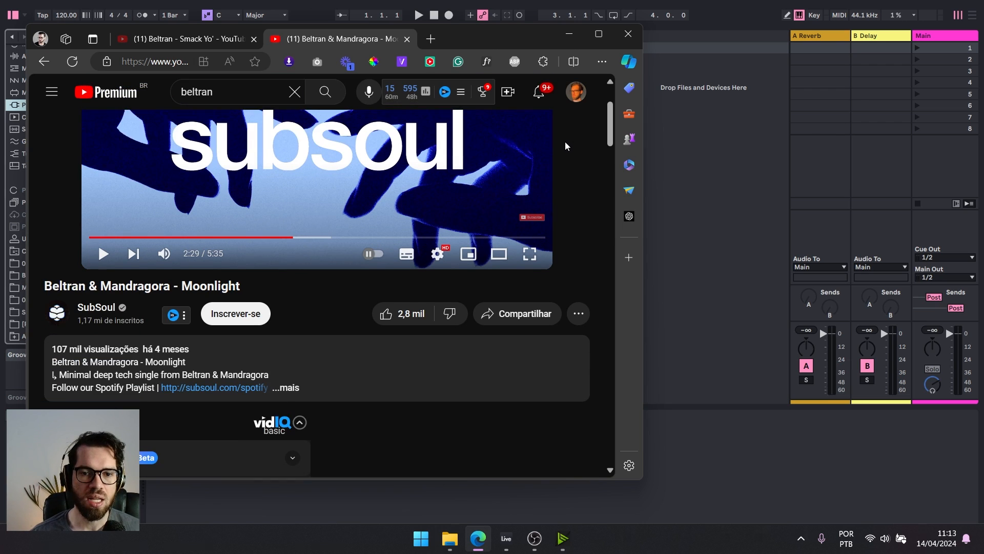
left_click(180, 38)
left_click_drag(174, 357, 70, 362)
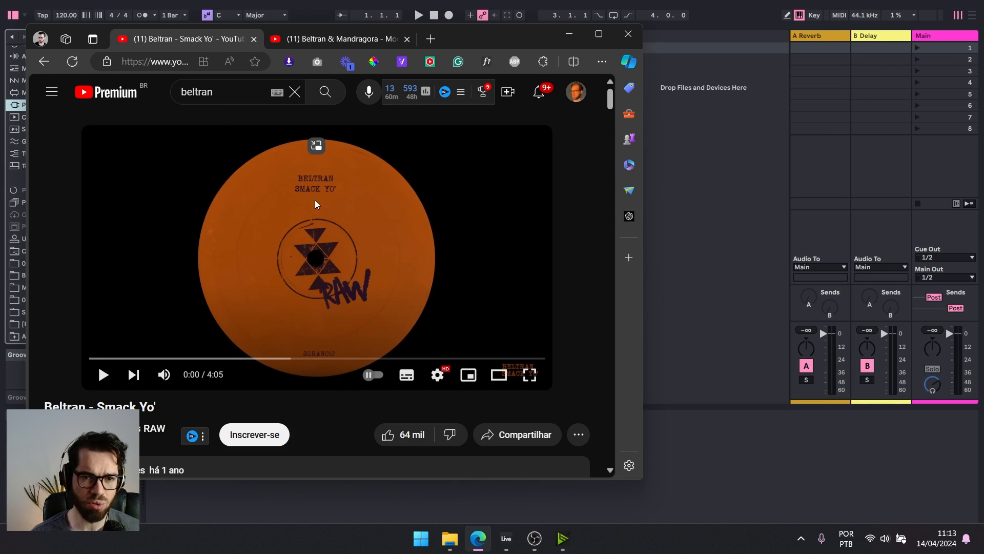
left_click_drag(643, 306, 854, 306)
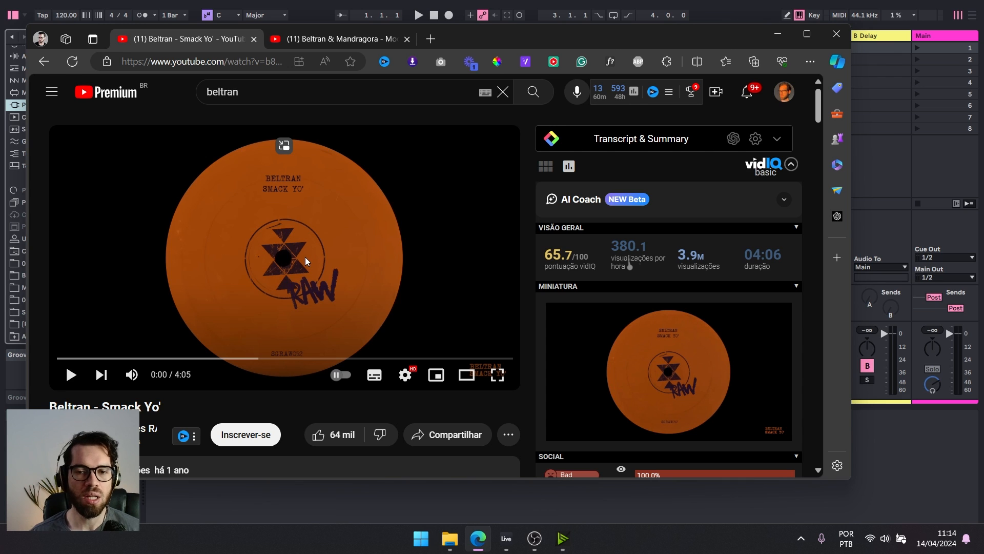
left_click(179, 358)
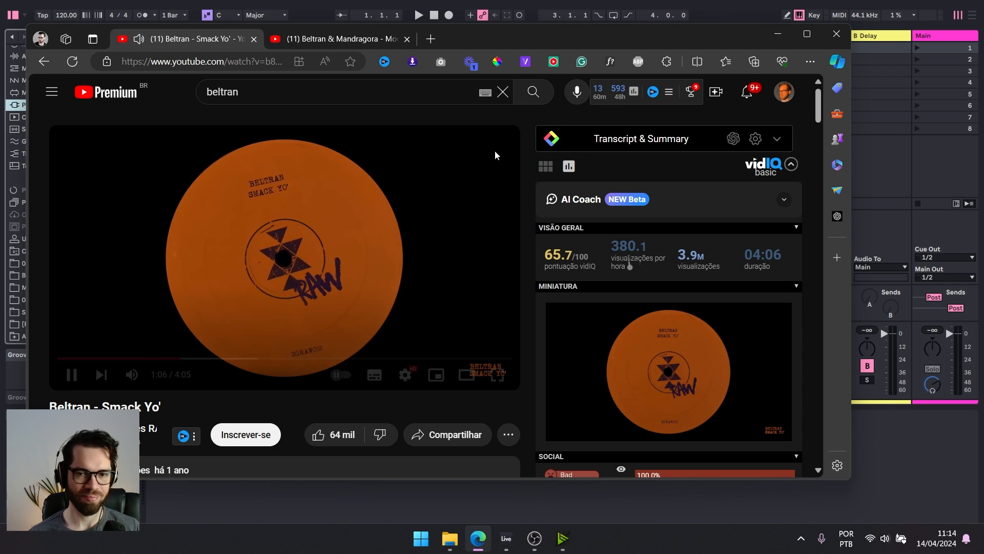
left_click(441, 211)
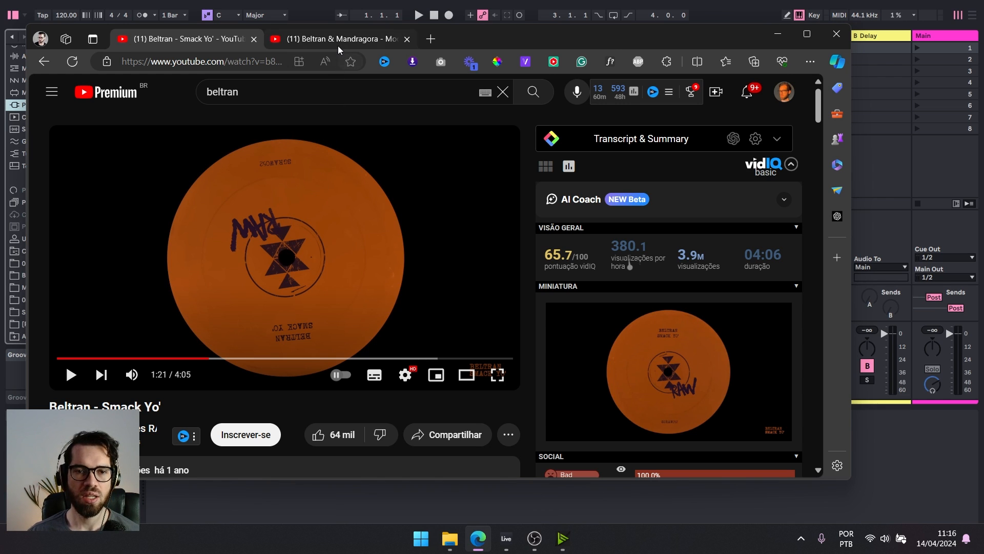
left_click(267, 358)
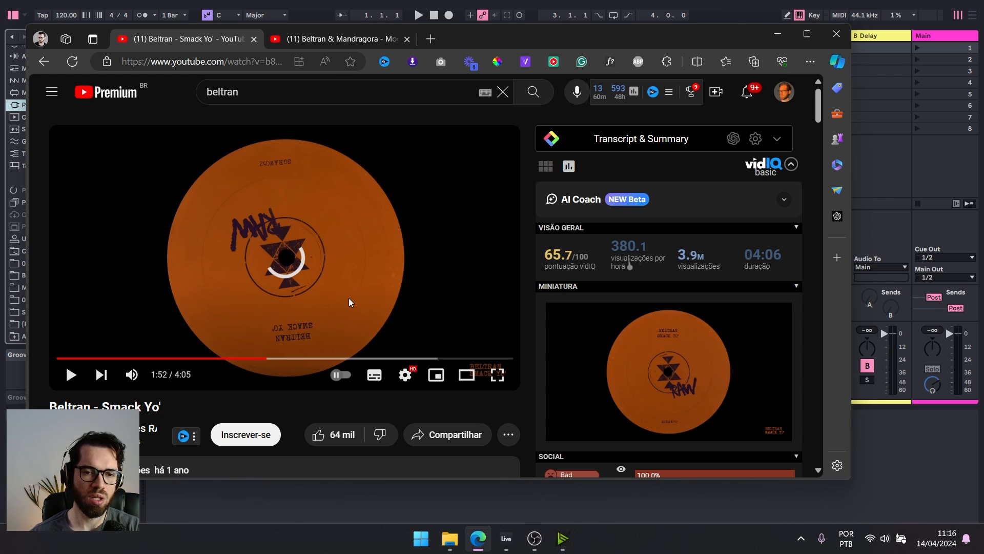
left_click(331, 227)
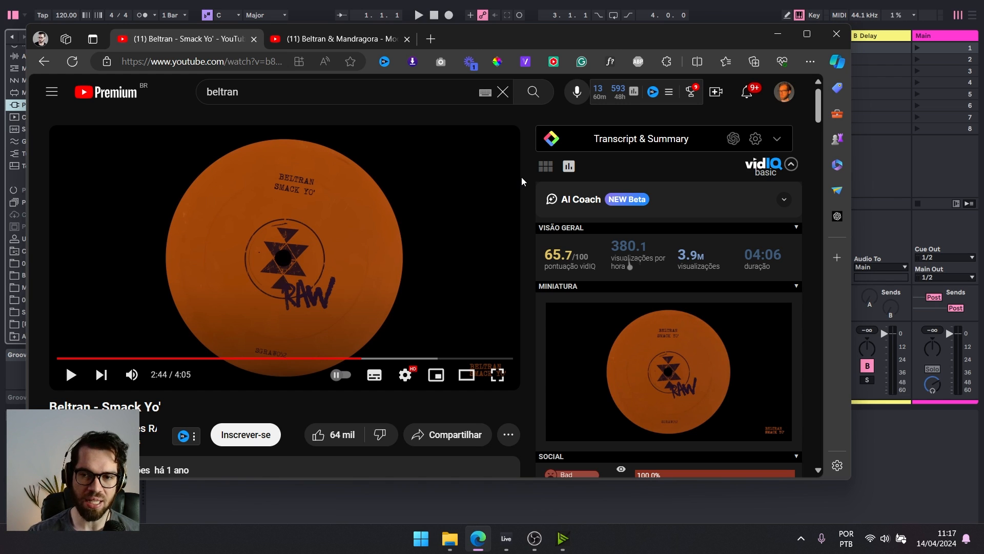
Listen to several passages of the second reference track, Beltran & Mandragora - Moonlight, starting near its beginning
left_click(327, 39)
left_click_drag(107, 358, 73, 358)
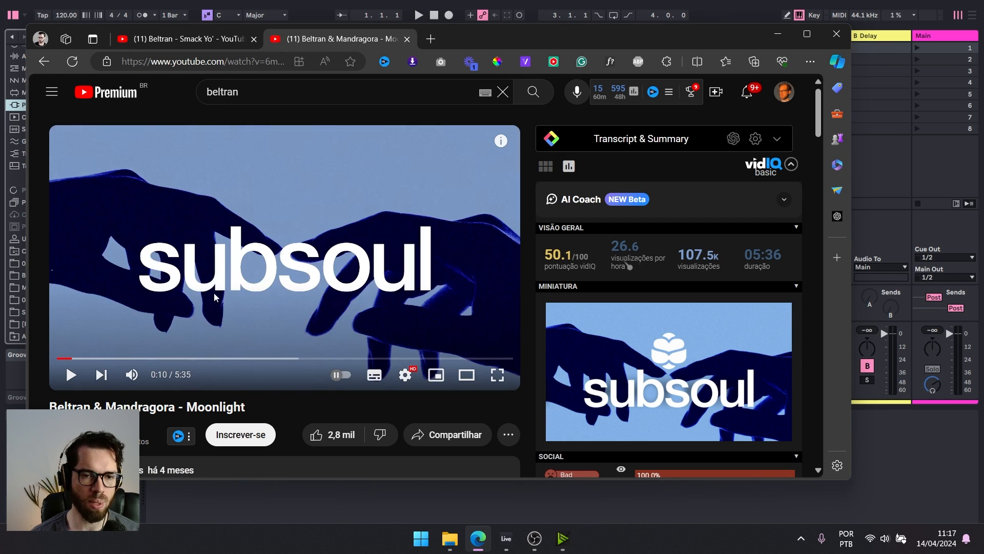
left_click(215, 284)
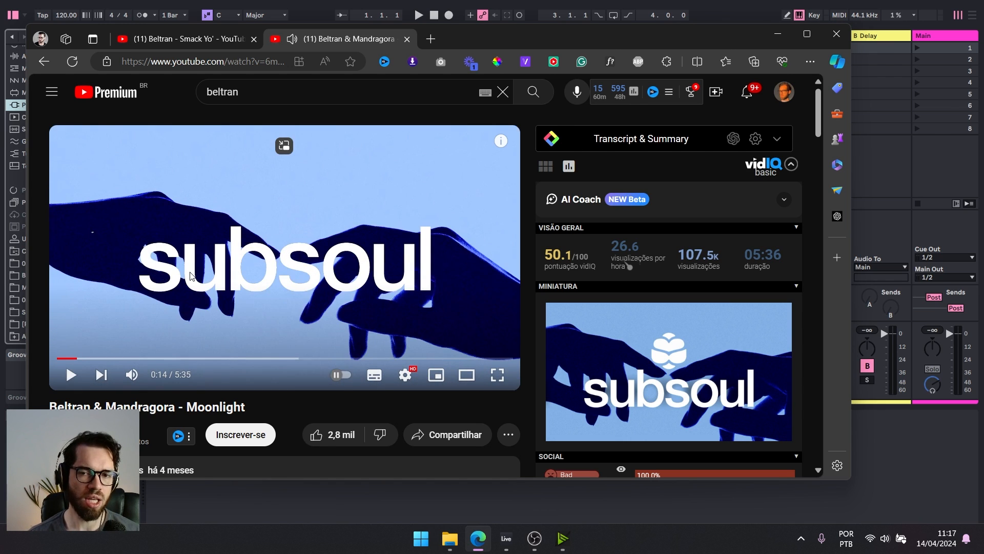
left_click(190, 273)
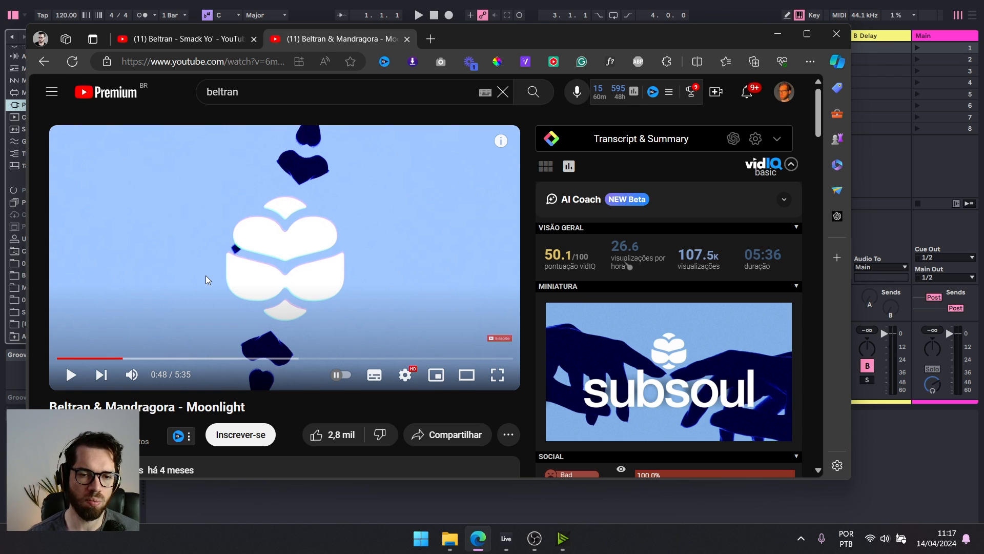
left_click(205, 276)
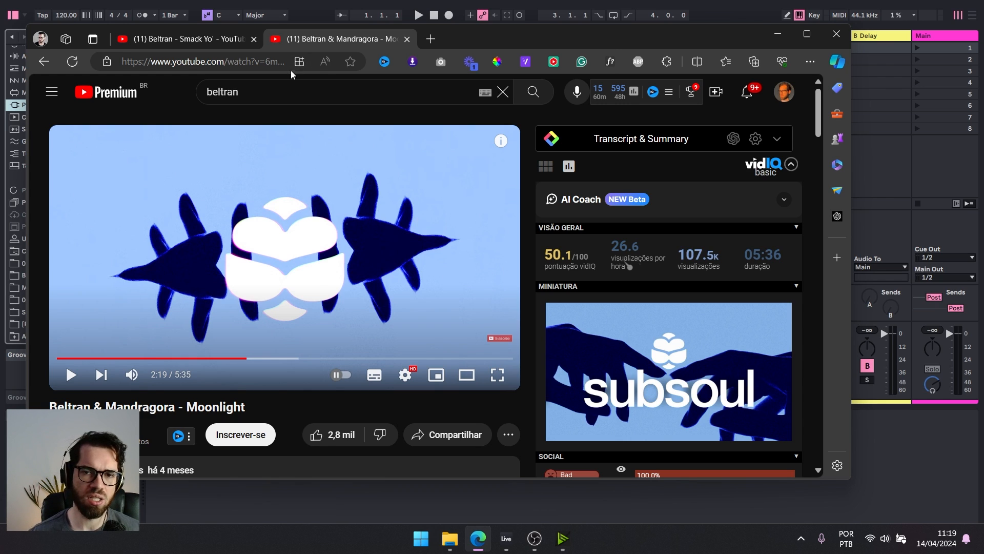
Return to Ableton Live and switch the new set to Arrangement View
left_click(753, 14)
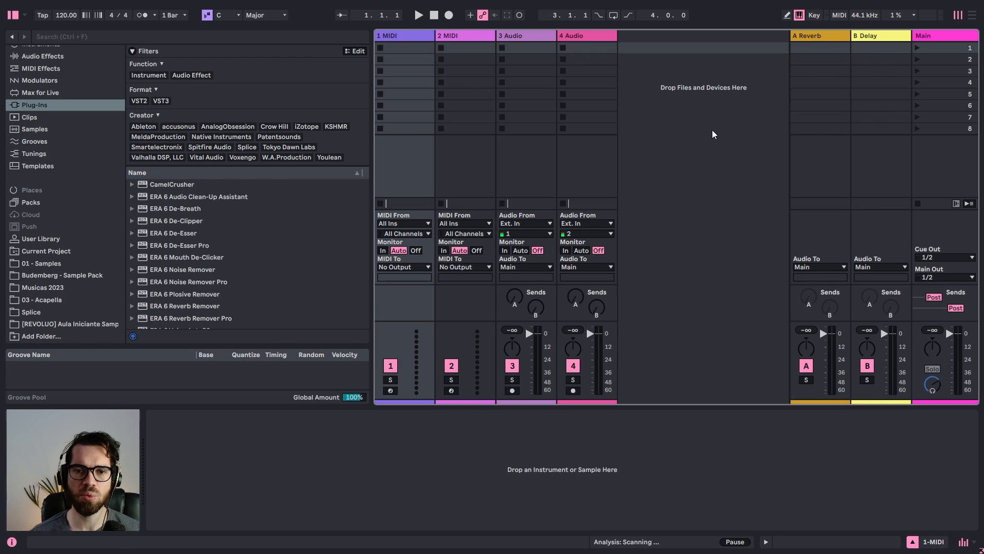
key("Tab")
left_click(656, 155)
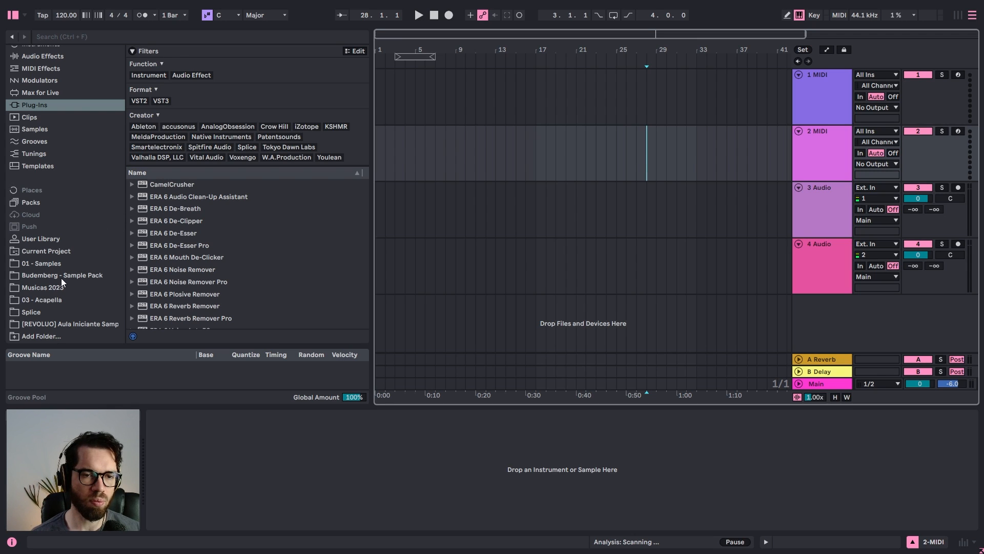
Audition the samples in the User Library's NEW SAMPLES 2024 KICKS folder one by one, from KICK 1 through KICK 13
left_click(38, 239)
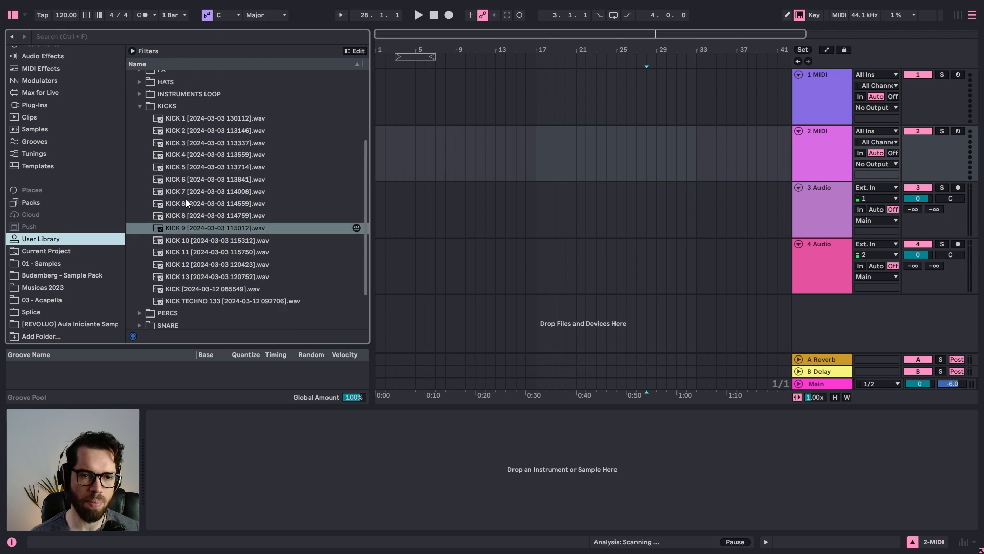
scroll(201, 139, "up", 2)
scroll(200, 136, "up", 3)
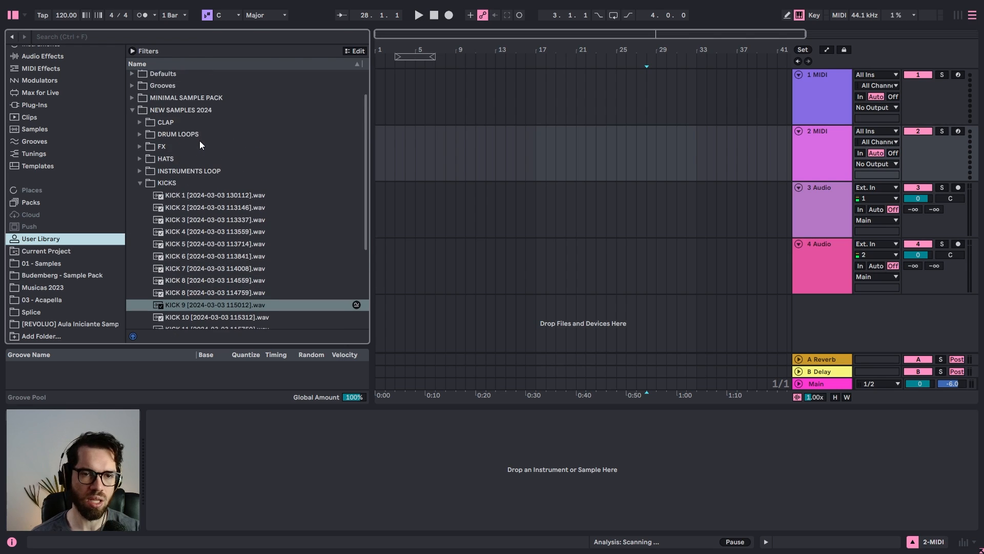
left_click(194, 194)
key("Down")
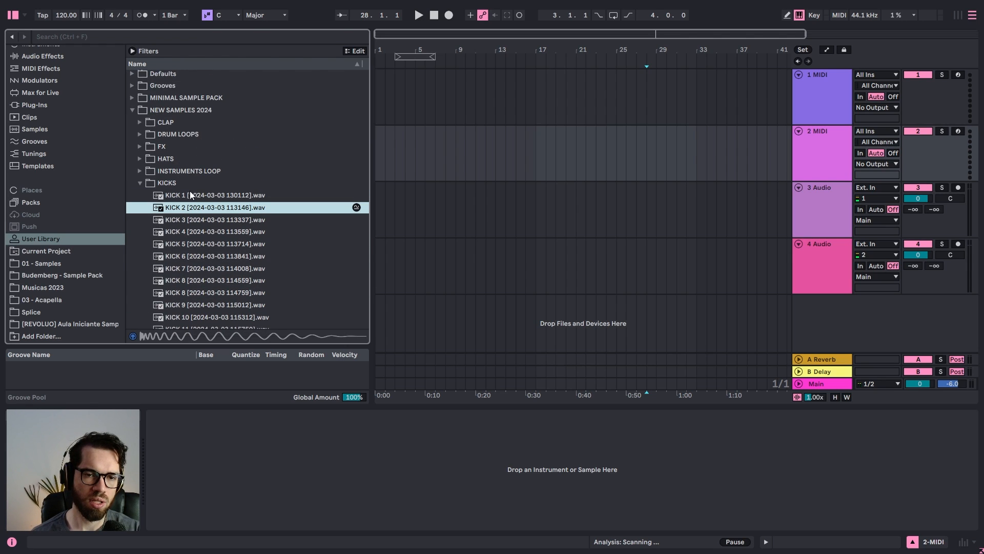
key("Down")
key("Down")
key("Down")
key("Down")
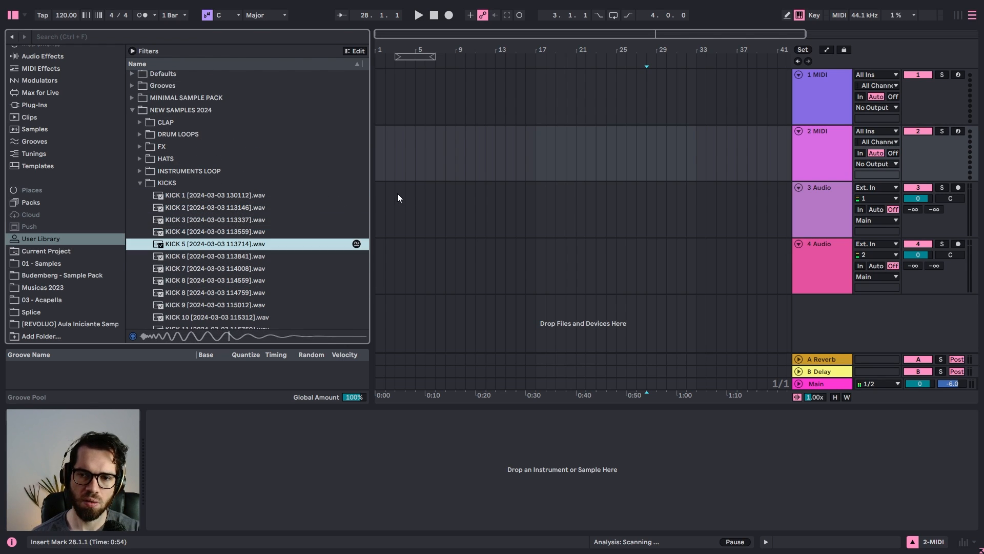
key("Down")
key("Down")
key("Down")
key("Down")
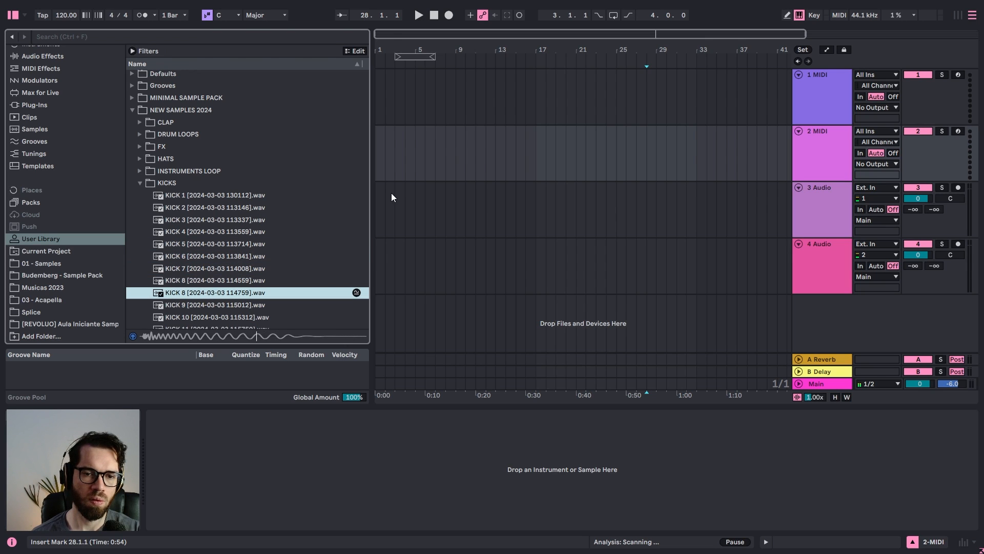
key("Down")
key("Down")
key("Down")
key("Down")
key("Down")
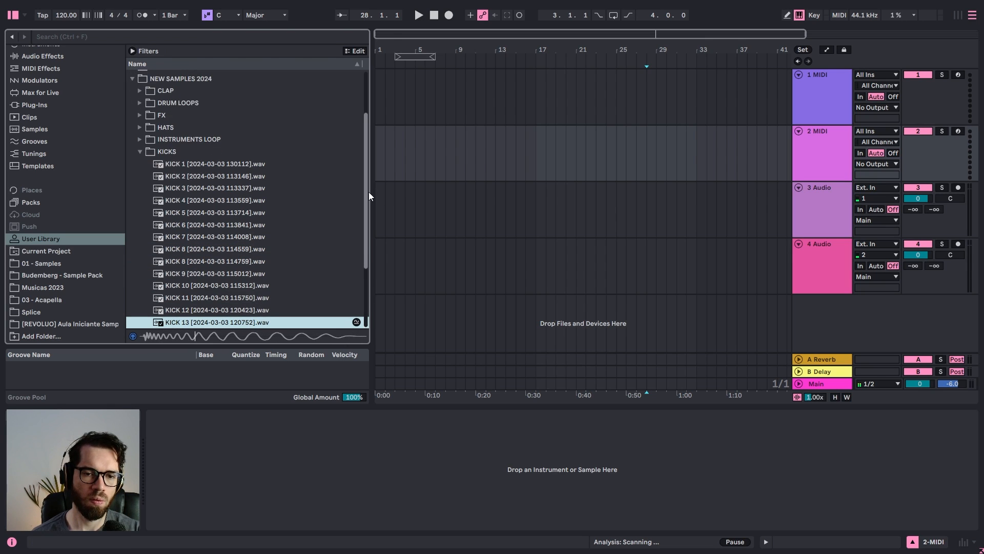
Compare the kick samples between KICK 12 and KICK 8 again and settle on KICK 9
scroll(368, 192, "down", 2)
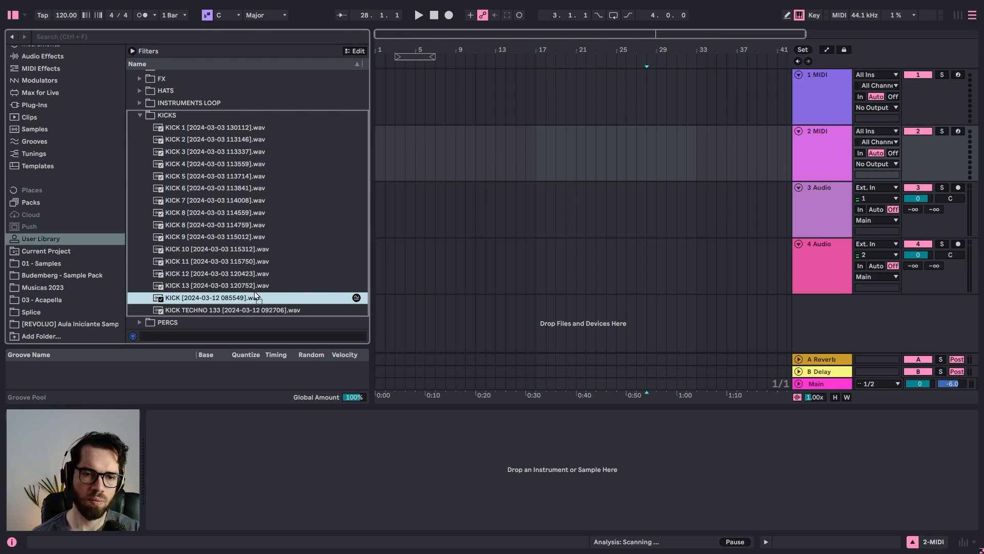
left_click(245, 271)
left_click(245, 264)
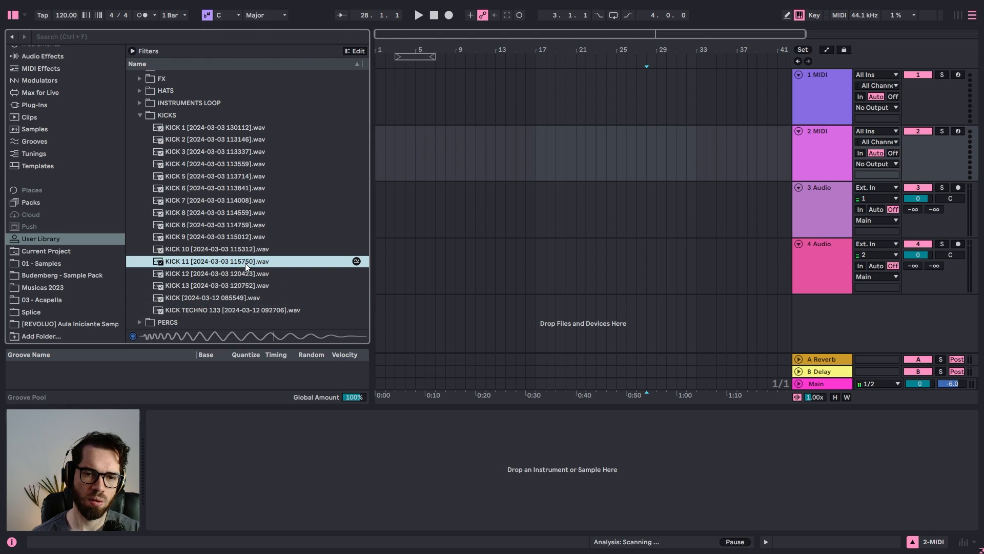
left_click(247, 251)
left_click(247, 262)
left_click(247, 238)
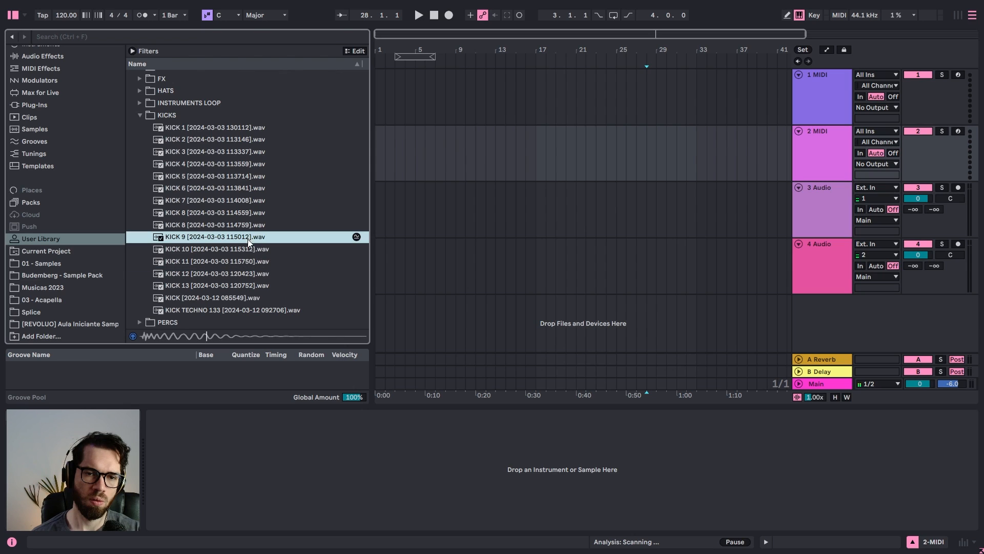
left_click(245, 226)
left_click(246, 238)
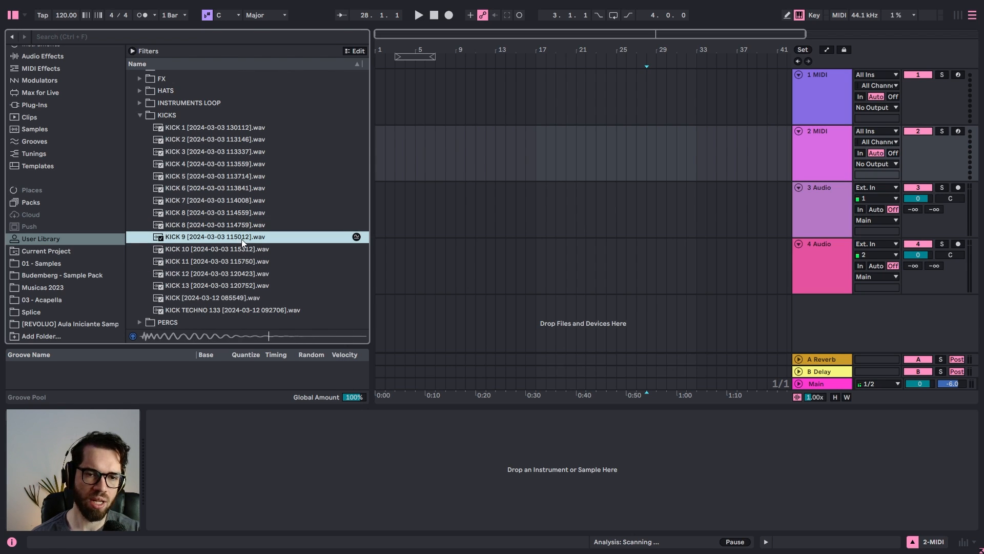
Load KICK 9 as an instrument on the second MIDI track and delete all the other tracks
left_click_drag(241, 239, 356, 446)
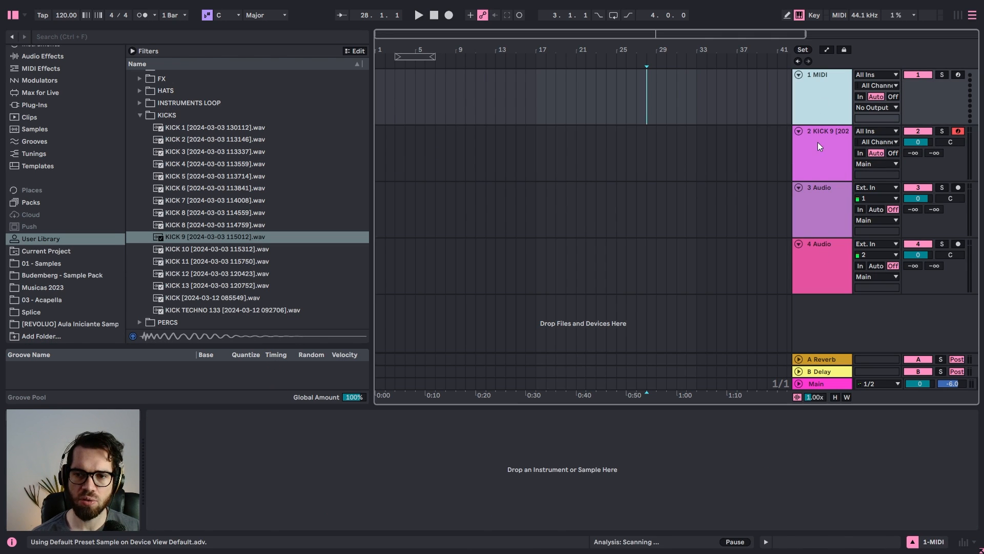
left_click(817, 113)
key("Delete")
left_click(820, 134)
key("Delete")
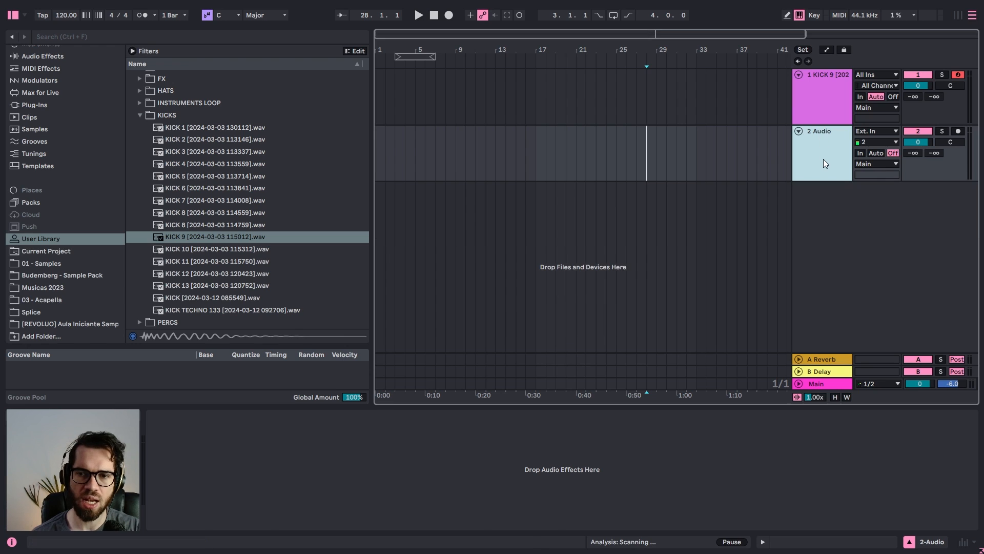
key("Delete")
left_click(58, 36)
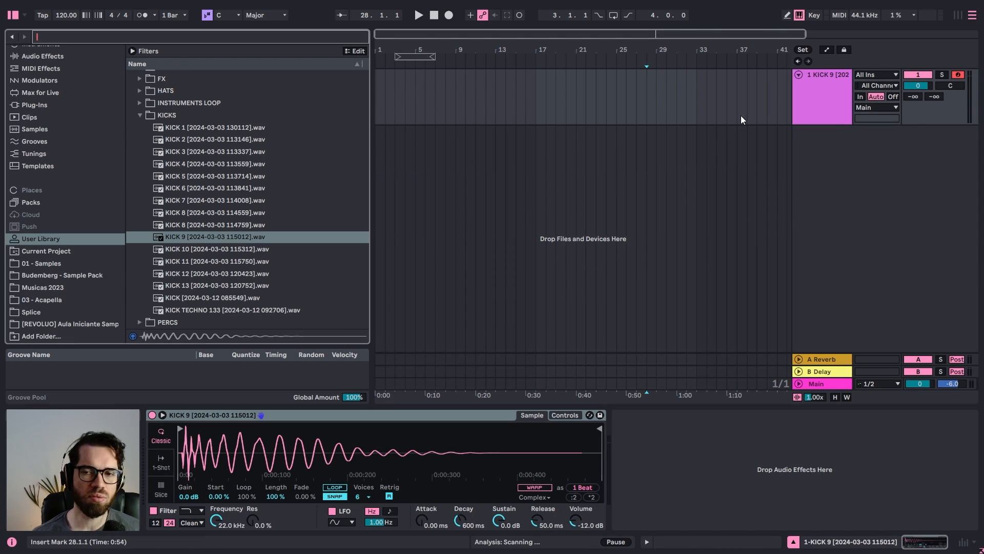
Undo the track deletions and remove the KICK 9 track, keeping one MIDI track and two audio tracks
key("ctrl+z")
key("ctrl+z")
key("ctrl+z")
left_click(826, 145)
key("ctrl+z")
Add the EQ Eight audio effect to the 2 Audio track, followed by Utility
scroll(72, 141, "up", 5)
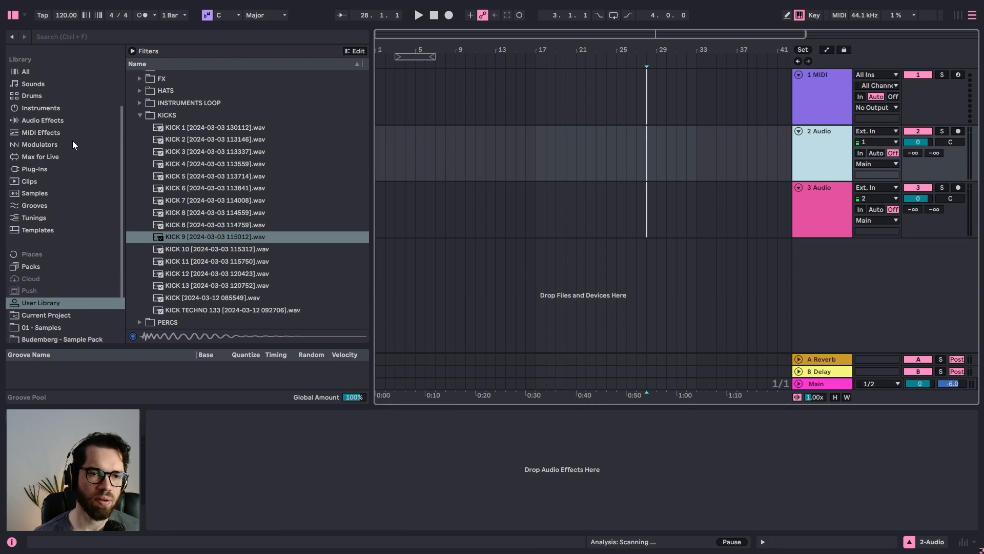
left_click(43, 184)
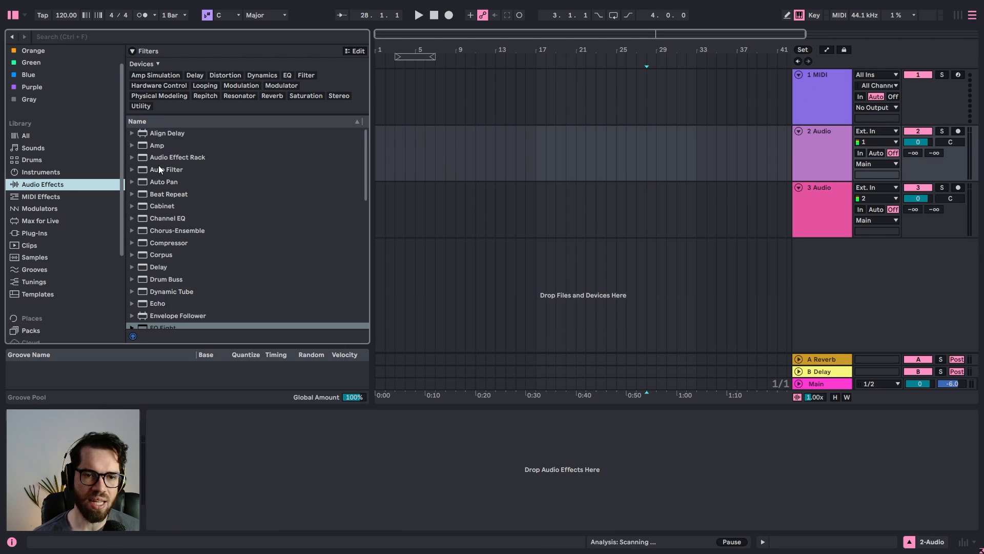
scroll(197, 258, "down", 3)
left_click_drag(168, 288, 215, 469)
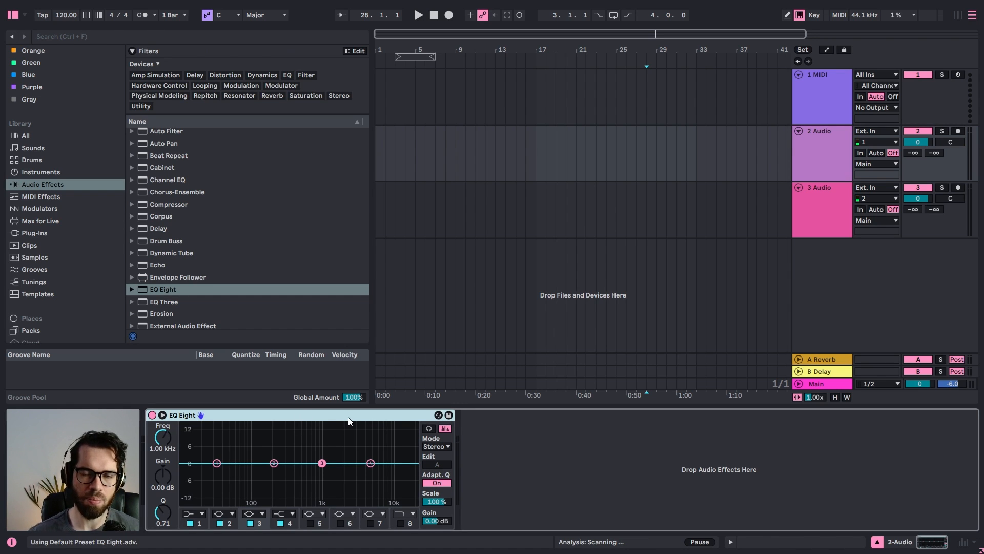
scroll(251, 276, "down", 10)
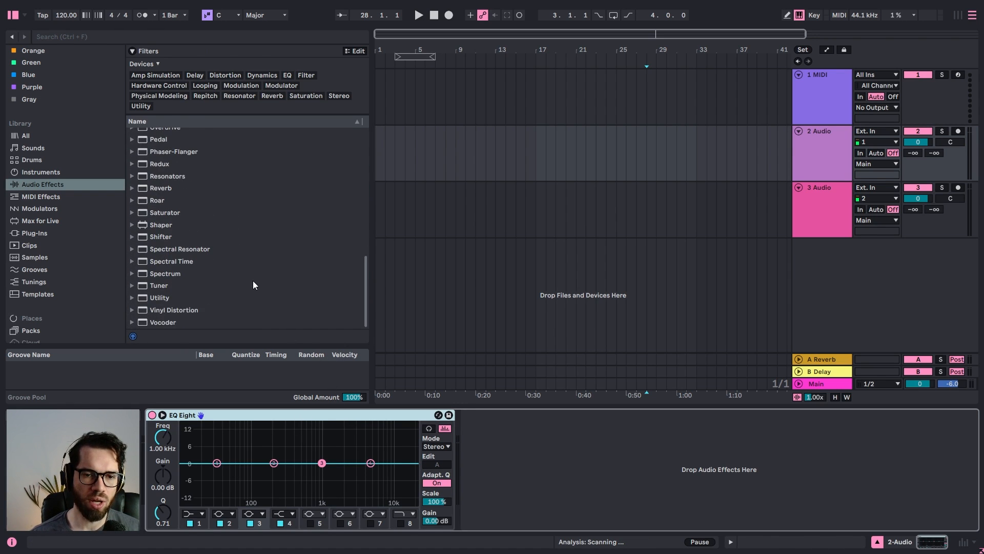
left_click_drag(163, 299, 552, 416)
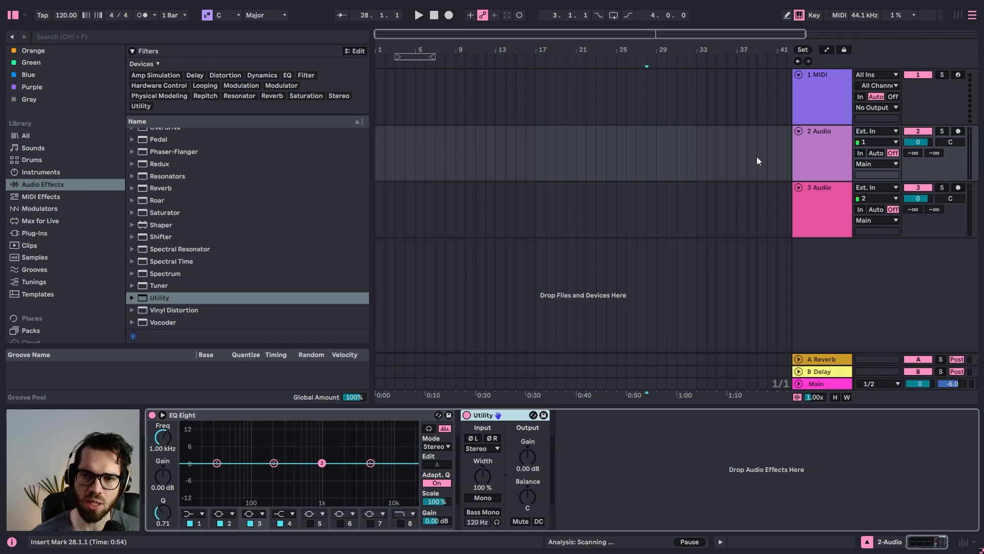
Copy the EQ Eight and Utility effects from the 2 Audio track onto the 1 MIDI track
left_click(840, 158)
left_click(816, 115)
left_click(835, 141)
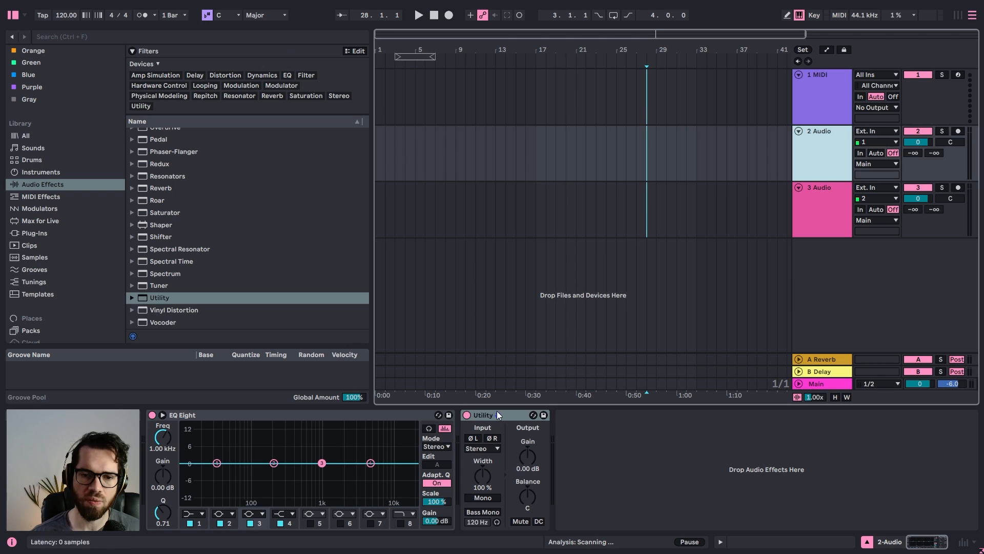
left_click(486, 417)
left_click(347, 415)
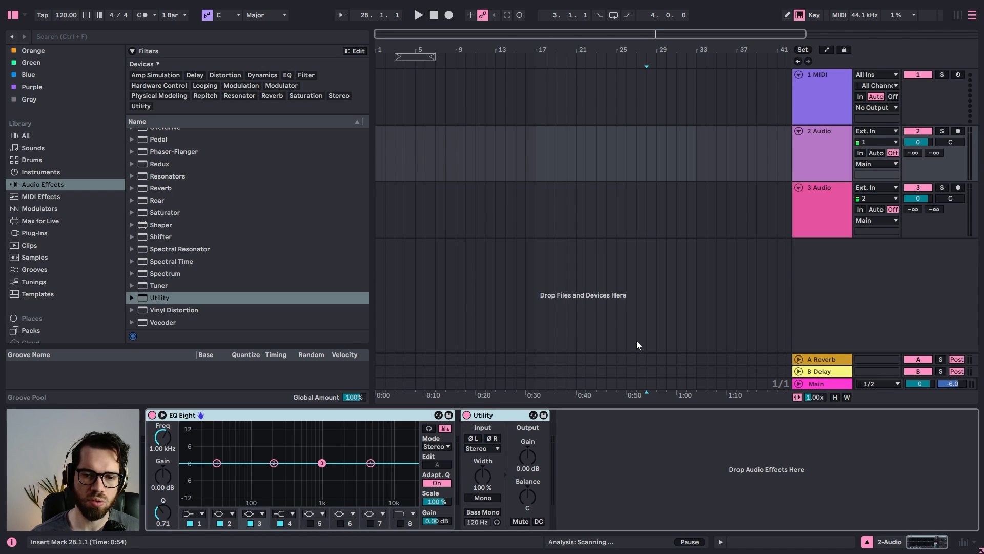
left_click(829, 100)
left_click(653, 468)
key("ctrl+v")
left_click(826, 97)
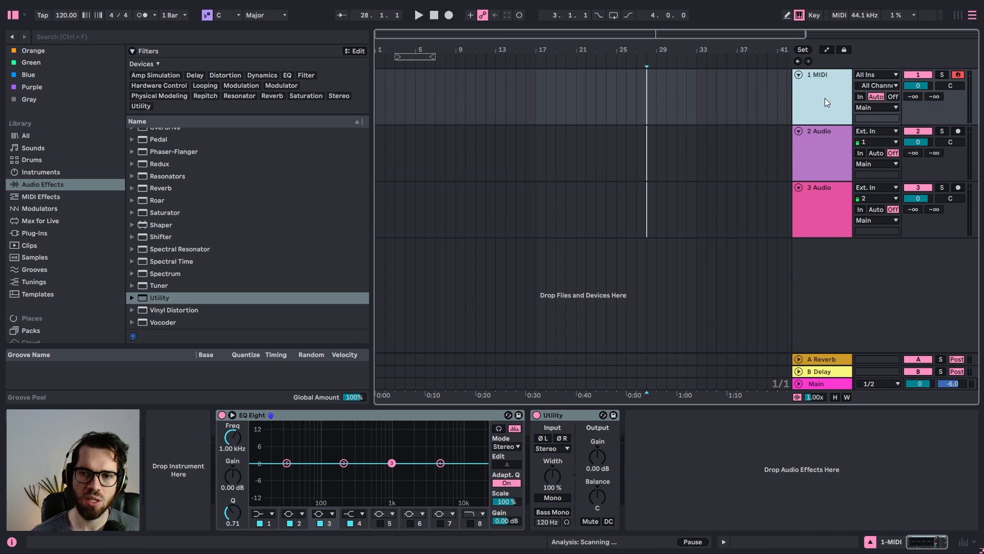
Save the 1 MIDI track as the default MIDI track, overwriting the existing default
right_click(826, 99)
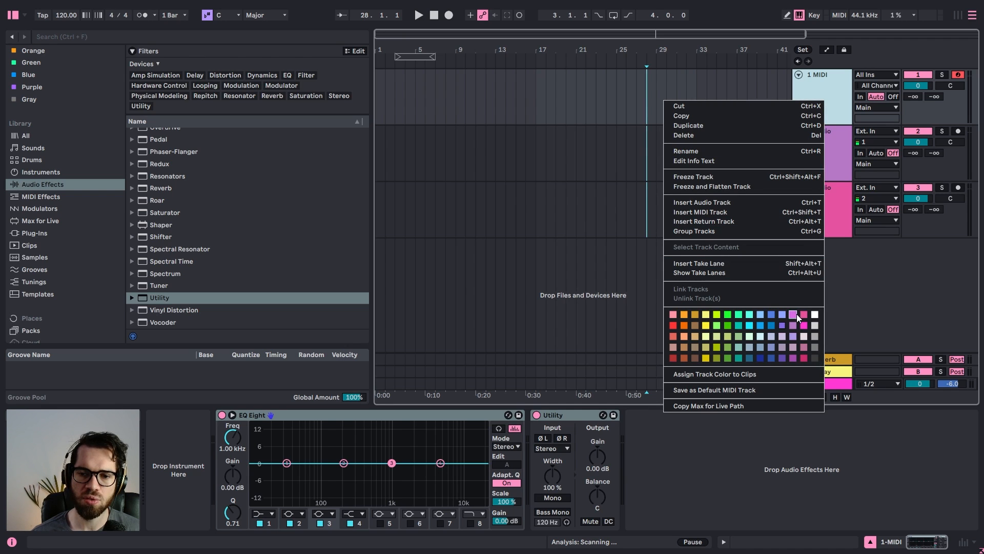
left_click(748, 389)
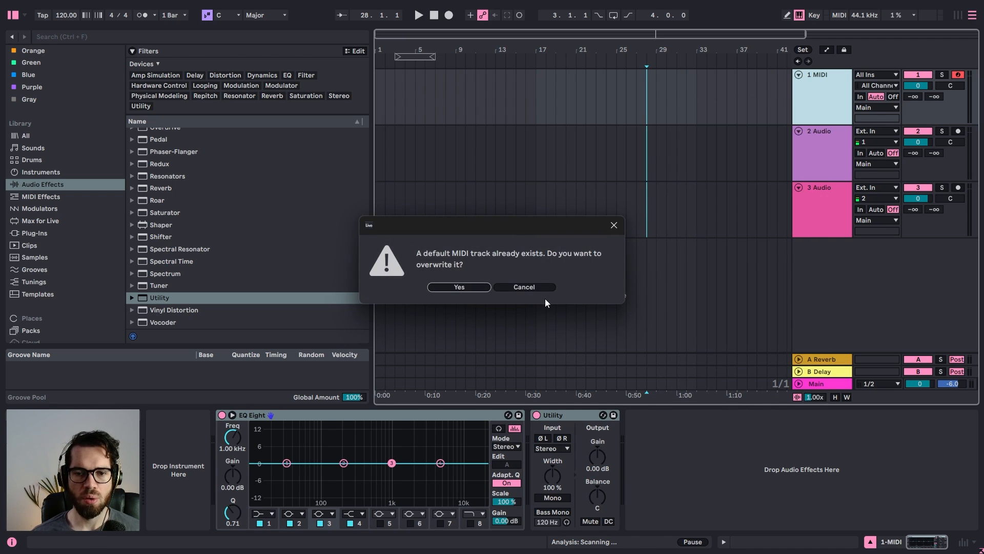
left_click(478, 287)
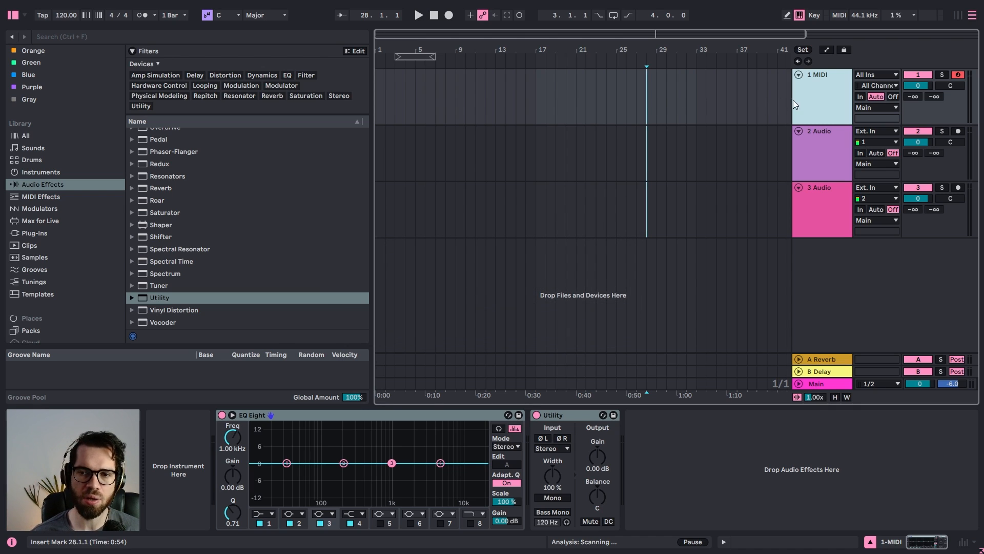
Insert a new MIDI track to check its default effects, and delete it again
key("ctrl+shift+t")
left_click(828, 146)
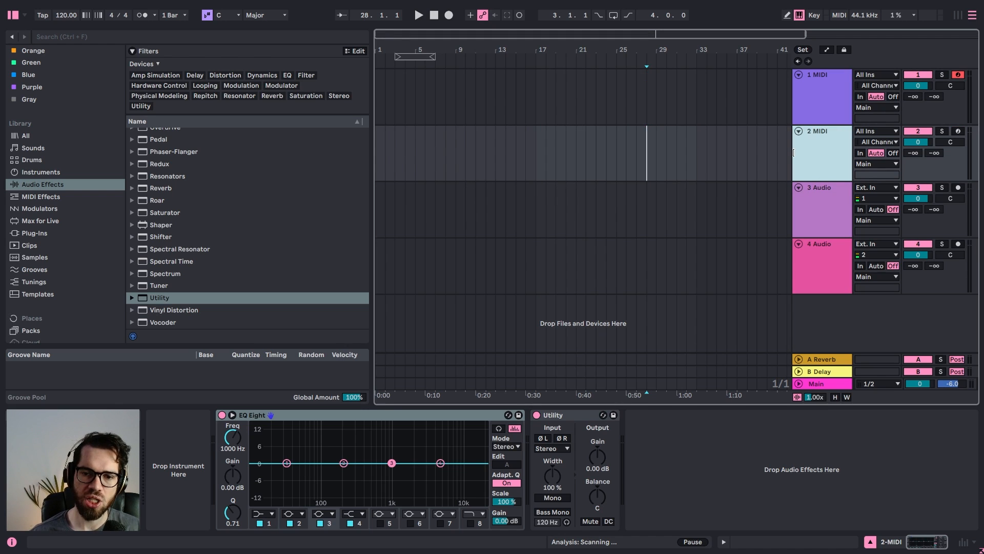
key("Delete")
Save the 2 Audio track as the default audio track, overwriting the existing default
right_click(818, 150)
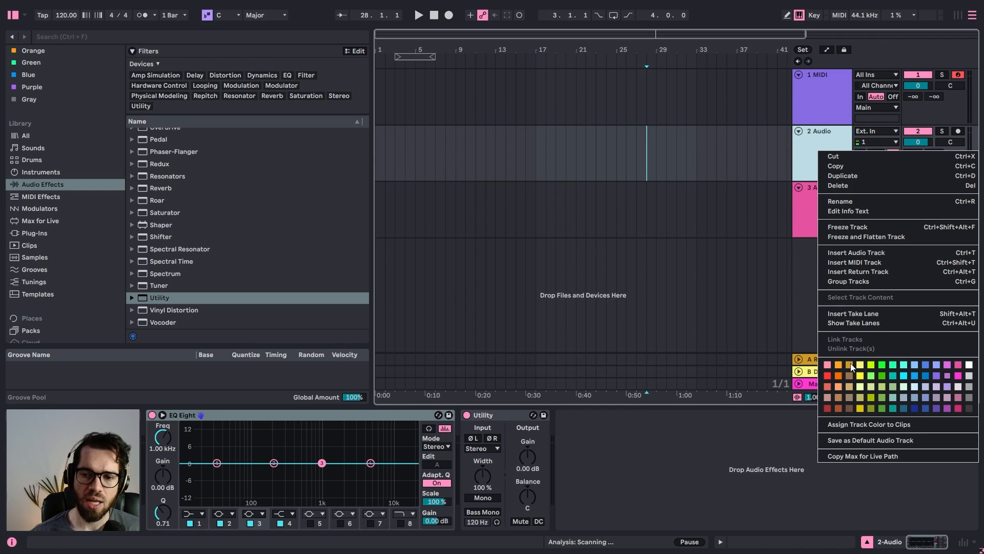
left_click(860, 440)
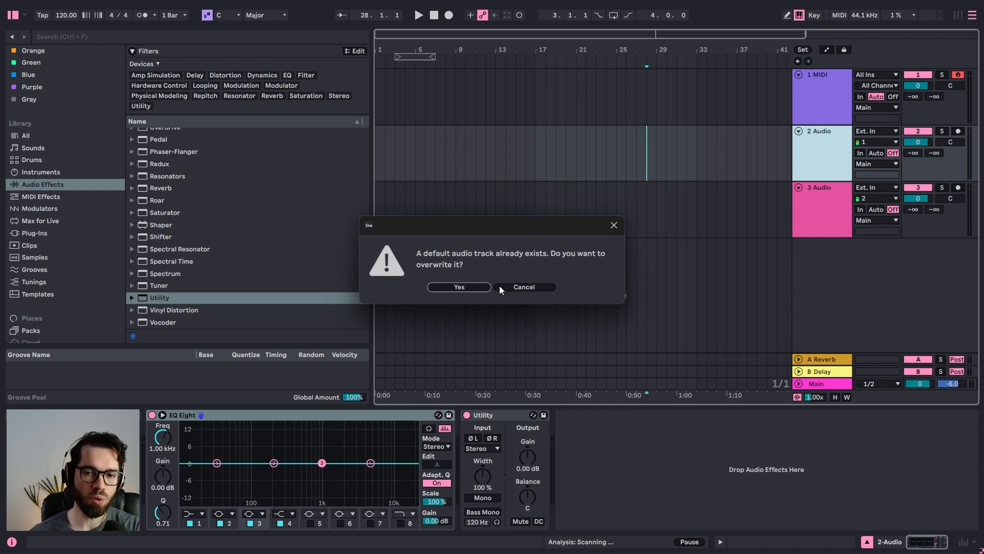
left_click(472, 287)
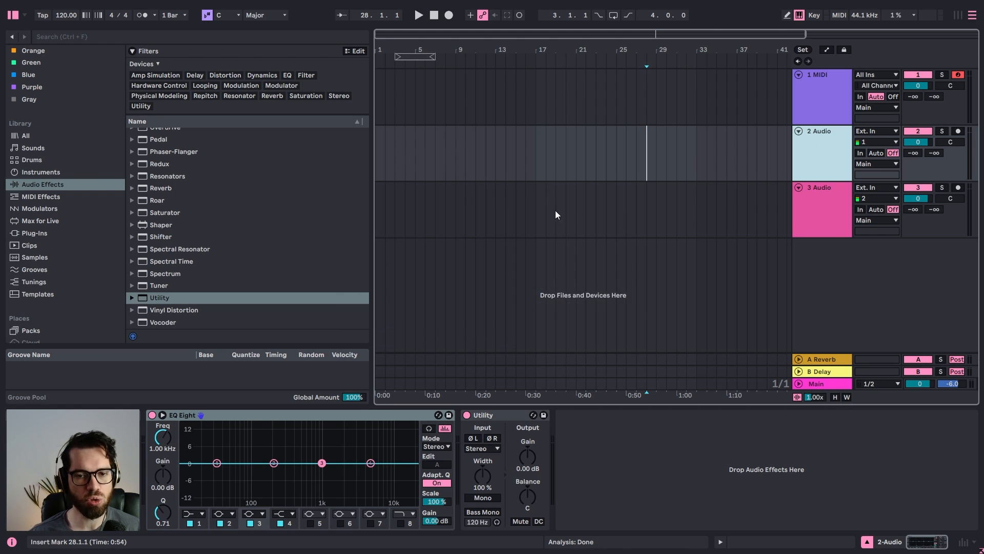
Delete the empty 3 Audio track
left_click(570, 195)
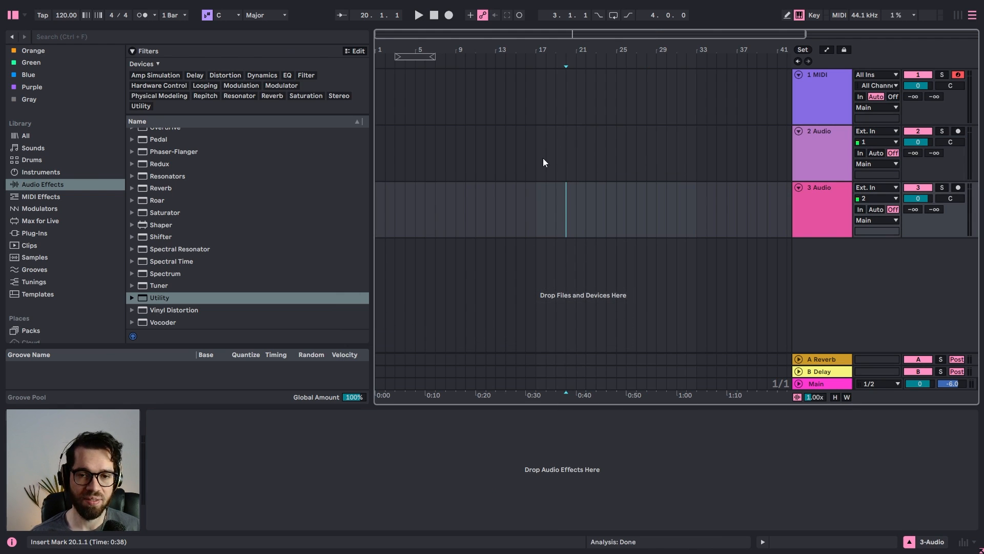
left_click(575, 235)
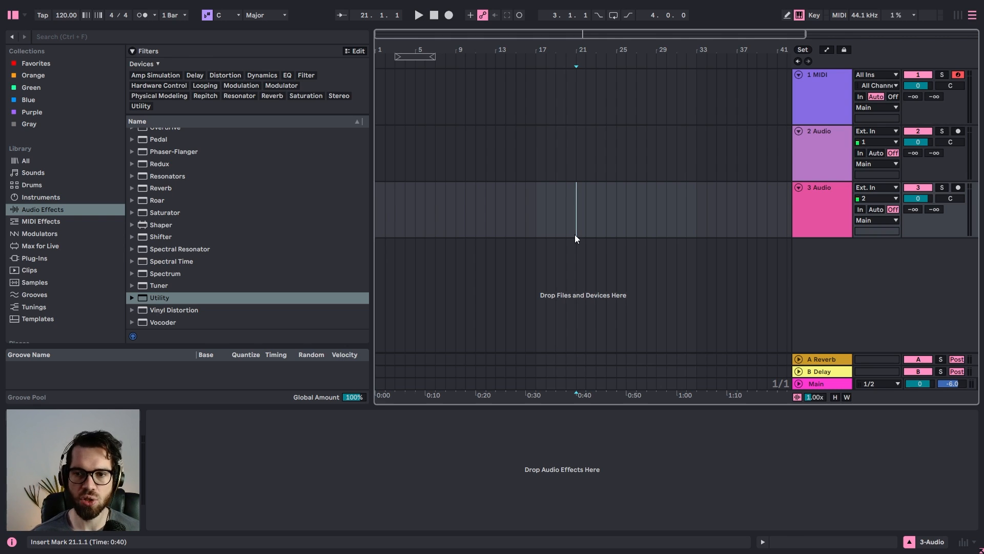
left_click(811, 189)
key("Delete")
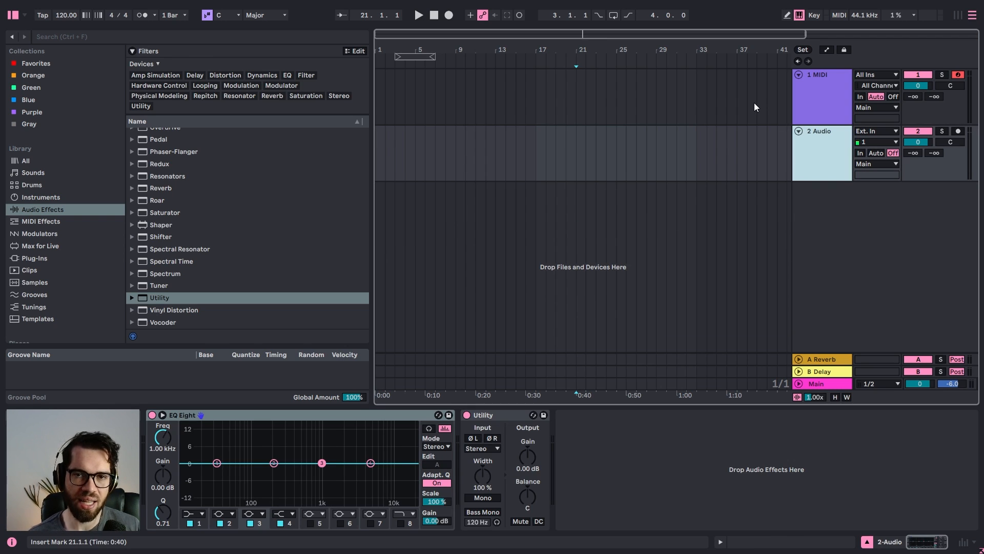
Load the KICK 9 sample from the User Library's KICKS folder as the instrument of the 1 MIDI track
left_click(807, 116)
left_click(820, 132)
left_click(727, 121)
scroll(48, 250, "down", 1)
scroll(47, 250, "down", 5)
left_click(49, 299)
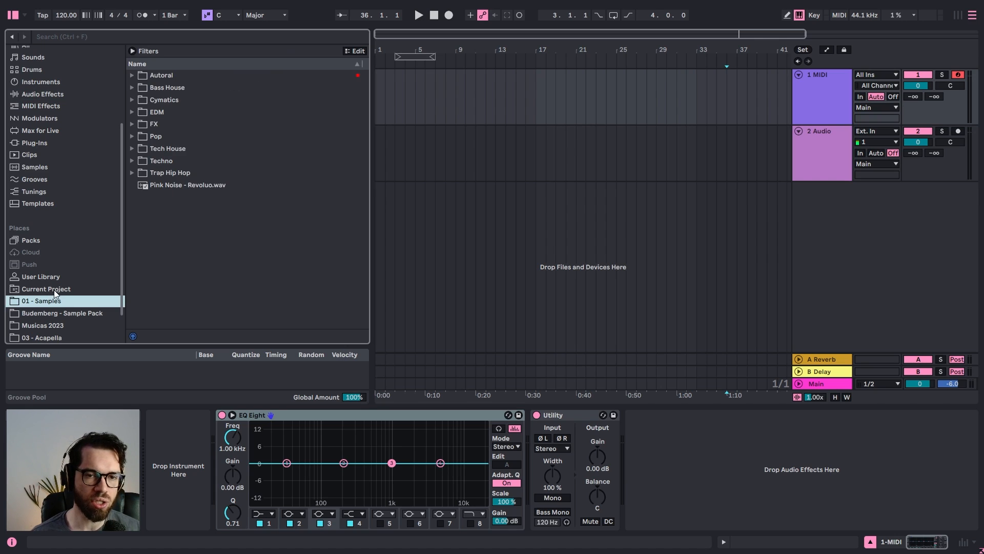
left_click(54, 289)
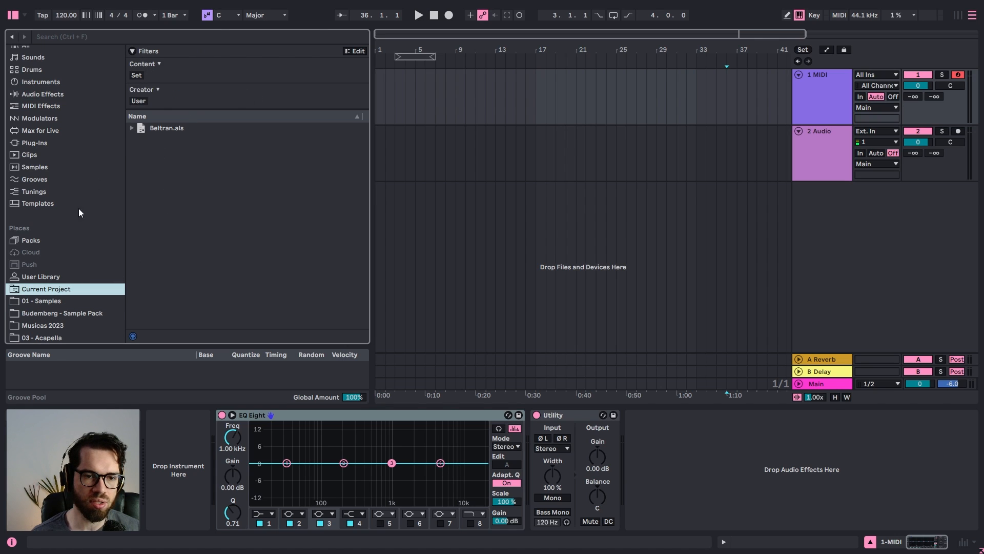
left_click(55, 312)
left_click(46, 276)
left_click(204, 236)
left_click_drag(204, 237, 168, 425)
Create a MIDI clip from bar 17 to 21 on the kick track and fill its first three bars with C3 quarter notes
left_click_drag(537, 90, 581, 91)
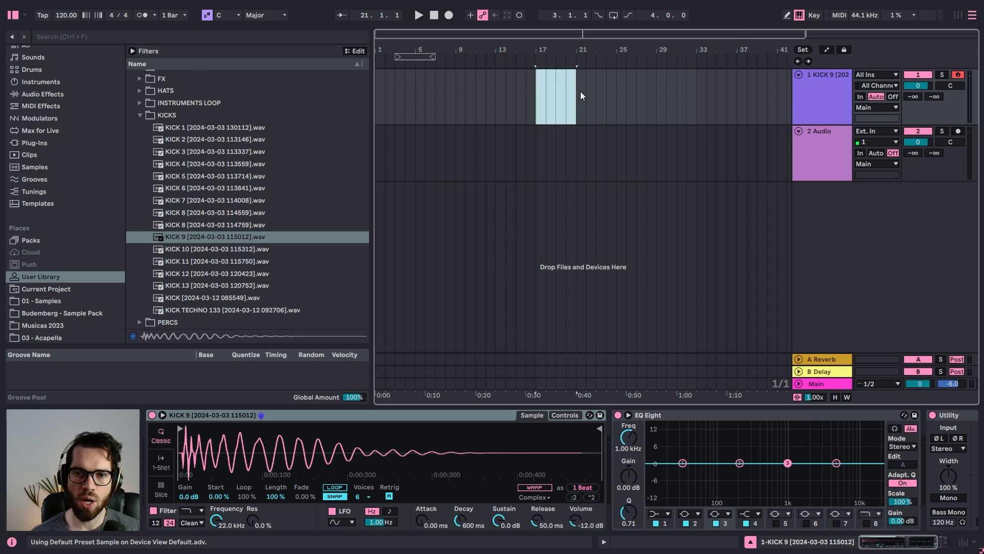
key("ctrl+shift+m")
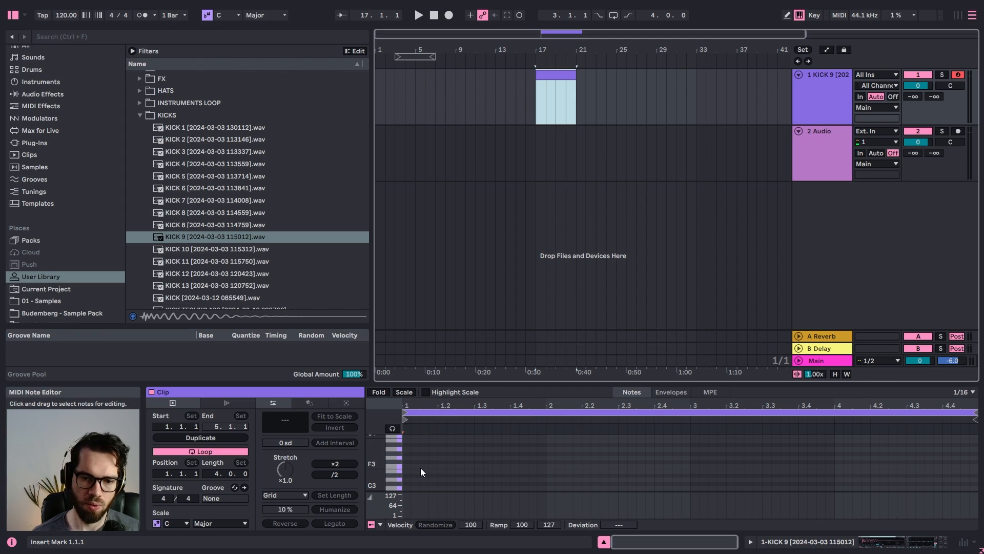
double_click(408, 488)
left_click_drag(409, 488, 435, 487)
key("ctrl+d")
key("ctrl+d")
key("ctrl+d")
key("ctrl+d")
left_click_drag(521, 469, 414, 496)
key("ctrl+d")
key("ctrl+d")
Play the kick clip, split it at bar 19 and loop the two bars from 17 to 19
left_click(560, 74)
key("space")
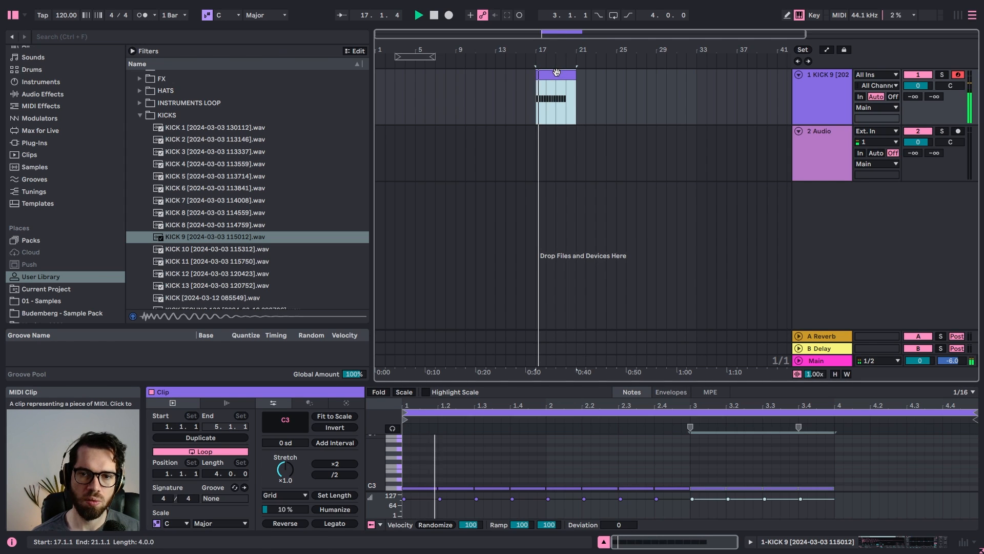
mouse_move(544, 50)
left_mouse_down()
mouse_move(544, 70)
mouse_move(564, 77)
left_mouse_up()
left_click(595, 111)
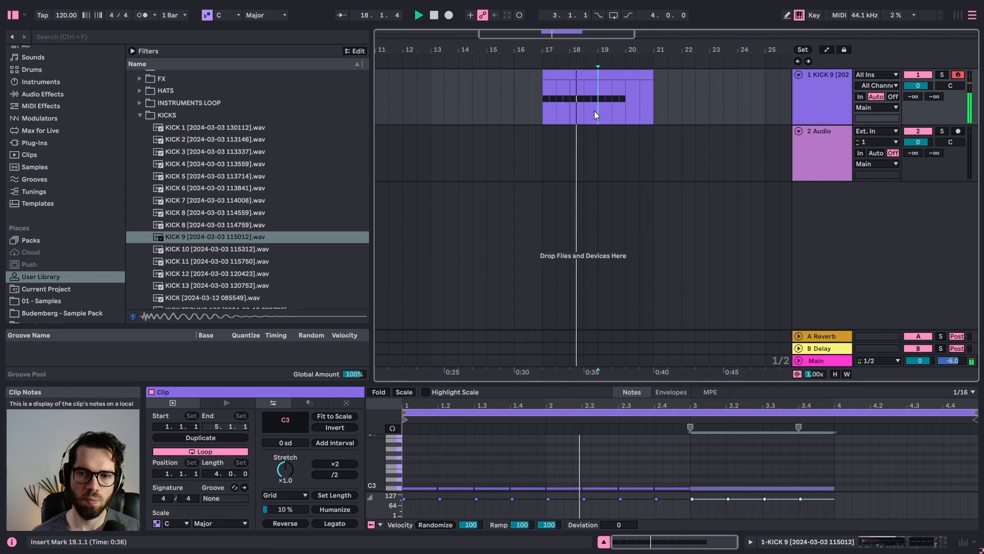
left_click(586, 72)
left_click(586, 73)
key("space")
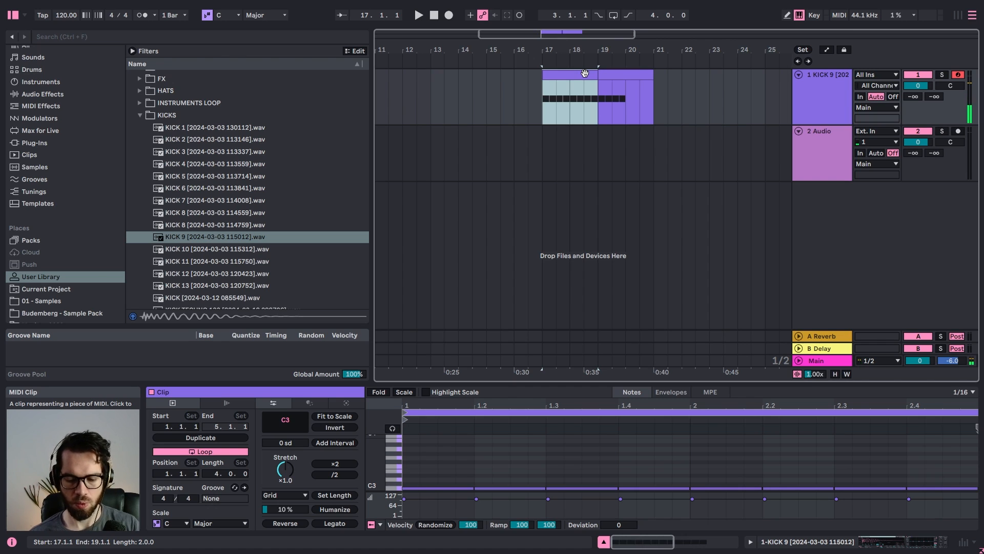
key("ctrl+l")
Trim the end of the KICK 9 sample and switch it to 1-Shot playback with a fade-out of about 118 ms
left_click(819, 109)
key("shift+Tab")
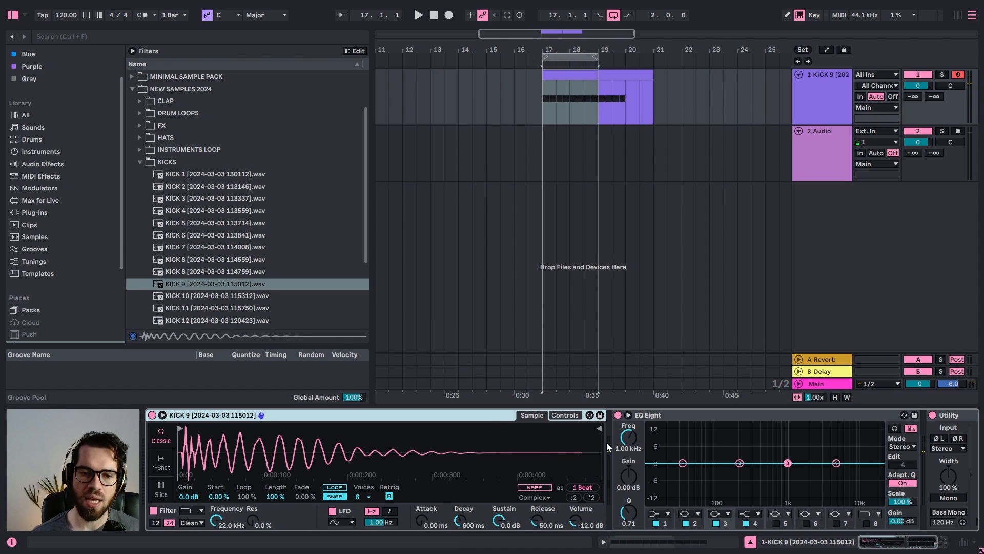
key("space")
key("space")
left_click_drag(600, 428, 577, 429)
left_click(159, 466)
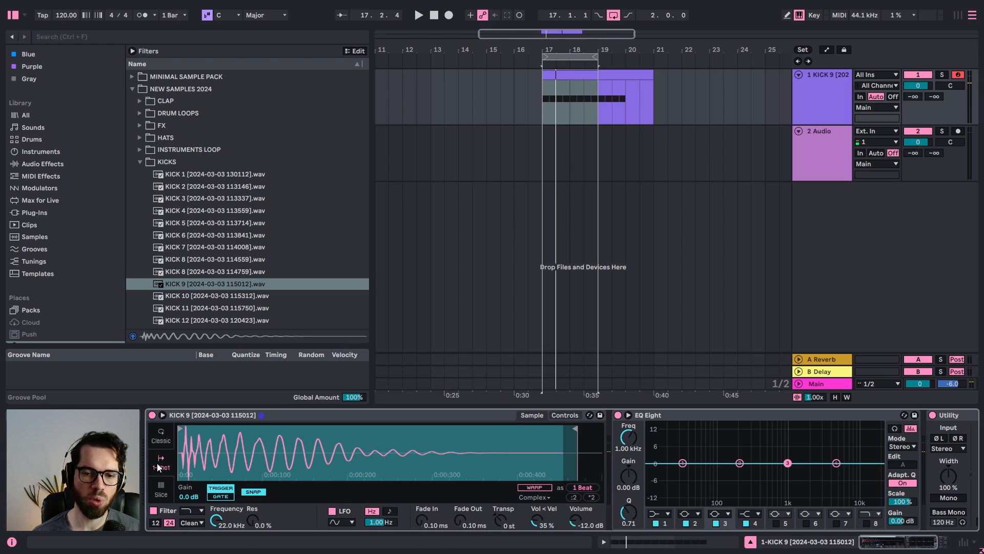
left_click_drag(463, 519, 463, 505)
key("space")
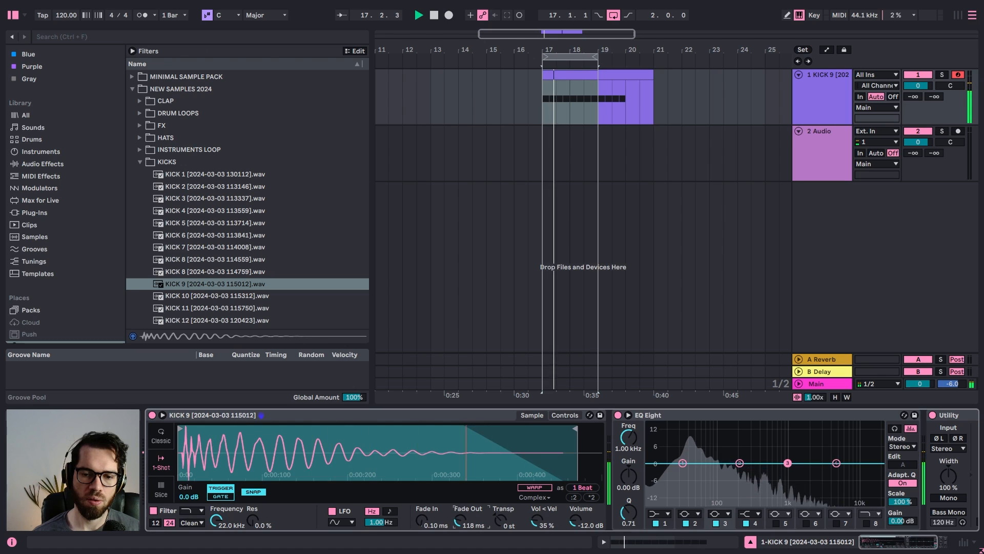
Tune the kick's length during playback, with the sample end at about 360 ms and the fade-out at 104 ms
left_click_drag(576, 430, 439, 428)
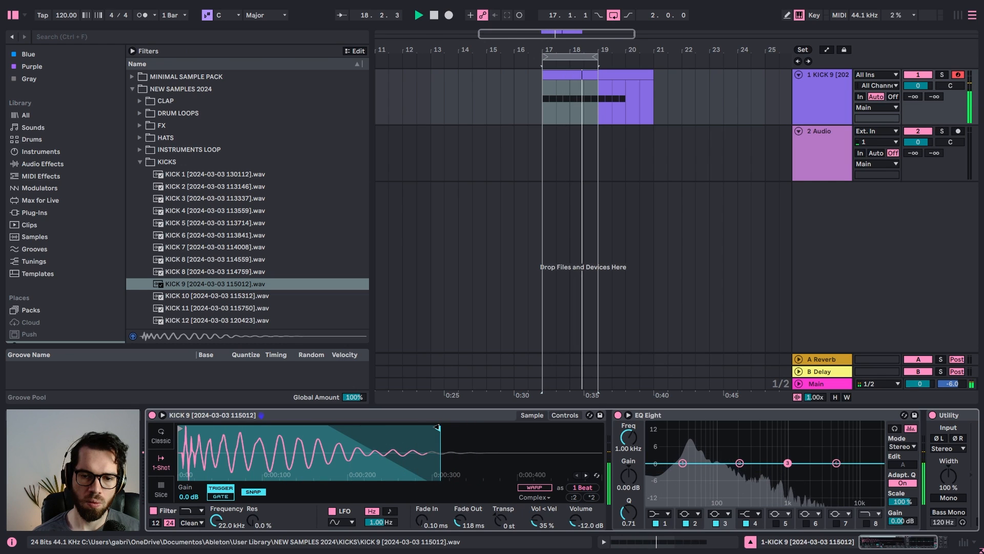
left_click_drag(470, 525, 470, 510)
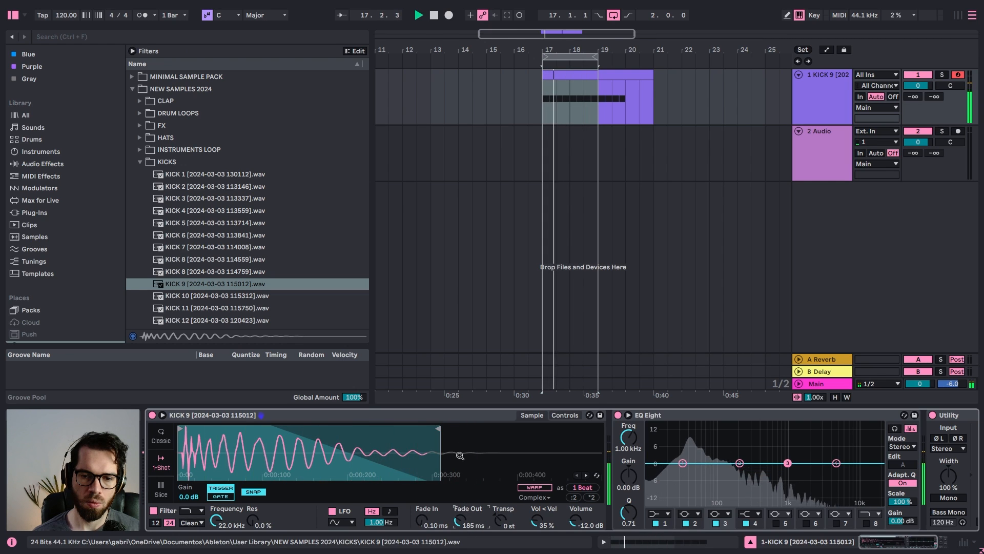
left_click_drag(439, 429, 486, 435)
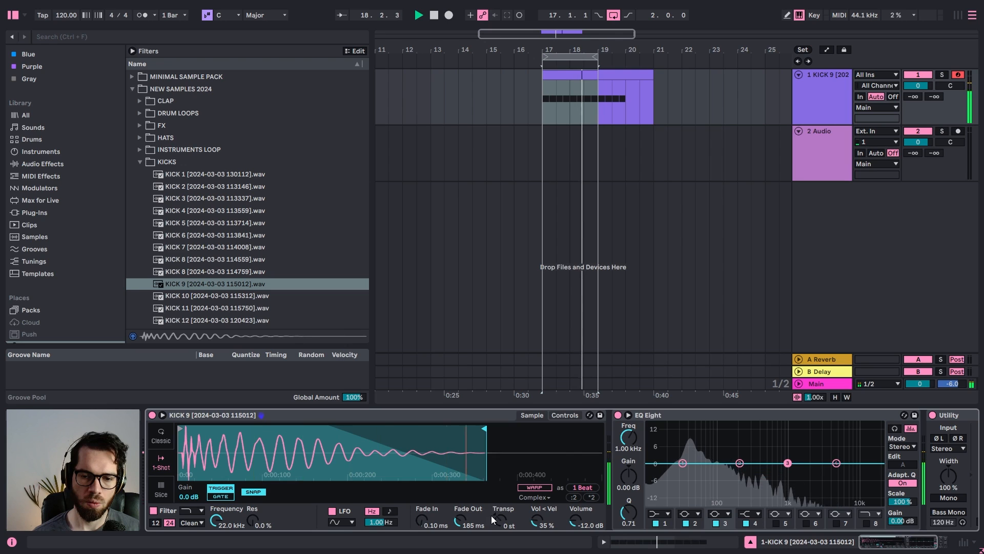
left_click_drag(458, 520, 458, 533)
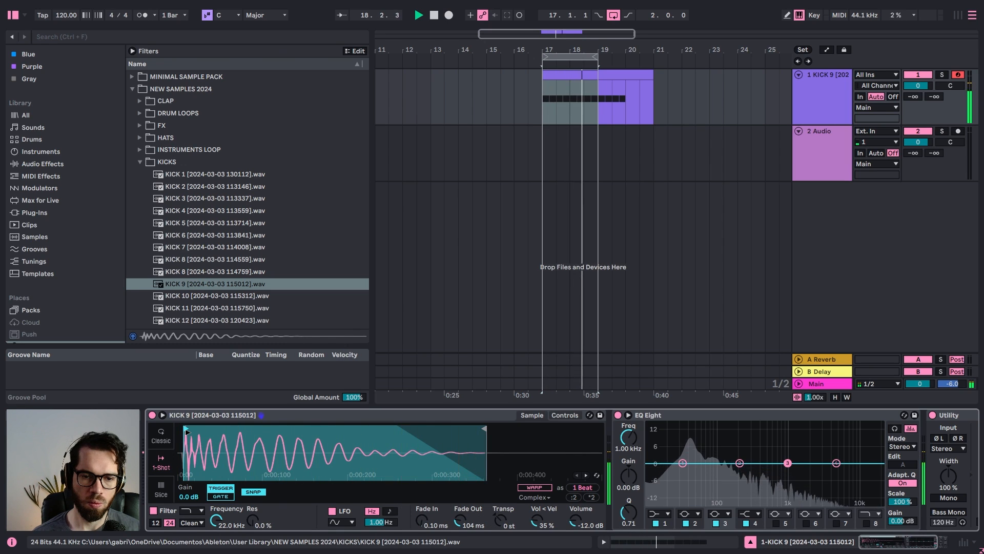
left_click_drag(185, 432, 180, 432)
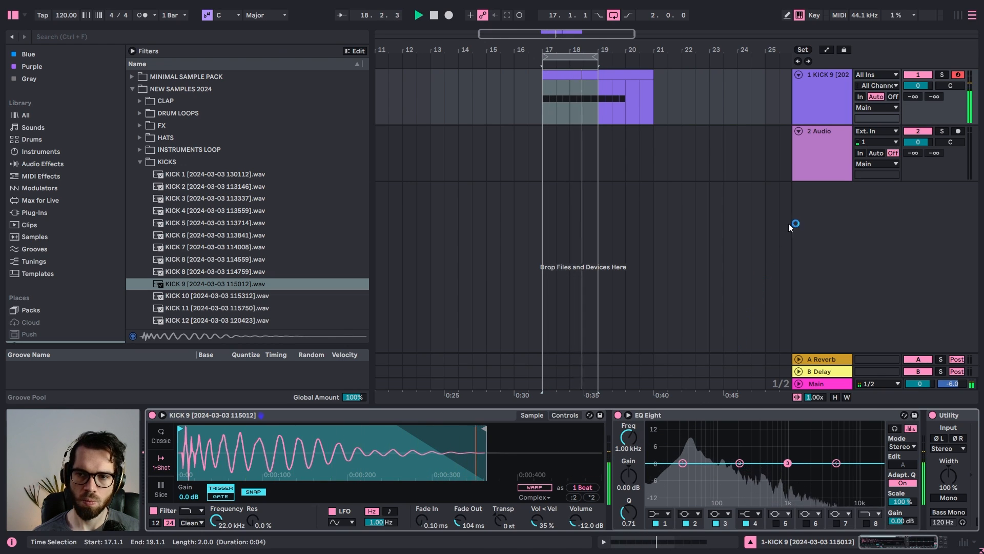
key("space")
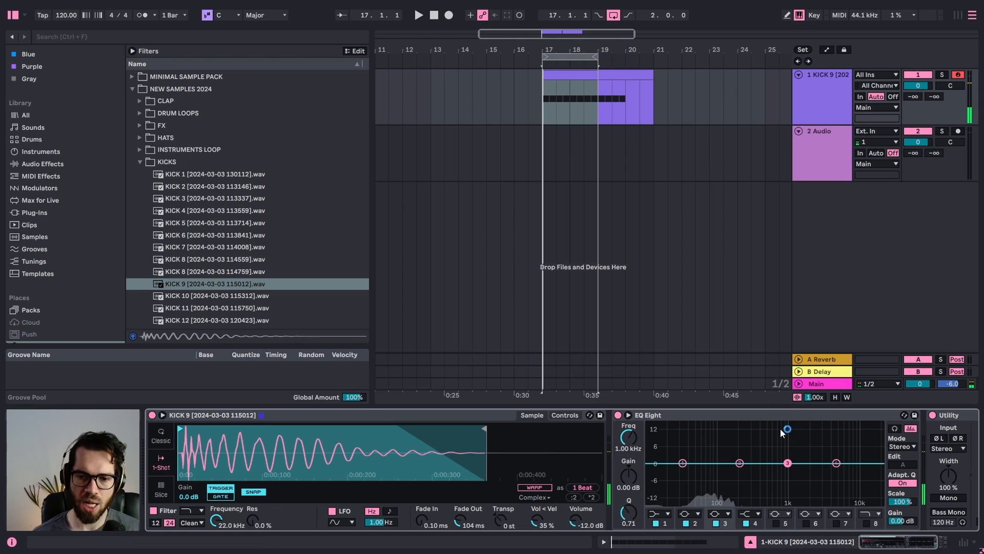
Lower band 4 of the kick track's EQ Eight to -3.35 dB at 2.15 kHz, and collapse the KICKS folder
left_click_drag(838, 464, 811, 472)
key("space")
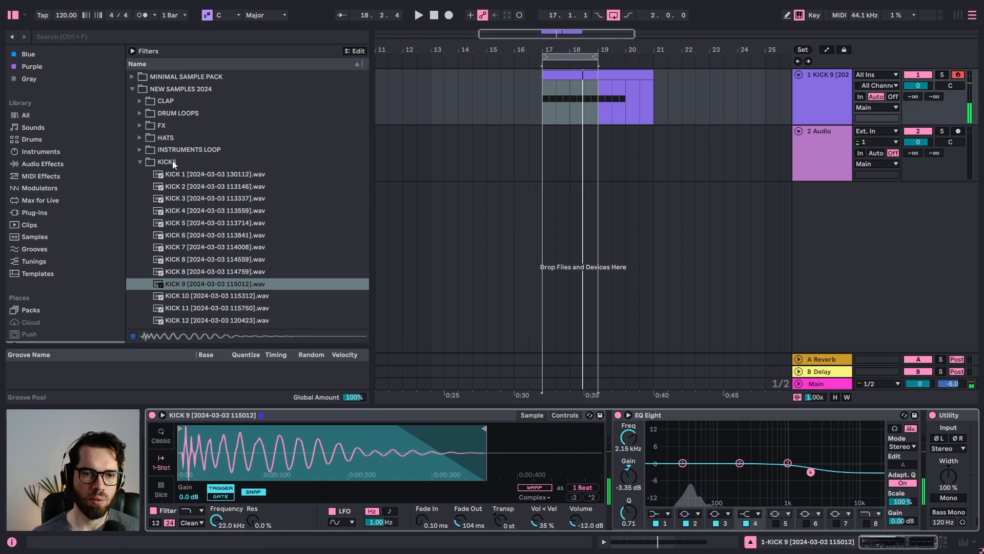
left_click(141, 161)
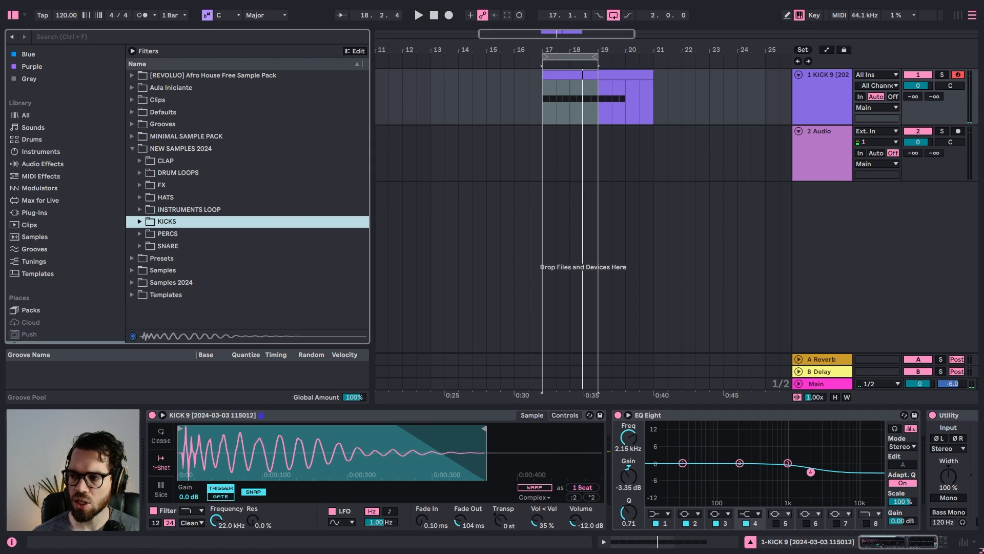
Switch to the web browser and open the beatport.com home page in a new tab
key("alt+Tab")
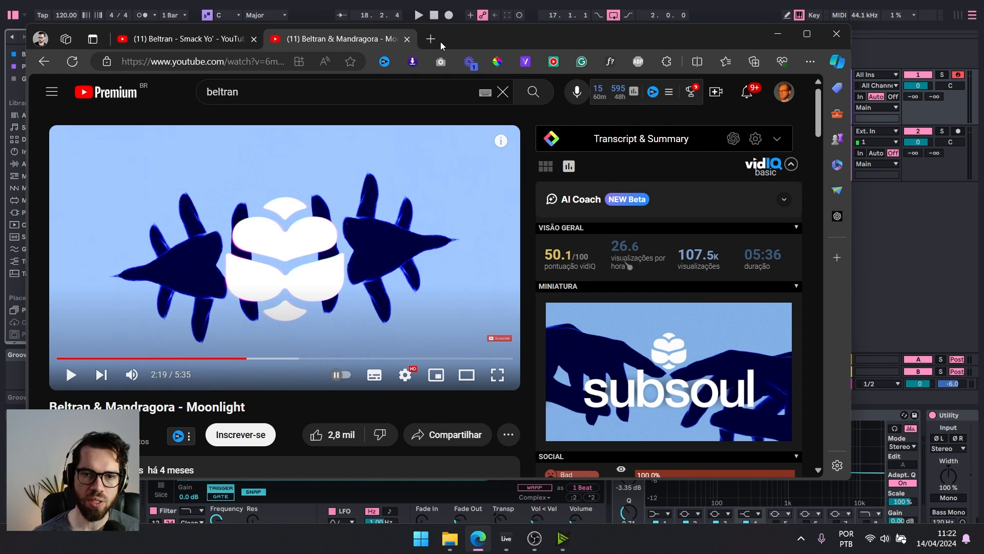
left_click(436, 40)
type("beatport.com/pt/track/heard-it-like-this/18269084")
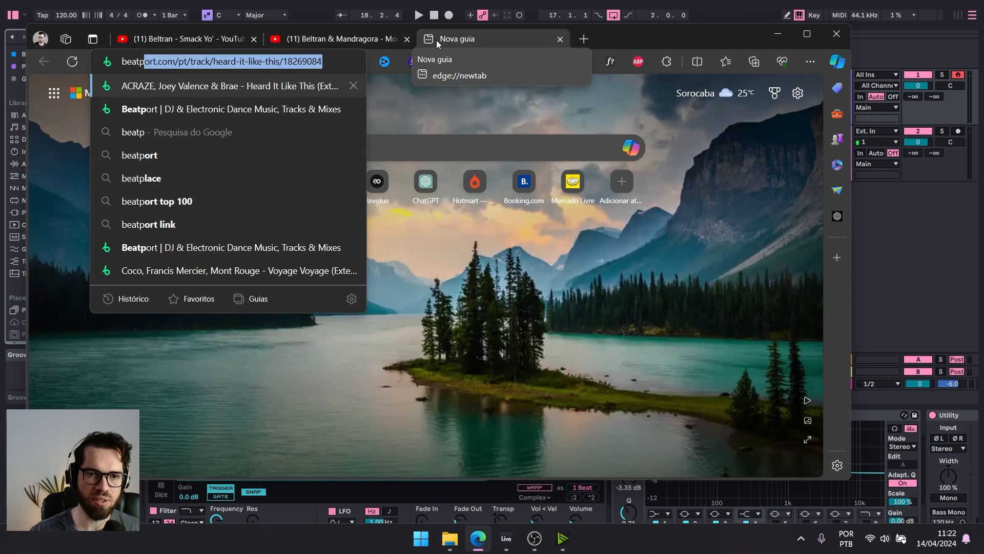
key("End")
key("BackSpace")
key("BackSpace")
key("BackSpace")
key("BackSpace")
key("BackSpace")
key("BackSpace")
key("BackSpace")
key("BackSpace")
key("BackSpace")
key("BackSpace")
key("BackSpace")
key("BackSpace")
key("BackSpace")
key("BackSpace")
key("BackSpace")
key("BackSpace")
key("BackSpace")
key("BackSpace")
key("BackSpace")
key("BackSpace")
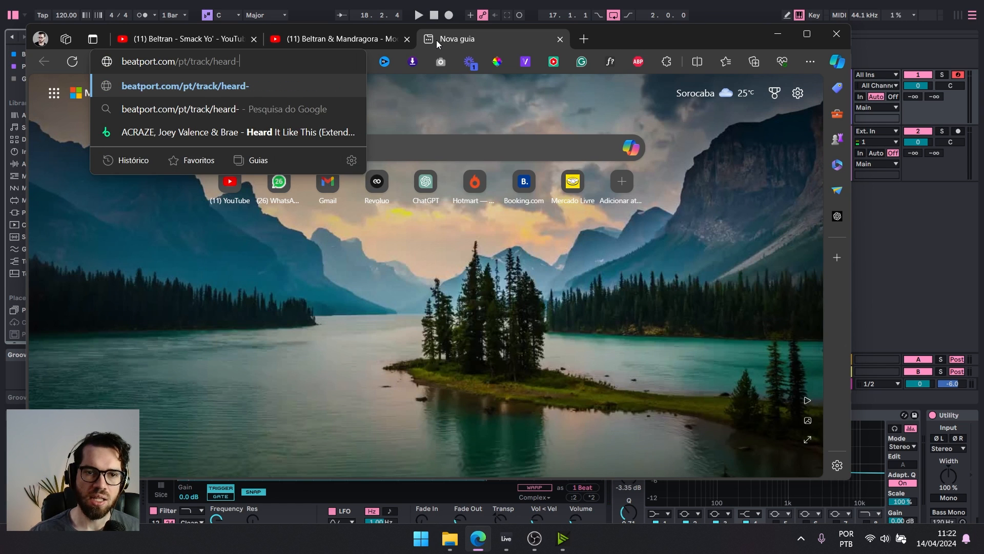
key("BackSpace")
key("BackSpace")
key("BackSpace")
key("BackSpace")
key("BackSpace")
key("BackSpace")
key("BackSpace")
key("BackSpace")
key("BackSpace")
key("BackSpace")
key("BackSpace")
key("BackSpace")
key("BackSpace")
key("BackSpace")
key("BackSpace")
key("Return")
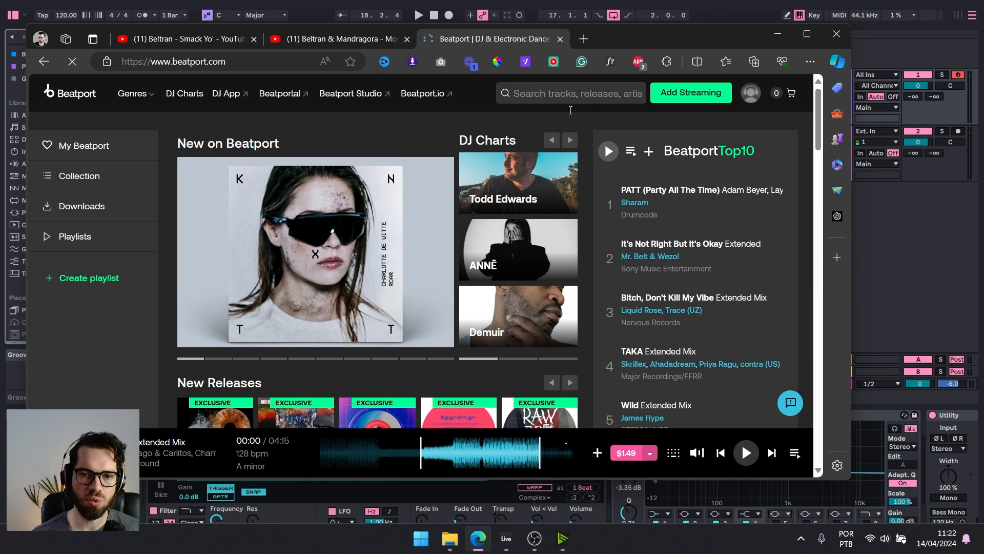
Search Beatport for "beltran" and open the Beltran (BR) artist page with its Top Ten Tracks
left_click(594, 98)
type("beltra")
key("Return")
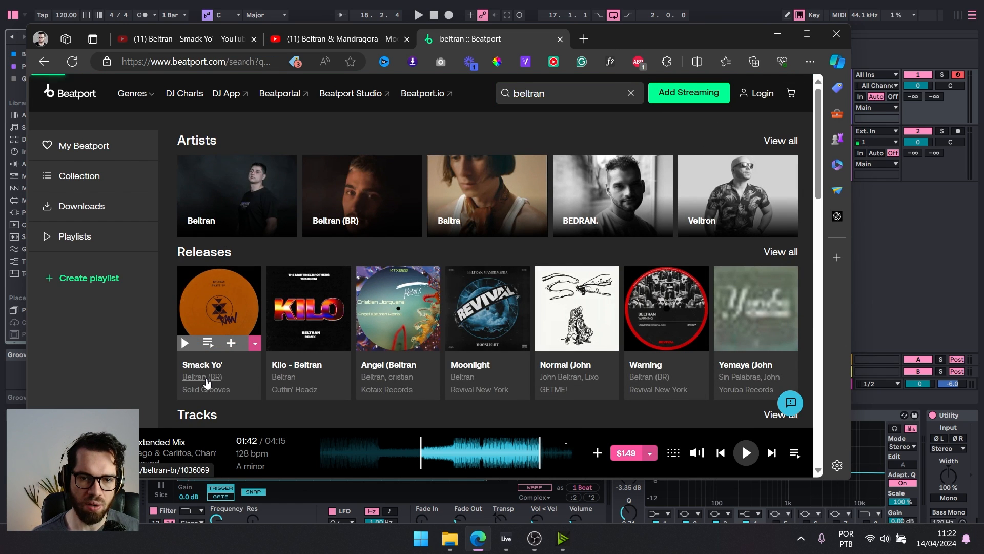
left_click(207, 383)
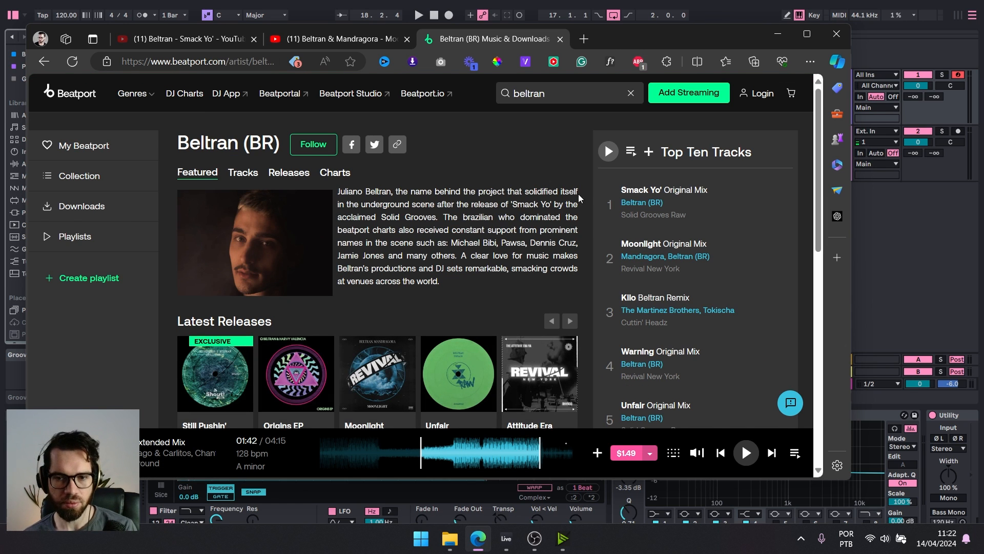
scroll(683, 166, "down", 1)
scroll(683, 165, "up", 1)
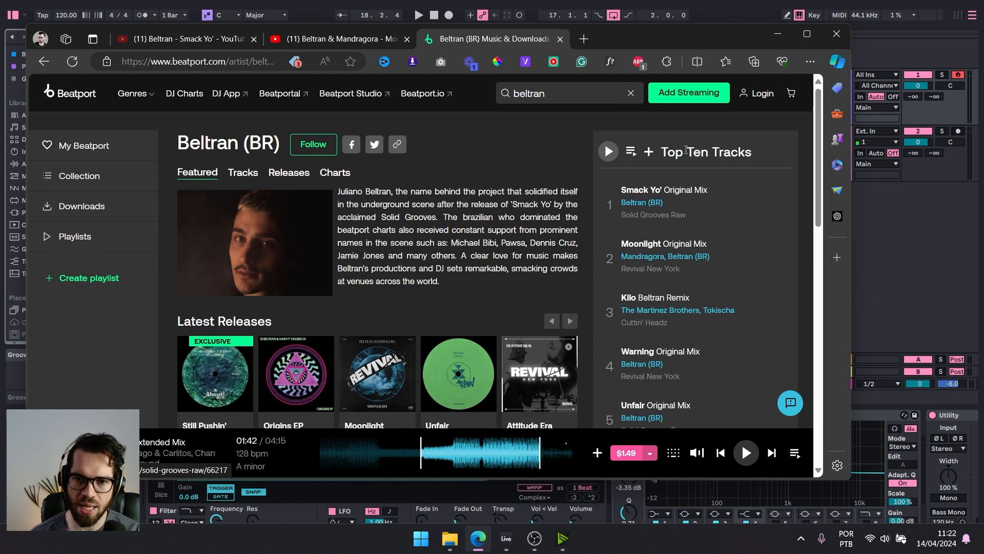
Check the BPM and key of Smack Yo', Moonlight and Kilo on their Beatport pages, and switch back to Ableton Live
left_click(669, 189)
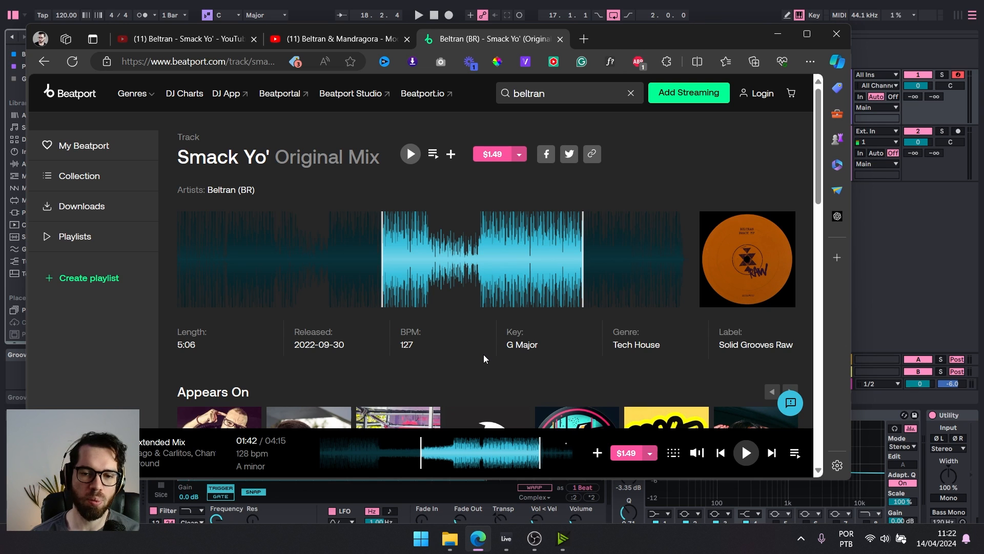
key("alt+Left")
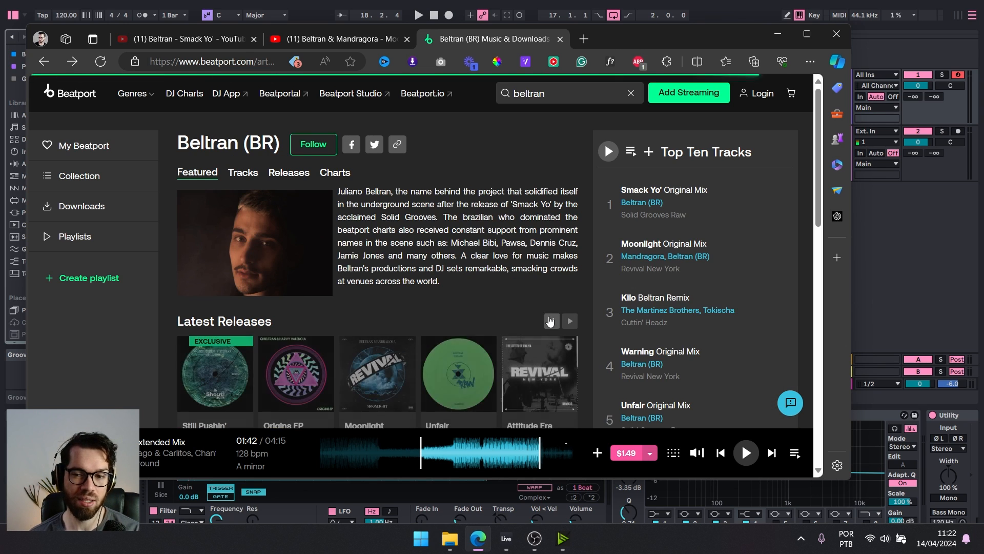
left_click(645, 247)
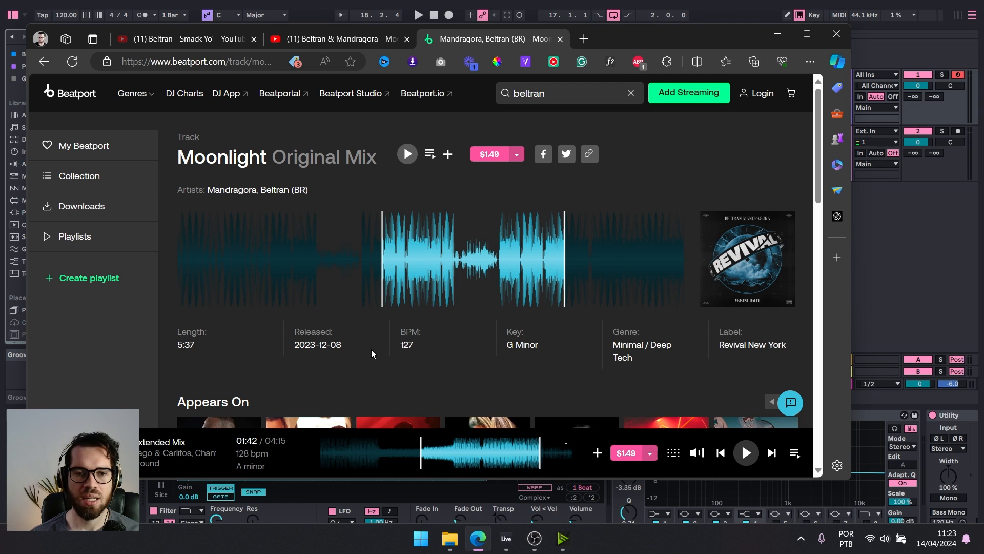
key("alt+Left")
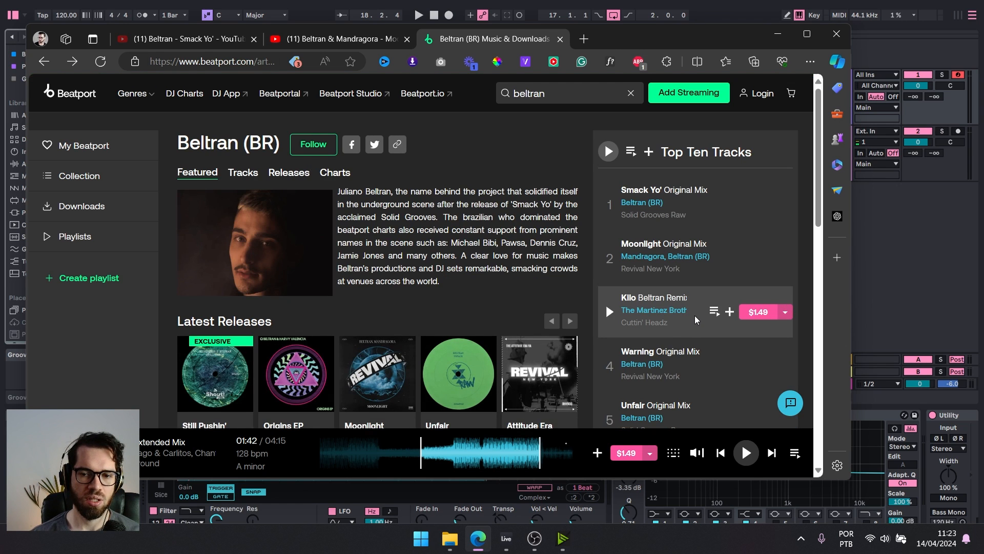
left_click(682, 304)
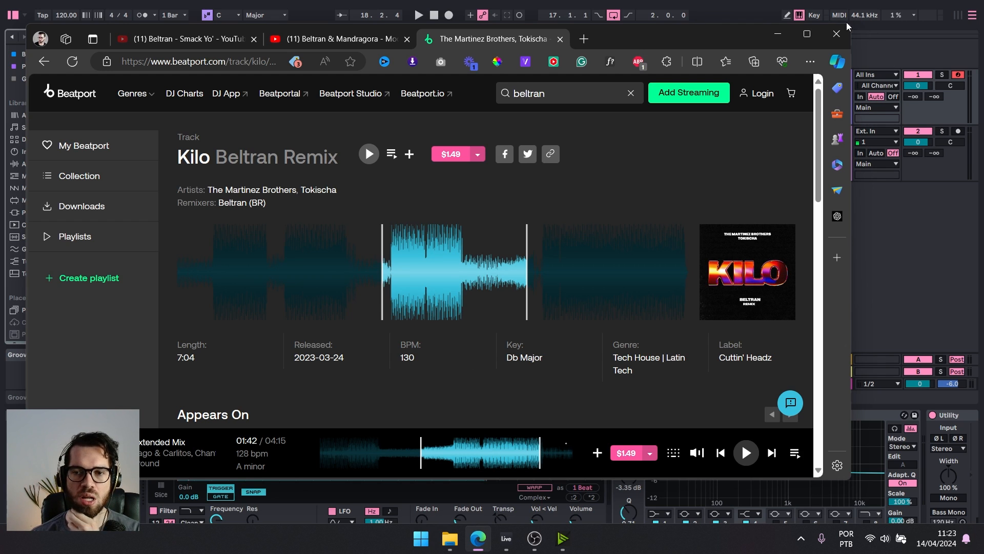
left_click(778, 33)
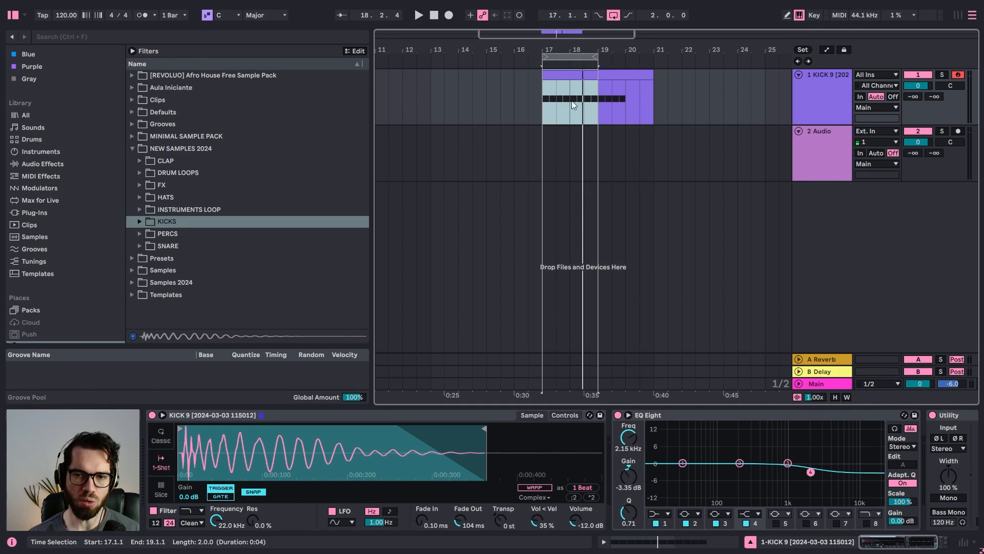
Try G Phrygian as the set's root note and scale
left_click(639, 153)
left_click(831, 105)
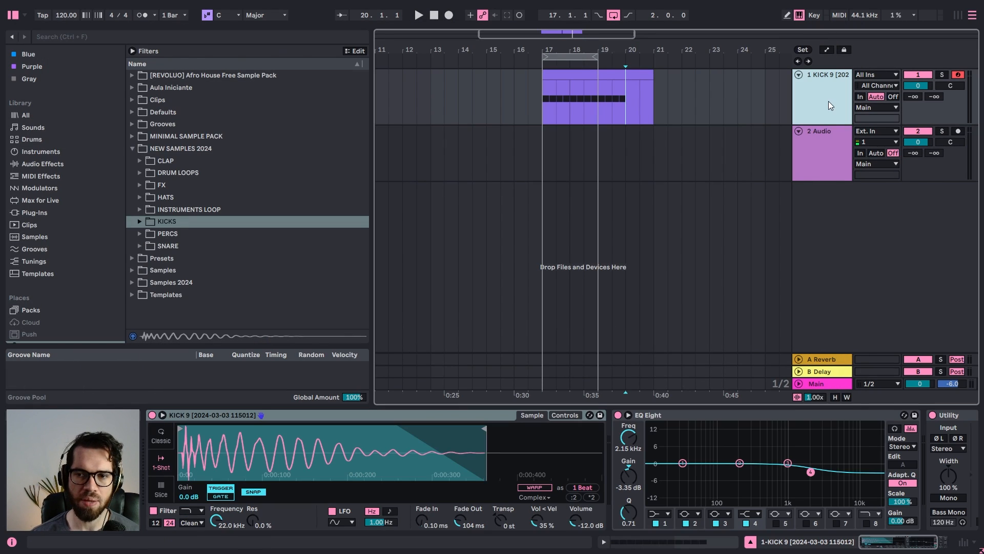
left_click(225, 16)
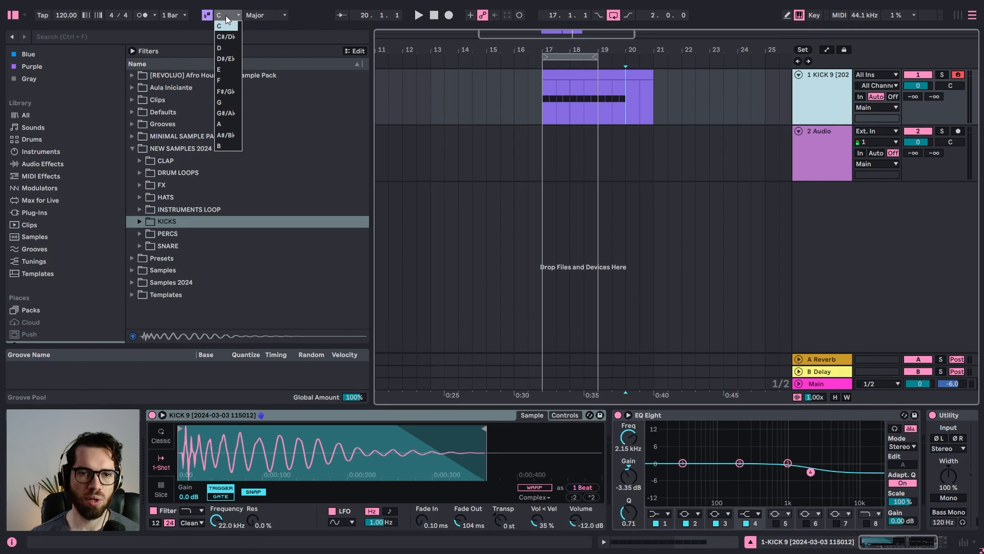
left_click(224, 102)
left_click(270, 15)
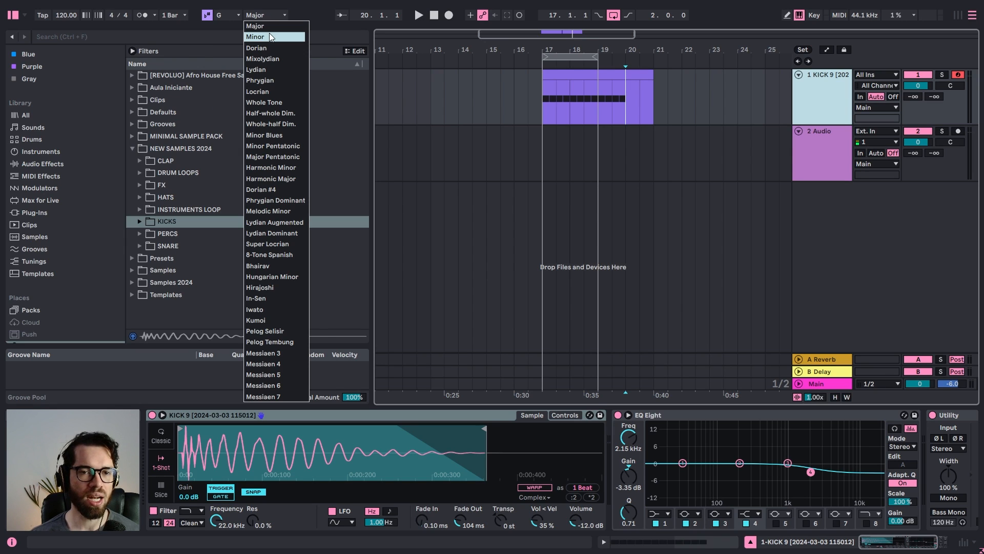
left_click(267, 81)
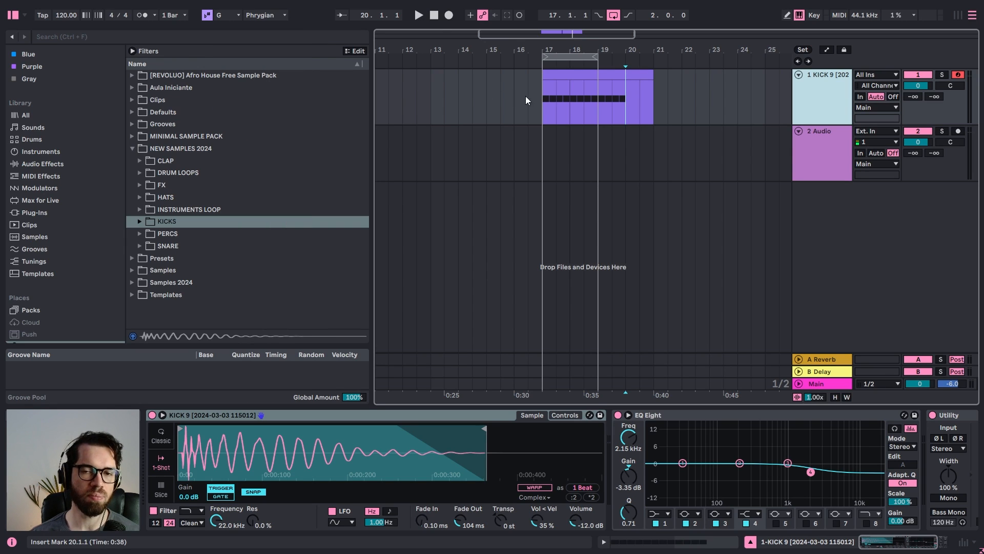
Delete the part of the kick clip after bar 19 and select the remaining two bars from bar 17
left_click(548, 103)
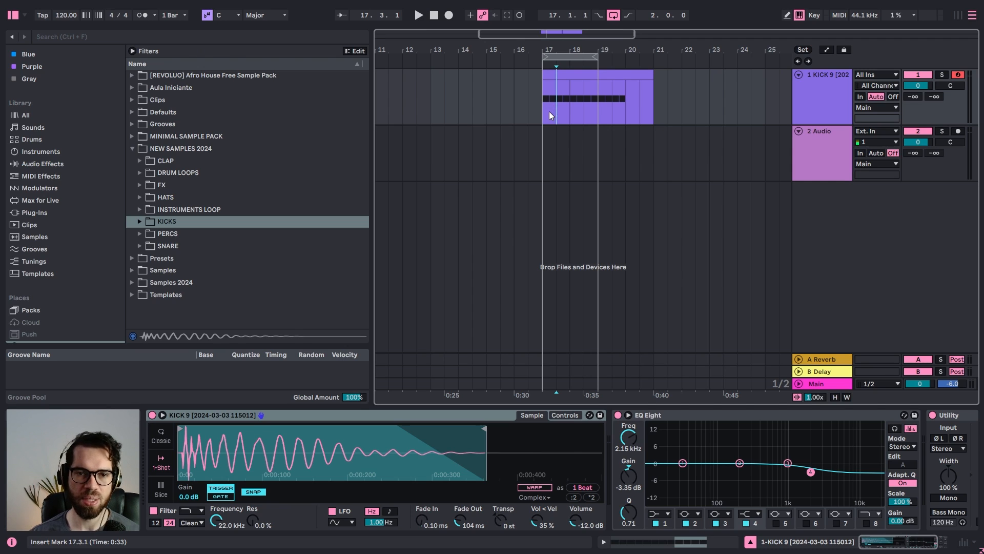
left_click(612, 77)
key("Delete")
left_click_drag(596, 42, 614, 73)
left_click(614, 73)
Set the tempo to 127 BPM and play the kick loop at the new speed
left_click(59, 15)
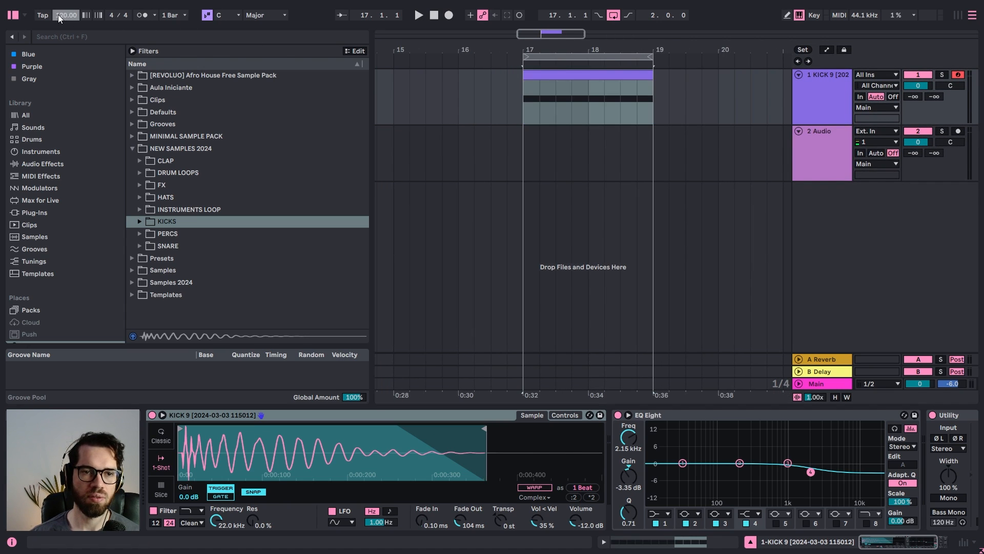
key("Return")
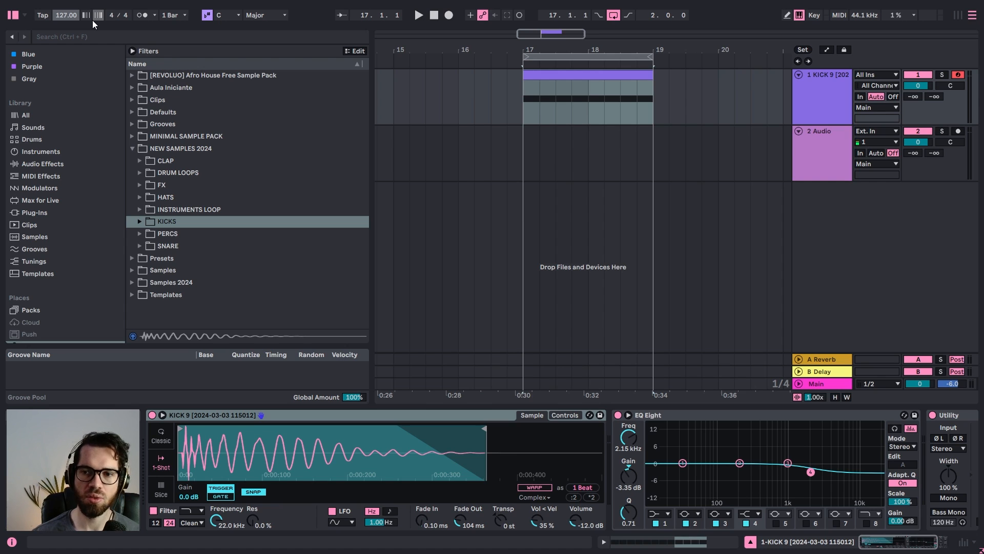
key("space")
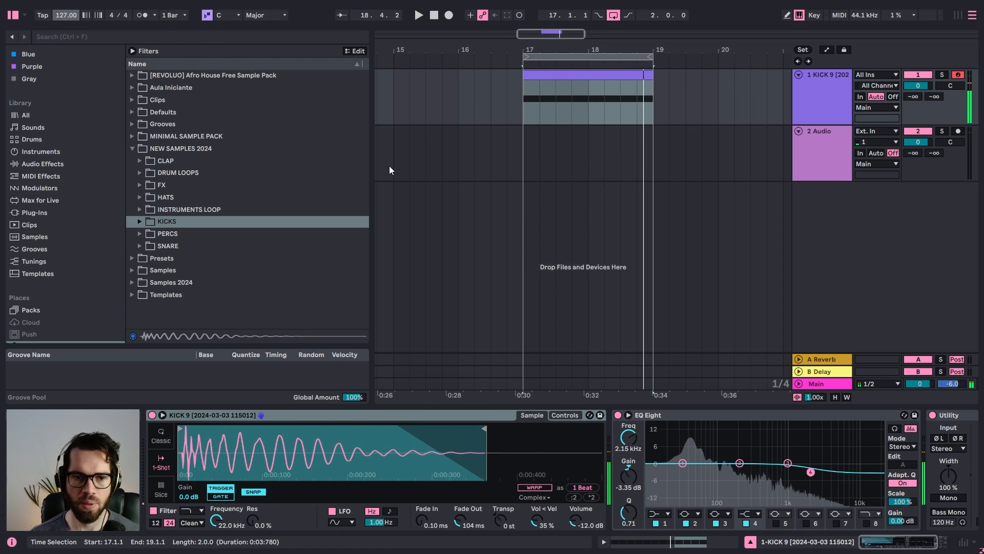
Audition the samples in the CLAP folder, comparing the numbered claps and returning to CLAP 4
left_click(140, 161)
left_click(180, 185)
left_click(186, 174)
left_click(193, 197)
left_click(198, 213)
left_click(199, 231)
left_click(200, 245)
left_click(203, 258)
left_click(206, 271)
left_click(208, 280)
left_click(210, 294)
left_click(210, 244)
left_click(208, 223)
left_click(210, 233)
left_click(207, 208)
left_click(201, 200)
left_click(202, 208)
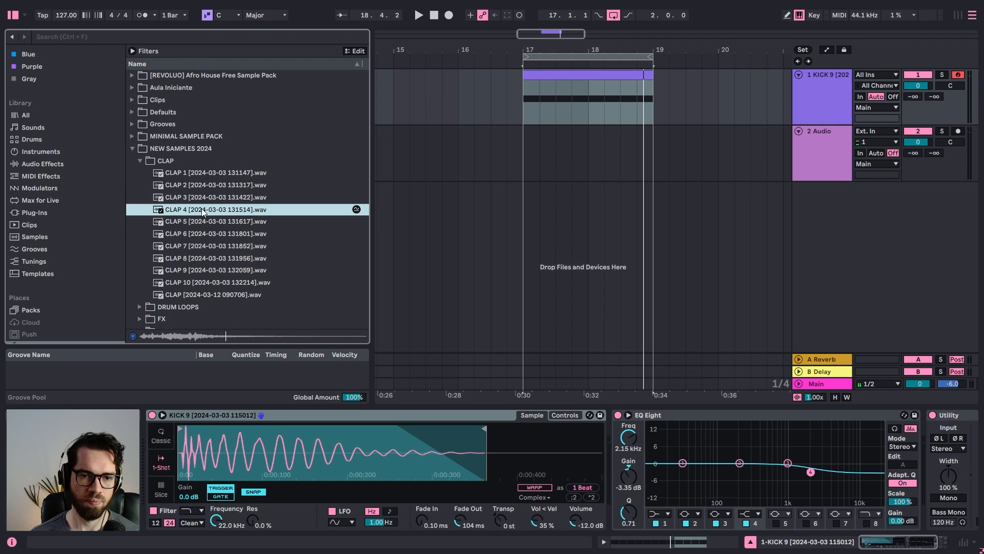
Insert a new MIDI track below the kick track and load the CLAP 4 sample into it
left_click(810, 122)
key("ctrl+shift+t")
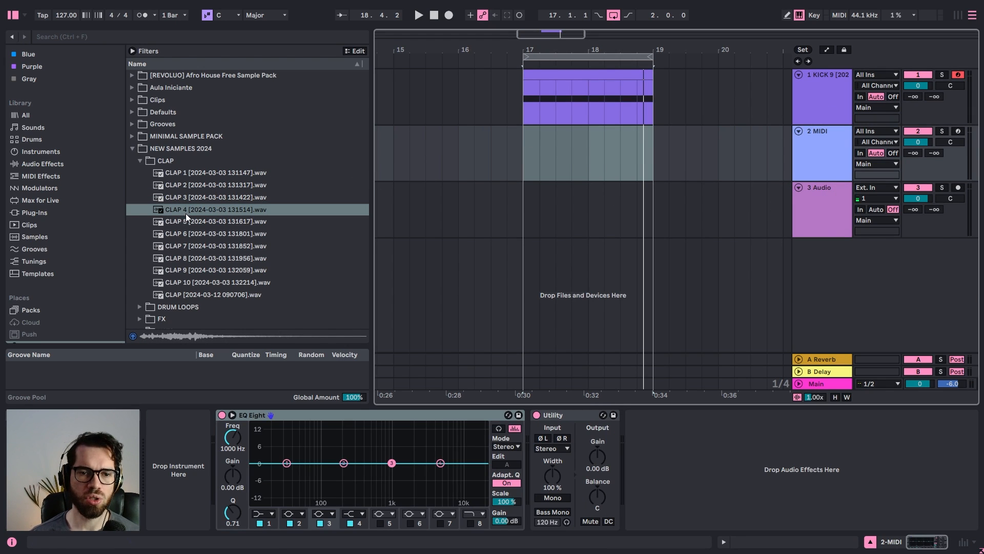
double_click(202, 214)
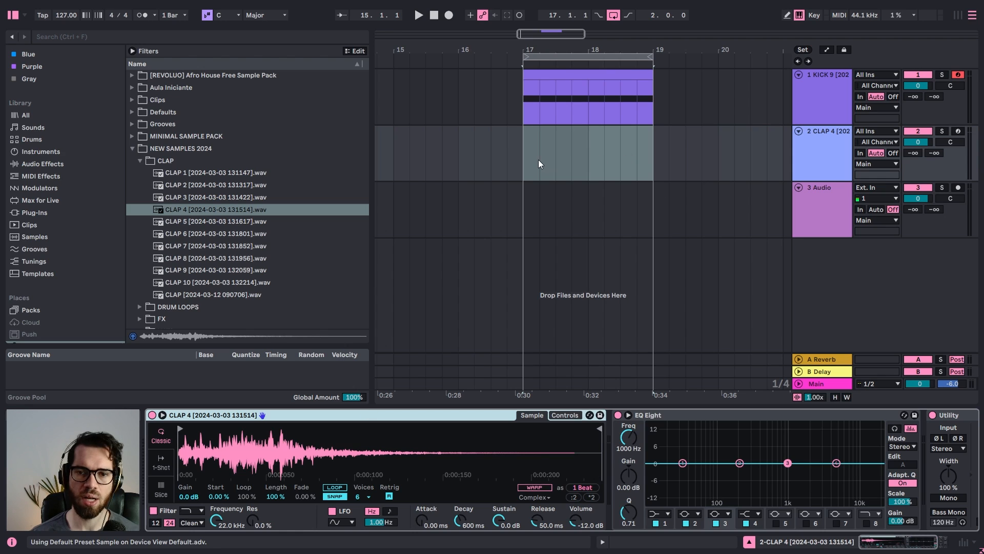
Split the kick clip at bar 18 and copy its first bar onto the clap track at bar 17
left_click(587, 106)
key("ctrl+e")
left_click_drag(574, 76, 570, 147)
Delete the notes on beats 1 and 3 in the clap clip, keeping the hits on beats 2 and 4
double_click(567, 134)
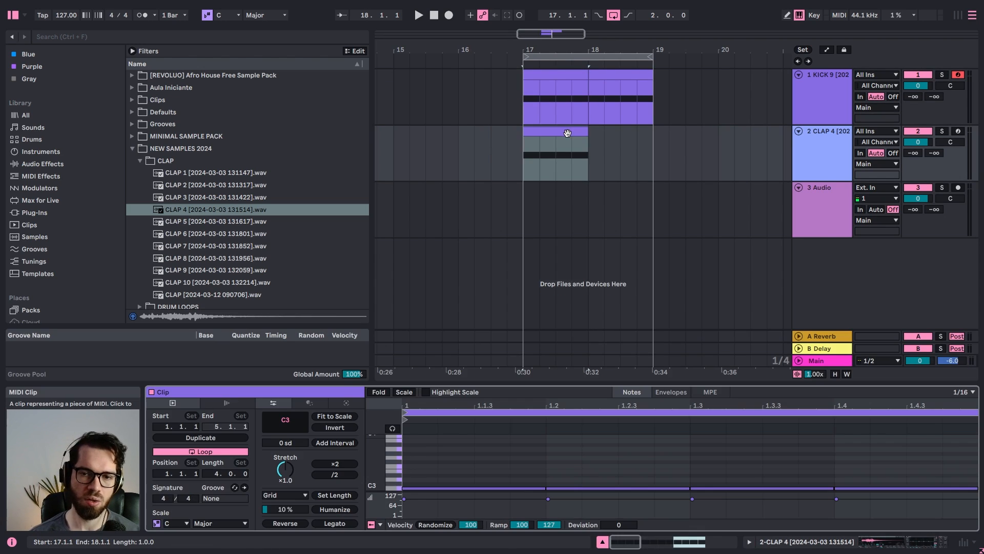
left_click_drag(451, 453, 537, 488)
key("Delete")
left_click(769, 488)
key("Delete")
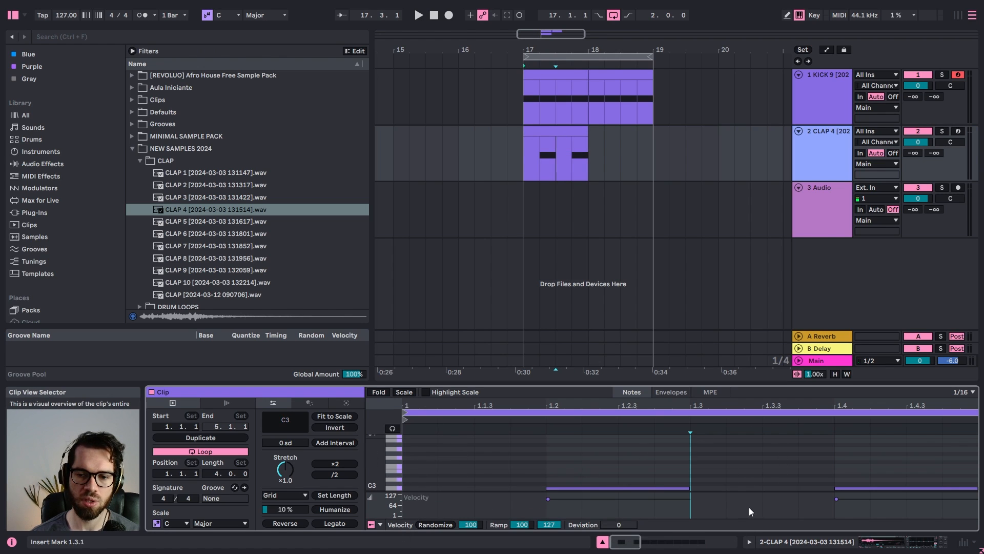
Duplicate the one-bar clap clip into bar 18 and, during playback, lower the clap track's volume to -4.3 dB
left_click(555, 131)
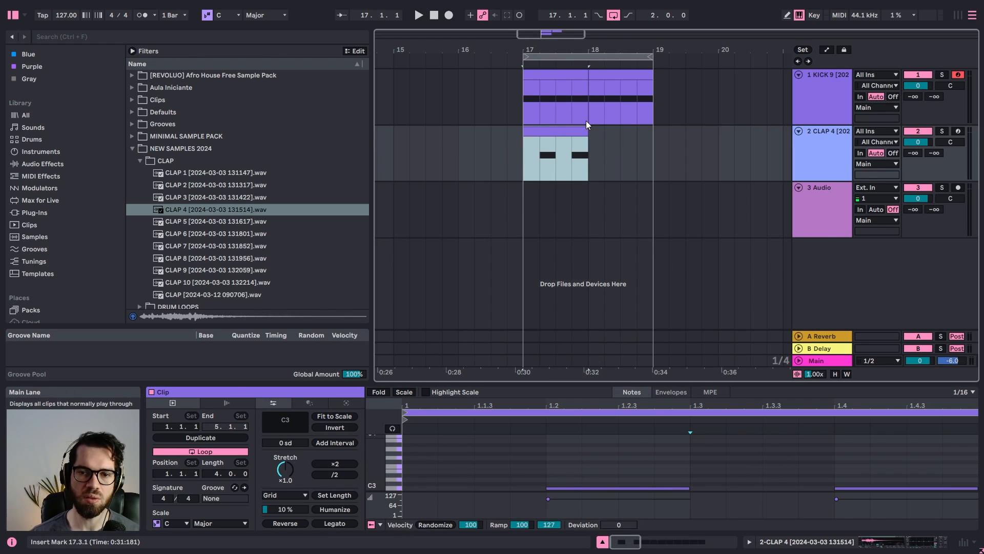
left_click(581, 141)
key("space")
key("ctrl+d")
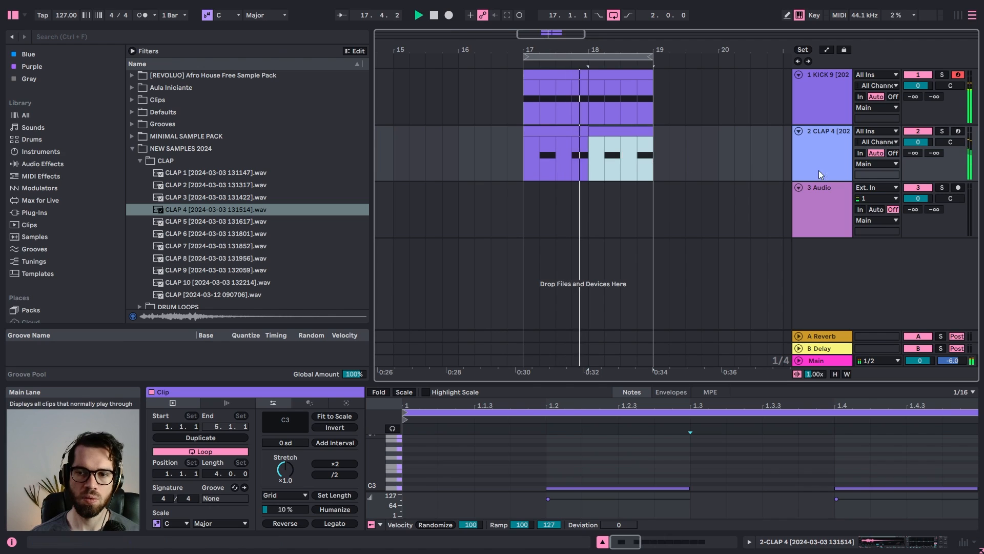
left_click_drag(918, 142, 915, 144)
Close the CLAP folder, open the KICKS folder and audition alternative kick samples
left_click(819, 100)
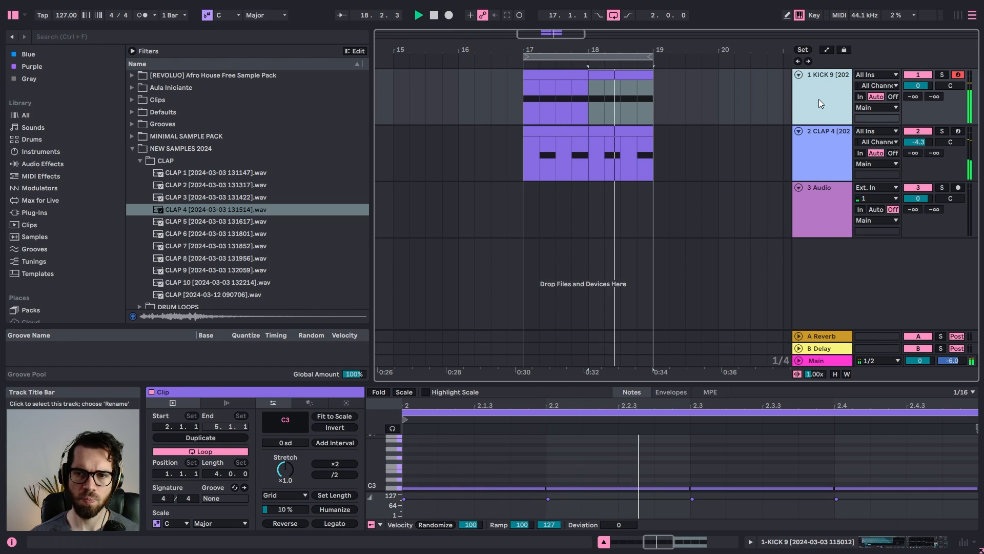
left_click(140, 161)
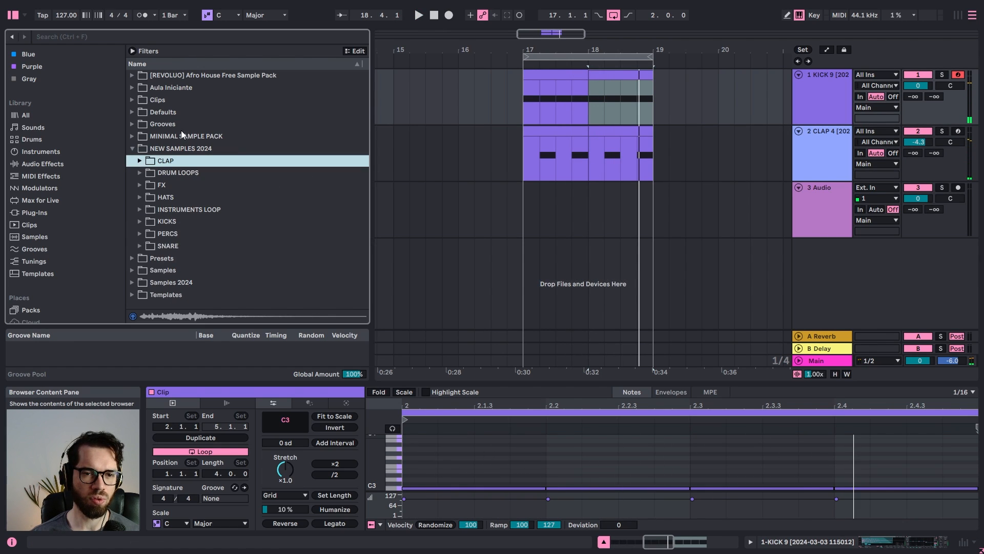
left_click(139, 221)
scroll(218, 222, "down", 5)
left_click(217, 237)
left_click(235, 253)
left_click(250, 240)
Try KICK 11 in place of the kick track's sample, play it with the clap, and undo the swap
double_click(824, 93)
left_click_drag(222, 309, 221, 434)
key("space")
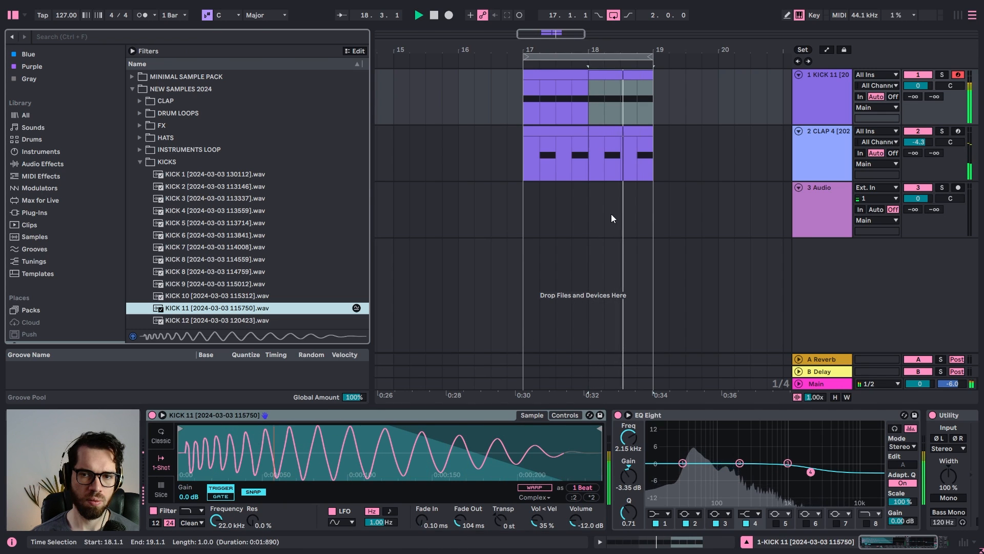
key("ctrl+z")
Try KICK 13, KICK 12 and a freshly loaded KICK 9 in the kick track's sampler, comparing them against the clap
scroll(240, 308, "down", 2)
scroll(235, 300, "down", 1)
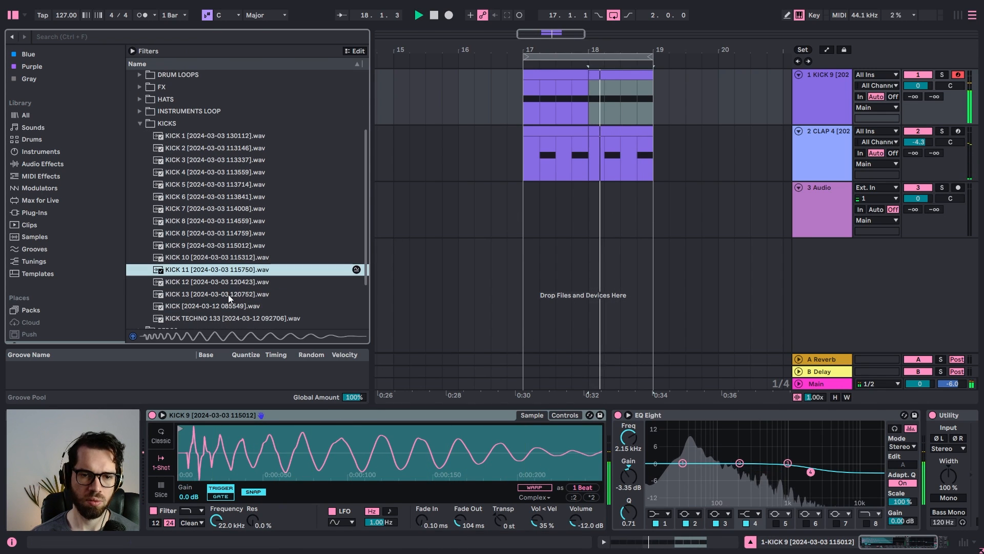
left_click(226, 293)
left_click_drag(226, 294, 223, 447)
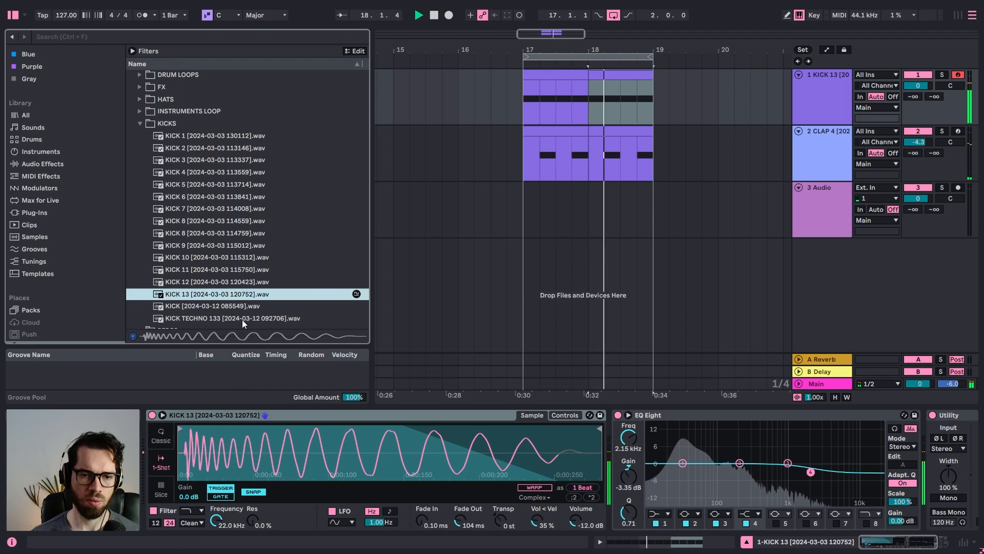
key("ctrl+z")
left_click_drag(241, 284, 237, 436)
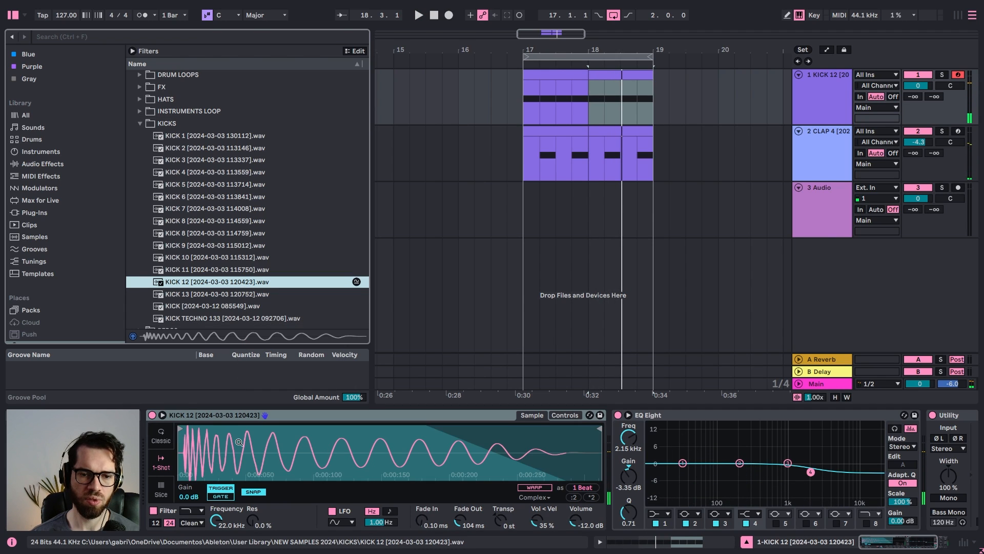
key("ctrl+z")
left_click_drag(233, 246, 245, 423)
key("space")
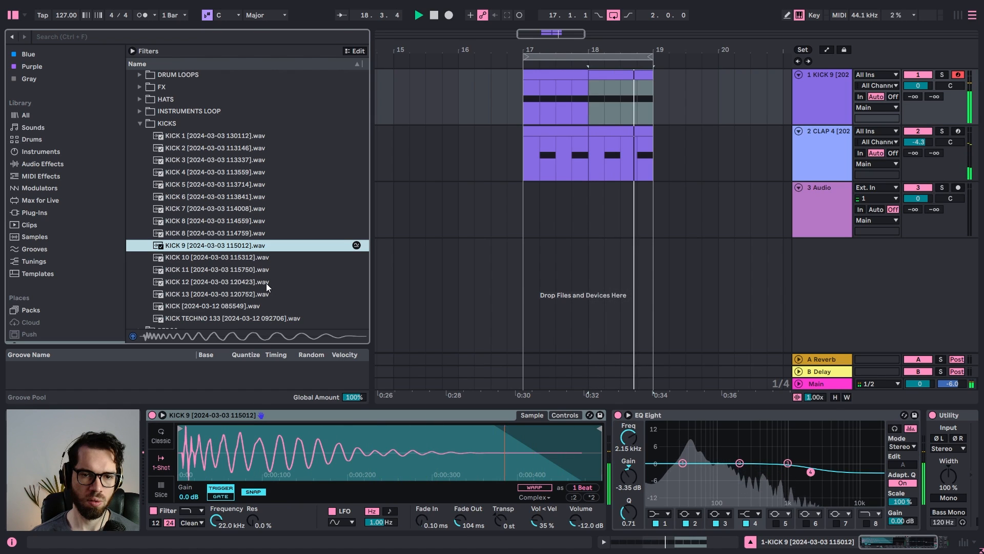
Audition the kick samples from KICK 8 up the list to KICK 3, returning to KICK 5
left_click(227, 222)
left_click(221, 229)
left_click(219, 211)
left_click(217, 200)
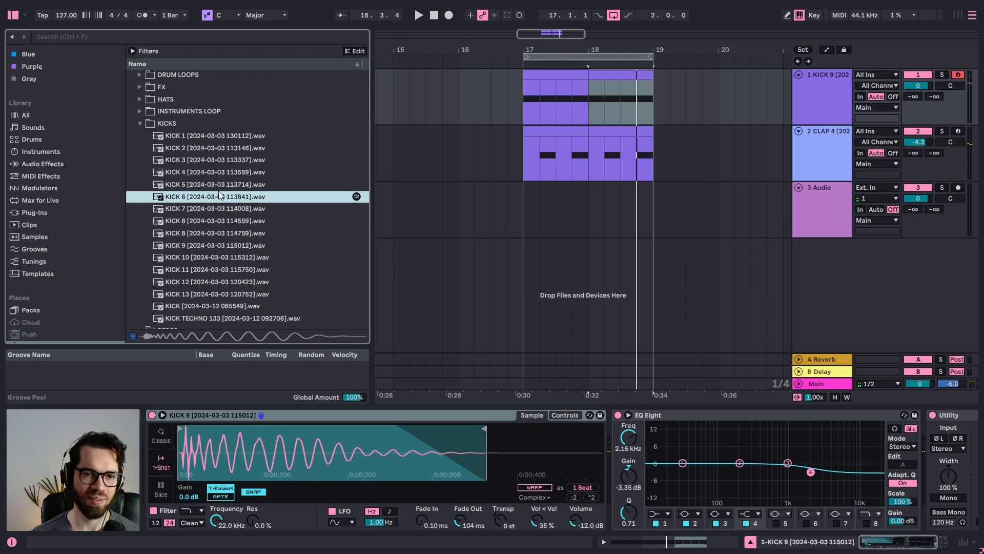
left_click(219, 184)
left_click(220, 173)
left_click(224, 166)
left_click(220, 186)
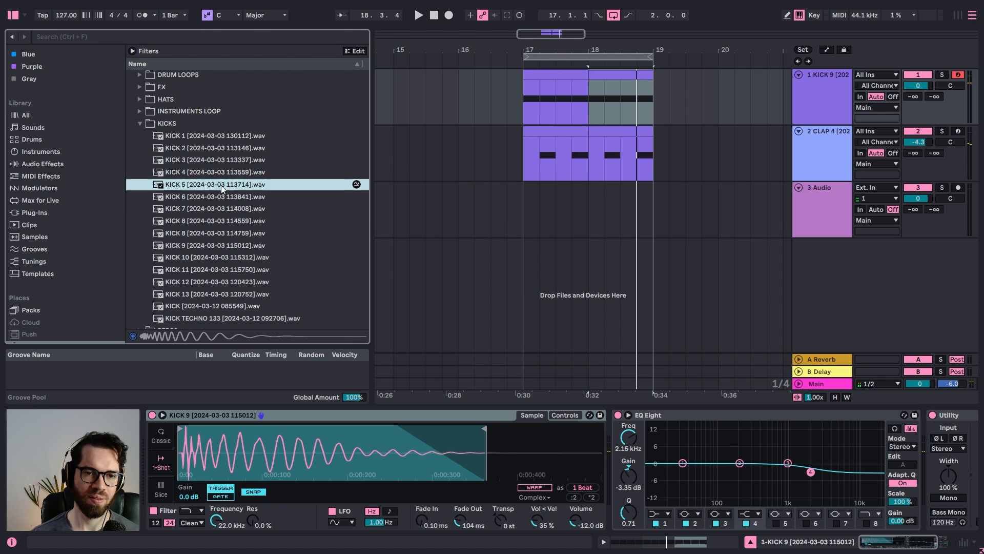
Replace the kick track's sample with KICK 5 and, during playback, set the clap track's volume to -3.5 dB
left_click_drag(210, 442, 209, 442)
key("space")
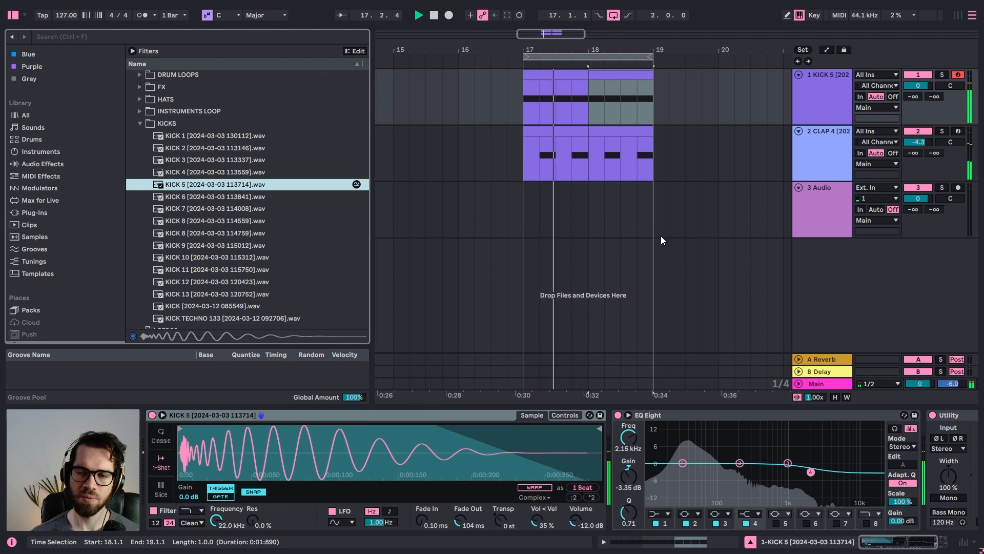
left_click_drag(911, 144, 912, 149)
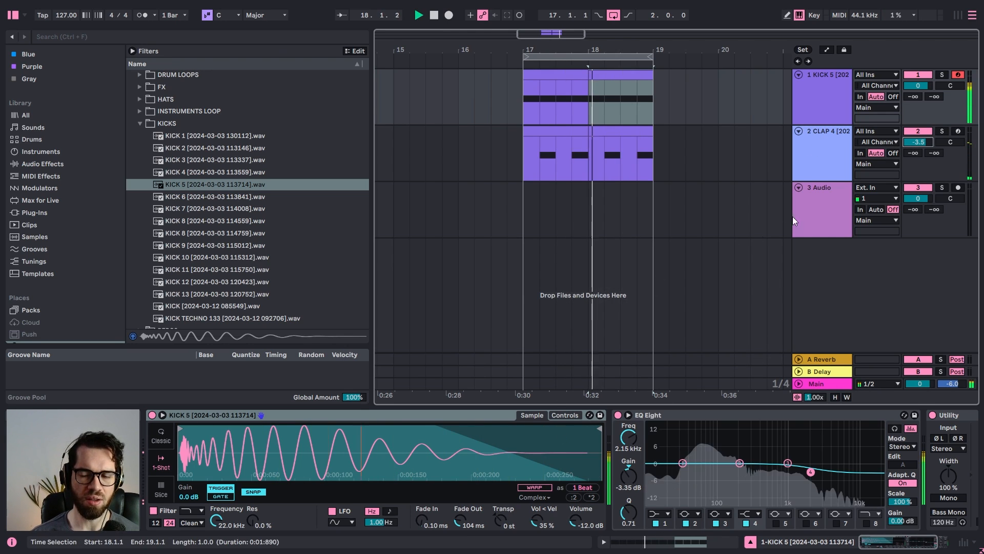
Select the clap track, stop playback and lower its volume to -4.9 dB
left_click(833, 133)
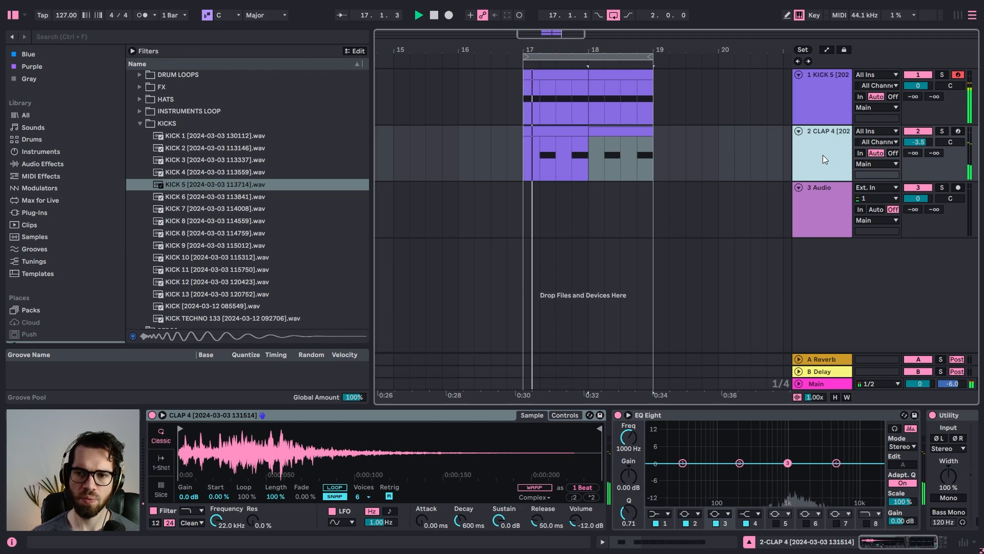
key("space")
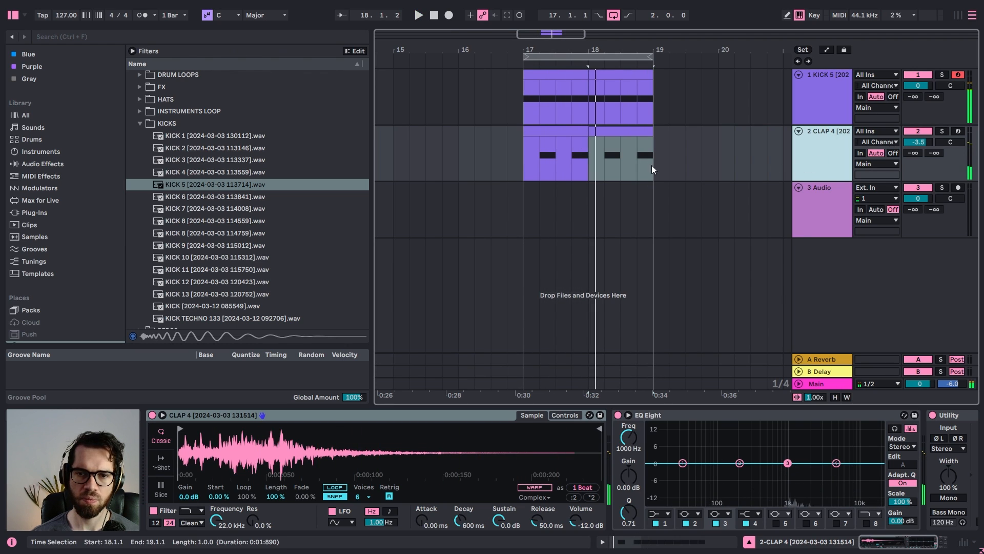
left_click(918, 142)
left_click(833, 153)
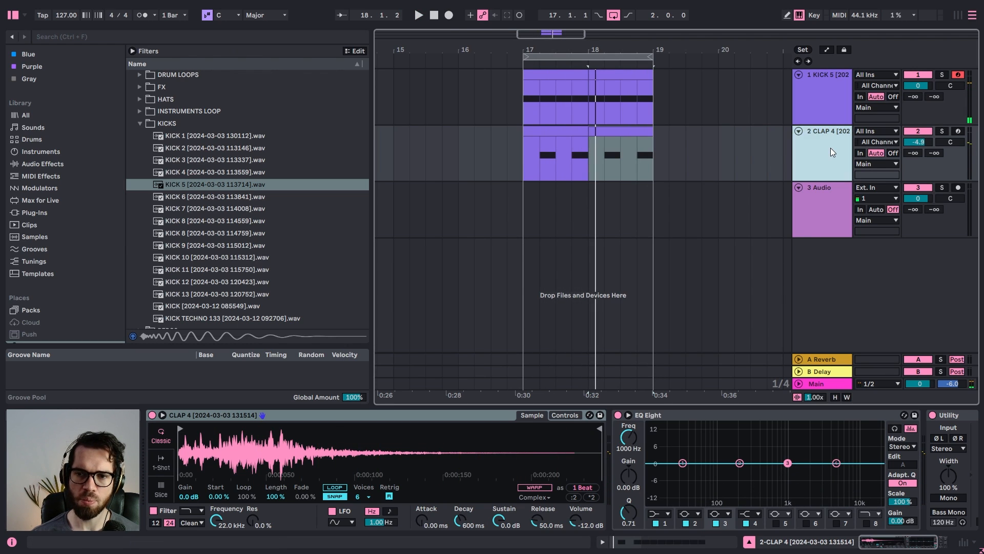
Switch the clap's sampler to one-shot mode, trim the sample's end to about 150 ms and set its fade-out to 46.6 ms
left_click(161, 461)
left_click_drag(600, 430, 331, 428)
key("space")
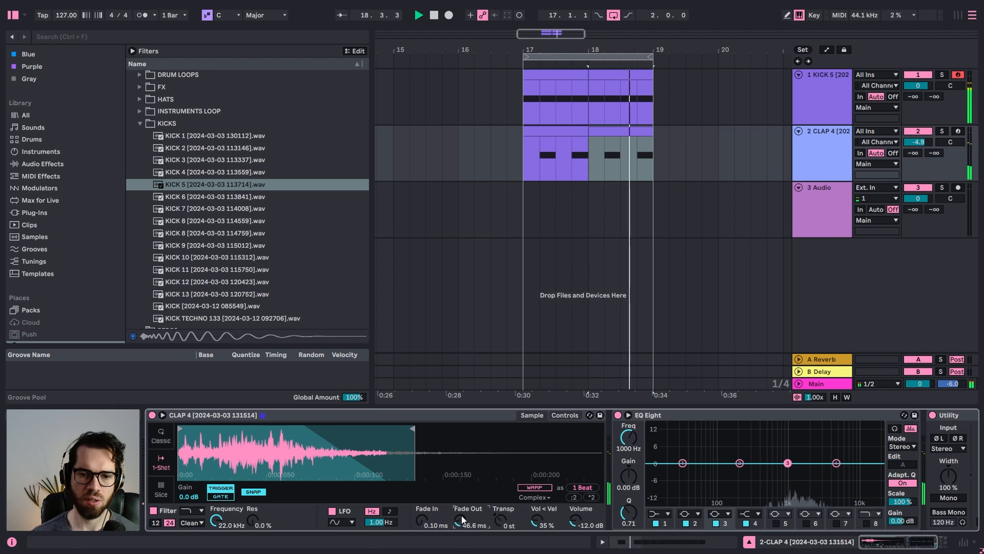
left_click_drag(414, 430, 444, 430)
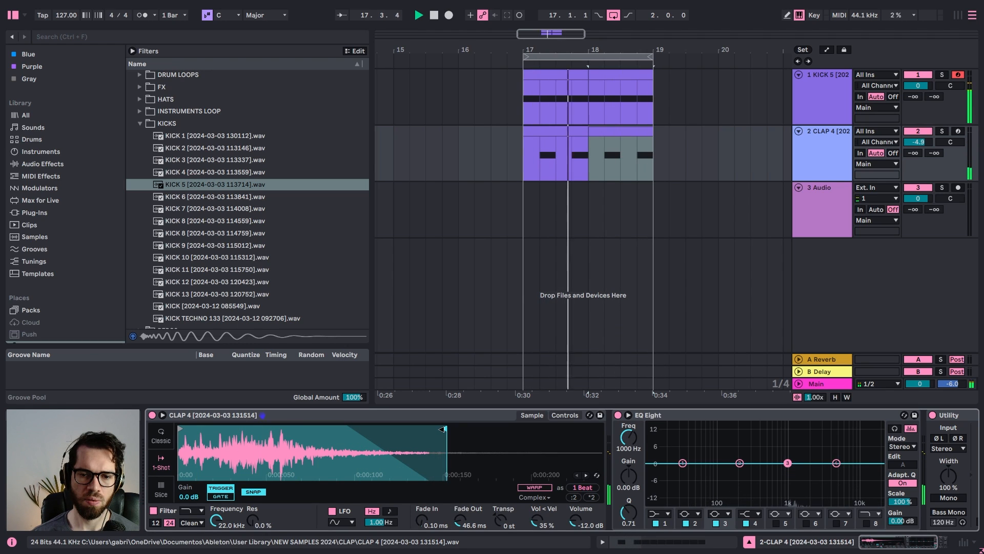
left_click(569, 132)
key("space")
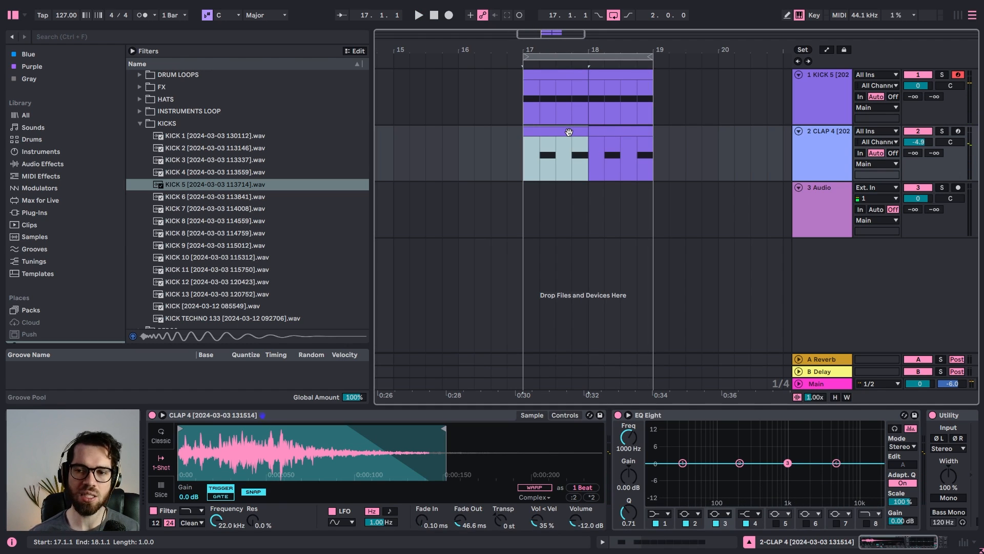
Collapse the KICKS folder, expand HATS and audition the hat samples down the list
left_click(140, 123)
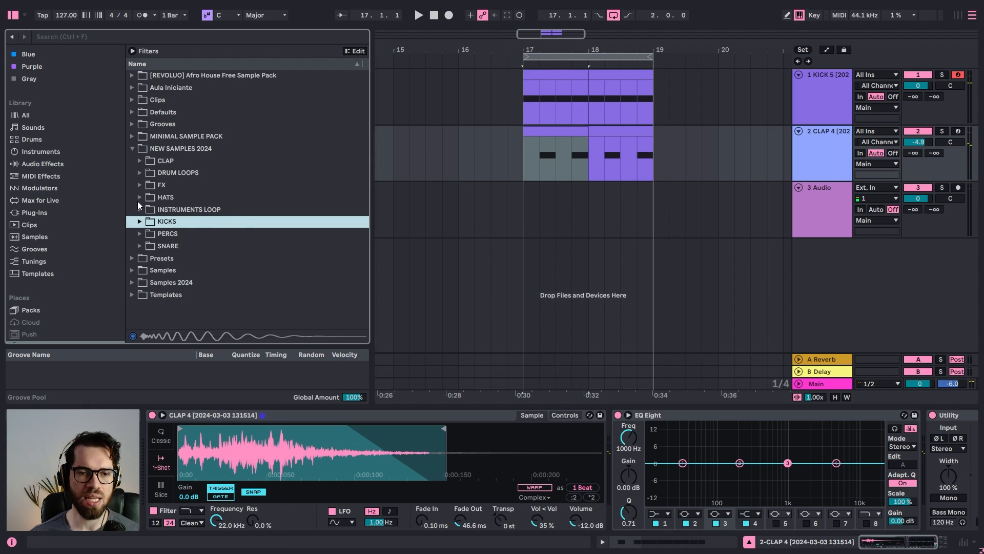
left_click(137, 200)
left_click(157, 212)
left_click(217, 223)
left_click(216, 236)
key("Down")
key("Down")
key("Down")
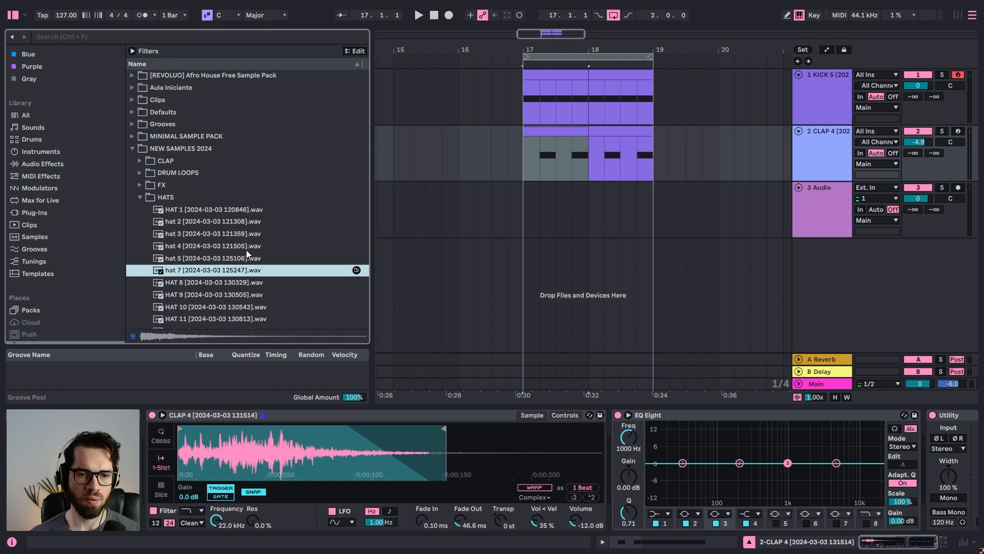
key("Down")
key("Down")
key("Down")
key("Down")
key("Down")
key("Down")
key("Down")
key("Down")
key("Down")
Audition the hat samples back up the list and select HAT 8
key("Up")
key("Up")
key("Up")
key("Up")
key("Up")
key("Up")
key("Down")
key("Up")
key("Up")
key("Up")
key("Up")
key("Up")
key("Down")
key("Down")
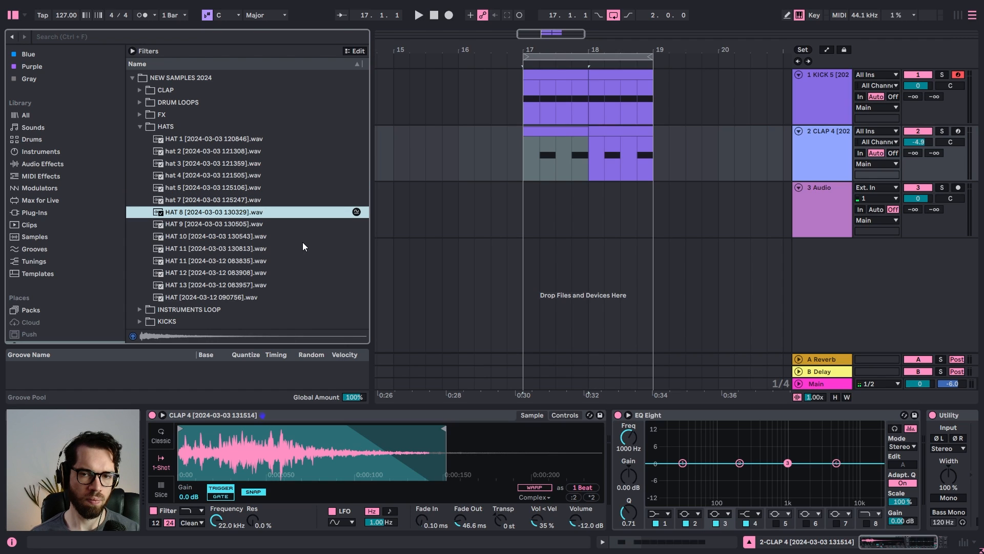
key("Up")
key("Down")
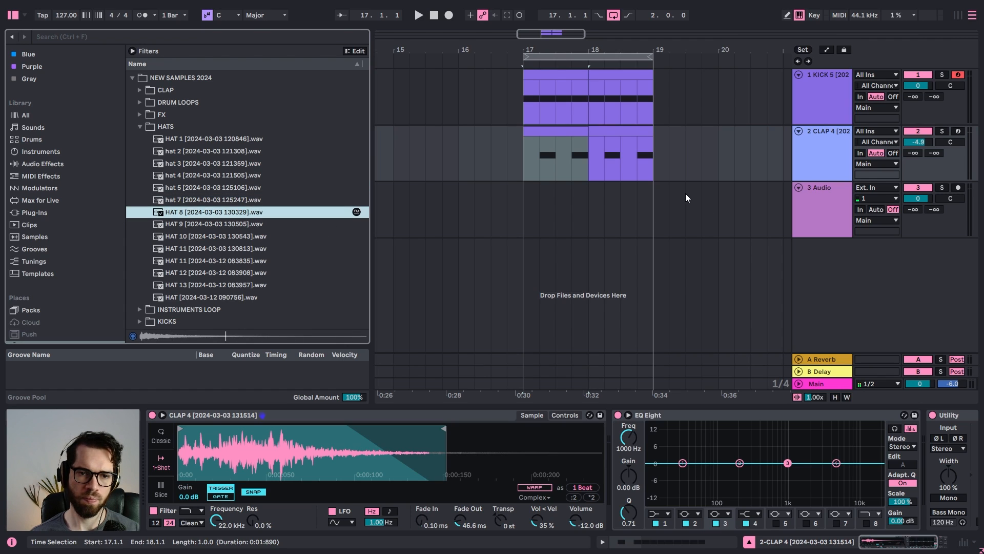
Insert a MIDI track below the clap track and load HAT 8 as its instrument
left_click(826, 152)
key("ctrl+shift+t")
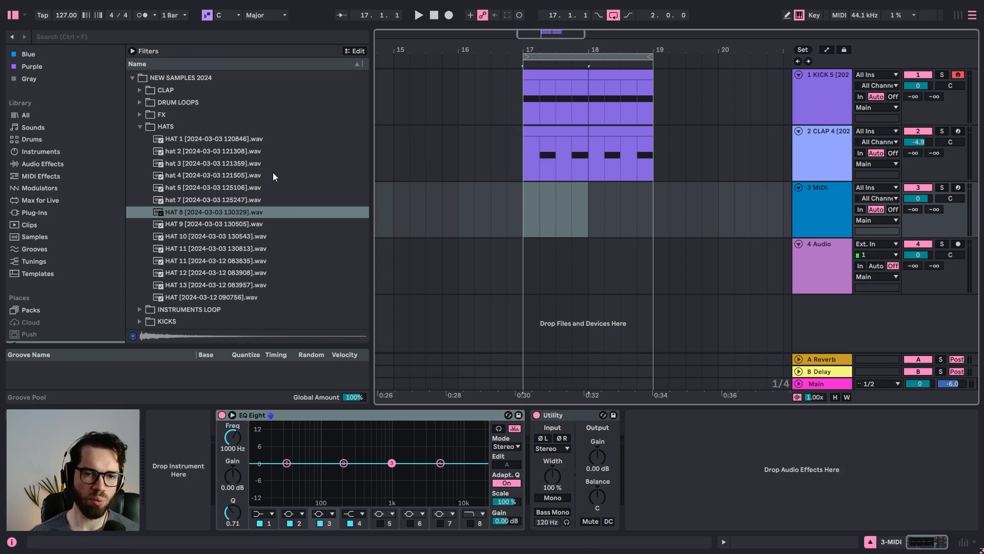
left_click_drag(178, 215, 168, 471)
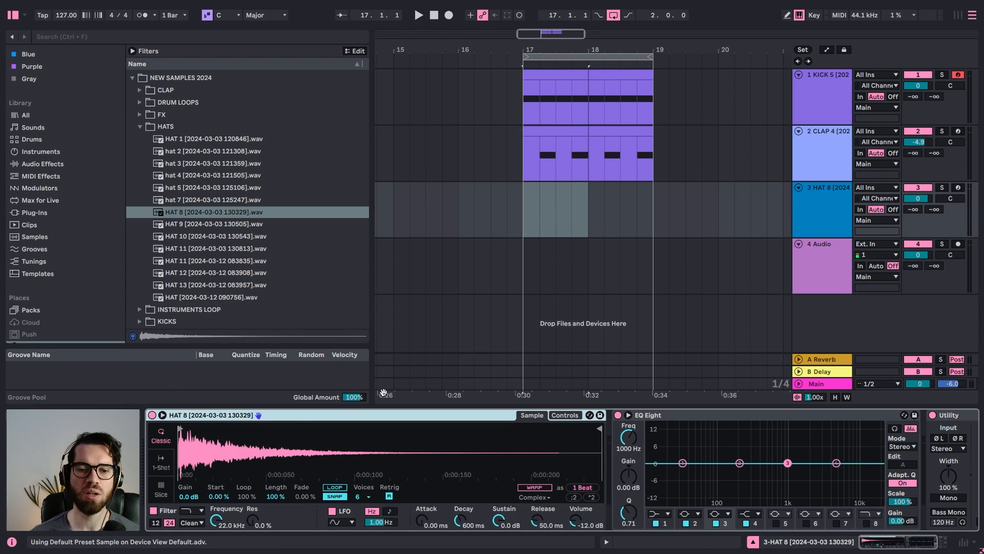
Copy the kick's bar 17 clip to the hat track and shift its notes to the offbeats, starting at 1.1.3
left_click(553, 78)
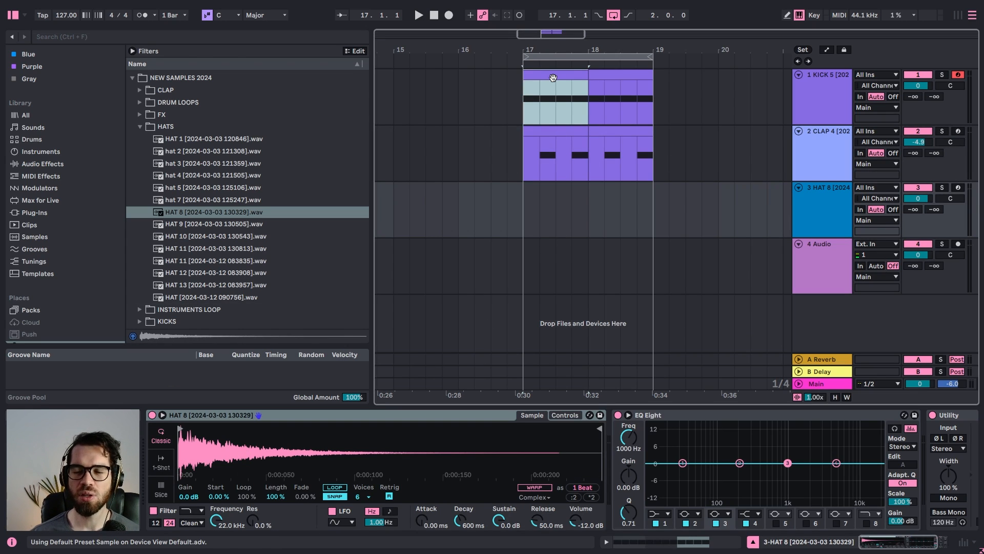
left_click_drag(553, 77, 561, 202)
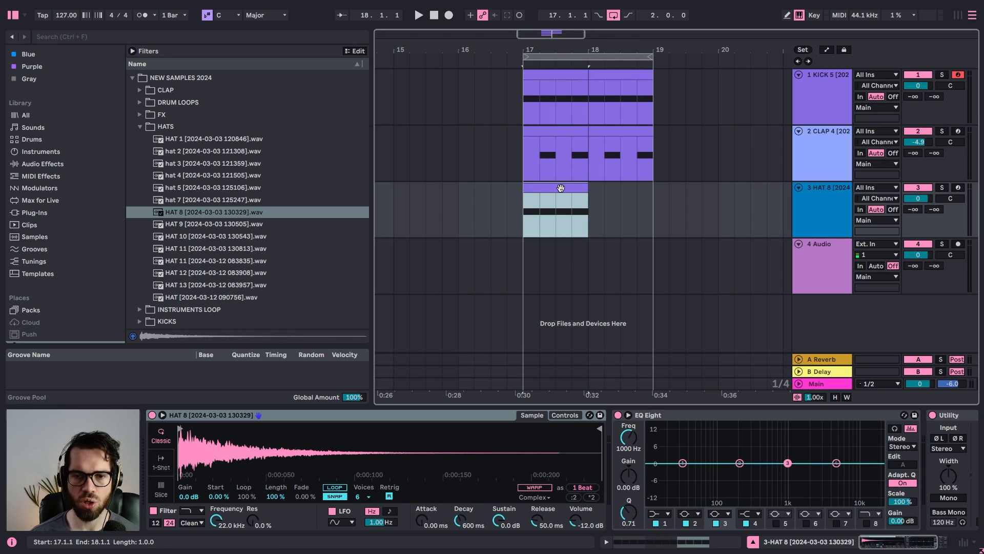
double_click(561, 194)
left_click(472, 515)
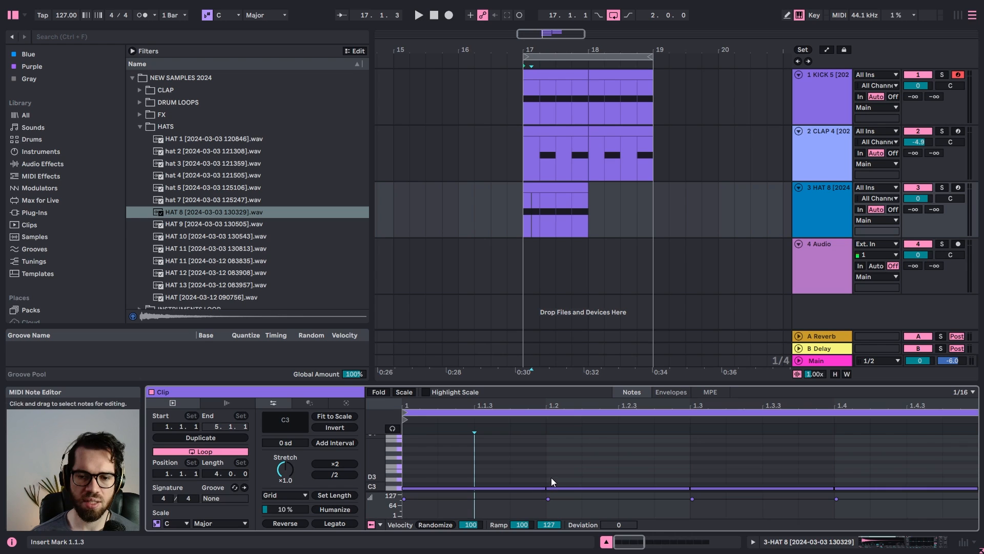
key("ctrl+a")
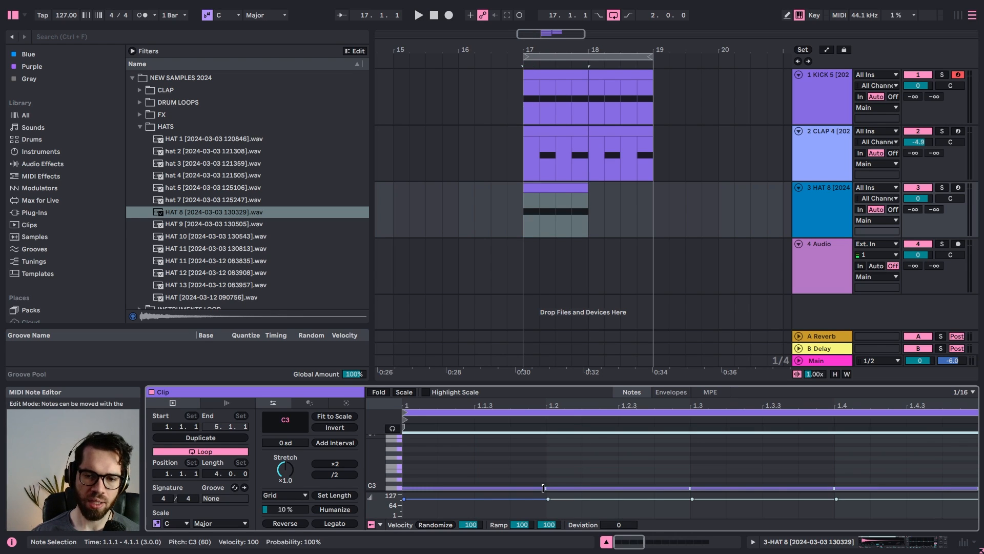
left_click_drag(544, 487, 504, 469)
key("space")
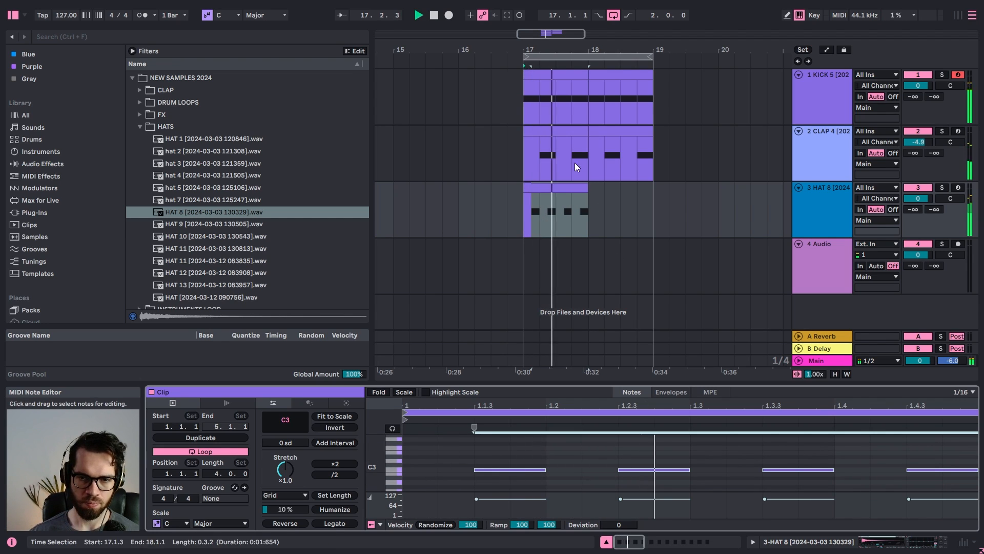
Duplicate the hat clip into bar 18 and consolidate both into one two-bar clip
left_click(566, 191)
key("ctrl+d")
key("space")
left_click(566, 191, "shift")
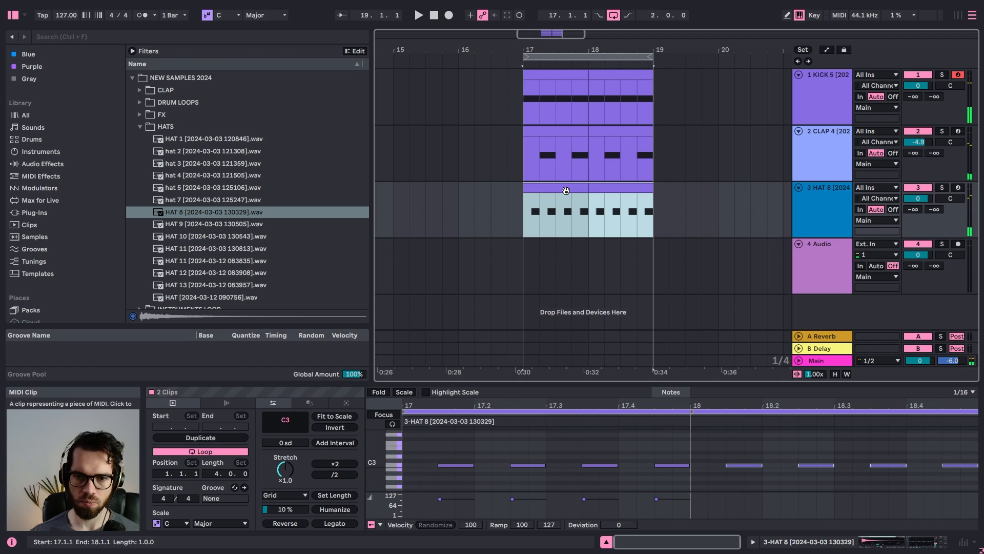
key("ctrl+j")
key("space")
Set the hat's sampler to one-shot mode, trim the sample's end to just past 100 ms and set a 50.6 ms fade-out
left_click(813, 201)
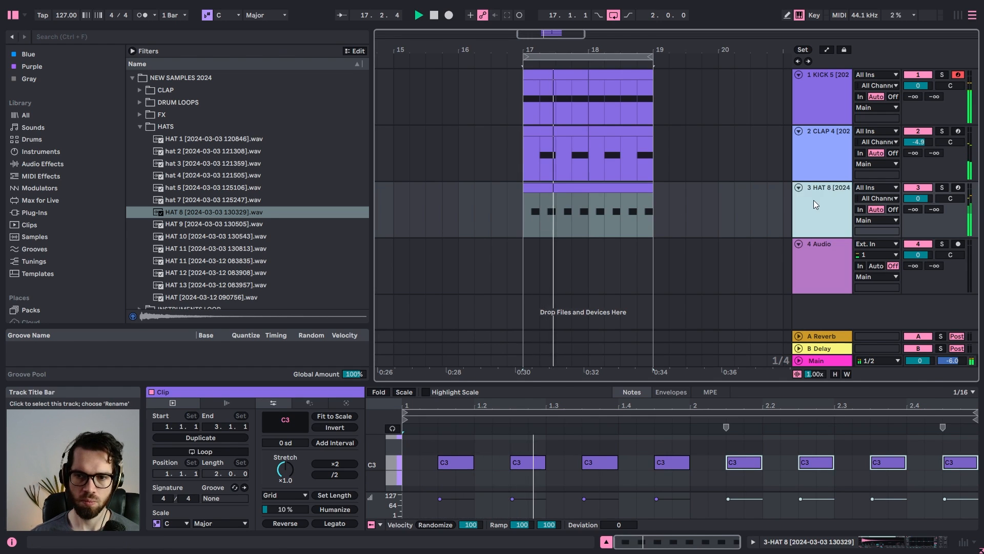
left_click(814, 200)
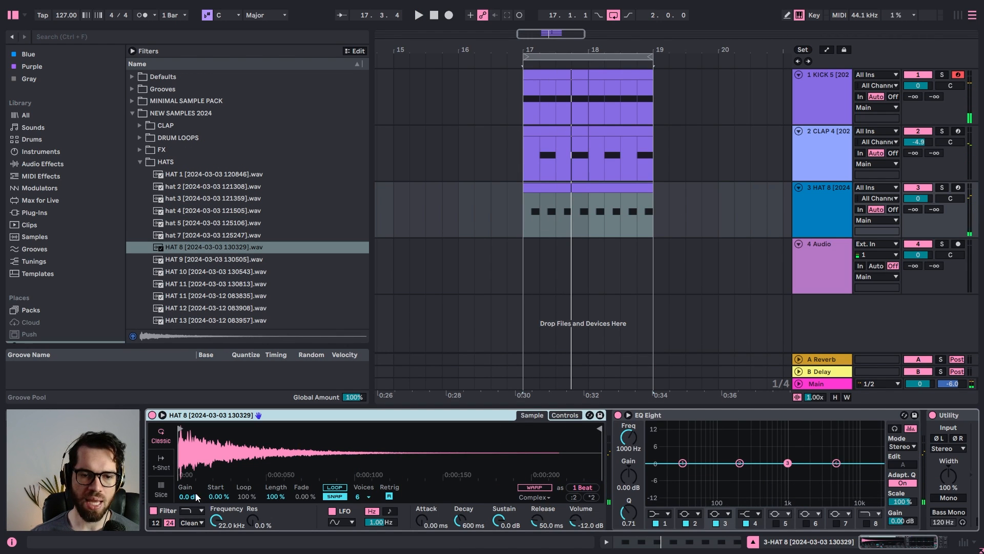
left_click(162, 464)
left_click_drag(597, 429, 353, 429)
key("space")
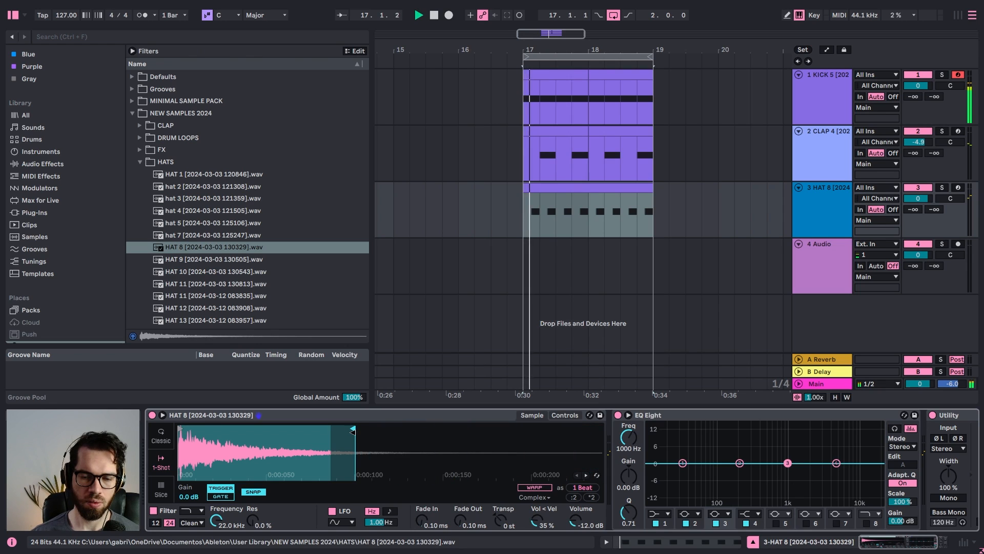
left_click_drag(468, 520, 468, 511)
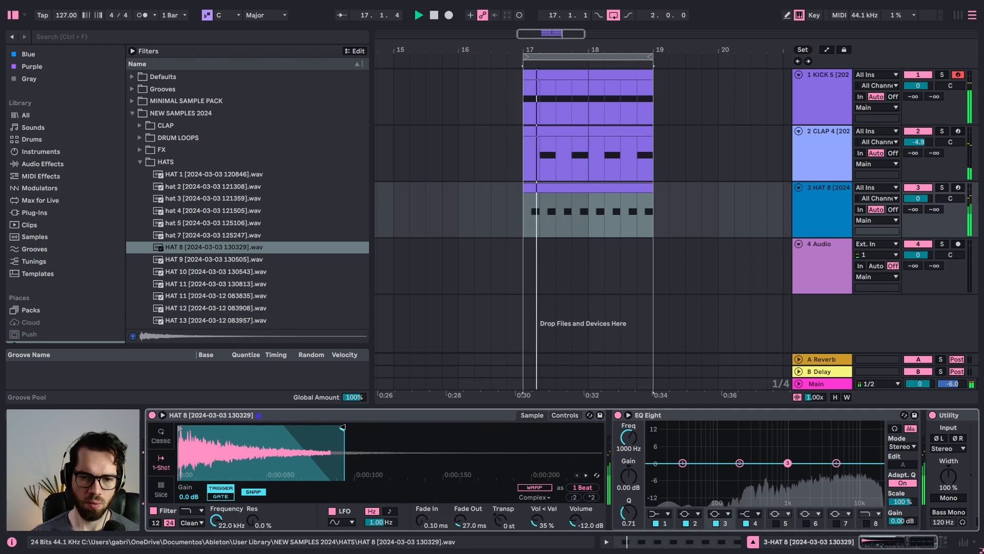
left_click_drag(457, 518, 456, 505)
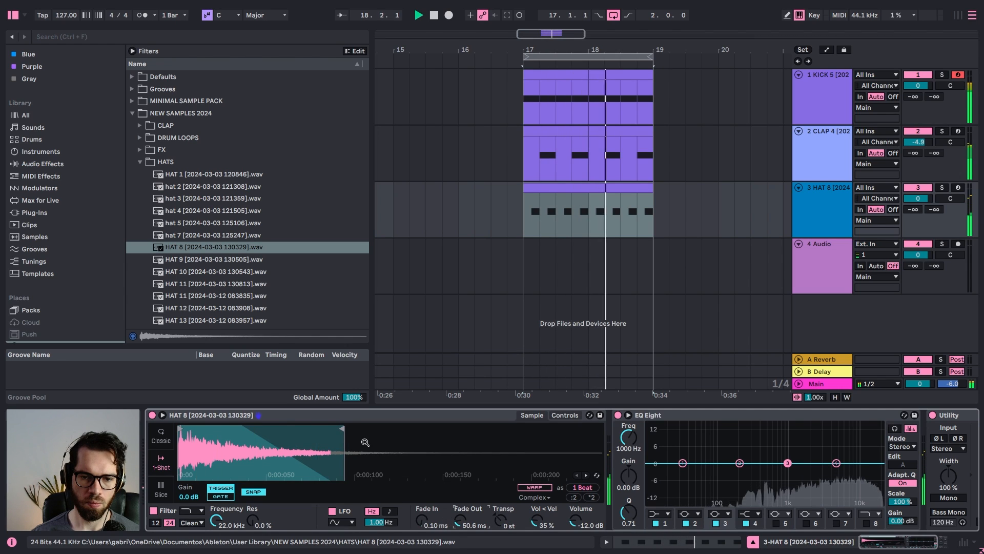
mouse_move(342, 428)
left_mouse_down()
mouse_move(382, 430)
mouse_move(365, 428)
left_mouse_up()
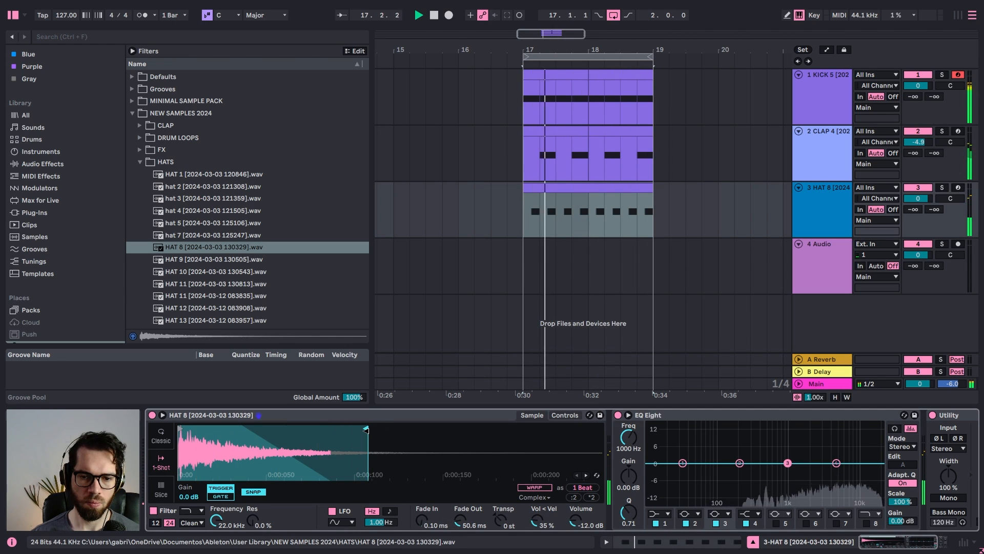
Transpose all hat notes up during playback, comparing pitches as high as G3 and settling on F#3
left_click(562, 187)
double_click(562, 187)
left_click(550, 488)
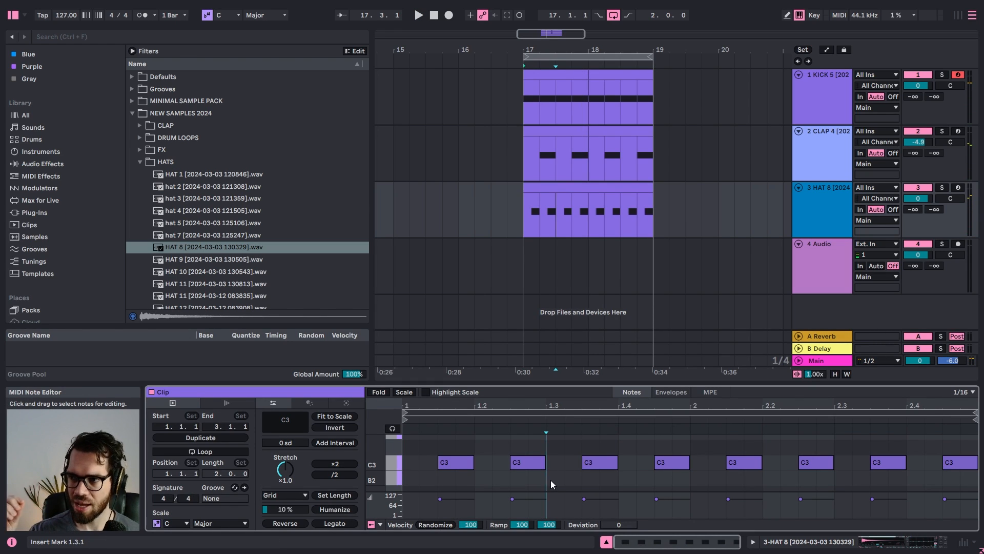
key("ctrl+a")
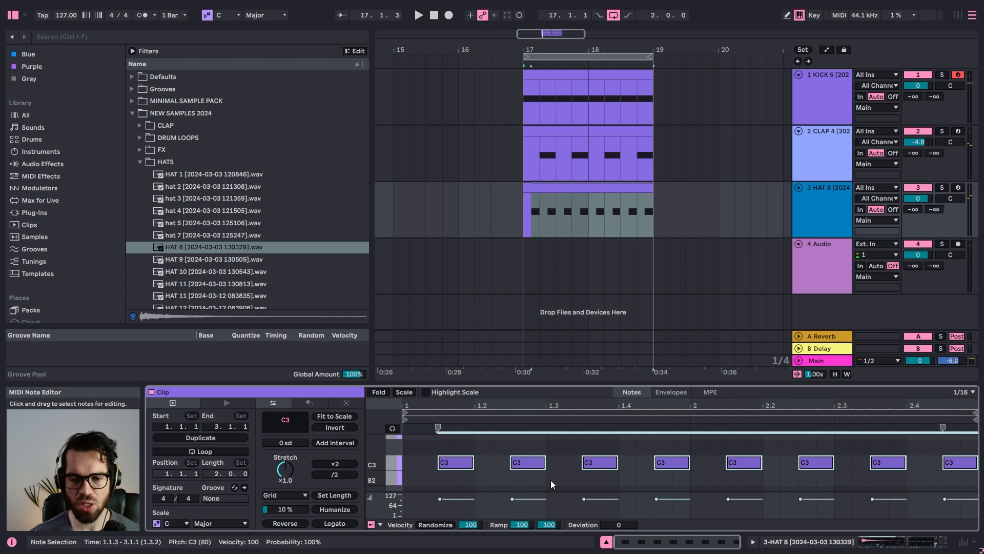
key("Up")
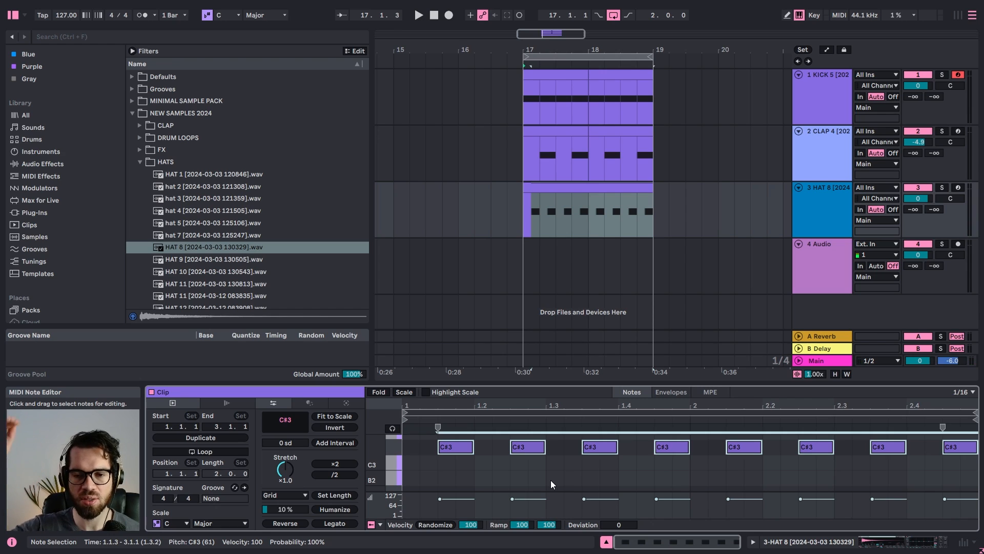
key("space")
key("Up")
key("Up")
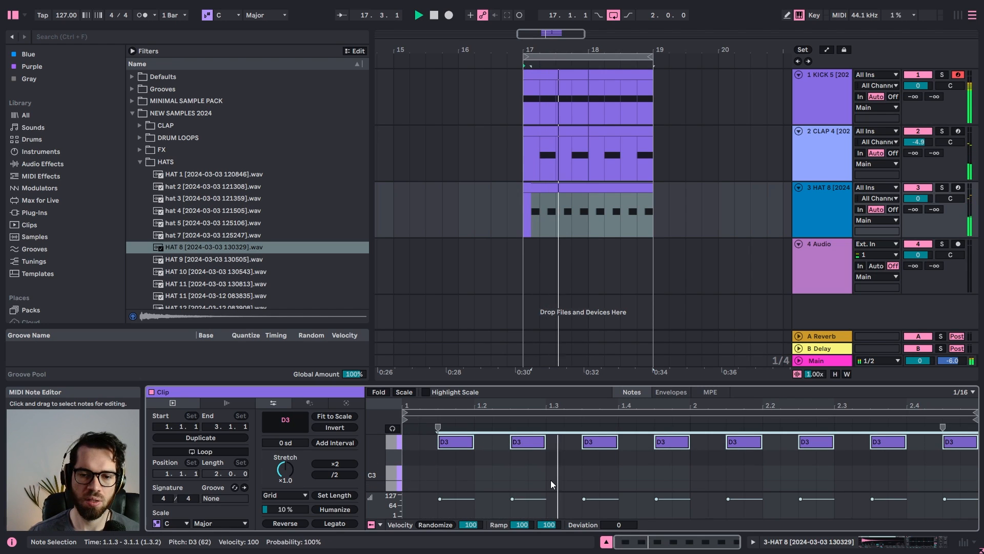
key("Up")
key("Up")
key("Up")
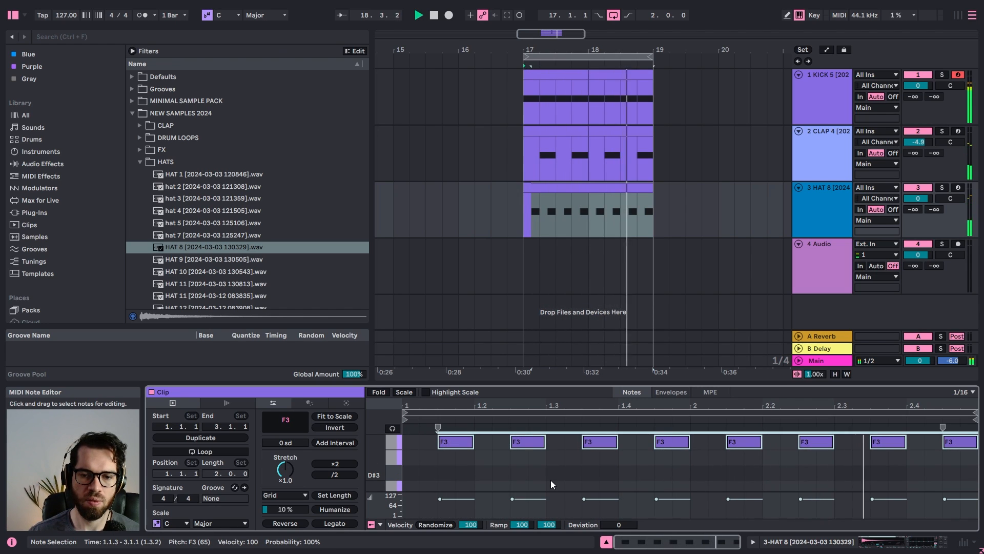
key("Up")
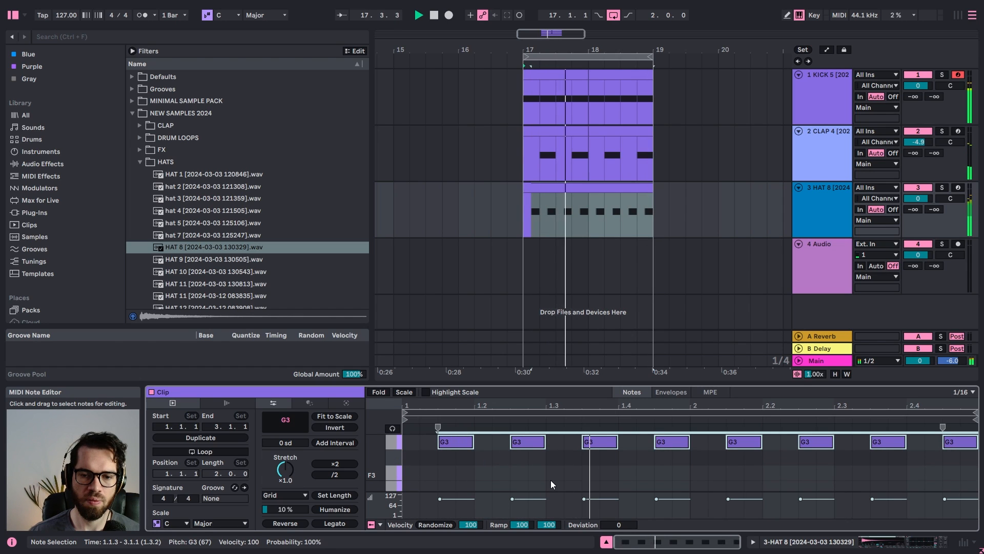
key("Down")
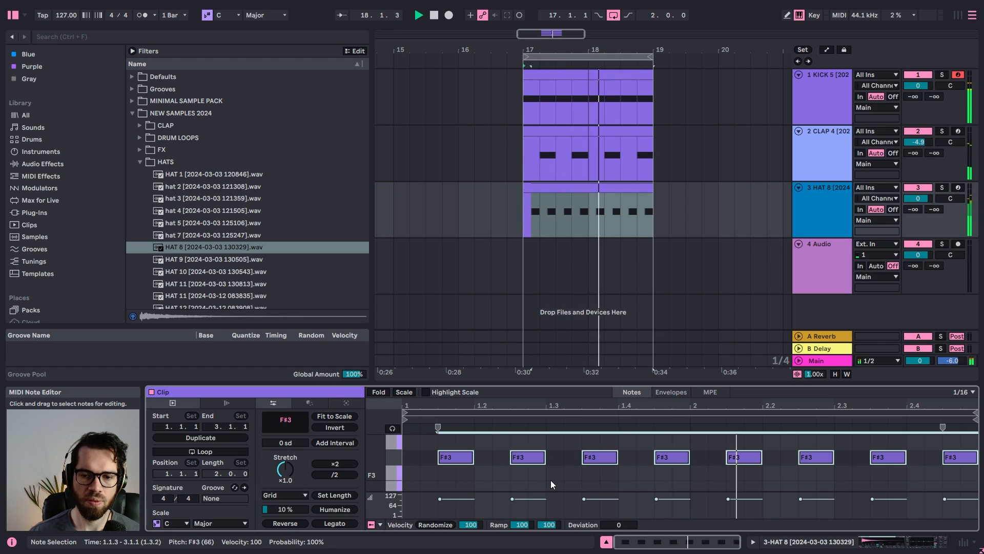
Trim the hat sample's end slightly shorter and set its fade-in to 4.91 ms
double_click(836, 209)
mouse_move(366, 428)
left_mouse_down()
mouse_move(406, 426)
mouse_move(321, 426)
mouse_move(364, 427)
left_mouse_up()
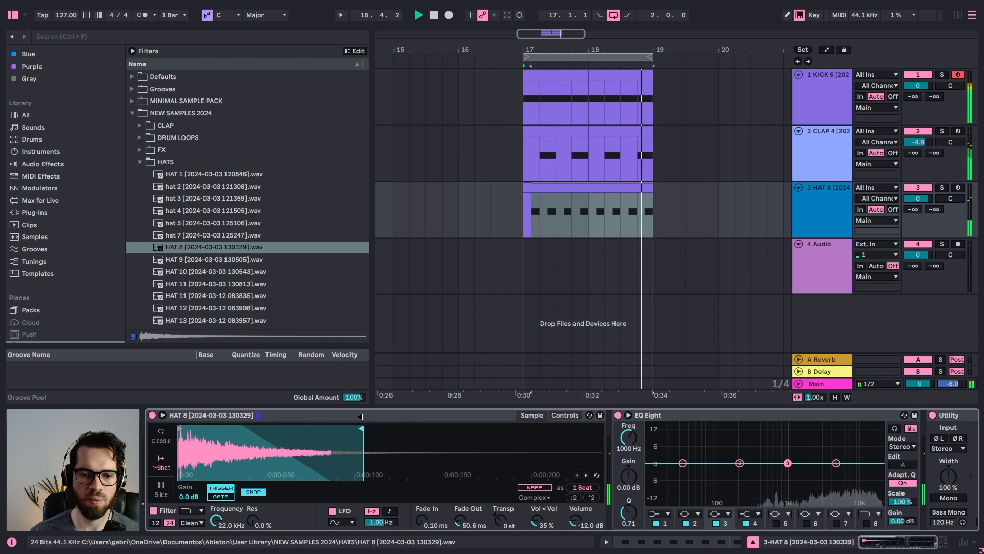
left_click_drag(429, 516, 429, 508)
left_click_drag(194, 439, 194, 459)
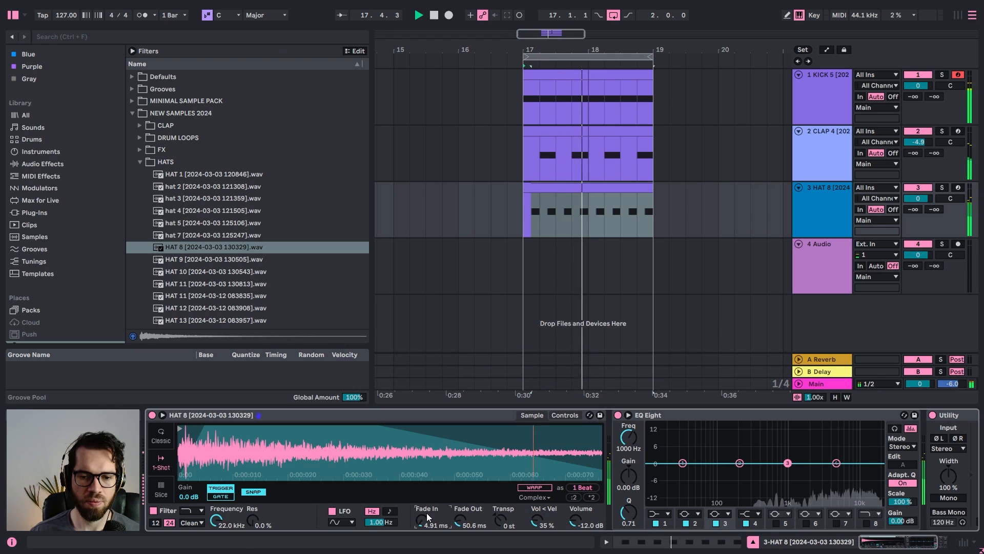
Transpose all the hat notes down one semitone to F3
double_click(573, 199)
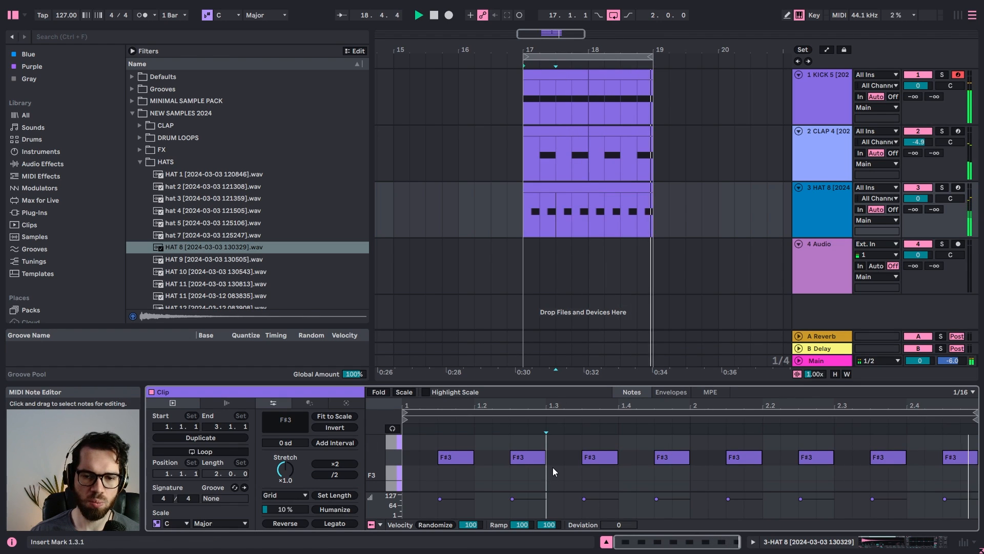
key("Down")
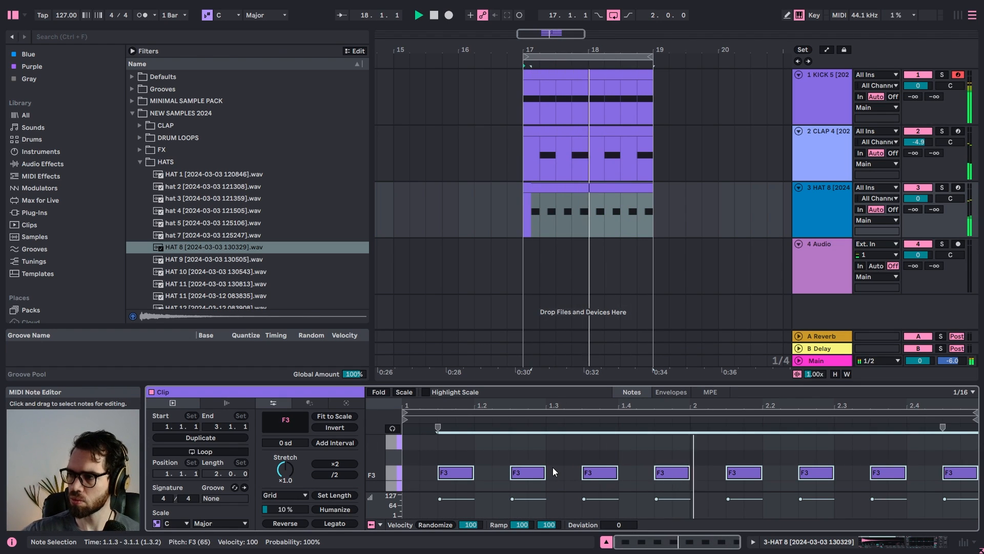
Transpose all the hat notes down one semitone to E3 and set the clap track's volume to -6.2 dB
key("Down")
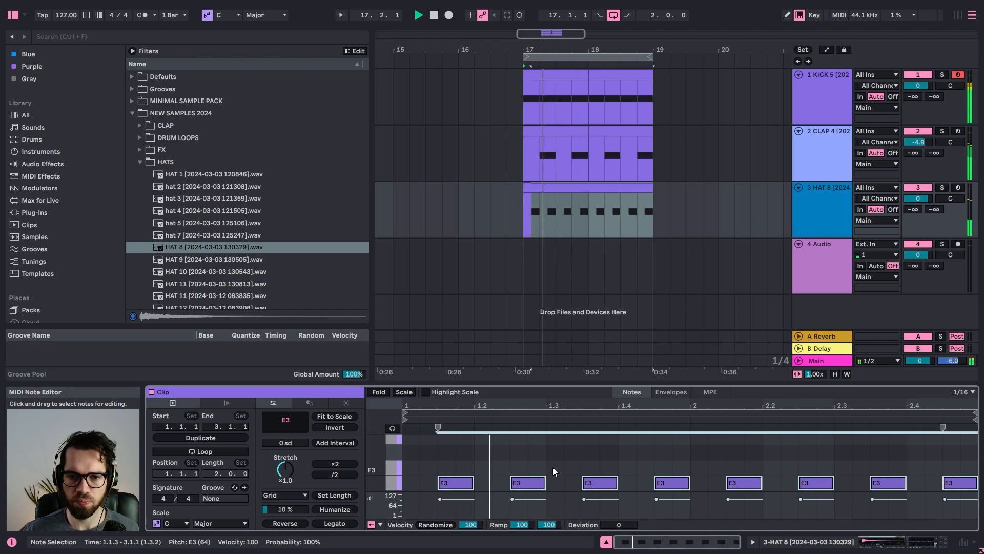
left_click_drag(924, 145, 911, 150)
left_click(839, 153)
Show the A Reverb return's device, stop playback, filter the audio effects by Reverb and expand the Reverb device's presets
left_click(819, 221)
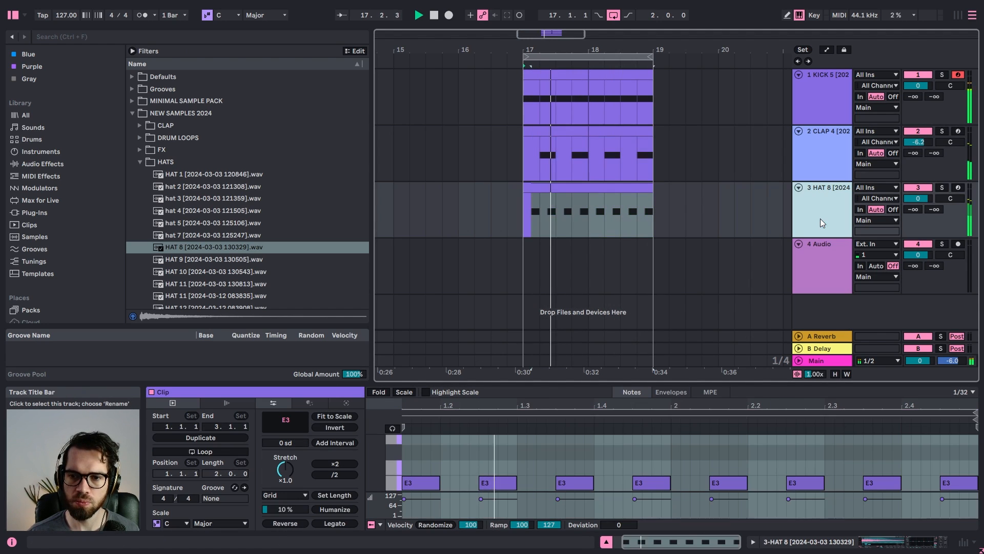
left_click(823, 336)
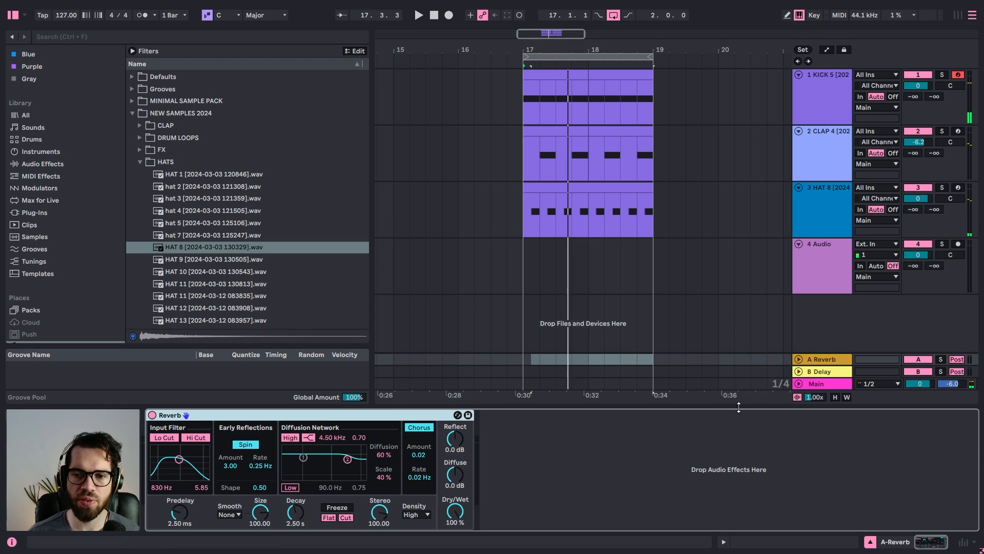
left_click(149, 49)
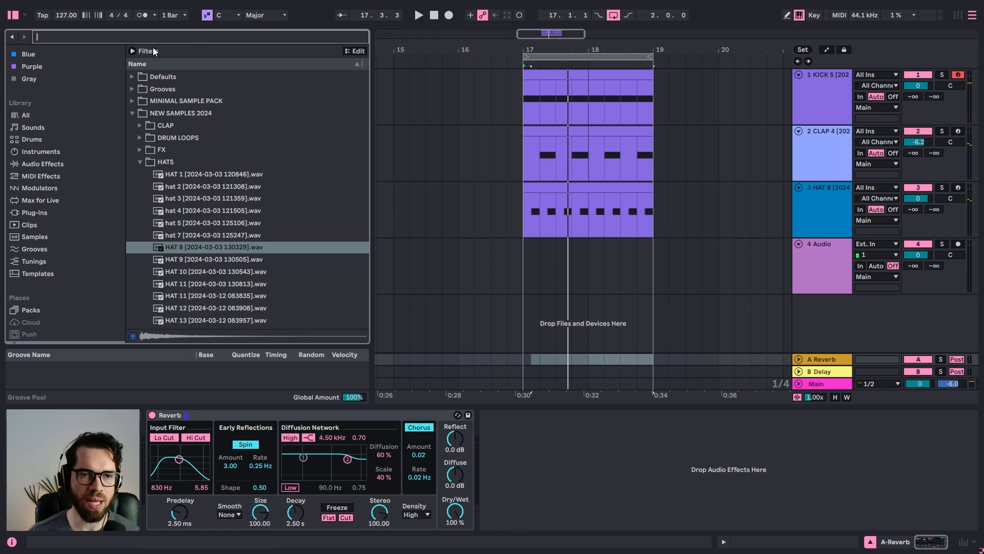
left_click(43, 164)
scroll(210, 193, "up", 10)
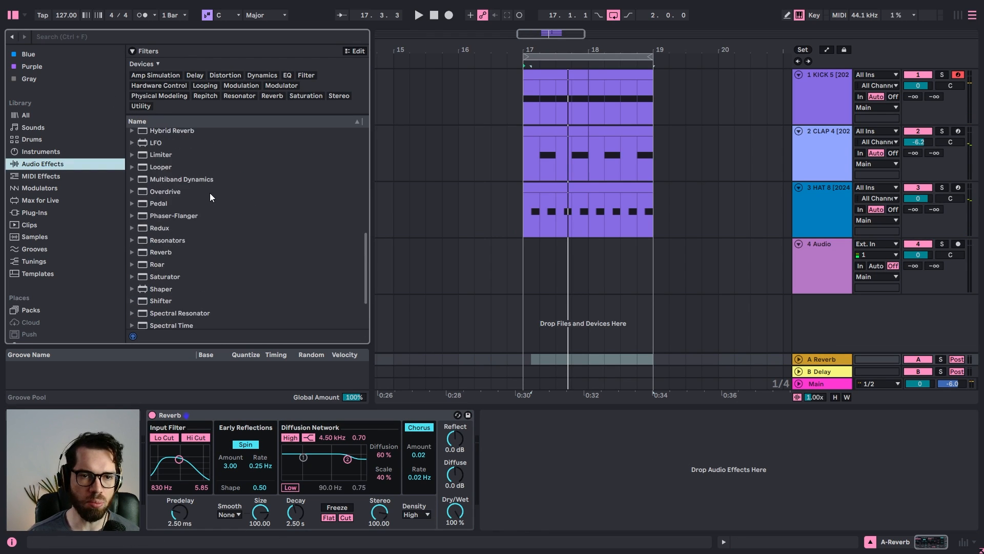
left_click_drag(366, 174, 368, 123)
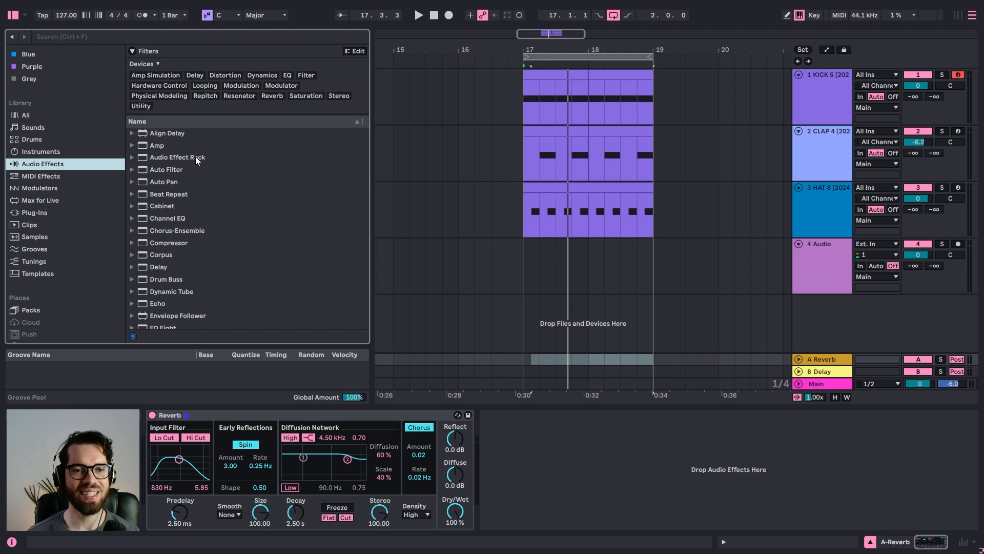
scroll(196, 158, "down", 3)
scroll(225, 154, "up", 3)
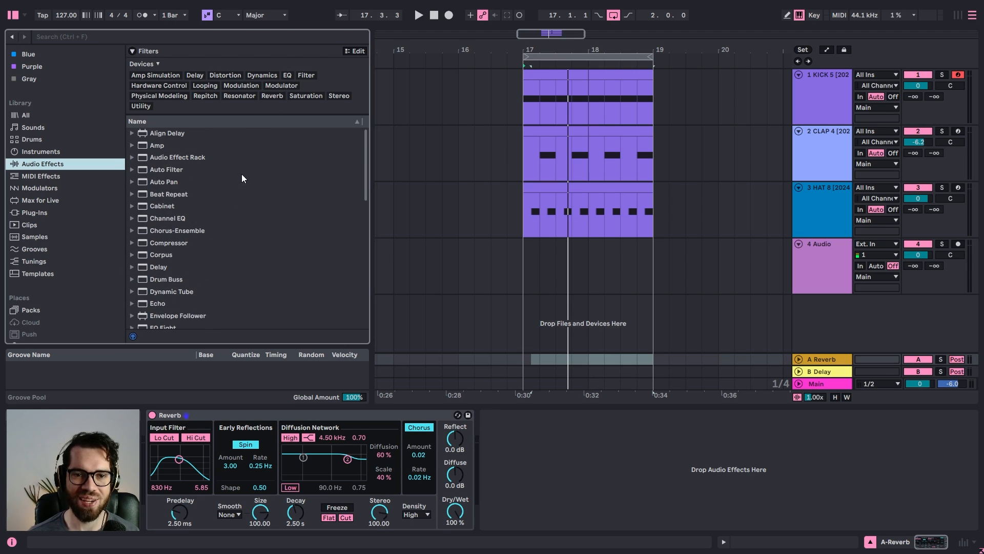
left_click(273, 96)
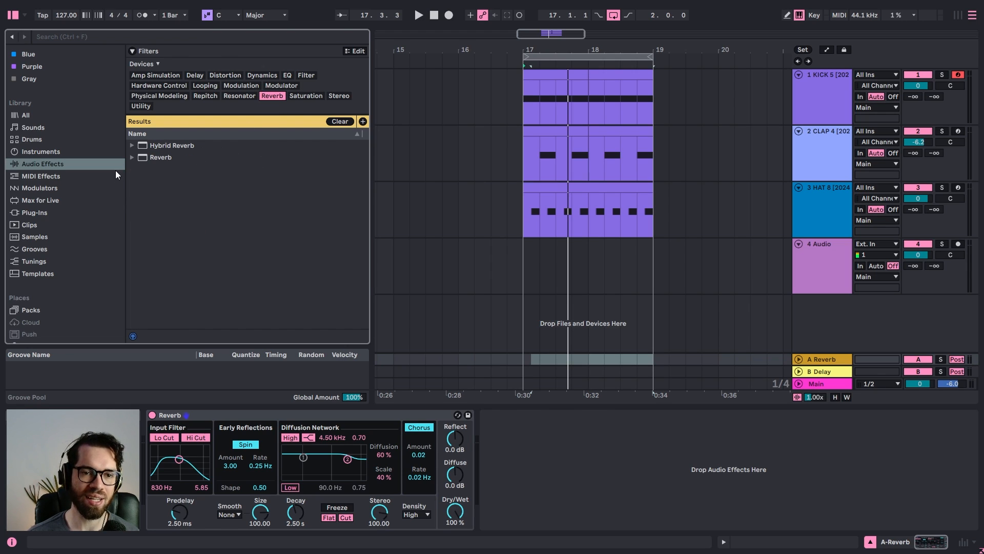
left_click(131, 157)
scroll(214, 183, "down", 4)
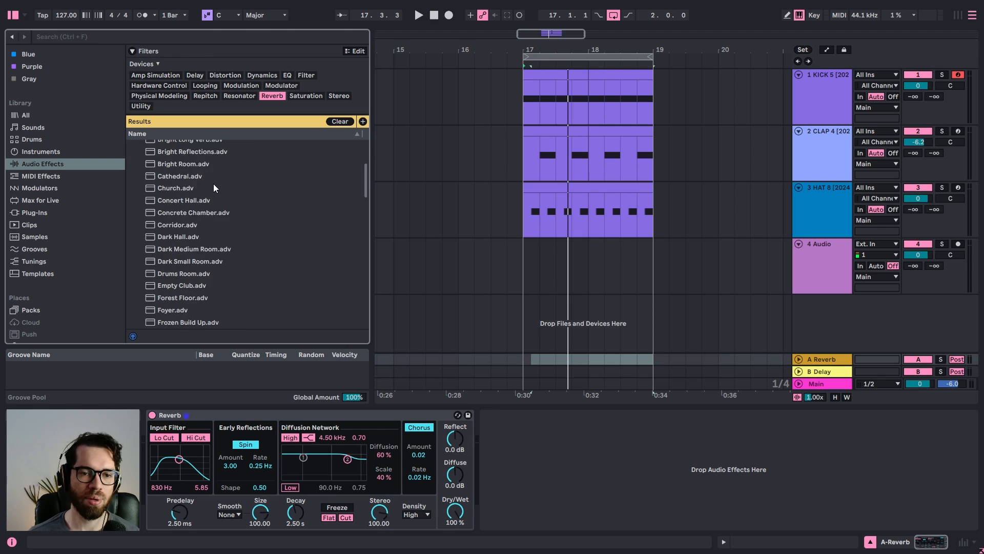
scroll(213, 187, "down", 3)
Try the Drums Room reverb preset directly on the hat track, audition it soloed and in the mix, and remove it
left_click(192, 223)
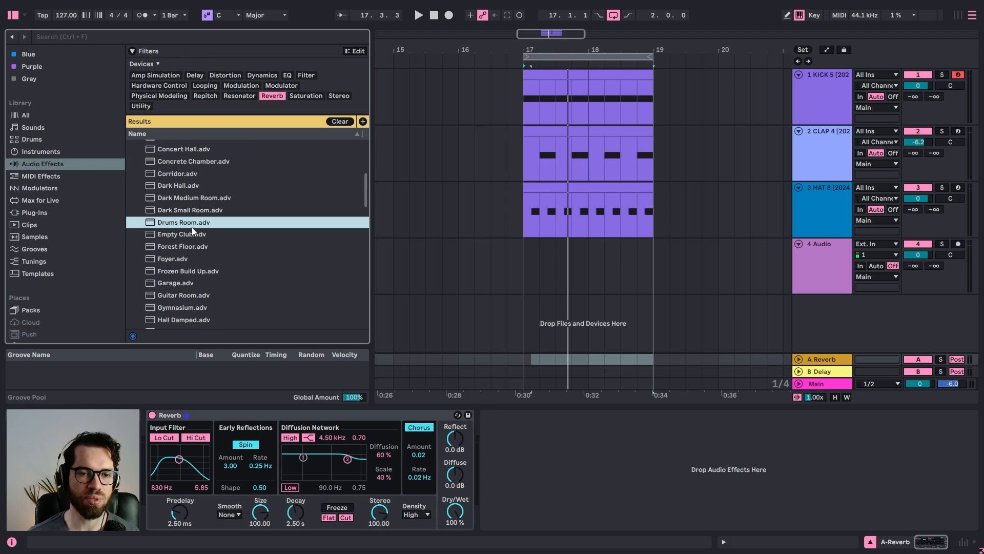
left_click_drag(579, 202, 579, 201)
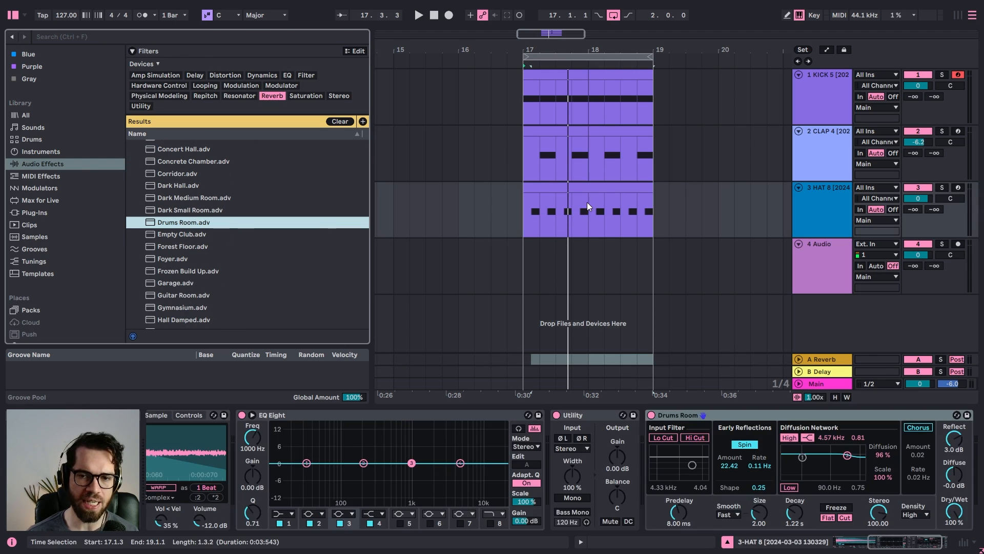
key("space")
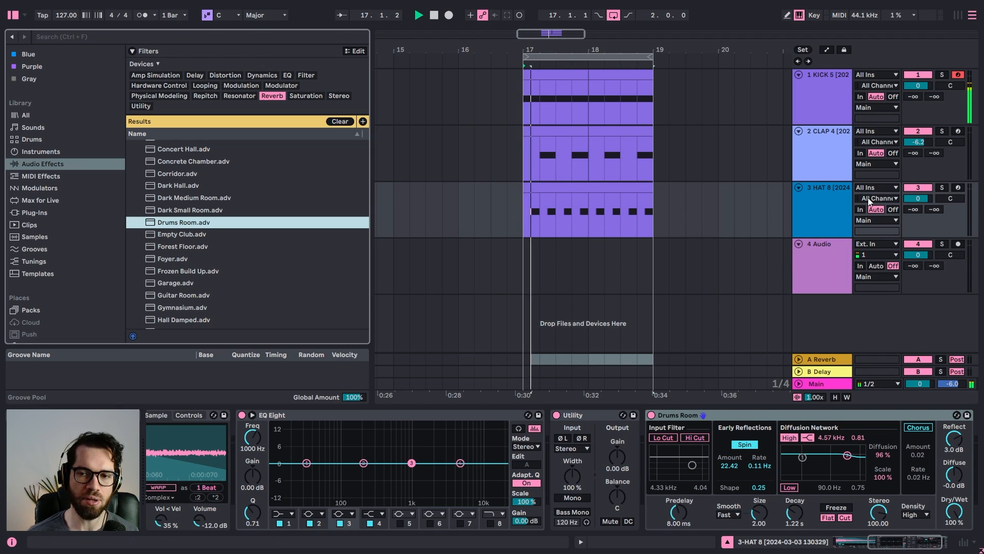
left_click(942, 188)
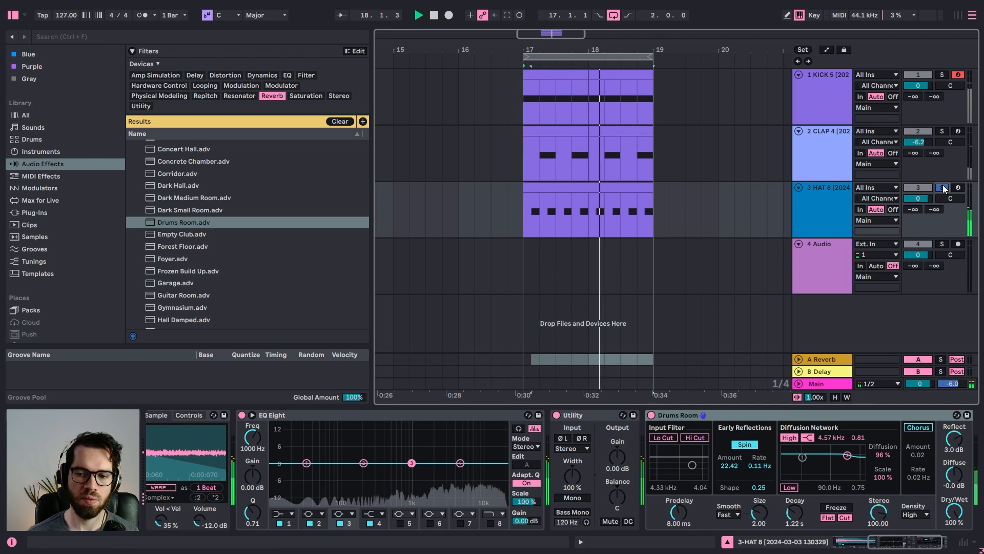
left_click(943, 187)
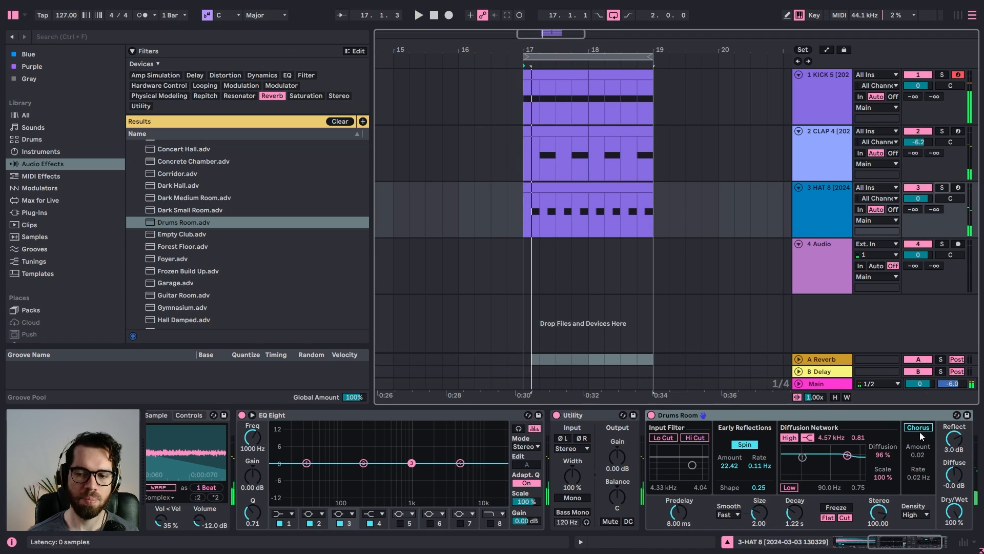
left_click(875, 413)
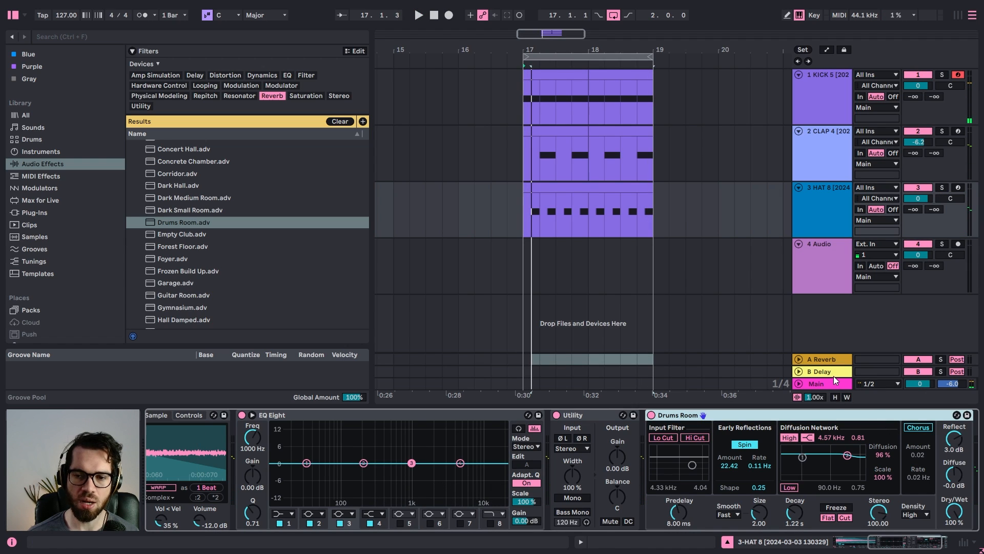
key("Delete")
Replace the reverb on return track A with the Drums Room preset and rename the return DRUMS
left_click(826, 359)
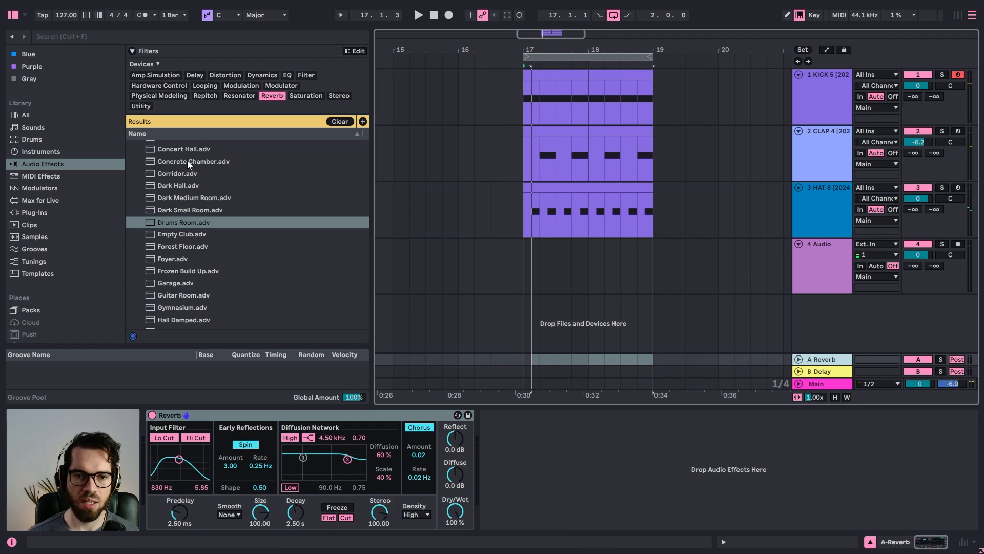
double_click(186, 219)
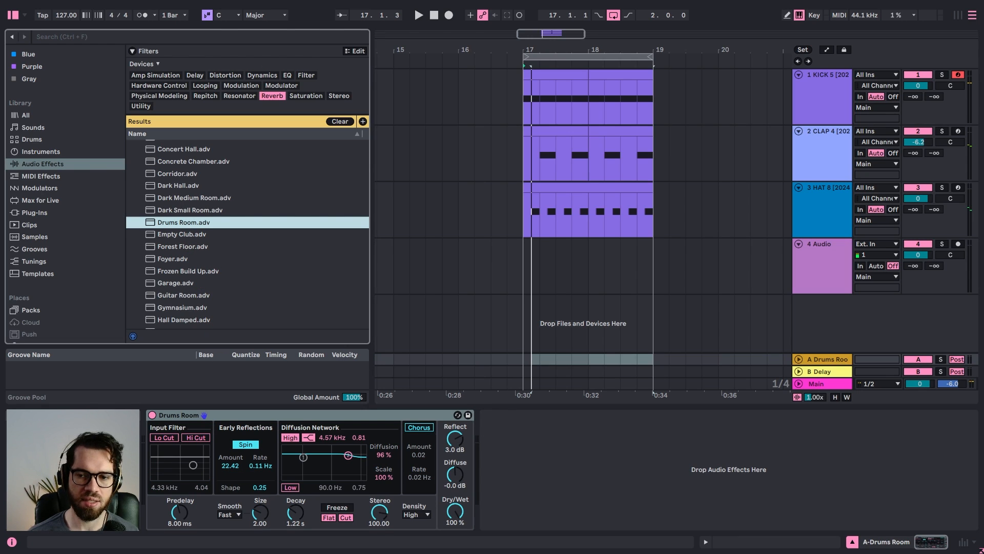
left_click(834, 362)
type("DRUMS")
key("Return")
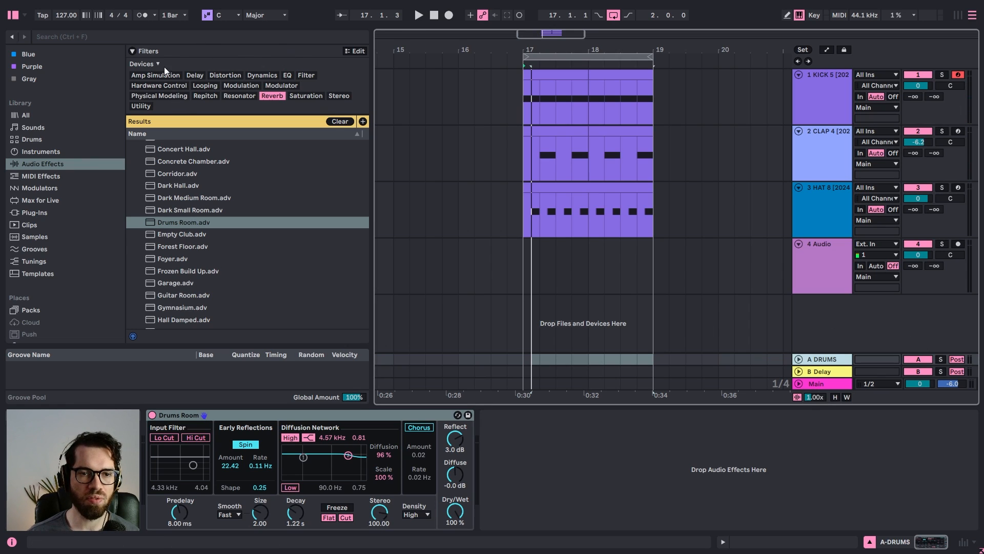
Add an EQ Eight after the Drums Room reverb and set its first band to a low cut at about 202 Hz
left_click(155, 37)
type("eq")
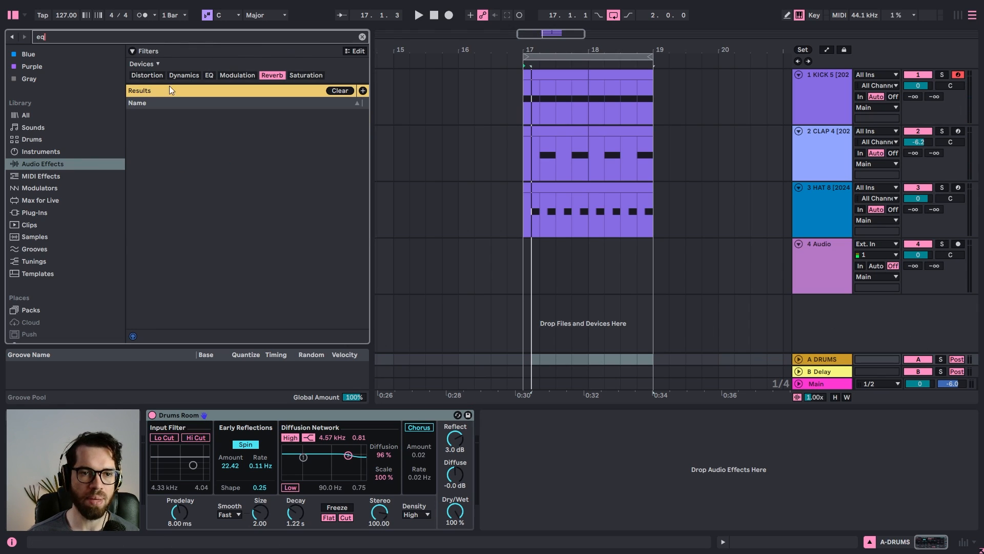
left_click(210, 76)
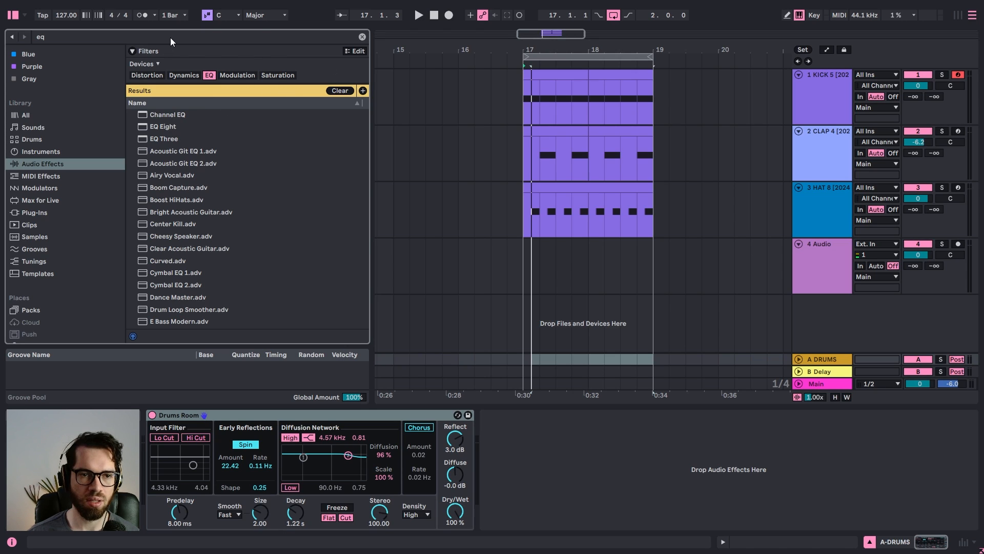
left_click(362, 36)
left_click_drag(158, 160, 608, 480)
left_click(536, 514)
left_click(527, 456)
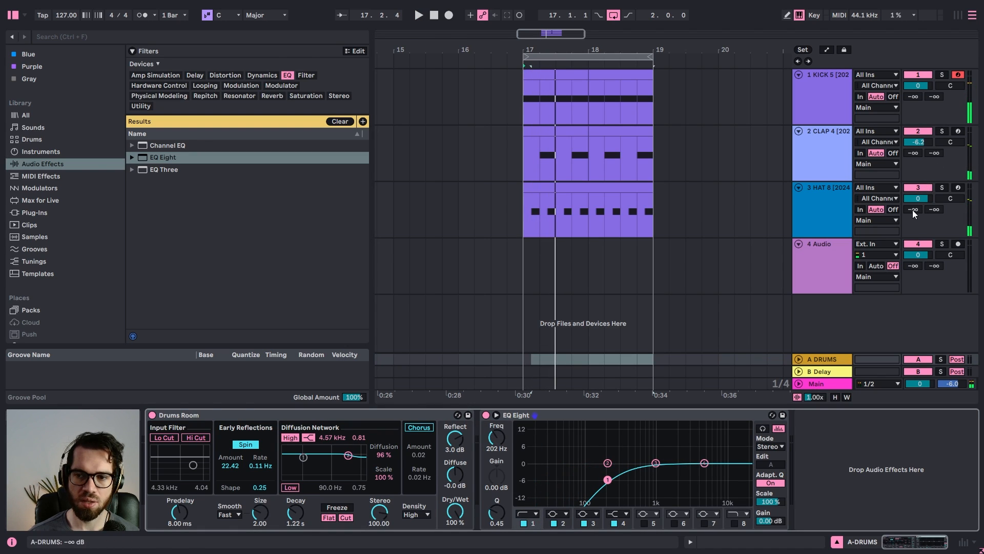
Balance the hat with its DRUMS reverb during playback: send A at -15.0 dB, EQ low cut at 316 Hz, hat volume at -2.6 dB
left_click_drag(915, 214, 915, 202)
key("space")
left_click_drag(607, 480, 621, 479)
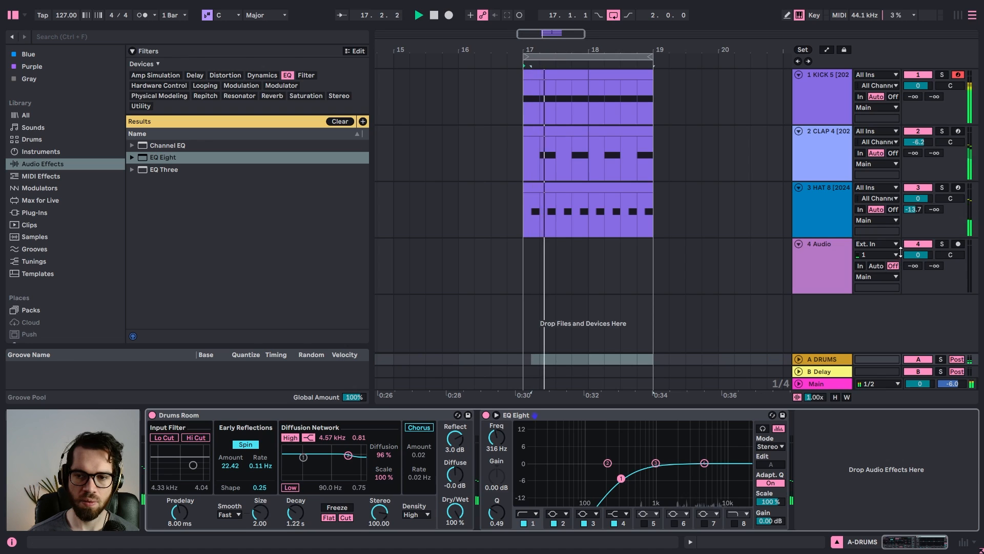
left_click_drag(919, 199, 913, 212)
Add a Saturator after the EQ Eight on the DRUMS return and set its Drive to 5.71 dB during playback
left_click(208, 36)
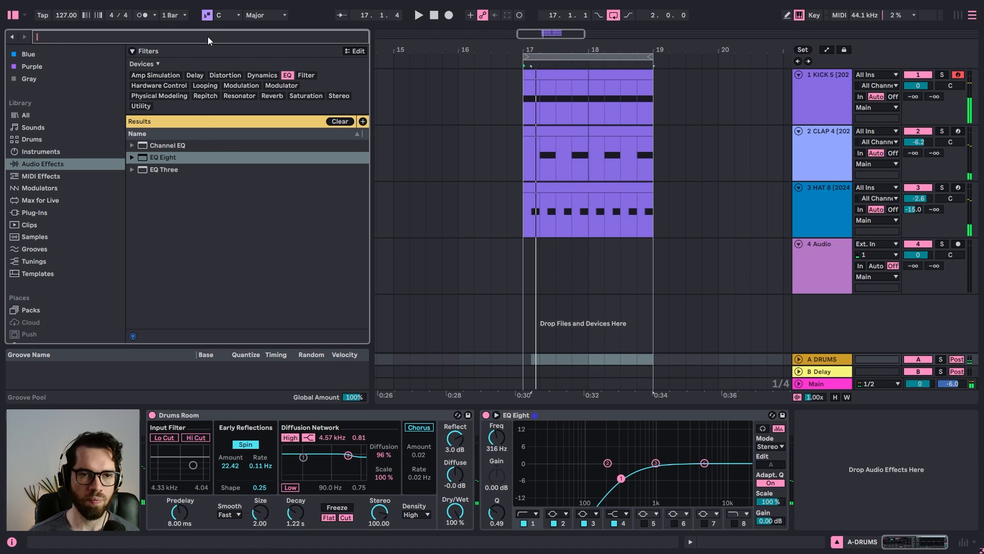
type("sat")
left_click(149, 76)
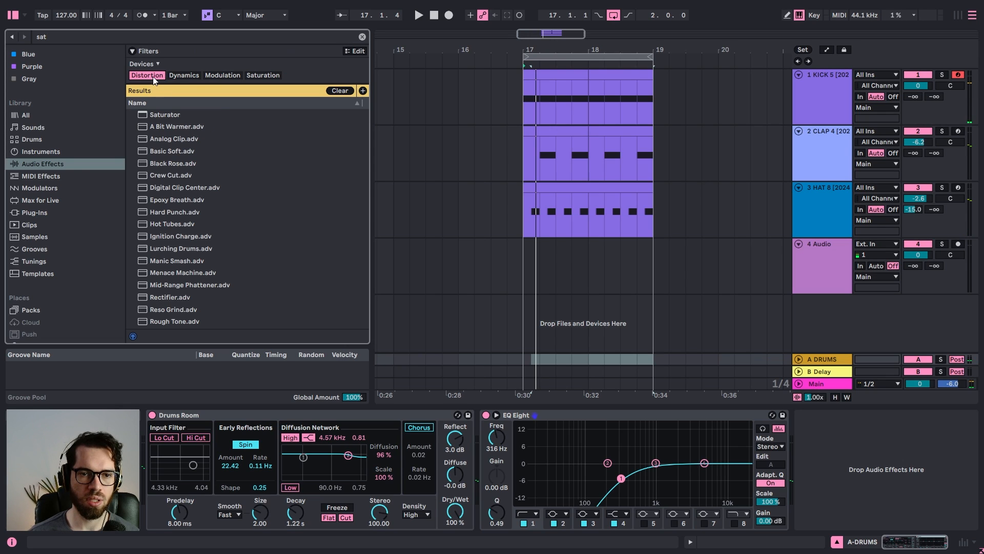
left_click_drag(165, 114, 821, 466)
key("space")
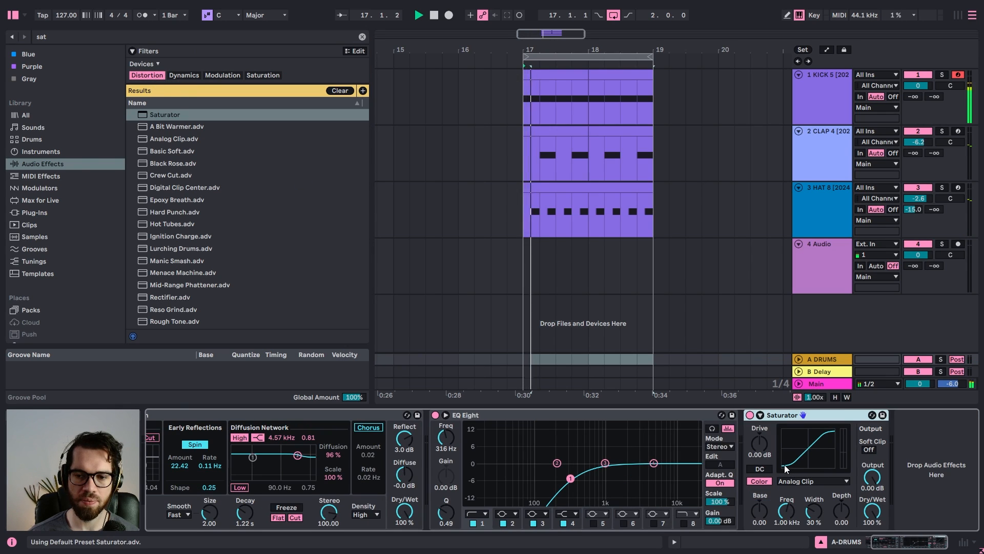
left_click_drag(759, 443, 760, 439)
key("space")
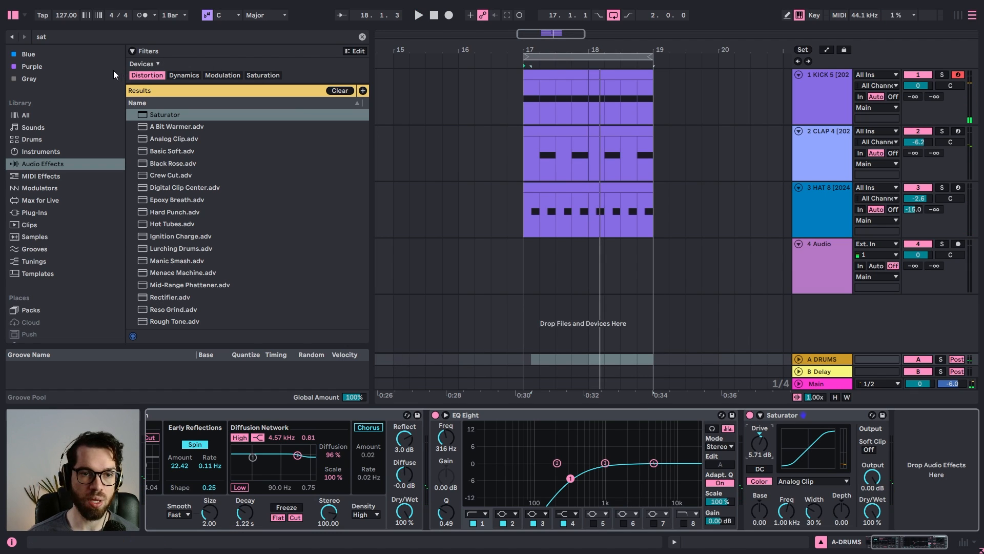
Search the audio effects for "comp" without the Distortion filter and add a Compressor after the Saturator on the DRUMS return
left_click(60, 38)
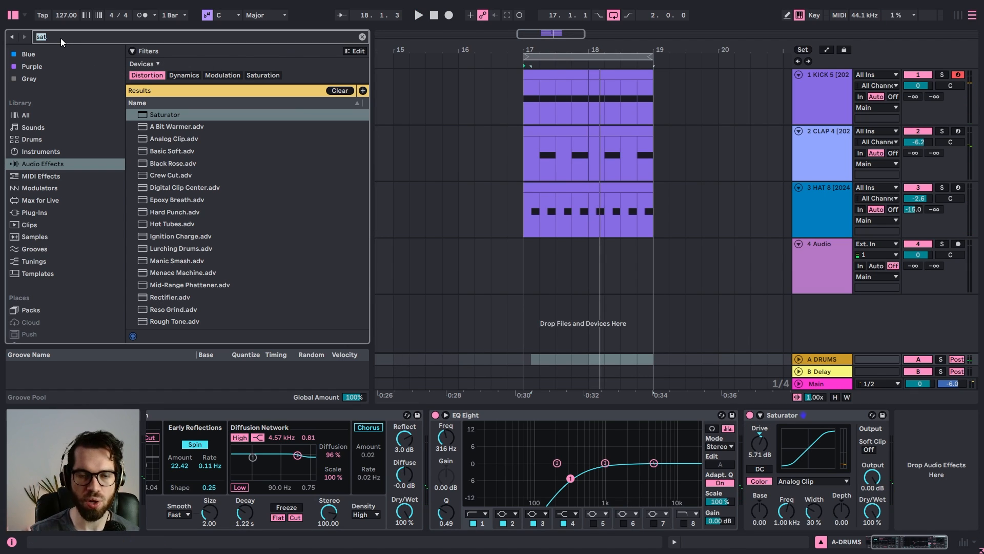
type("comp")
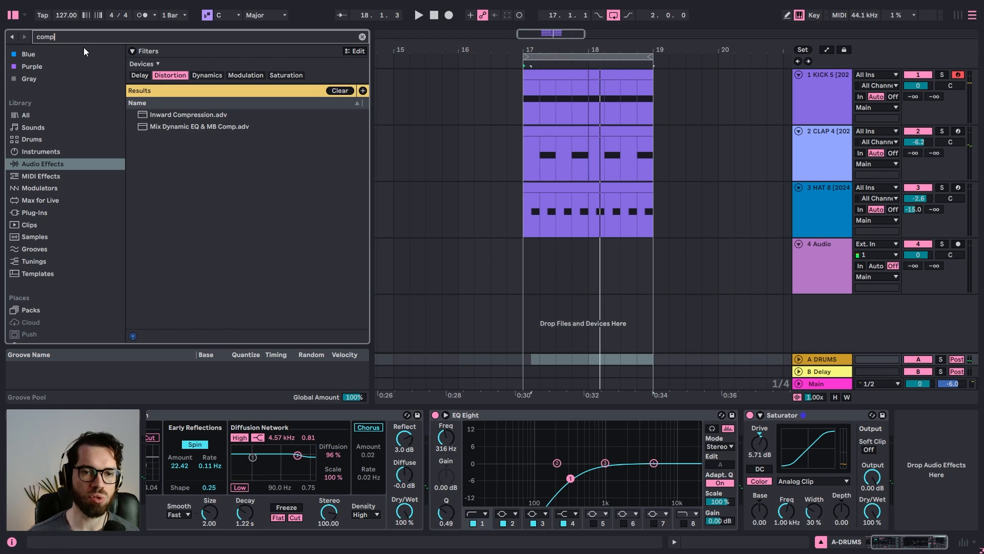
left_click(169, 68)
left_click(148, 63)
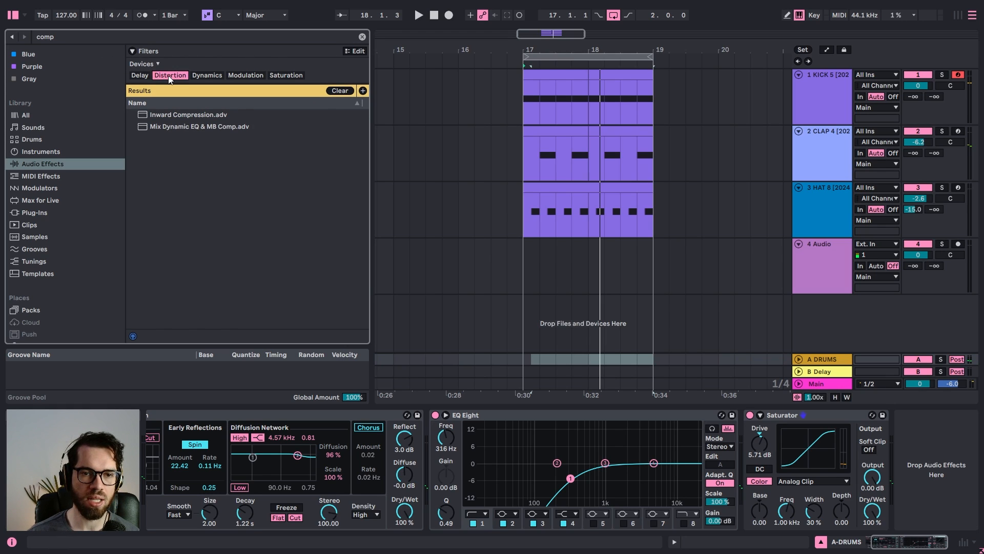
left_click(160, 117)
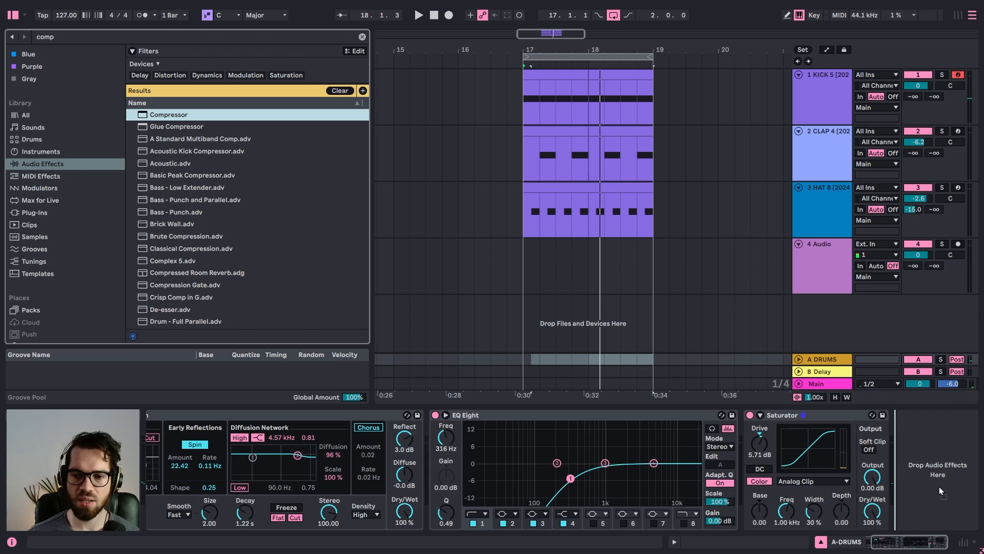
left_click_drag(942, 492, 941, 493)
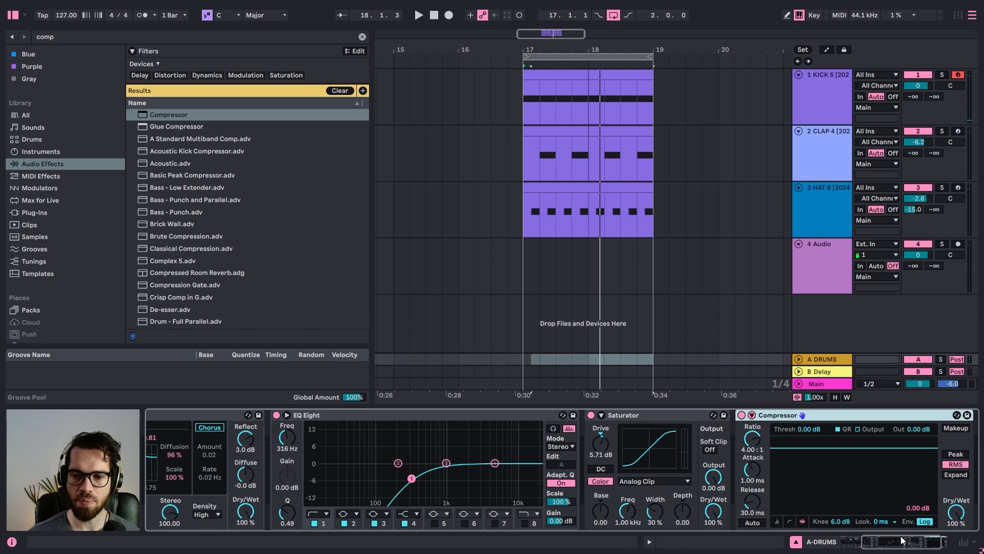
Turn on the Compressor's sidechain and take its input from the KICK 5 track
left_click(754, 416)
left_click(769, 445)
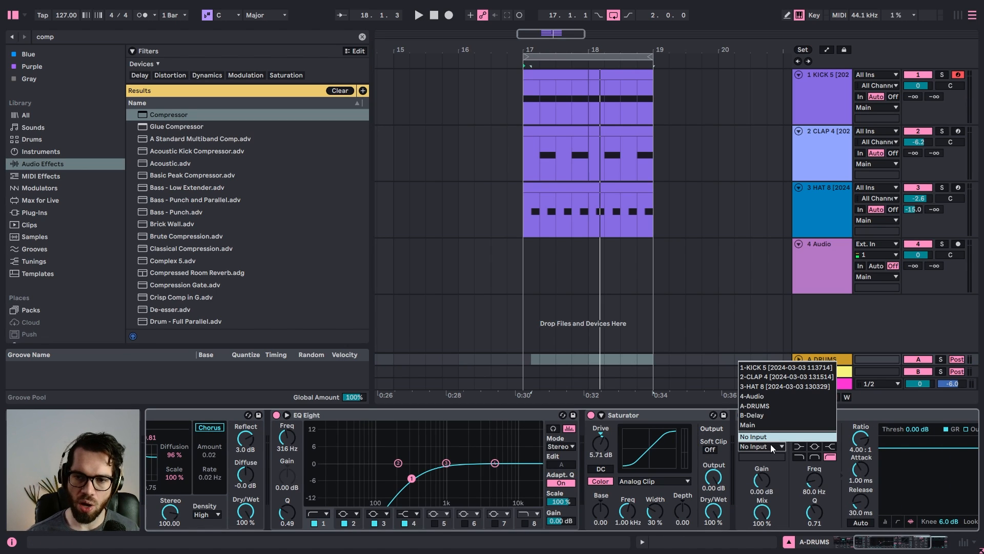
left_click(774, 369)
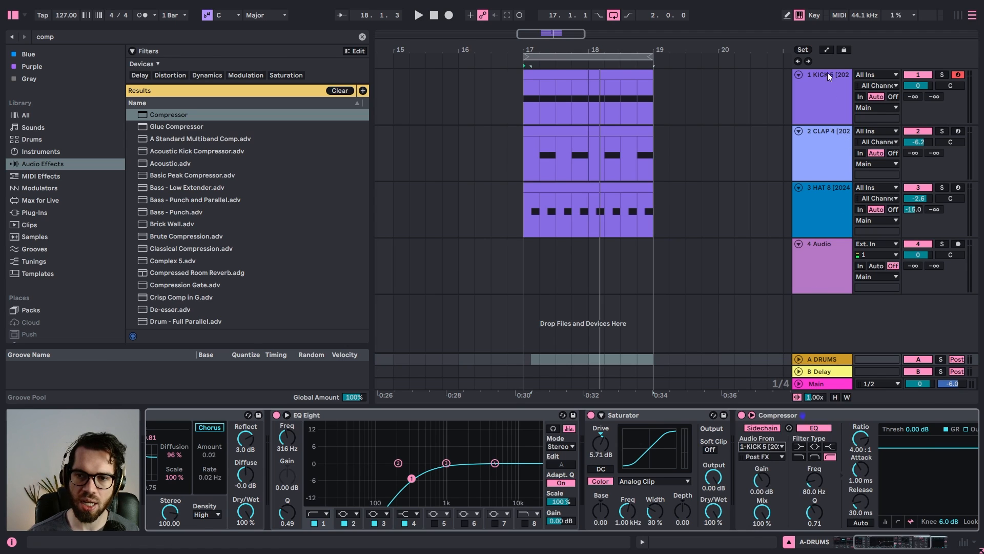
Rename the first track "kick" and bring the end of its device chain into view
double_click(828, 72)
type("kick")
key("Return")
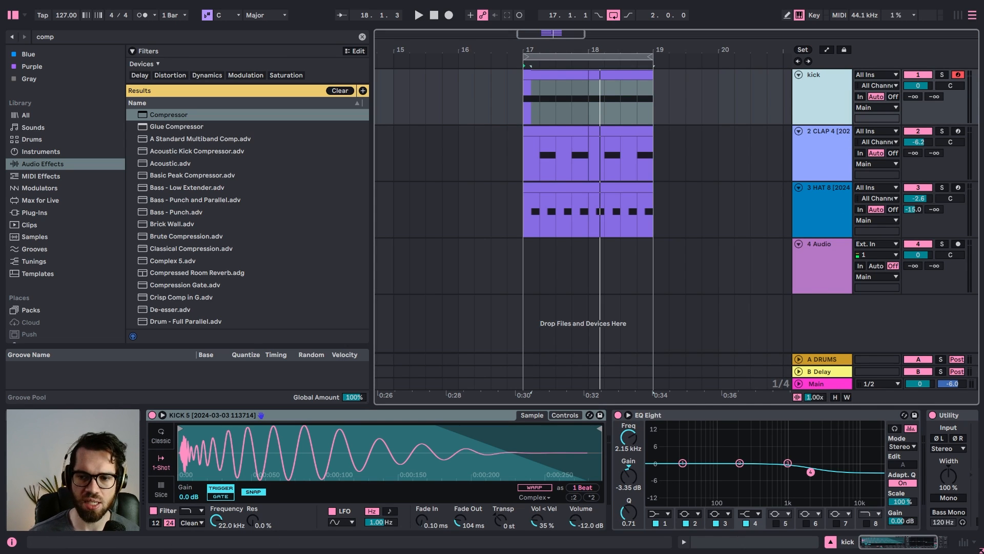
left_click(905, 544)
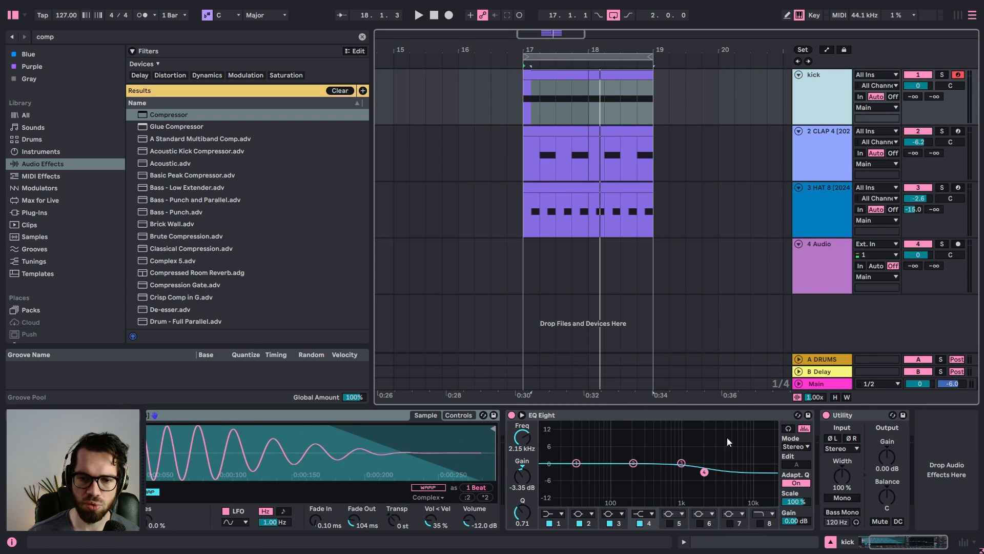
Lower the Compressor's threshold on the DRUMS return to -27.0 dB during playback
left_click(819, 358)
key("space")
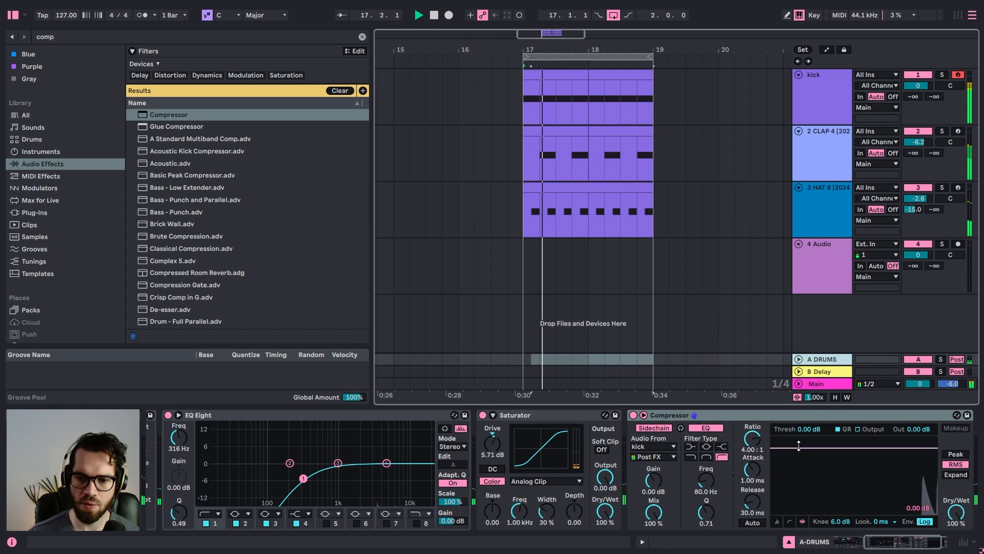
left_click_drag(855, 471, 854, 493)
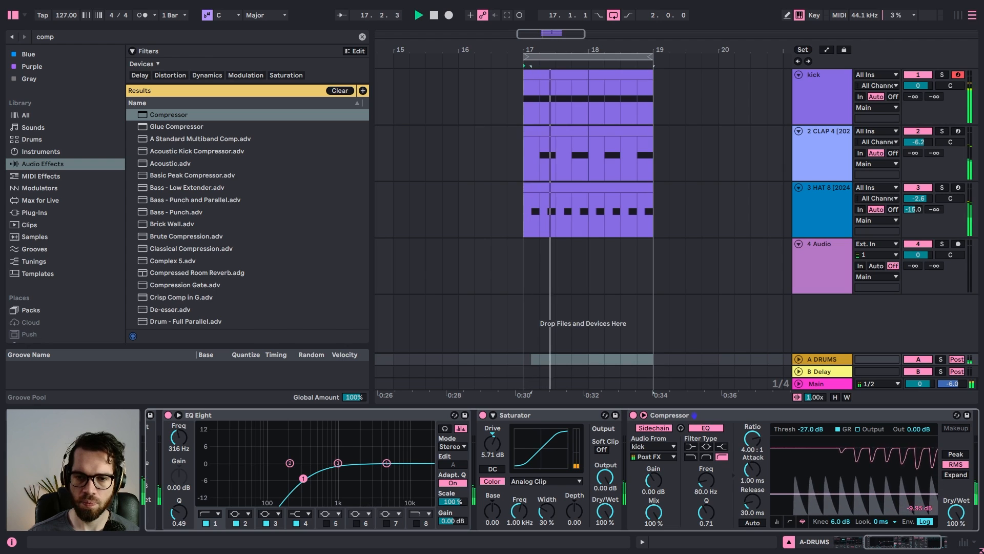
Set the clap track's send to the DRUMS return to -19.0 dB and the hat track's volume to -4.5 dB
left_click_drag(913, 153, 913, 127)
left_click_drag(919, 198, 919, 204)
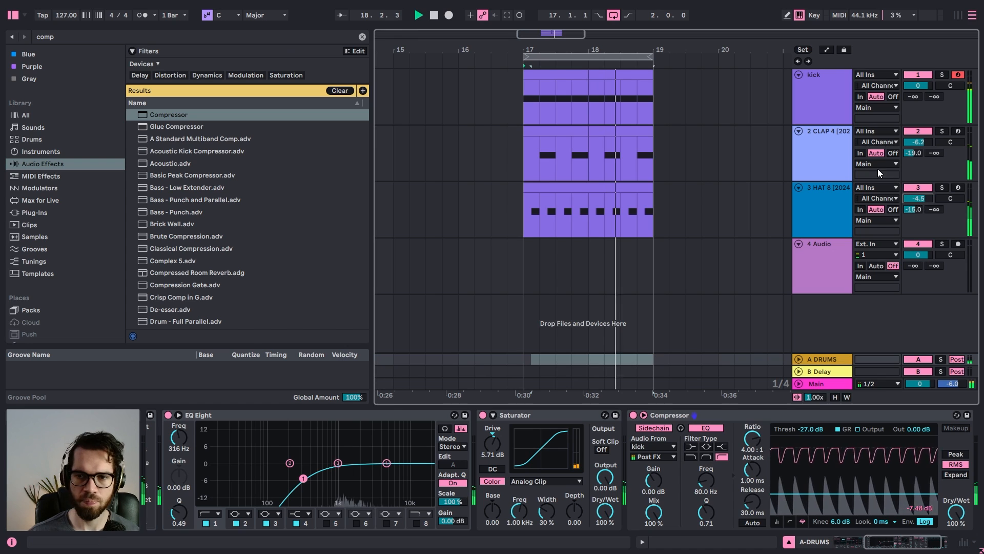
Shorten the Drums Room reverb's decay on the DRUMS return to 932 ms and play the loop
left_click(837, 110)
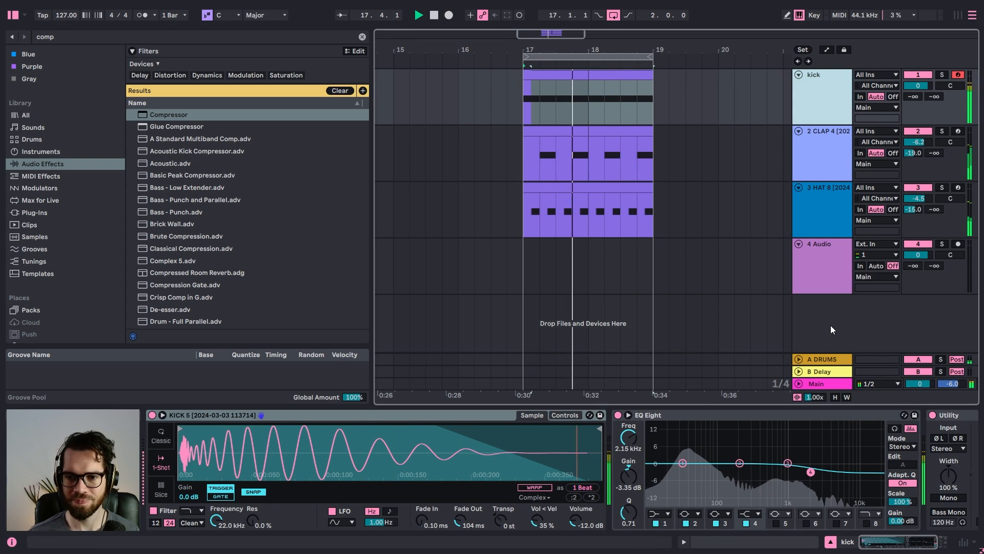
left_click(828, 359)
left_click(842, 539)
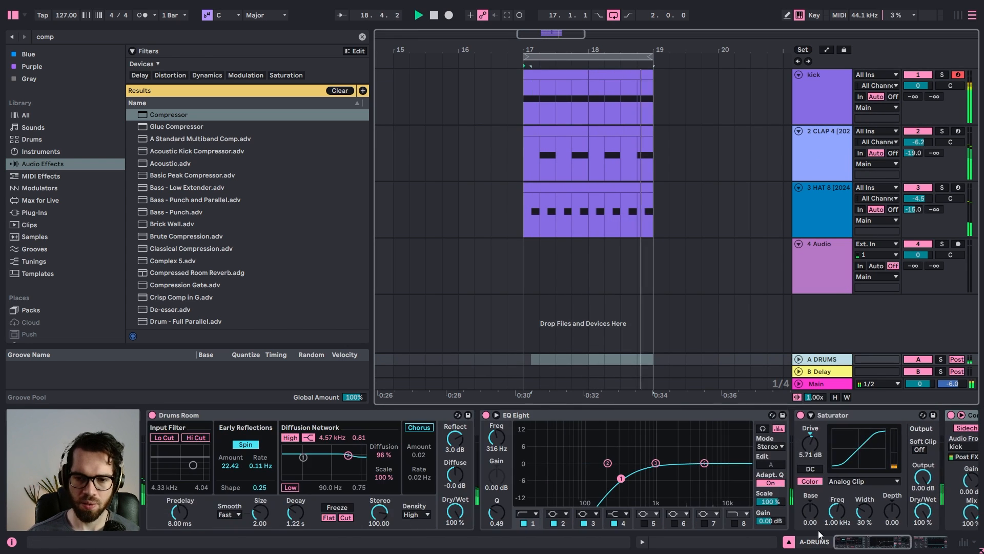
mouse_move(296, 512)
left_mouse_down()
mouse_move(296, 526)
mouse_move(298, 505)
left_mouse_up()
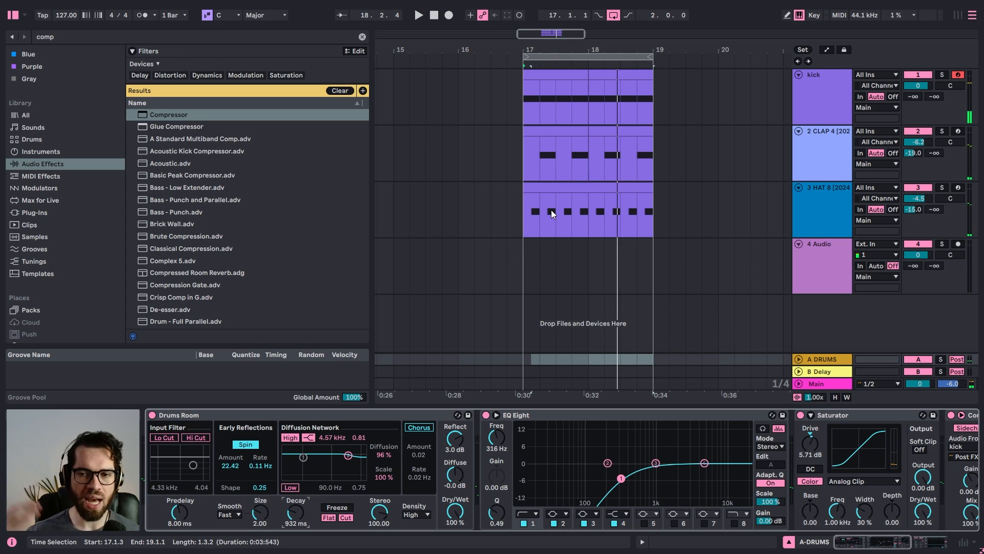
key("space")
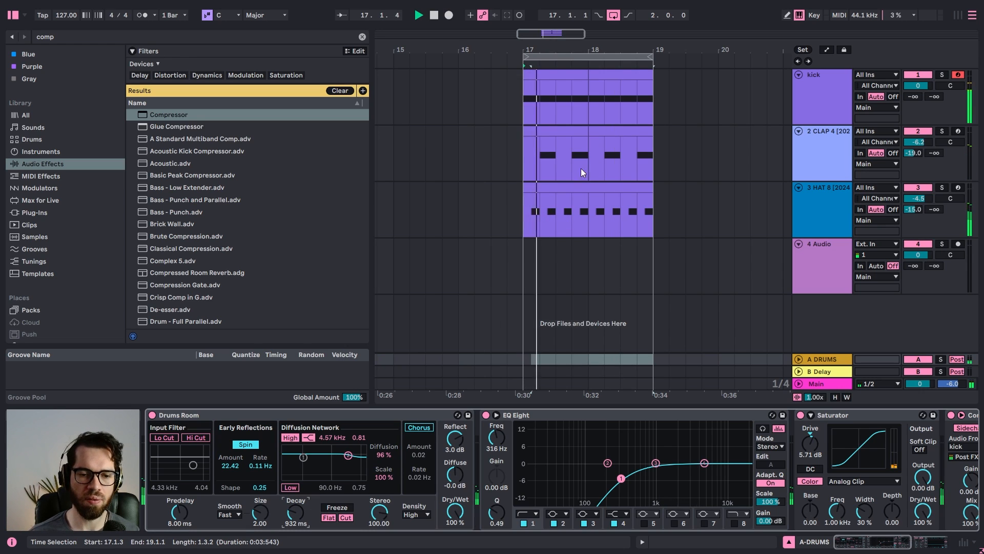
Stop playback and insert a new MIDI track below the hat track
left_click(828, 225)
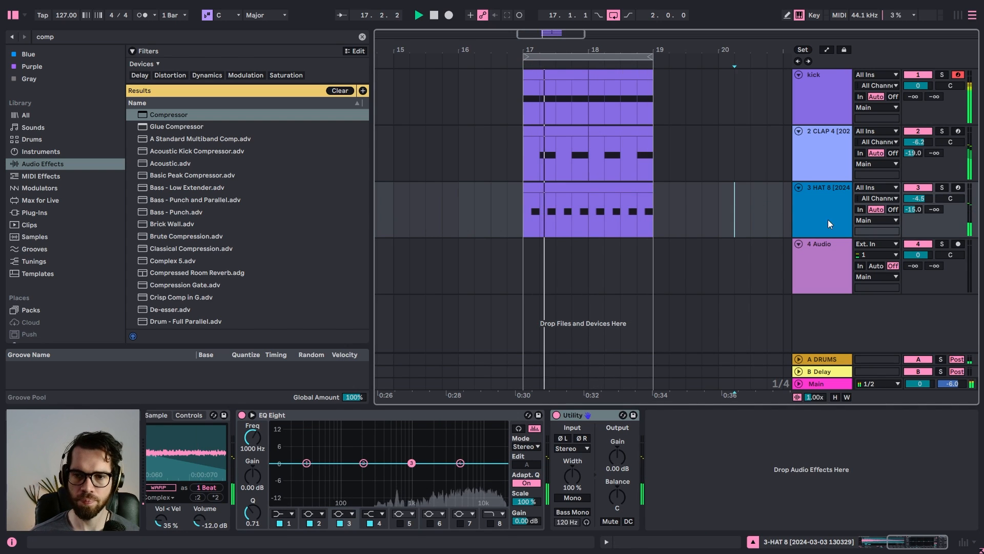
key("space")
key("ctrl+shift+t")
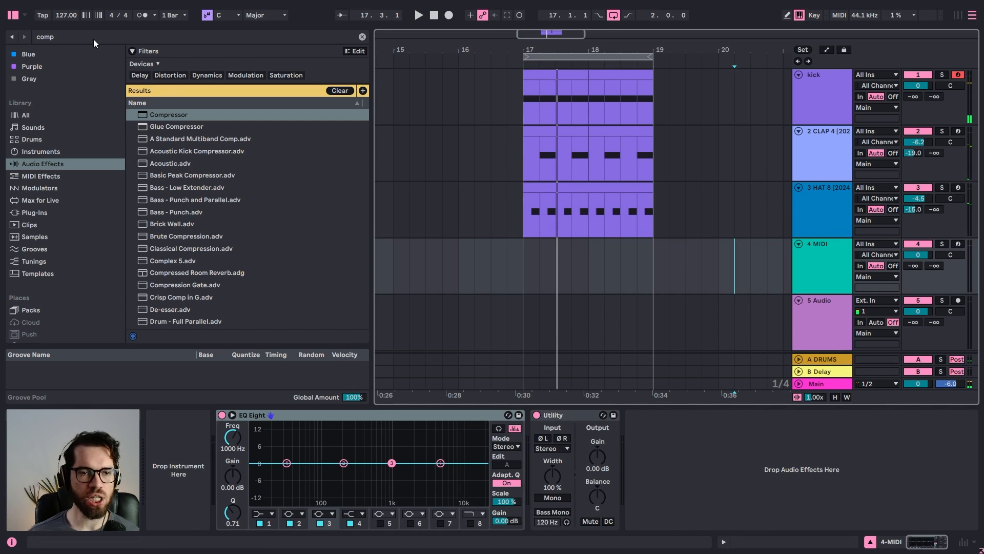
Clear the browser search and load the Wavetable instrument onto the new MIDI track, ahead of the EQ Eight
left_click(360, 37)
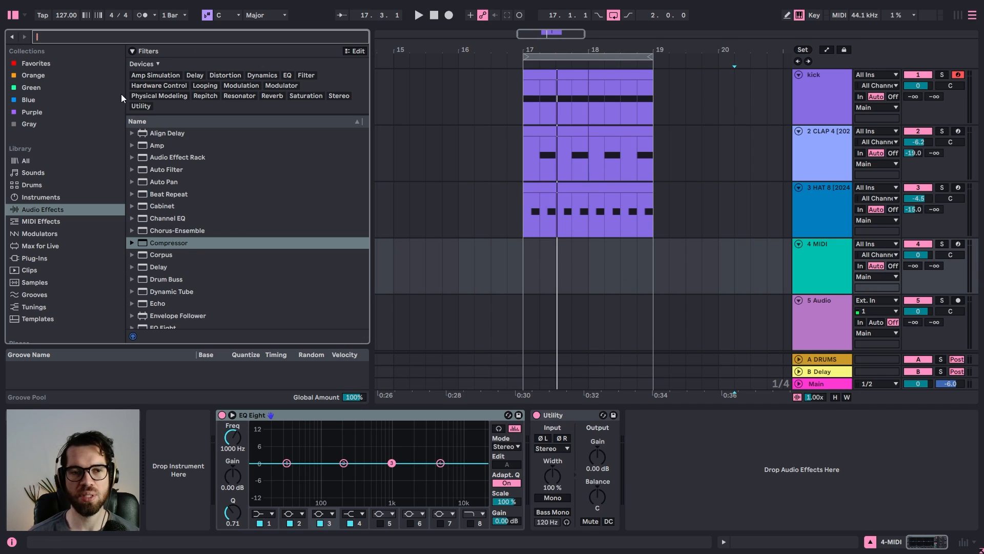
left_click(58, 198)
scroll(190, 233, "down", 3)
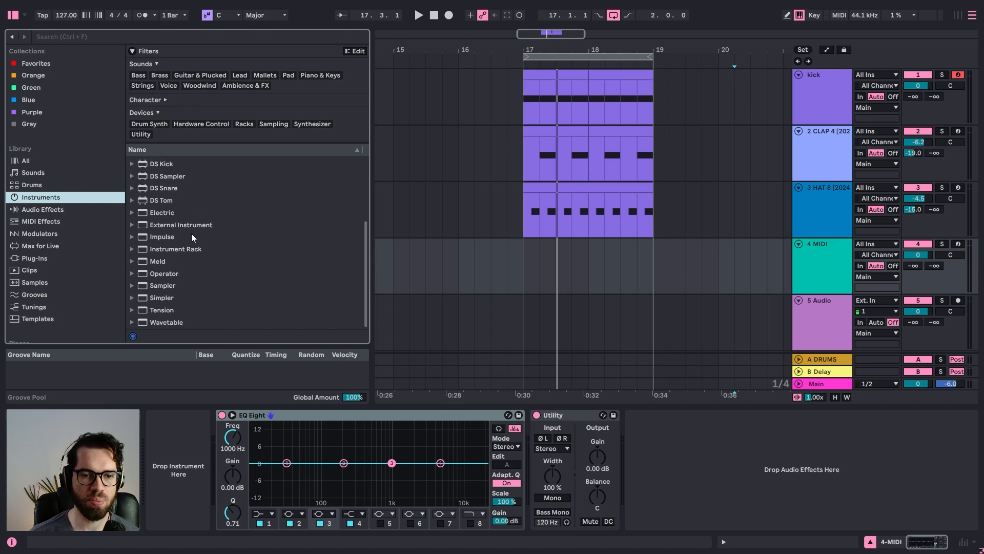
left_click(156, 322)
left_click_drag(155, 321, 179, 473)
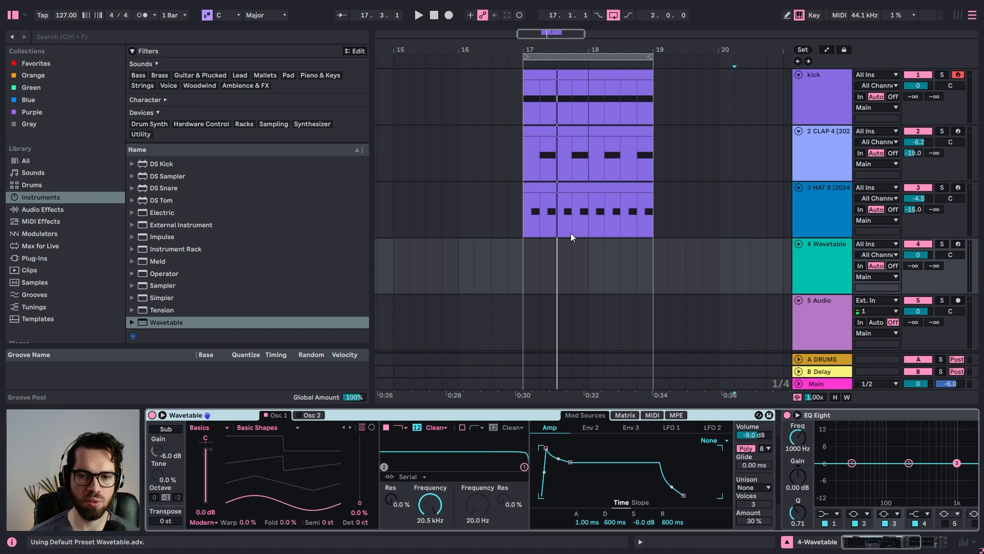
Create an empty one-bar MIDI clip from 17.1.1 to 18.1.1 on the Wavetable track and enlarge its note editor
left_click_drag(527, 273, 589, 268)
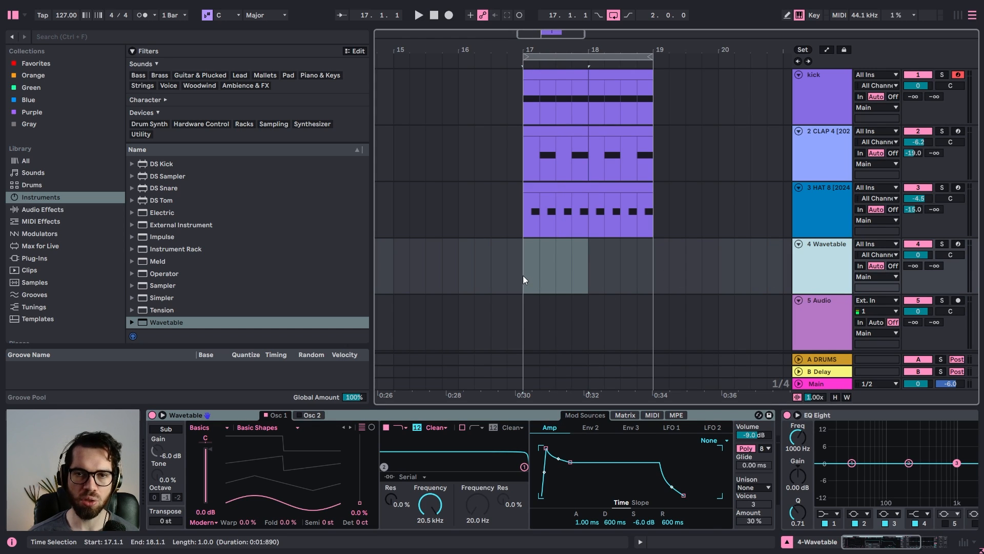
left_click_drag(524, 275, 600, 263)
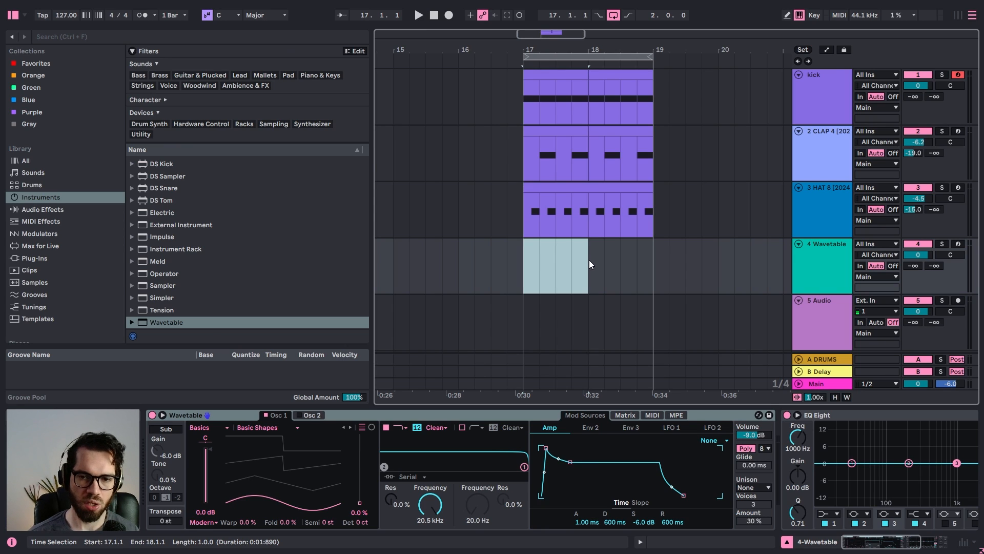
key("ctrl+shift+m")
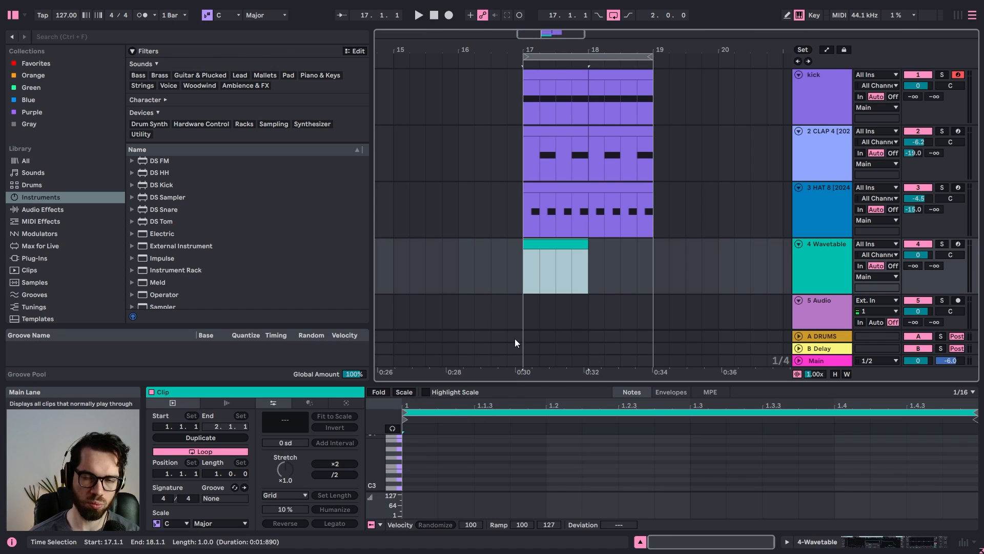
left_click(557, 245)
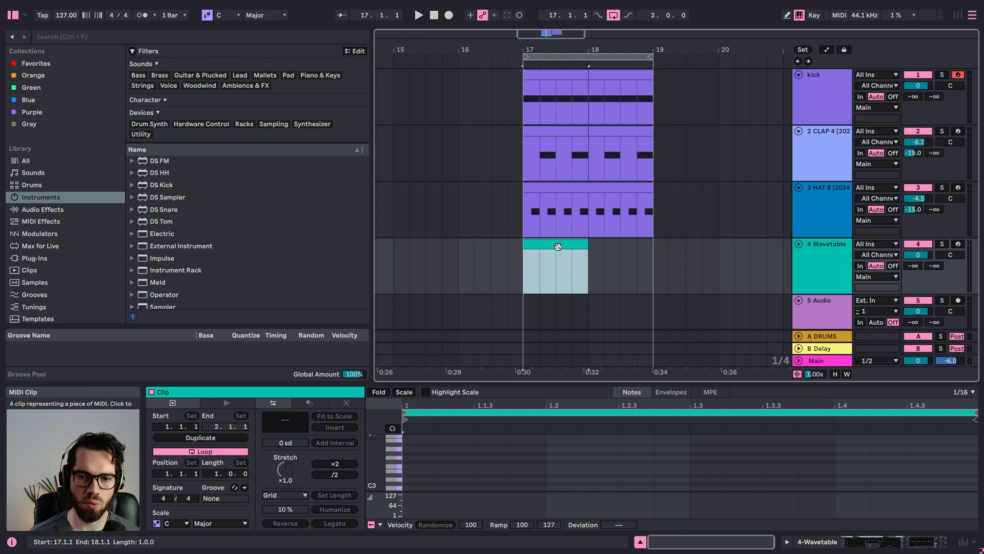
left_click_drag(493, 384, 494, 314)
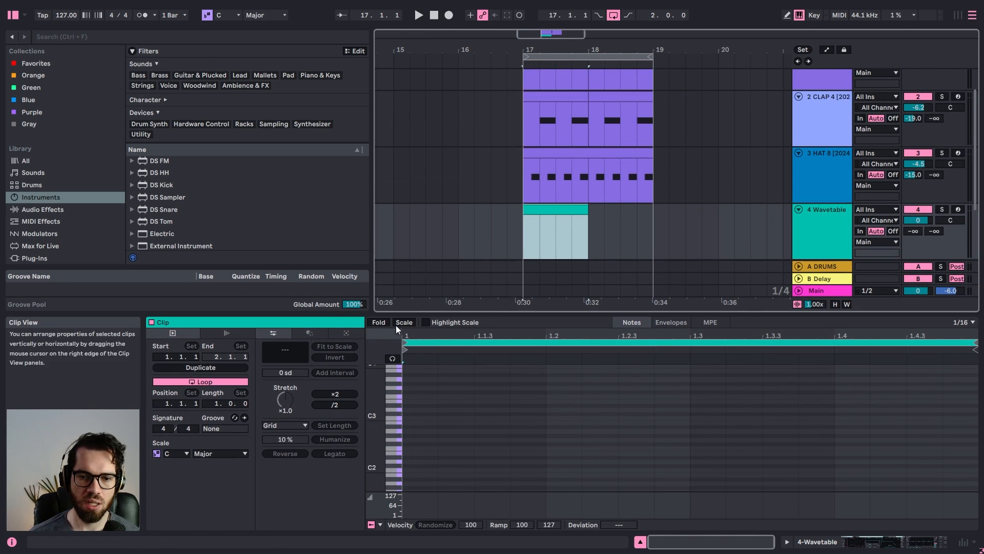
Limit the note editor to scale notes and set the scale to G Phrygian
left_click(397, 323)
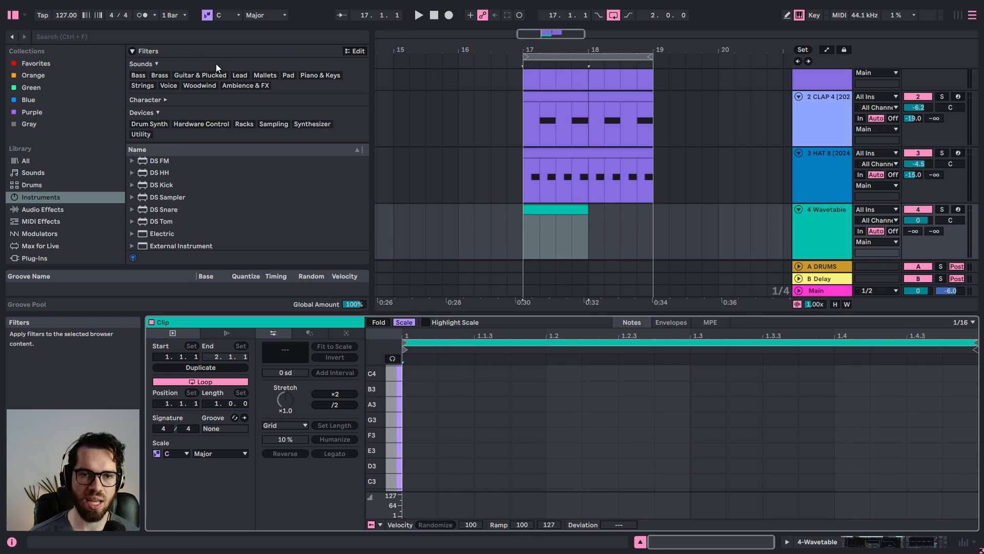
left_click(225, 17)
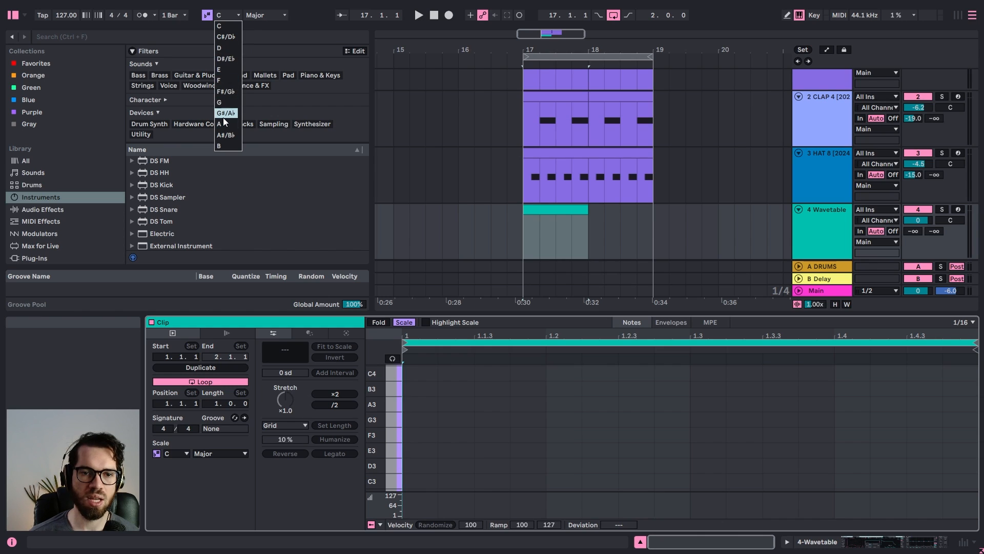
left_click(220, 102)
left_click(261, 19)
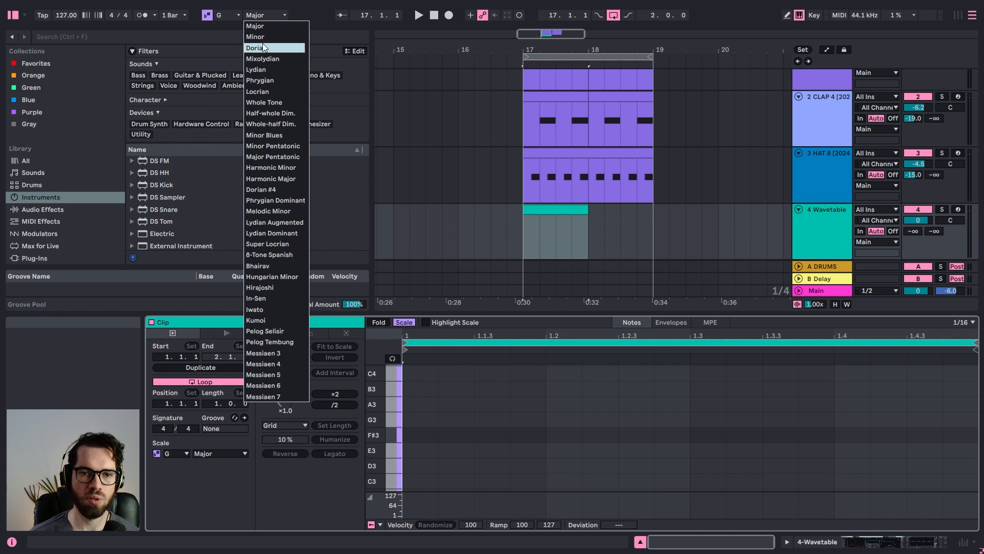
left_click(267, 80)
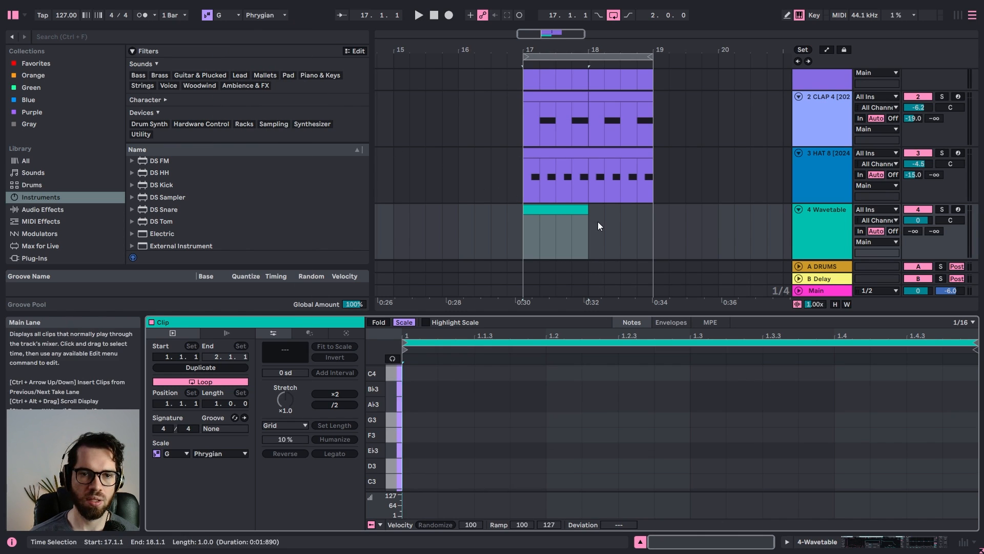
Place eighth-note G1 notes at 1.1.1, 1.1.3, 1.2.1 and 1.2.4 in the Wavetable clip
left_click(572, 213)
left_click(451, 464)
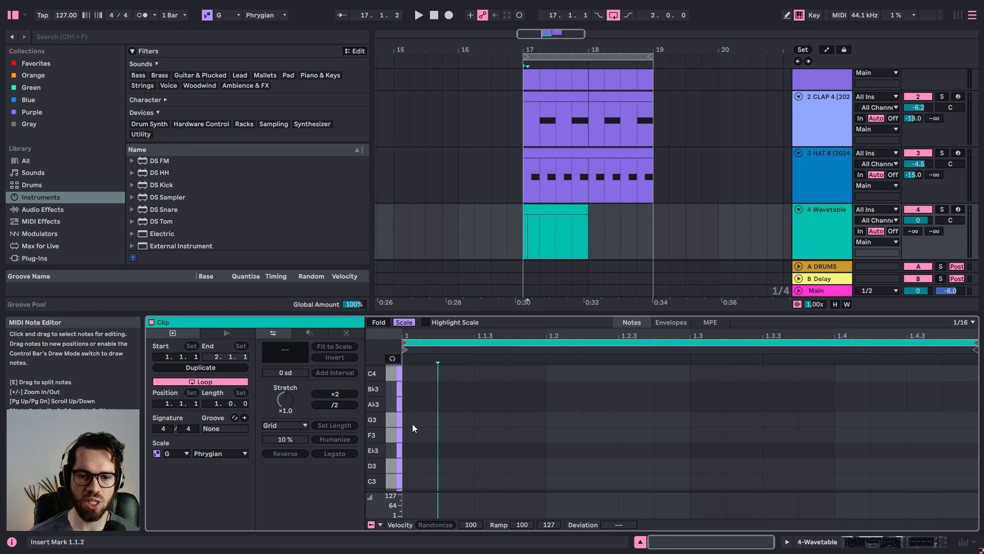
left_click(409, 420)
scroll(414, 436, "down", 3)
scroll(413, 457, "down", 3)
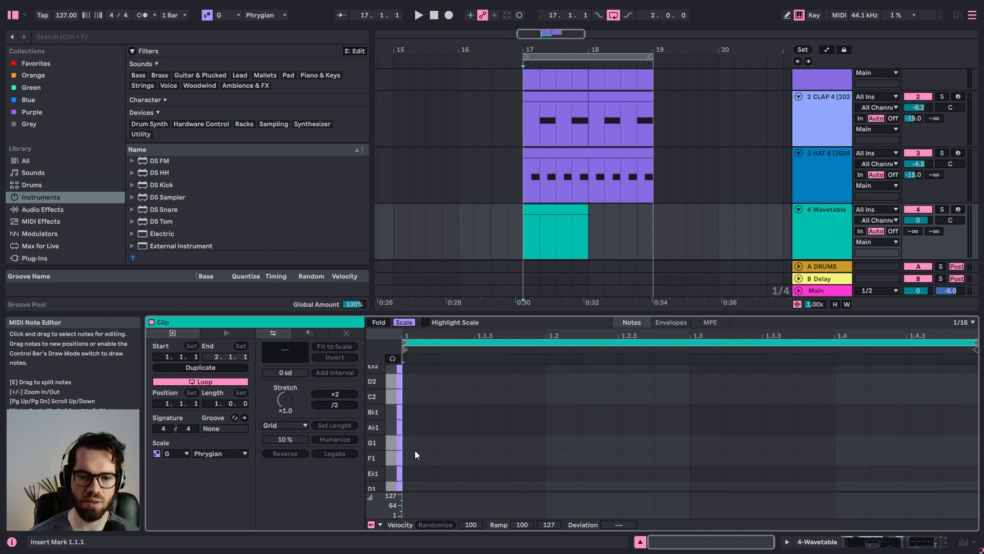
double_click(413, 443)
left_click_drag(439, 443, 700, 439)
key("space")
key("space")
left_click(692, 426)
left_click_drag(660, 444, 570, 445)
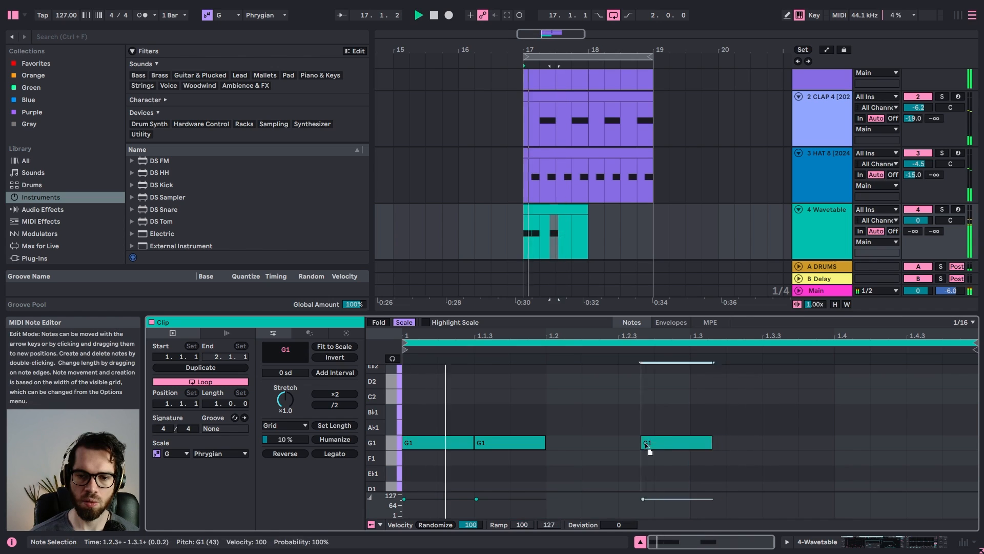
Lengthen the third G1 note to reach the fourth note at 1.2.4 and stop playback
left_click(660, 409)
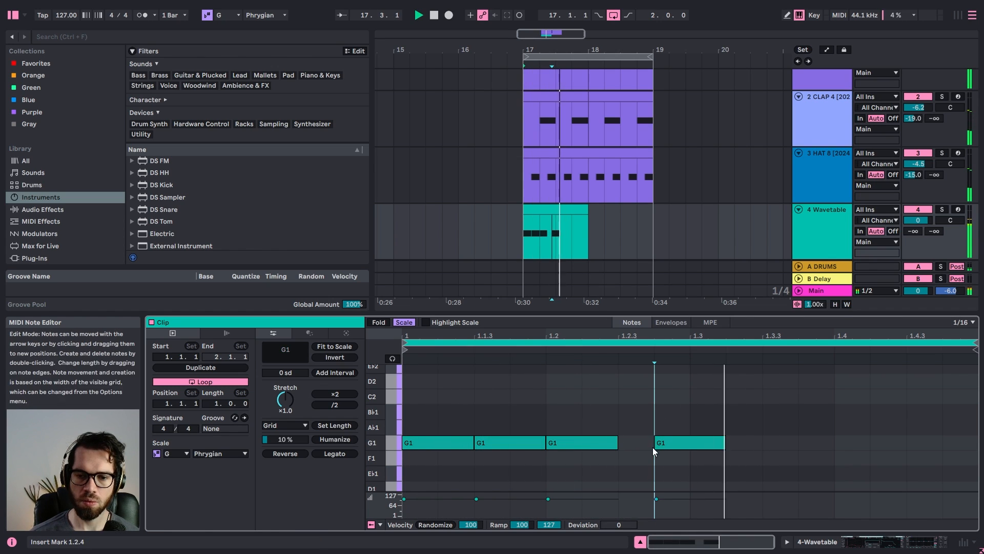
left_click_drag(616, 444, 654, 444)
left_click(693, 411)
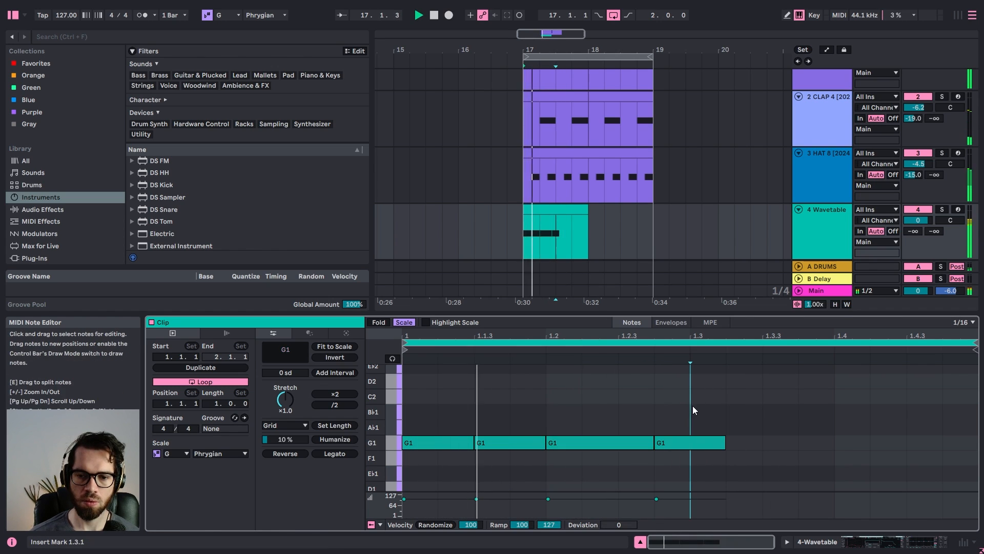
key("space")
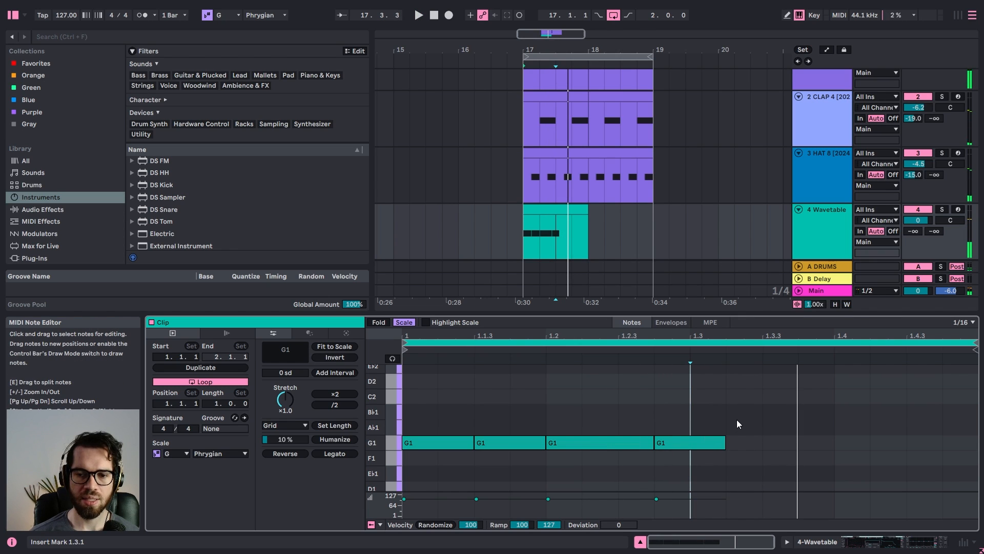
Add two more eighth-note G1 notes at 1.3.3 and 1.4.3 by copying existing notes
right_click(735, 426)
left_click(665, 414)
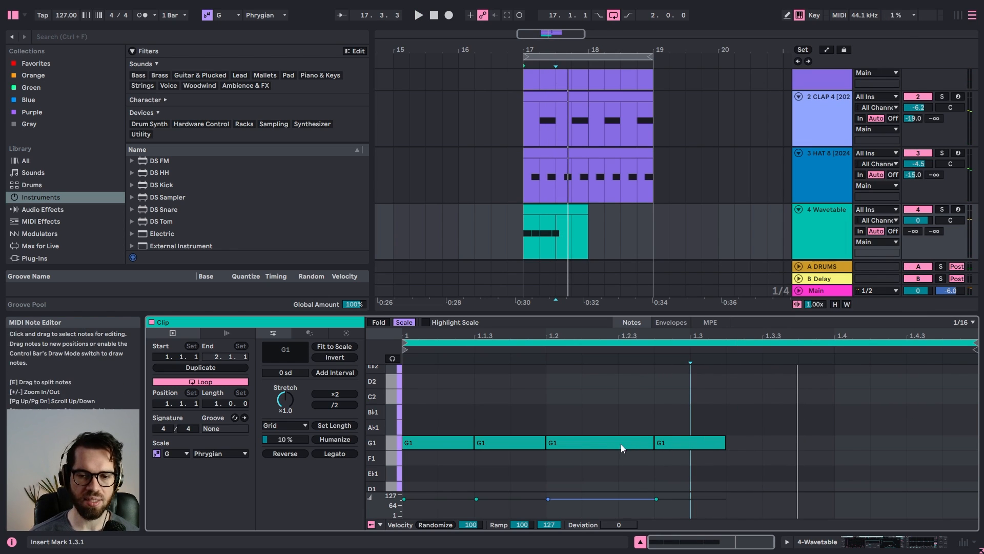
left_click_drag(485, 444, 759, 444)
left_click(762, 427)
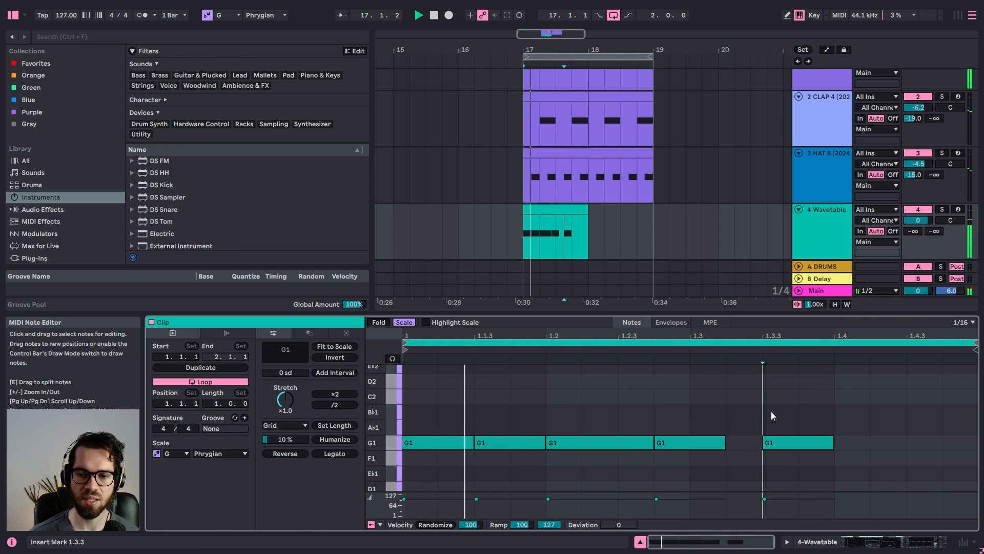
left_click_drag(815, 443, 959, 444)
left_click(933, 410)
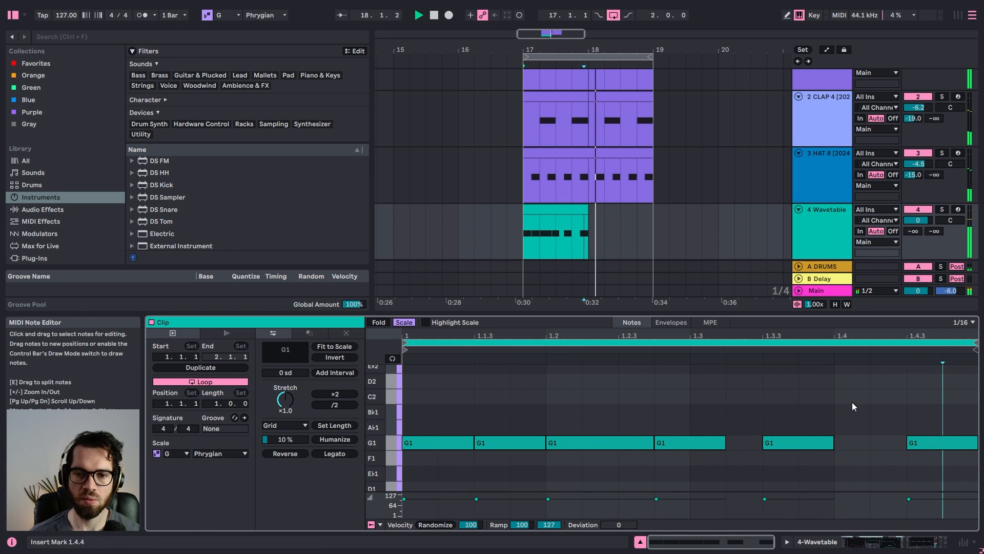
Duplicate the Wavetable clip into bar 18 and lower the track's volume to -0.8 dB
left_click(575, 209)
key("ctrl+d")
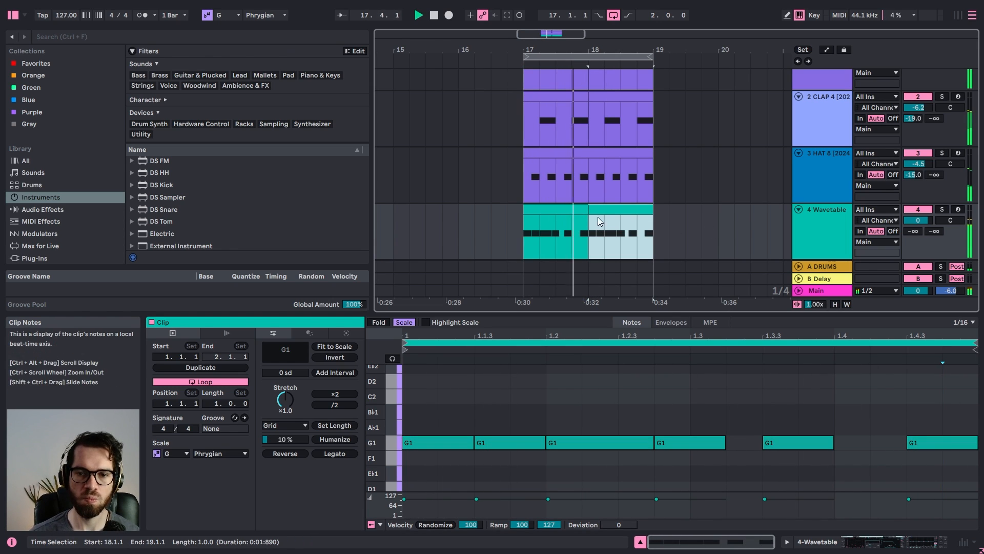
left_click_drag(918, 220, 918, 224)
Add a Compressor from the audio effects after the EQ Eight on the Wavetable track
left_click(821, 230)
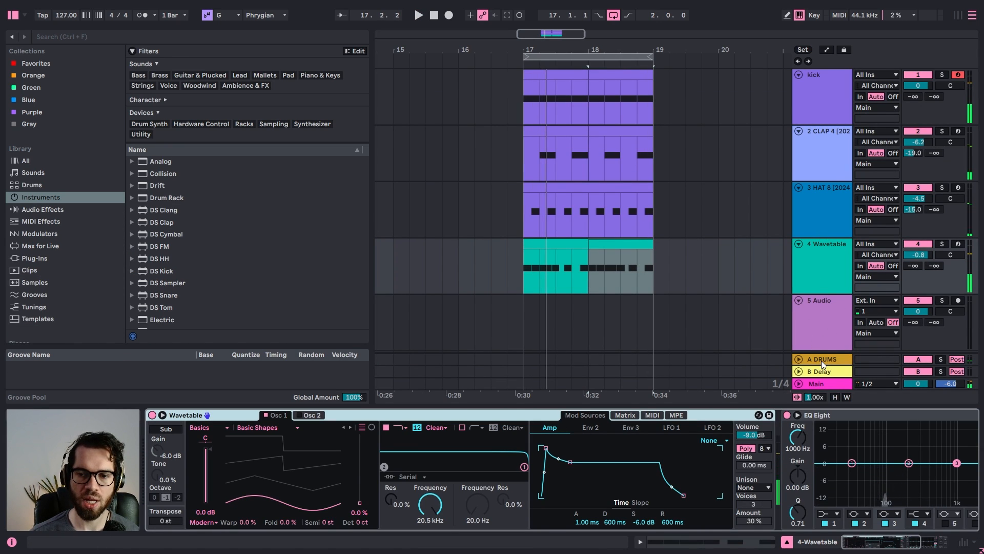
left_click(811, 270)
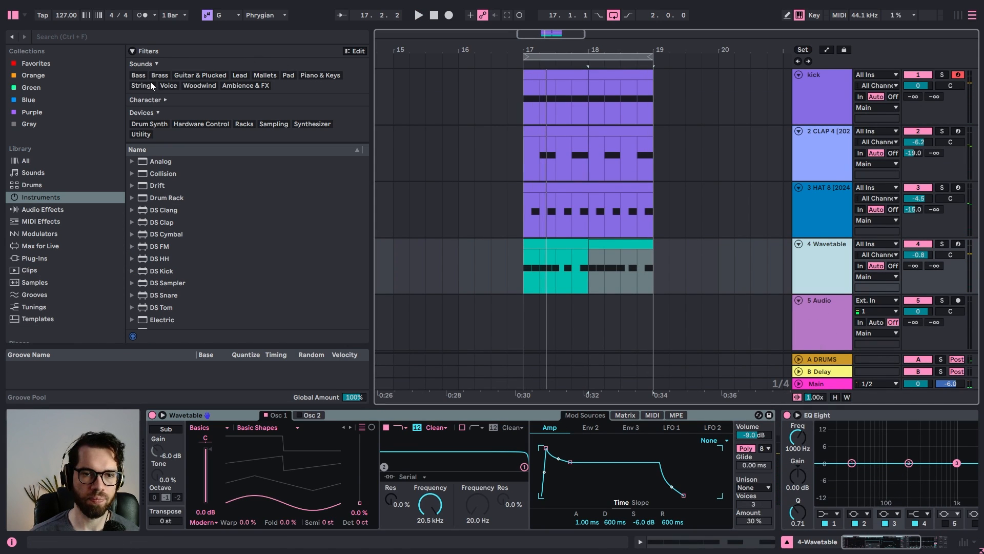
left_click(51, 210)
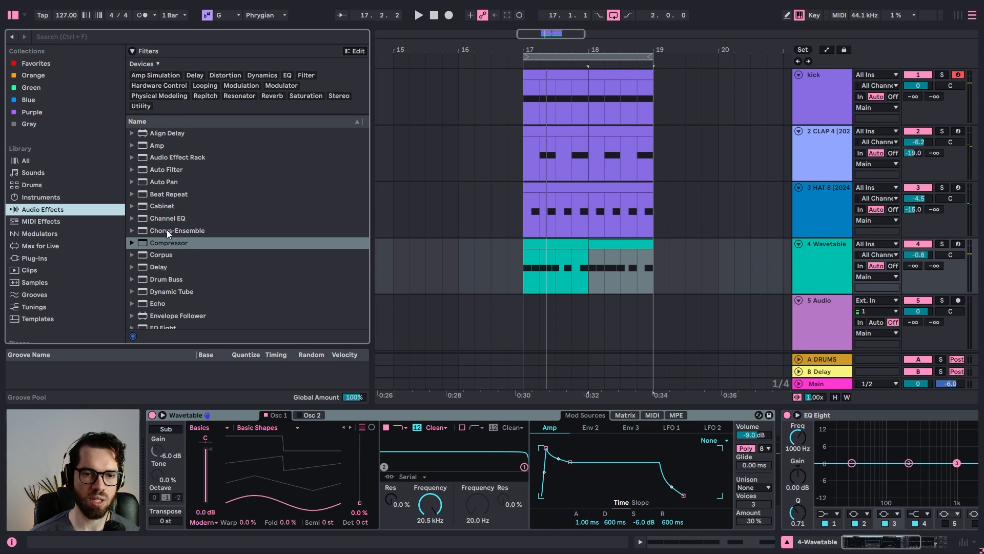
scroll(165, 226, "down", 1)
left_click(173, 217)
left_click_drag(173, 217, 937, 459)
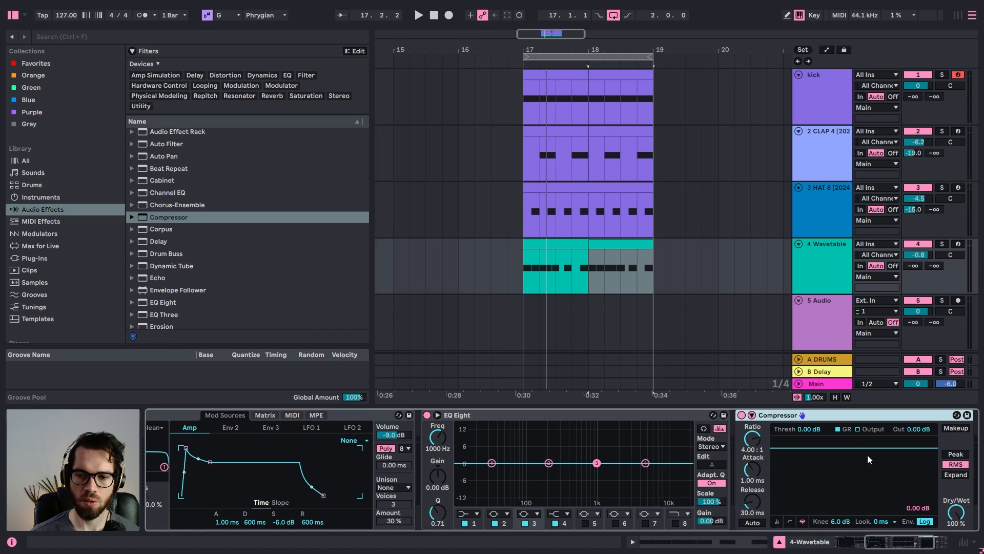
Sidechain the Wavetable track's Compressor to the kick and lower its threshold to about -32 dB during playback
left_click(745, 426)
left_click(761, 446)
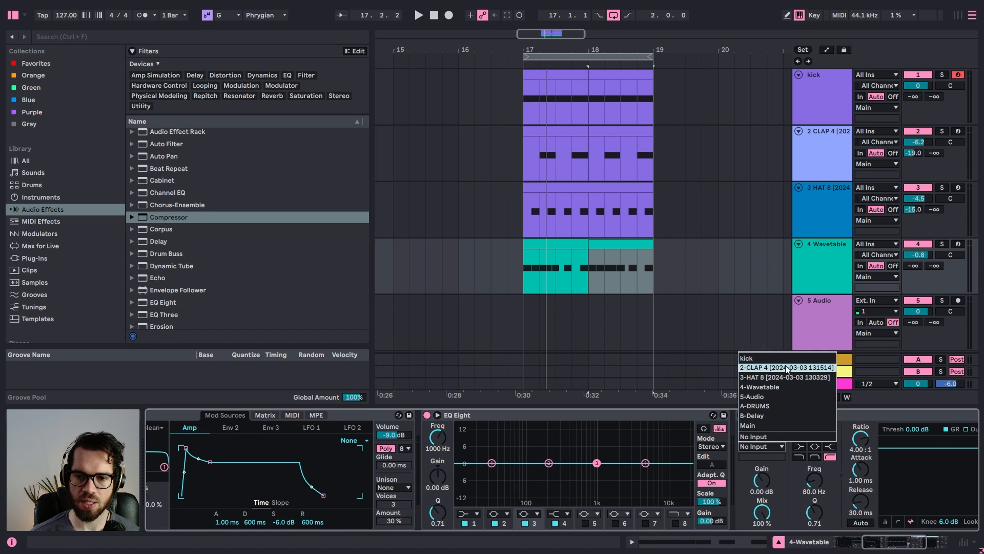
left_click(783, 359)
left_click_drag(895, 452, 912, 542)
key("space")
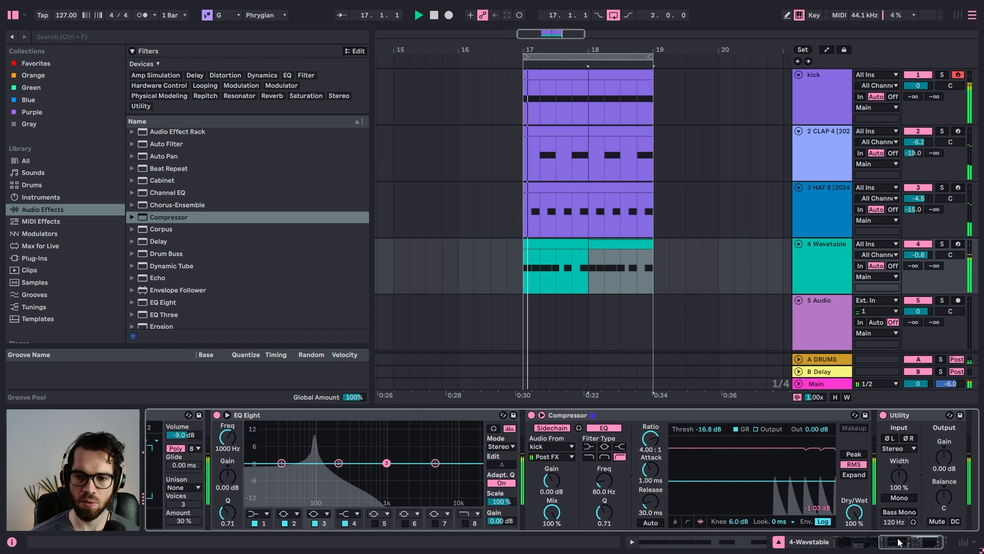
left_click_drag(829, 480, 828, 502)
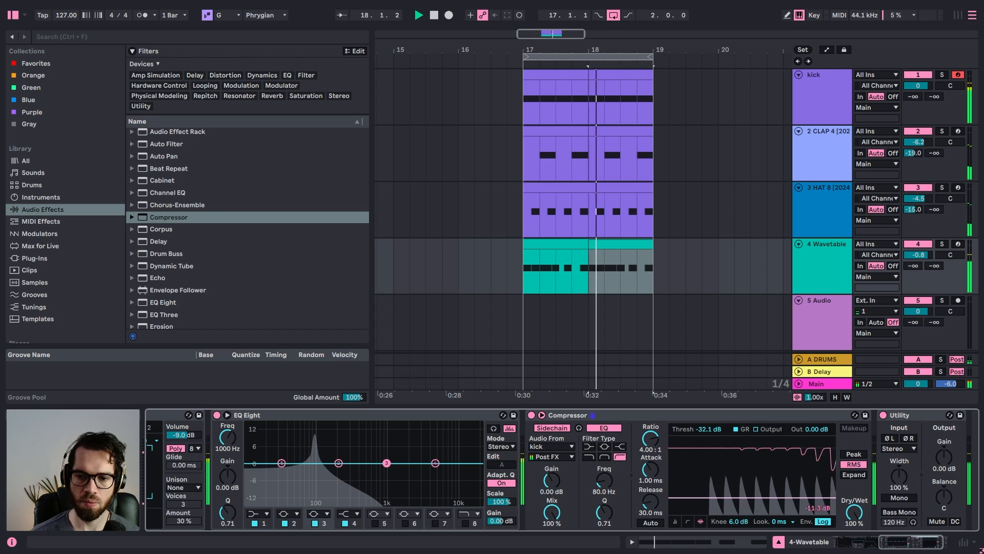
Transpose Wavetable's oscillator 1 to -12 semitones, play the loop and select the bar 17 clip
left_click_drag(891, 535, 845, 536)
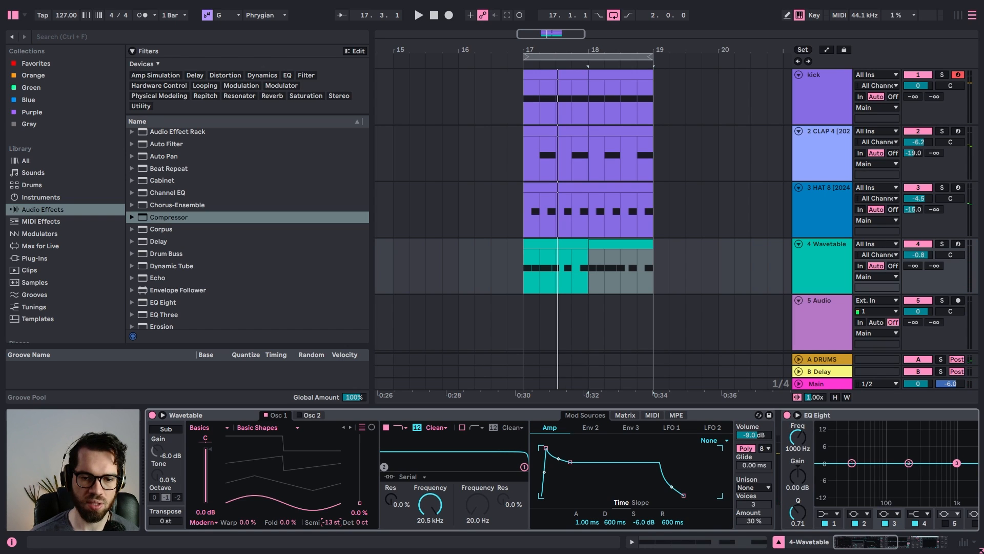
key("space")
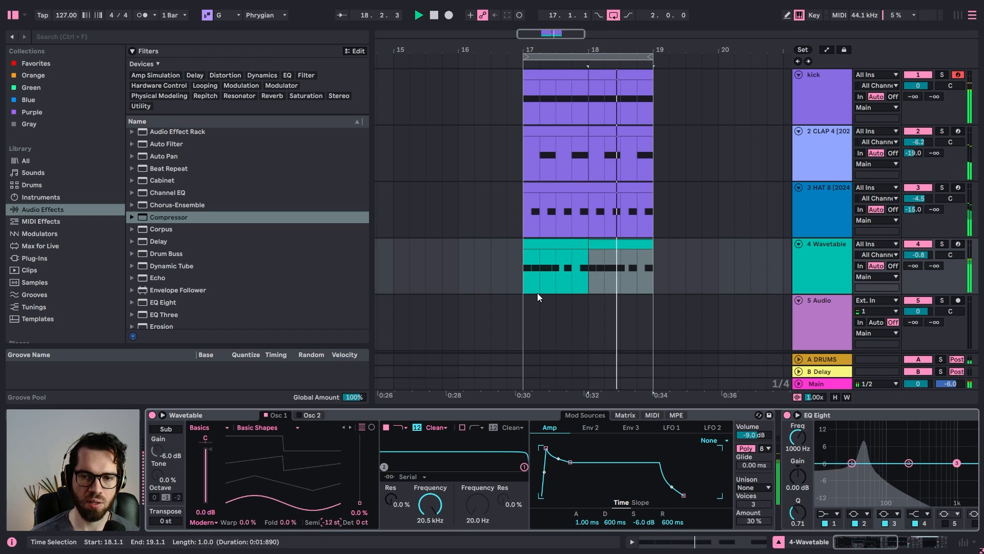
left_click(558, 243)
Turn on oscillator 2 in Wavetable and raise its wavetable position to 2.8%, keeping its transposition at 0 semitones
left_click(314, 415)
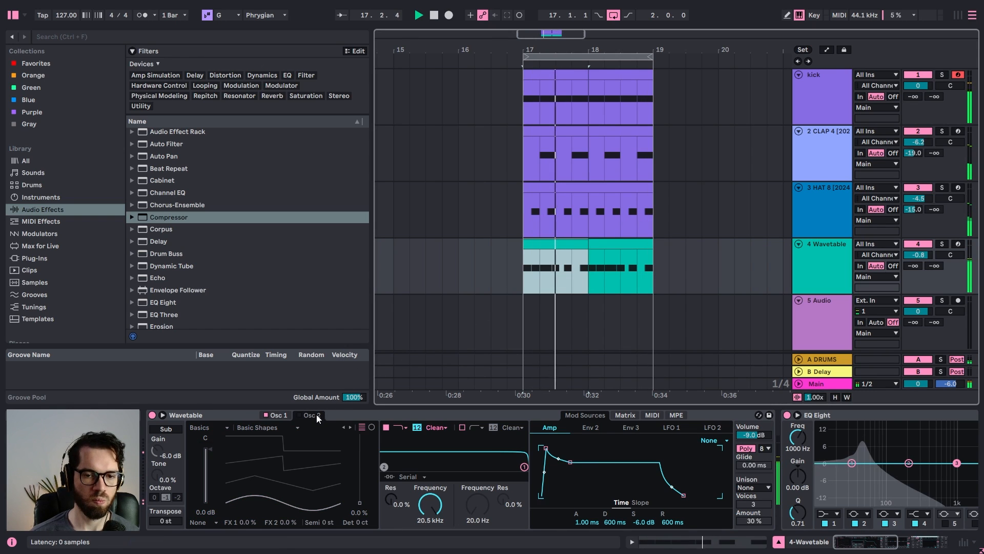
left_click(298, 414)
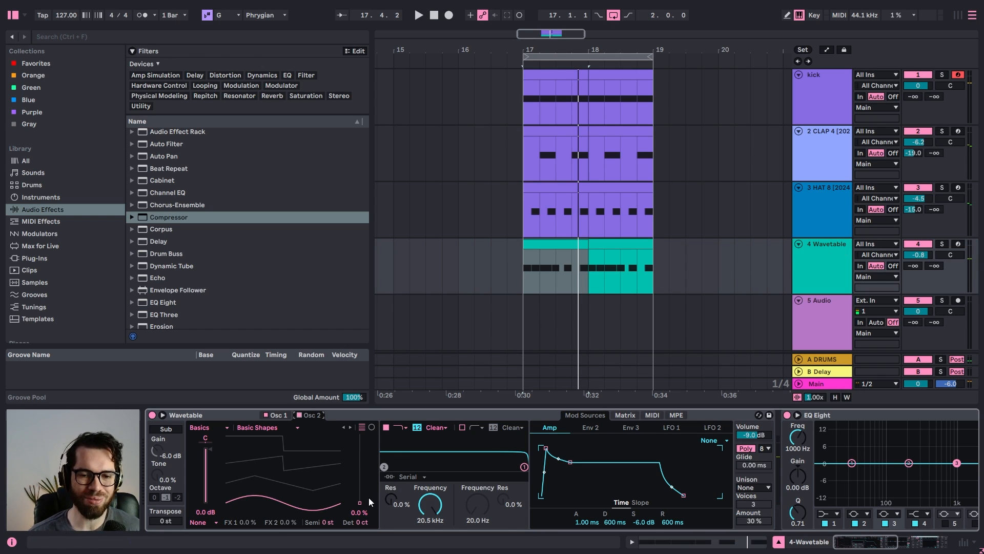
left_click_drag(362, 498, 361, 487)
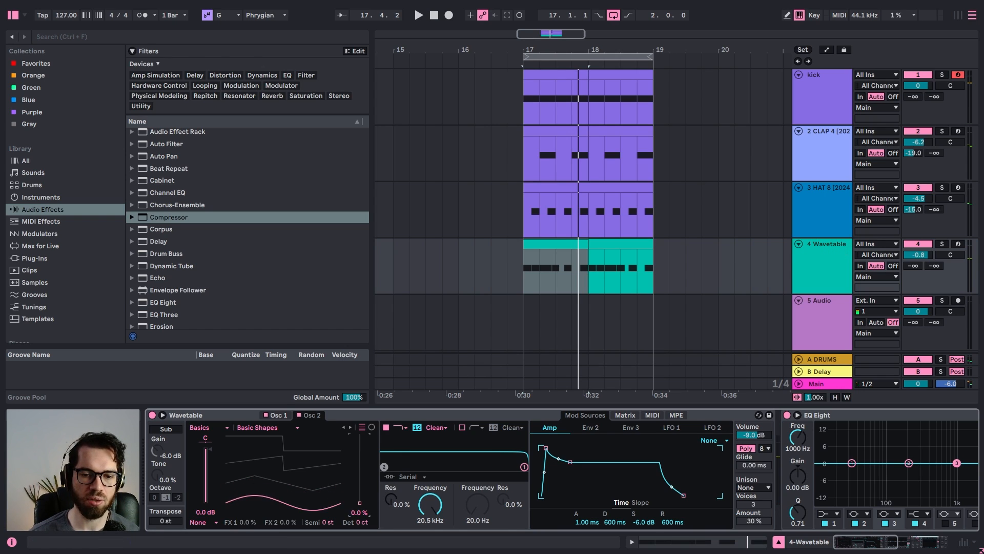
key("space")
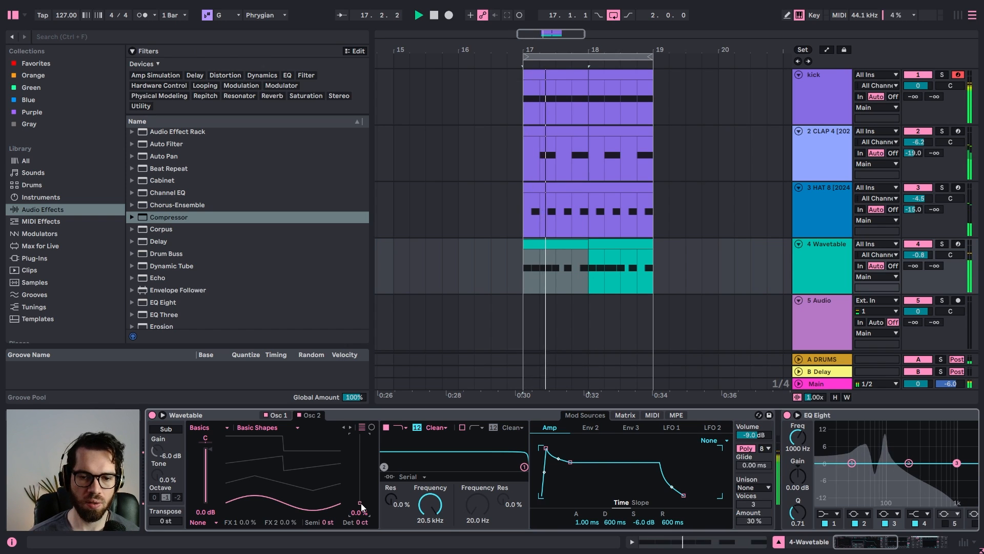
mouse_move(361, 507)
left_mouse_down()
mouse_move(361, 468)
mouse_move(360, 501)
left_mouse_up()
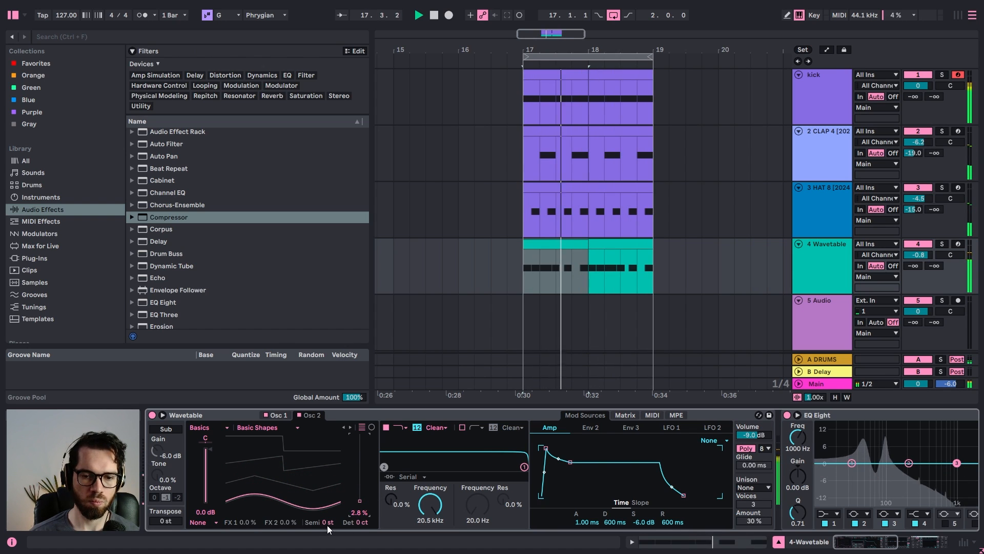
left_click_drag(329, 522, 327, 520)
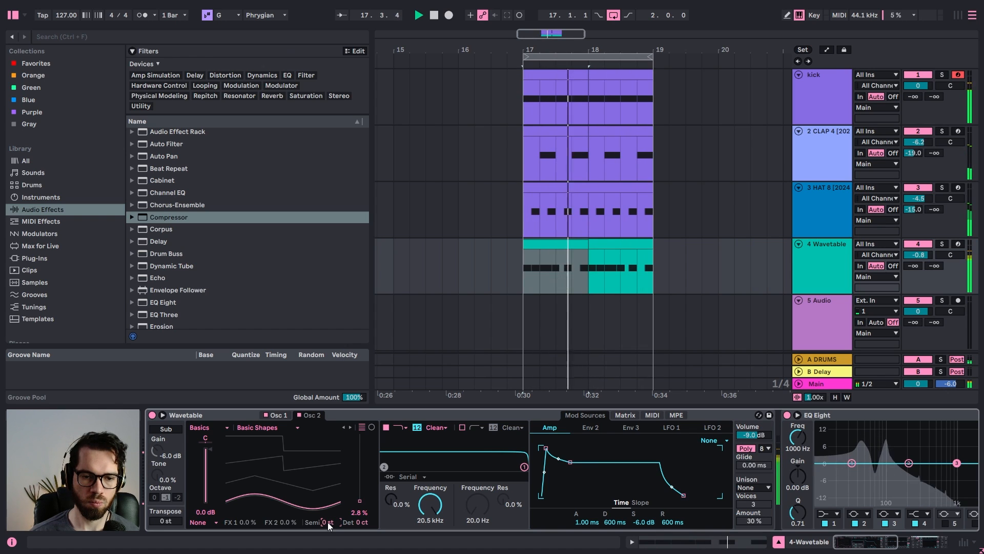
Try the Harmonic Series wavetable in oscillator 2 with its transposition set to -12 semitones
left_click(267, 428)
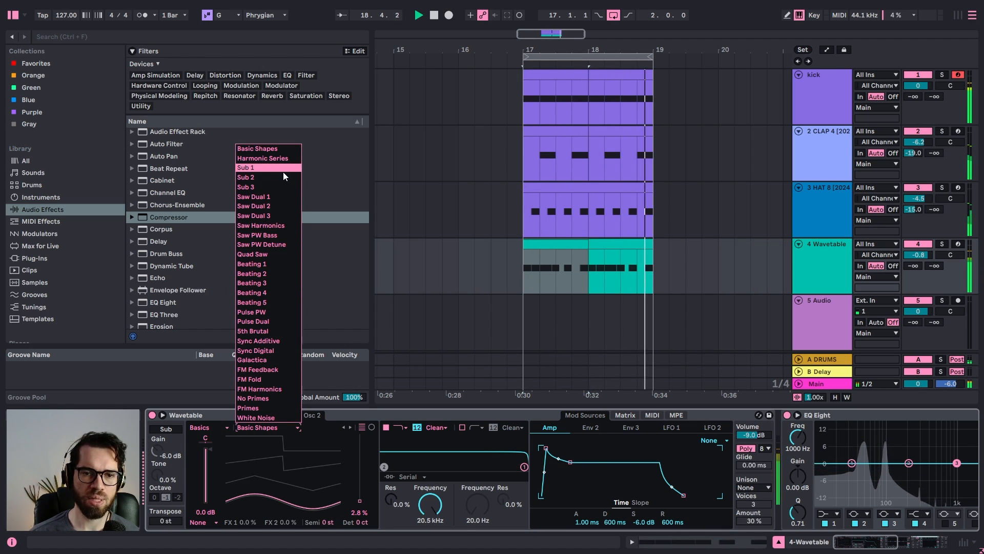
left_click(282, 158)
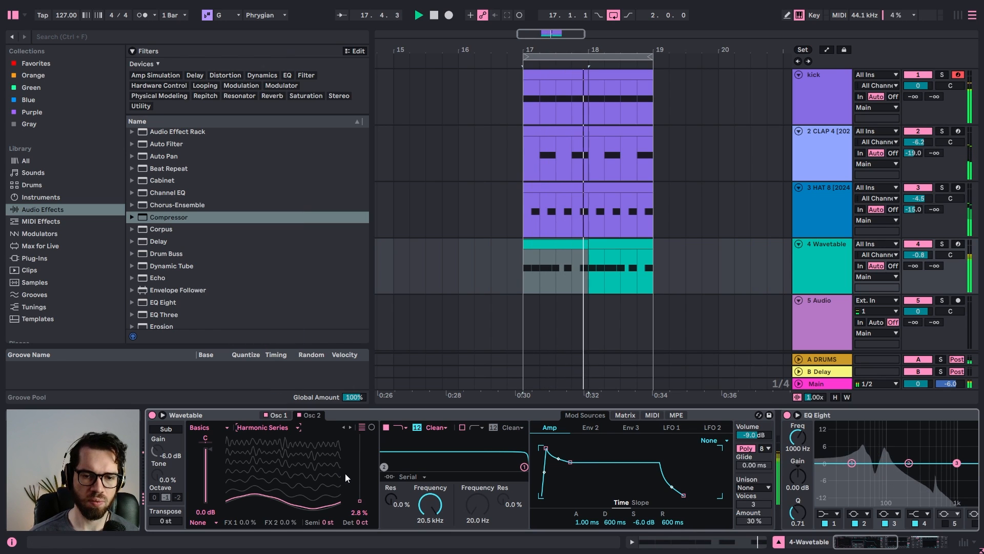
mouse_move(329, 522)
left_mouse_down()
mouse_move(329, 536)
mouse_move(331, 519)
left_mouse_up()
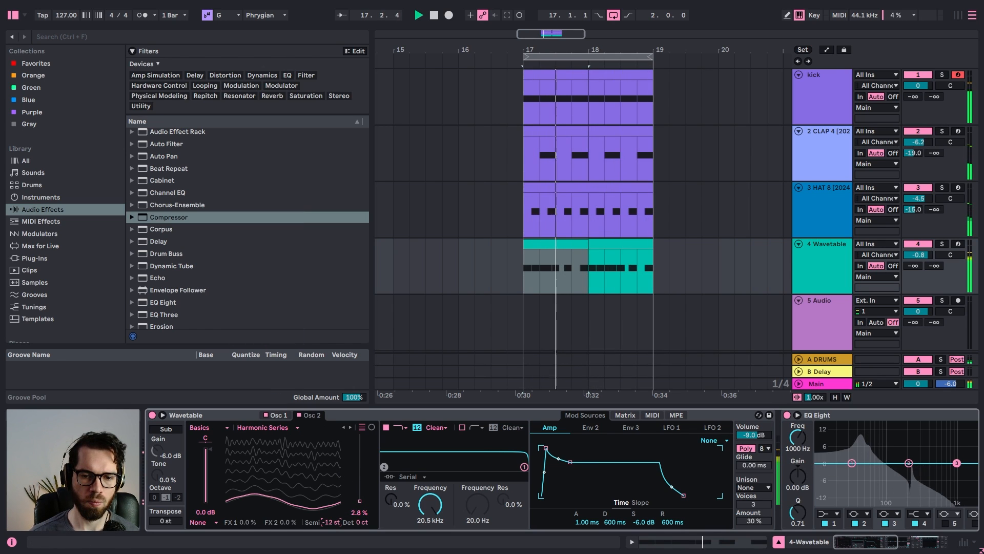
Turn off oscillator 1, switch oscillator 2 to the Sub 1 wavetable at 7.5% position and stop playback
left_click(266, 415)
left_click_drag(355, 501, 355, 510)
left_click(351, 427)
left_click_drag(348, 464, 354, 498)
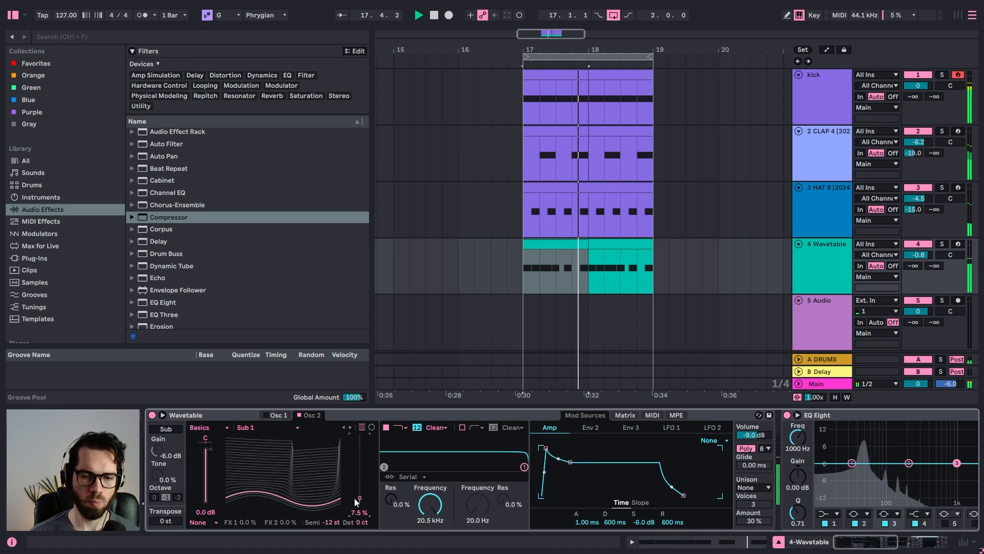
key("space")
Turn oscillator 1 back on and load the Sub 1 wavetable into it
left_click(282, 417)
left_click(272, 428)
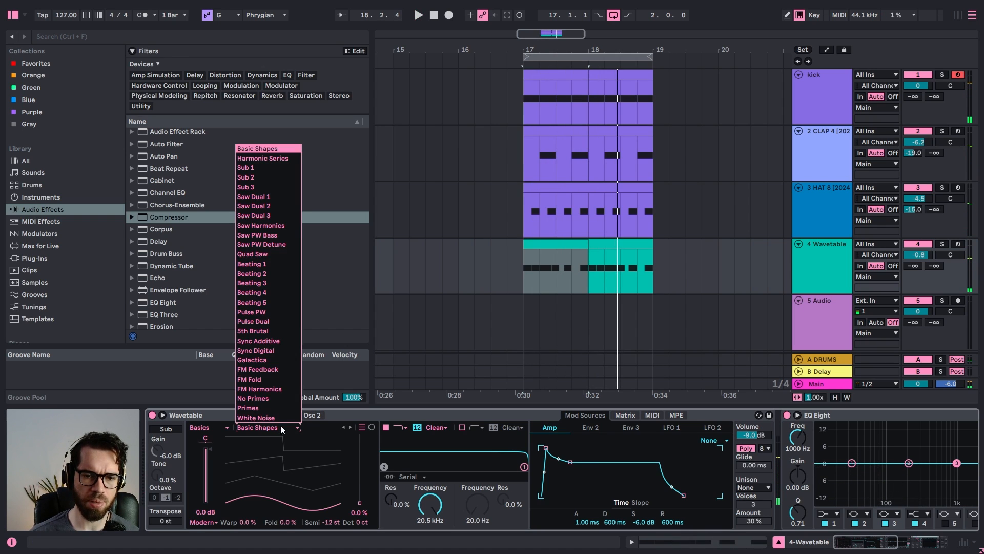
left_click(279, 171)
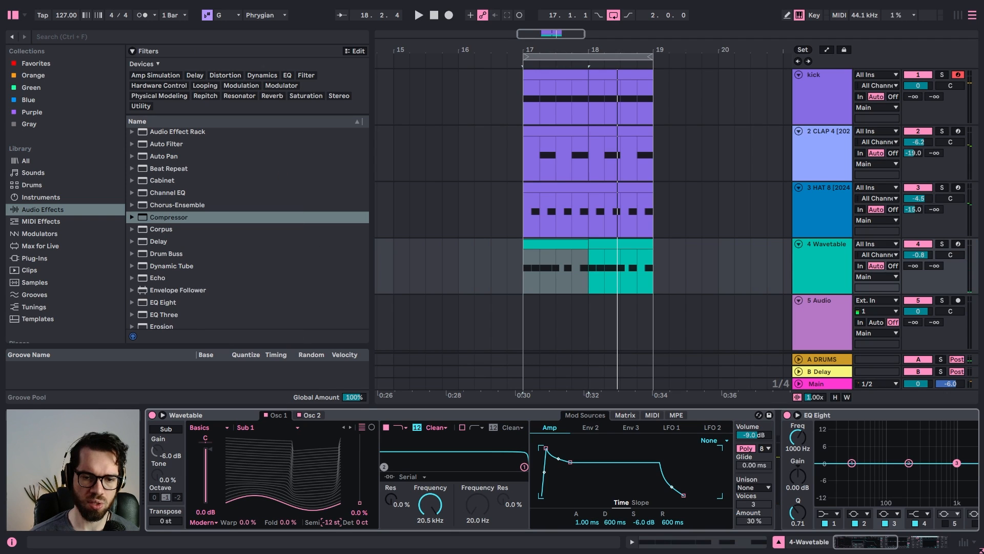
Set oscillator 2's transposition to 0 semitones while the loop plays
key("space")
left_click(312, 415)
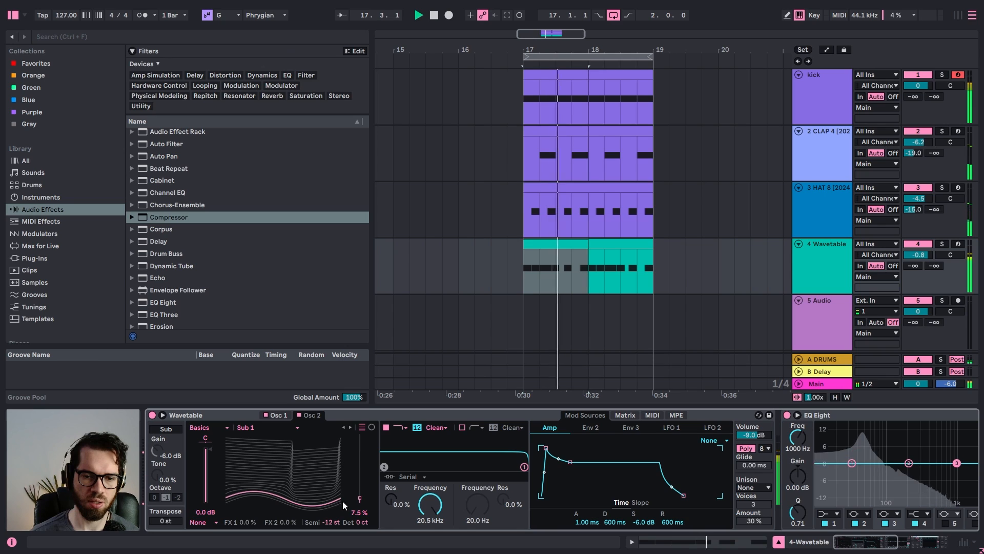
left_click_drag(329, 522, 330, 501)
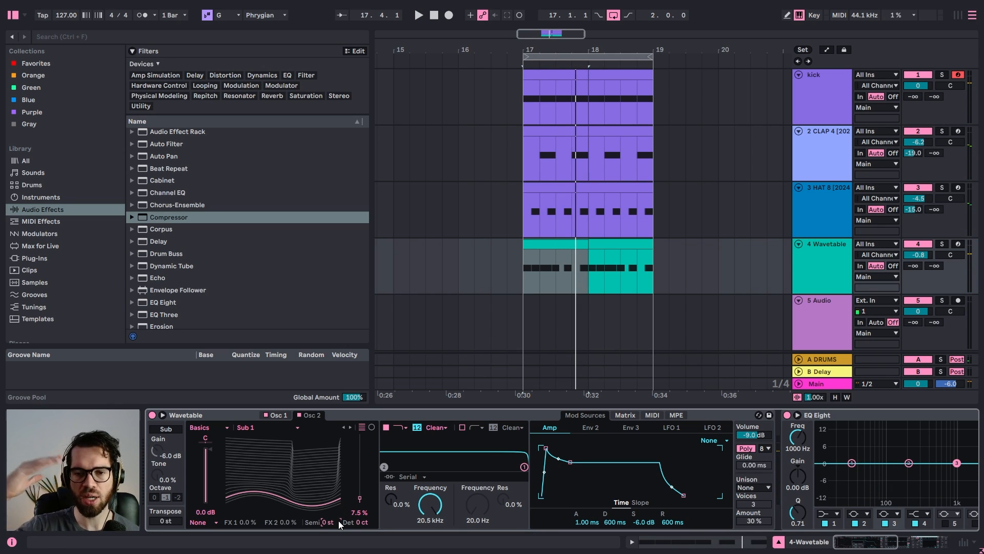
Lower Wavetable's first filter cutoff to about 431 Hz and raise its resonance to about 26% during playback
key("space")
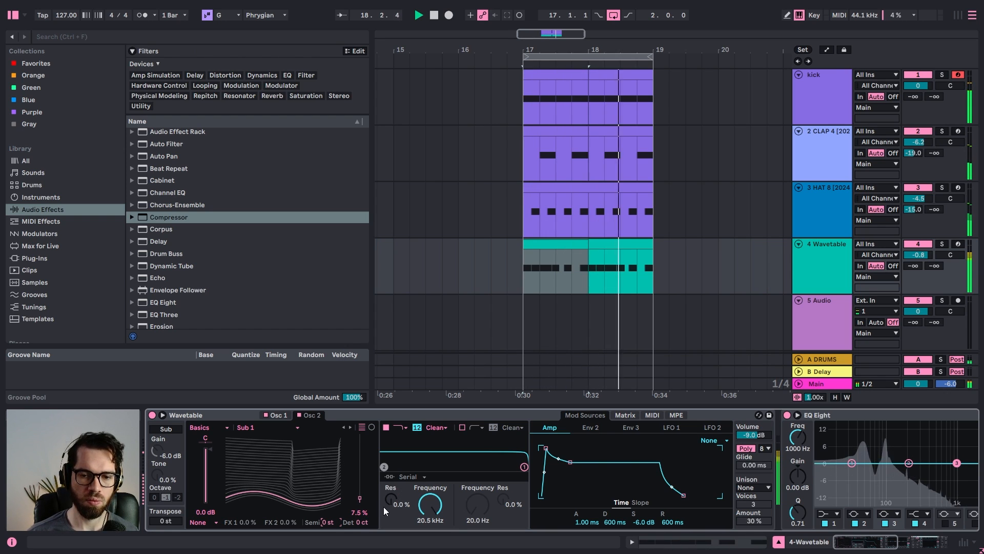
left_click_drag(503, 464, 468, 465)
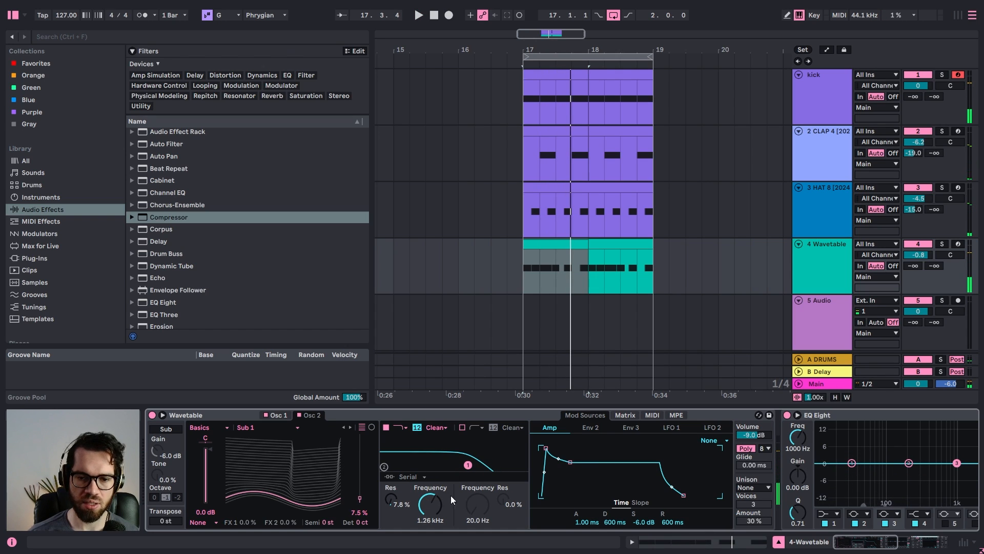
left_click_drag(470, 466, 448, 460)
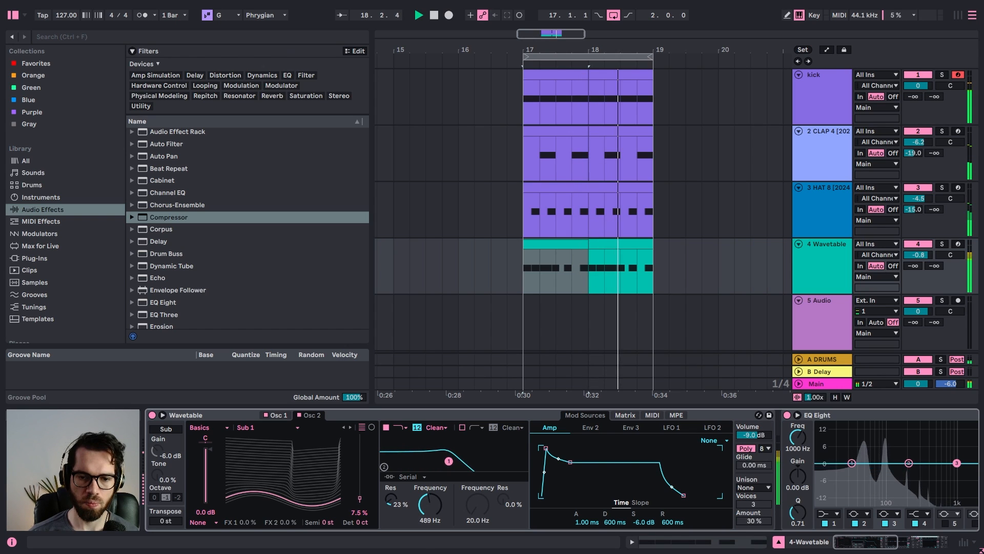
Switch the first filter's circuit to OSR with 8.25 dB of drive and lower the Wavetable track's volume to -4.3 dB
left_click(438, 429)
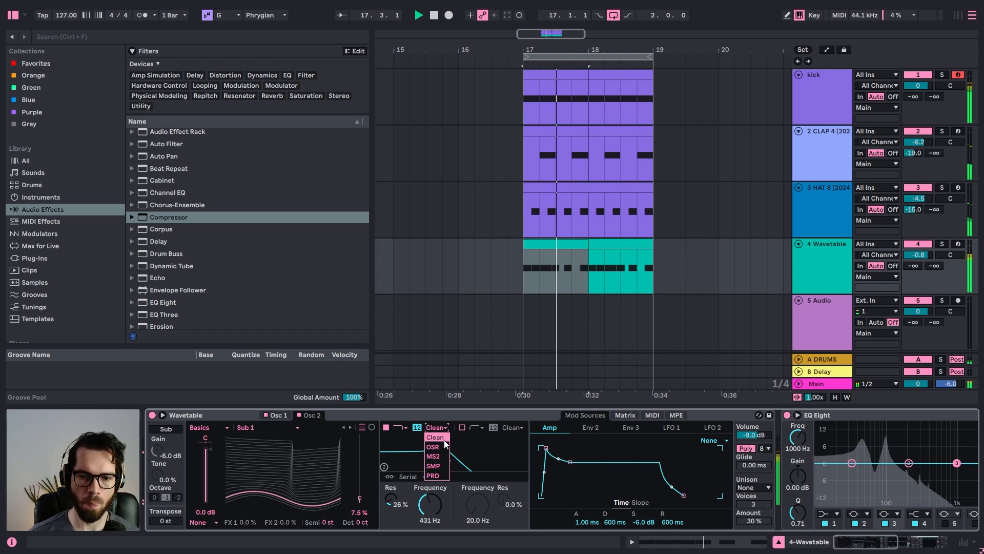
left_click(442, 445)
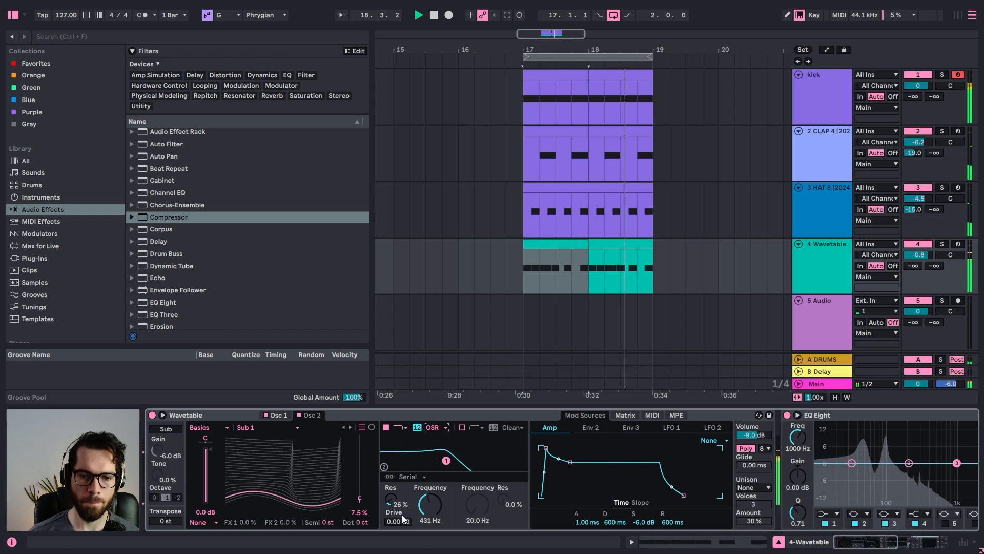
left_click_drag(403, 521, 403, 523)
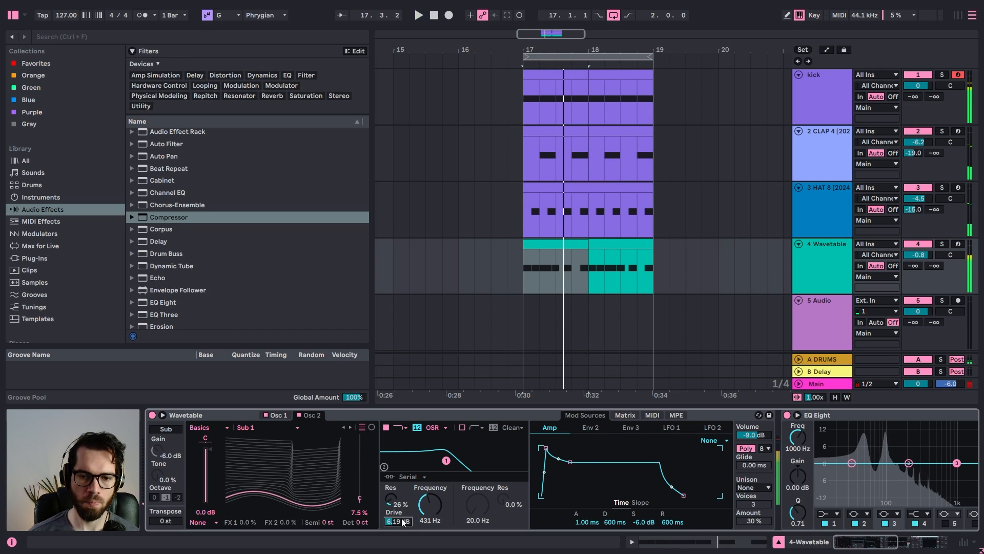
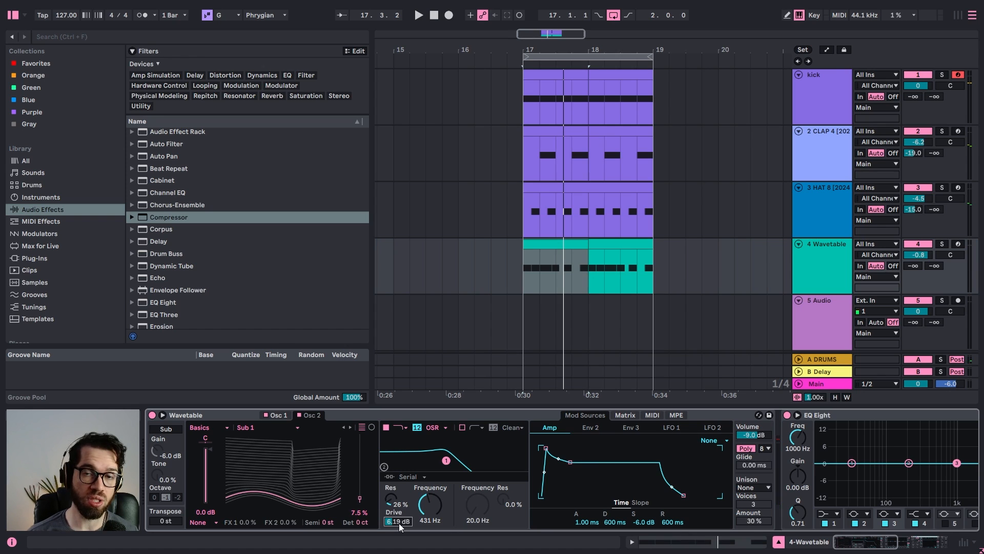
key("space")
left_click_drag(401, 523, 401, 510)
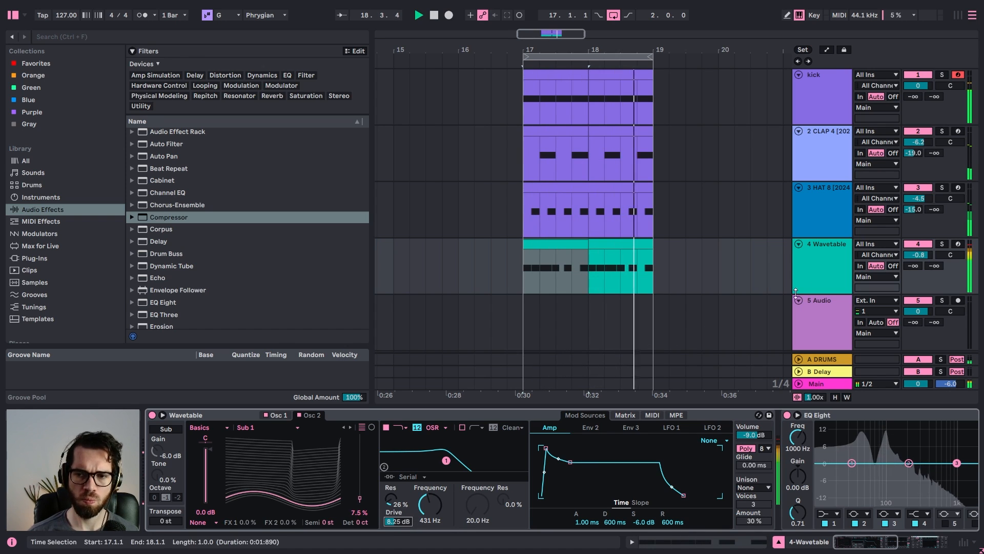
left_click_drag(918, 254, 918, 268)
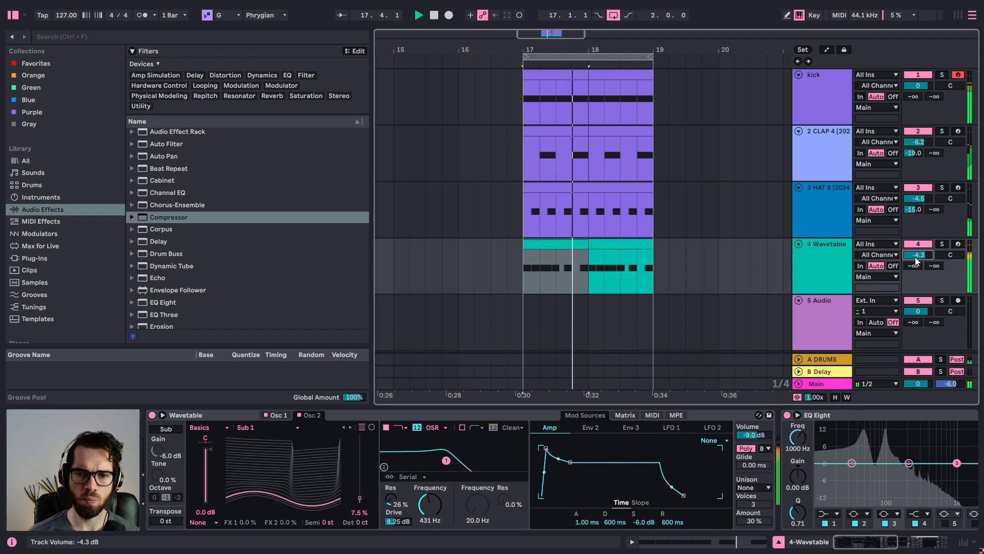
Shorten all G1 notes in the bar 17 Wavetable clip by one sixteenth note
double_click(576, 249)
left_click(540, 443)
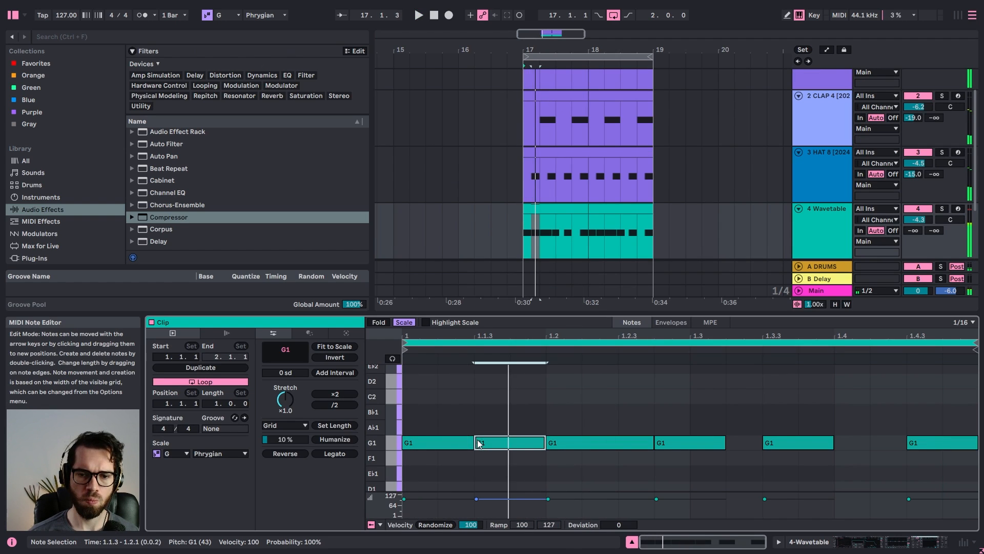
key("space")
key("ctrl+a")
left_click_drag(472, 443, 438, 442)
left_click(450, 411)
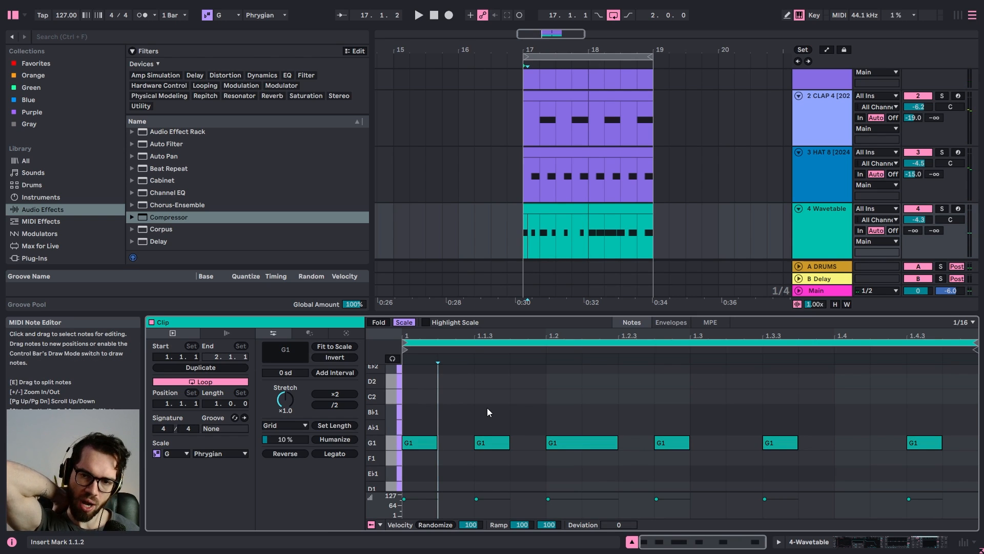
Set Wavetable's amp envelope to 0 ms attack, 333 ms decay, -15 dB sustain and 1.50 ms release, and play the loop
key("space")
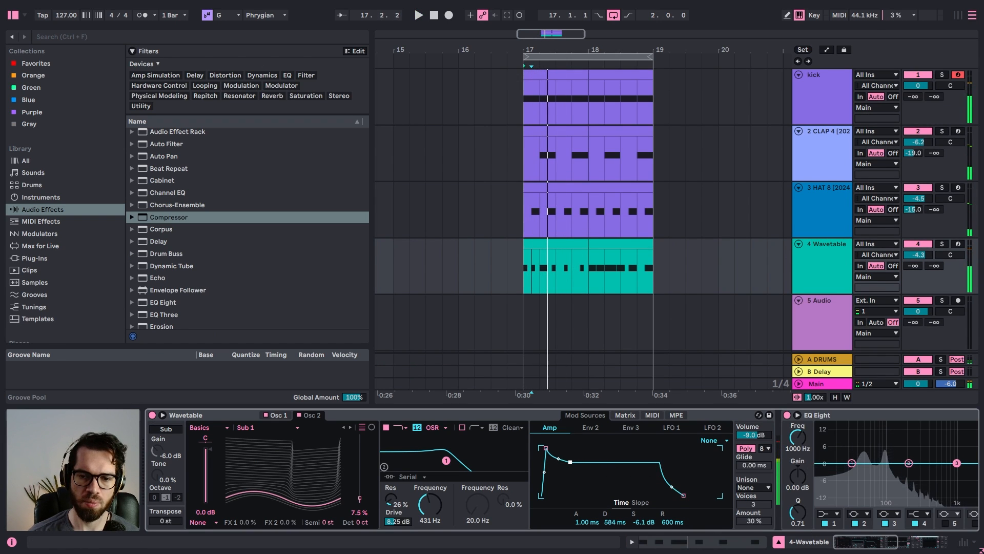
key("space")
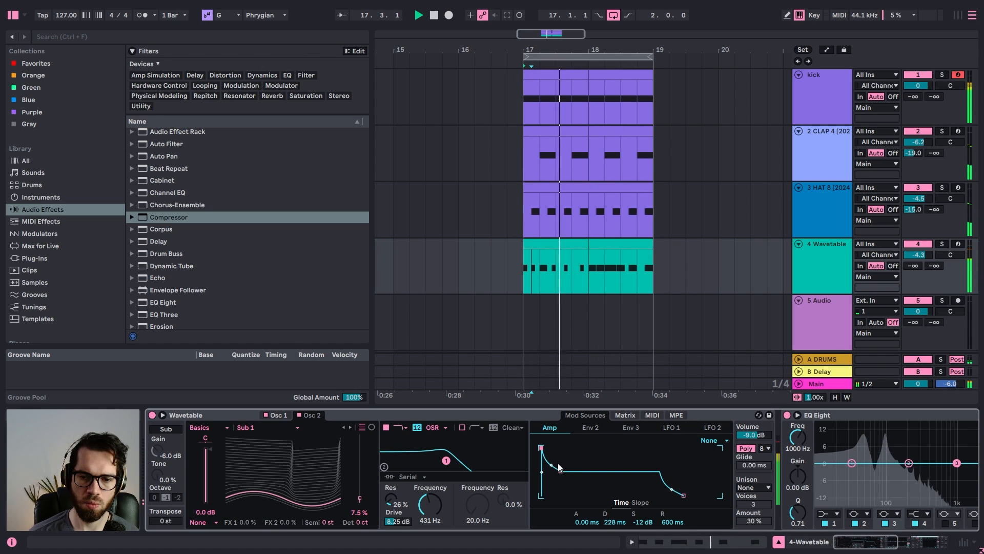
left_click_drag(559, 471, 563, 475)
left_click_drag(669, 492, 661, 493)
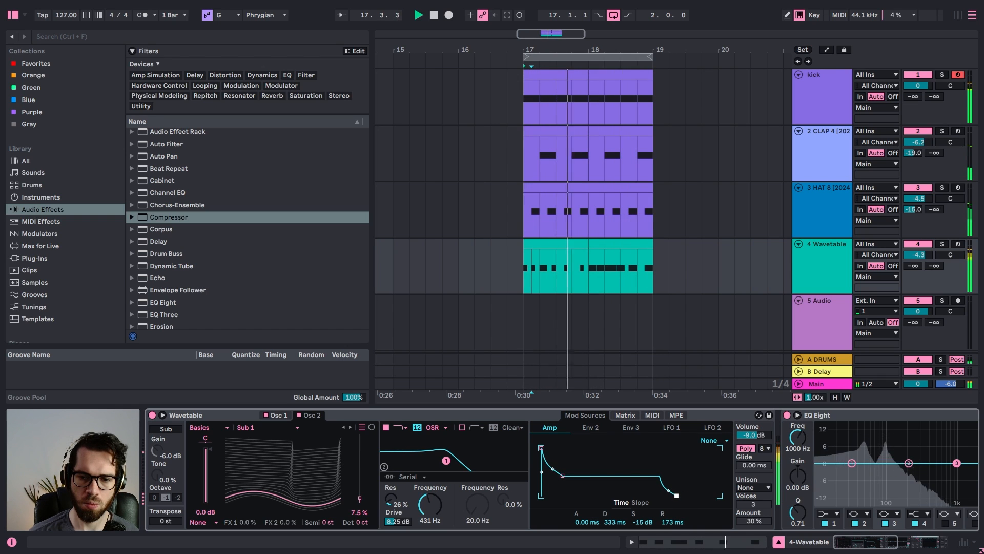
left_click_drag(669, 495, 668, 495)
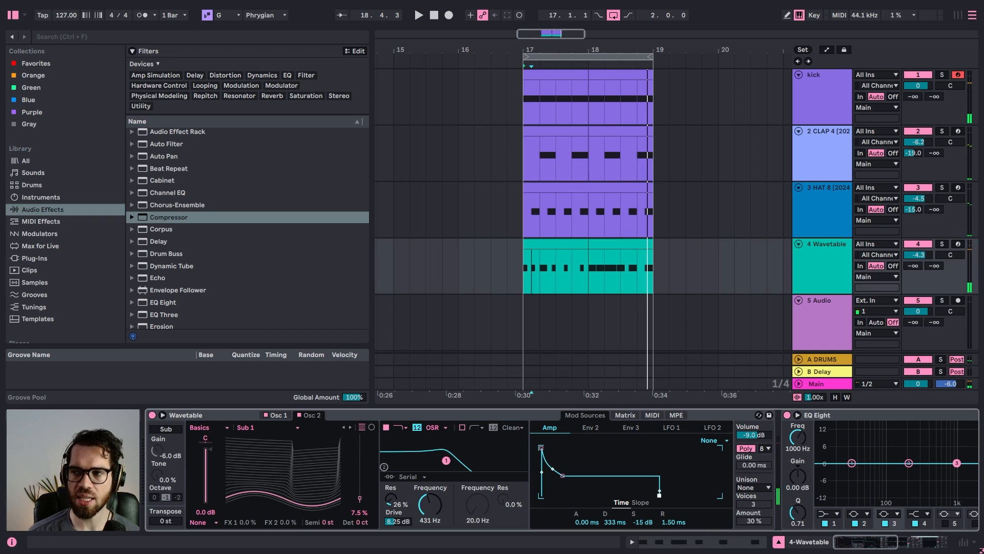
key("space")
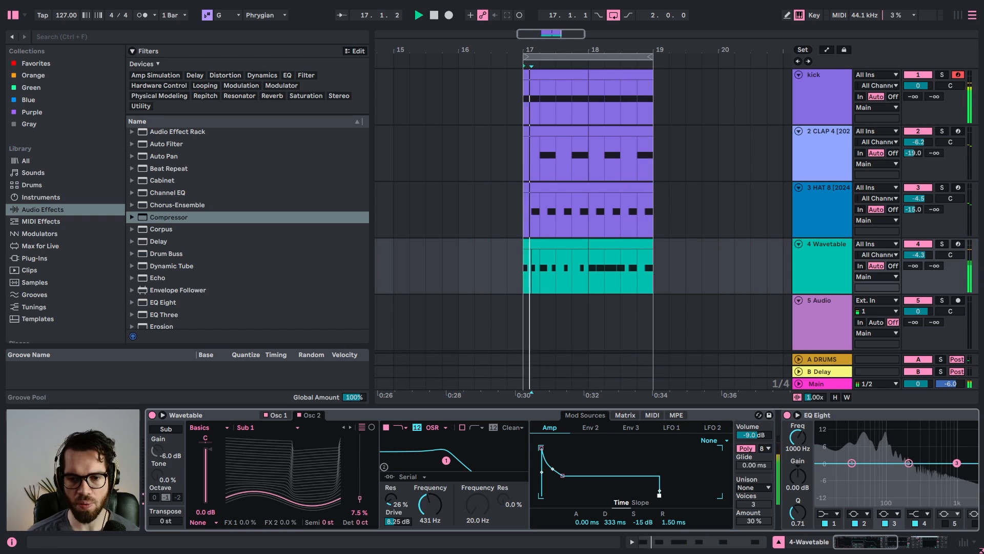
Set Wavetable's amp envelope to 2.38 s decay, -10 dB sustain and 199 ms release while the loop plays
left_click_drag(680, 495, 678, 495)
left_click_drag(564, 475, 576, 469)
left_click(568, 249)
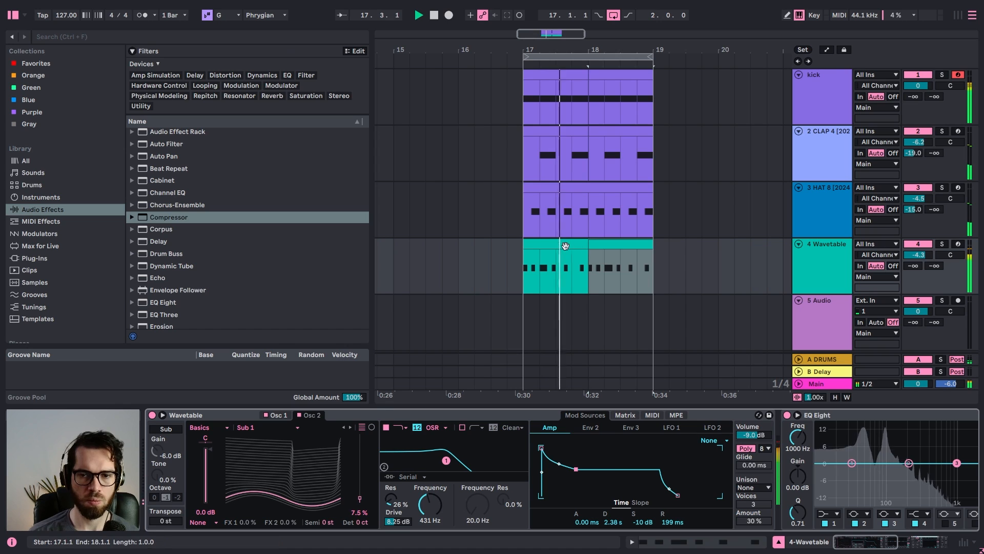
Place the HAT 8 sample's end point at about 100 ms and set its fade out to 21.9 ms during playback
left_click(521, 211)
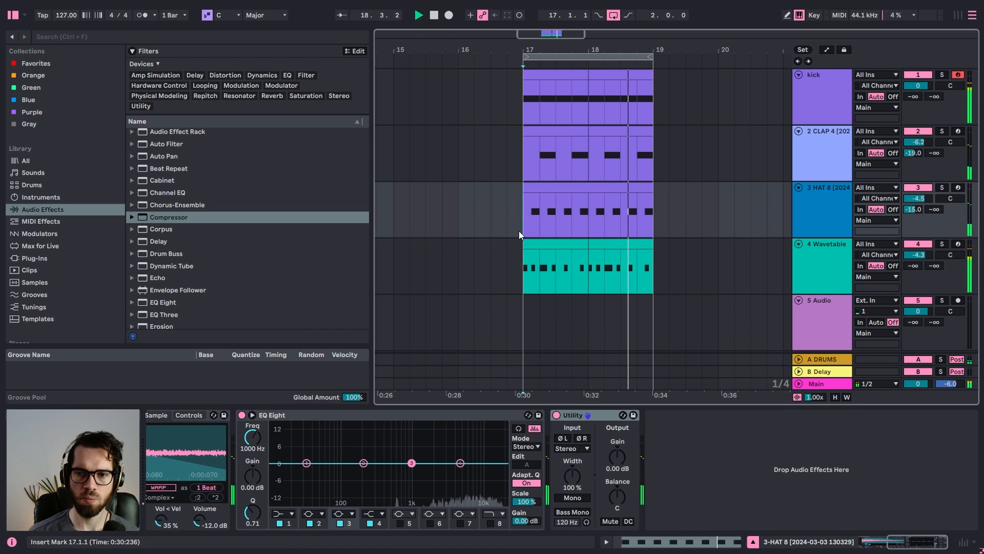
left_click(826, 214)
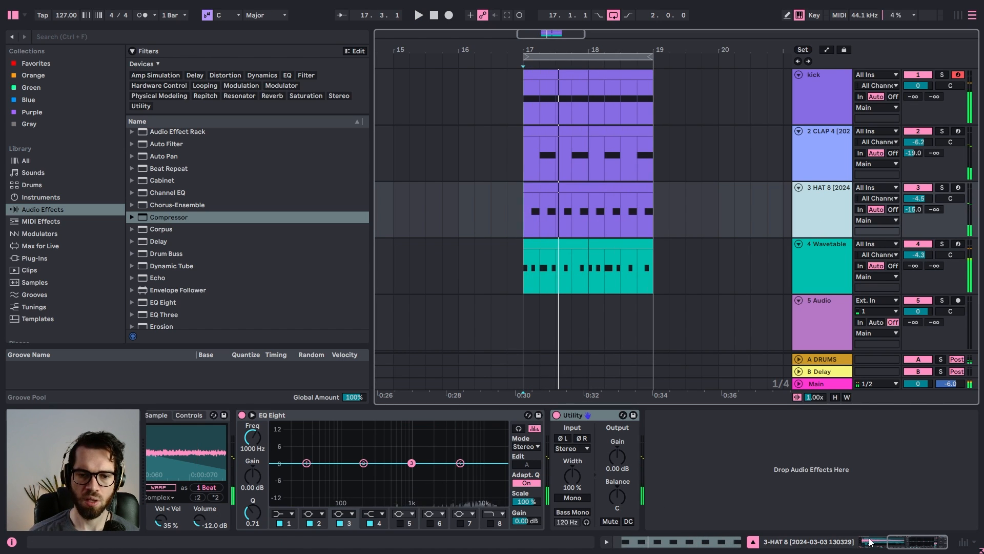
left_click_drag(901, 545, 868, 543)
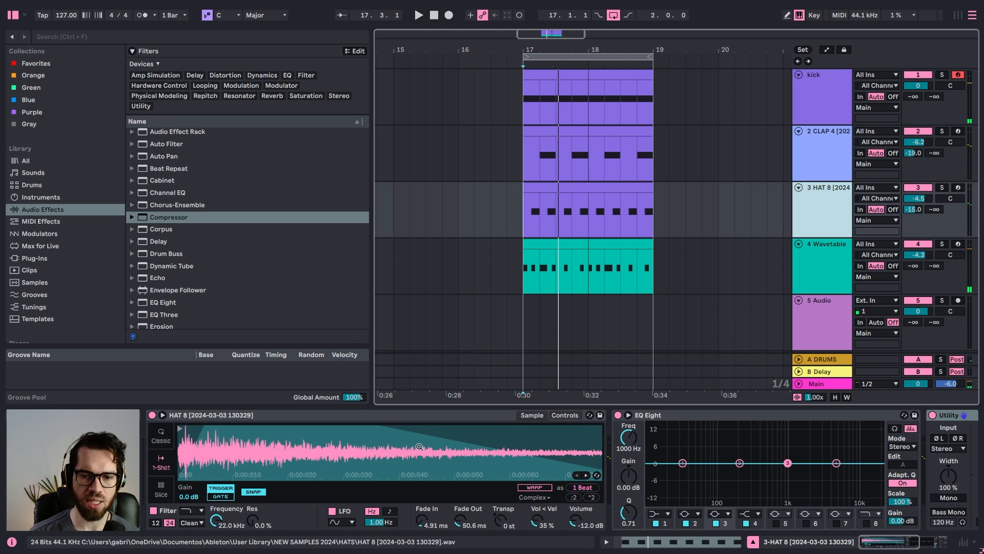
left_click_drag(312, 477, 267, 447)
key("space")
mouse_move(393, 429)
left_mouse_down()
mouse_move(339, 434)
mouse_move(372, 433)
left_mouse_up()
left_click_drag(457, 520, 457, 531)
mouse_move(369, 428)
left_mouse_down()
mouse_move(324, 431)
mouse_move(371, 430)
left_mouse_up()
left_click_drag(462, 517, 461, 507)
mouse_move(368, 429)
left_mouse_down()
mouse_move(343, 431)
mouse_move(387, 430)
left_mouse_up()
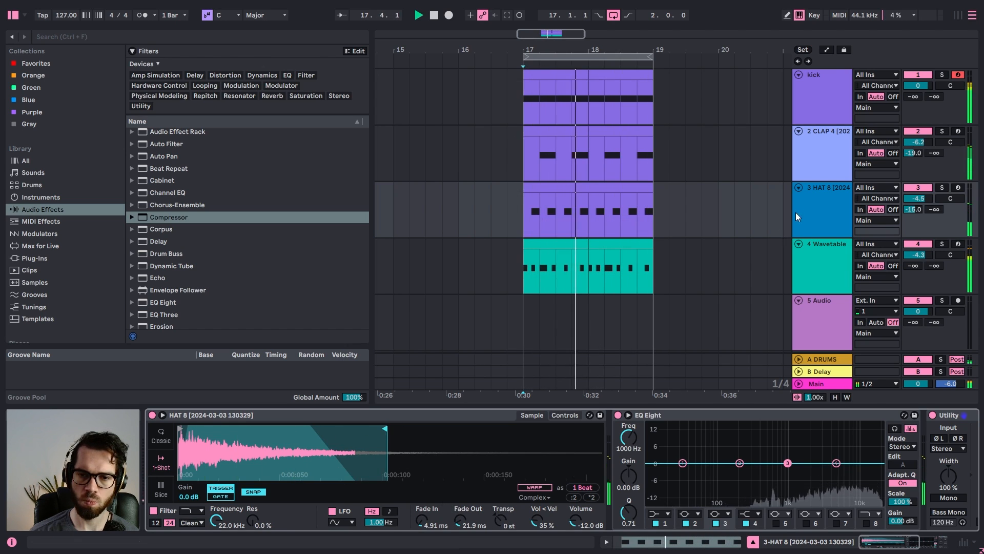
Duplicate the HAT 8 track and filter the drum library for acoustic closed hihats
left_click(822, 210)
key("ctrl+d")
left_click(164, 34)
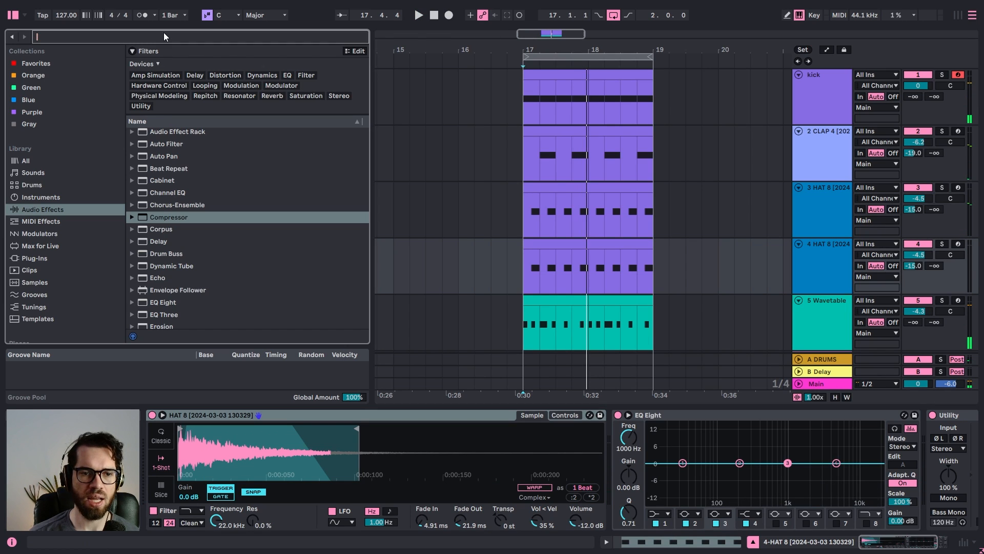
left_click(54, 187)
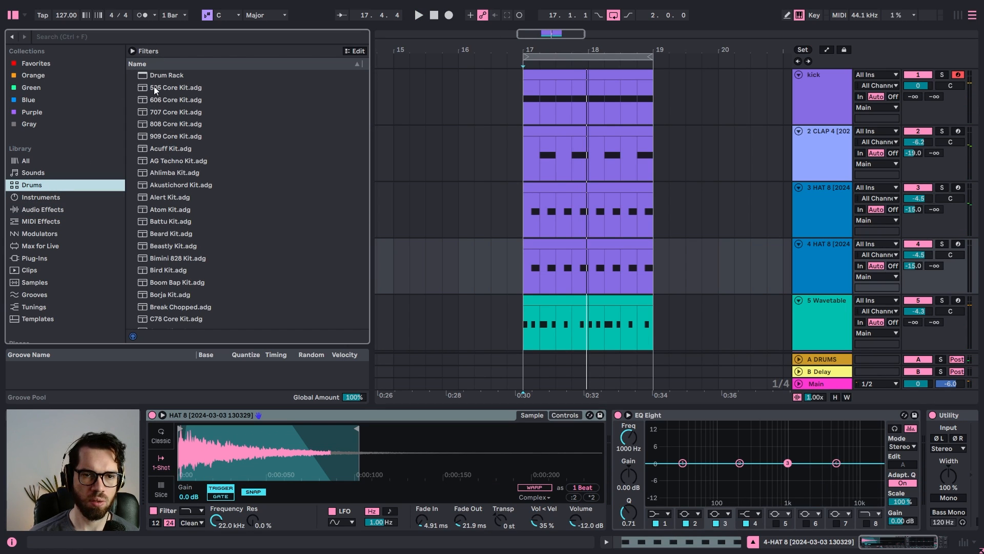
left_click(136, 39)
left_click(132, 51)
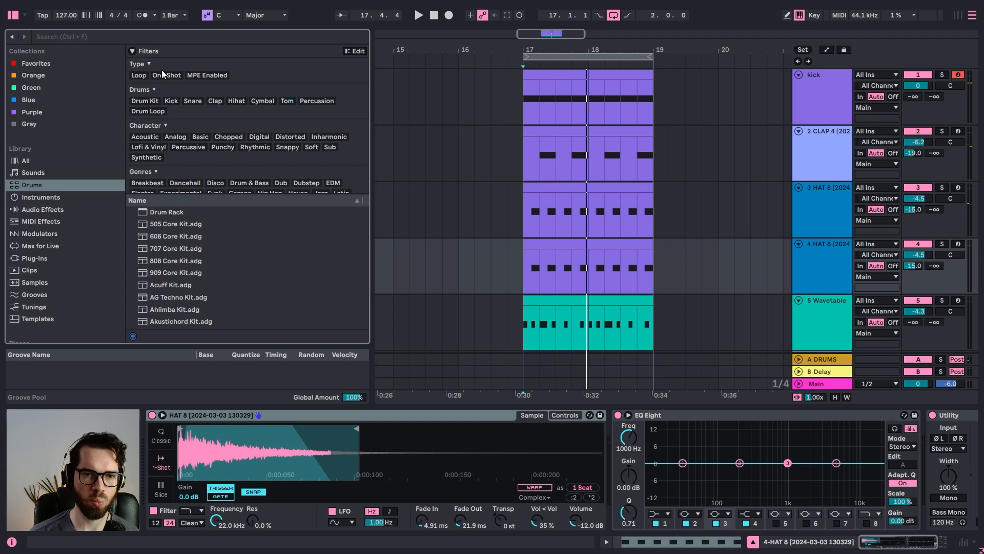
left_click(244, 103)
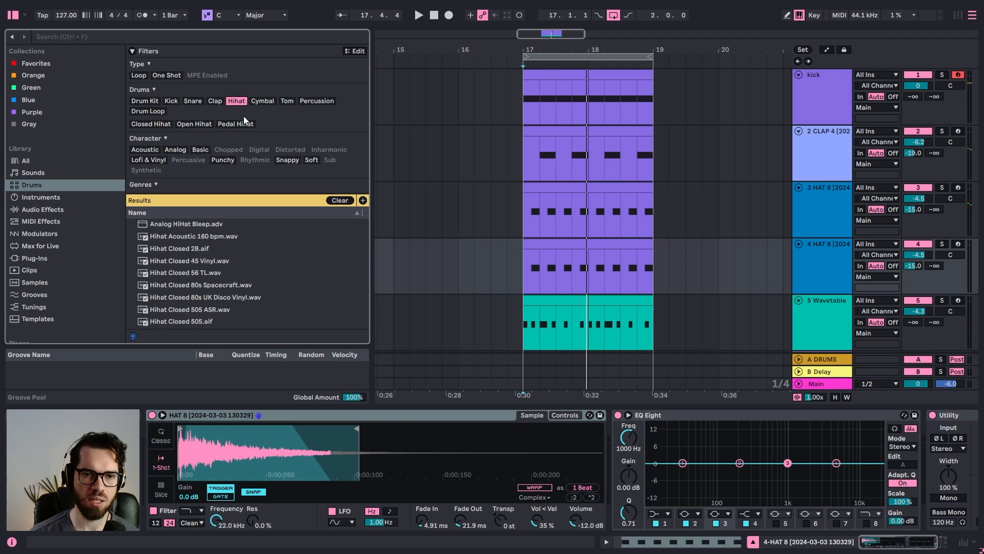
left_click(147, 125)
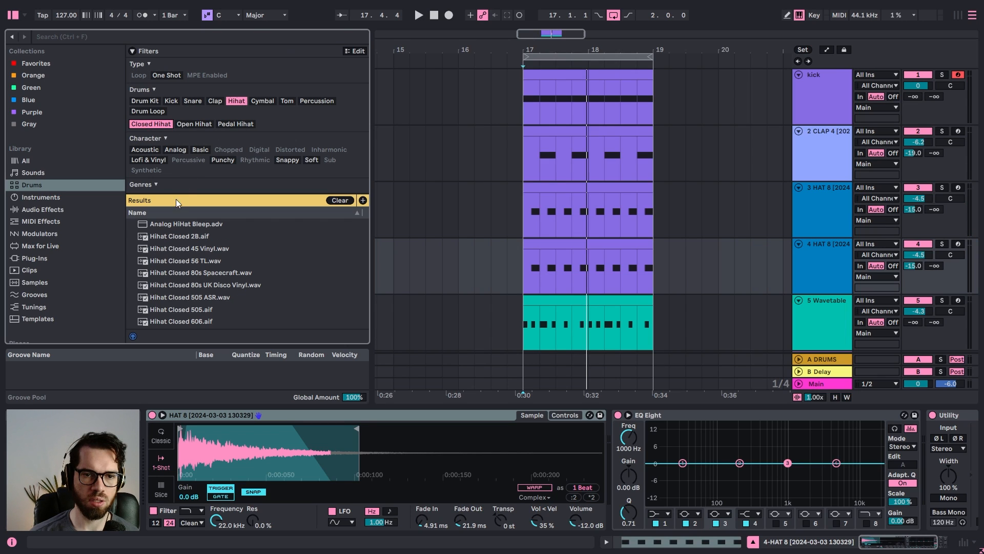
left_click(145, 150)
Audition hihats, replace the duplicated track's sample with Hihat Closed 2B.aif and play the loop
left_click(181, 225)
left_click(186, 241)
left_click(181, 222)
left_click_drag(177, 223, 266, 451)
key("space")
left_click(826, 264)
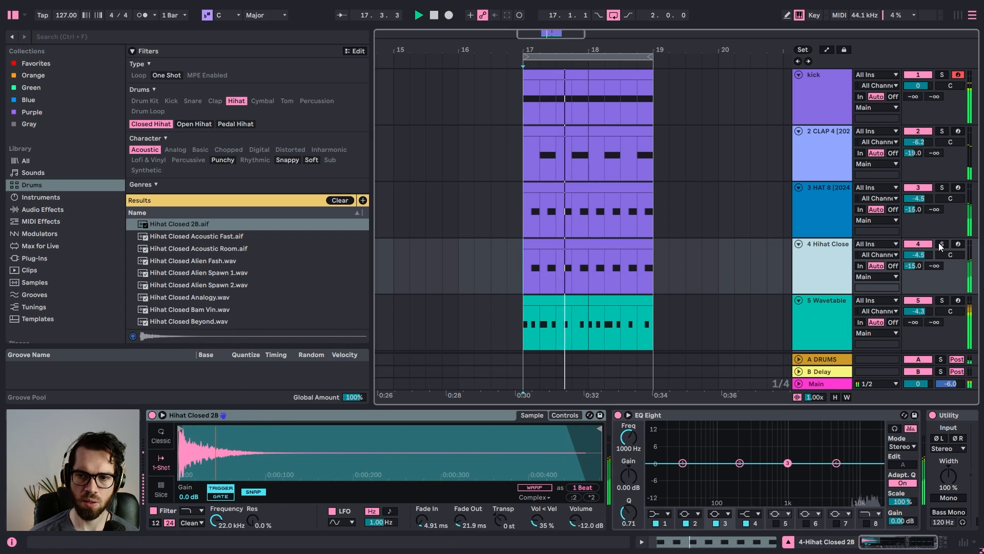
Mute the HAT 8 track and raise the Hihat Closed 2B track's volume to 0 dB
left_click(918, 188)
left_click_drag(920, 256, 919, 251)
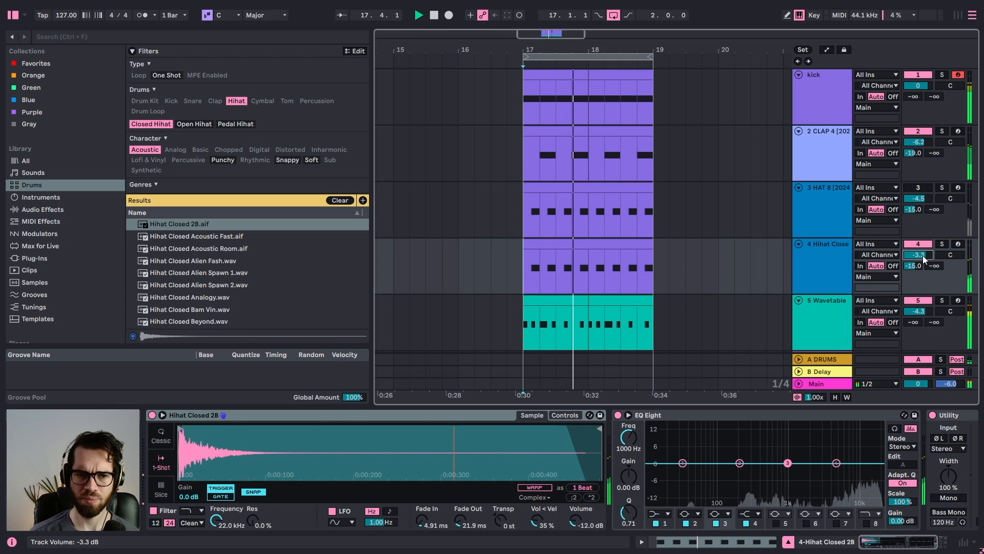
left_click(234, 241)
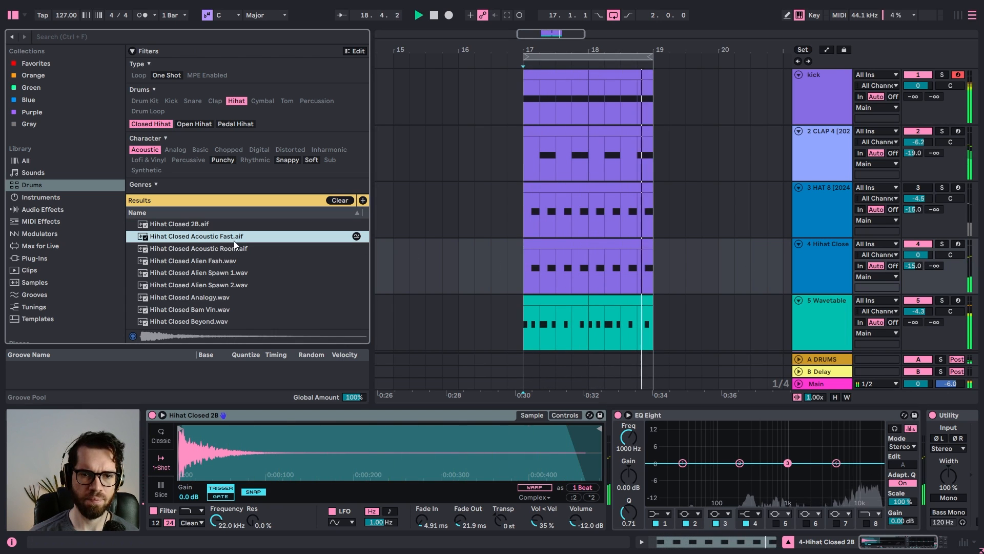
Transpose all notes in the Hihat Closed 2B clip to C3 and play the loop
double_click(589, 254)
key("space")
key("ctrl+a")
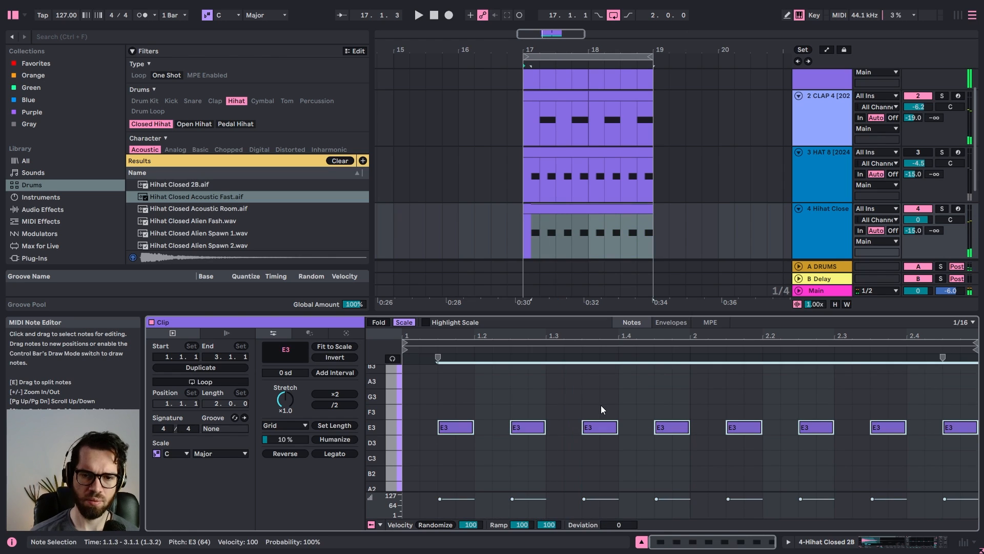
key("Down")
key("Down")
key("space")
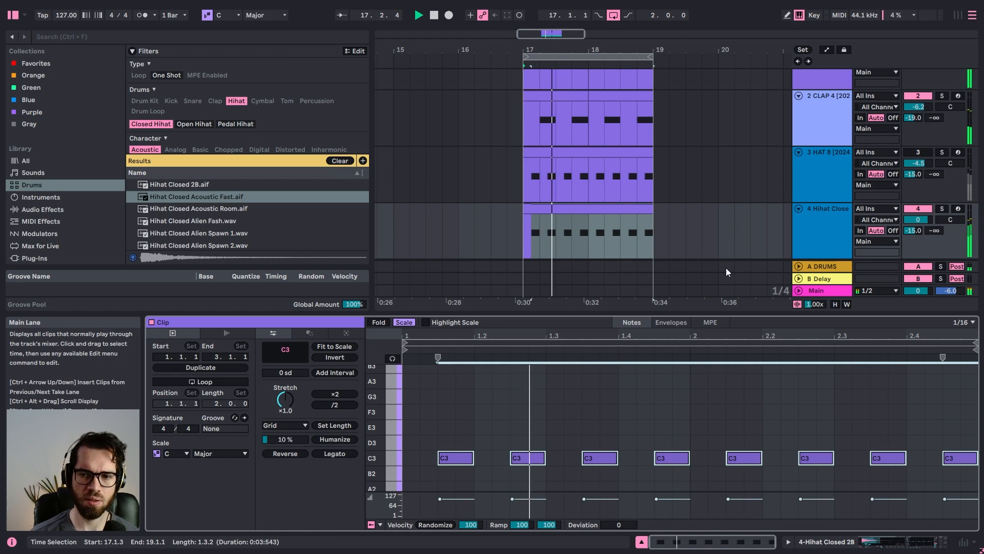
Try Hihat Closed Acoustic Fast.aif on the fourth track and reload Hihat Closed 2B.aif
left_click(799, 232)
left_click(235, 235)
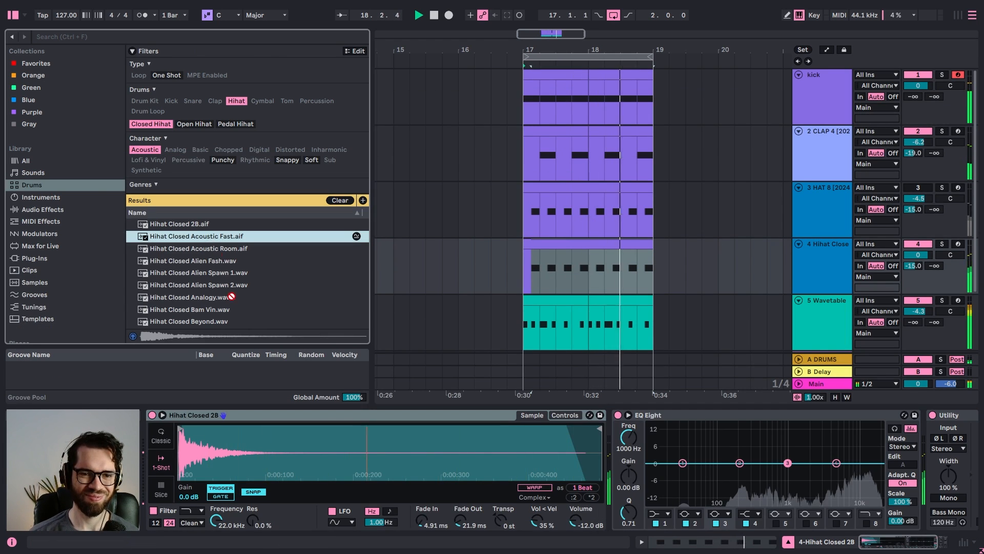
left_click_drag(224, 249, 248, 477)
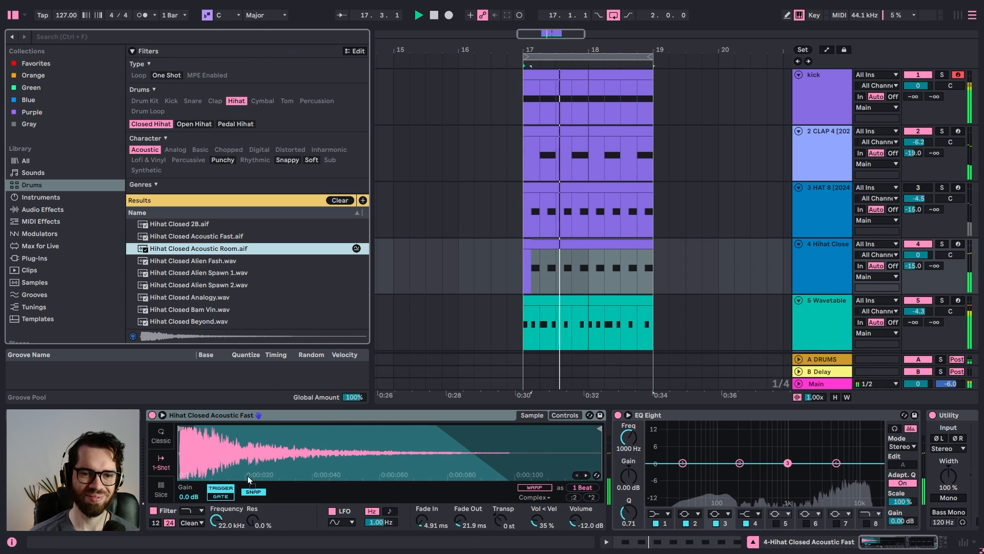
left_click_drag(205, 225, 236, 452)
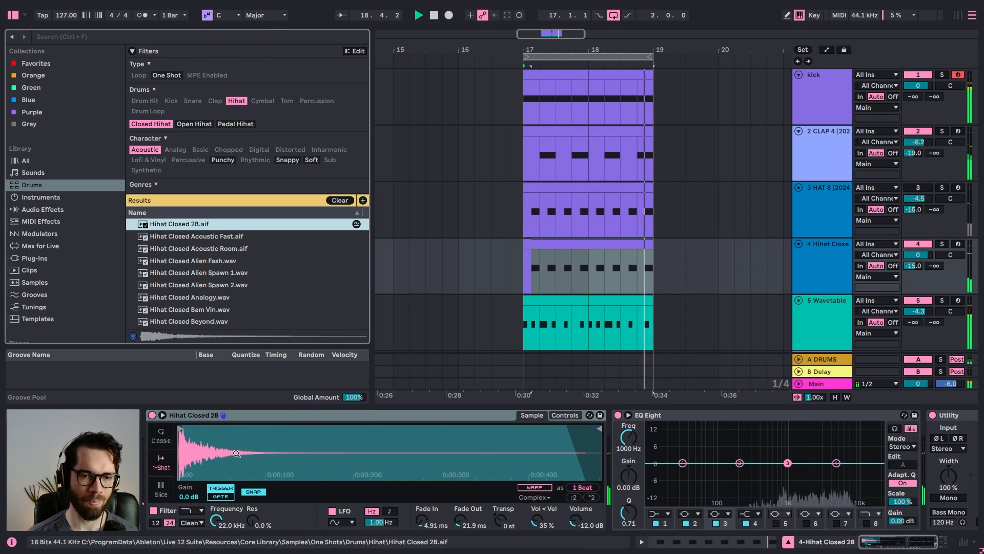
Try Hihat Closed Alien Fash.wav on the fourth track, stop playback and restore Hihat Closed 2B.aif
left_click(220, 260)
left_click(220, 276)
left_click(220, 263)
left_click_drag(219, 263, 220, 440)
left_click(213, 235)
scroll(212, 247, "down", 1)
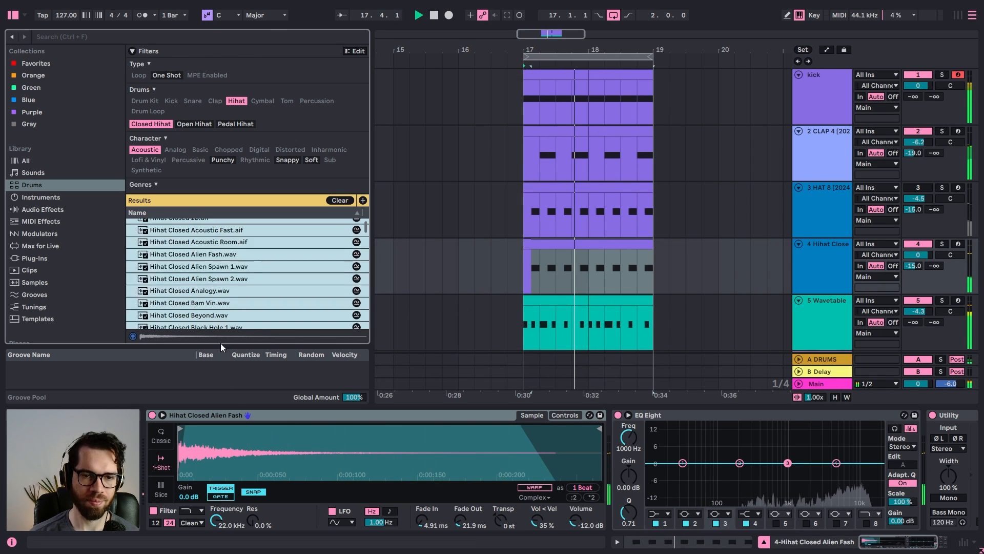
scroll(208, 245, "down", 1)
scroll(203, 227, "up", 1)
key("space")
left_click(196, 225)
left_click_drag(196, 225, 225, 412)
Duplicate the Hihat Closed 2B track and load Hihat Closed Alien Fash.wav into the copy
left_click(818, 263)
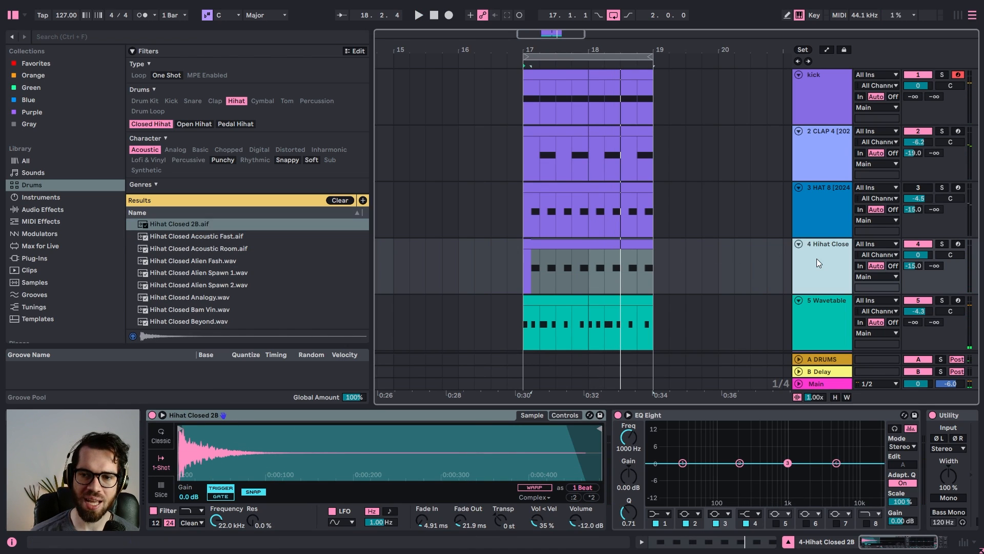
key("ctrl+d")
left_click(210, 250)
left_click(210, 262)
left_click(210, 272)
left_click(197, 263)
left_click_drag(197, 264, 248, 451)
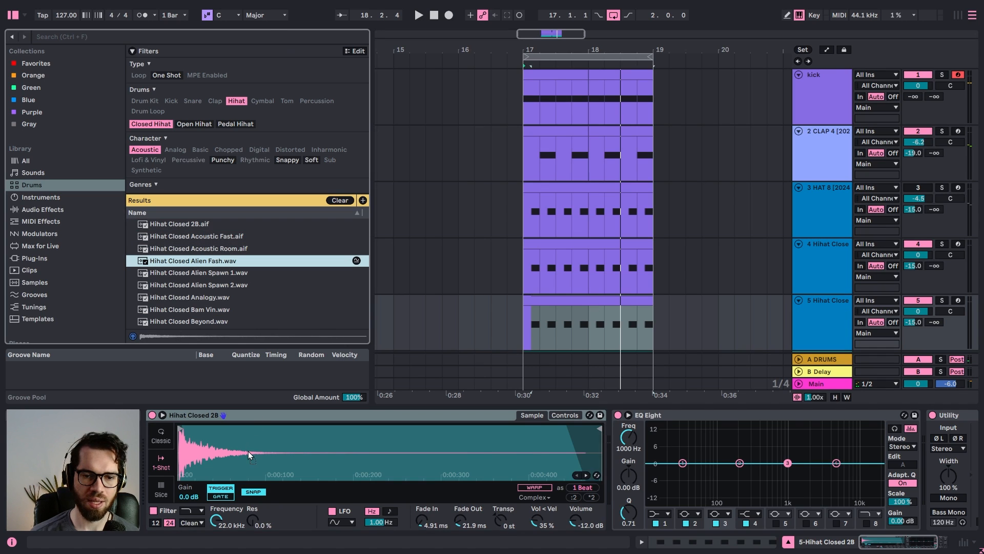
In the Alien Fash clip, remove the note at 1.1.3 and move the 1.2.3 note to 1.2.4
double_click(555, 299)
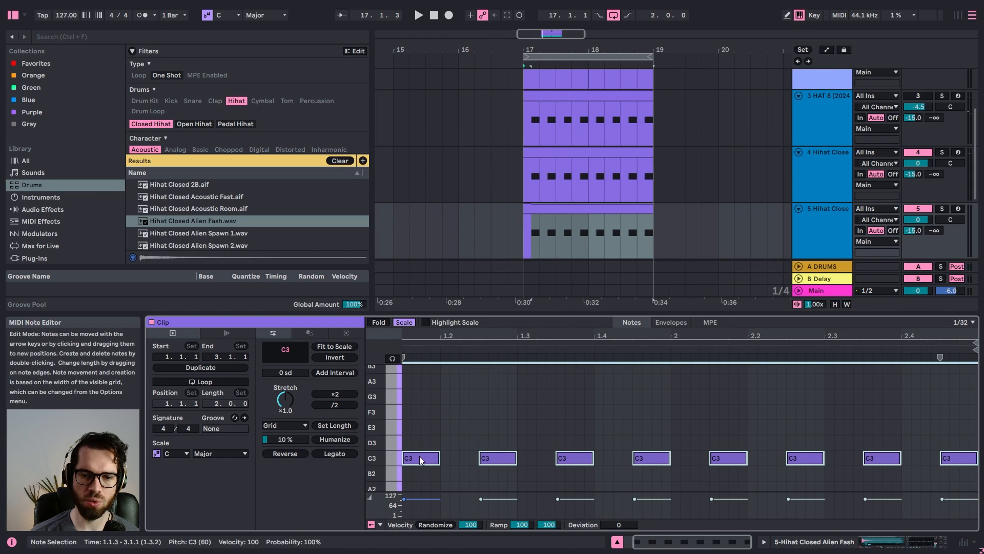
left_click(558, 236)
double_click(464, 336)
left_click_drag(461, 458, 551, 458)
key("space")
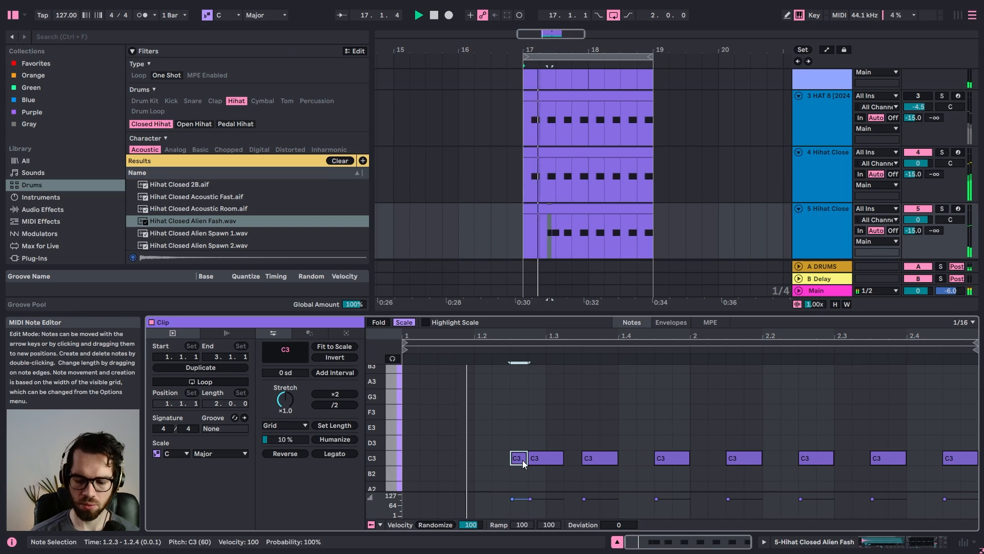
double_click(520, 464)
Set the Alien Fash track to -5.9 dB and 41R pan, and rearrange its bar 1 notes to 1.1.1, 1.2.4 and 1.3.2
left_click_drag(918, 220, 941, 229)
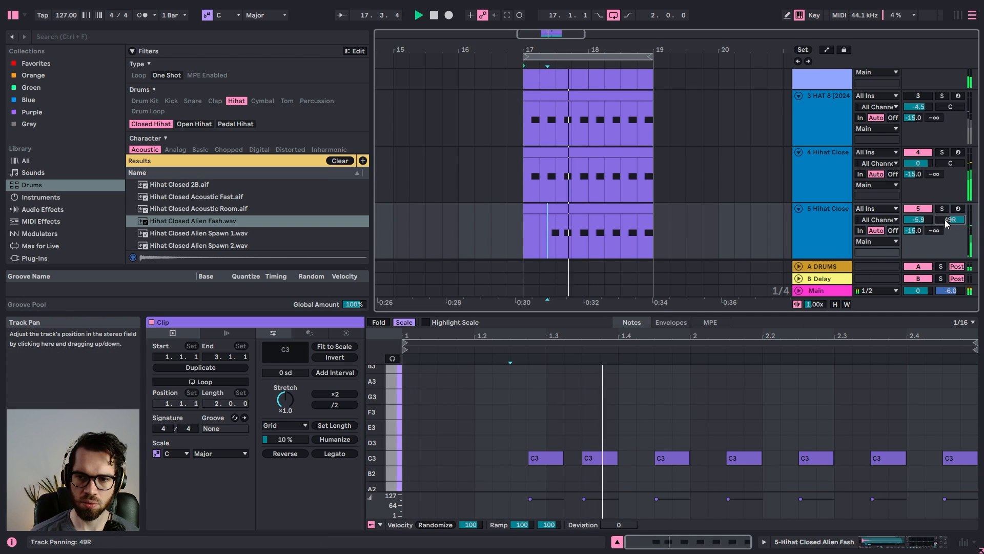
left_click(635, 408)
left_click_drag(586, 459, 571, 459)
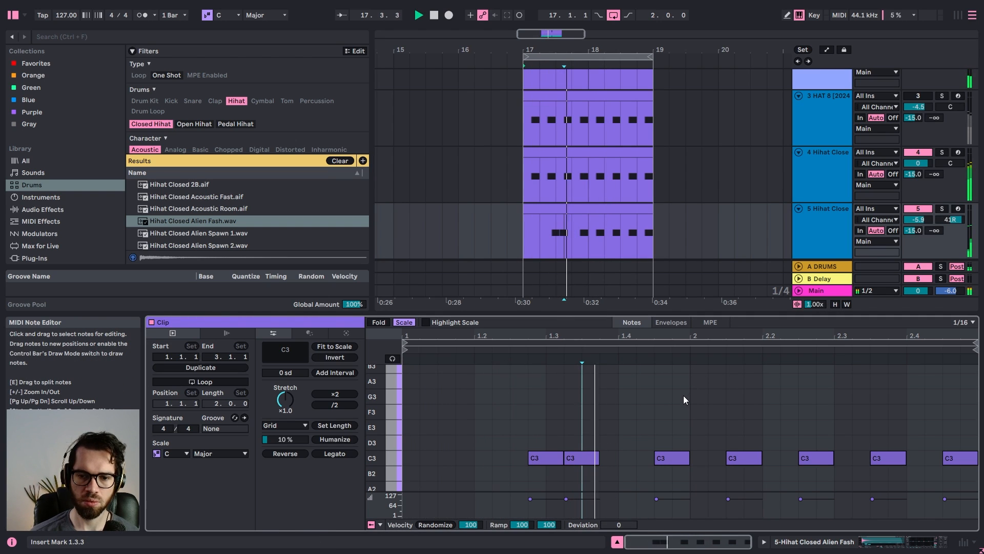
left_click_drag(672, 460, 432, 460)
key("space")
key("space")
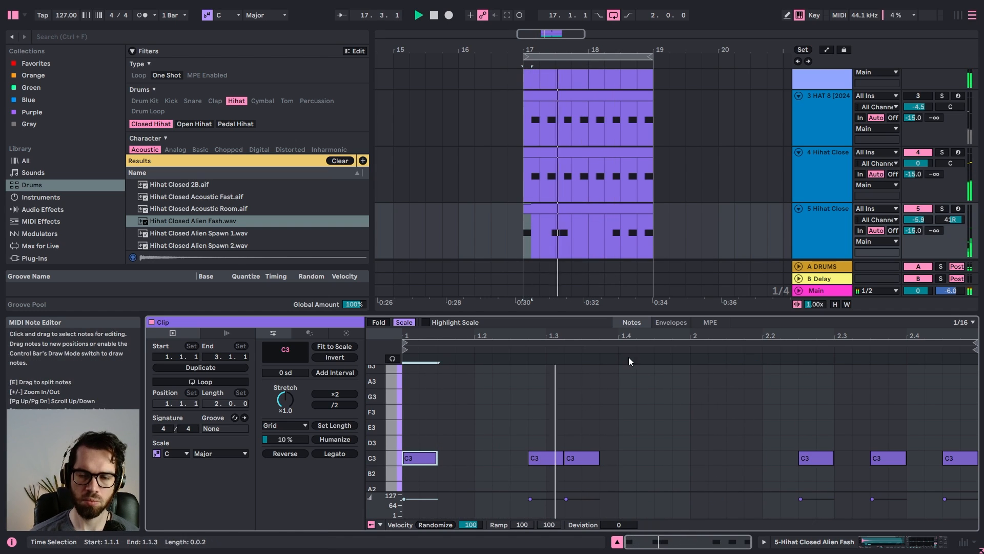
Reset the Alien Fash track's pan to centre and restart the loop
double_click(951, 220)
key("space")
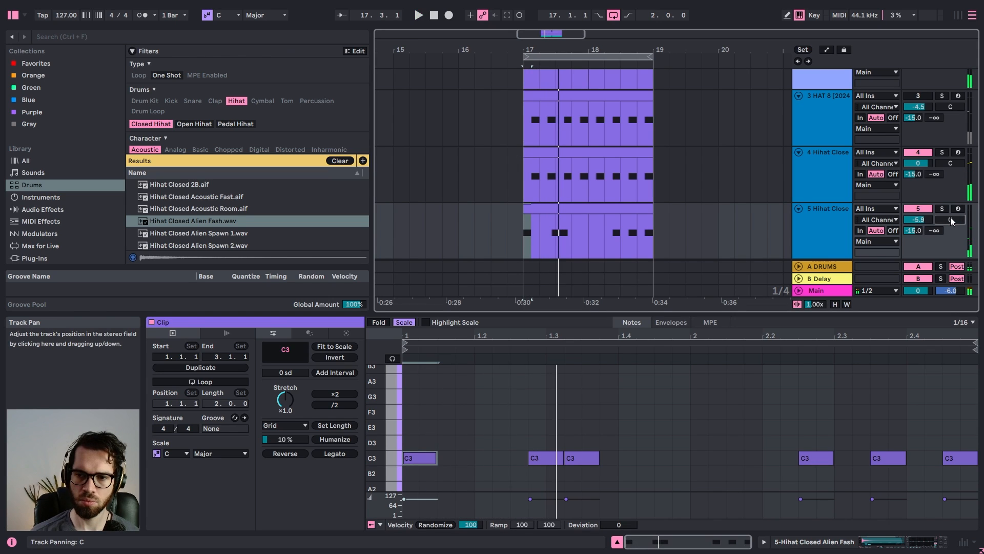
key("space")
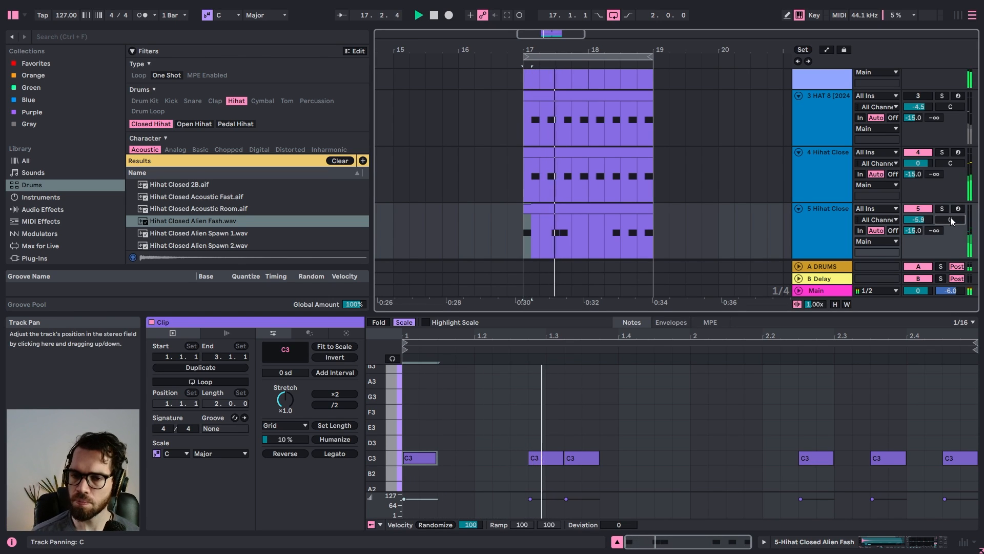
Rework the Alien Fash clip's ending to a C3 note at 2.2.4 and a one-sixteenth D3 note at 2.3.4, removing the final note
left_click_drag(820, 458, 907, 443)
left_click(945, 438)
left_click(908, 459)
key("Delete")
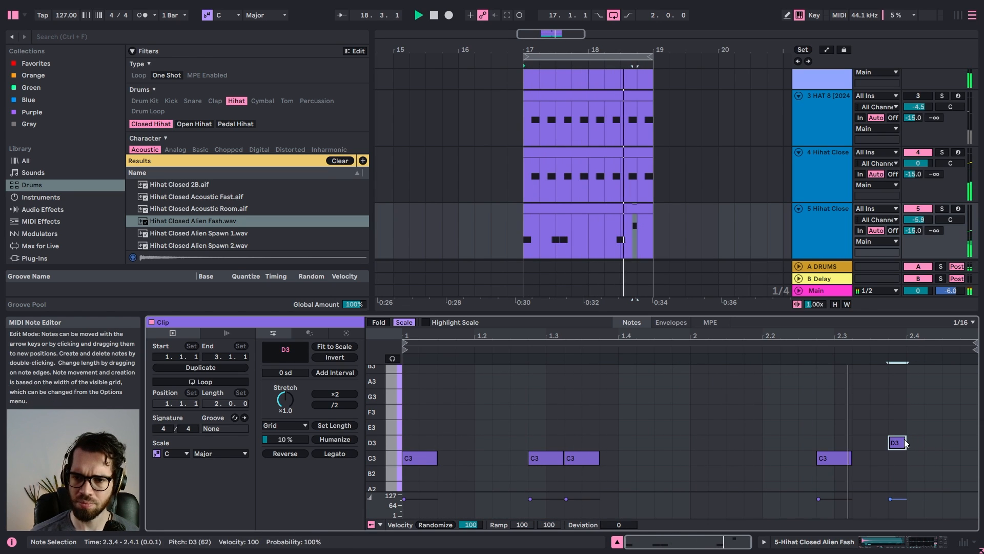
Set the Alien Fash track's volume to -3.3 dB and its DRUMS reverb send to -32.5 dB
double_click(845, 222)
left_click_drag(915, 309, 915, 333)
left_click_drag(916, 299, 916, 293)
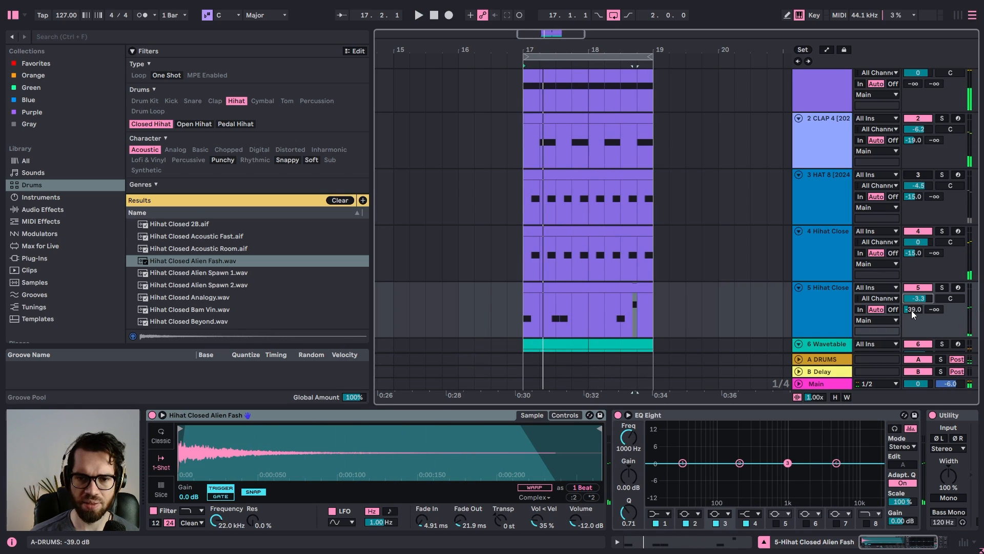
left_click_drag(915, 308, 914, 314)
scroll(519, 256, "down", 1)
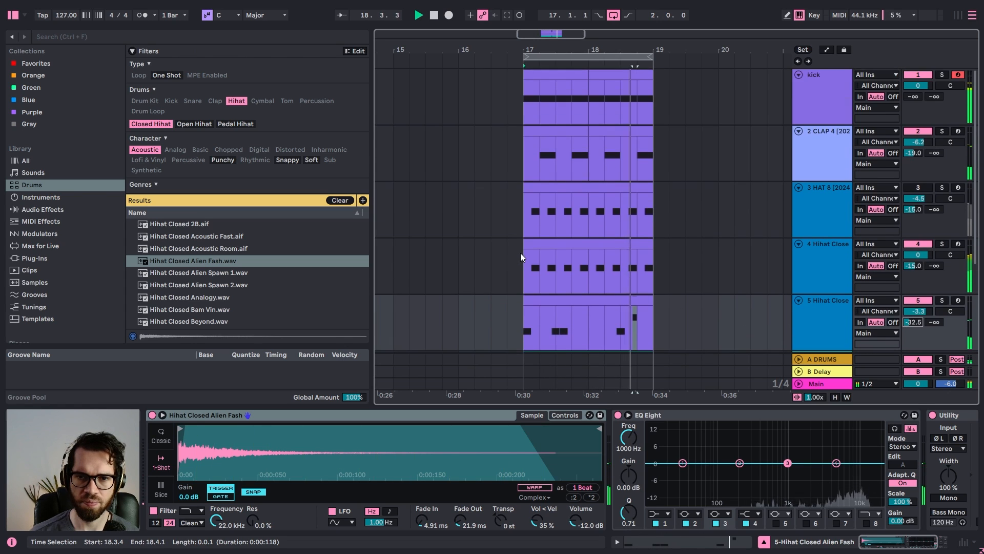
Check the Wavetable bass clip's notes and rename its track to Sub
scroll(538, 220, "down", 5)
left_click(779, 249)
scroll(764, 259, "up", 1)
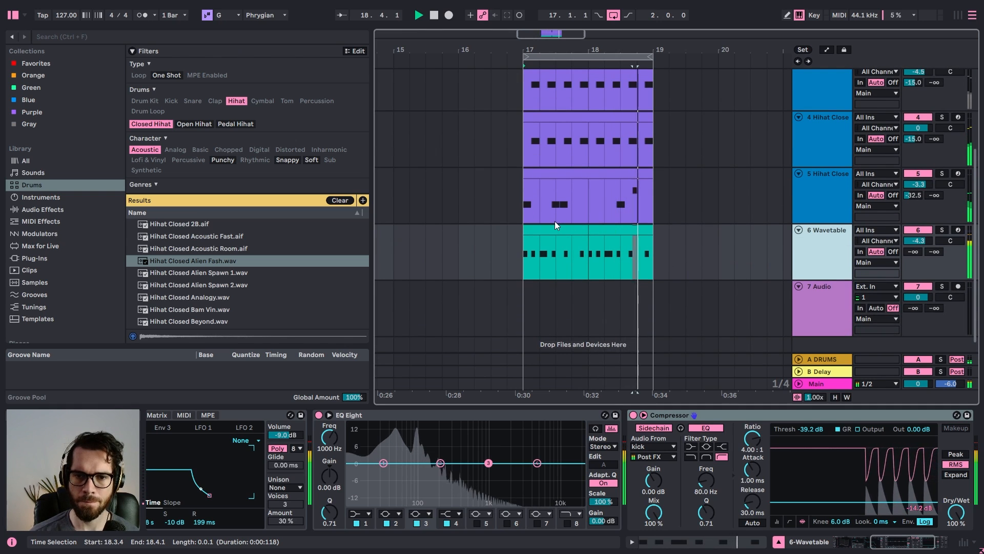
double_click(556, 241)
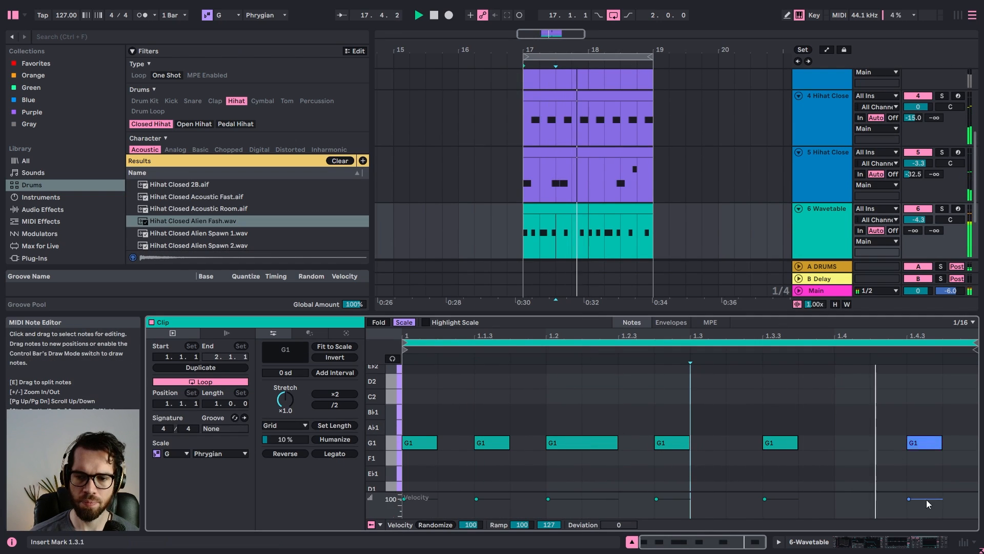
left_click(832, 239)
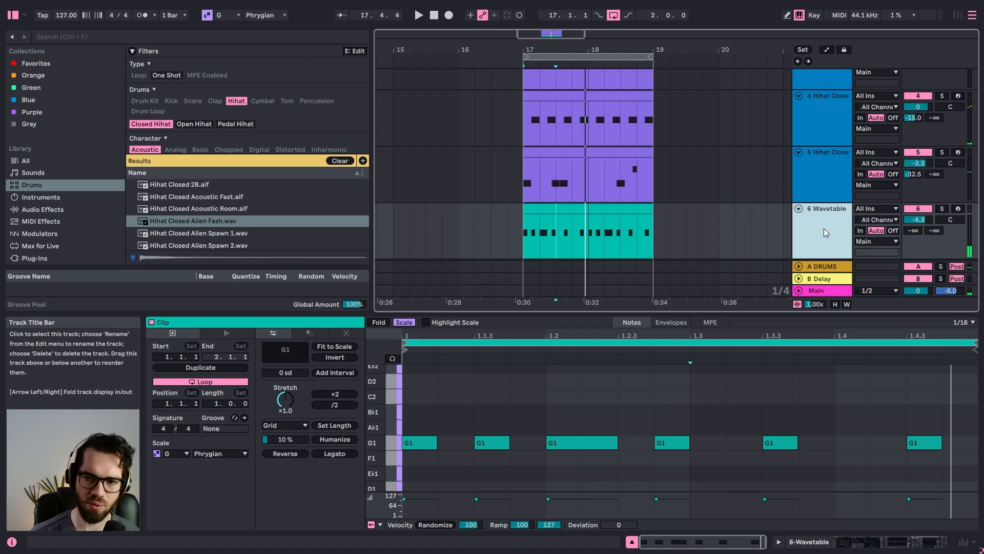
type("Sub")
key("Return")
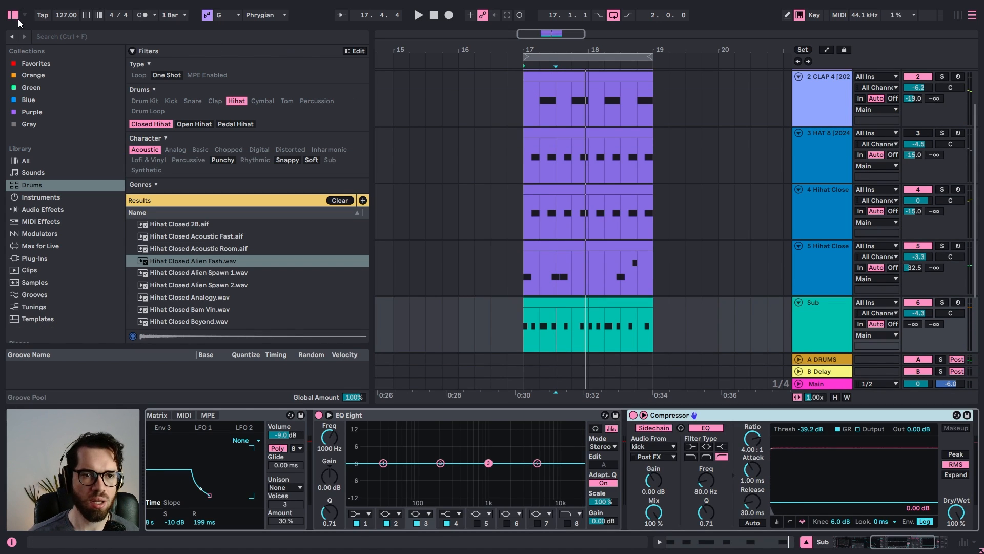
Filter the audio effects by Distortion and insert the Overdrive preset Enhance between EQ Eight and the Compressor on the Sub track
left_click(55, 34)
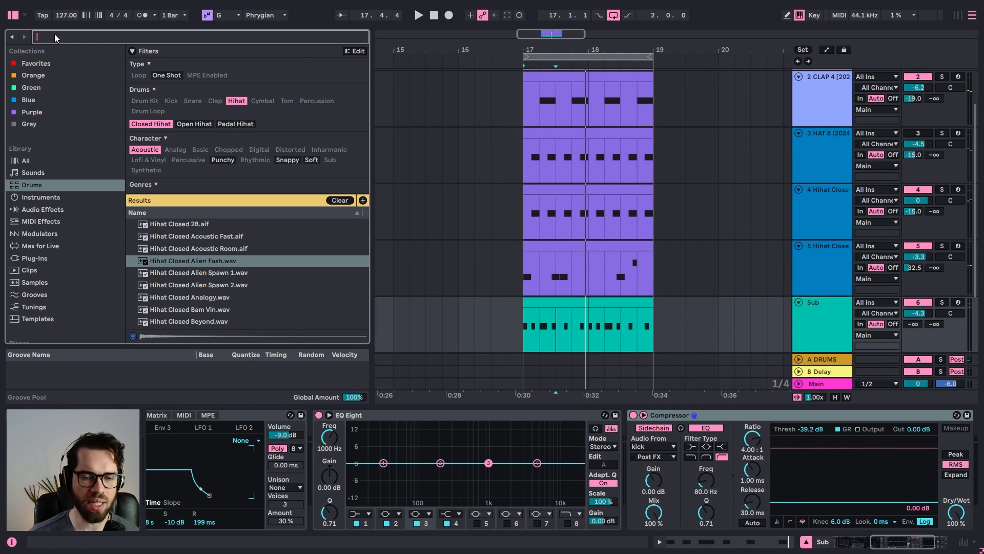
type("over")
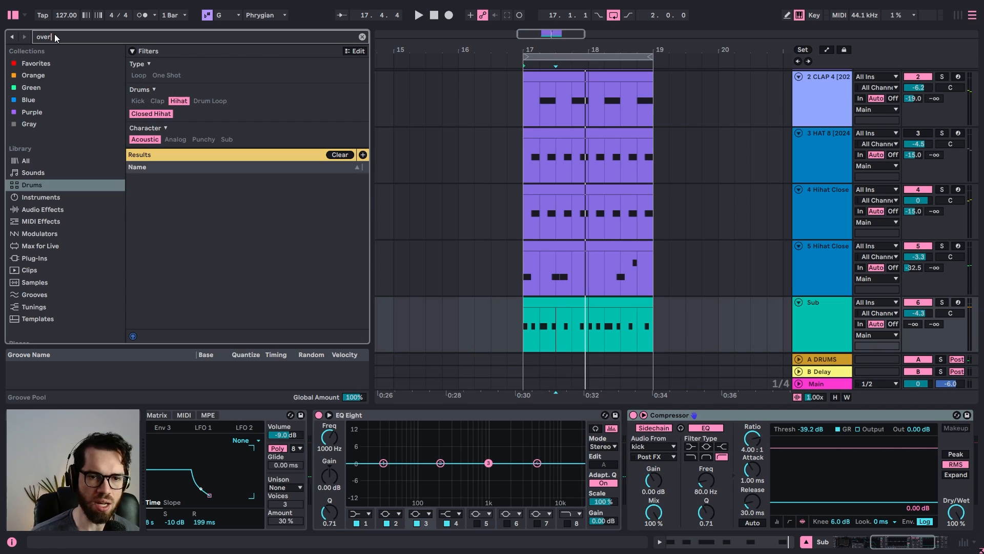
left_click(61, 212)
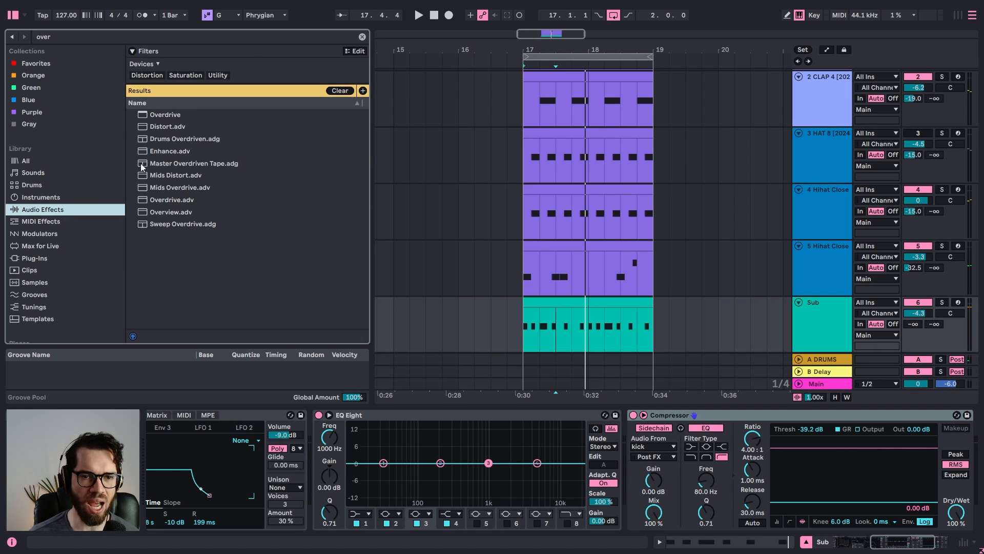
left_click(361, 36)
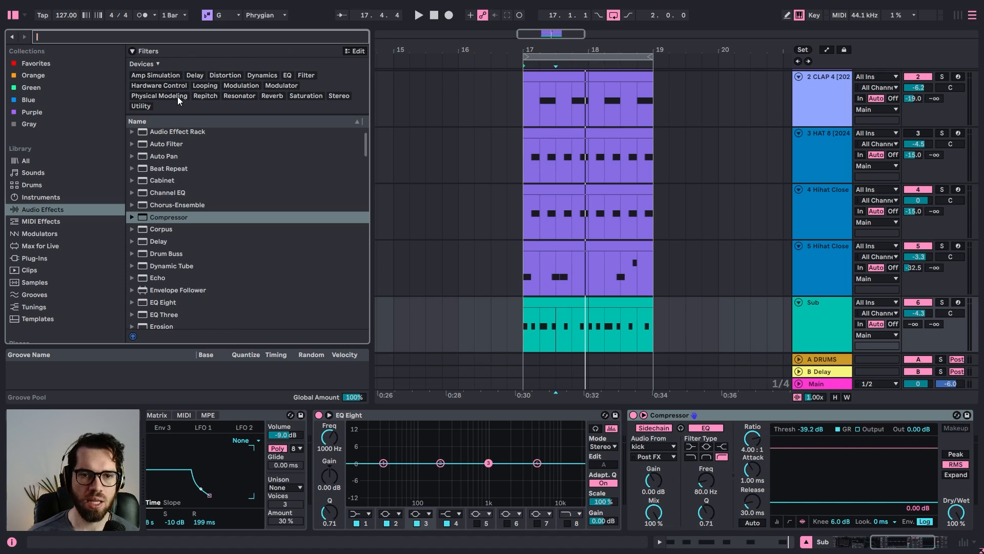
left_click(226, 77)
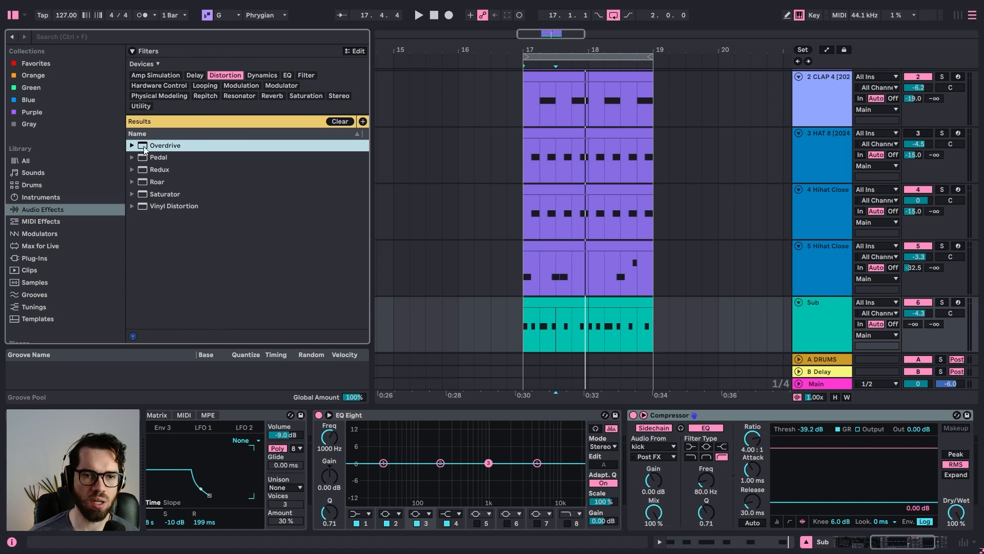
left_click(133, 145)
left_click_drag(177, 167, 641, 480)
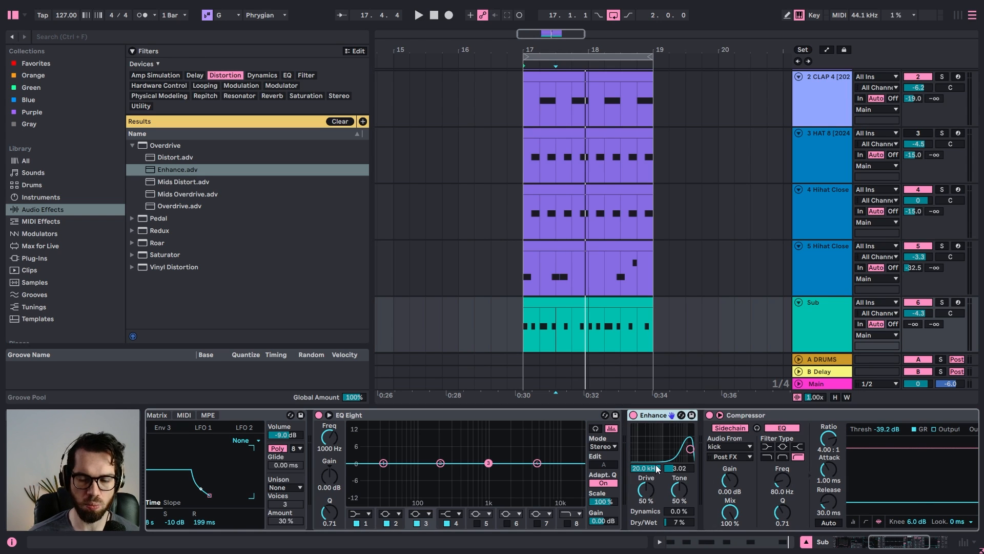
Play the loop with the Sub track soloed and compare its sound with the Enhance device bypassed and active
key("space")
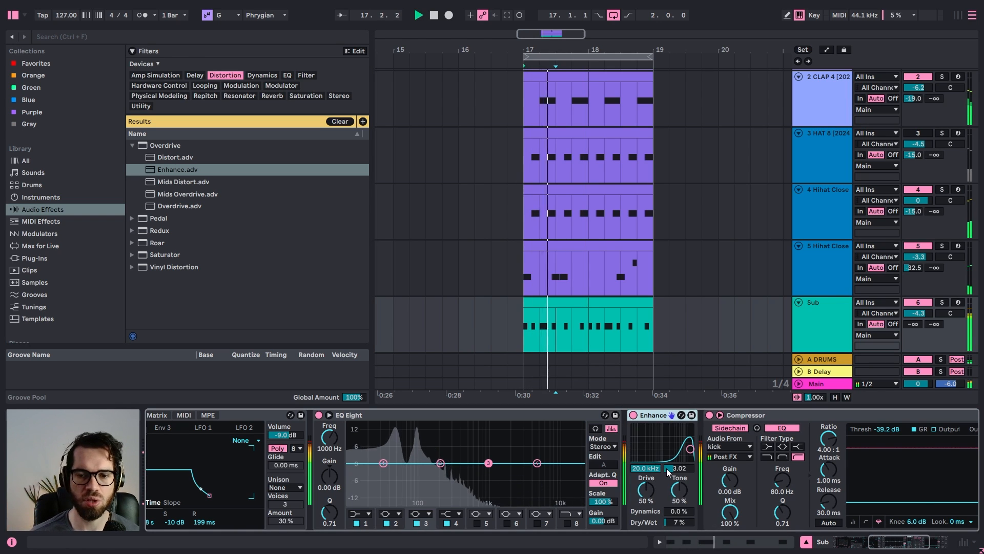
scroll(880, 277, "down", 2)
left_click(942, 251)
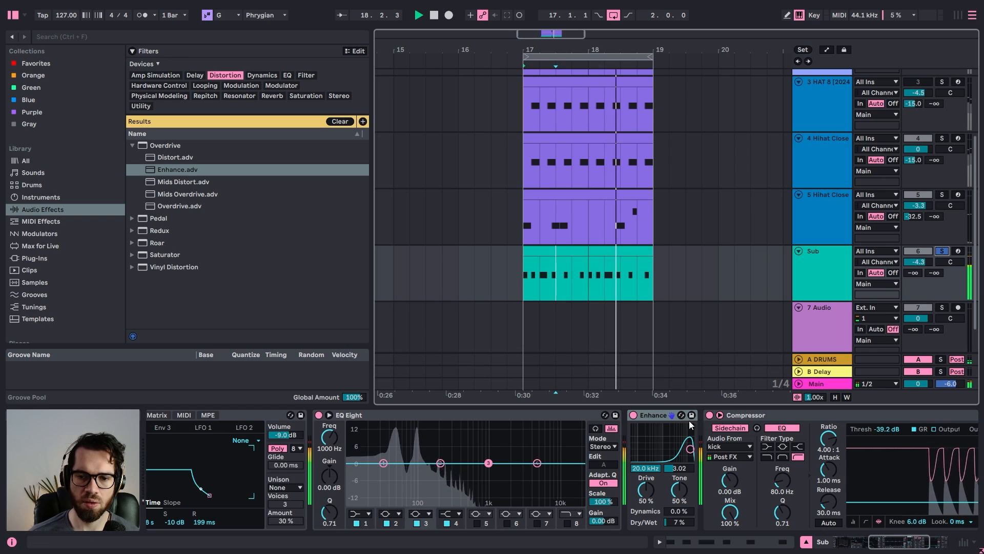
left_click(634, 415)
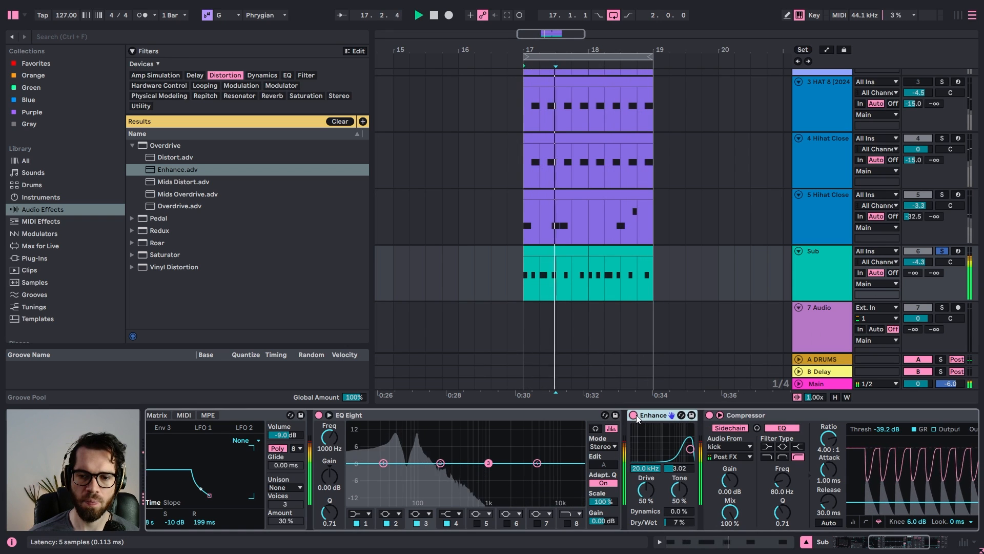
left_click(634, 415)
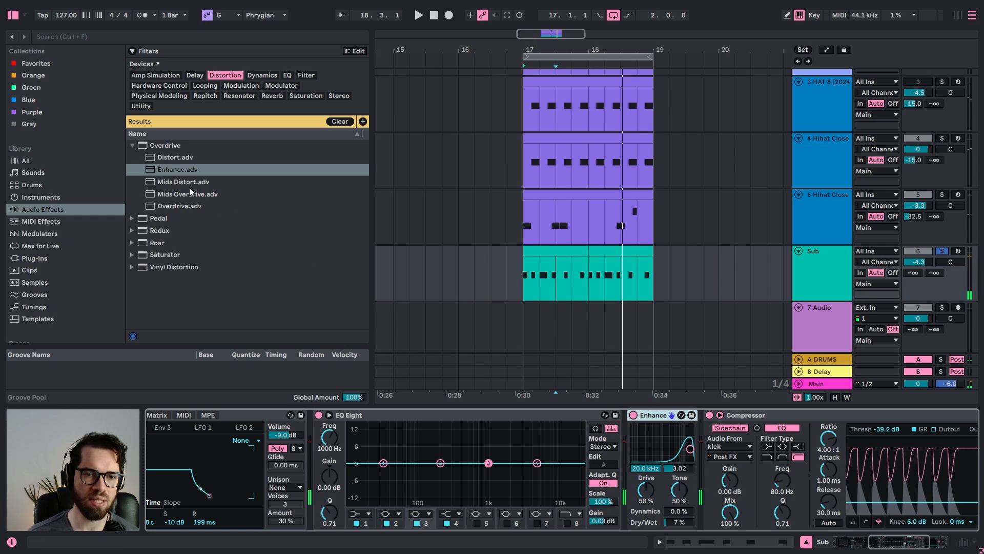
Replace the Enhance preset with Mids Distort, audition it, and swap that for Mids Overdrive
left_click_drag(190, 188, 370, 283)
left_click_drag(658, 420, 657, 420)
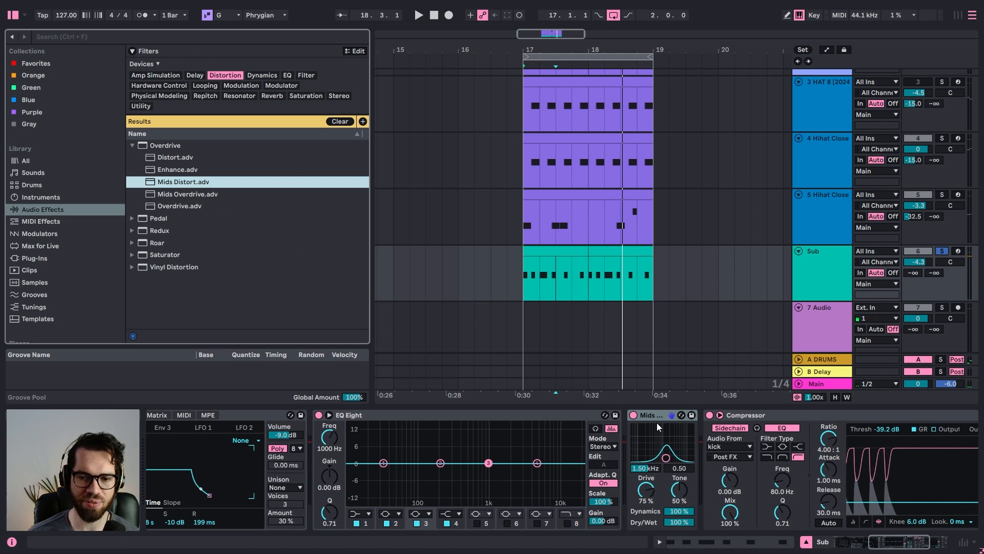
key("space")
left_click_drag(187, 194, 645, 438)
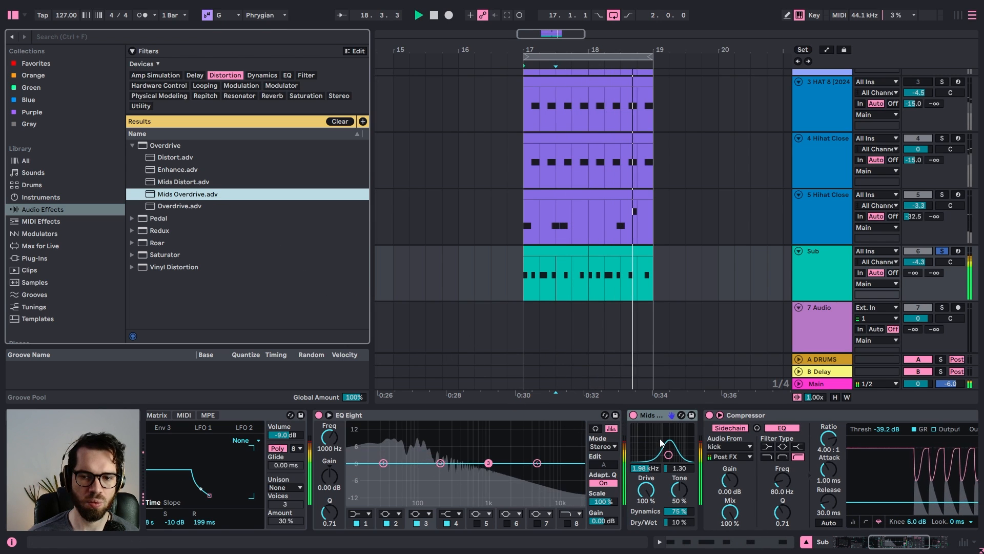
Compare Mids Overdrive bypassed and active, first on the soloed Sub and, after unsoloing it, in the full mix
left_click(634, 416)
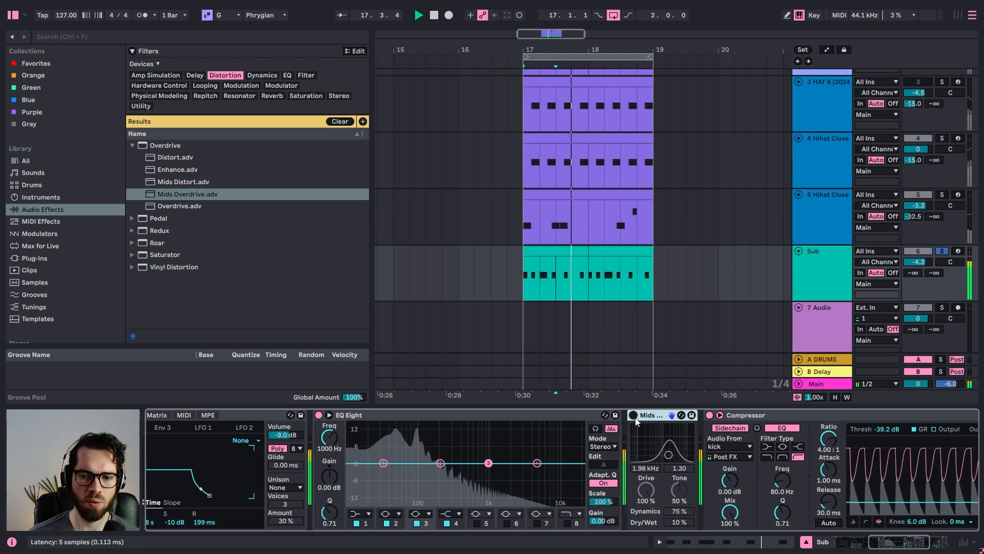
left_click(634, 416)
left_click(941, 251)
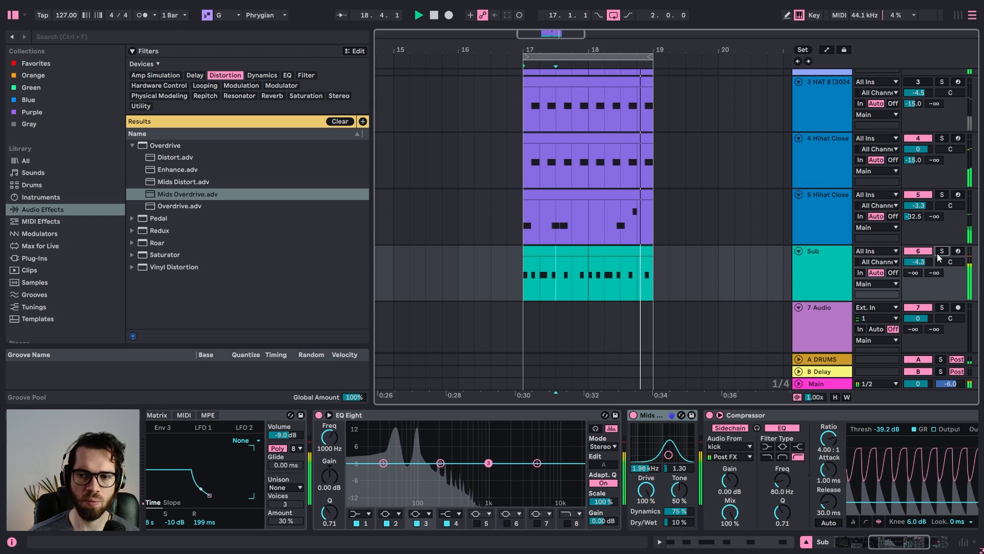
left_click(634, 415)
left_click(634, 415)
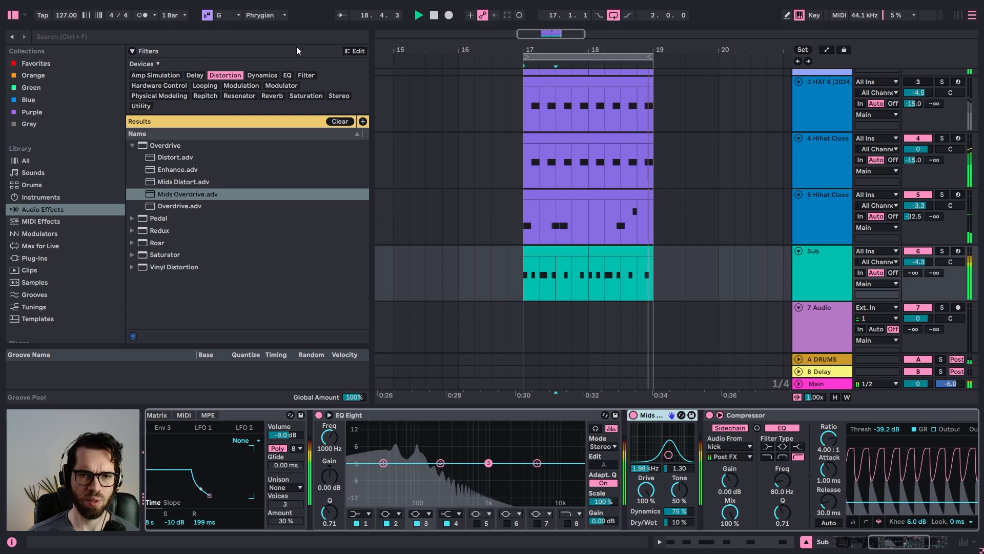
Browse the Saturator presets and insert a default Saturator before Mids Overdrive on the Sub track
left_click(130, 147)
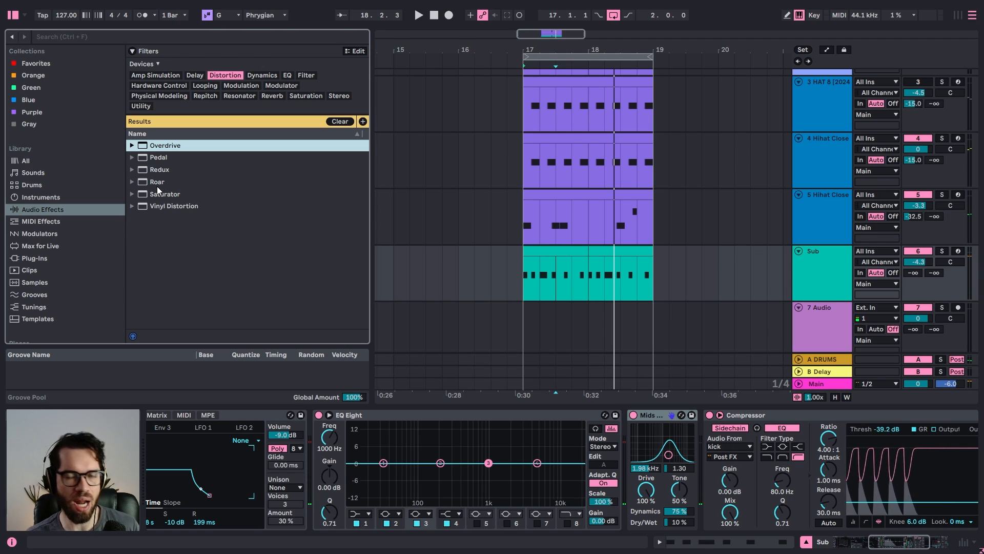
left_click(134, 195)
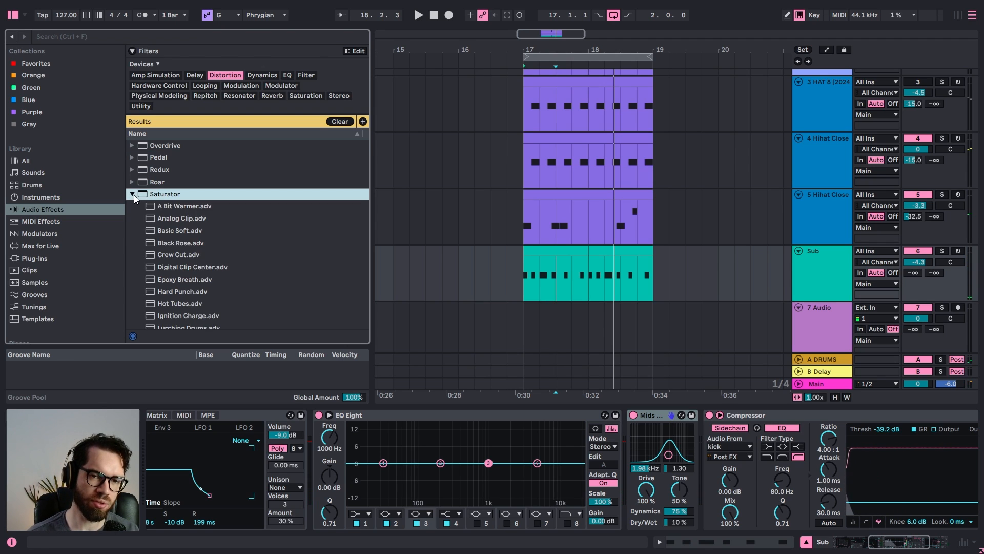
scroll(202, 205, "down", 3)
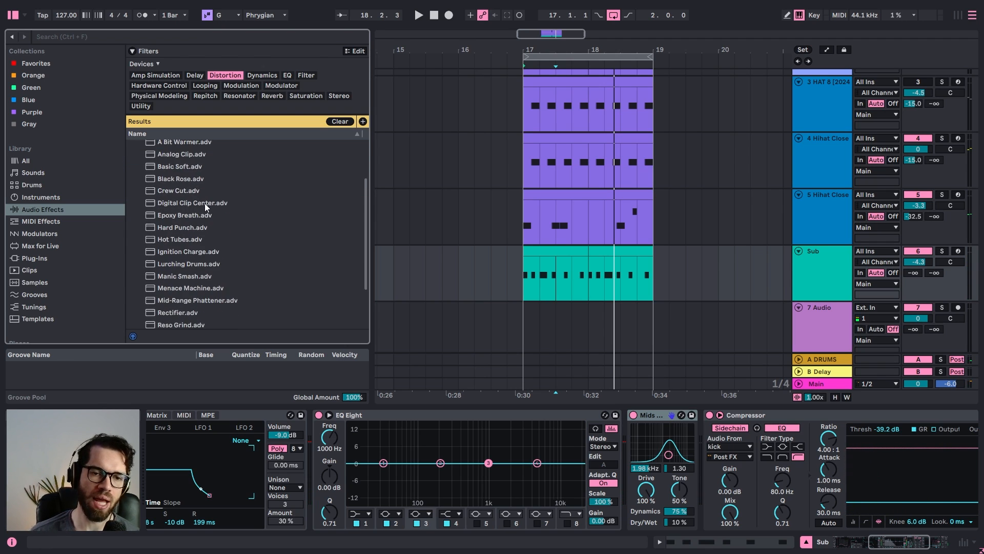
scroll(210, 226, "up", 4)
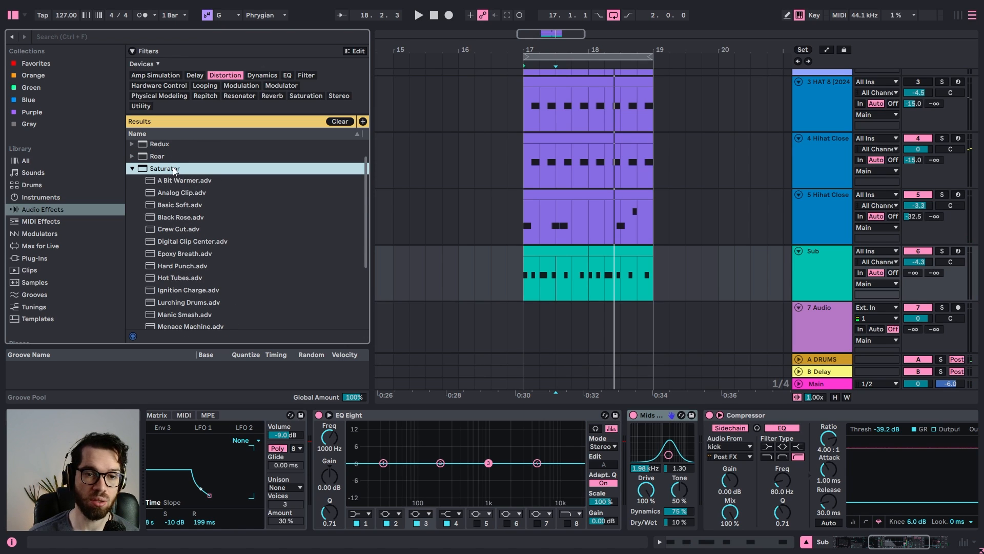
left_click_drag(164, 168, 644, 439)
Set the Saturator to Medium Curve with -6.29 dB output and Soft Clip on, and place it after Mids Overdrive
key("space")
left_click(698, 481)
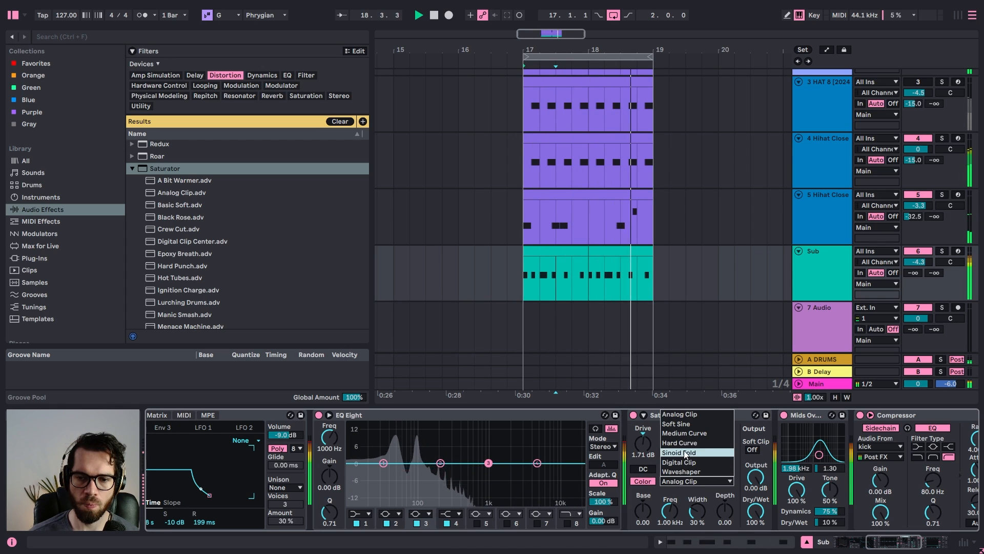
left_click(681, 432)
left_click_drag(756, 476, 756, 465)
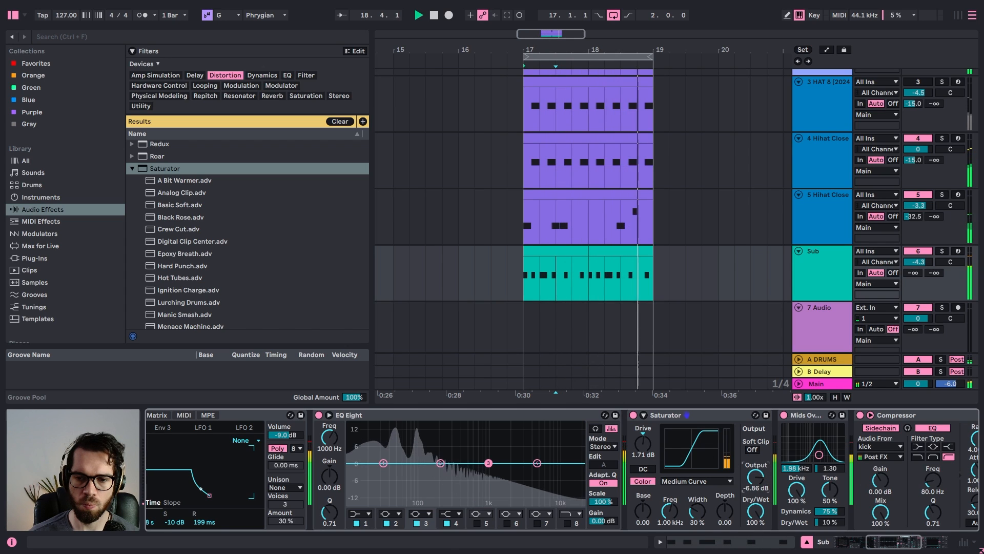
left_click(754, 450)
left_click_drag(749, 417, 861, 418)
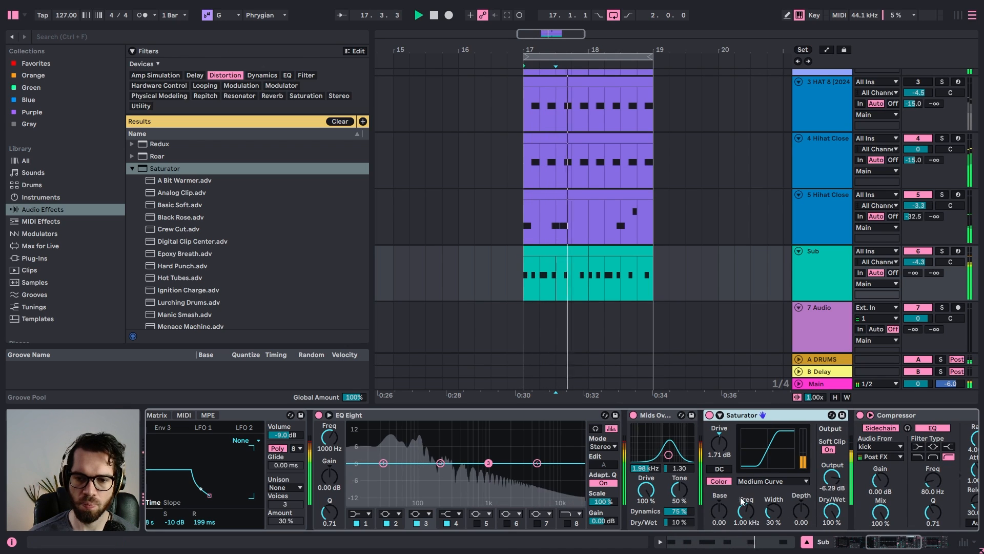
Try the Saturator with the Analog Clip curve and 2.29 dB drive, and delete it from the Sub track
double_click(716, 449)
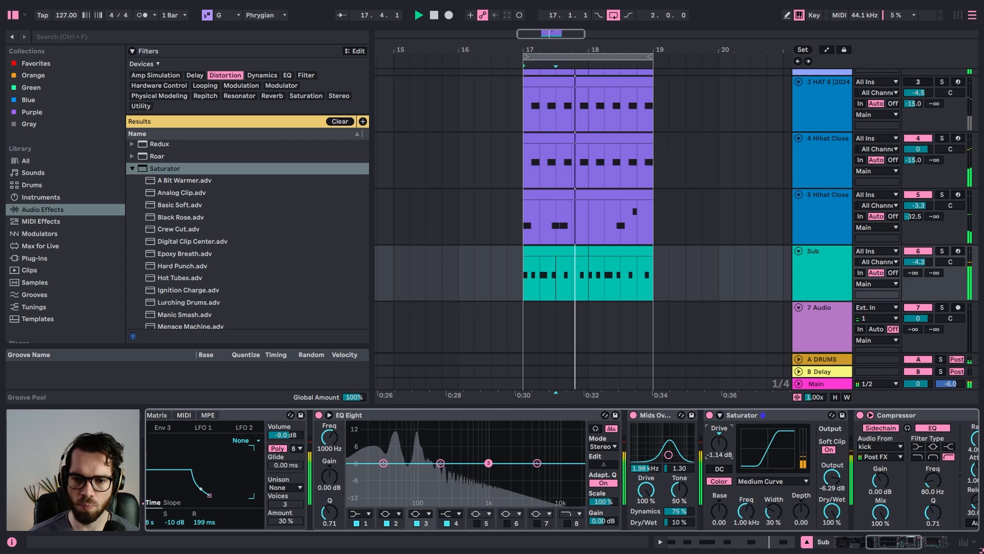
left_click(746, 479)
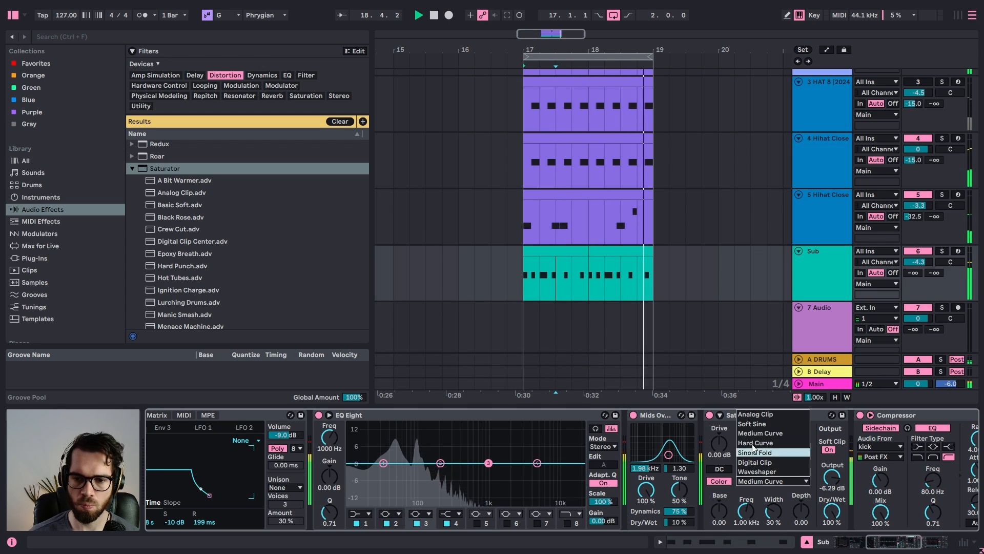
left_click(753, 415)
left_click_drag(727, 443, 725, 430)
key("space")
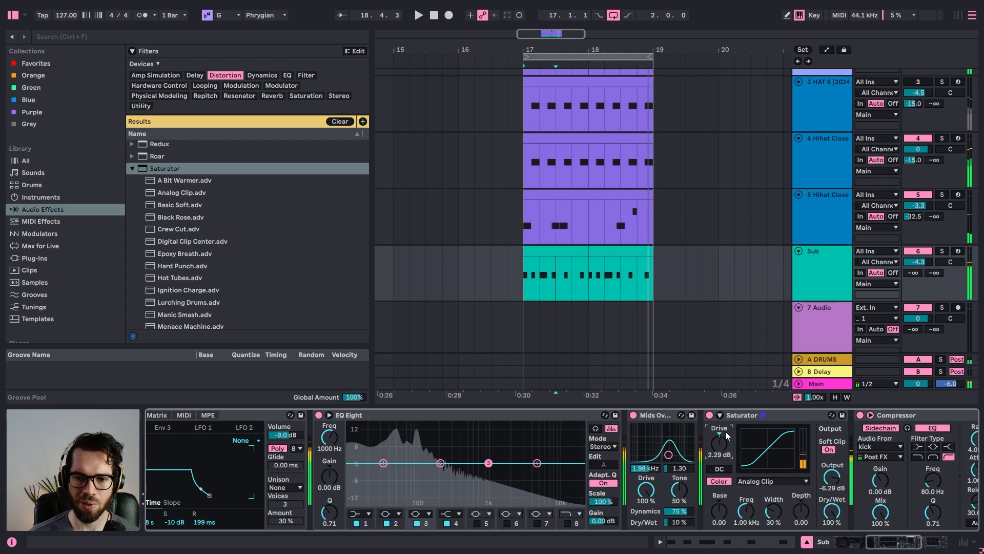
left_click(745, 415)
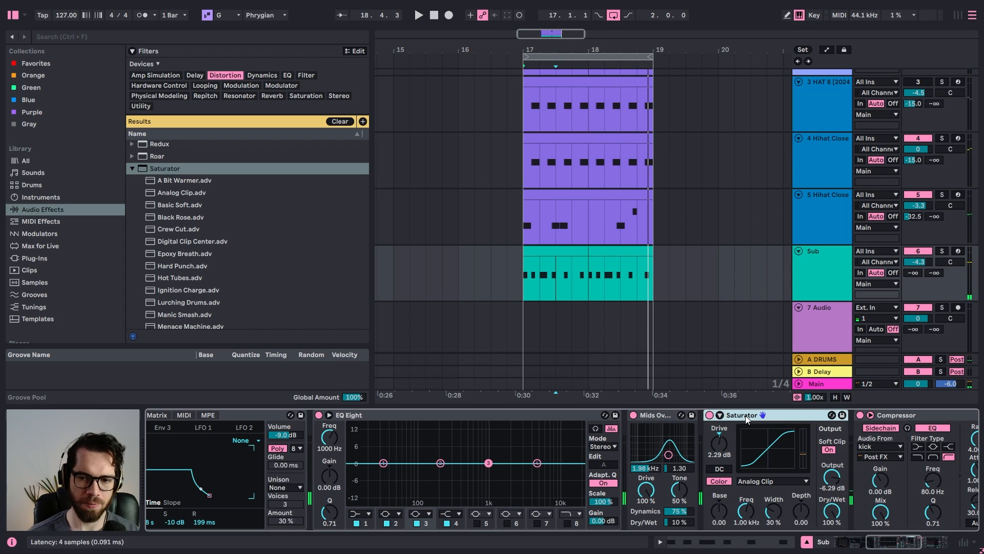
key("Delete")
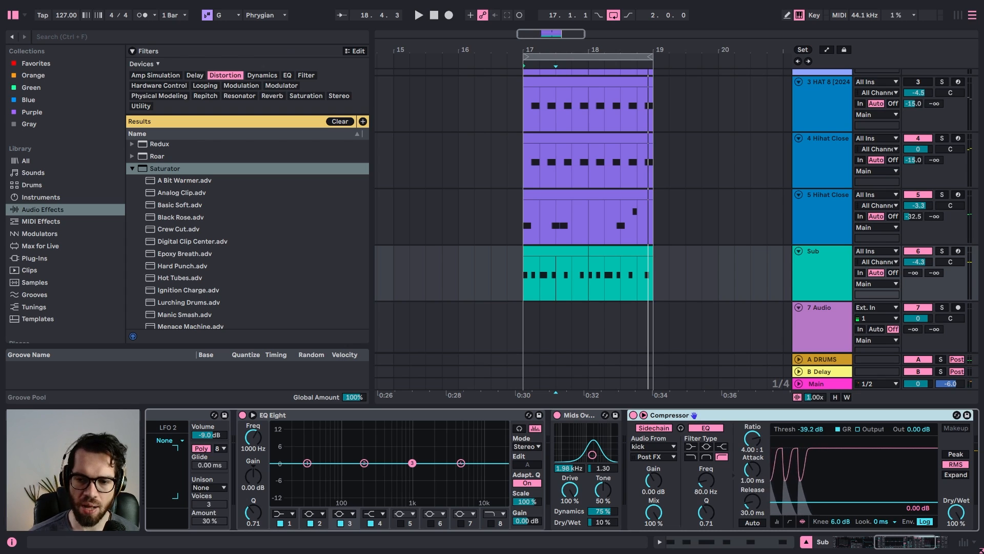
Switch the Sub track's Wavetable from Poly to Mono and play the loop
left_click_drag(928, 543, 884, 545)
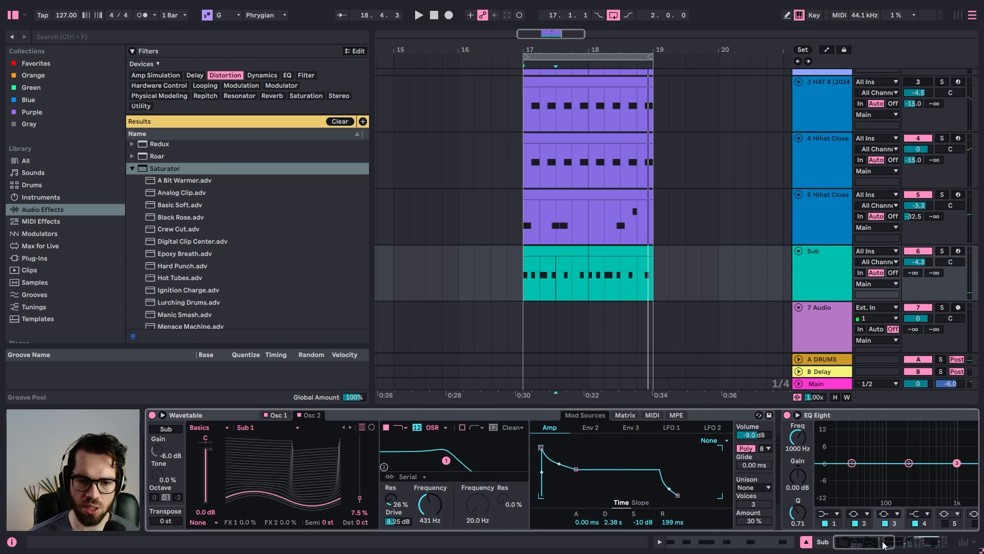
left_click(755, 485)
left_click(752, 492)
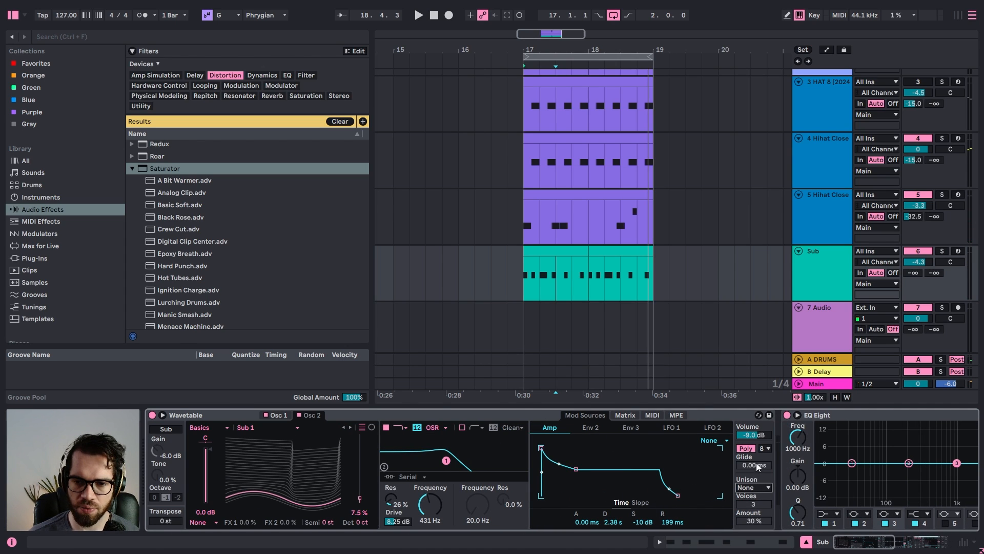
key("space")
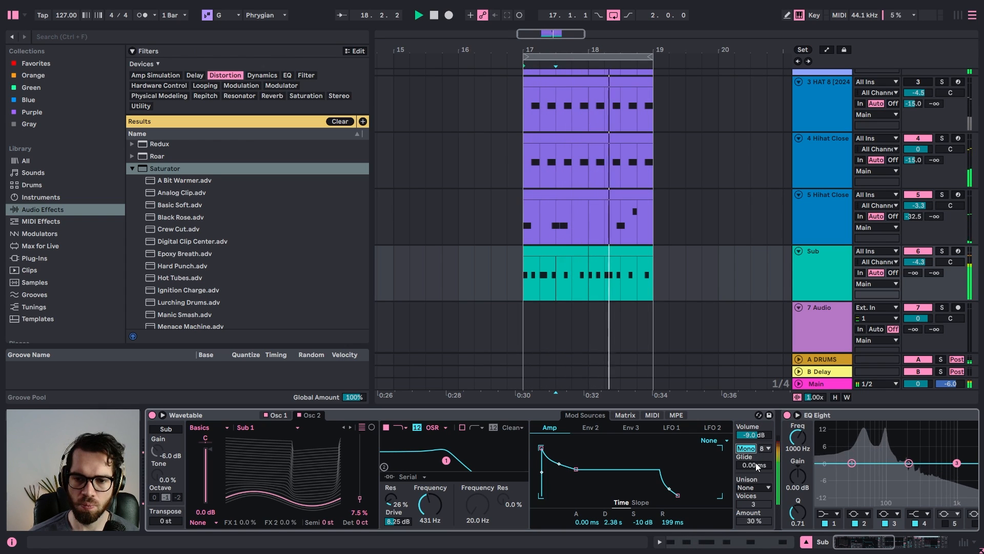
Set Wavetable's amp envelope attack to 0.18 ms and audition the loop
left_click(560, 248)
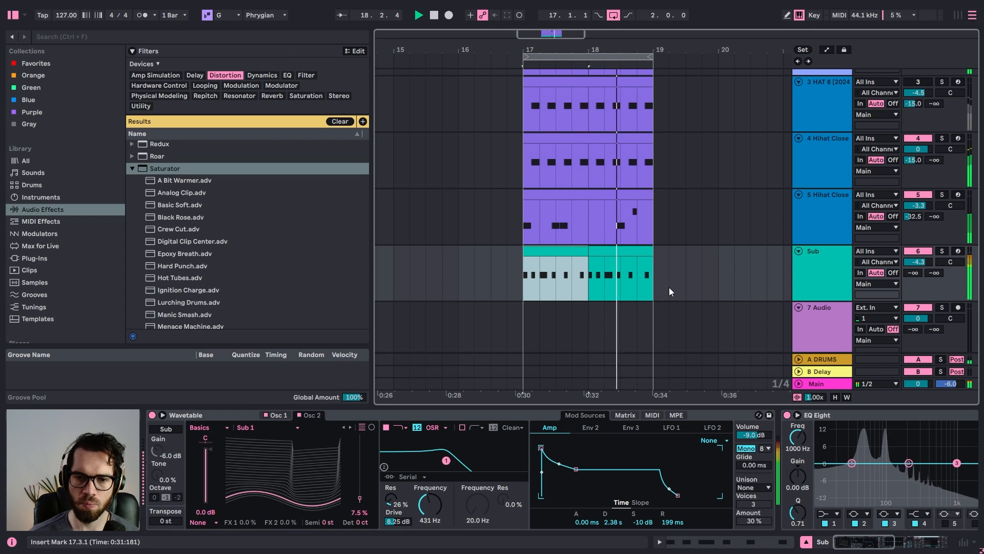
left_click_drag(586, 522, 587, 511)
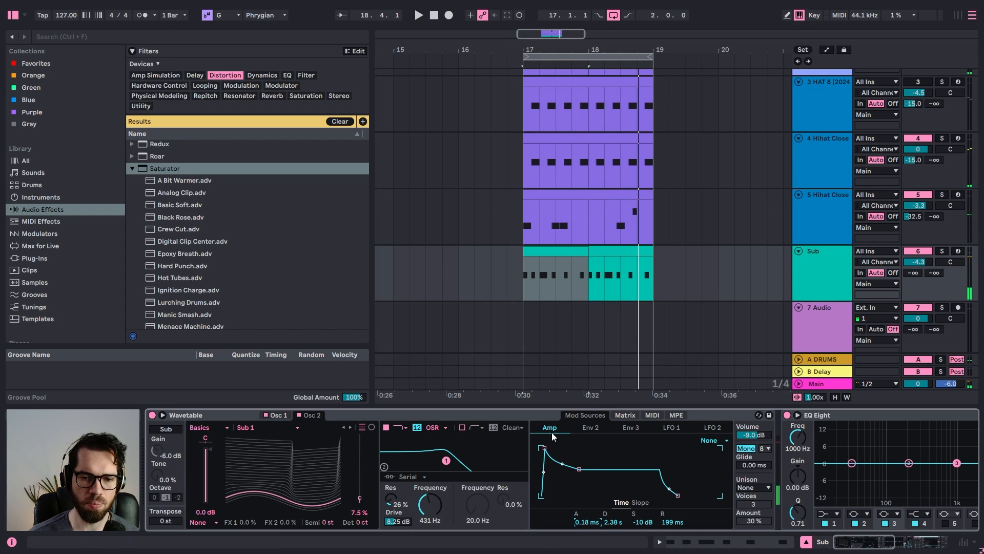
key("space")
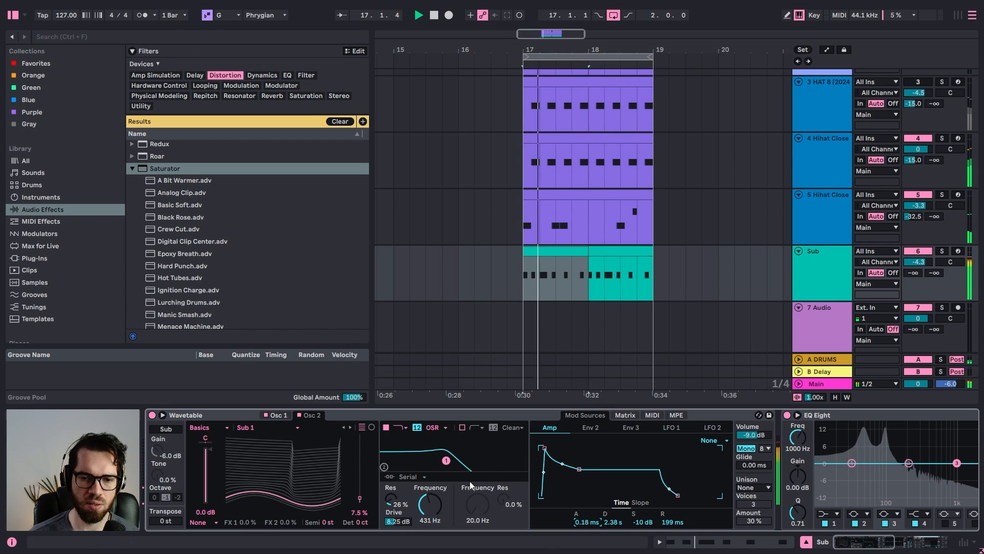
key("space")
Set Wavetable's Env 2 to 1.15 s decay and 0% sustain
left_click(624, 413)
left_click(598, 416)
left_click(590, 427)
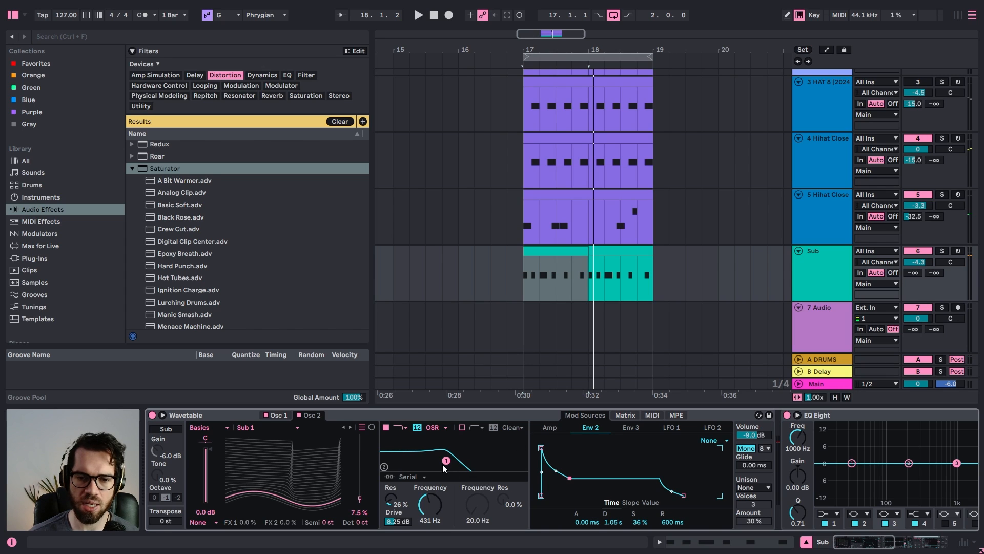
left_click_drag(570, 478, 570, 495)
Modulate Wavetable's Filter 1 frequency with Env 2 by an amount of 6.2 and play the loop
left_click(621, 416)
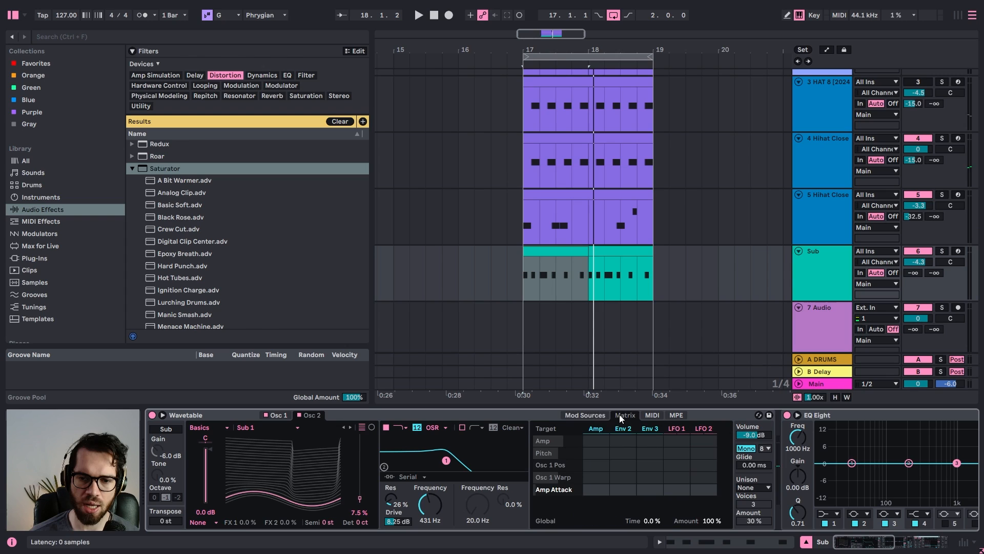
left_click(425, 503)
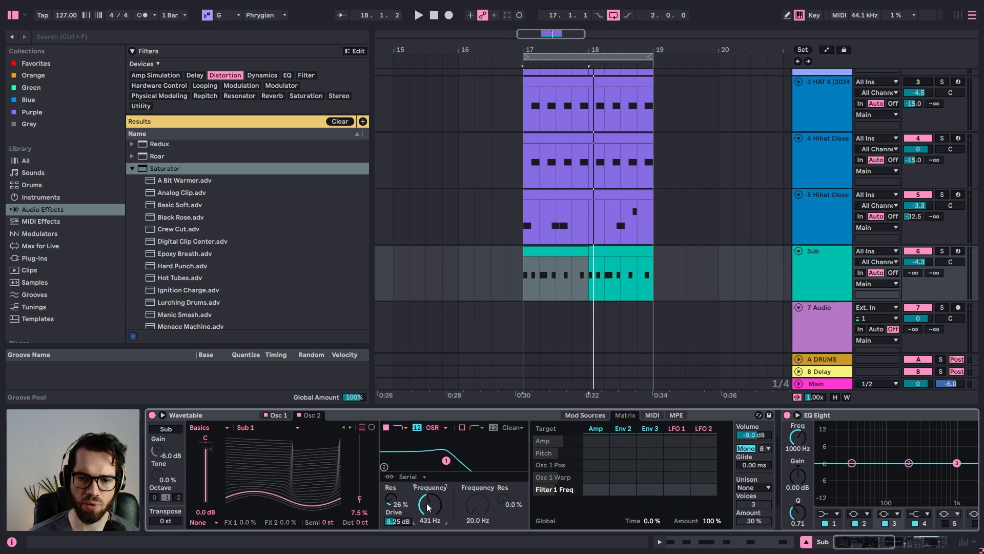
mouse_move(622, 491)
left_mouse_down()
mouse_move(622, 472)
mouse_move(621, 481)
left_mouse_up()
key("space")
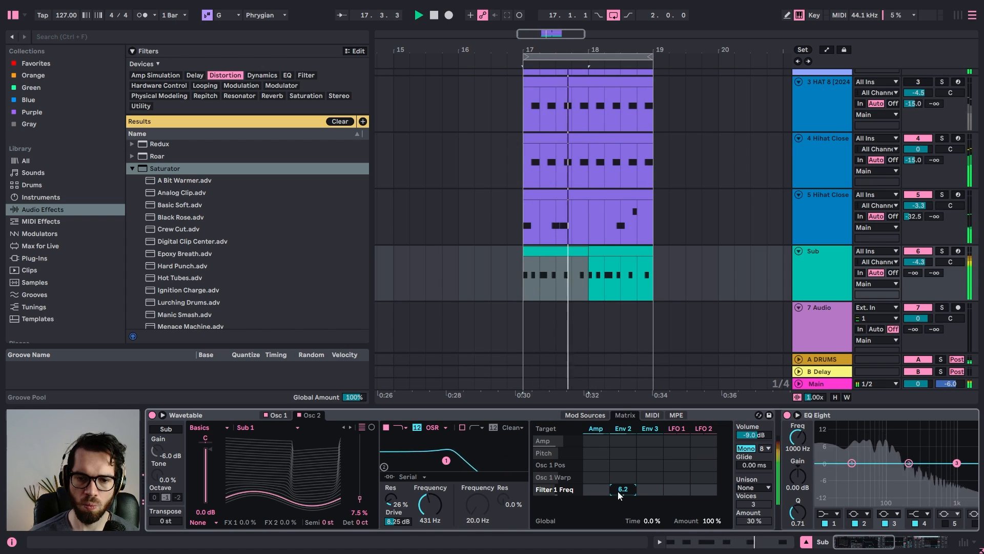
Set Filter 1 to 191 Hz with 29% resonance and its Env 2 frequency modulation to 12 while auditioning the loop
left_click_drag(401, 500, 417, 513)
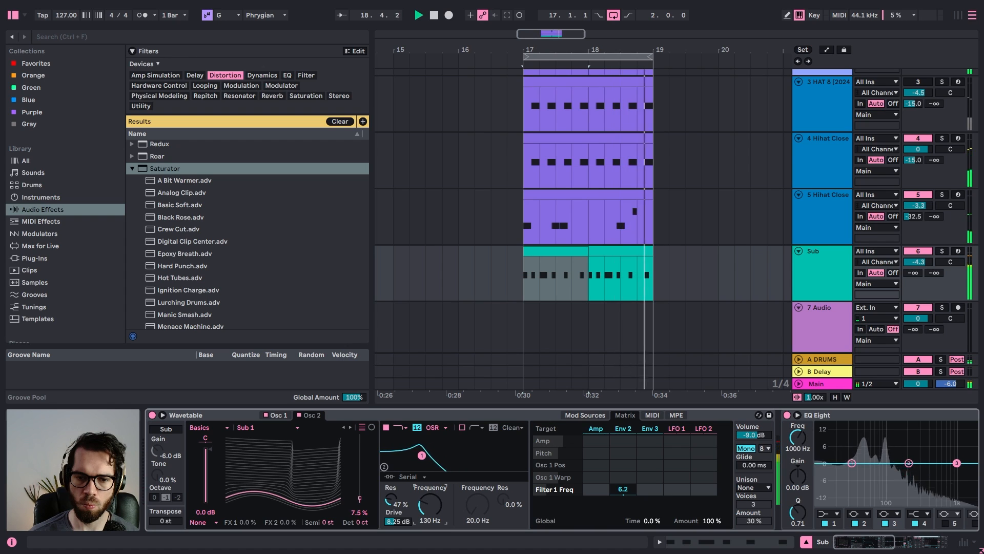
left_click_drag(422, 455, 430, 460)
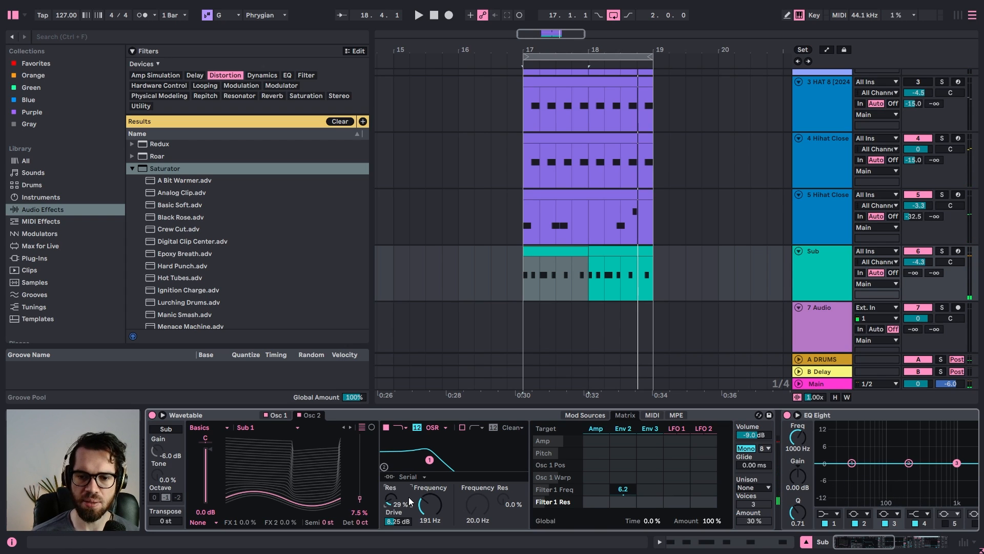
key("space")
left_click_drag(629, 493, 629, 485)
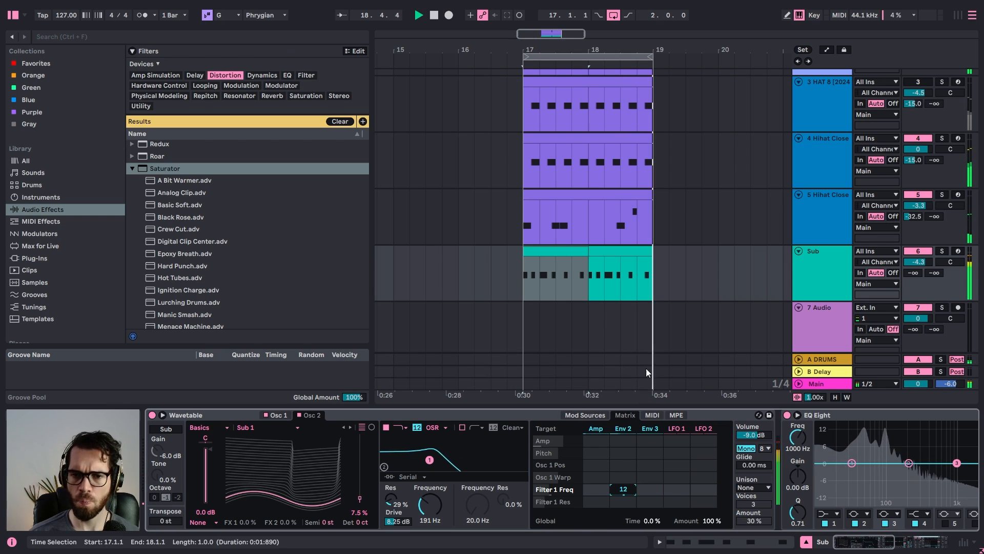
Set the DRUMS send of the 4 Hihat Close track to -14.7 dB
scroll(574, 223, "up", 3)
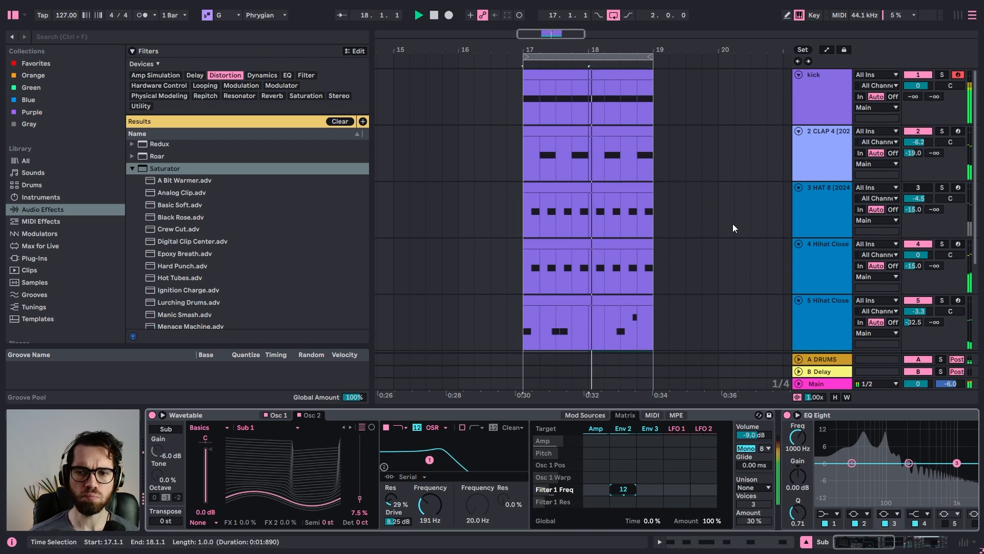
mouse_move(917, 266)
left_mouse_down()
mouse_move(917, 277)
mouse_move(916, 256)
mouse_move(916, 265)
left_mouse_up()
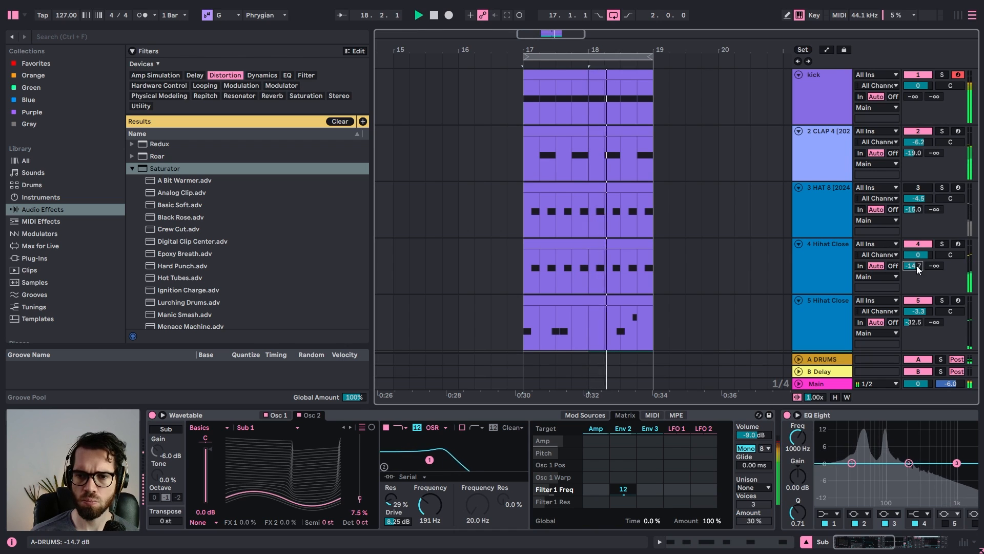
scroll(707, 285, "down", 1)
scroll(706, 288, "down", 2)
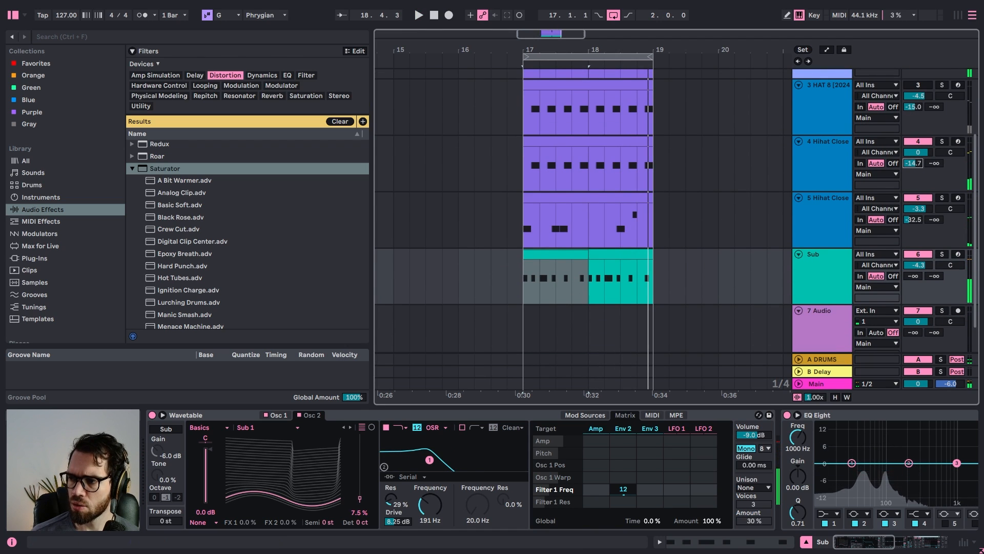
Switch to the browser and play the Beltran - Smack Yo' reference track on YouTube
key("alt+Tab")
left_click(304, 40)
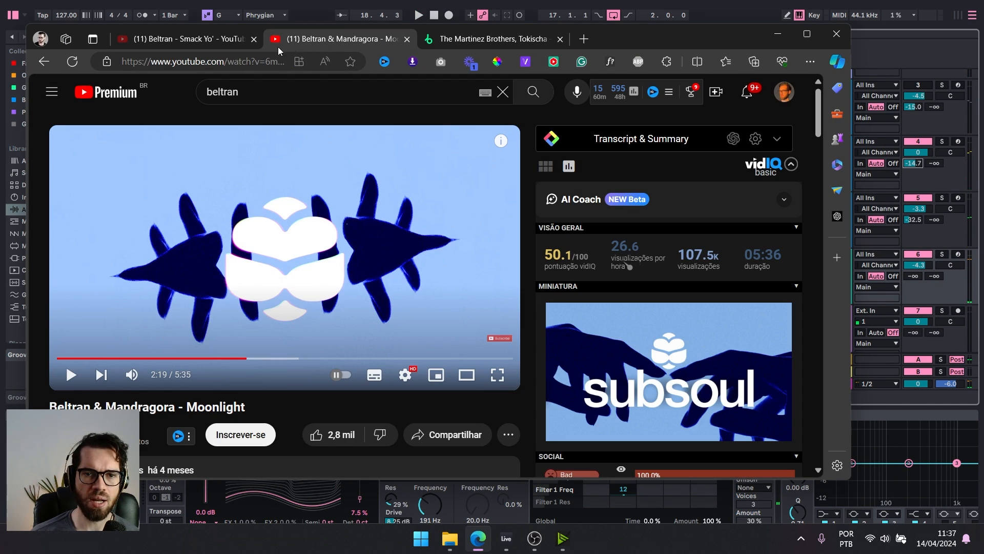
left_click(200, 41)
left_click(276, 280)
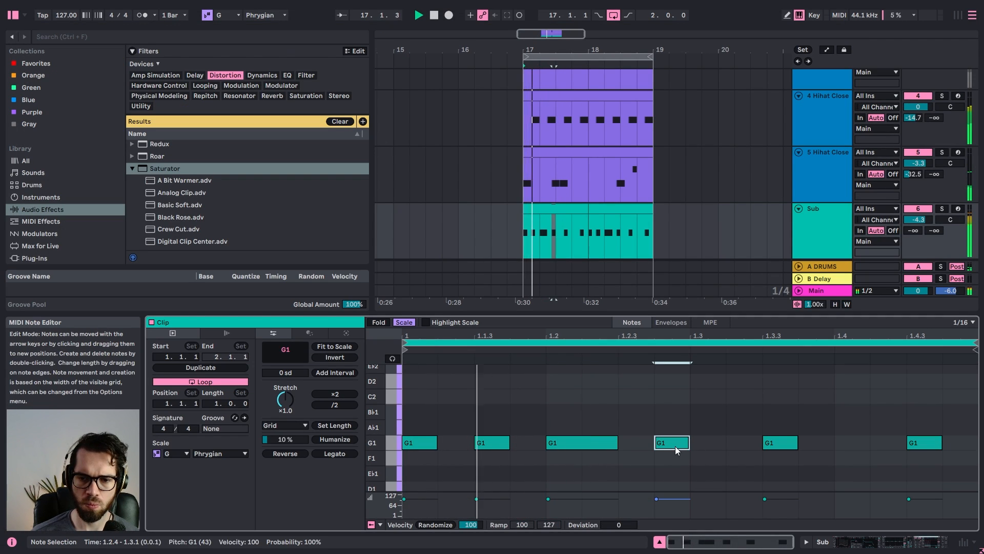
In the first Sub clip, delete the G1 note at 1.2.4 and extend the G1 note at 1.2 up to 1.3
double_click(675, 446)
left_click(613, 445)
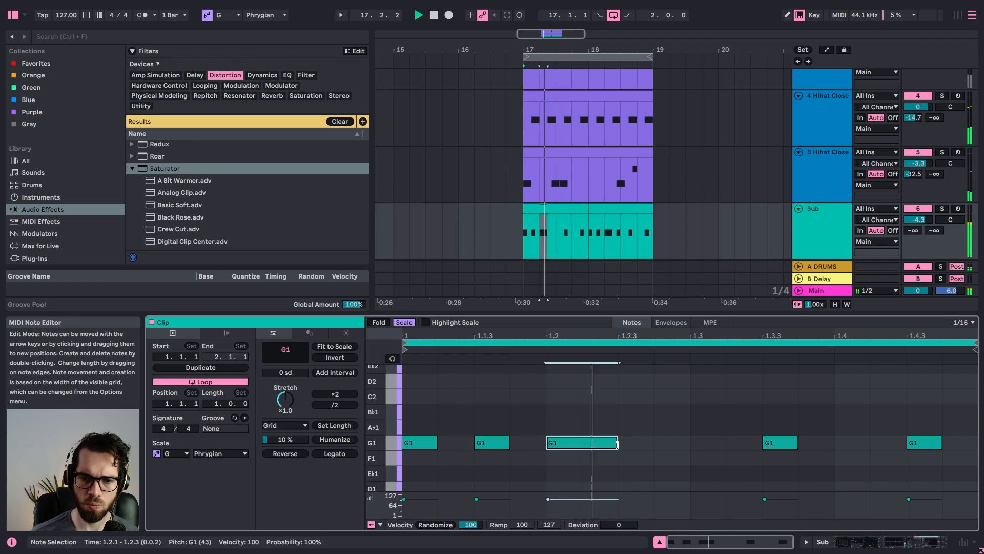
left_click_drag(616, 445, 689, 444)
Add an eighth-note G1 at 1.3, move the G1 at 1.3.3 to 1.3.4, and return to the Sub track's devices
double_click(706, 442)
left_click_drag(724, 445, 838, 445)
left_click(787, 424)
left_click(840, 400)
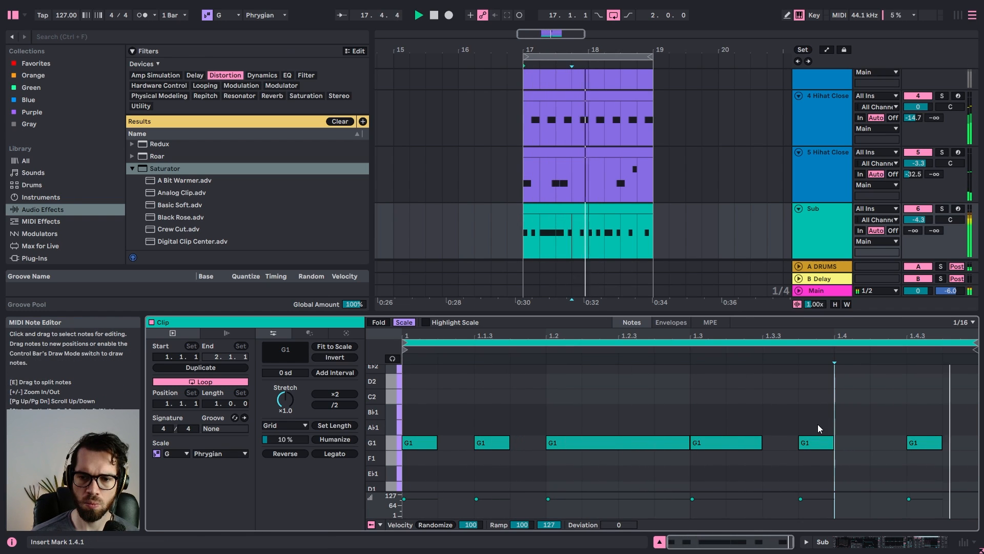
left_click(581, 209)
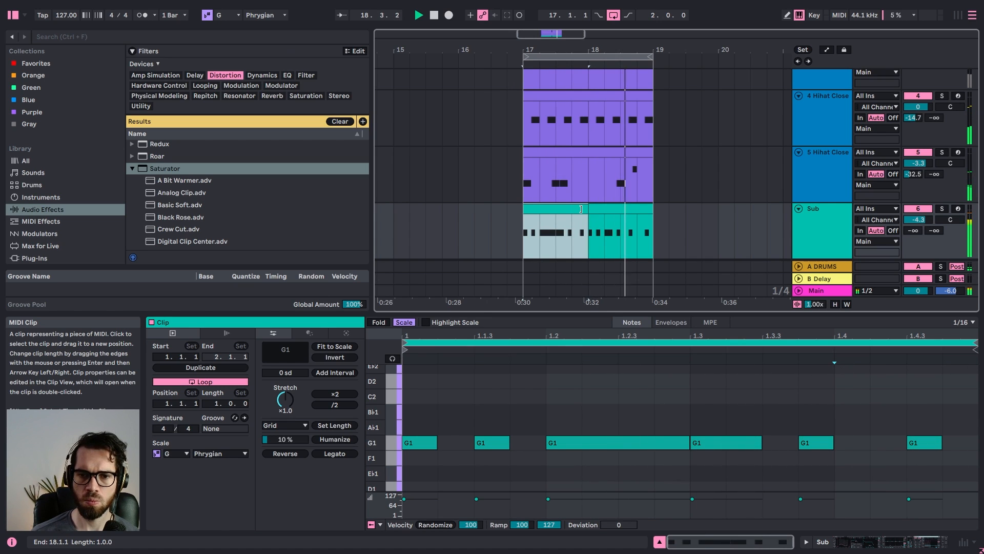
left_click(829, 233)
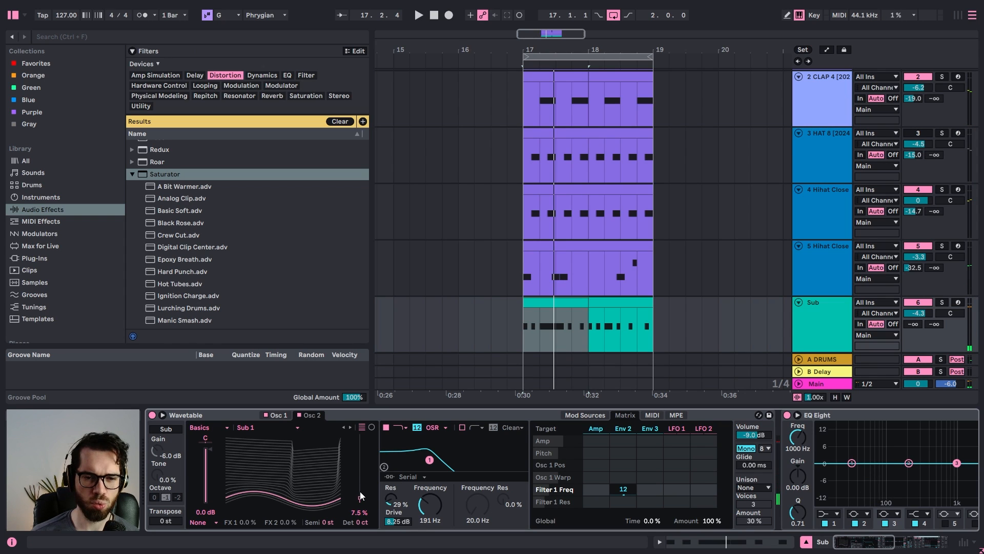
Toggle Wavetable's Osc 2 off and on during playback, and try it with a 93% wavetable position and -12 st pitch
key("space")
mouse_move(361, 492)
left_mouse_down()
mouse_move(361, 475)
mouse_move(361, 492)
left_mouse_up()
left_click(304, 418)
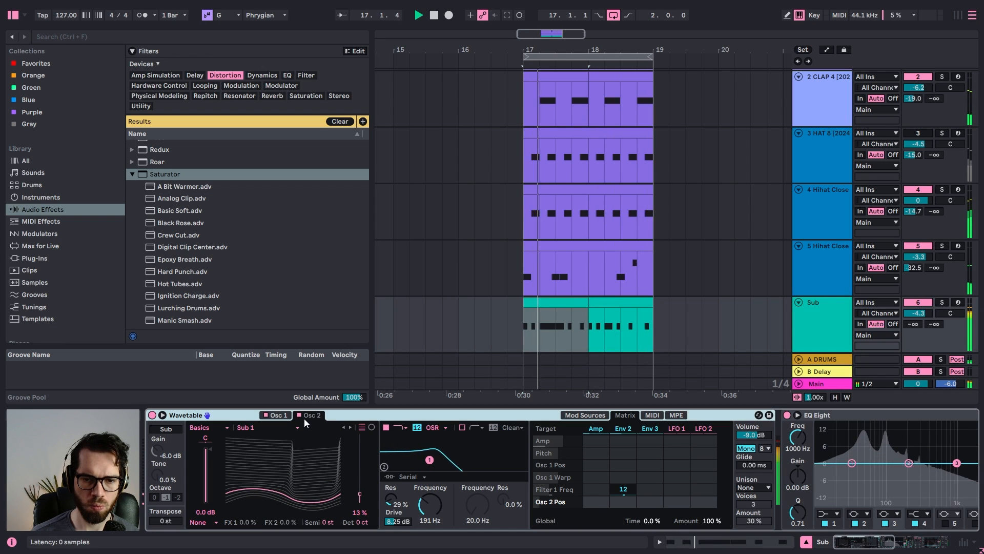
left_click(300, 415)
left_click(300, 415)
left_click_drag(364, 493, 360, 449)
left_click_drag(359, 435, 366, 444)
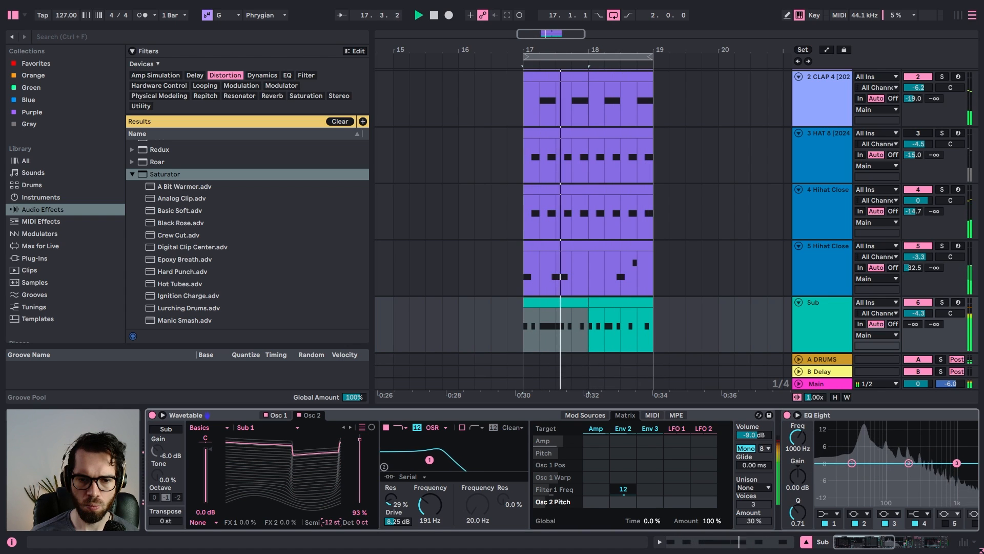
Switch Osc 1 off to hear Osc 2 alone, and lower Osc 2's wavetable position to 0%
left_click(267, 416)
left_click_drag(360, 440, 360, 484)
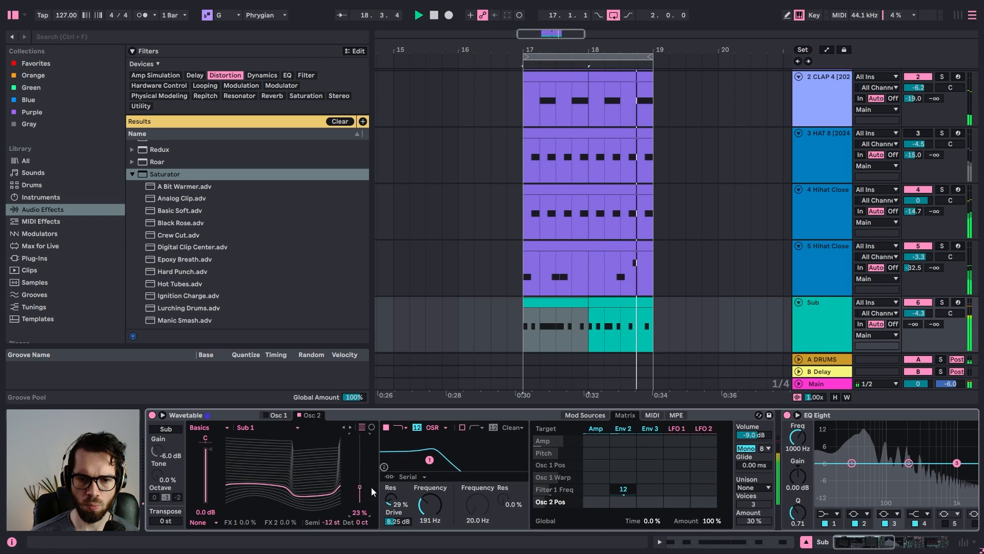
left_click_drag(360, 487, 360, 489)
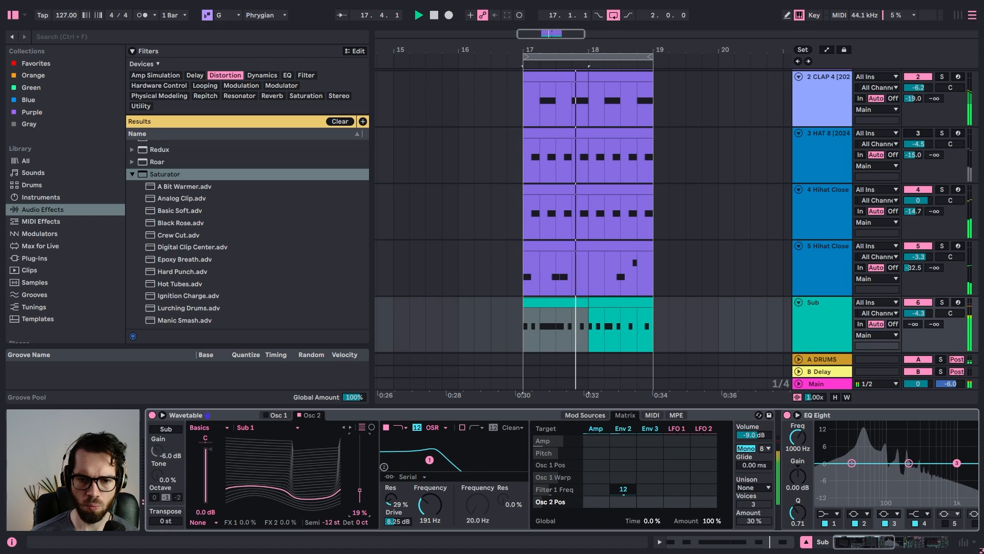
left_click_drag(337, 471, 338, 473)
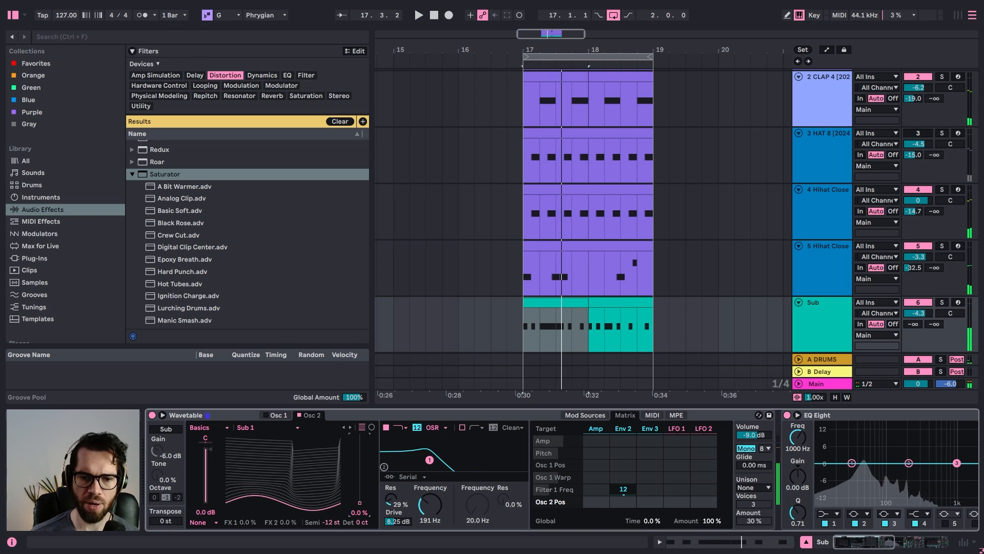
Switch Osc 1 back on and set its wavetable position to 23% while the loop plays
left_click(276, 416)
key("space")
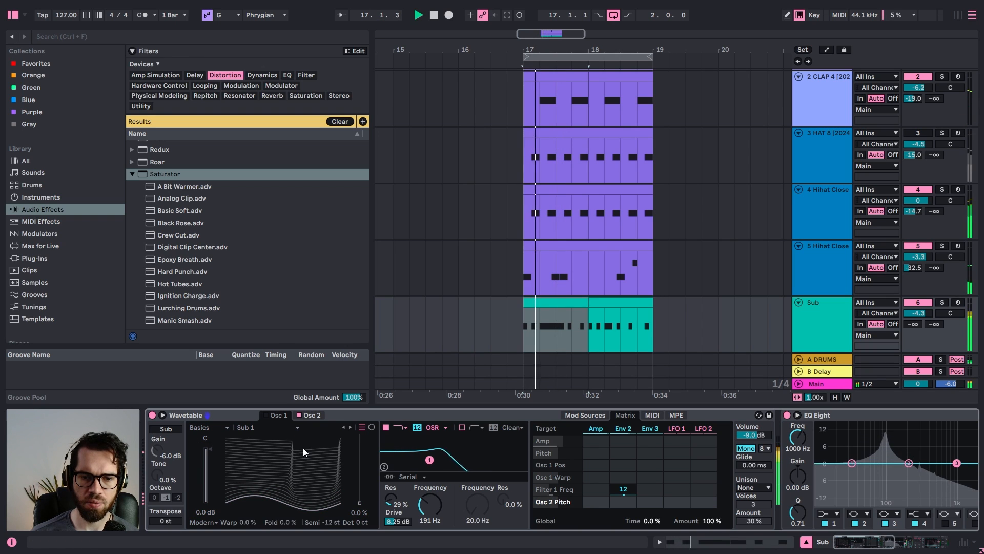
left_click(266, 415)
left_click_drag(359, 501, 359, 477)
Set Osc 2's gain to -6.6 dB and its pitch to 0 st while auditioning the loop
left_click(311, 415)
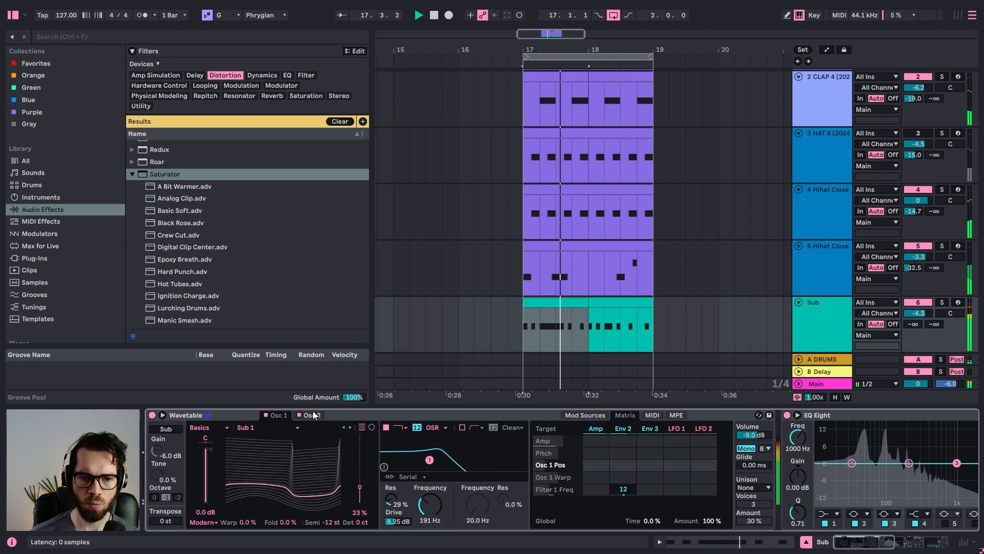
left_click_drag(212, 448, 212, 462)
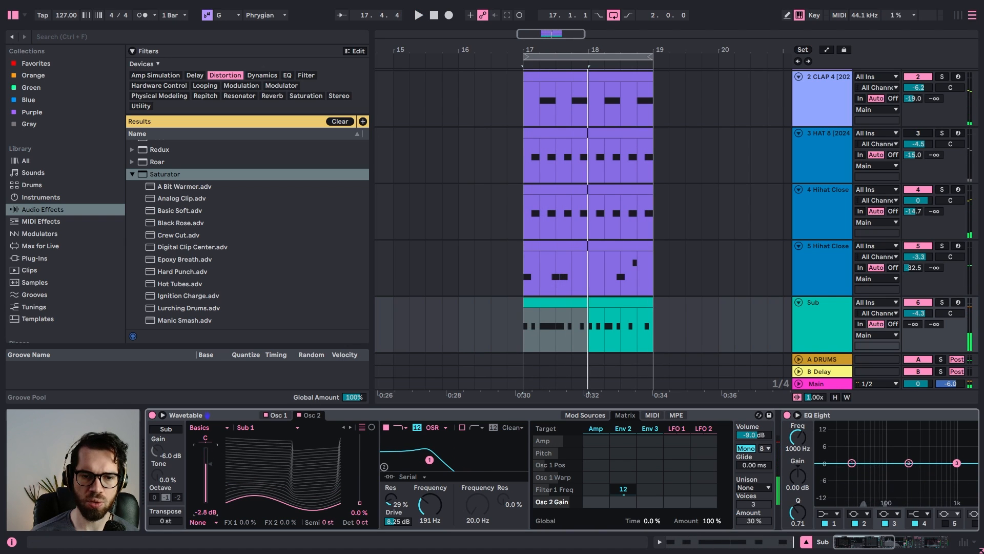
left_click(165, 498)
key("space")
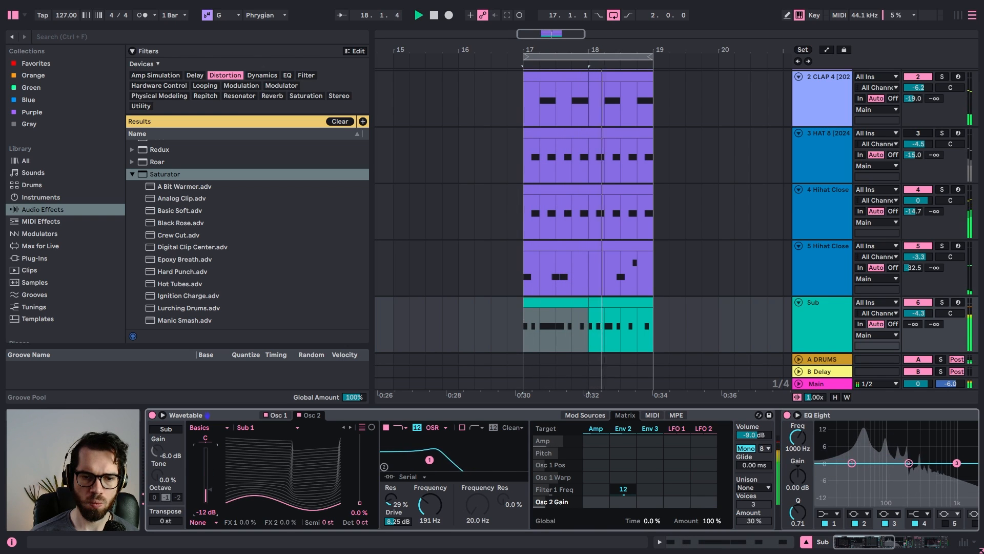
left_click_drag(209, 499, 210, 448)
mouse_move(350, 503)
left_mouse_down()
mouse_move(349, 489)
mouse_move(350, 504)
left_mouse_up()
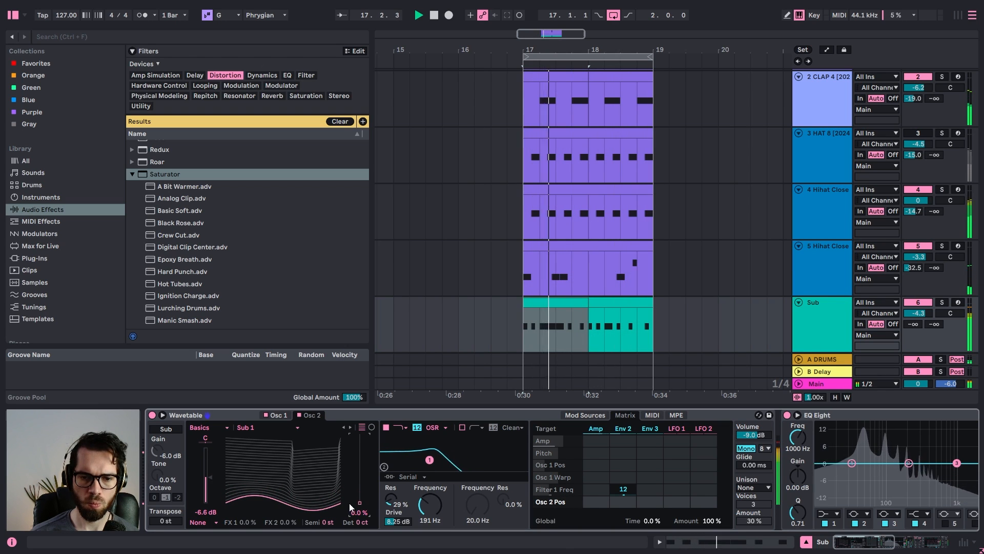
left_click(210, 480)
Set Wavetable's Filter 1 frequency to 110 Hz and its drive to 8.81 dB
left_click(278, 415)
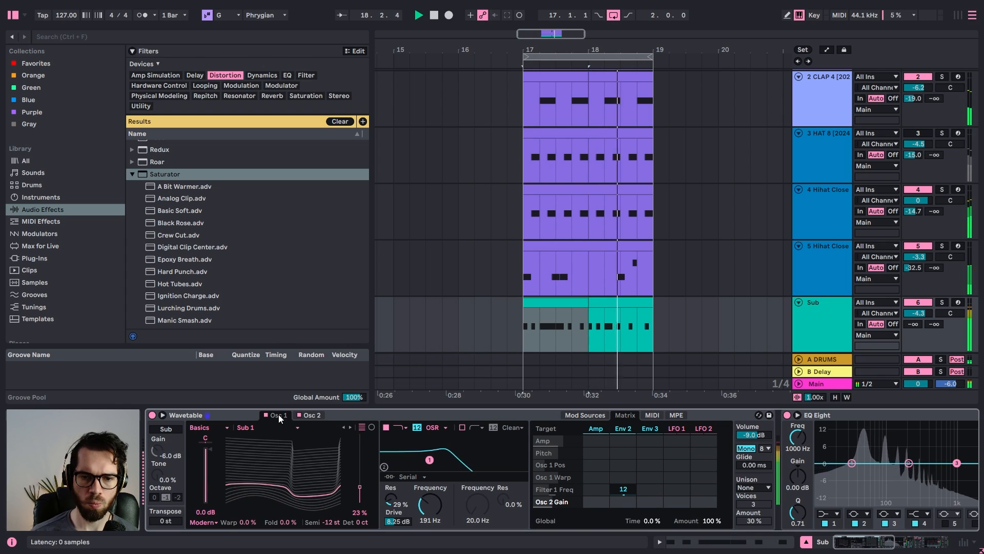
left_click_drag(413, 514, 431, 516)
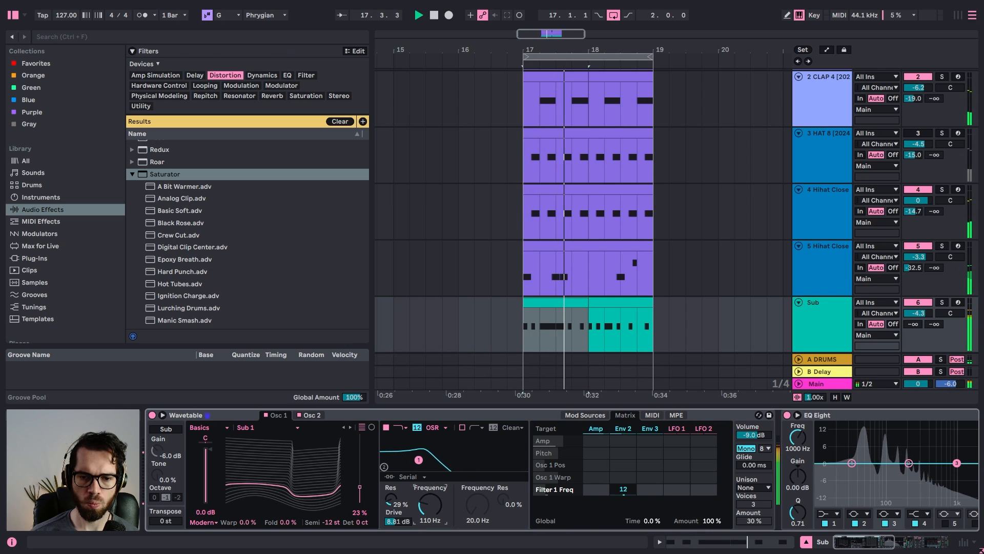
left_click(562, 334)
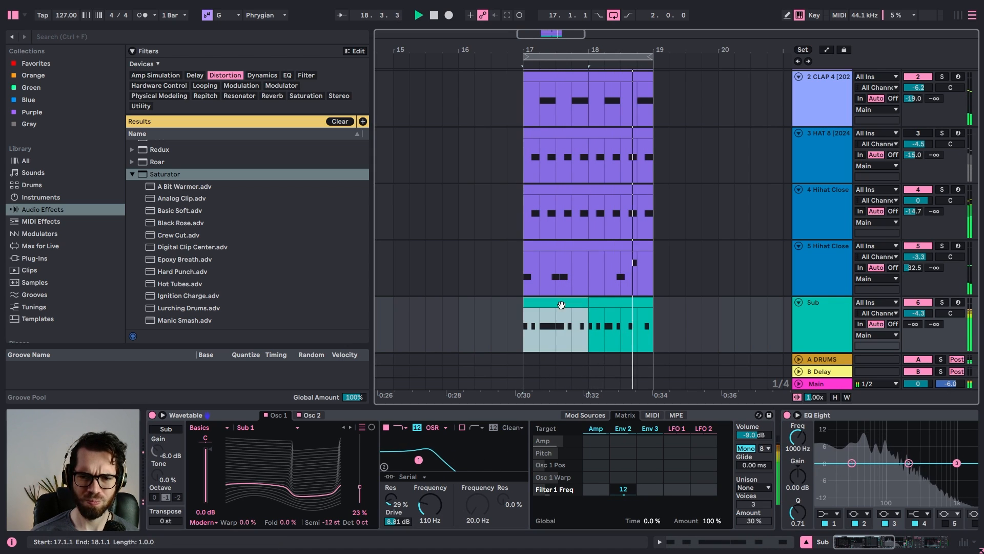
Set the Sub track's volume to 0 dB and reset Env 2's modulation of the Filter 1 frequency to 0
left_click_drag(920, 316, 920, 300)
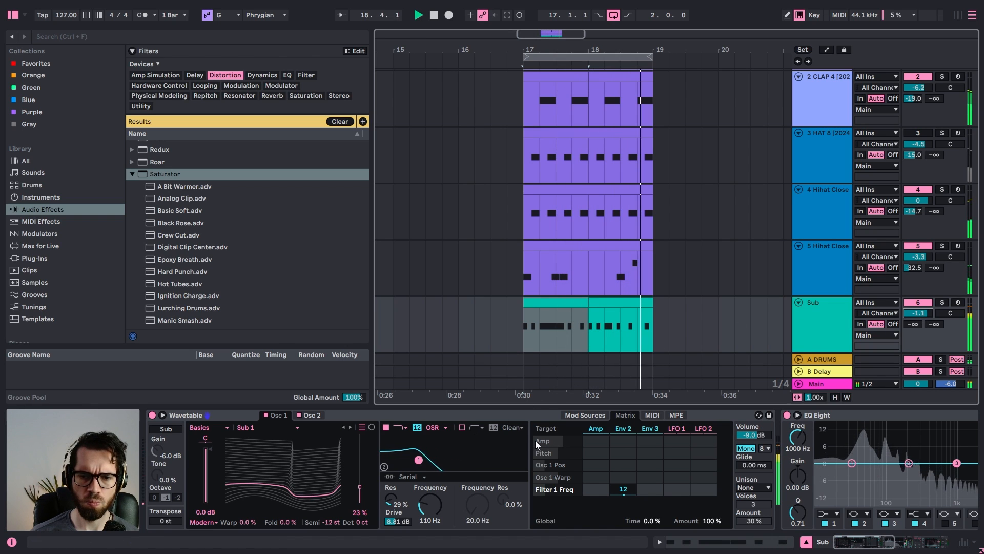
double_click(626, 491)
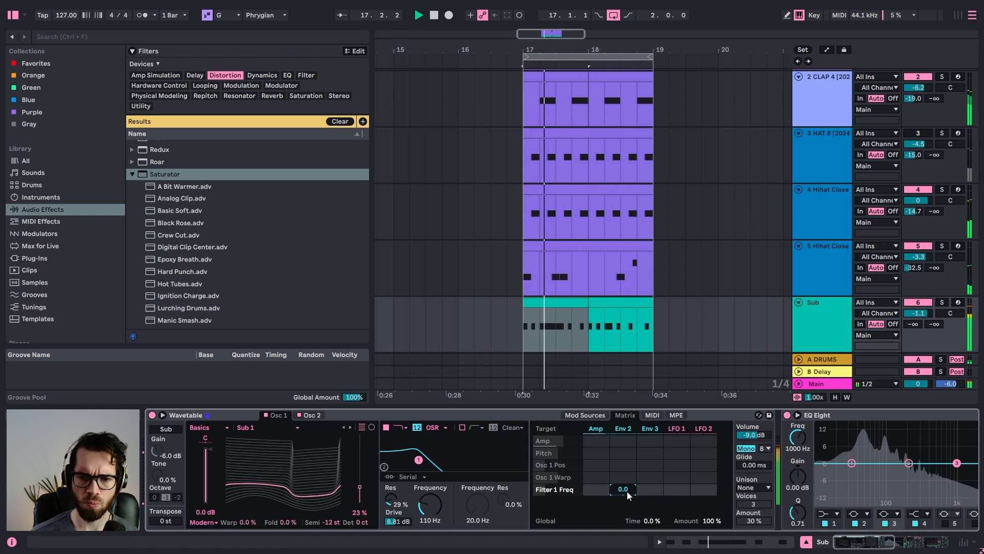
double_click(917, 314)
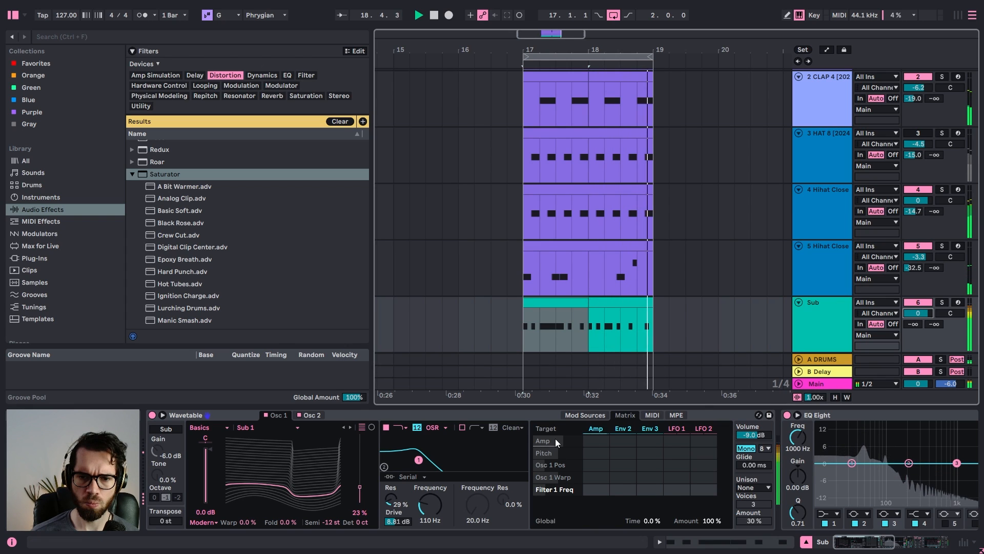
Set Wavetable's amp envelope to 716 ms decay and -4.5 dB sustain, and return to the modulation matrix
left_click(594, 418)
left_click(593, 416)
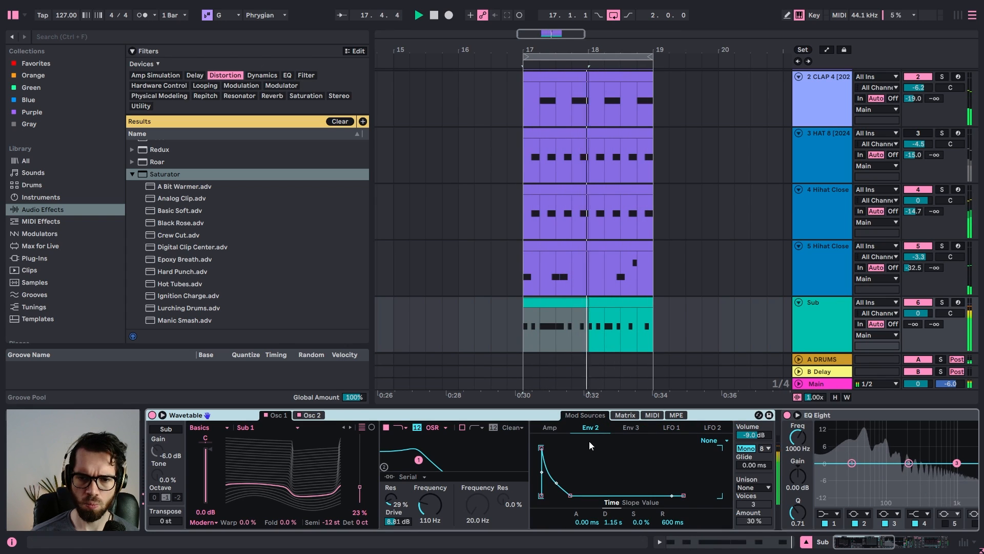
left_click_drag(580, 469, 571, 459)
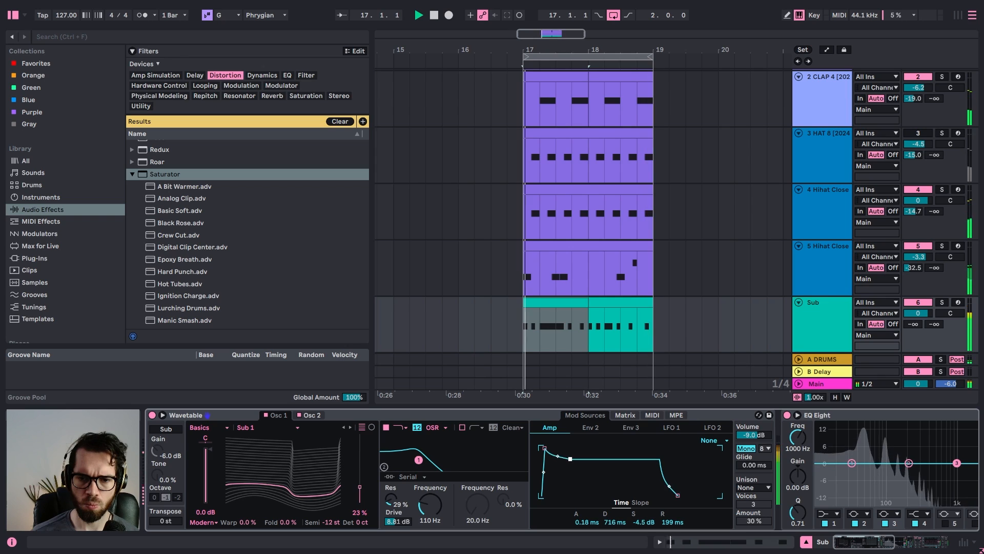
left_click(626, 416)
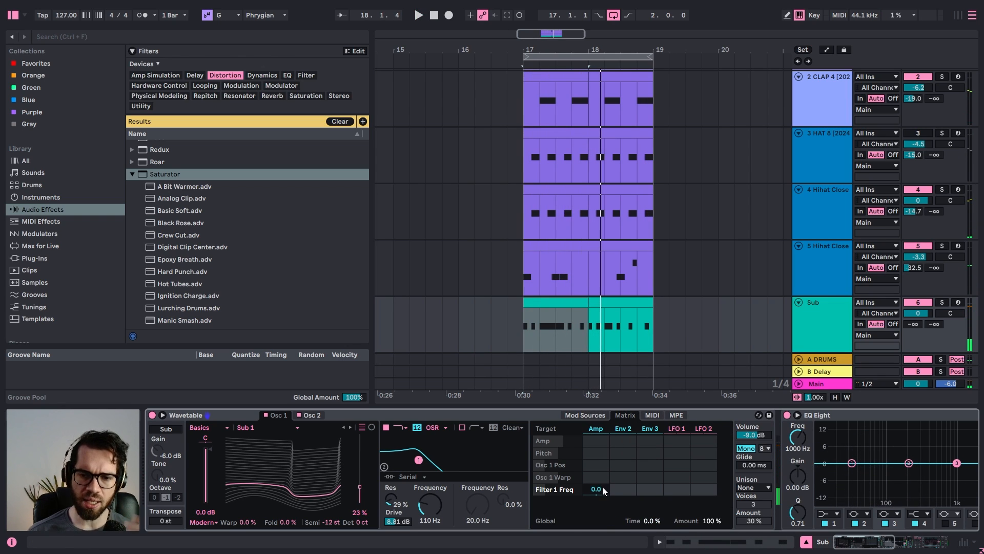
Set Env 2's modulation of the Filter 1 frequency to 14 and audition the loop
left_click_drag(623, 489, 623, 485)
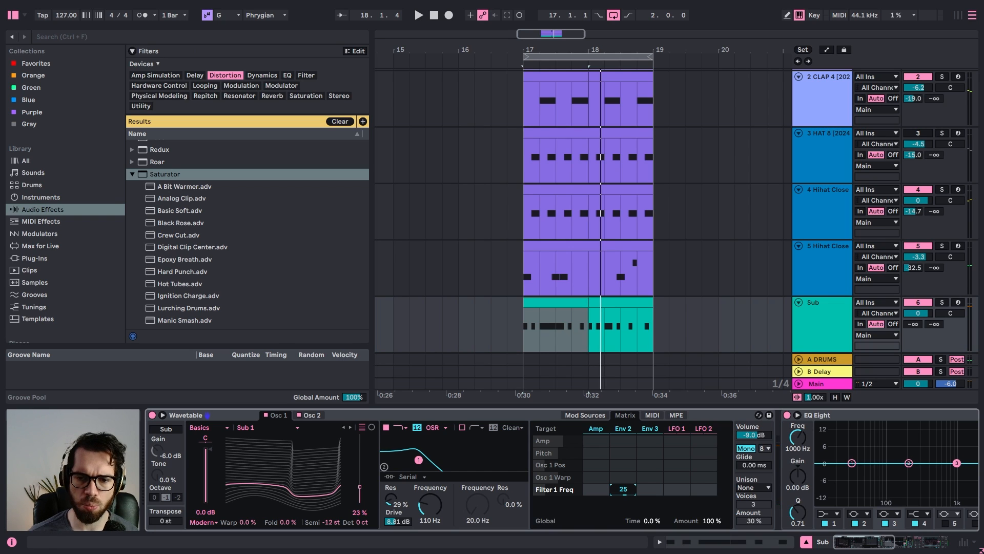
key("space")
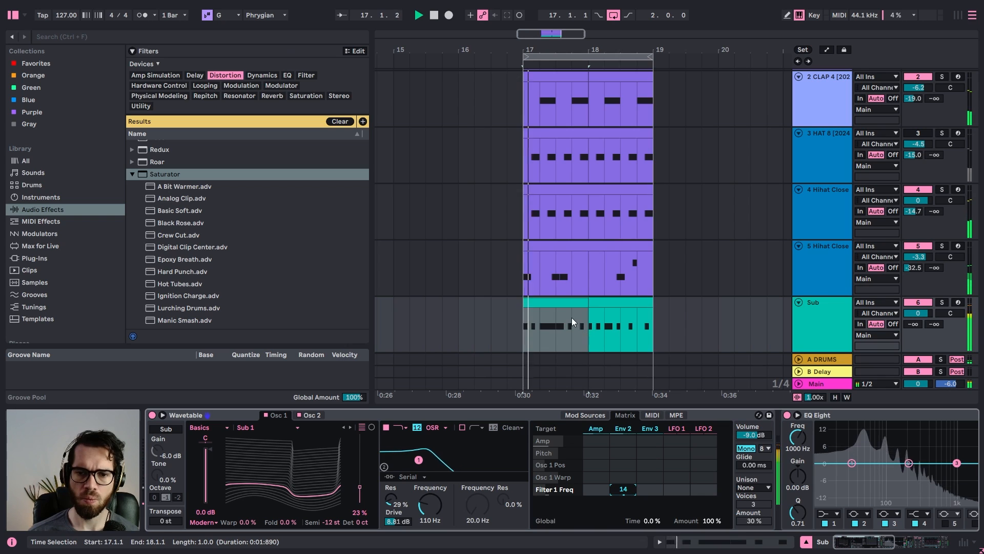
In the first Sub clip, extend the opening G1 note to beat 1.2 and start the beat-2 note at 1.2.3 instead
left_click(565, 302)
double_click(565, 302)
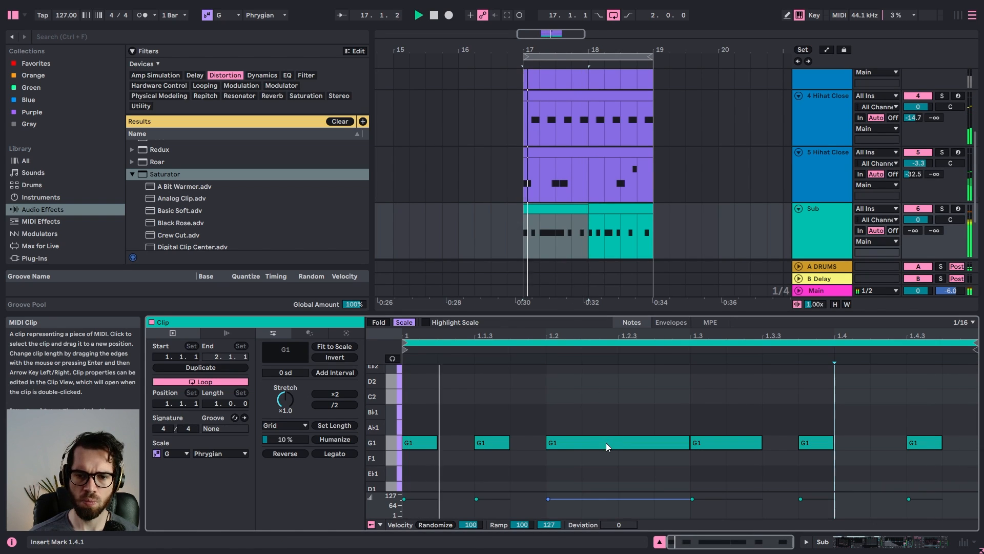
left_click(606, 442)
key("space")
left_click_drag(688, 442, 633, 443)
left_click(645, 414)
key("space")
key("space")
left_click_drag(436, 439, 662, 445)
key("space")
key("space")
left_click(663, 423)
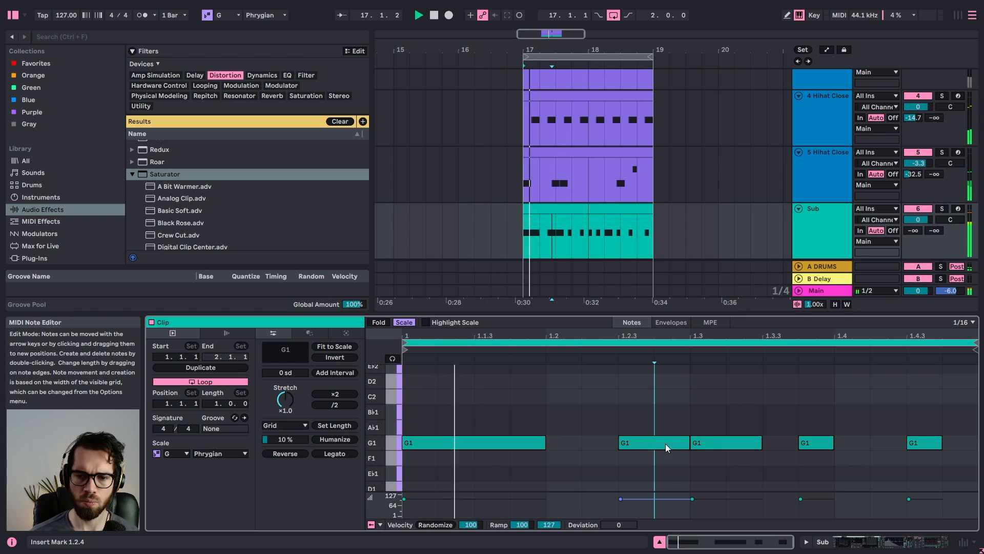
left_click(902, 438)
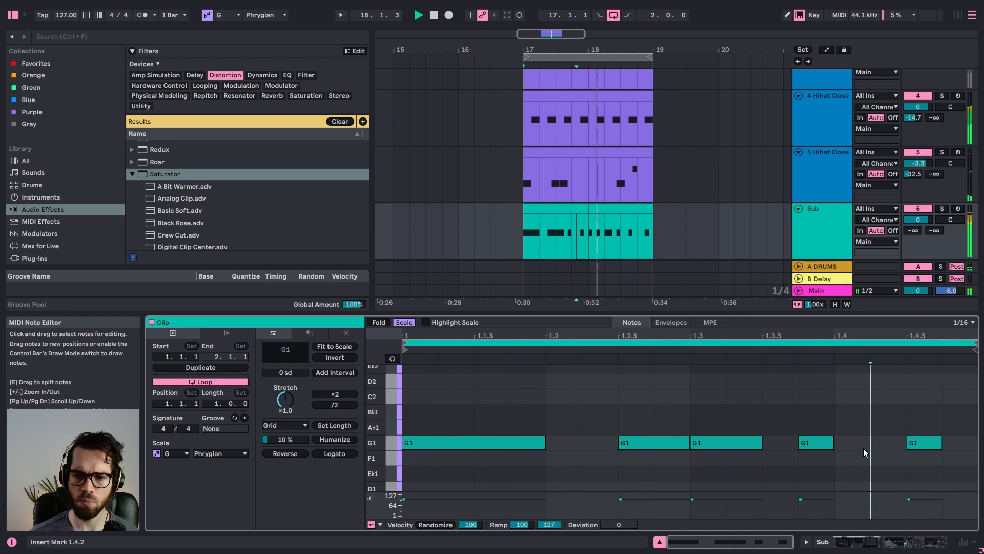
Compare the note patterns of the two Sub clips while the loop plays
left_click(614, 214)
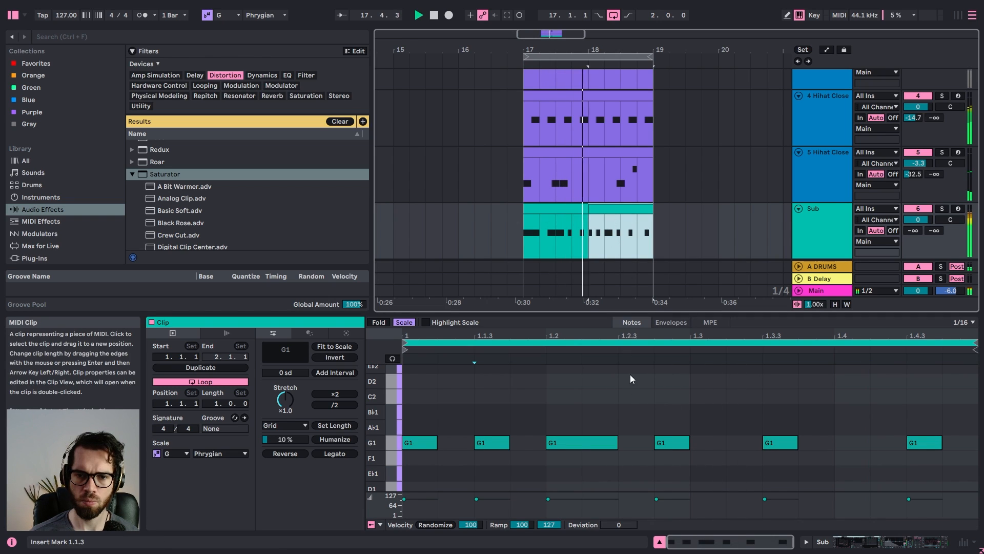
left_click(558, 206)
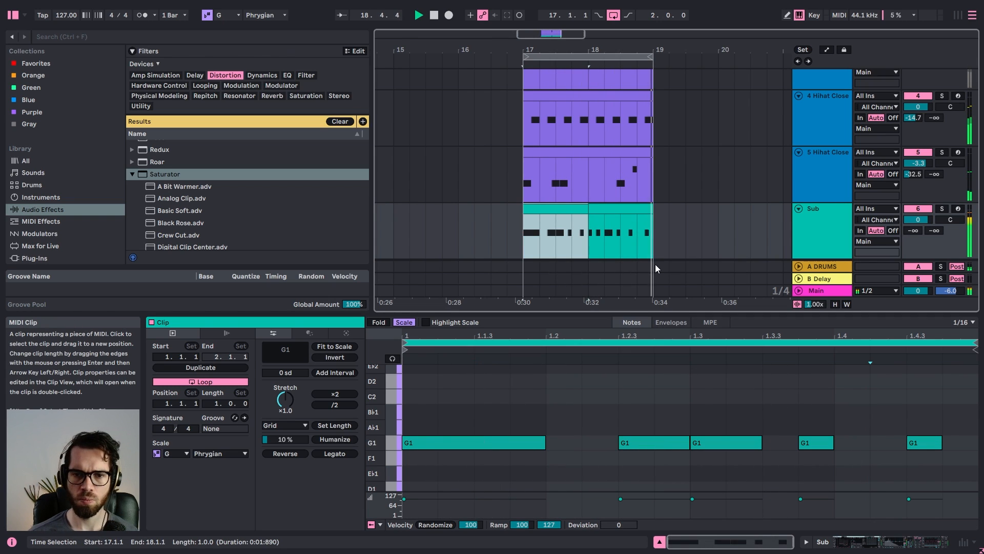
key("XF86AudioRaiseVolume")
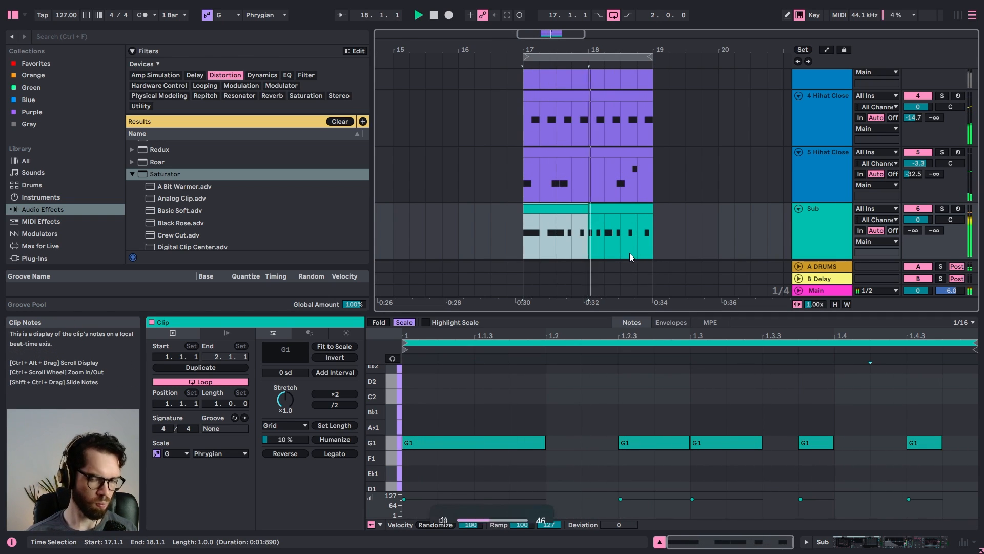
left_click(516, 207)
key("alt+Tab")
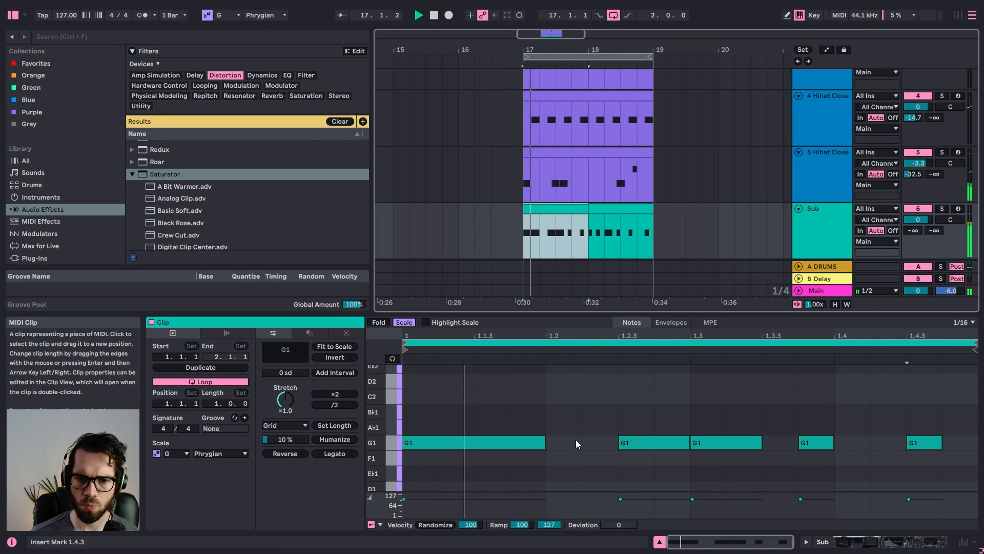
Split the first clip's opening into two G1 notes, one ending at 1.1.3 and one running from 1.1.3 to 1.2.2
left_click(576, 439)
key("space")
left_click_drag(543, 443, 503, 441)
key("ctrl+d")
key("space")
key("space")
key("space")
key("space")
key("space")
left_click(503, 413)
left_click(536, 431)
left_click(668, 412)
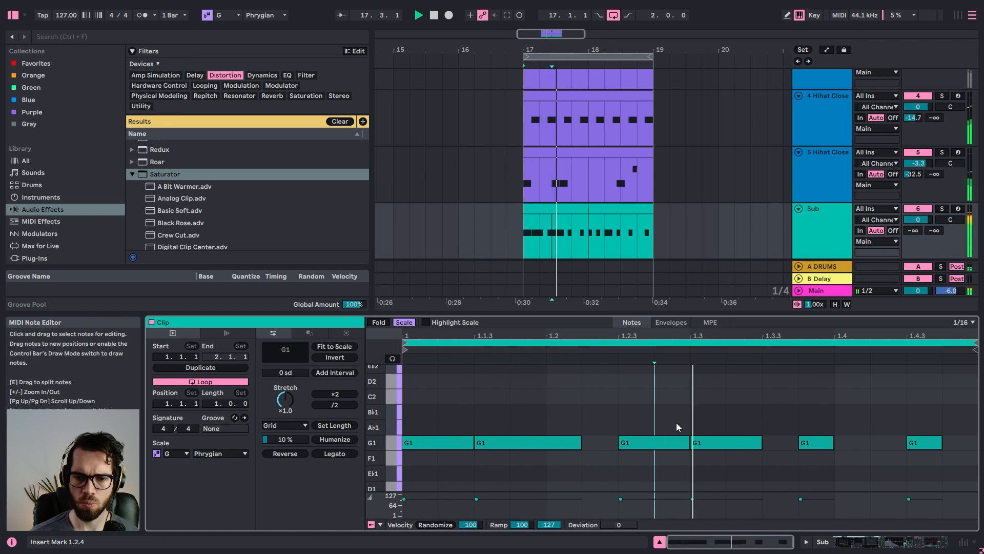
Lengthen the first clip's last two G1 notes to 1.4.3 and the bar's end, and duplicate the clip over bar 18
left_click_drag(833, 443, 976, 442)
left_click(957, 405)
left_click(540, 218)
left_click(544, 210)
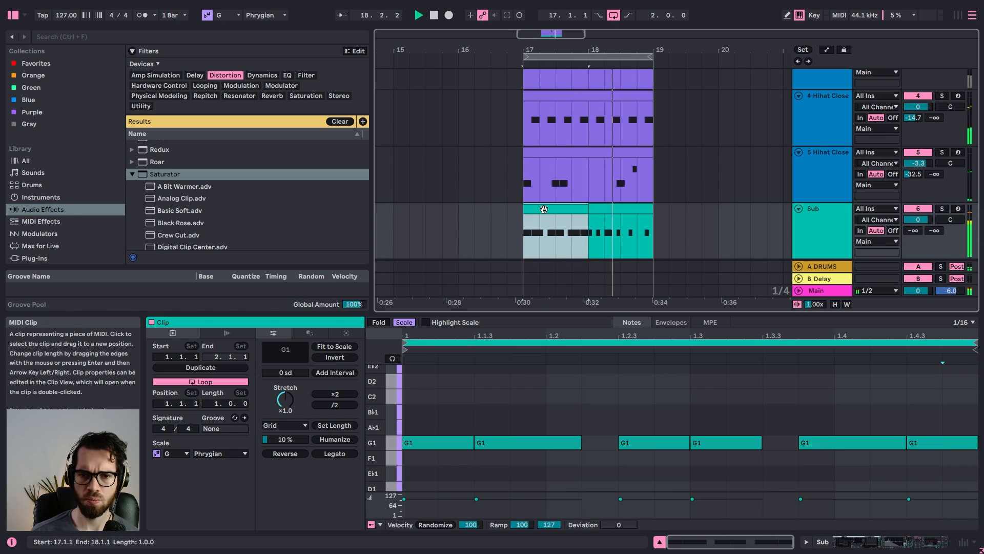
key("ctrl+d")
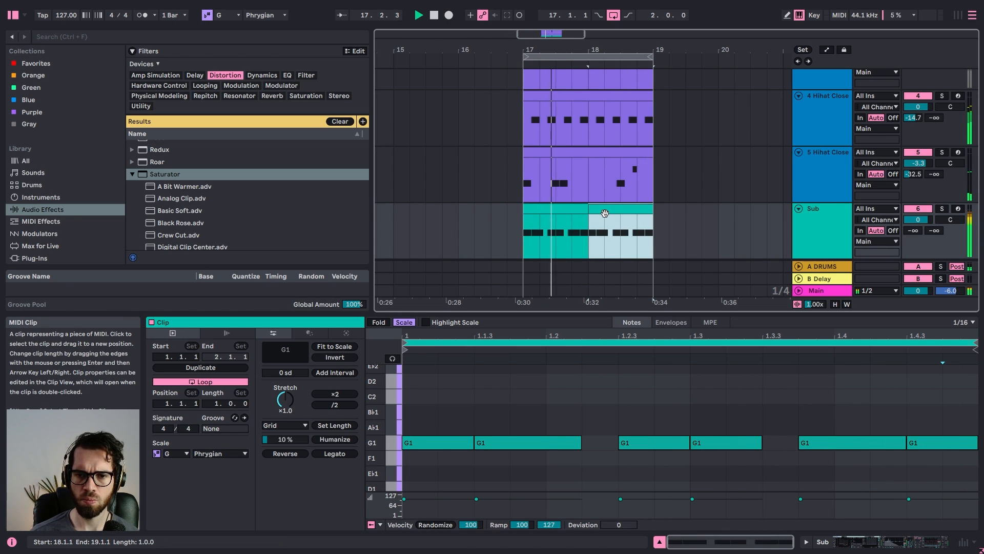
Try raising the note at 1.1.3 in the bar 18 Sub clip to A♭1
left_click(507, 432)
left_click_drag(503, 442, 504, 424)
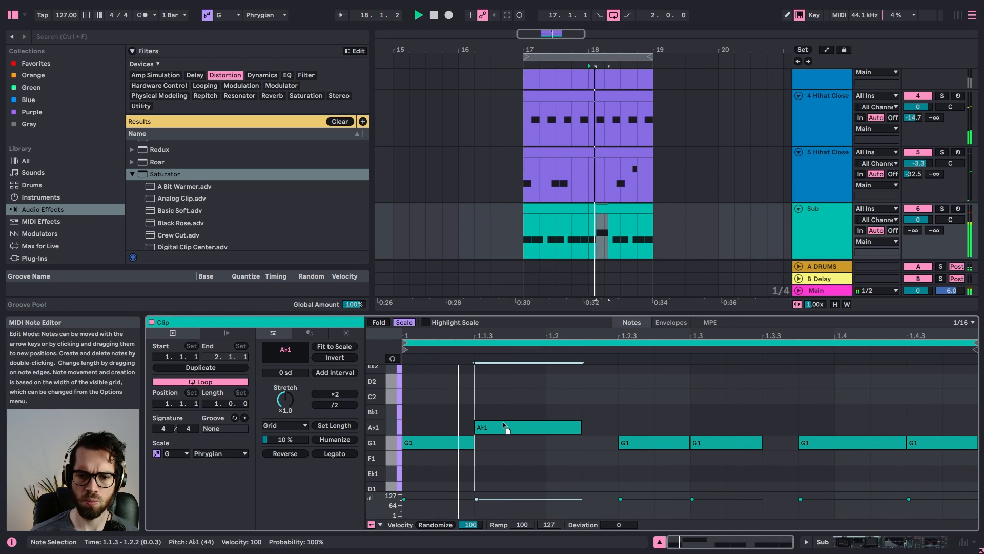
key("ctrl+z")
left_click(500, 409)
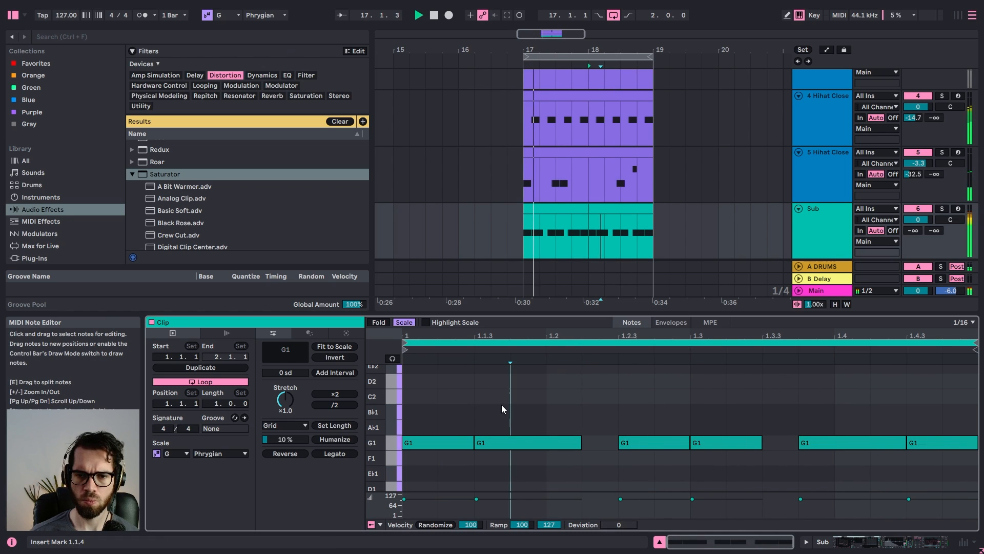
Delete the opening G1 note of the bar 18 Sub clip
left_click(460, 442)
key("space")
key("Delete")
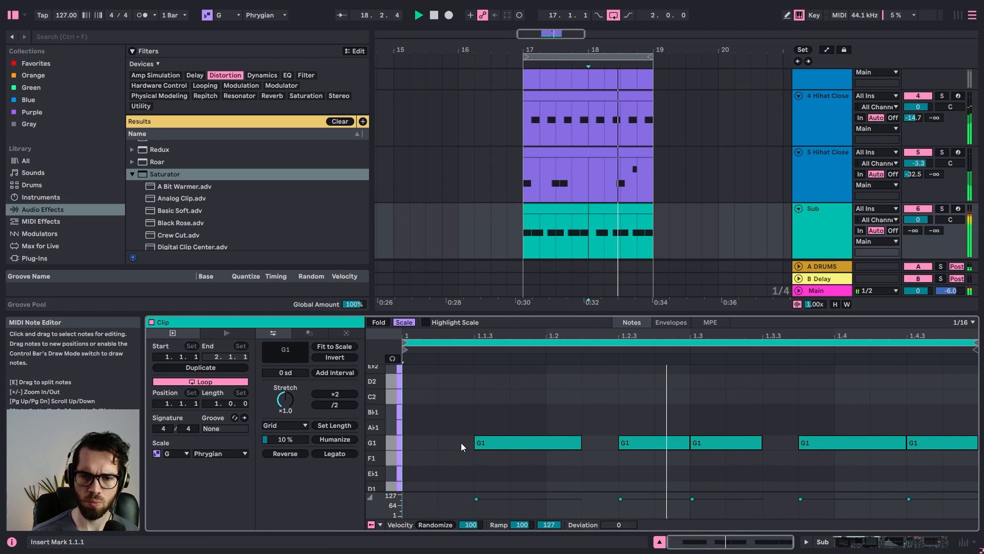
Consolidate the two Sub clips into one two-bar clip and set the Sub track's volume to -4.6 dB
left_click(546, 206)
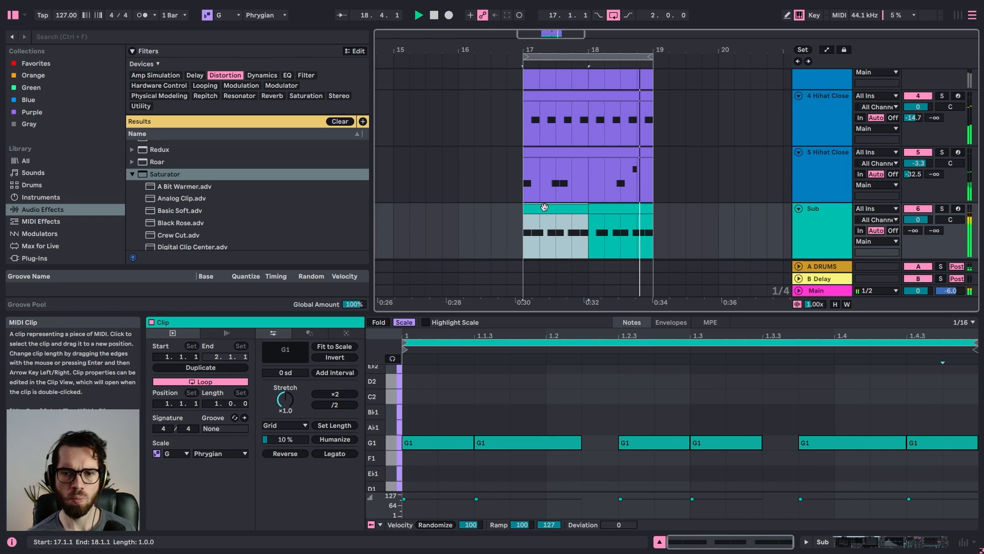
left_click(626, 210, "shift")
key("ctrl+j")
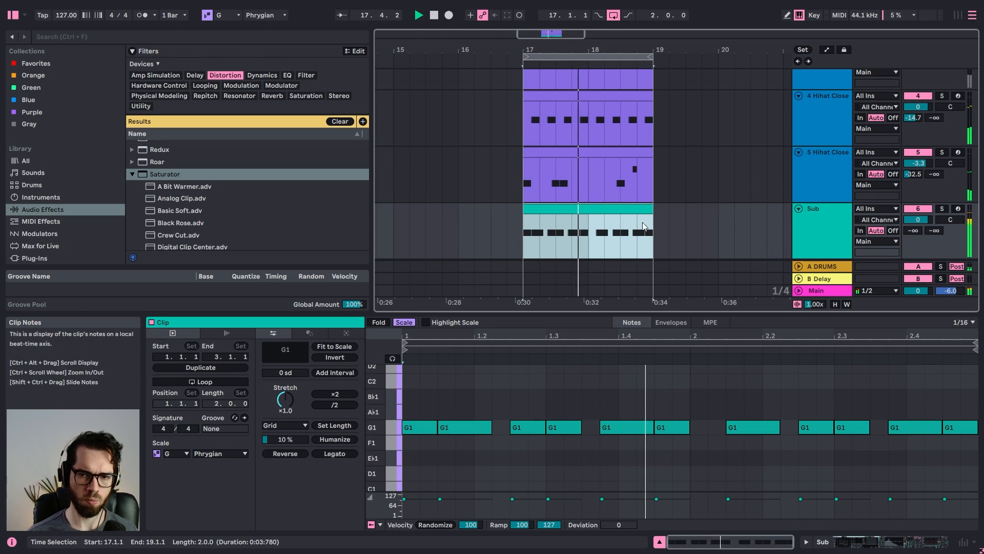
left_click_drag(918, 219, 918, 224)
left_click(828, 216)
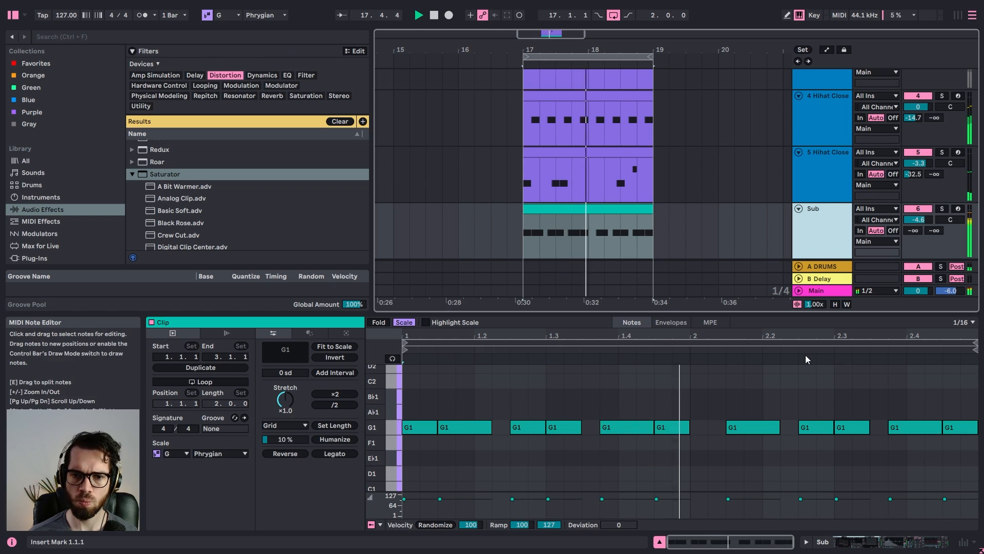
Extend the G1 note at 1.4.3 across the bar line to 2.1.3 and play the loop
left_click(707, 436)
key("space")
left_click_drag(688, 428, 725, 428)
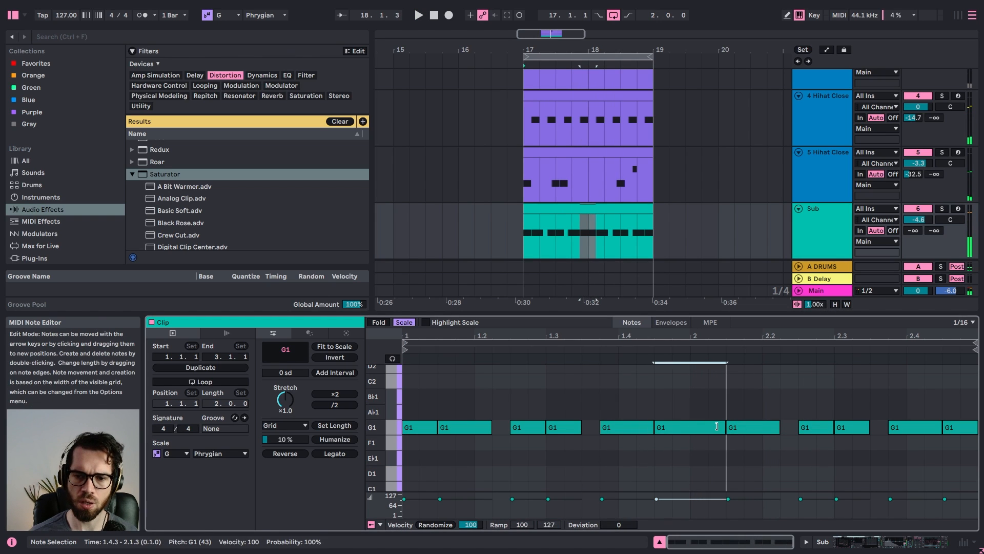
left_click(709, 409)
key("space")
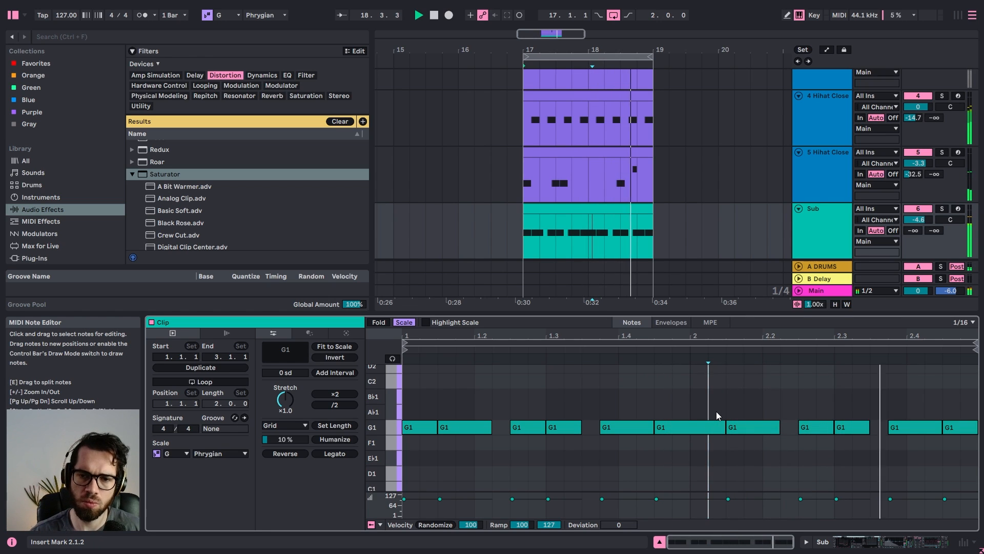
Set Wavetable's Osc 1 position to 17% and Osc 2's gain to -5.5 dB while the loop plays
key("space")
left_click(817, 235)
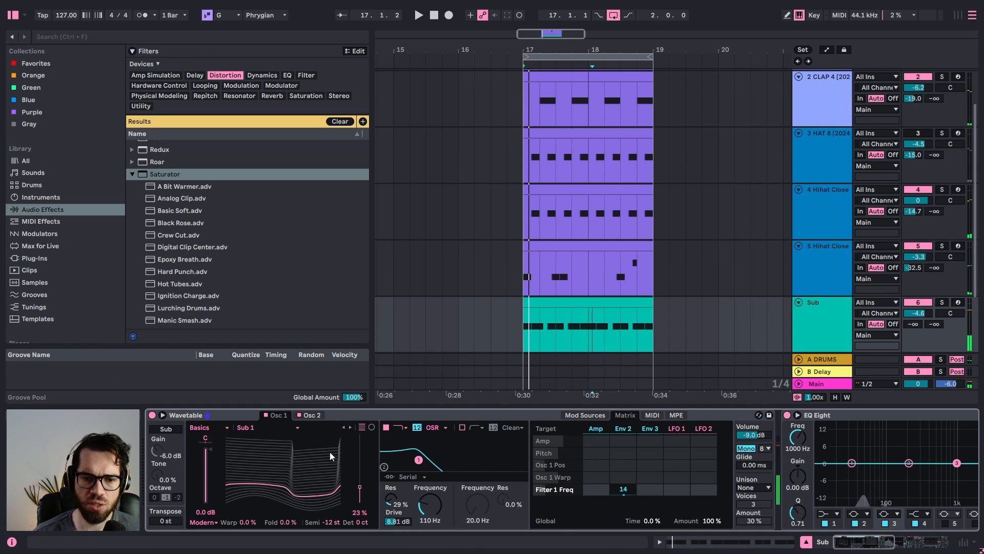
key("space")
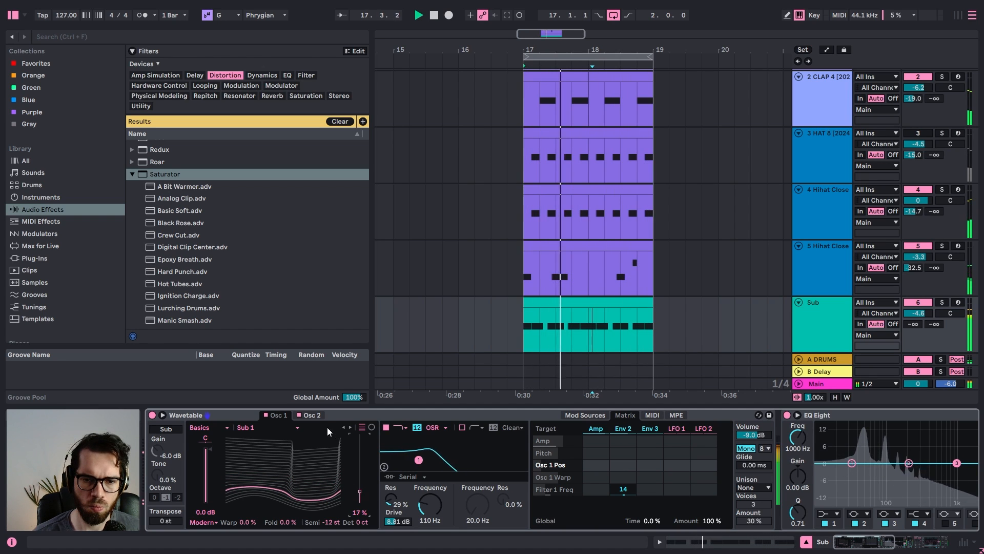
left_click(313, 415)
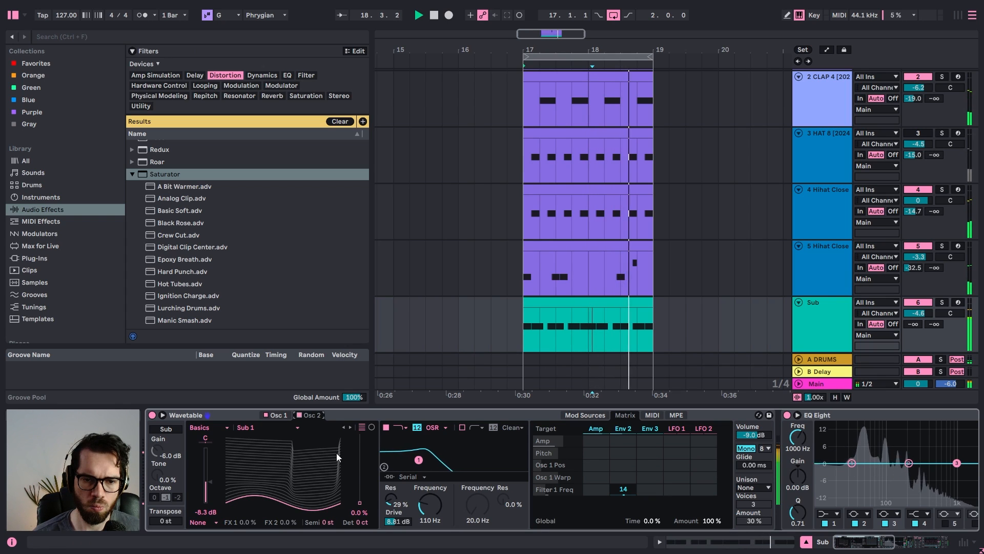
left_click_drag(206, 478, 206, 468)
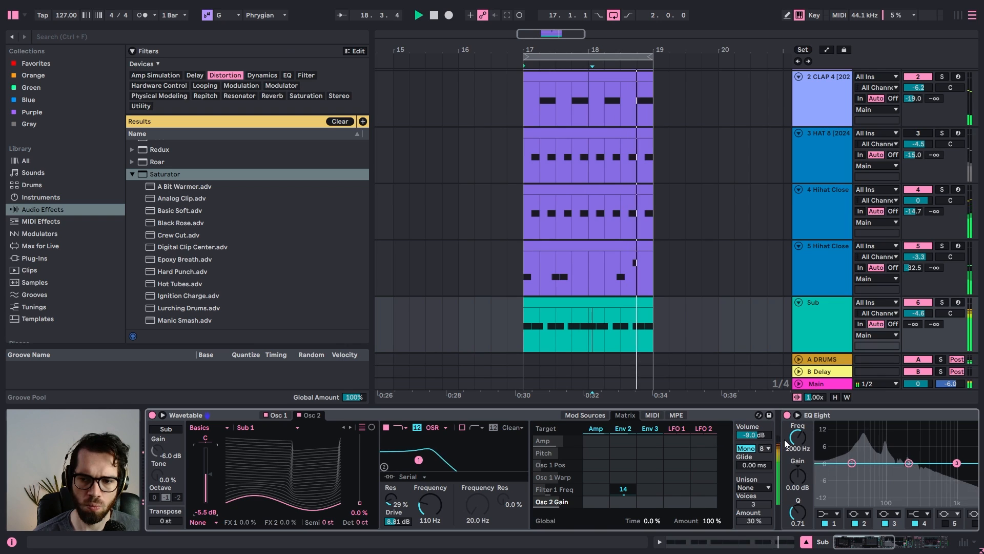
Move EQ Eight between the mids overdrive and the Compressor, and enable band 8's high cut at about 1 kHz
left_click_drag(847, 541, 867, 541)
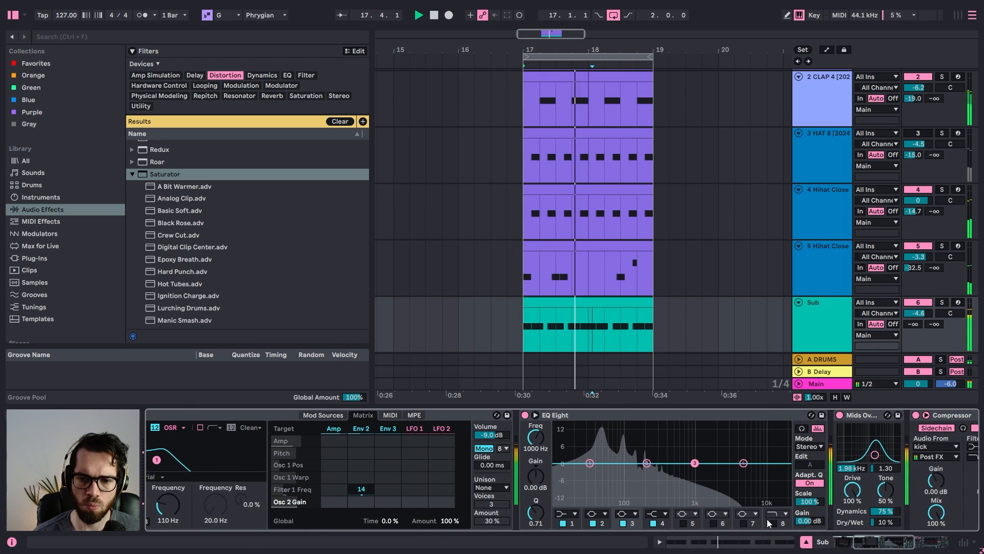
left_click_drag(721, 420, 909, 438)
key("space")
left_click(849, 523)
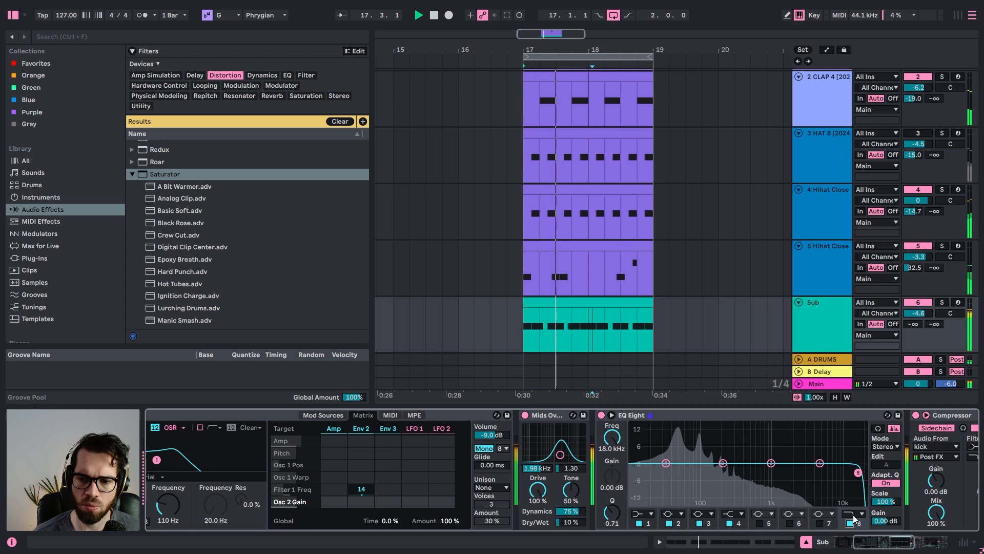
left_click_drag(816, 475, 758, 475)
Lower EQ Eight's band 1 by about 3 dB and boost band 2 by 4.59 dB at 102 Hz with a Q of 2.11
left_click_drag(666, 463, 663, 472)
left_click_drag(723, 463, 707, 453)
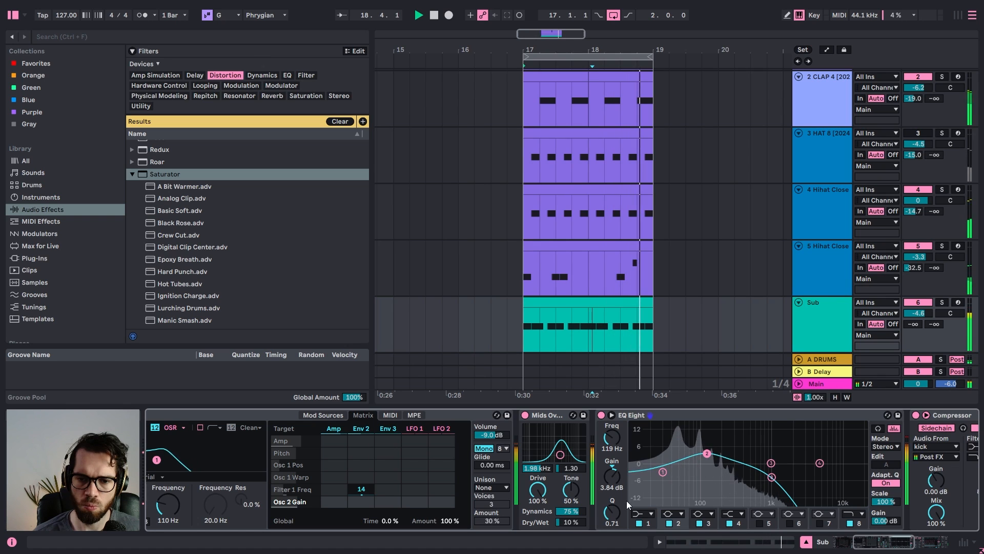
left_click_drag(614, 512, 614, 498)
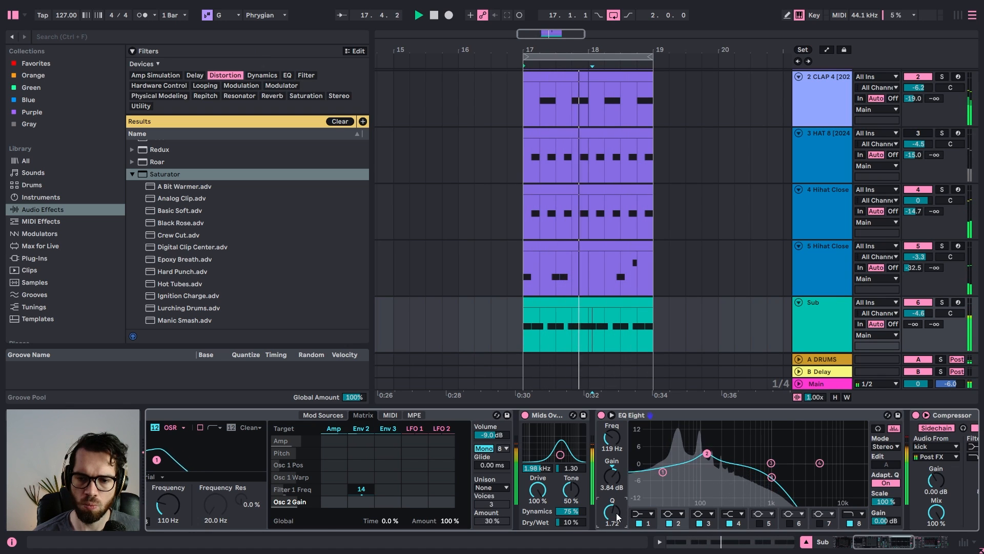
left_click_drag(707, 453, 702, 451)
left_click_drag(612, 512, 612, 509)
key("space")
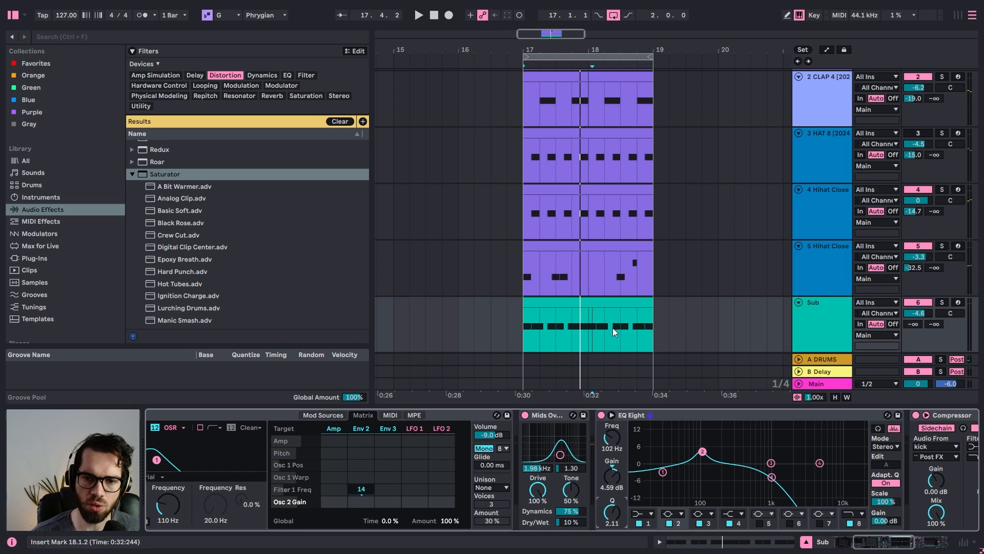
Try transposing all notes of the two-bar Sub clip down to D1 and audition them
left_click(586, 295)
double_click(581, 302)
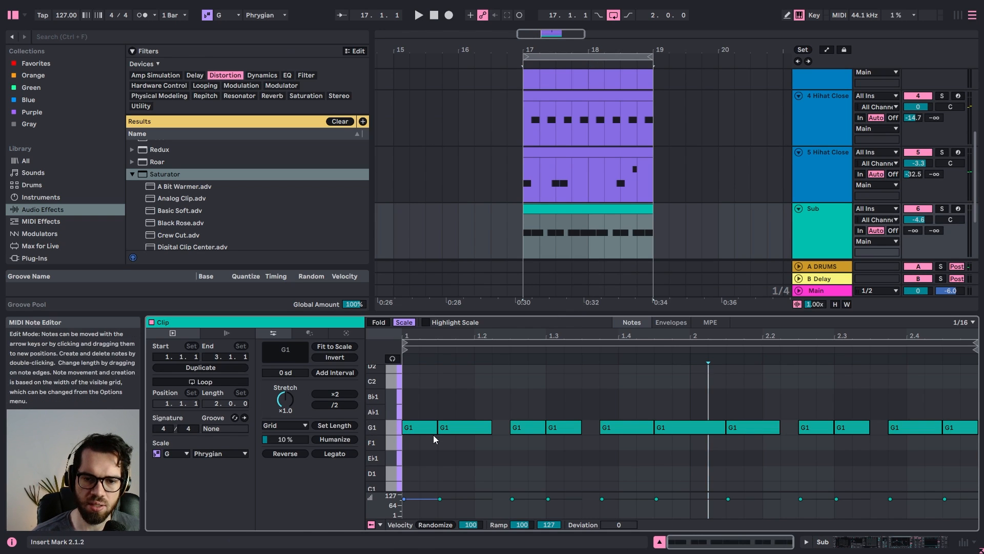
key("space")
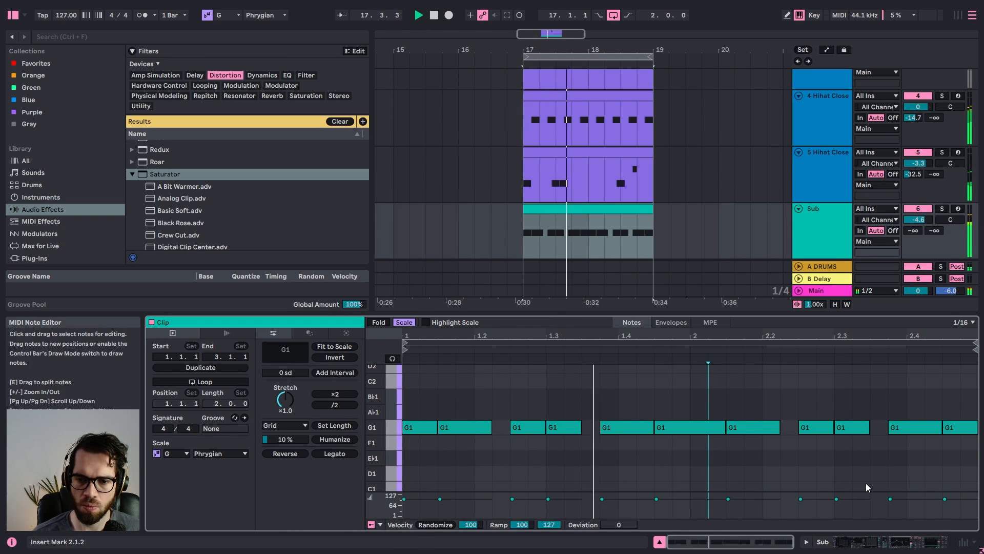
key("space")
key("ctrl+a")
key("Down")
key("Down")
key("Down")
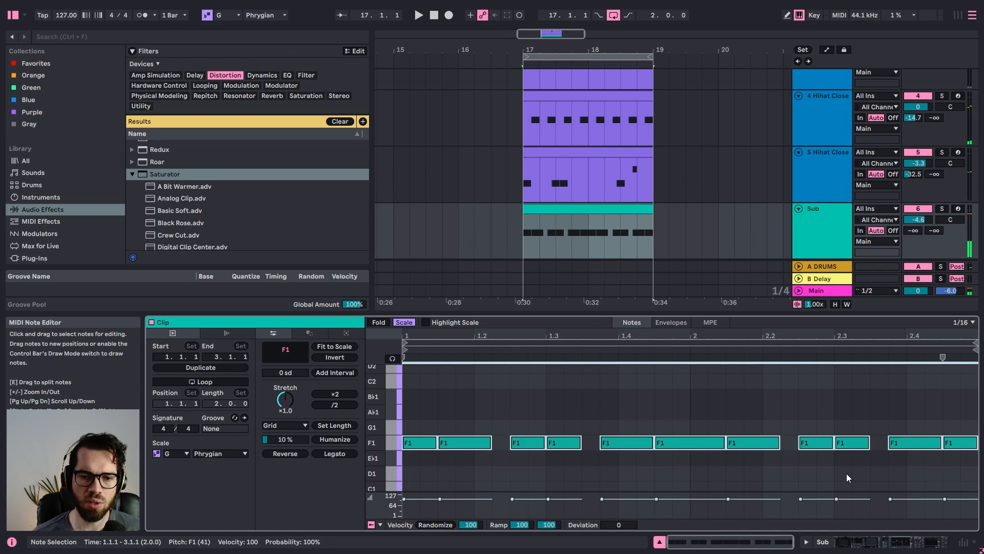
key("space")
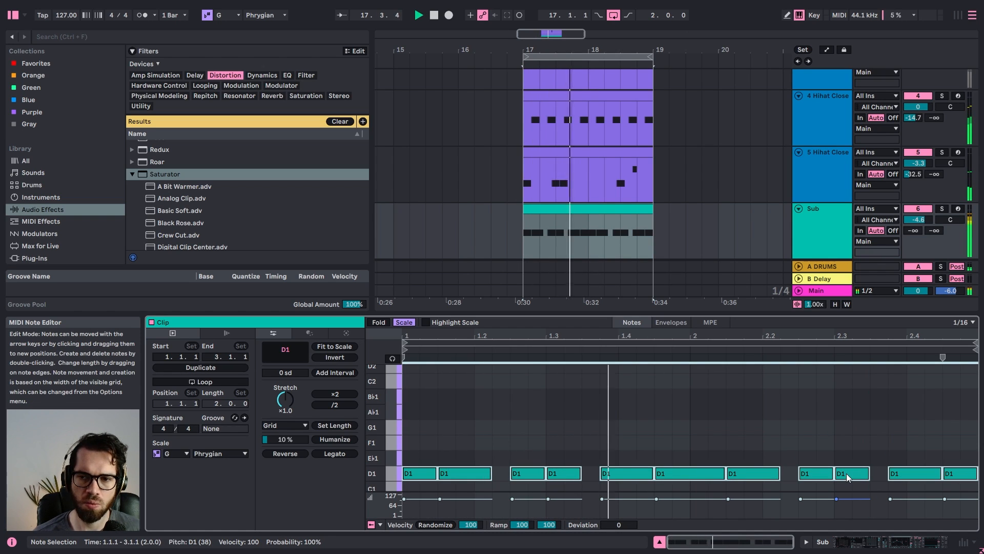
Transpose all the Sub clip's notes back up through F1 to G1 while listening
key("Up")
key("Up")
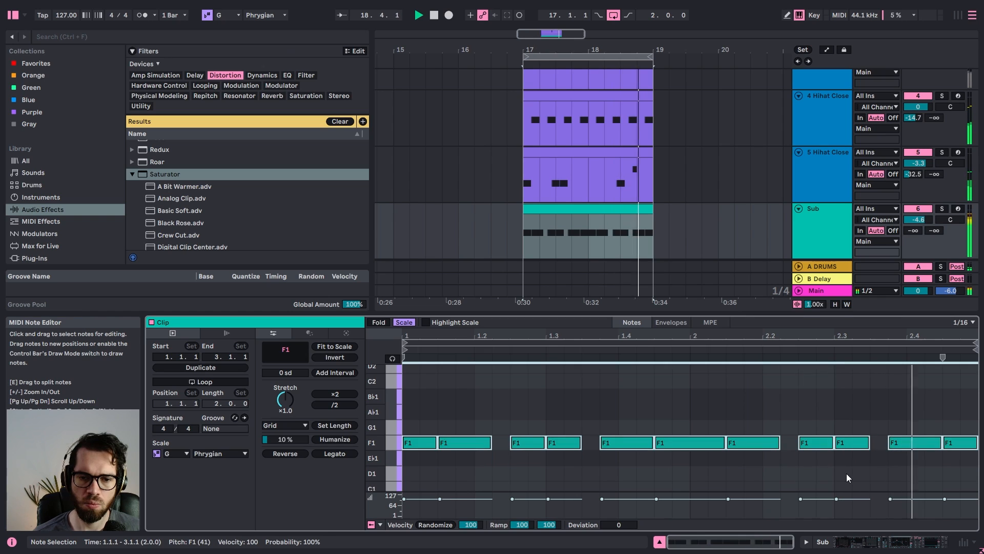
key("Up")
key("space")
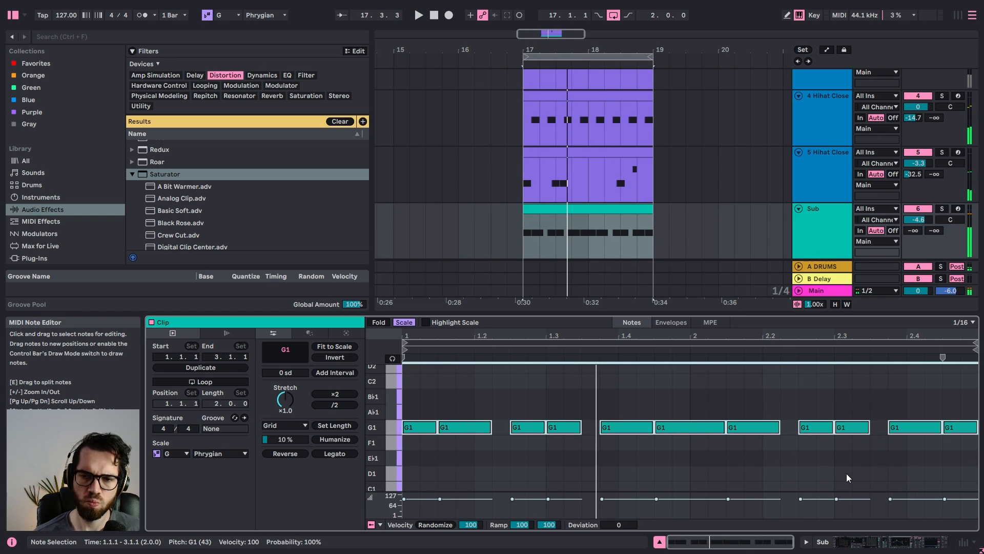
Insert a new MIDI track directly below the Sub track and show its device chain
left_click(833, 223)
key("ctrl+shift+t")
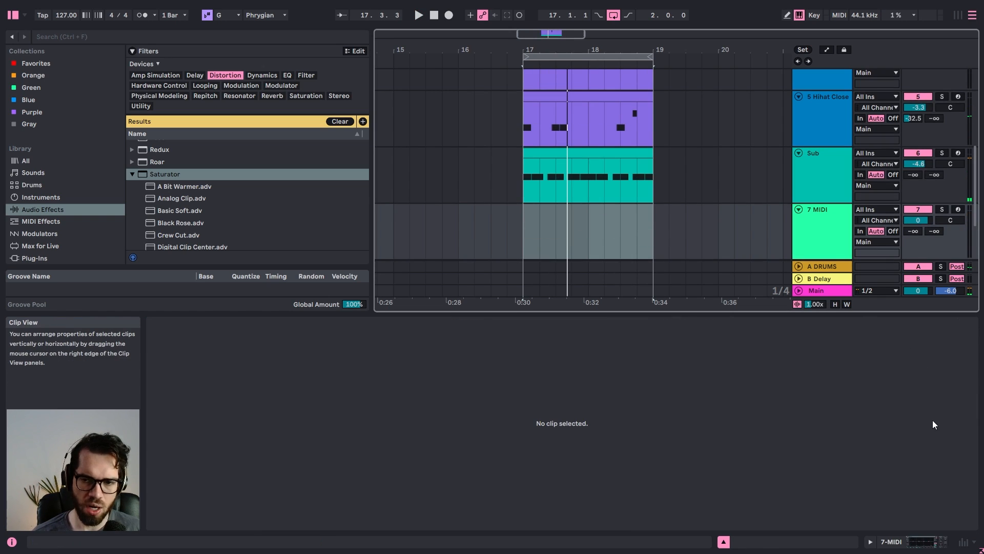
left_click(916, 544)
scroll(533, 323, "down", 3)
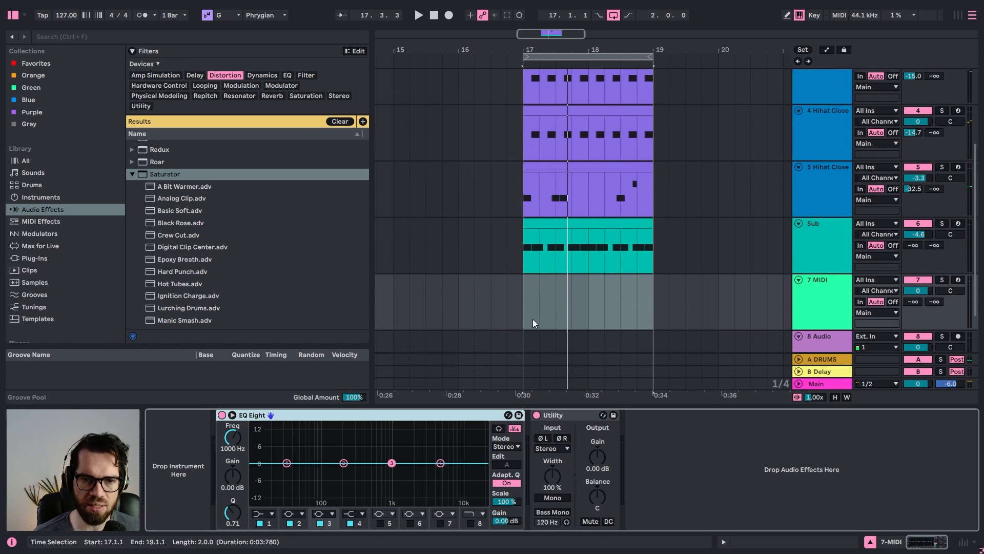
Find Wavetable among the instruments and load it at the start of the new MIDI track's device chain
left_click(130, 175)
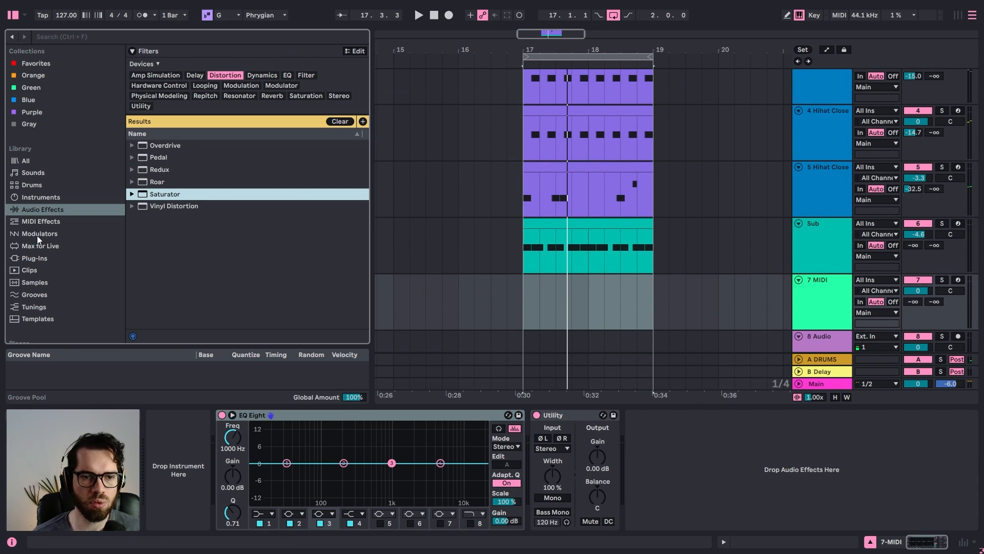
left_click(45, 222)
left_click(57, 198)
scroll(168, 286, "down", 3)
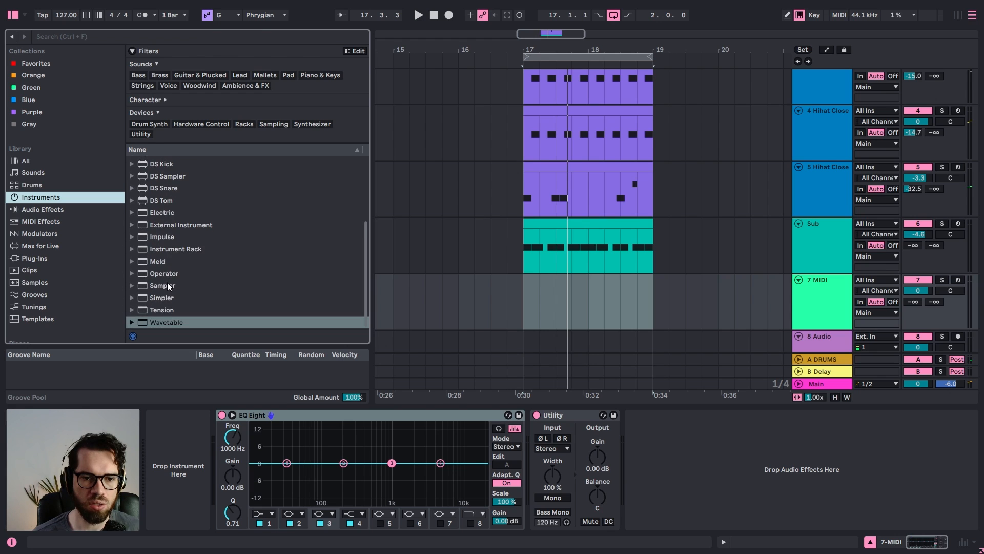
left_click_drag(166, 321, 185, 459)
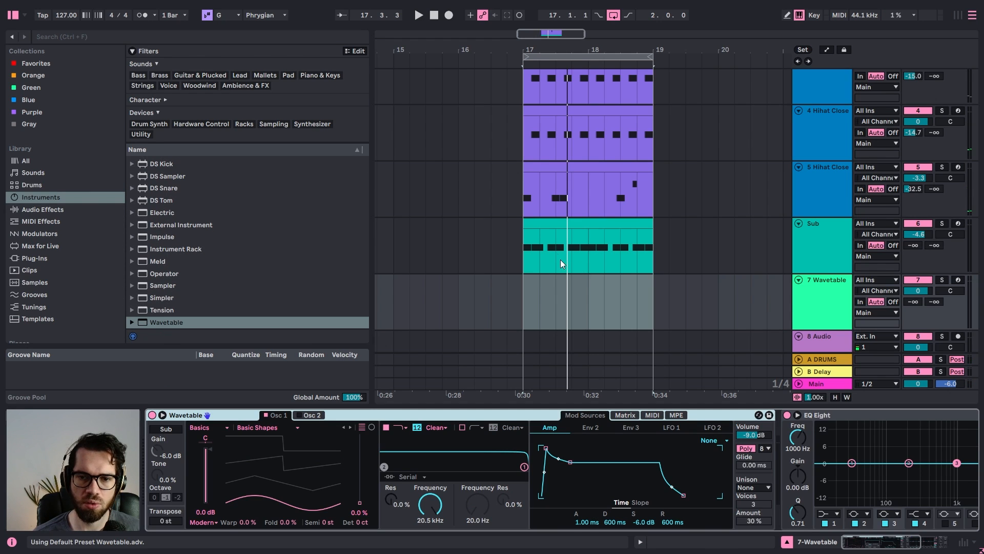
Create an empty one-bar MIDI clip at bar 17 on the new Wavetable track
left_click(558, 226)
left_click_drag(524, 306, 586, 299)
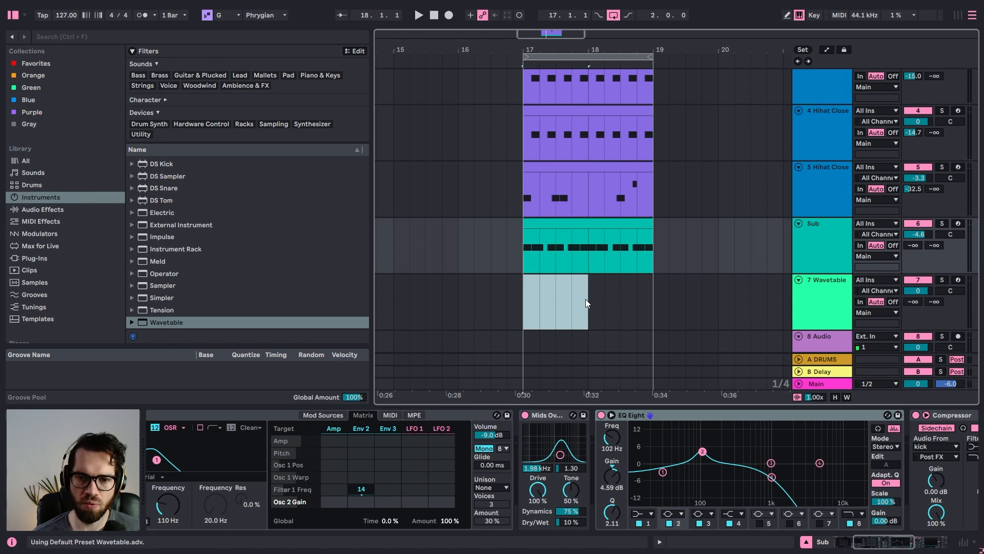
key("ctrl+shift+m")
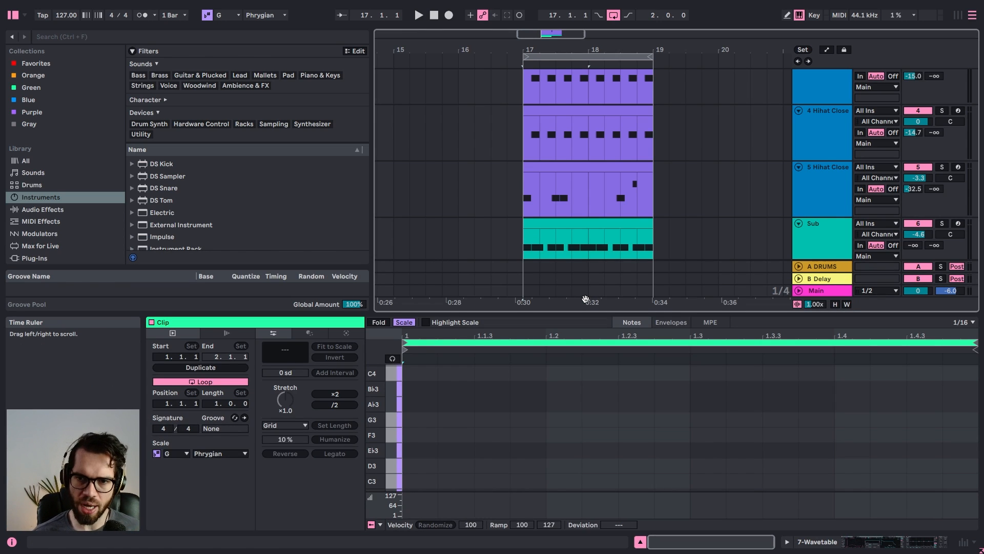
scroll(586, 215, "down", 3)
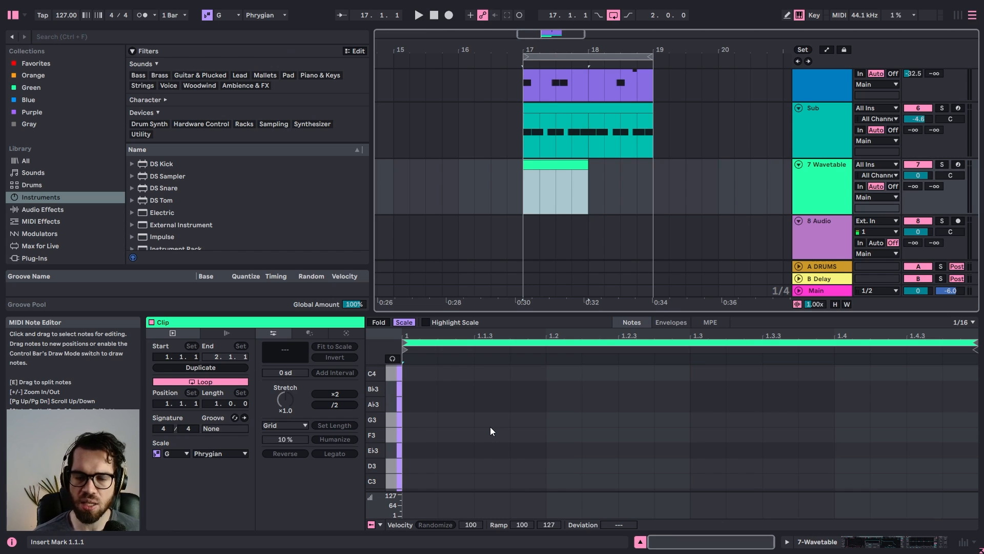
Add a sixteenth note to the new clip, place it on G2 at 1.1.3, and audition it with the groove
double_click(490, 425)
key("space")
left_click_drag(494, 422, 634, 469)
key("space")
scroll(630, 444, "down", 2)
left_click_drag(638, 392, 493, 441)
key("space")
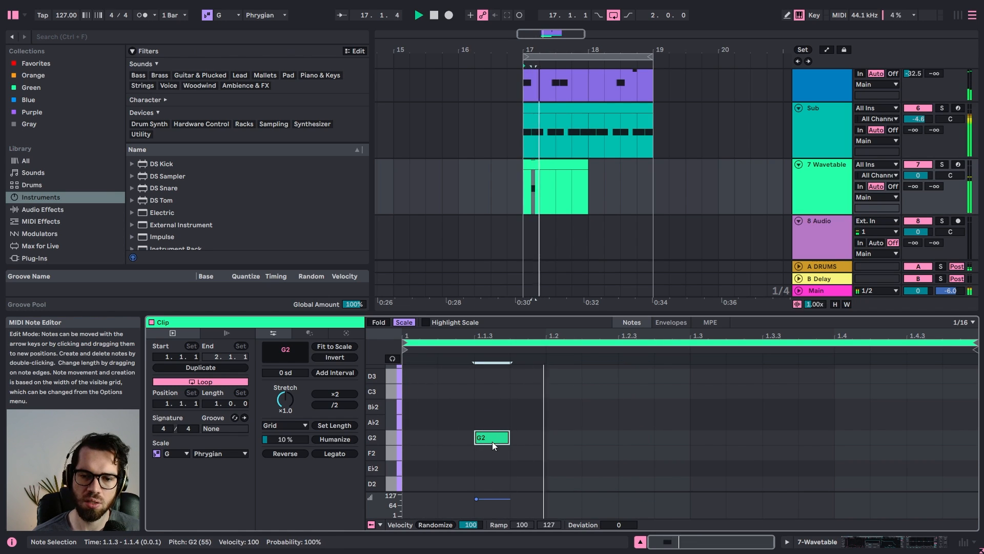
Add a sixteenth note on A♭2 at 1.1.4 and copy it to G2 at 1.2.3
double_click(532, 426)
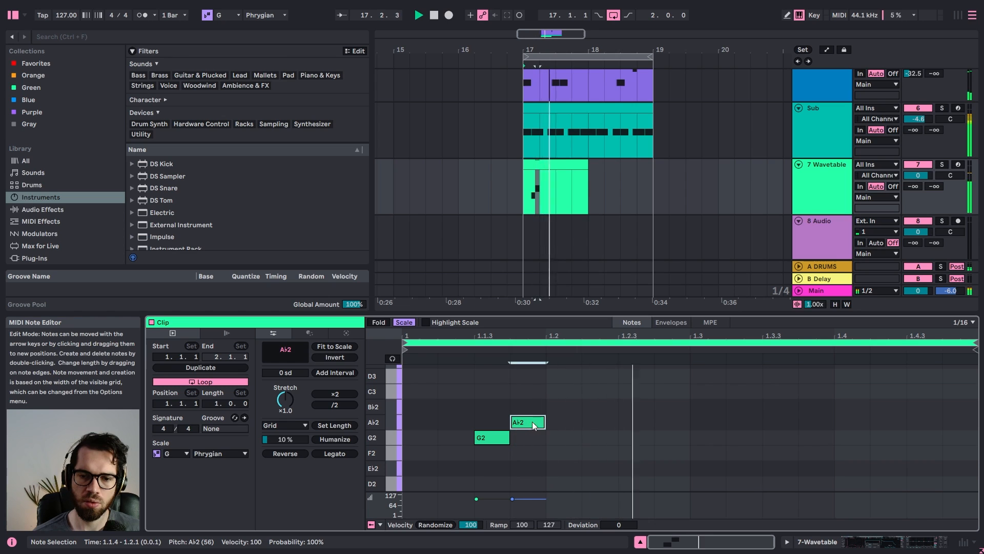
key("space")
left_click_drag(531, 427, 644, 437, "ctrl")
Set the new Wavetable's oscillator 1 wavetable position to 69 % and select the one-bar clip on its track
double_click(802, 189)
left_click_drag(360, 502, 360, 467)
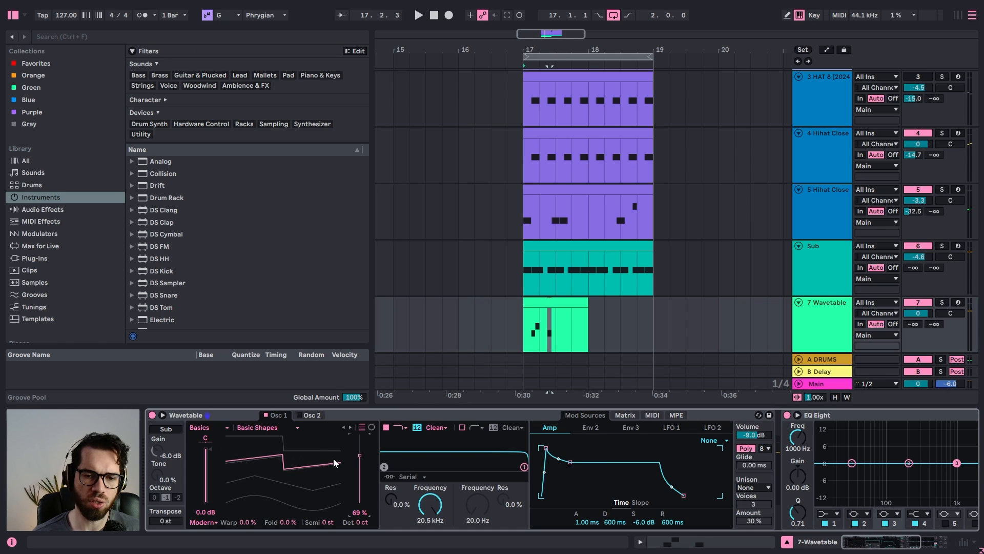
left_click(545, 314)
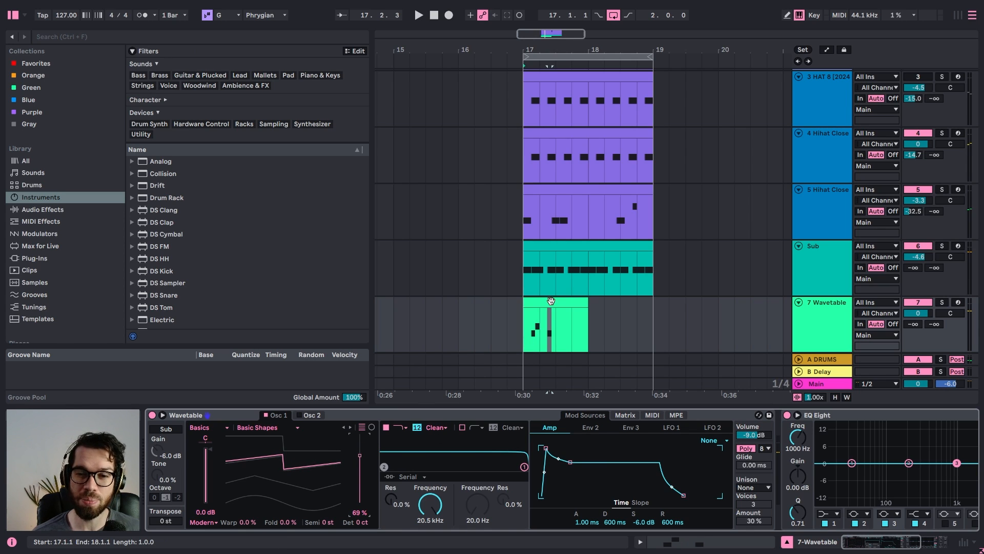
Shape the Wavetable amp envelope with a 333 ms decay, -20 dB sustain and 66.9 ms release during loop playback
left_click(550, 303)
key("space")
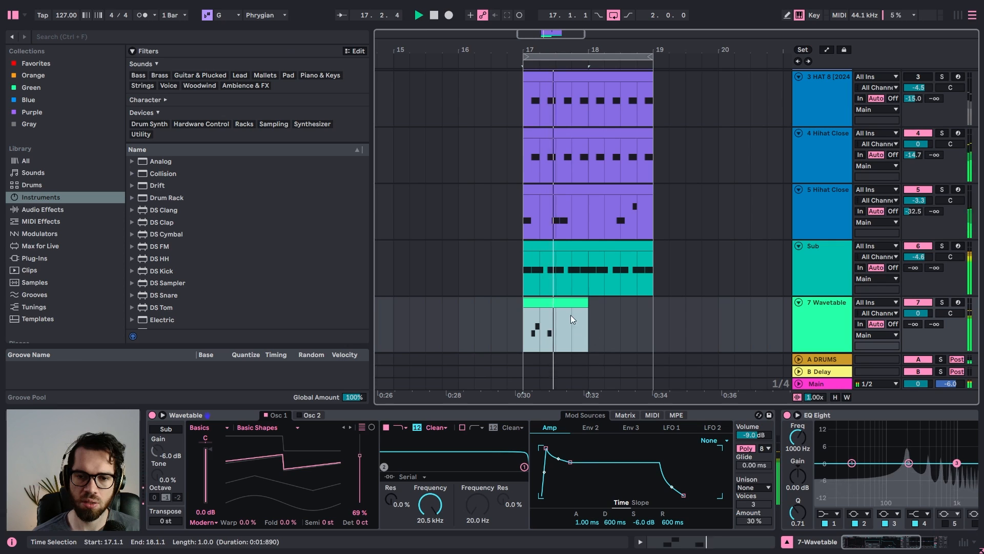
double_click(727, 414)
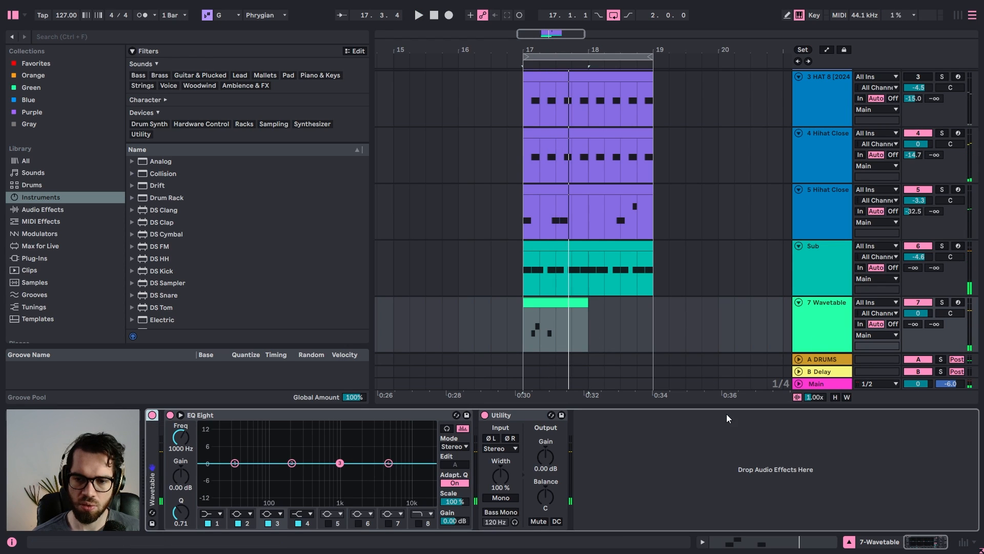
double_click(154, 450)
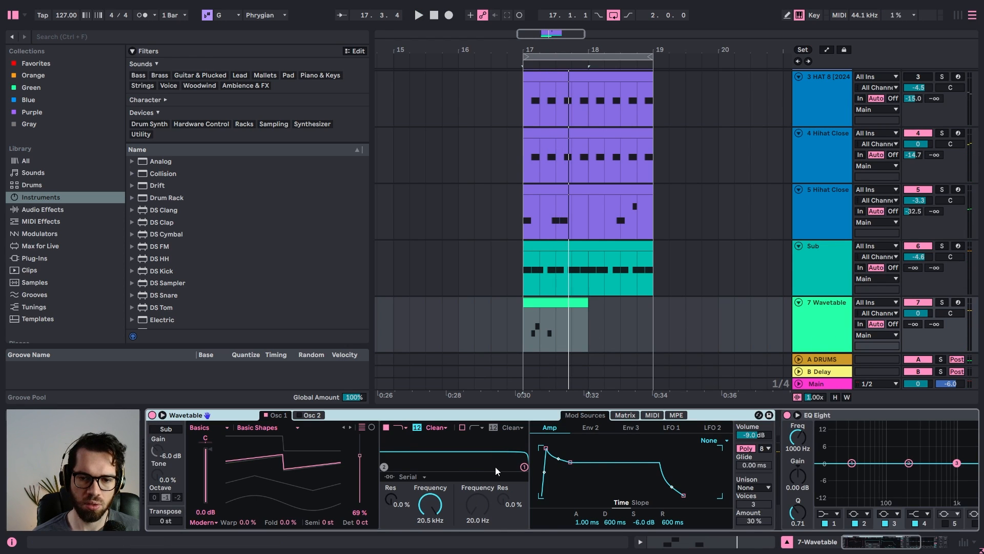
key("space")
left_click_drag(565, 478, 567, 481)
left_click_drag(683, 496, 673, 495)
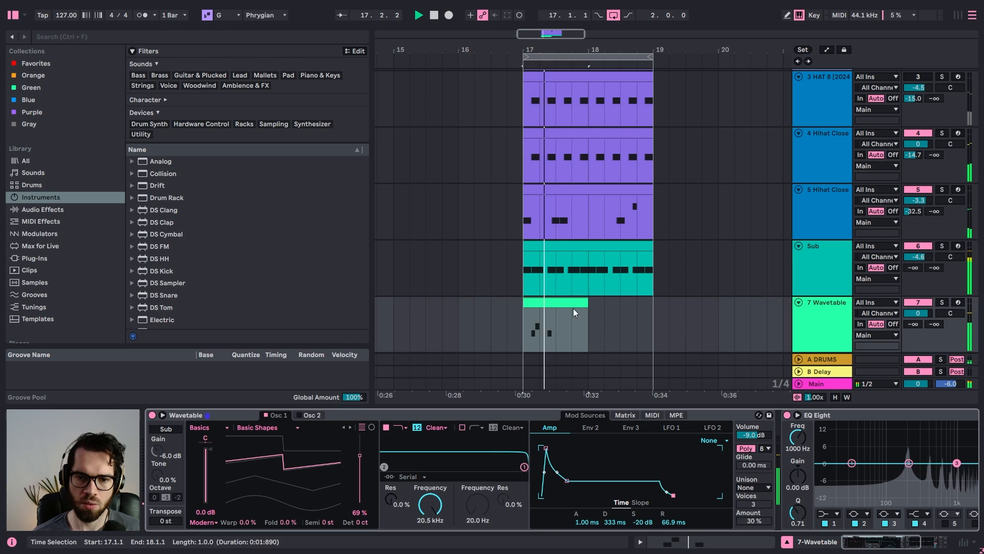
Extend the pattern in the Wavetable clip with an A♭2 note at 1.3.4 and a G2 note at 1.4.1, and play it
double_click(556, 323)
left_click(650, 438)
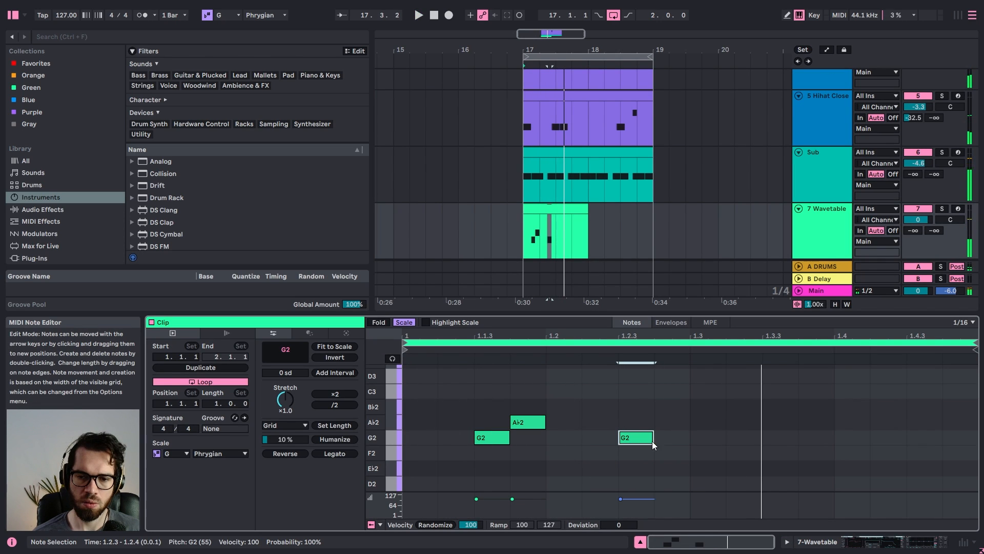
left_click_drag(652, 440, 853, 440)
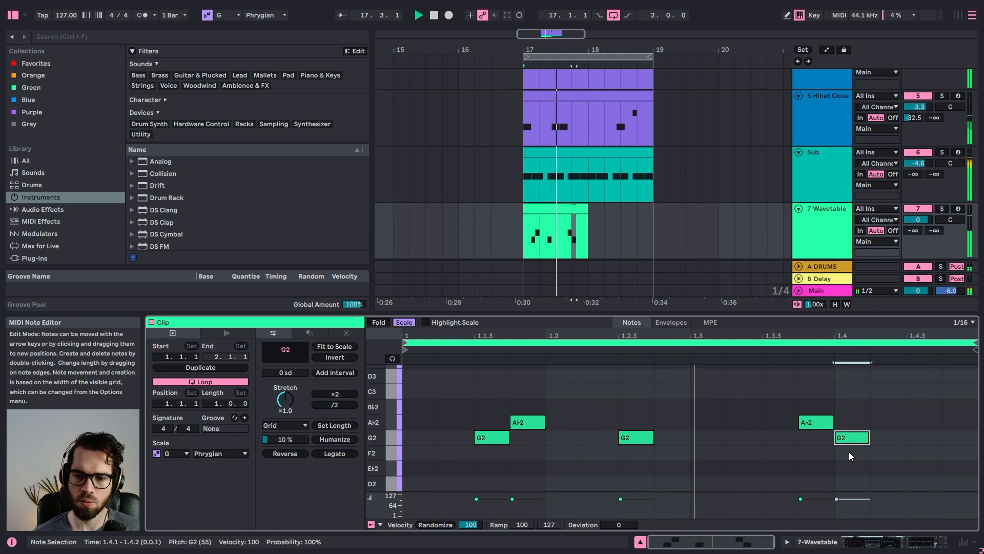
left_click(849, 452)
key("space")
Shift the A♭2–G2 pair at the clip's end to 1.4.2 and 1.4.3, and place a G2 note at 1.3.4
left_click_drag(818, 404, 868, 462)
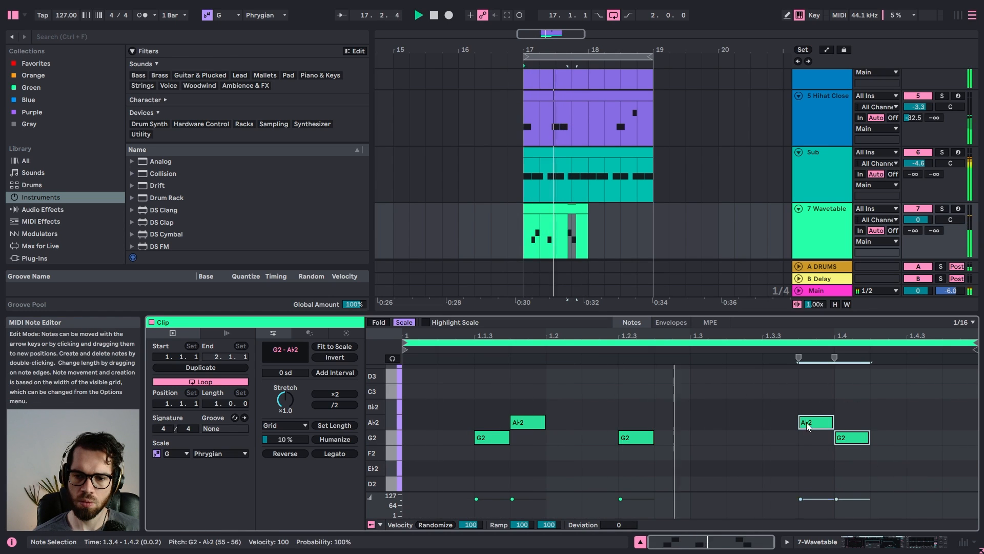
left_click_drag(804, 423, 875, 421)
double_click(853, 438)
left_click(854, 431)
left_click_drag(850, 439, 814, 437)
left_click(817, 416)
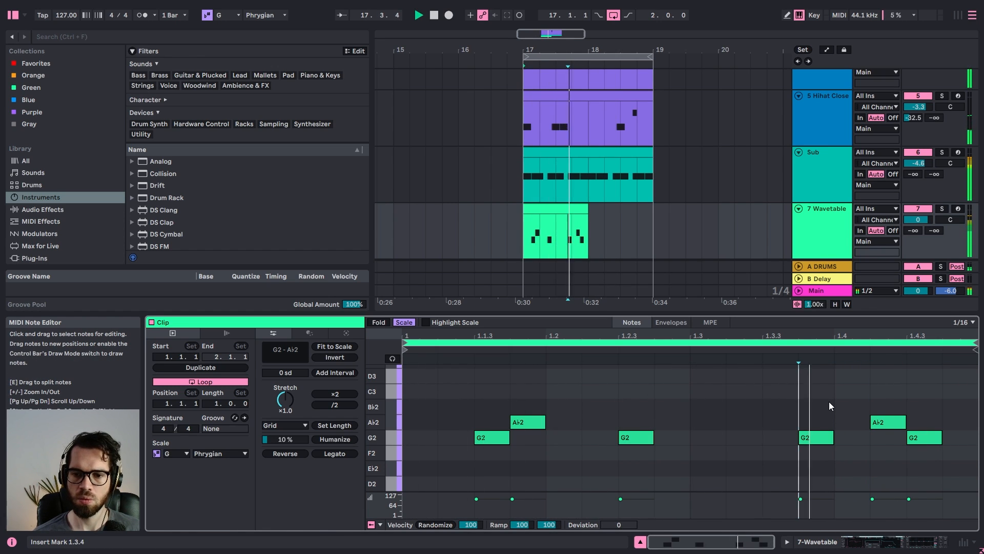
Play the loop and duplicate the Wavetable clip from bar 17 into bar 18
key("space")
left_click(579, 210)
key("ctrl+d")
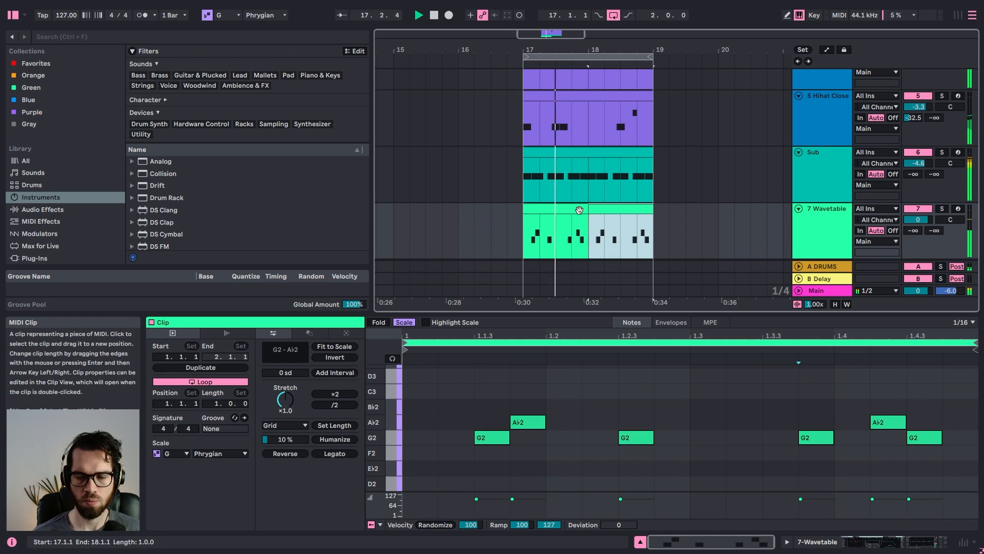
Try moving the G2 note at 1.2.3 in the bar 18 Wavetable clip to 1.2.4, and listen to the loop
left_click(604, 214)
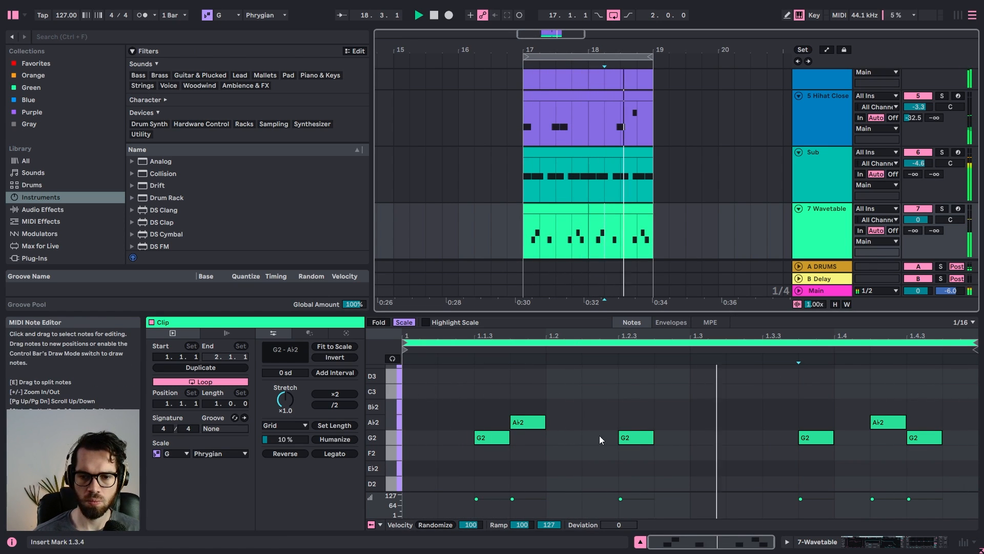
left_click(633, 439)
left_click_drag(628, 438, 664, 438)
left_click(635, 425)
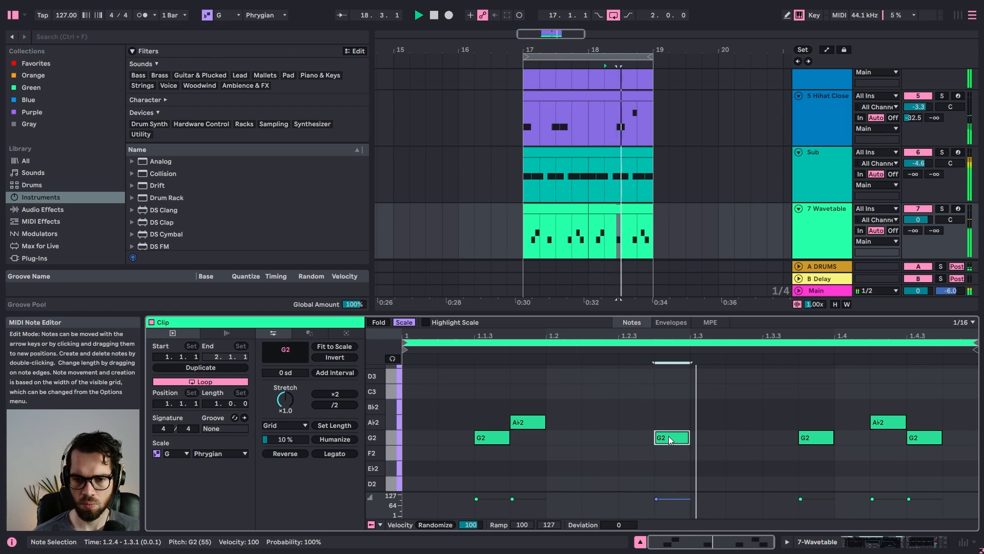
left_click(609, 251)
key("space")
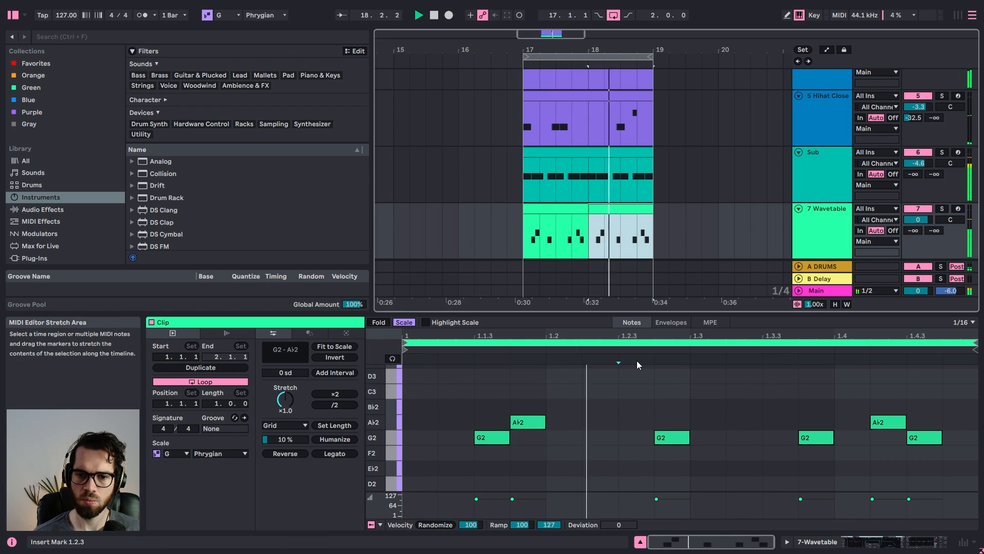
Try removing the moved G2 note from the bar 18 clip and shifting the A♭2 at 1.1.4 to 1.2.2
left_click_drag(674, 437, 566, 437)
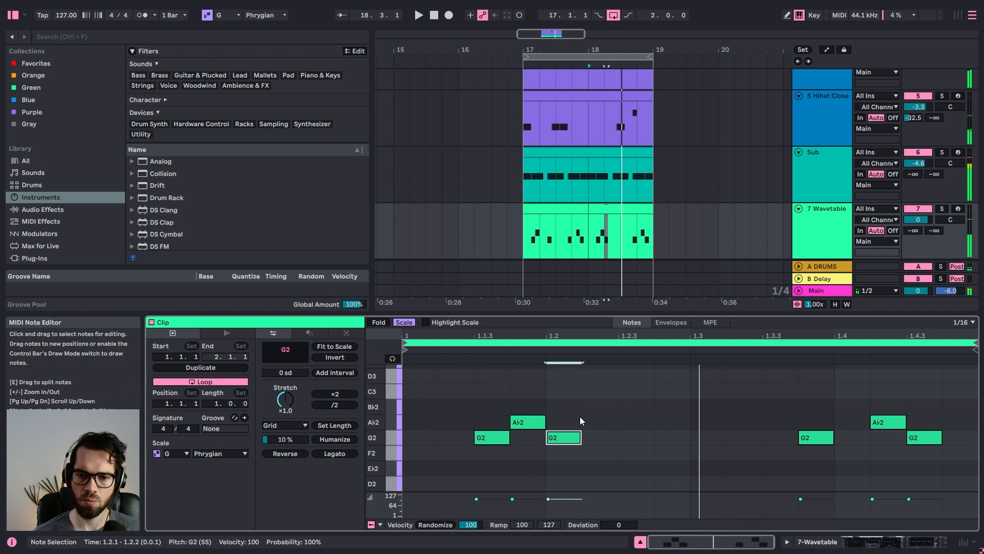
key("Delete")
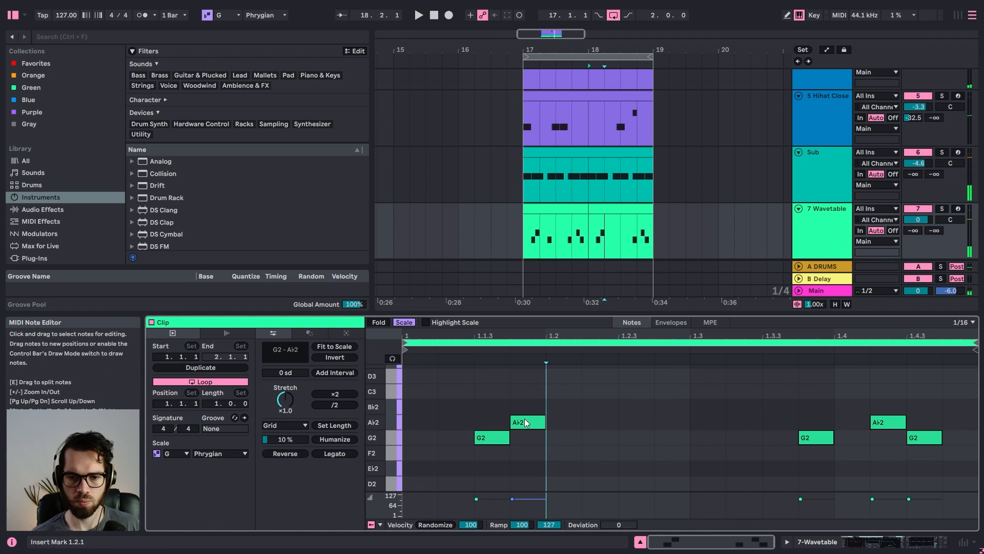
left_click_drag(522, 421, 588, 422)
Replace the bar 18 clip with a fresh copy of the bar 17 Wavetable clip and delete its G2 note at 1.3.4
left_click(581, 226)
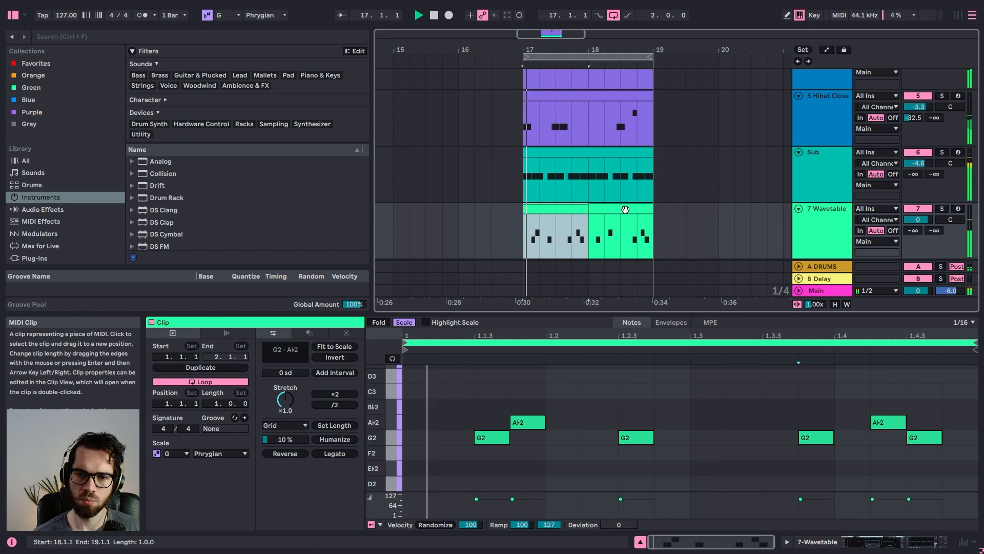
left_click(603, 214)
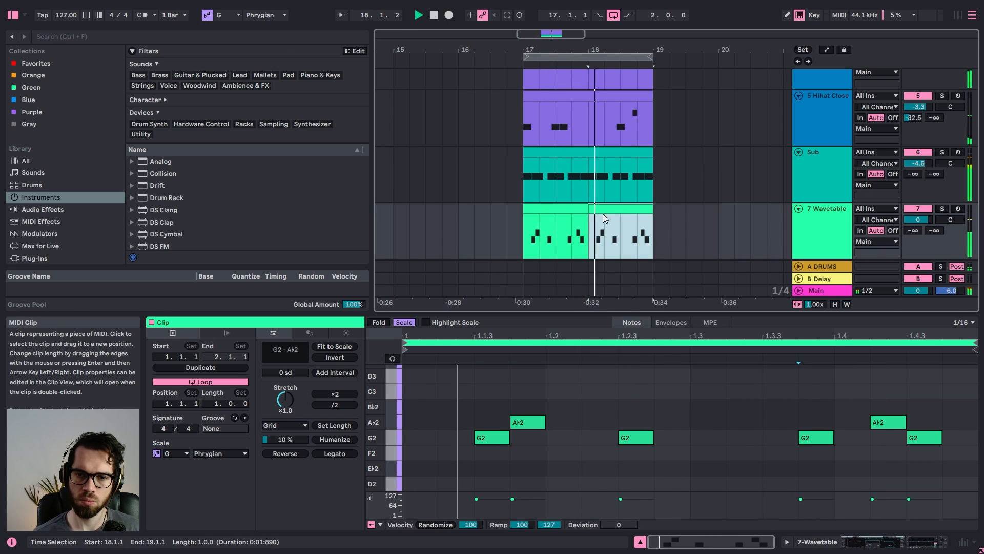
left_click_drag(764, 441, 831, 451)
key("Delete")
key("space")
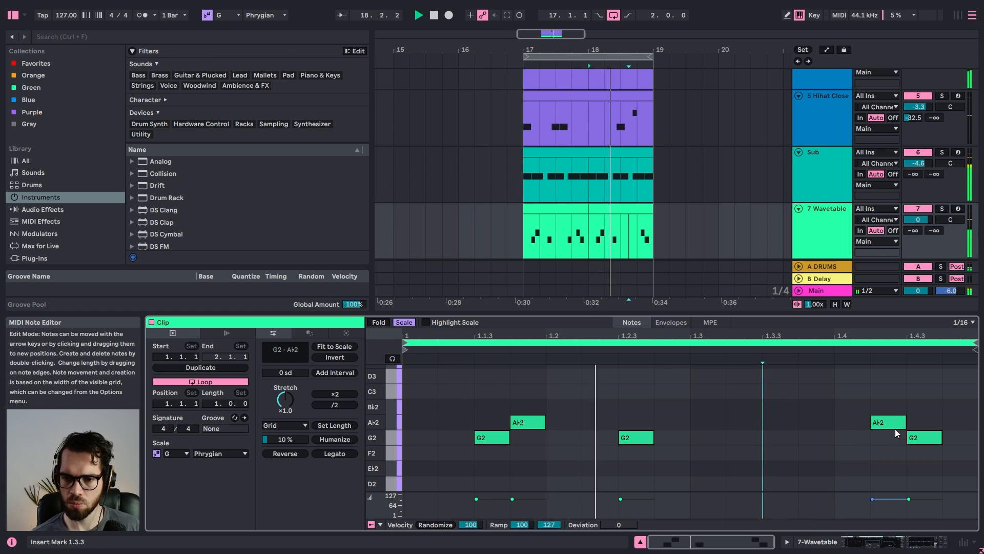
Rework the last beat of the bar 18 clip into two G2 notes at 1.4.1 and 1.4.3
left_click_drag(896, 427, 897, 442)
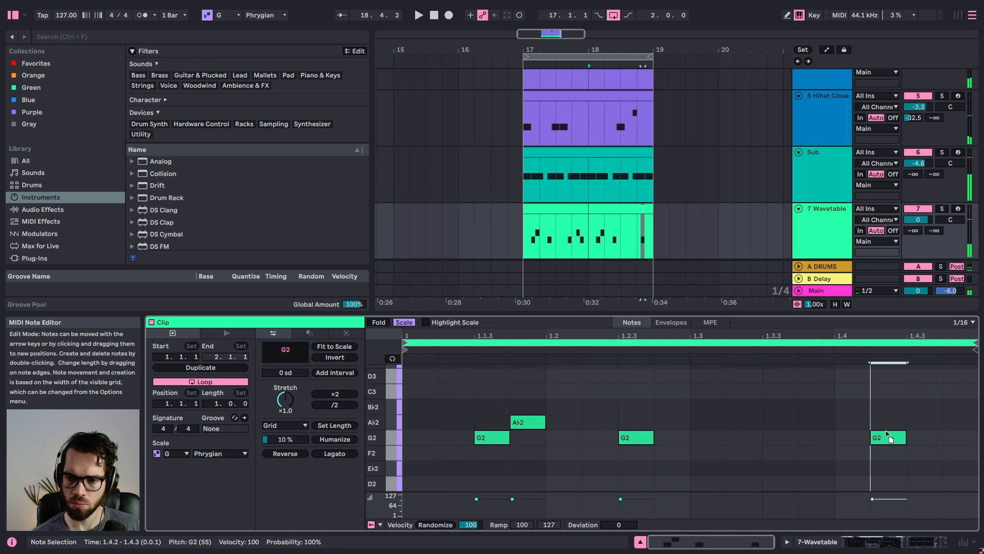
key("ctrl+d")
left_click(921, 420)
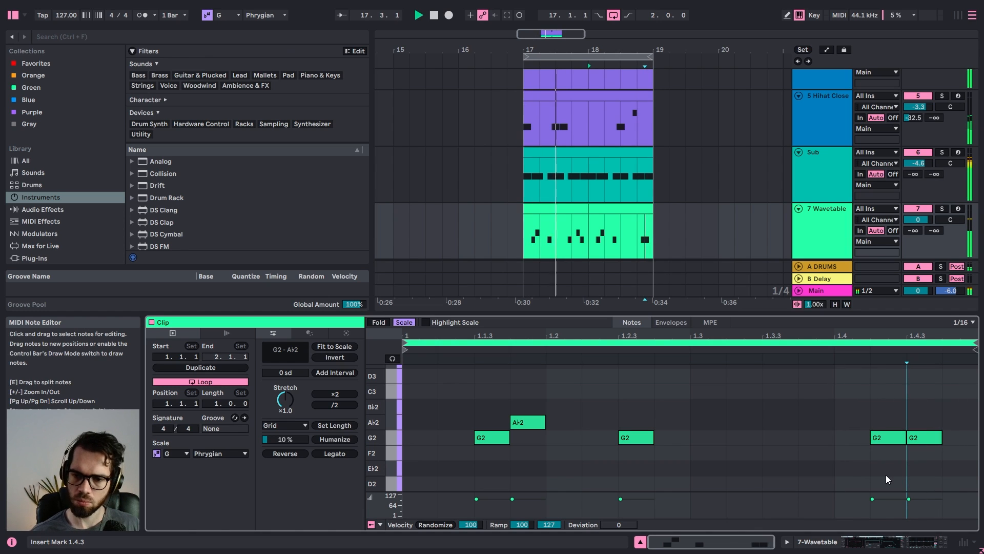
left_click_drag(877, 442, 841, 441)
left_click(862, 405)
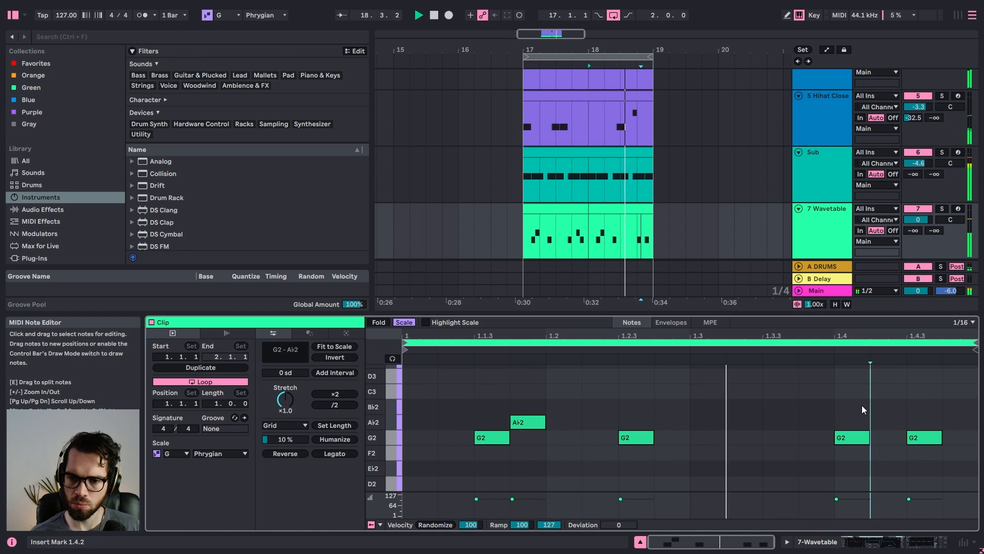
Configure Wavetable oscillator 1 with the Sub 1 wavetable at 78% position and -12 st, in Mono voice mode
left_click(836, 223)
left_click(294, 428)
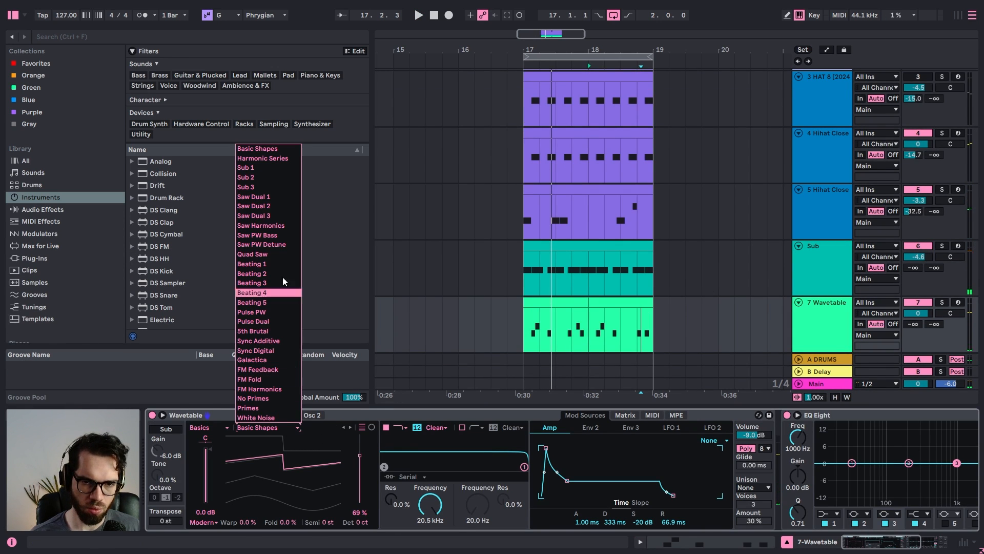
left_click(269, 168)
key("space")
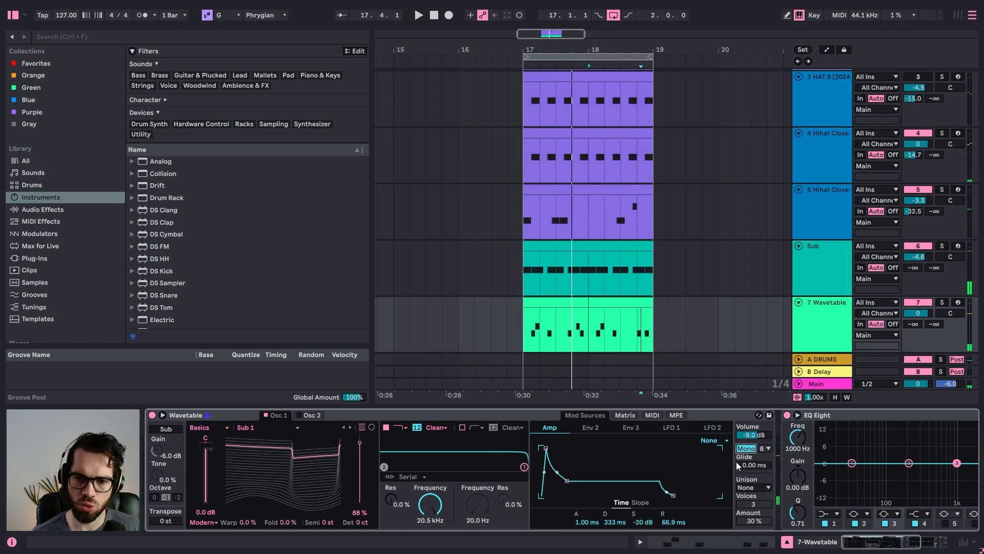
left_click_drag(359, 467, 360, 487)
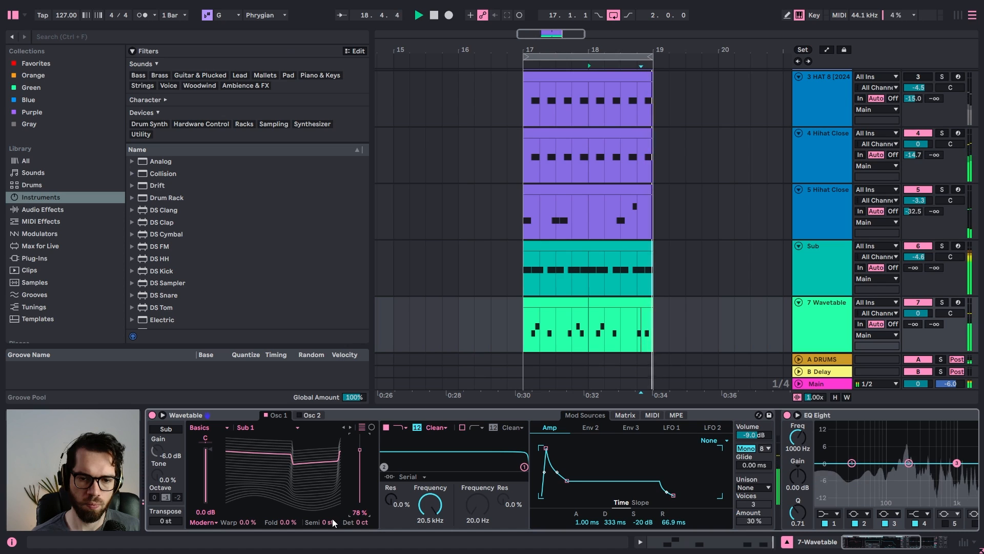
mouse_move(333, 520)
left_mouse_down()
mouse_move(332, 547)
mouse_move(332, 516)
mouse_move(332, 524)
left_mouse_up()
Set filter 1 to the SMP circuit at 313 Hz with 8.44 dB drive, and oscillator 1's wavetable position to 85%
left_click_drag(430, 505, 430, 538)
left_click(447, 429)
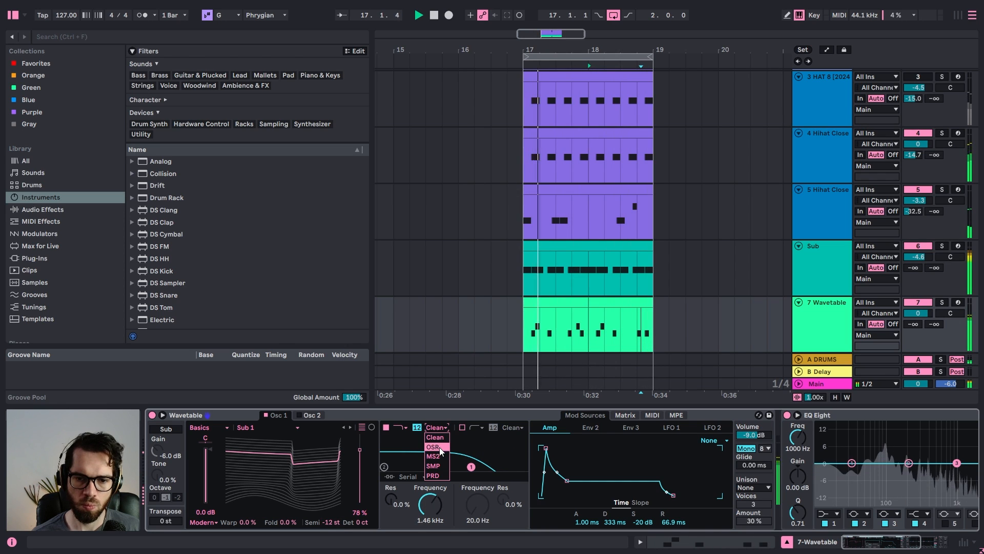
left_click(437, 428)
left_click(439, 466)
left_click_drag(425, 509, 421, 514)
left_click_drag(363, 454, 363, 449)
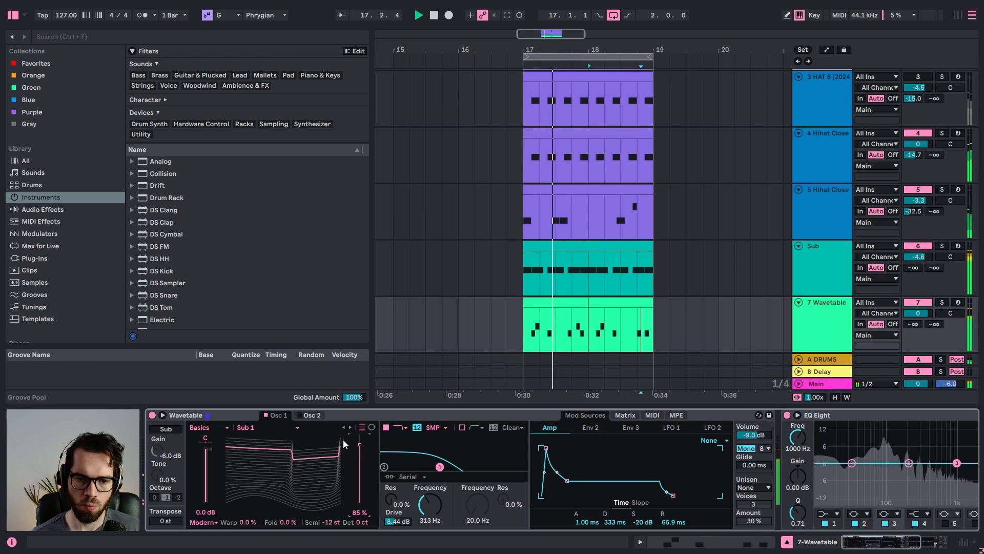
Enable oscillator 2 with the Sub 2 wavetable at 72% position, transposed by -12 st
left_click(300, 416)
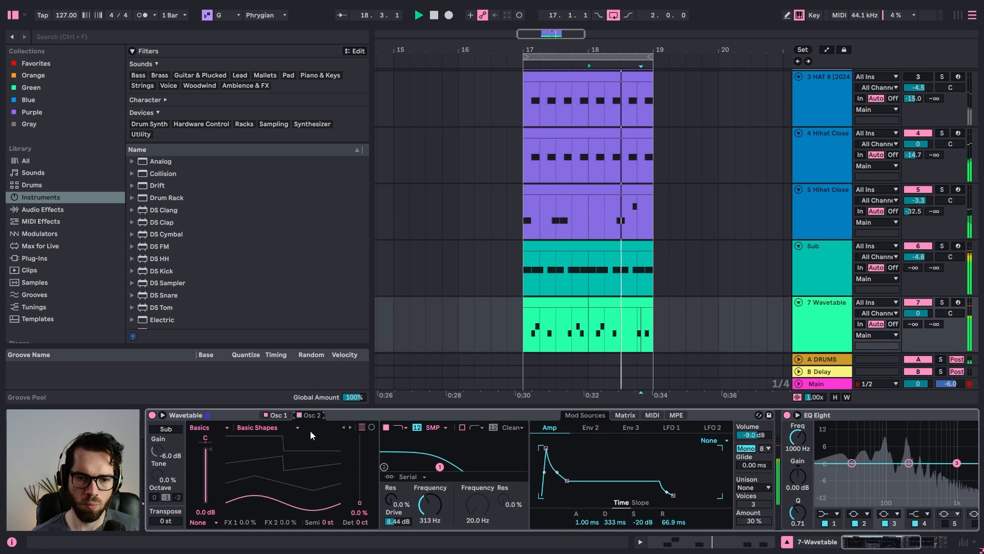
left_click(352, 428)
left_click(352, 428)
left_click(352, 427)
left_click_drag(359, 479, 358, 447)
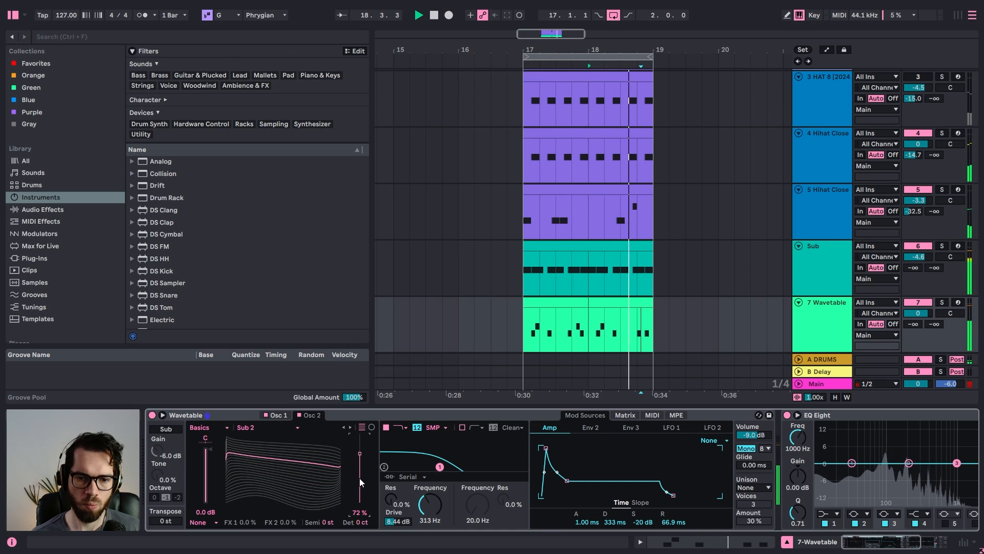
left_click_drag(329, 522, 329, 538)
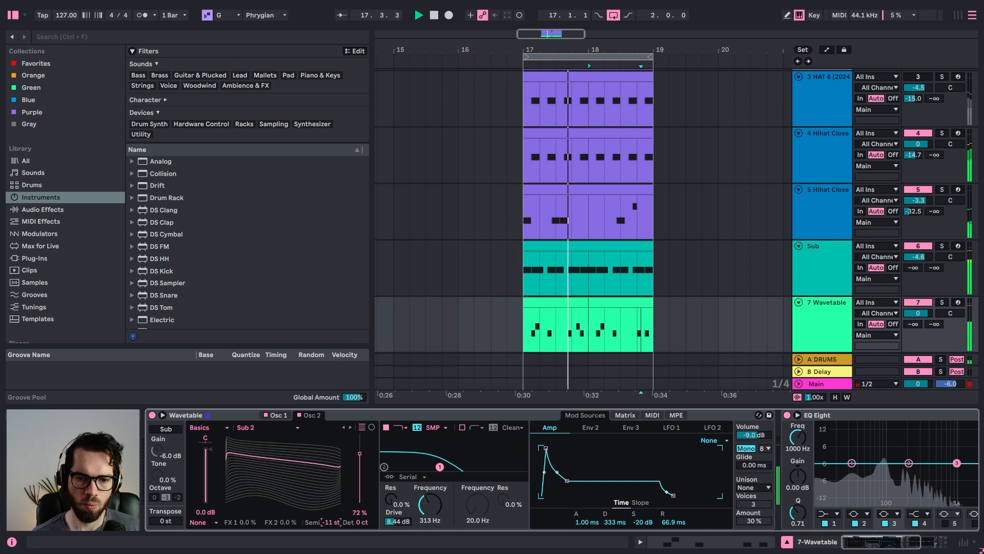
Try modulating oscillator 2's pitch from Env 2 by 10.5 in the modulation matrix, with the loop playing
left_click(622, 415)
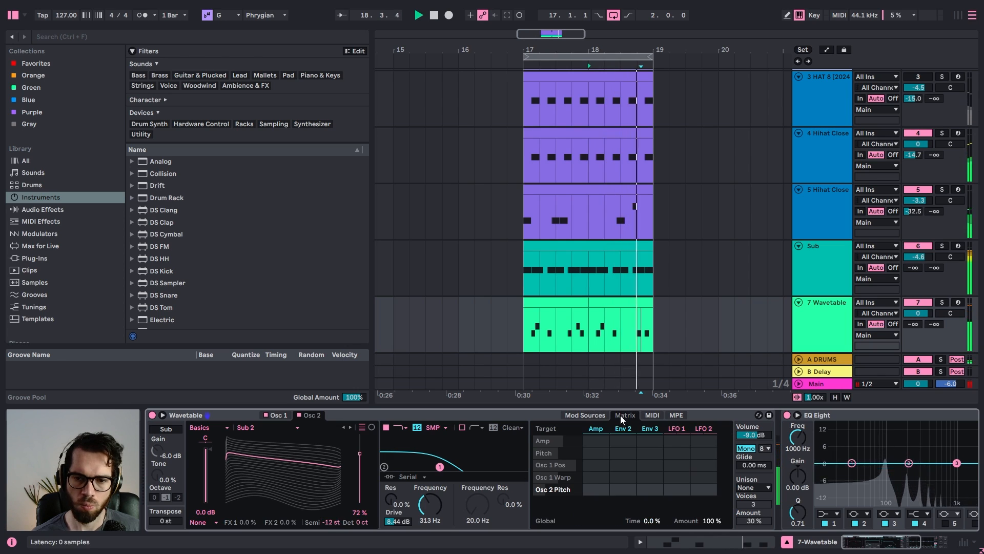
left_click(612, 429)
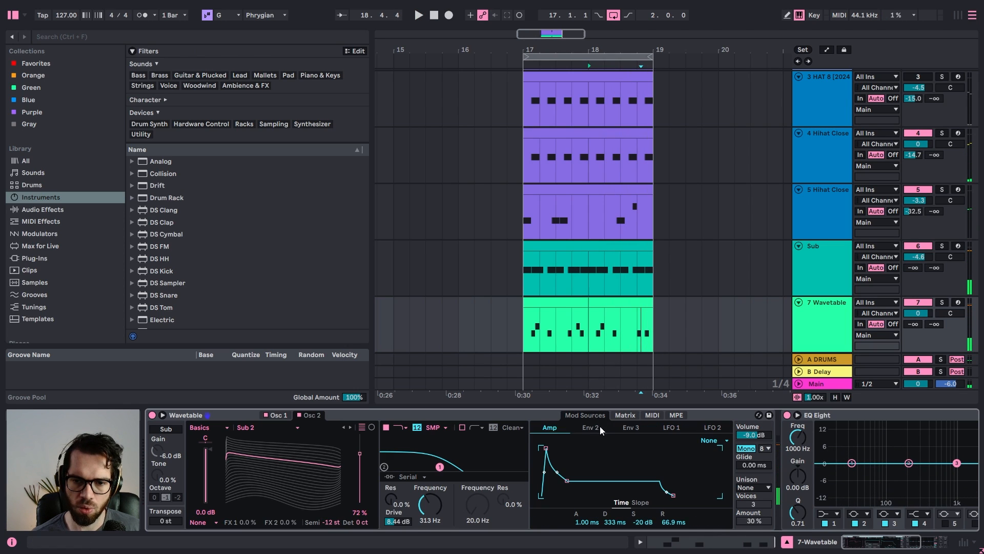
left_click(621, 416)
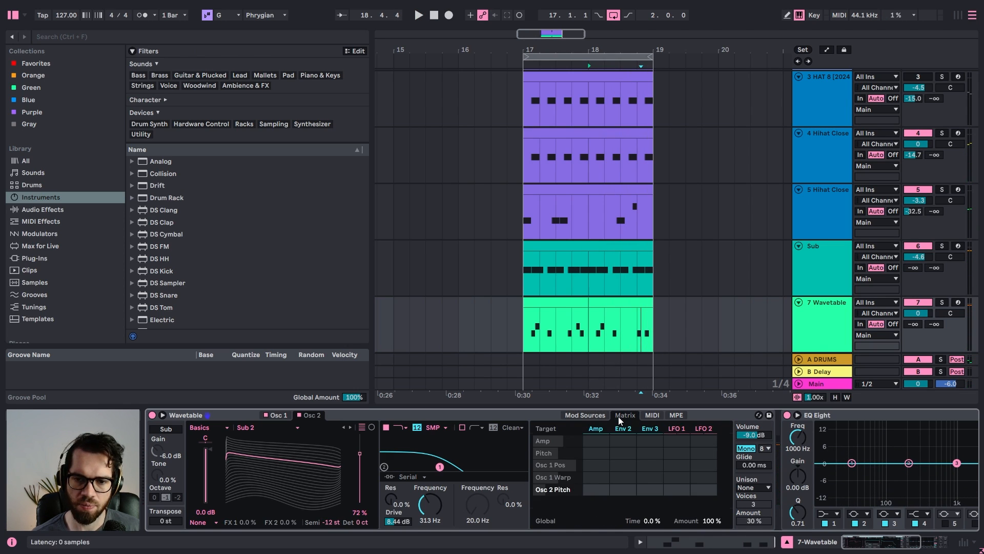
key("space")
left_click_drag(623, 489, 623, 482)
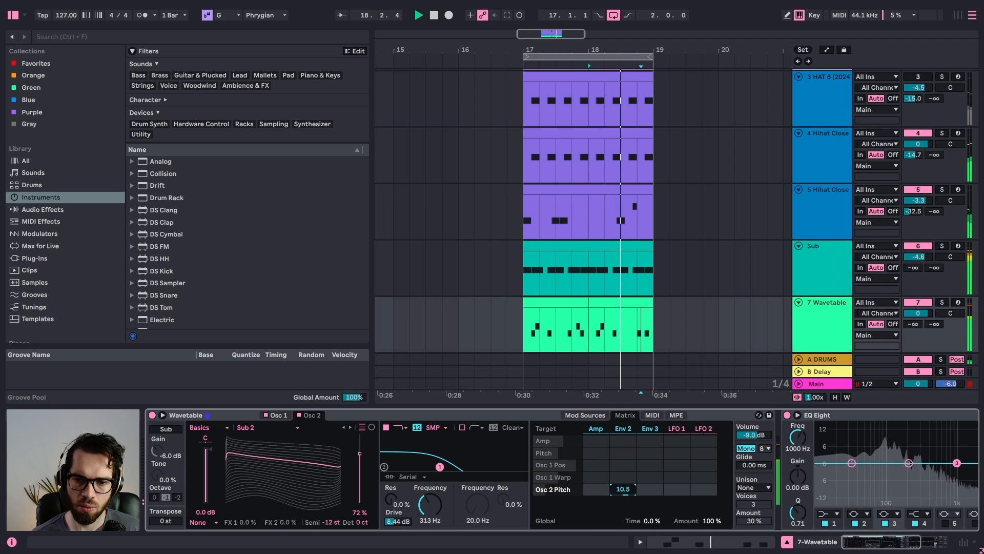
key("space")
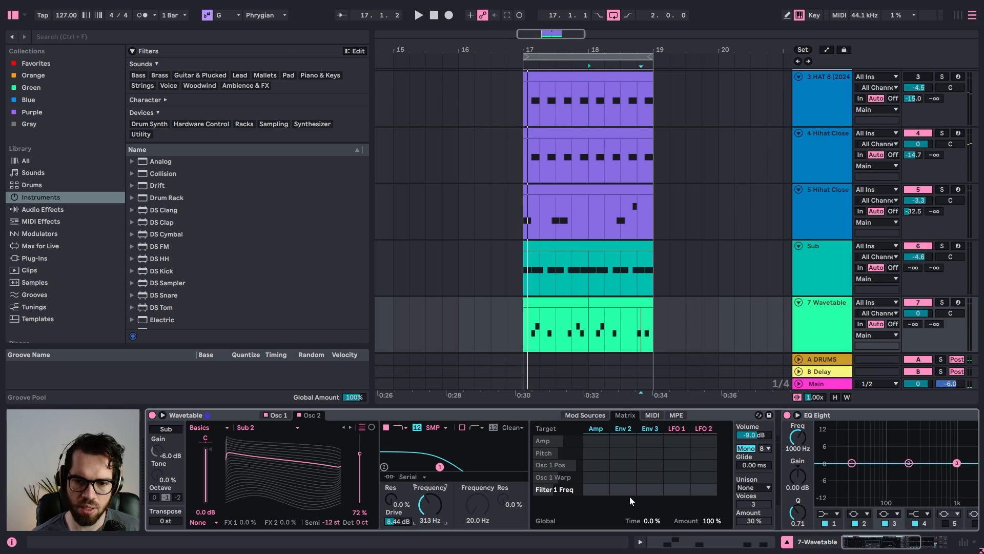
Modulate the filter 1 frequency from Env 2 by 42, and set the filter's base frequency to 60.1 Hz
key("space")
left_click_drag(626, 491, 626, 471)
left_click_drag(439, 510, 478, 515)
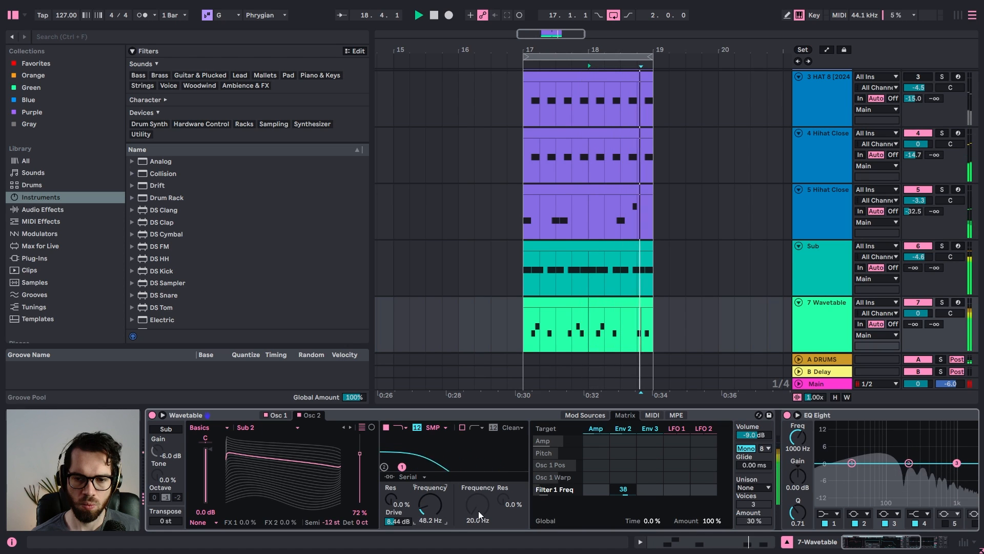
left_click_drag(624, 492, 624, 489)
left_click_drag(444, 508, 444, 504)
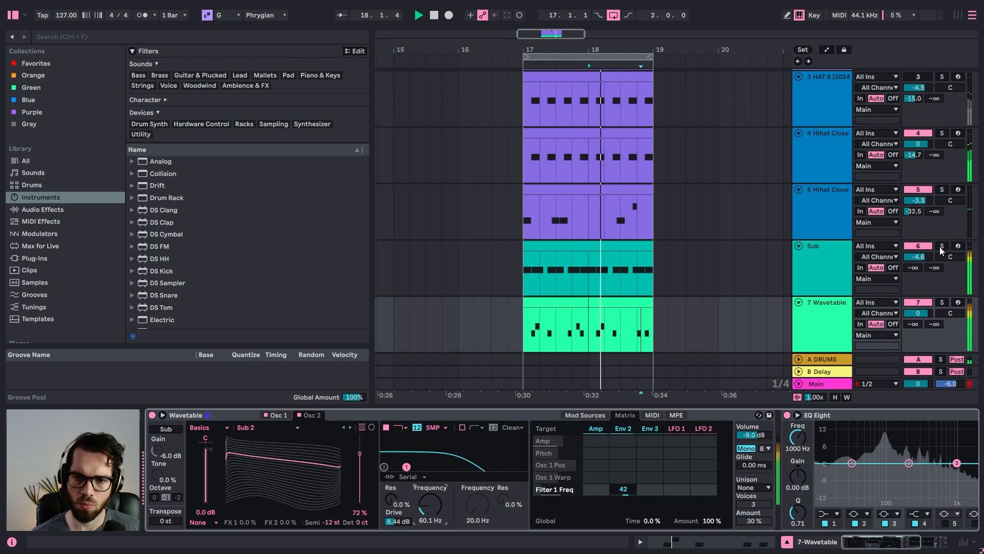
Try sending the Wavetable track to the A DRUMS return at -13.0 dB, comparing it soloed and with the full loop
left_click(941, 247)
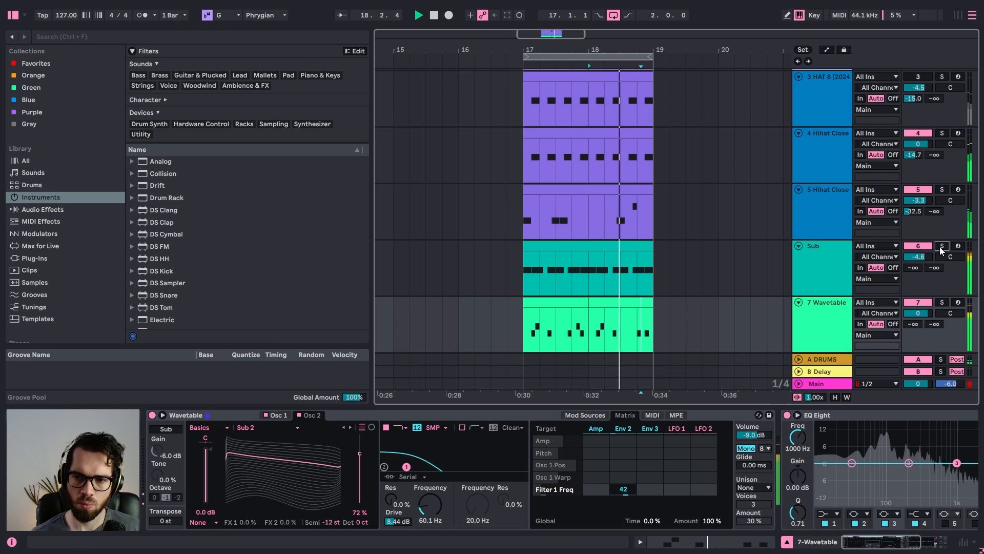
left_click(942, 302)
left_click_drag(913, 324, 914, 322)
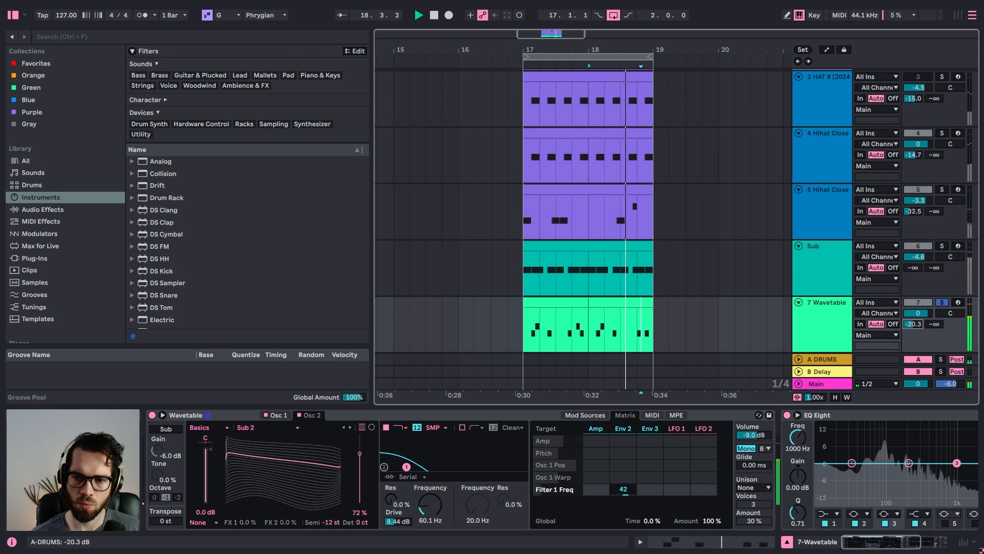
left_click(942, 302)
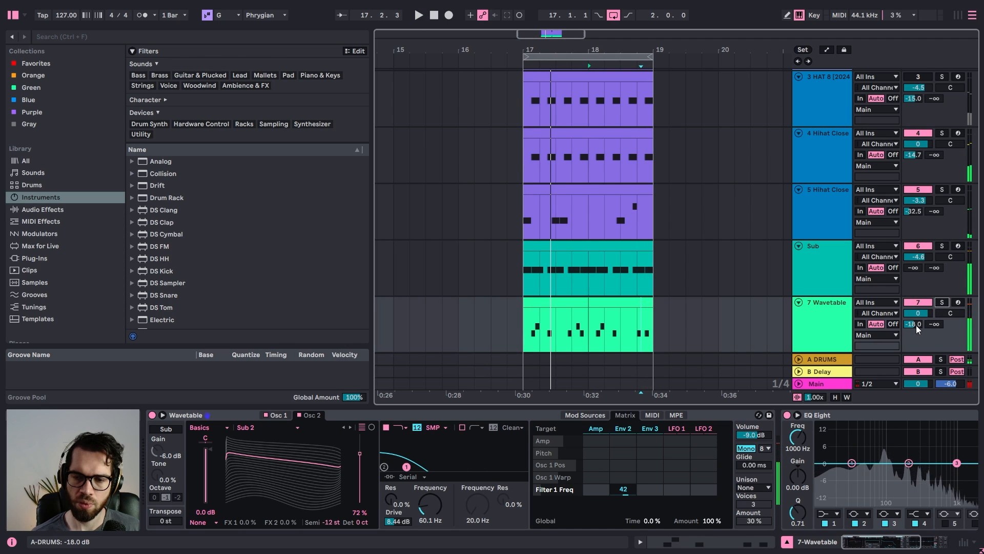
left_click_drag(913, 324, 913, 323)
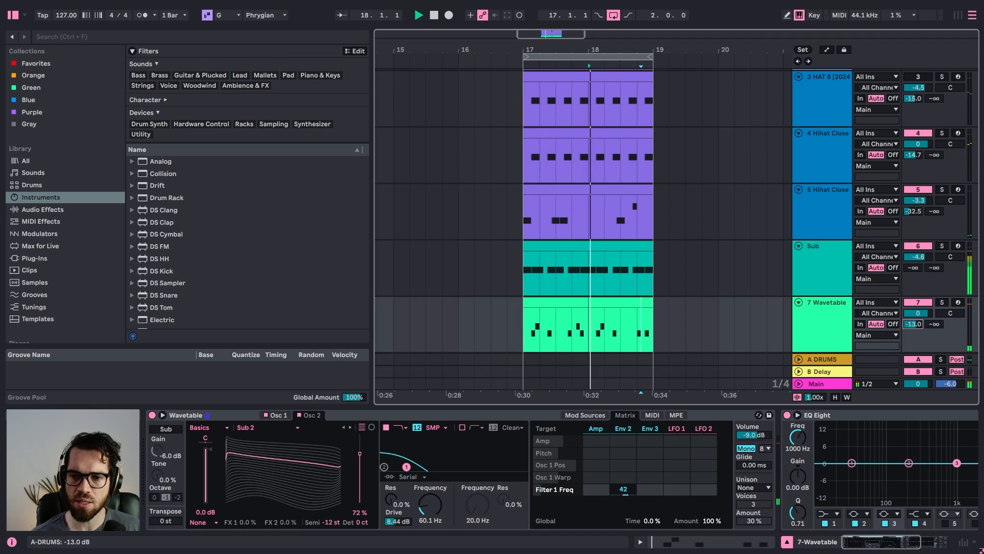
Set EQ Eight band 1 to a low cut at 58.7 Hz with Q 0.58, and the Wavetable track's A DRUMS send to -38.0 dB
left_click(836, 514)
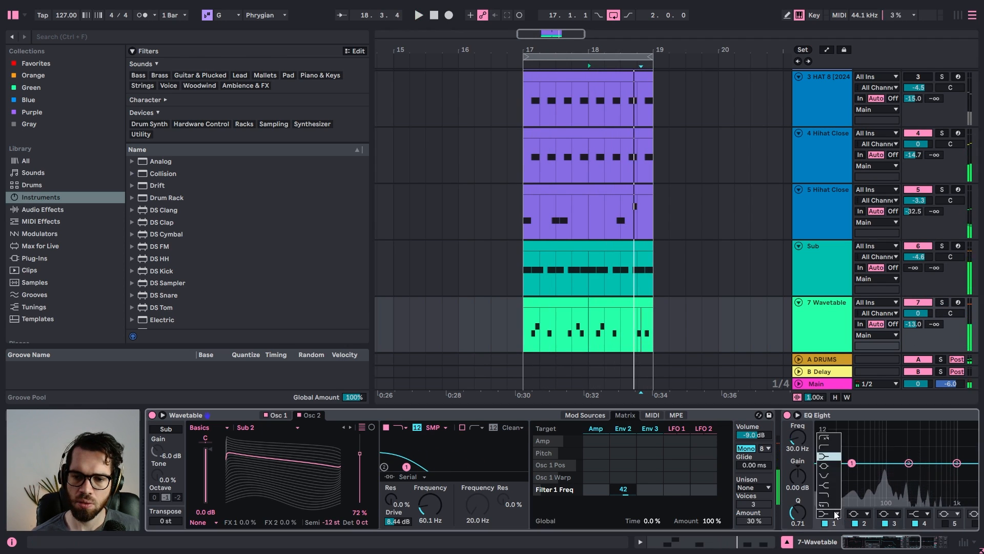
left_click(827, 450)
left_click_drag(853, 471, 872, 476)
left_click_drag(915, 324, 915, 348)
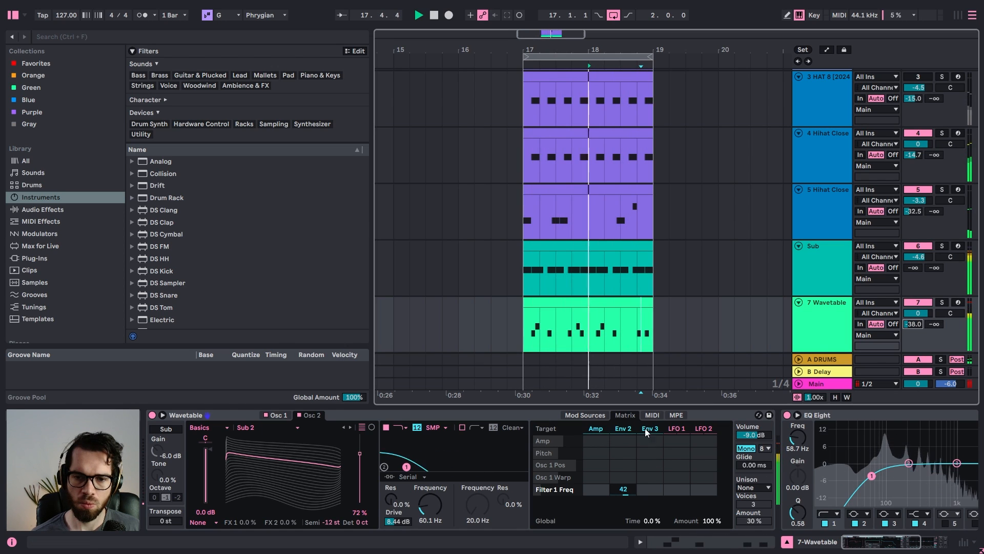
Set oscillator 1's wavetable position to 64%, and audition the sub oscillator on and off
left_click(491, 417)
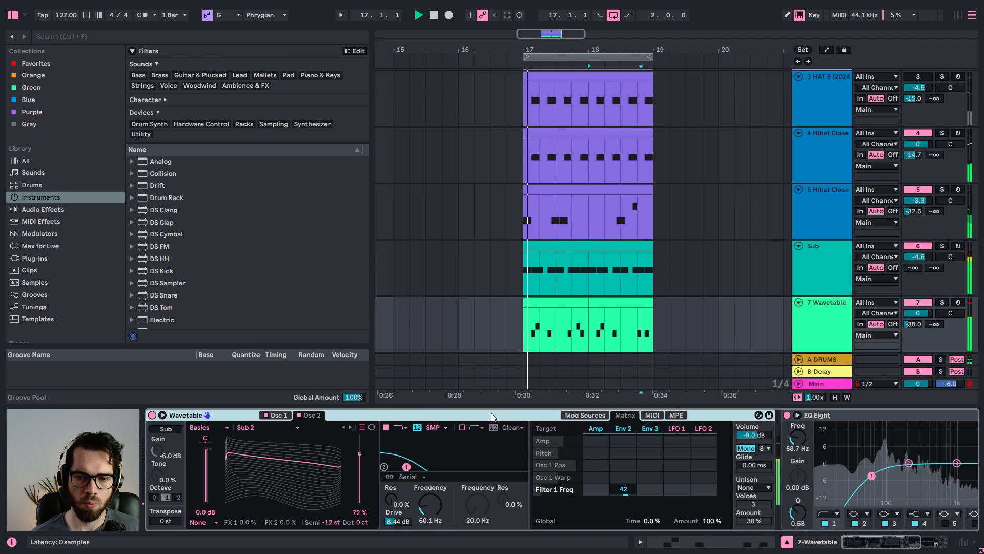
left_click(275, 416)
left_click(360, 456)
mouse_move(360, 456)
left_mouse_down()
mouse_move(360, 434)
mouse_move(360, 458)
left_mouse_up()
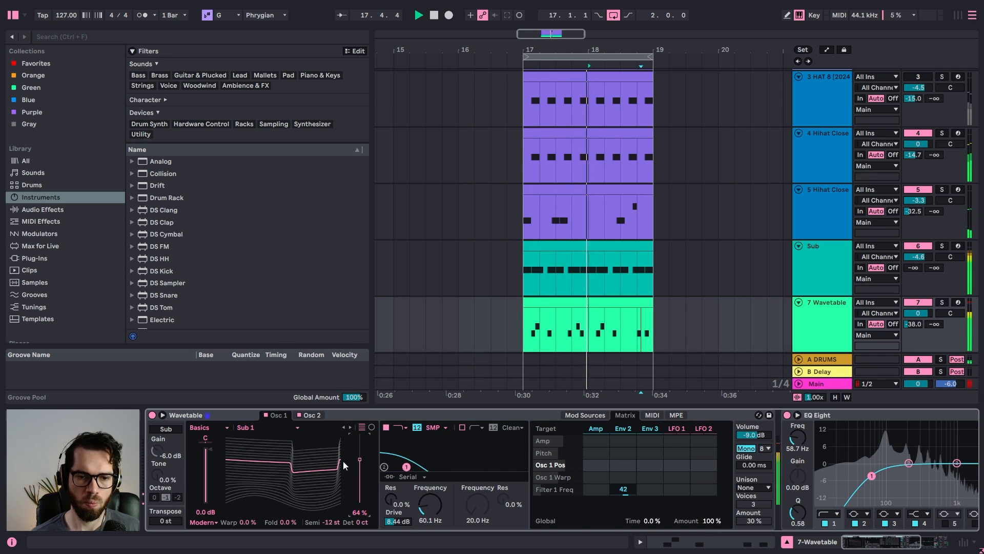
left_click(174, 431)
left_click(169, 432)
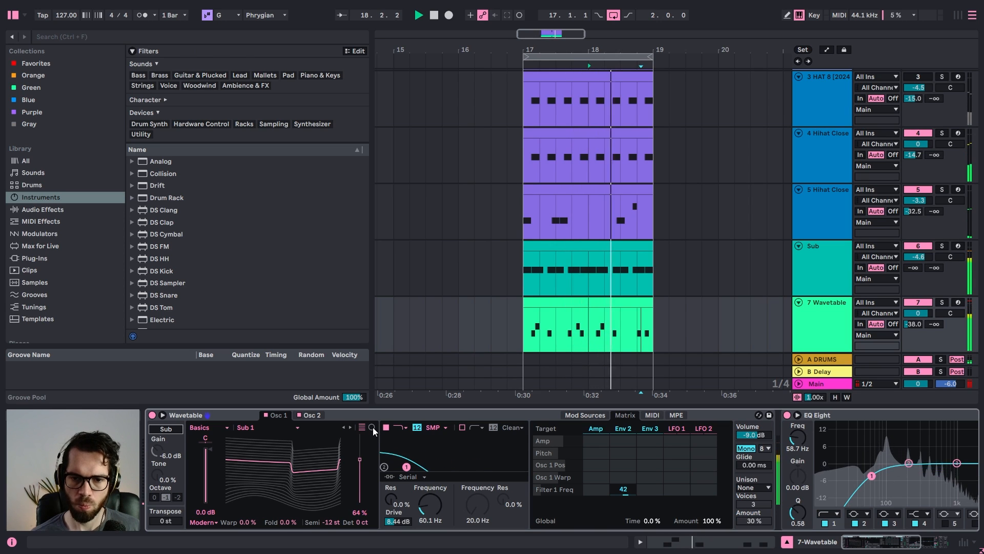
Set filter 1's drive to 6.75 dB and compare filter circuits, settling on PRD
left_click_drag(392, 522, 393, 533)
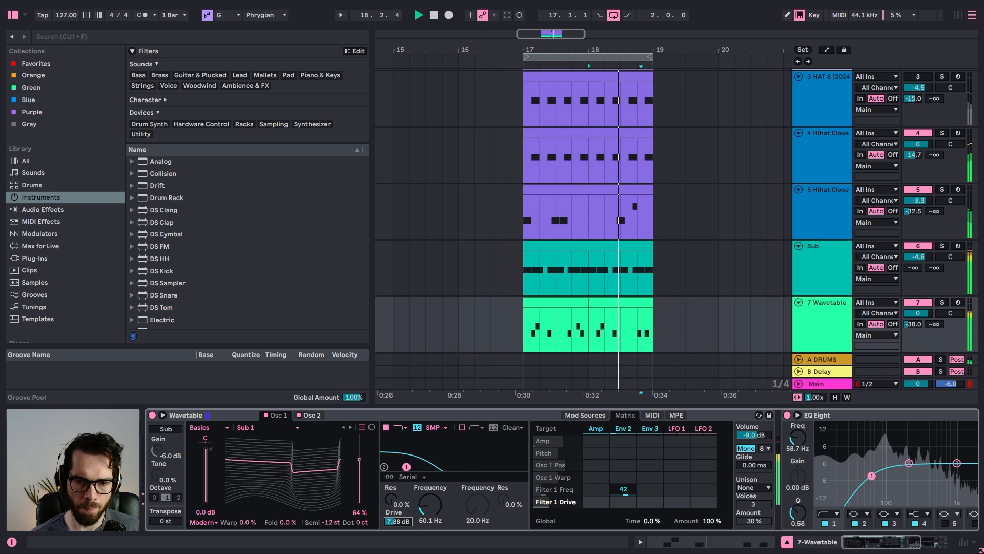
left_click(444, 428)
left_click(441, 455)
left_click(439, 427)
left_click(438, 445)
left_click(439, 427)
left_click(436, 473)
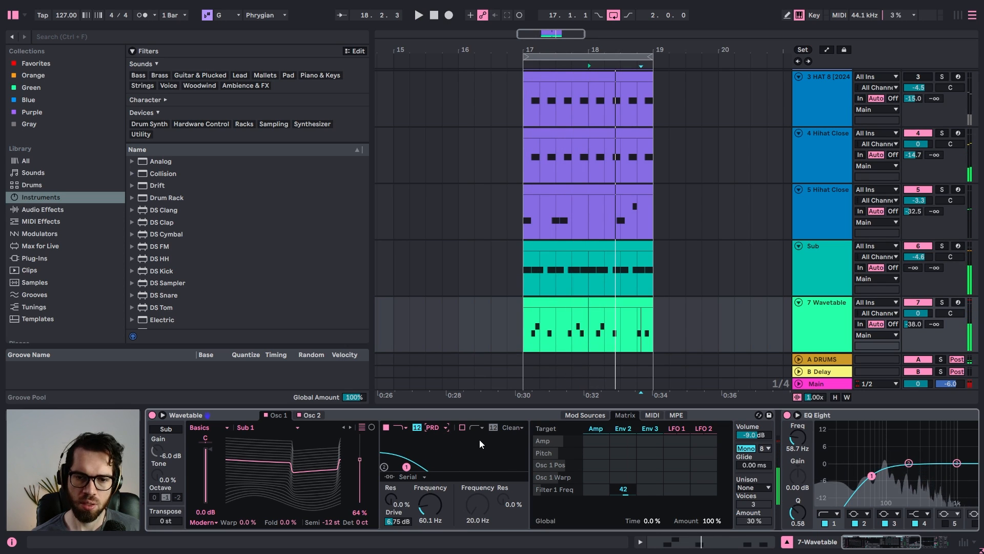
Switch filter 1 to the 24 dB slope and set Env 2's modulation of the filter 1 frequency to 44
key("space")
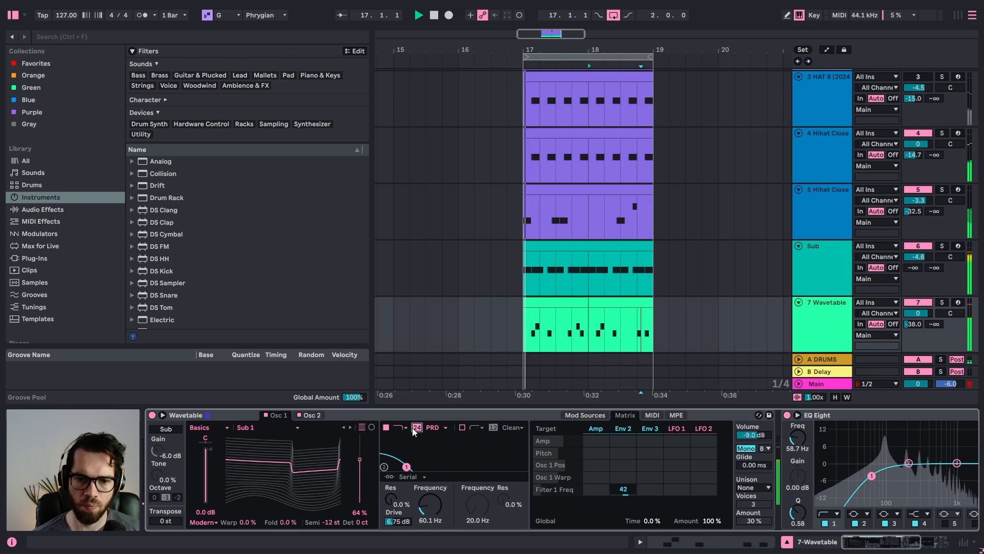
left_click(417, 428)
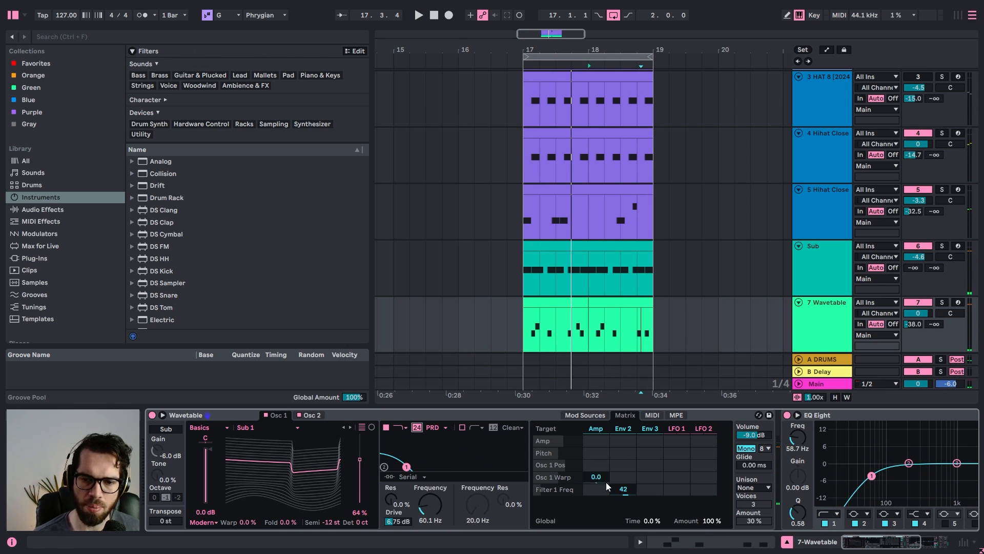
key("space")
left_click_drag(623, 490, 623, 489)
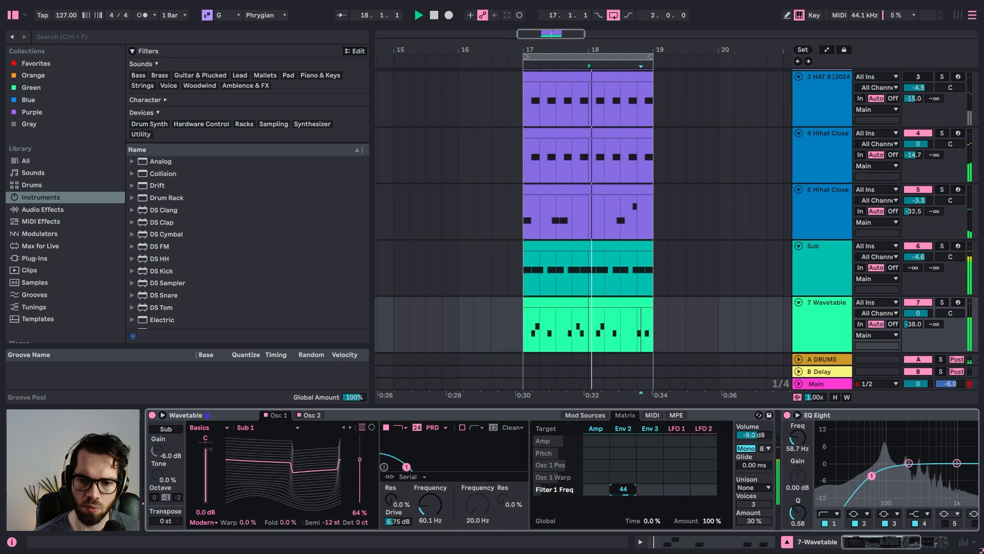
Find Saturator in the audio effects, insert it between Wavetable and EQ Eight, and set its drive to 5.14 dB
left_click(114, 41)
type("sat")
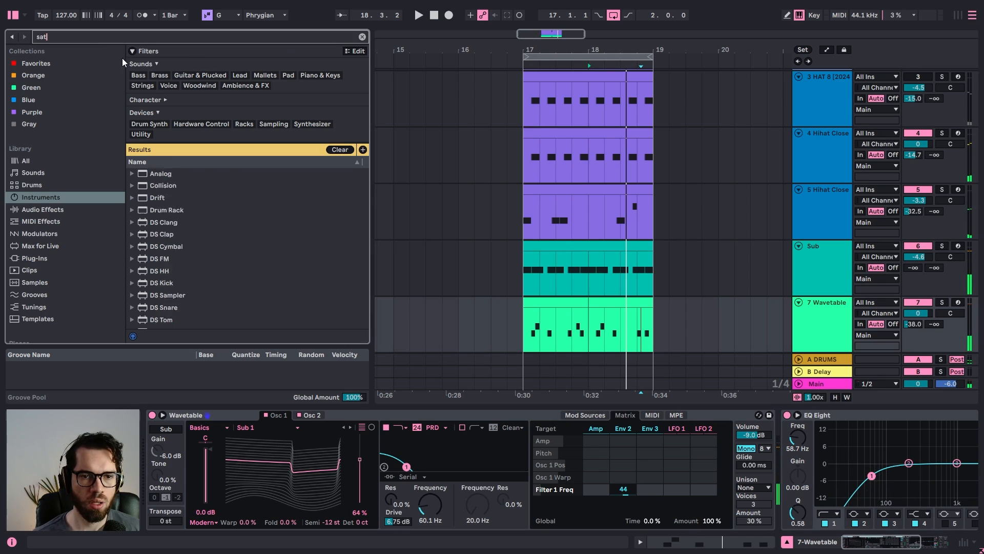
left_click(57, 212)
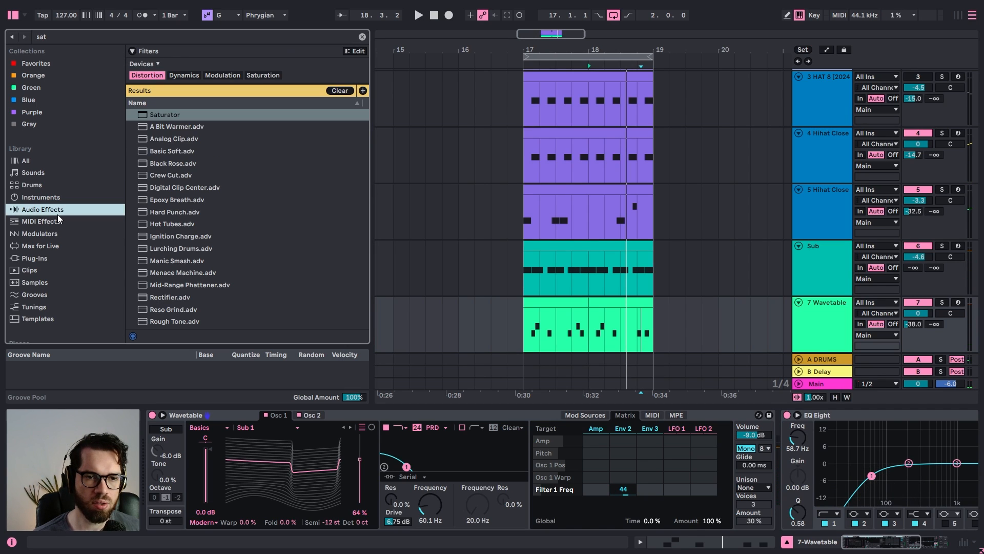
left_click_drag(164, 118, 772, 454)
key("space")
left_click_drag(758, 448, 759, 431)
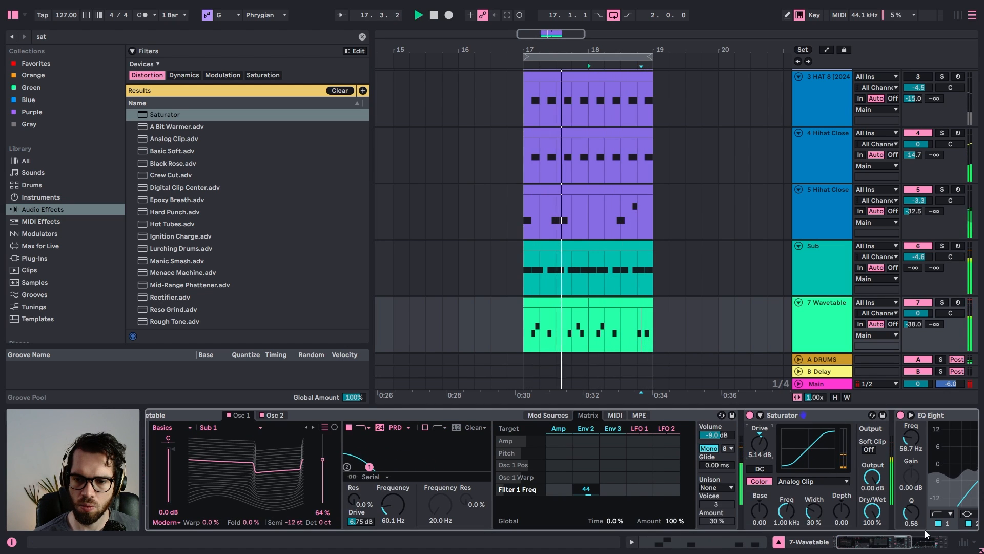
Set the low cut in the Wavetable track's EQ Eight to 107 Hz with Q 0.51
scroll(890, 542, "right", 2)
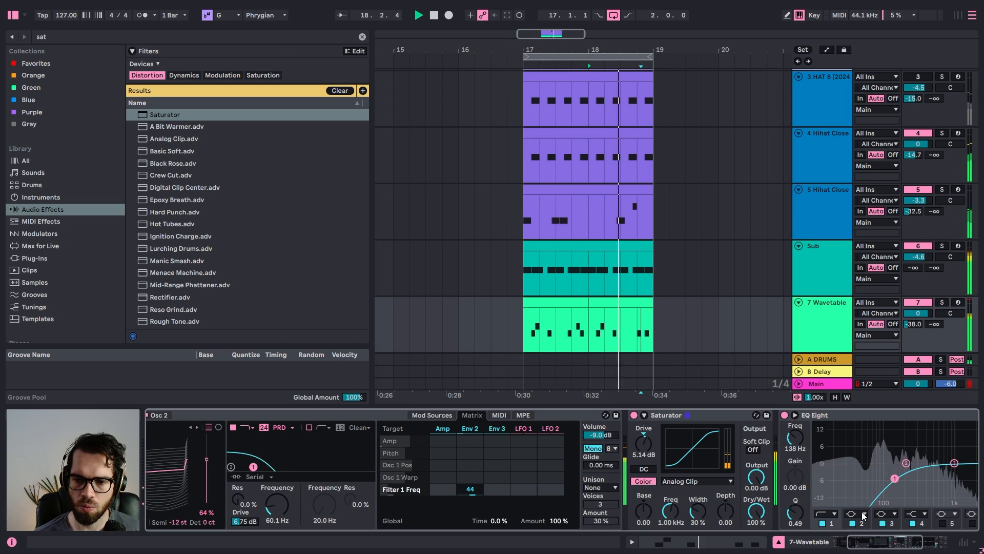
scroll(871, 547, "right", 2)
left_click_drag(871, 548, 883, 548)
left_click_drag(739, 463, 724, 480)
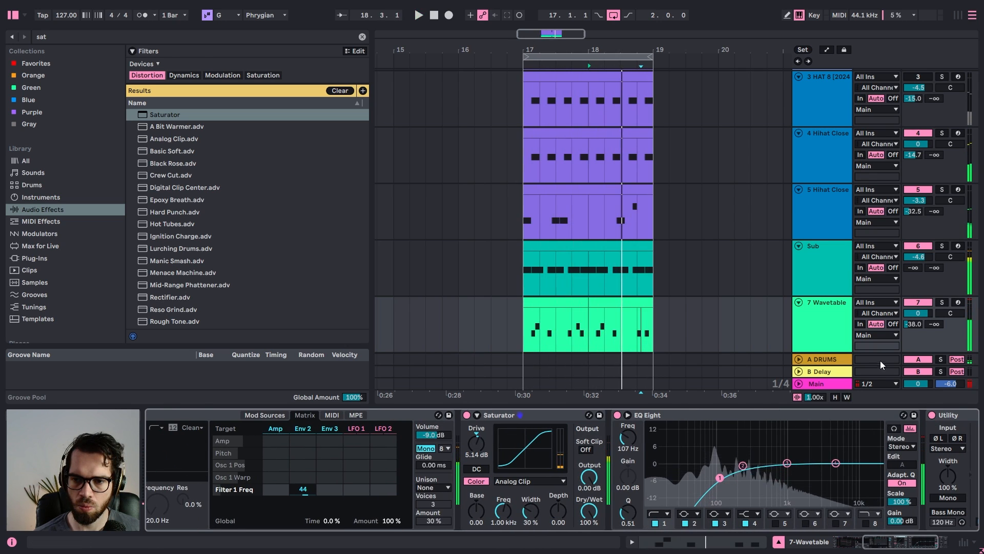
Send the Wavetable track to B Delay at -22.8 dB, and set EQ Eight band 2 to -2.11 dB at 230 Hz
left_click_drag(934, 324, 934, 296)
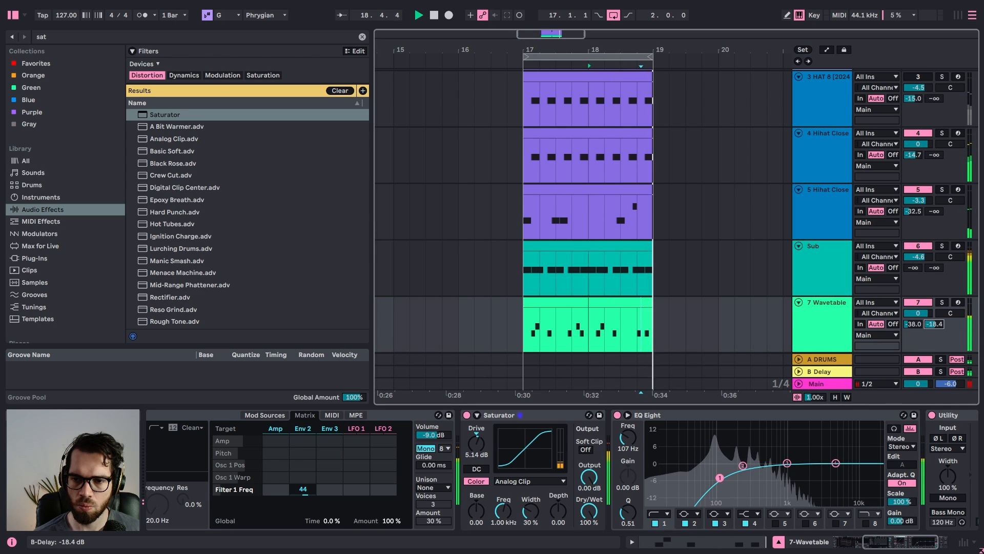
left_click_drag(720, 477, 743, 469)
left_click_drag(934, 324, 934, 329)
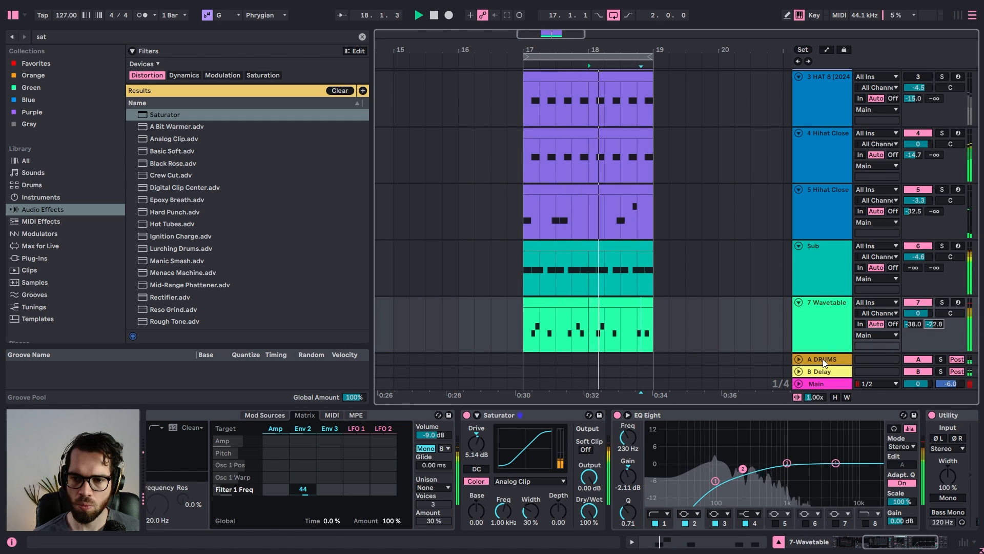
Expand the A DRUMS return track, compare it muted and unmuted, and set its volume to -7.7 dB
left_click(809, 361)
left_click(799, 359)
left_click_drag(918, 316, 918, 323)
left_click(919, 304)
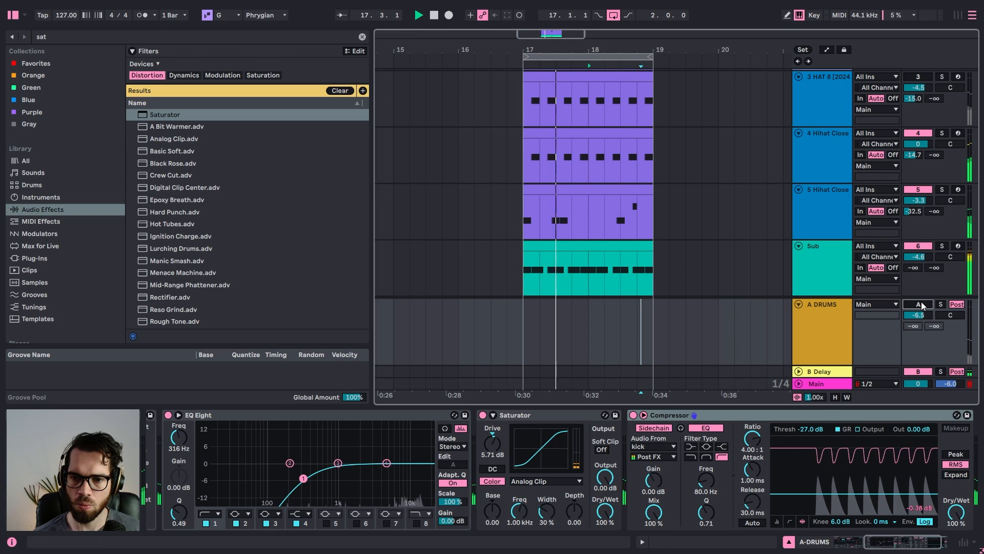
left_click(921, 303)
left_click_drag(919, 315, 919, 321)
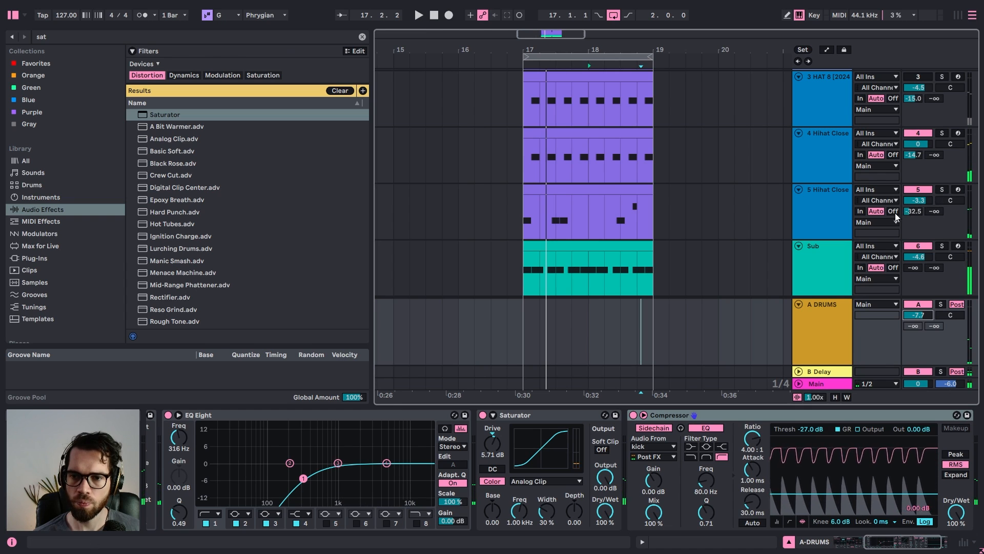
Set the Wavetable track's B Delay send to -44.0 dB and bring its device chain back into view
scroll(841, 223, "down", 1)
key("space")
scroll(838, 223, "down", 4)
key("space")
left_click_drag(934, 183, 934, 192)
left_click(820, 171)
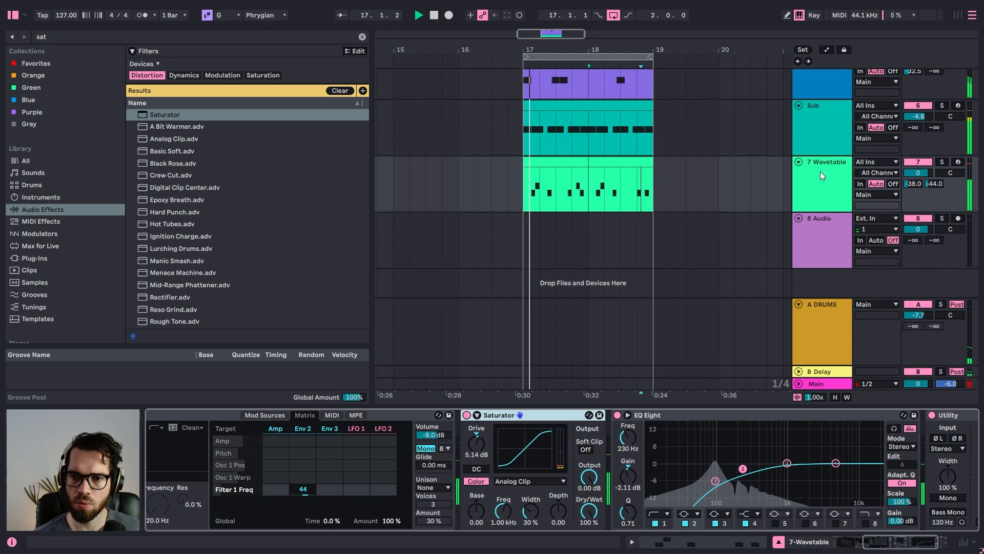
Consolidate the Wavetable clips into one two-bar clip and transpose all its notes down an octave to G1 and A♭1, checking with playback
left_click(506, 178)
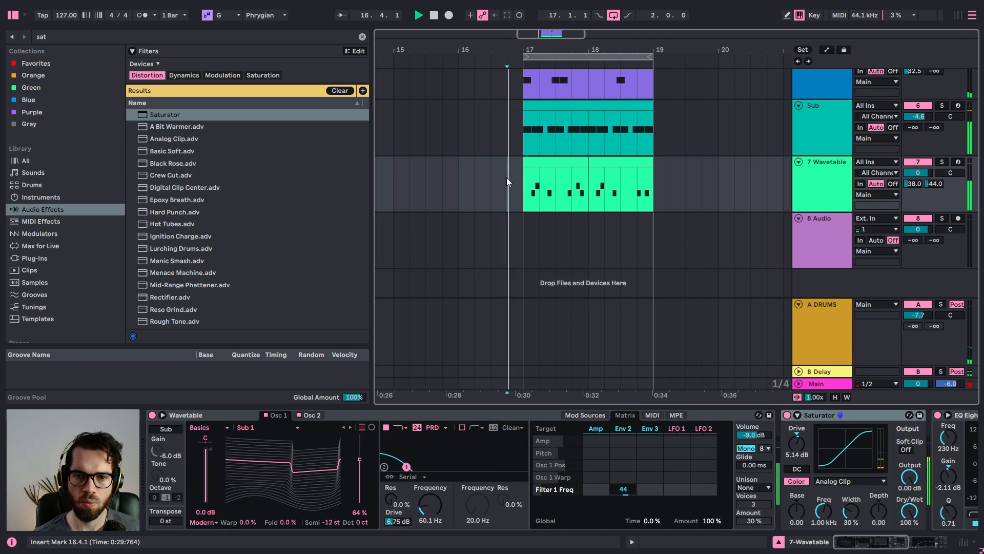
scroll(516, 185, "up", 3)
scroll(533, 198, "up", 3)
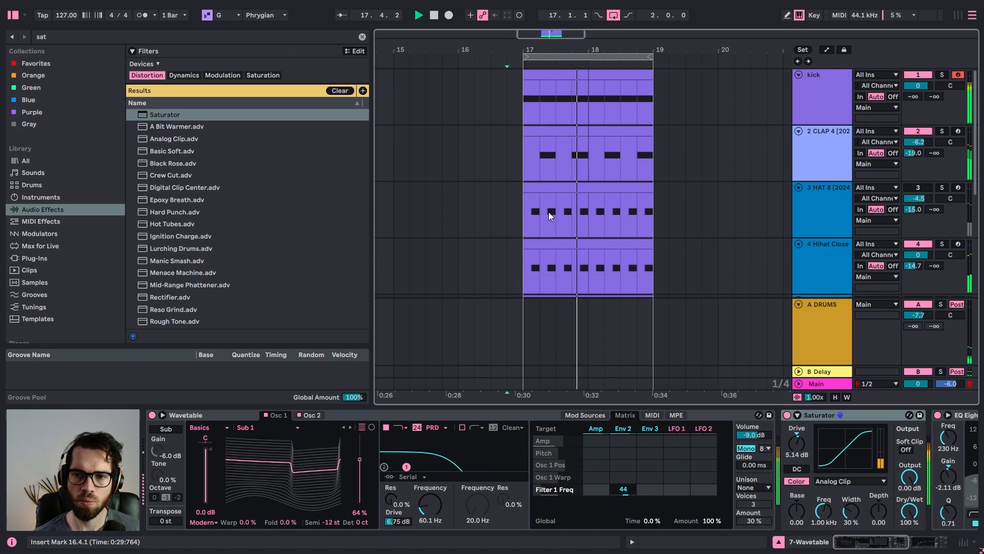
scroll(588, 203, "down", 4)
left_click(591, 208)
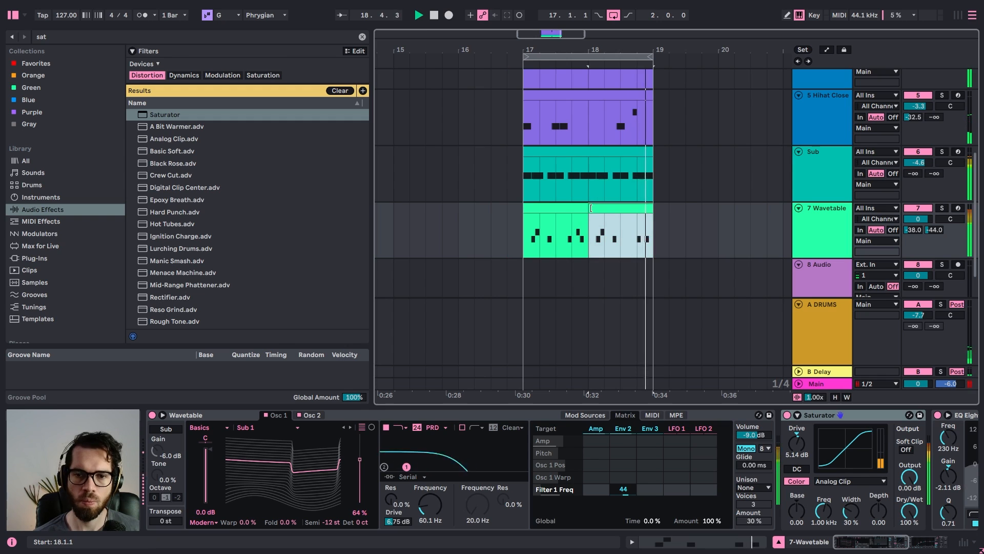
double_click(576, 209)
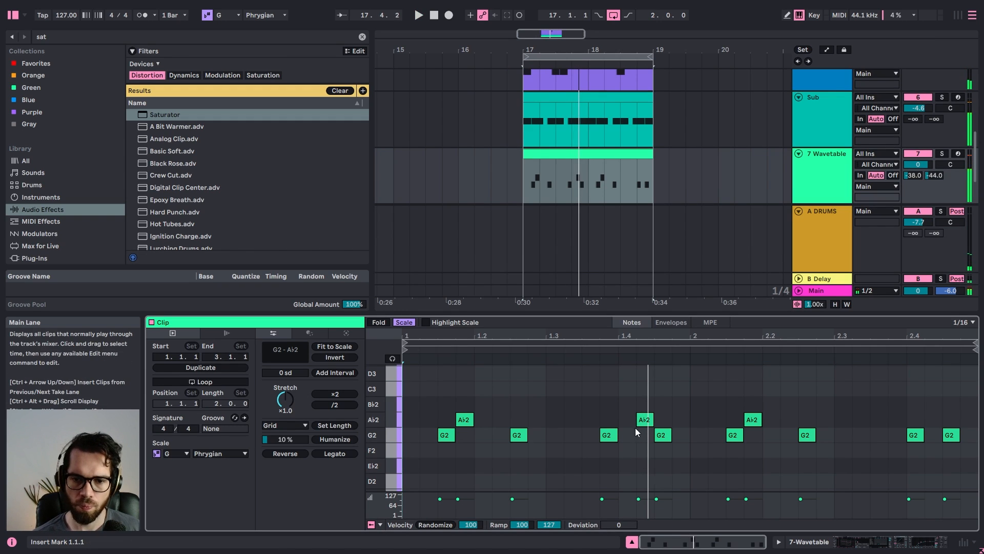
key("space")
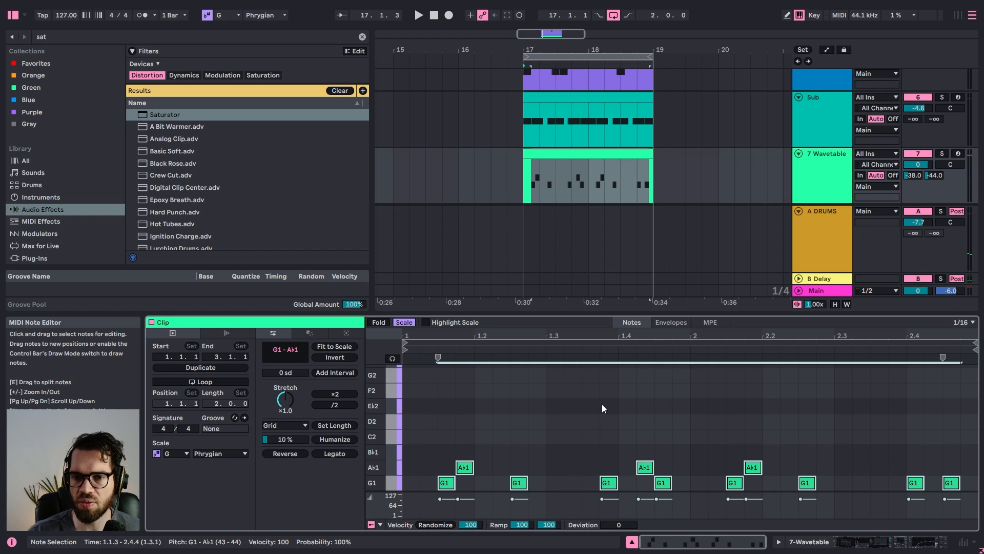
key("space")
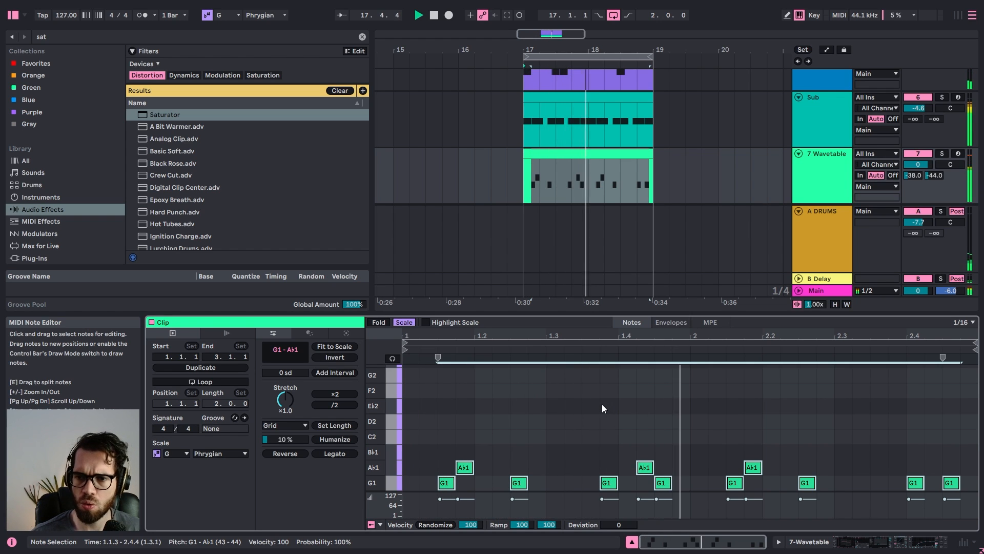
In the Wavetable track's EQ Eight, set band 4 to 4.34 dB at 445 Hz and turn off band 3
left_click(805, 170)
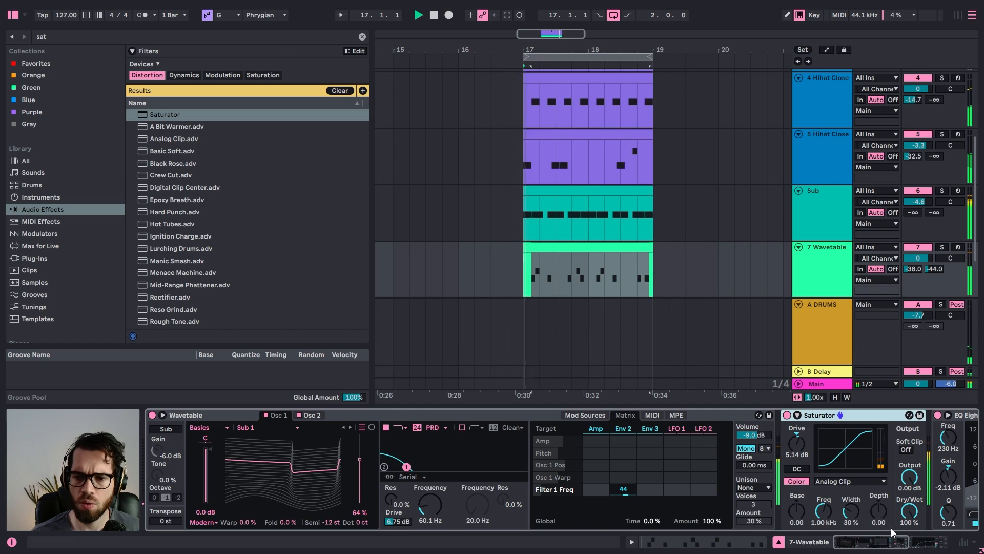
left_click_drag(866, 546, 893, 546)
left_click_drag(816, 464, 796, 480)
left_click_drag(864, 464, 790, 452)
left_click(743, 523)
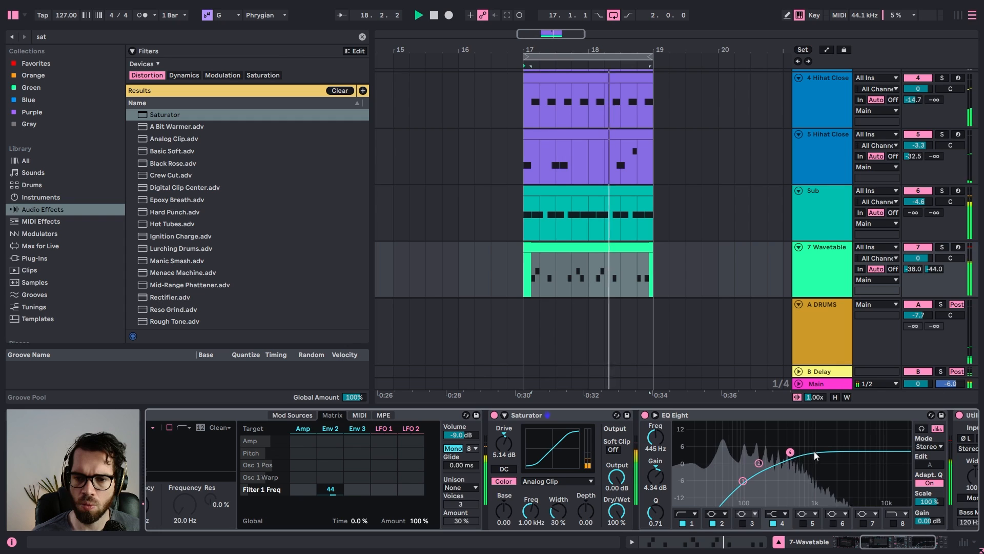
Shift the Wavetable clip one beat later to start at 17.2.1 and audition it against the loop
left_click(517, 252)
key("space")
left_click(507, 251)
key("space")
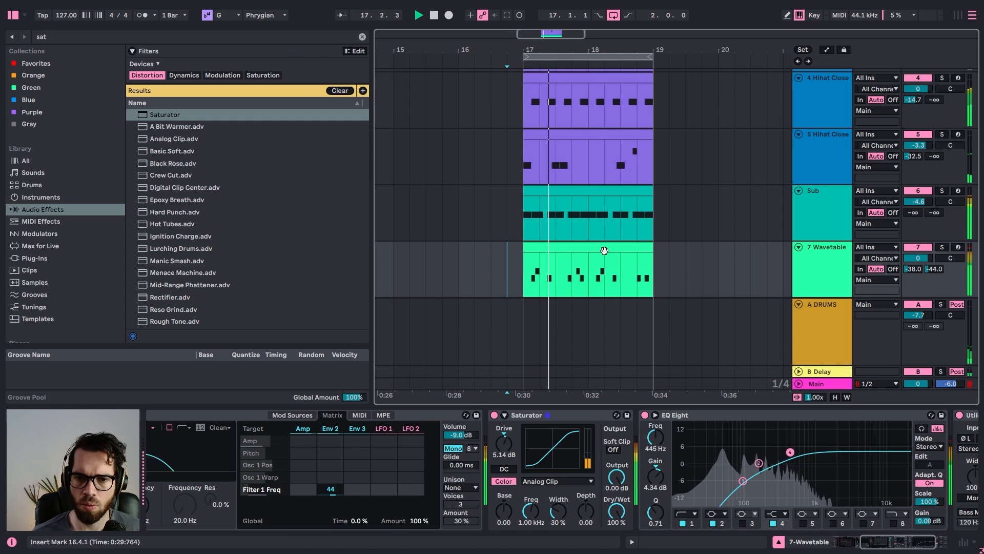
left_click_drag(562, 249, 577, 247)
key("space")
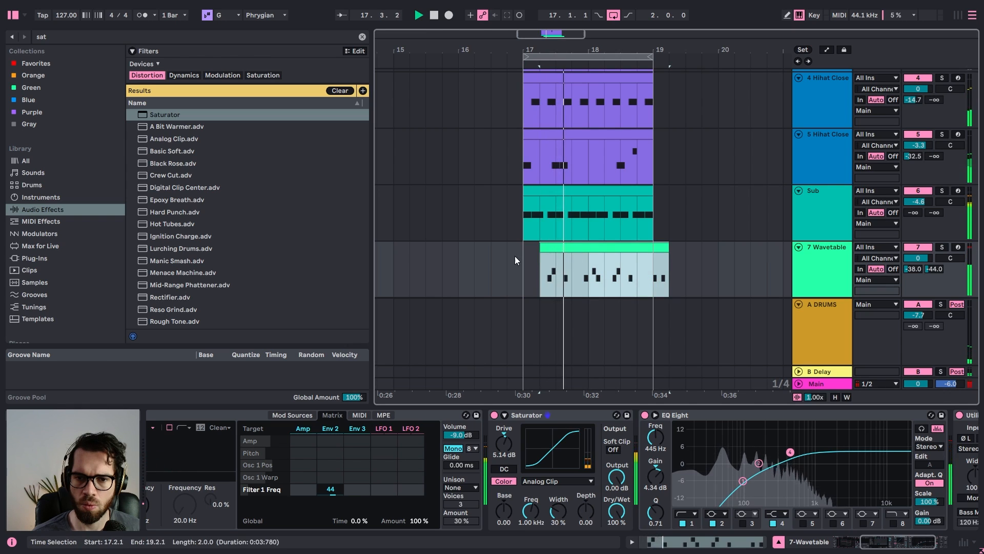
left_click(513, 256)
key("space")
key("space")
left_click(575, 259)
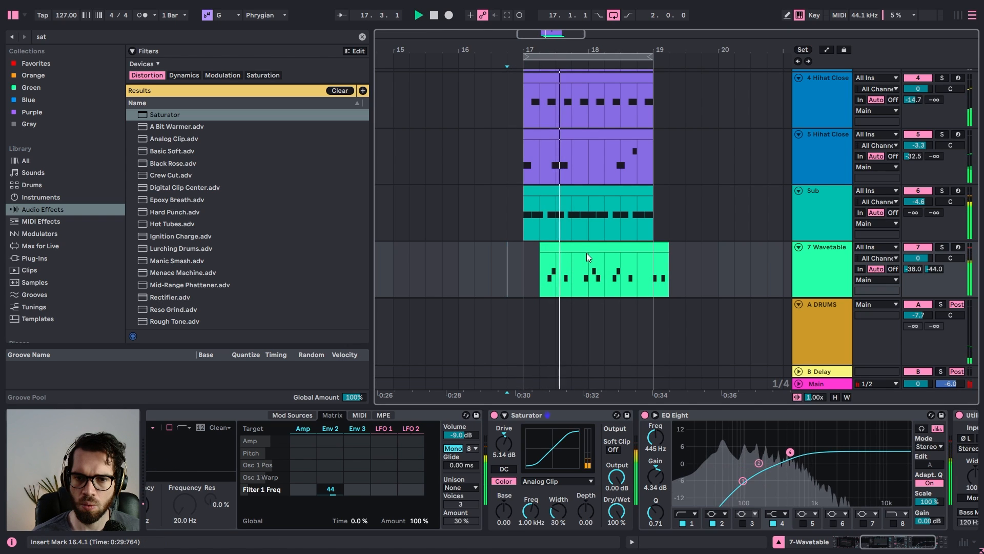
Audition the loop, then delete the Wavetable clip's notes from 18.2.1 to 19.2.1
key("space")
key("space")
left_click(604, 259)
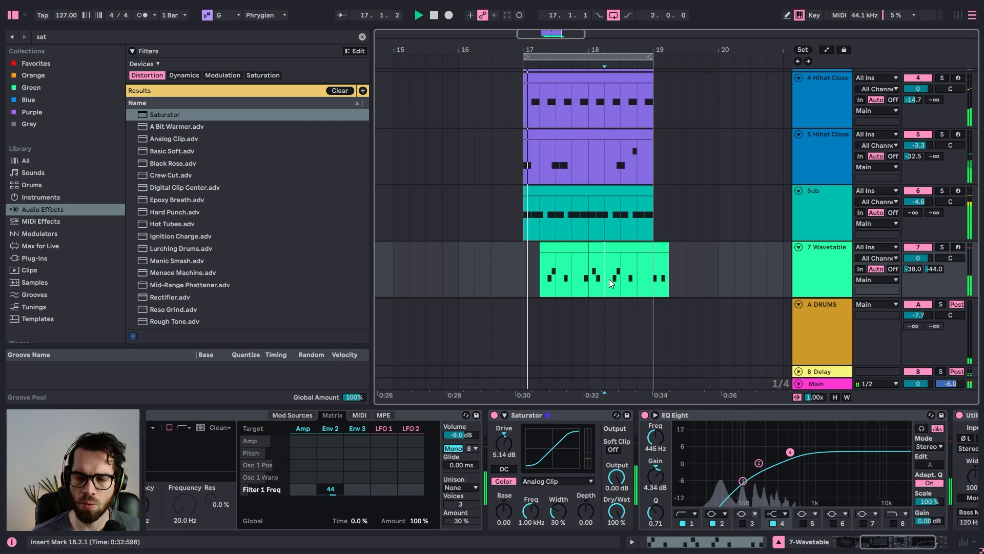
left_click(622, 249)
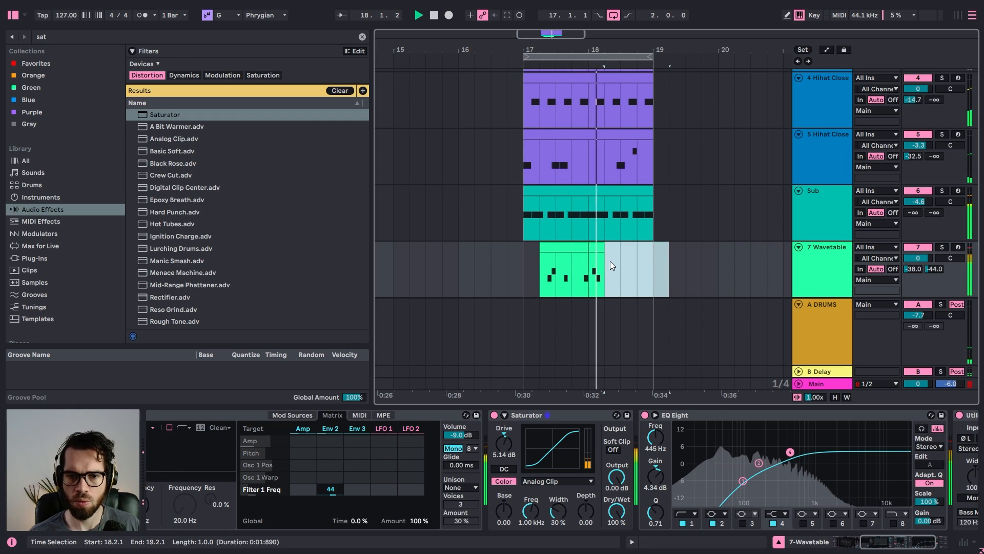
key("Delete")
Copy the one-beat Wavetable section at 17.4.1 into the end of the second bar and place the copy at 18.3.1
left_click(573, 257)
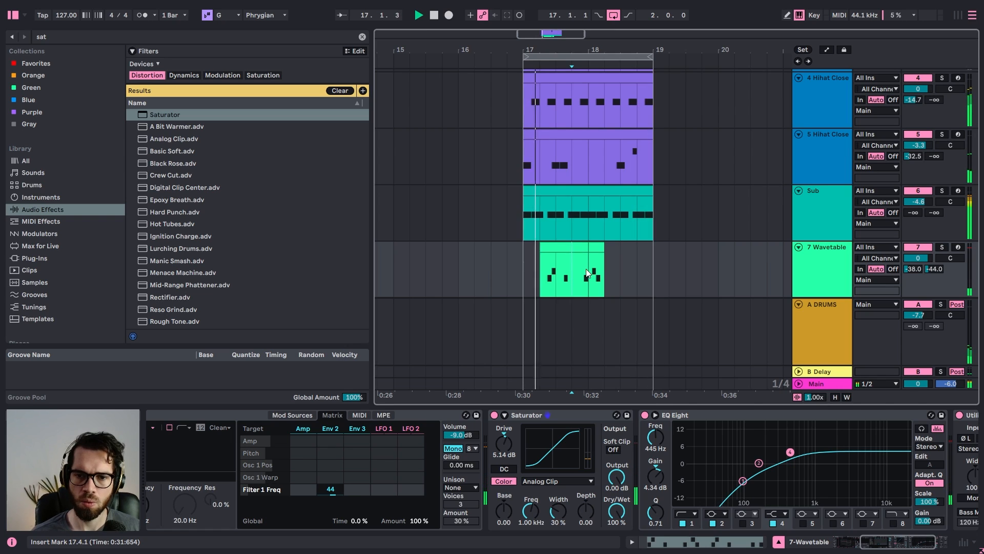
left_click_drag(586, 269, 588, 270)
left_click(637, 278)
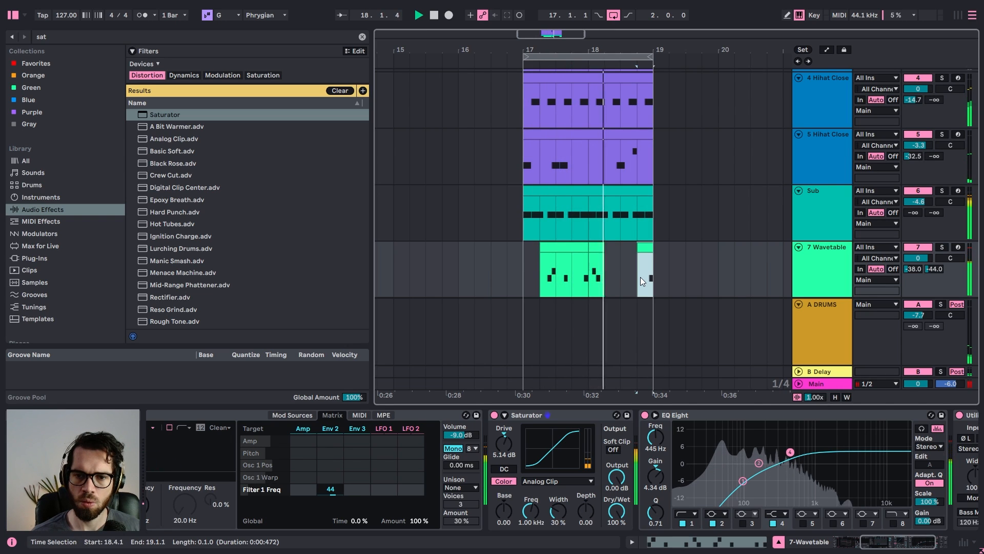
key("ctrl+v")
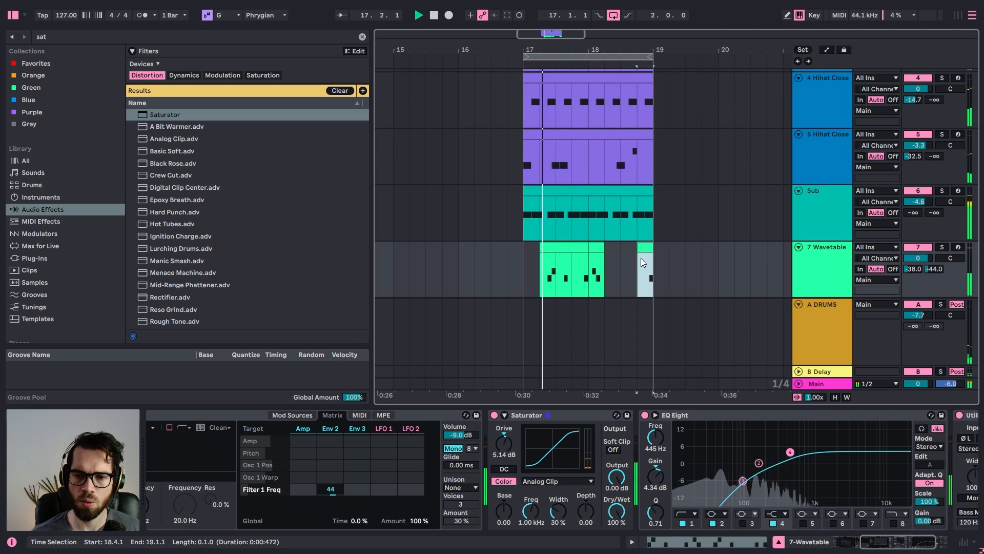
key("Left")
left_click(651, 283)
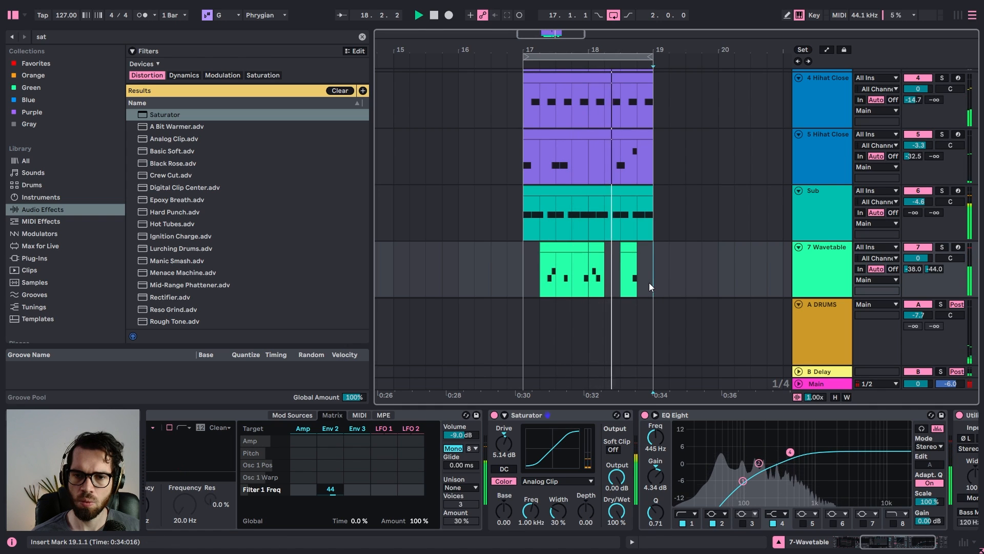
Open the copied one-beat clip and arrange its notes as G1 at 1.3.1 and A♭1 at 1.3.3
double_click(630, 269)
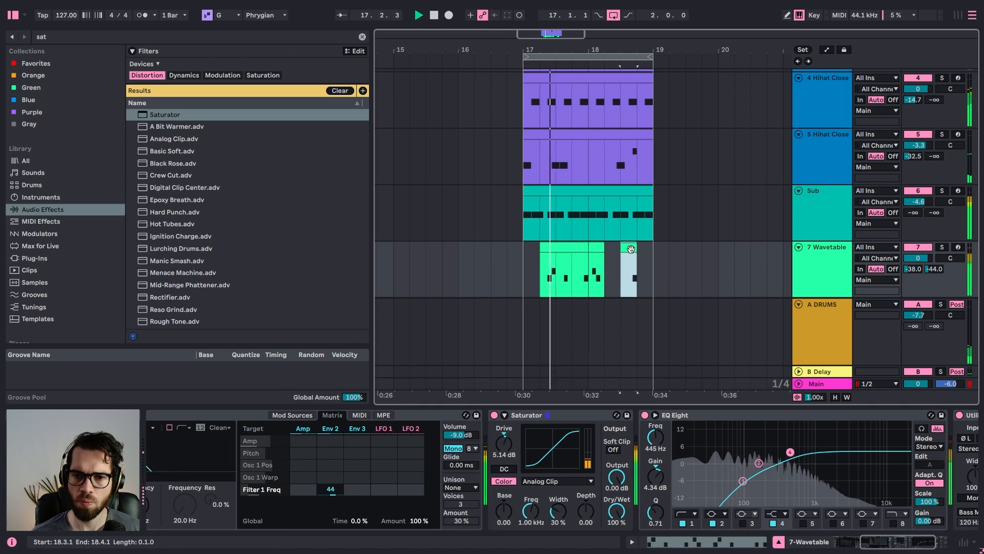
left_click(762, 438)
left_click_drag(904, 483, 458, 464)
left_click(762, 444)
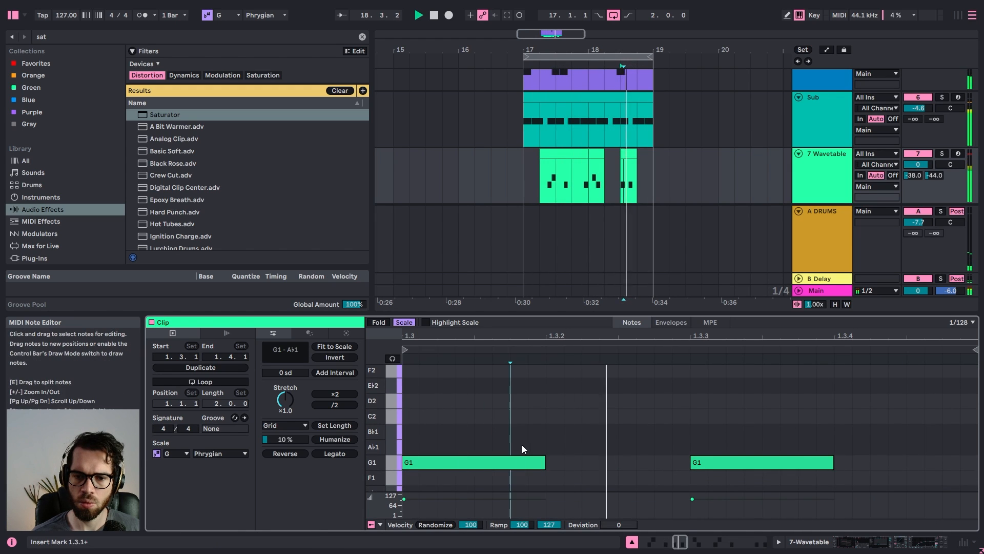
left_click_drag(743, 468, 746, 447)
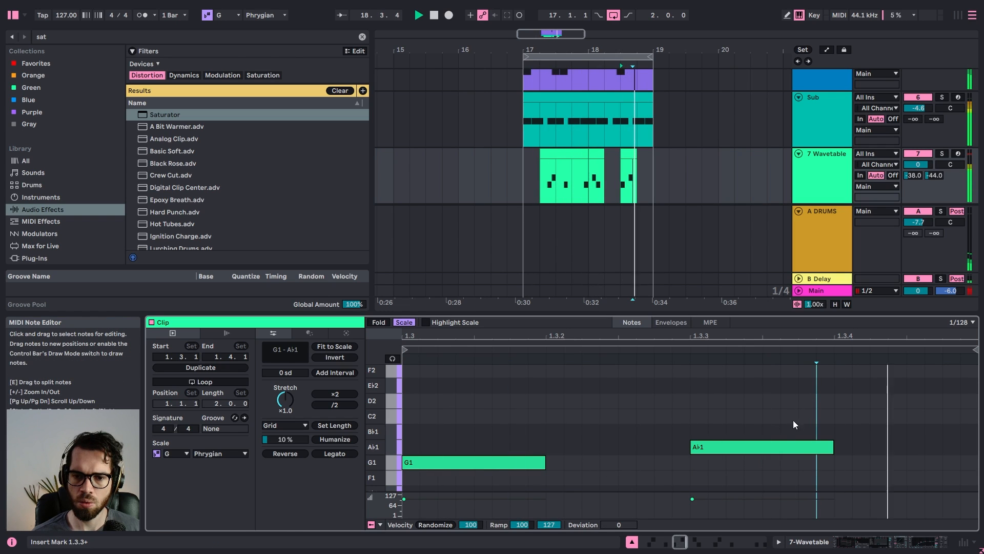
Try adding a B♭1 note at 1.3.4 after the A♭1 in the one-beat clip
left_click_drag(753, 455, 891, 430)
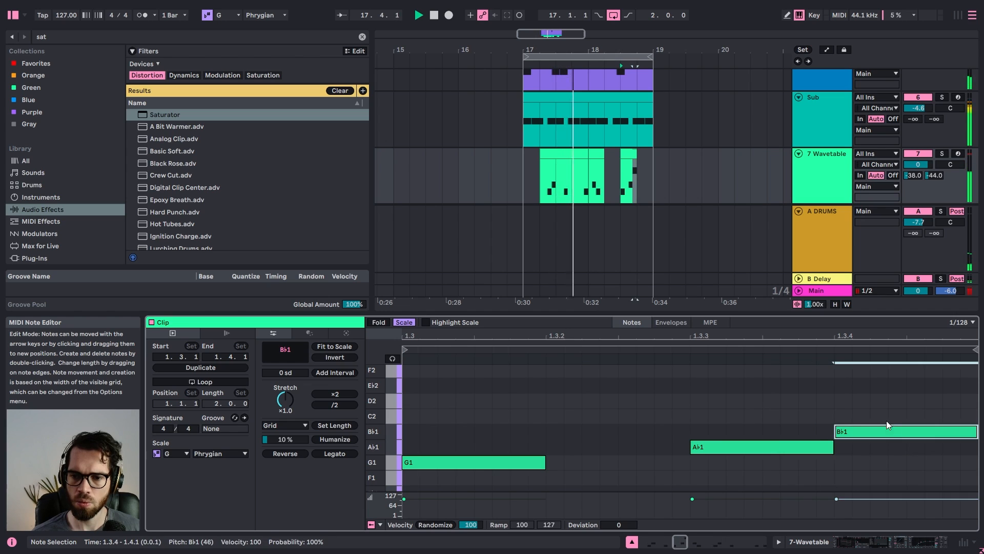
left_click(878, 415)
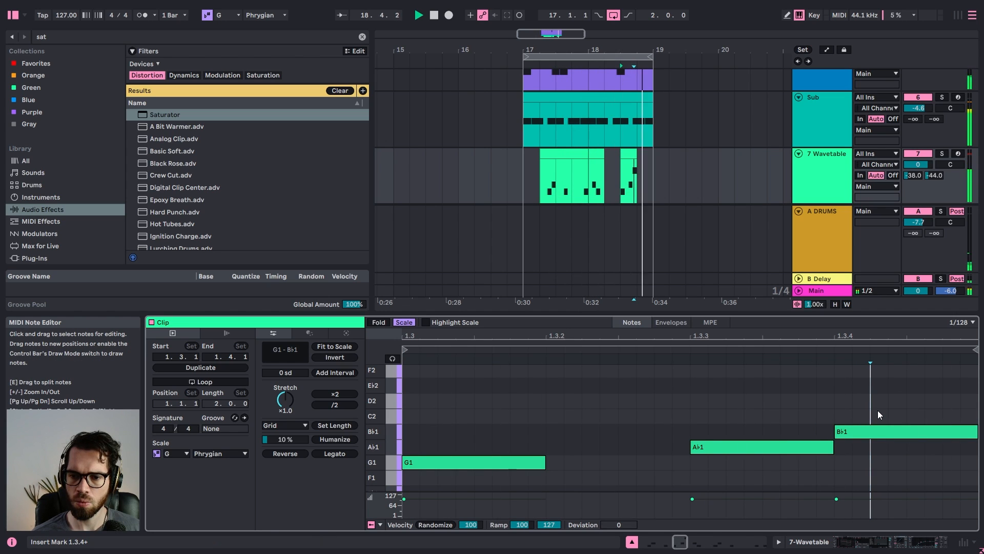
double_click(860, 436)
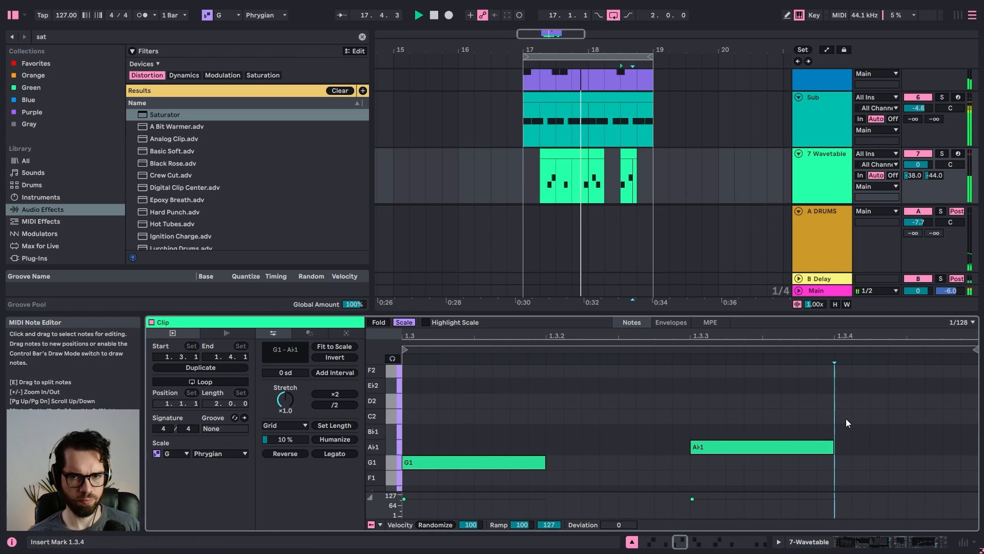
Consolidate the Wavetable clips from 17.1.1 to 19.1.1 into one two-bar clip and play back the loop
key("space")
left_click_drag(654, 168, 522, 172)
key("ctrl+j")
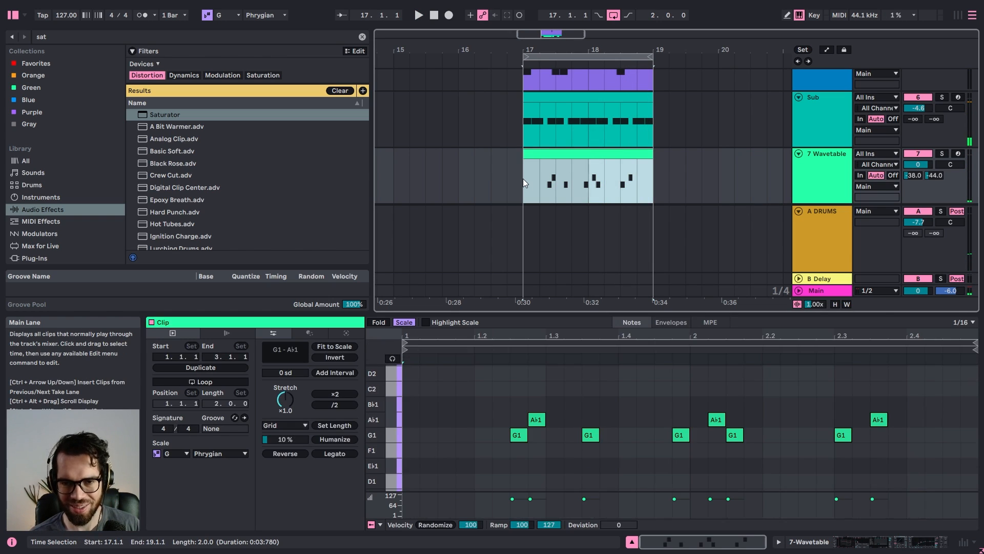
left_click(512, 186)
key("space")
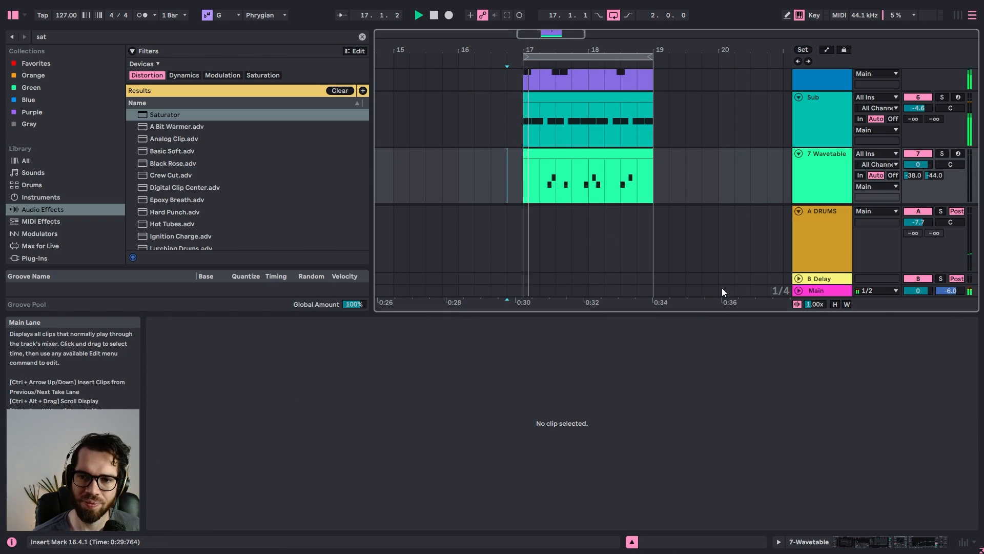
In the Wavetable track's EQ Eight, set band 1 to 71.1 Hz with Q 0.41, raise band 2 slightly and flatten band 4
left_click(904, 541)
scroll(663, 258, "down", 3)
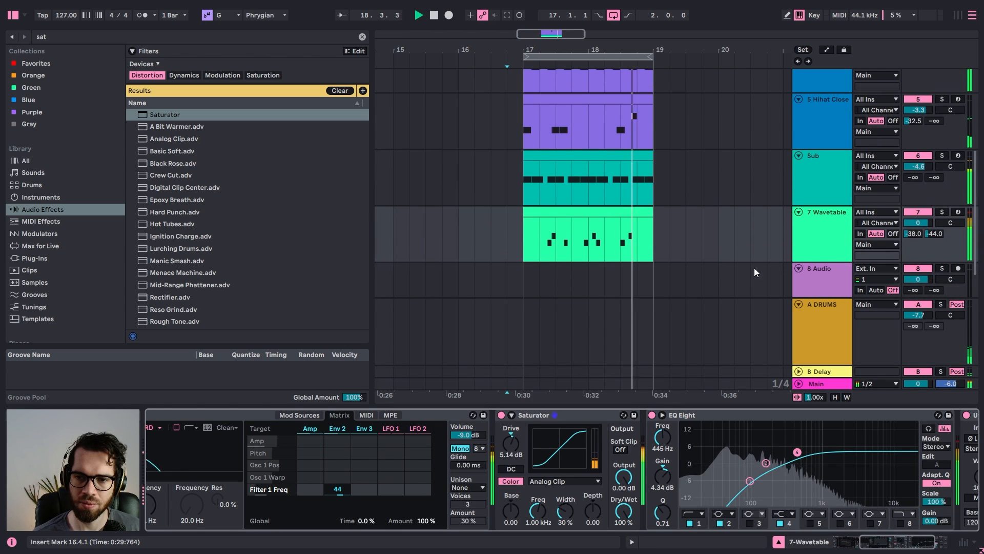
left_click(839, 224)
left_click_drag(766, 463, 746, 481)
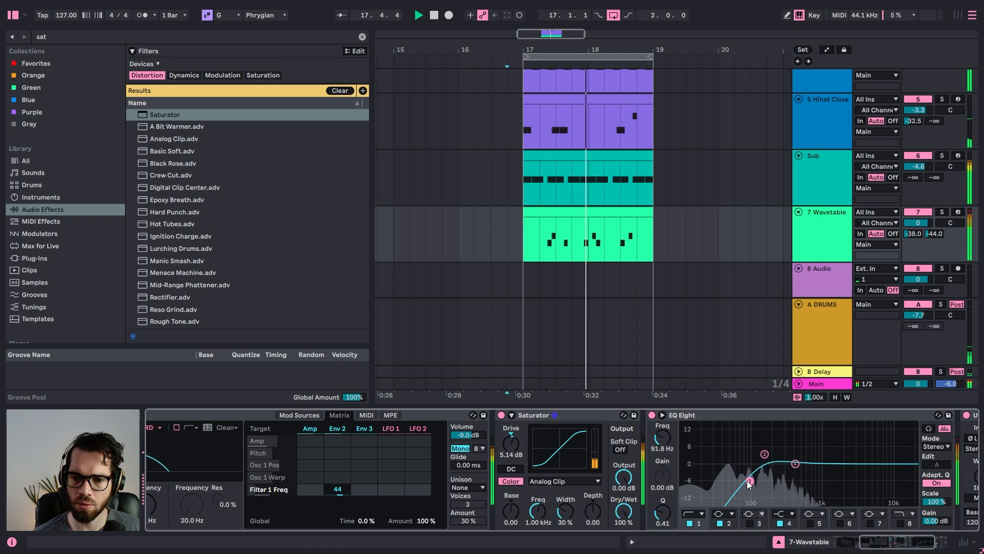
Insert a new MIDI track directly below the Wavetable track and reselect the Wavetable track
left_click(817, 248)
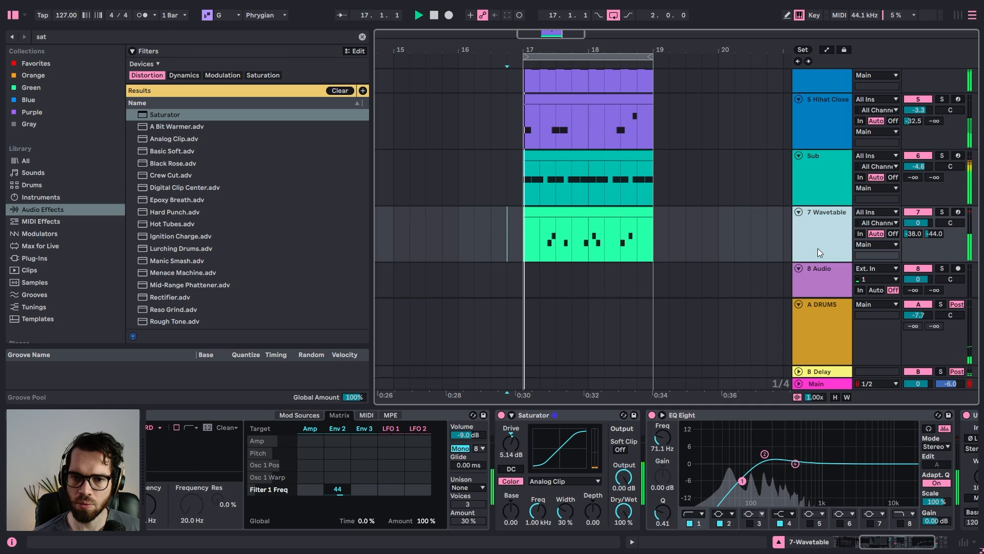
scroll(769, 228, "down", 2)
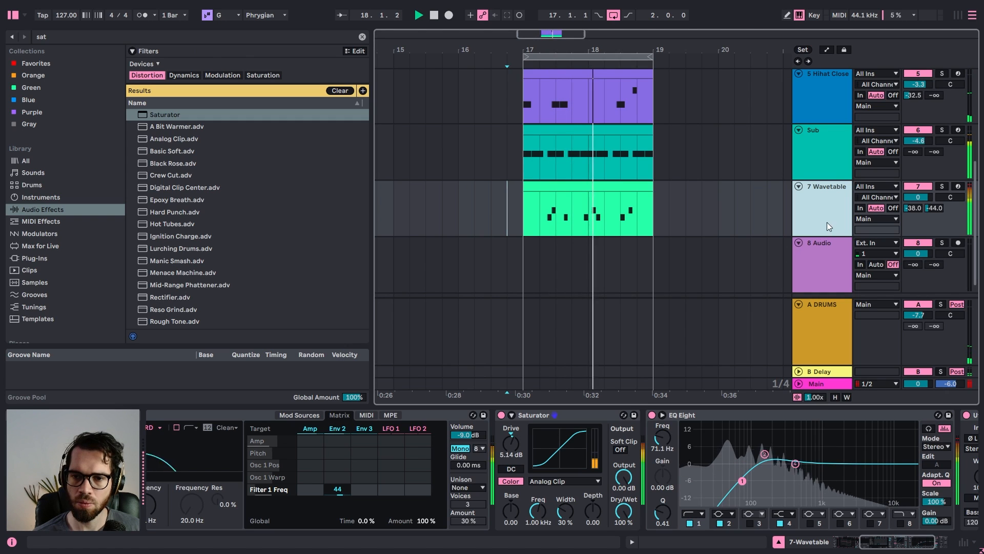
key("ctrl+shift+t")
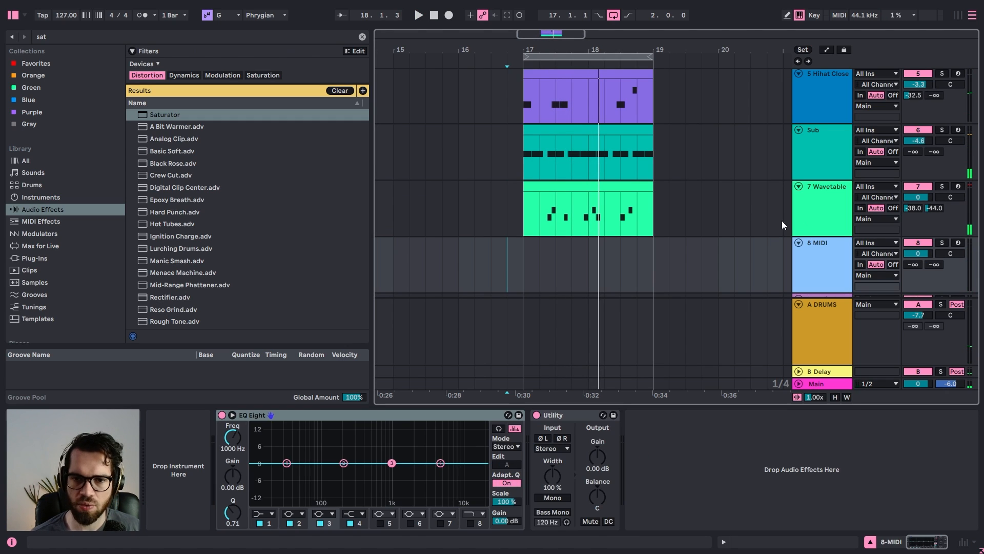
left_click(806, 215)
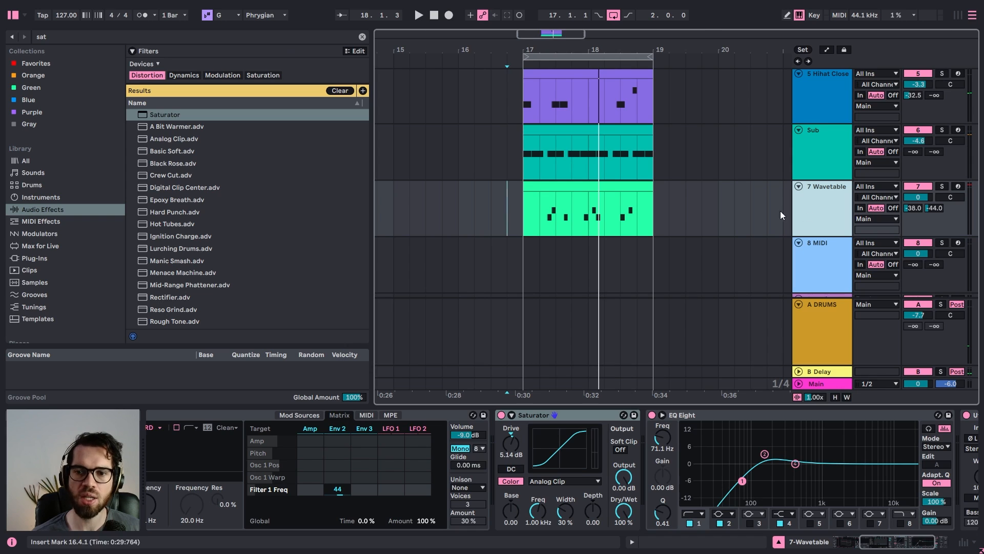
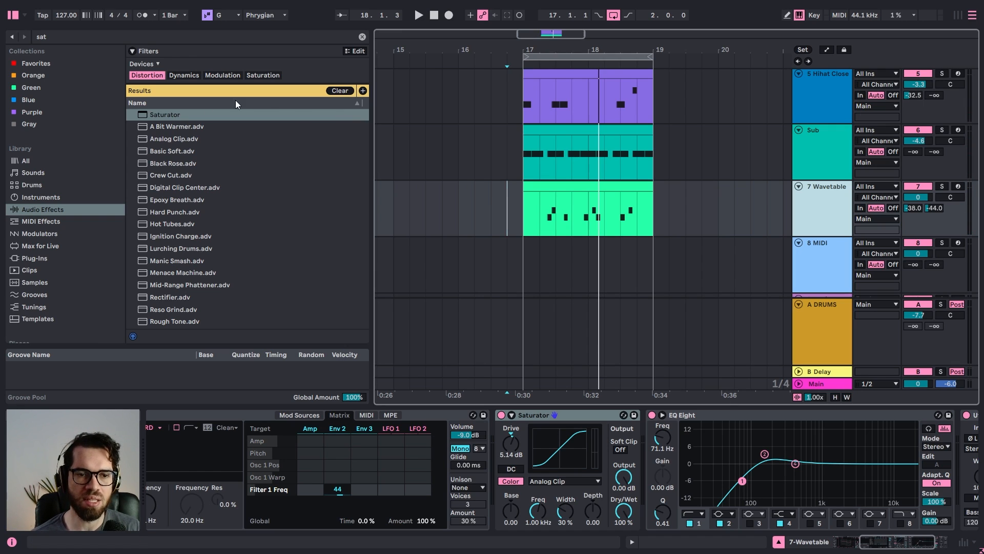
Search the Sounds library for "alien", preview the results and load Alien Cesarian.adv onto the new MIDI track
left_click(51, 174)
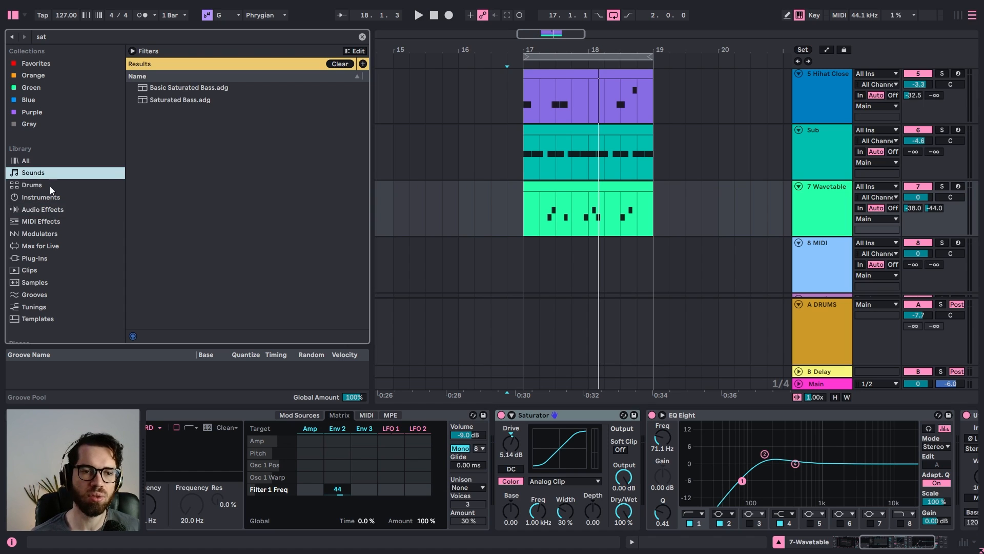
left_click(361, 38)
type("alien")
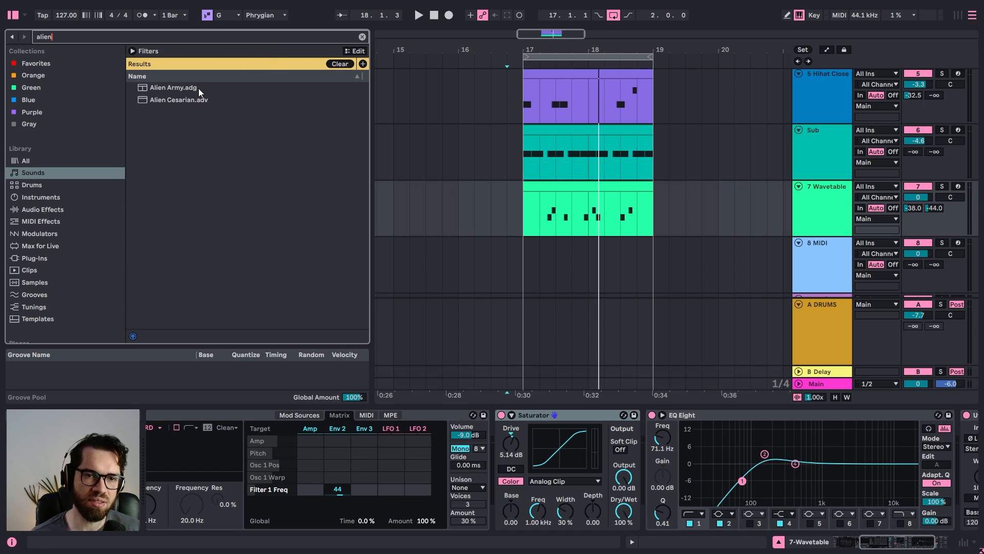
left_click(199, 89)
left_click(201, 99)
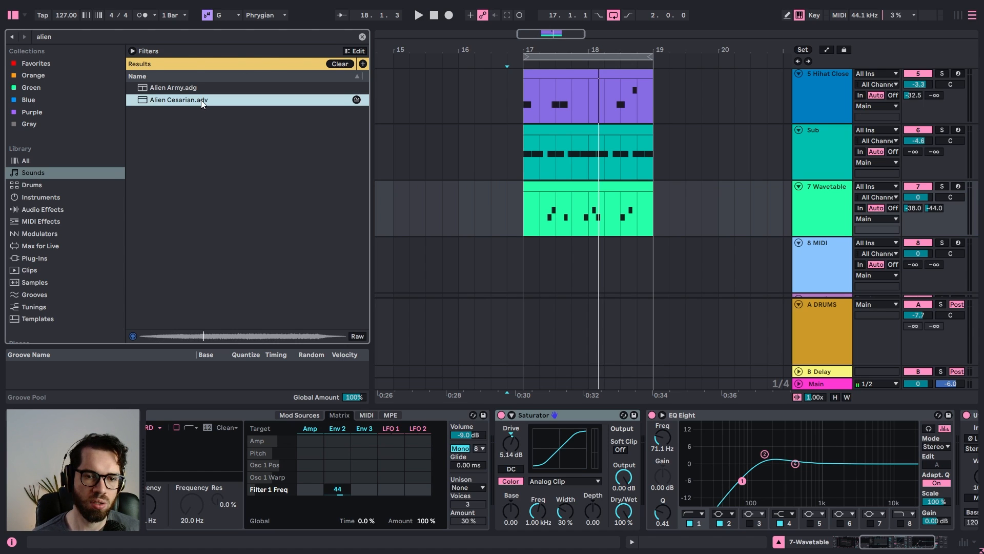
left_click_drag(646, 278, 635, 274)
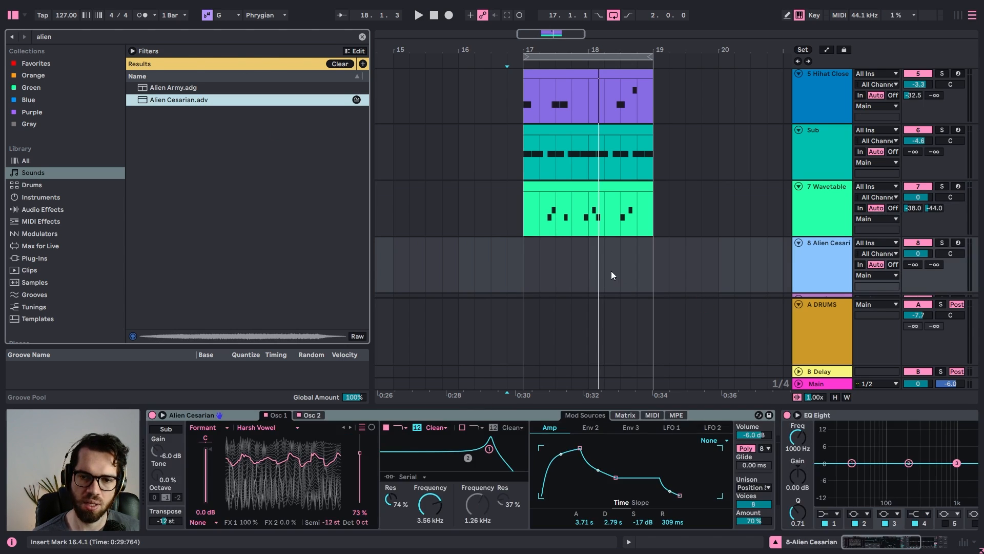
Create a one-bar clip at 17.1.1 on the Alien Cesarian track with a full-length G3 note, and set the track's volume to -13.7 dB
left_click_drag(520, 282, 584, 272)
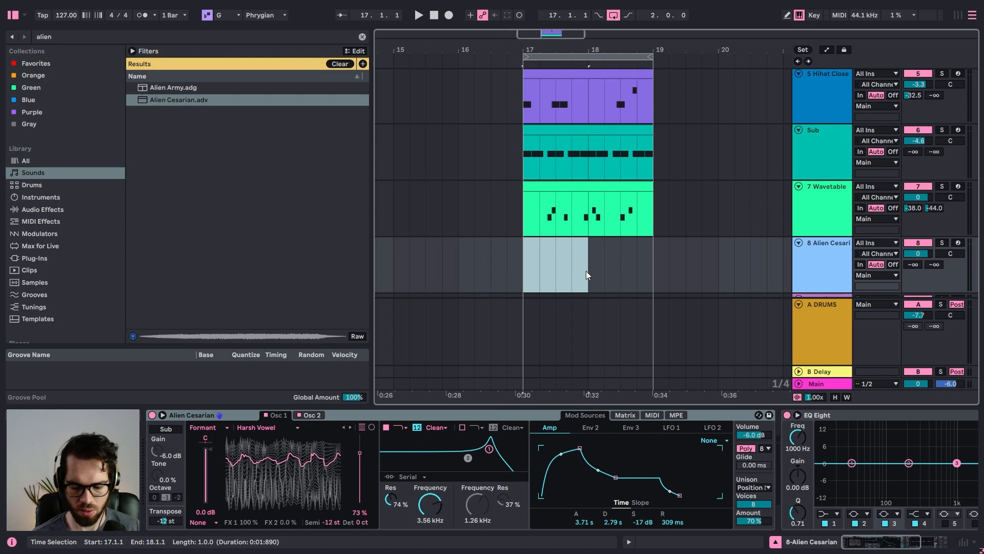
key("ctrl+shift+m")
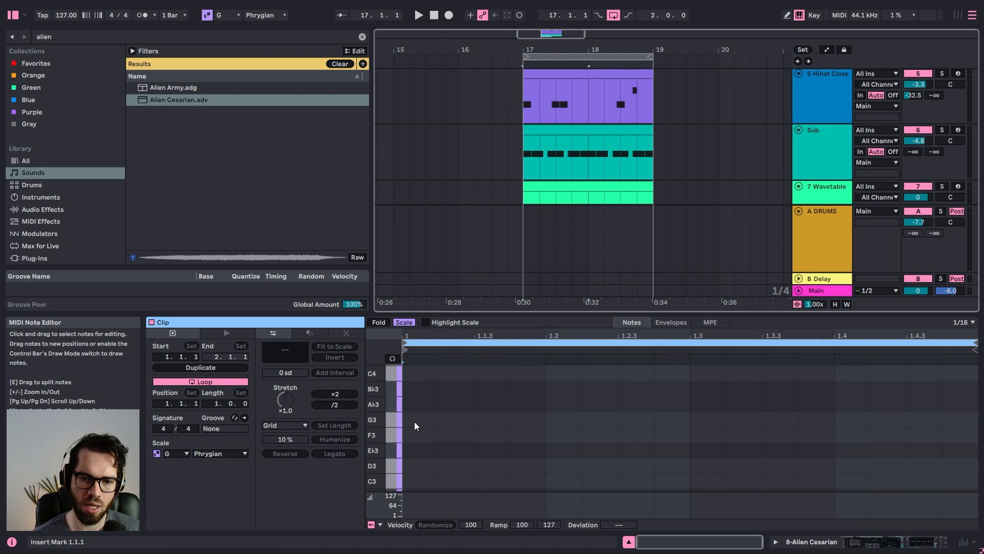
double_click(414, 421)
key("space")
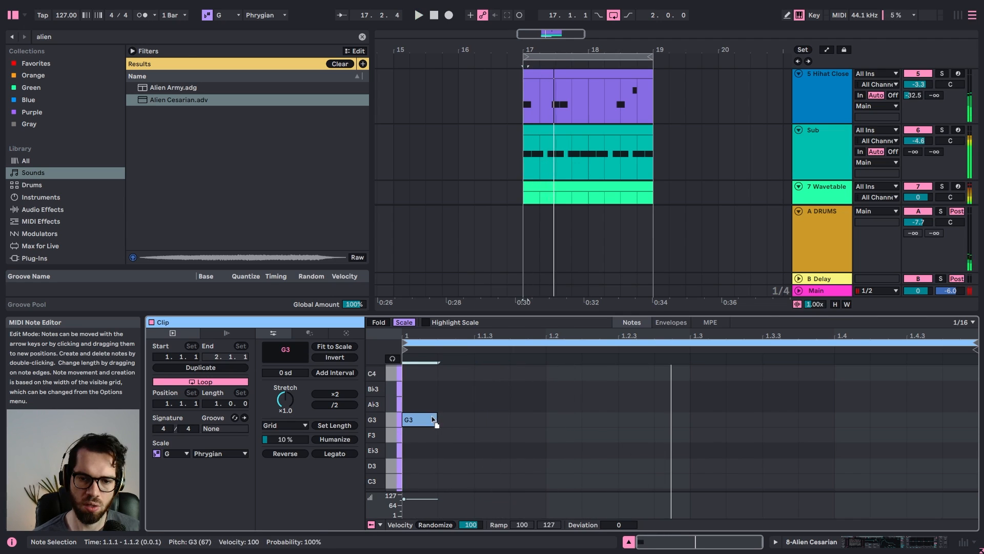
left_click_drag(433, 419, 726, 420)
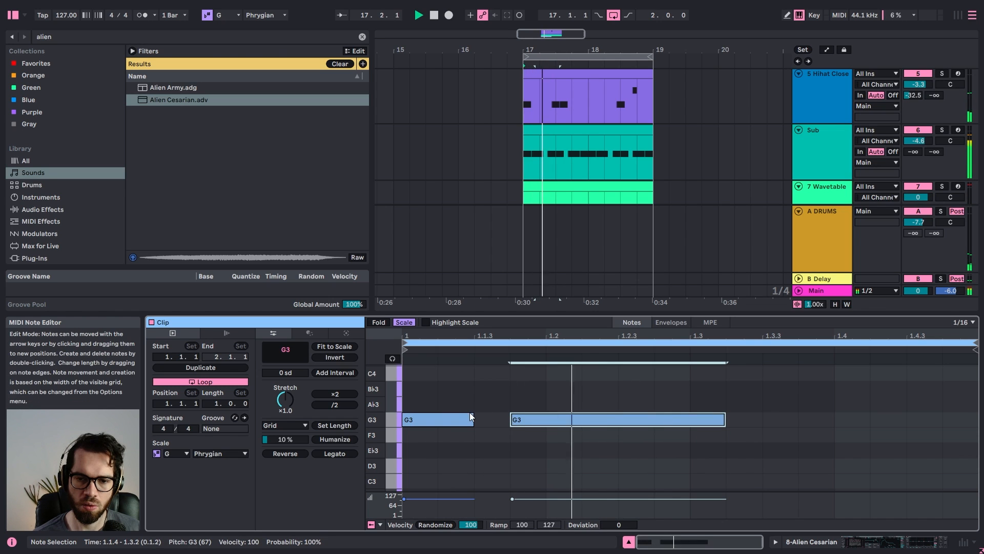
left_click_drag(473, 419, 975, 389)
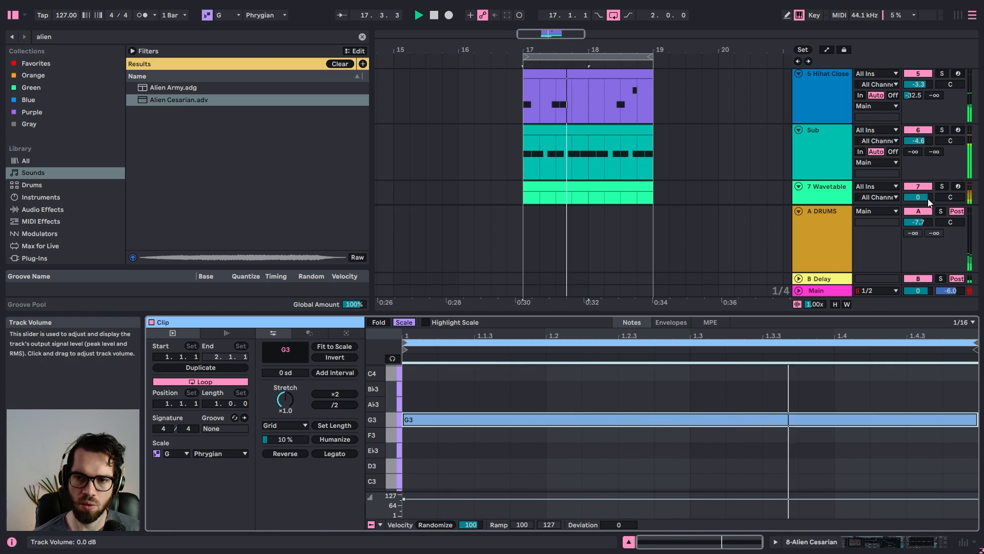
scroll(807, 160, "down", 3)
left_click(919, 177)
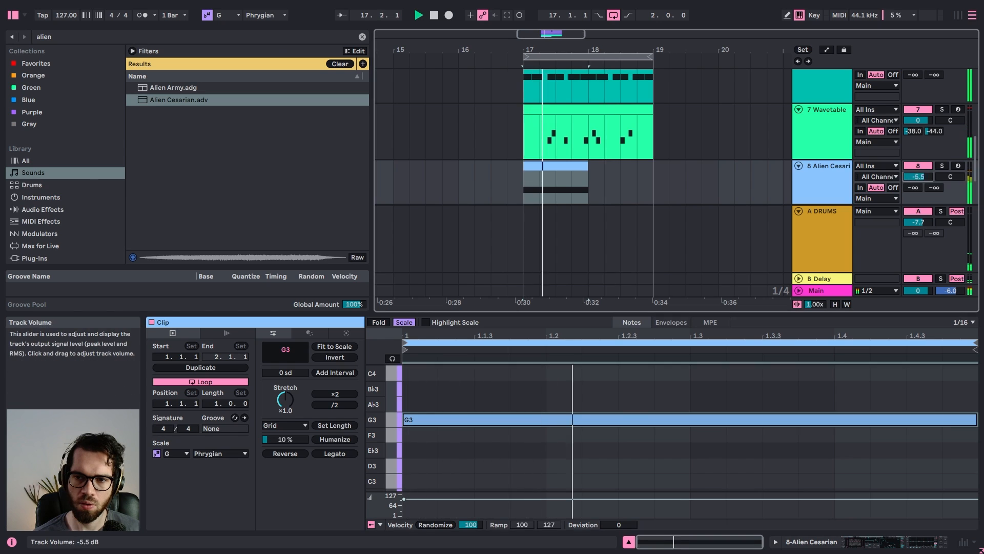
Make the Alien Cesarian clip two bars long, from 17.1.1 to 19.1.1, with one sustained two-bar G3 note, and audition it
left_click_drag(588, 165, 677, 161)
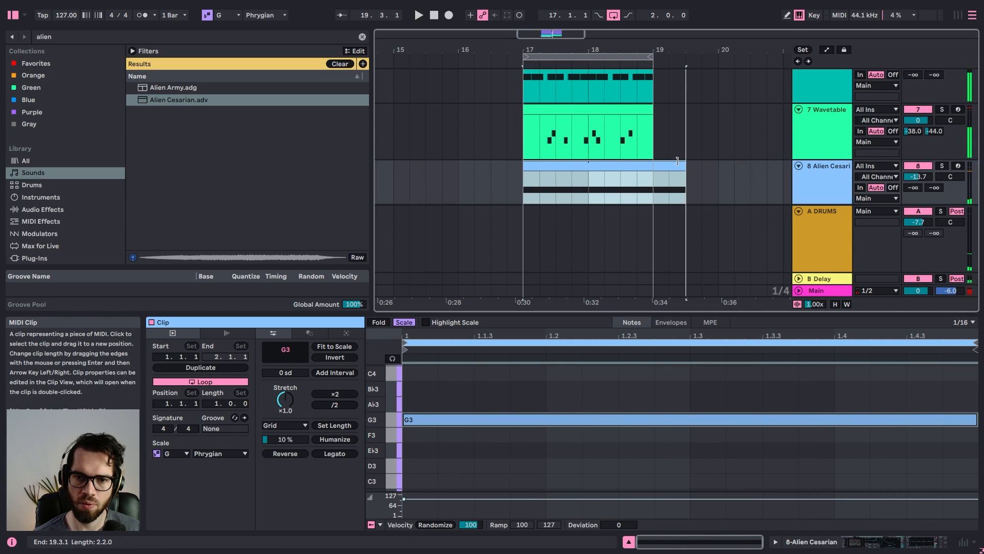
key("ctrl+j")
left_click(673, 447)
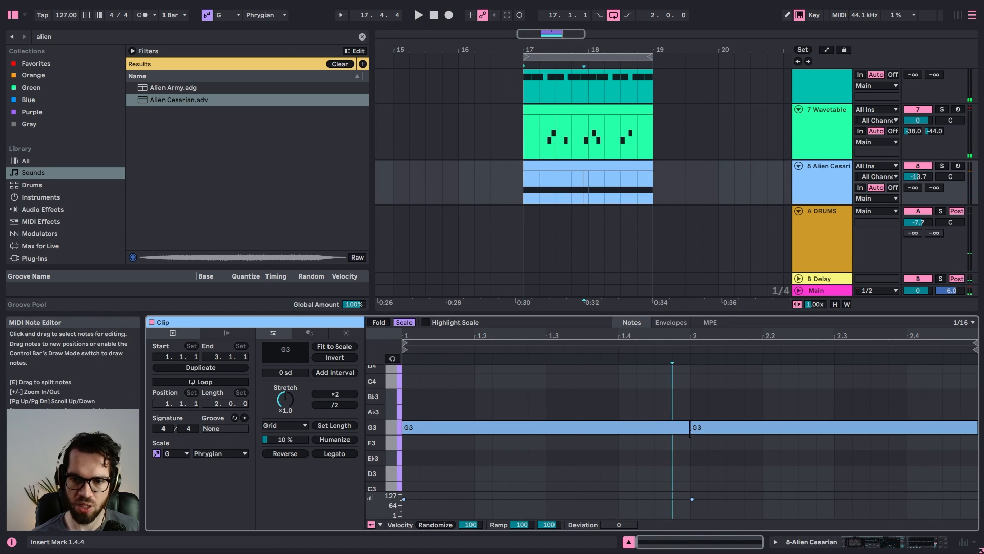
left_click_drag(688, 427, 975, 406)
key("space")
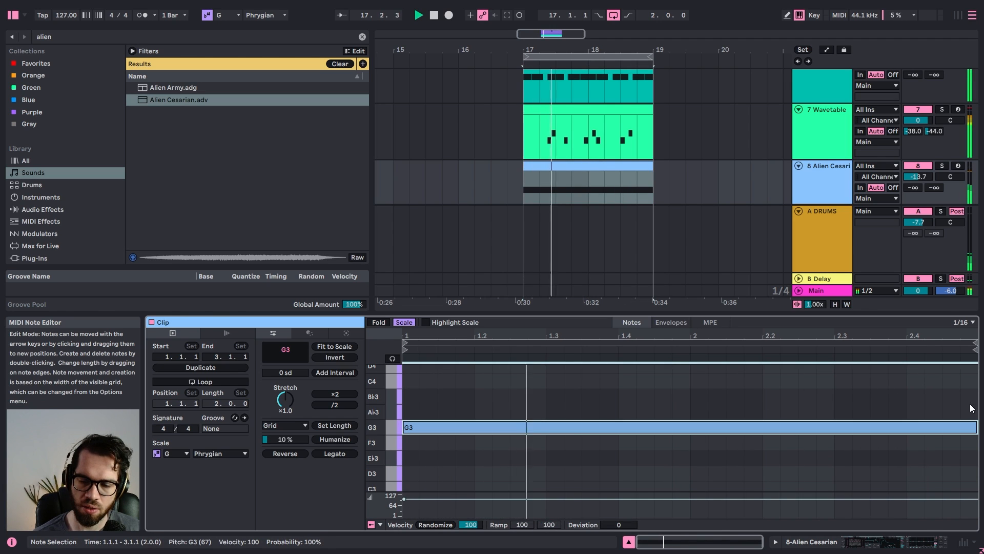
Freeze and flatten the Alien Cesarian track to audio
scroll(820, 177, "down", 1)
left_click(820, 177)
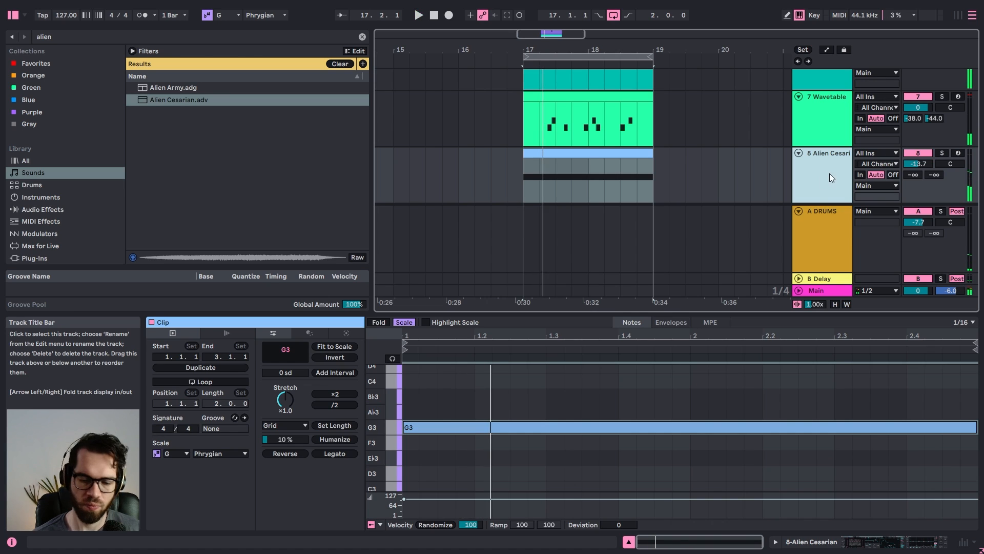
right_click(828, 176)
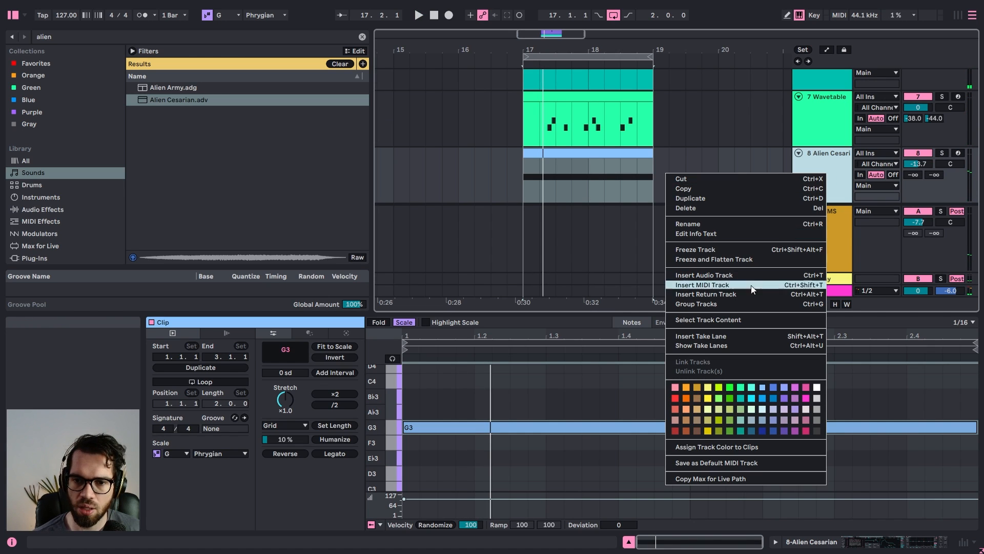
left_click(755, 259)
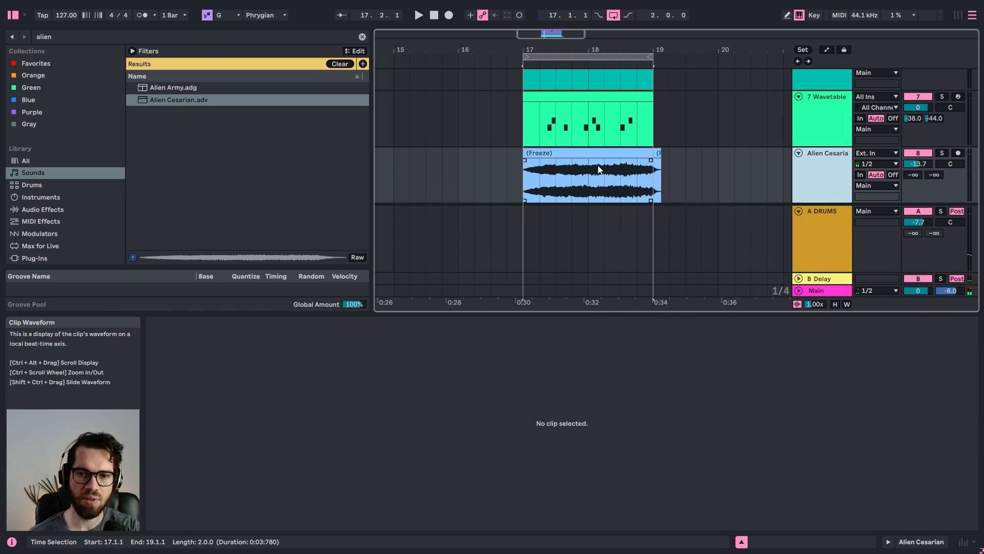
Delete the short freeze tail clip after 19.1.1 on the Alien Cesarian track and audition the remaining two-bar audio clip
left_click(631, 165)
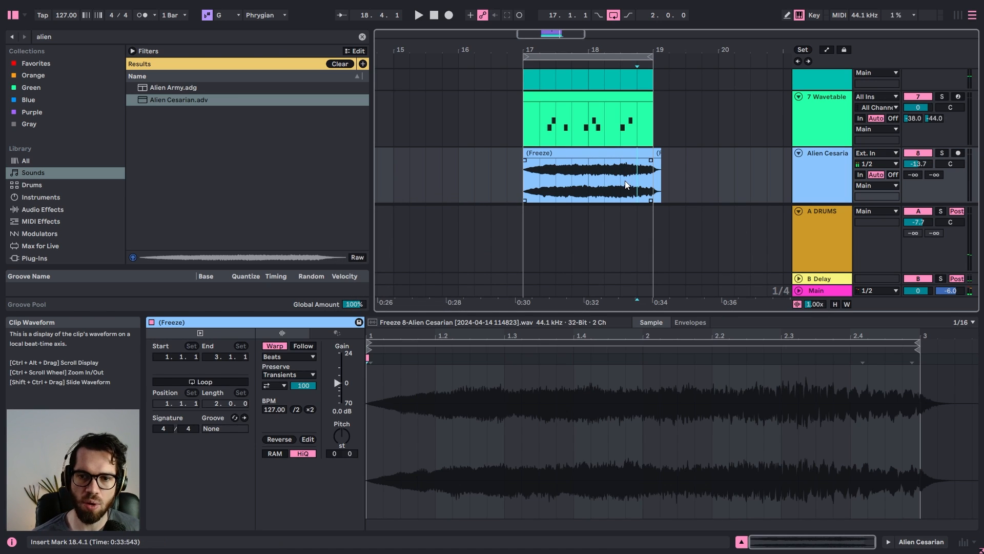
left_click(659, 153)
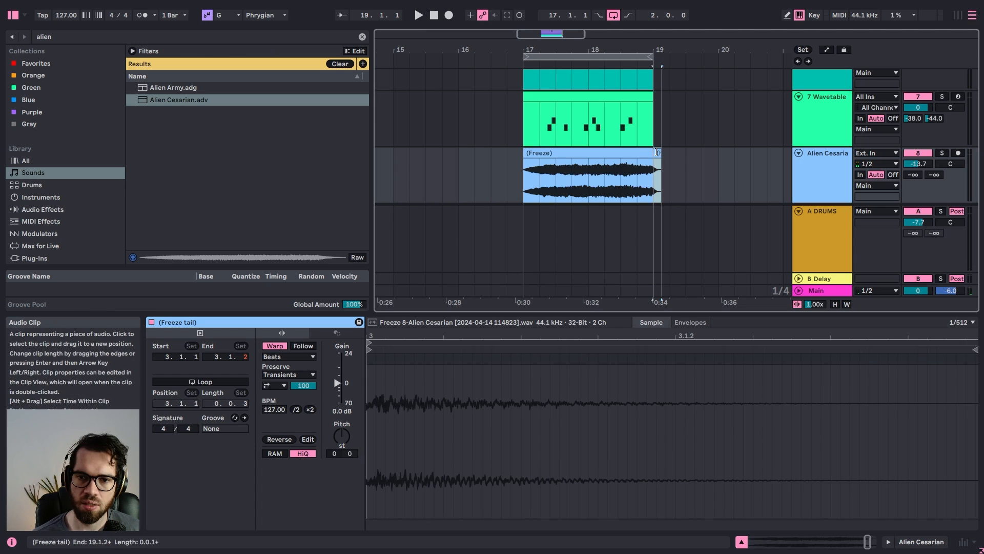
key("Delete")
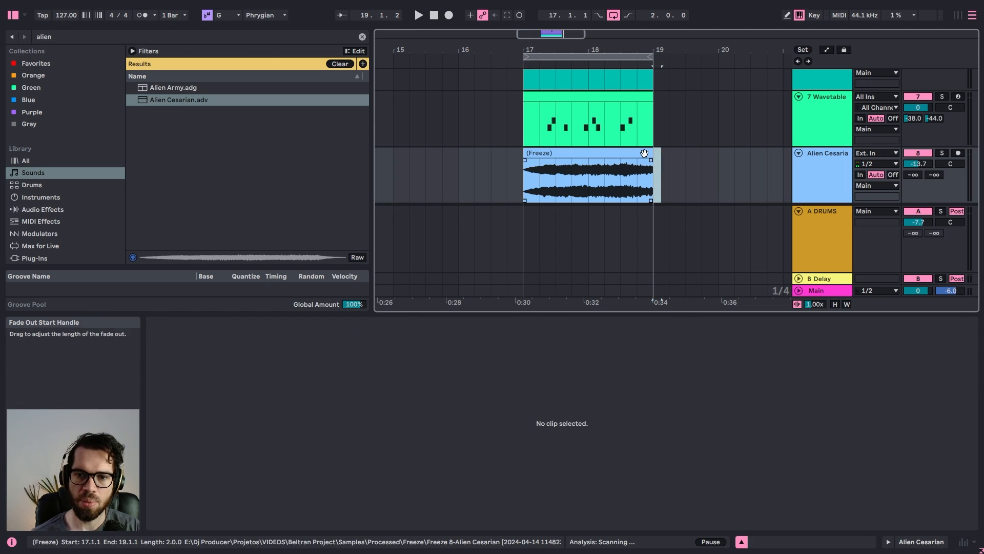
left_click(607, 168)
key("space")
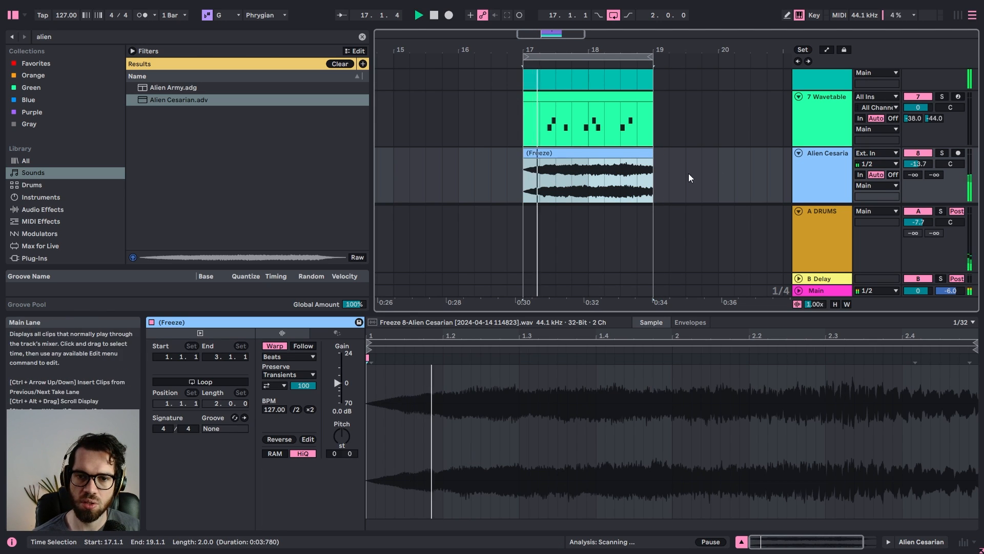
Slice the frozen Alien Cesarian clip to a new MIDI track with one slice per 1/4 note and the Built-in slicing preset
right_click(604, 156)
left_click(602, 156)
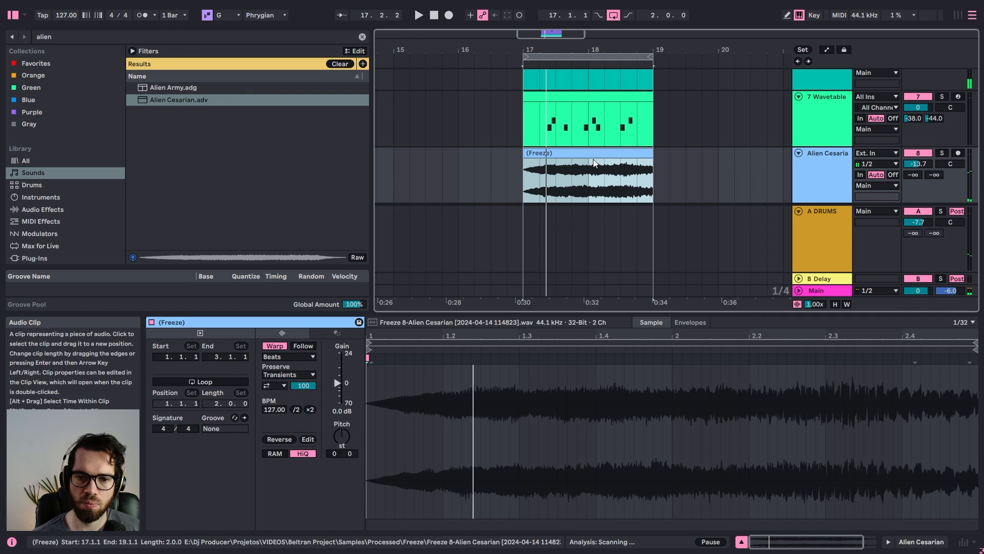
right_click(593, 162)
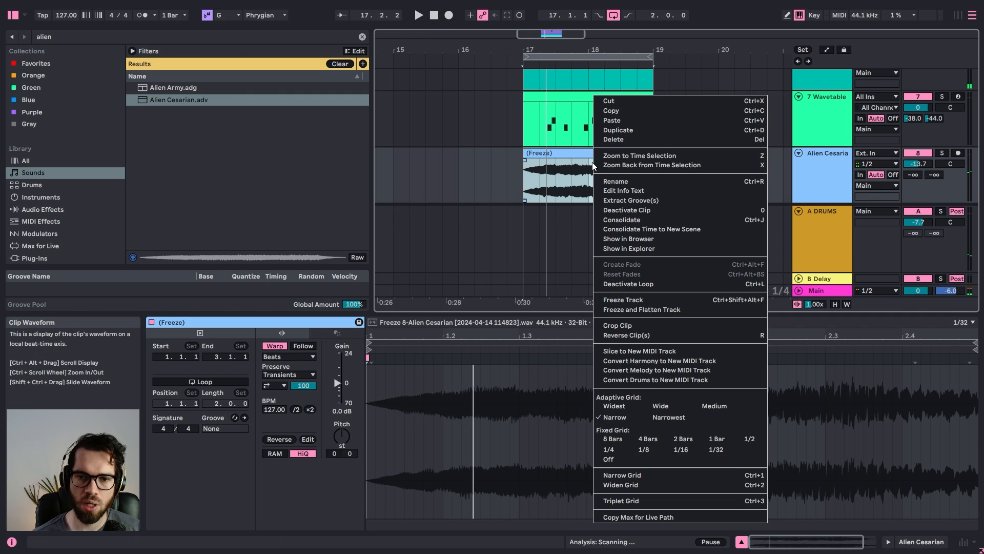
left_click(634, 350)
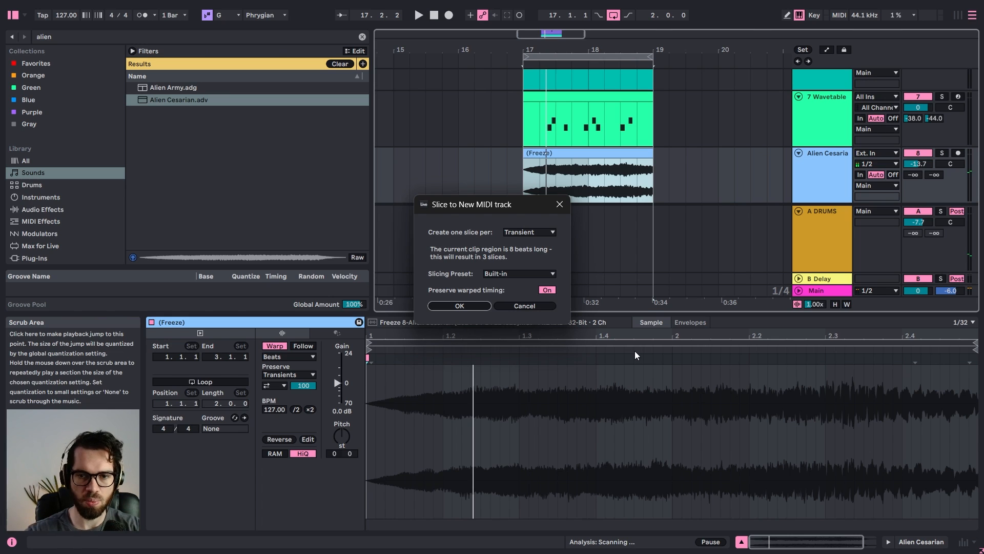
left_click(516, 232)
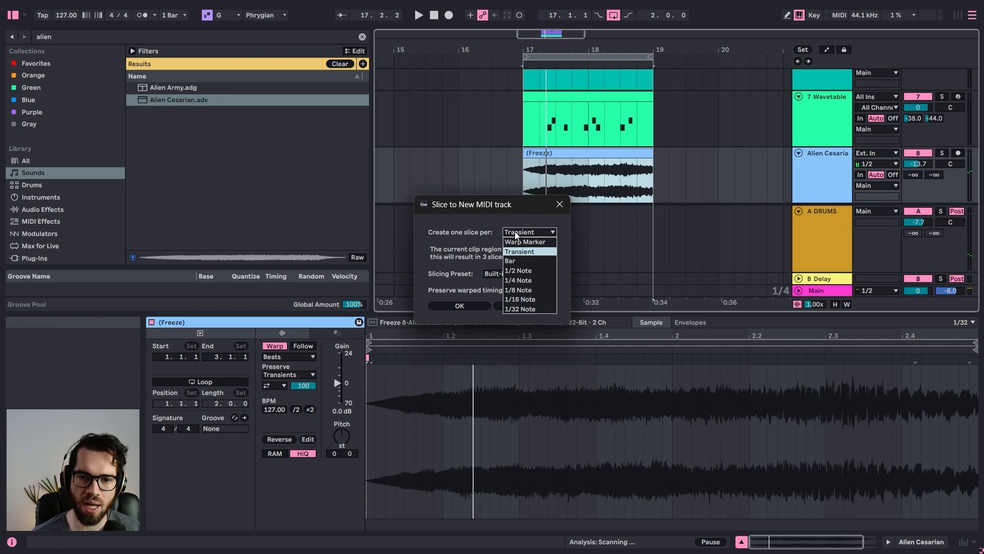
left_click(518, 281)
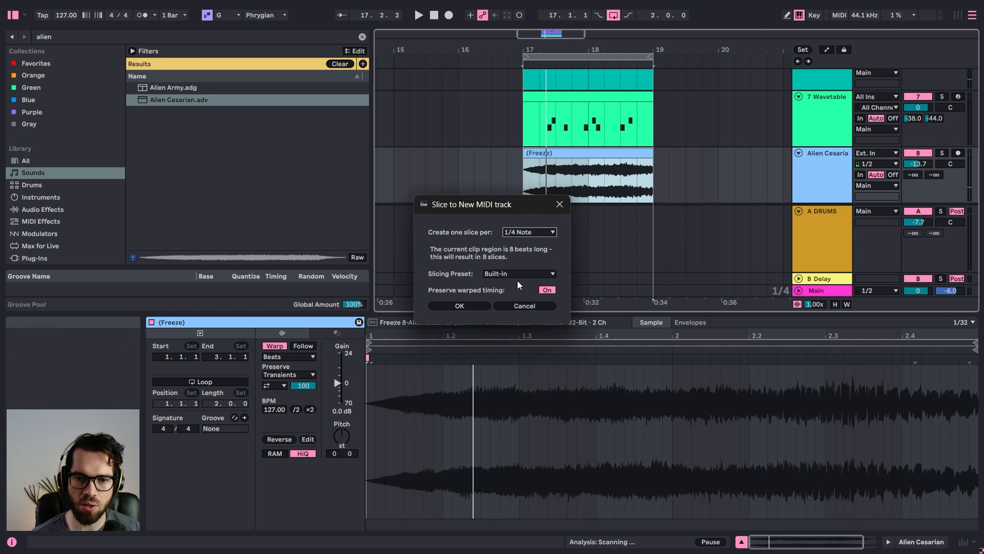
left_click(471, 306)
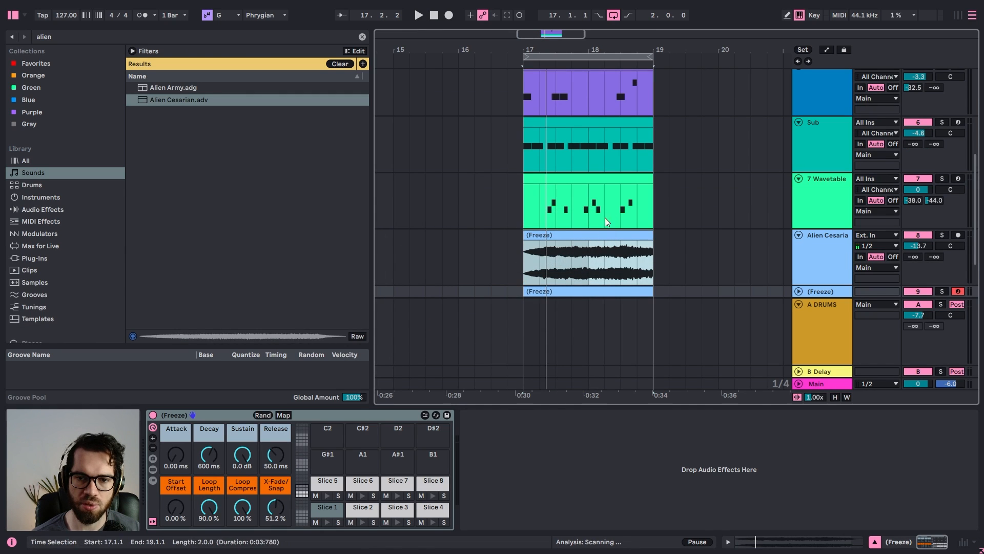
Deactivate and fold the Alien Cesarian audio track, then unfold the sliced (Freeze) MIDI track and open its clip for note editing
left_click(828, 238)
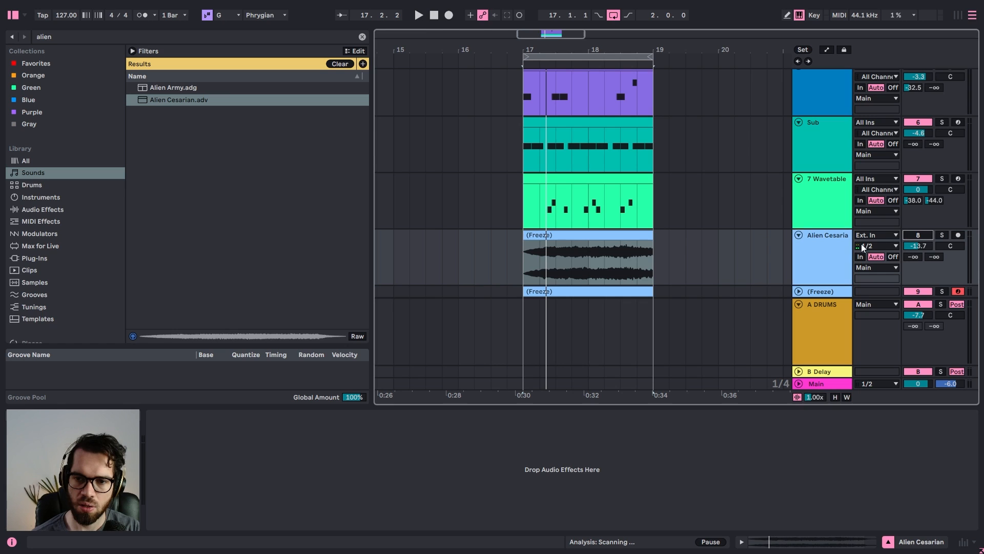
left_click(799, 235)
left_click(799, 247)
double_click(567, 258)
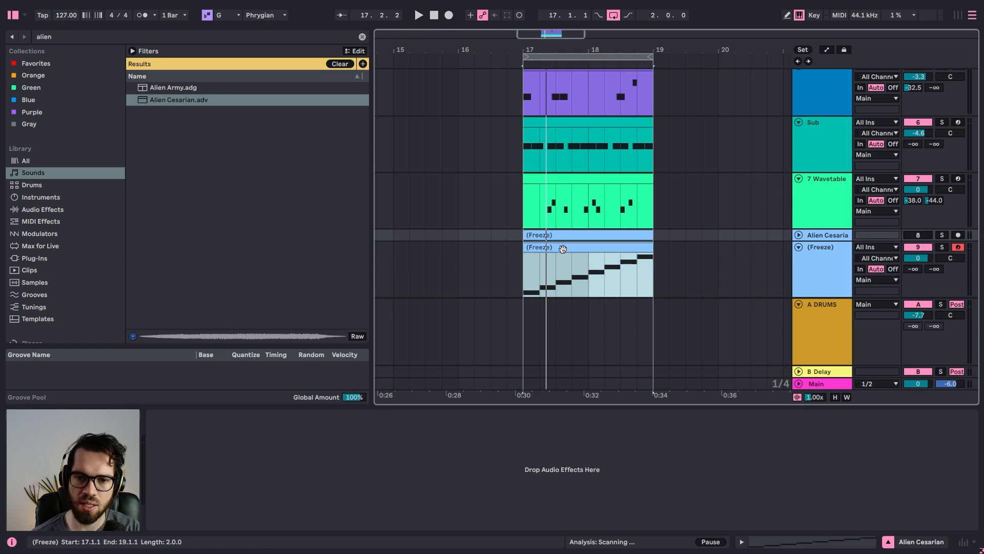
Rearrange the opening notes into an eighth-note Slice 2 at 1.1.1, then sixteenths on Slice 1, 3, 5 and 4 at 1.1.3, 1.1.4, 1.2.1 and 1.2.3
left_click_drag(453, 464, 430, 457)
key("space")
left_click_drag(587, 450, 464, 472)
left_click_drag(522, 453, 476, 451)
left_click_drag(641, 437, 522, 436)
key("space")
left_click(530, 403)
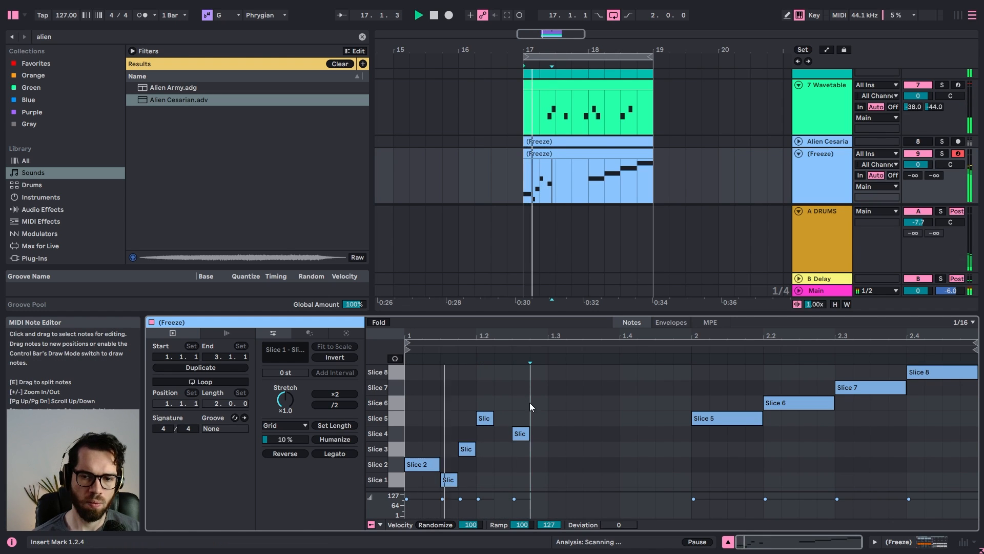
key("space")
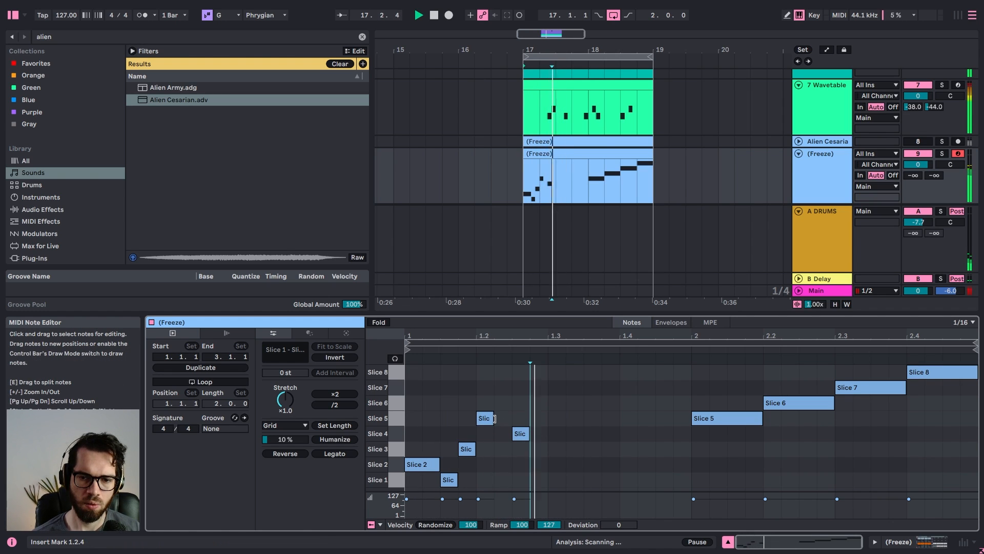
Add sixteenth notes on Slice 3 at 1.2.2 and Slice 2 at 1.2.4, and audition the pattern
left_click(493, 419)
left_click_drag(491, 422, 541, 466)
left_click(531, 410)
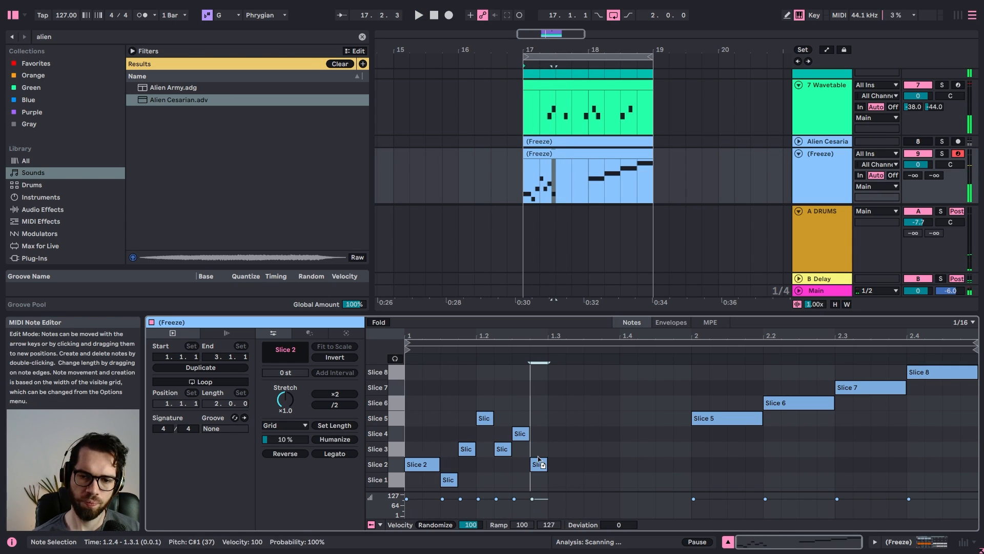
left_click(573, 409)
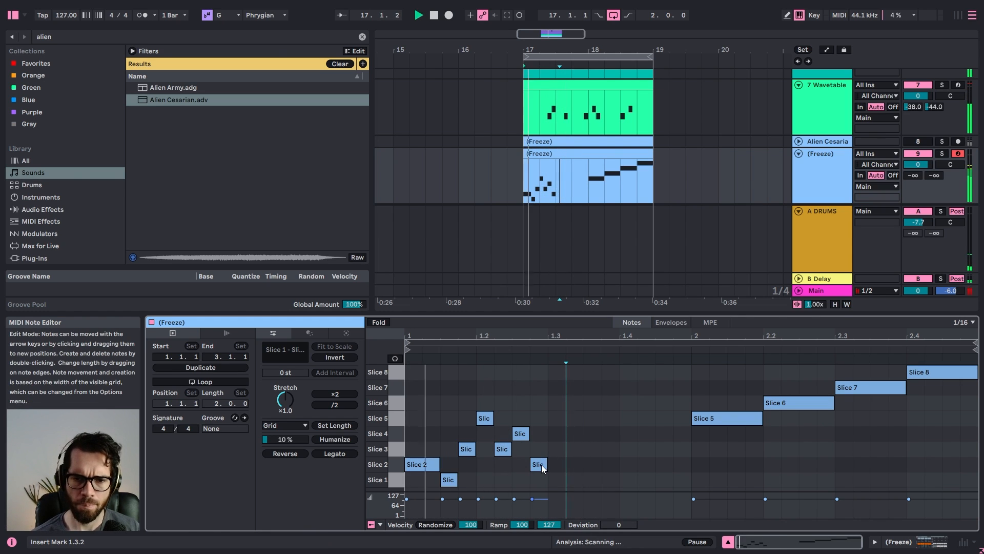
Fill beat 1.3 with sixteenth notes on Slice 5 at 1.3.2, Slice 7 at 1.3.3 and Slice 6 at 1.3.4, and audition them
left_click_drag(700, 420, 567, 393)
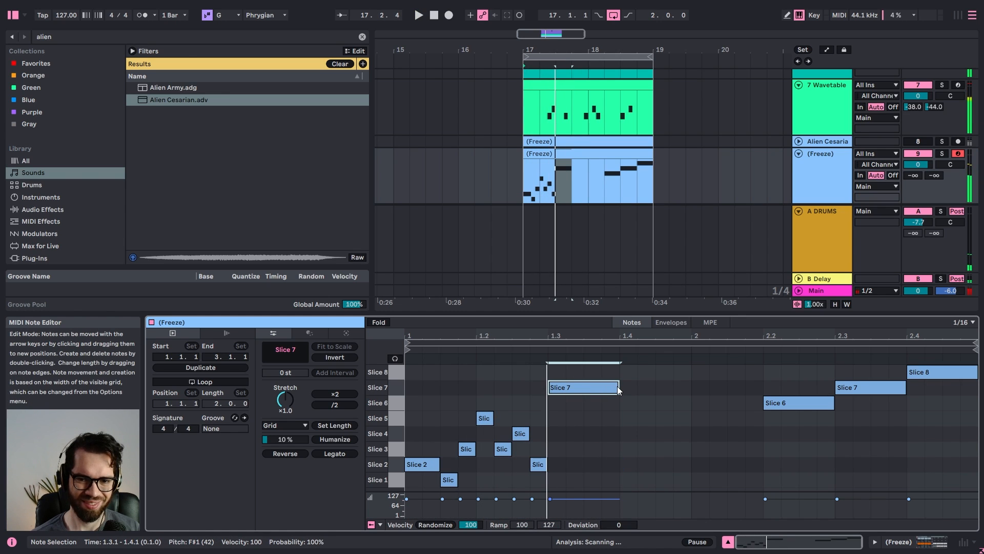
left_click_drag(549, 389, 580, 412)
key("space")
left_click(612, 437)
left_click(586, 434)
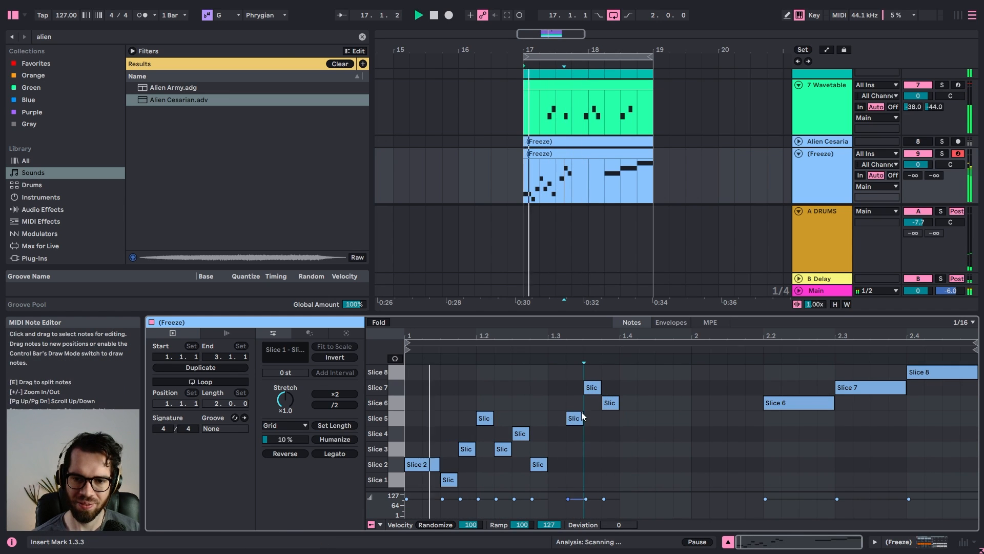
left_click(602, 434)
Set the sliced track's volume to -9.7 dB and add a Slice 5 note at 1.4.1 lasting three sixteenths
left_click_drag(918, 164, 918, 184)
left_click(656, 407)
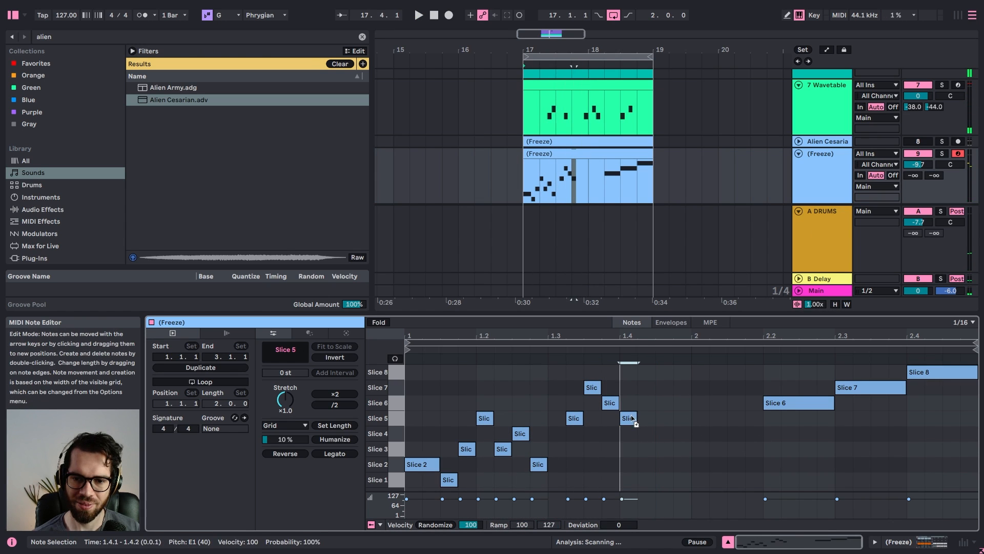
left_click_drag(621, 418, 666, 423)
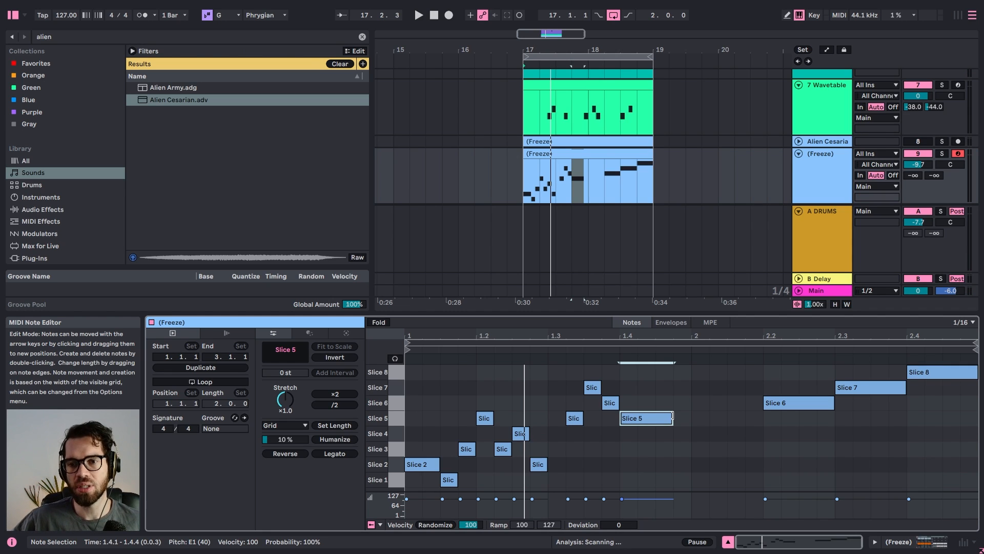
left_click(825, 141)
left_click(799, 142)
left_click(799, 141)
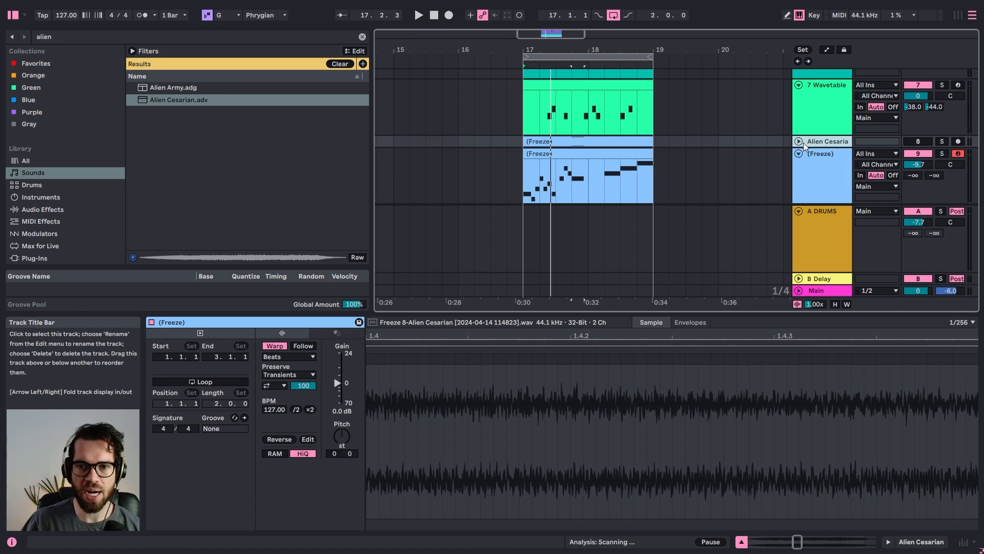
left_click_drag(568, 51, 568, 77)
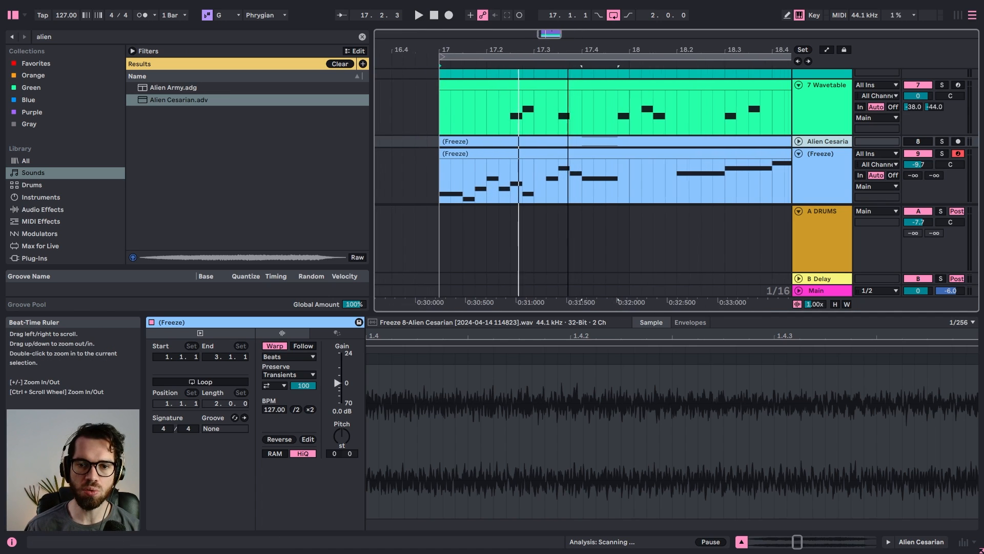
double_click(537, 154)
left_click(693, 409)
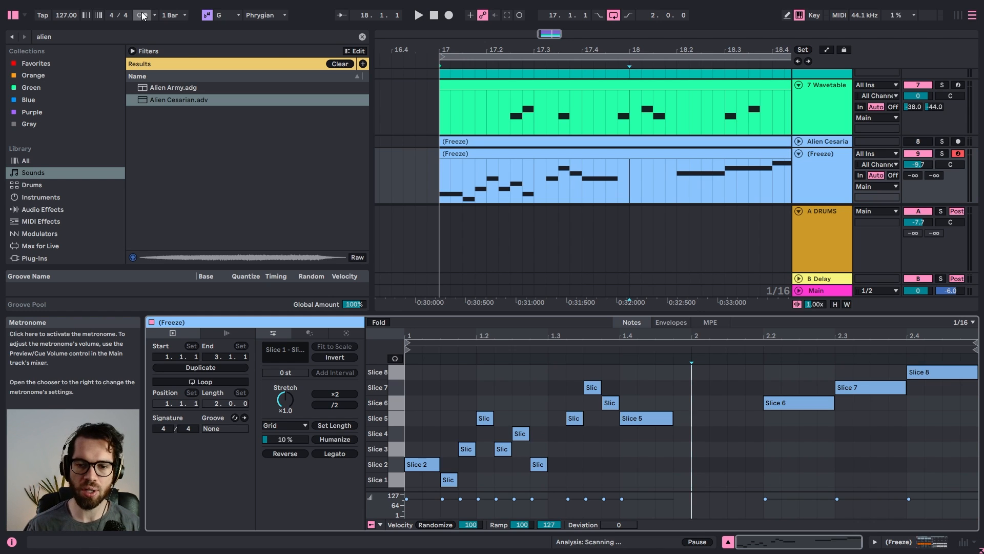
Try different lengths for the Slice 5 note at 1.4.1, first an eighth and then a full beat up to bar 2
left_click(776, 403)
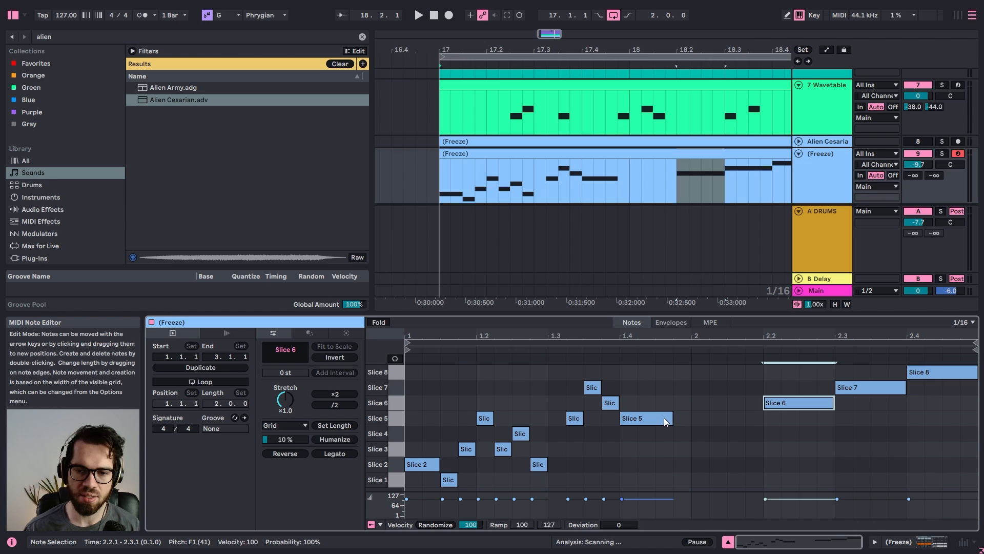
left_click_drag(672, 418, 648, 414)
key("space")
left_click(700, 439)
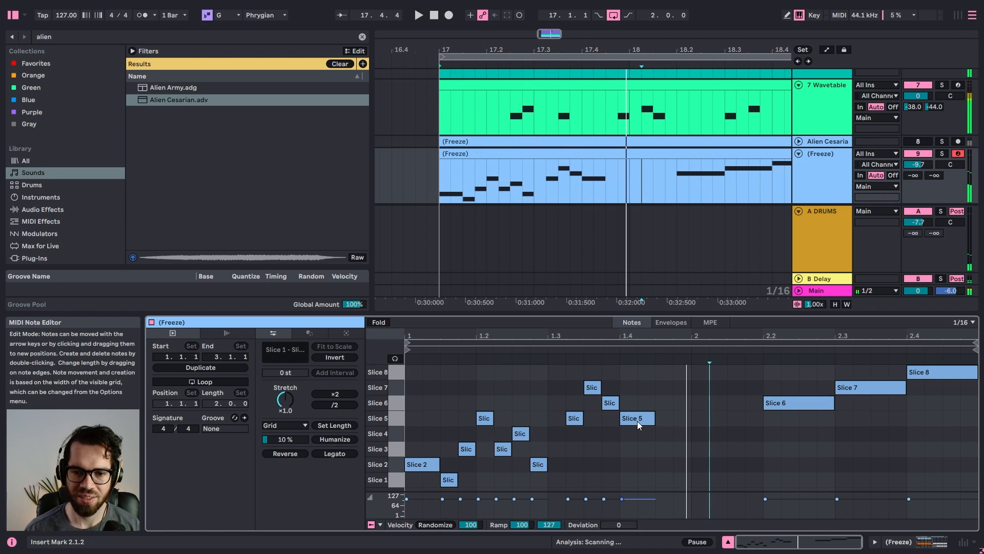
left_click_drag(655, 418, 689, 418)
Move the Slice 6 note at 2.2 to Slice 8 at 2.1.1 and delete the Slice 7 and Slice 8 notes at 2.3 and 2.4
left_click_drag(782, 403, 714, 374)
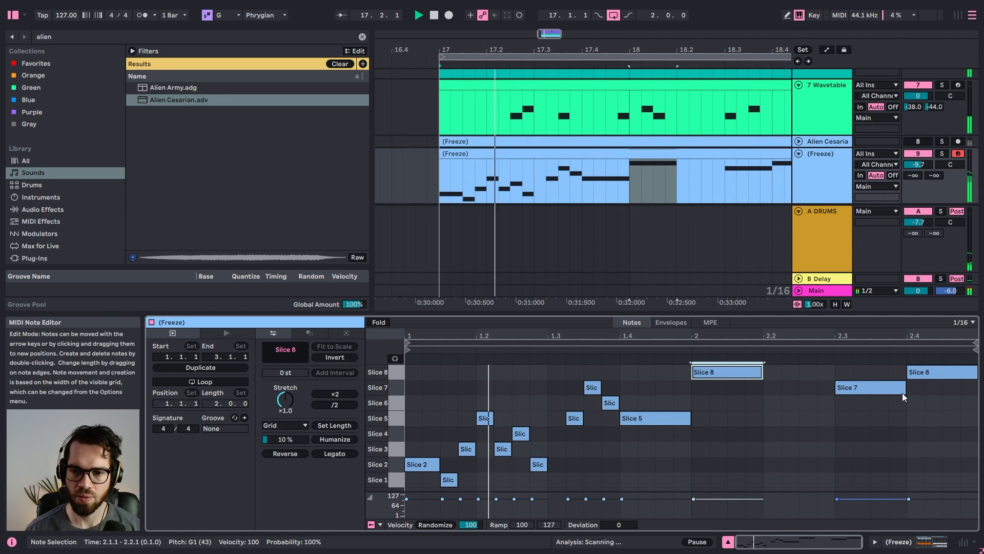
left_click_drag(929, 405, 866, 377)
key("Delete")
key("space")
Move the Slice 8 note to 1.4.3 and shorten both it and the Slice 5 note at 1.4.1 to eighth notes
left_click_drag(724, 372, 693, 372)
key("space")
left_click_drag(690, 418, 655, 418)
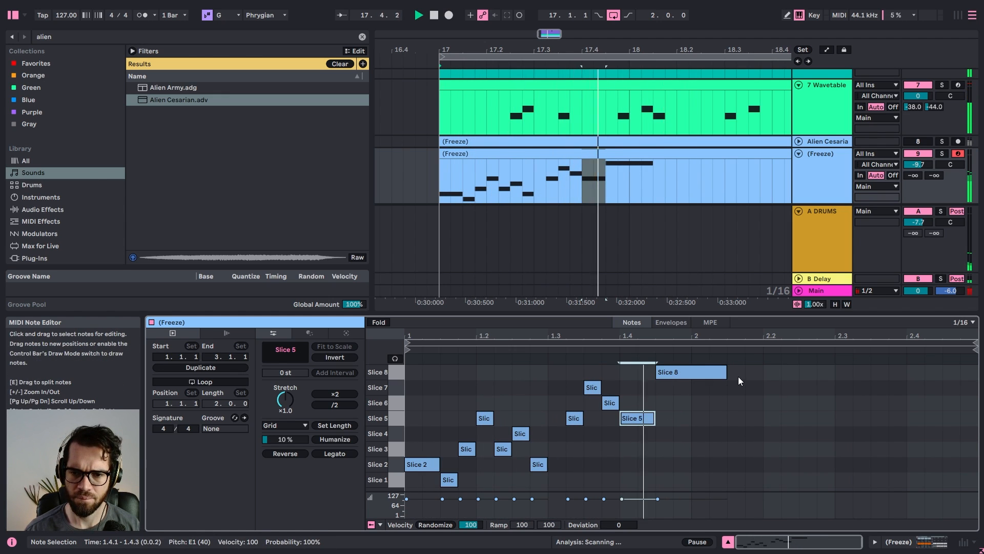
left_click_drag(725, 372, 691, 372)
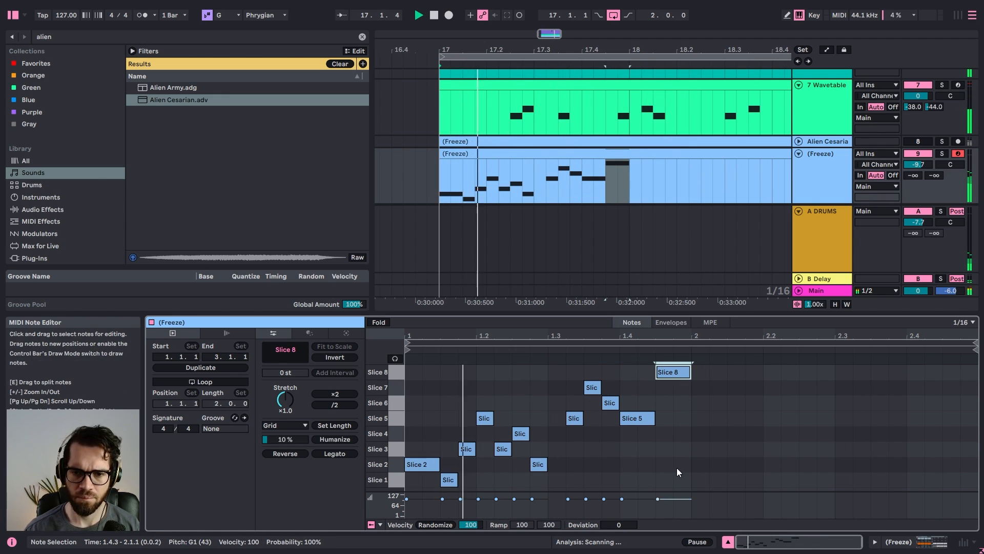
Duplicate the first bar's notes into bar 2 and delete the copies from 2.1.4 onward, keeping only the first two
left_click_drag(686, 486, 378, 322)
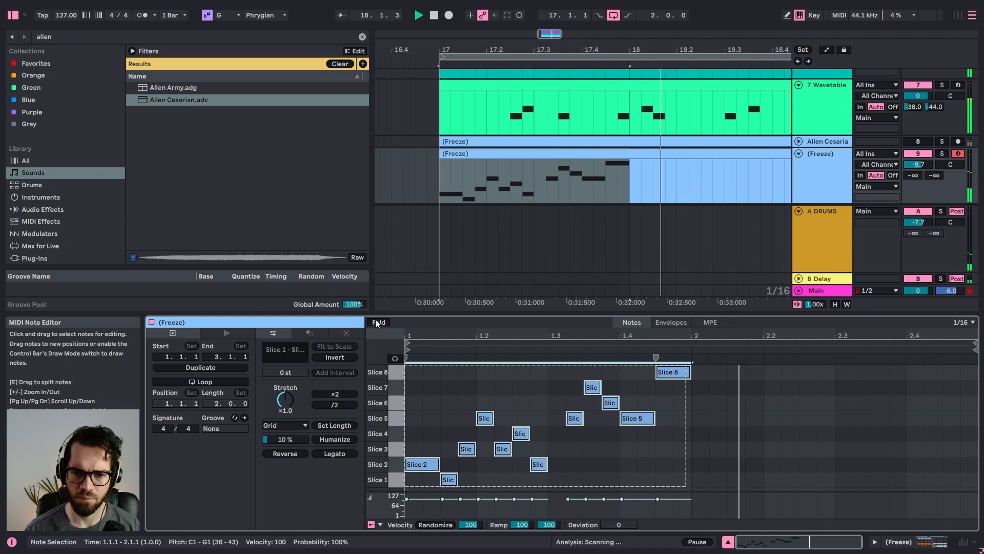
key("ctrl+d")
left_click(851, 443)
left_click_drag(752, 370, 974, 497)
key("Delete")
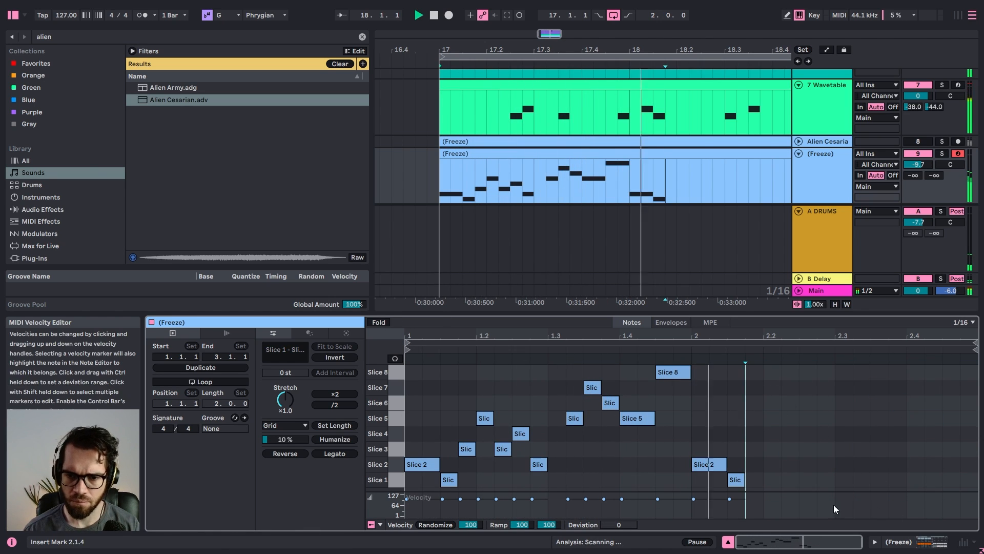
Rework the start of bar 2 into three sixteenth Slice 2 notes at 2.1.1, 2.1.3 and 2.2.1, and audition the loop
key("space")
left_click_drag(726, 464, 777, 469)
key("space")
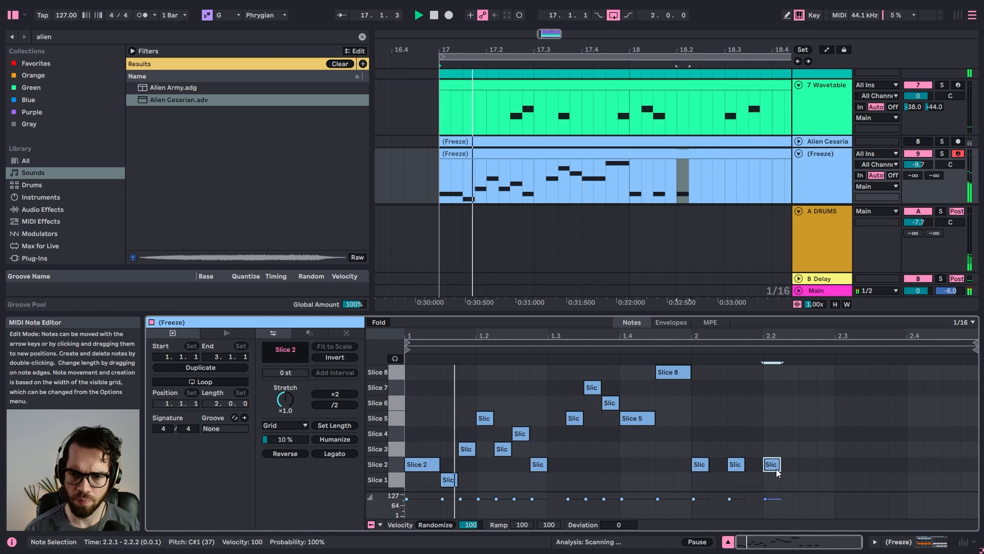
left_click(846, 460)
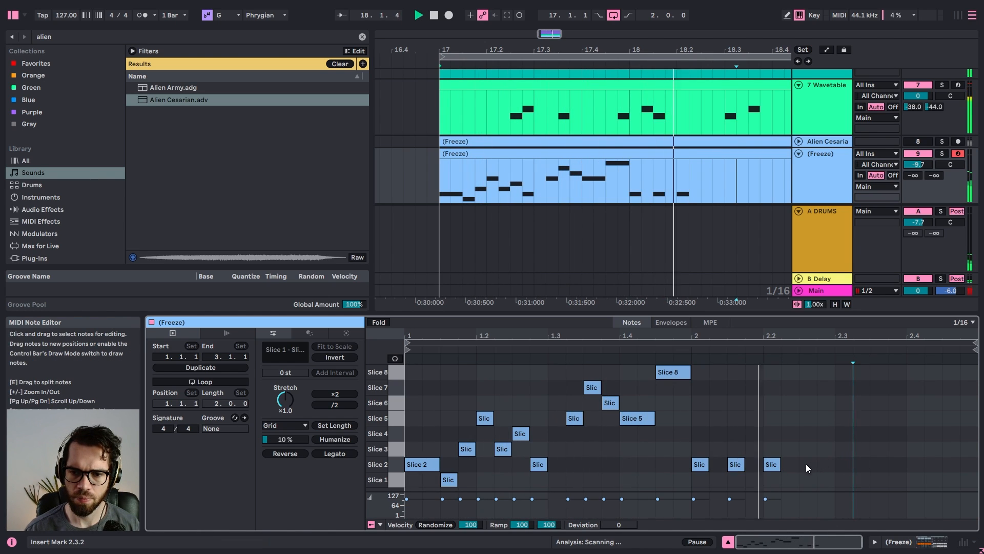
Add a sixteenth Slice 3 note at 2.2.3 and an eighth Slice 4 note at 2.3.1, and duplicate the latter to 2.3.3
double_click(808, 449)
left_click(828, 473)
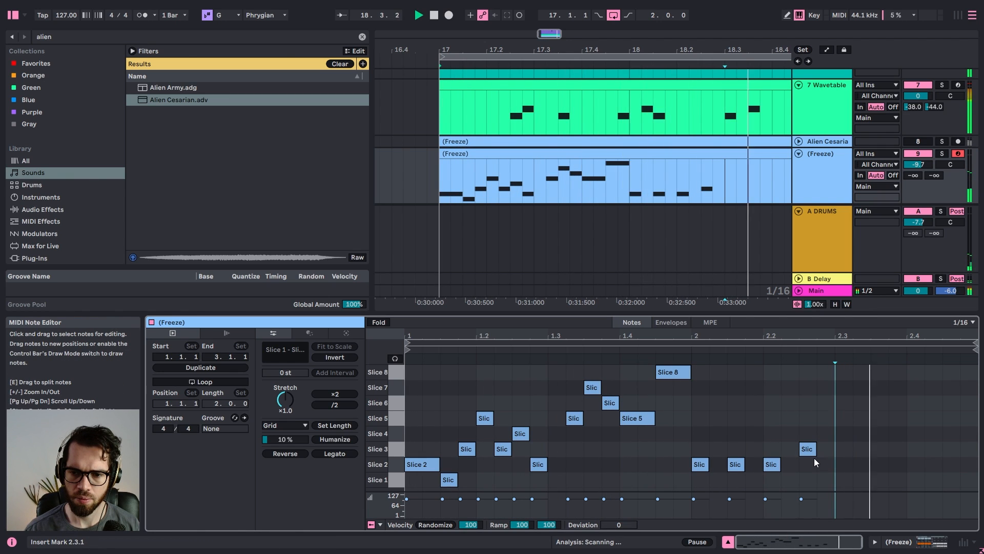
left_click_drag(810, 453, 872, 432)
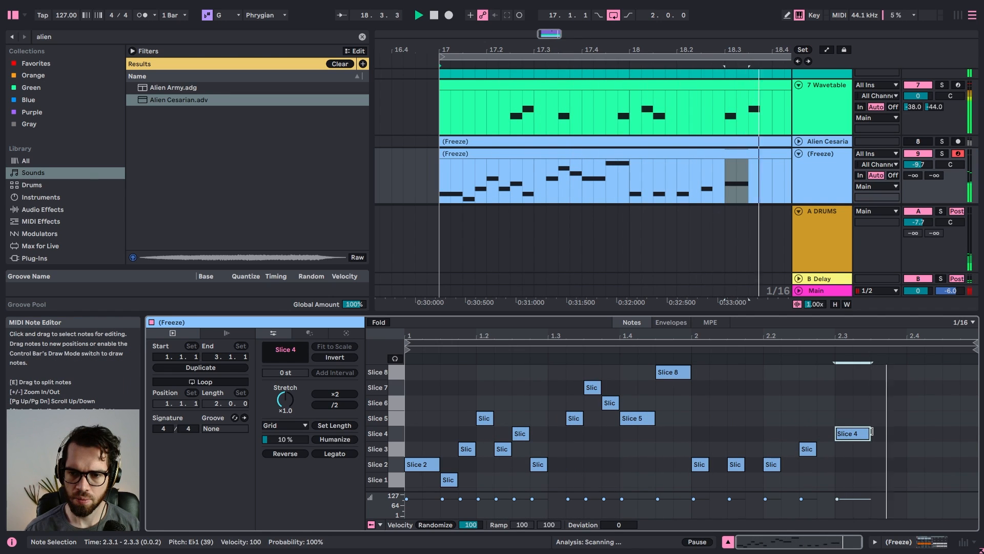
key("ctrl+d")
left_click(885, 423)
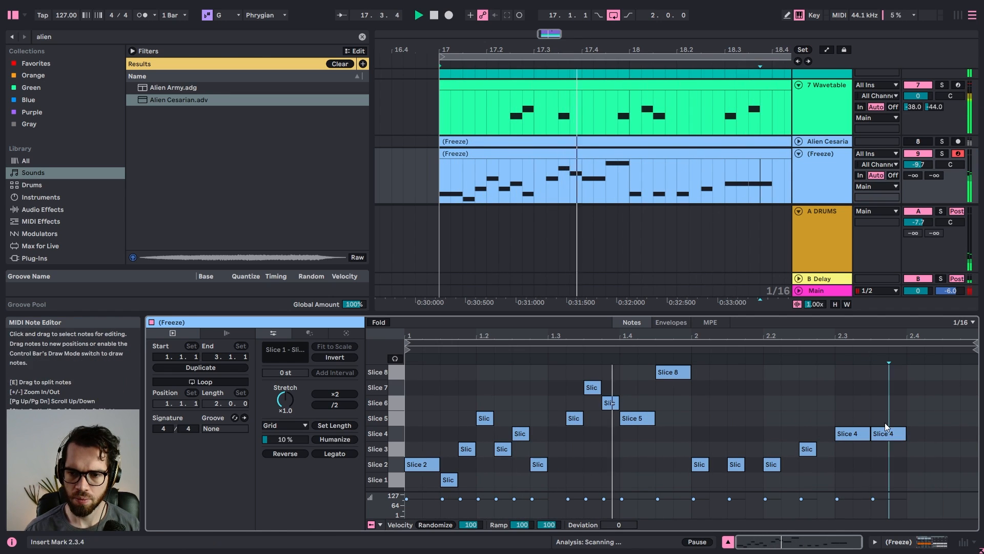
Finish bar 2 with an eighth Slice 3 note at 2.4.1 and an eighth Slice 7 note at 2.4.3, and audition the loop
left_click_drag(882, 436, 934, 454)
left_click(947, 462)
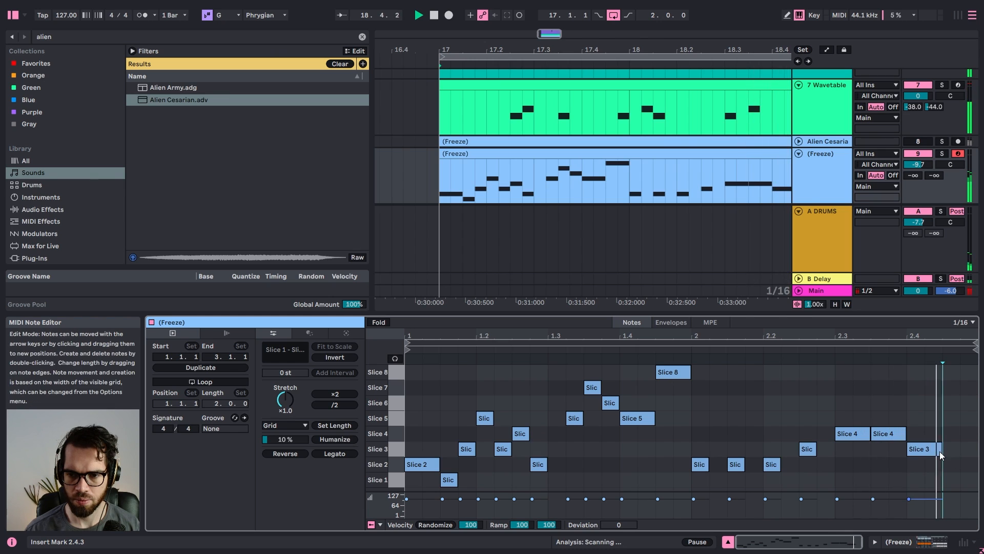
double_click(965, 393)
left_click(946, 413)
key("space")
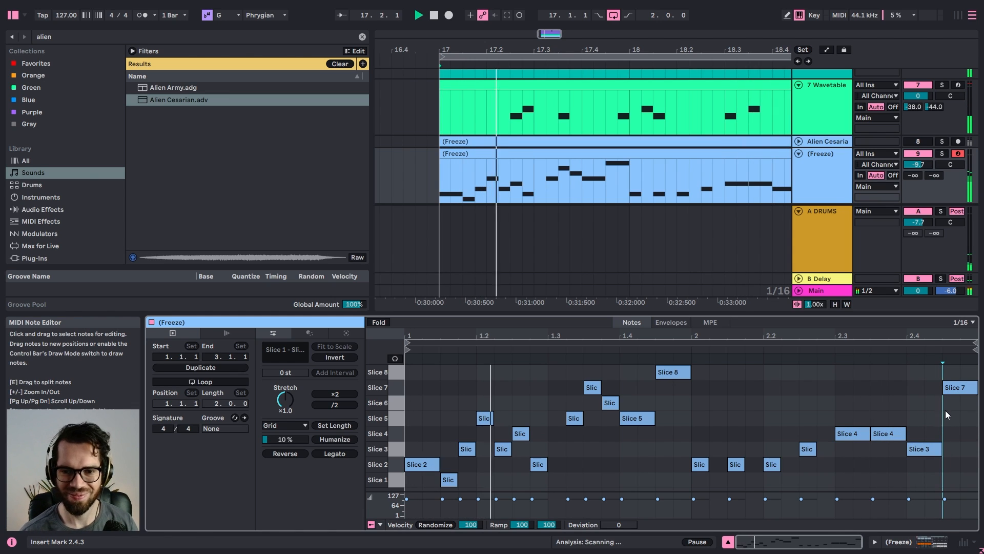
Delete the Slice 7 and Slice 6 notes at 1.3.3 and 1.3.4, and lengthen the Slice 5 note at 1.3.2 to an eighth
double_click(598, 389)
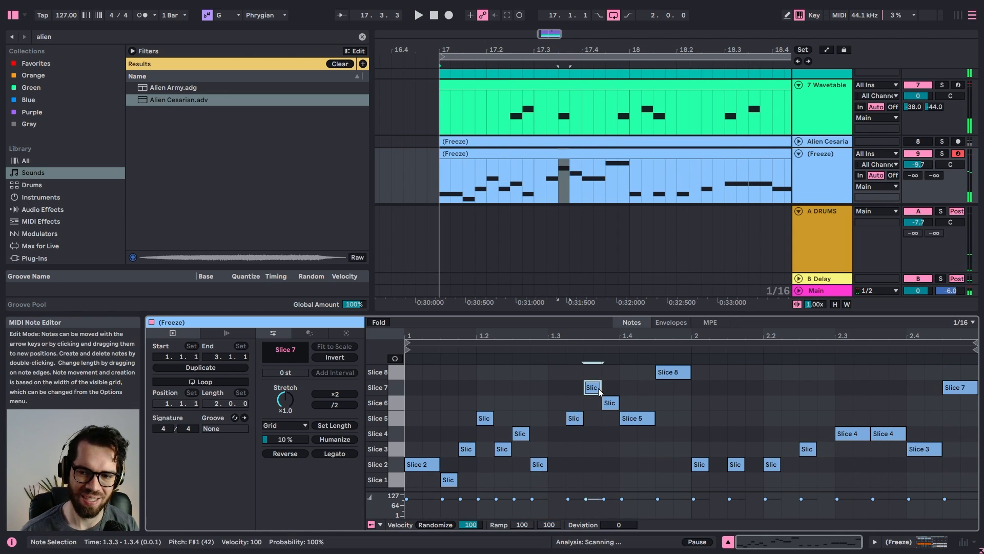
left_click_drag(583, 416, 605, 416)
key("space")
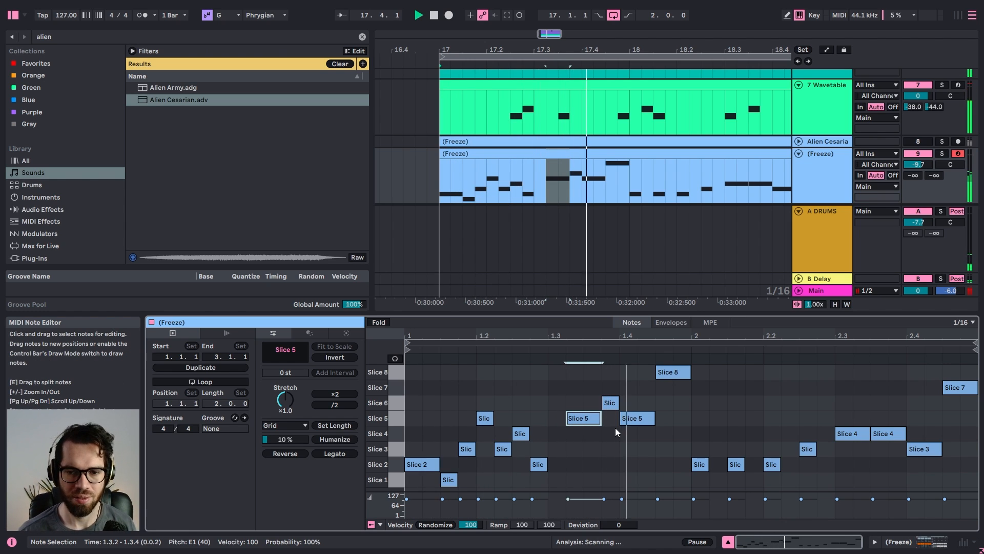
double_click(610, 403)
Move the Slice 5 note at 1.4.1 and the Slice 8 note at 1.4.3 to Slice 4
left_click_drag(642, 418, 644, 434)
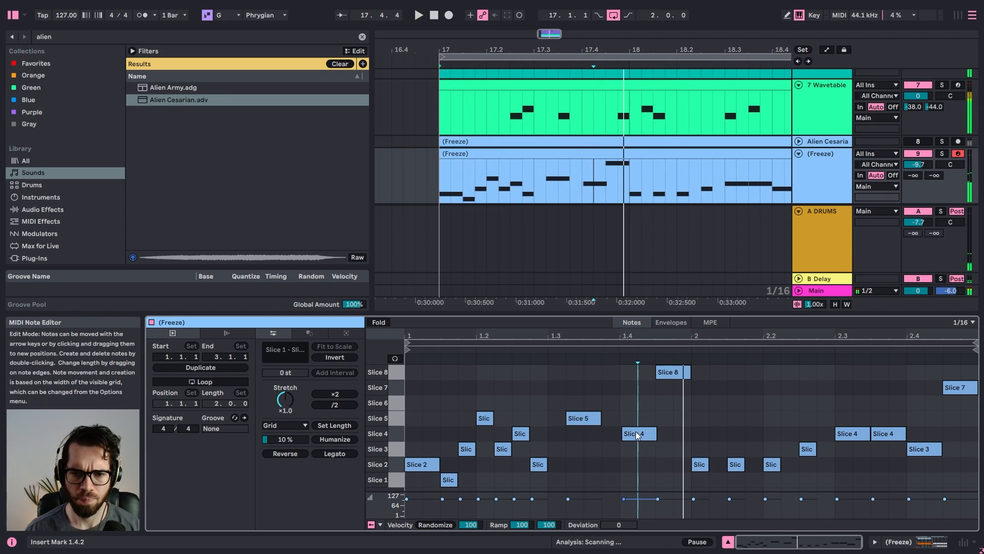
left_click_drag(668, 372, 668, 440)
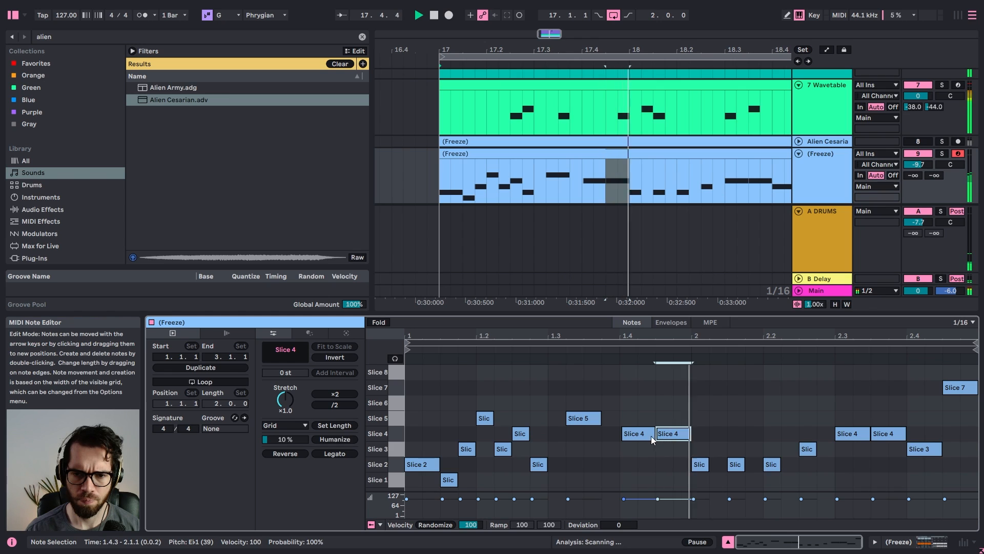
left_click(647, 434)
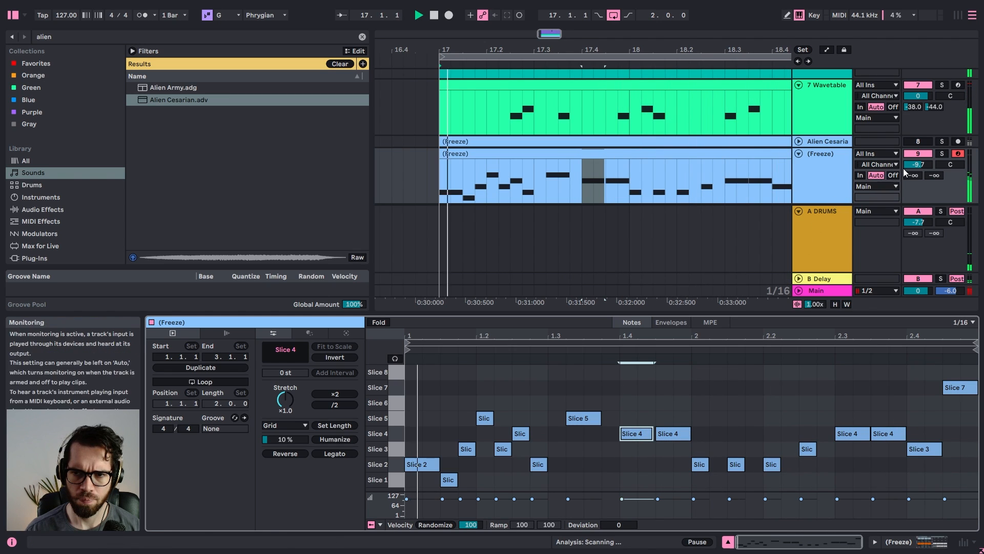
Lower the sliced (Freeze) track's volume to -14.4 dB and add an EQ Eight after its drum rack
double_click(823, 167)
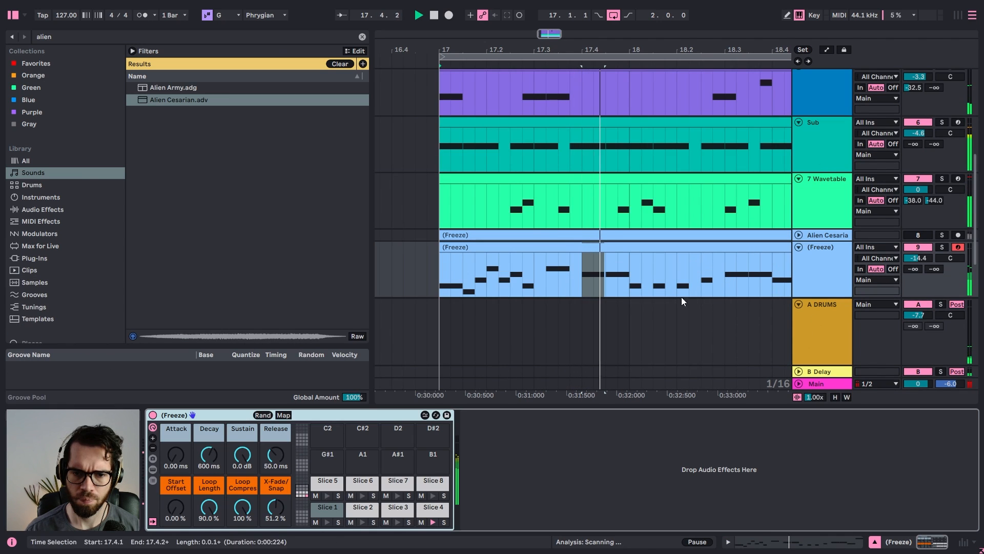
left_click(98, 34)
type("eq")
left_click(54, 210)
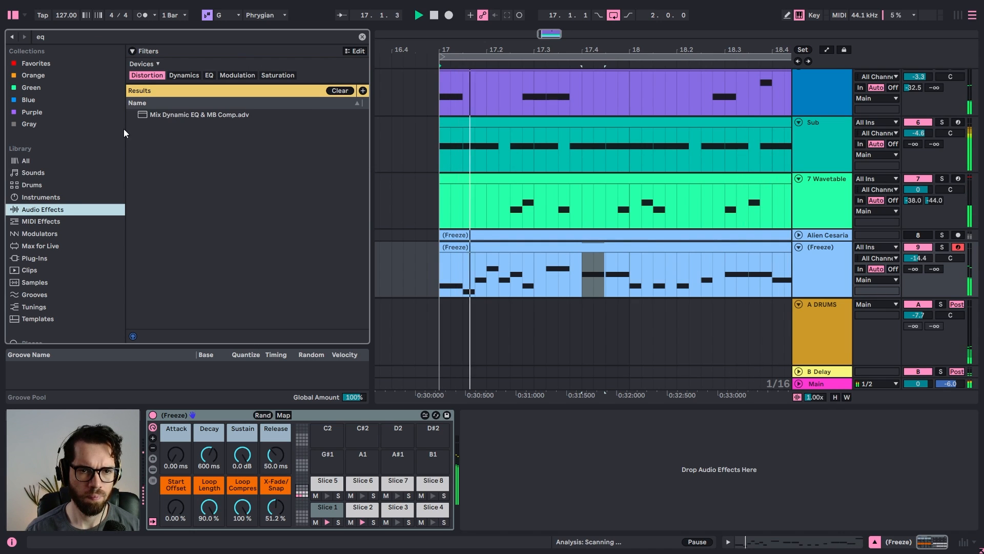
left_click(146, 76)
left_click_drag(163, 126, 623, 467)
Enable EQ Eight's high-cut band 8 to roll off the highs and set band 1 to about 79 Hz at -2.85 dB
left_click(714, 523)
key("space")
left_click_drag(721, 483, 560, 470)
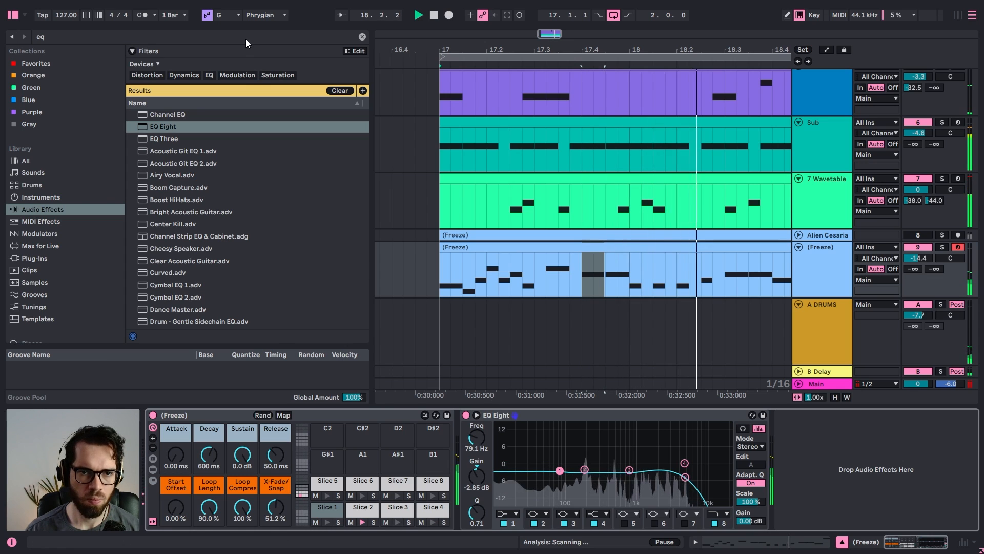
Add Vinyl Distortion after the EQ Eight and set its crackle volume to 0.06
left_click(155, 78)
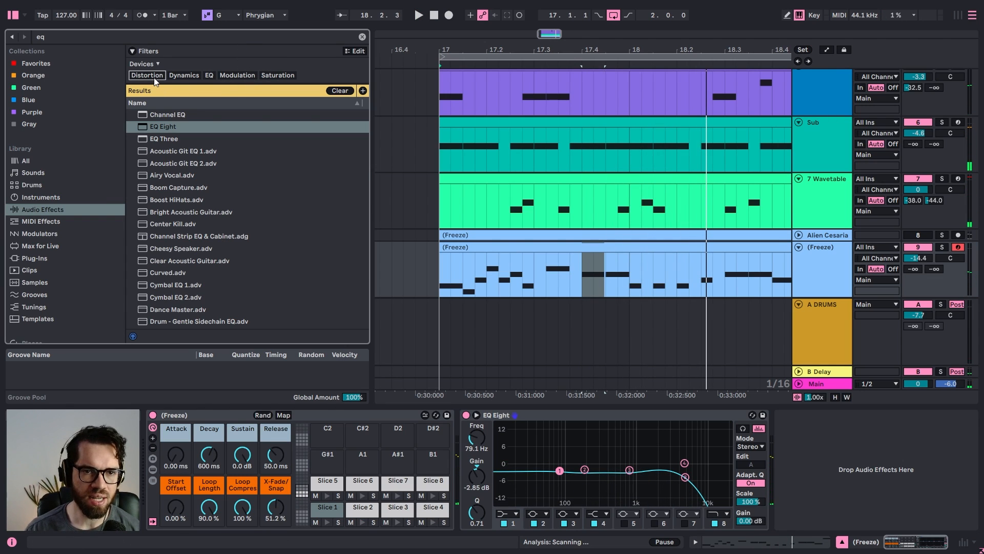
left_click(361, 37)
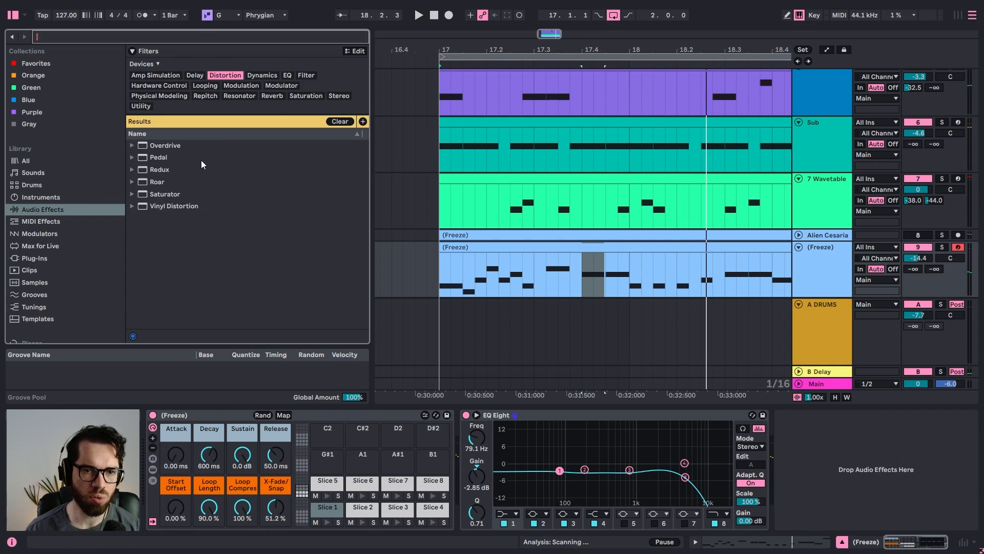
double_click(165, 207)
key("space")
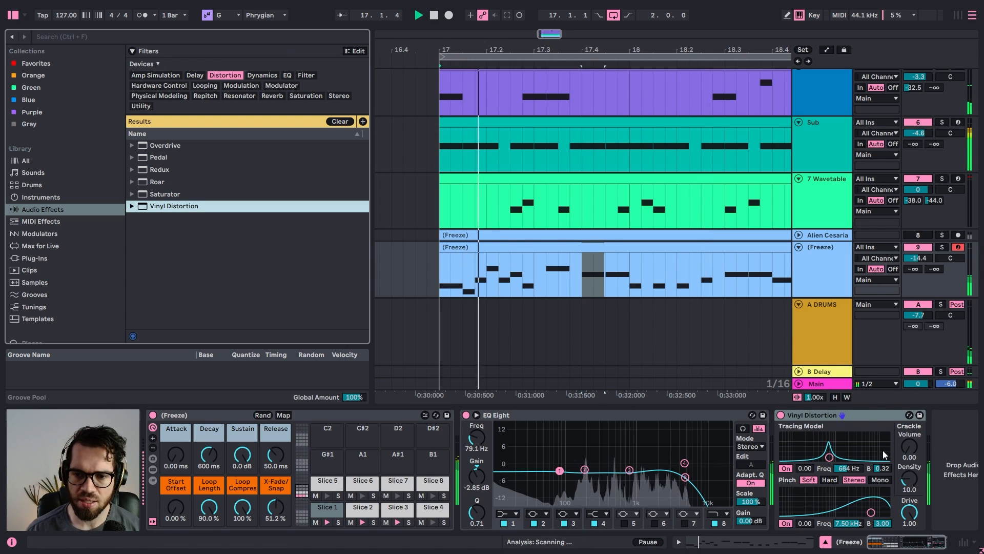
left_click_drag(907, 449, 909, 443)
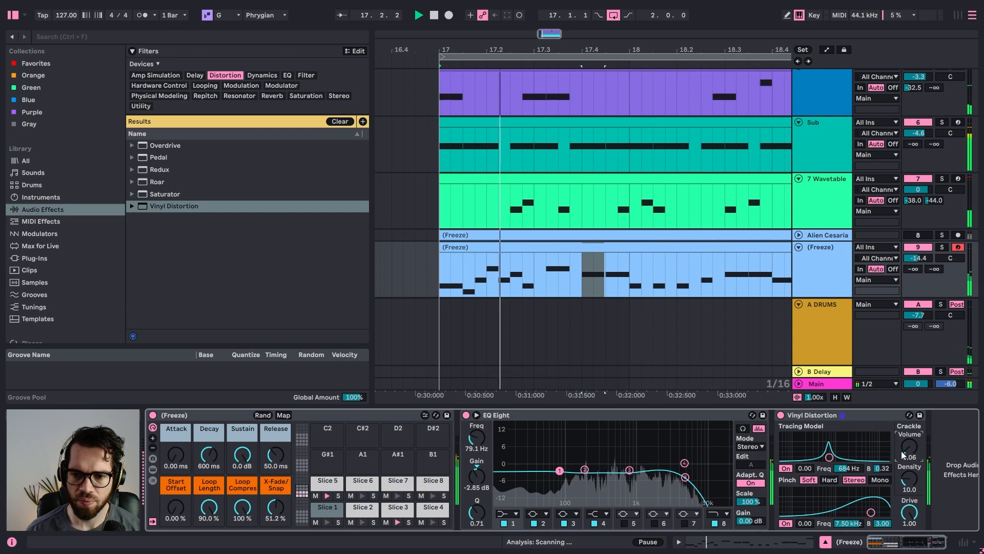
key("space")
left_click(798, 417)
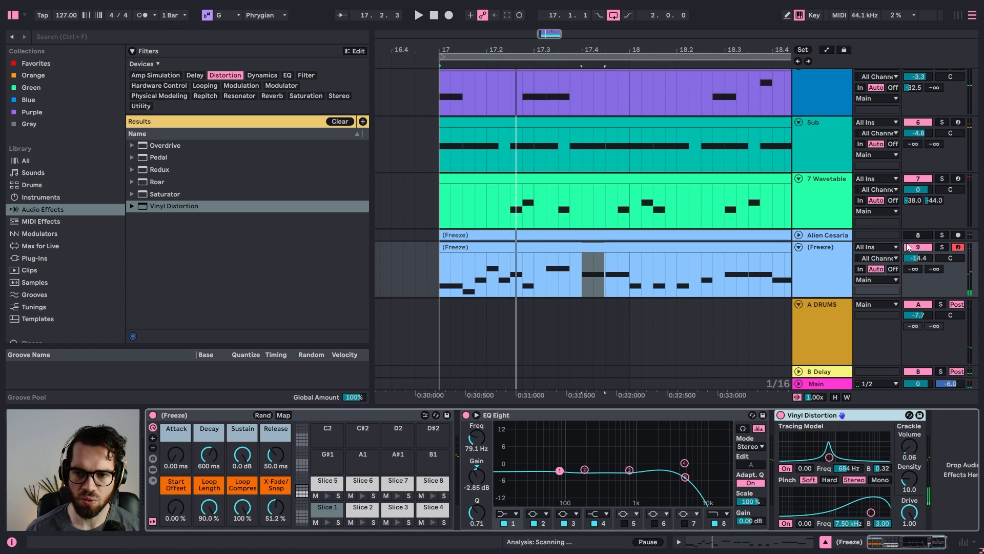
Reshape the EQ Eight: move band 3 to about 350 Hz, set band 4 to 3.09 kHz at -4.09 dB, and switch off band 8
key("space")
left_click_drag(685, 477, 648, 470)
left_click(606, 465)
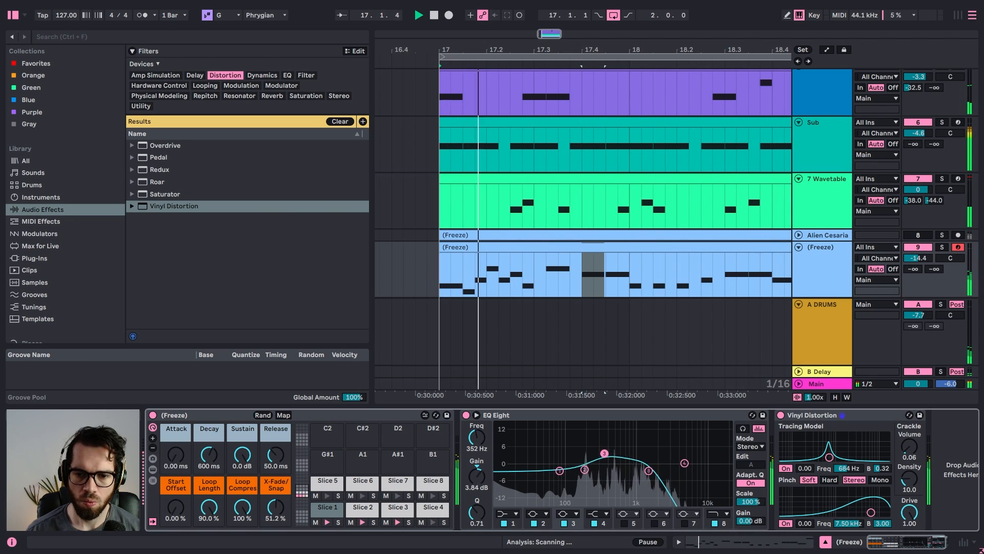
left_click_drag(584, 469, 695, 431)
mouse_move(661, 471)
left_mouse_down()
mouse_move(679, 448)
mouse_move(669, 484)
left_mouse_up()
left_click_drag(695, 432, 681, 475)
left_click(714, 523)
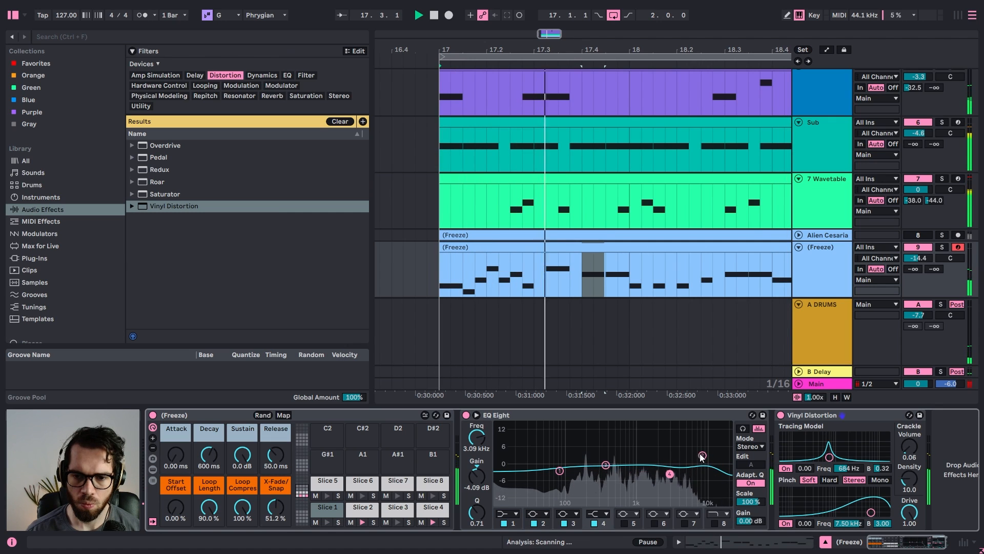
Turn EQ Eight's band 2 into a narrow boost at 861 Hz, 6.32 dB, Q 2.29, and set the track volume to -9.9 dB
left_click_drag(647, 442, 647, 443)
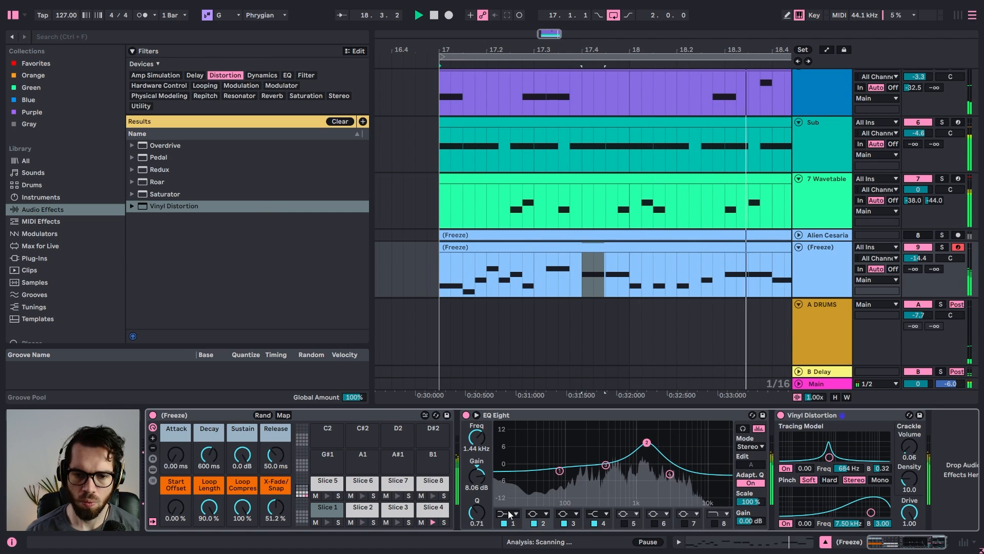
left_click_drag(477, 513, 477, 489)
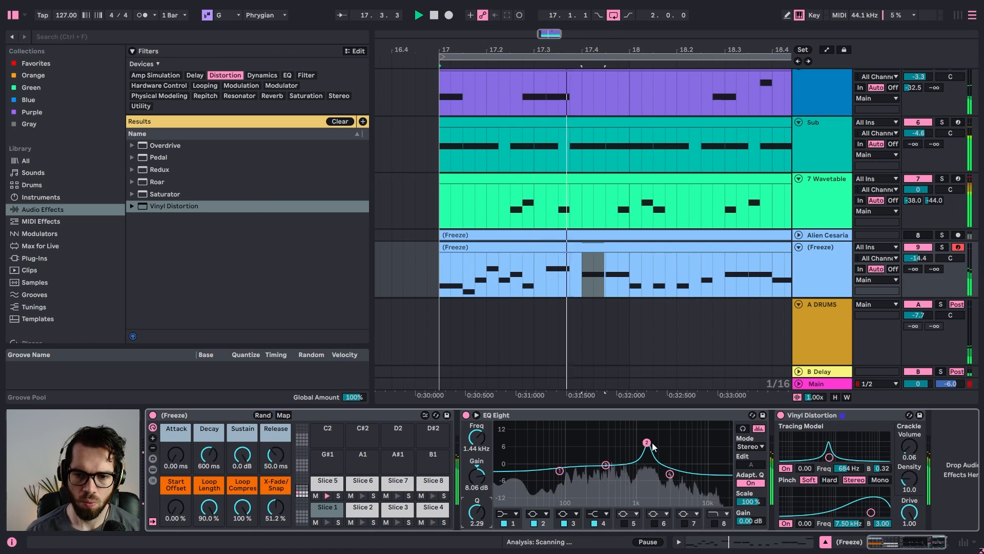
mouse_move(918, 258)
left_mouse_down()
mouse_move(918, 287)
mouse_move(917, 259)
left_mouse_up()
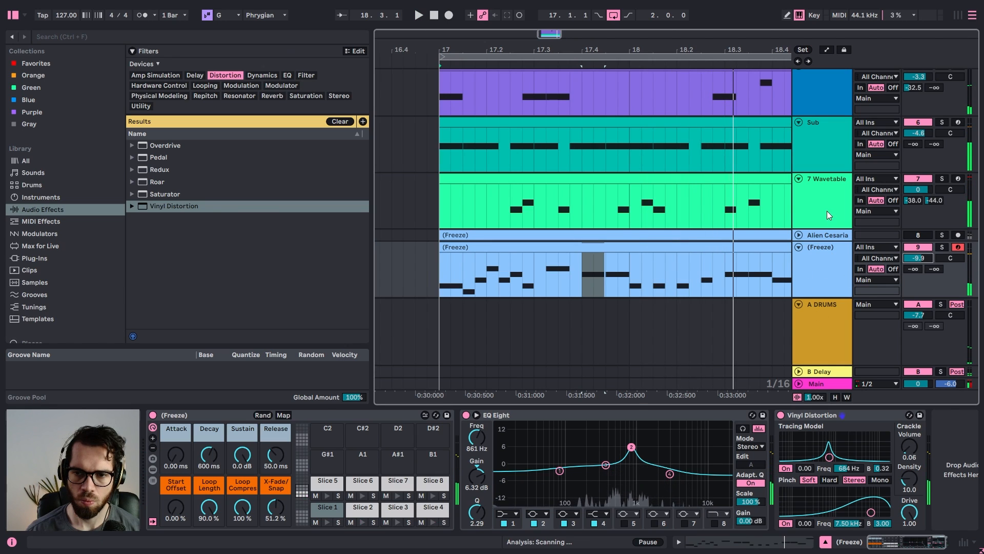
Add the Pitch.adv preset to the end of the sliced (Freeze) track's effects and audition it
left_click(827, 211)
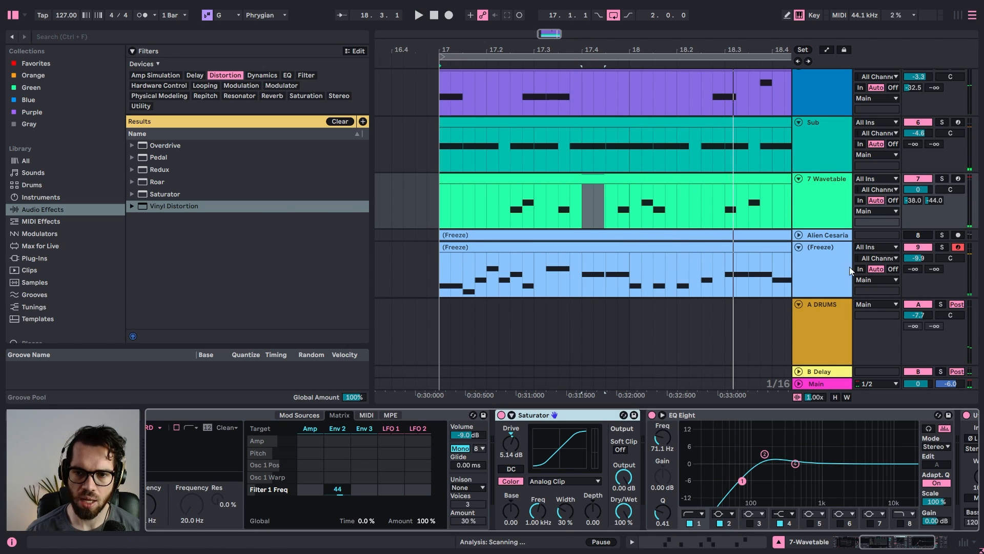
left_click(832, 270)
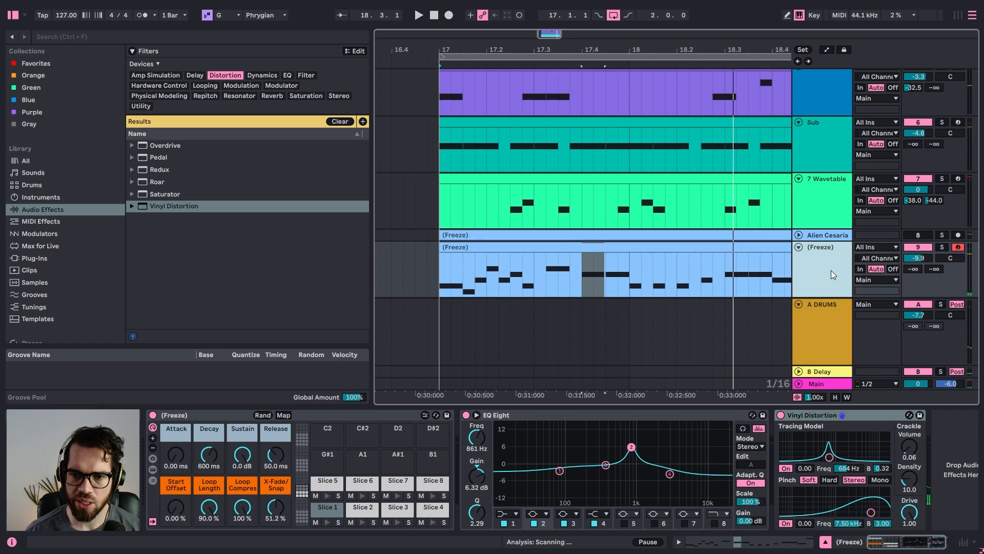
left_click(163, 34)
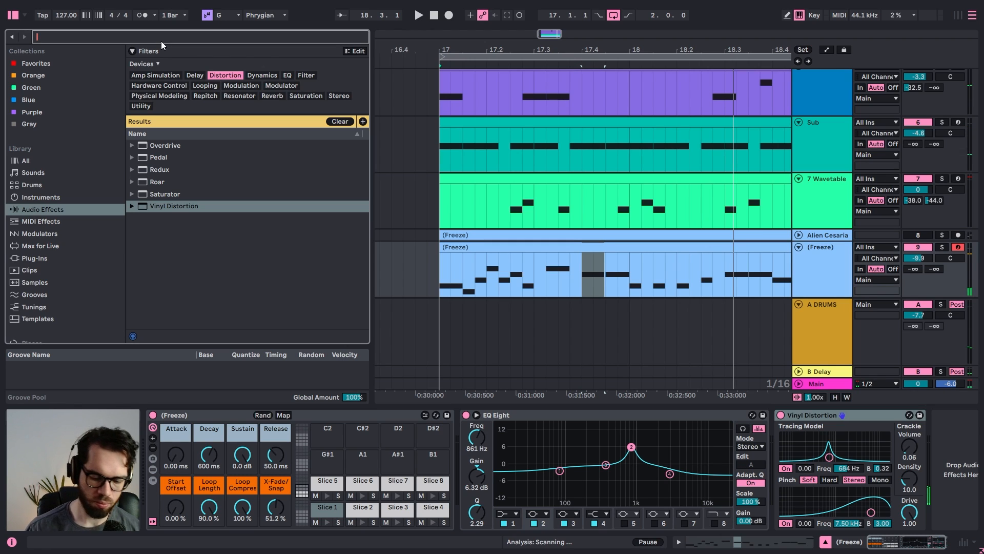
type("pit")
left_click(170, 75)
double_click(167, 125)
key("space")
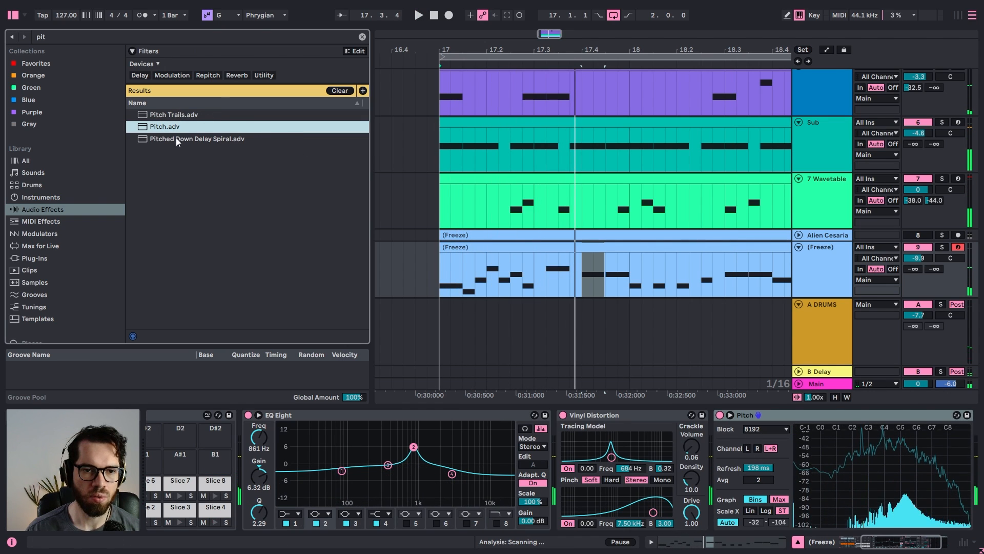
Add Shifter to the end of the (Freeze) chain, set its coarse pitch to -12 st, and delete the Pitch device
left_click(225, 38)
key("BackSpace")
key("BackSpace")
key("BackSpace")
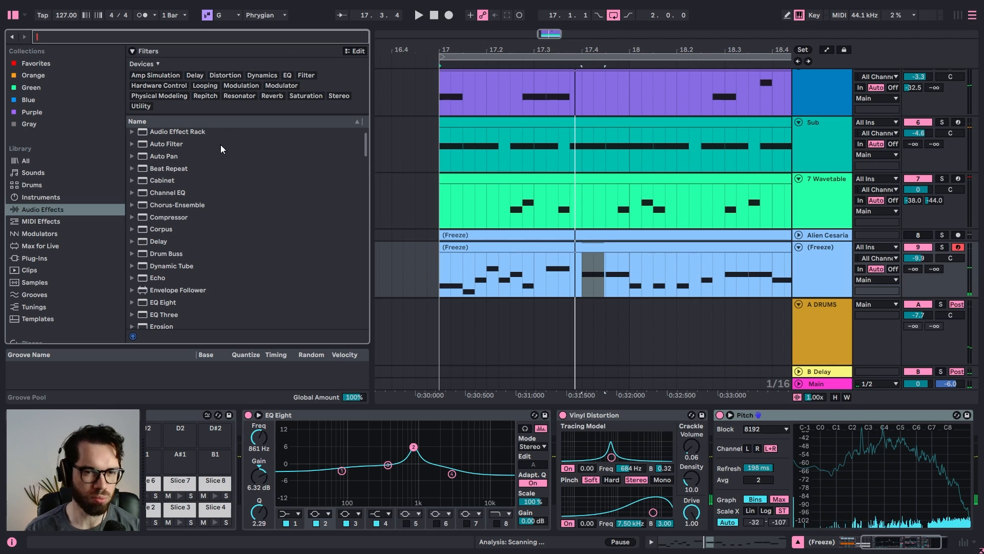
scroll(205, 174, "down", 4)
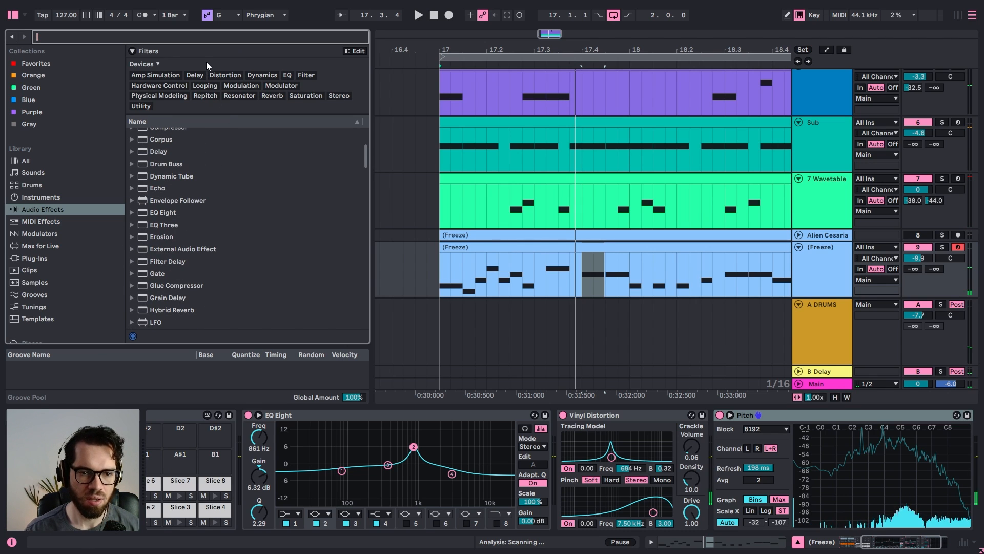
type("shif")
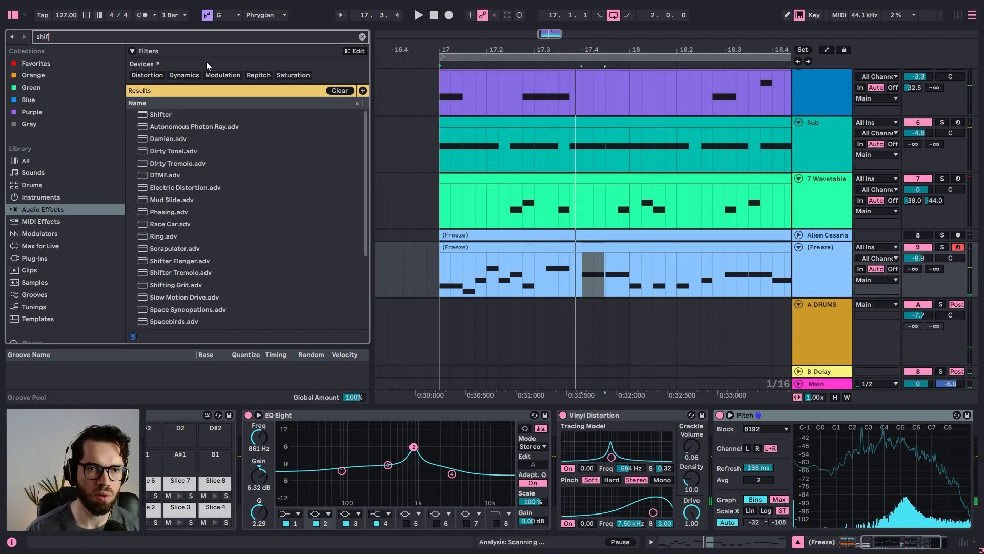
double_click(177, 115)
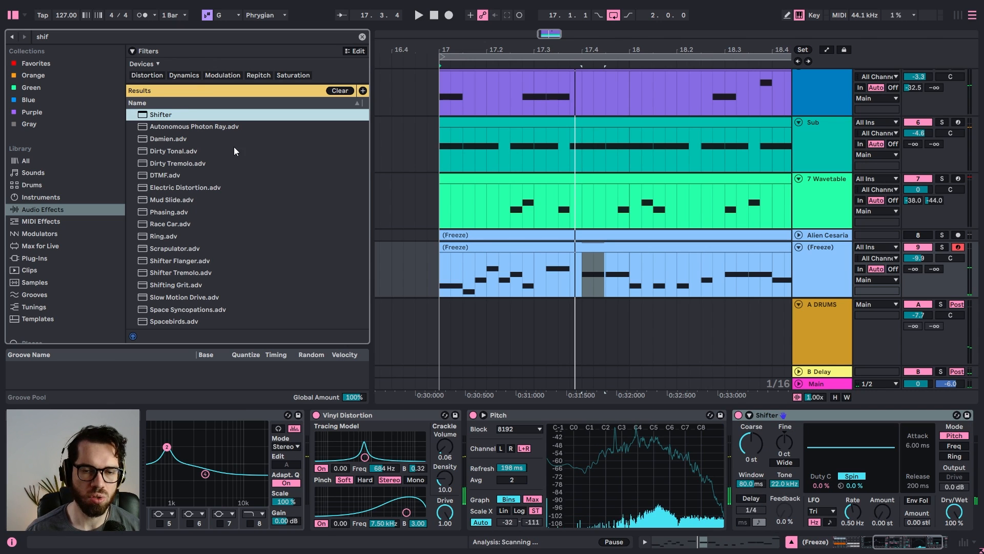
key("space")
left_click_drag(752, 447, 752, 477)
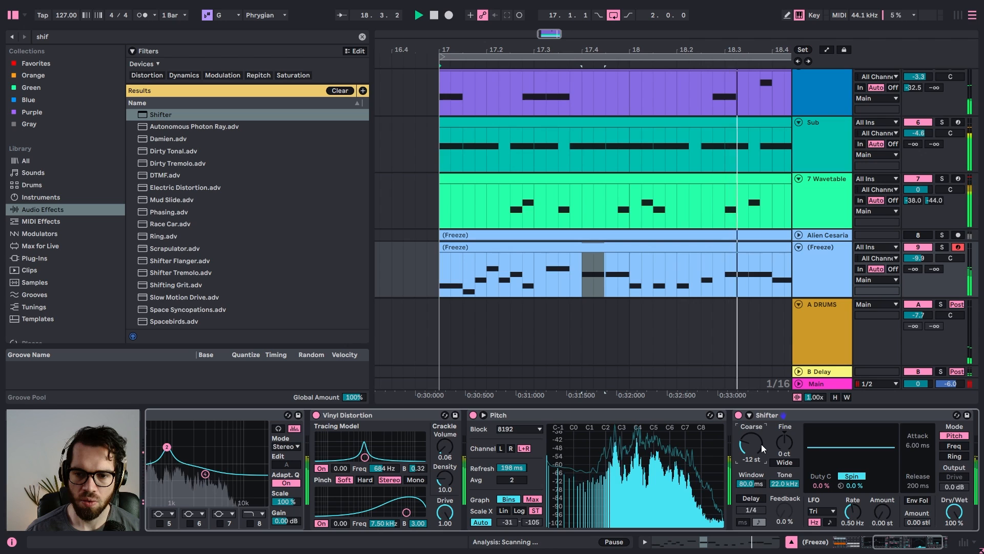
left_click(601, 415)
key("Delete")
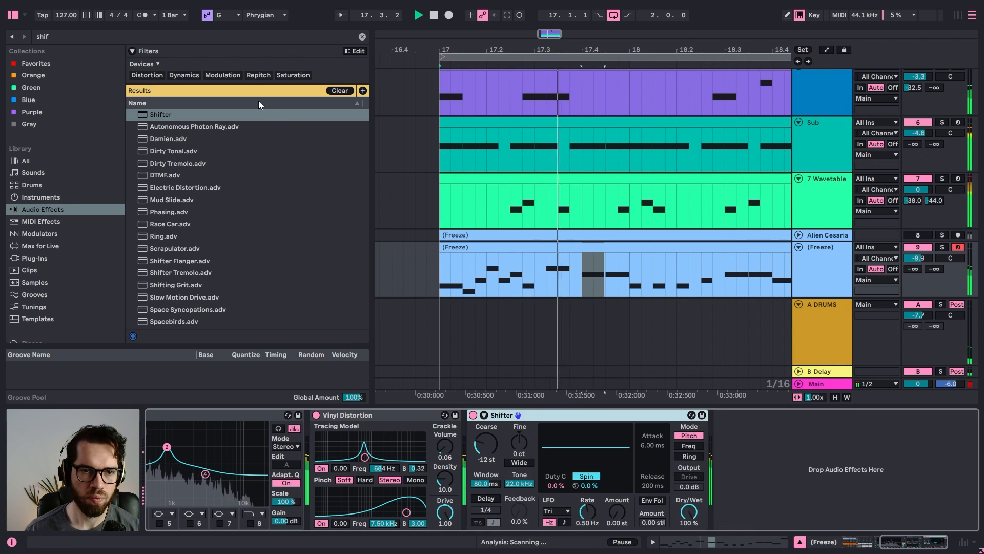
Add a Vocoder after Shifter on the (Freeze) track and audition the loop
key("space")
left_click(245, 38)
key("ctrl+a")
type("voco")
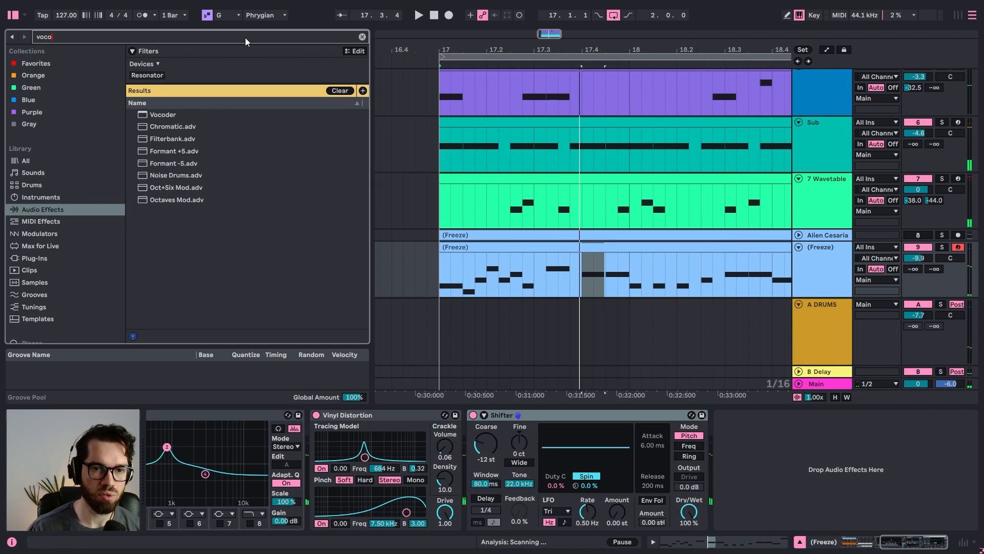
double_click(161, 115)
key("space")
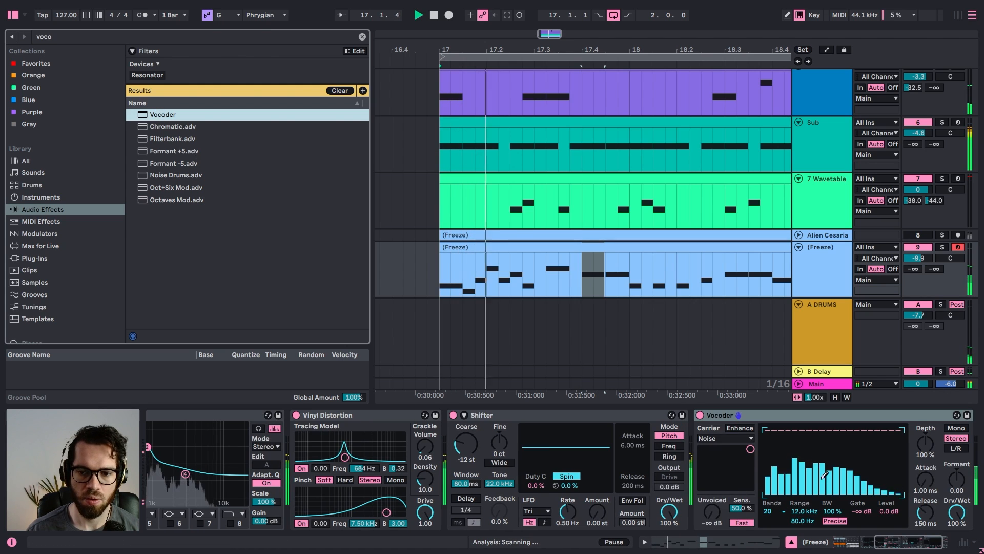
Set the Vocoder's dry/wet mix to 28% and the (Freeze) track volume to -9.1 dB
left_click_drag(956, 512, 956, 544)
left_click_drag(918, 259, 917, 255)
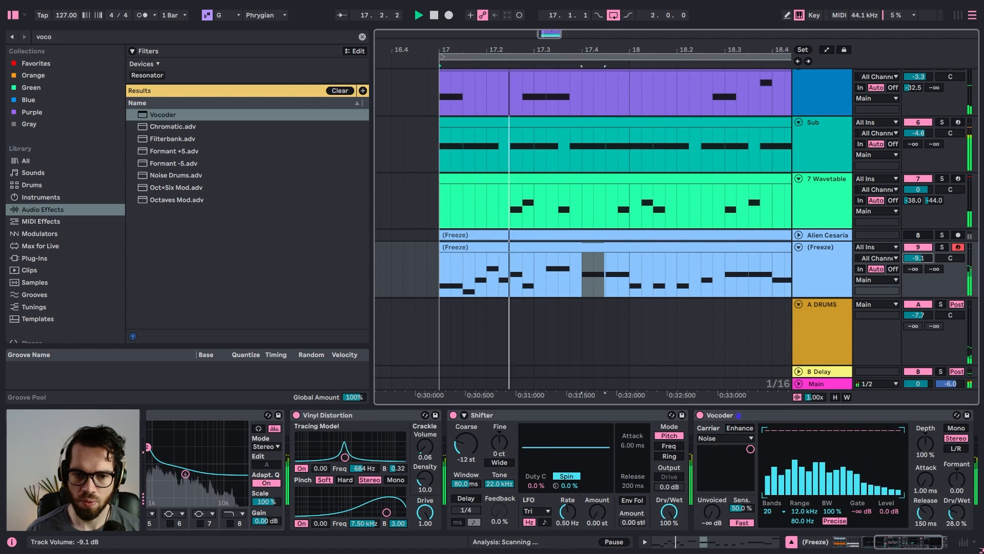
Collapse EQ Eight on the (Freeze) track and set Shifter's coarse pitch to -15 st
scroll(712, 467, "left", 5)
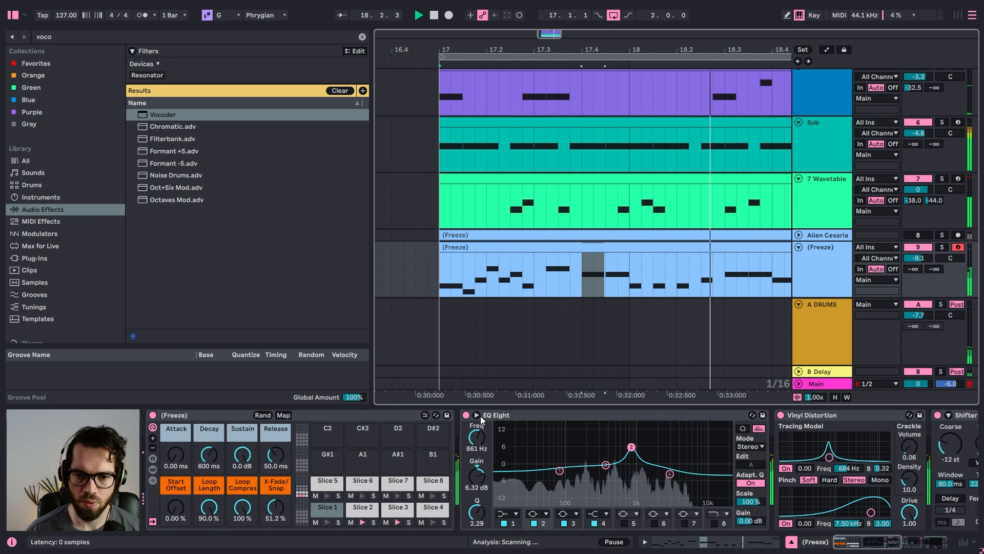
left_click(472, 417)
left_click(476, 415)
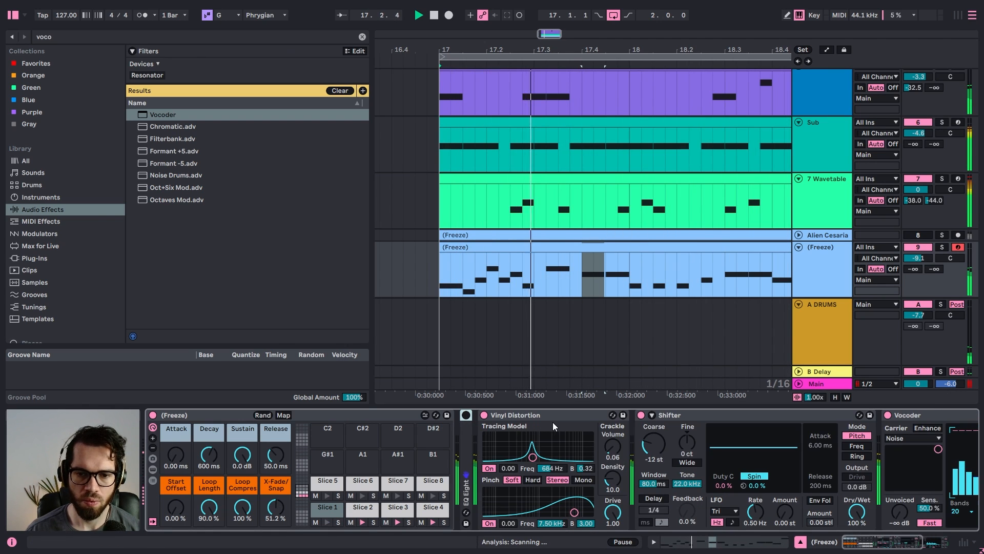
left_click_drag(657, 441, 657, 429)
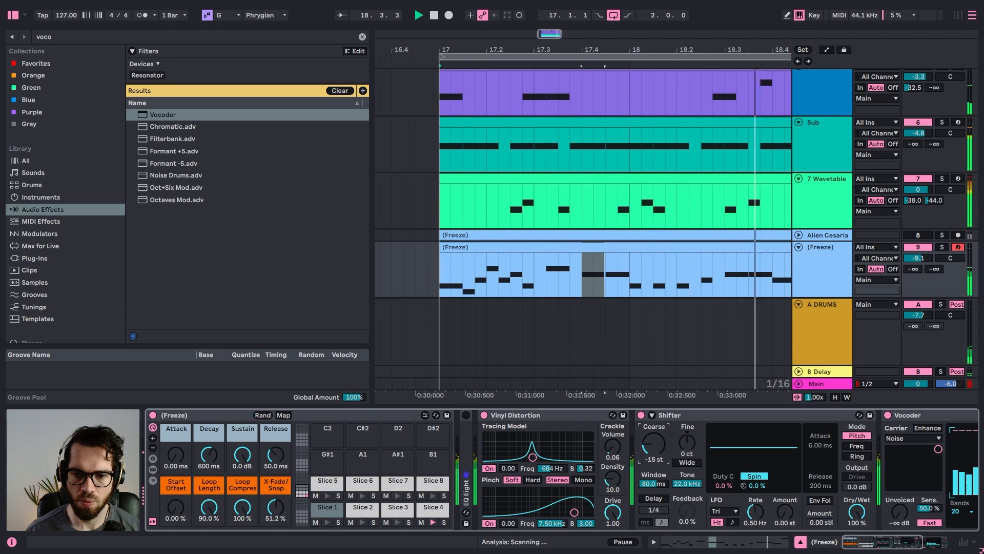
left_click_drag(688, 444, 688, 451)
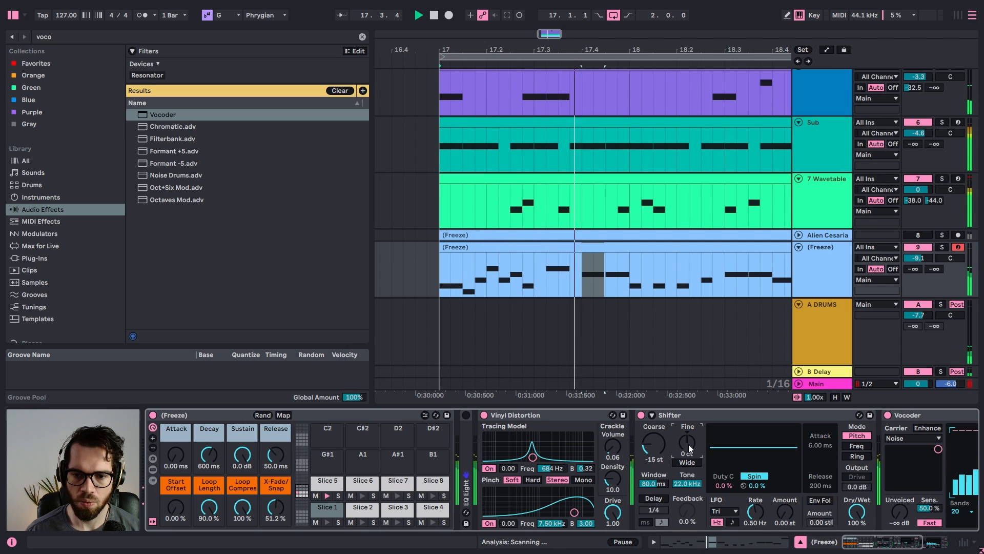
Give Shifter a sine LFO with an amount of 0.10 st and set the (Freeze) track volume to -10.8 dB
left_click_drag(730, 481, 730, 464)
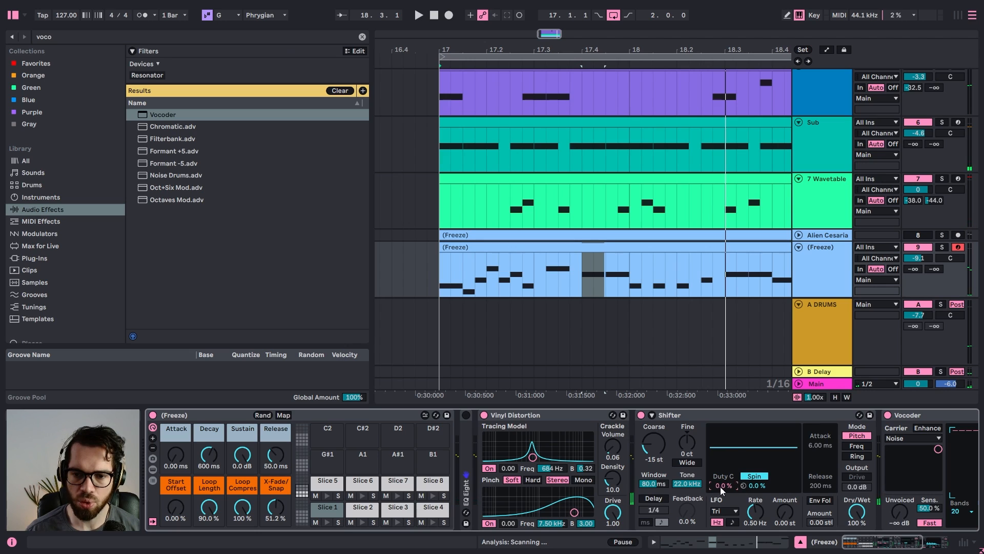
key("space")
left_click_drag(774, 506, 773, 503)
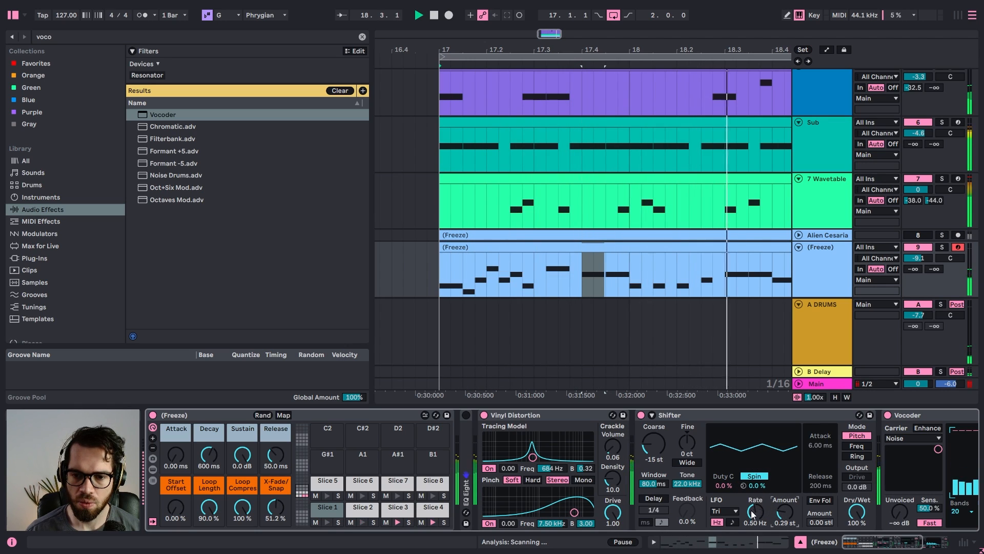
left_click(722, 512)
left_click(718, 420)
left_click_drag(769, 508, 769, 495)
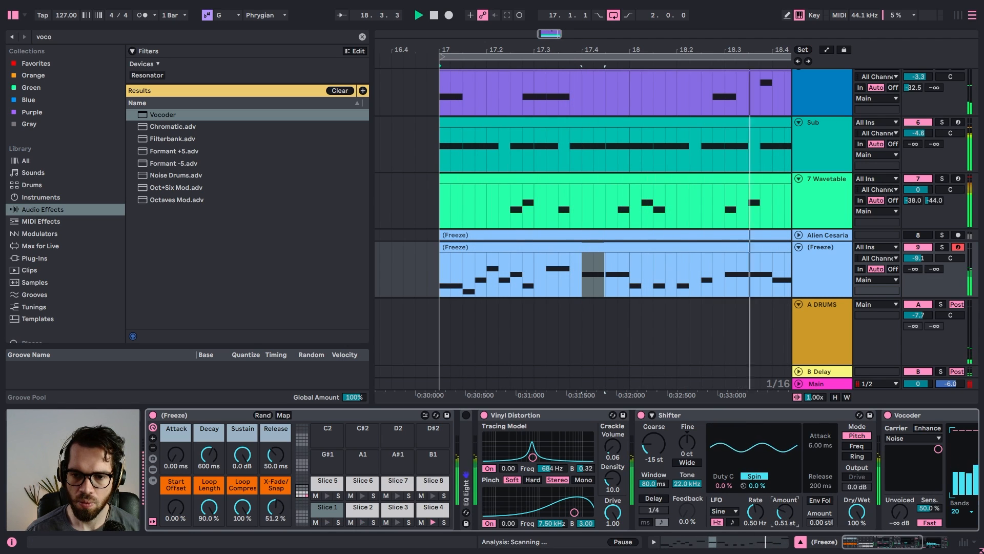
left_click_drag(918, 258, 918, 262)
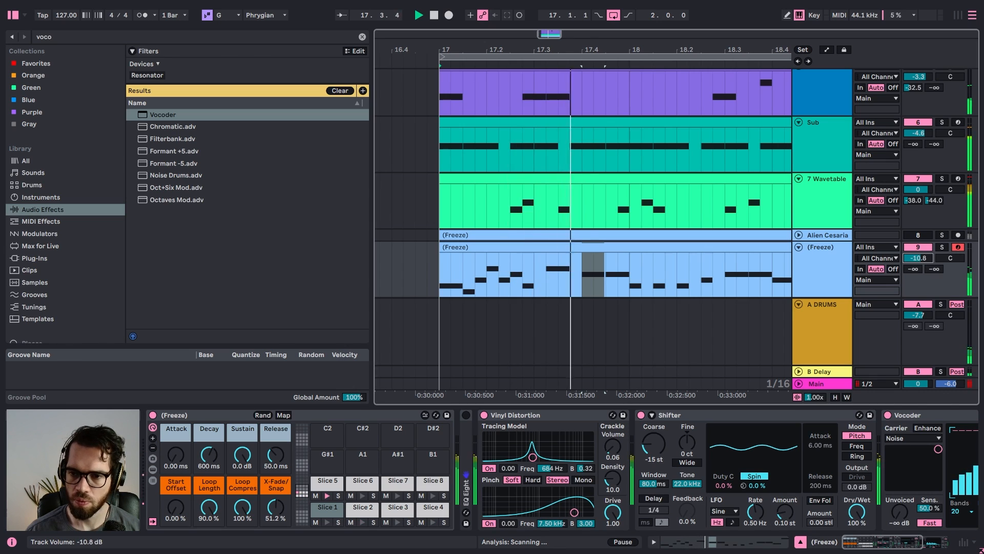
Compare the original Alien Cesarian track with the sliced (Freeze) version by swapping their activation, and set the (Freeze) volume to -9.6 dB
left_click(419, 155)
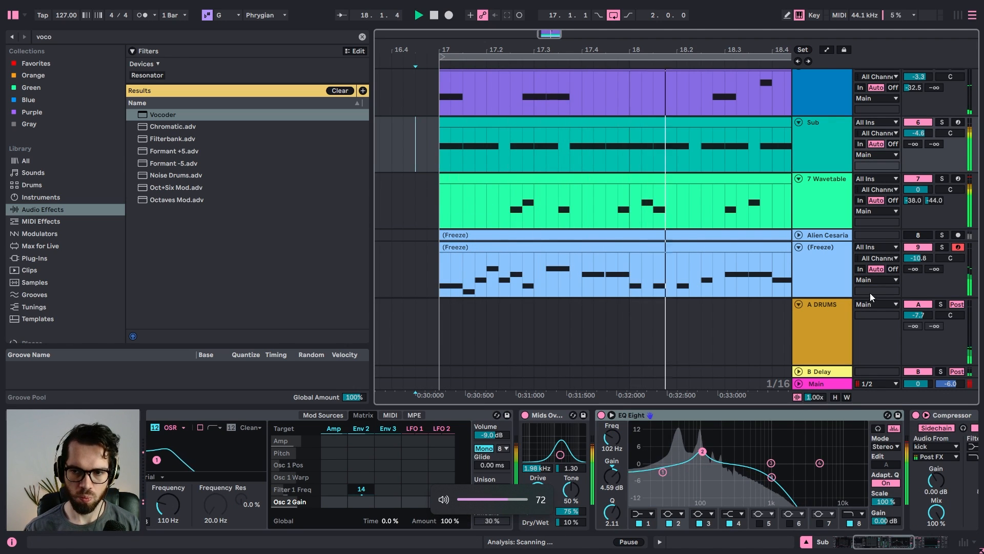
left_click(918, 235)
left_click(916, 245)
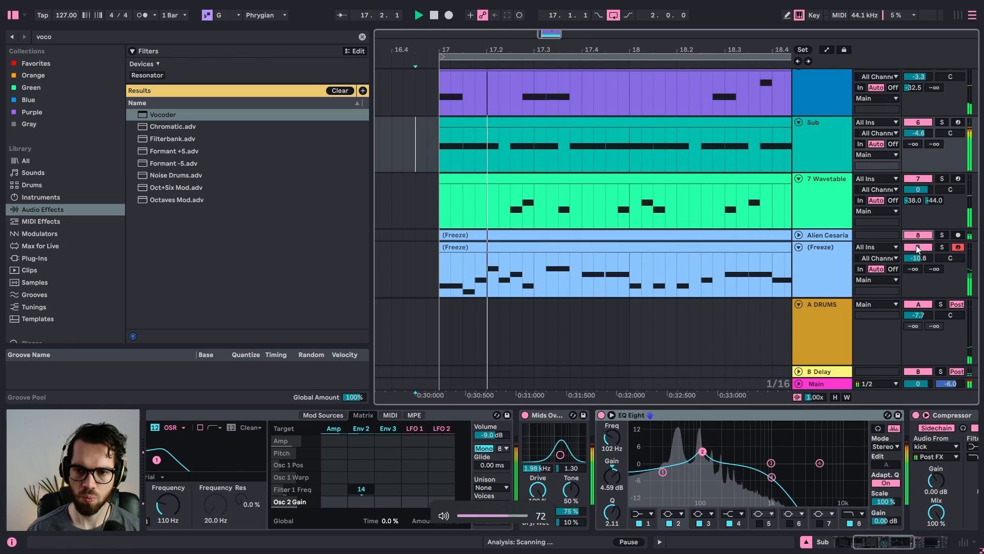
left_click(919, 236)
left_click(918, 248)
left_click(826, 235)
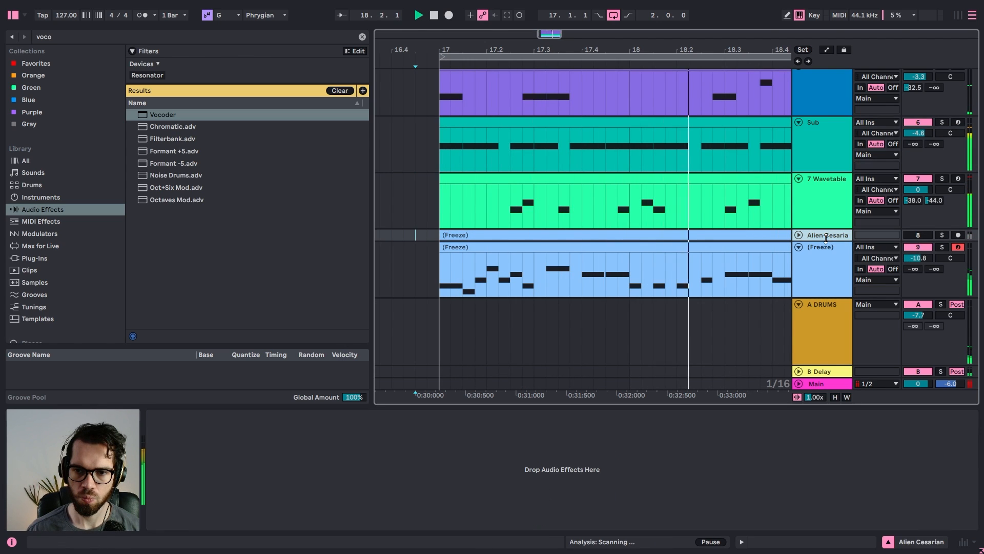
left_click(824, 260)
left_click_drag(918, 257, 918, 253)
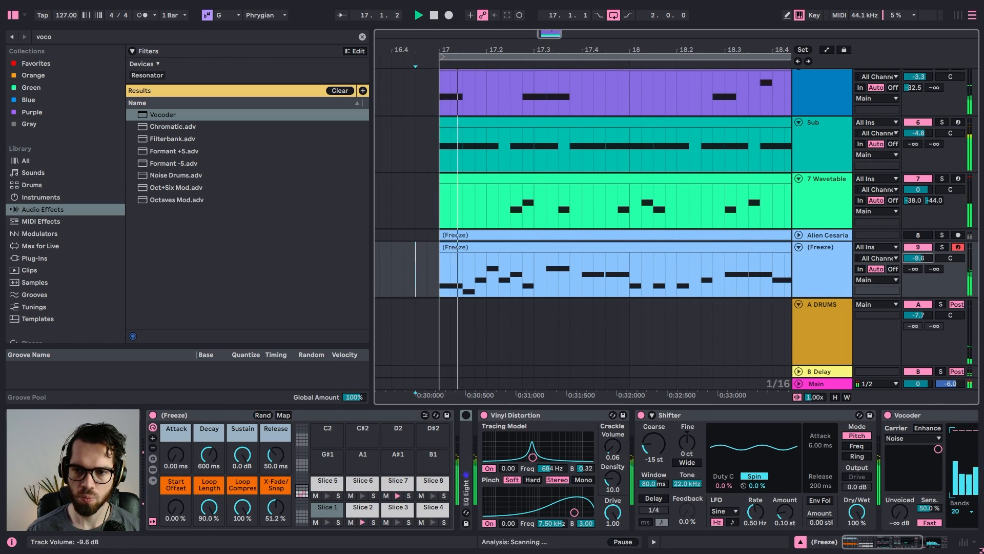
Insert a Reverb between Vinyl Distortion and Shifter on the (Freeze) track and set its dry/wet to 65%
left_click(182, 37)
type("reve")
left_click(162, 126)
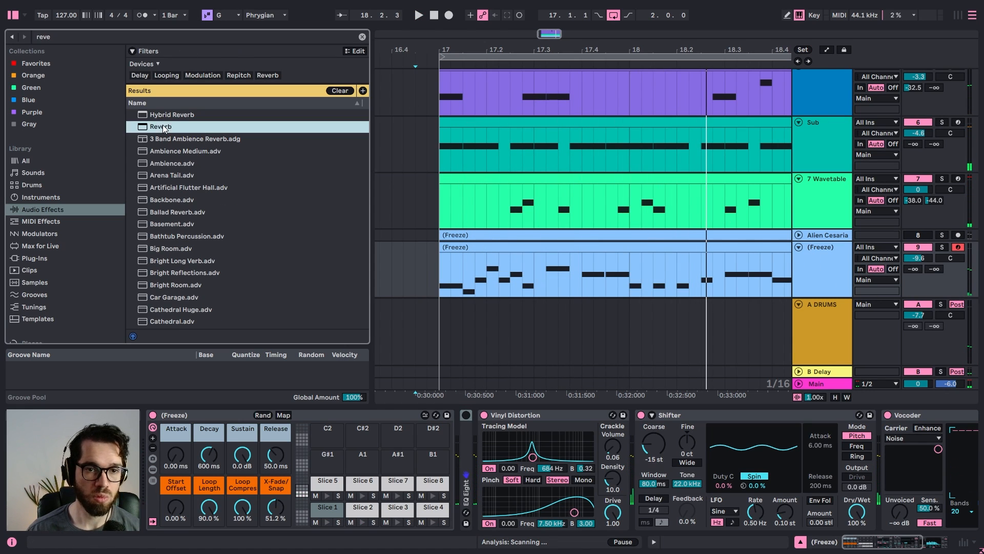
left_click_drag(740, 493, 742, 493)
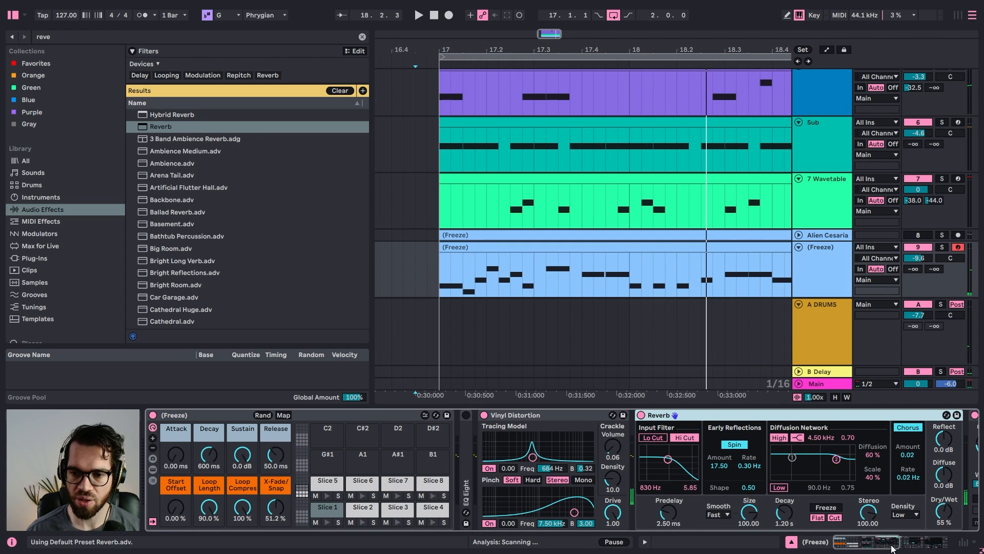
key("space")
left_click_drag(947, 513, 947, 513)
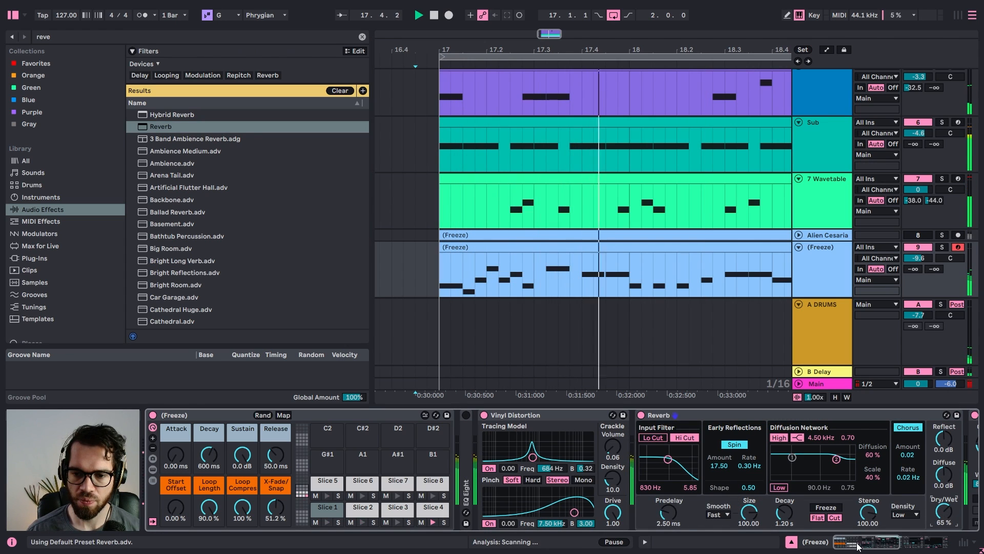
left_click_drag(857, 545, 904, 546)
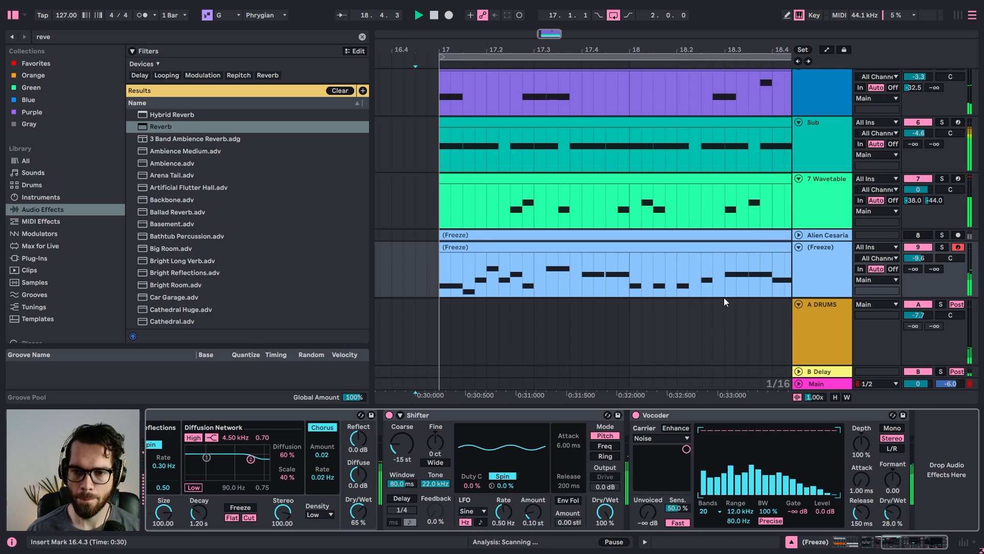
Hide the browser and, with 7 Wavetable temporarily soloed, set its filter 1 frequency to 104 Hz and the Env 2 filter modulation to 50
key("ctrl+alt+b")
left_click_drag(328, 50, 470, 32)
scroll(534, 206, "up", 1)
scroll(536, 207, "down", 4)
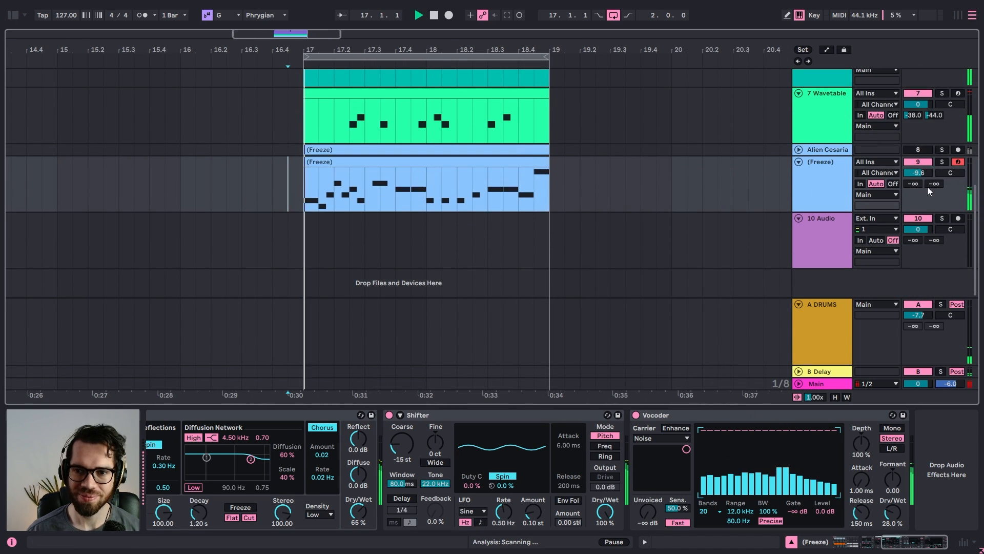
left_click(942, 94)
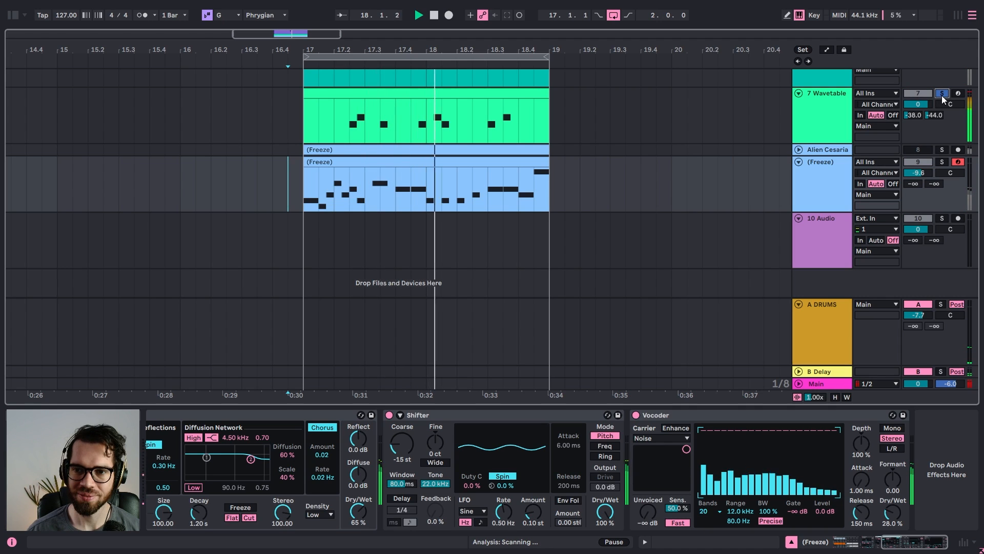
left_click(814, 105)
left_click(882, 544)
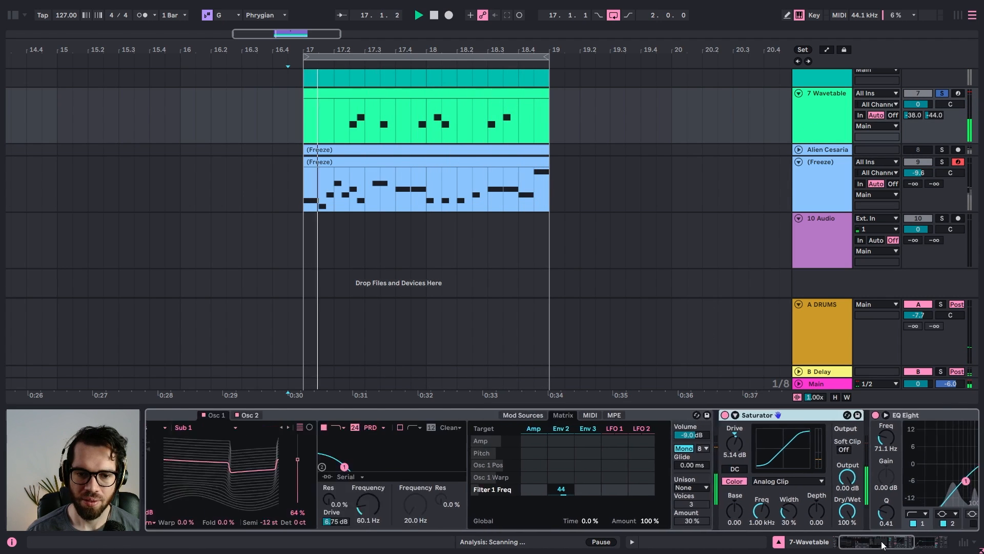
left_click_drag(881, 544, 876, 544)
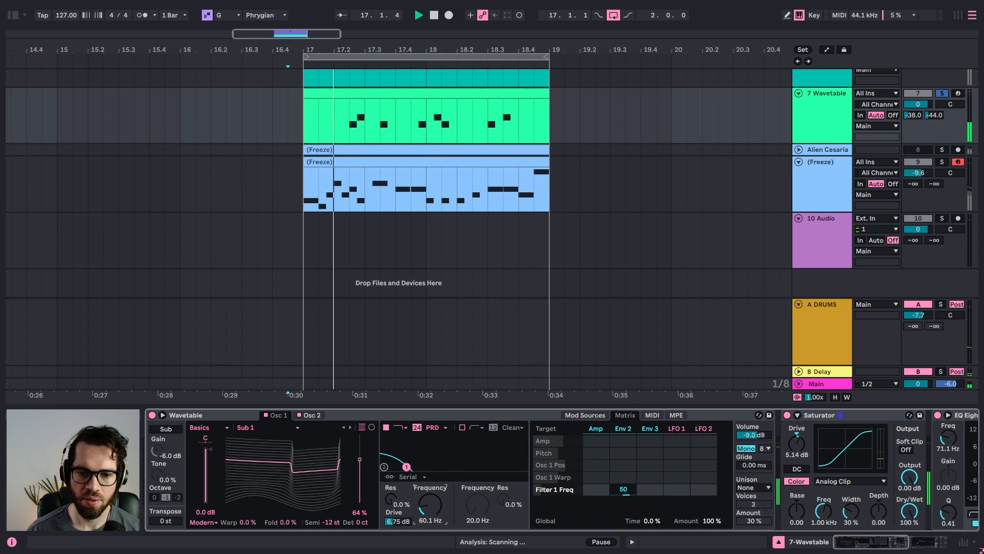
left_click(941, 94)
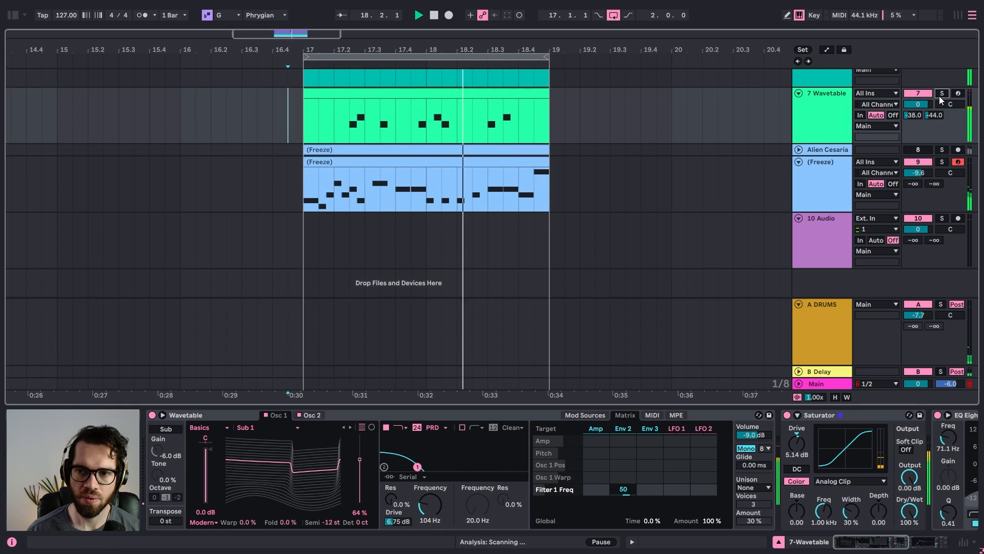
Copy the Sub track's kick-sidechained Compressor to the end of the 7 Wavetable and (Freeze) chains and play the loop from bar 17
left_click(822, 120)
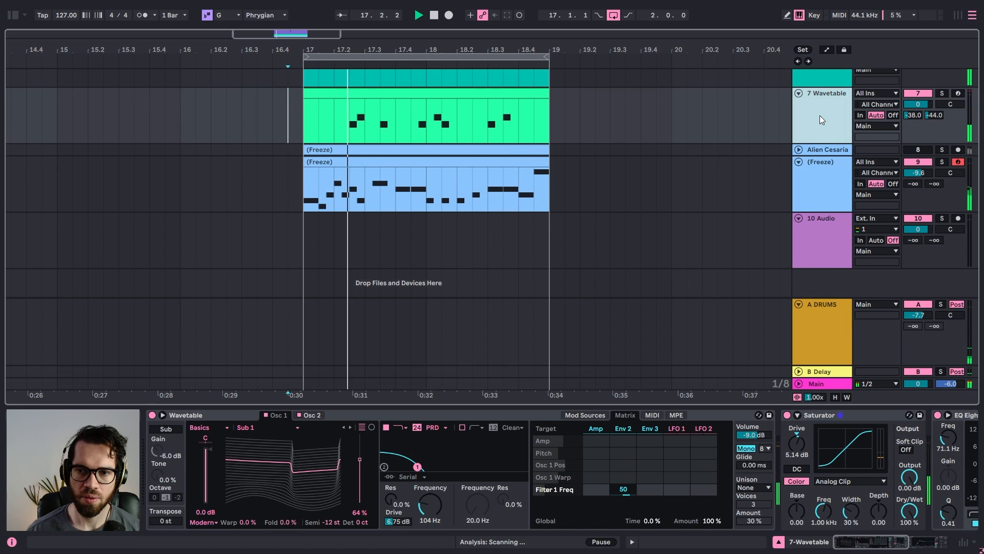
double_click(392, 413)
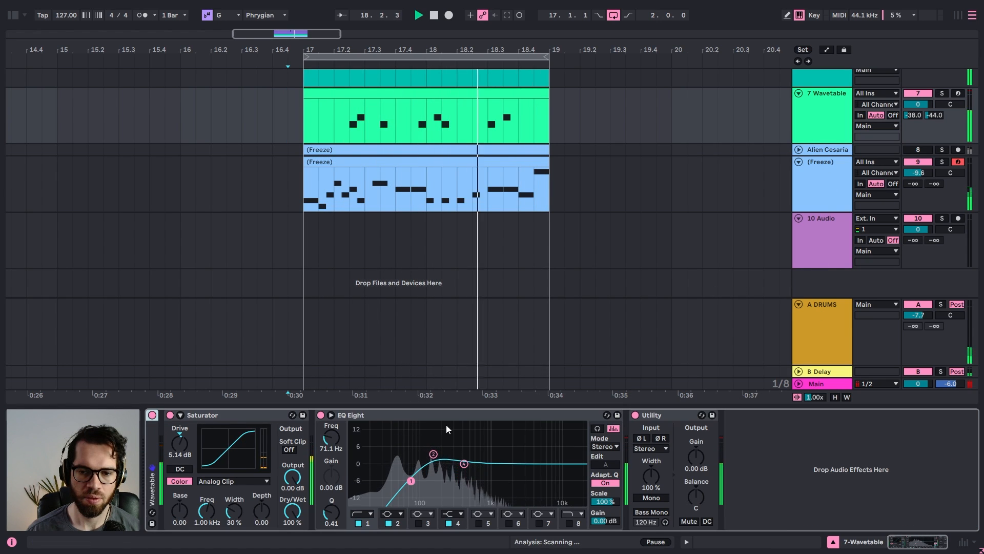
scroll(844, 109, "up", 3)
left_click(844, 109)
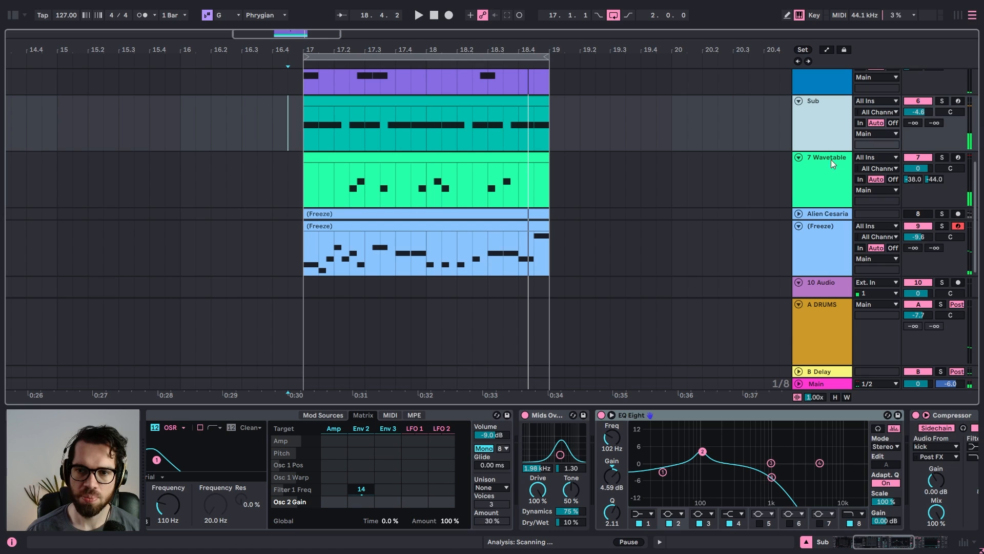
left_click(942, 415)
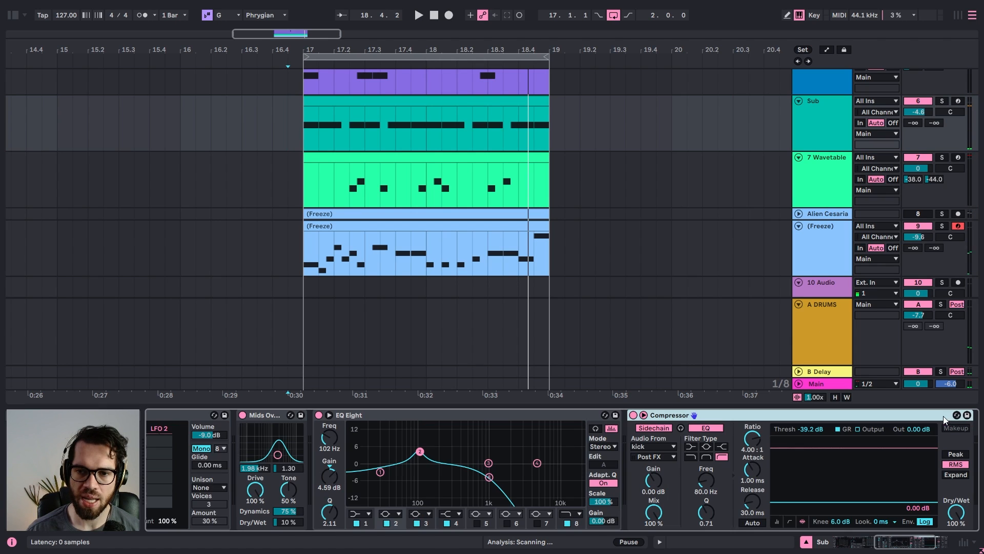
left_click(480, 173)
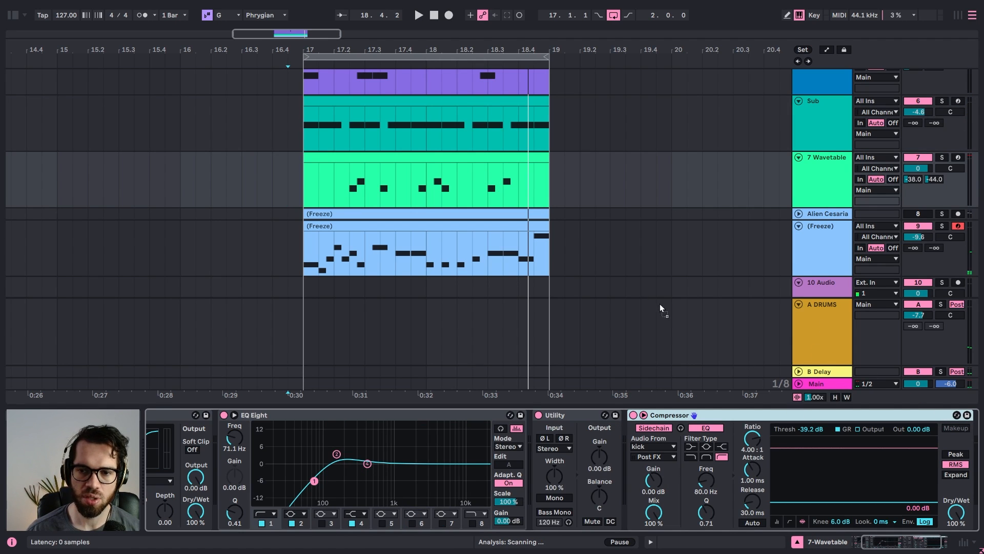
left_click(491, 240)
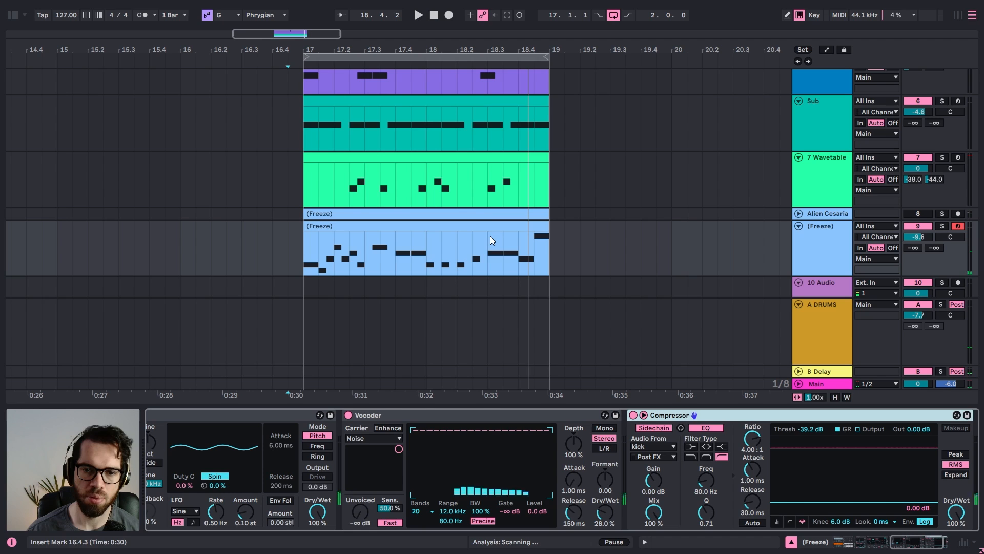
left_click(305, 259)
key("space")
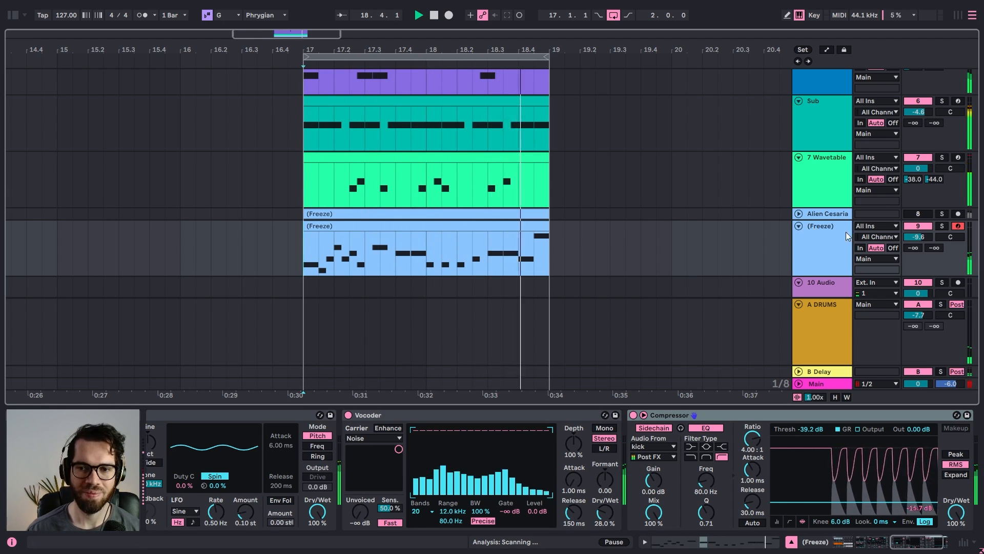
Set the (Freeze) track's Reverb dry/wet to 17% and compare the sound with Shifter bypassed and active
double_click(832, 268)
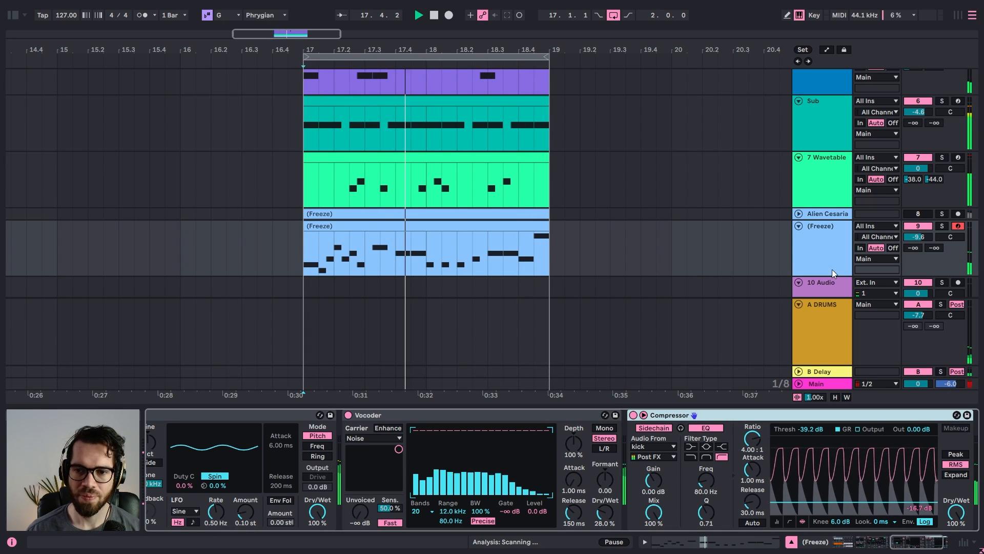
left_click(908, 546)
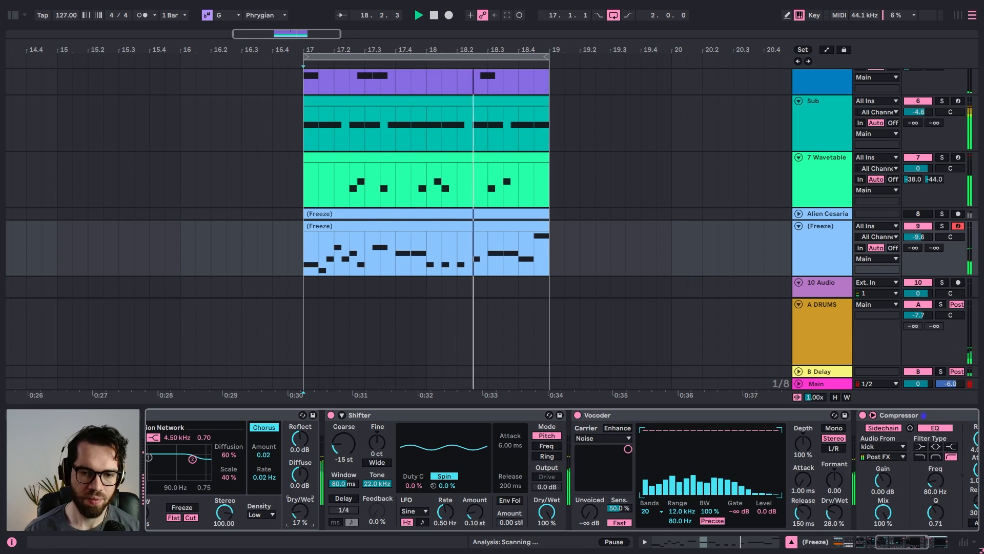
left_click(330, 415)
left_click(330, 415)
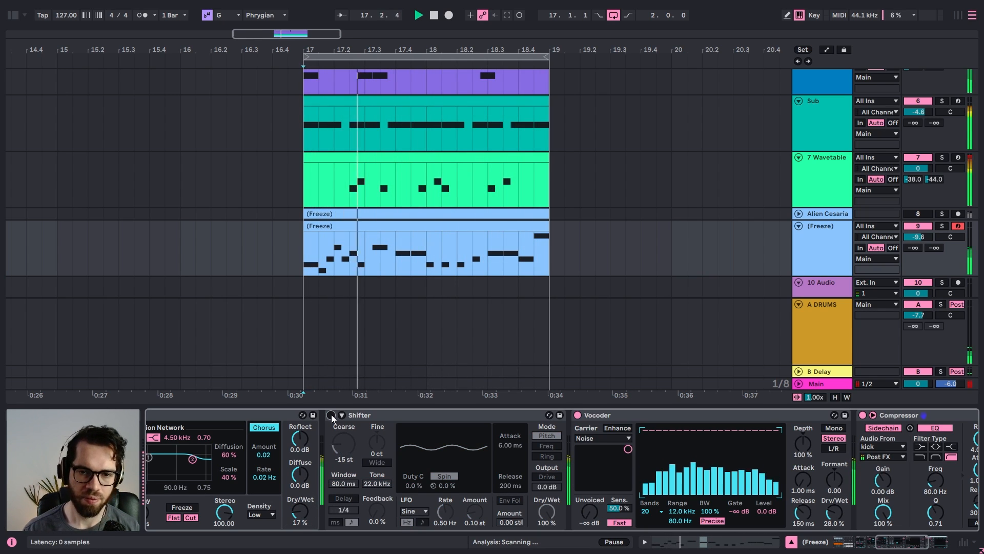
Set Shifter's coarse pitch to -12 st and the (Freeze) track volume to -8.8 dB
left_click_drag(348, 454, 357, 463)
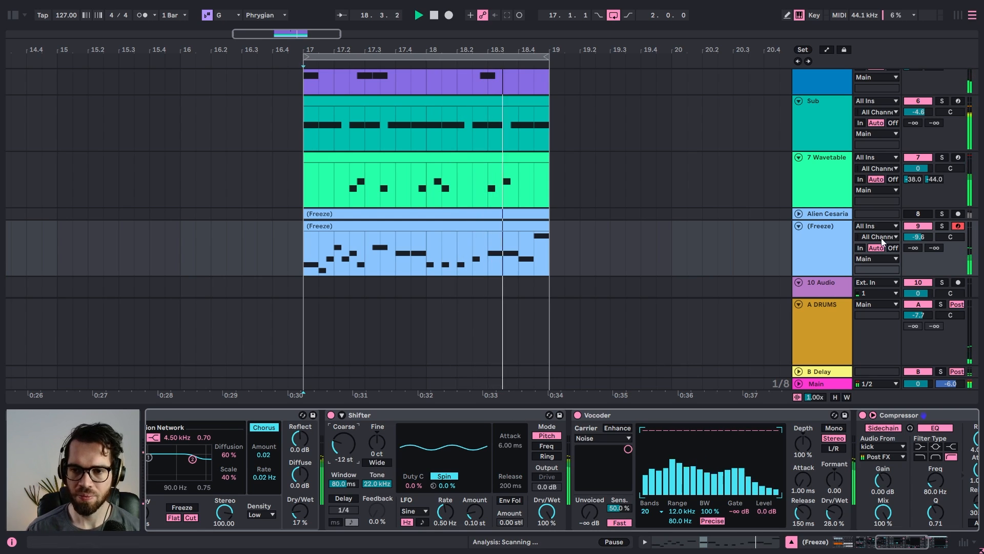
left_click_drag(912, 243, 912, 240)
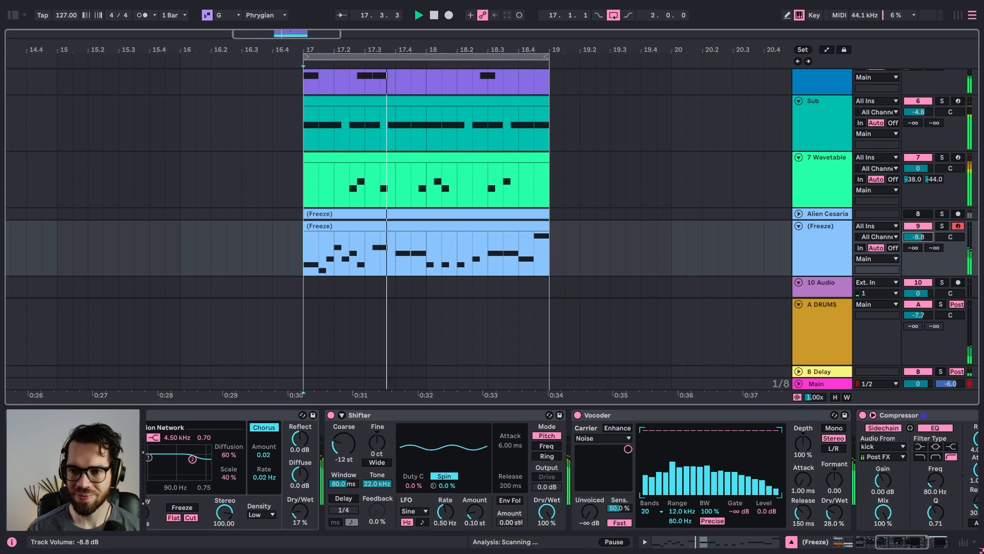
scroll(691, 244, "up", 2)
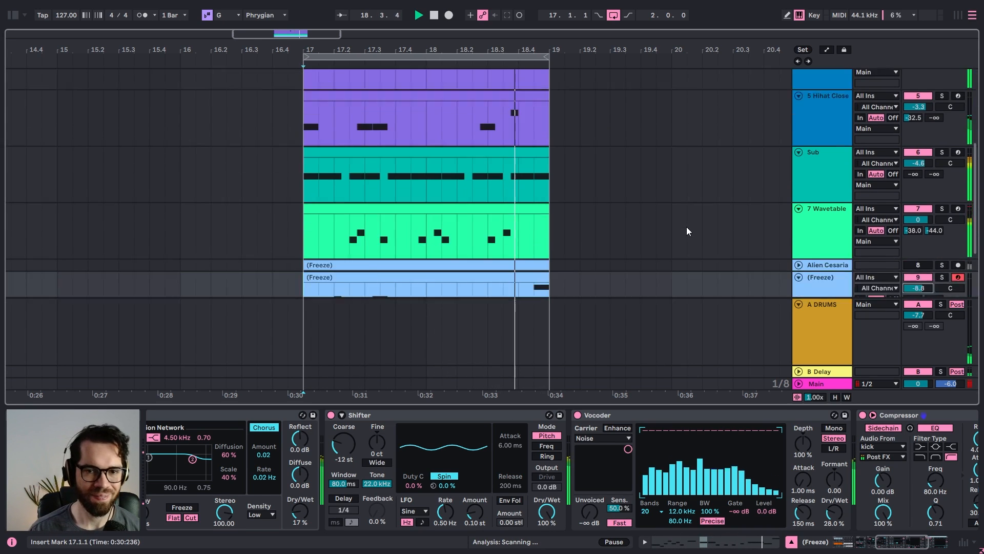
Restart the loop from bar 17 to listen to the full mix and hide the device chain view
scroll(689, 229, "down", 4)
key("space")
key("space")
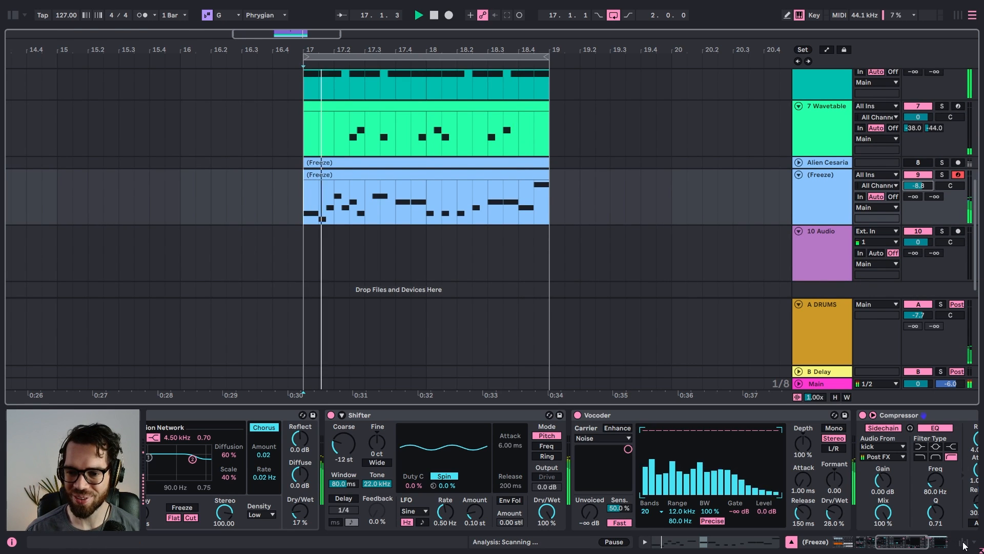
left_click(951, 542)
scroll(556, 279, "up", 6)
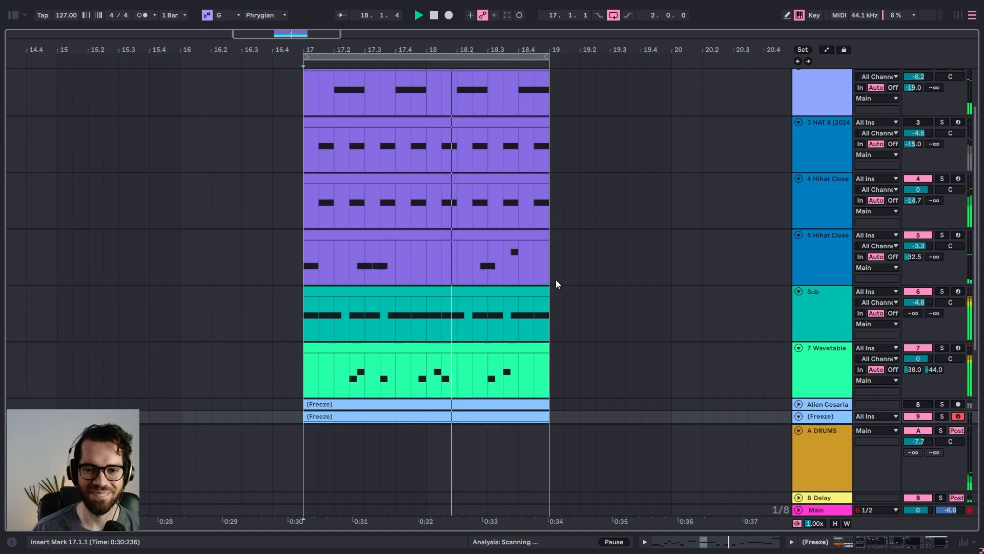
Raise the 7 Wavetable track's send A to -17.5 dB and solo the track during playback
scroll(527, 279, "down", 4)
left_click(834, 339)
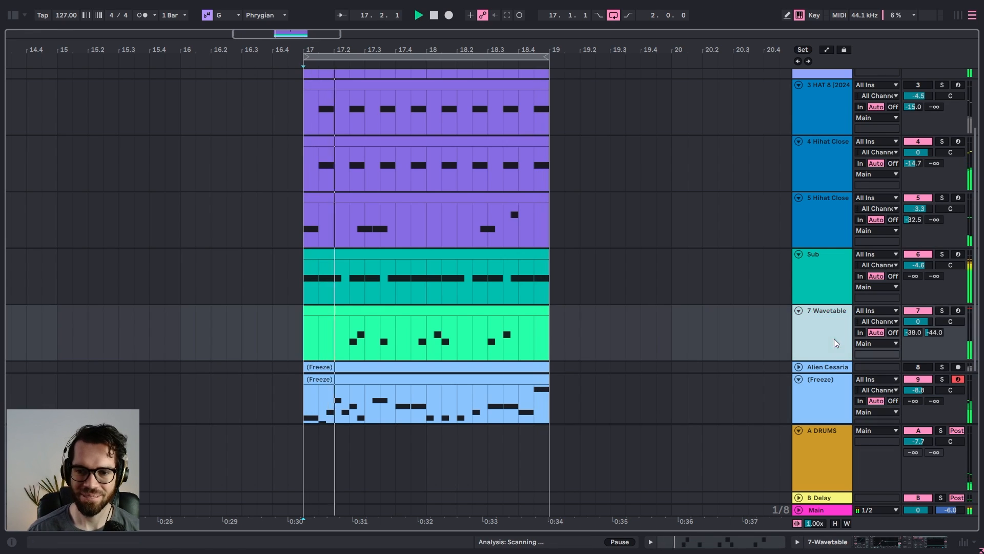
mouse_move(914, 332)
left_mouse_down()
mouse_move(913, 310)
mouse_move(913, 349)
left_mouse_up()
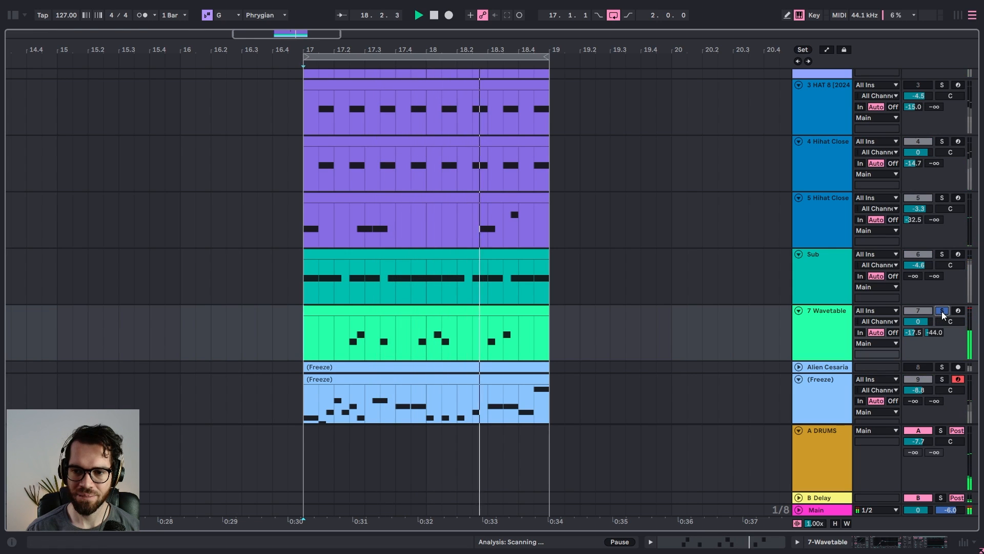
left_click(941, 311)
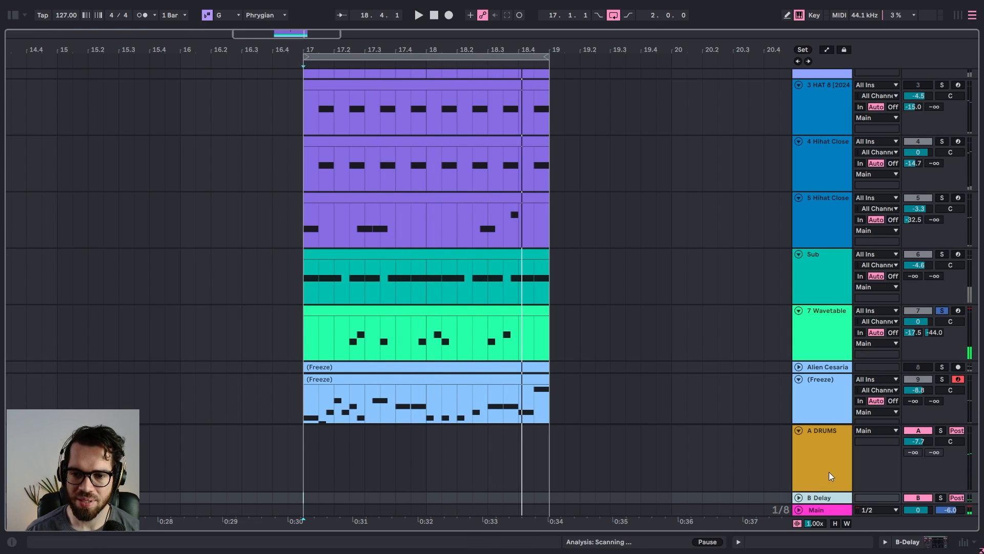
Insert a return track between the DRUMS and Delay returns and show its empty device chain
right_click(833, 452)
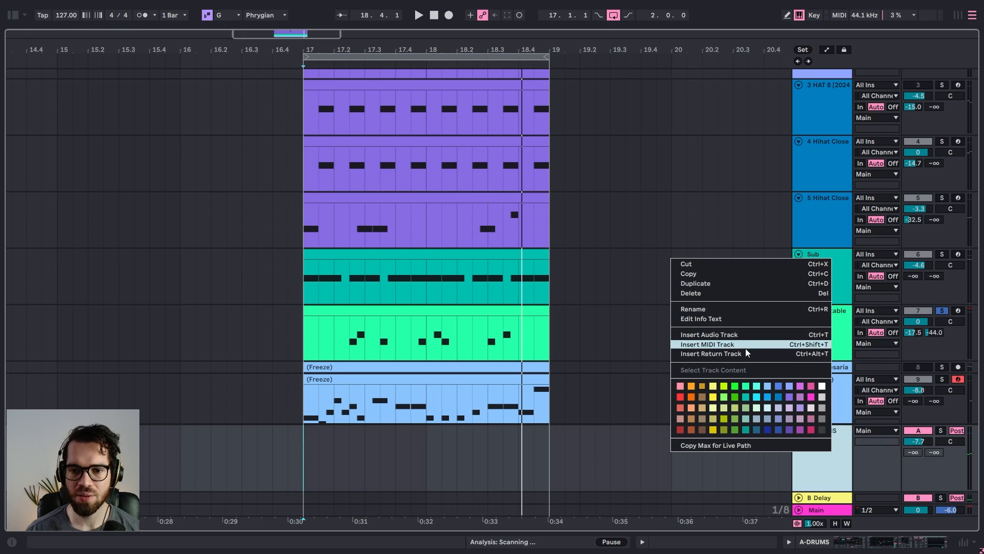
left_click(745, 353)
left_click(822, 438)
double_click(822, 486)
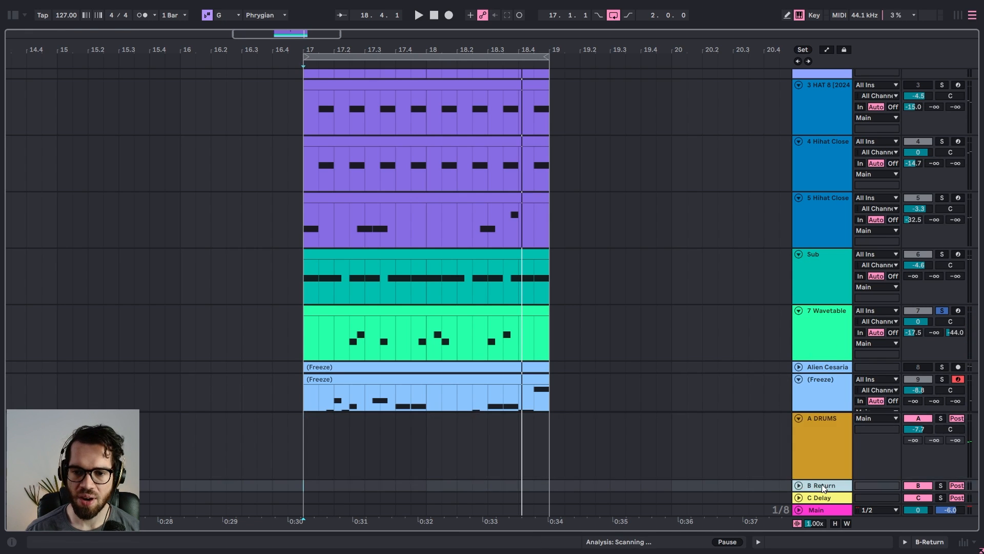
Show the browser, clear the old search, filter the audio effects to Reverb devices and look through the Reverb presets
left_click(14, 19)
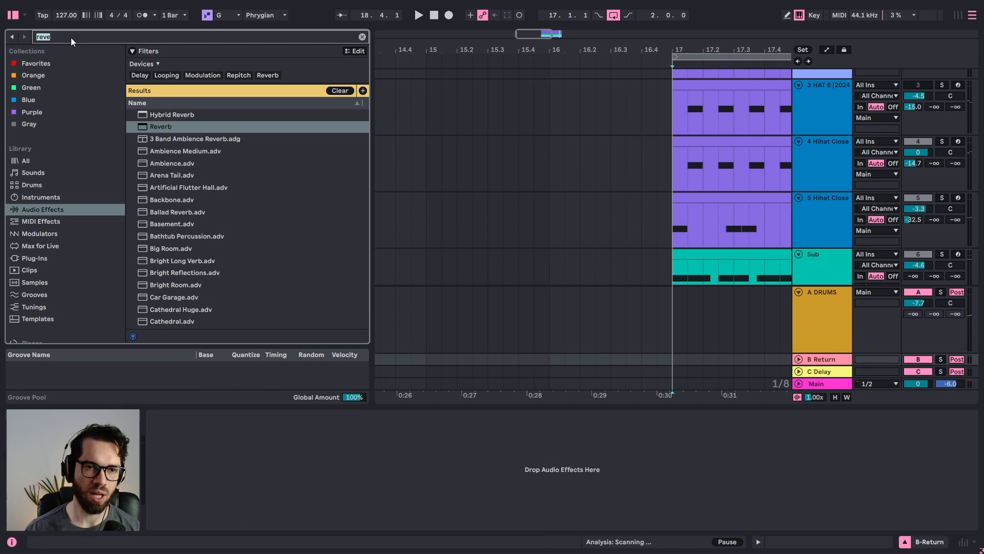
scroll(307, 149, "up", 4)
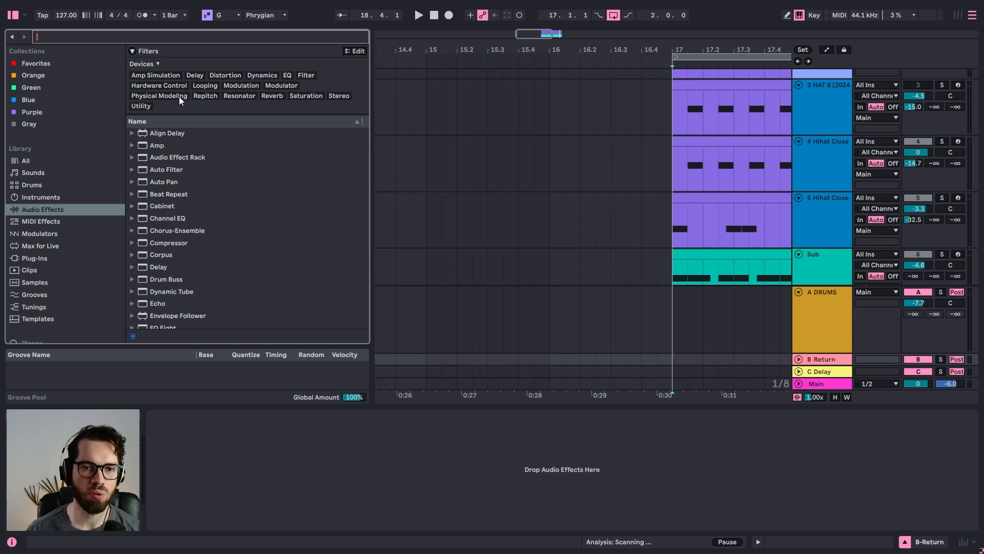
left_click(267, 96)
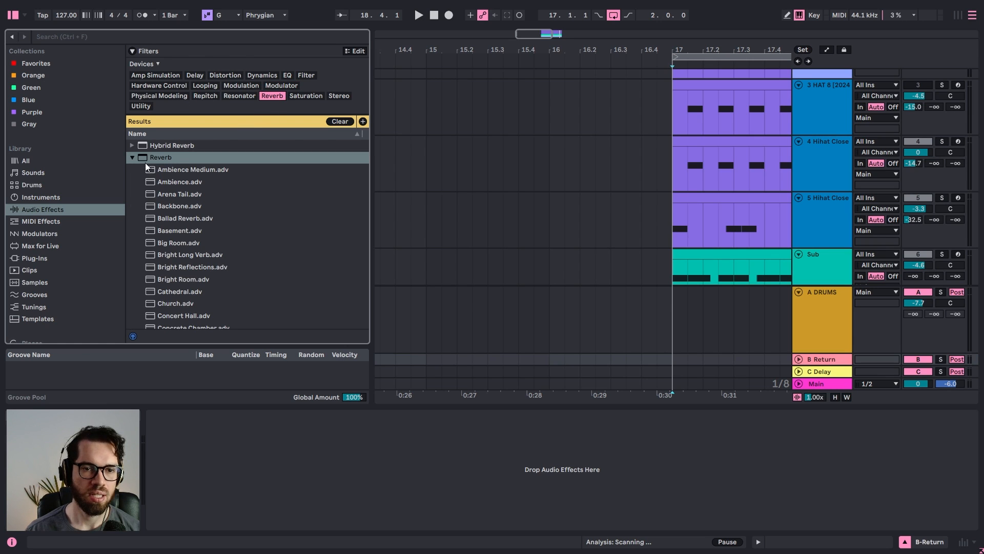
scroll(146, 205, "down", 2)
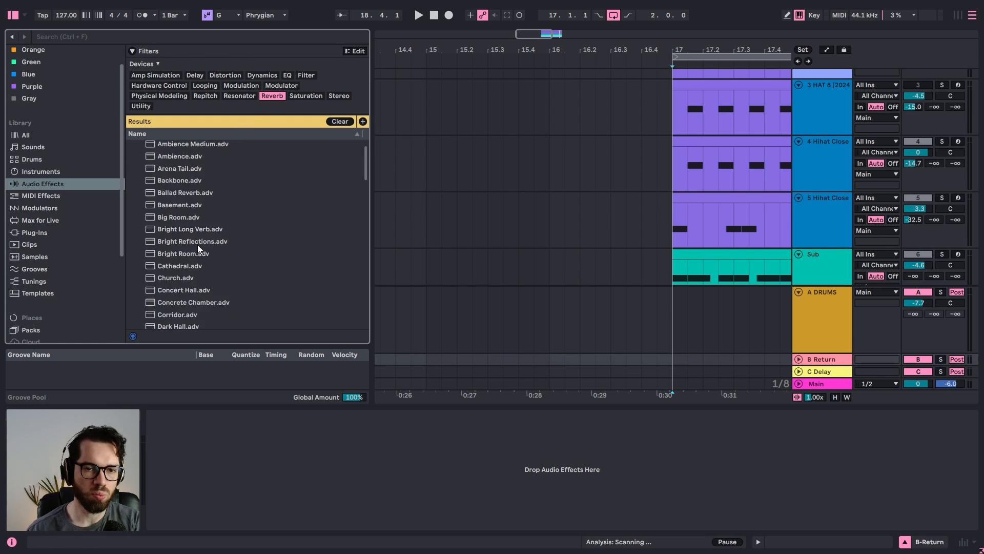
scroll(160, 181, "up", 2)
Load the Hybrid Reverb preset Vocal Pop Hall onto the new B return track
left_click(133, 146)
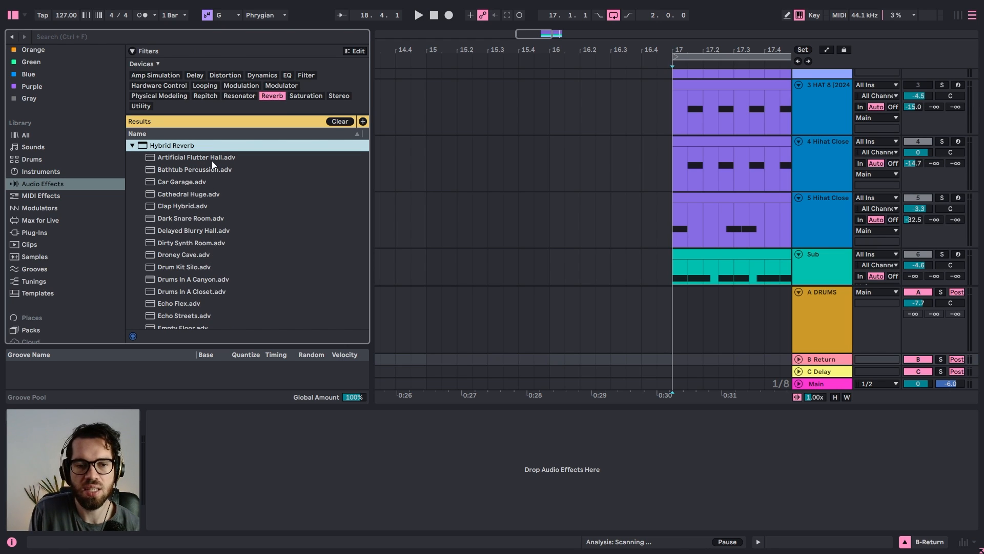
scroll(221, 174, "down", 3)
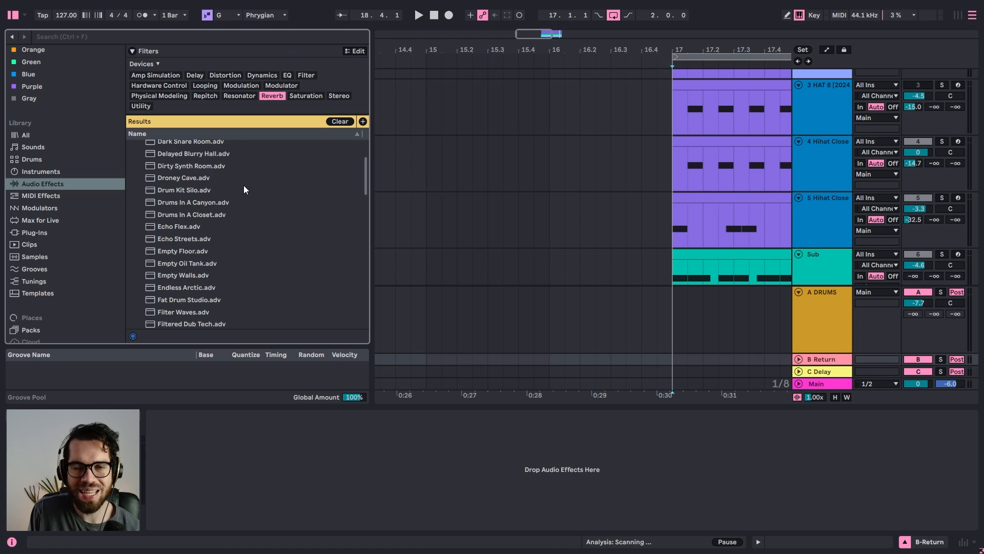
scroll(241, 187, "down", 7)
scroll(233, 226, "down", 2)
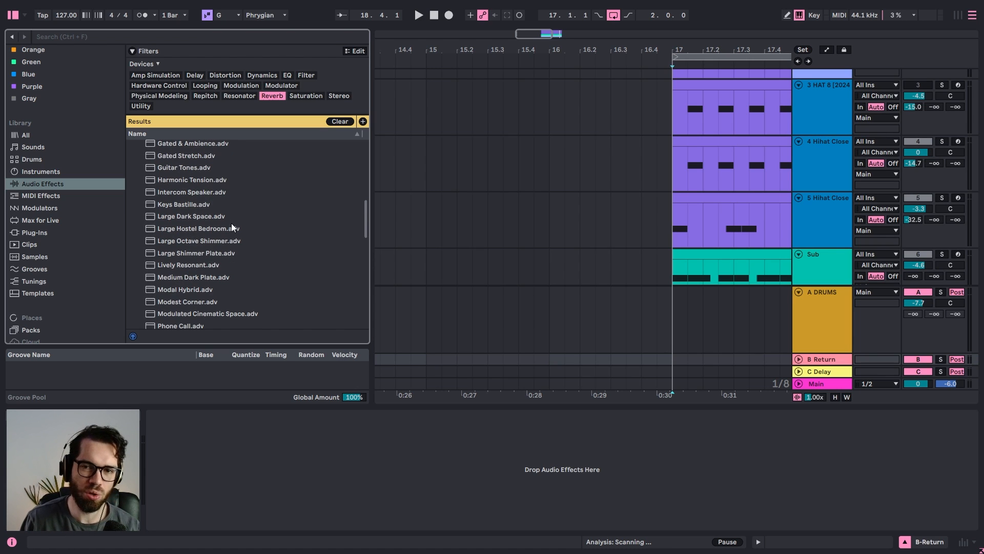
scroll(234, 226, "down", 7)
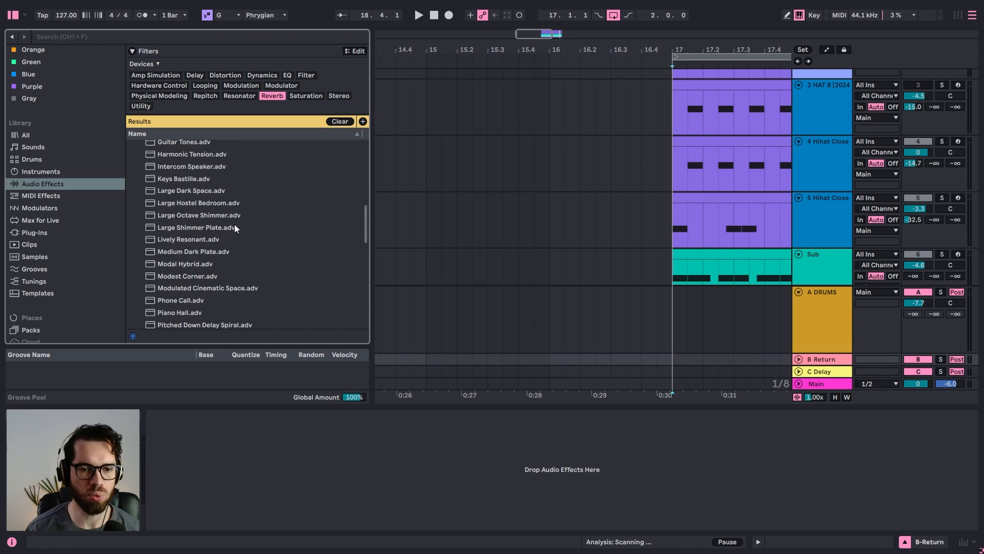
scroll(271, 247, "down", 6)
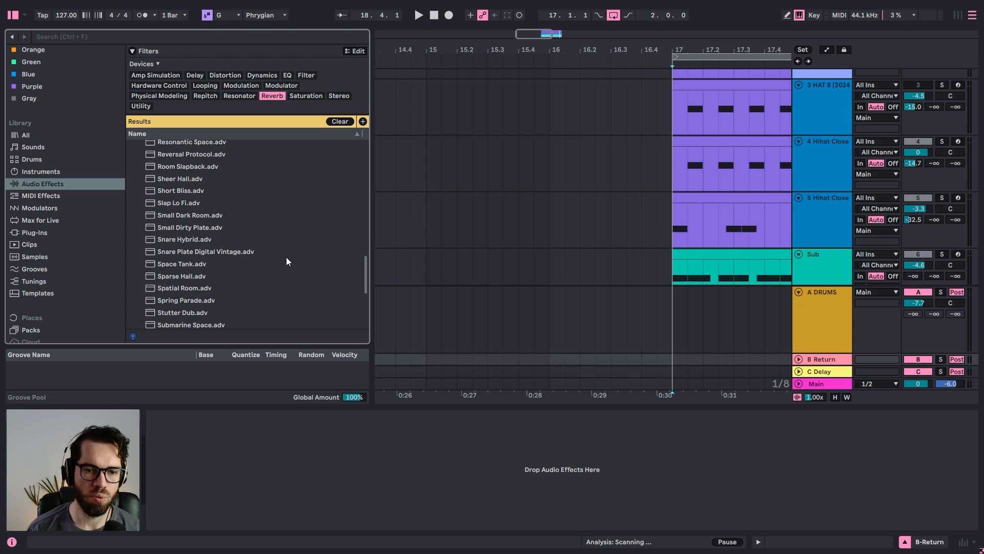
scroll(289, 270, "down", 3)
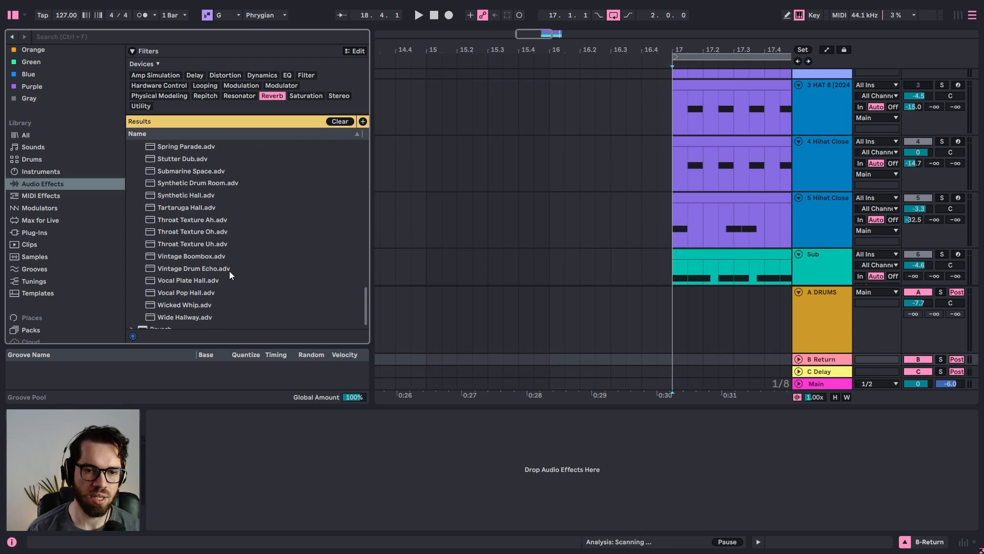
scroll(217, 270, "down", 1)
mouse_move(190, 283)
left_mouse_down()
mouse_move(216, 433)
mouse_move(291, 417)
left_mouse_up()
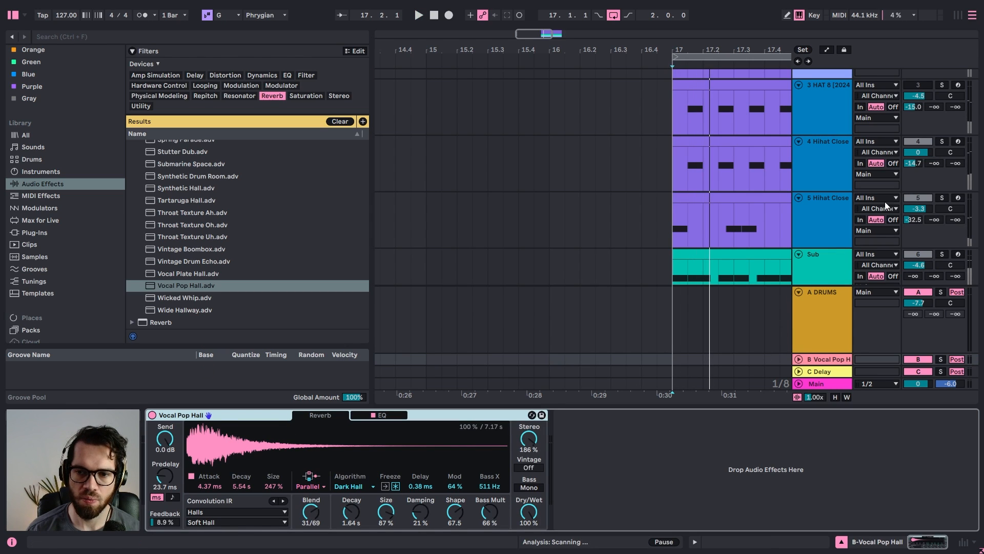
Turn the 7 Wavetable track's send A fully down, set its send B to -22.2 dB and play the loop
scroll(885, 201, "down", 4)
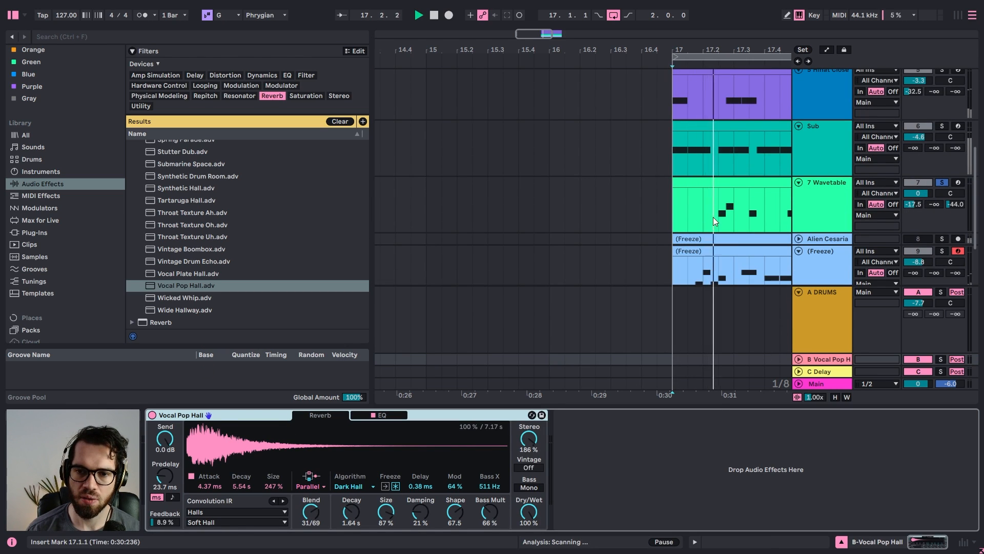
left_click(717, 220)
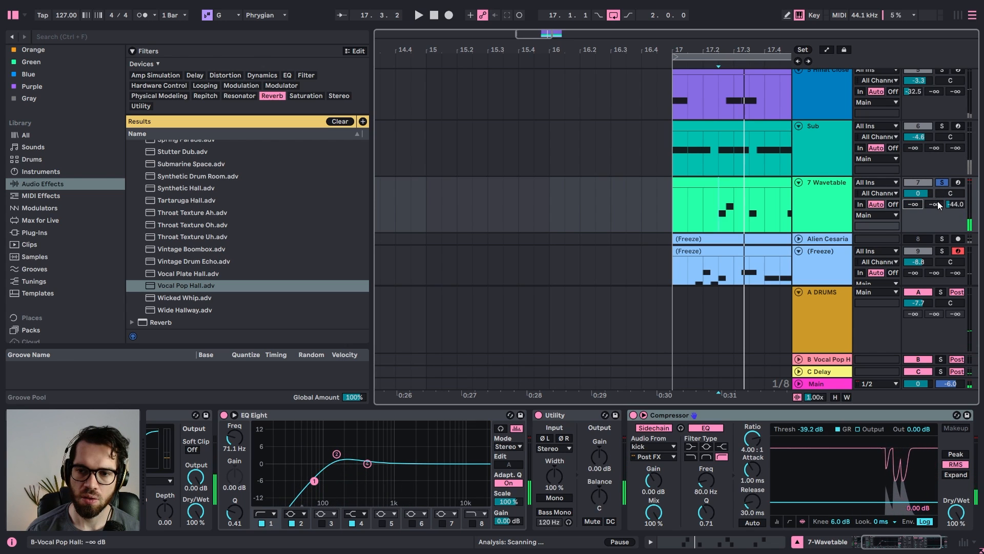
mouse_move(937, 204)
left_mouse_down()
mouse_move(937, 194)
mouse_move(934, 207)
left_mouse_up()
key("space")
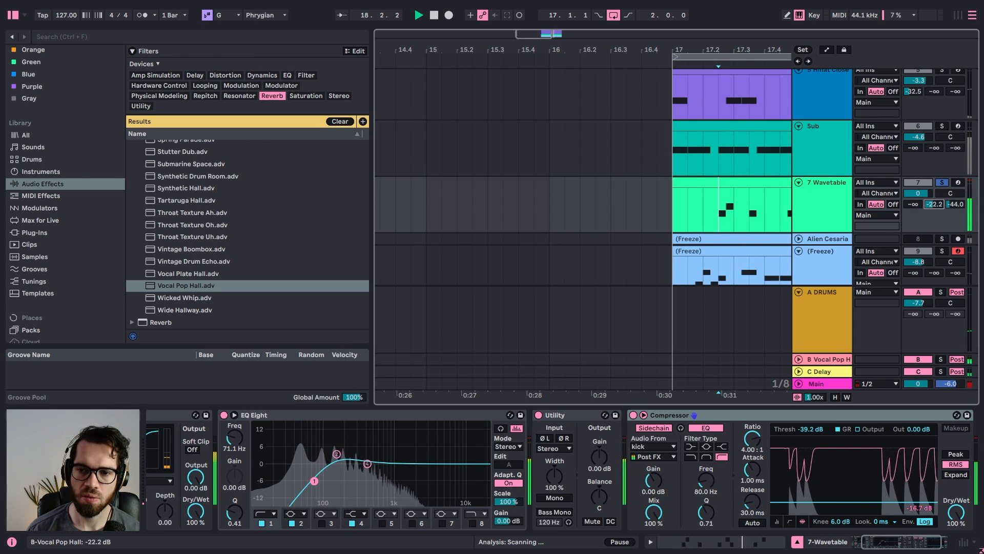
Set the decay of the B return's Vocal Pop Hall reverb to 973 ms while the loop plays
left_click(824, 361)
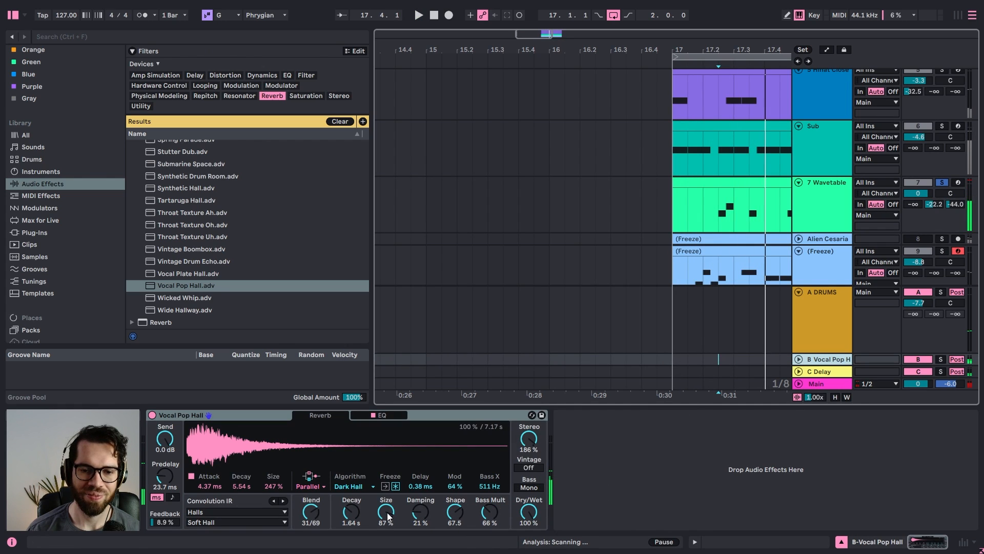
key("space")
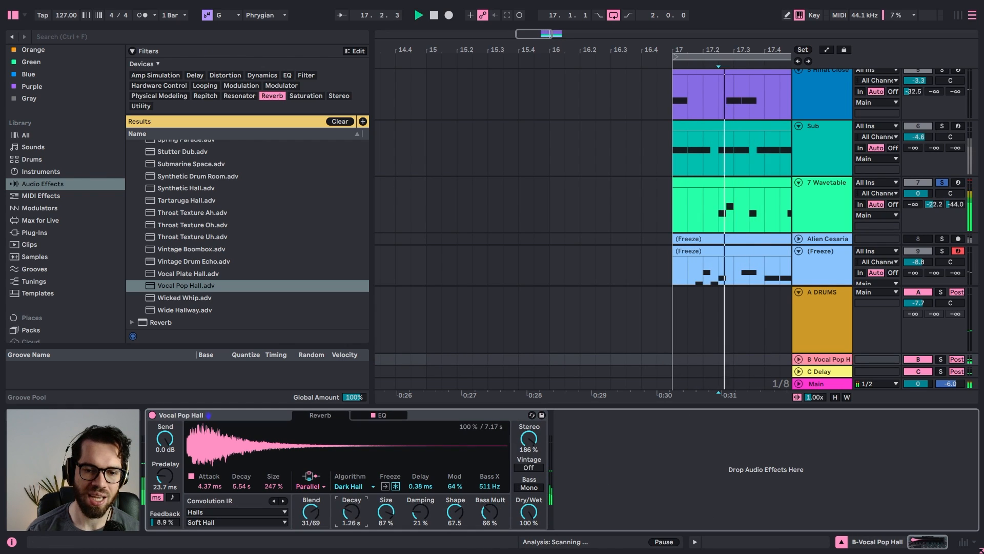
Audition the Shimmer, Quartz and Prism algorithms in the Vocal Pop Hall reverb and return to Dark Hall
left_click(361, 488)
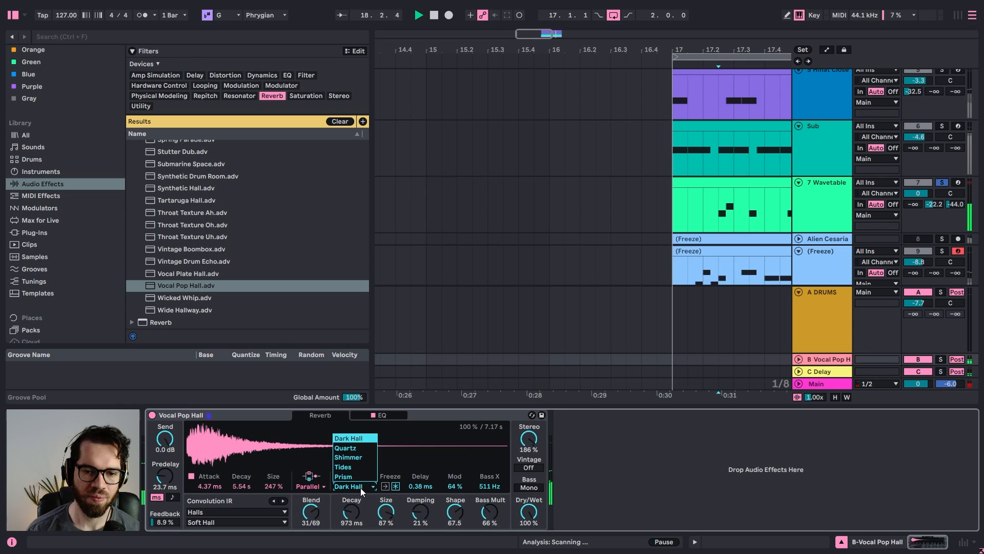
left_click(359, 458)
left_click(358, 487)
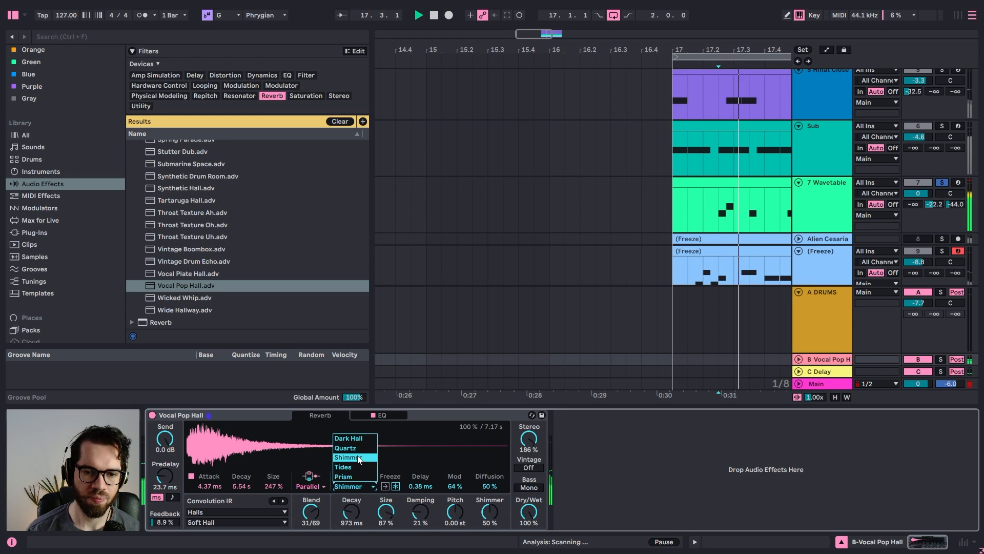
left_click(357, 487)
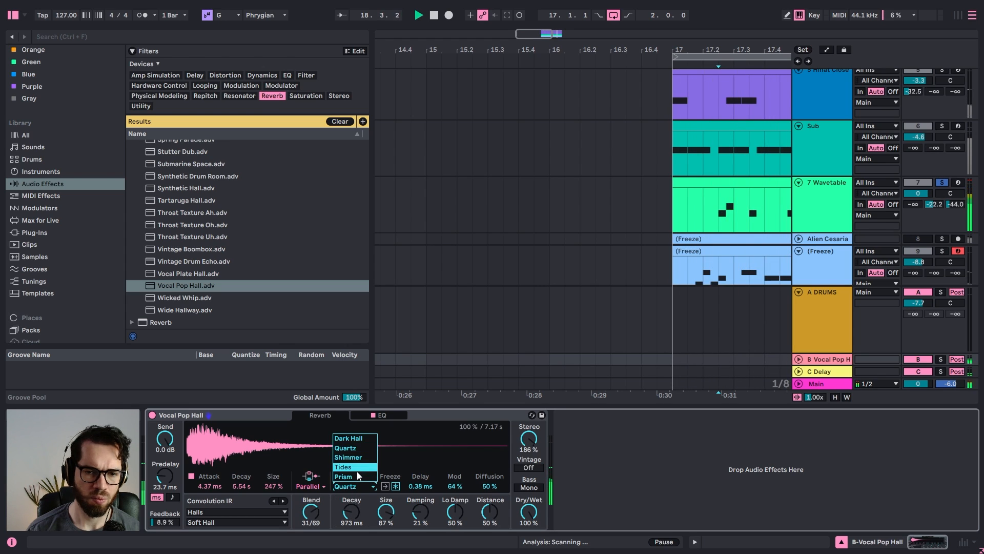
left_click(357, 486)
left_click(357, 475)
left_click(358, 488)
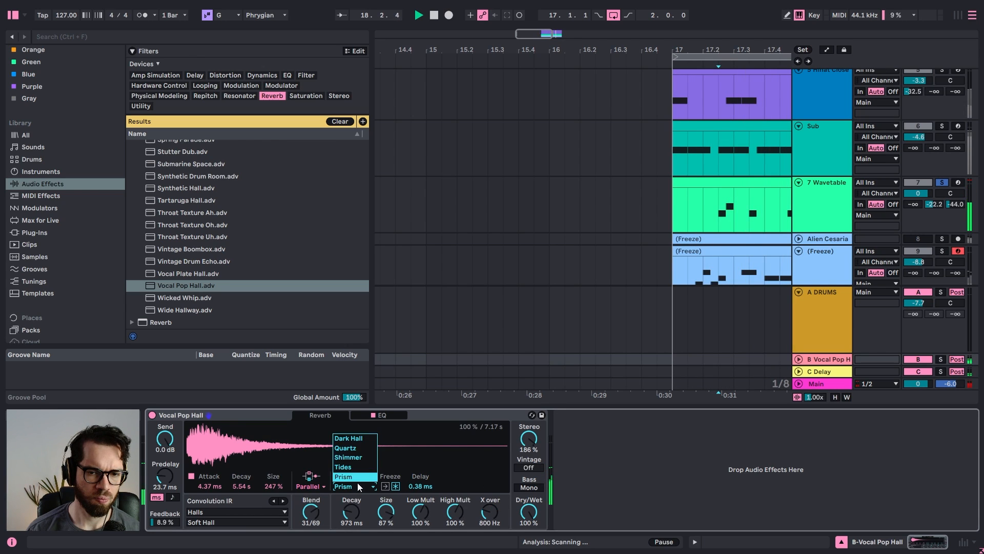
left_click(358, 439)
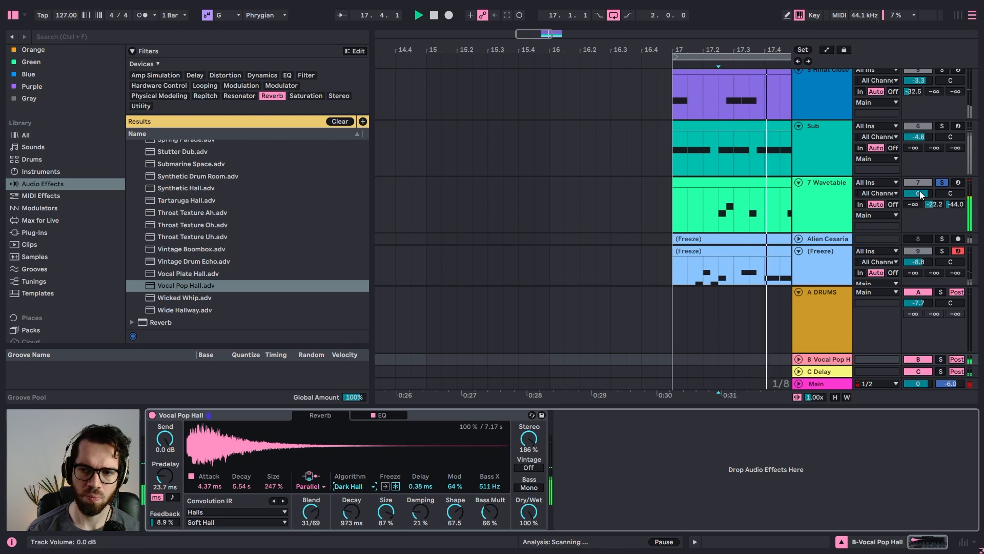
Unsolo 7 Wavetable and lower its send to the Vocal Pop Hall return to -28.6 dB
left_click(939, 184)
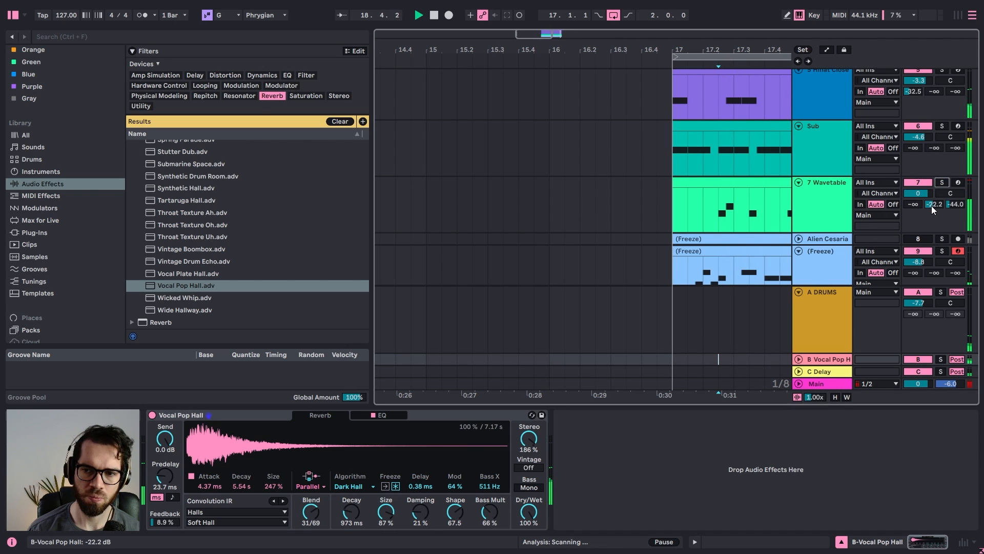
left_click_drag(685, 46, 523, 45)
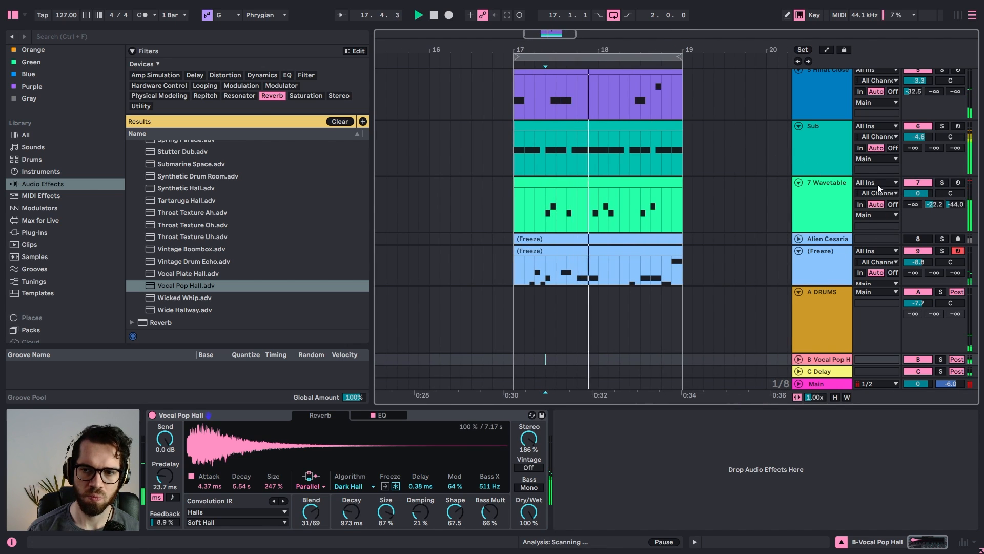
left_click_drag(935, 204, 935, 220)
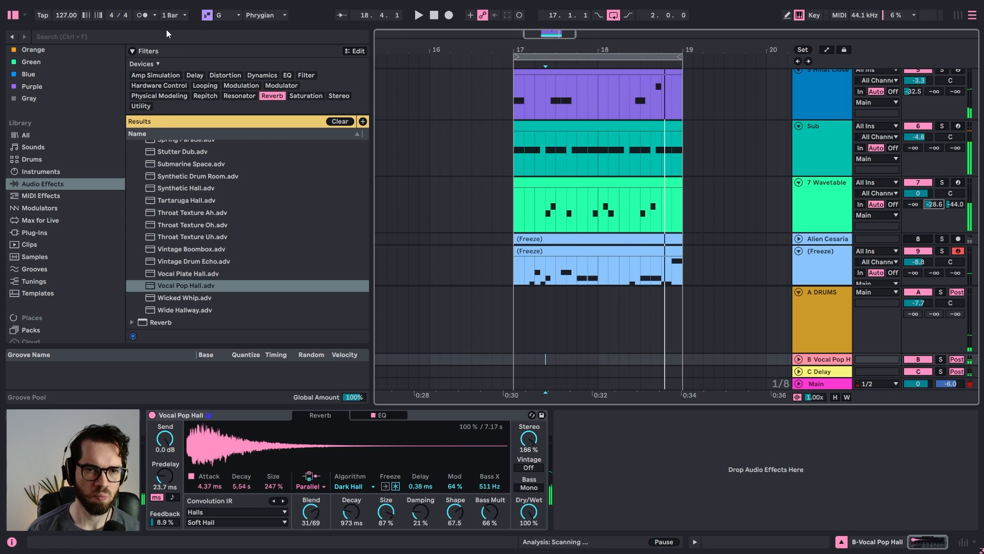
Filter the audio effects to EQ and add an EQ Eight after Vocal Pop Hall on the return track
left_click(287, 75)
left_click_drag(174, 161, 560, 419)
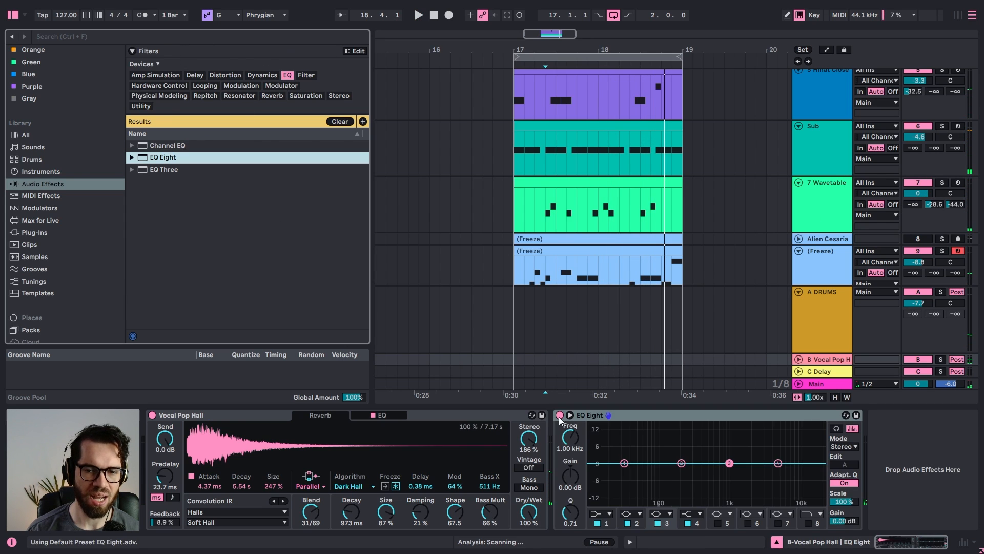
key("ctrl+t")
Bypass Vinyl Distortion in the (Freeze) track's device chain and play the loop
left_click(830, 187)
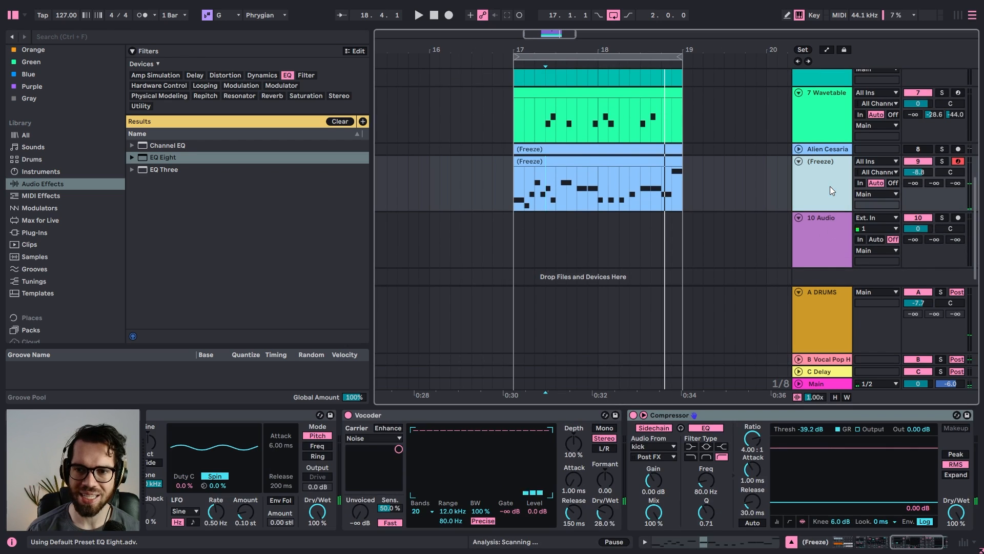
left_click_drag(901, 545, 883, 544)
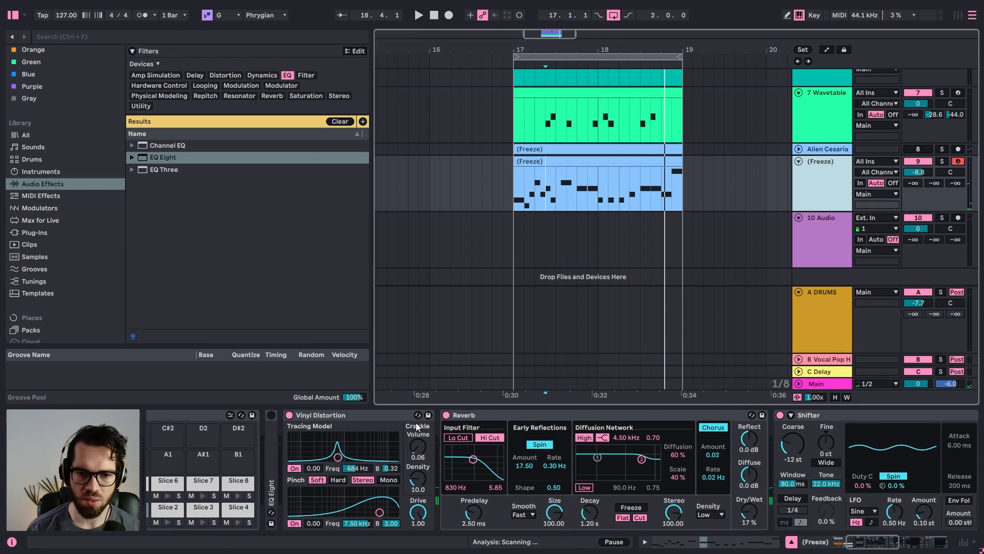
left_click(289, 415)
key("space")
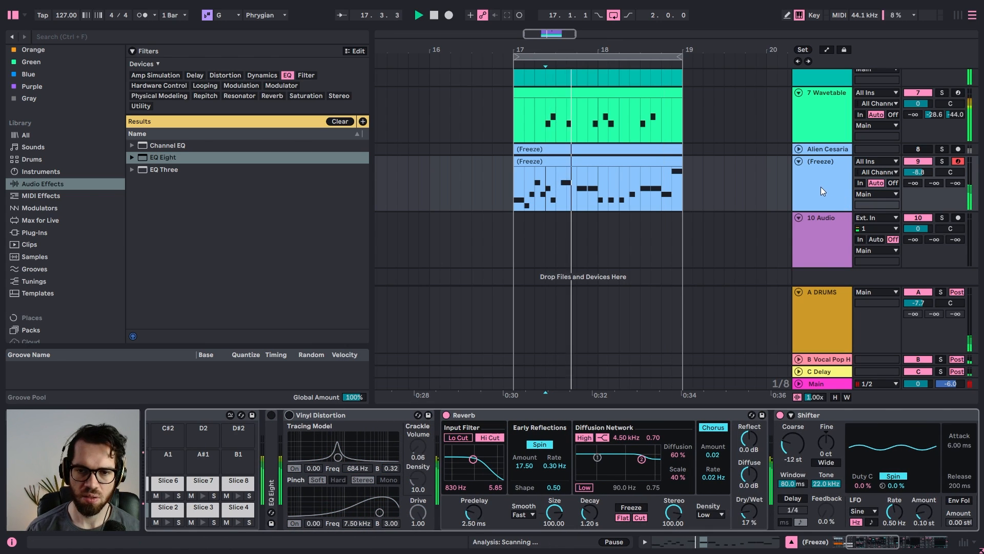
Rename the Vocal Pop Hall return track as REVERB
scroll(820, 192, "up", 2)
left_click(836, 147)
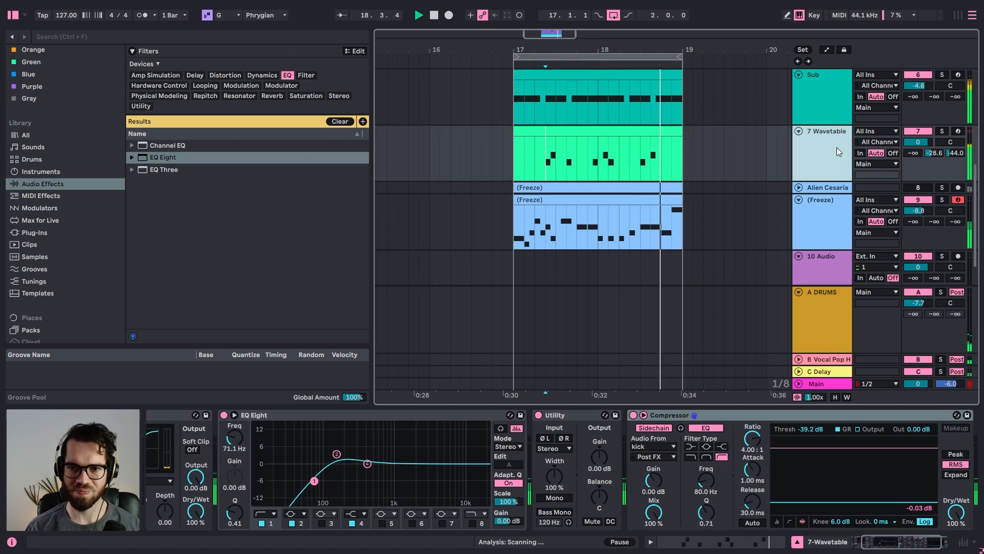
left_click(825, 315)
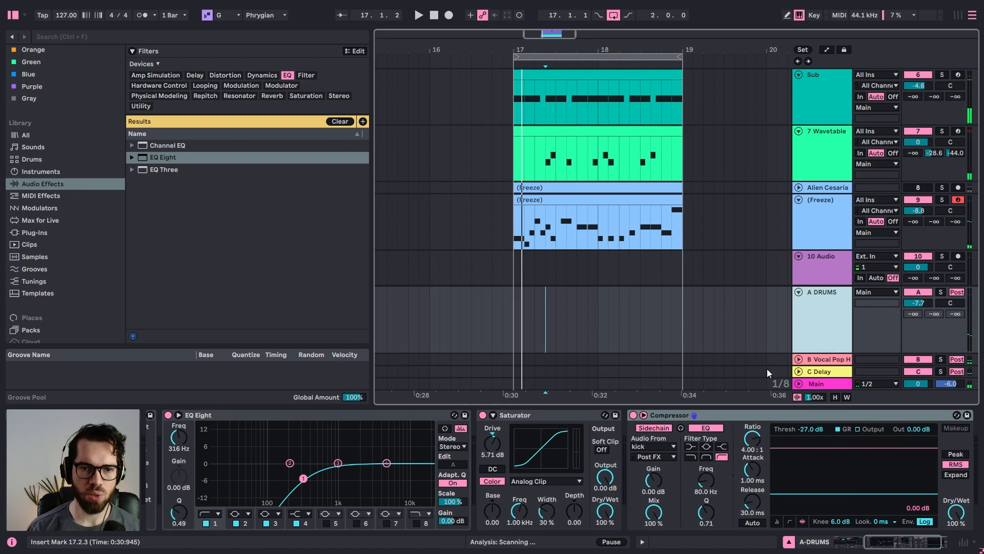
left_click(821, 361)
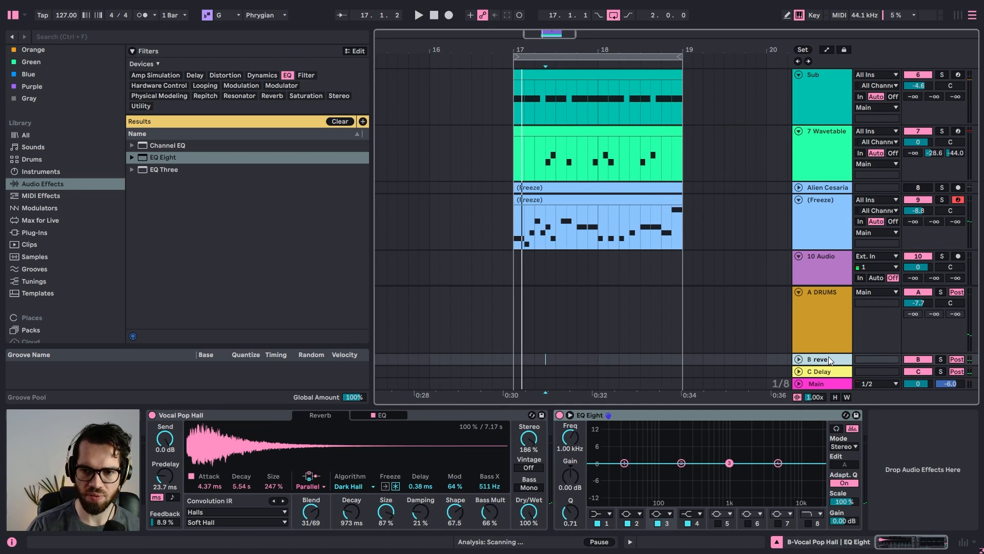
type("b")
key("Return")
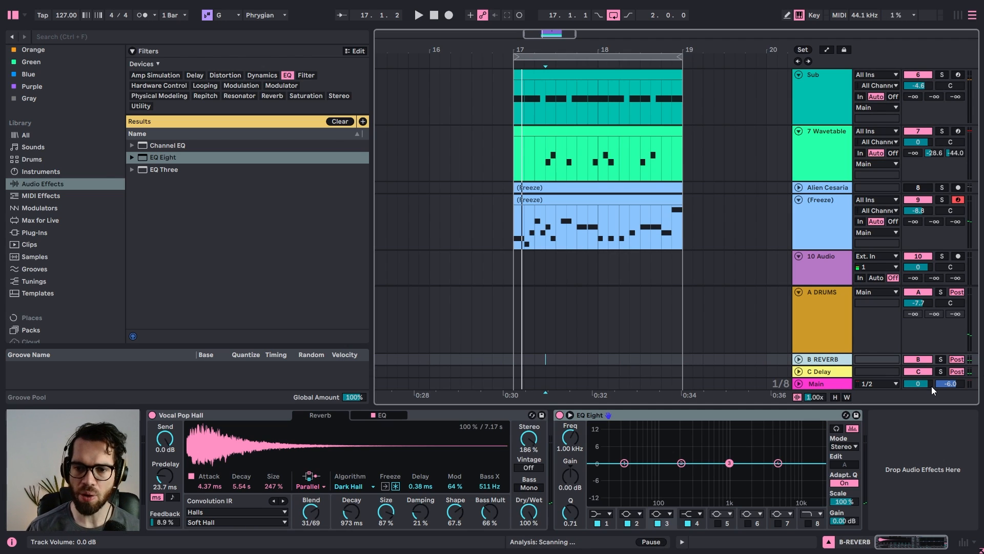
left_click_drag(164, 160, 575, 424)
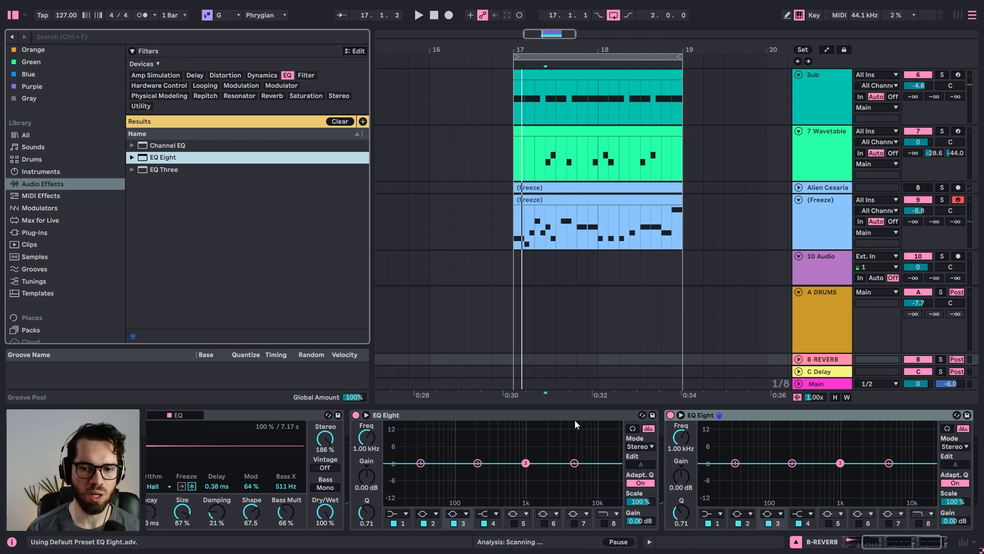
left_click(531, 417)
key("Delete")
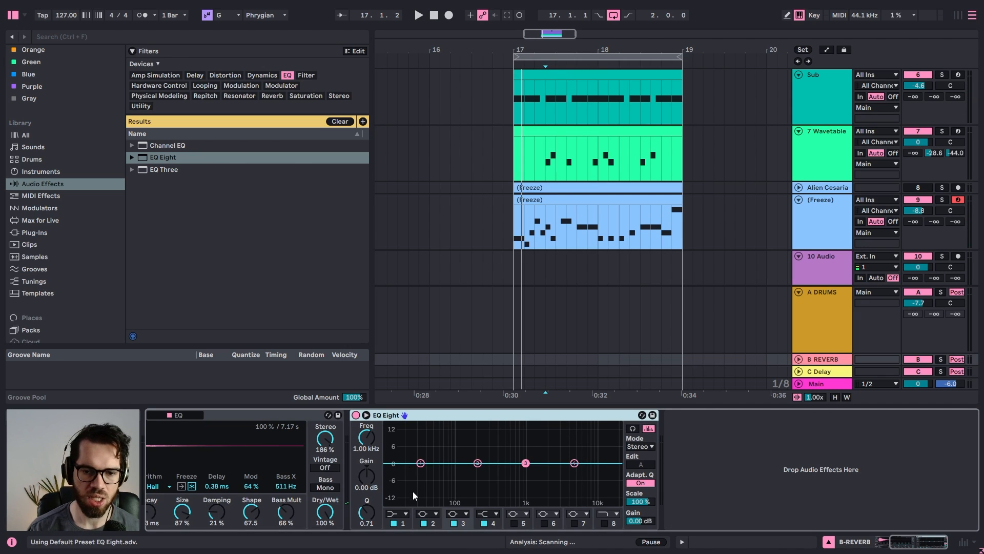
Shape the reverb return's EQ Eight with a low cut at about 120 Hz and a band 4 boost of 2.60 dB at 1.86 kHz
left_click(404, 513)
left_click(399, 450)
key("space")
left_click_drag(420, 463, 460, 476)
left_click_drag(574, 463, 544, 456)
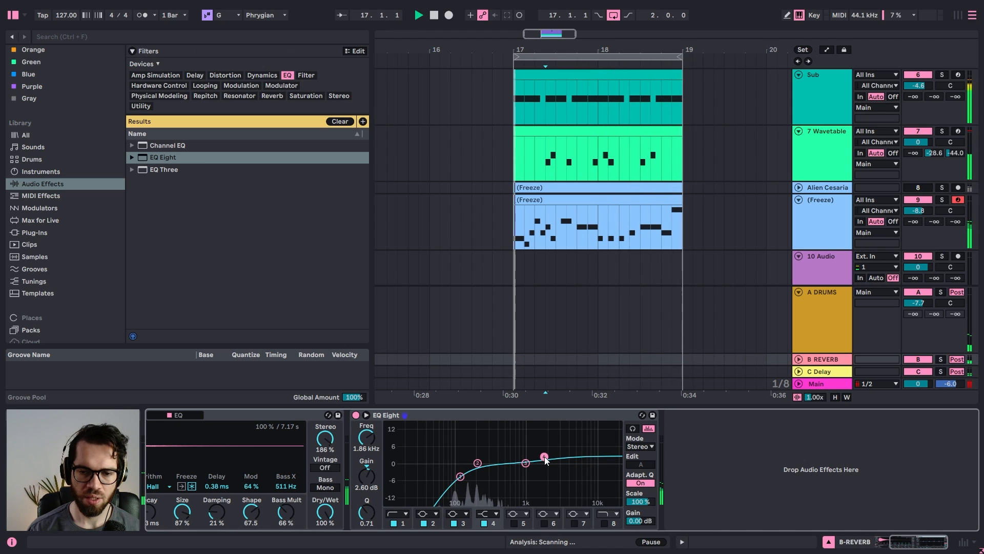
Solo the REVERB return, raise 7 Wavetable's reverb send to -25.0 dB and switch the convolution impulse response to Warm Hall
left_click(941, 359)
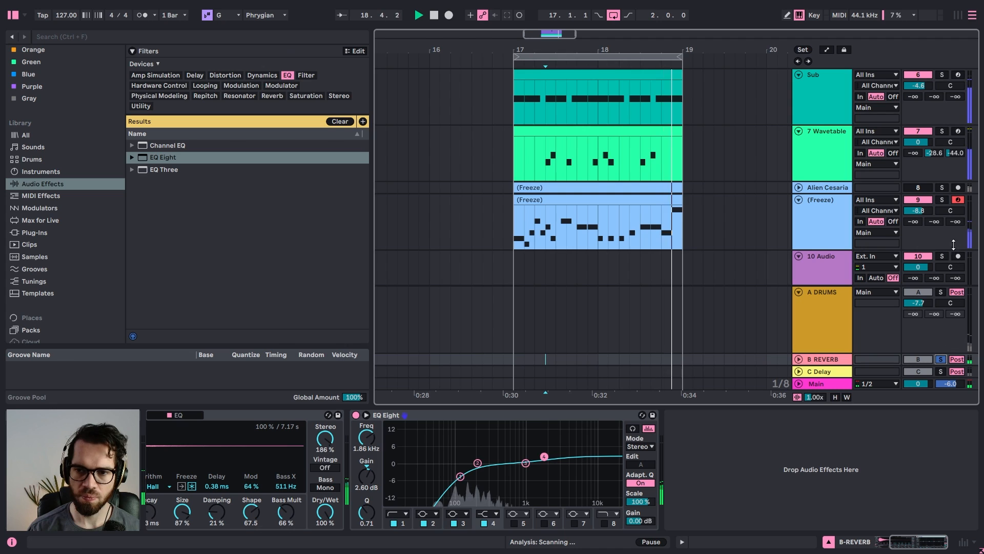
left_click_drag(940, 154, 939, 147)
left_click_drag(933, 543, 898, 542)
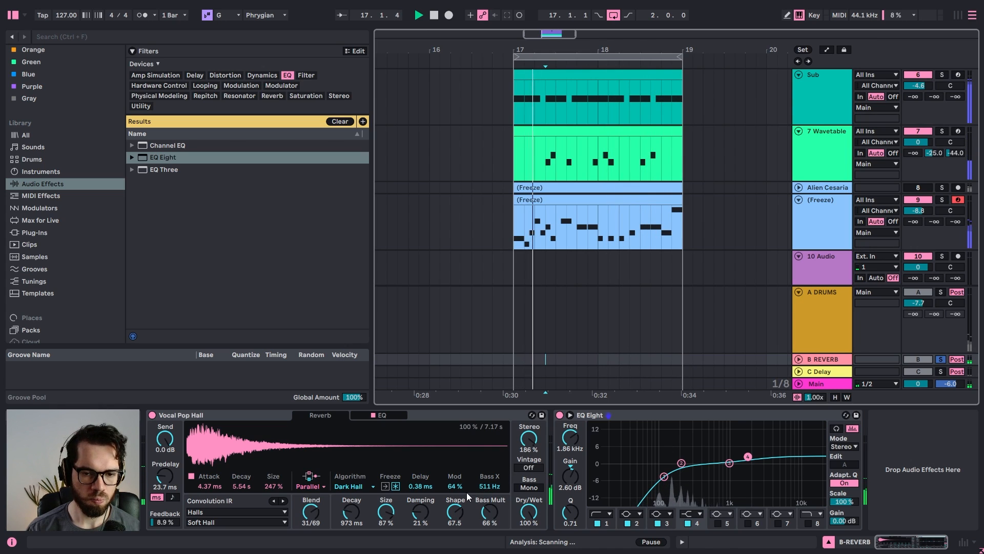
key("space")
left_click(284, 501)
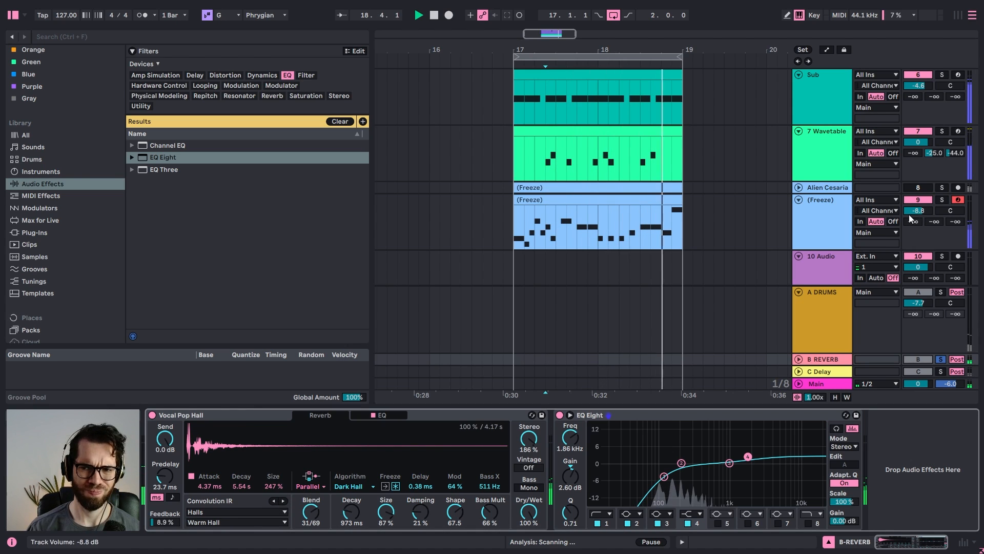
Unsolo the REVERB return, then set 7 Wavetable's reverb send to -22.8 dB and the (Freeze) track volume to -11.3 dB
left_click(942, 358)
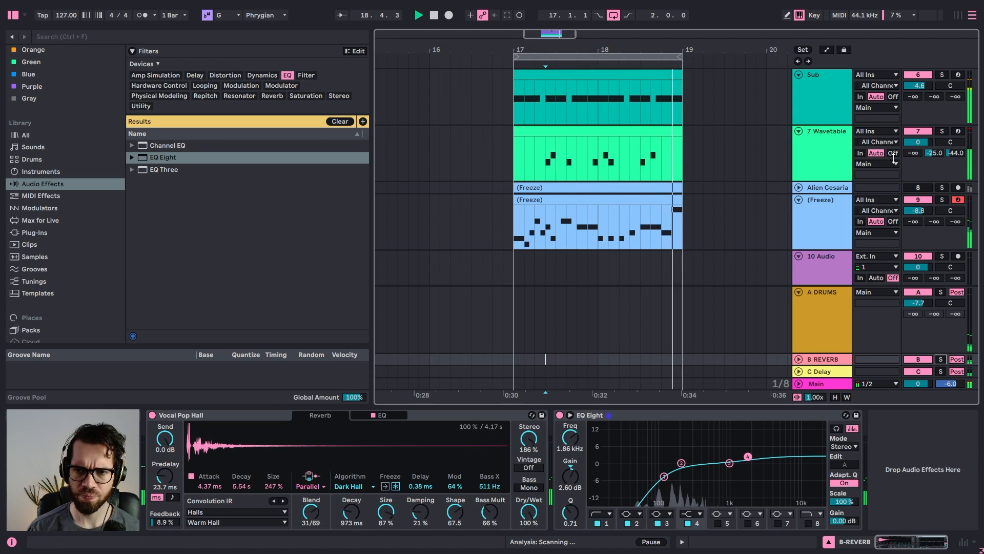
left_click_drag(916, 203, 917, 228)
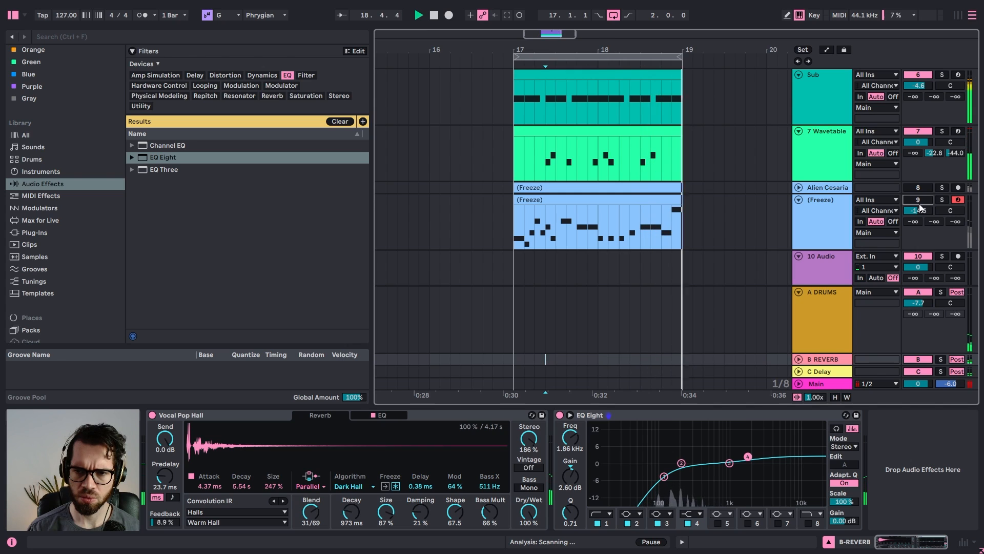
left_click_drag(918, 218, 918, 207)
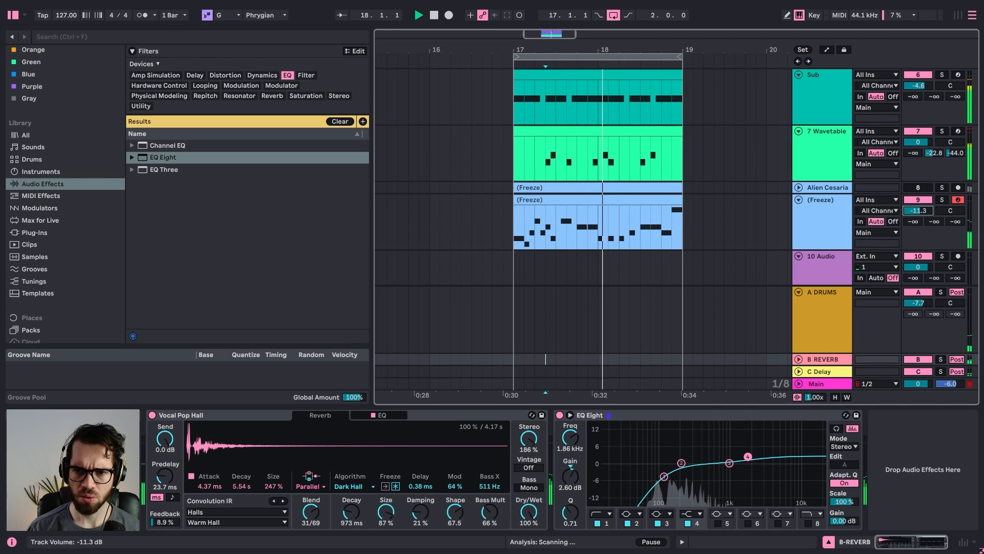
In the (Freeze) MIDI clip, move the first note up to Slice 6 and delete the Slice 1 note after it
left_click(820, 214)
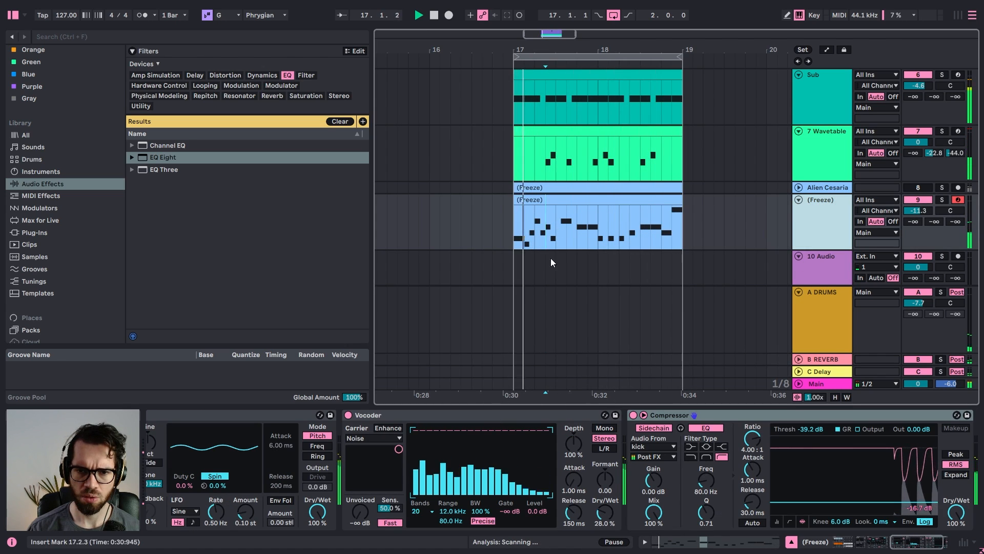
double_click(550, 237)
left_click_drag(425, 467, 426, 405)
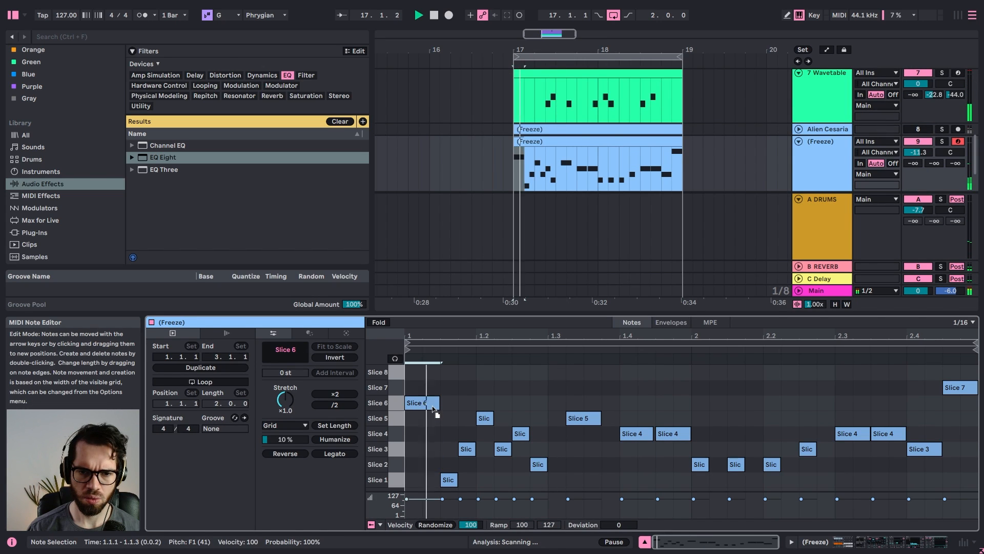
left_click(449, 480)
double_click(449, 479)
Place a Slice 6 note spanning 1.2 to 1.3 and delete the shorter Slice 2 and Slice 3 notes around it
key("space")
left_click(478, 398)
double_click(484, 420)
left_click_drag(475, 449, 498, 404)
left_click_drag(520, 434, 545, 402)
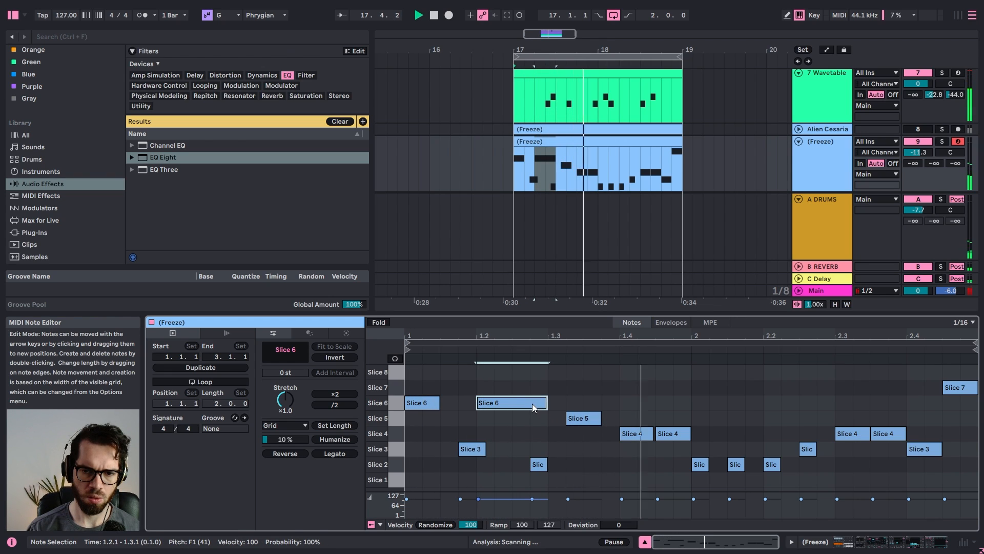
left_click(538, 465)
key("Delete")
left_click(480, 453)
key("Delete")
key("space")
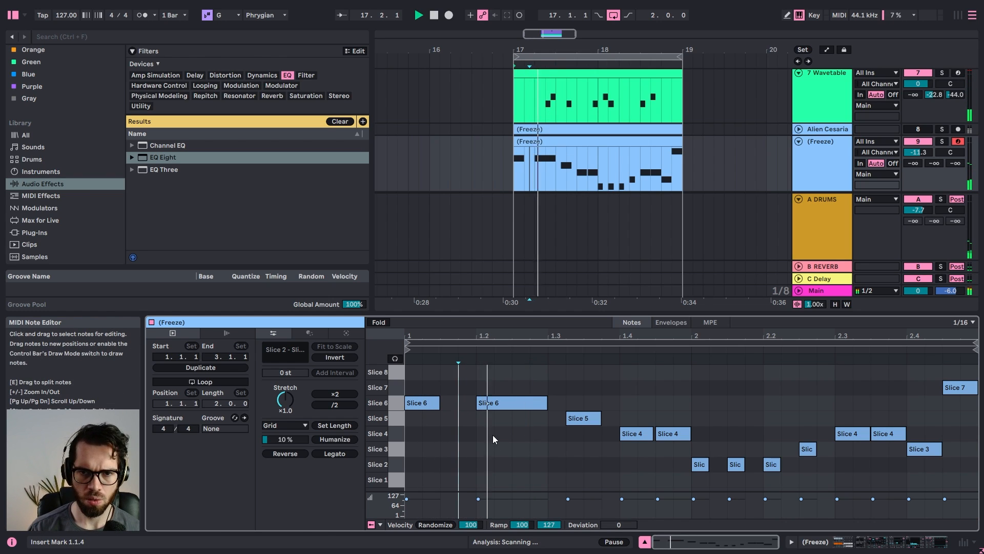
left_click(522, 432)
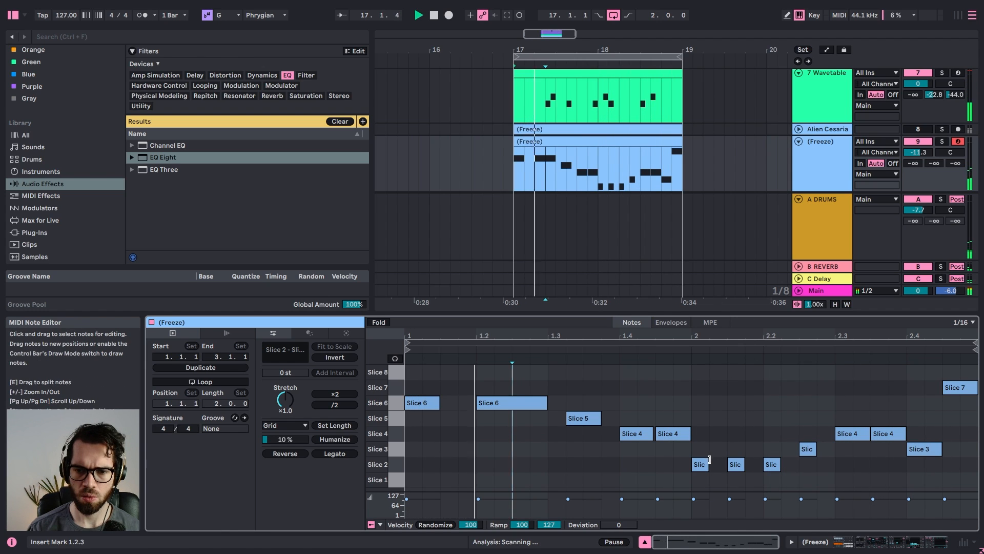
Lengthen the Slice 2 note at bar 2 to reach 2.2 and delete the short Slice 2 and Slice 3 notes following it
left_click_drag(709, 460, 755, 464)
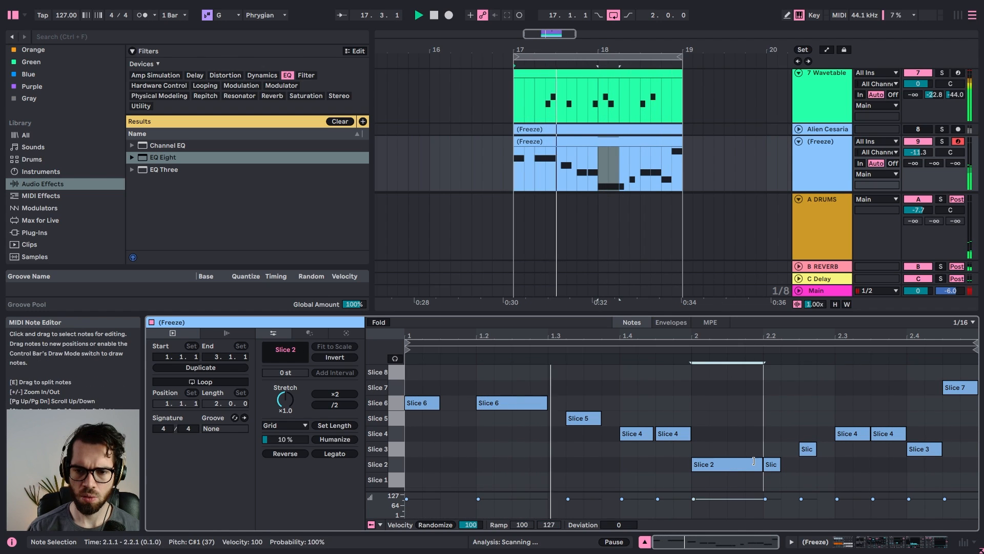
left_click(808, 450)
key("Delete")
left_click(777, 466)
key("Delete")
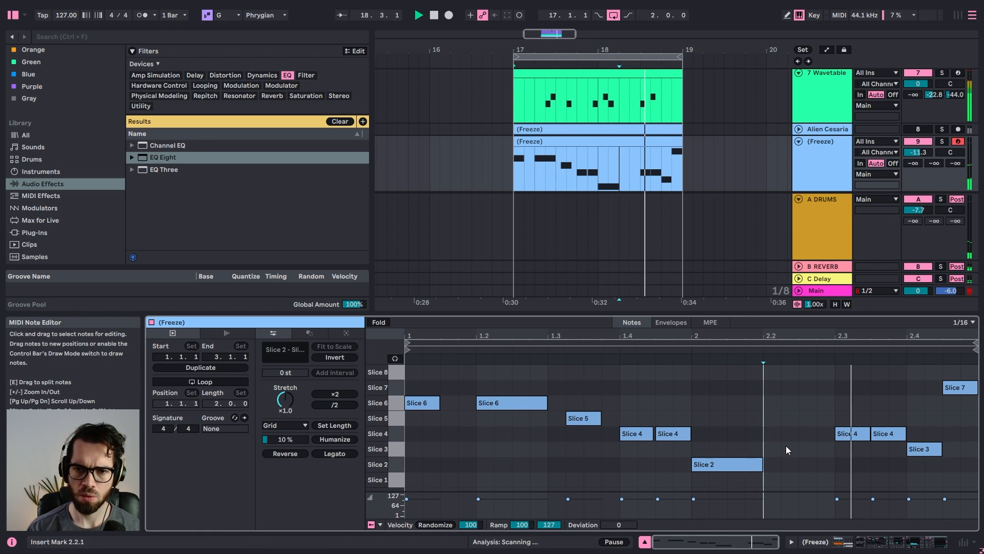
left_click(852, 398)
Lower the (Freeze) track's Compressor threshold to -46.4 dB and set the track volume to -13.1 dB
left_click_drag(918, 152, 918, 164)
left_click(841, 150)
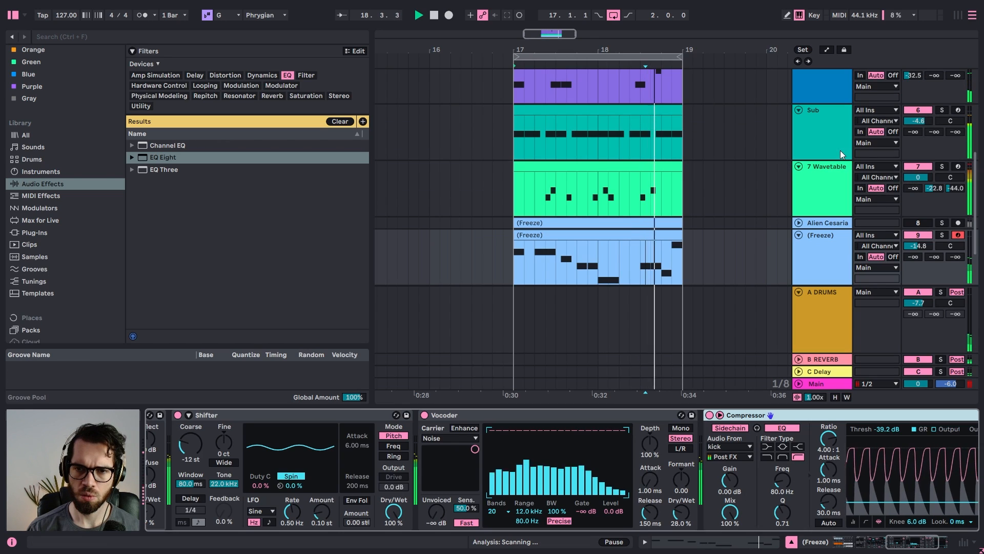
left_click(512, 223)
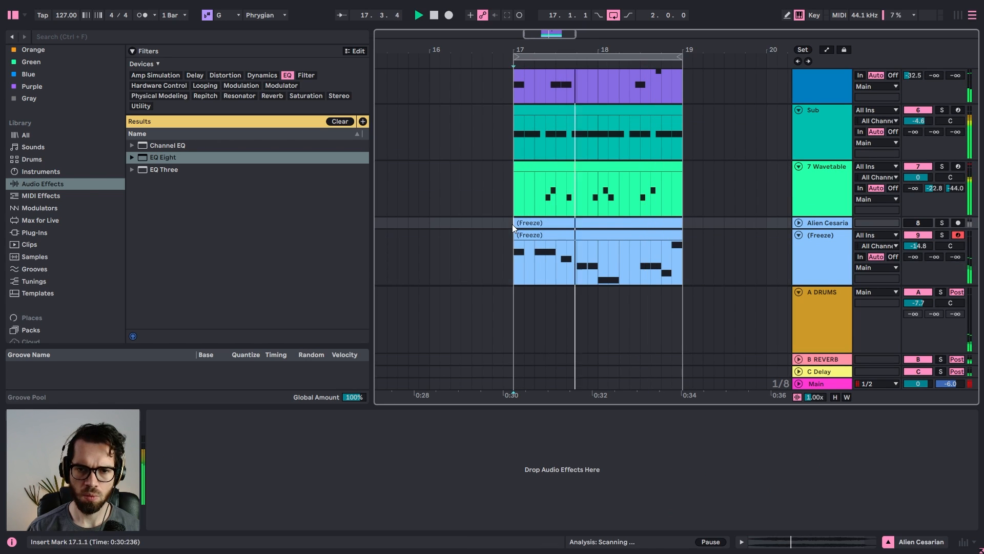
left_click(823, 267)
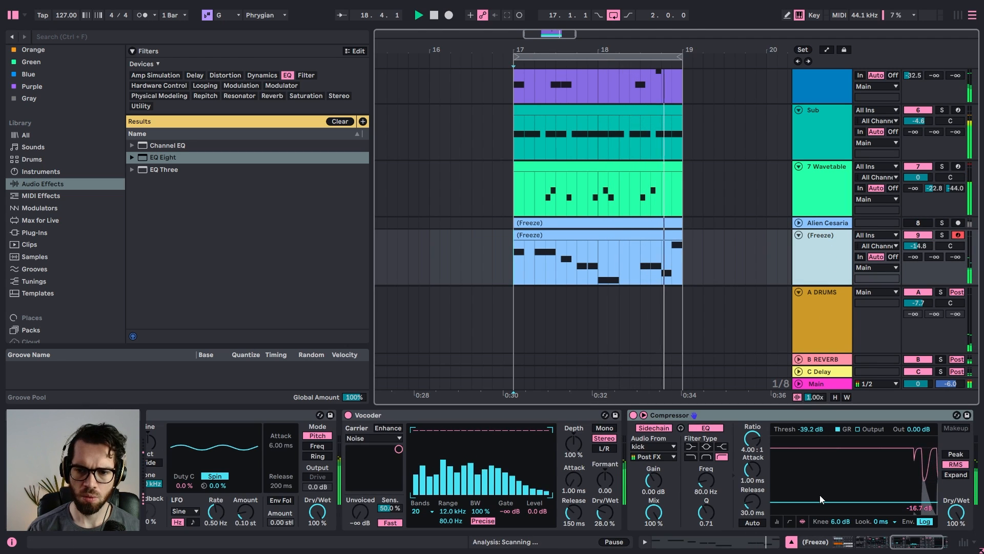
left_click_drag(854, 510, 854, 506)
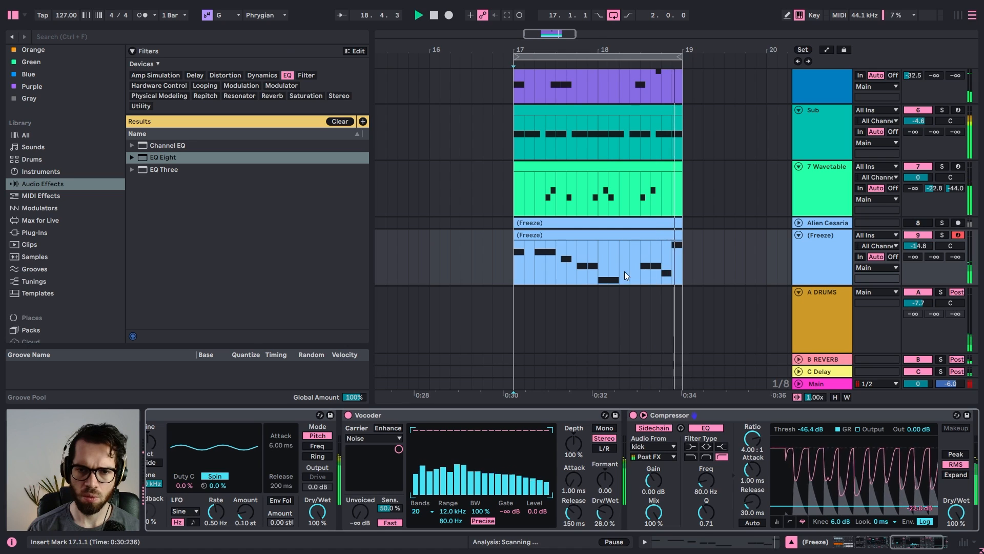
left_click_drag(912, 240, 912, 237)
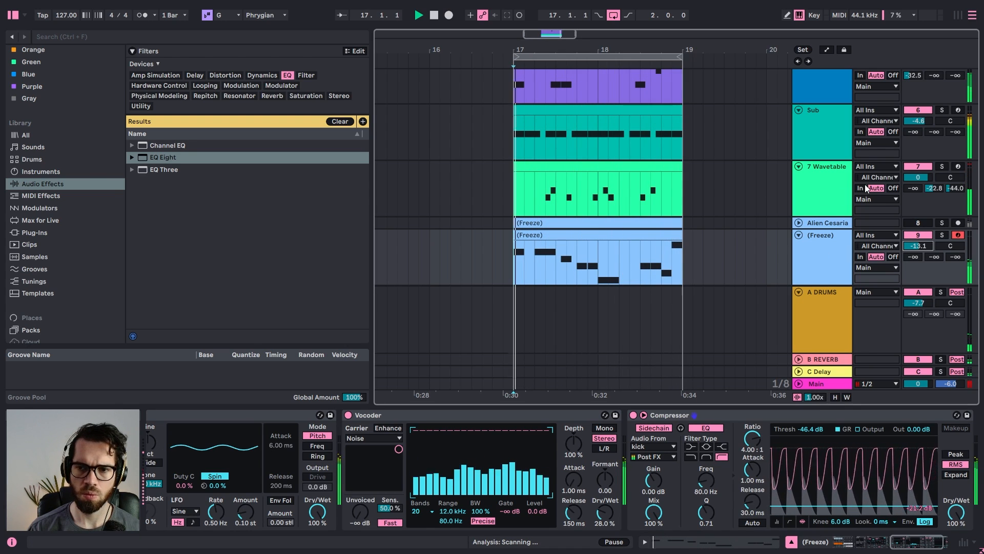
Solo 7 Wavetable, unfold its Wavetable device and set the filter 1 frequency to 331 Hz
left_click(941, 167)
left_click(823, 186)
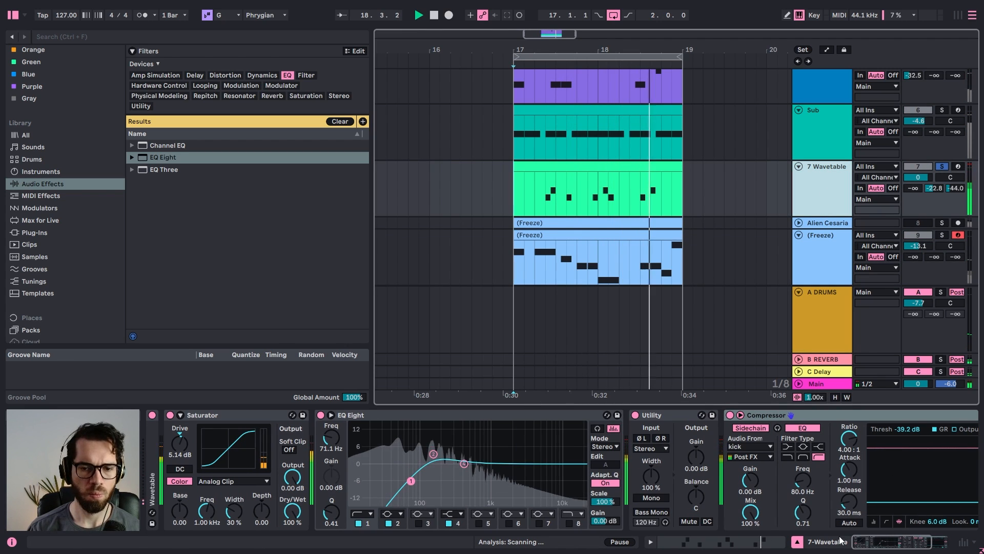
double_click(152, 472)
left_click_drag(431, 503, 431, 477)
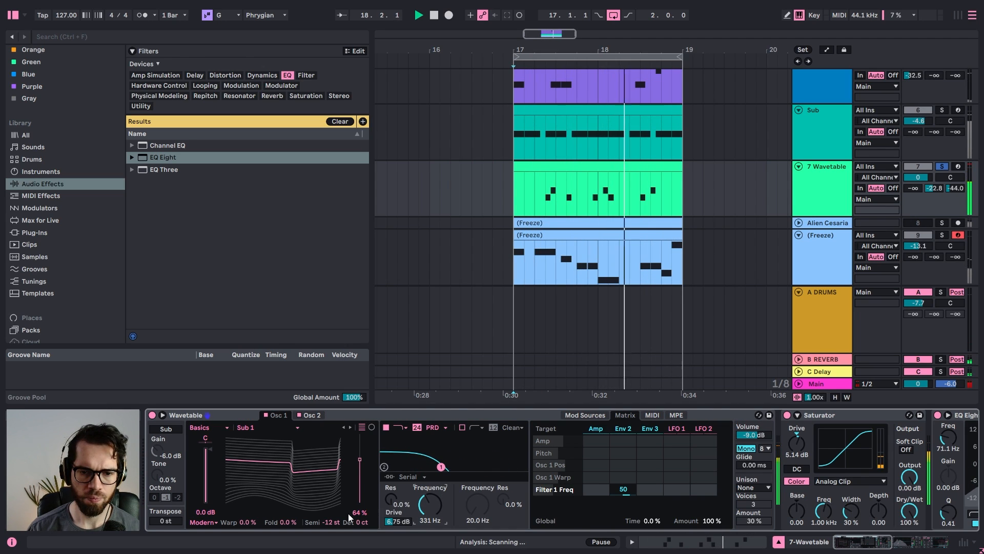
Set Wavetable's oscillator 2 to the Sub 3 wavetable at 51 % position and unsolo the track
left_click(317, 416)
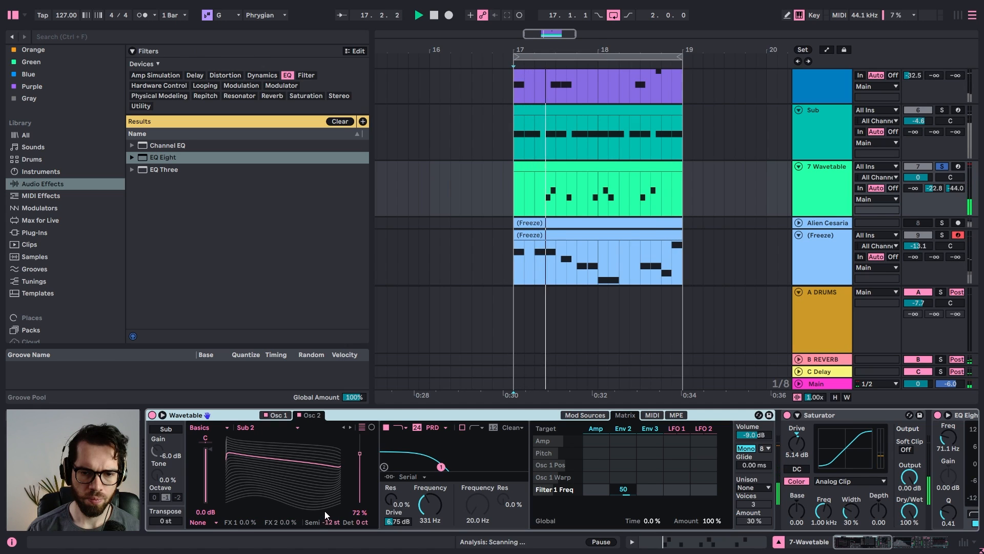
left_click(351, 428)
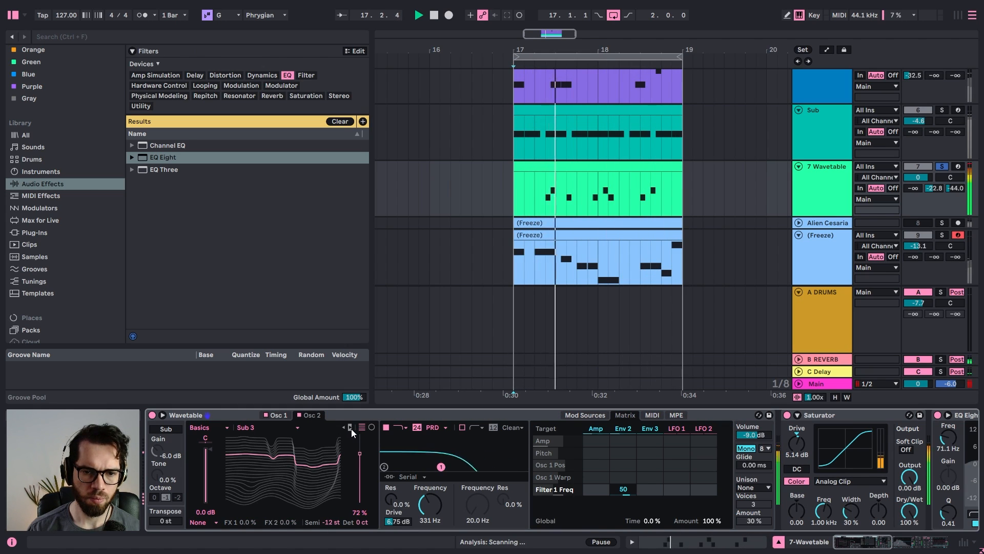
left_click(343, 430)
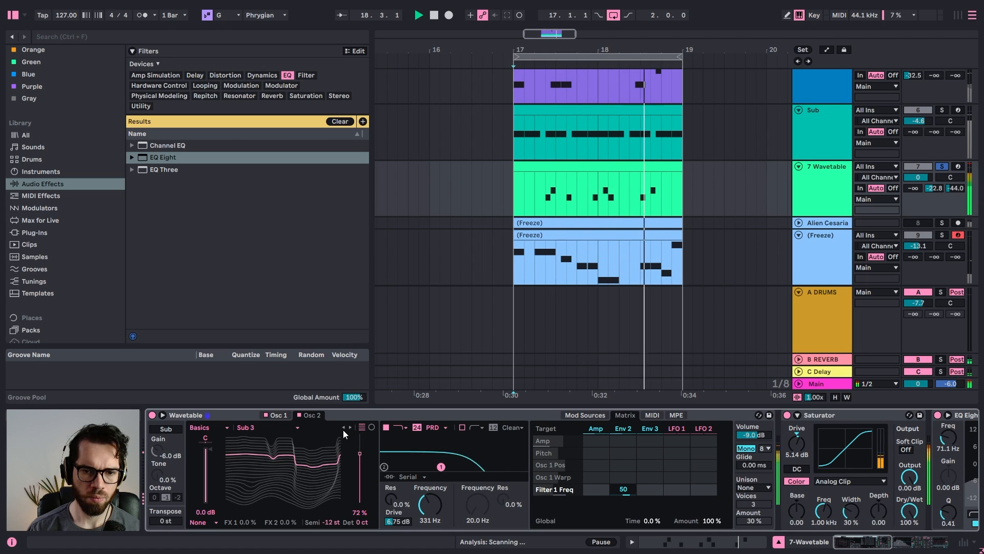
left_click_drag(359, 453, 359, 468)
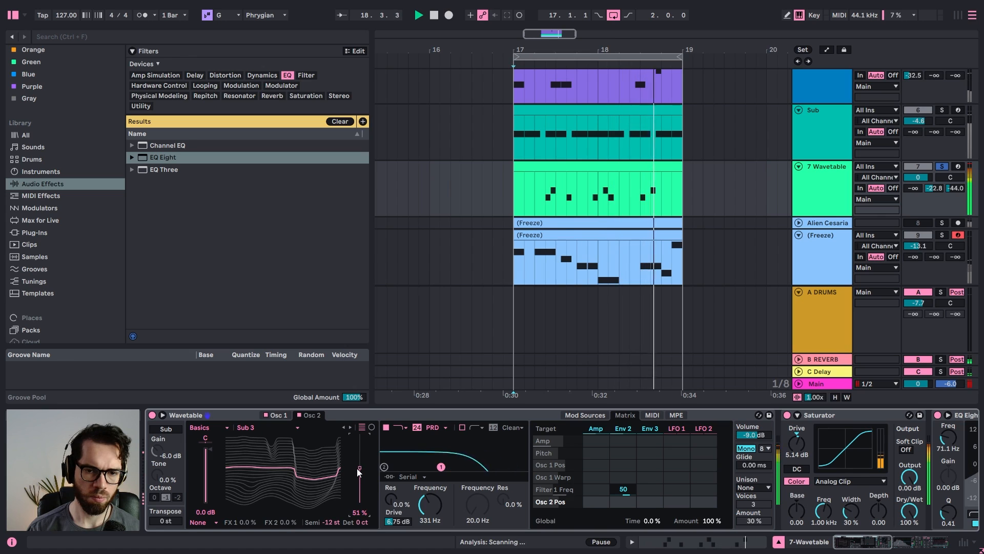
key("space")
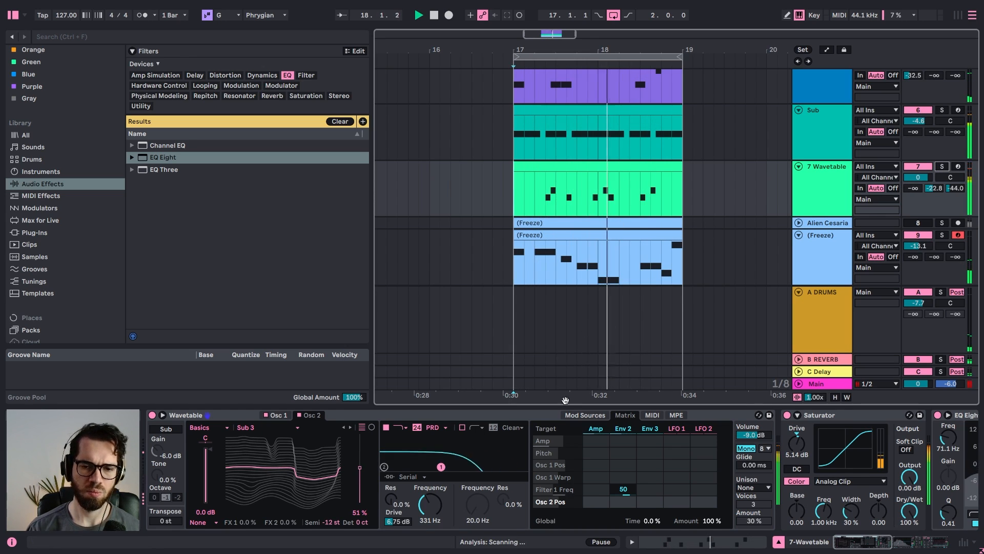
Lower Wavetable's filter 1 frequency to 123 Hz, set Env 2 attack to 0.00 ms and decay to 259 ms, and solo the track
left_click_drag(442, 501, 442, 523)
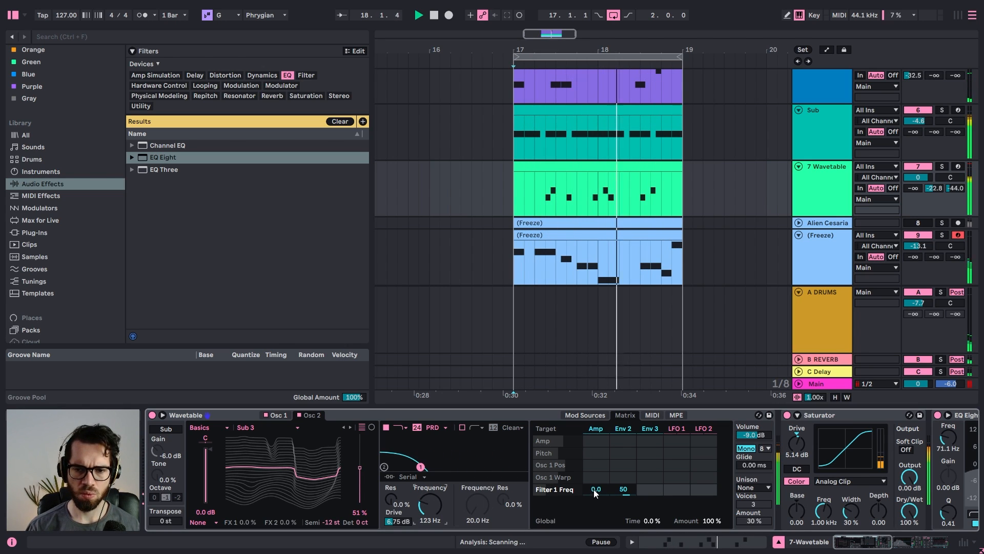
left_click(598, 418)
left_click_drag(546, 449, 540, 449)
mouse_move(564, 491)
left_mouse_down()
mouse_move(590, 493)
mouse_move(562, 490)
left_mouse_up()
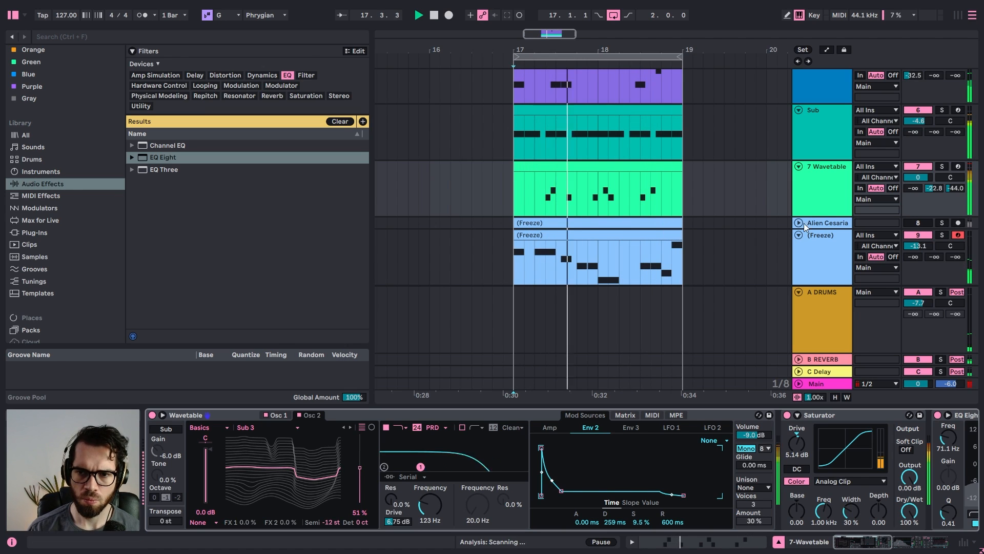
left_click(942, 167)
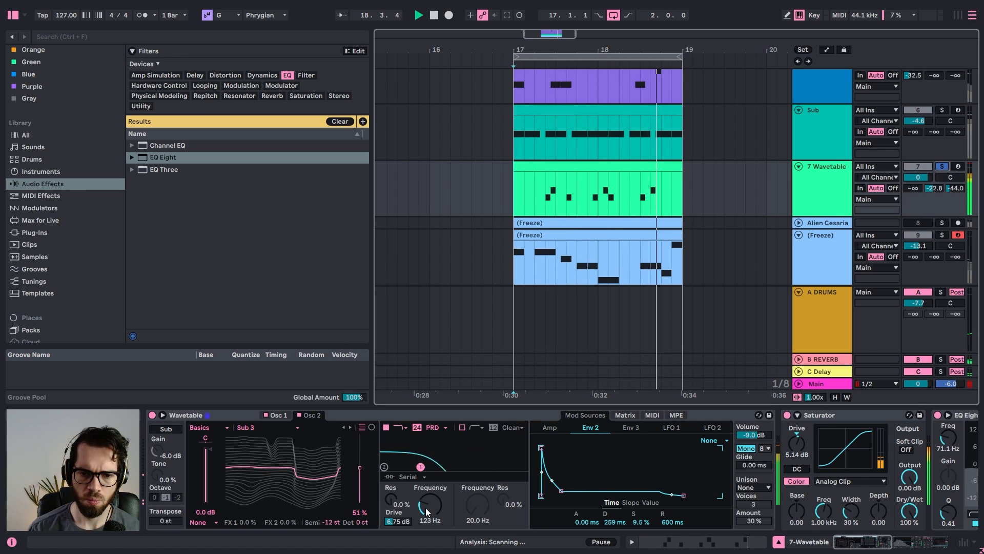
Raise Wavetable's filter 1 frequency to 153 Hz, set the Env 2 modulation of Filter 1 Freq to 47, and unsolo the track
left_click_drag(426, 507, 425, 500)
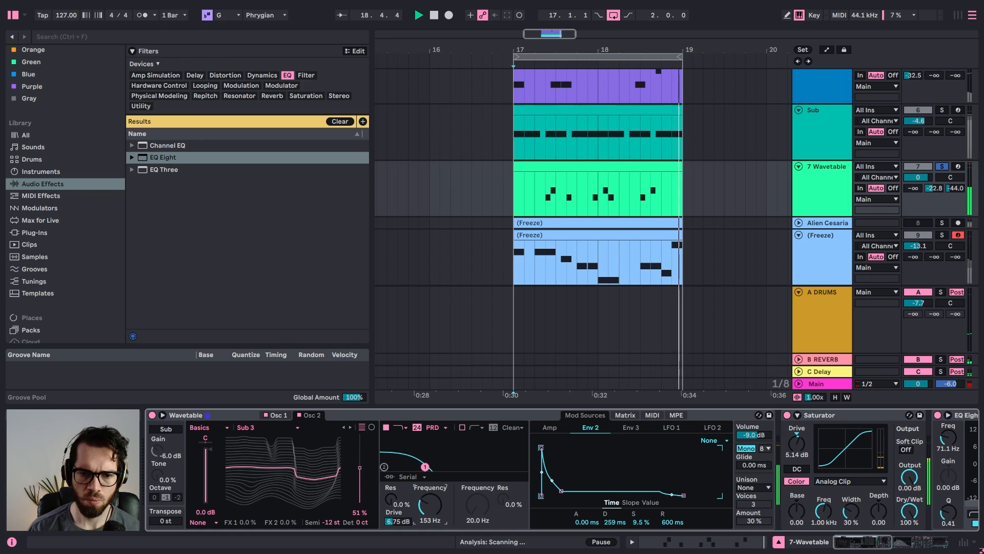
left_click(616, 416)
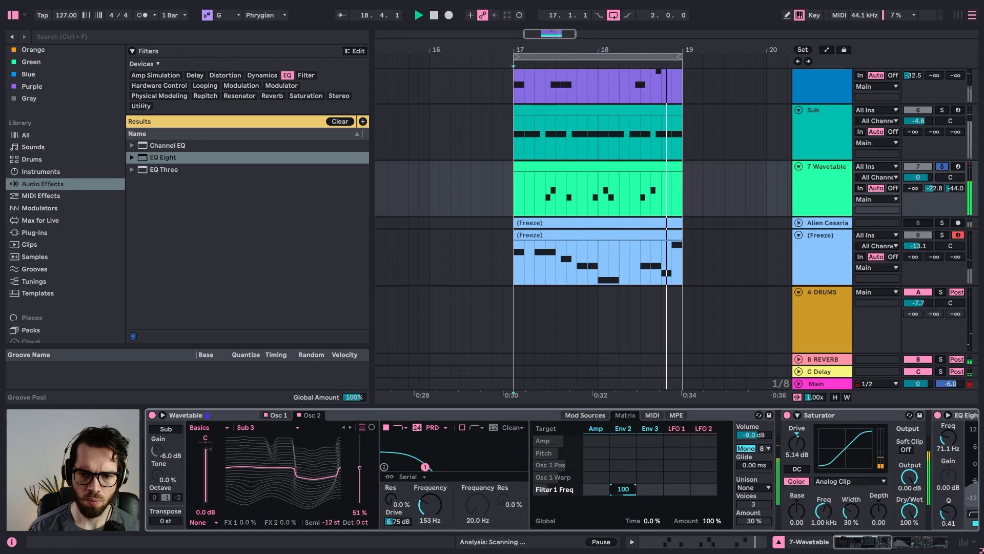
left_click_drag(624, 490, 624, 486)
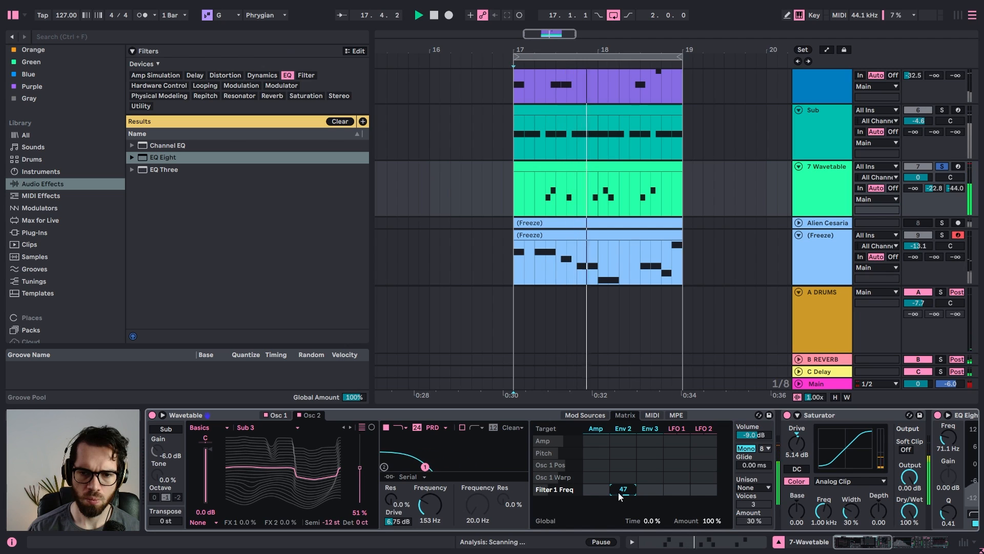
left_click(944, 169)
left_click(944, 168)
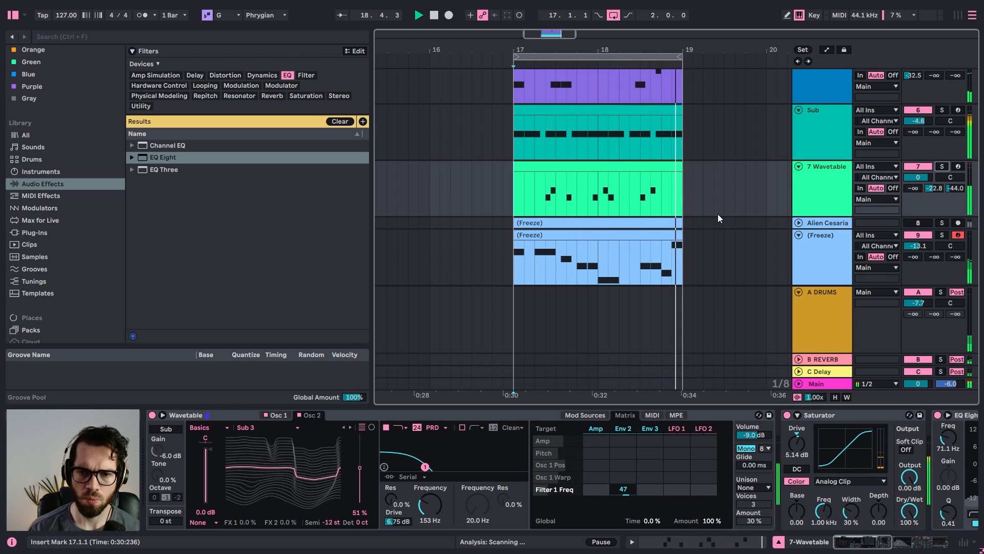
Select the 3 HAT 8 clip's two bars, make sure the track is active, and lower its volume to -10.4 dB
left_click(482, 189)
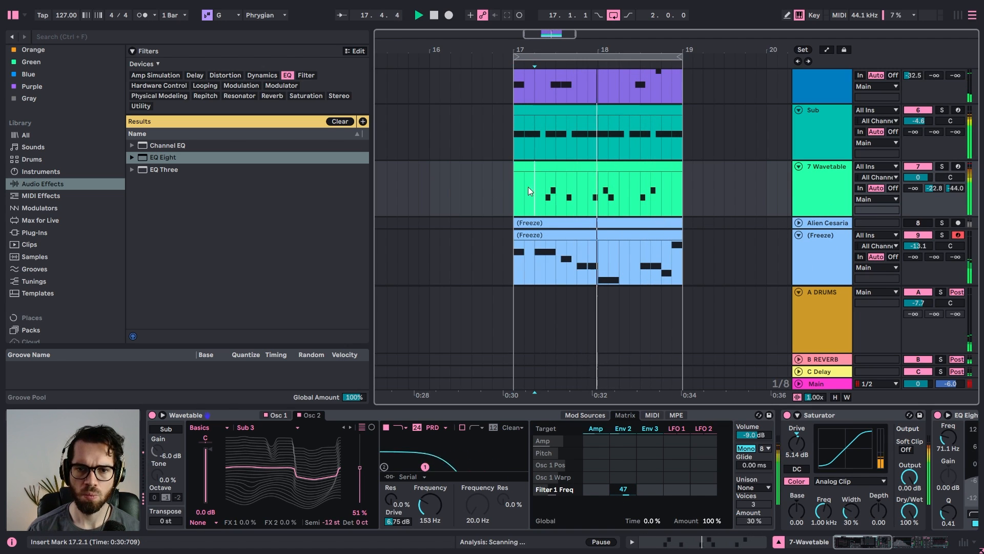
scroll(616, 247, "up", 5)
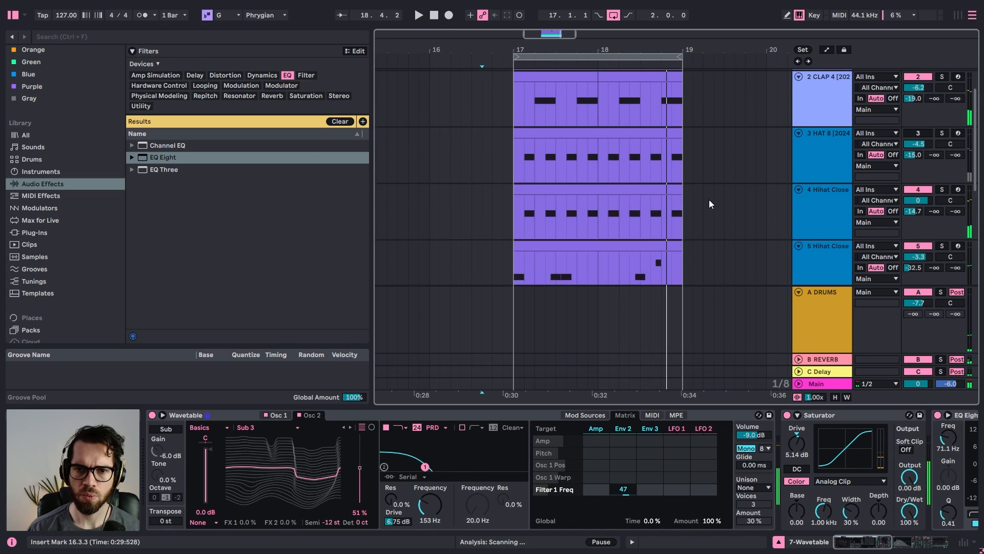
left_click(615, 189)
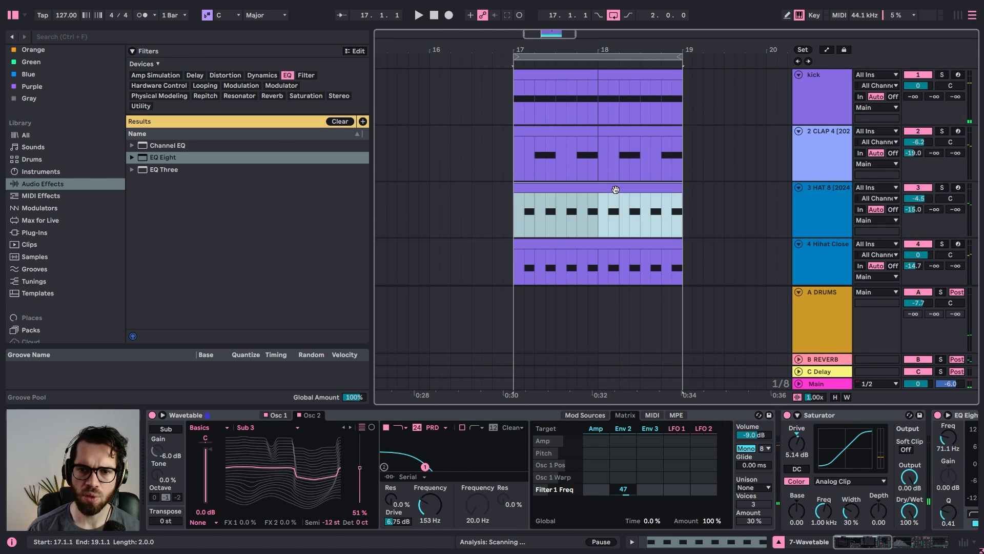
left_click(925, 189)
left_click(924, 189)
left_click_drag(918, 198, 917, 231)
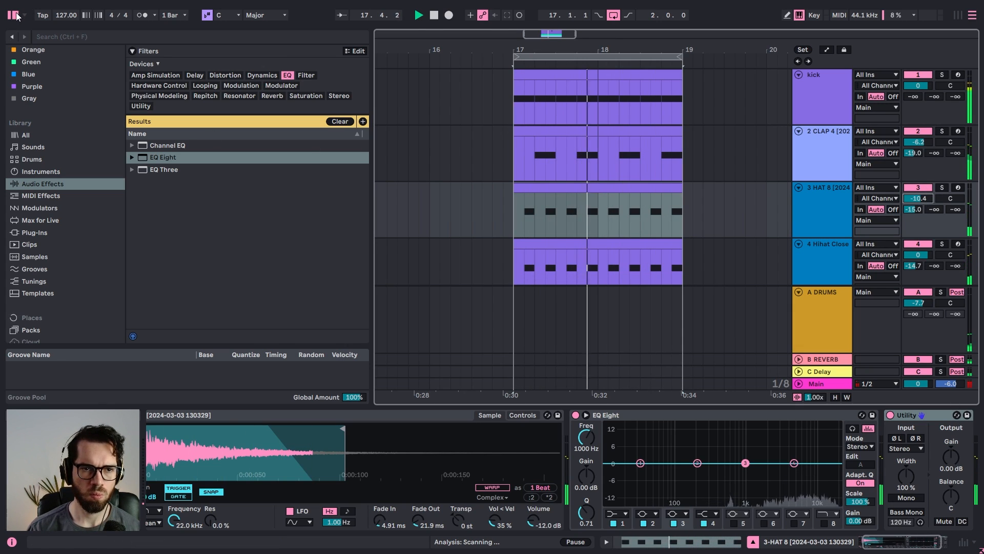
Stop playback and insert a new MIDI track directly below the 5 Hihat Closed track
key("ctrl+alt+b")
scroll(438, 155, "down", 4)
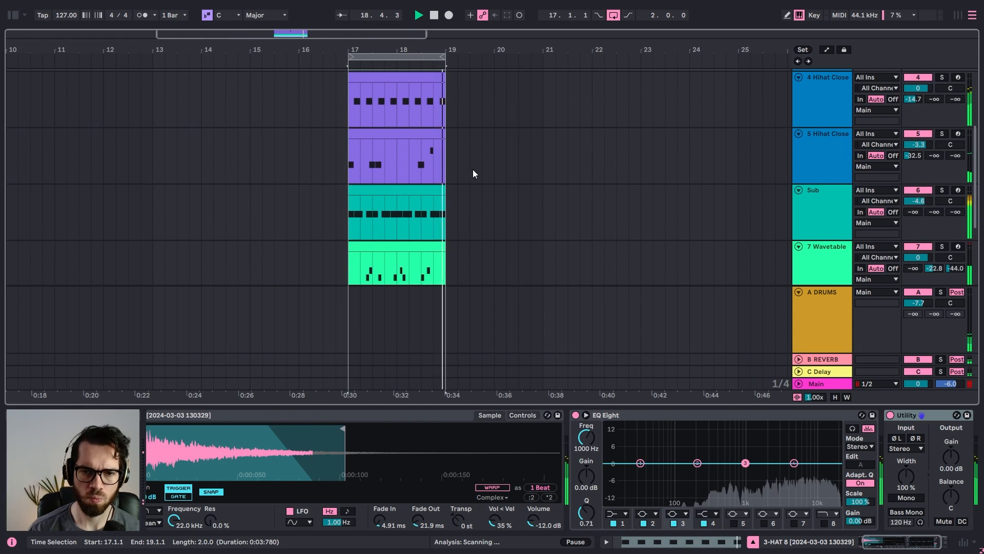
left_click(837, 211)
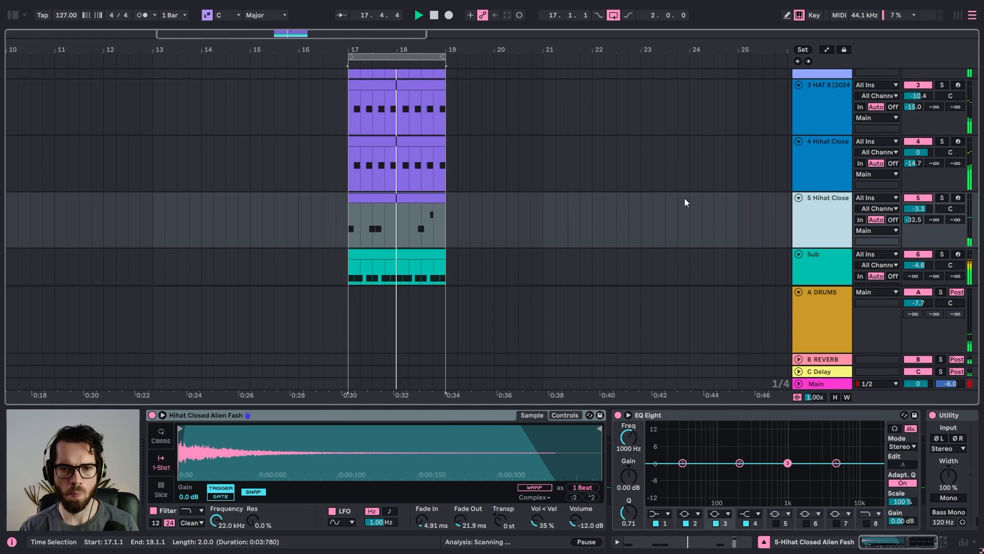
scroll(472, 209, "down", 3)
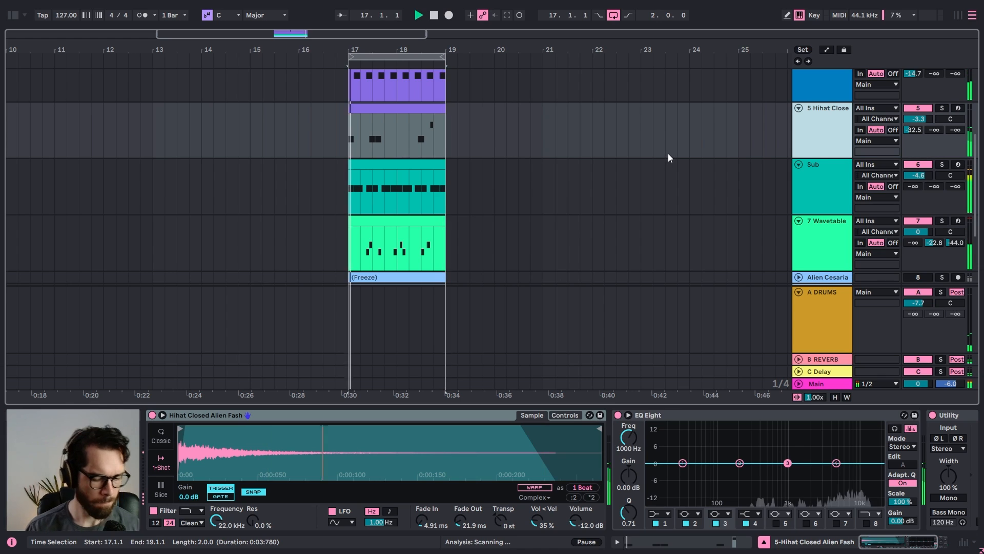
key("space")
key("ctrl+shift+t")
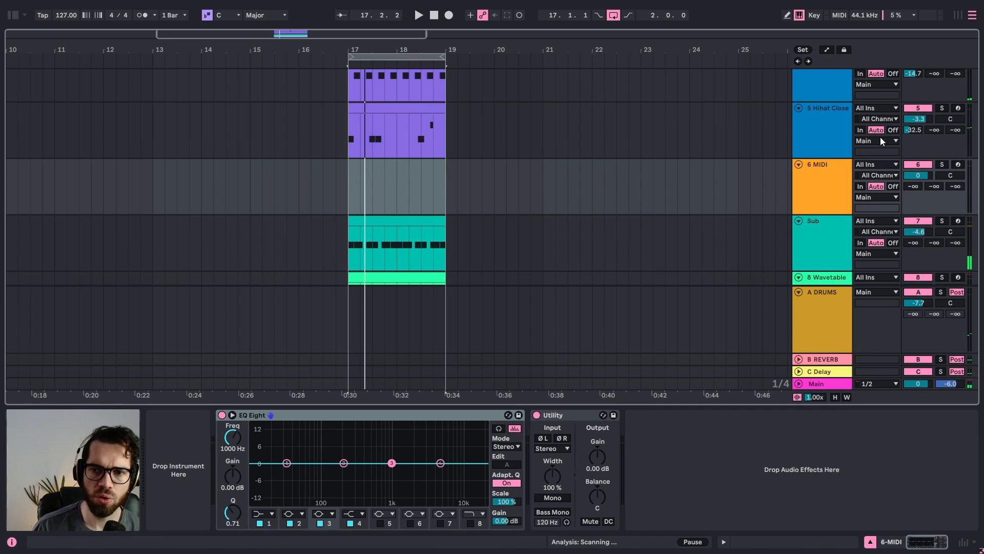
Audition closed hi-hat samples in the Drums library and load Hihat Closed Analogy.wav onto the new MIDI track
left_click(12, 15)
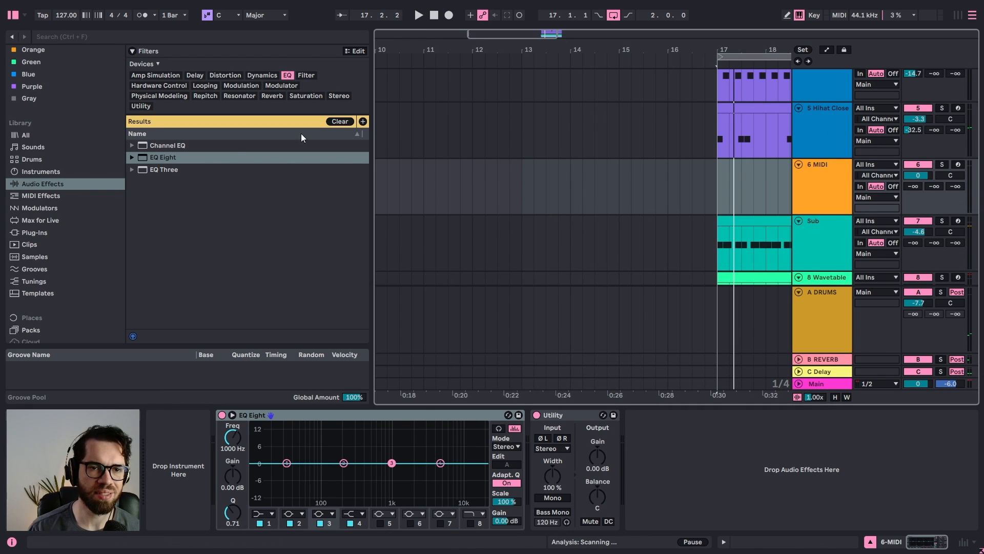
left_click(71, 173)
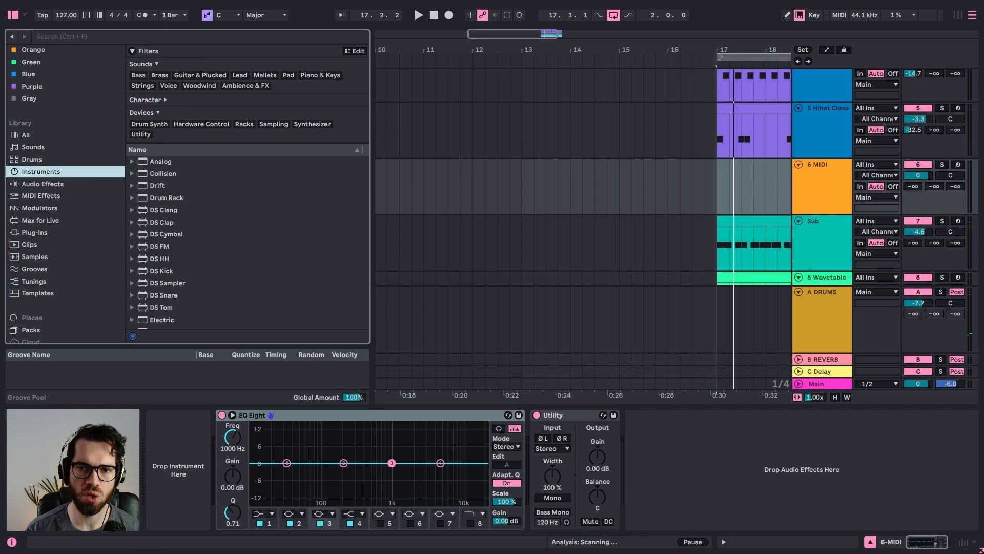
left_click_drag(430, 180, 152, 180)
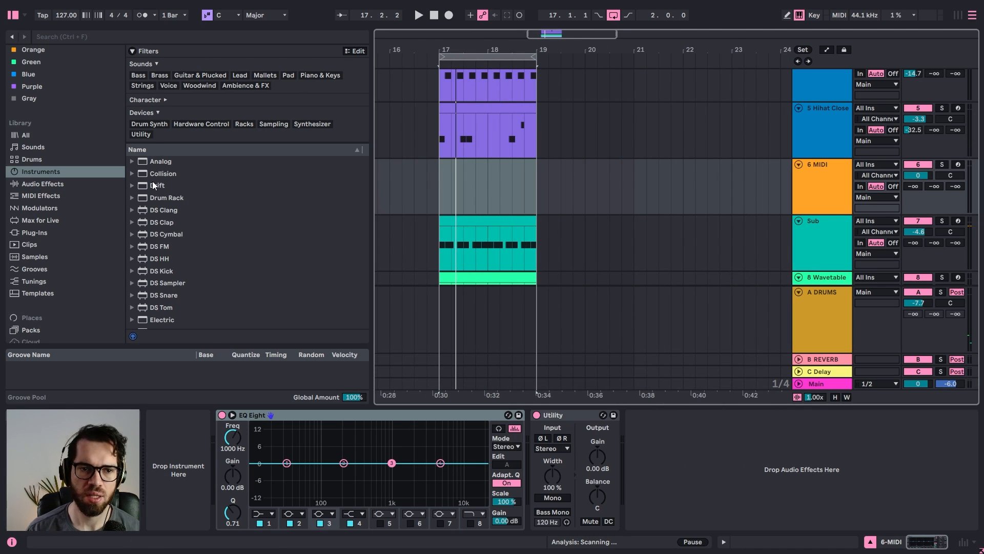
left_click(59, 160)
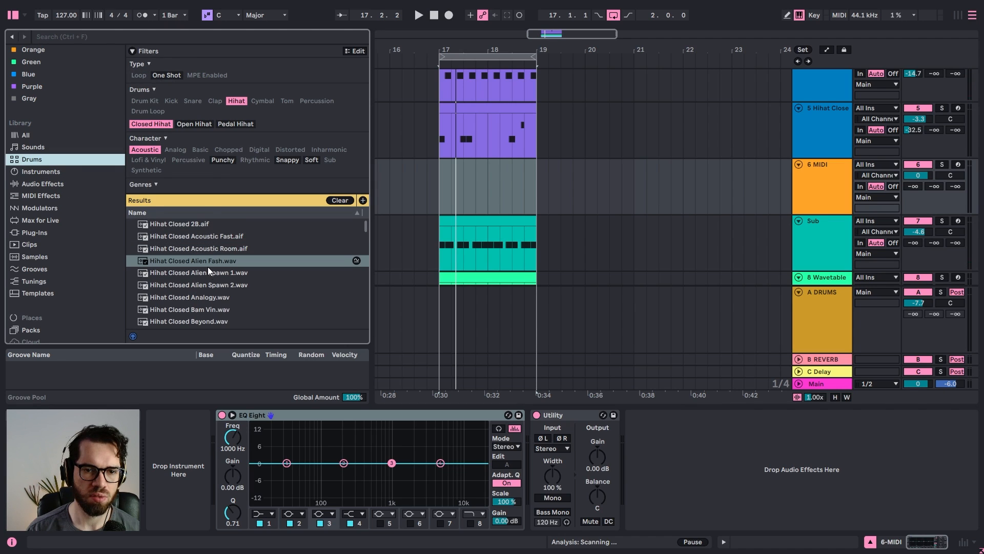
left_click(213, 274)
left_click(216, 285)
left_click(215, 299)
left_click(216, 310)
left_click(215, 318)
left_click(217, 300)
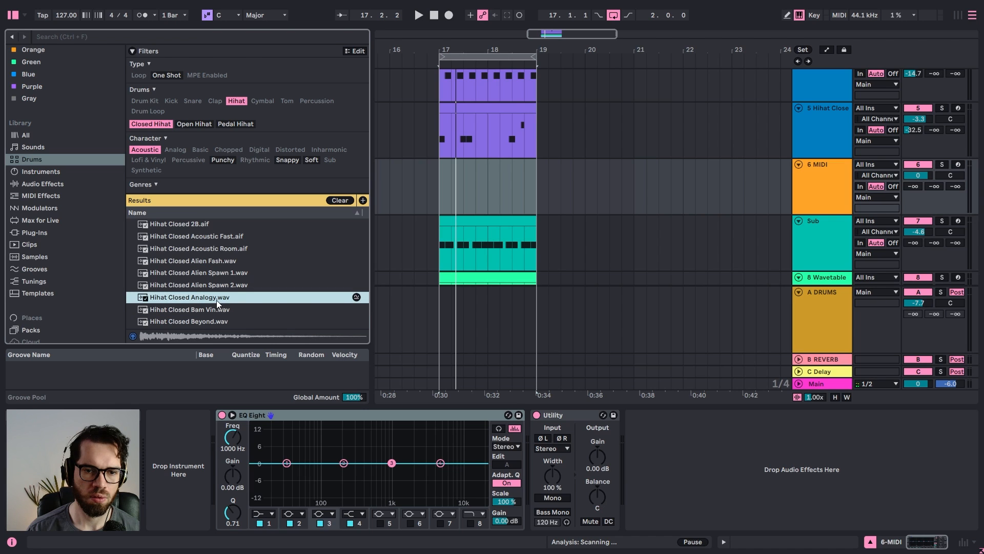
left_click_drag(207, 300, 193, 456)
Create a two-bar MIDI clip from bar 17 to 19 on 6 Hihat Closed Analogy and add a sixteenth C3 note at its start
left_click_drag(441, 179, 533, 172)
key("ctrl+shift+m")
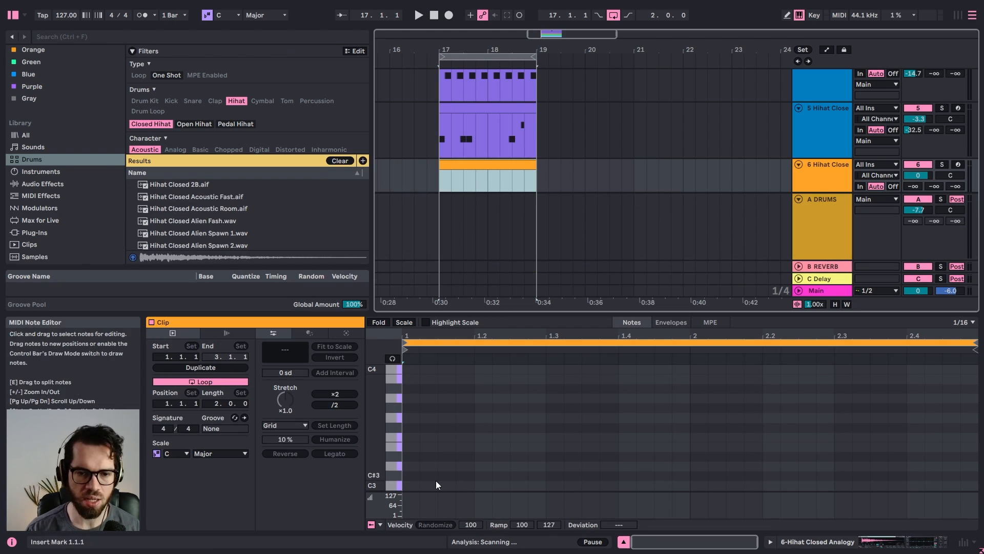
double_click(413, 486)
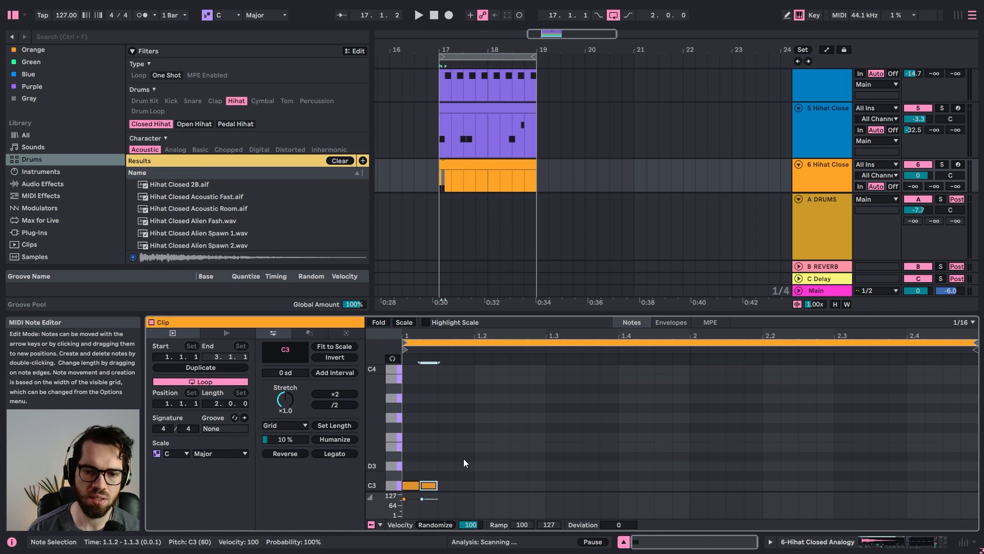
Duplicate the C3 note repeatedly to fill the two-bar hi-hat clip with consecutive sixteenth notes, then play it back
key("ctrl+d")
key("ctrl+d")
key("space")
key("space")
left_click(472, 462)
left_click(422, 466)
left_click_drag(460, 468, 379, 504)
key("space")
key("ctrl+d")
key("ctrl+d")
key("ctrl+d")
key("ctrl+d")
key("ctrl+d")
key("ctrl+d")
key("ctrl+d")
key("space")
Add Auto Pan from the modulation effects to the new hi-hat track, setting its amount to 70.6 % and rate to 0.26 Hz
double_click(817, 179)
left_click(59, 36)
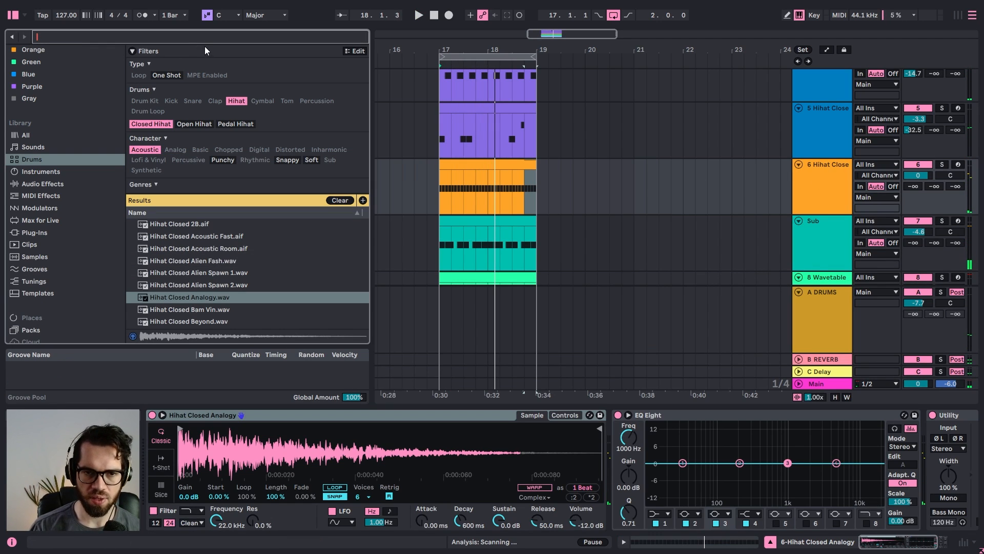
left_click(51, 186)
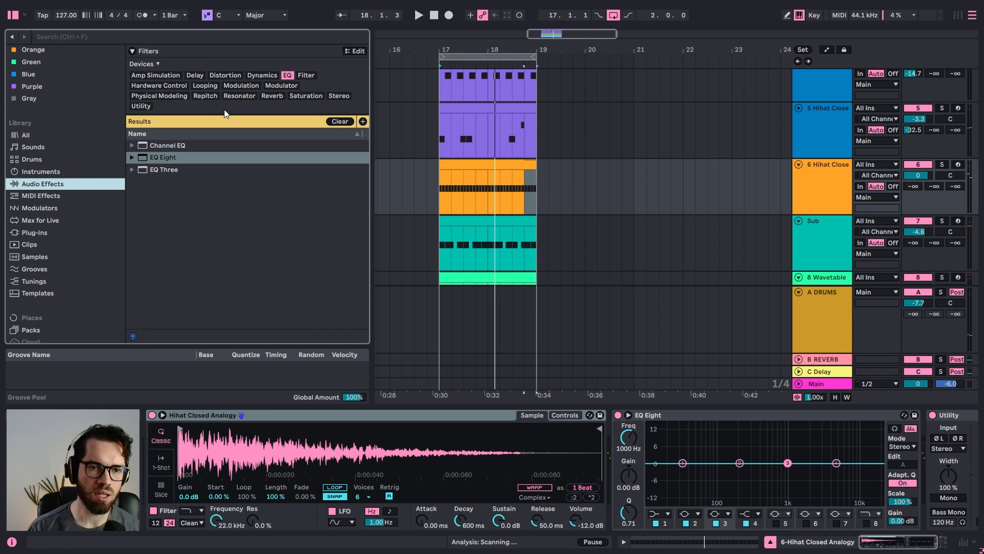
left_click(197, 86)
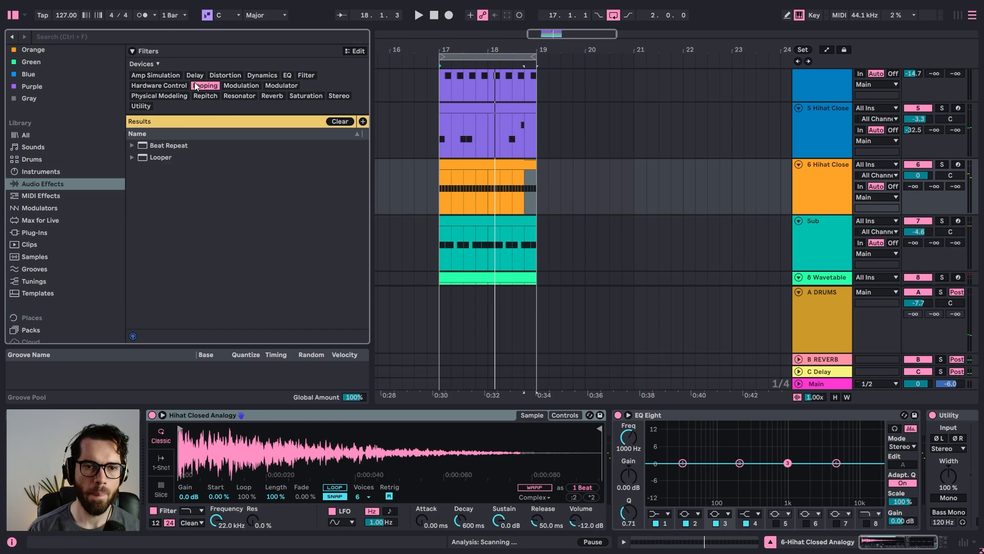
left_click(241, 86)
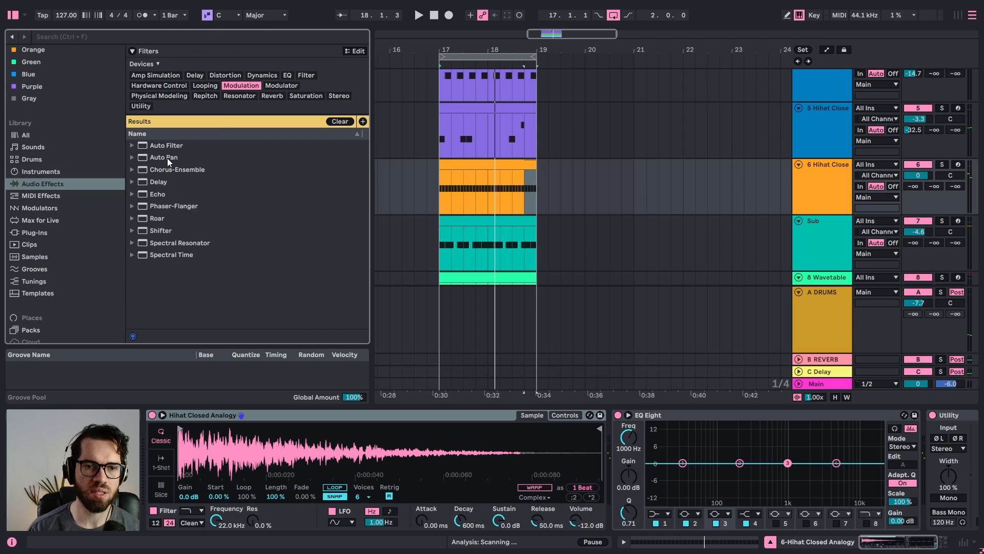
double_click(169, 158)
key("space")
left_click_drag(859, 479, 890, 495)
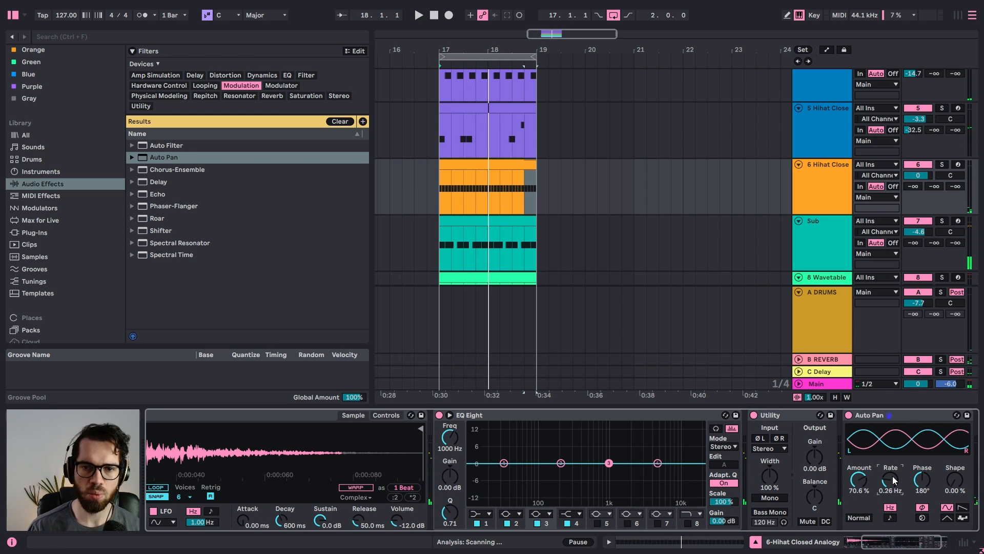
Search the audio effects for LFO without the Modulation filter and insert the LFO device between the hi-hat's sampler and EQ Eight
left_click(844, 194)
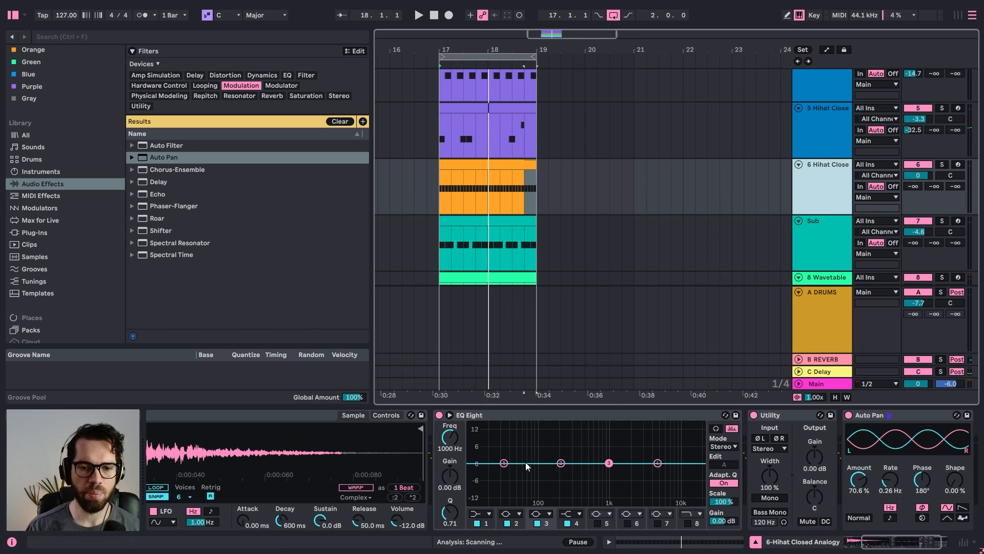
left_click(202, 41)
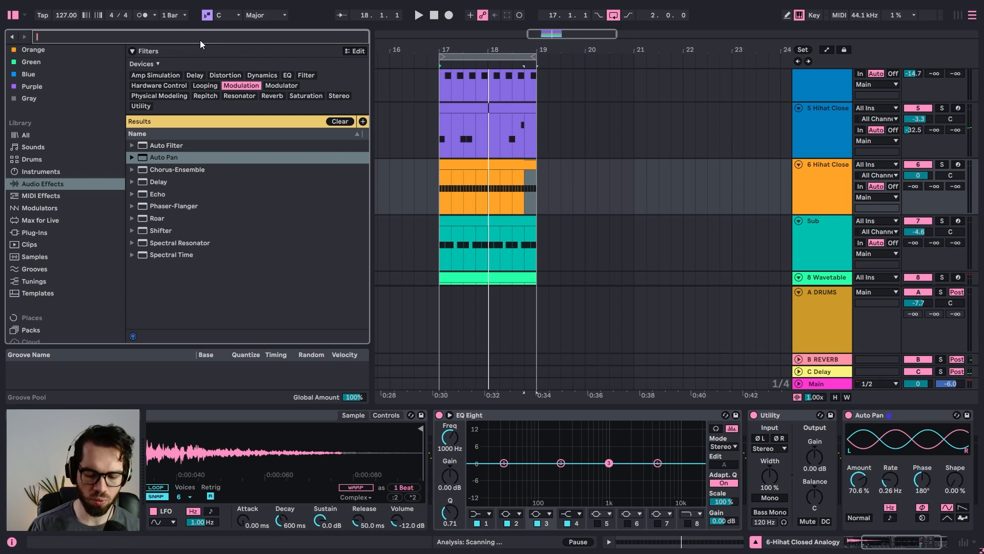
type("LFO")
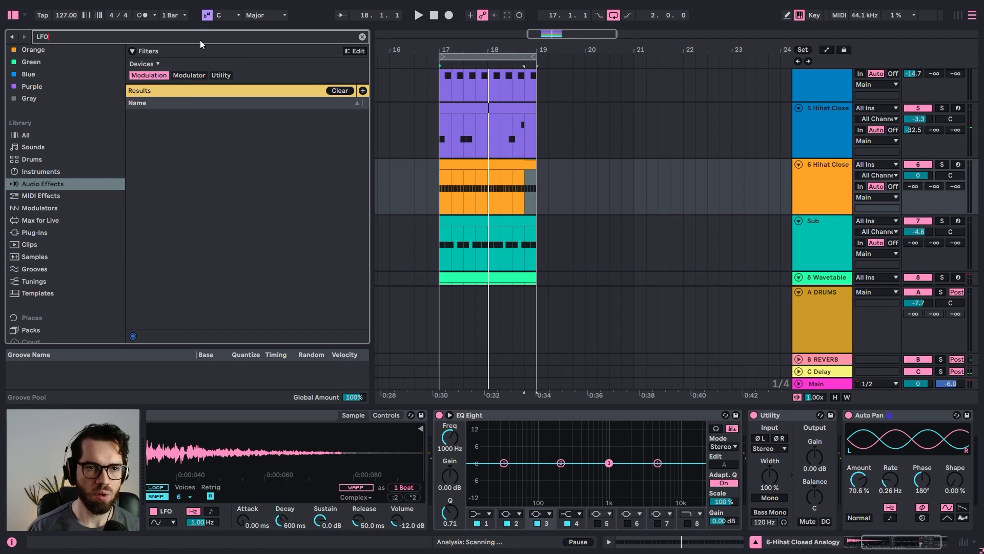
left_click(152, 77)
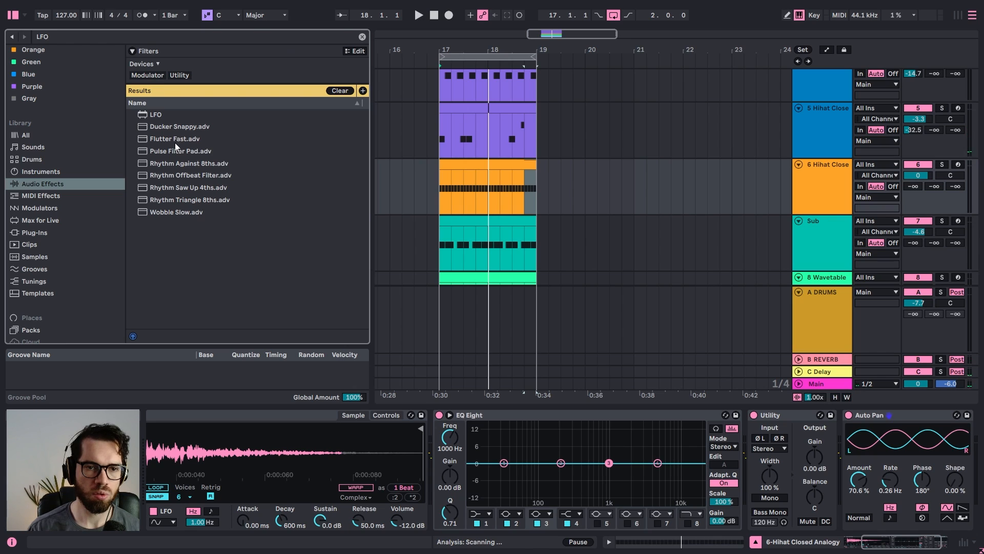
left_click_drag(151, 116, 432, 442)
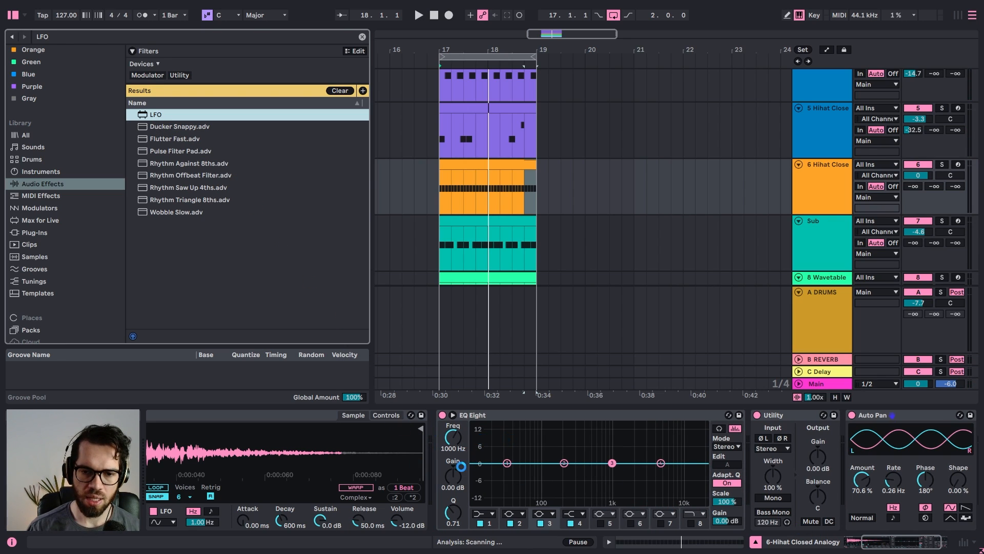
left_click_drag(461, 466, 478, 435)
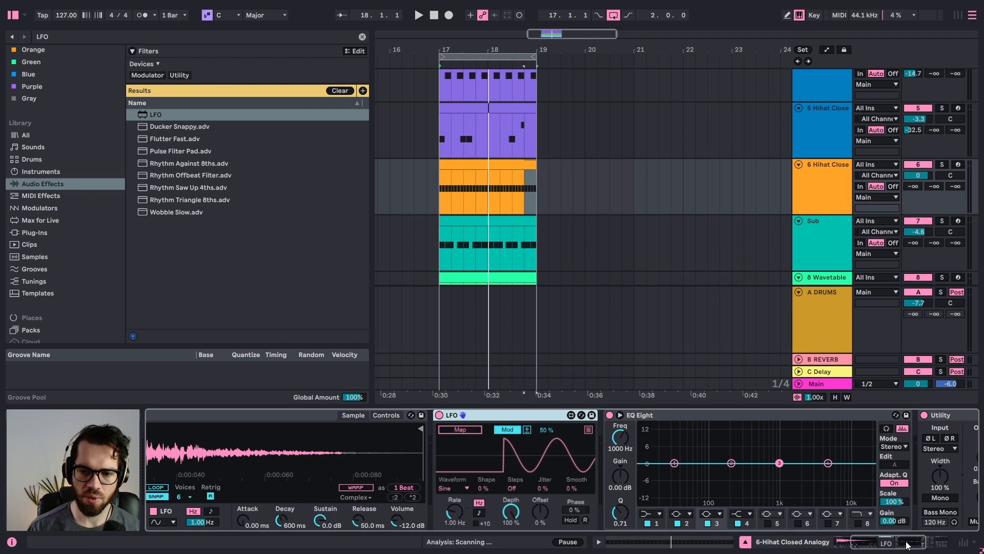
Map the LFO to the Volume control of the Hihat Closed Analogy sampler
left_click_drag(906, 545, 836, 538)
left_click(647, 430)
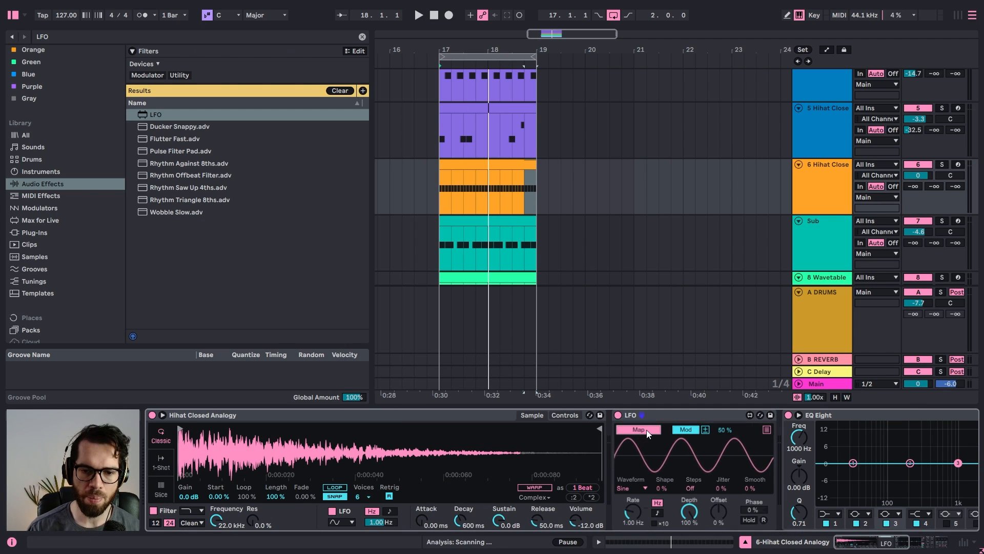
left_click(574, 523)
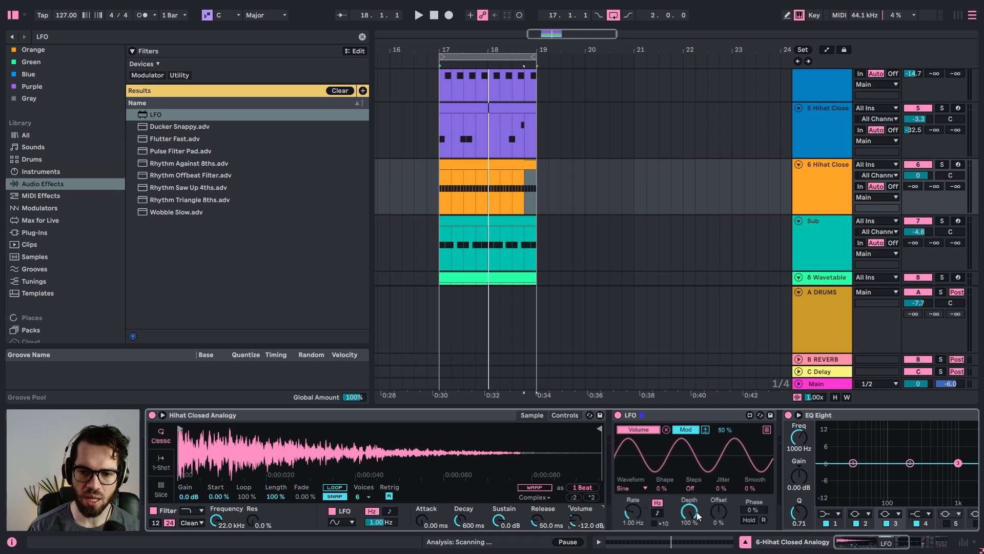
Adjust the LFO during playback, setting its depth to 36.2 % and resetting the Volume mapping's modulation amount to 50 %
left_click_drag(698, 516, 712, 530)
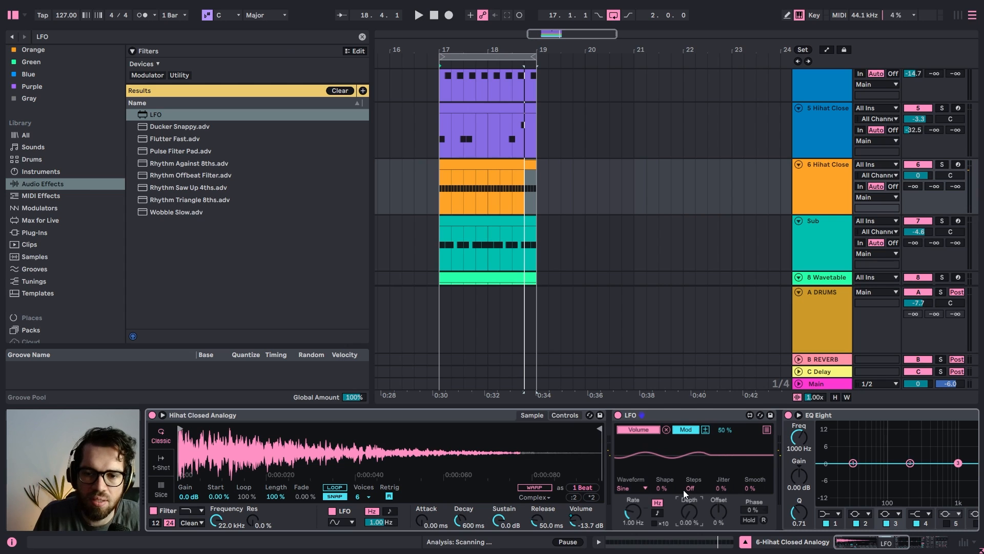
key("space")
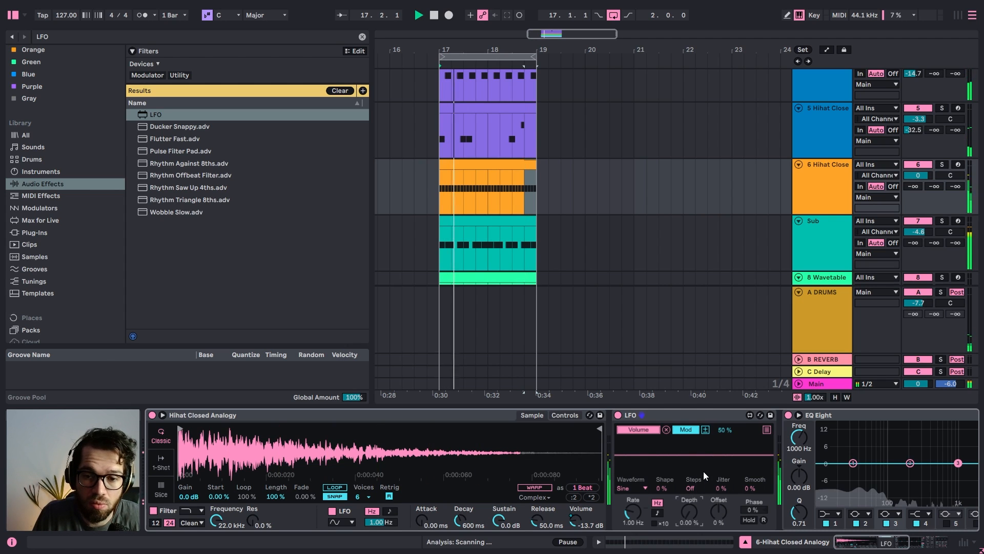
left_click_drag(727, 432, 729, 432)
double_click(728, 432)
left_click_drag(695, 522, 694, 500)
left_click_drag(725, 432, 725, 482)
double_click(721, 431)
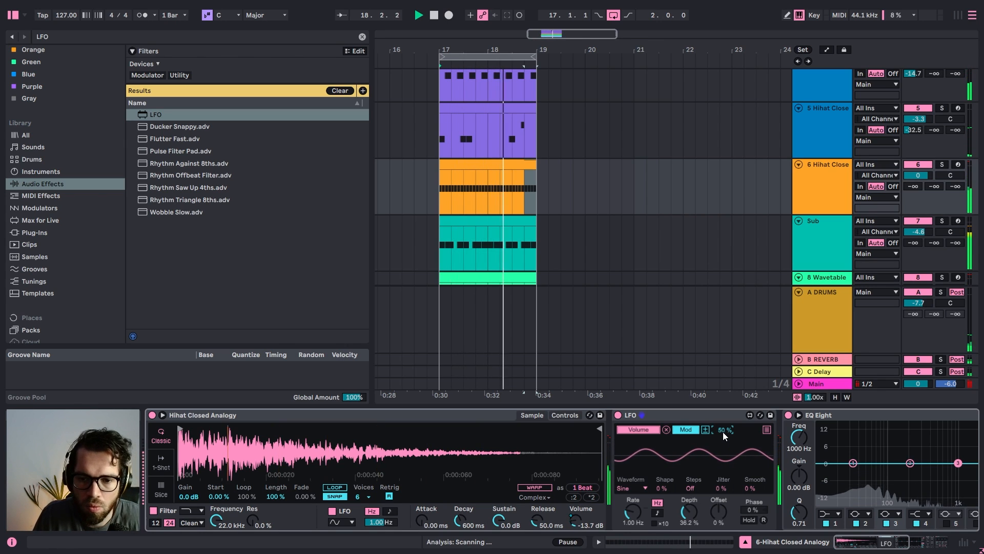
Set the LFO's waveform to Random with about 20.5 % depth and 50 % modulation, and lower the hi-hat sampler's volume to -18 dB
left_click_drag(723, 432, 723, 422)
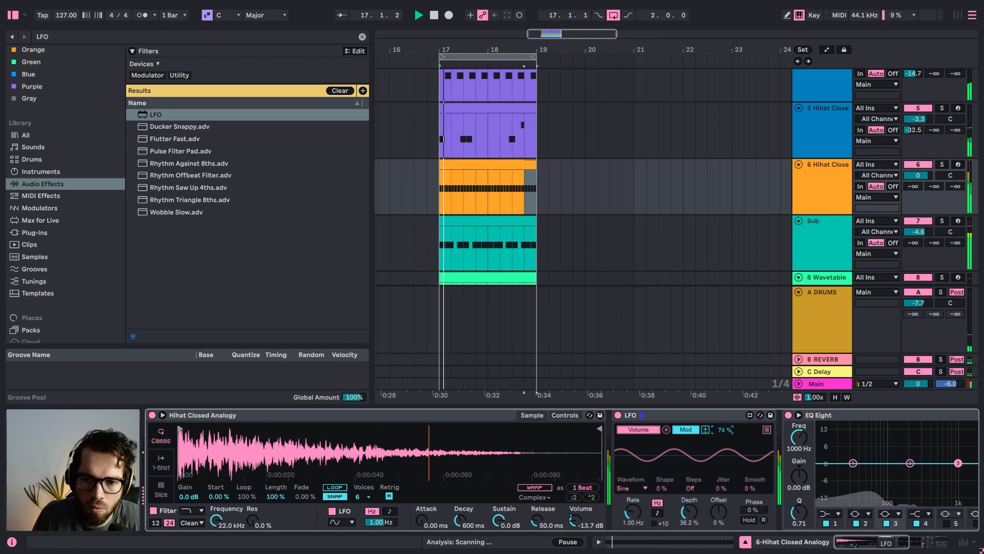
double_click(723, 431)
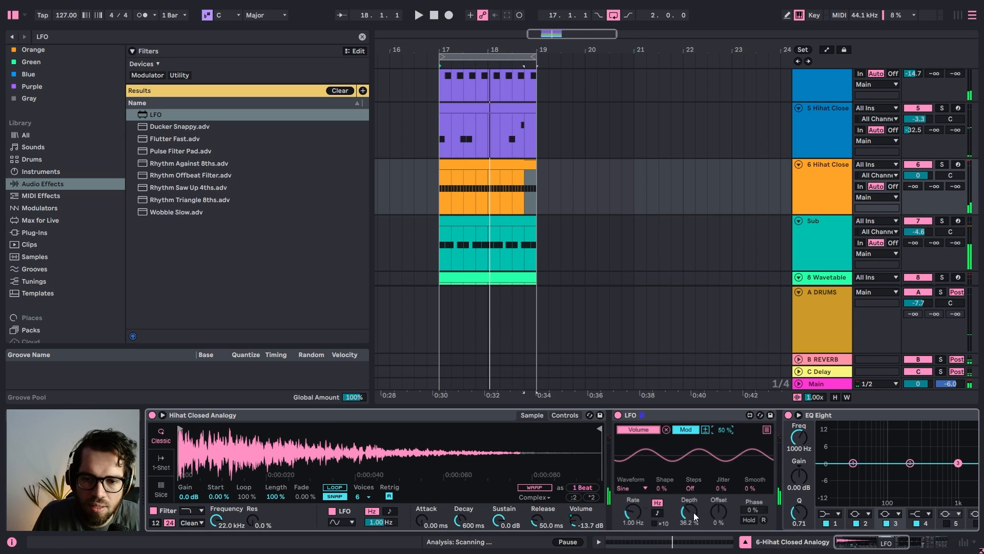
key("space")
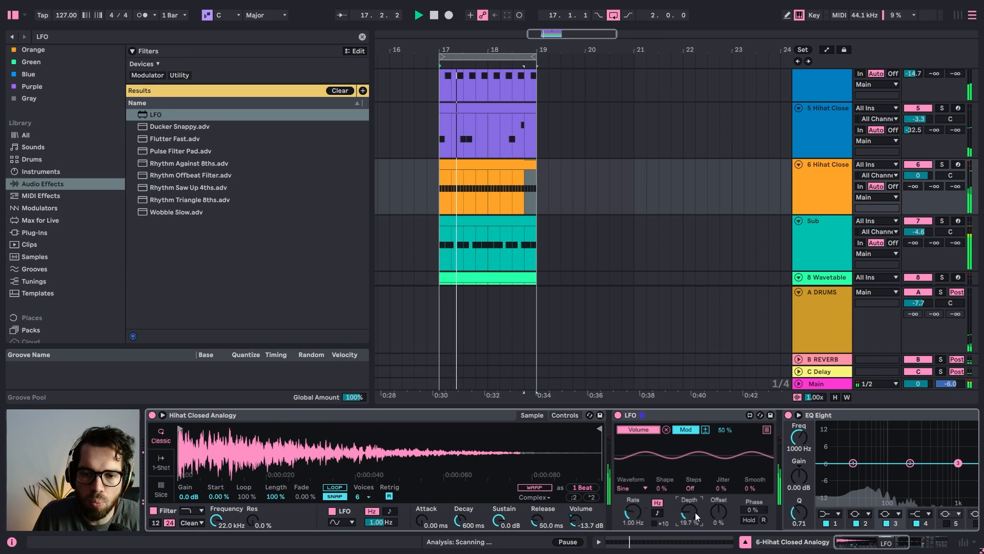
left_click(641, 493)
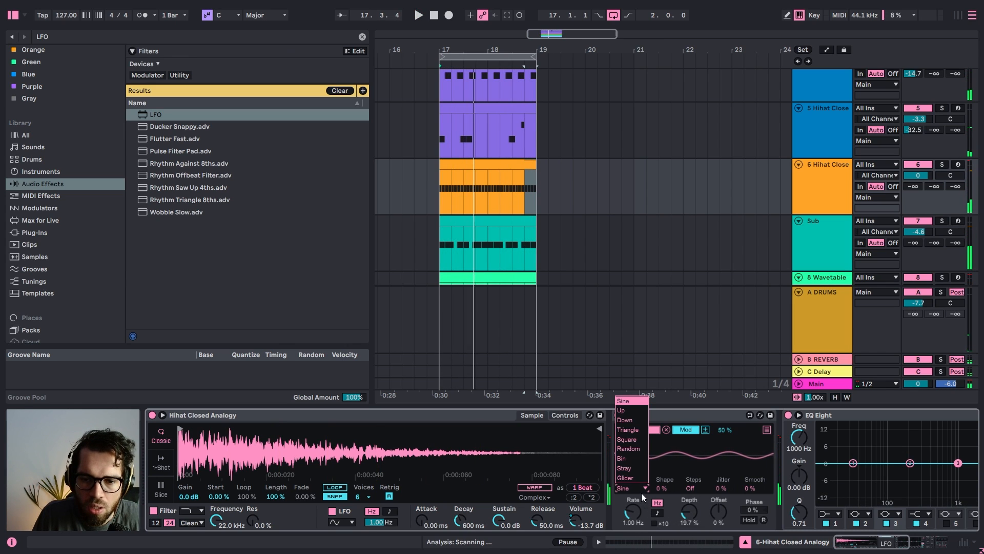
left_click(636, 450)
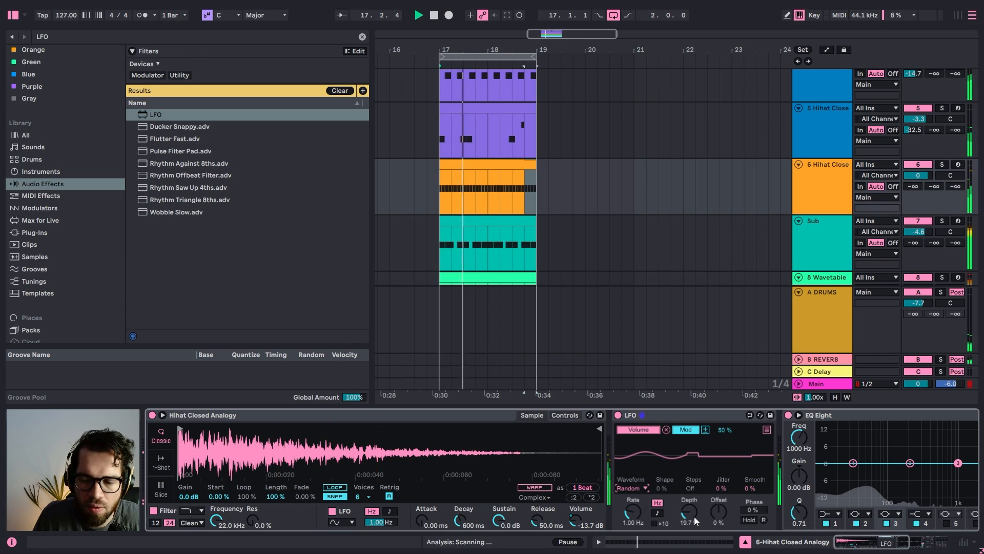
left_click_drag(691, 515, 691, 515)
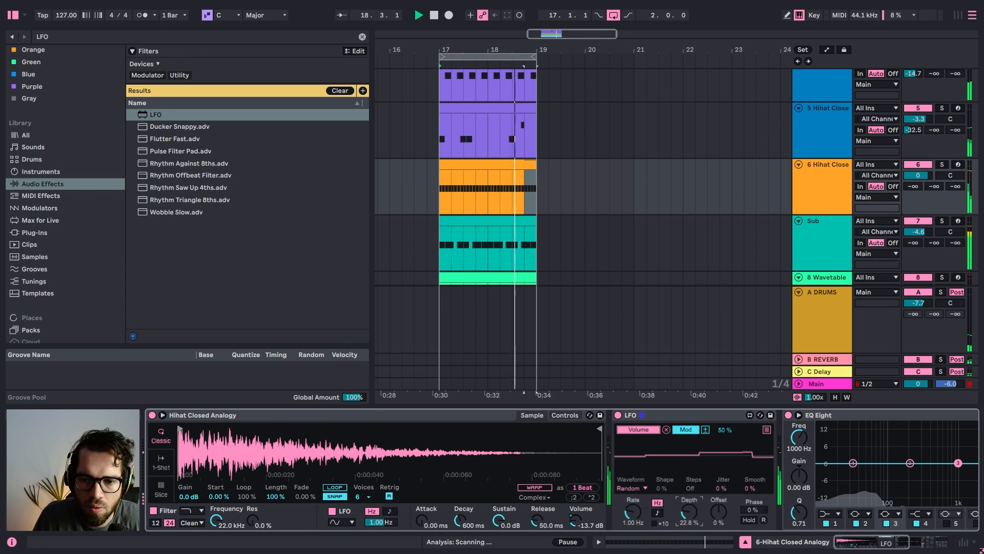
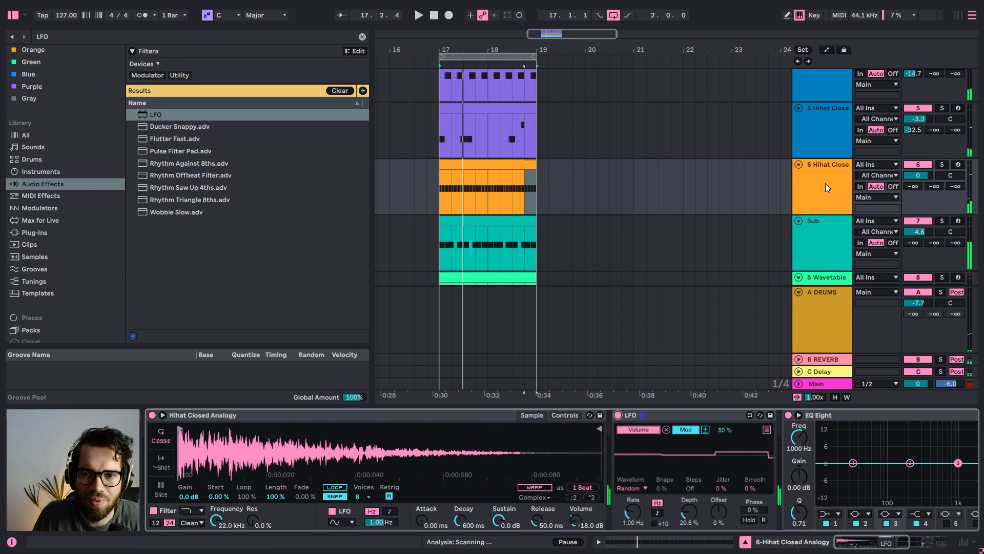
Copy the kick-sidechained Compressor from the Sub track to the end of the Hihat Closed Analogy track's device chain
left_click(833, 144)
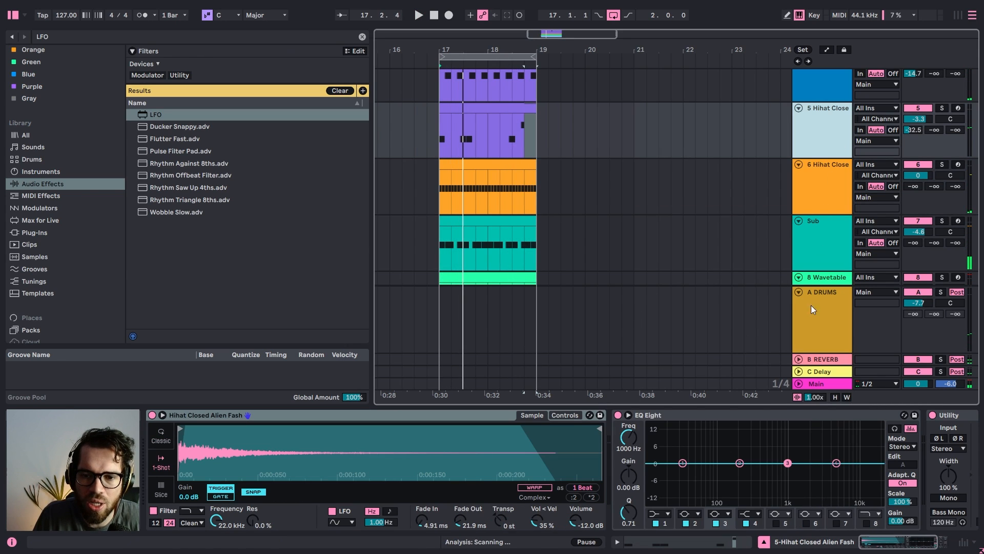
left_click(805, 257)
left_click(769, 409)
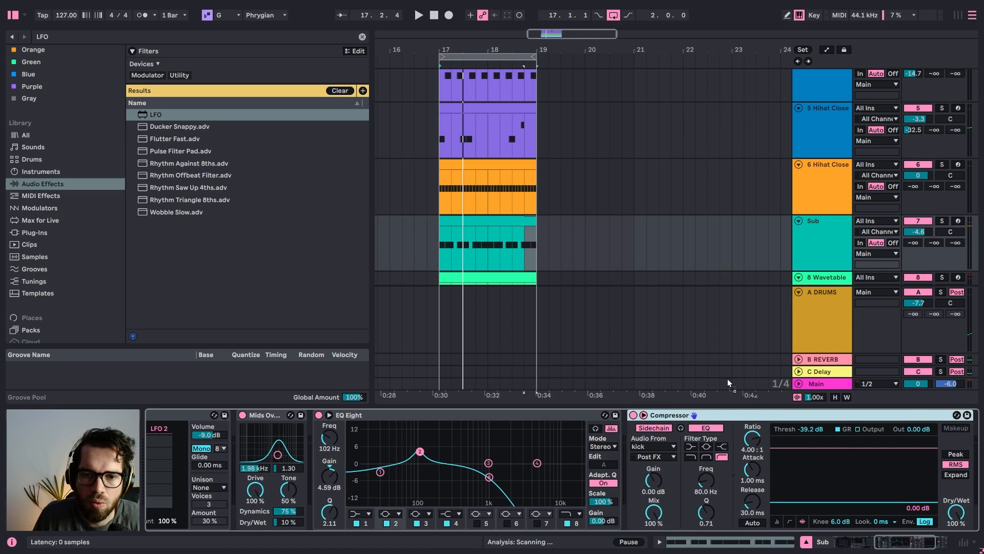
left_click(513, 197)
Set the hi-hat Compressor's attack to 0.01 ms and its threshold to -30.3 dB during playback
left_click_drag(762, 462, 762, 492)
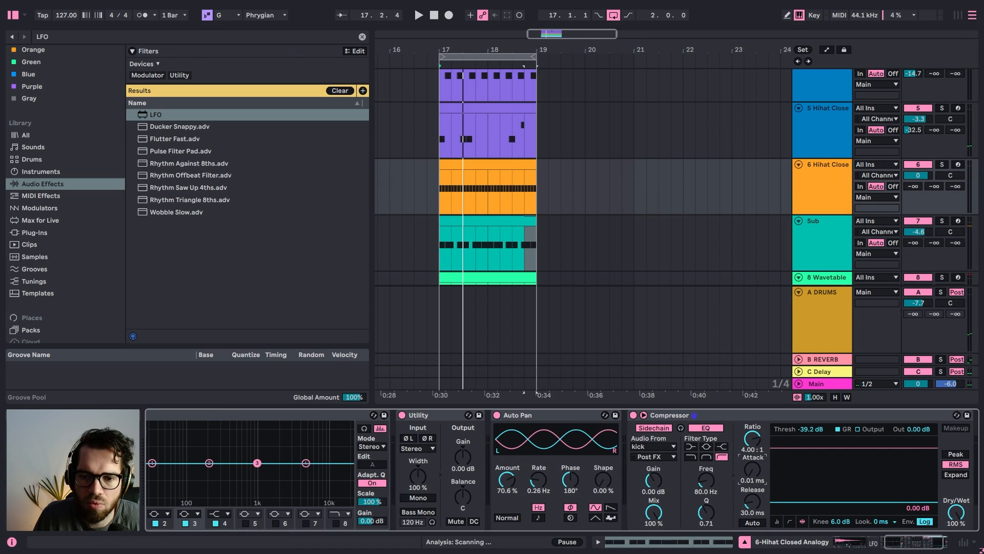
key("space")
left_click_drag(902, 544, 911, 544)
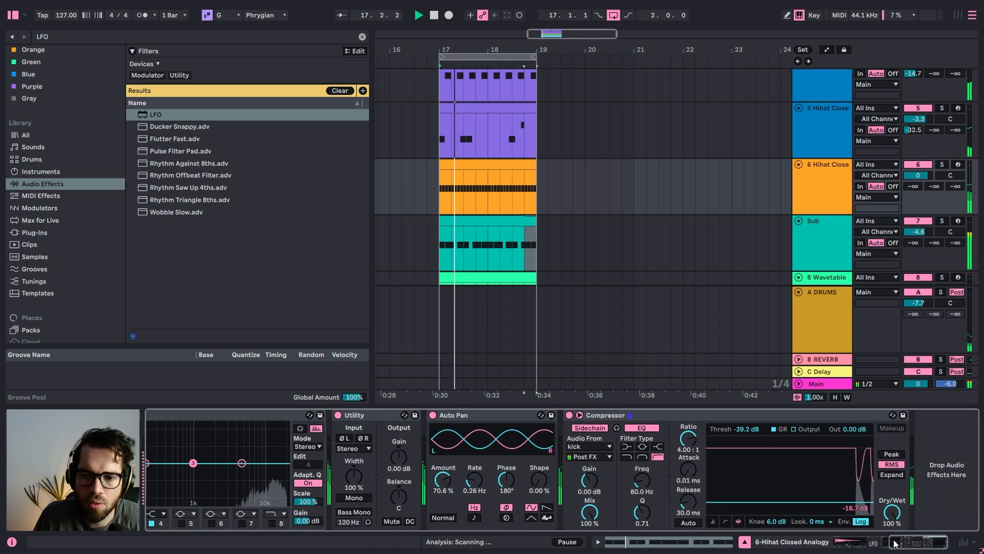
left_click_drag(785, 503, 785, 497)
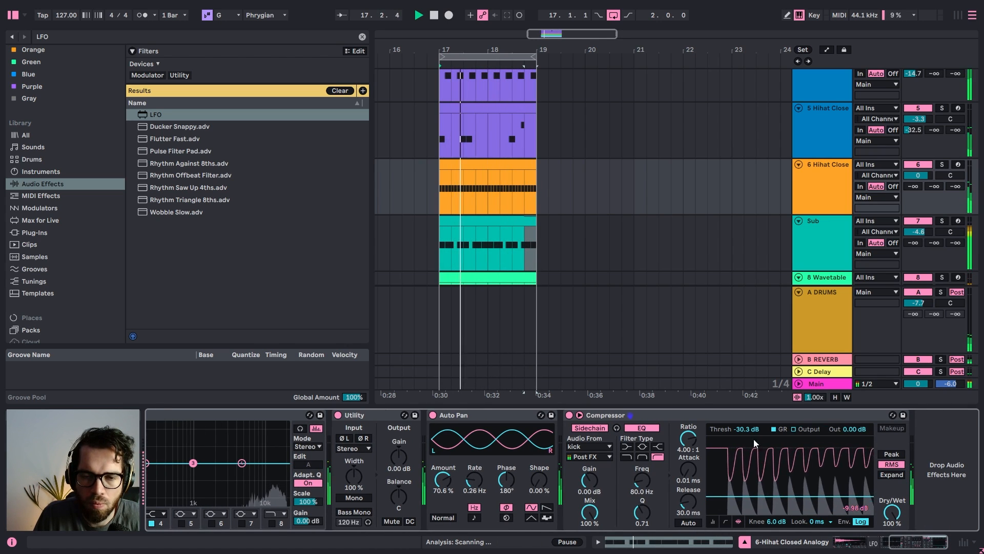
Listen to the full loop with the sidechained hi-hat layer and stop playback with the insert marker at bar 16
left_click(418, 181)
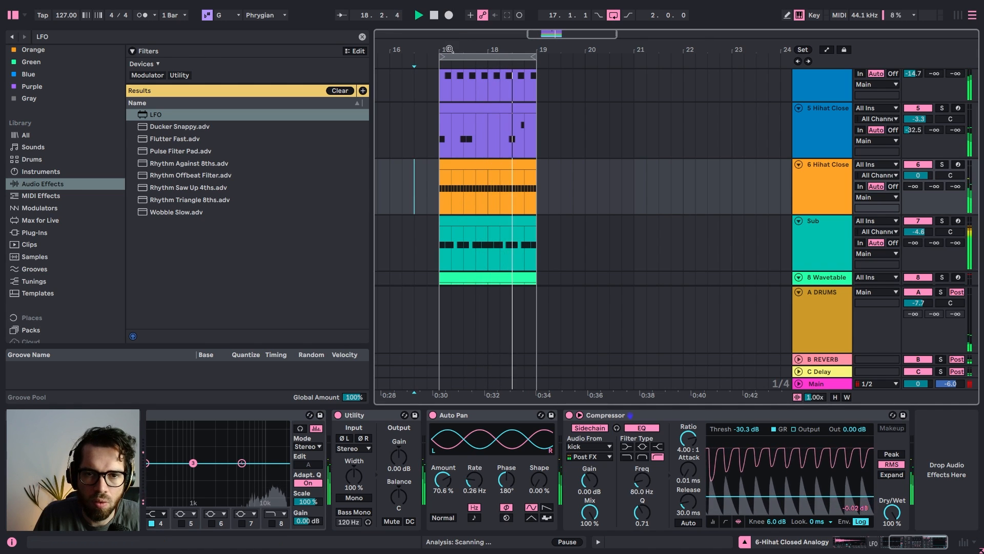
left_click_drag(456, 49, 588, 31)
scroll(554, 205, "up", 1)
left_click(550, 213)
scroll(593, 249, "down", 3)
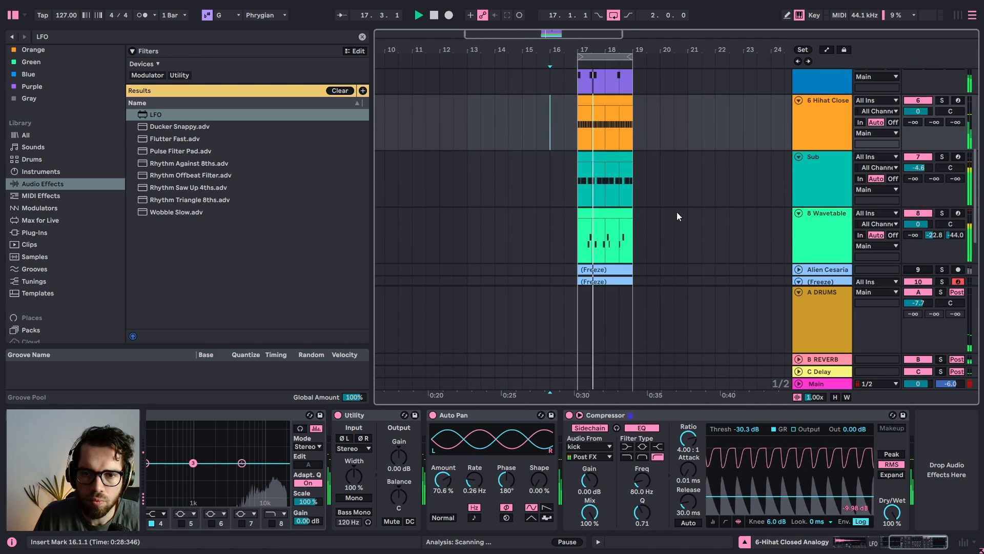
key("space")
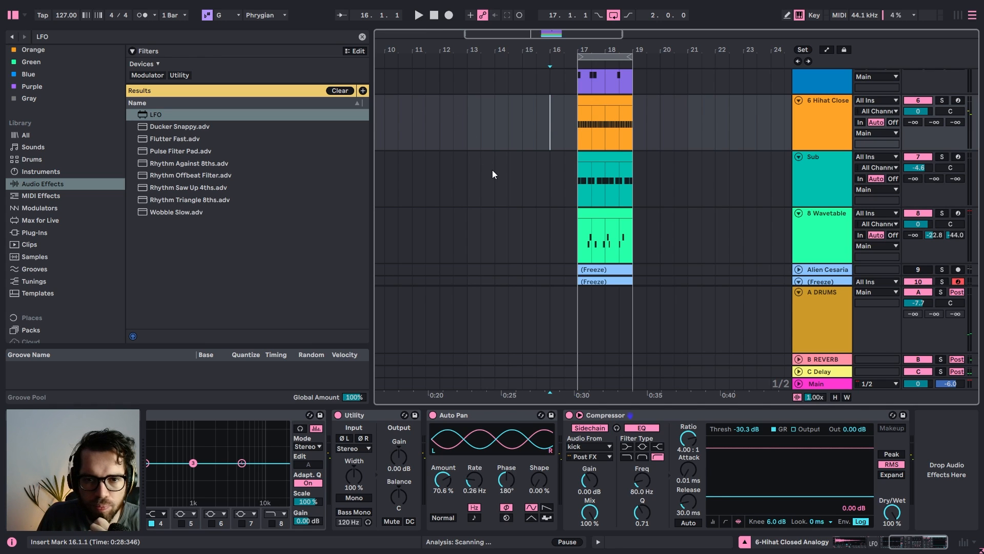
left_click(522, 180)
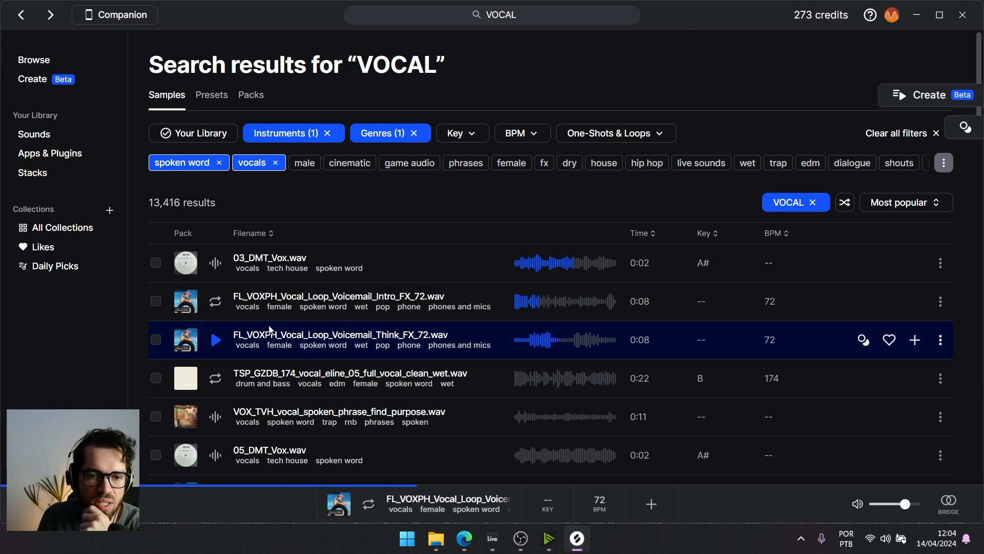
Switch to Splice and check the Instruments and Genres filters applied to the VOCAL sample search
left_click(315, 137)
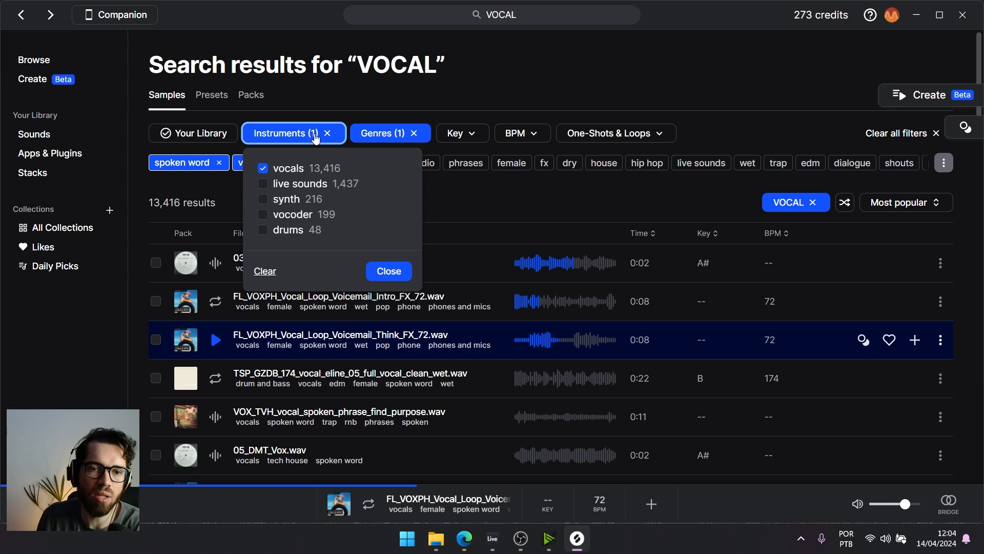
left_click(321, 136)
left_click(390, 136)
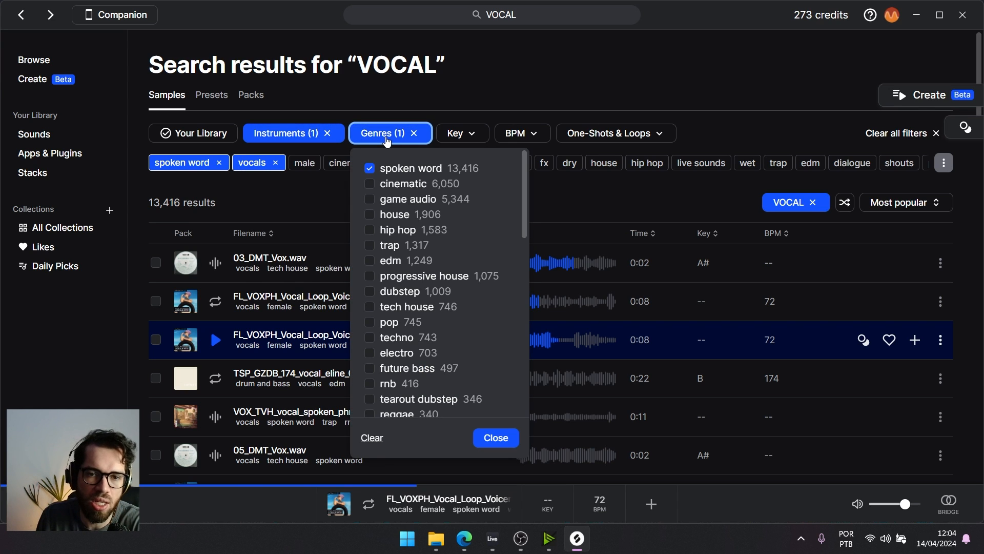
left_click(387, 141)
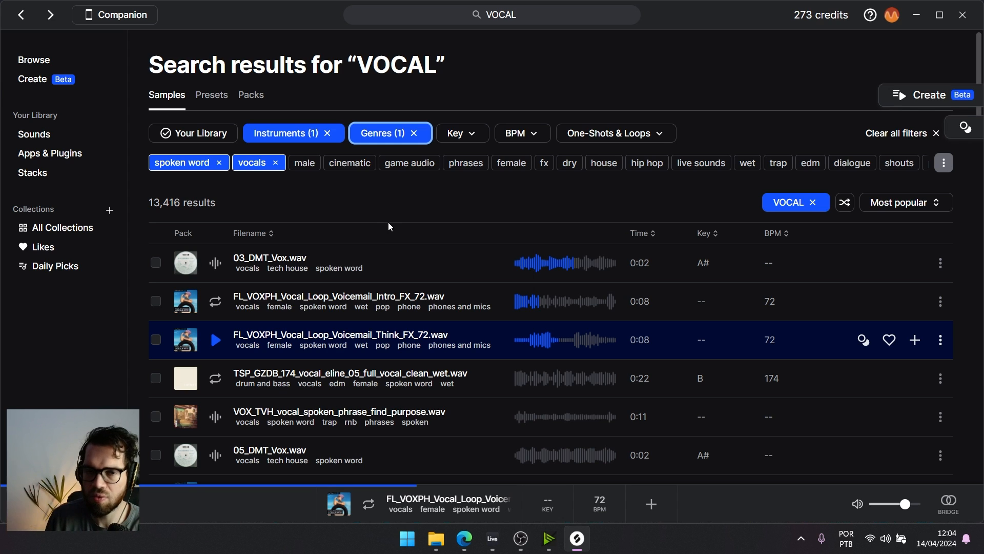
Audition the spoken-word vocal samples from FL_VOXPH_Vocal_Loop_Voicemail_Think_FX_72.wav down to FL_VOXPH_Vocal_Loop_Voicemail_MissYou_FX_72.wav
left_click(225, 344)
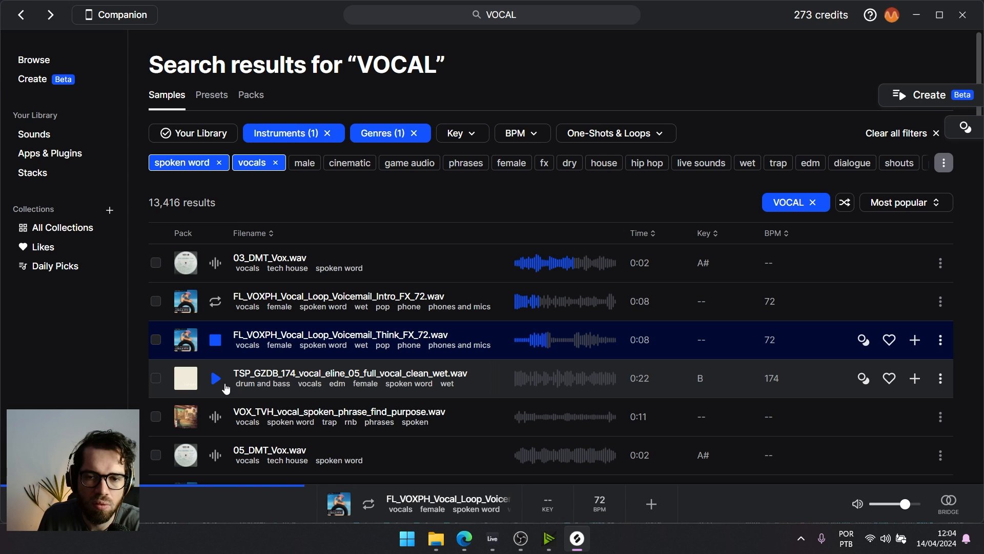
left_click(216, 378)
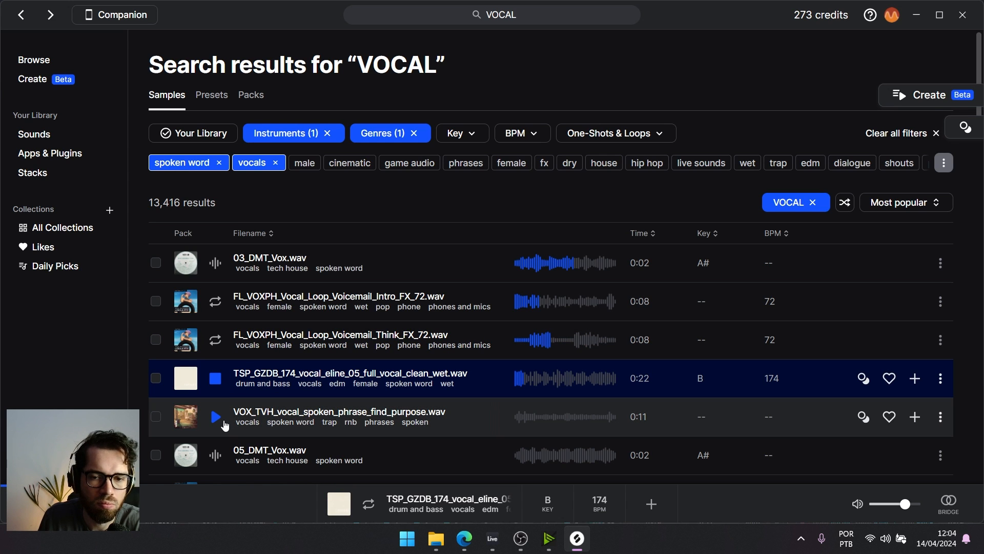
left_click(223, 421)
left_click(216, 458)
scroll(215, 380, "down", 6)
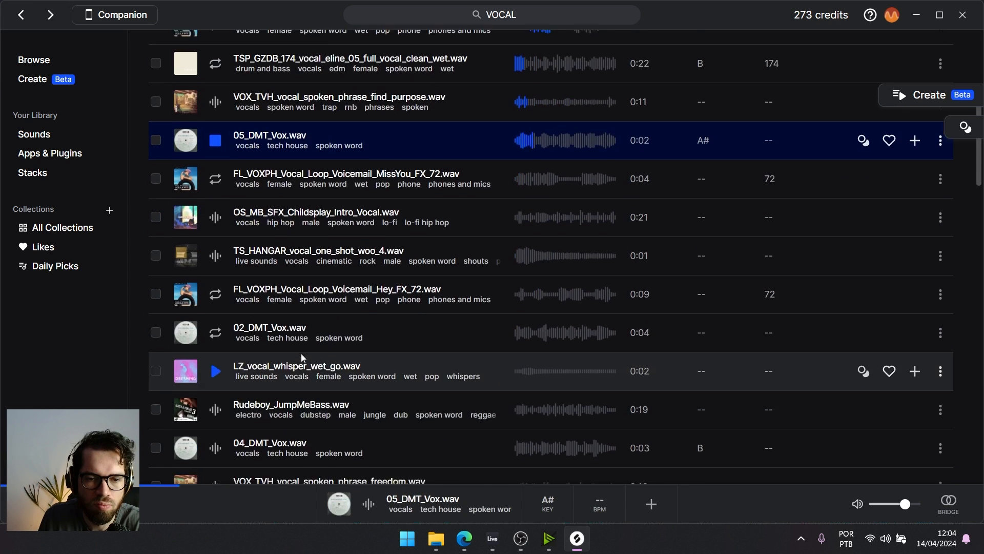
scroll(218, 267, "up", 2)
left_click(215, 256)
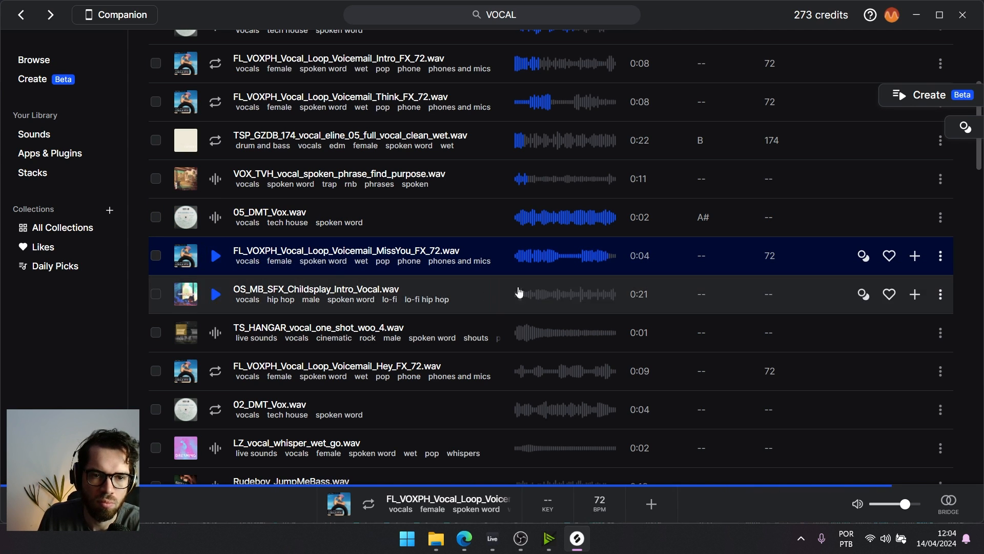
Add FL_VOXPH_Vocal_Loop_Voicemail_MissYou_FX_72.wav to the library and place it at bar 15 on a new audio track in Ableton Live
left_click(915, 256)
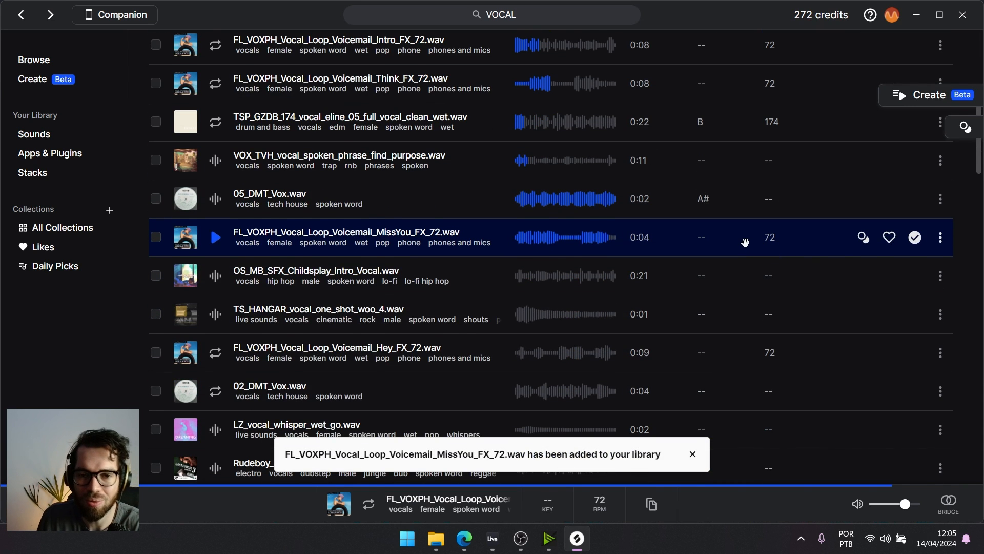
left_click_drag(732, 243, 562, 266)
left_click_drag(498, 270, 523, 270)
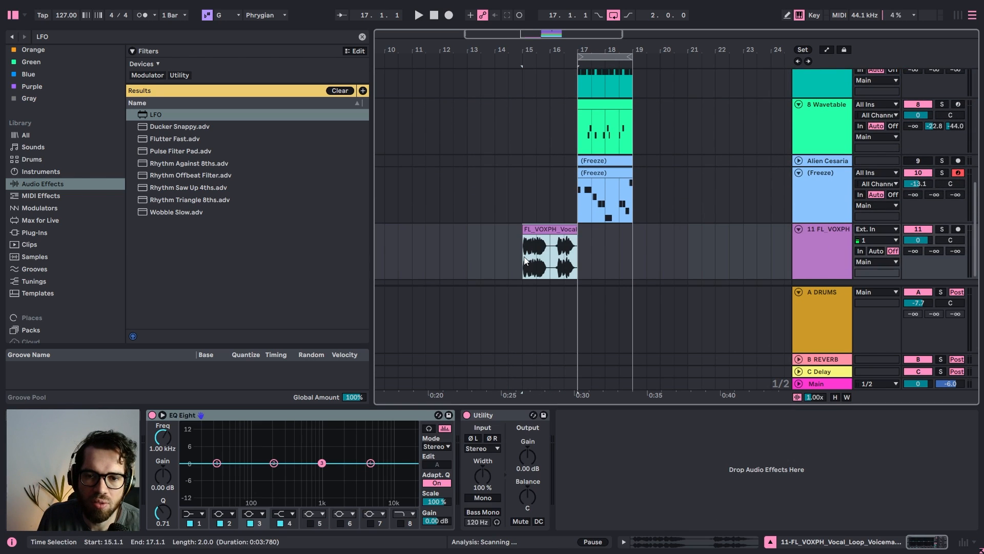
Set the vocal clip's segment BPM to 72, try half that tempo, and double it up to 144
double_click(524, 252)
left_click(274, 409)
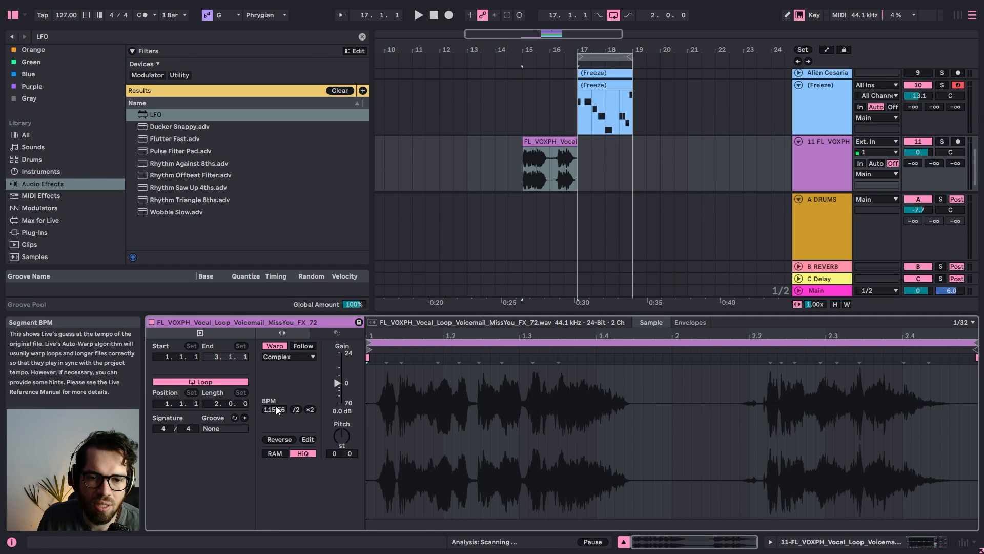
type("72")
key("Return")
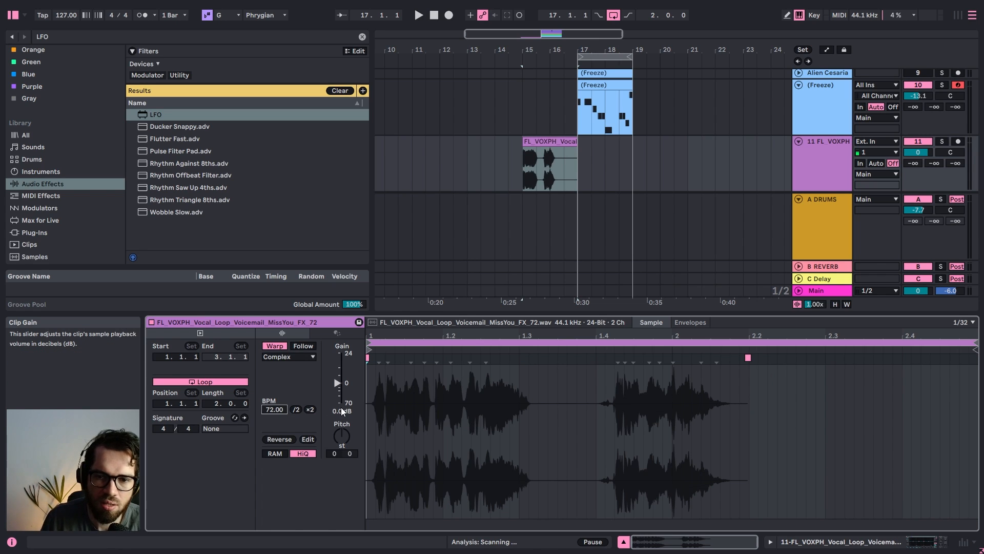
left_click(296, 410)
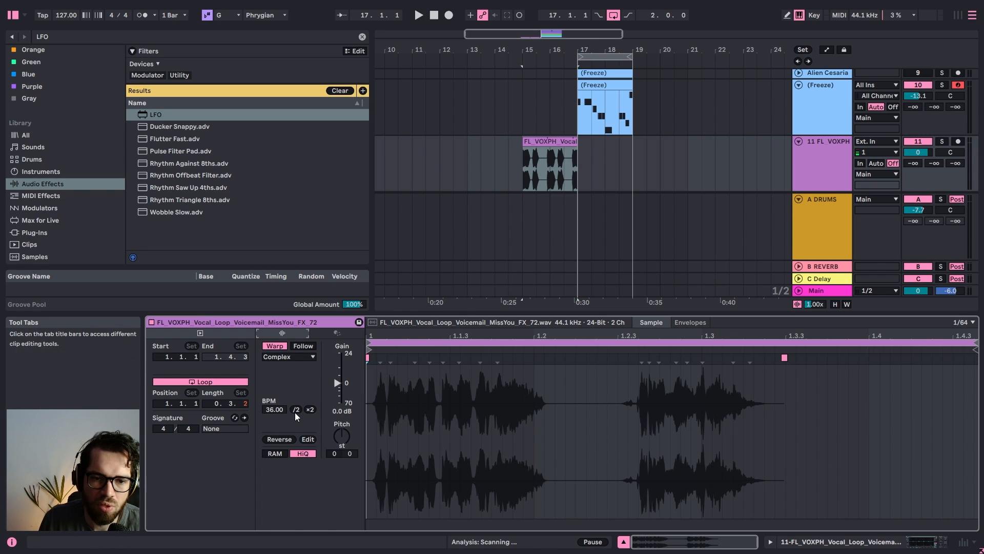
left_click(310, 409)
left_click(310, 409)
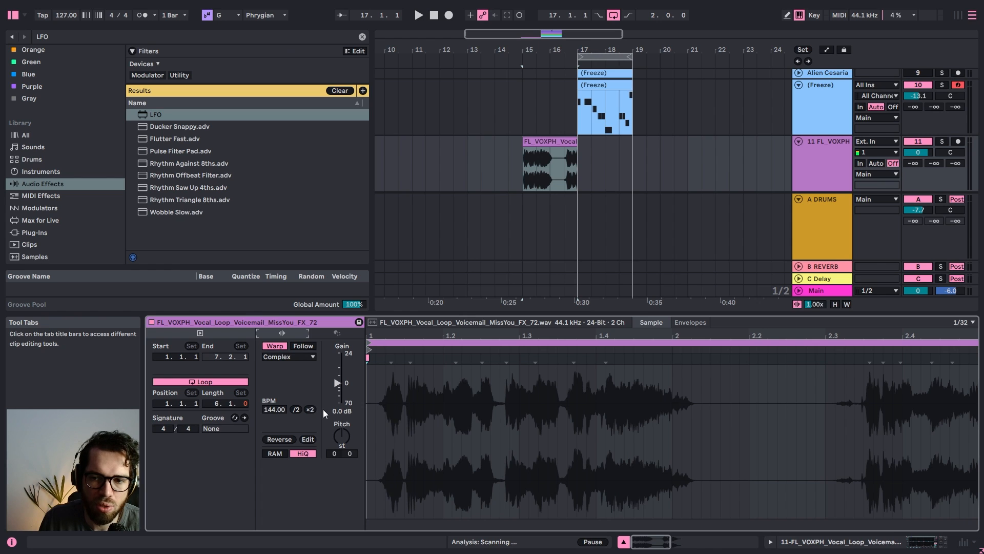
Play the vocal clip with the metronome enabled and extend the clip's end one beat past the start of bar 17
left_click_drag(559, 49, 674, 46)
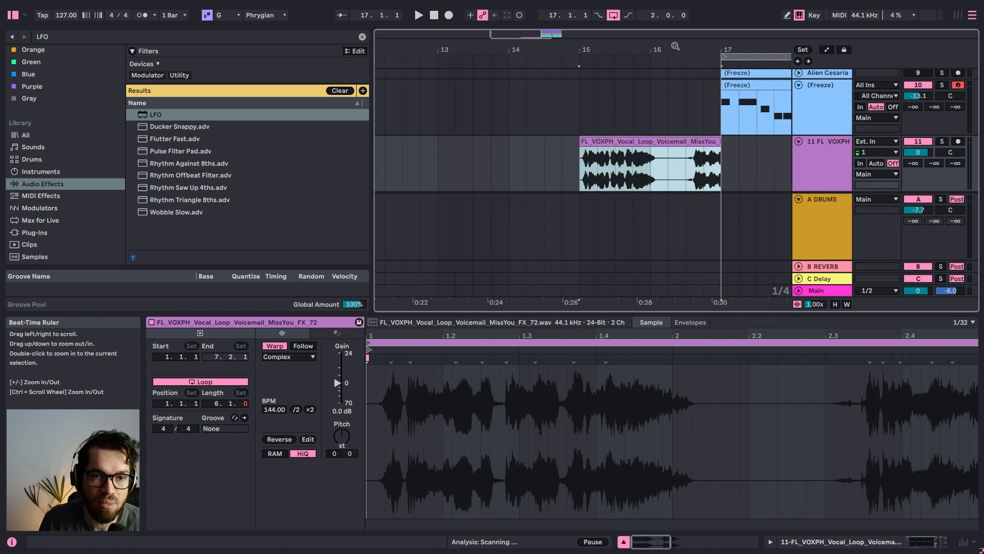
key("space")
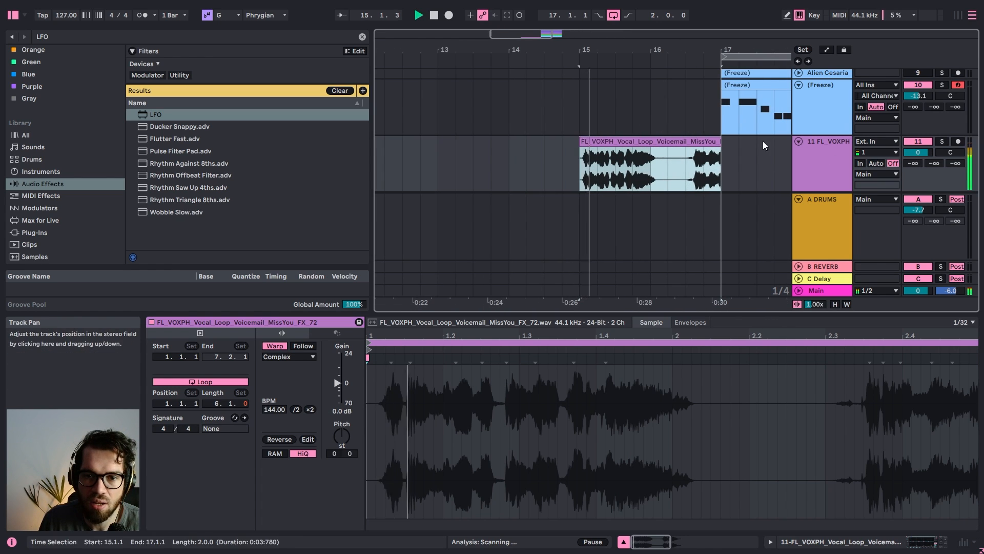
left_click(146, 14)
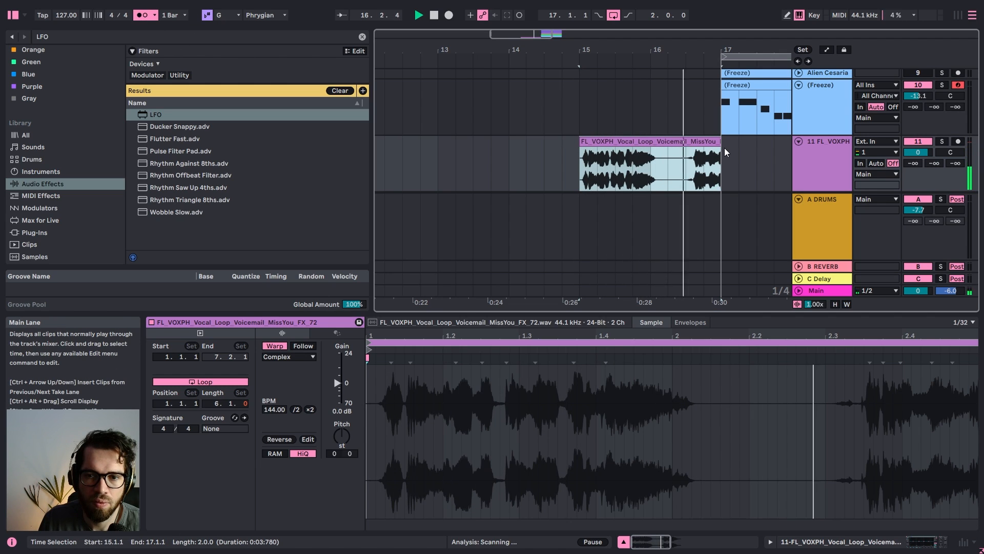
key("space")
left_click_drag(715, 144, 739, 145)
key("space")
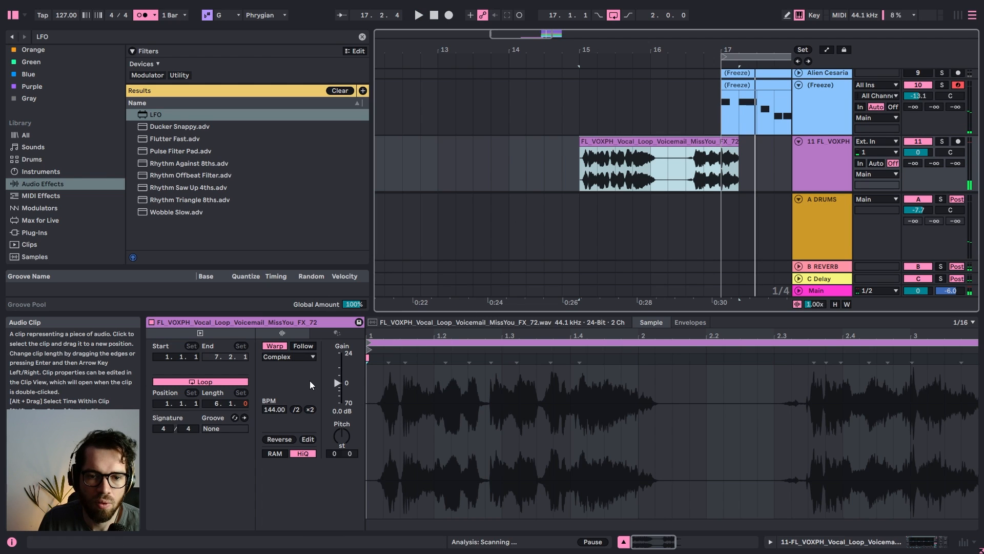
Play the vocal clip with warping switched off for comparison, and restore its warping
left_click(273, 345)
key("space")
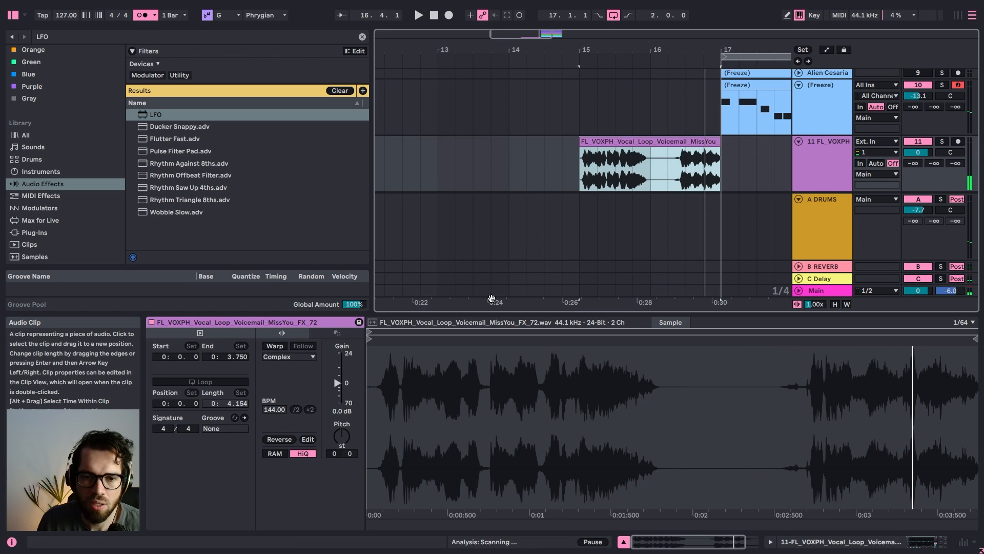
left_click(281, 344)
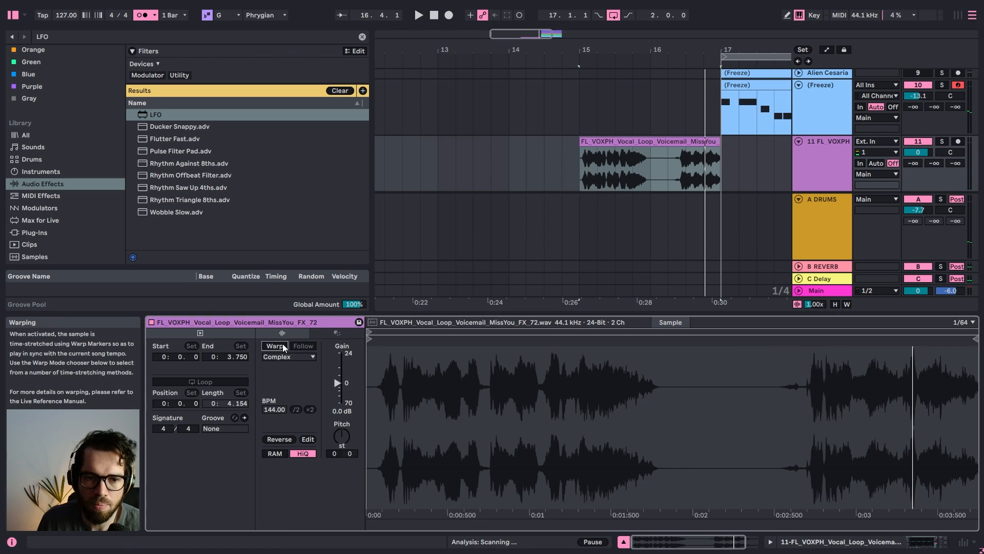
Play the warped vocal clip and try a warp marker on the transient near 1.2.4
left_click(501, 305)
key("space")
double_click(494, 359)
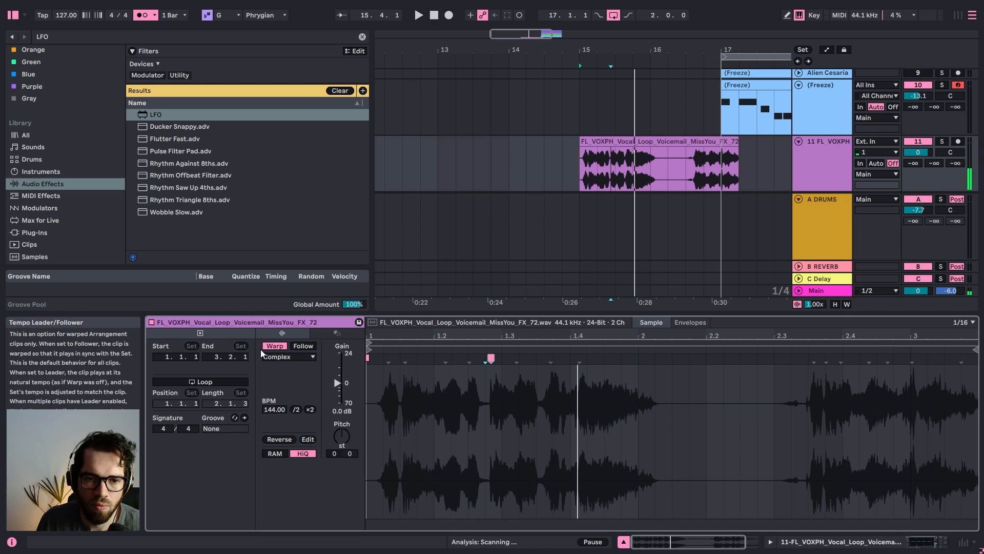
double_click(492, 358)
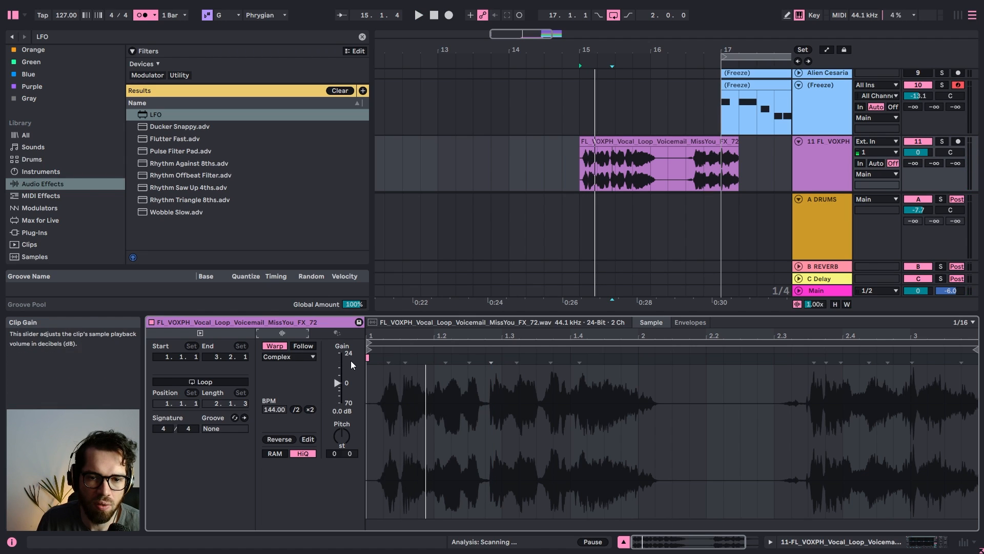
Lower the vocal clip's segment BPM to 128 while it plays
key("space")
key("Down")
key("Down")
key("Down")
key("Down")
key("Down")
key("Down")
key("Down")
key("Down")
key("Down")
key("Down")
key("Down")
key("Down")
key("Down")
key("Down")
key("Down")
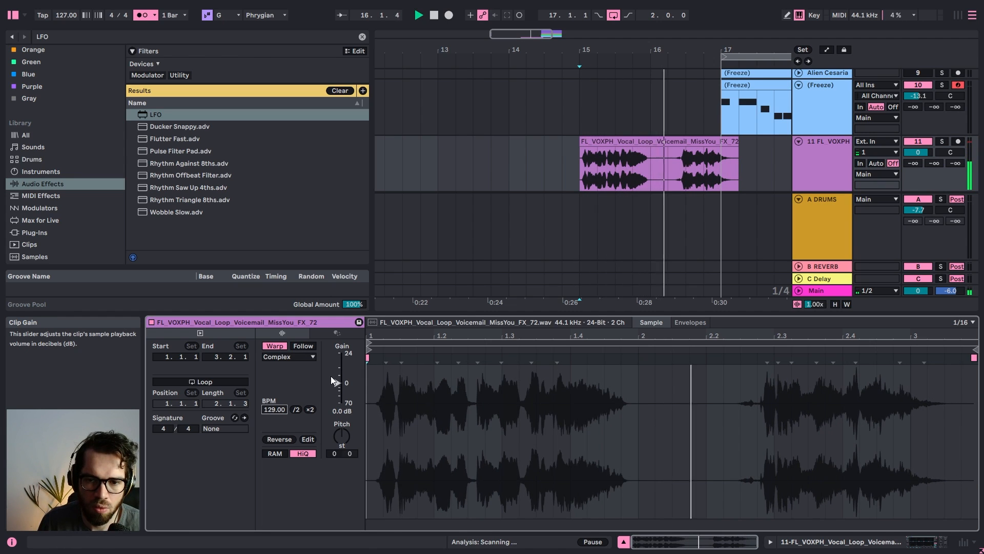
key("Down")
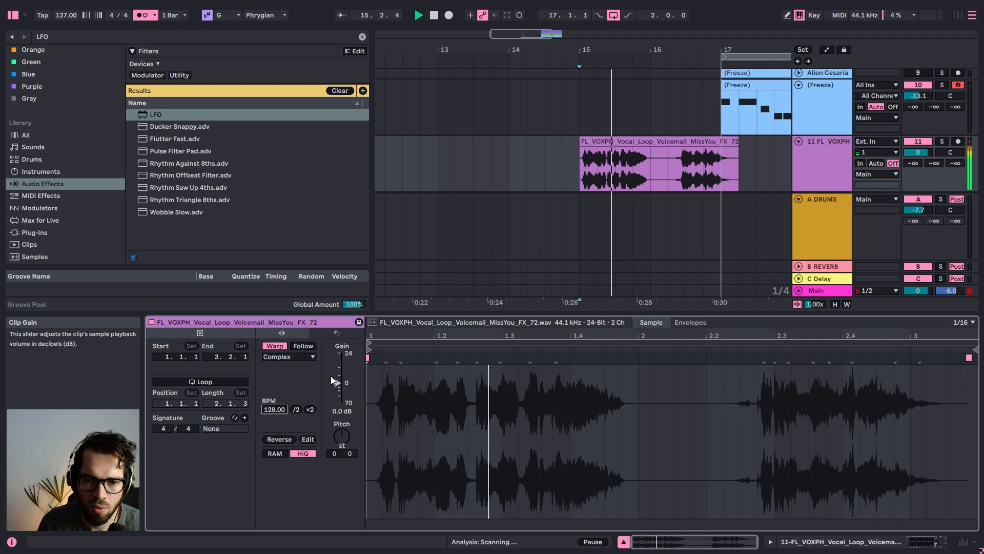
Pin the vocal with a warp marker at bar 2 and pull the second phrase's onset earlier, between 2.2 and 2.3
double_click(637, 359)
double_click(774, 358)
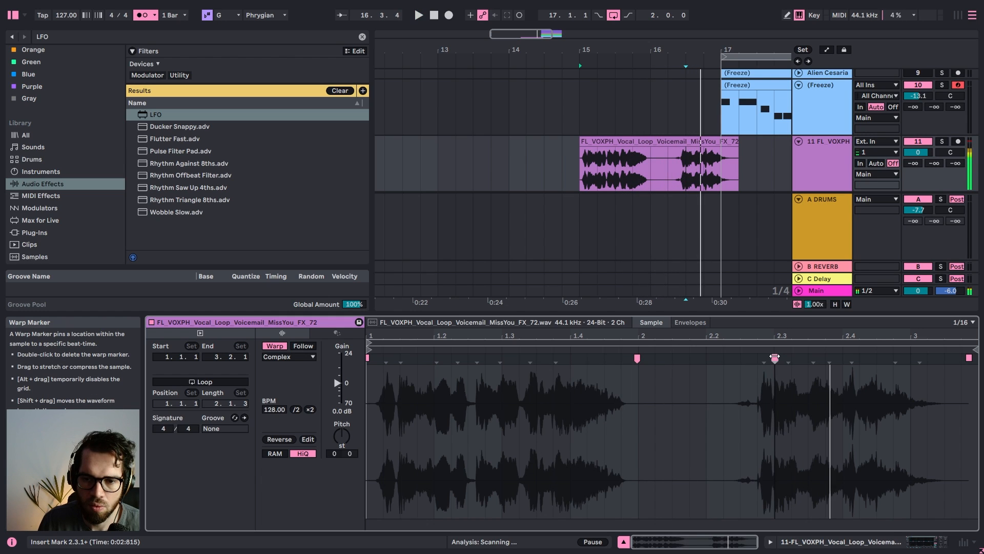
double_click(775, 358)
key("space")
left_click_drag(764, 357, 734, 358)
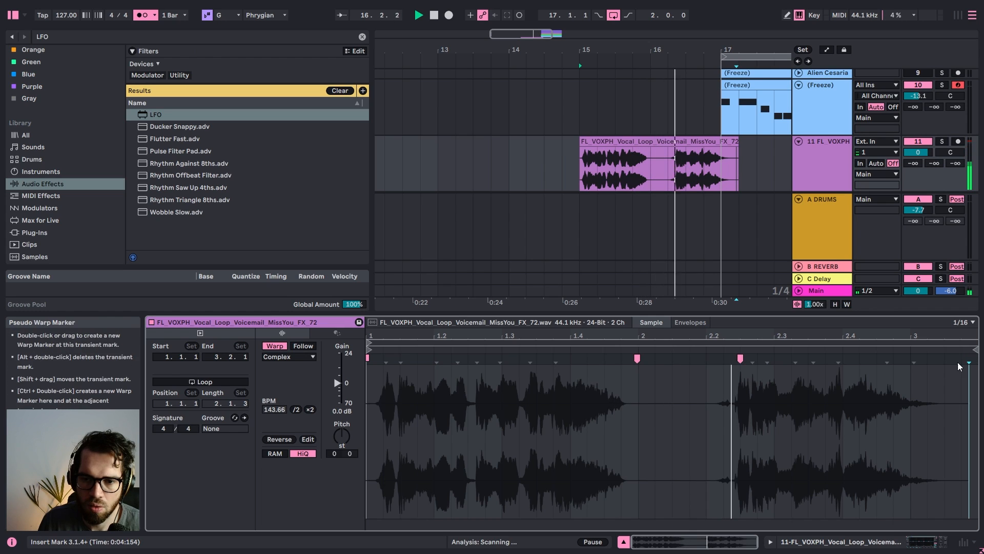
Add a warp marker on the second phrase's later transient and pull it earlier to around 2.3.3, checking by playback
double_click(837, 358)
left_click_drag(838, 359, 826, 358)
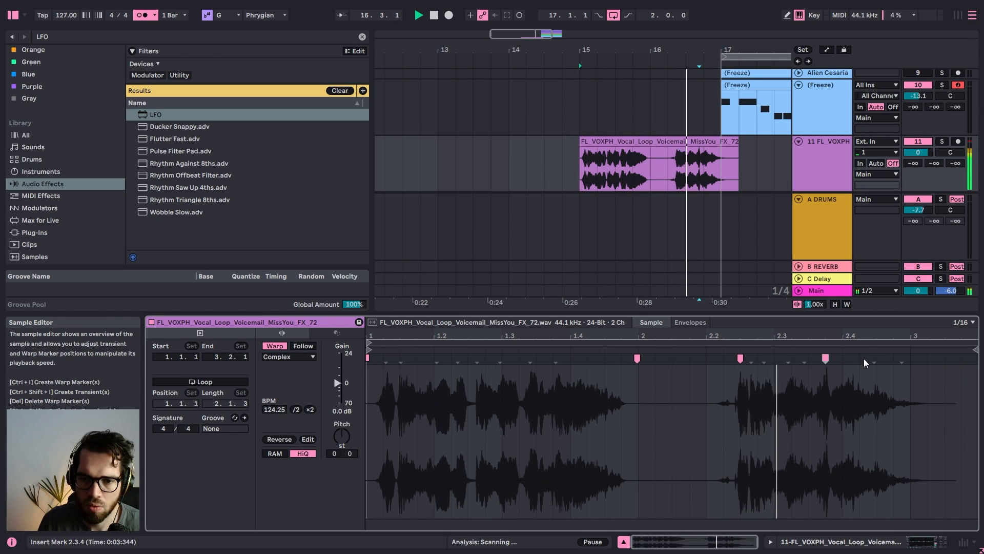
key("space")
key("space")
mouse_move(826, 358)
left_mouse_down()
mouse_move(809, 359)
mouse_move(820, 348)
left_mouse_up()
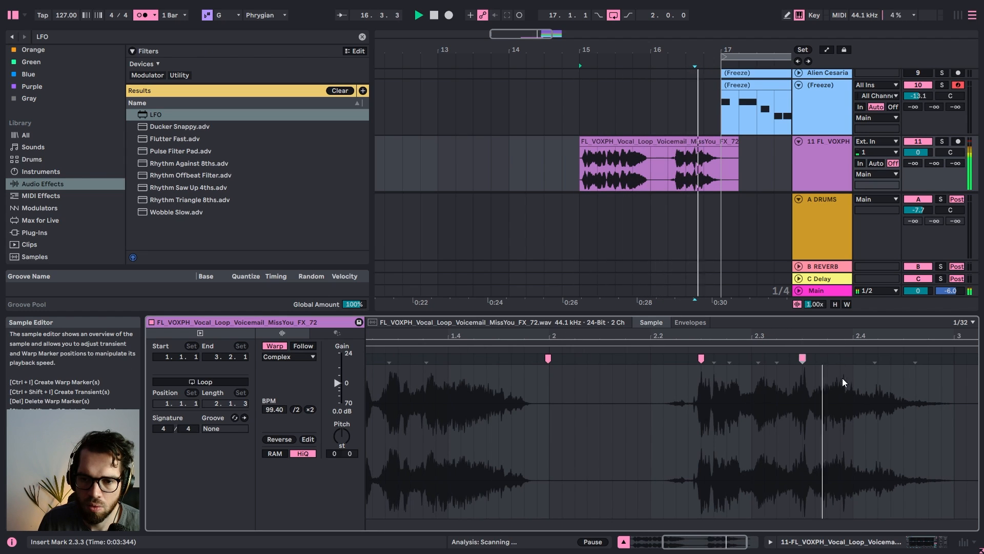
Pull the second phrase's closing transient earlier with another warp marker, to just before 2.4, and play the result
key("space")
key("space")
left_click_drag(882, 359, 854, 358)
key("space")
Split the vocal clip at 16.4.3 and shift its first part later so it ends at bar 17
left_click_drag(723, 51, 723, 102)
left_click(687, 167)
key("ctrl+e")
left_click_drag(656, 145, 688, 145)
key("space")
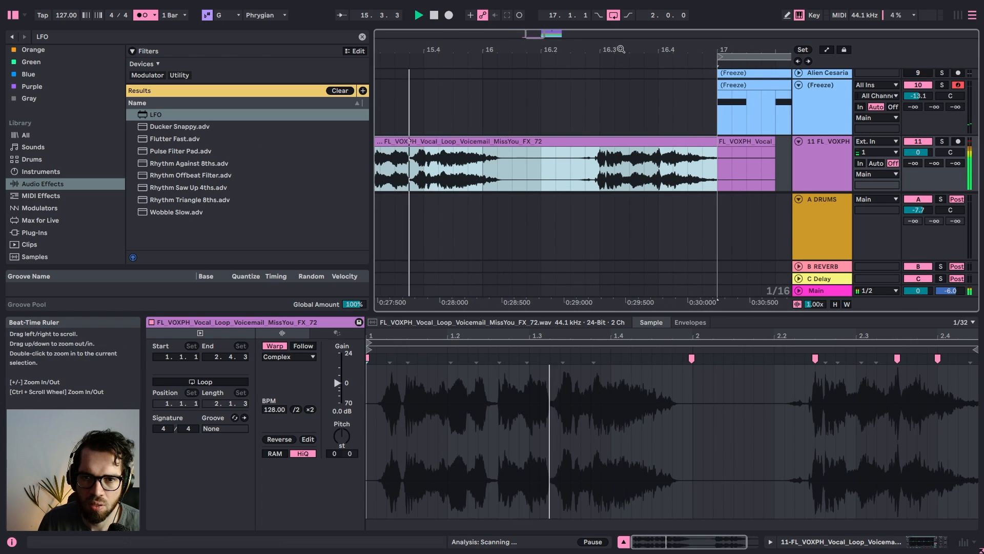
Move the vocal clip back to start at bar 15 and set its track volume to -8.5 dB
left_click_drag(621, 49, 621, 36)
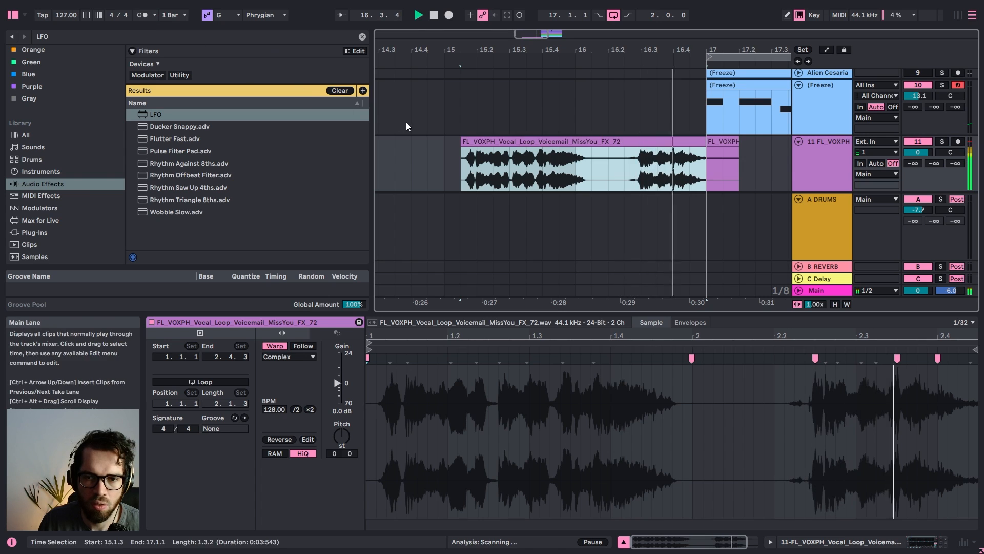
left_click_drag(614, 149, 598, 146)
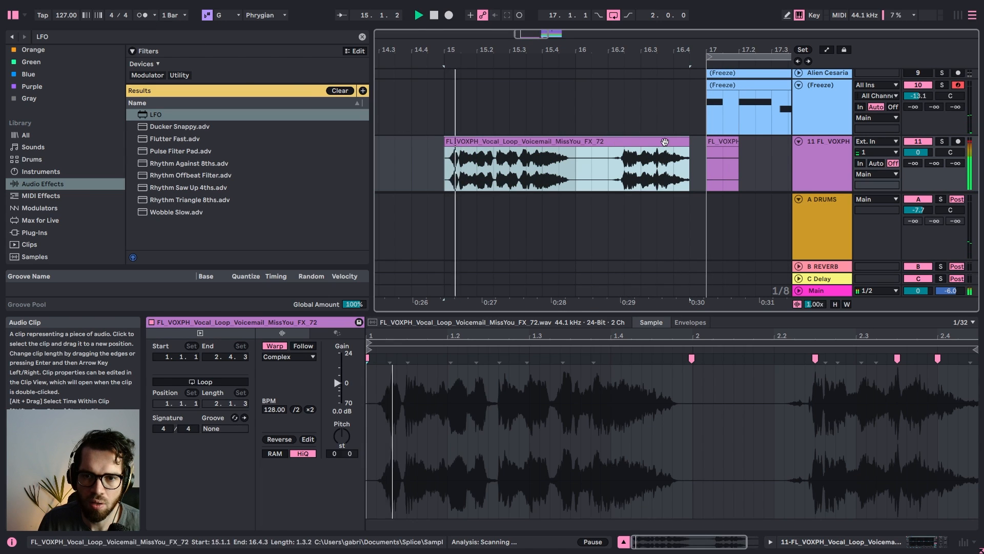
left_click_drag(916, 152, 916, 171)
Extend the vocal clip's end to bar 17 and delete the leftover piece after it
left_click_drag(684, 141, 705, 141)
left_click(725, 142)
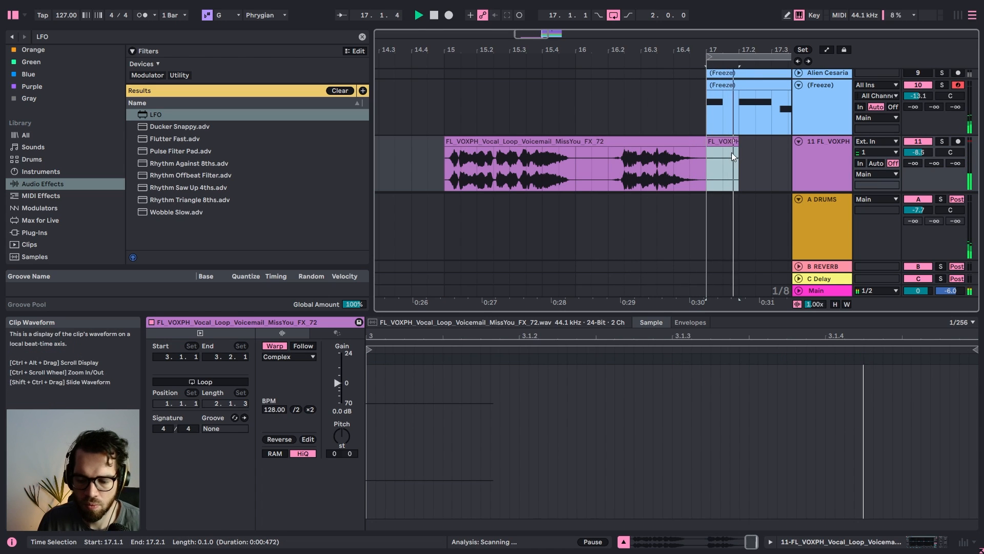
key("Delete")
Copy the vocal's last beat, from 16.4.1 to 17.1.1, onto a new audio track at the same position
left_click(674, 174)
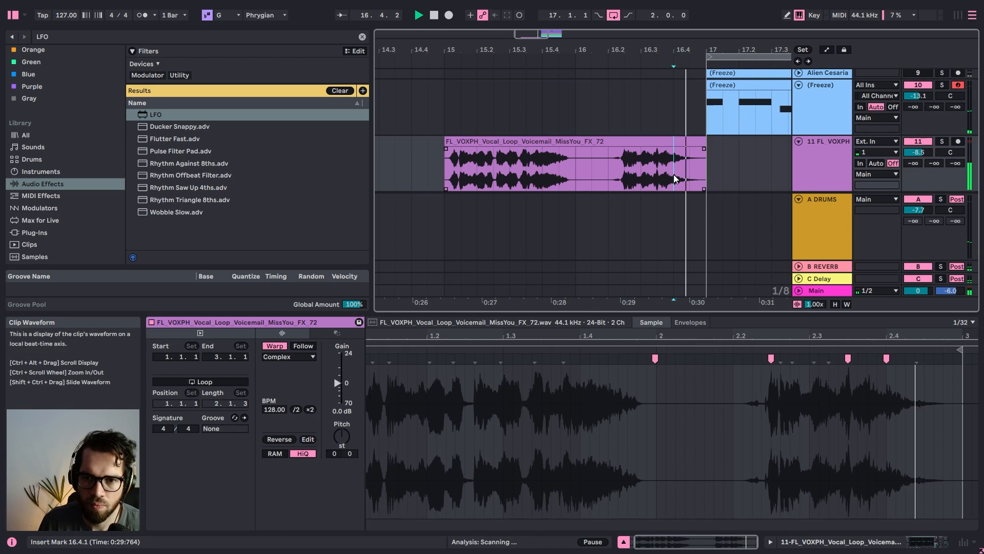
left_click_drag(676, 178, 691, 174)
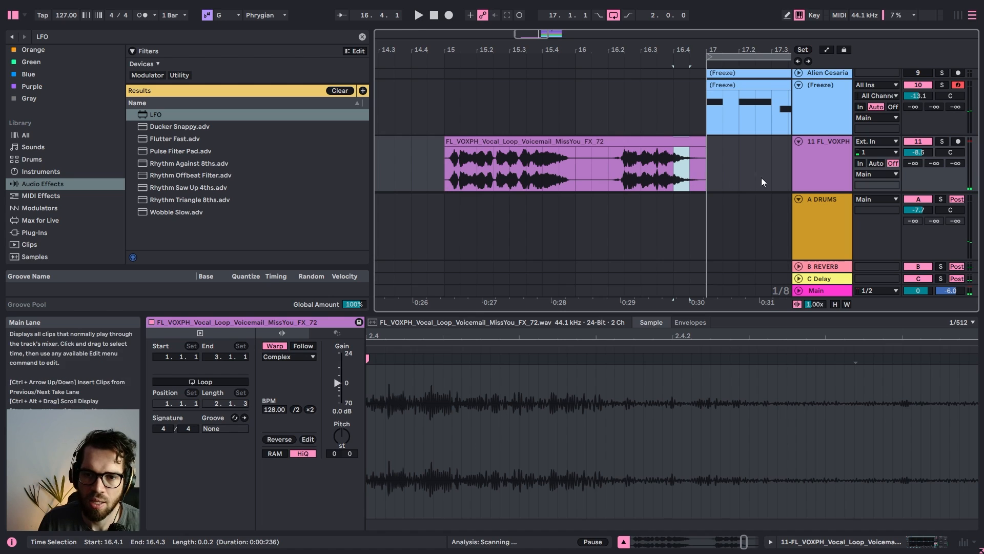
left_click(704, 171, "shift")
left_click(841, 167)
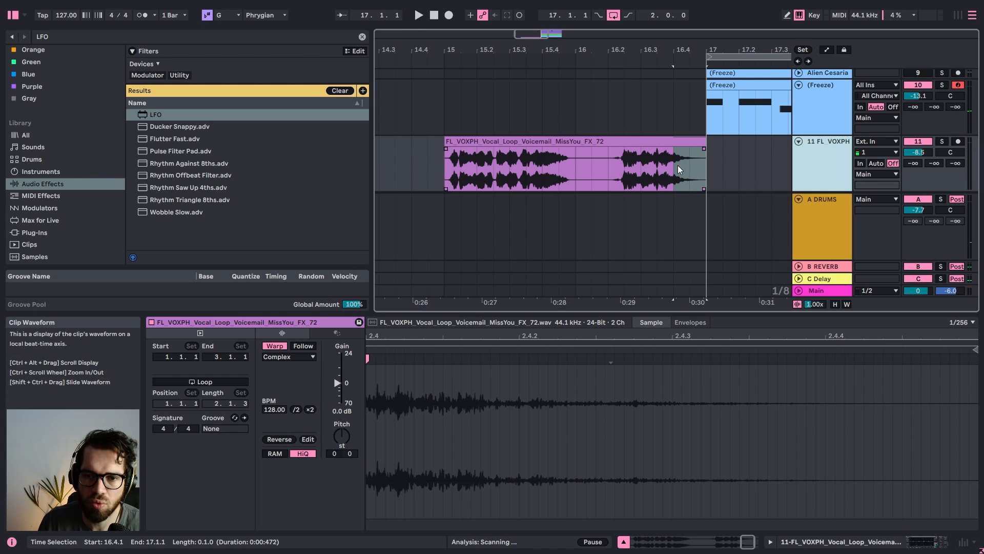
key("ctrl+t")
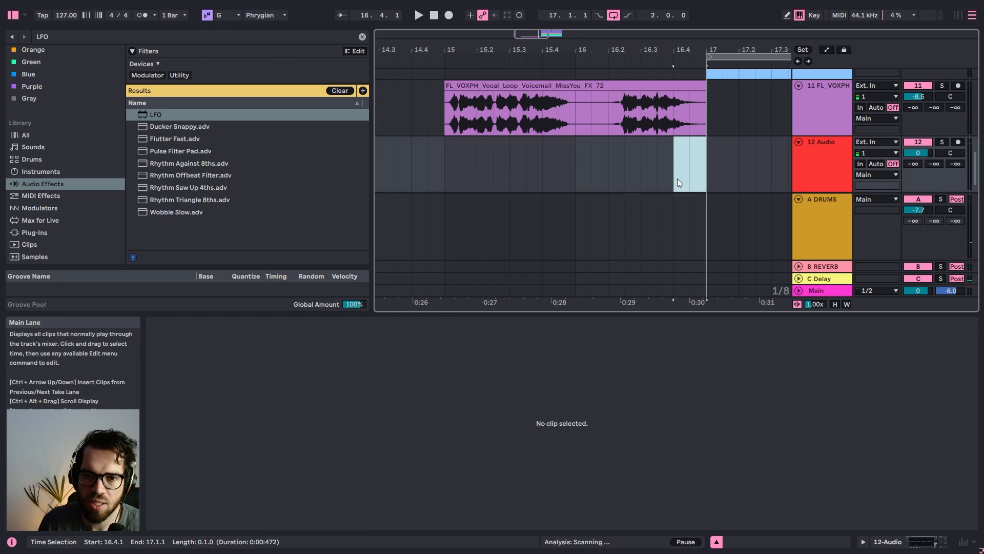
key("ctrl+v")
Repeat the first half-beat of the copied vocal chop at 16.4.3, auditioning the result with the loop
left_click(653, 160)
key("space")
left_click_drag(689, 143, 710, 145)
key("space")
left_click(656, 153)
key("space")
left_click(542, 155)
left_click_drag(722, 147, 707, 148)
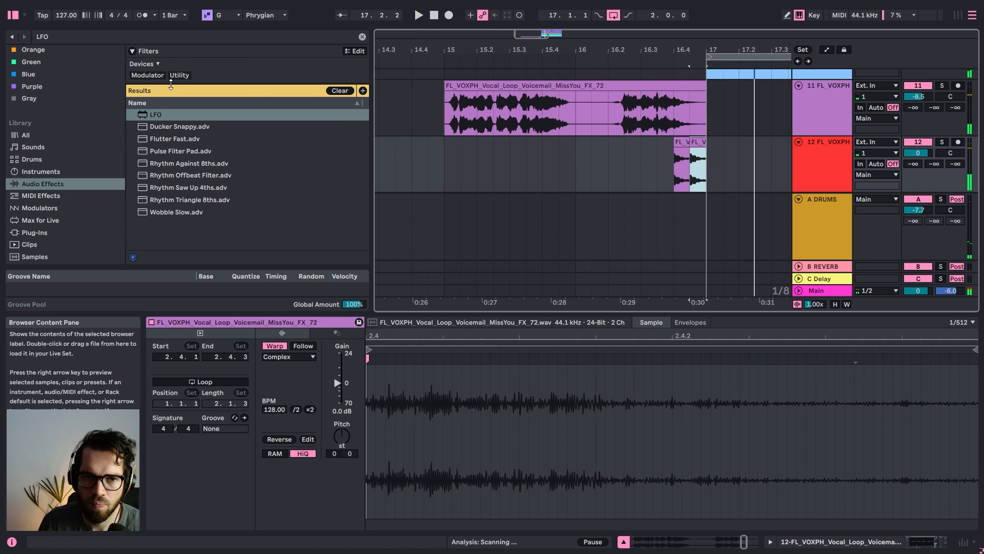
Hide the browser and copy the half-beat vocal chop to 17.4.3 on the second vocal track, checking by playback
left_click(14, 15)
left_click(369, 154)
key("space")
key("space")
left_click_drag(332, 144, 464, 151)
left_click(279, 140)
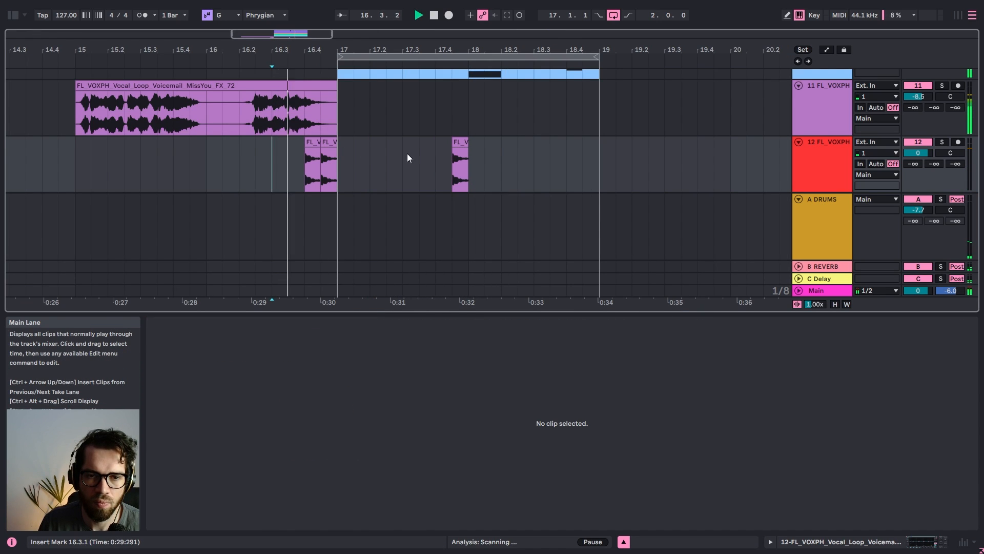
Raise the system volume to 82 and place a one-beat vocal chop at 18.4.1, ending at bar 19
key("XF86AudioRaiseVolume")
key("XF86AudioRaiseVolume")
key("XF86AudioRaiseVolume")
key("XF86AudioRaiseVolume")
key("XF86AudioRaiseVolume")
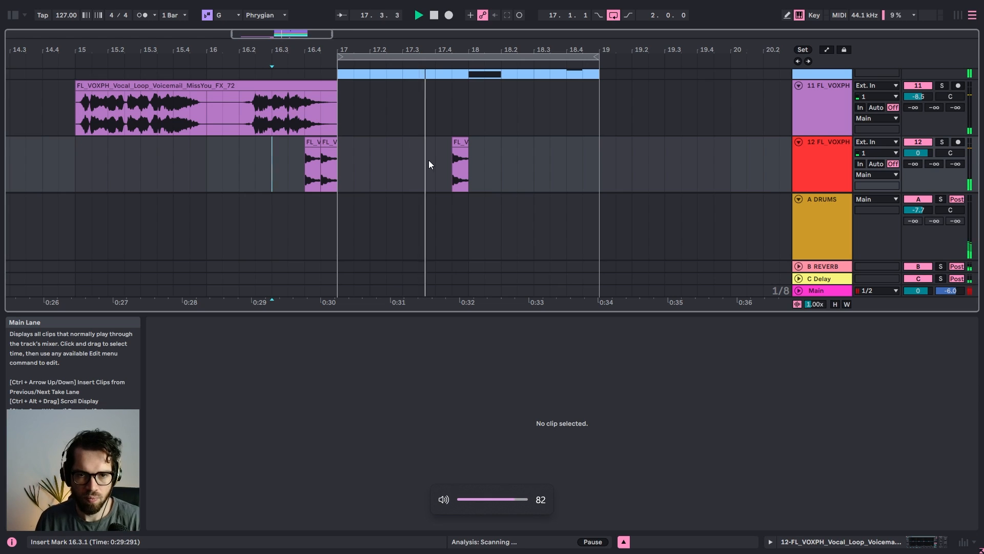
left_click_drag(460, 153, 567, 144)
left_click(559, 176)
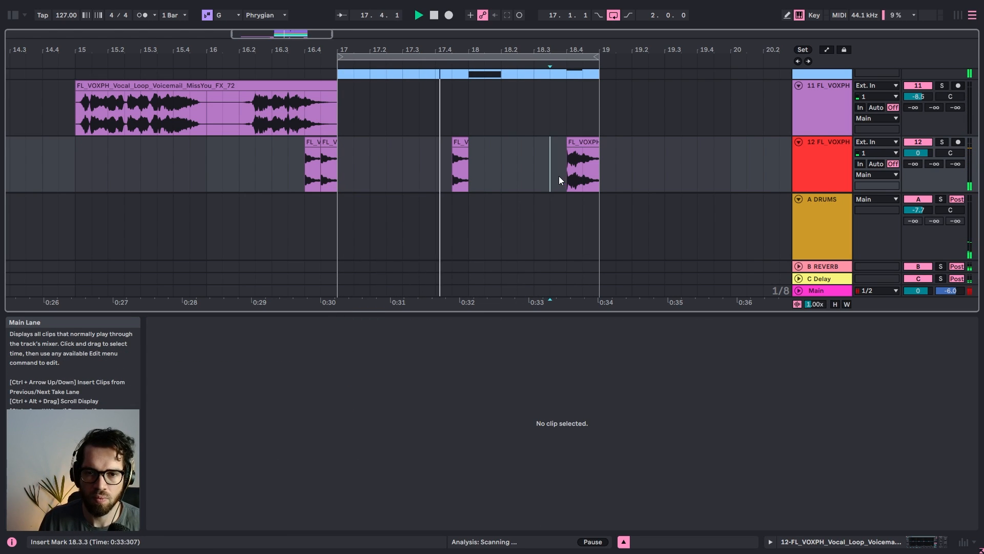
Copy the kick-sidechained Compressor from frozen track 10 to the end of track 12's device chain
scroll(584, 150, "down", 1)
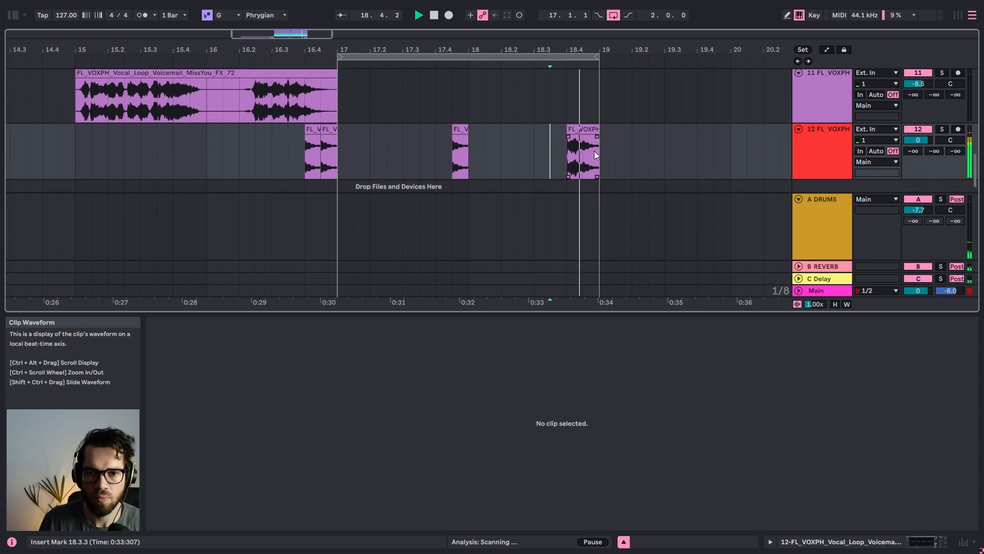
double_click(798, 137)
scroll(798, 137, "up", 3)
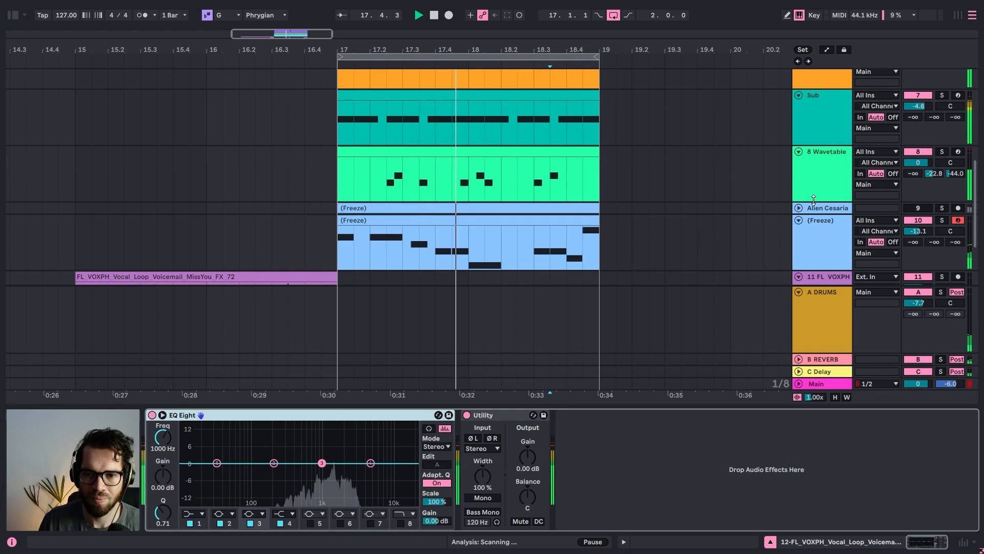
scroll(833, 167, "down", 2)
left_click(833, 167)
scroll(785, 229, "down", 3)
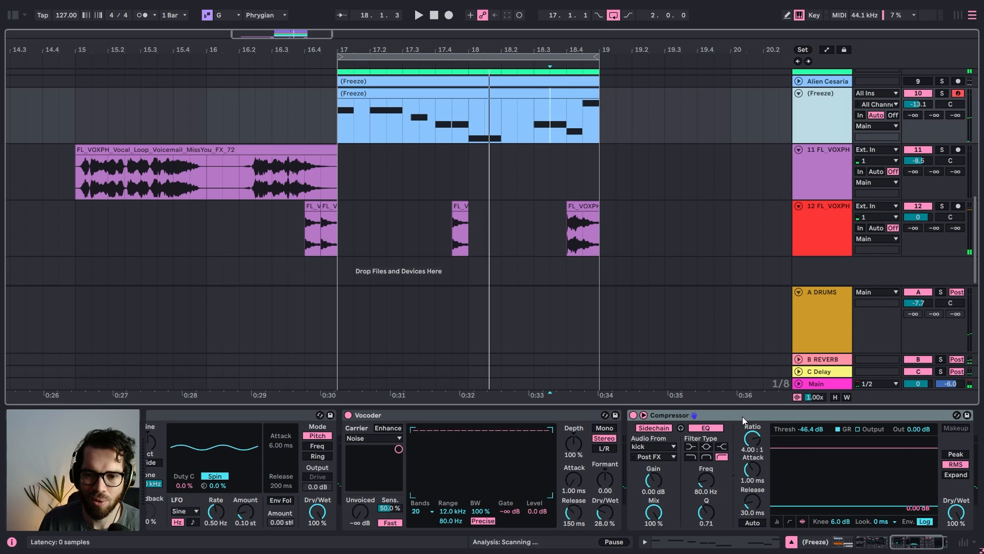
left_click(540, 231)
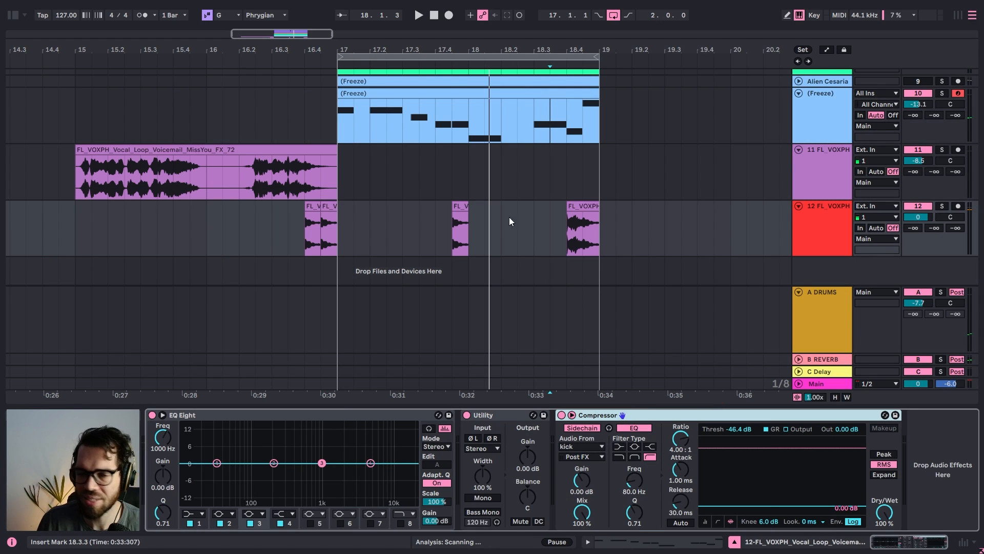
Play from 16.3.3 and set the vocal chop track's reverb send to -19.4 dB
left_click(292, 243)
key("space")
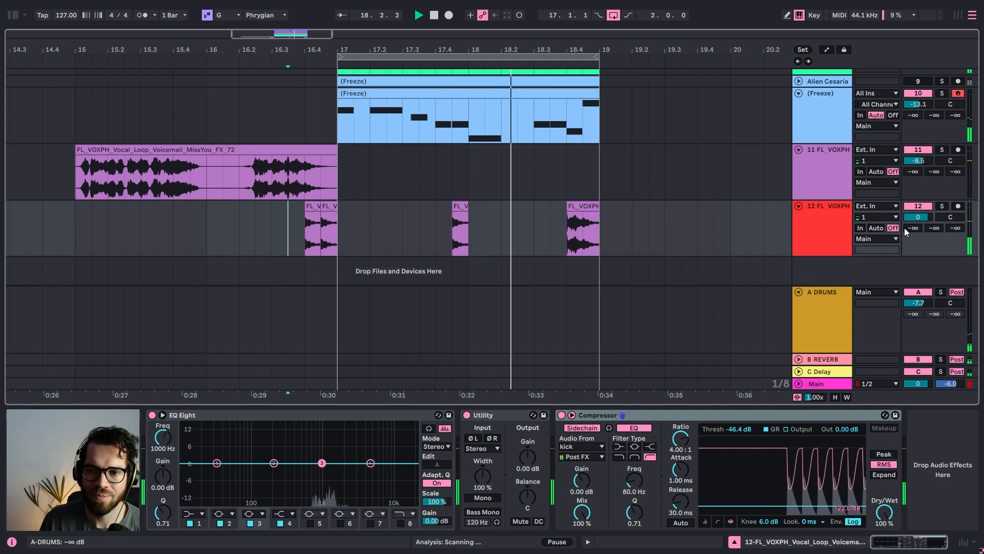
left_click_drag(932, 230, 932, 213)
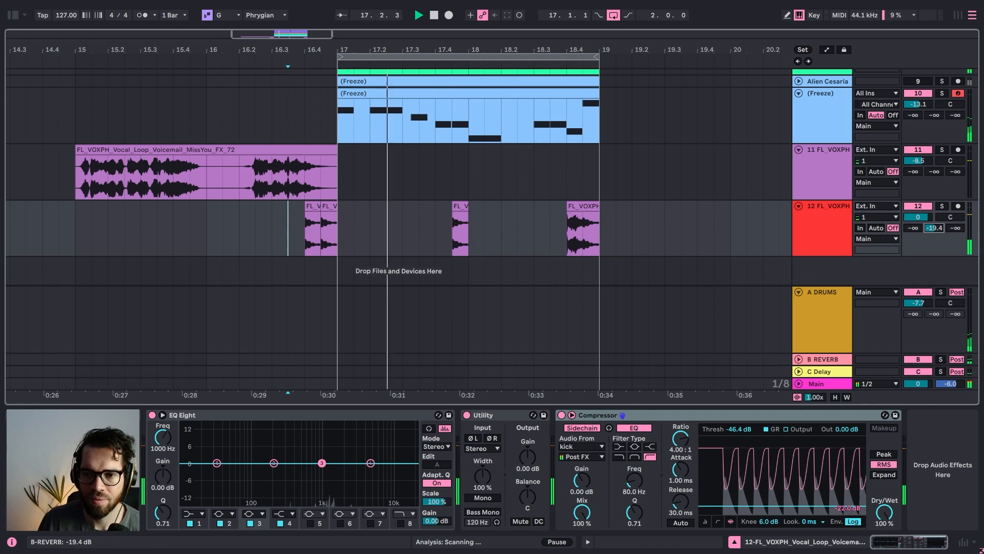
Reverse the half-beat vocal chop at 17.4.3 and play the section from 16.3.1
double_click(463, 213)
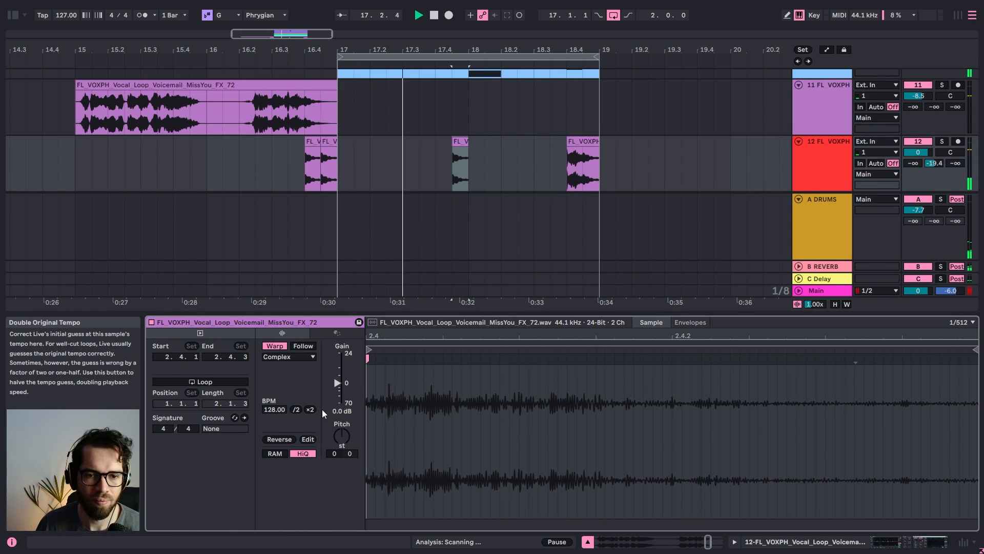
left_click(277, 440)
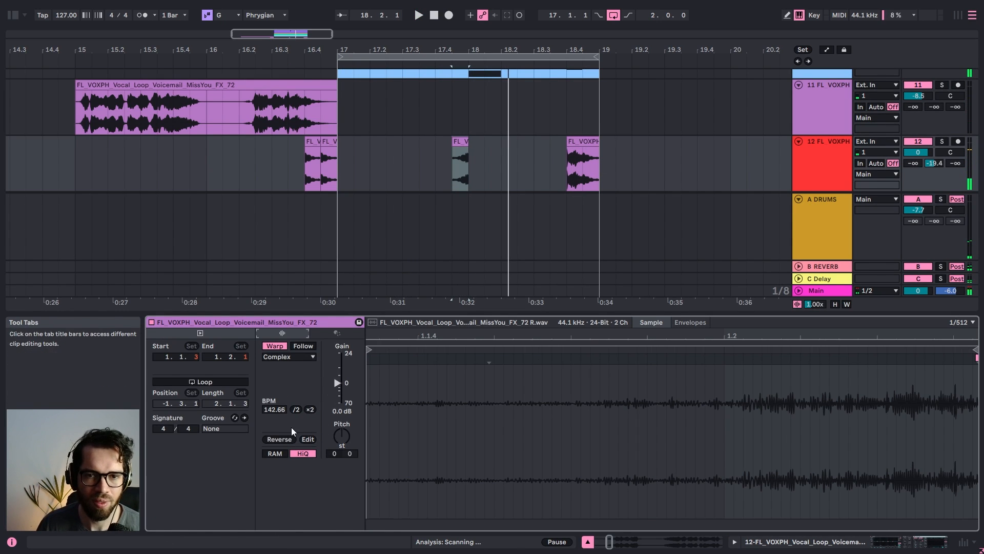
left_click(285, 121)
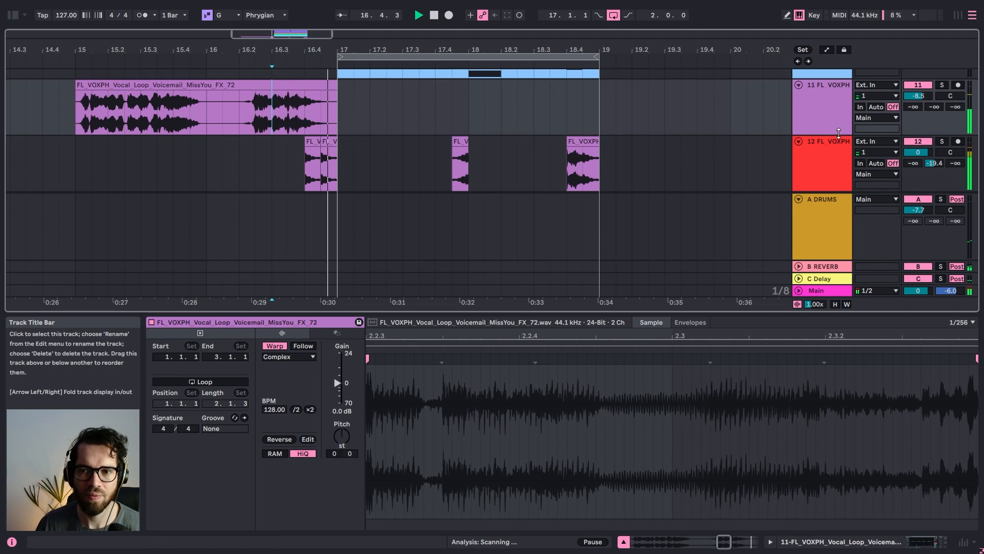
Set the main vocal track's reverb send to -8.7 dB and its volume to -12.2 dB during playback
left_click(207, 85)
key("space")
left_click_drag(923, 97, 923, 106)
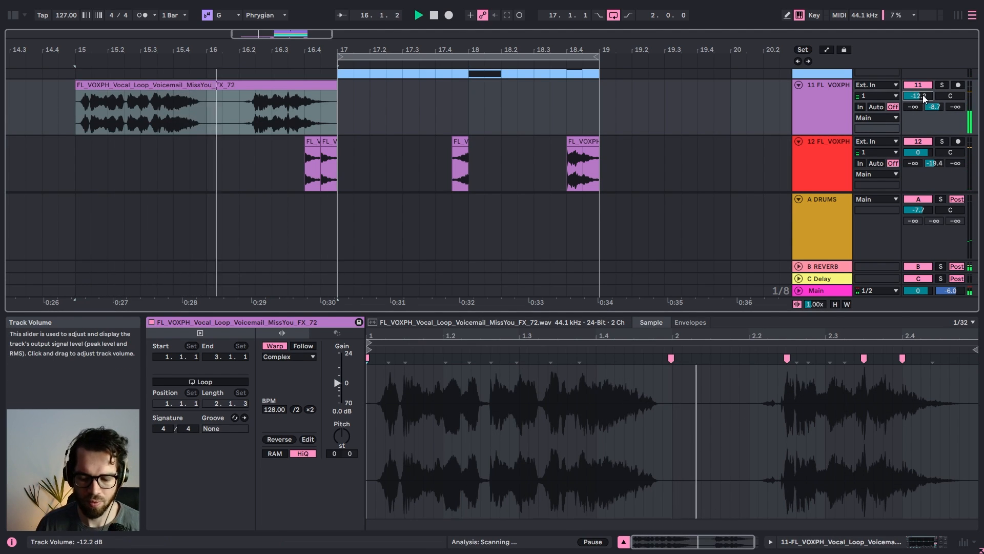
key("XF86AudioRaiseVolume")
key("XF86AudioRaiseVolume")
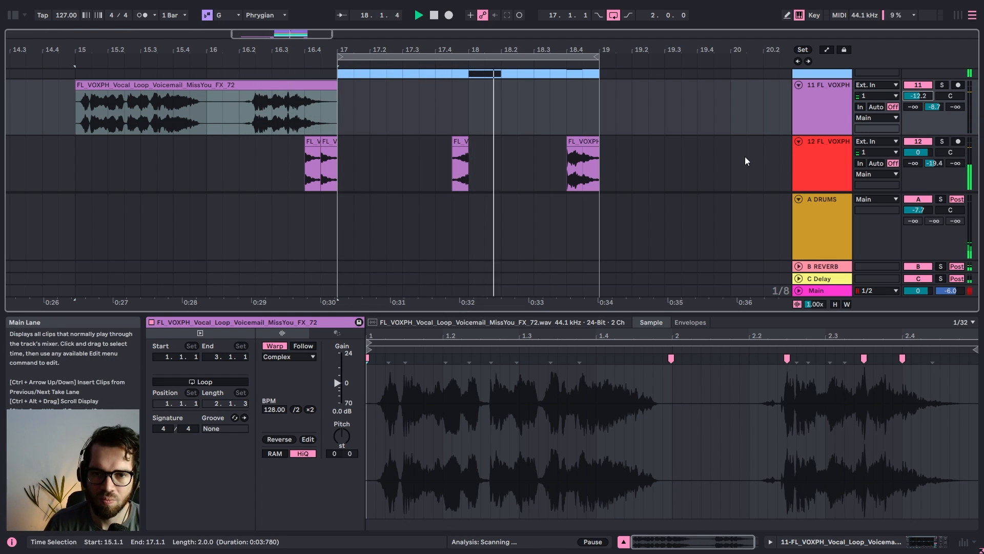
Set the vocal chop track's volume to -5.4 dB and copy the main vocal's half-beat at 16.2.1 to 17.4.1 there
left_click(917, 151)
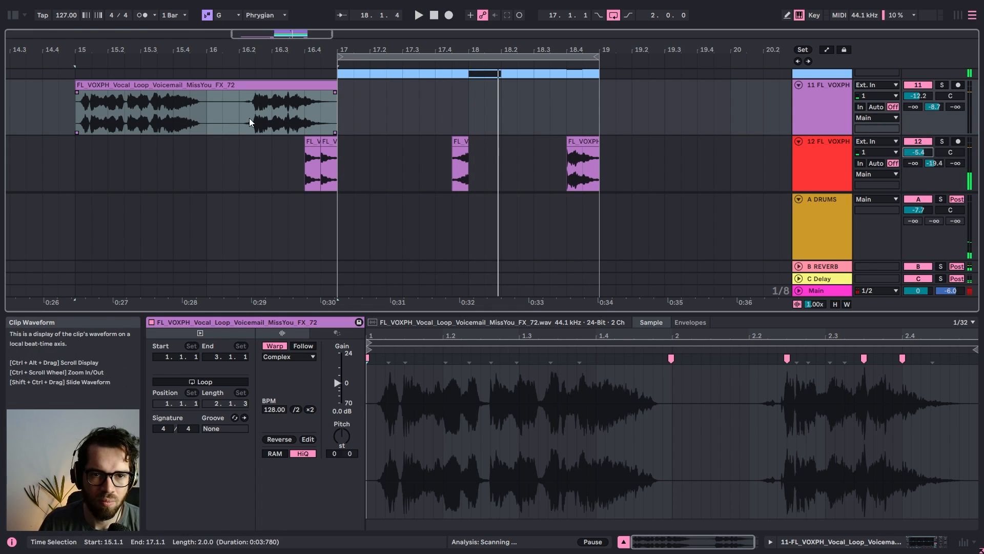
left_click_drag(249, 118, 243, 116)
key("space")
left_click(454, 165)
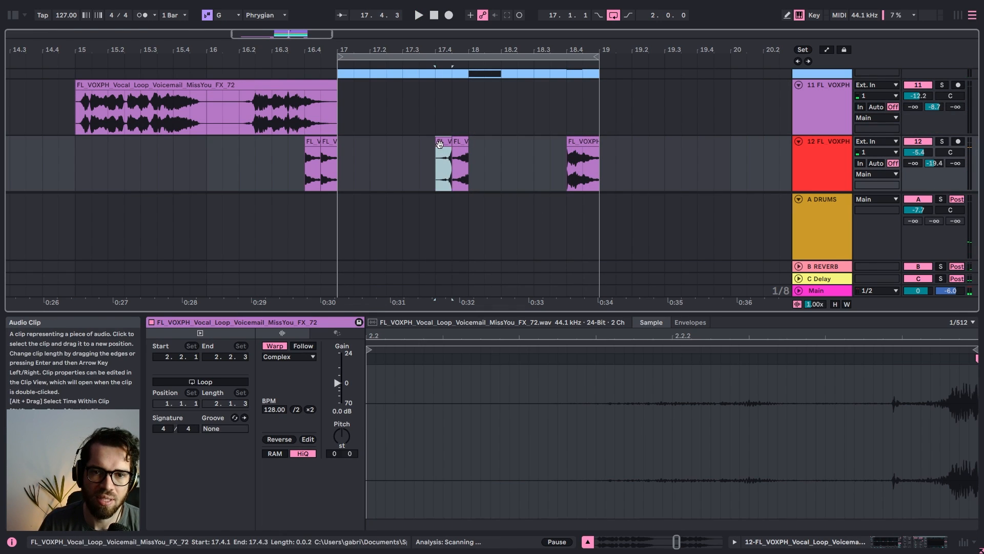
Move the copied half-beat vocal clip to 17.4.3, replacing the reversed chop there, and play from 17.3.3
left_click(420, 141)
key("space")
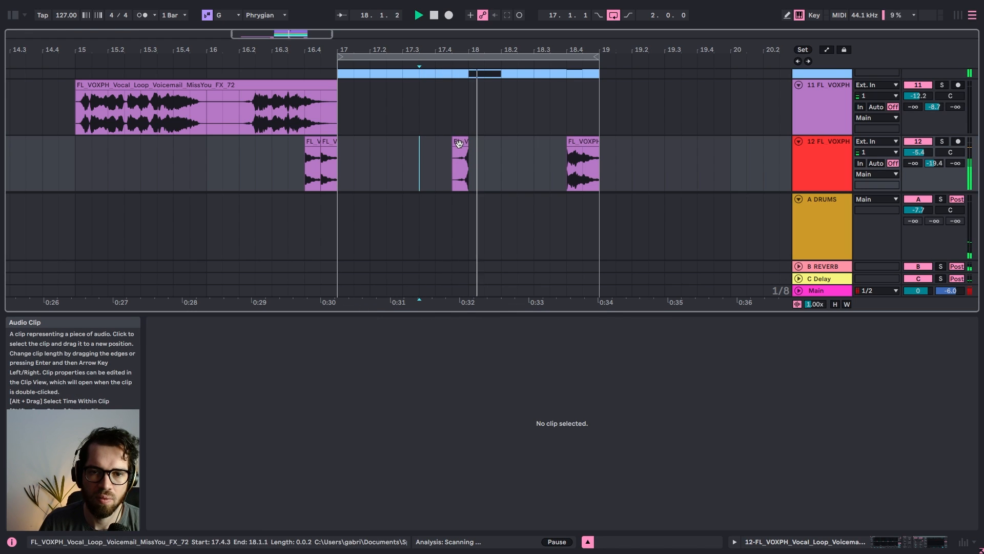
left_click(305, 158)
Split the vocal chop at 17.4.3 just after 17.4.4 and delete its tail
left_click_drag(468, 61, 457, 148)
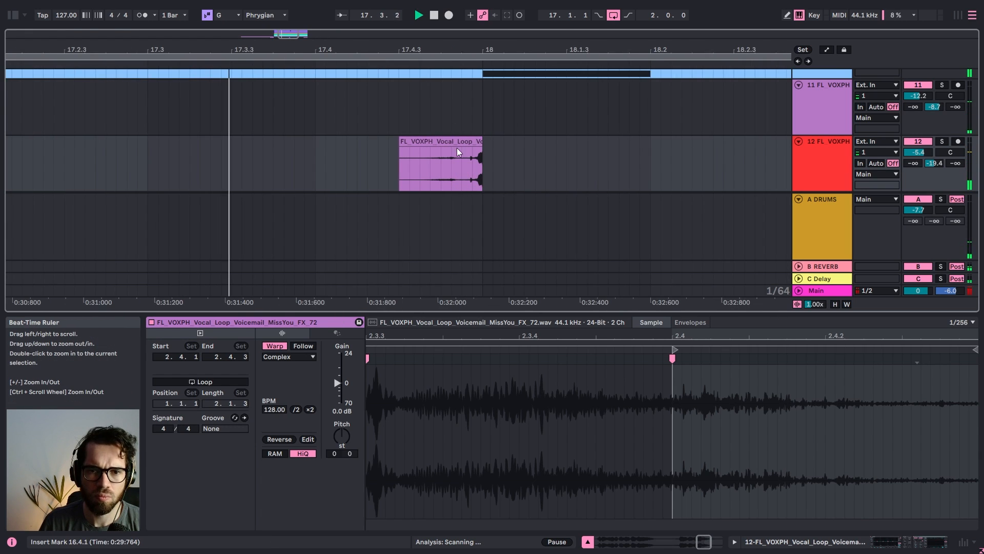
left_click(464, 165)
key("ctrl+e")
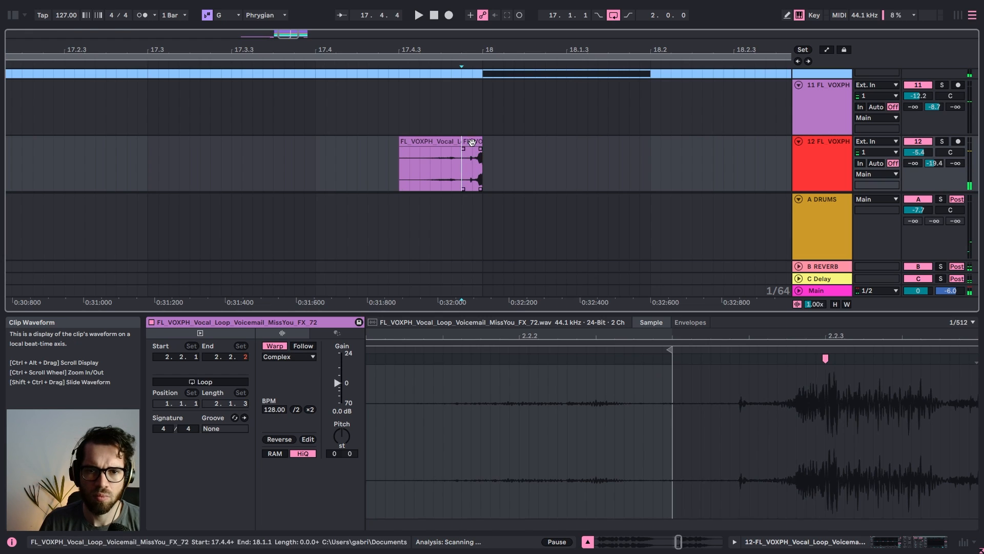
left_click(471, 142)
key("Delete")
Raise the shortened vocal chop's clip gain to 15.4 dB and play it back
left_click(446, 143)
key("space")
left_click_drag(337, 383, 338, 365)
key("space")
key("space")
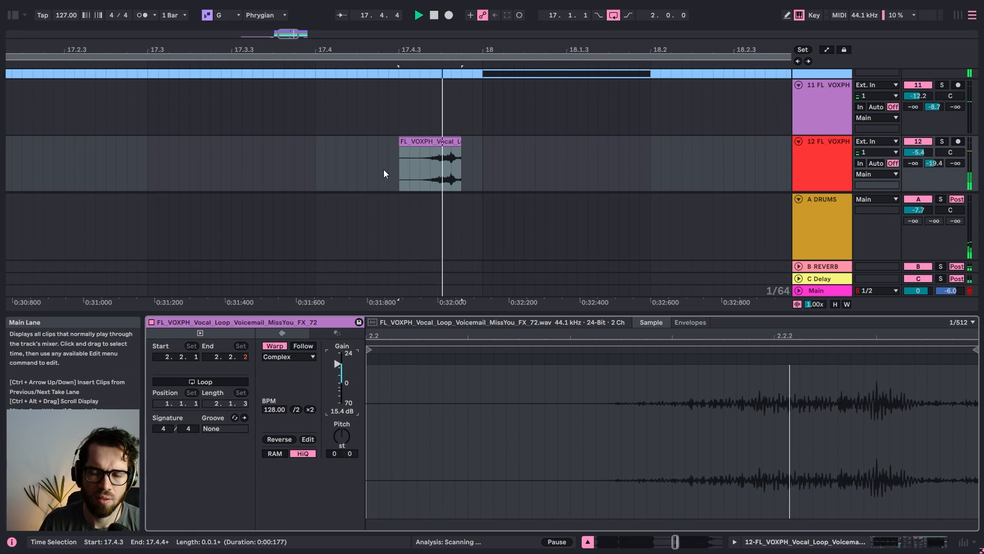
Solo the vocal chop track, set the shortened chop's clip gain to 24.0 dB and audition it
left_click(941, 141)
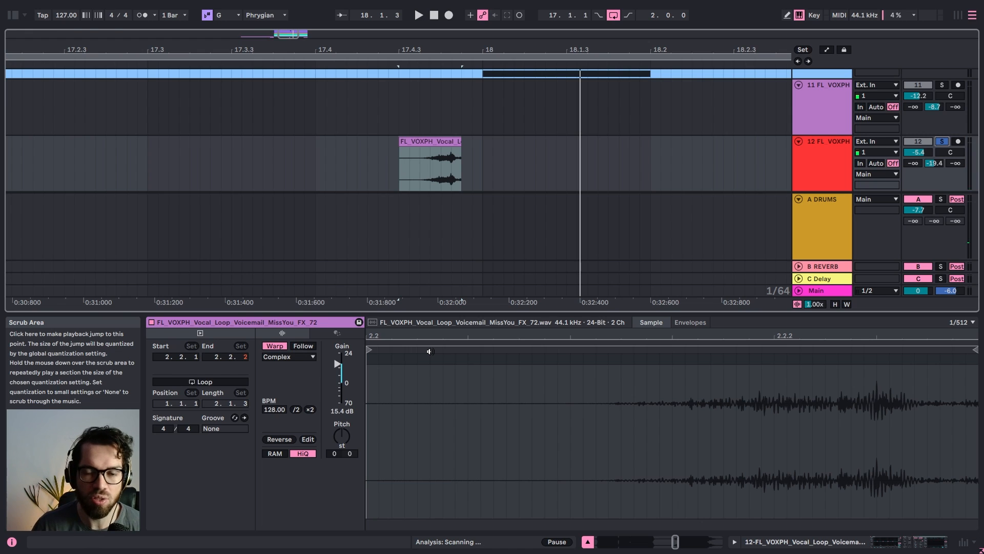
left_click(334, 366)
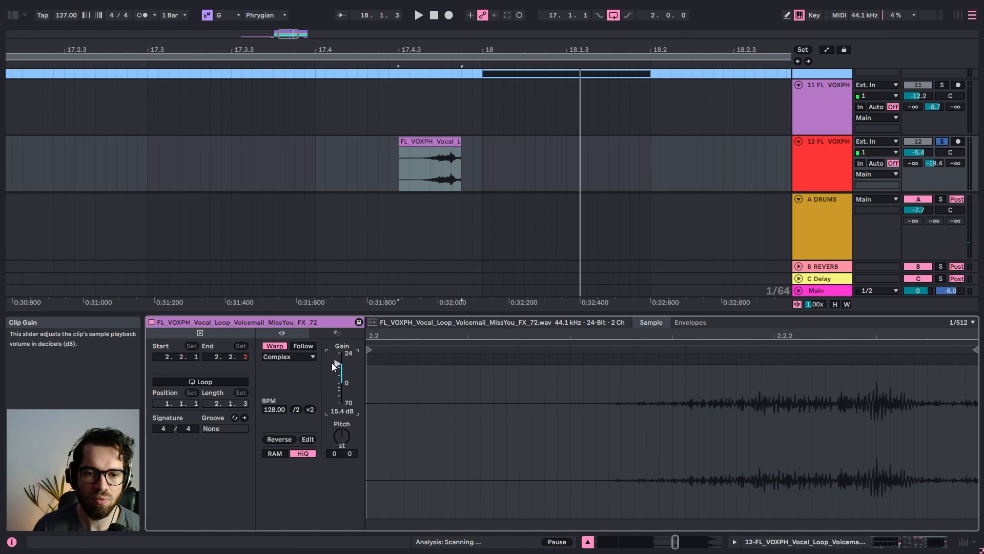
left_click_drag(334, 365, 334, 356)
left_click(377, 155)
key("space")
key("space")
left_click(441, 150)
key("space")
key("space")
left_click(444, 140)
key("space")
key("space")
Shift the shortened vocal chop so it ends exactly at bar 18, then unsolo its track and play
left_click_drag(444, 140, 465, 141)
key("space")
key("space")
left_click(942, 141)
key("space")
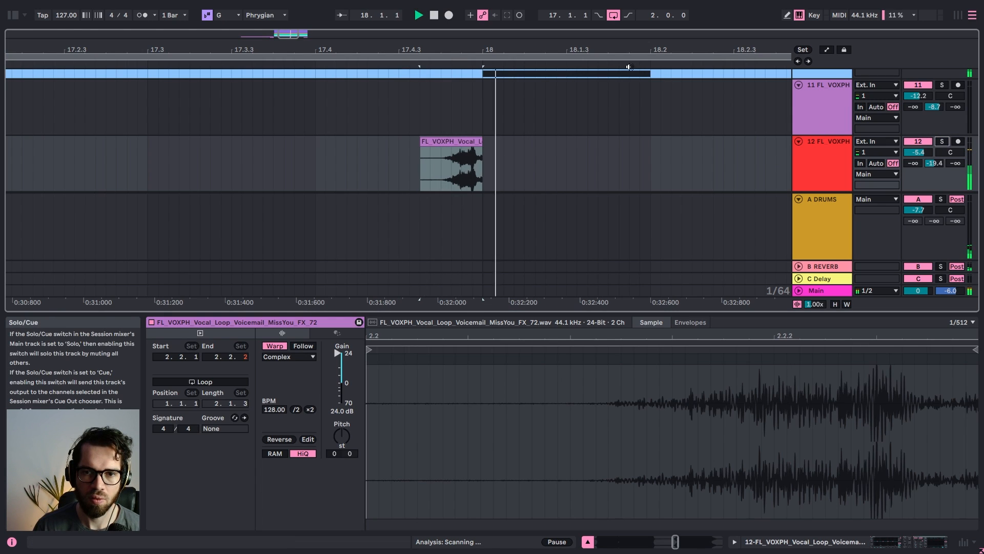
Play the two-bar loop from 17.1.3 with all tracks audible
key("space")
left_click_drag(560, 50, 559, 15)
left_click_drag(338, 213, 343, 209)
key("space")
left_click(401, 183)
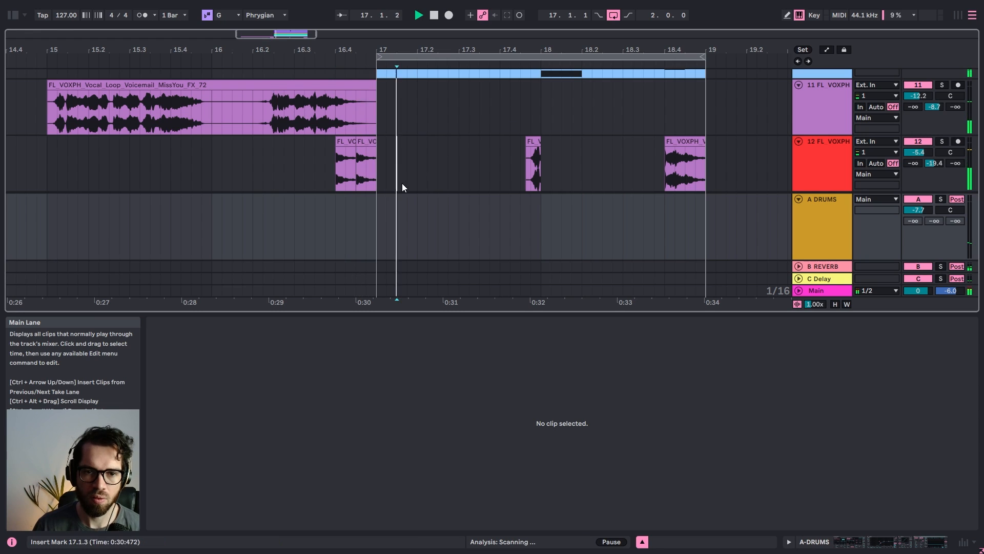
Audition the short vocal chop before bar 18 and play the section from 16.3.4
left_click(534, 142)
key("space")
left_click(338, 354)
key("space")
left_click(325, 159)
key("space")
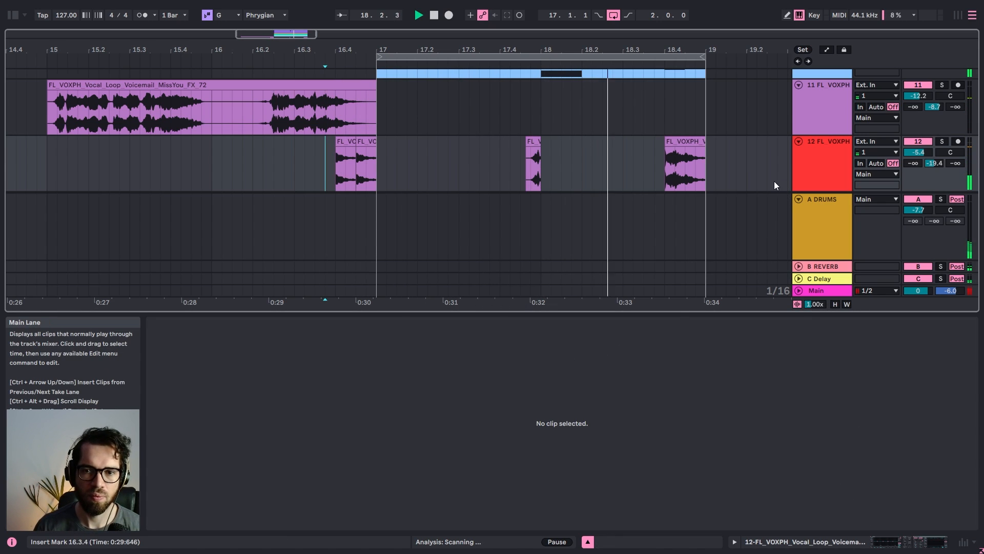
Place the start position at 16.3.3 in the main vocal clip and play from there
left_click(277, 126)
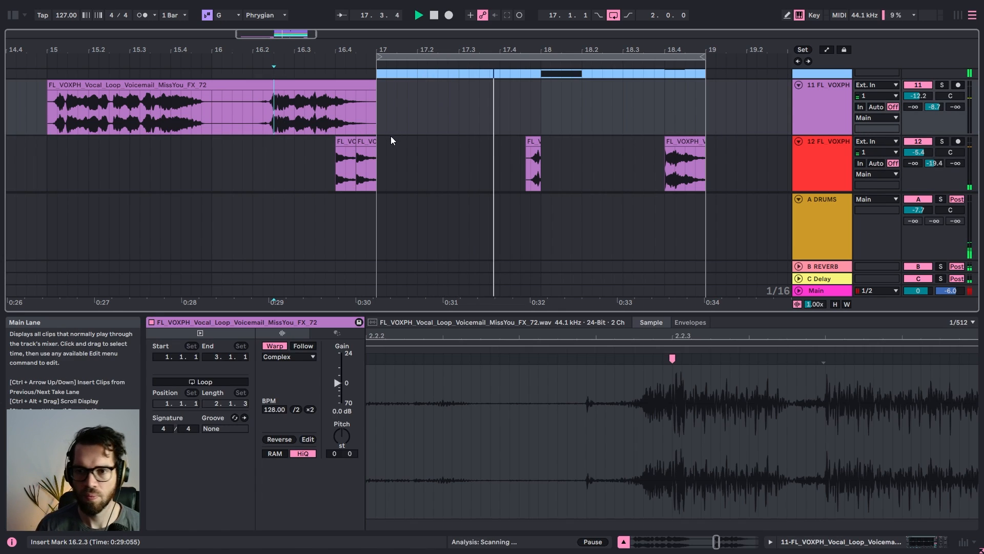
left_click(310, 109)
left_click(317, 111)
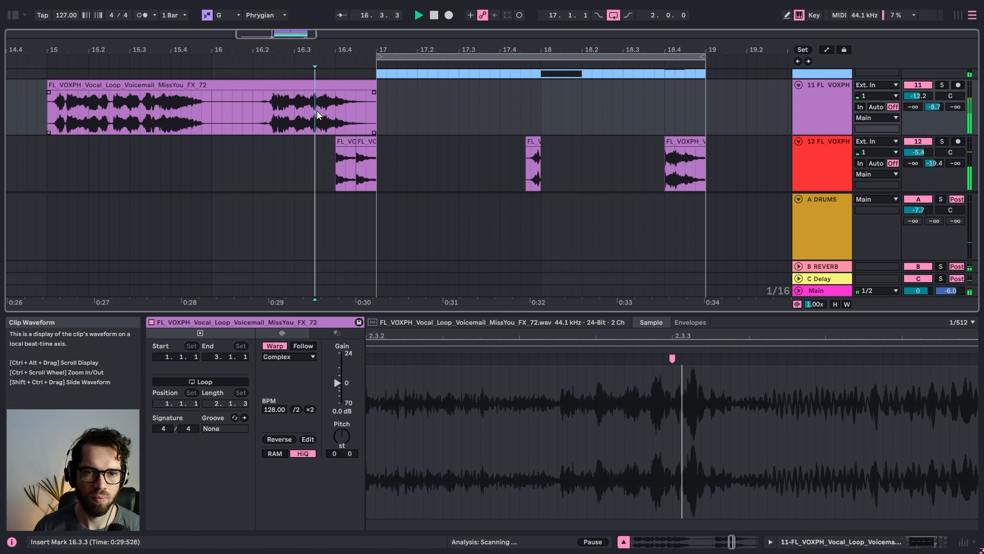
Copy the vocal slice from 16.3.3 to 16.4.1 on track 11, paste it onto track 12 at 16.3.3, and play it back
left_click_drag(317, 111, 336, 110)
key("ctrl+c")
left_click(310, 165)
key("ctrl+v")
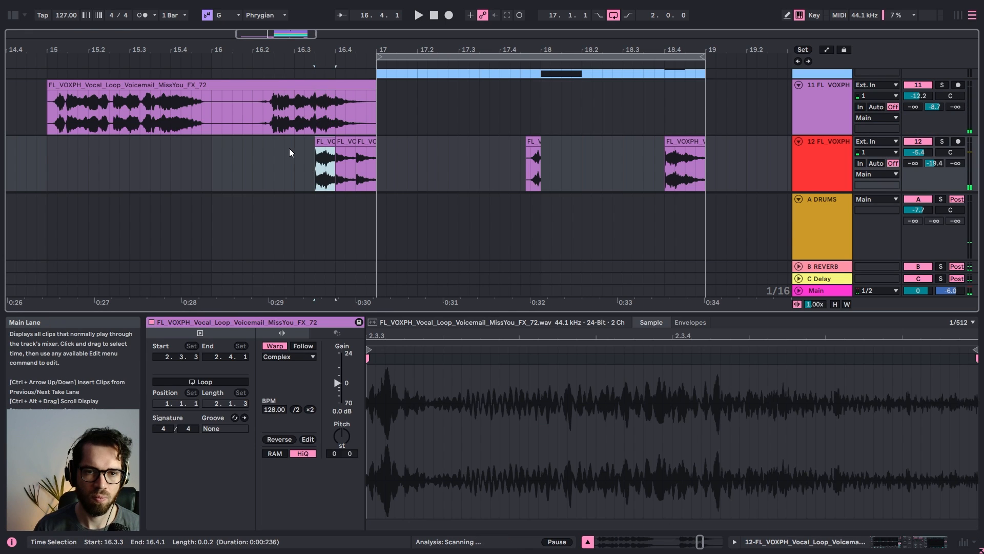
left_click(287, 149)
key("space")
Shift the three vocal chops before bar 17 on track 12 one sixteenth later, ending the last at 17.1.1, and audition them
mouse_move(326, 139)
left_mouse_down()
mouse_move(377, 147)
mouse_move(369, 144)
left_mouse_up()
left_click(286, 148)
key("space")
left_click(305, 154)
key("space")
left_click(300, 145)
key("space")
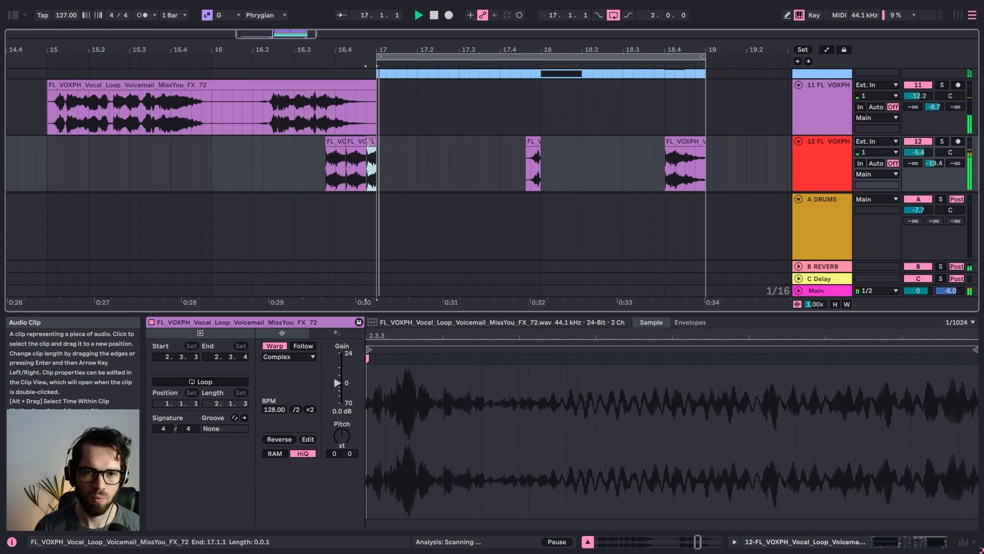
key("space")
key("space")
left_click(297, 123)
key("space")
key("space")
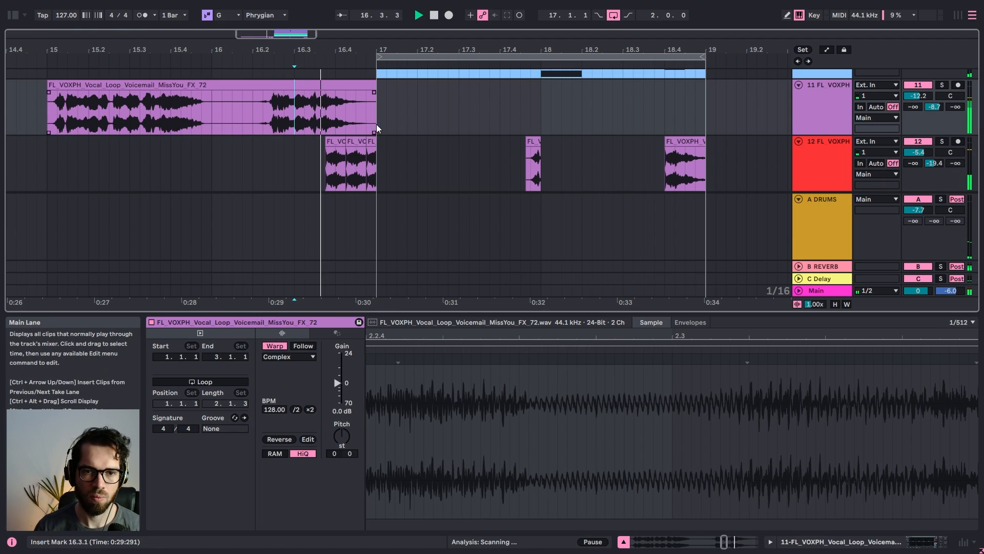
Transpose the three vocal chops before bar 17 on track 12 to -12 semitones and play them back
left_click(372, 143)
left_click(337, 143, "shift")
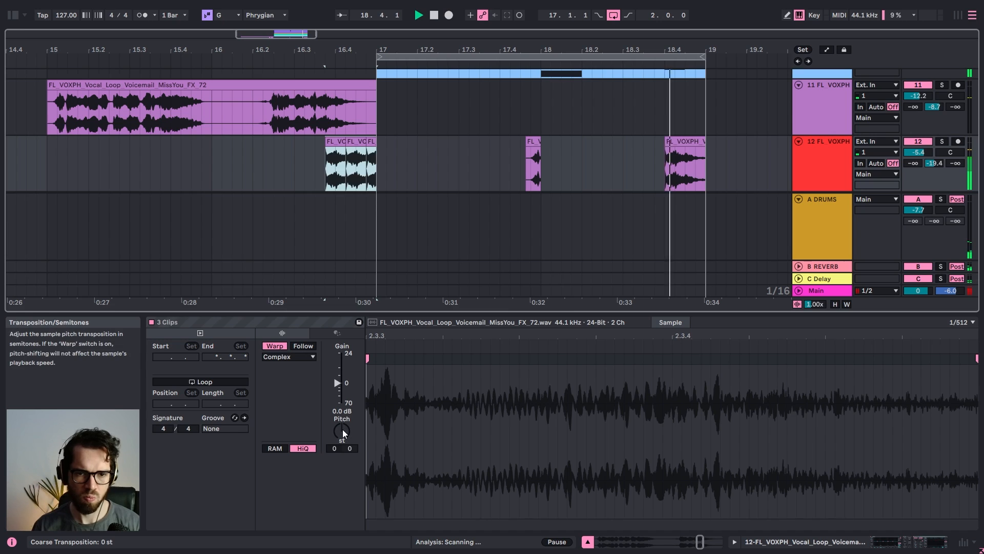
left_click_drag(343, 429, 343, 441)
key("space")
left_click(286, 142)
key("space")
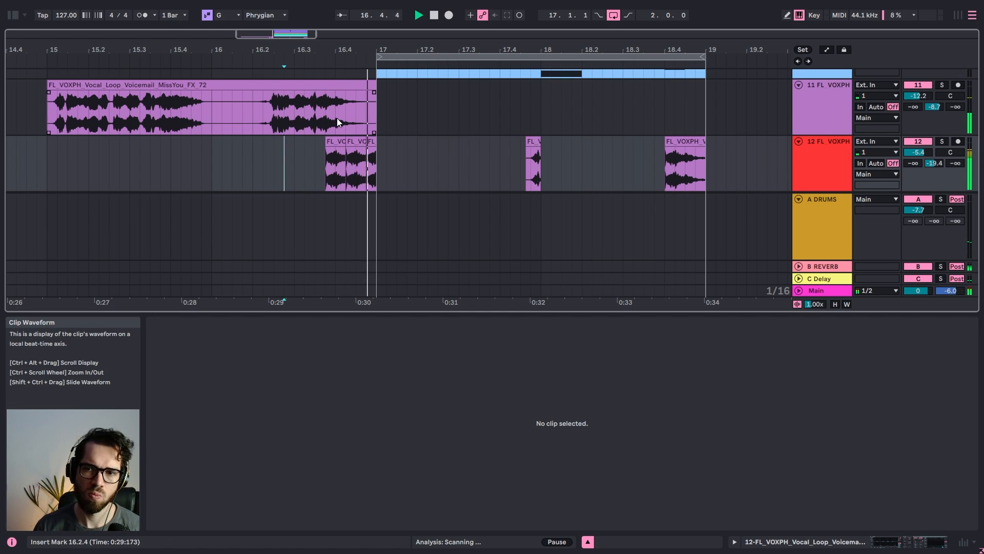
Shorten the vocal chops before bar 17 on track 12 to one sixteenth each, leaving gaps between them
left_click(294, 121)
mouse_move(345, 144)
left_mouse_down()
mouse_move(335, 145)
mouse_move(353, 145)
left_mouse_up()
left_click(314, 147)
key("space")
key("space")
key("space")
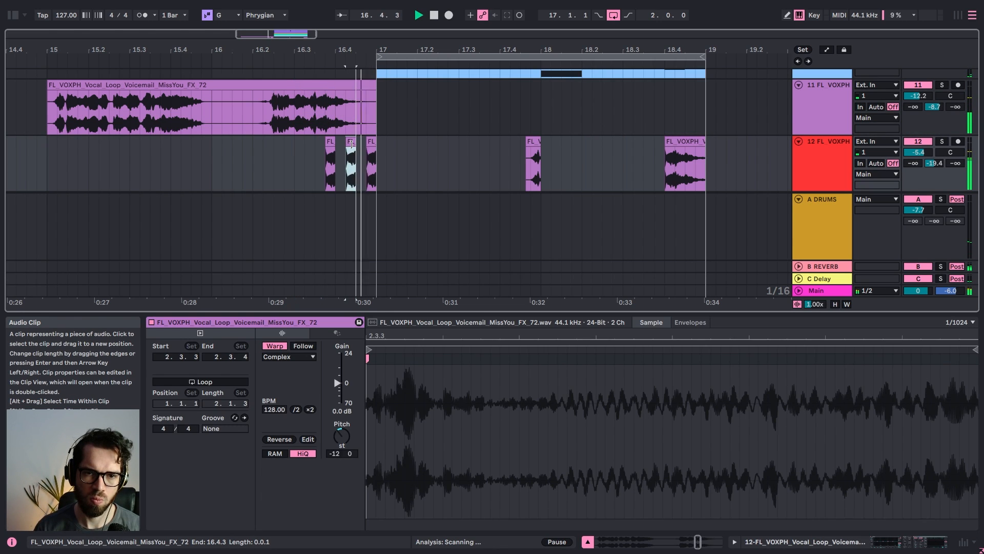
Audition the chopped vocals leading into bar 17, starting playback from 16.3.1 and from the beginning of the vocal at 15.1.3
left_click(296, 155)
key("space")
key("space")
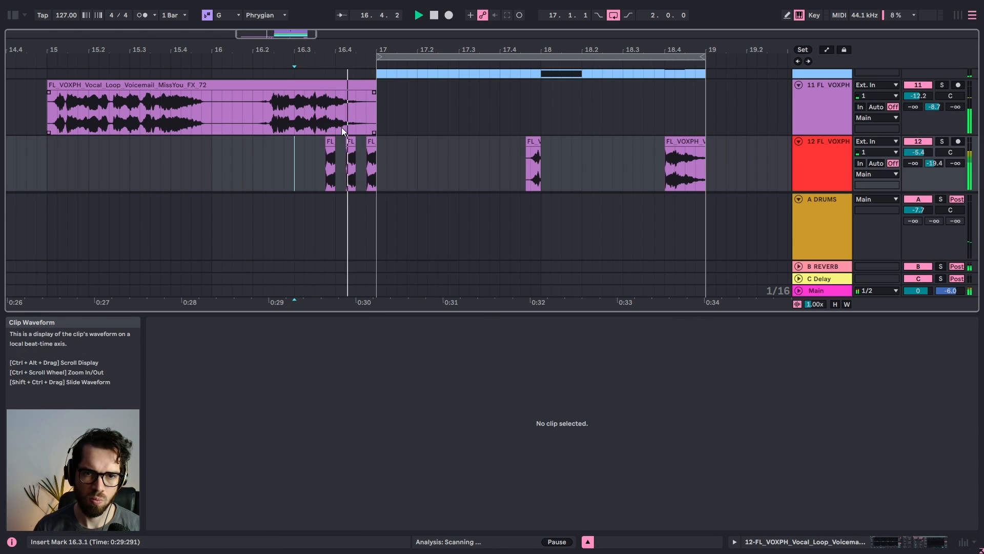
left_click(295, 128)
key("space")
key("space")
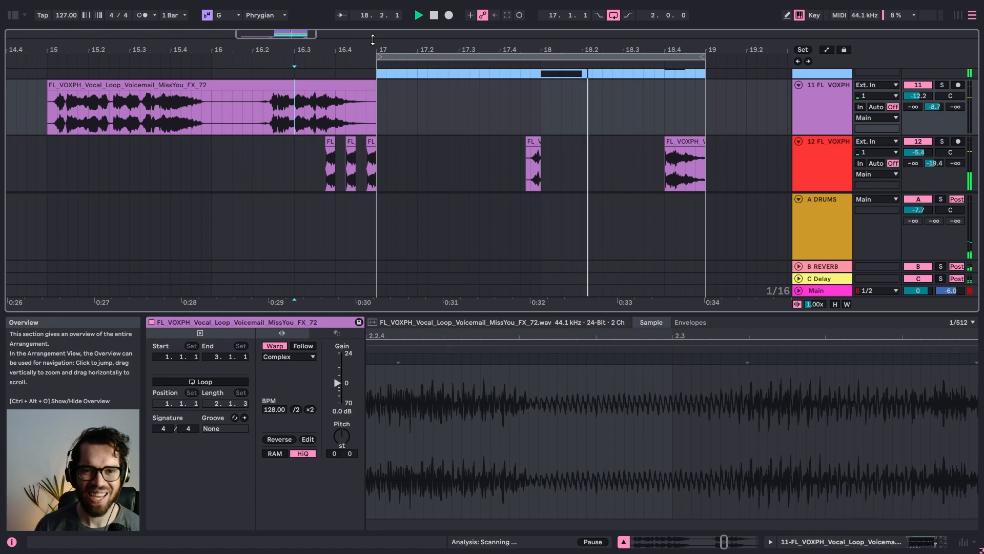
scroll(378, 127, "down", 3)
scroll(439, 131, "up", 3)
scroll(438, 131, "down", 3)
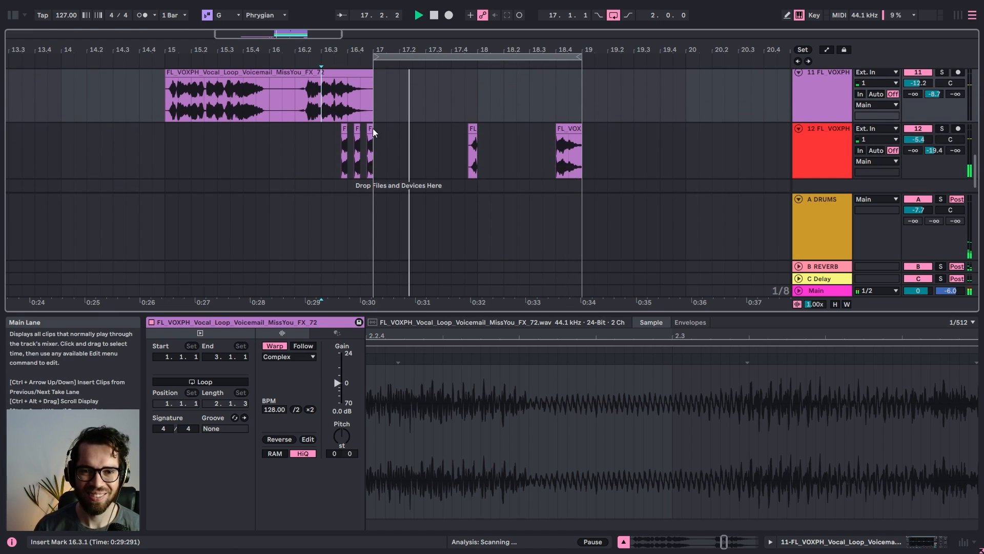
left_click(143, 123)
left_click(172, 116)
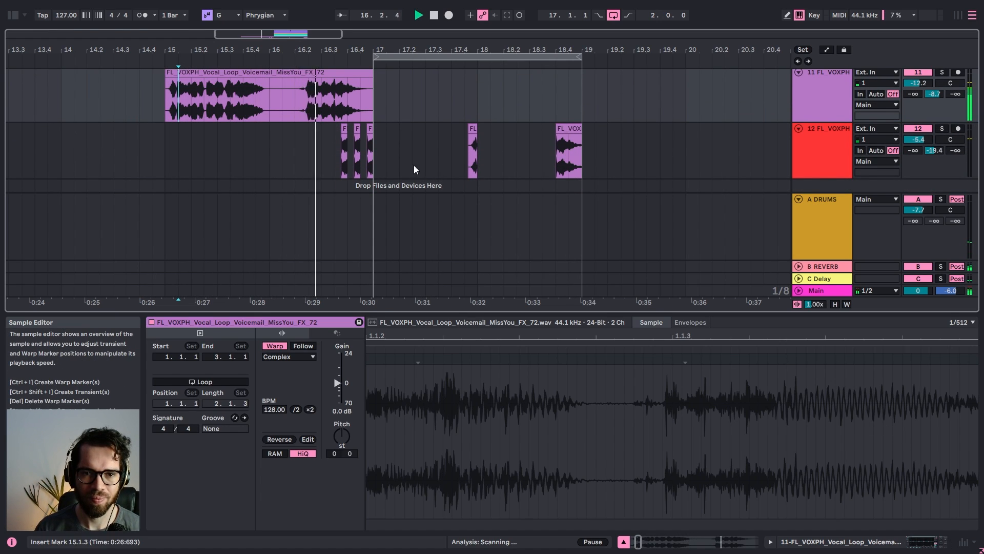
Add short fade-outs to the ends of the three vocal chops before bar 17 on track 12
left_click_drag(364, 46, 364, 92)
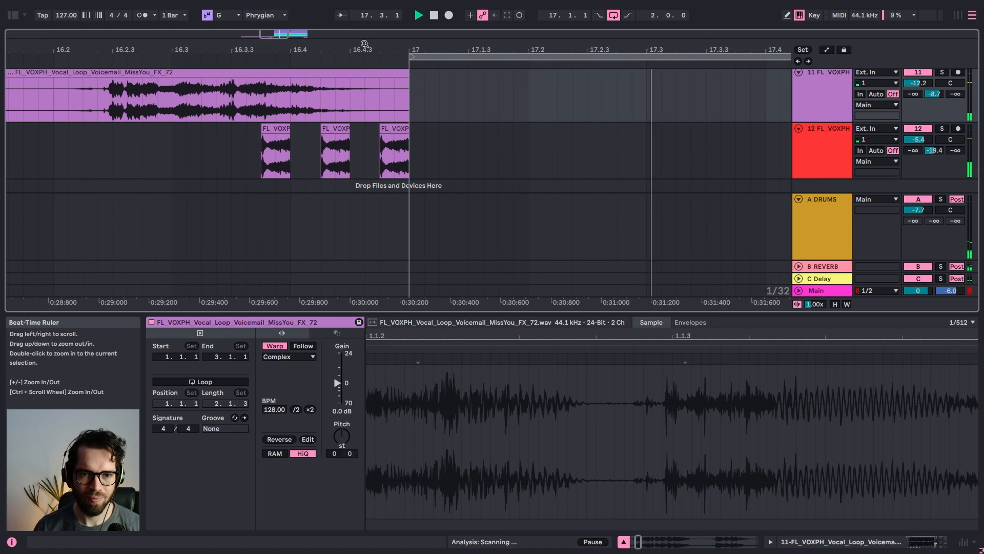
key("space")
left_click_drag(288, 137, 283, 136)
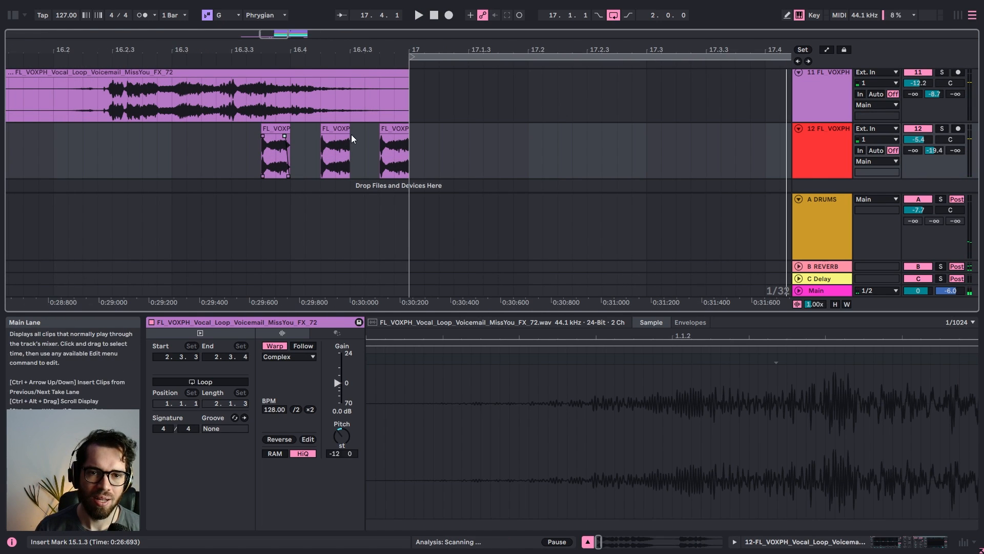
left_click_drag(349, 136, 343, 136)
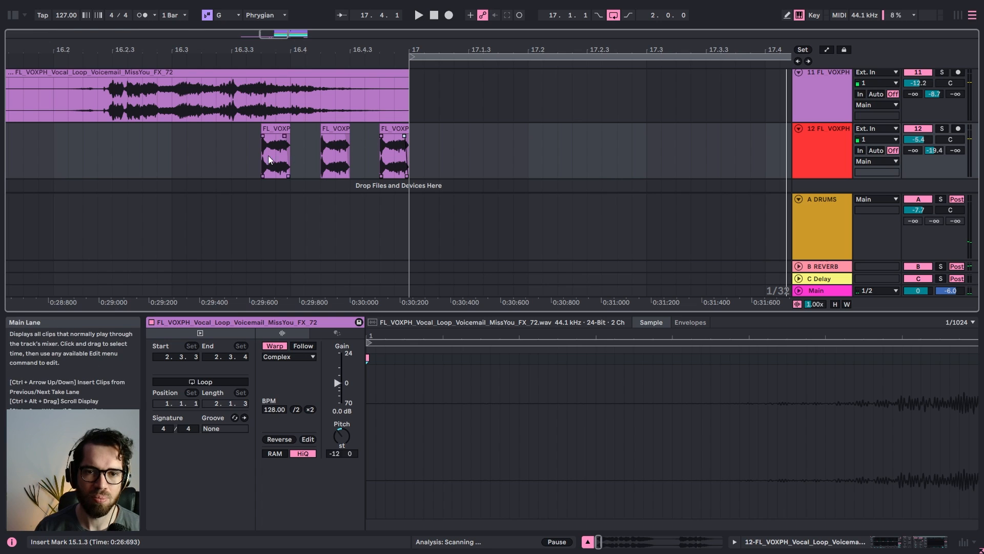
left_click(187, 148)
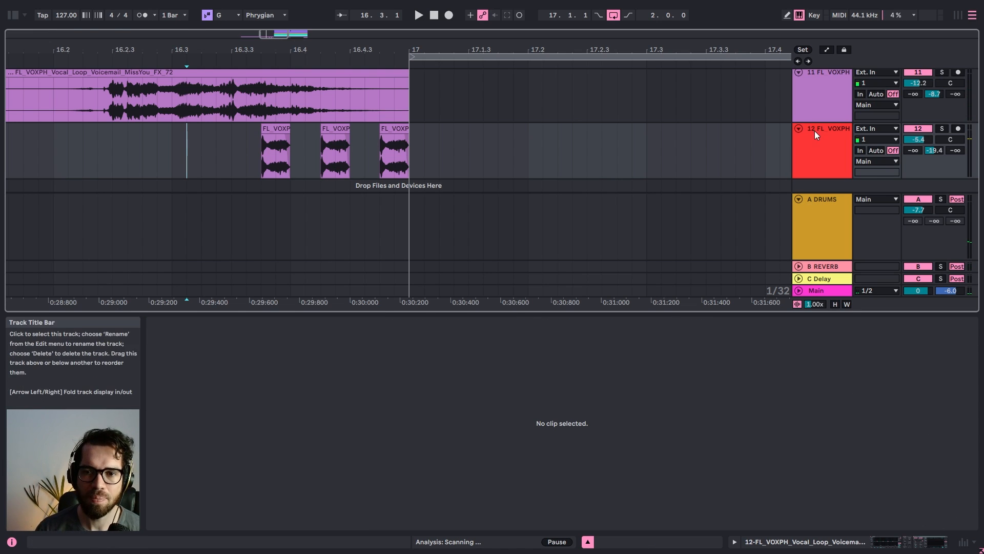
Fold track 12 and the A DRUMS track, and play the arrangement from bar 16 into the loop
left_click(798, 128)
left_click_drag(458, 51, 538, 30)
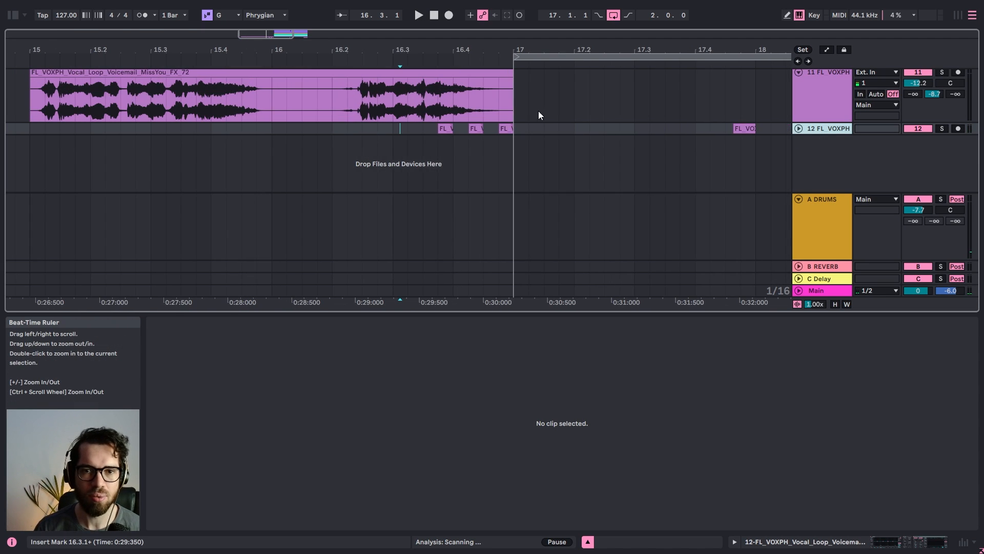
scroll(535, 216, "up", 4)
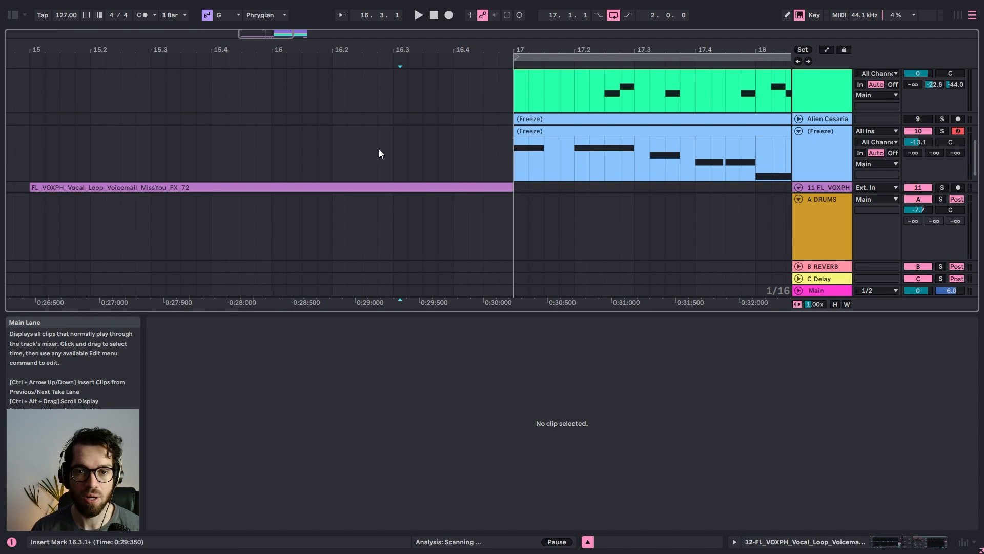
left_click(341, 131)
key("space")
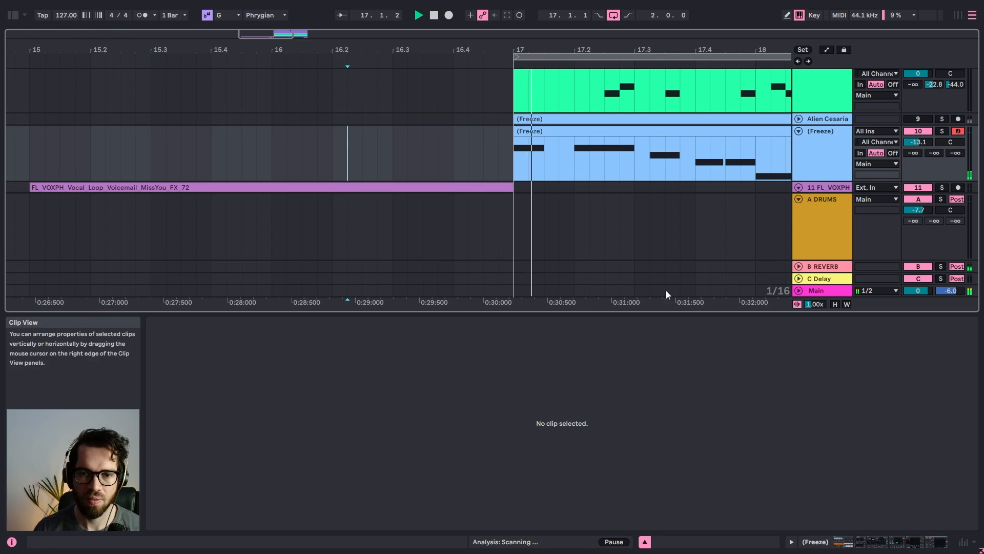
left_click(813, 208)
left_click(800, 199)
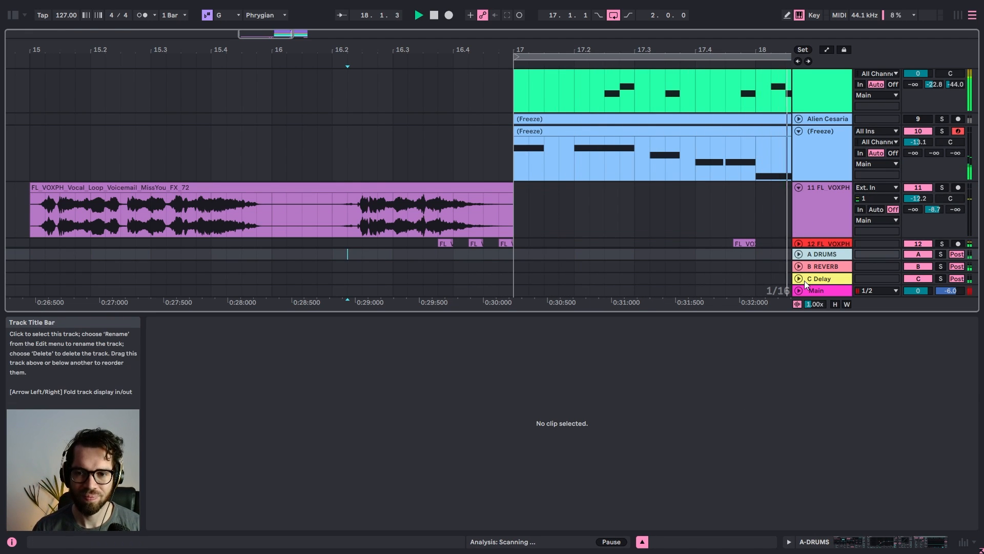
left_click(634, 164)
left_click_drag(318, 49, 318, 16)
scroll(365, 213, "down", 2)
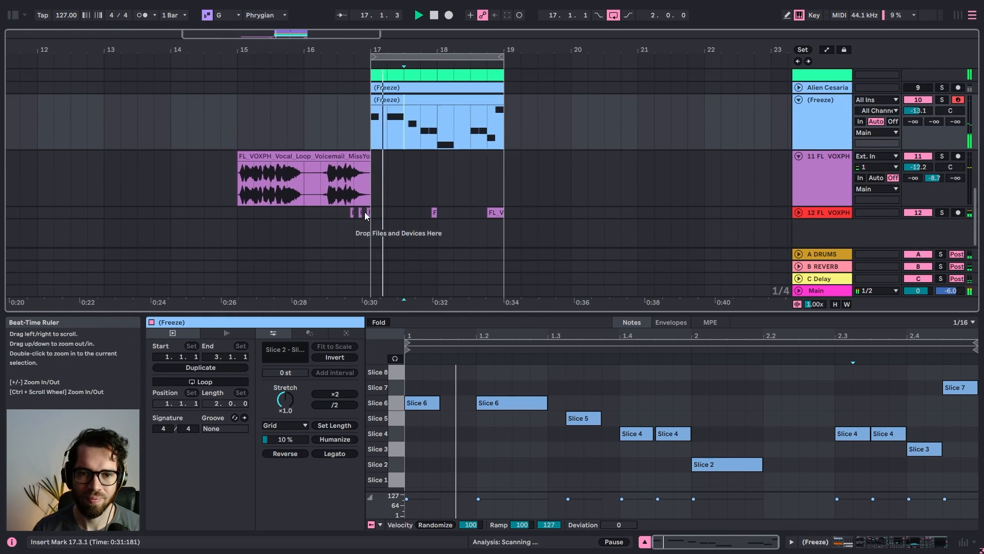
left_click(340, 137)
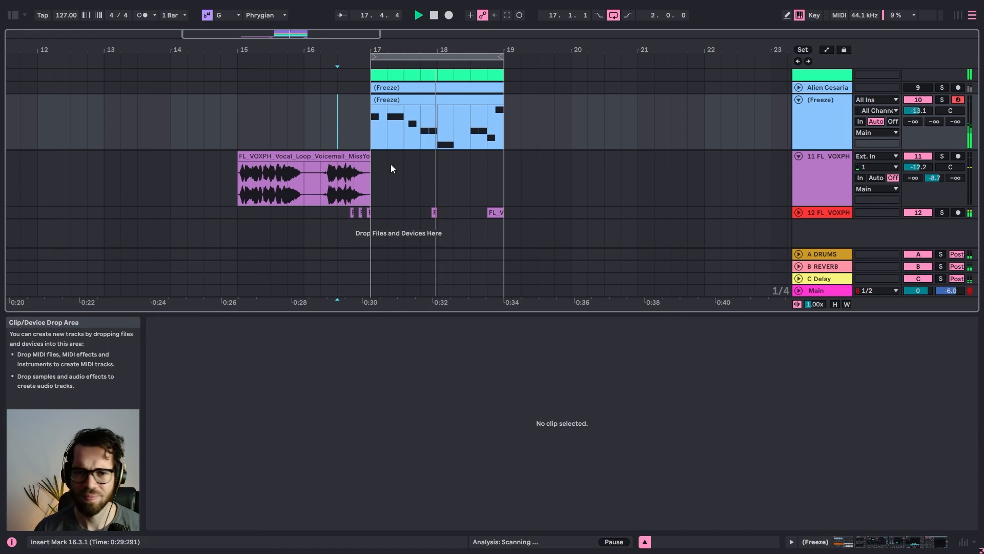
Select all the main tracks and fold them together
left_click(826, 196)
scroll(633, 199, "up", 3)
key("ctrl+a")
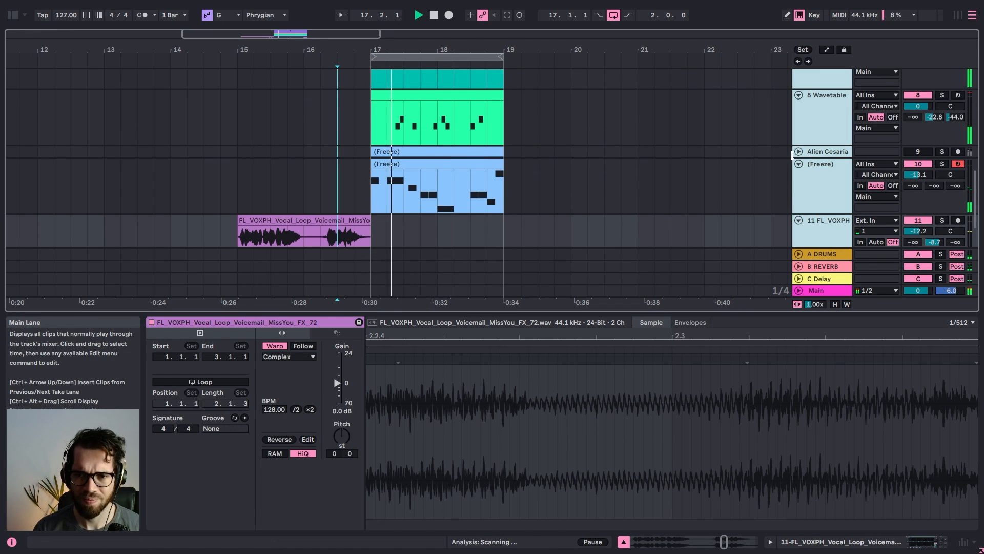
left_click(799, 164)
Duplicate bars 17 to 19 across all tracks into bars 19 to 21, and play from just before bar 17
left_click(637, 159)
left_click_drag(504, 210, 374, 60)
key("ctrl+shift+d")
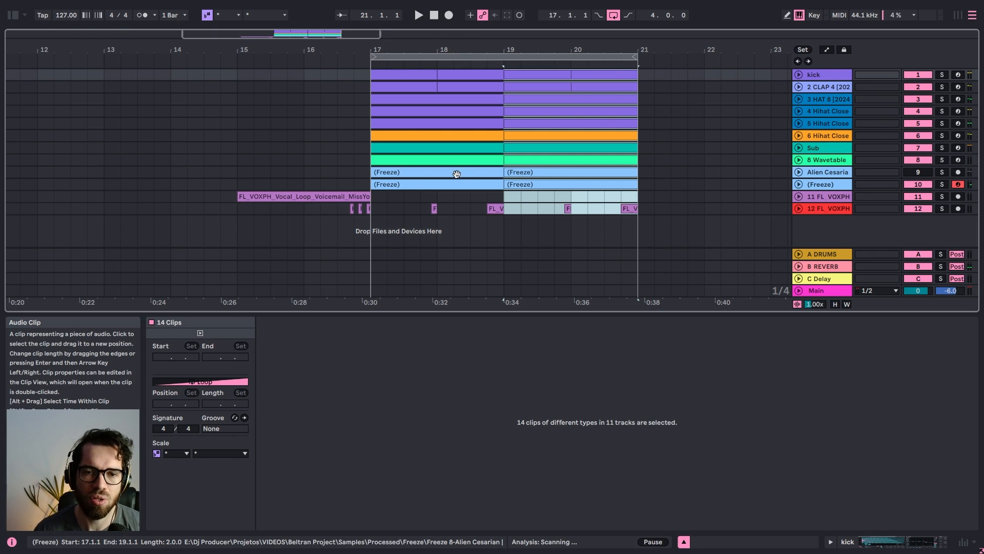
left_click(321, 159)
key("space")
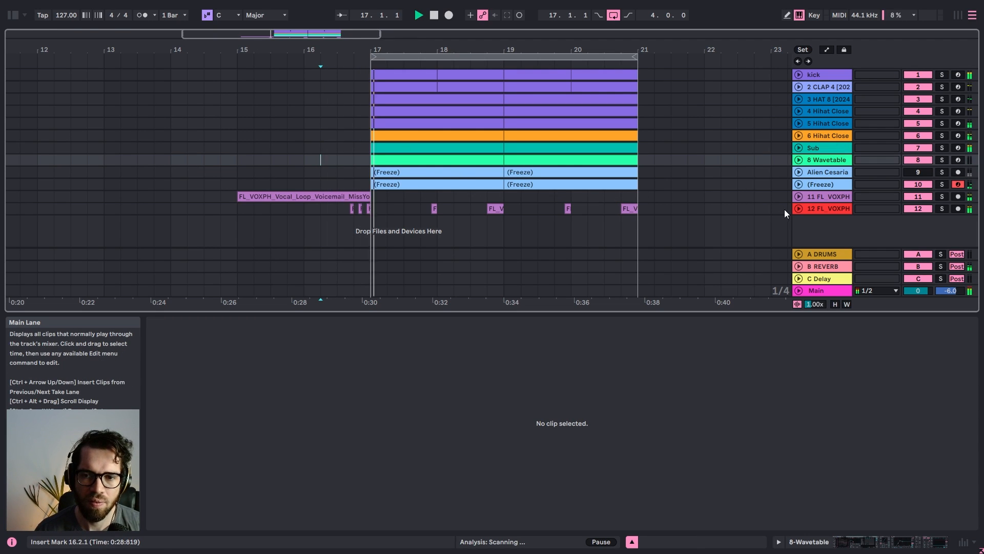
Unfold tracks 11 and 12, and place a copy of the vocal loop's first beat on track 11 from 19.2.1 to 19.3.1
left_click(826, 209)
left_click(799, 208)
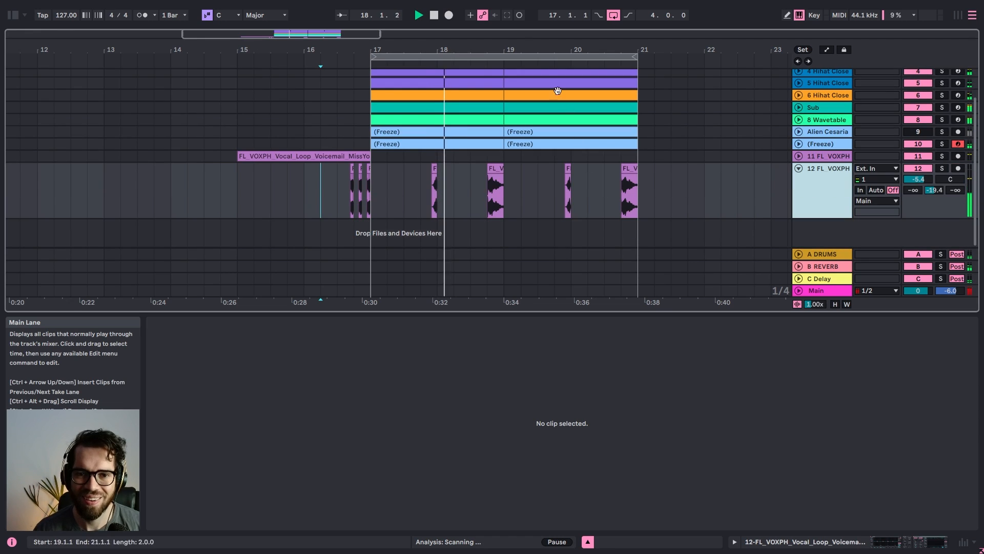
left_click(798, 156)
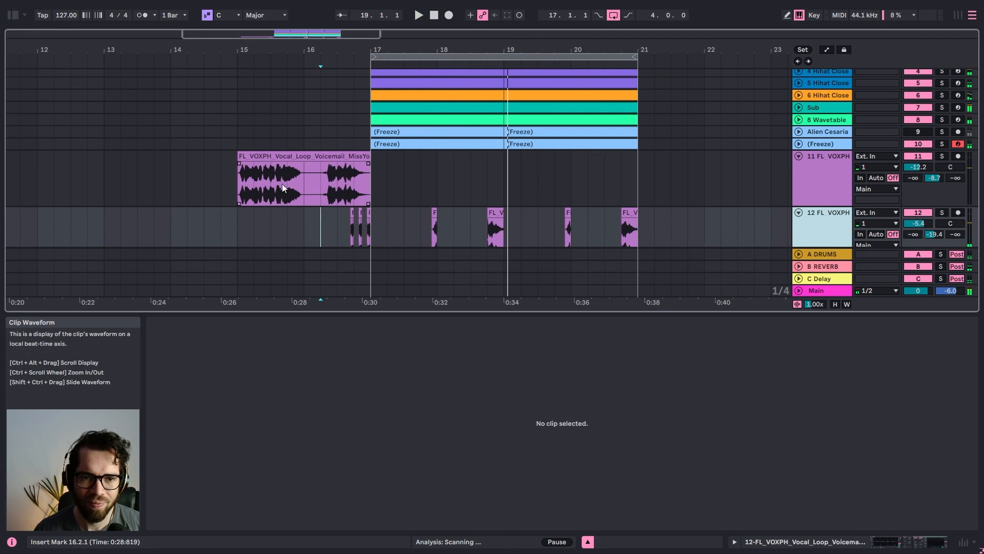
left_click(282, 187)
left_click(434, 171)
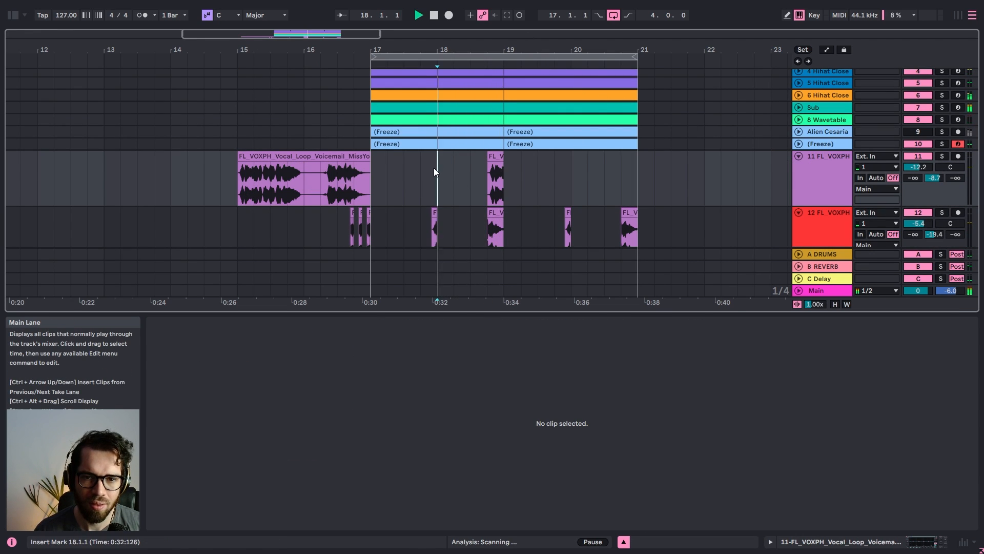
left_click(470, 177)
left_click_drag(495, 167, 528, 162)
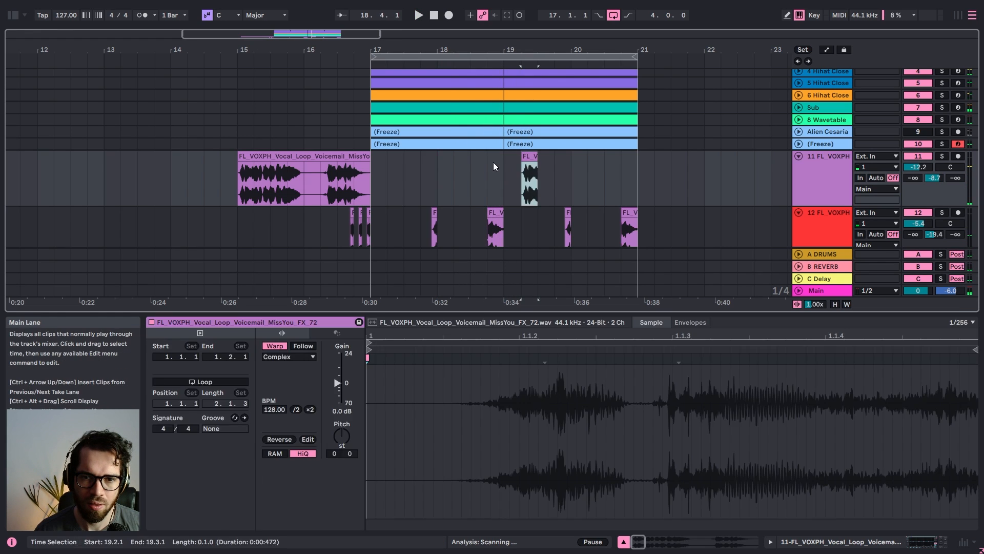
Try the copied vocal clip at 19.2.1 with its BPM doubled to 256
left_click(493, 162)
left_click_drag(553, 49, 550, 115)
key("space")
double_click(472, 156)
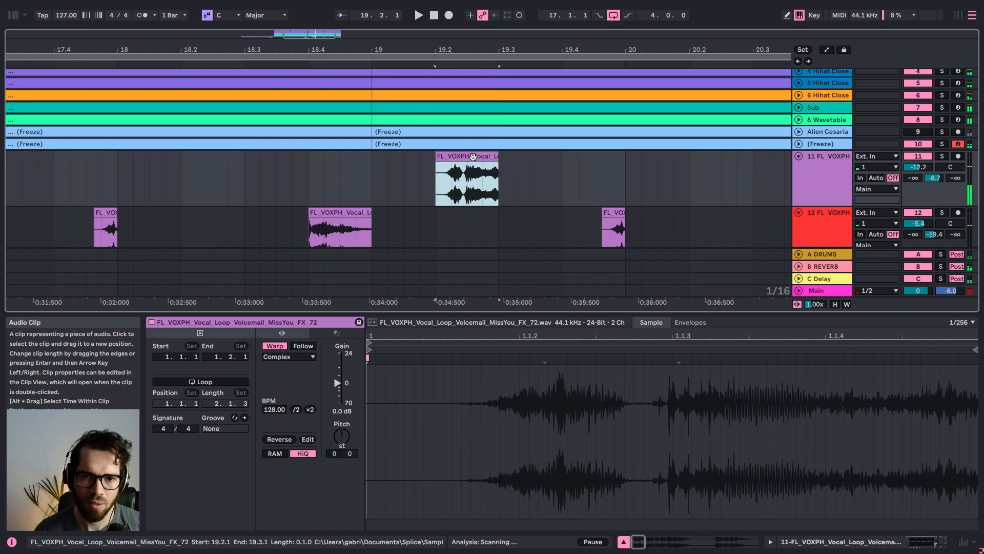
left_click(309, 409)
key("space")
key("space")
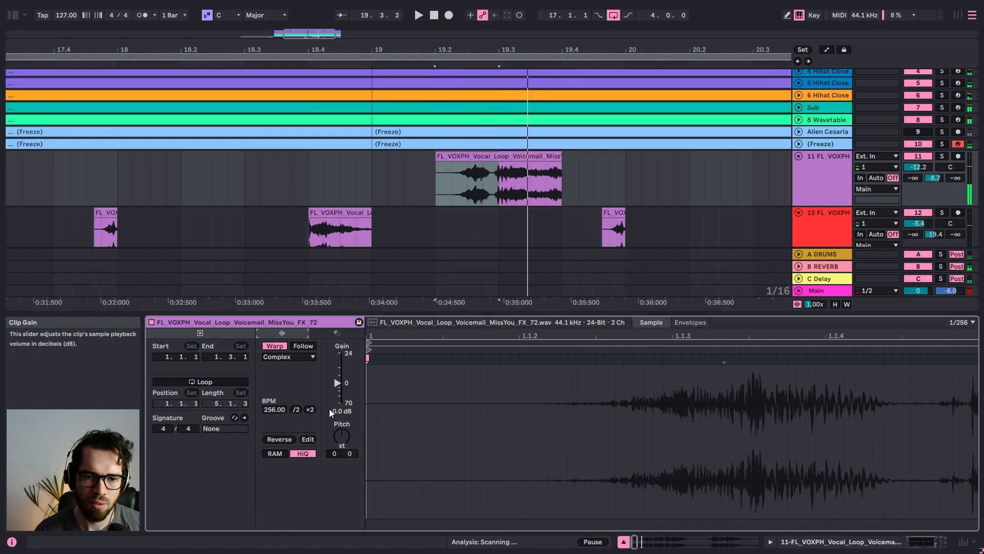
Set the BPM of the copied vocal clip at 19.2.1 to 64 and play it back
double_click(299, 409)
left_click(340, 180)
key("space")
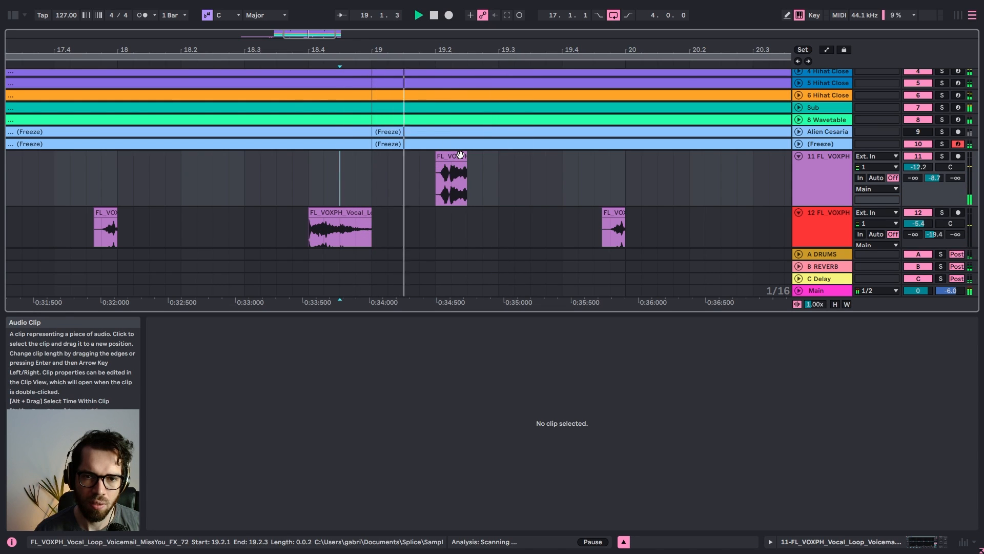
key("space")
Extend the end of the copied vocal clip on track 11 to 19.3.1 and audition it
left_click_drag(466, 156, 499, 156)
key("space")
key("space")
left_click(446, 188)
key("space")
key("space")
Split the copied vocal clip on track 11, delete its opening slice, and split the remainder in two
key("ctrl+e")
left_click(445, 156)
key("Delete")
left_click(472, 175)
key("ctrl+e")
Move the first remaining vocal slice earlier to 19.1.3, trim the second slice's start to 19.2.4, and play both back
left_click_drag(461, 157, 350, 167)
left_click(345, 171)
key("space")
key("space")
key("space")
left_click_drag(468, 156, 483, 157)
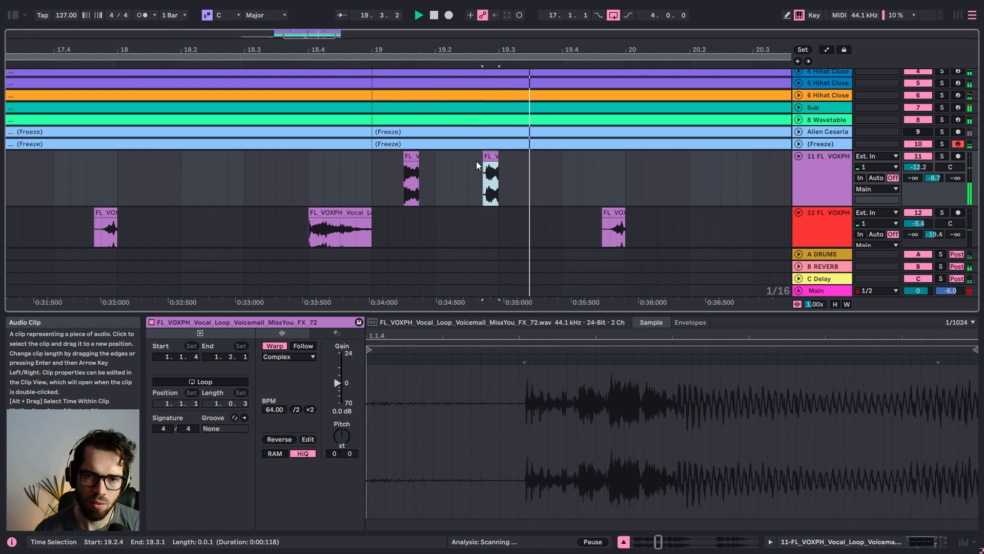
left_click(316, 179)
key("space")
key("space")
Play the whole arrangement from bar 16 and fold tracks 11 and 12
left_click_drag(478, 50, 479, 31)
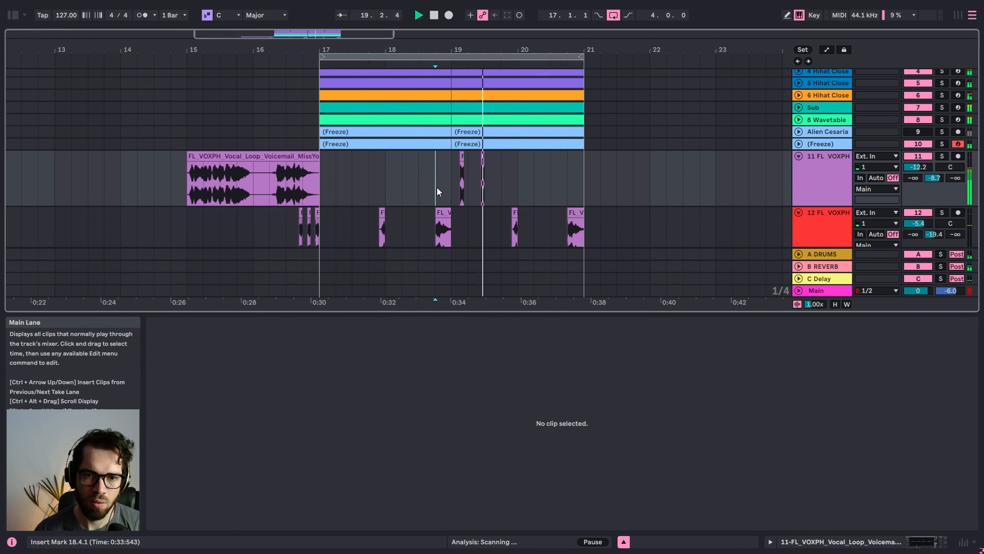
left_click(275, 136)
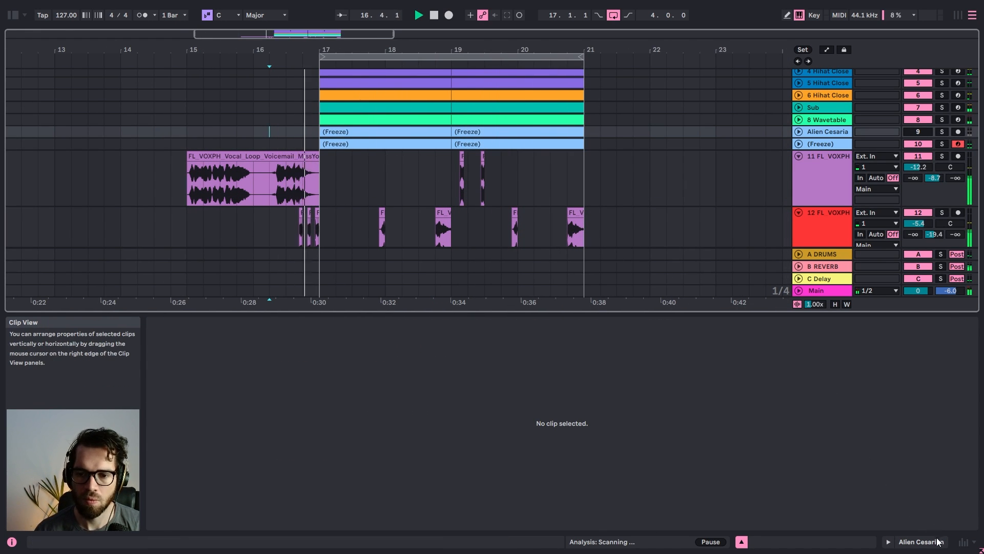
left_click(807, 163)
left_click(799, 157)
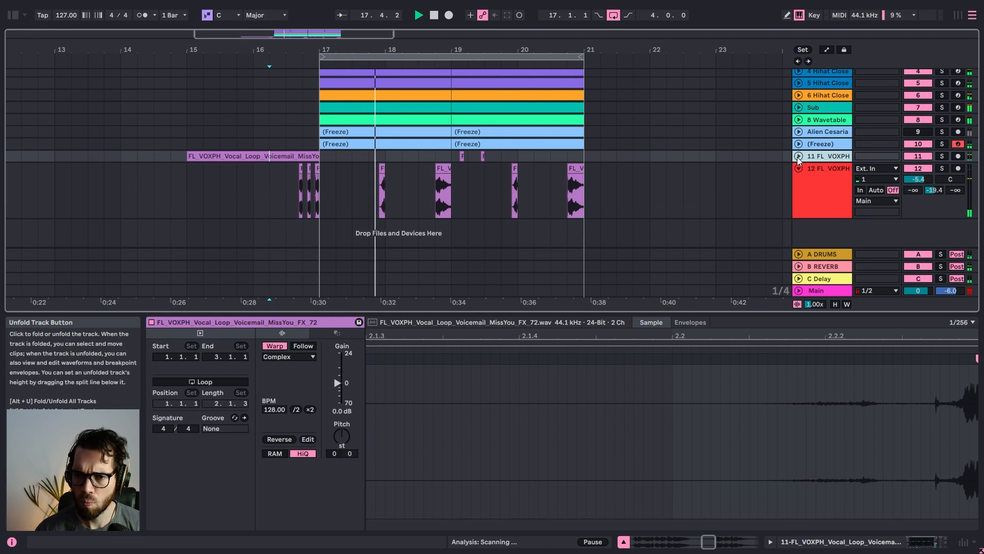
left_click(800, 169)
left_click(647, 207)
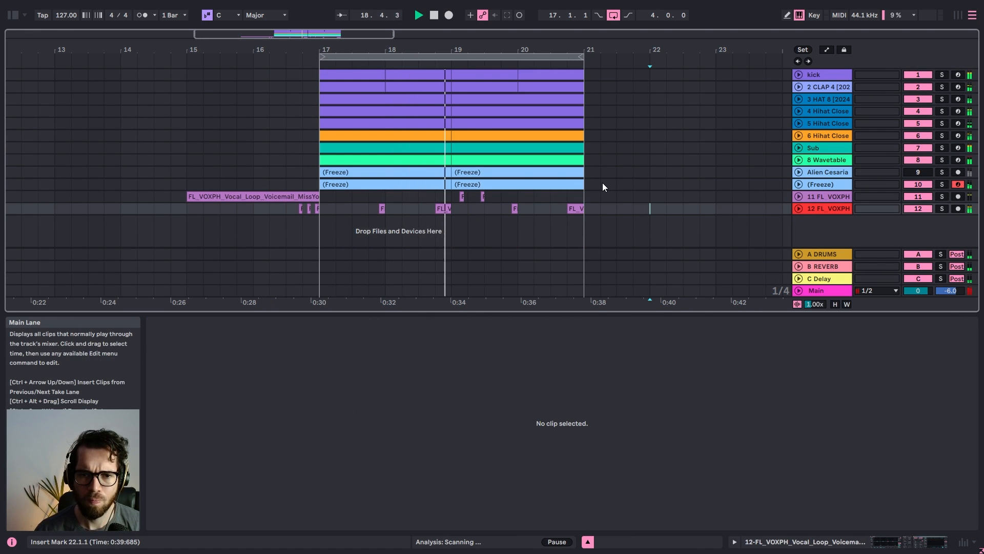
Copy the vocal section from 16.2.3 to 16.3.3 on track 11 and place the copy at 20.3.1
left_click_drag(488, 45, 487, 67)
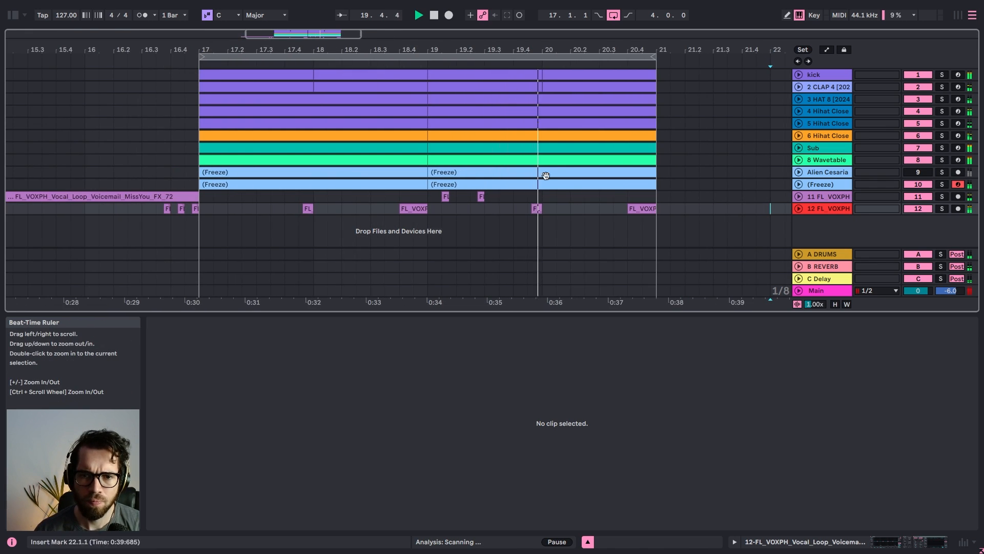
left_click(799, 197)
left_click_drag(128, 223, 155, 226)
key("ctrl+c")
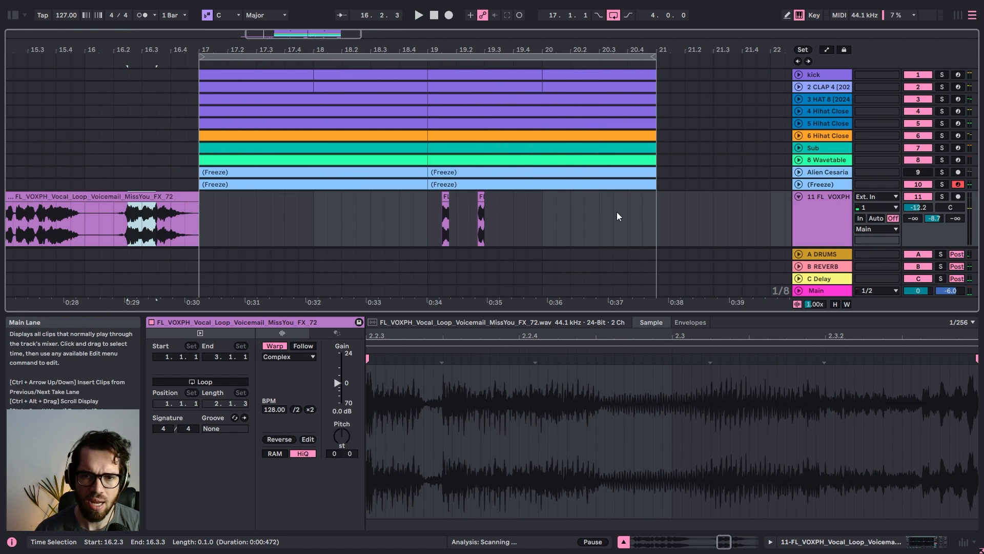
left_click(615, 223)
left_click(625, 222)
key("ctrl+v")
left_click_drag(640, 199, 614, 205)
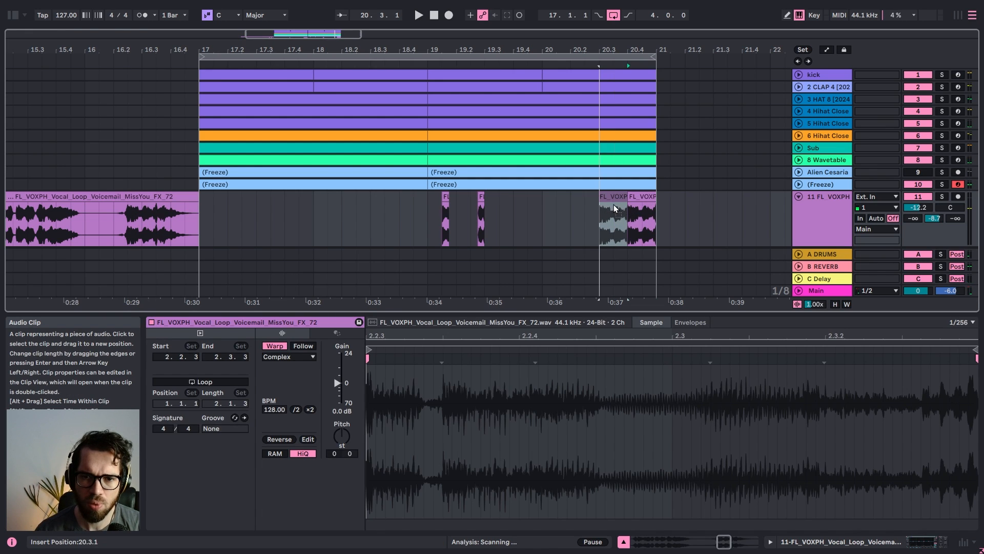
Stretch the copied vocal clip to end at 21.1.1 by setting its segment BPM to 256, and start playback
left_click(297, 409)
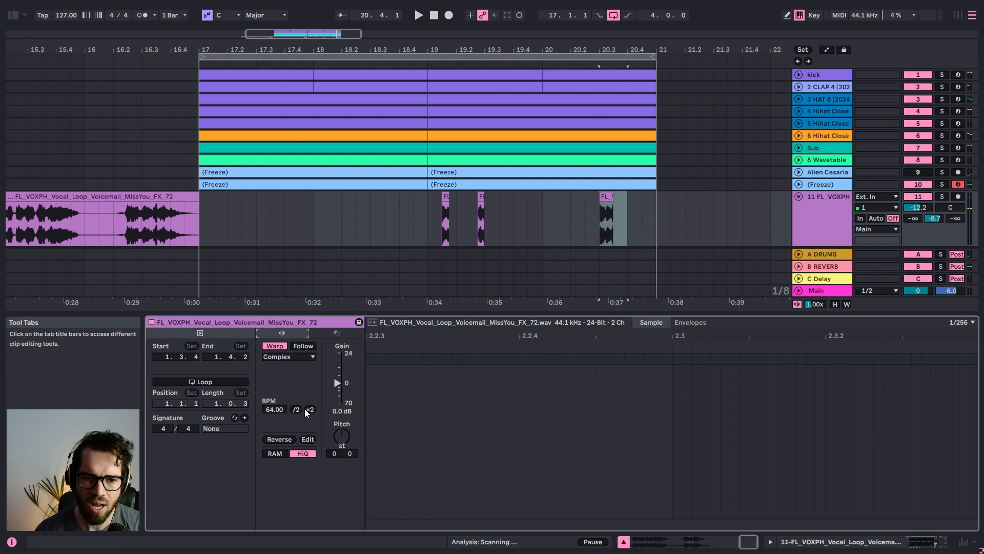
left_click(308, 410)
left_click(309, 410)
key("space")
left_click(521, 215)
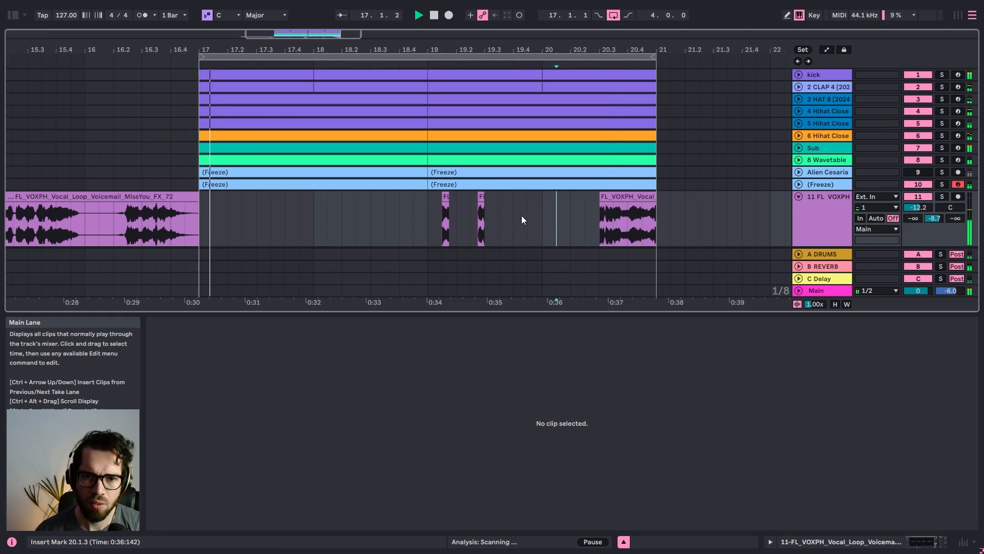
Transpose the stretched vocal clip down 12 semitones and listen to it in the loop
left_click(645, 199)
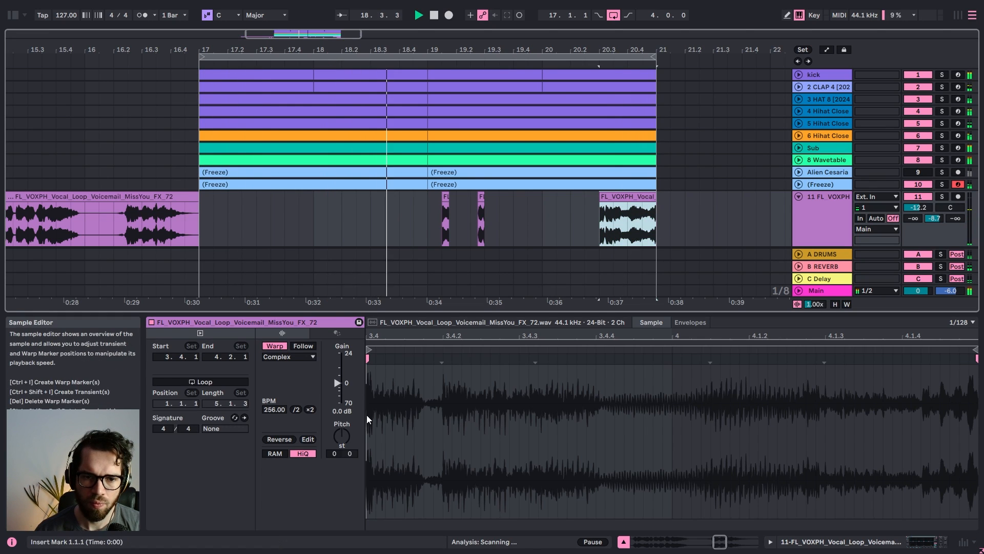
left_click_drag(341, 435, 341, 445)
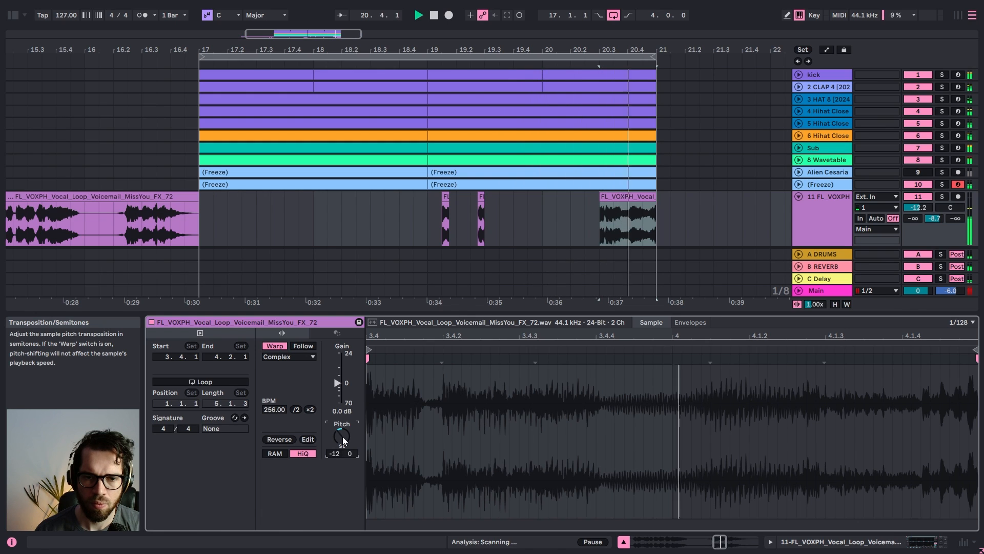
left_click(181, 149)
key("space")
Insert a new audio track below track 11 and move the stretched vocal clip onto it at 20.3.1
scroll(703, 154, "down", 3)
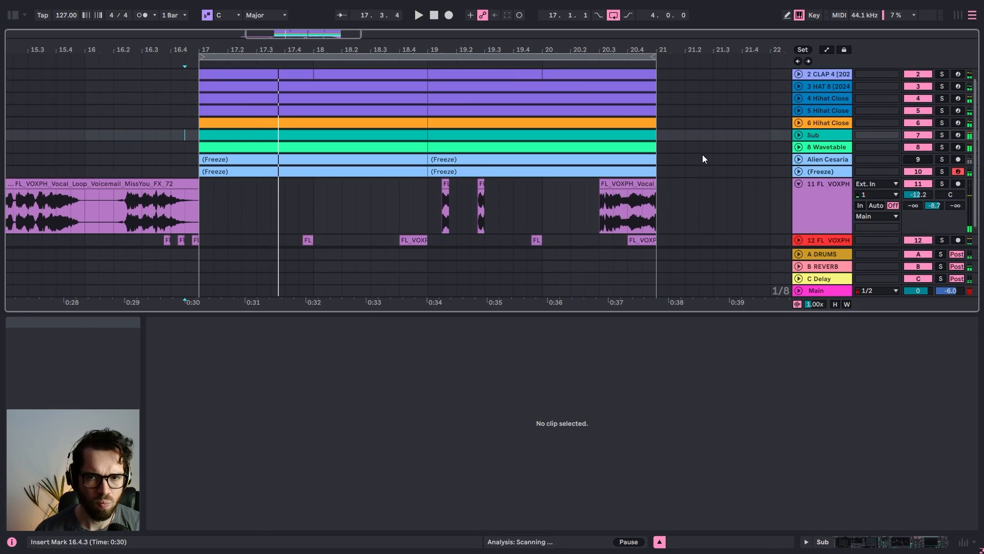
left_click(816, 198)
key("ctrl+t")
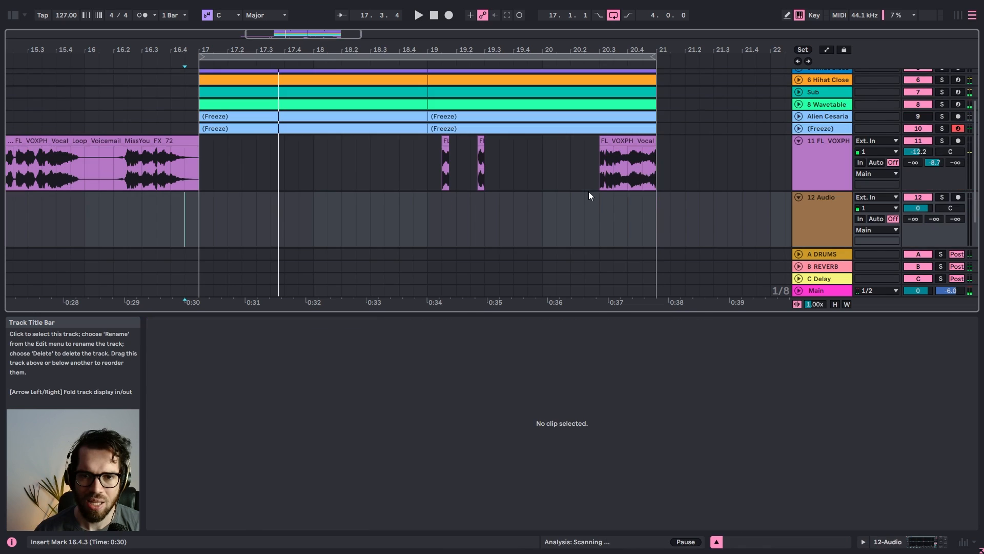
left_click(616, 148)
left_click_drag(617, 142, 622, 220)
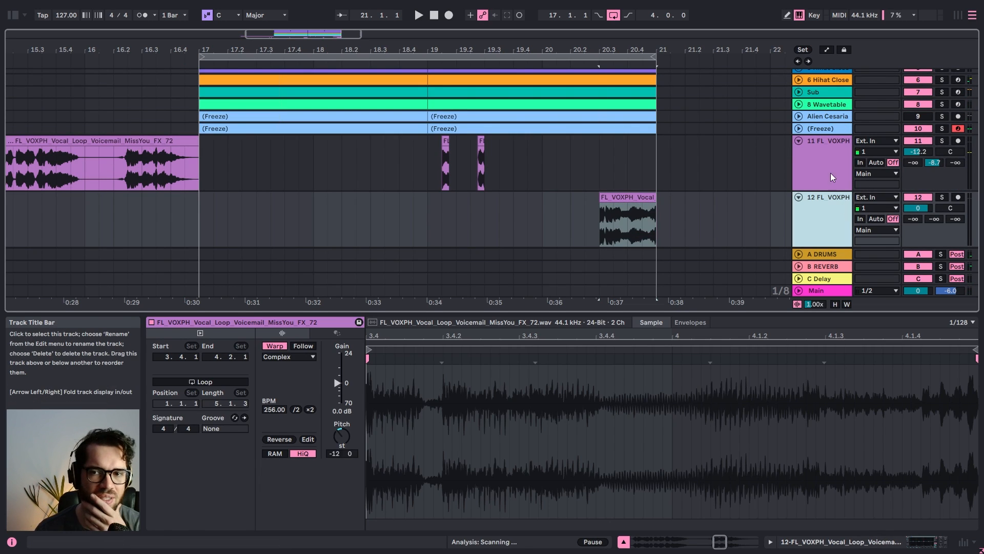
Copy the Shifter device from track 10's effect chain to the end of the new vocal track 12's chain
left_click(826, 105)
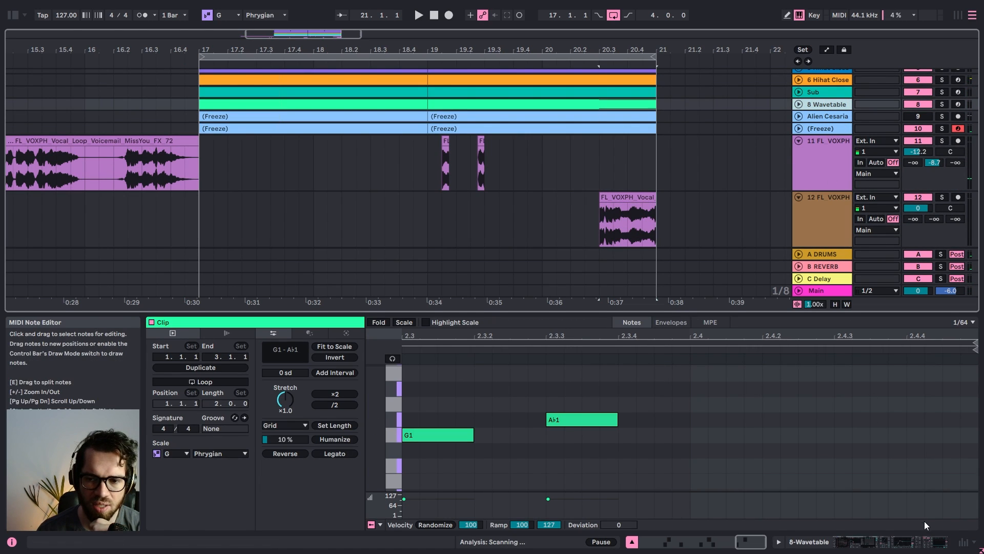
left_click(642, 217)
left_click(830, 215)
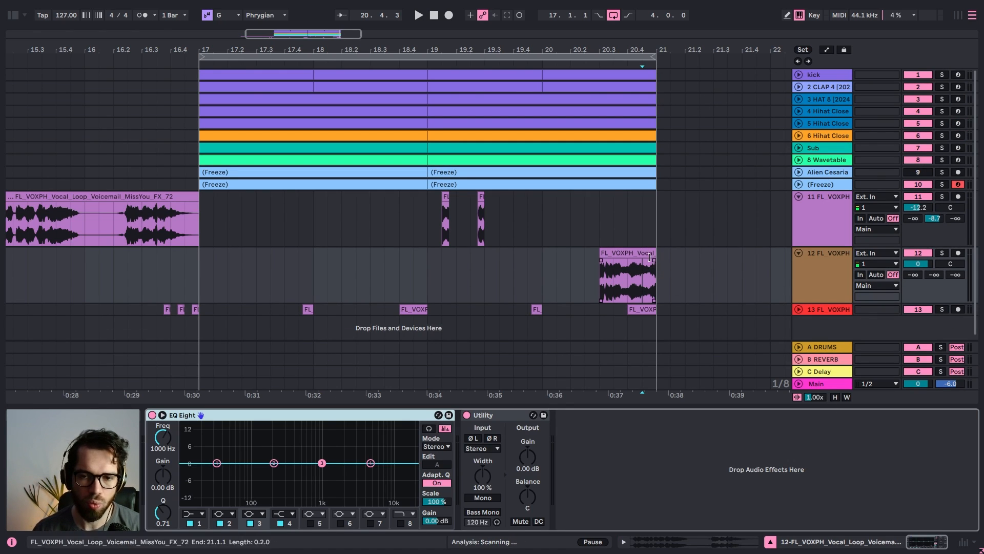
left_click(649, 256)
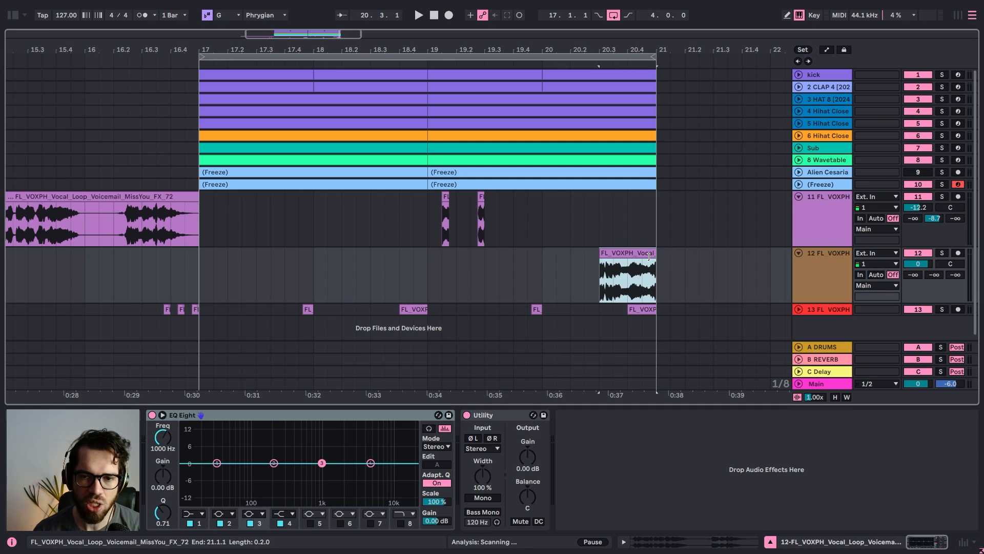
left_click(804, 184)
left_click(825, 175)
left_click(822, 186)
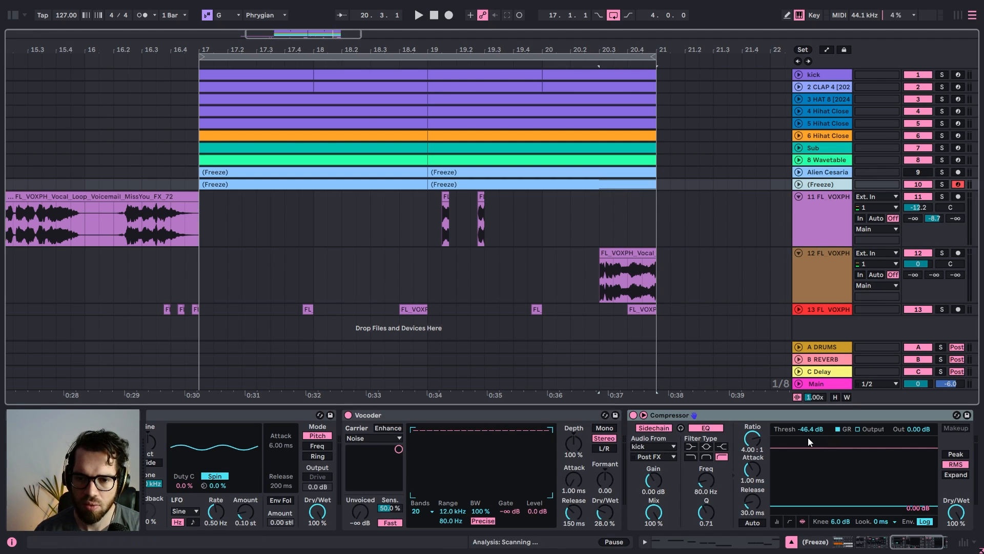
left_click_drag(919, 547, 892, 546)
left_click(614, 418)
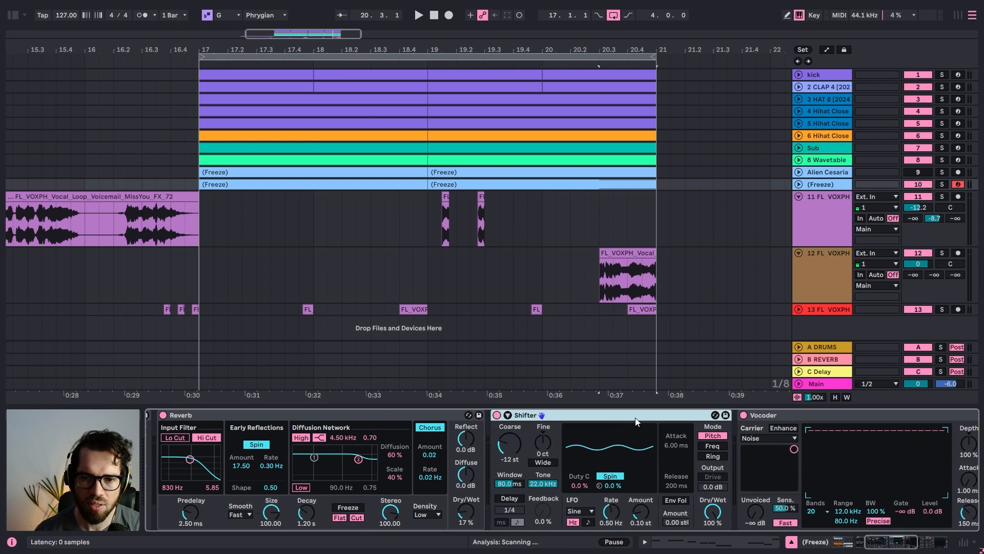
left_click(636, 272)
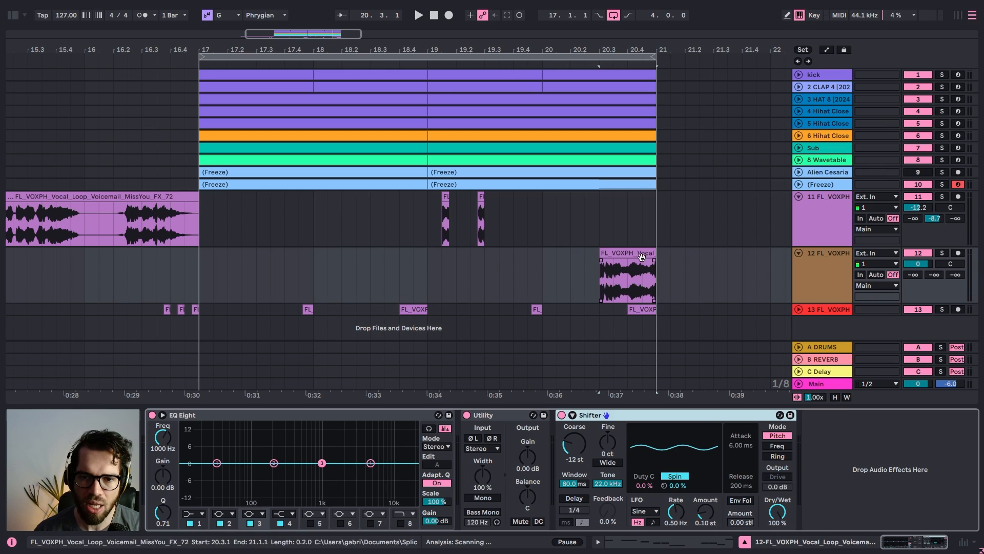
Solo track 12 and reset the pitch transposition of its vocal clip
left_click(942, 254)
double_click(637, 254)
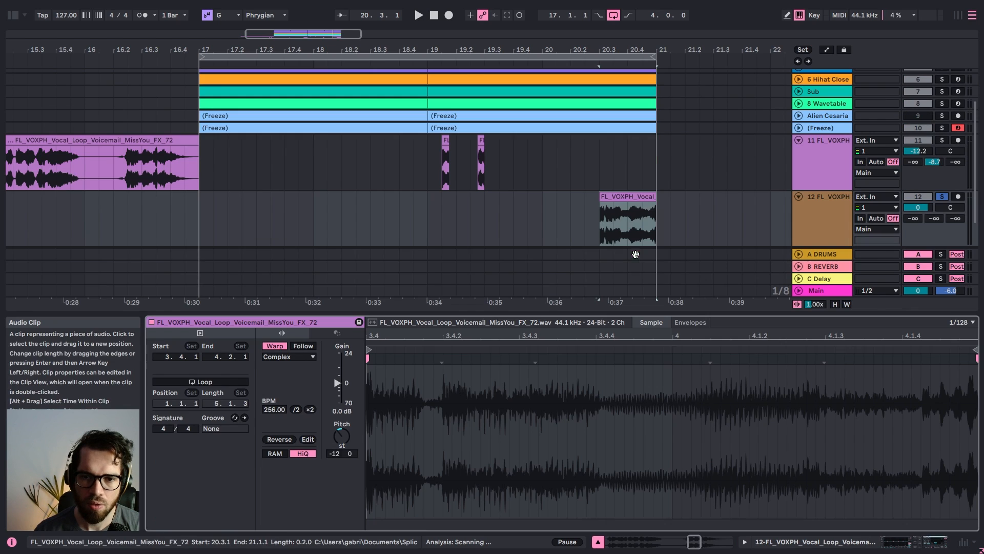
double_click(341, 436)
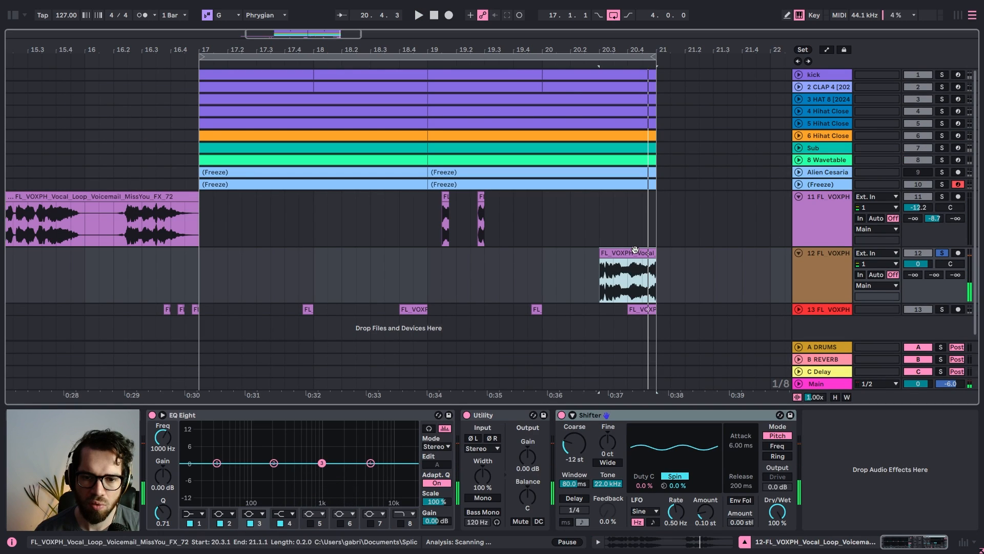
Set Shifter's coarse pitch to -5 st and its LFO amount to 4.48 st, and audition the soloed vocal
left_click(574, 444)
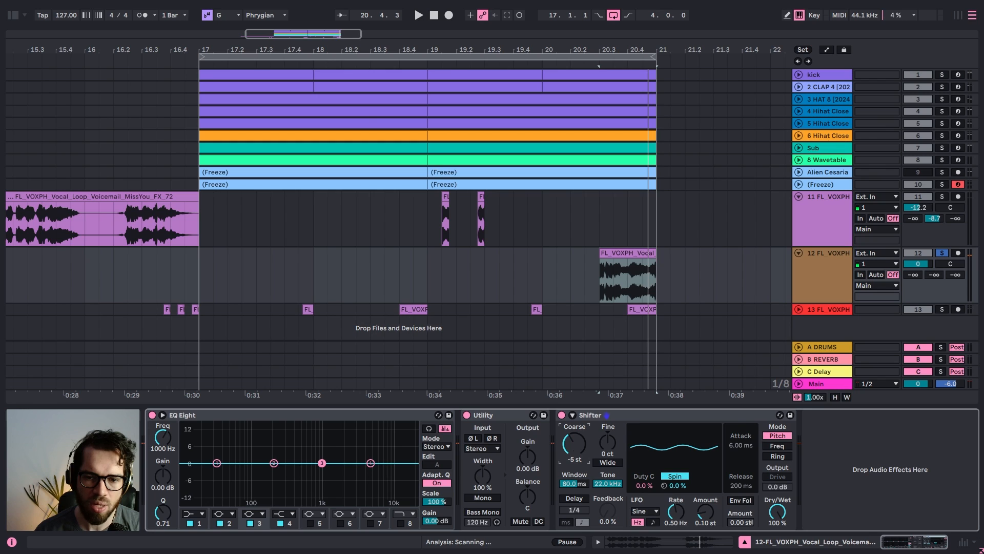
key("space")
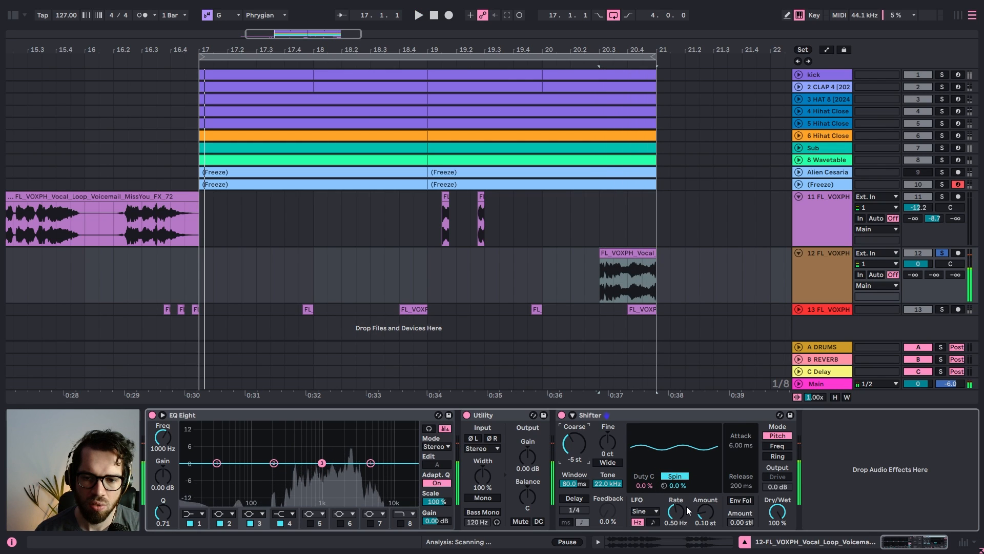
left_click_drag(705, 512, 706, 466)
key("space")
key("space")
key("space")
key("space")
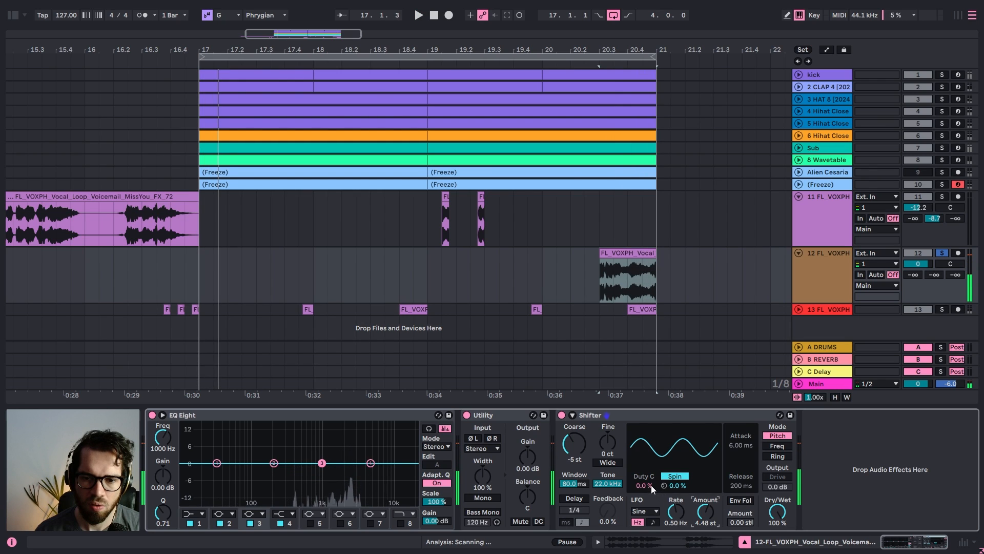
Set Shifter's LFO rate to 0.09 Hz and its amount to 7.37 st, and audition the vocal
key("space")
left_click_drag(676, 512, 706, 482)
key("space")
key("space")
key("space")
key("space")
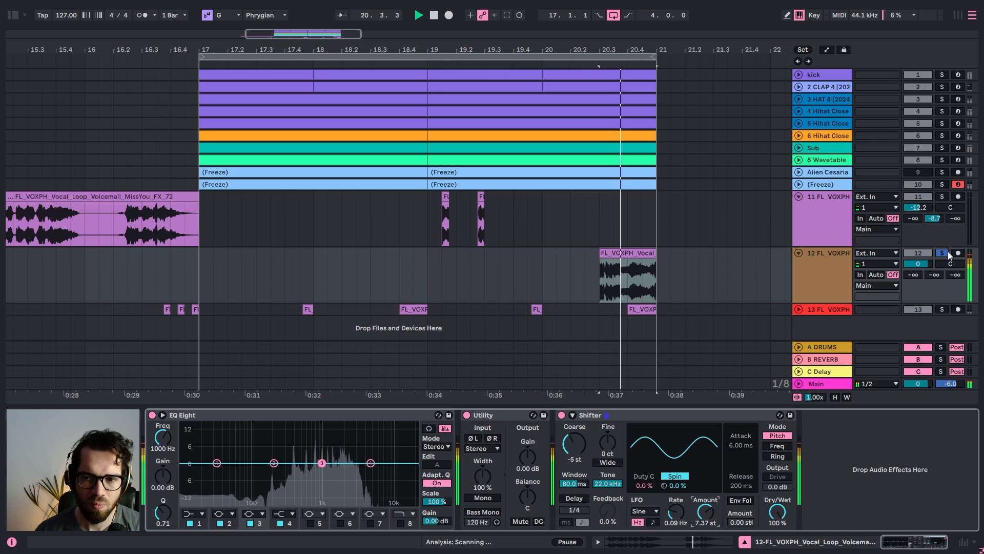
key("space")
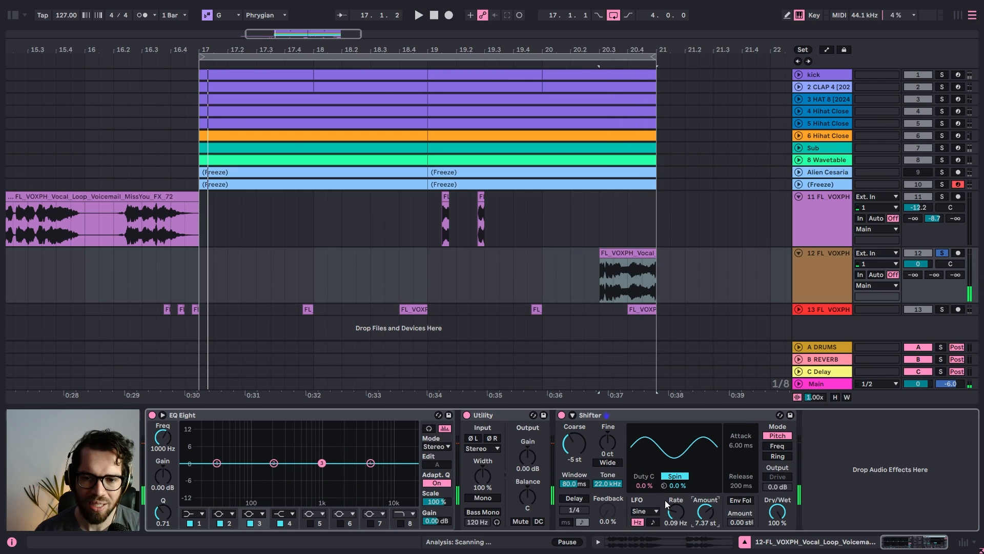
Compare the Rand and Rect LFO waveforms in Shifter, keep Rand, and hear the vocal with all tracks unsoloed
left_click(654, 511)
left_click(648, 491)
key("space")
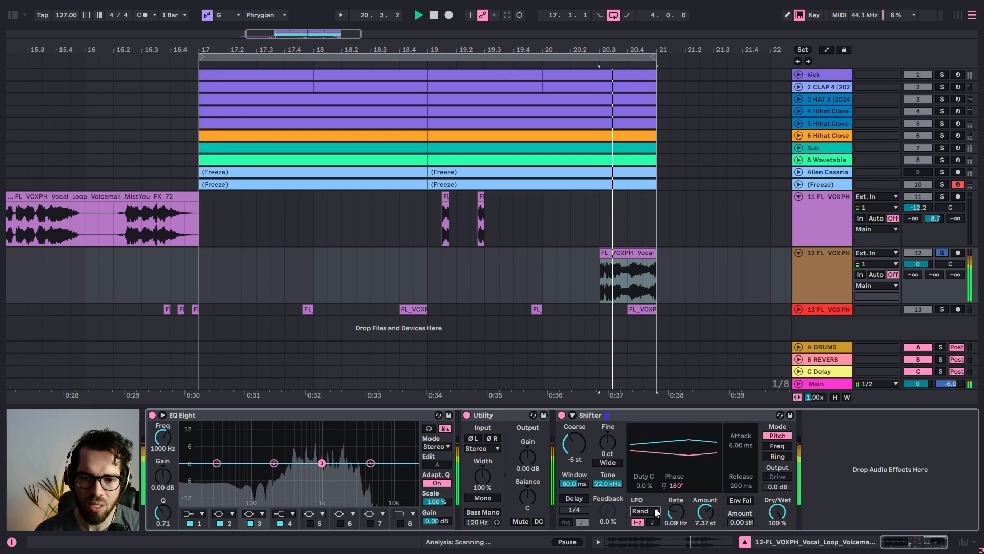
left_click(646, 512)
left_click(651, 482)
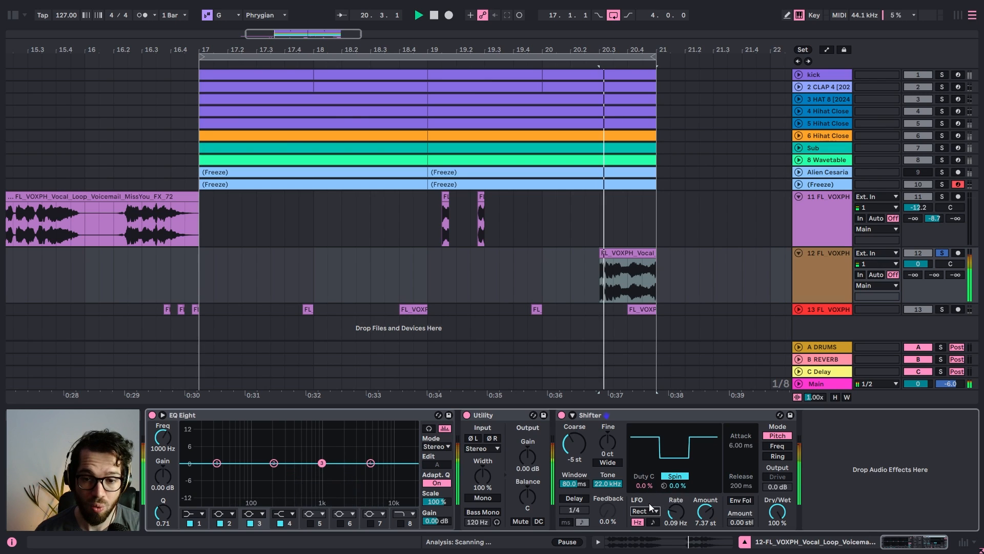
left_click(650, 509)
left_click(649, 492)
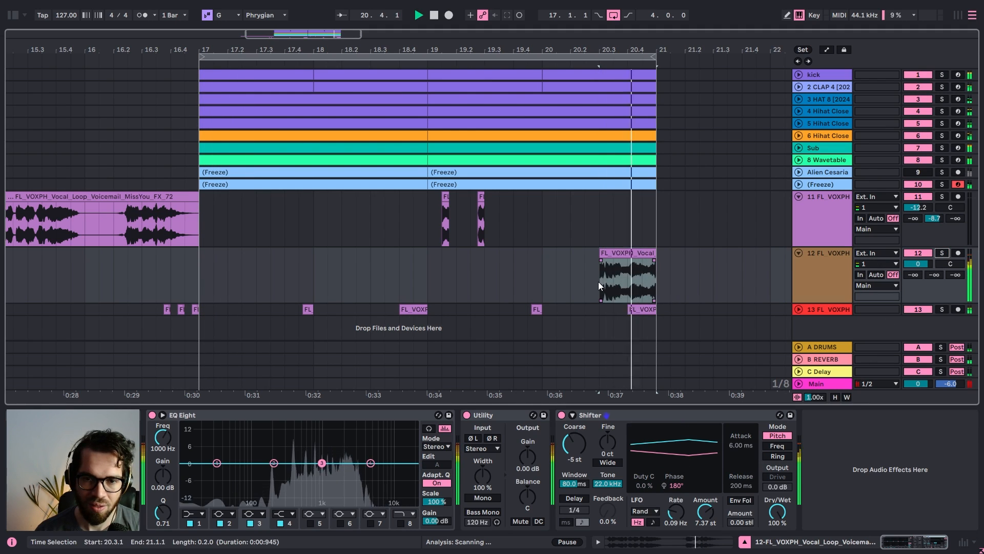
left_click(512, 263)
key("space")
Copy the kick-sidechained Compressor from track 13 to the end of track 12's effect chain
left_click(814, 310)
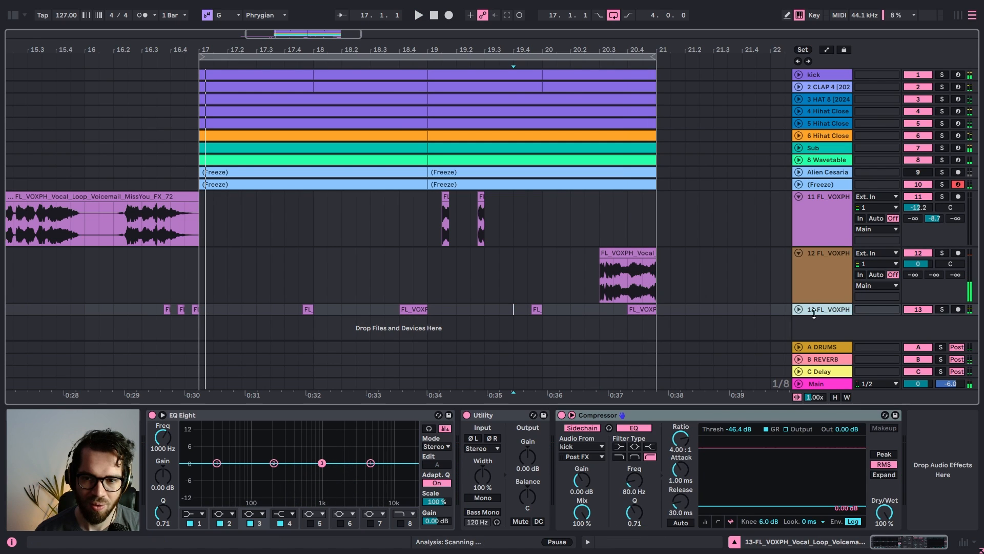
left_click(692, 413)
left_click(829, 272)
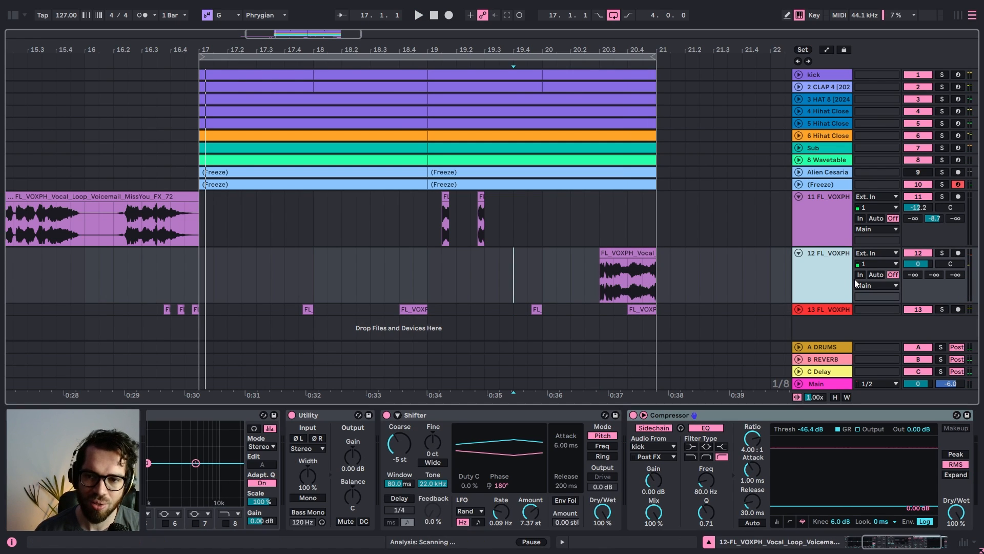
Set track 12's volume to -6.2 dB and its reverb send B to -4.4 dB while the loop plays
key("space")
left_click_drag(919, 263, 918, 279)
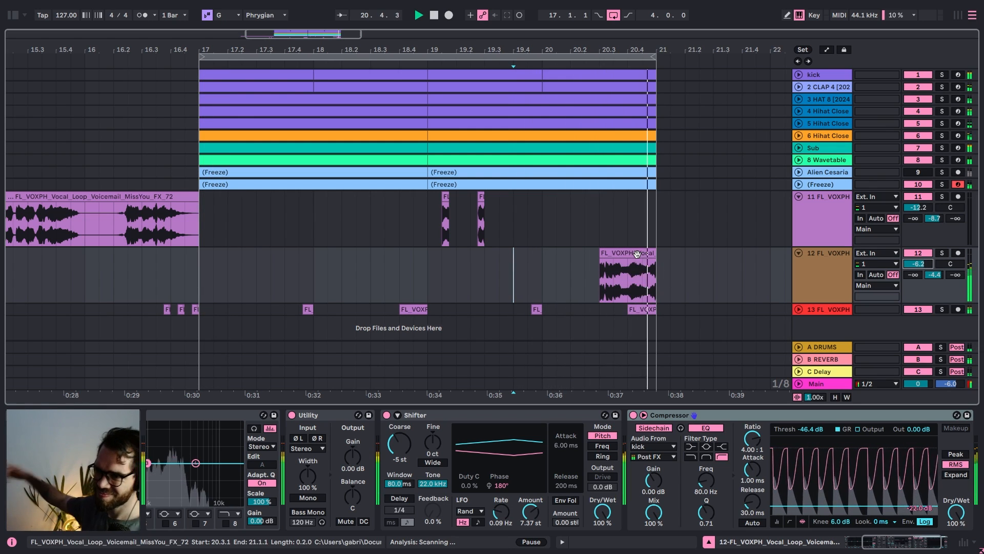
scroll(359, 231, "down", 1)
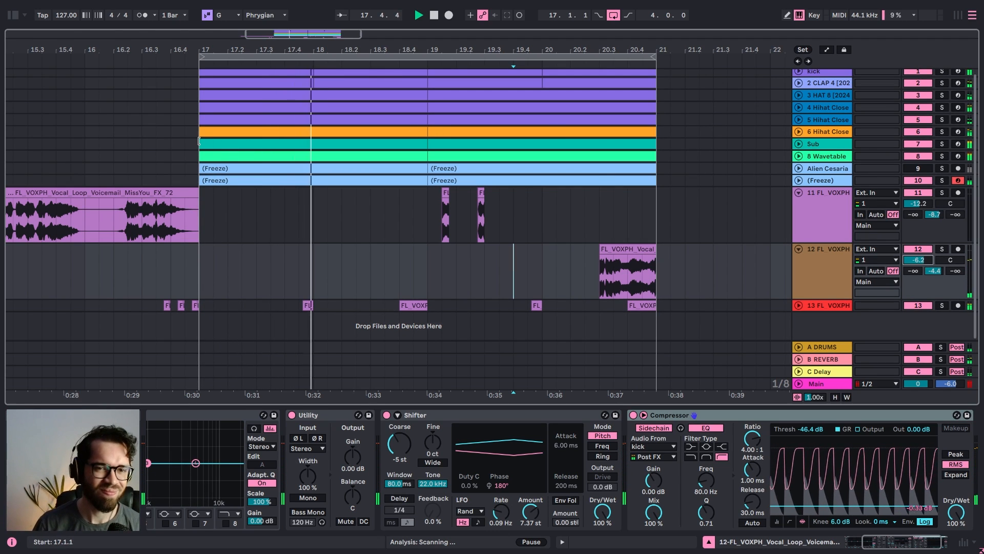
left_click(142, 145)
scroll(811, 158, "up", 1)
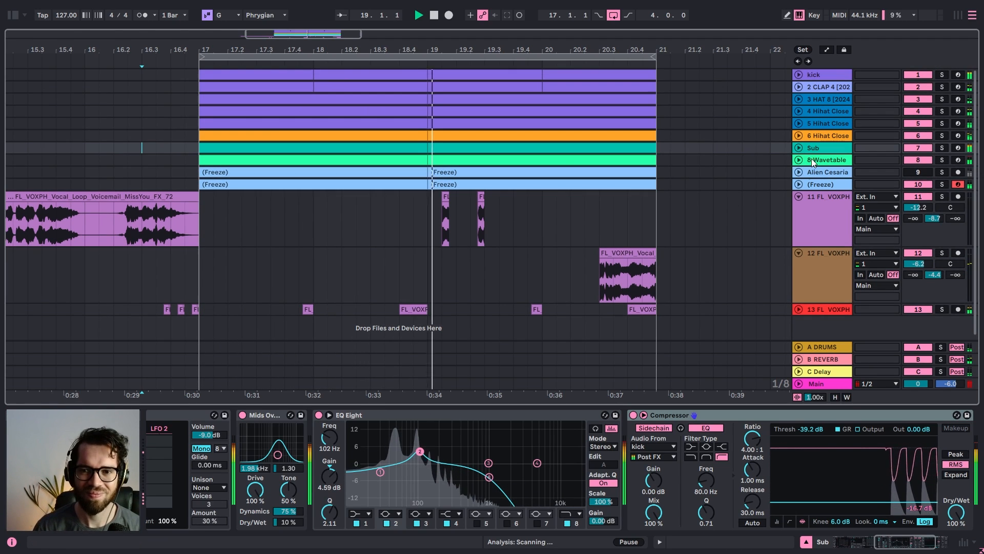
Unfold hi-hat track 6 and lower its volume to -2.8 dB
left_click(822, 134)
left_click(799, 136)
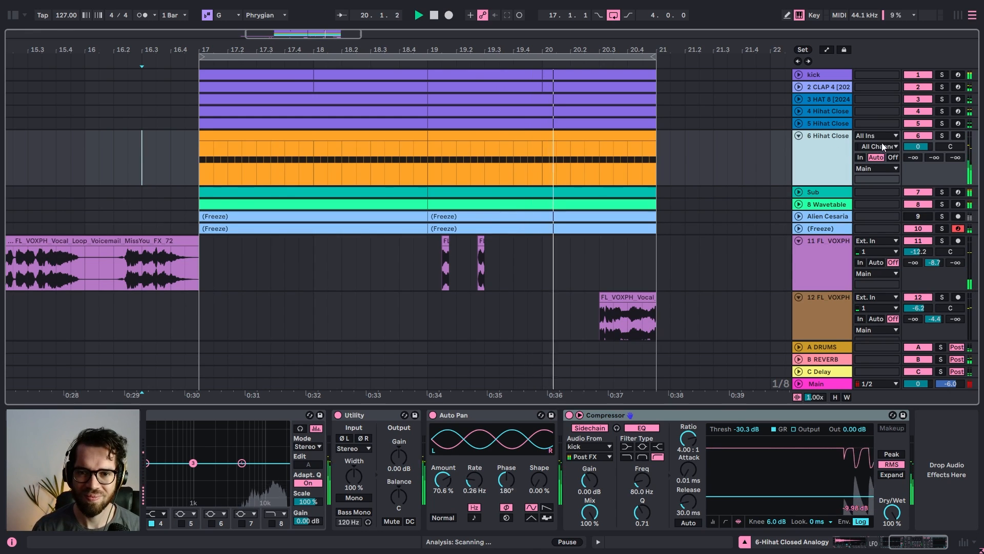
left_click_drag(907, 146, 907, 149)
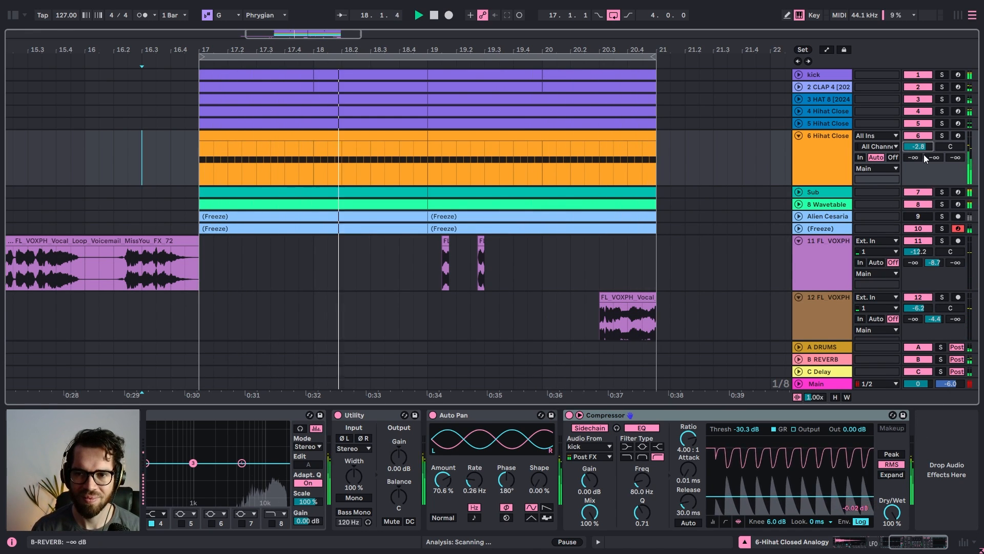
Select all tracks, fold them together, and clear the selection
left_click(798, 146)
key("ctrl+a")
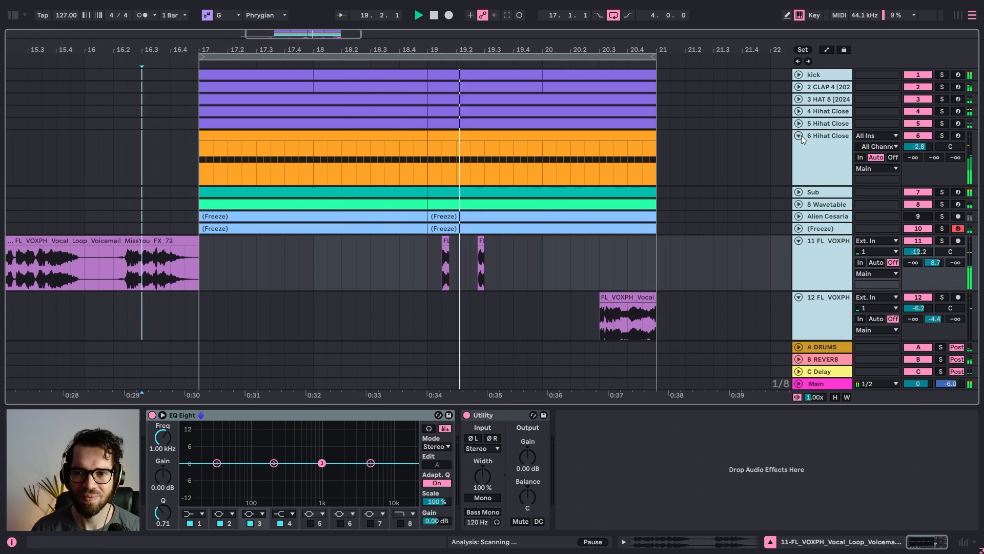
left_click(799, 136)
left_click(760, 147)
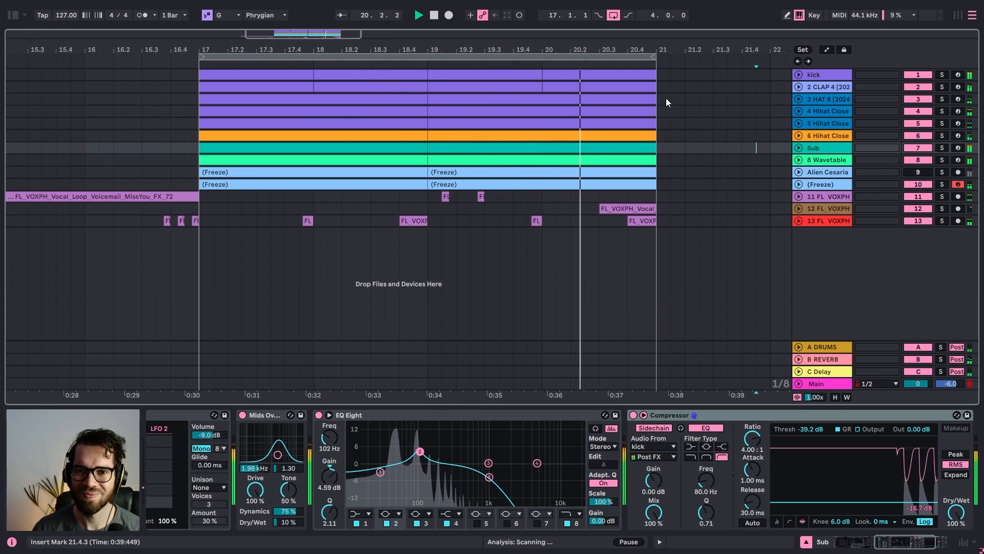
Duplicate the four-bar section from bar 17 to 21 across all tracks and extend the loop to eight bars
key("space")
left_click(654, 75)
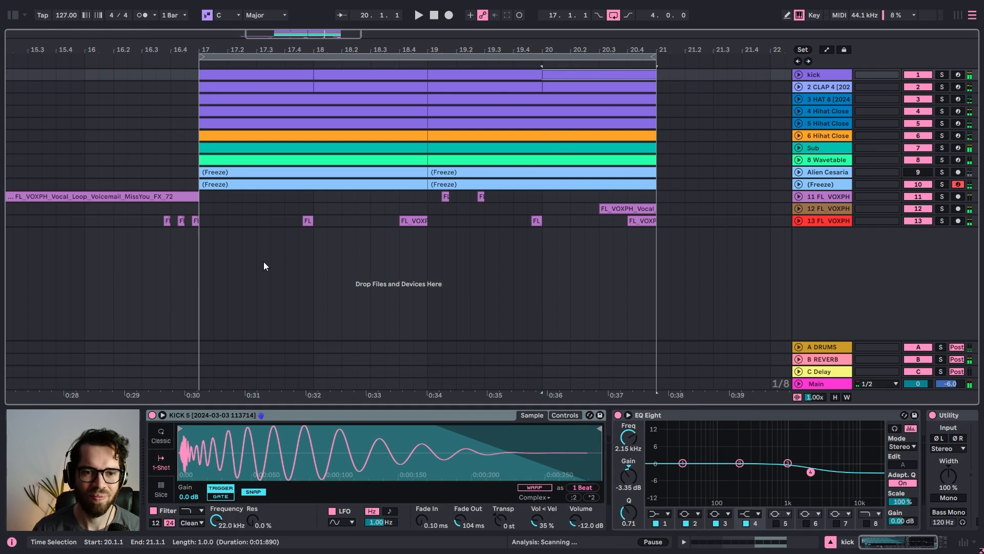
left_click(201, 242, "shift")
key("ctrl+shift+d")
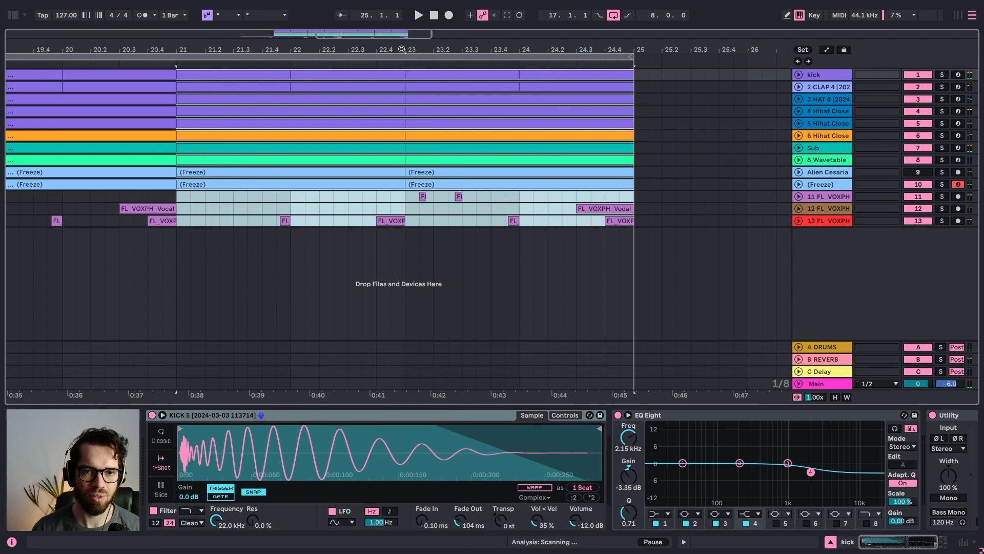
left_click_drag(418, 46, 520, 49)
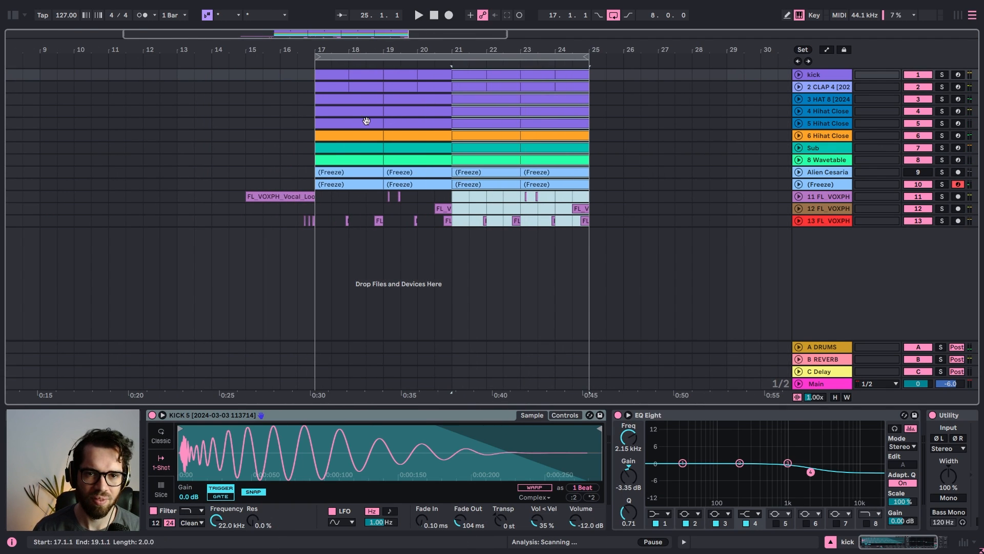
left_click(303, 112)
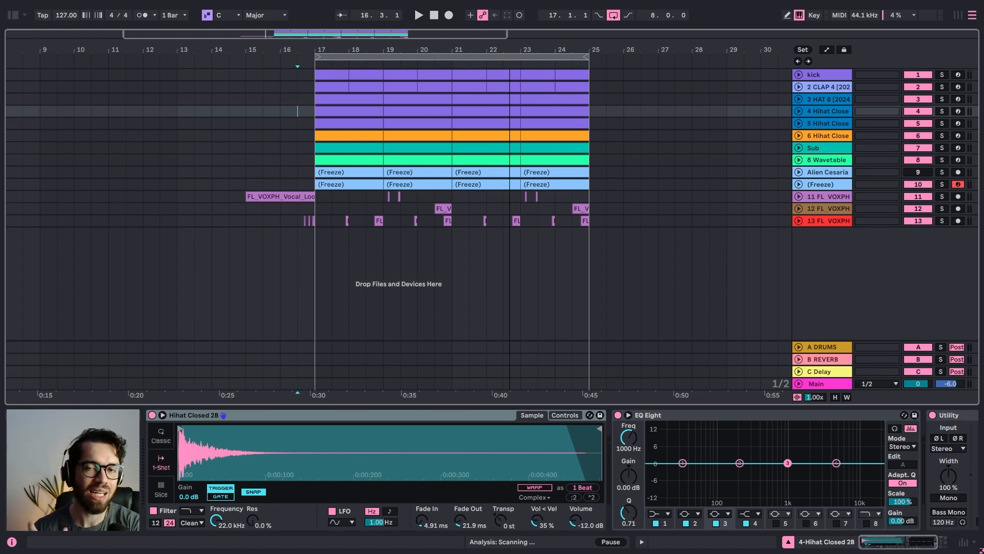
Deactivate the first vocal clip on track 12, at 20.3, while the loop plays
scroll(506, 205, "up", 3)
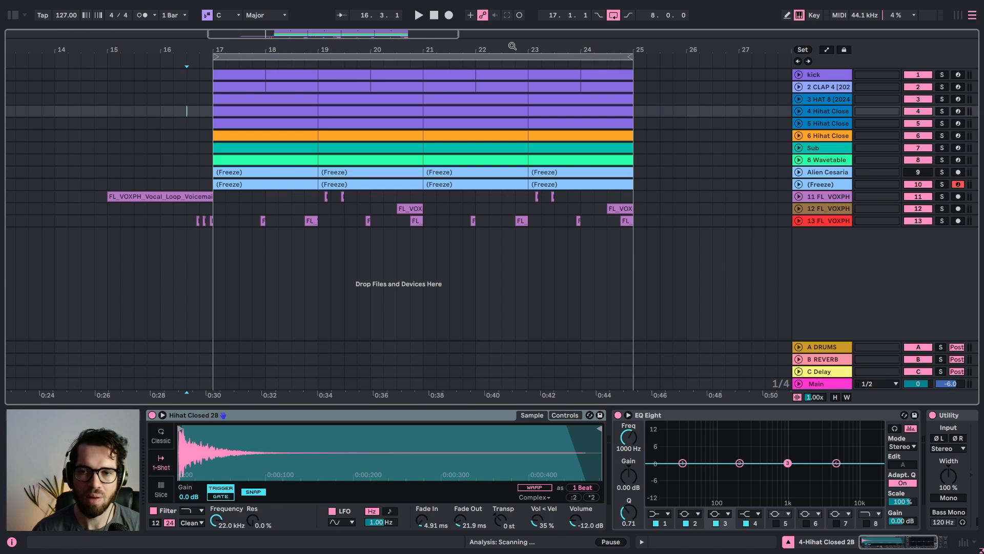
left_click(197, 166)
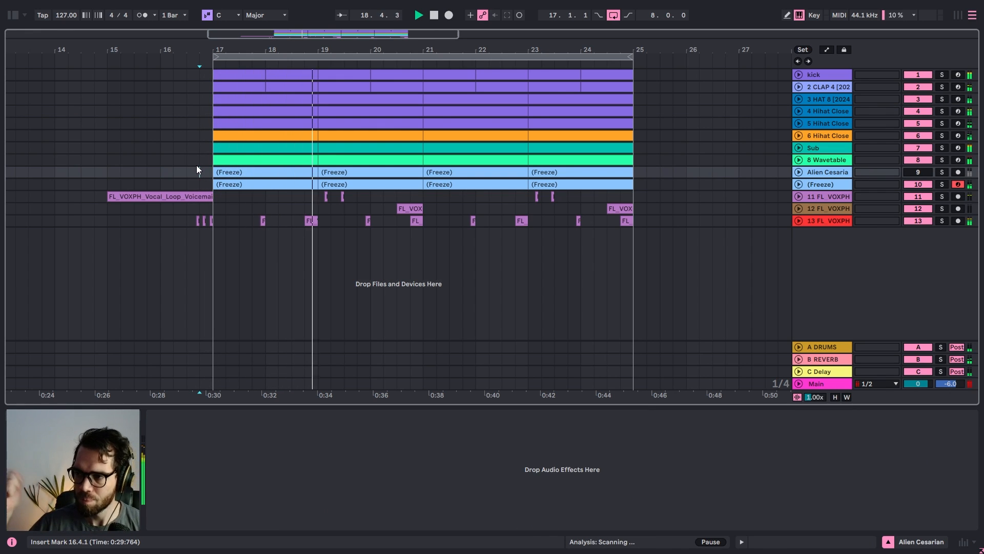
left_click(472, 220)
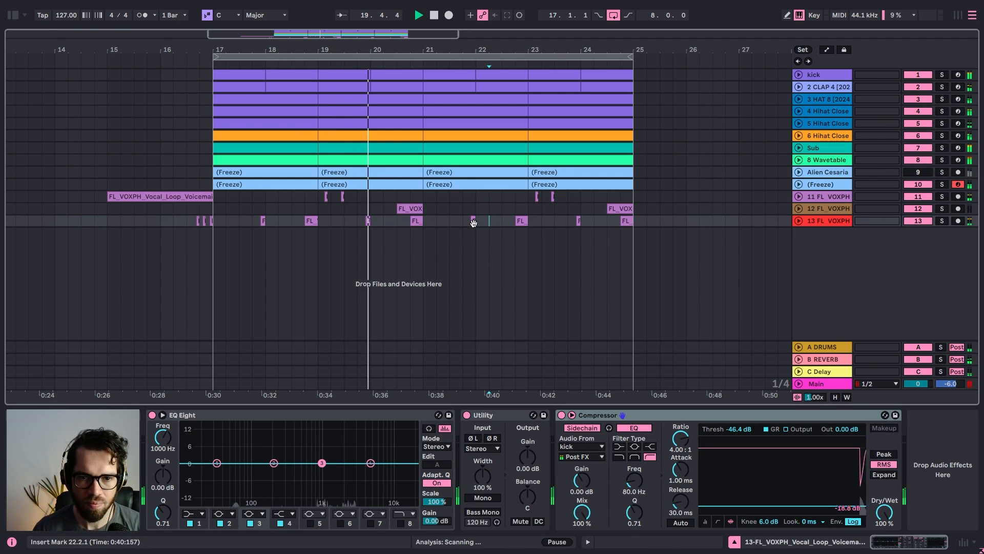
left_click(409, 209)
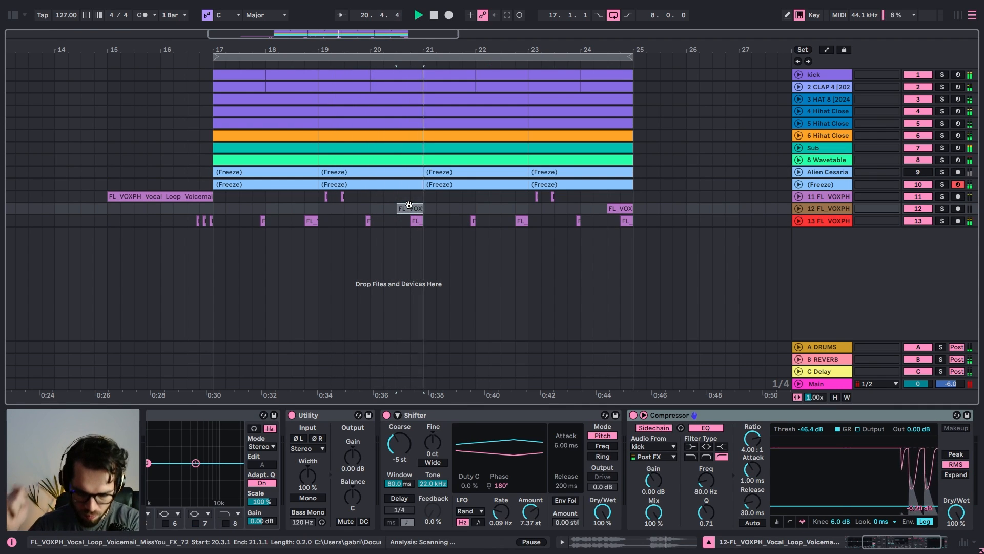
left_click(568, 221)
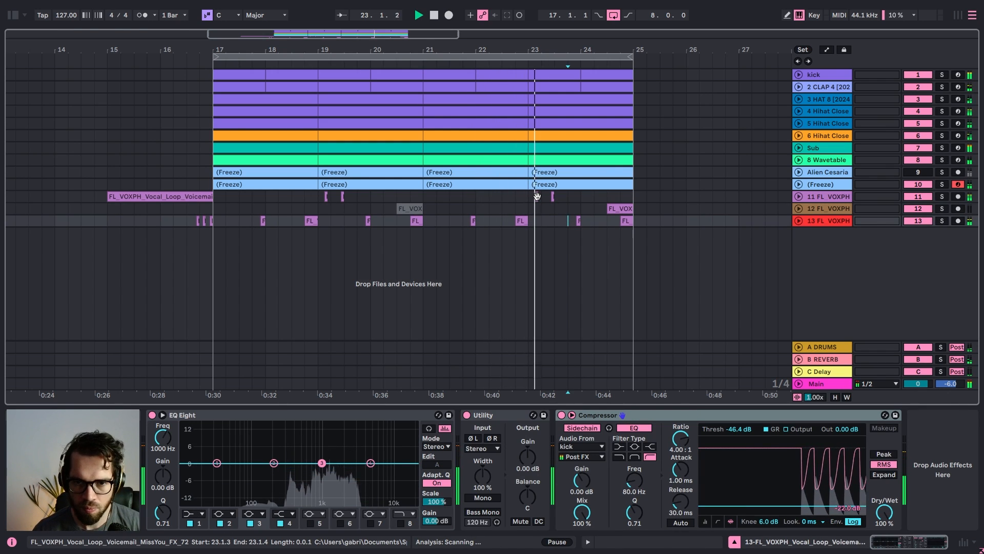
Shorten the last kick clip so it ends at 24.3.1 and play the transition
scroll(572, 220, "up", 4)
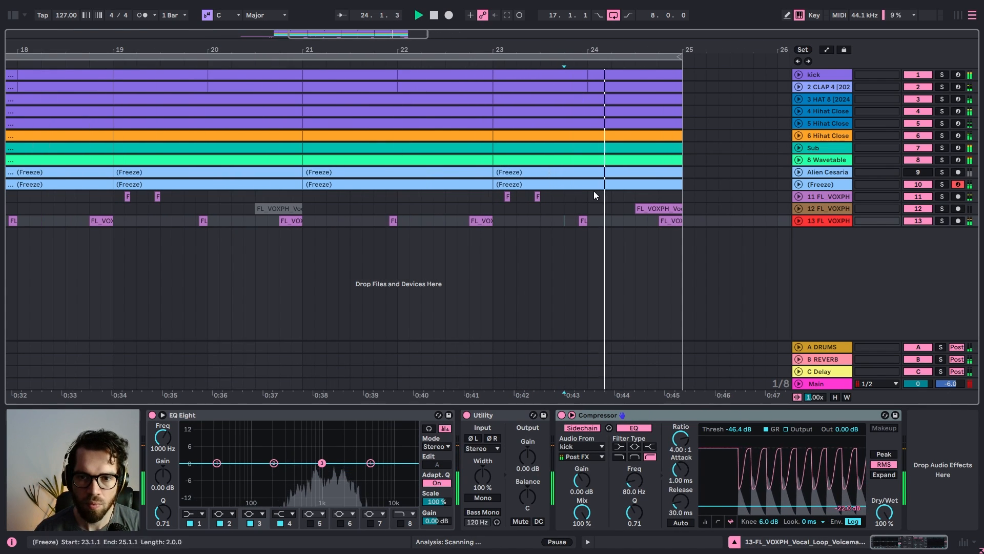
key("space")
left_click_drag(681, 75, 636, 75)
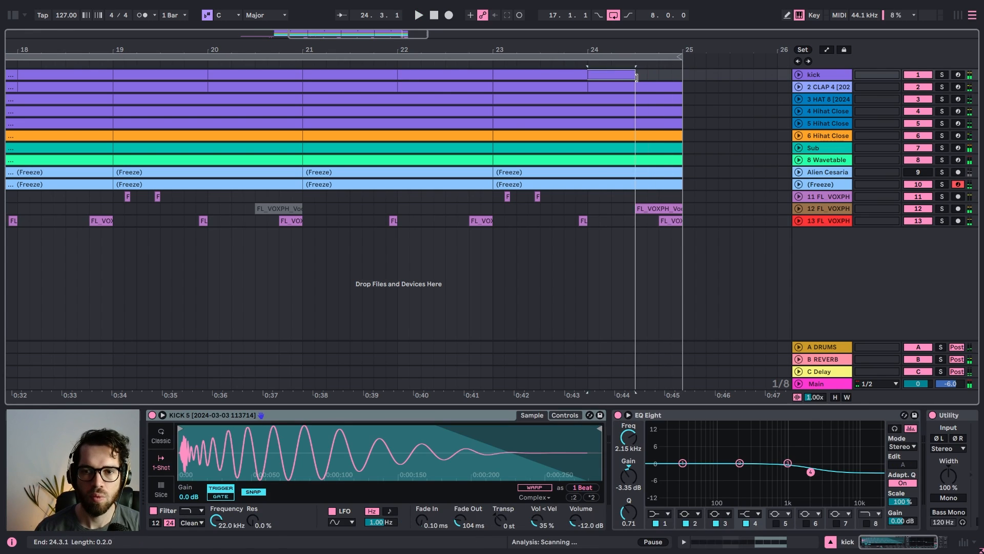
left_click(593, 220)
left_click(624, 208)
key("space")
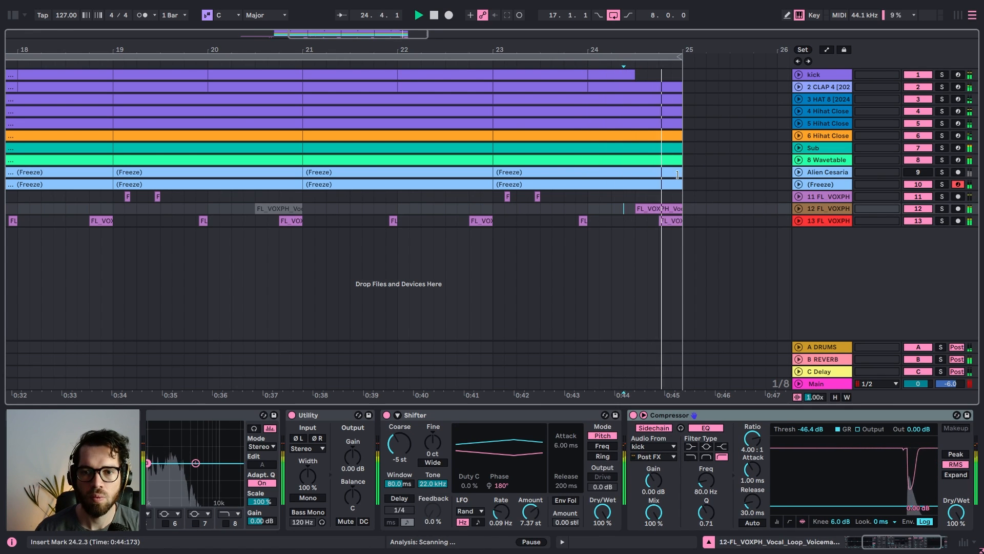
Stop playback and insert a new MIDI track directly below the clap track
key("space")
left_click(820, 88)
key("ctrl+shift+t")
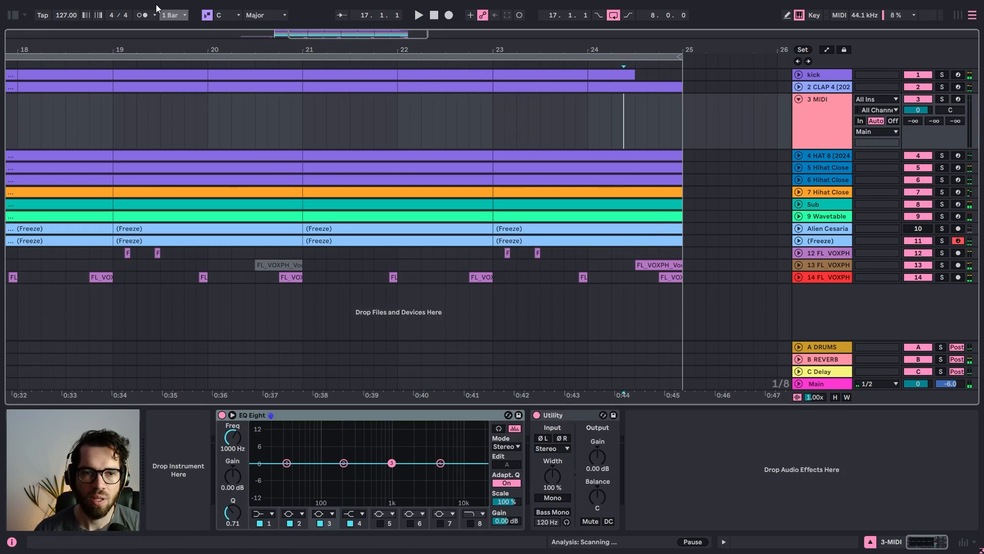
Search the browser for snare, then clear the old filters and filter the drum library by Snare
left_click(14, 16)
left_click(72, 37)
key("BackSpace")
type("snare")
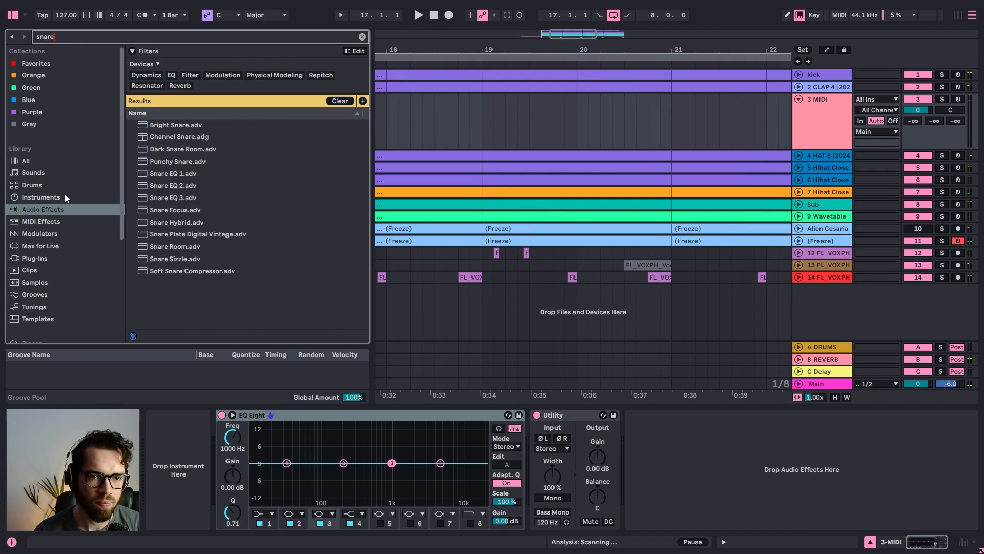
left_click(71, 186)
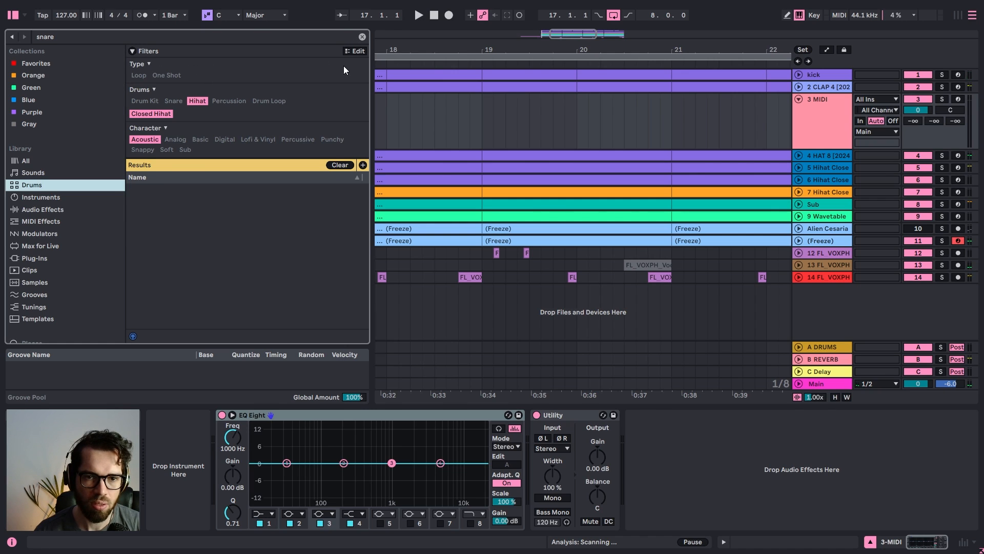
left_click(340, 165)
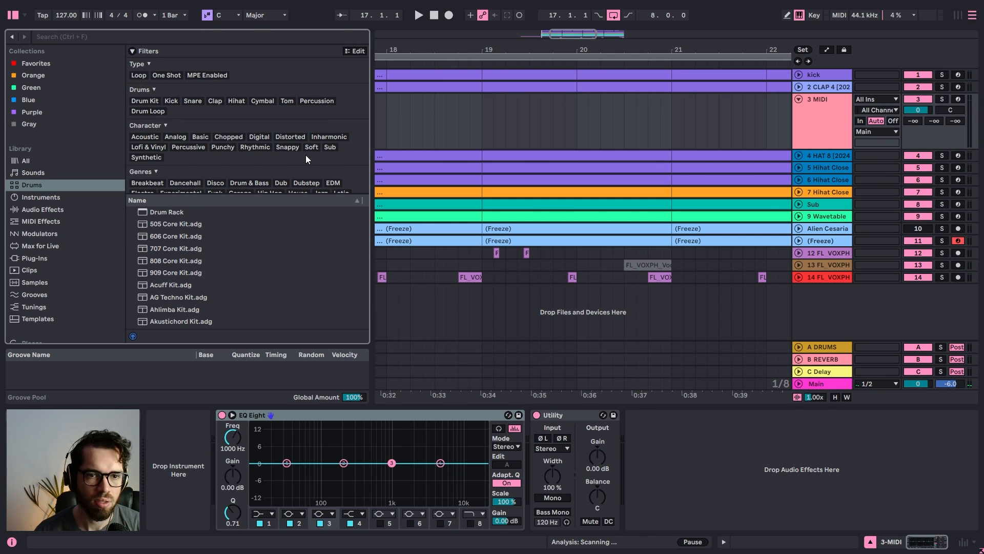
left_click(195, 101)
scroll(103, 232, "down", 3)
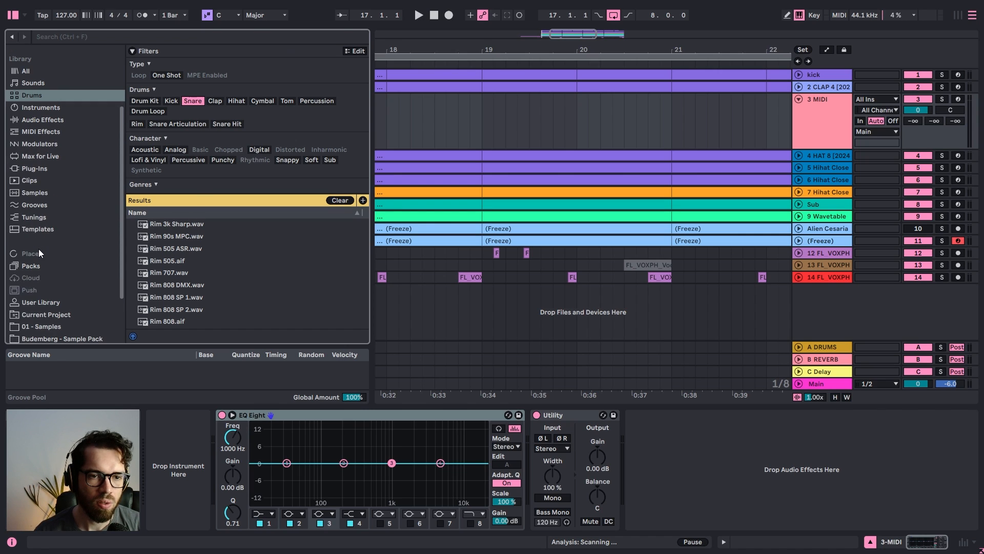
Audition the User Library's NEW SAMPLES 2024 snares and load SNARE 2 onto the new MIDI track
left_click(48, 301)
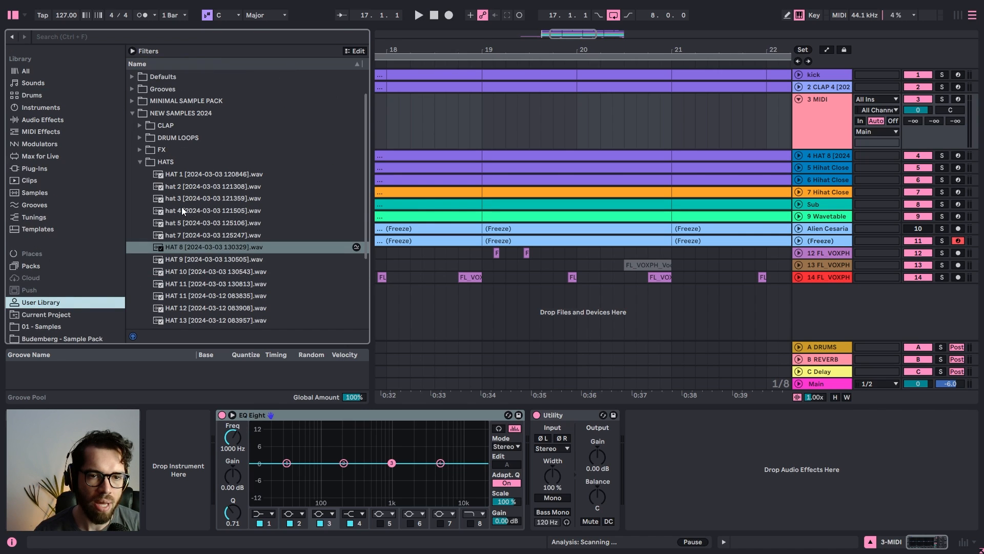
left_click(135, 164)
left_click(138, 167)
left_click(140, 246)
left_click(159, 257)
left_click(177, 270)
left_click(193, 283)
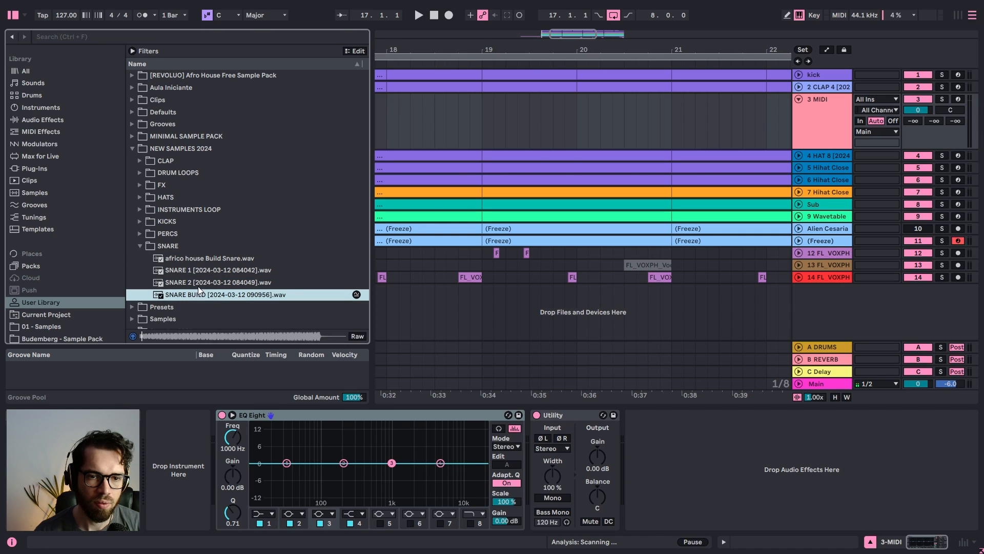
left_click_drag(201, 284, 168, 480)
left_click(12, 15)
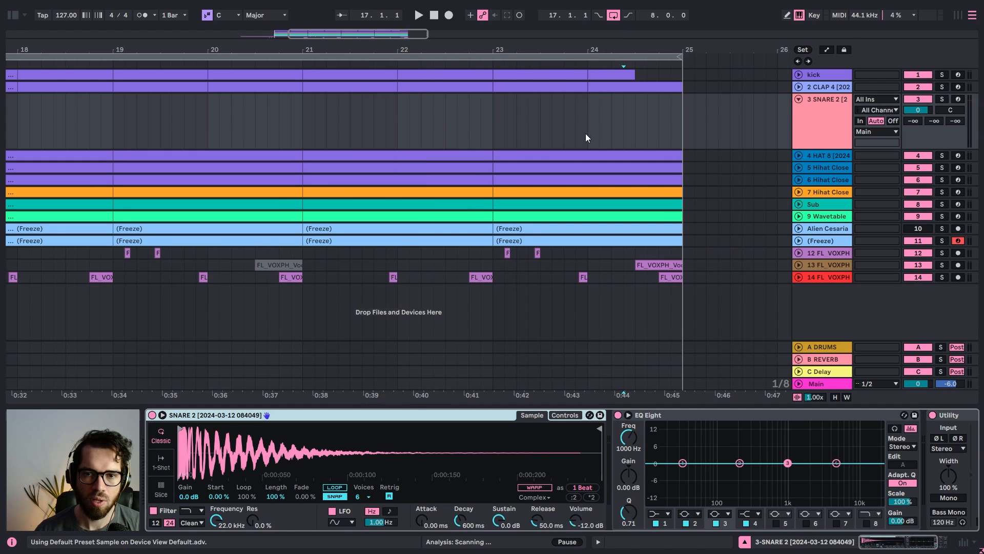
Create a MIDI clip from 24.3.1 to 25.1.1 on the snare track and fill it with eight consecutive 1/16 C3 notes
left_click_drag(630, 123, 679, 122)
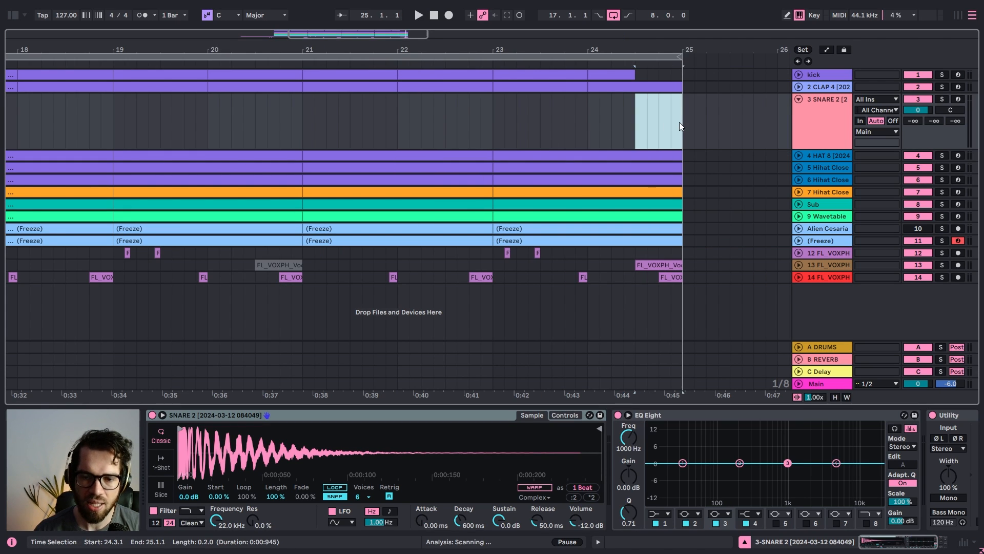
key("ctrl+shift+m")
double_click(422, 487)
key("space")
key("ctrl+d")
key("ctrl+d")
key("ctrl+d")
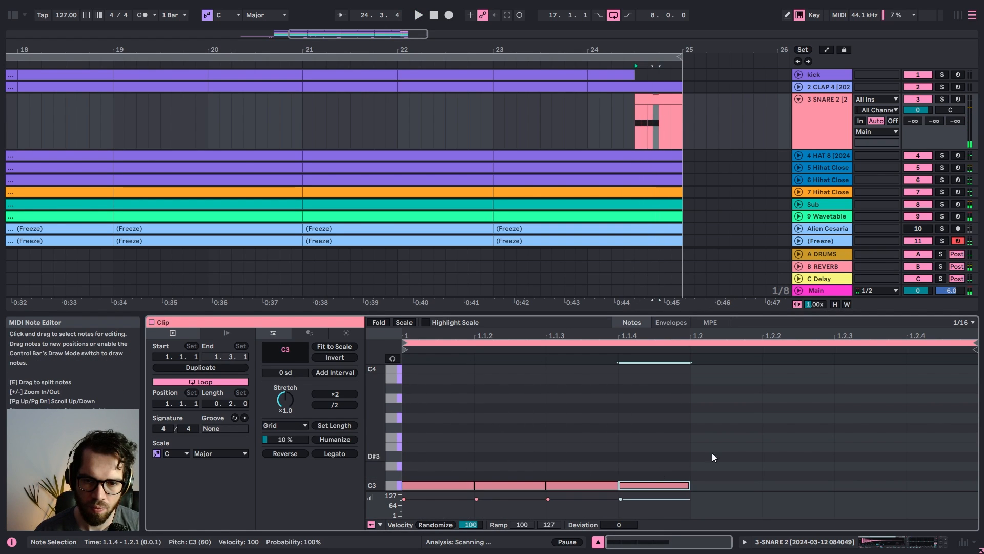
key("ctrl+d")
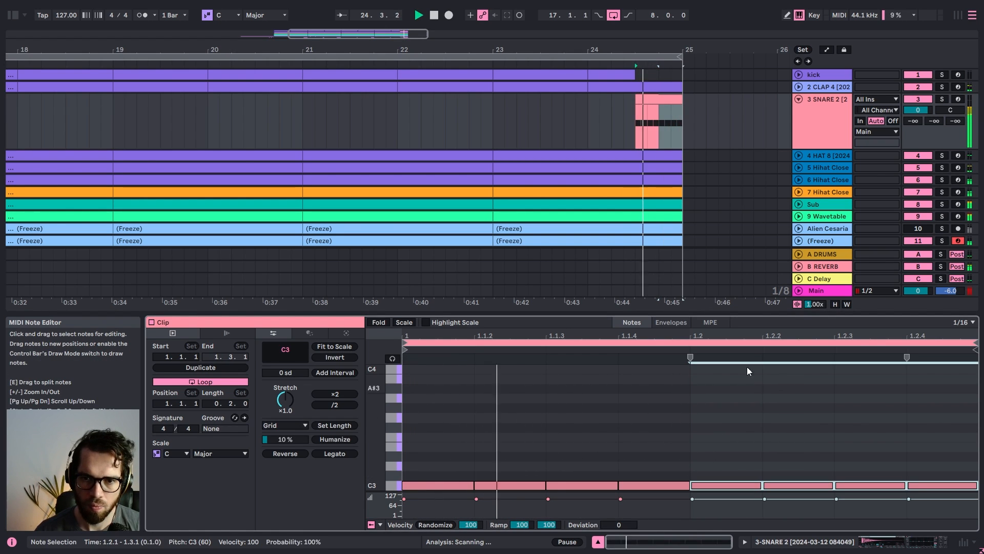
Shorten the last Sub clip so it ends at 24.3.1 and play the loop
left_click(600, 127)
scroll(695, 144, "down", 3)
mouse_move(494, 165)
left_mouse_down()
mouse_move(646, 160)
mouse_move(635, 160)
left_mouse_up()
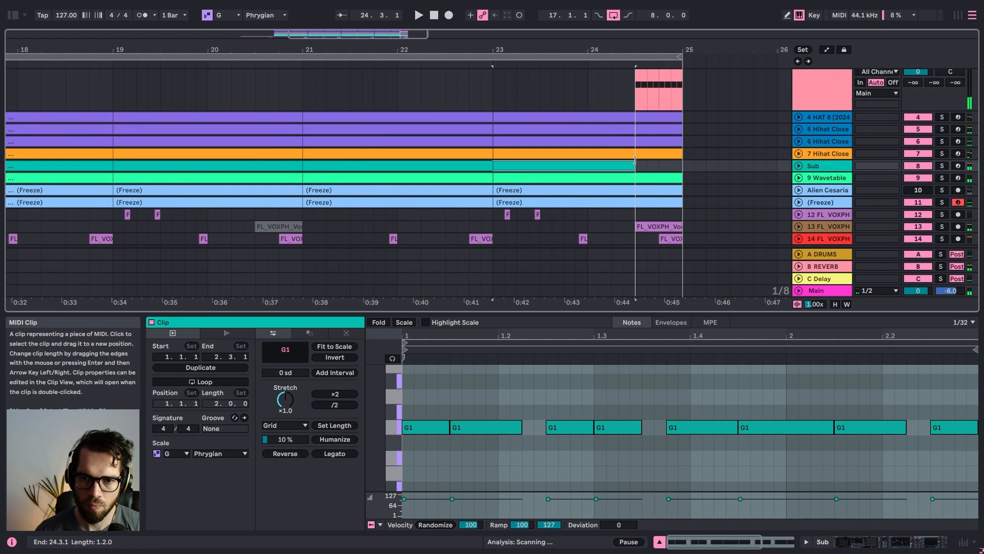
left_click(612, 82)
key("space")
Set the snare track's volume to -9.5 dB and shorten the last clap clip to end at 24.3.1
left_click(921, 545)
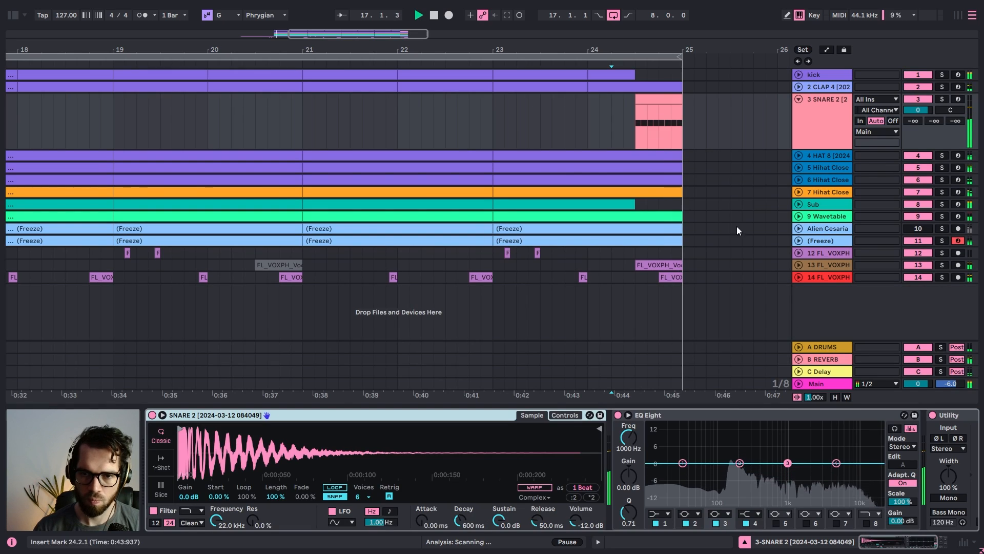
left_click_drag(920, 110, 919, 133)
left_click(672, 86)
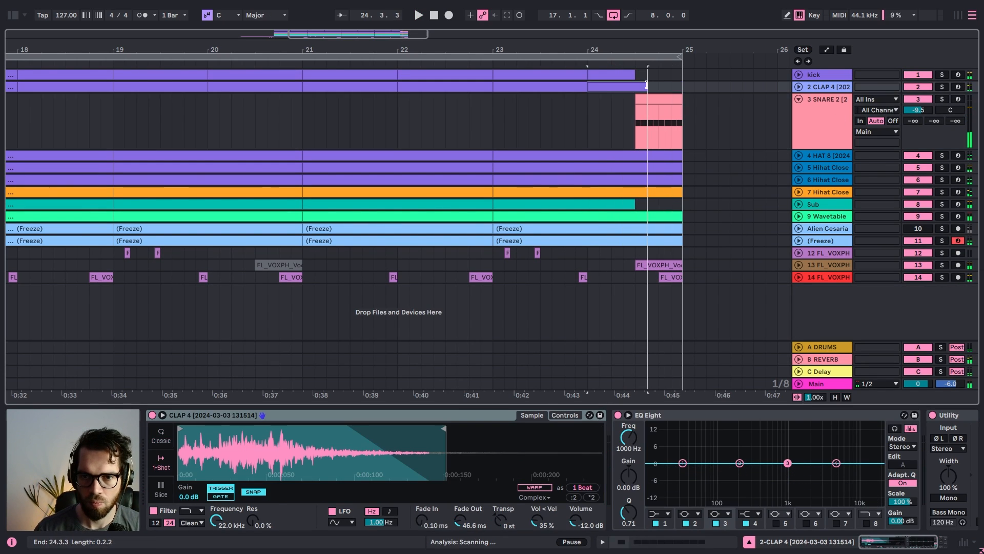
left_click(623, 102)
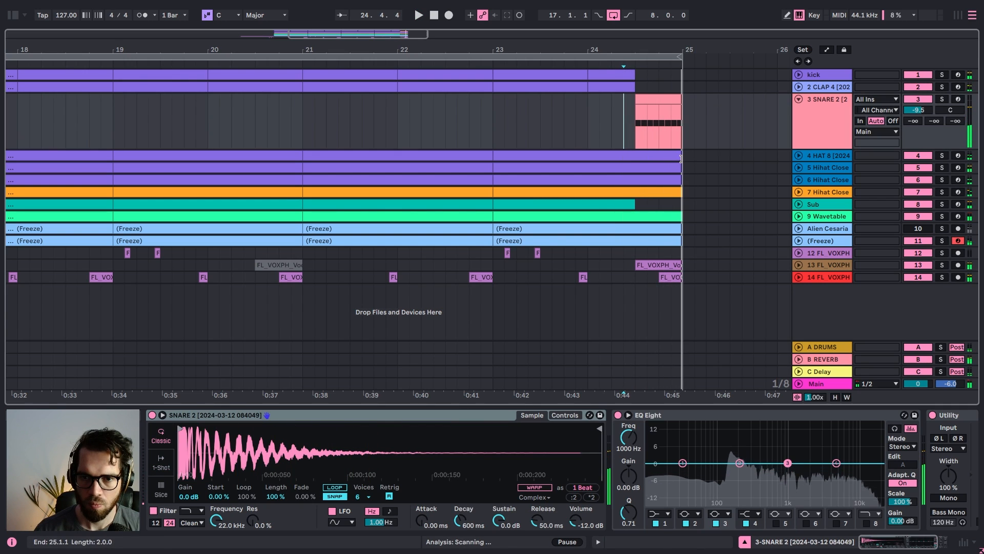
Cut the remaining hi-hat, Wavetable and frozen clips on tracks 4 to 11 at 24.3.1 and play the fill
left_click_drag(681, 155, 659, 218)
key("Delete")
left_click(593, 143)
key("space")
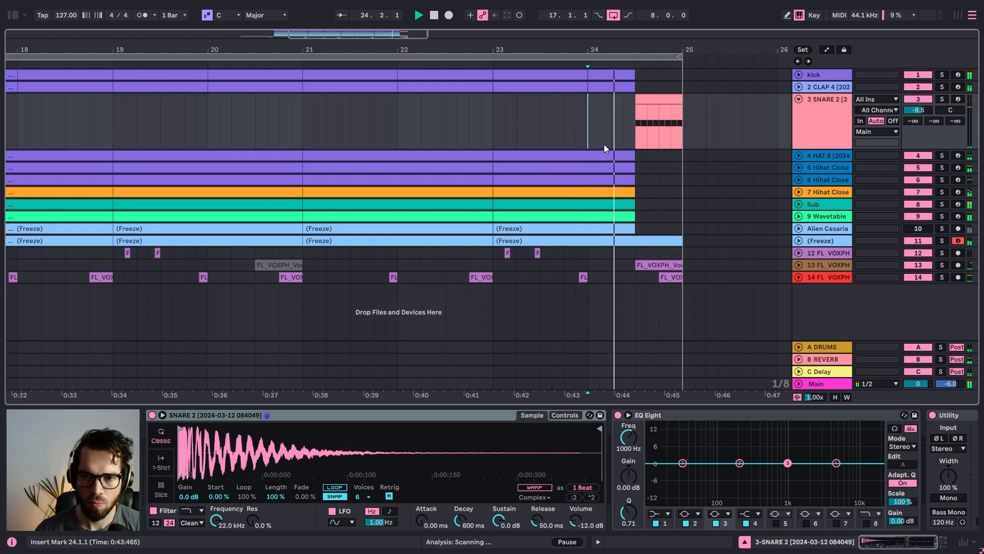
left_click_drag(682, 239, 636, 233)
left_click(592, 142)
key("space")
key("space")
Unfold vocal track 13 and lower its volume to -12.0 dB while the loop plays
left_click(679, 274)
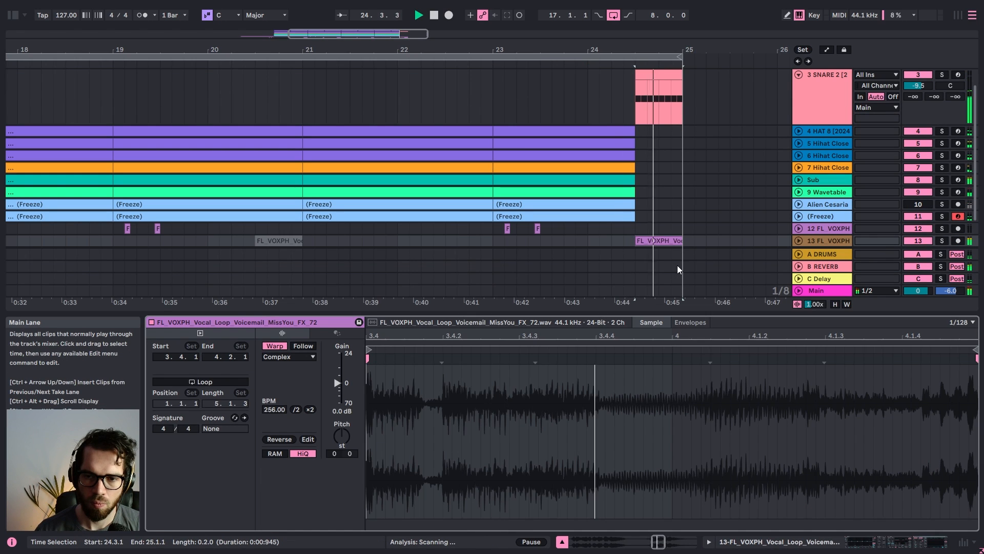
left_click(593, 107)
scroll(592, 110, "down", 2)
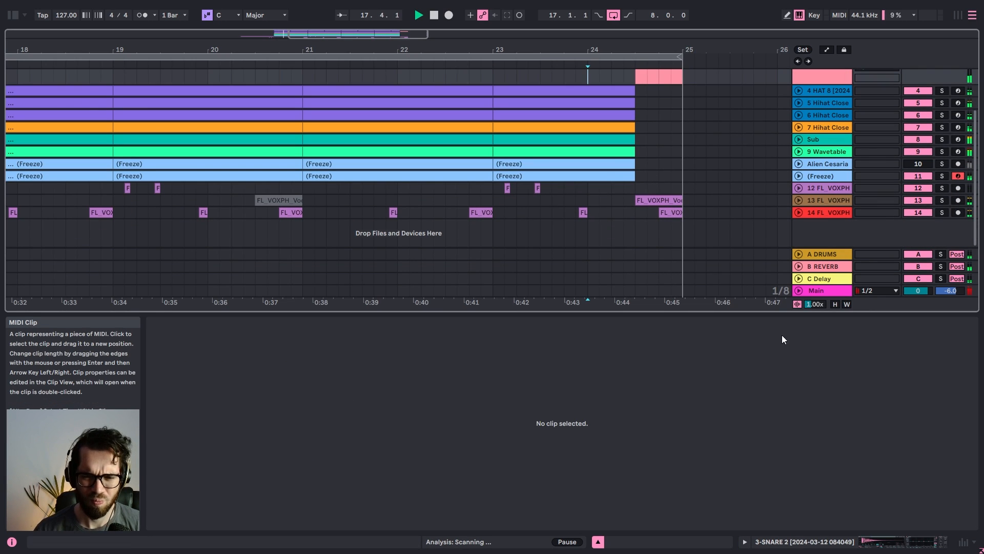
left_click(674, 200)
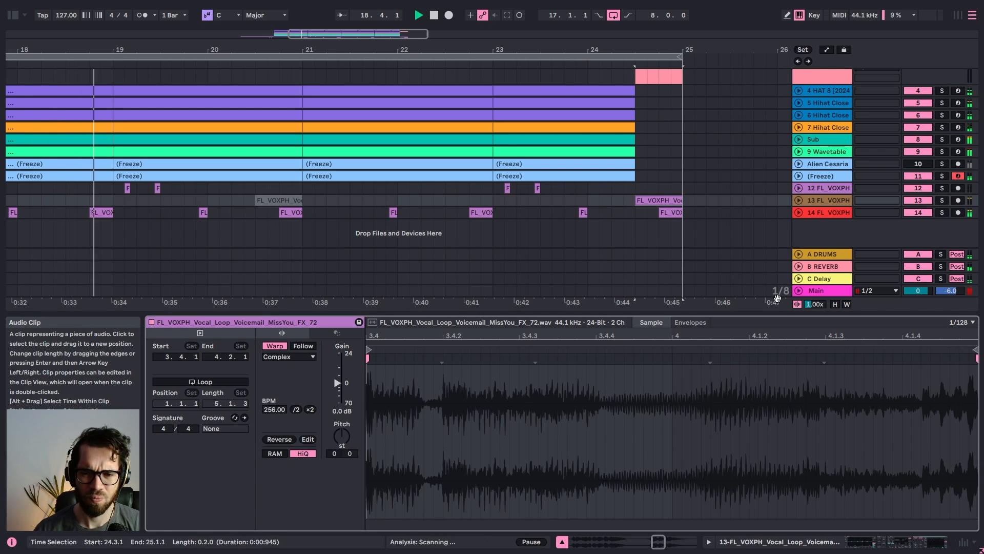
left_click(798, 199)
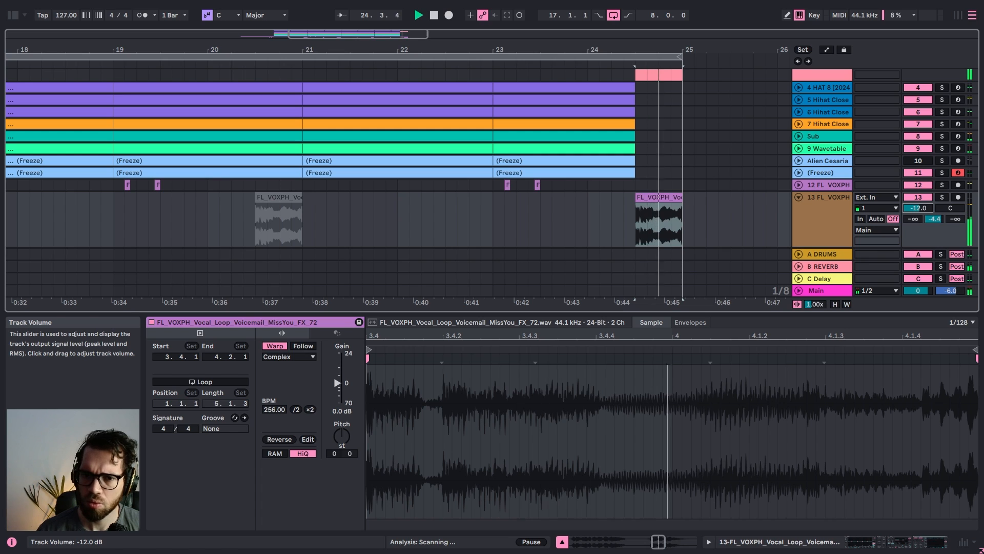
View the whole arrangement and show track 13's effect chain
left_click(551, 225)
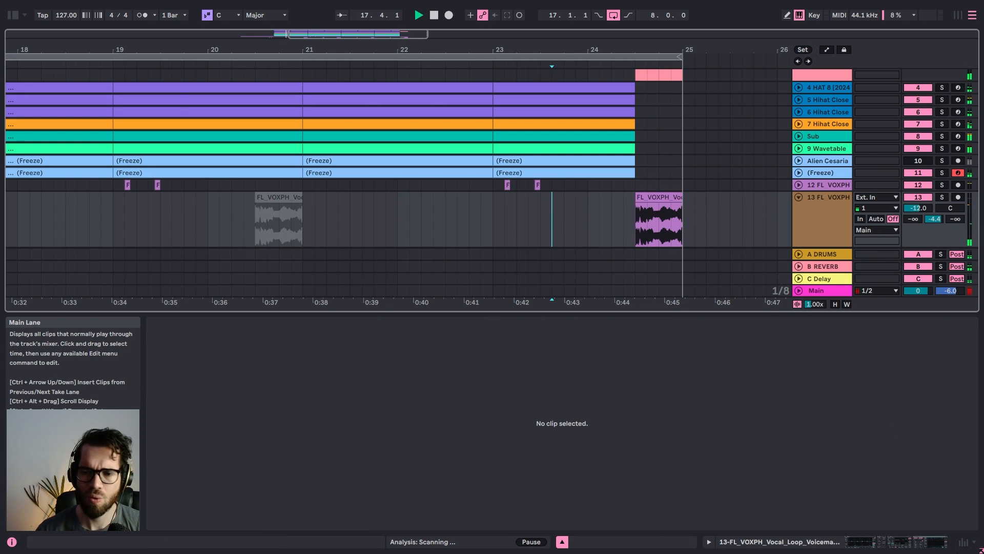
left_click_drag(632, 49, 515, 32)
left_click(839, 218)
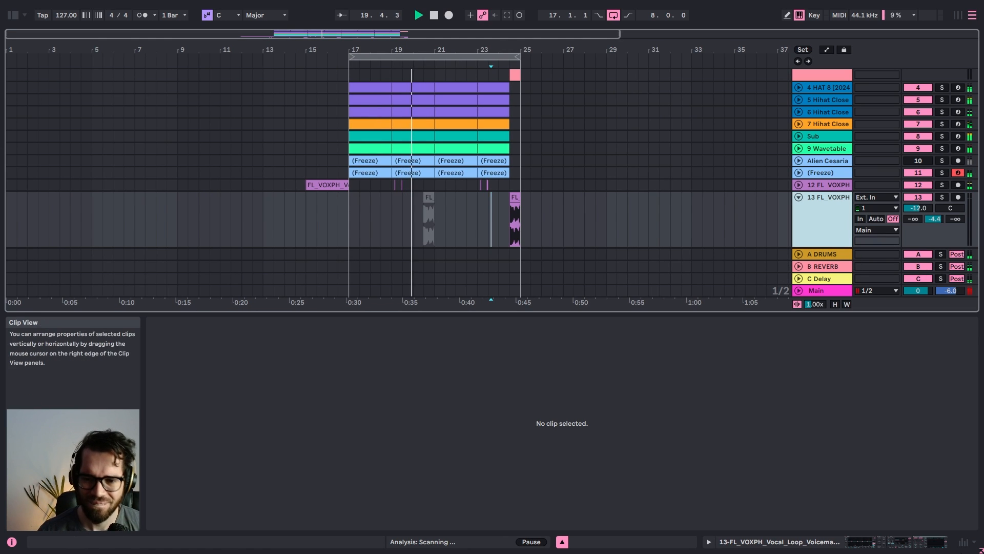
left_click(916, 544)
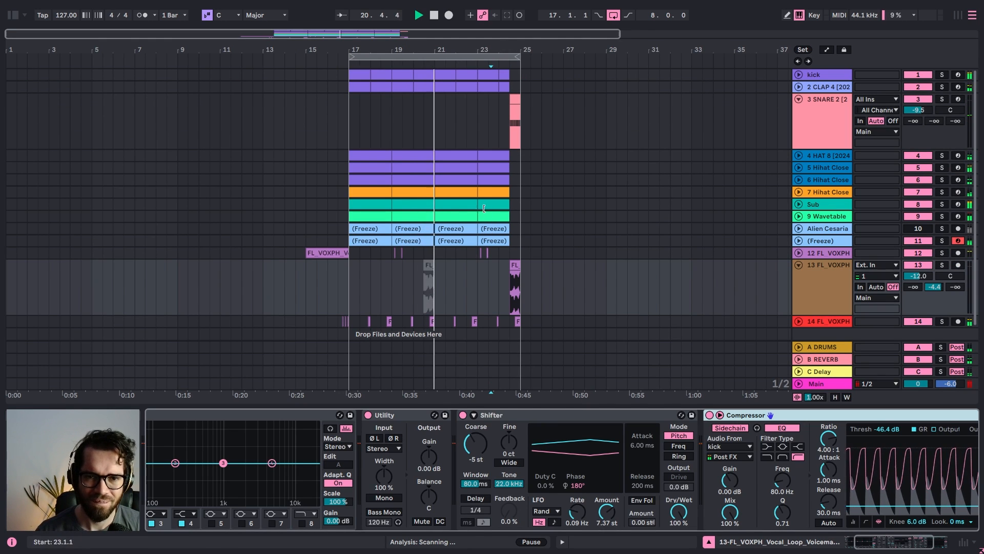
Duplicate the eight-bar section from bar 17 to 25 on all tracks directly after itself, and play the transition
left_click(488, 123)
left_click_drag(521, 74, 349, 321)
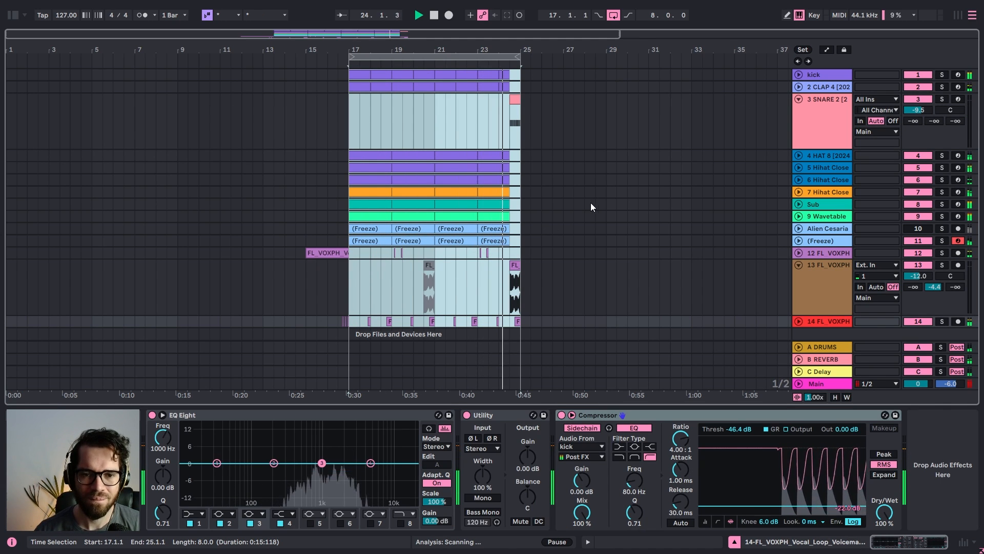
key("ctrl+d")
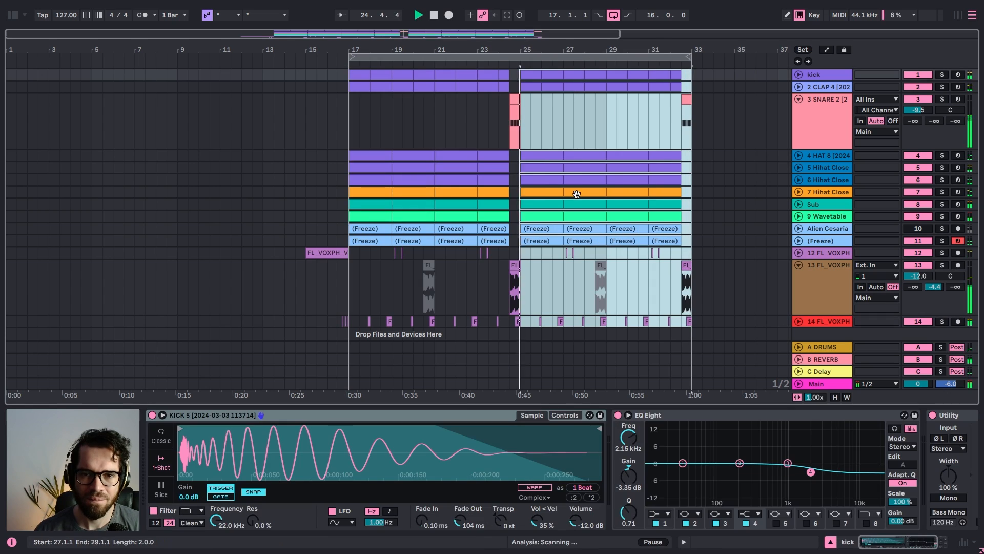
left_click(574, 133)
left_click(456, 125)
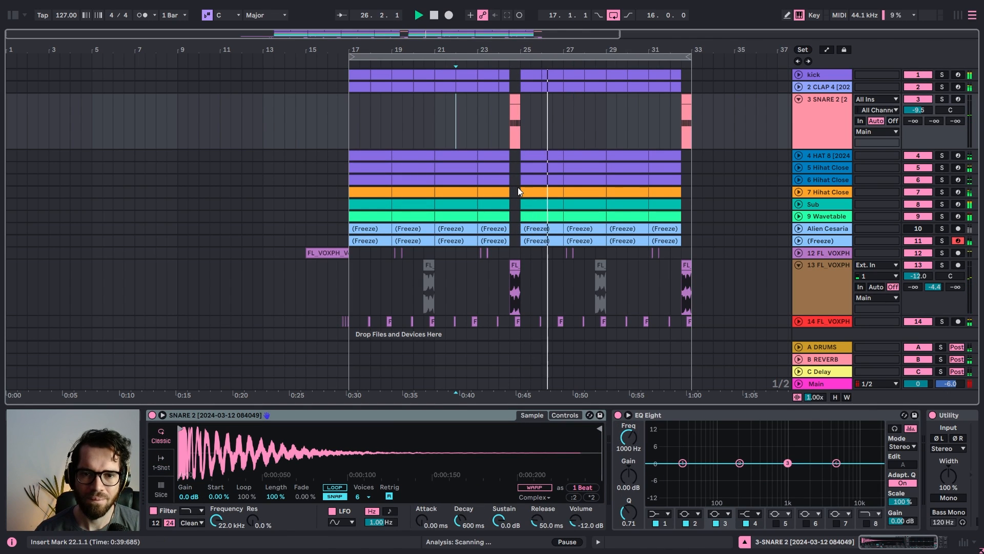
left_click_drag(518, 188, 508, 188)
left_click(542, 132)
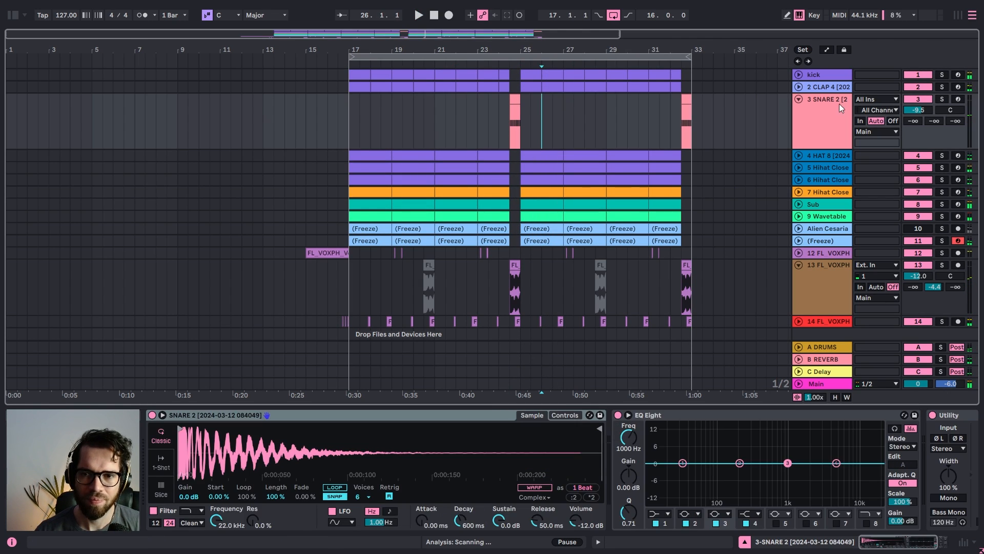
Insert a new MIDI track below the CLAP 4 track and load the CLAP 3 sample from the user library onto it
left_click(824, 86)
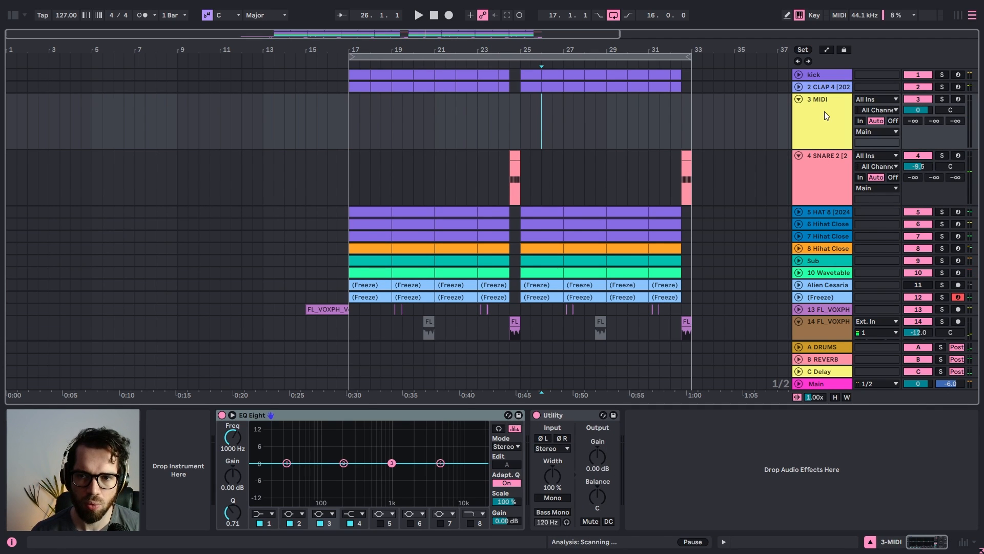
key("ctrl+shift+t")
left_click(10, 16)
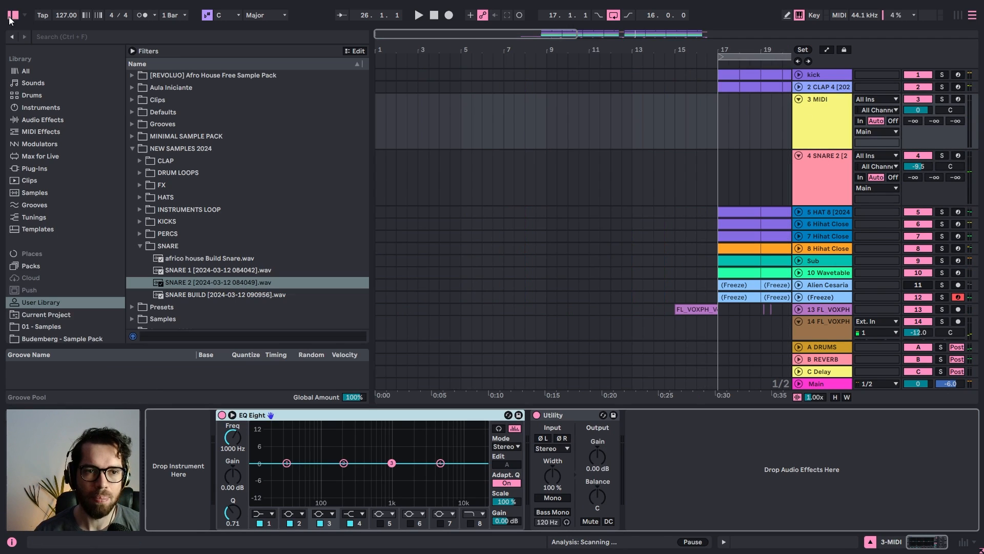
scroll(54, 133, "down", 2)
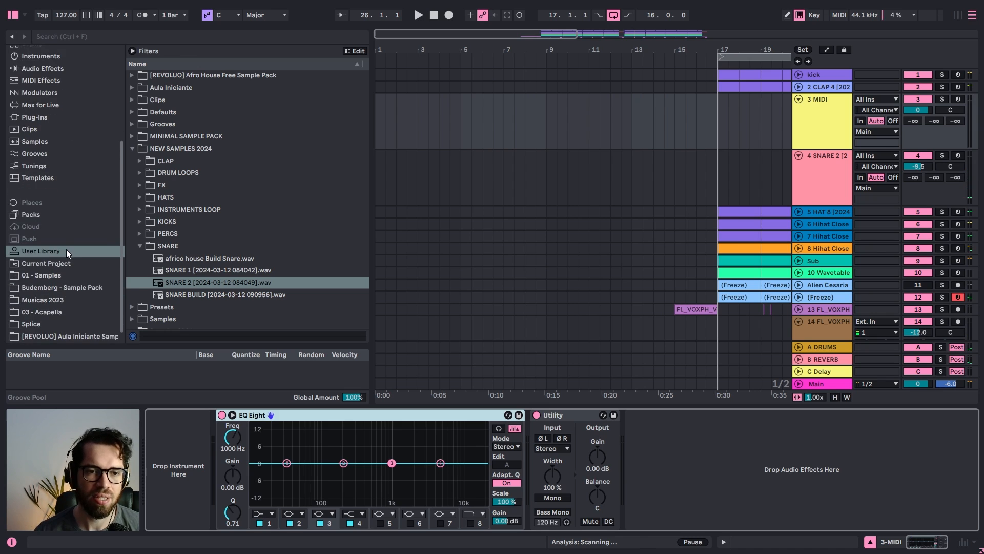
left_click(140, 161)
left_click(164, 187)
left_click(185, 200)
left_click(186, 211)
left_click_drag(187, 202, 200, 513)
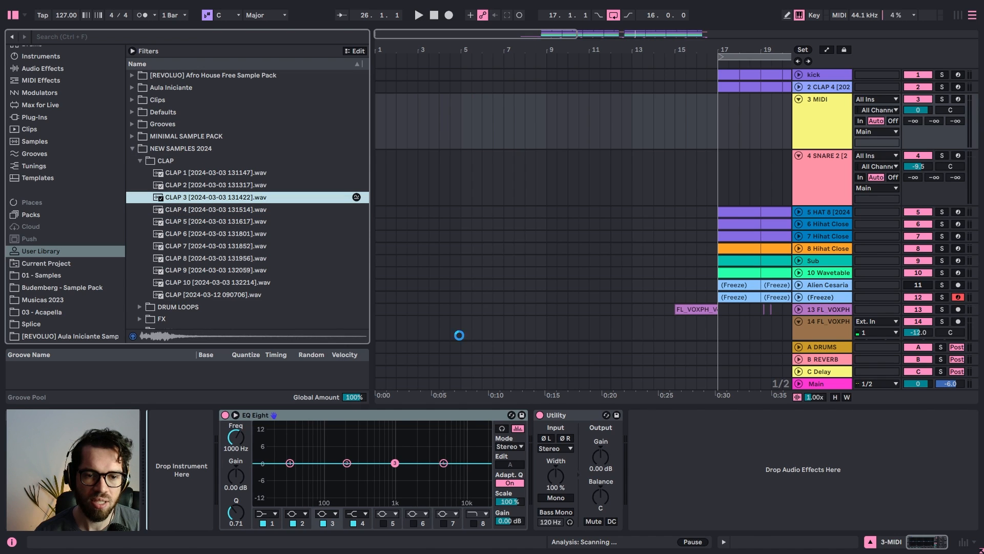
left_click(12, 17)
Copy a single clap hit from the CLAP 4 track onto the CLAP 3 track as a short clip at 26.3.1
key("space")
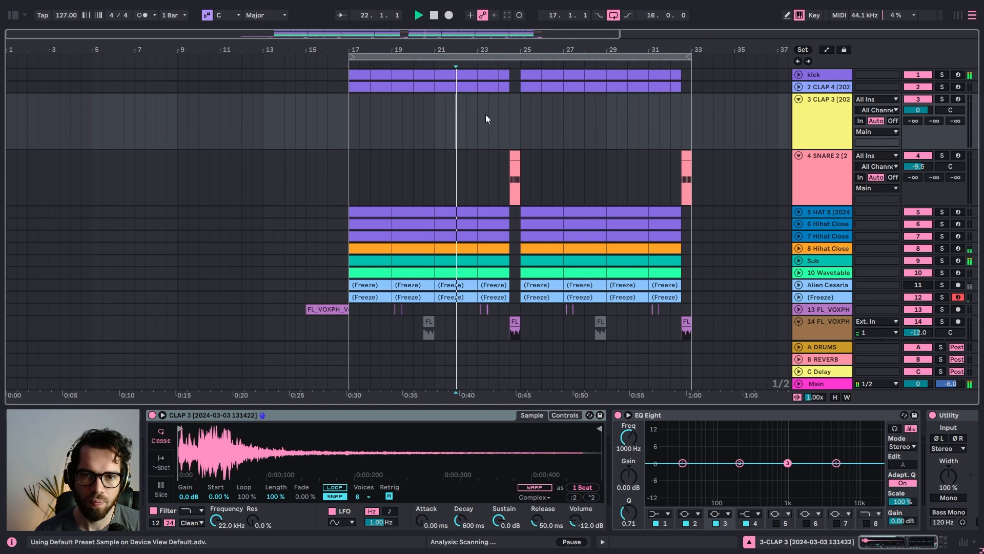
left_click(520, 122)
left_click_drag(532, 47, 530, 97)
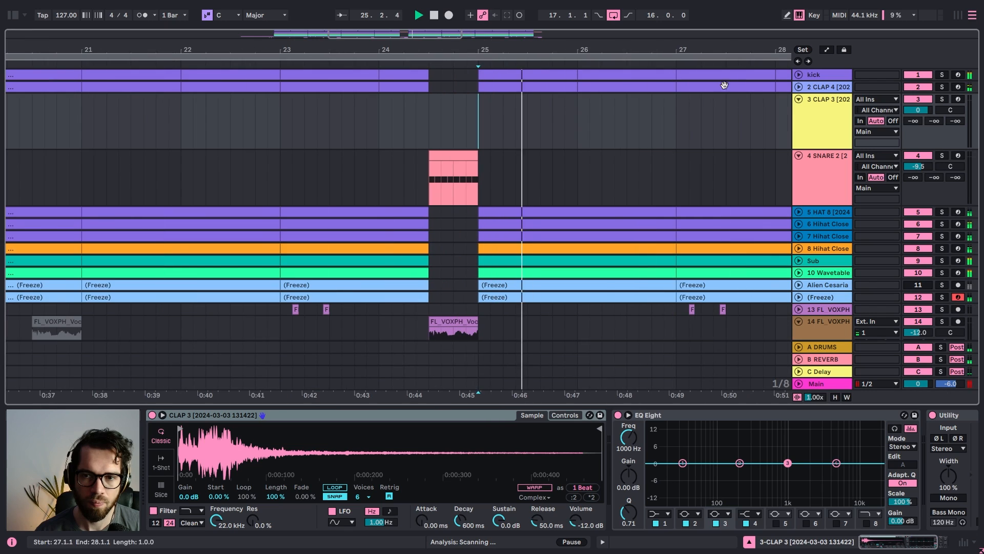
left_click(799, 87)
key("space")
left_click_drag(623, 117, 605, 116)
left_click(621, 161)
key("ctrl+v")
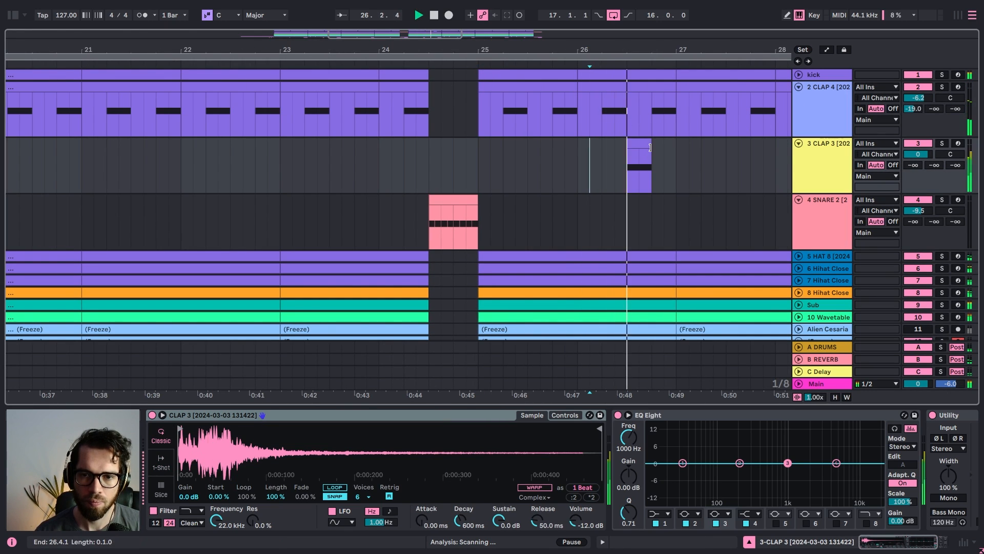
left_click_drag(645, 43, 630, 155)
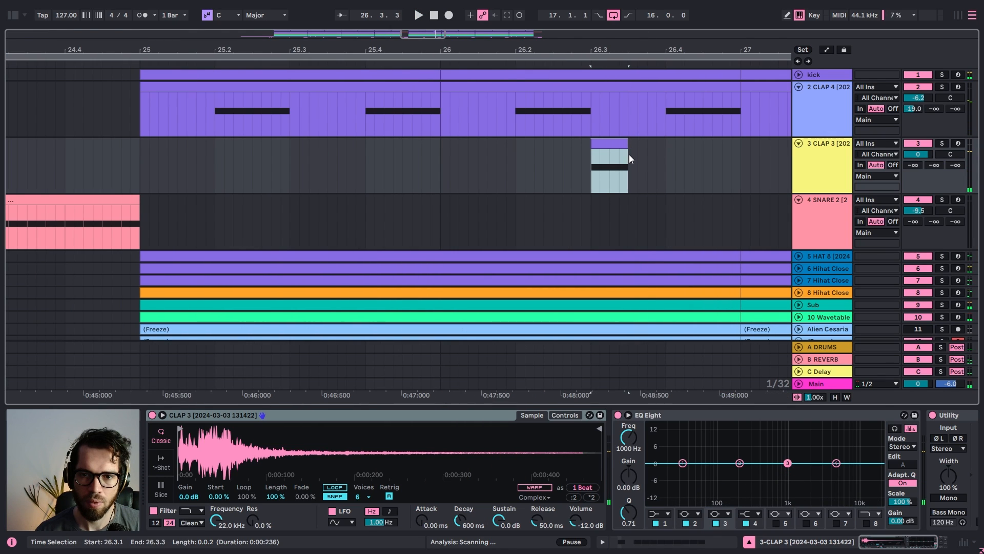
Set the grid to fixed 1/8 triplets and try extending the CLAP 3 clip to one triplet step
right_click(637, 161)
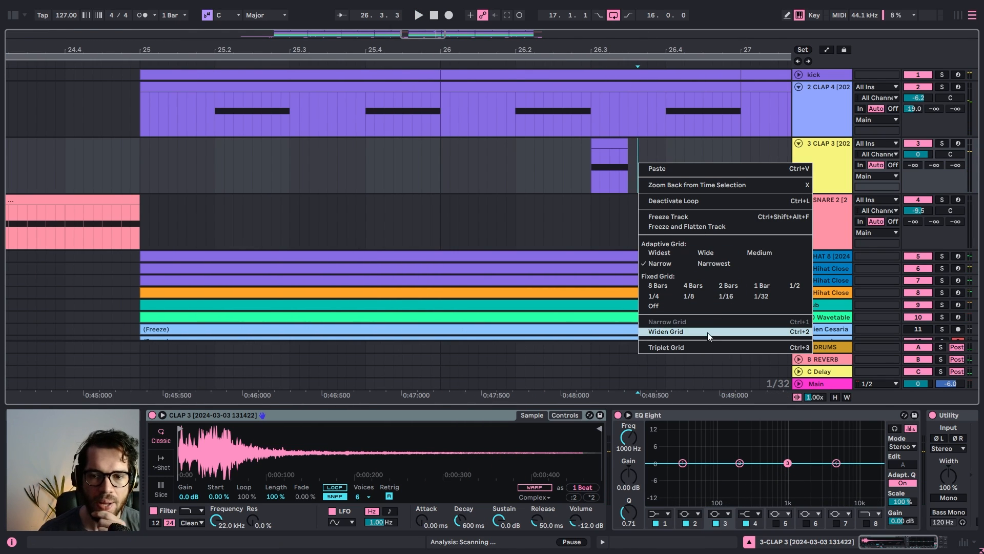
left_click(710, 347)
right_click(647, 167)
left_click(696, 307)
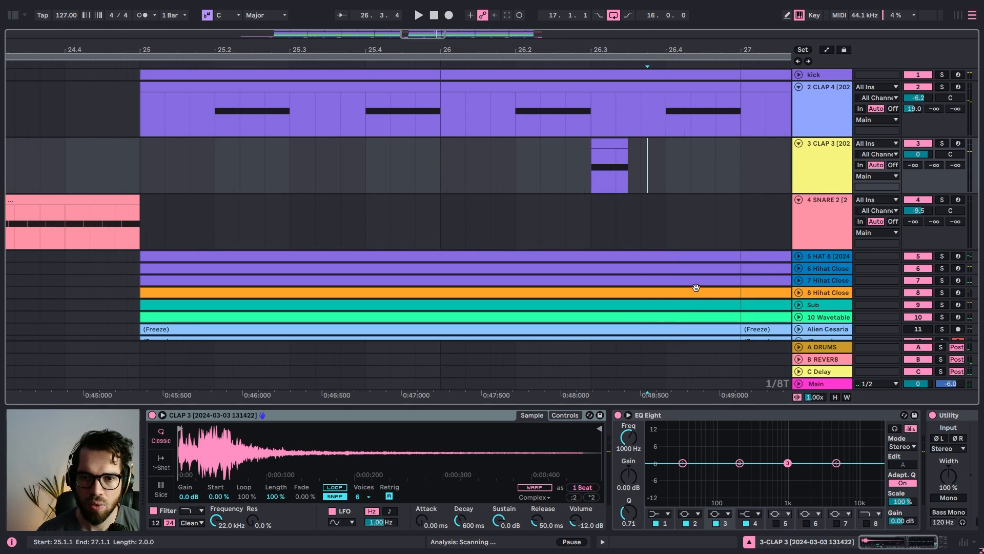
mouse_move(626, 146)
left_mouse_down()
mouse_move(617, 146)
mouse_move(640, 146)
left_mouse_up()
Repeat the triplet-length CLAP 3 clip from 26.3.1 up to bar 27 and audition the roll
key("ctrl+d")
key("ctrl+d")
left_click(589, 146)
key("space")
left_click(541, 154)
key("space")
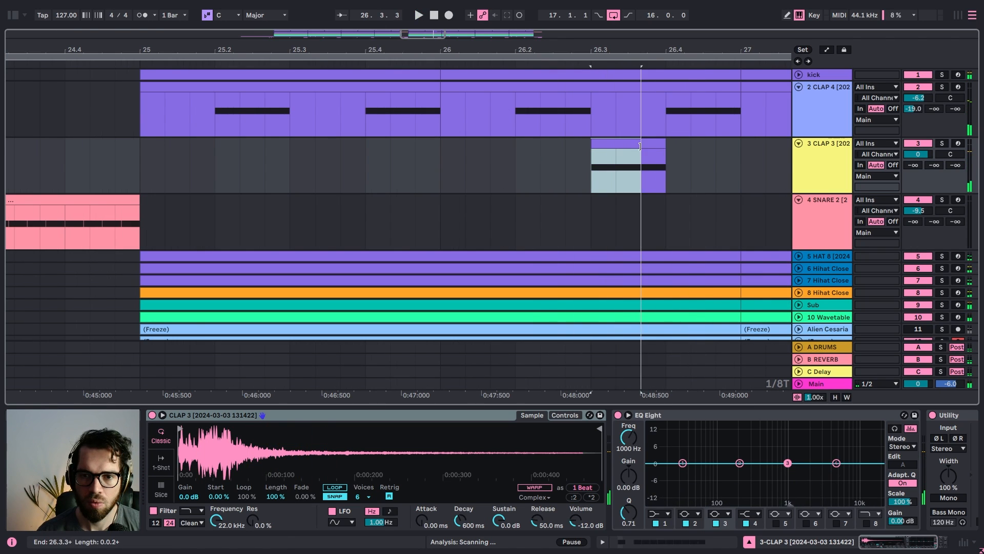
key("ctrl+d")
key("ctrl+d")
key("space")
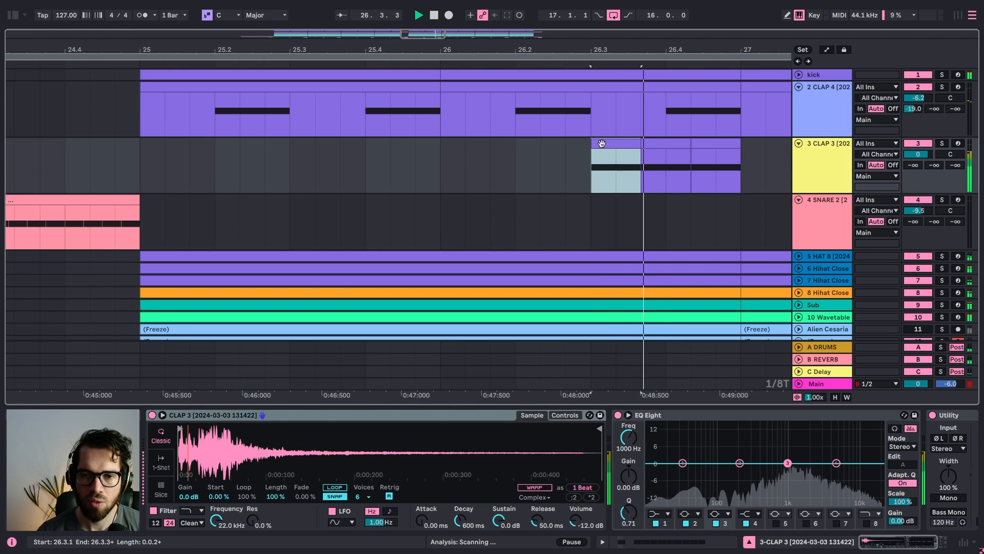
key("space")
Turn off the triplet grid, shorten the first CLAP 3 clip to 1/8, duplicate it once and play the result
right_click(613, 177)
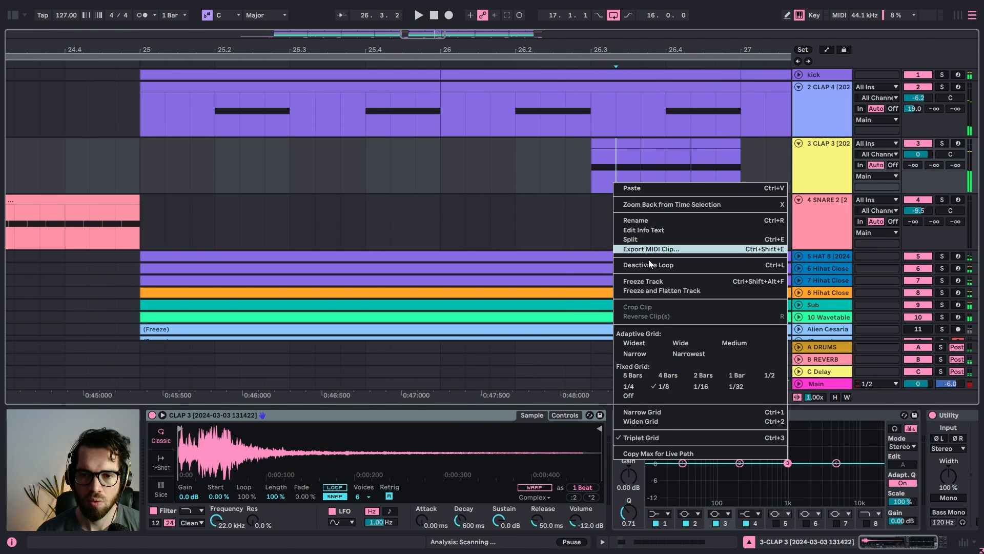
left_click(675, 439)
left_click(609, 158)
key("space")
key("space")
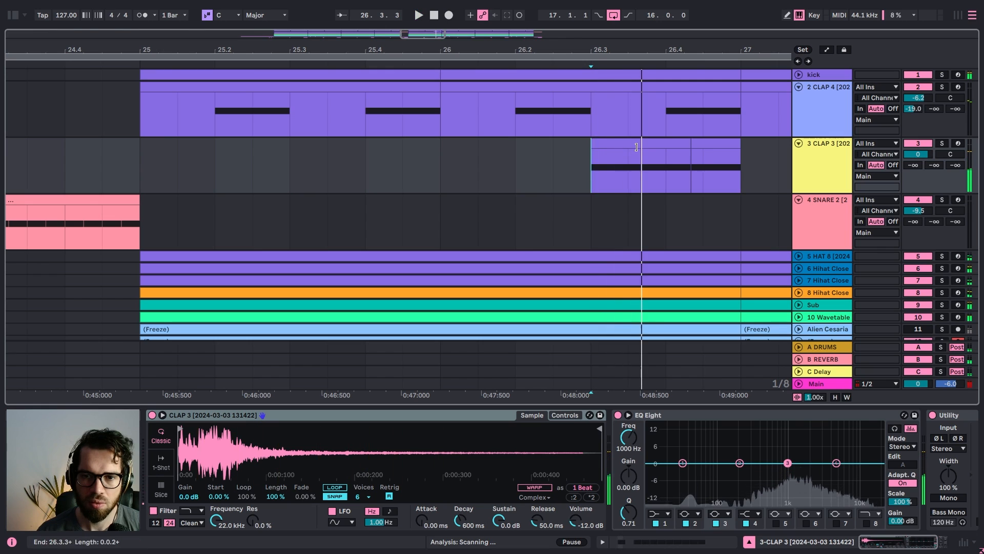
left_click_drag(639, 146, 626, 147)
key("ctrl+d")
left_click(562, 124)
key("space")
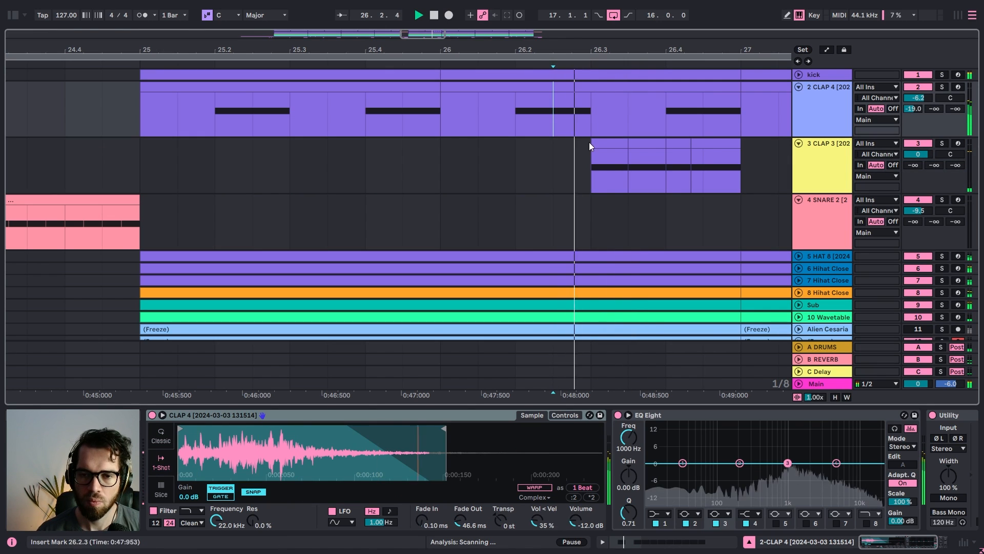
Switch to the narrow adaptive grid, delete the leftover triplet claps and copy a 1/8 clap to 26.4.3
right_click(606, 172)
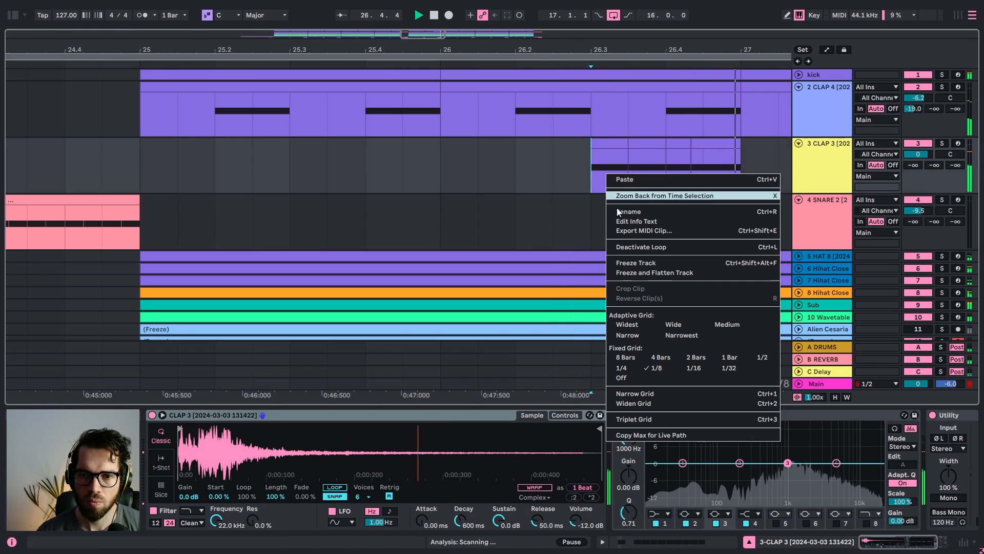
left_click(633, 337)
left_click(679, 143)
key("Delete")
left_click(695, 145)
key("Delete")
key("space")
left_click_drag(618, 143, 724, 141)
left_click(571, 128)
key("space")
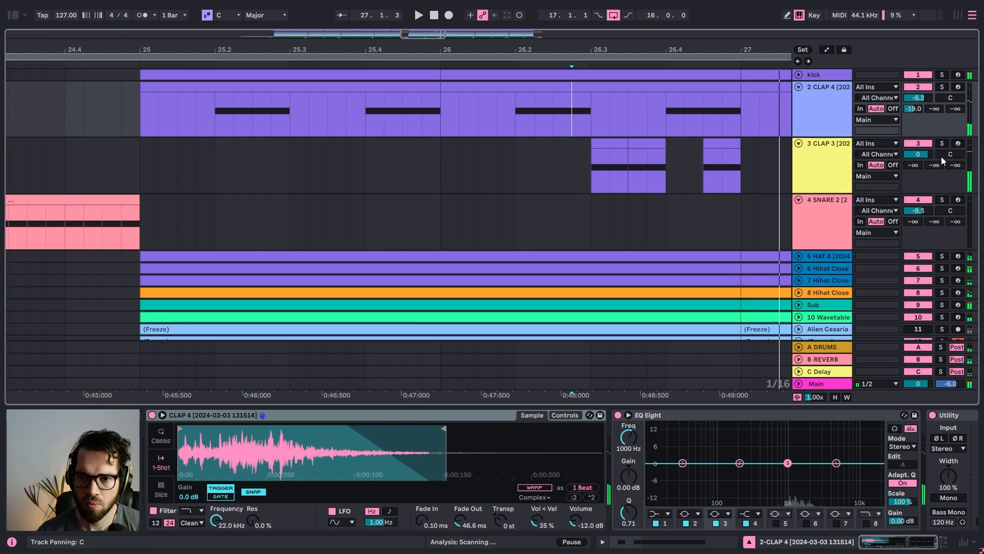
Set the CLAP 3 track's volume to -5.3 dB and its reverb send to -18.7 dB while auditioning the fill
key("space")
mouse_move(938, 165)
left_mouse_down()
mouse_move(925, 163)
mouse_move(932, 178)
left_mouse_up()
key("space")
key("space")
key("space")
key("space")
Copy the kick-sidechained Compressor from vocal track 14 to the end of the B REVERB return's chain and start playback
left_click(823, 367)
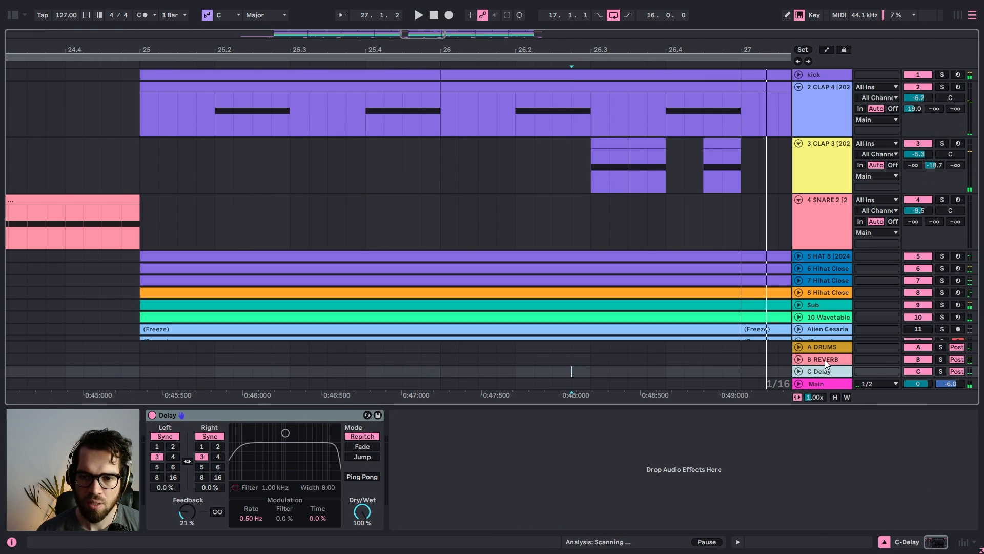
left_click(825, 360)
scroll(823, 202, "down", 3)
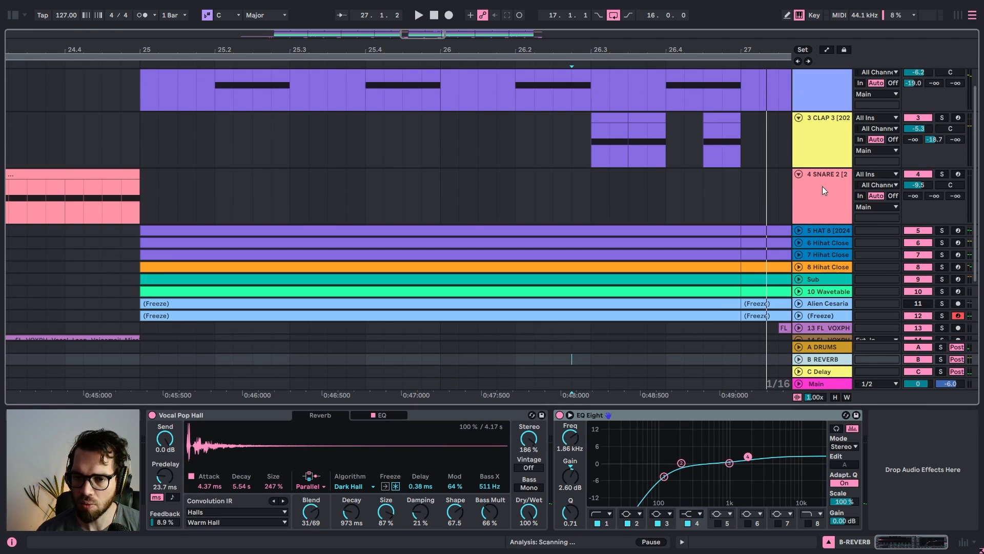
left_click(836, 306)
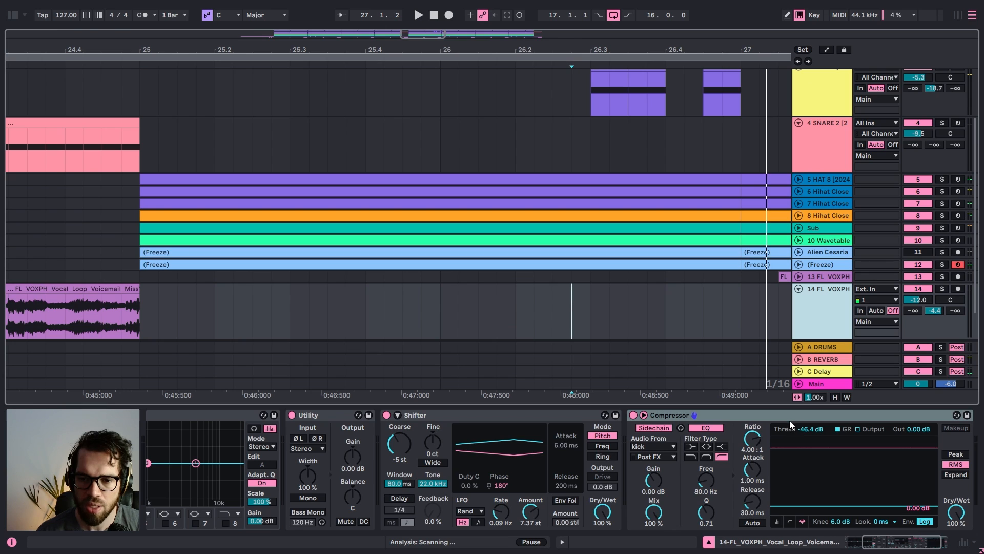
left_click(789, 422)
left_click(830, 358)
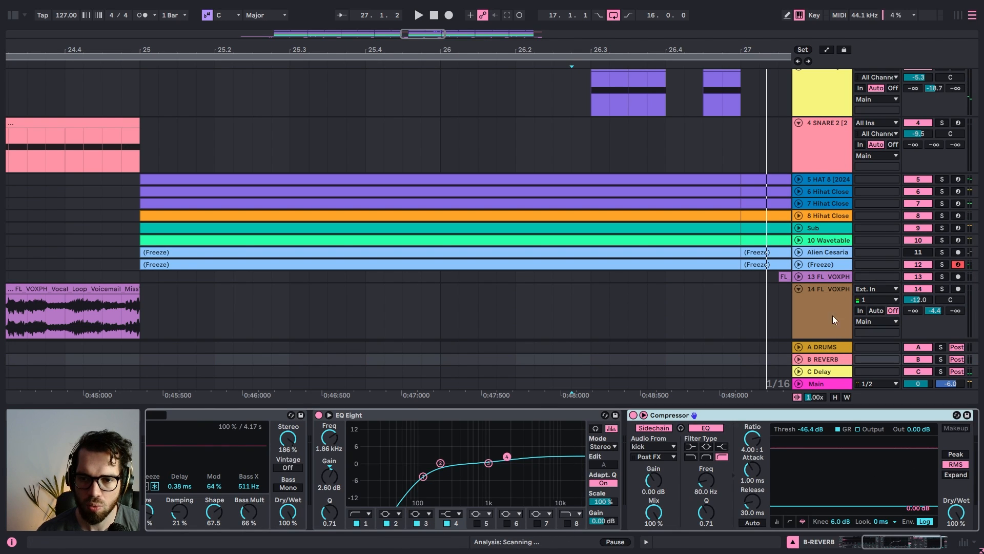
key("space")
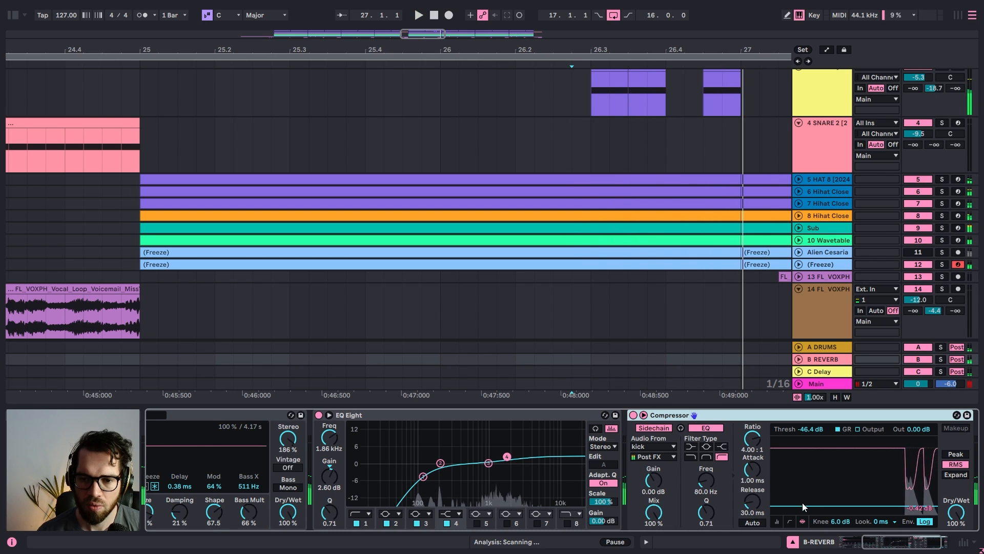
Fill the gap in the CLAP 3 pattern so its clips run continuously from 26.3.1 to bar 27, and play it
scroll(648, 170, "up", 2)
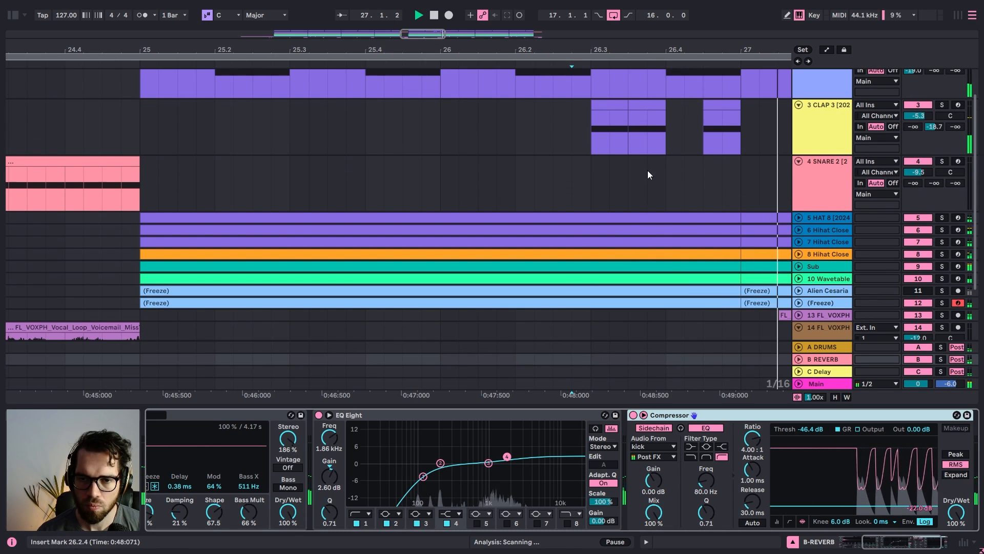
left_click(663, 105)
left_click_drag(662, 108, 625, 128)
left_click(508, 113)
left_click(460, 121)
key("space")
key("space")
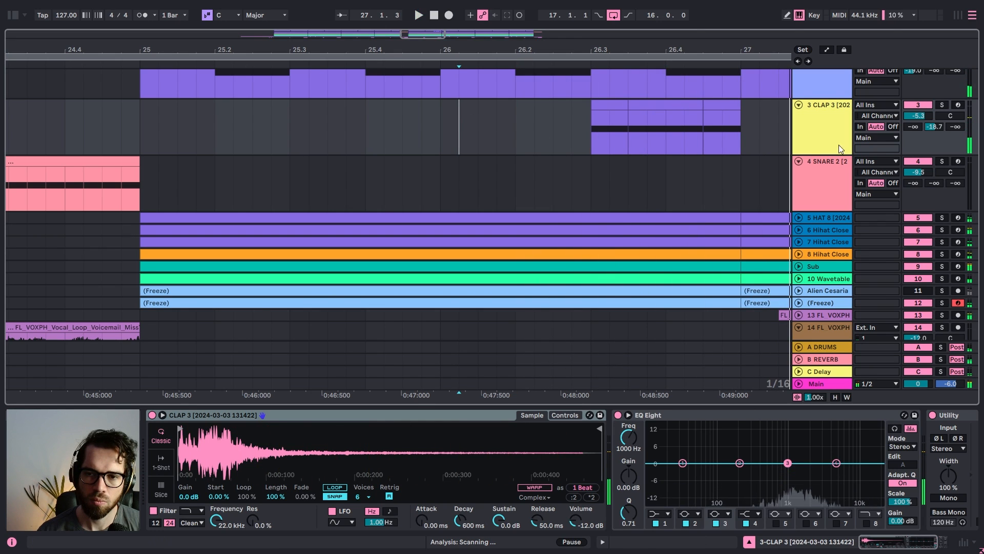
Set CLAP 3's volume to -3.5 dB and reverb send to -7.2 dB, and the B REVERB compressor's threshold to -26.2 dB
left_click_drag(933, 116, 933, 128)
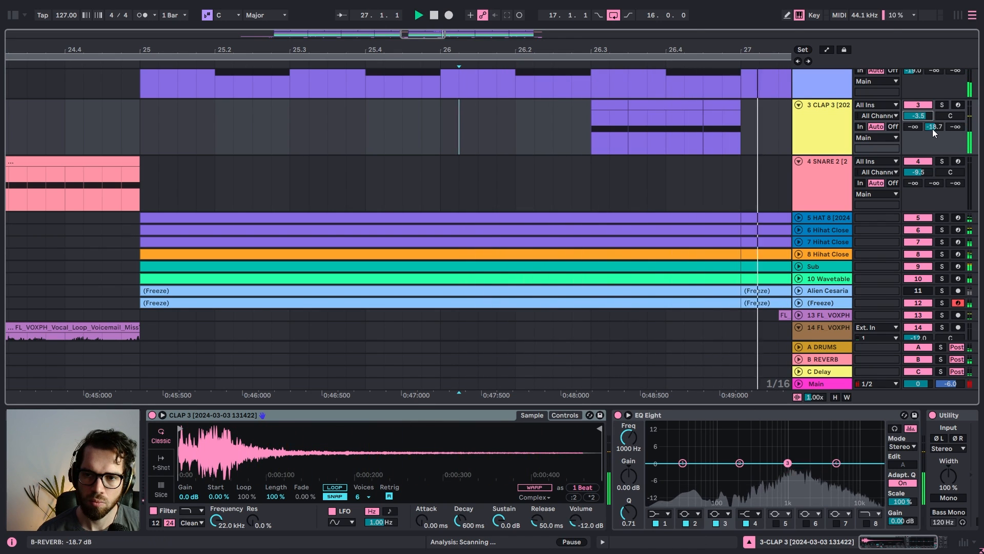
left_click(822, 360)
key("space")
key("space")
mouse_move(811, 505)
left_mouse_down()
mouse_move(810, 482)
mouse_move(810, 493)
left_mouse_up()
key("space")
key("space")
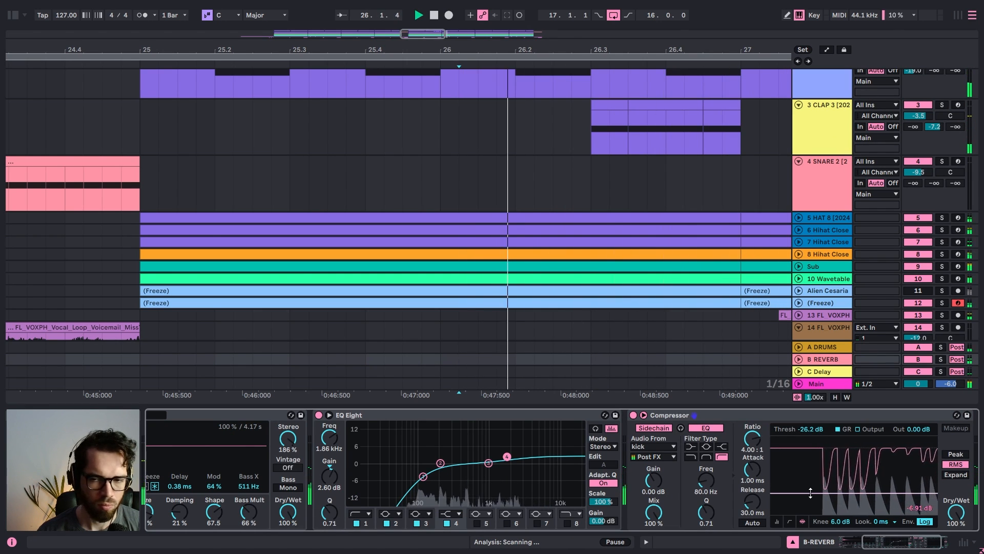
Lower the CLAP 3 track's volume to -5.1 dB and audition the clap fill
mouse_move(930, 117)
left_mouse_down()
mouse_move(930, 107)
mouse_move(931, 123)
mouse_move(910, 125)
left_mouse_up()
key("space")
key("space")
key("space")
key("space")
Delete all closed hi-hat clips on track 8 between bar 17 and 24.3.1
left_click_drag(692, 49, 693, 15)
key("space")
left_click(519, 134)
scroll(588, 169, "down", 2)
left_click(546, 216)
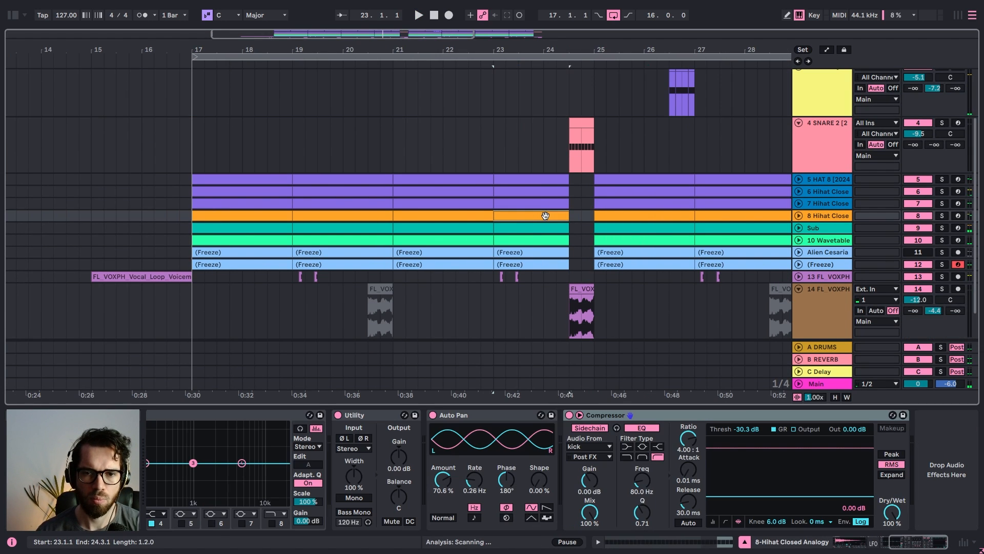
key("Delete")
left_click(468, 216)
key("Delete")
key("Delete")
left_click(277, 215)
key("Delete")
Unfold hi-hat track 8 and rename it Shaker
left_click(799, 216)
key("ctrl+t")
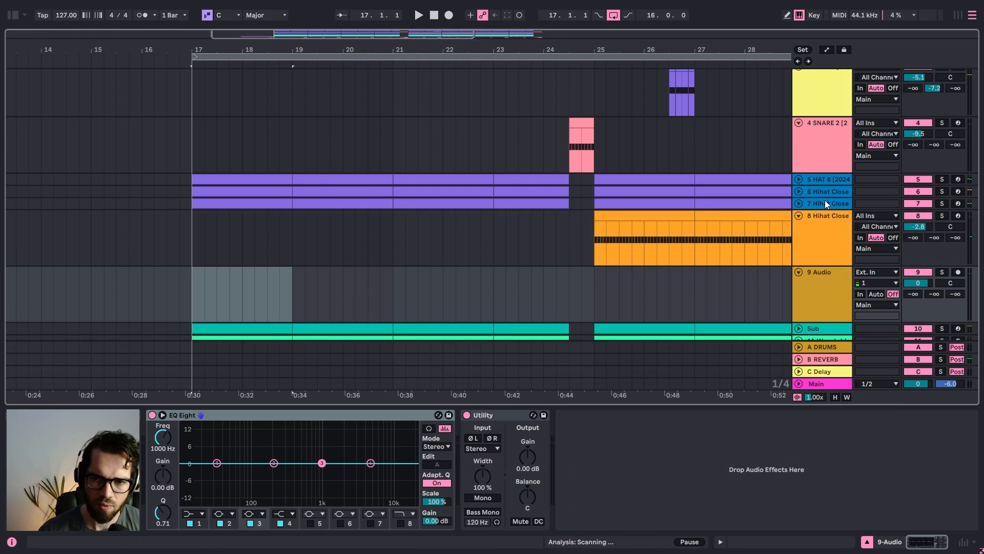
key("ctrl+z")
key("ctrl+r")
type("S")
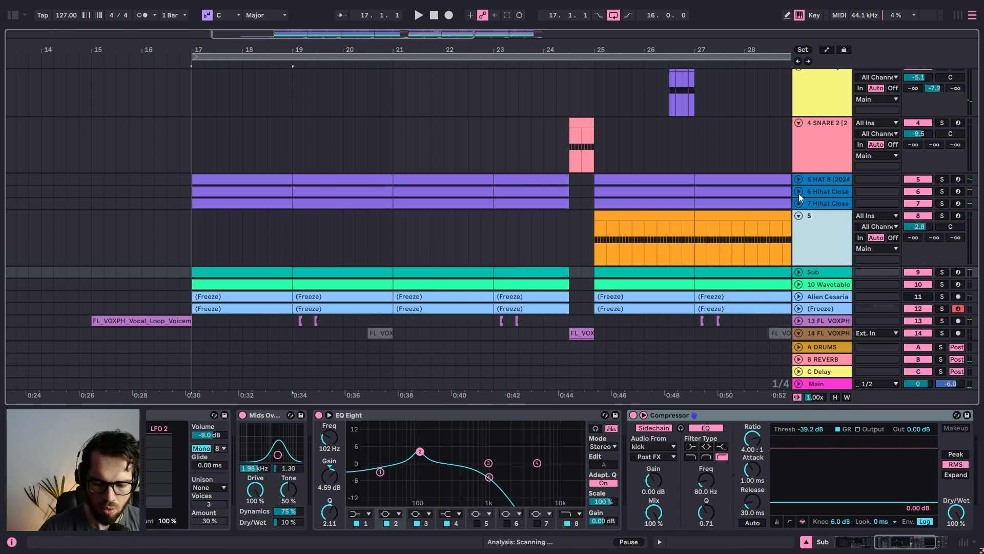
Audition the groove from 16.2.1 with the shaker held back and look over the tracks
left_click(155, 145)
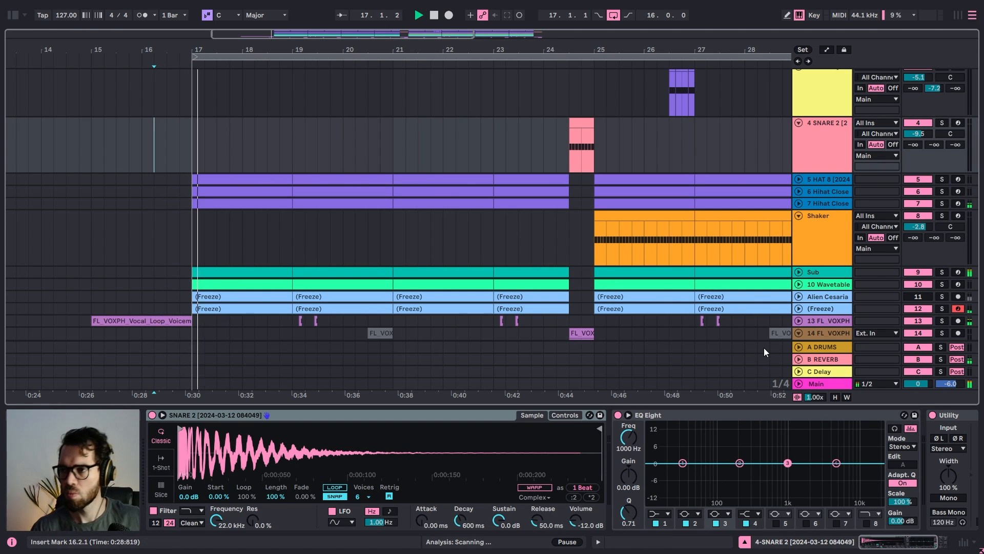
scroll(813, 251, "down", 5)
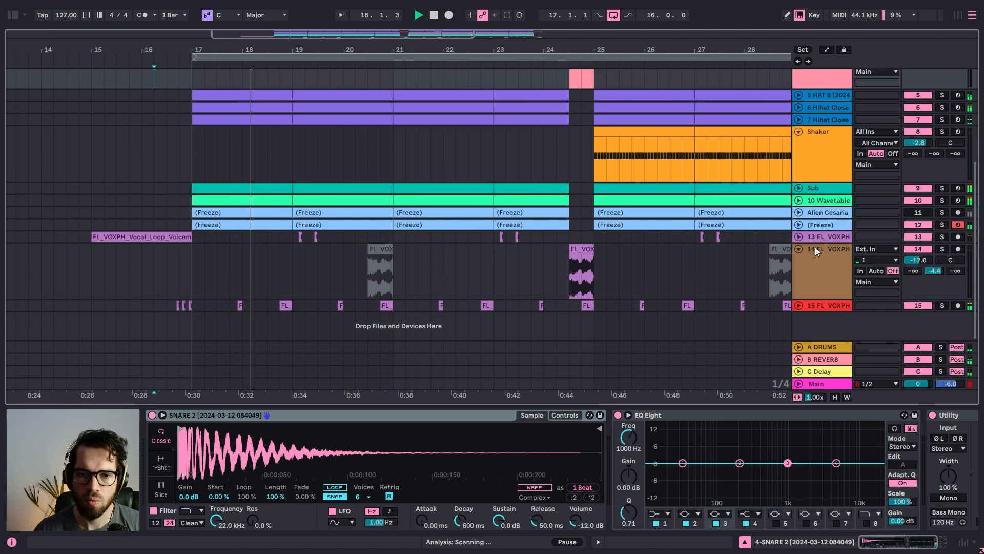
scroll(824, 205, "up", 4)
Unfold the HAT 8 track and delete all its clips between bar 17 and 24.3.1
left_click(806, 161)
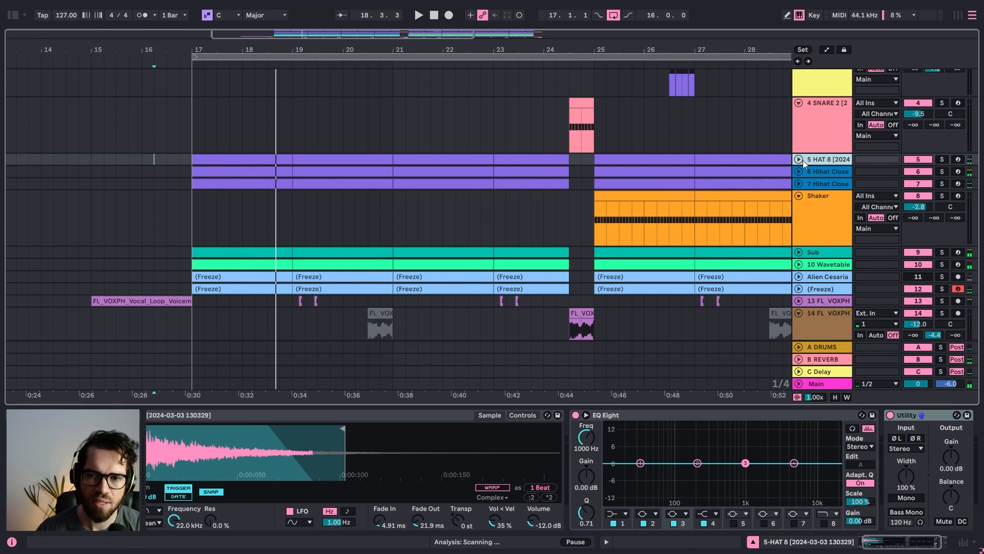
left_click(799, 159)
left_click(273, 159)
key("Delete")
left_click(301, 158)
key("Delete")
left_click(402, 159)
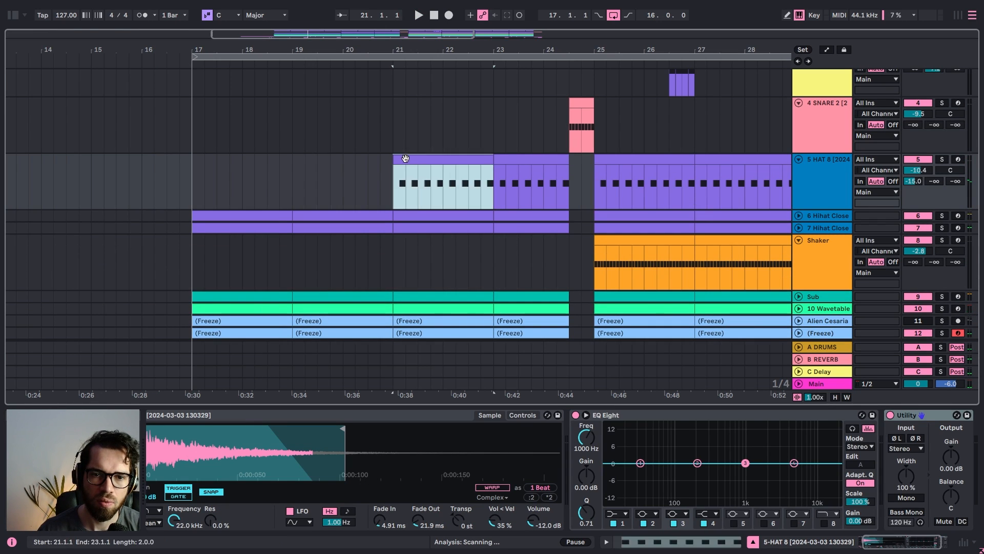
key("Delete")
left_click(501, 161)
key("Delete")
Play from 16.3.1 and delete the closed hi-hat clips on track 7 between bars 17 and 21
key("space")
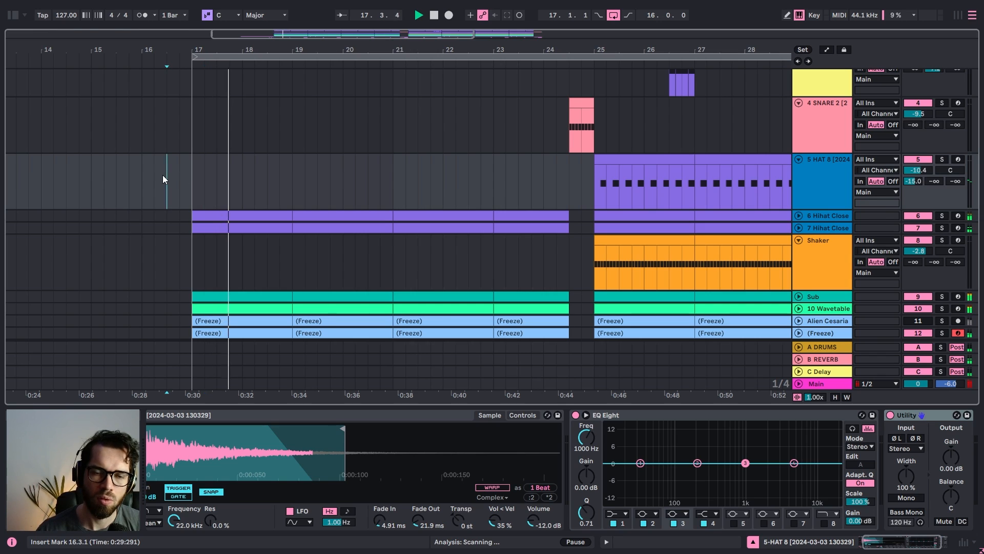
left_click(166, 174)
left_click(270, 227)
key("Delete")
left_click(328, 227)
key("Delete")
Try deleting the track 7 hi-hat clips from bar 21 onward, and undo the deletion
left_click(435, 226)
key("Delete")
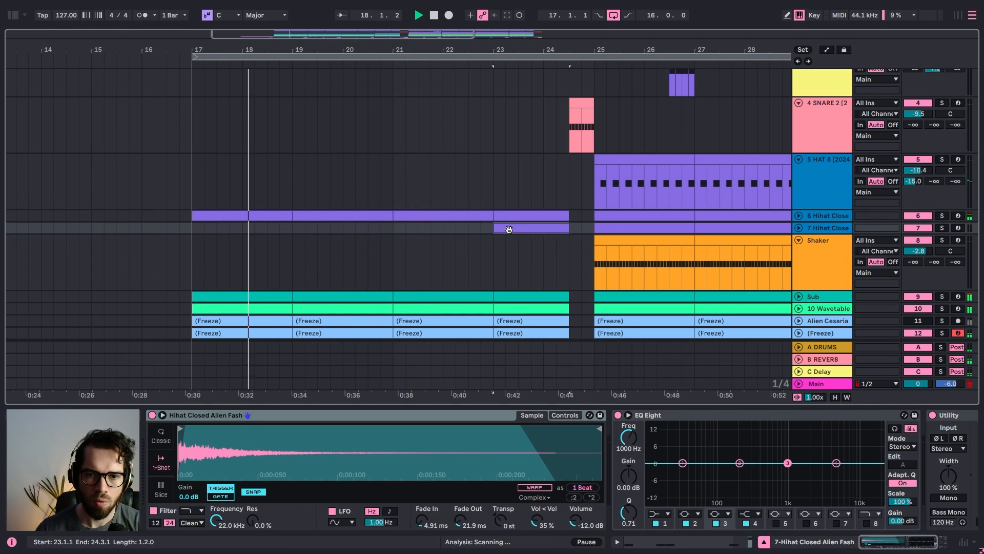
left_click(507, 227)
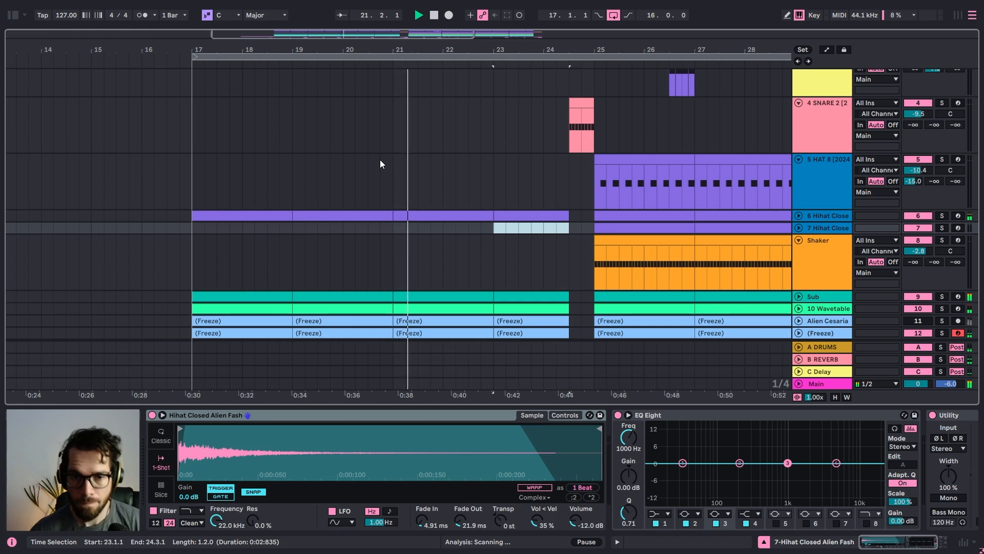
key("ctrl+z")
key("ctrl+z")
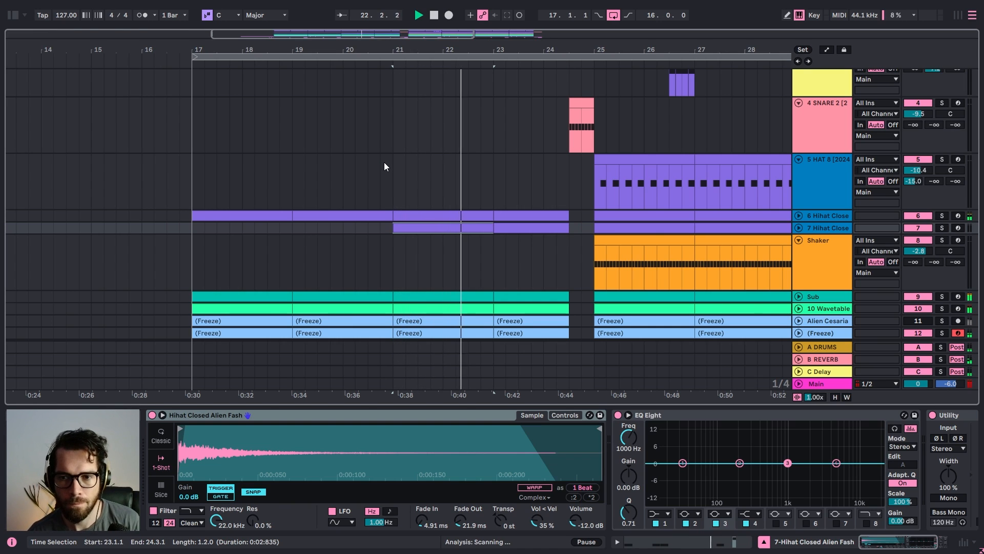
Unfold hi-hat track 7, copy the first beat of its bar 21 clip to bar 17, and audition it from 16.3.1
left_click(384, 162)
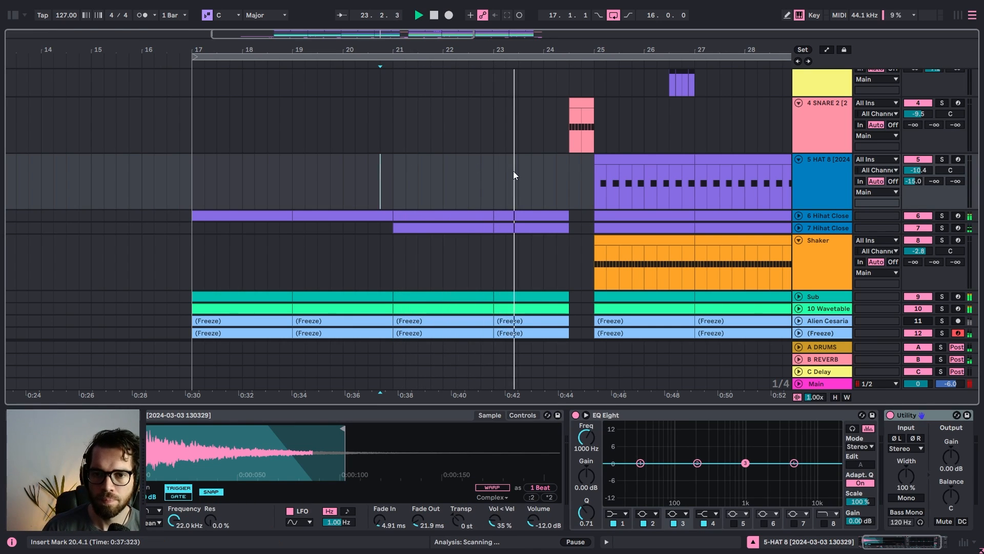
scroll(549, 180, "up", 3)
scroll(549, 286, "down", 1)
left_click(796, 294)
scroll(513, 297, "down", 2)
left_click(397, 266)
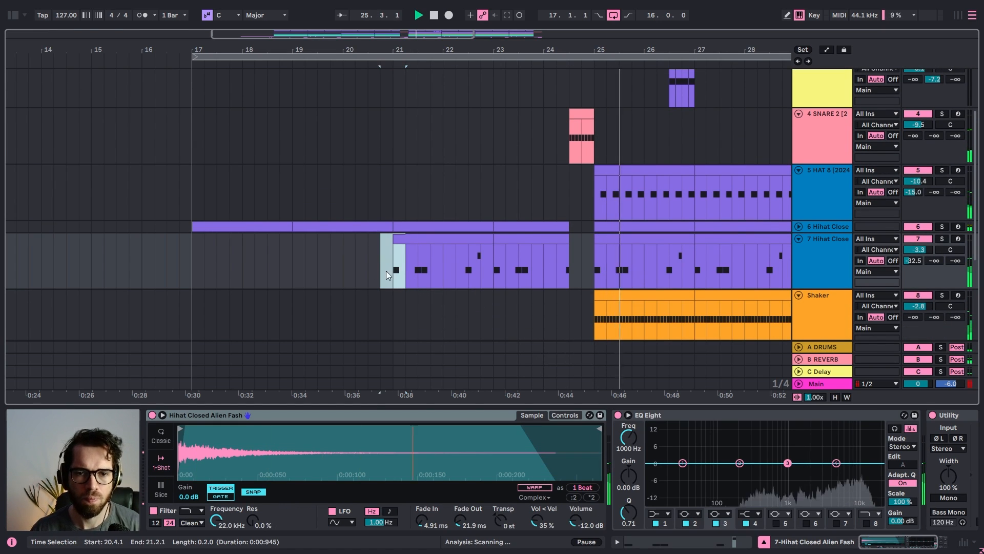
key("ctrl+c")
left_click(189, 263)
key("ctrl+v")
left_click(163, 248)
key("space")
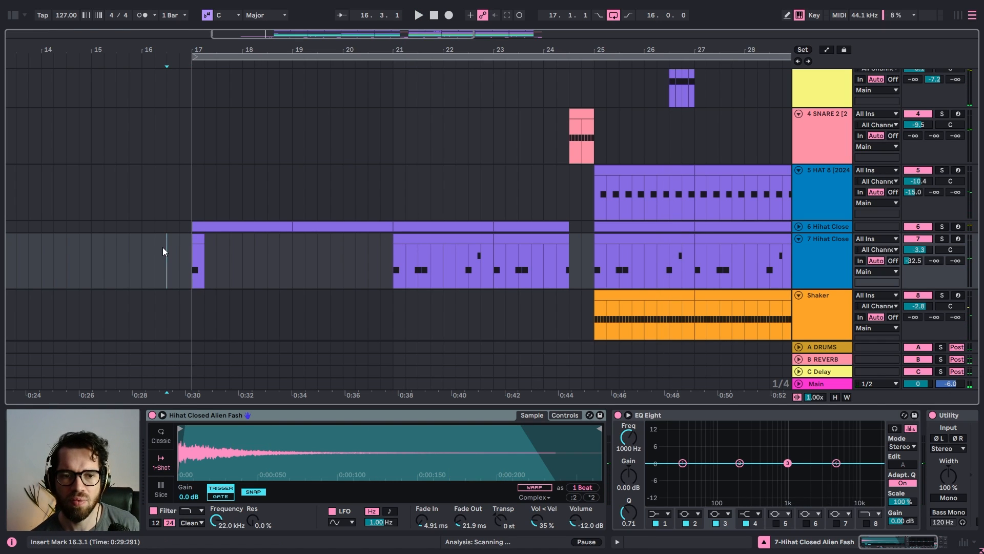
key("space")
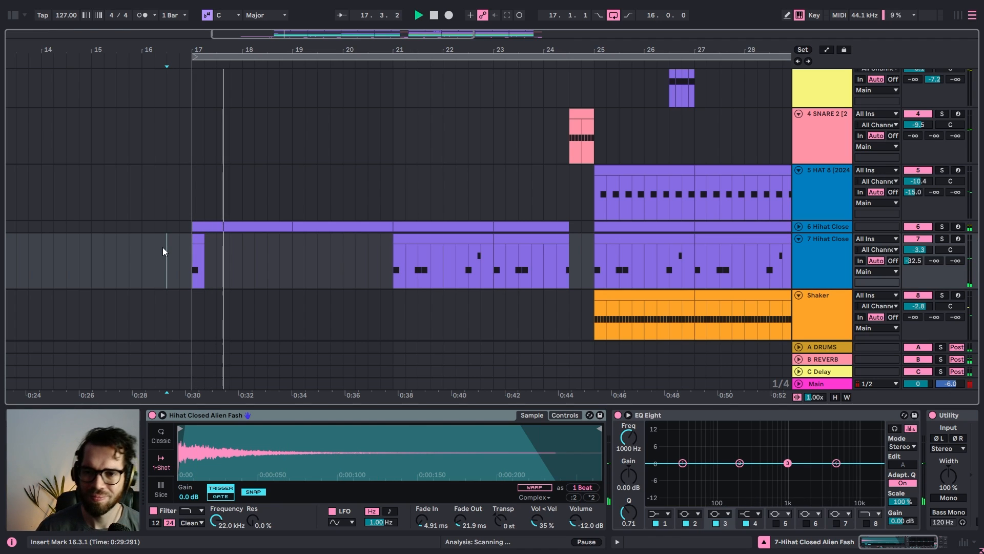
Fold all tracks in the arrangement while the groove plays
scroll(157, 242, "up", 3)
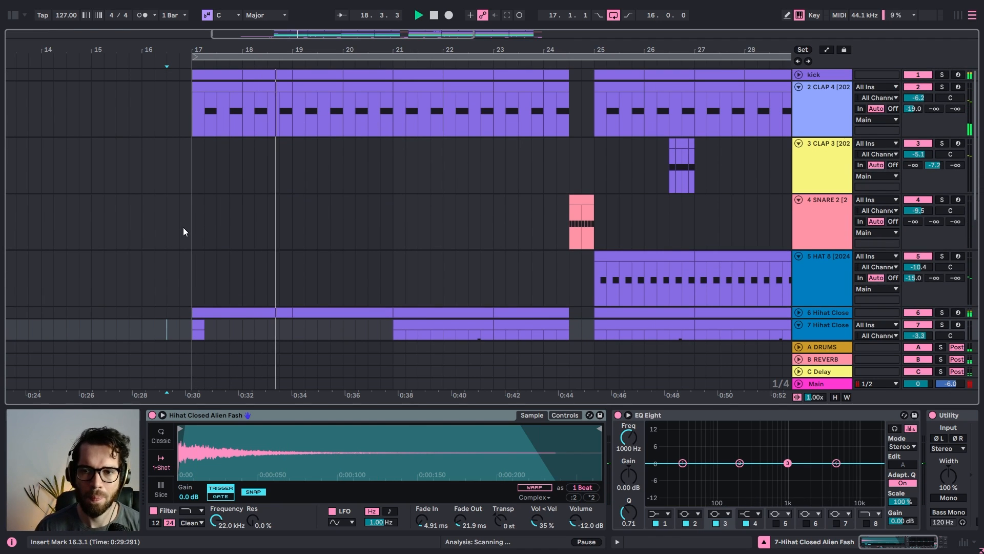
left_click(832, 183, "shift")
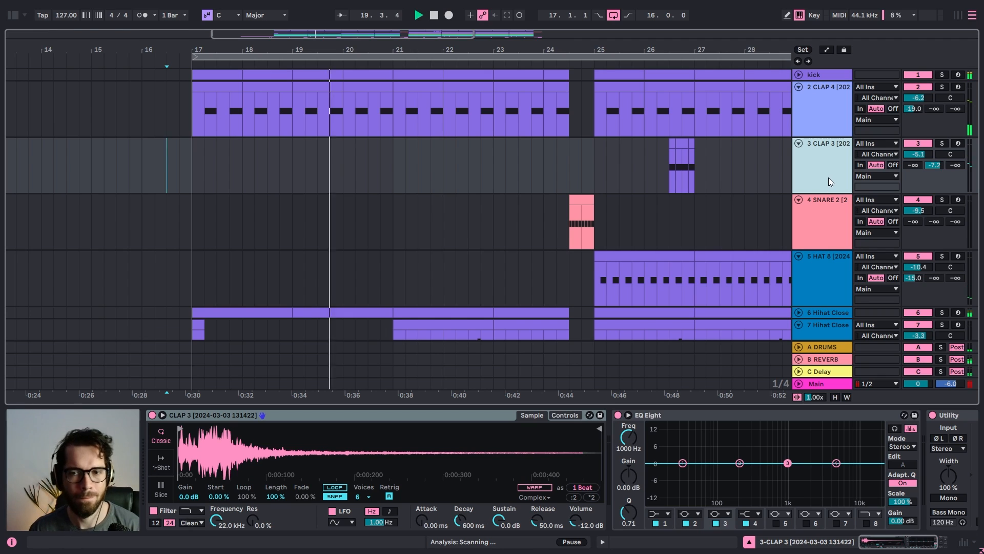
left_click(799, 143)
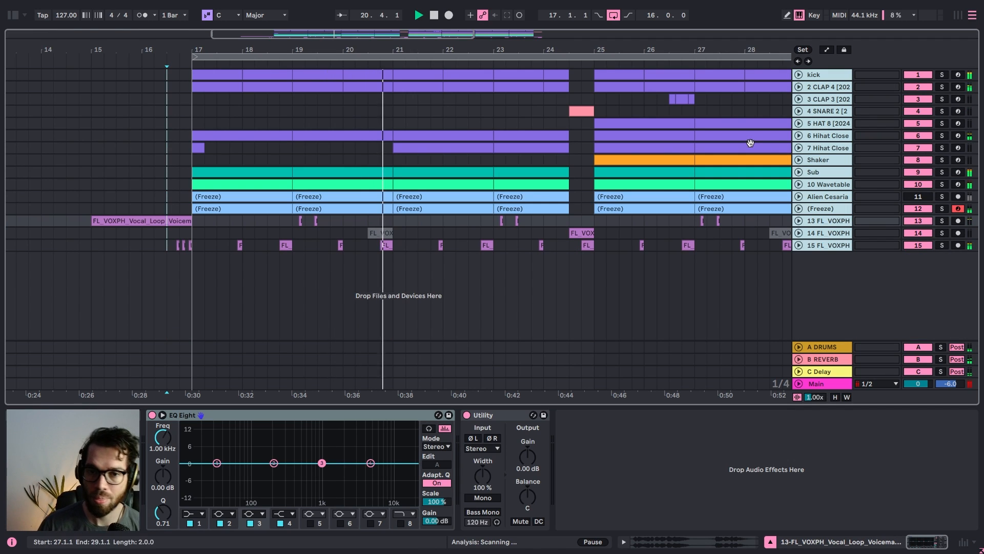
left_click(481, 123)
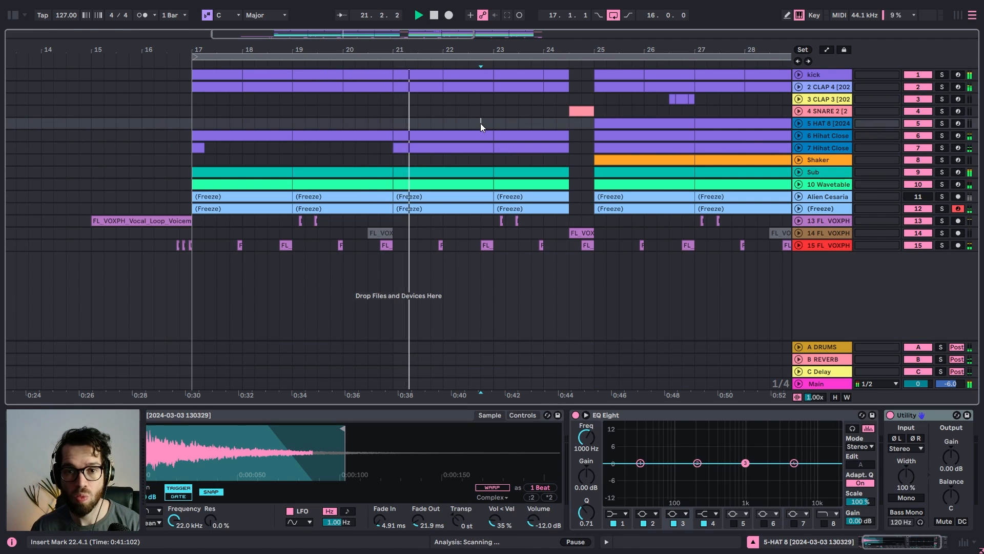
left_click(538, 116)
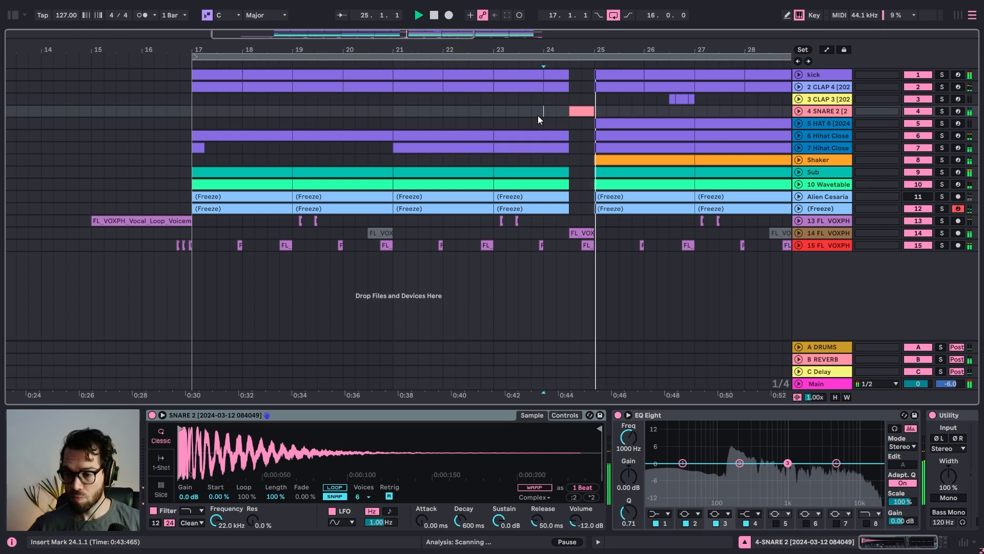
Copy the CLAP 3 fill range from bar 25 to 27 and paste it at bar 29
mouse_move(614, 49)
left_mouse_down()
mouse_move(382, 36)
mouse_move(393, 23)
left_mouse_up()
left_click(434, 111)
key("Left")
left_click_drag(424, 99, 390, 100)
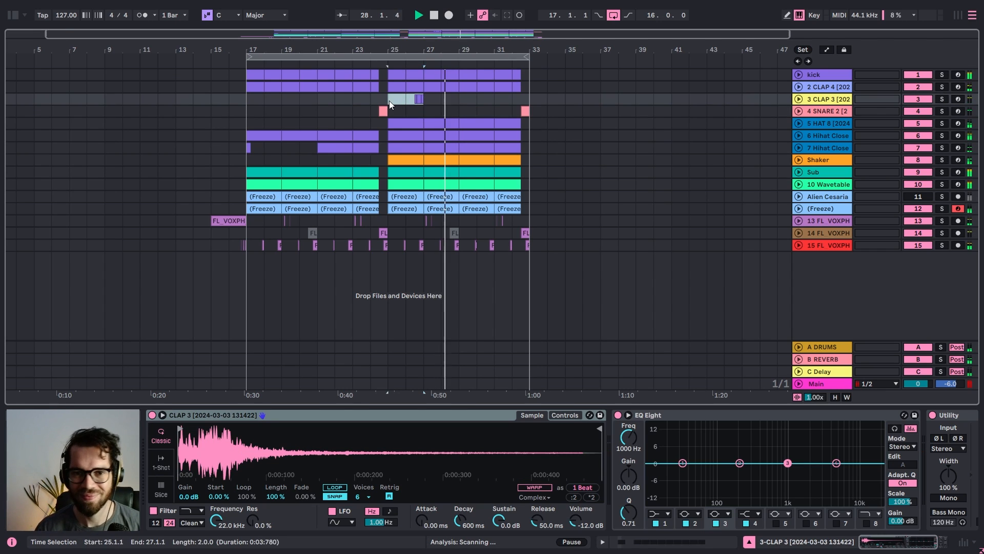
left_click(462, 99)
key("ctrl+v")
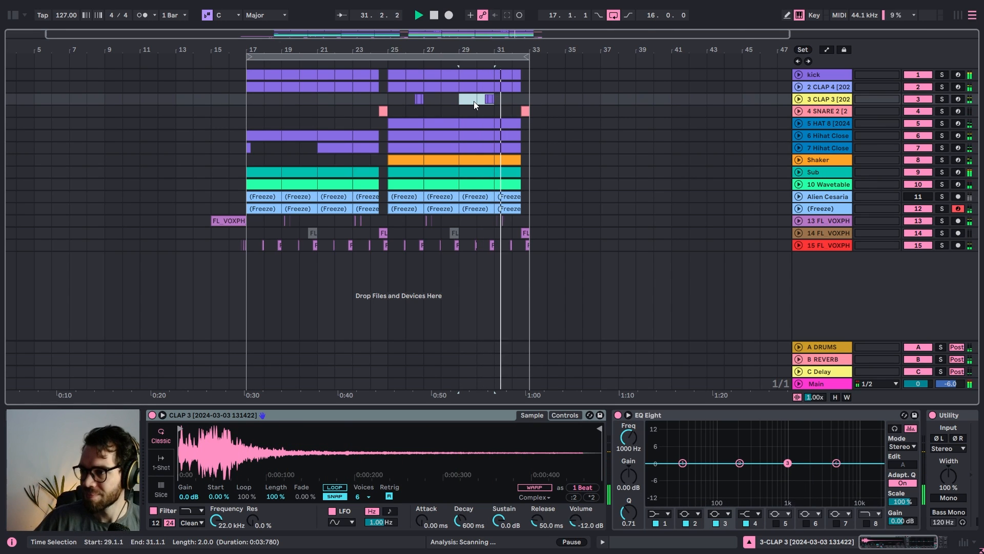
Delete the SNARE 2 clip from 32.3.1 to 33.1.1 and stop playback
left_click(518, 109)
left_click(524, 110)
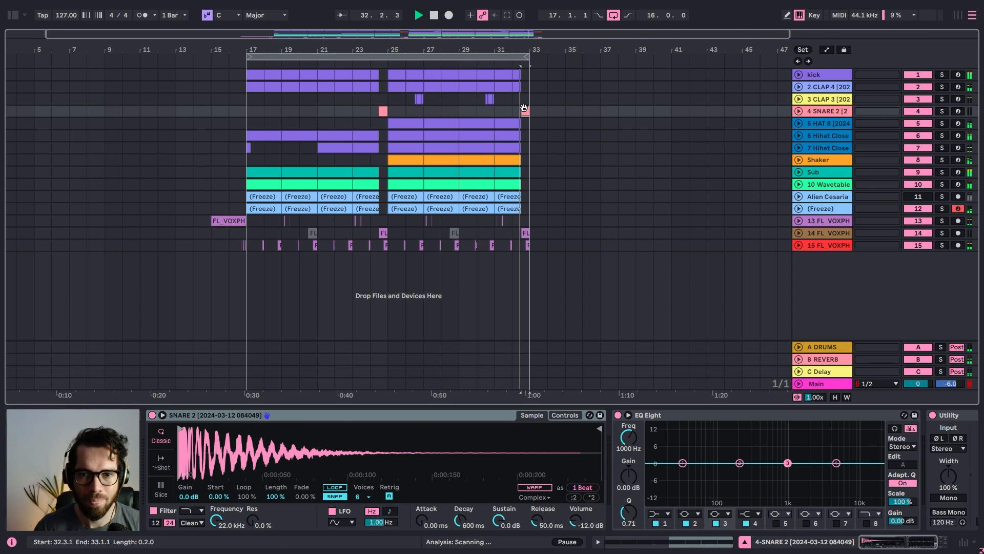
key("Delete")
key("End")
left_click_drag(308, 50, 464, 58)
key("space")
left_click(551, 158)
Switch to Splice and browse the vocal sample search results for another spoken sample
key("alt+Tab")
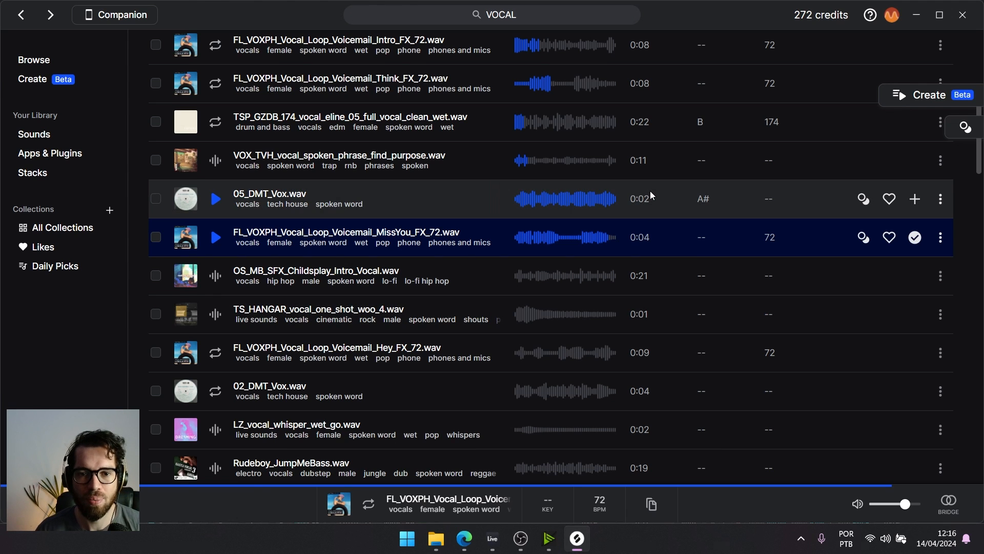
left_click(436, 436)
left_click(259, 336)
left_click(224, 358)
key("Right")
key("Right")
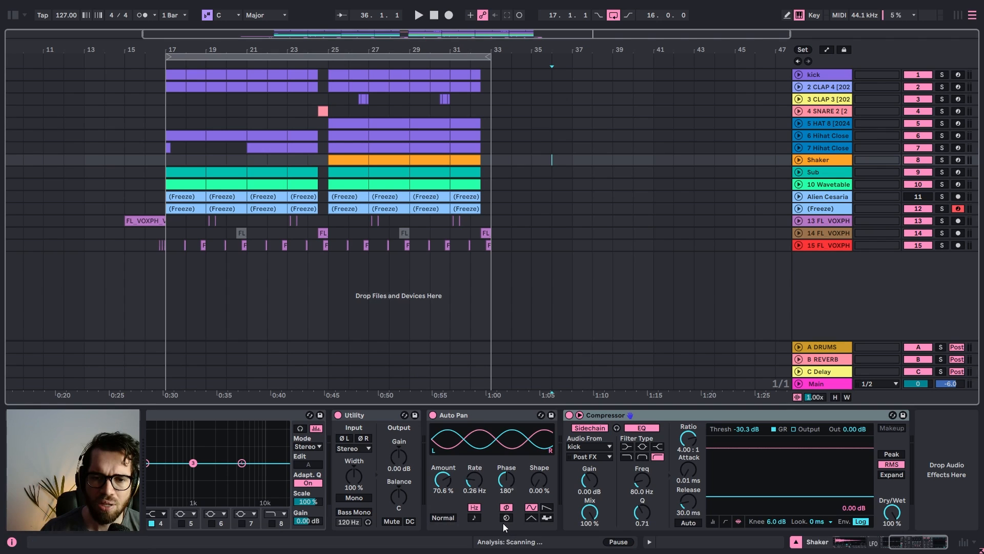
Duplicate bars 25 to 33 of all tracks to bar 33 and audition the transition
left_click(490, 276)
left_click(330, 77)
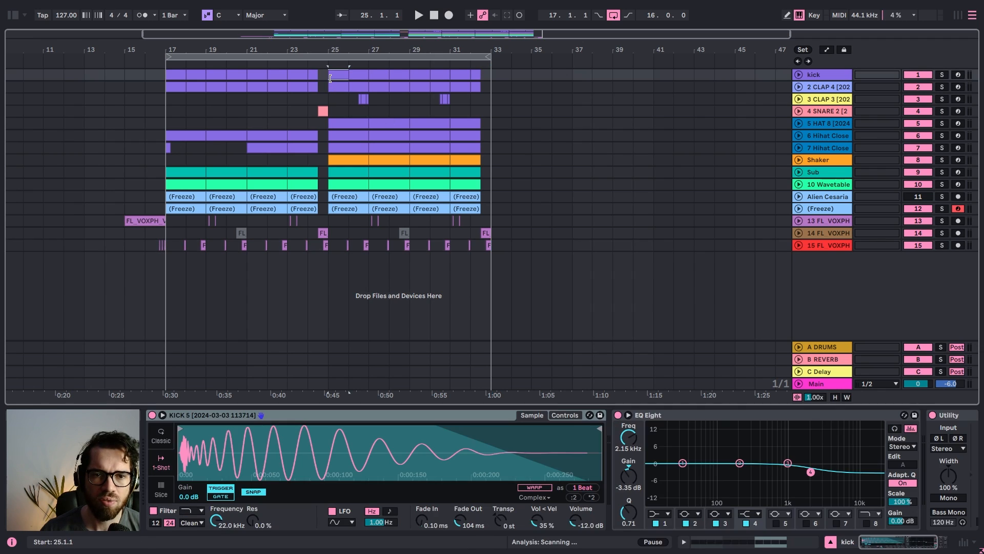
left_click(493, 249, "shift")
key("ctrl+d")
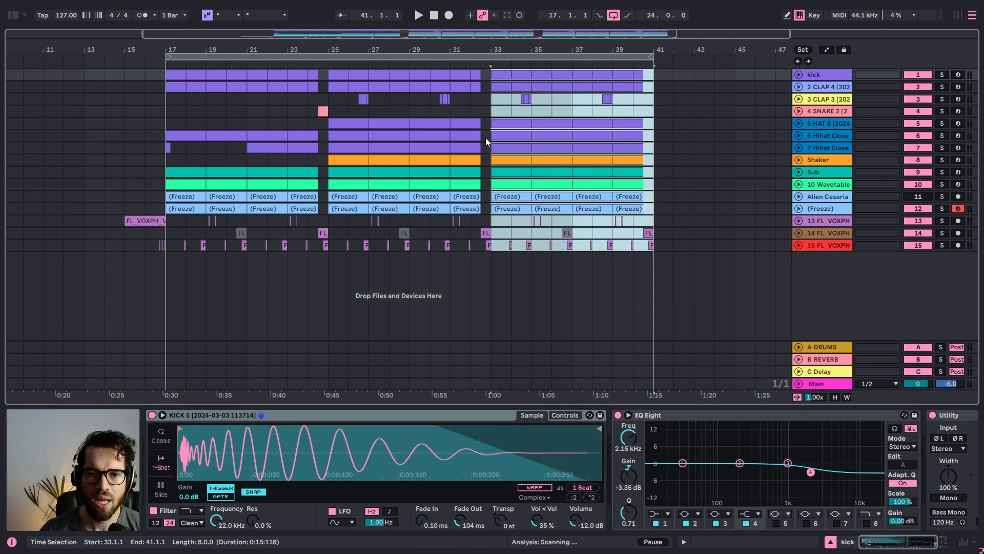
left_click(473, 109)
key("space")
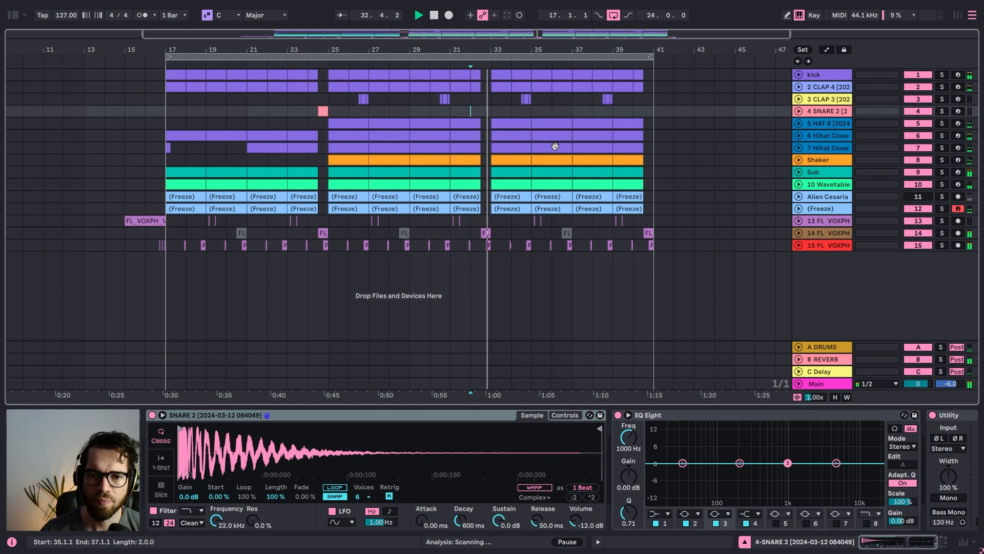
Insert a MIDI track below track 13 and load the Spitfire Audio LABS plug-in on it
left_click(514, 224)
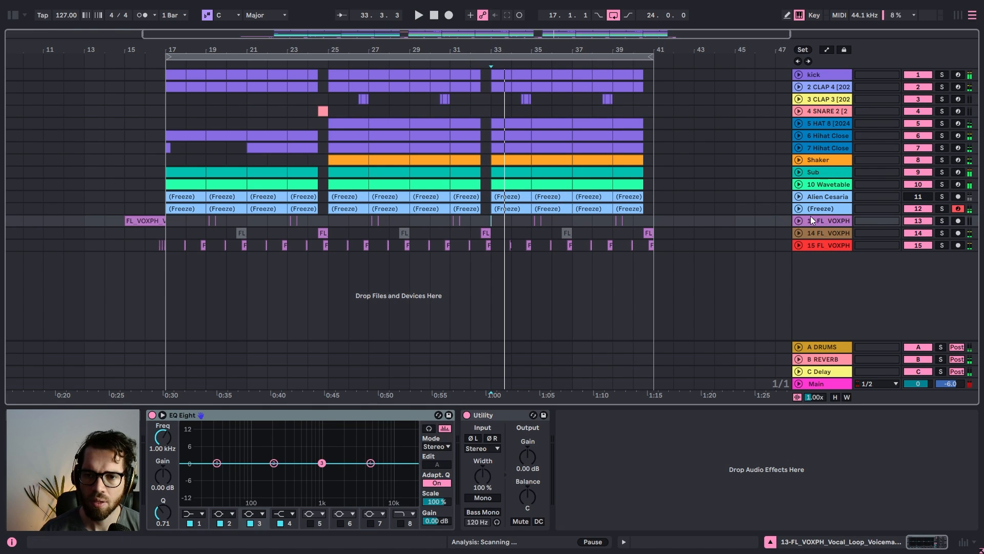
key("ctrl+shift+t")
left_click(15, 16)
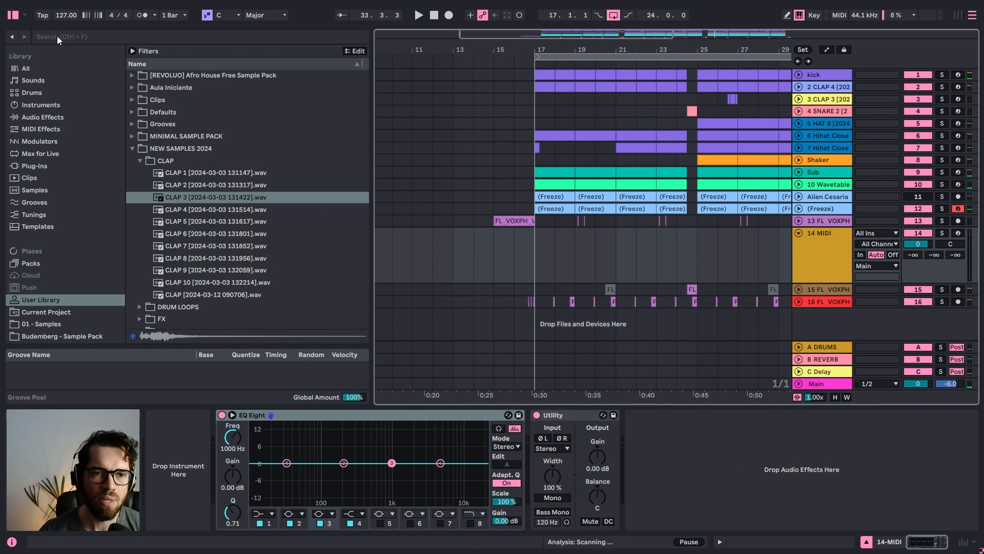
left_click(38, 165)
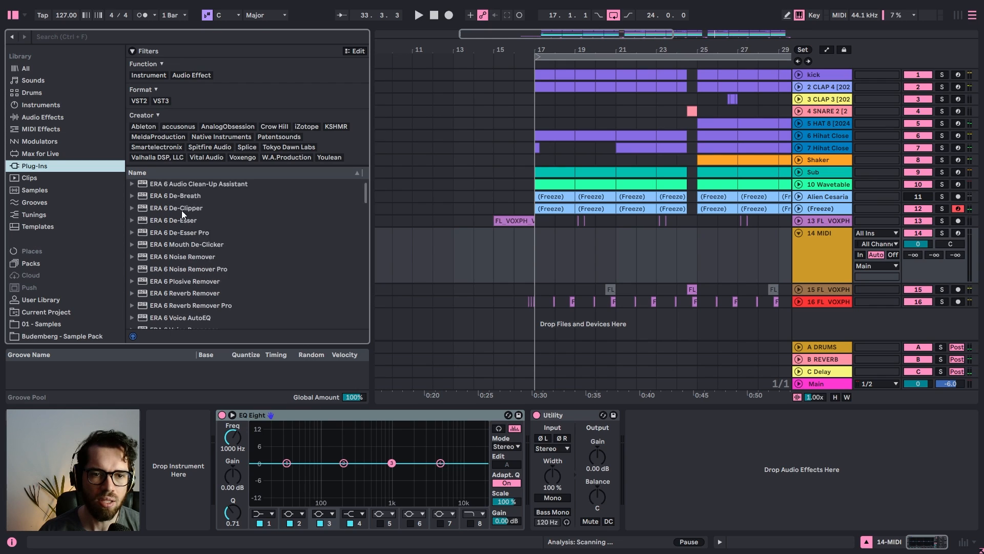
scroll(245, 188, "down", 2)
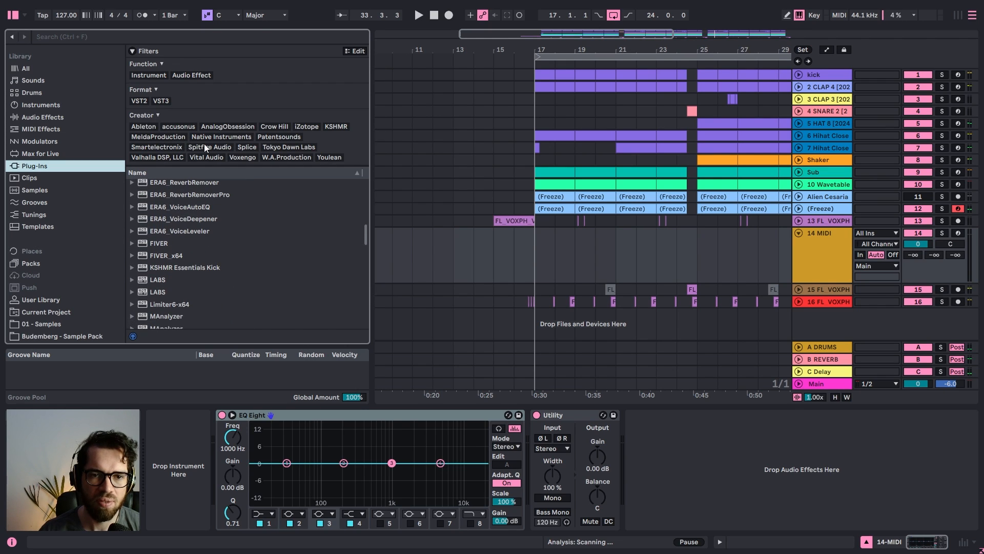
left_click(215, 150)
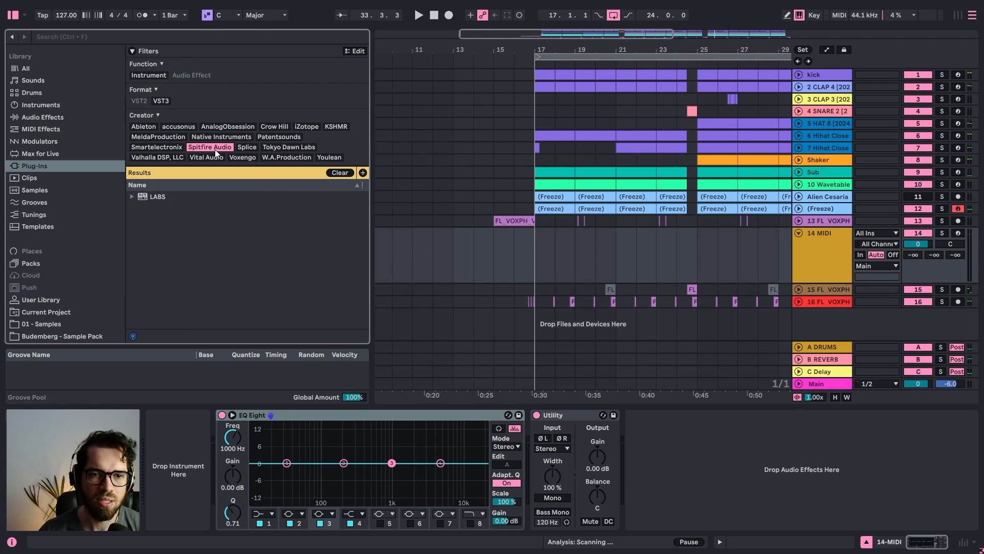
left_click(161, 198)
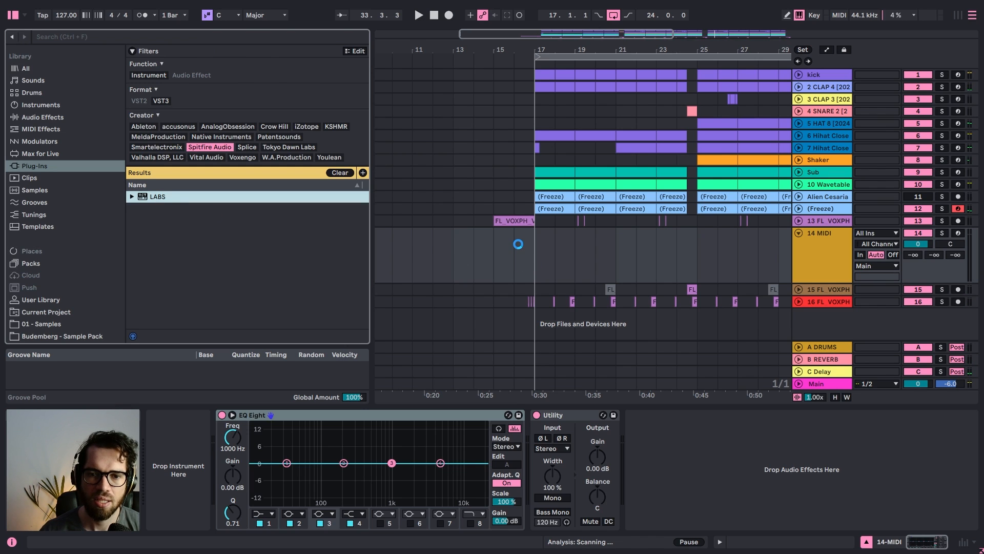
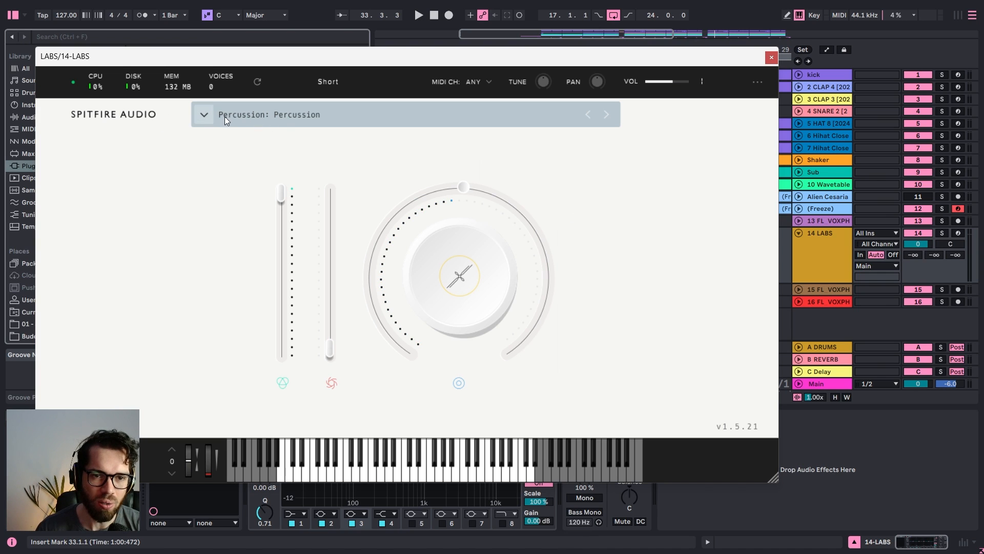
Load the Gaelic Voices: Ahs preset from the Vocals category in LABS
left_click(205, 116)
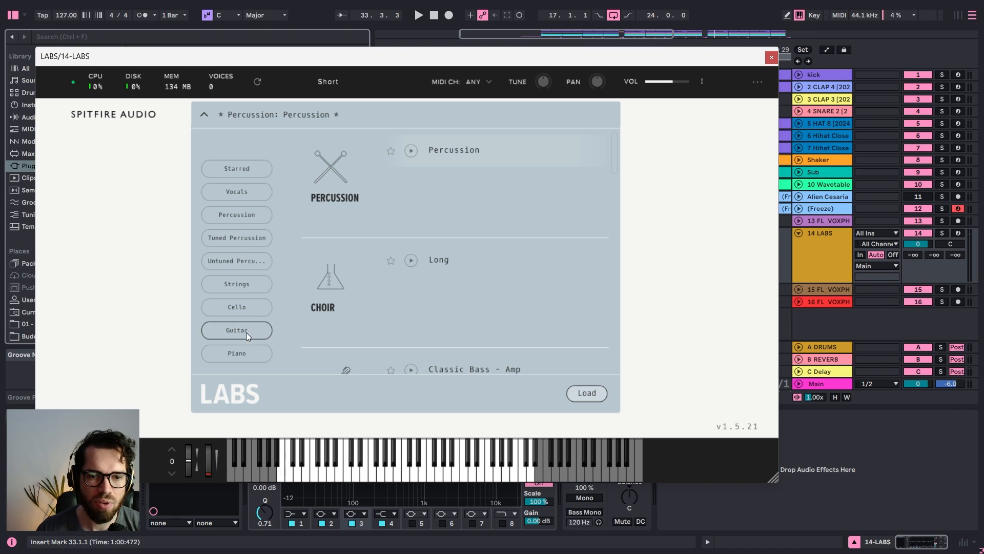
left_click(262, 190)
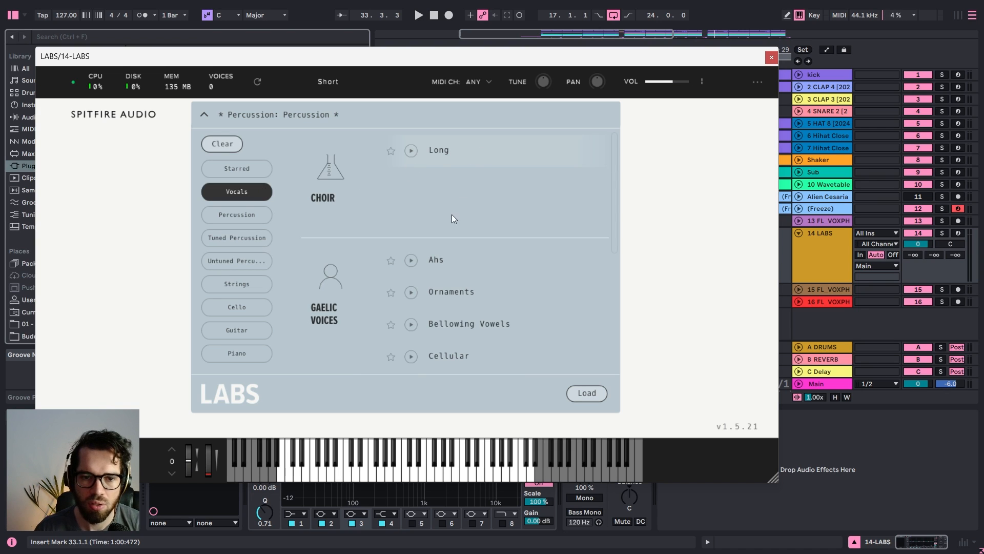
left_click(453, 263)
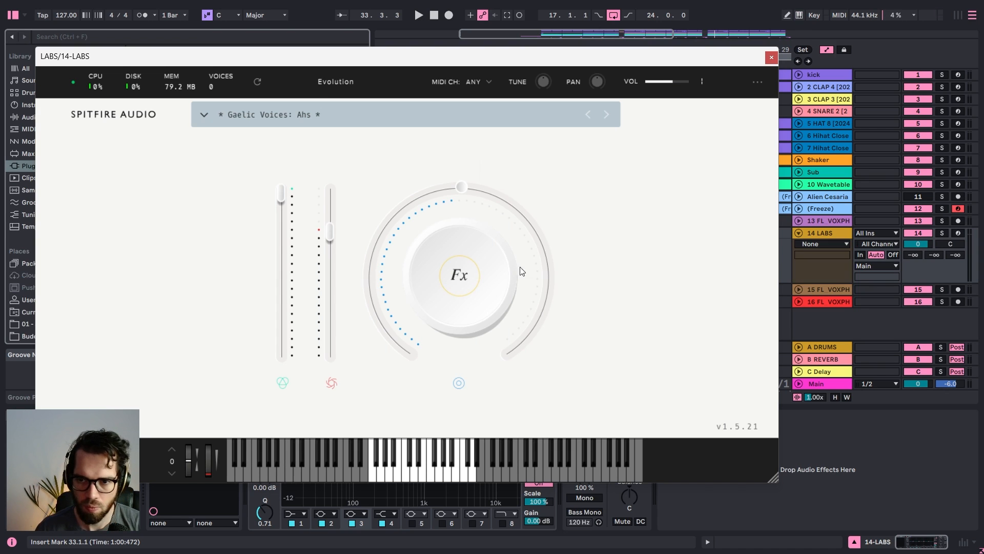
Arm the LABS track and audition the Gaelic Voices Ahs and Bellowing Vowels presets in different octaves
left_click(954, 233)
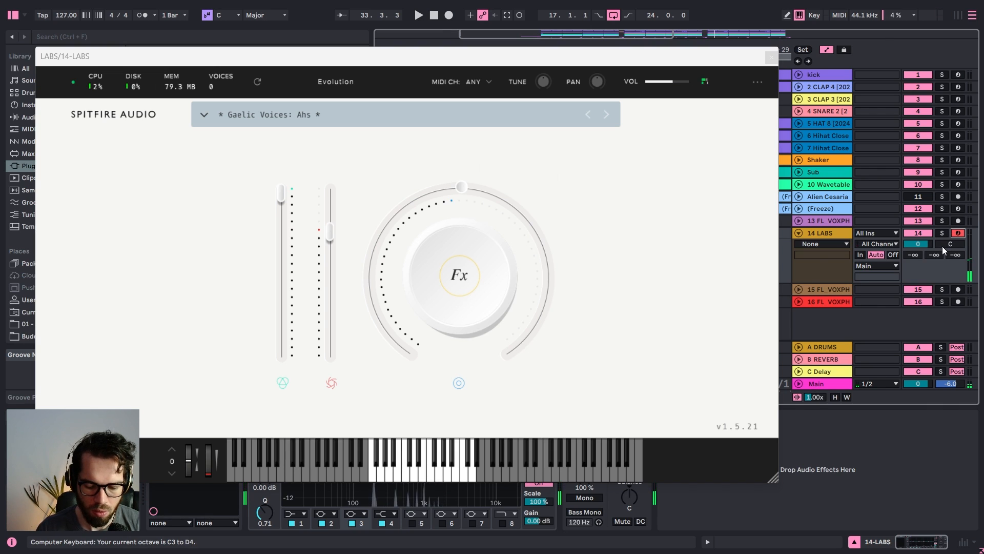
key("g")
left_click(606, 115)
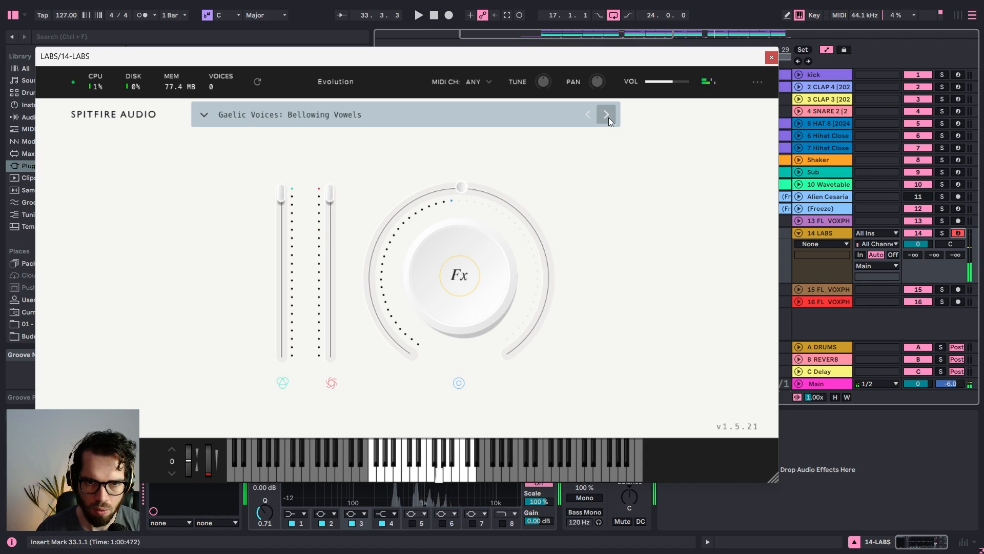
key("z")
key("g")
key("x")
Load the Gaelic Voices: Scattered Voices preset, audition it, and close the LABS window
left_click(609, 118)
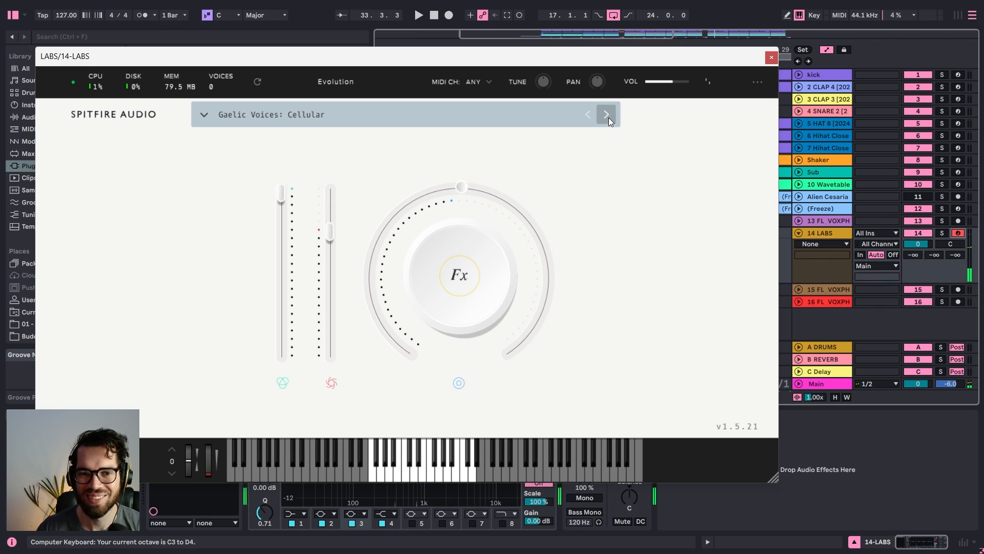
left_click(608, 118)
left_click(608, 117)
left_click(608, 118)
key("h")
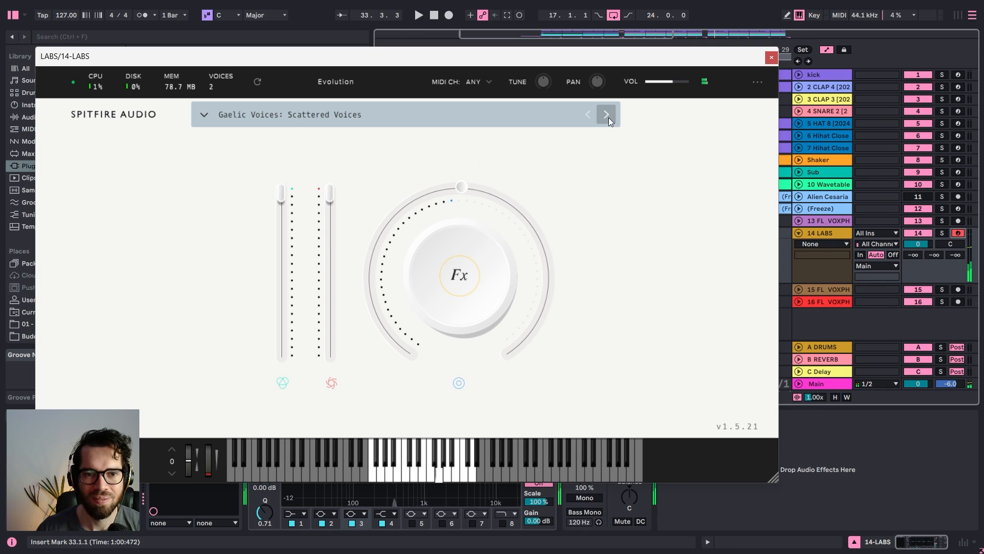
left_click(772, 57)
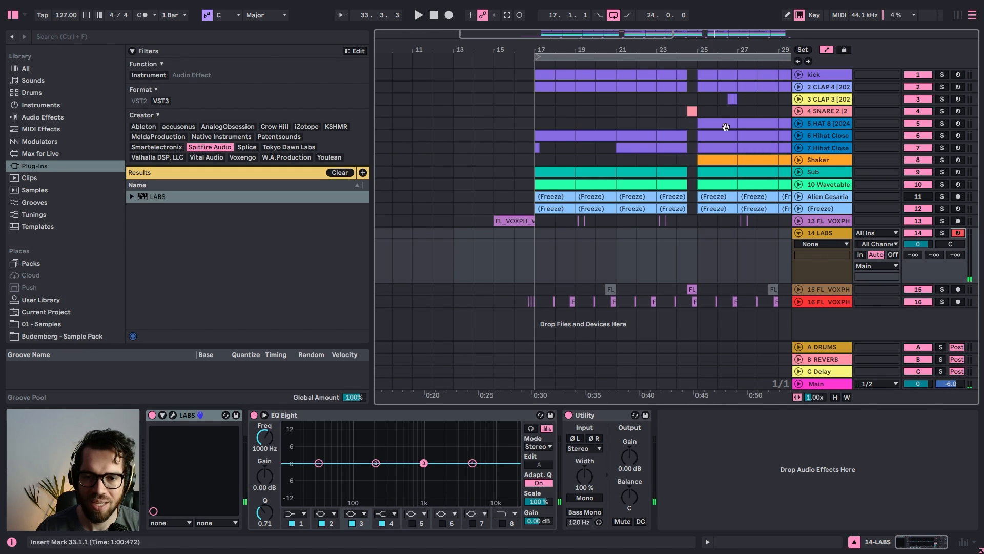
Play the section from bar 33 and create an empty MIDI clip from bar 33 to 37 on the LABS track
key("space")
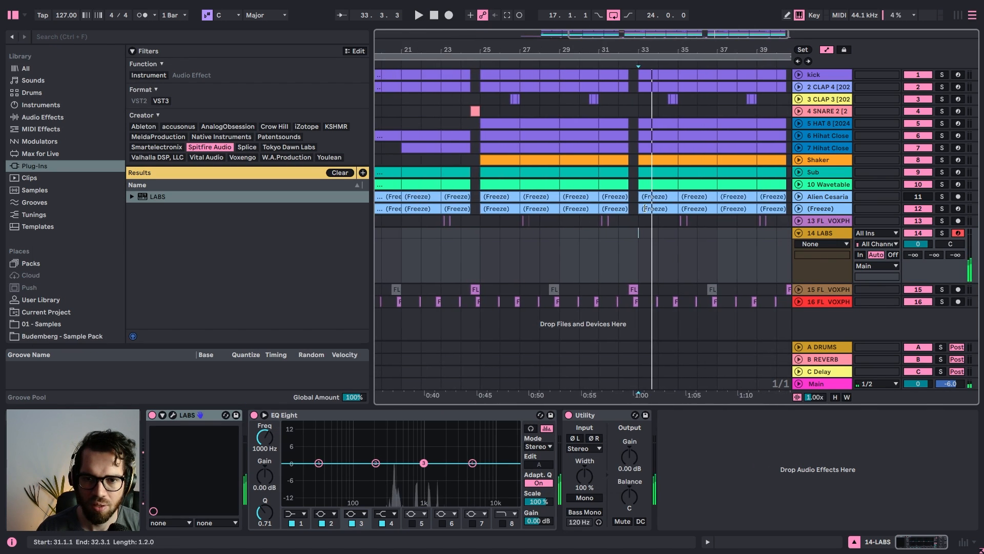
key("space")
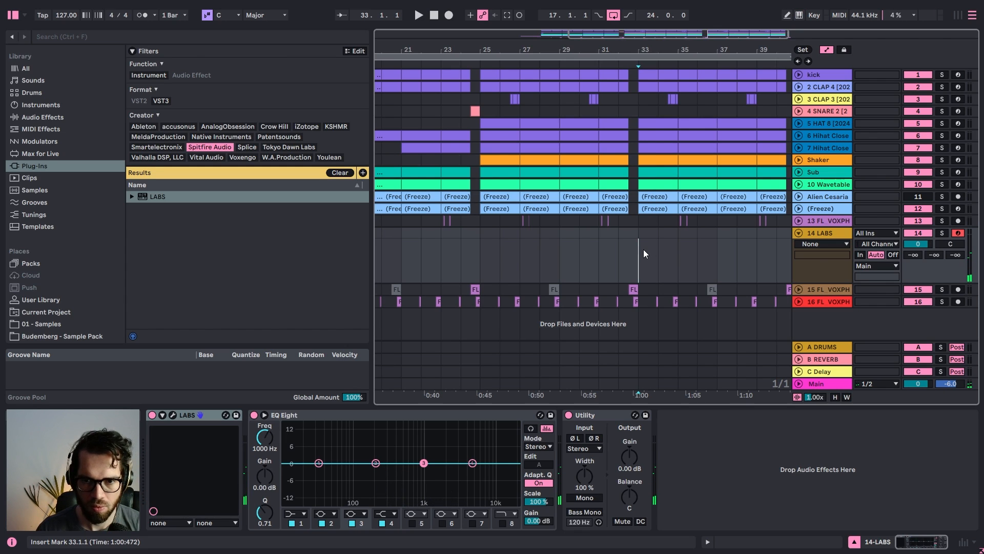
left_click_drag(642, 248, 727, 241)
key("ctrl+shift+m")
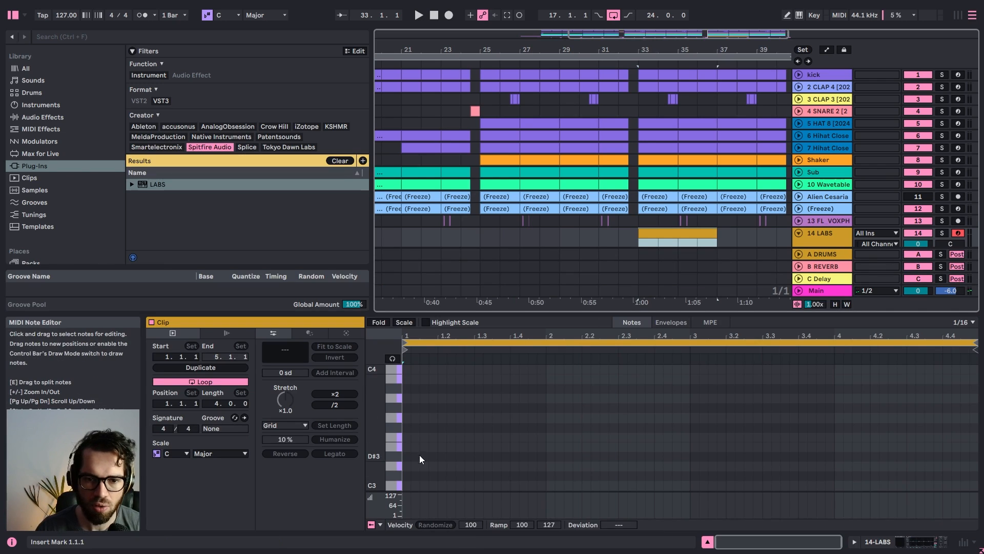
Set the scale to G Phrygian and restrict the clip's note editor to the notes of that scale
left_click(405, 324)
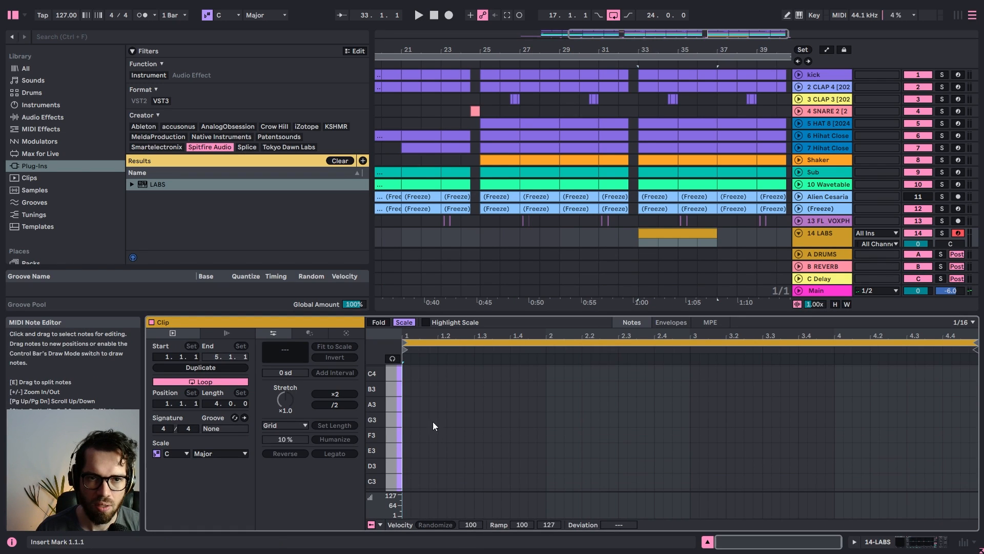
left_click(233, 15)
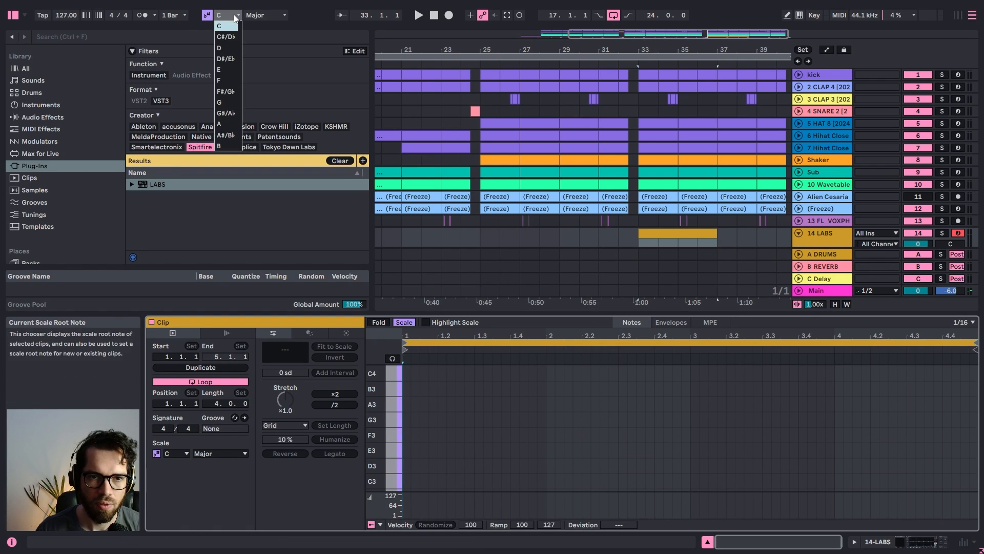
left_click(219, 102)
left_click(264, 15)
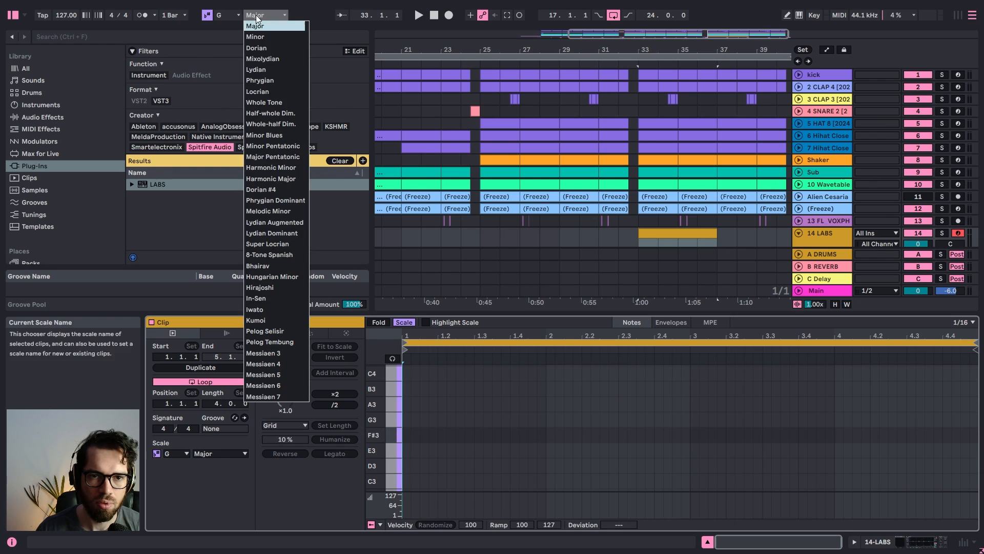
left_click(259, 80)
left_click(211, 17)
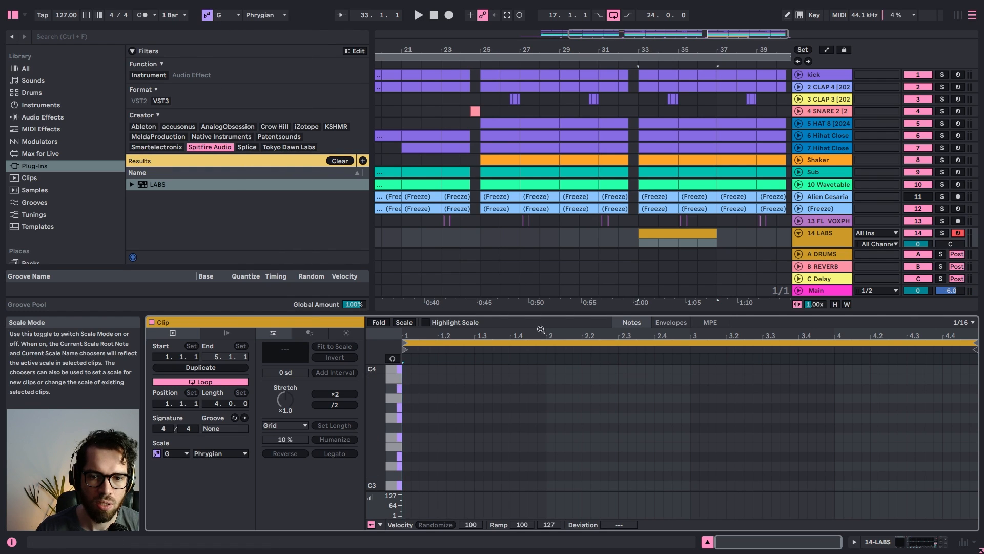
left_click(404, 322)
Add half-bar G3 notes at the start of bars 1 and 3 in the LABS clip during playback
left_click(411, 446)
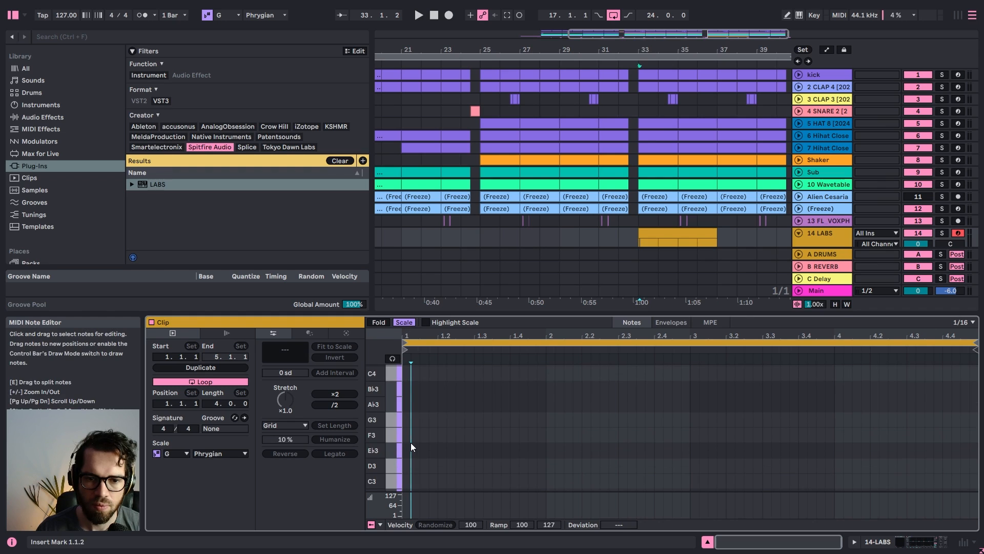
double_click(407, 419)
key("space")
left_click_drag(412, 419, 746, 419)
left_click(709, 393)
scroll(719, 405, "up", 1)
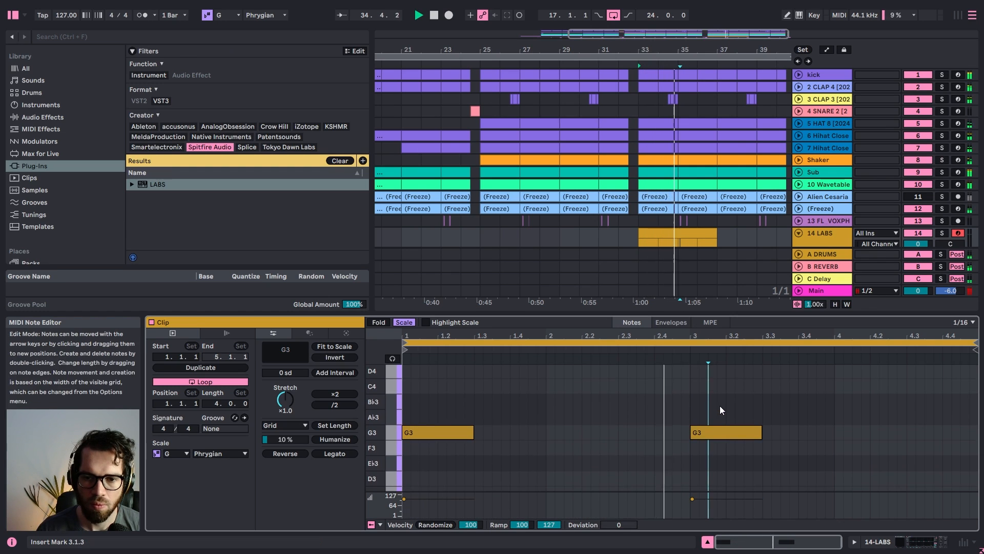
Try both LABS notes one octave higher during playback and return them to G3
key("space")
key("ctrl+a")
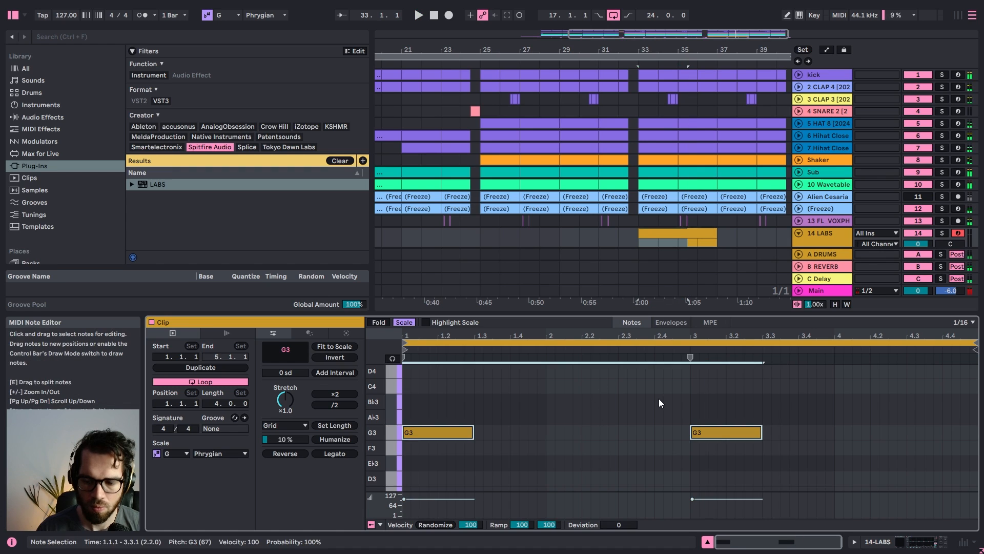
key("shift+Up")
key("space")
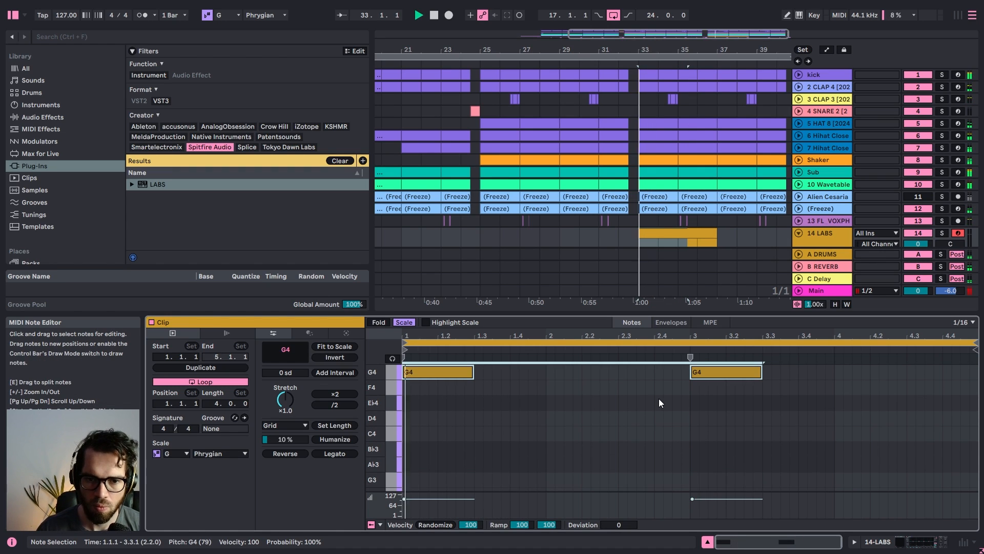
key("shift+Down")
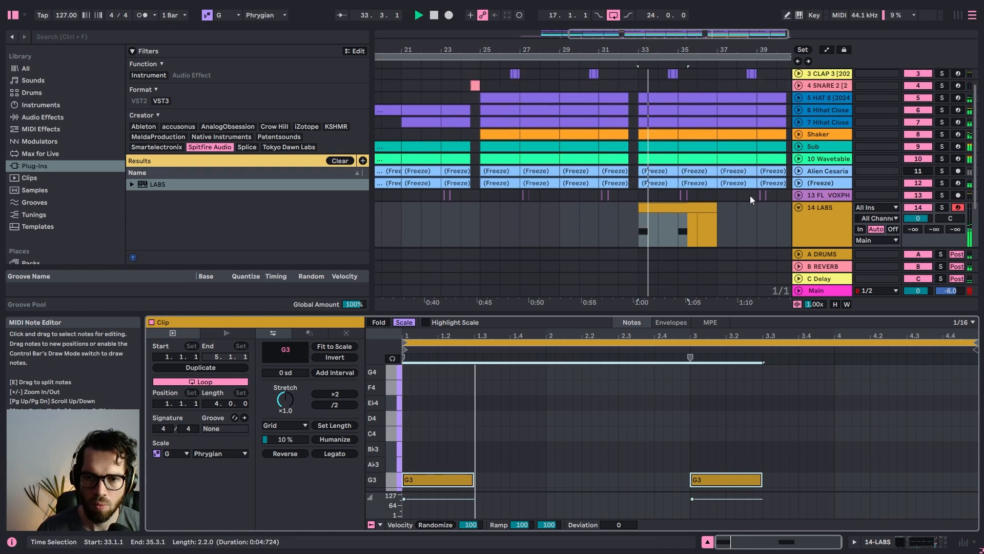
Solo the LABS track, show its device chain, and listen to the vocal on its own
scroll(749, 195, "down", 1)
key("space")
left_click(943, 182)
key("space")
double_click(810, 196)
key("space")
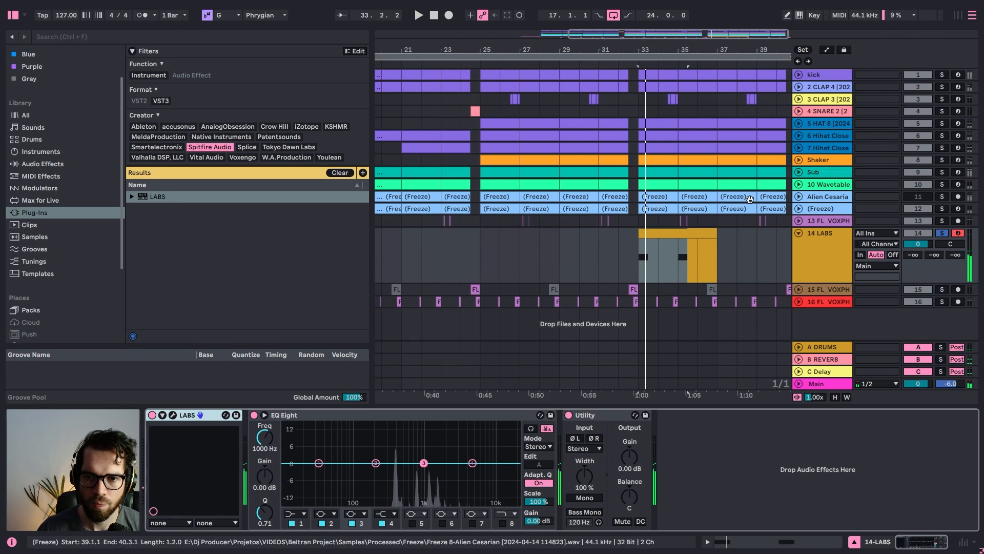
Insert the Hybrid Reverb preset Large Dark Space directly after LABS and set its Size to 32 %
left_click(71, 40)
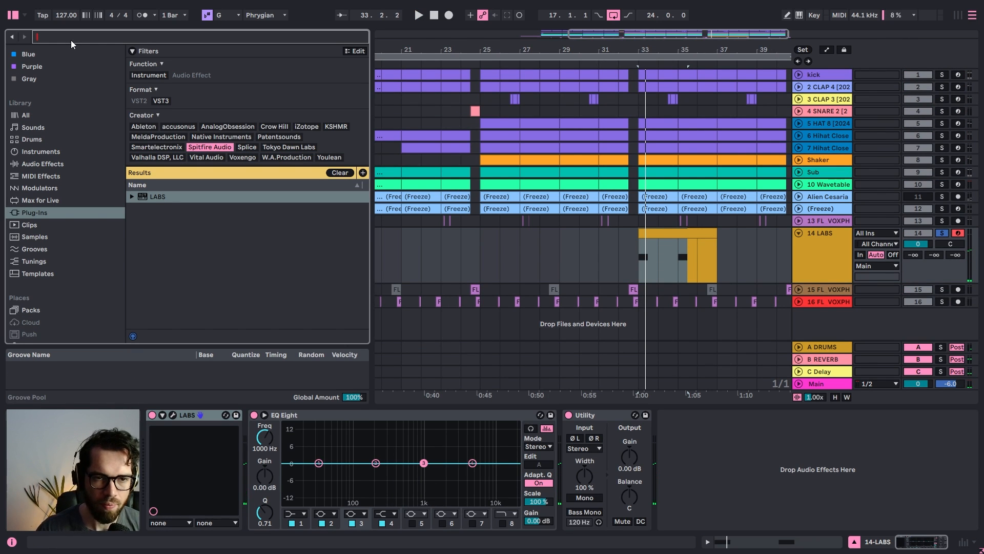
left_click(42, 164)
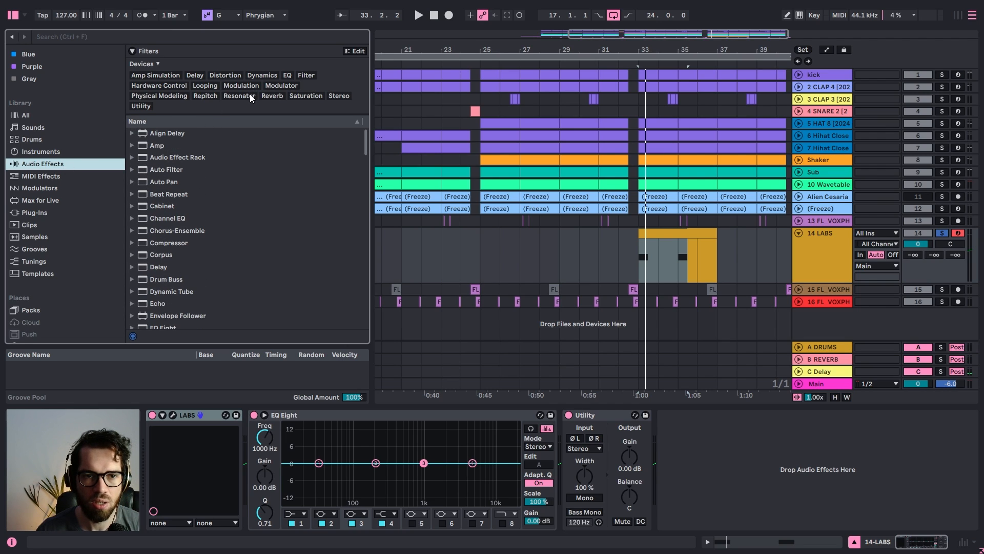
left_click(272, 96)
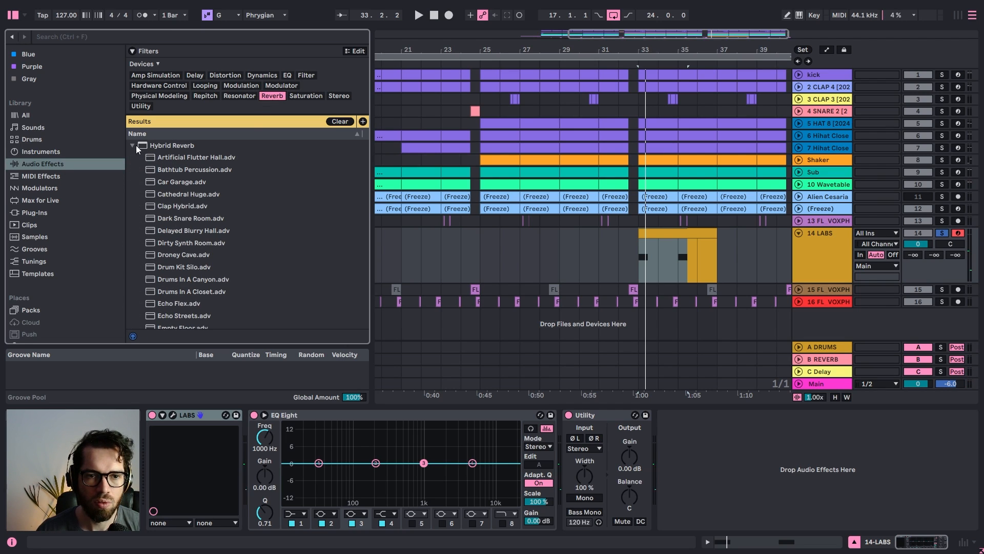
scroll(193, 198, "down", 5)
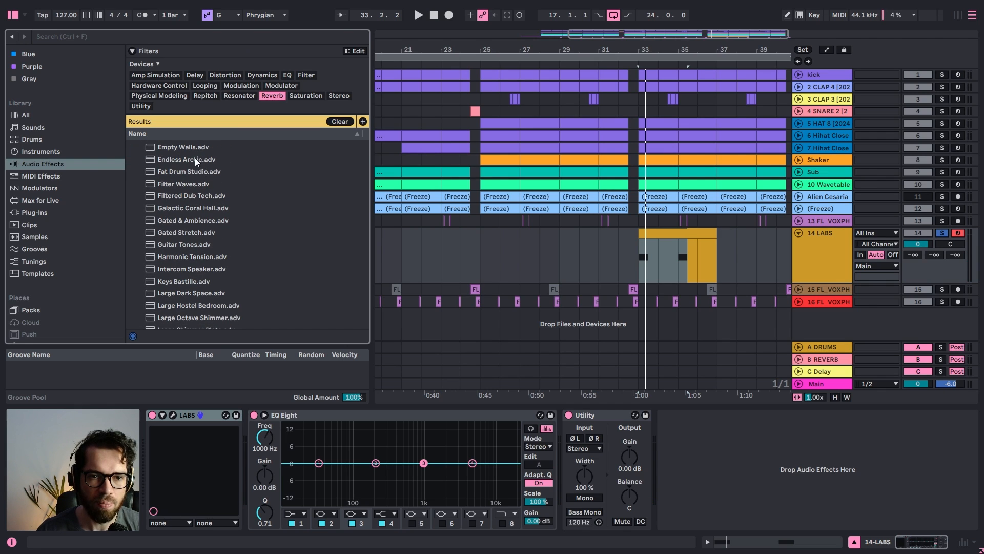
scroll(195, 241, "down", 1)
scroll(200, 236, "down", 1)
left_click_drag(198, 244, 289, 442)
key("space")
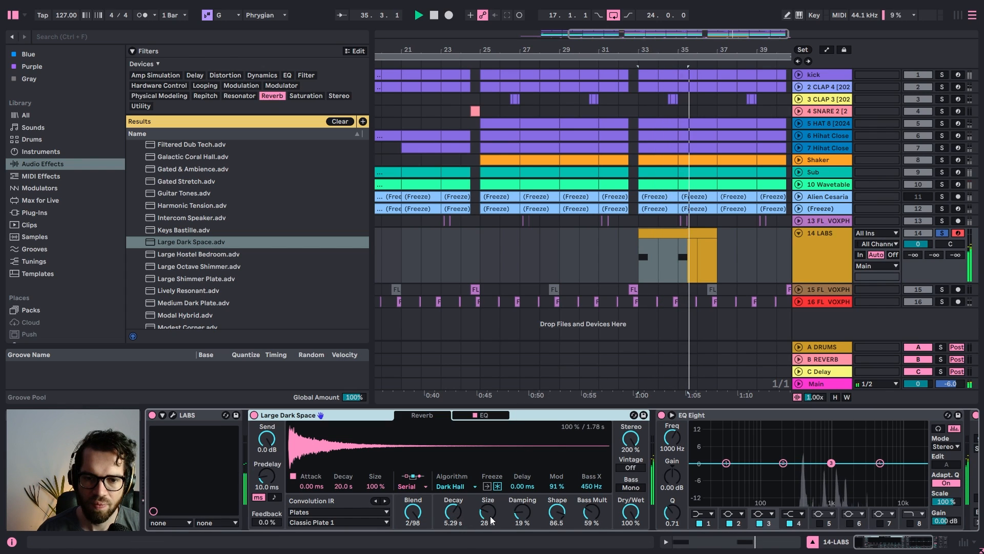
left_click_drag(493, 520, 492, 516)
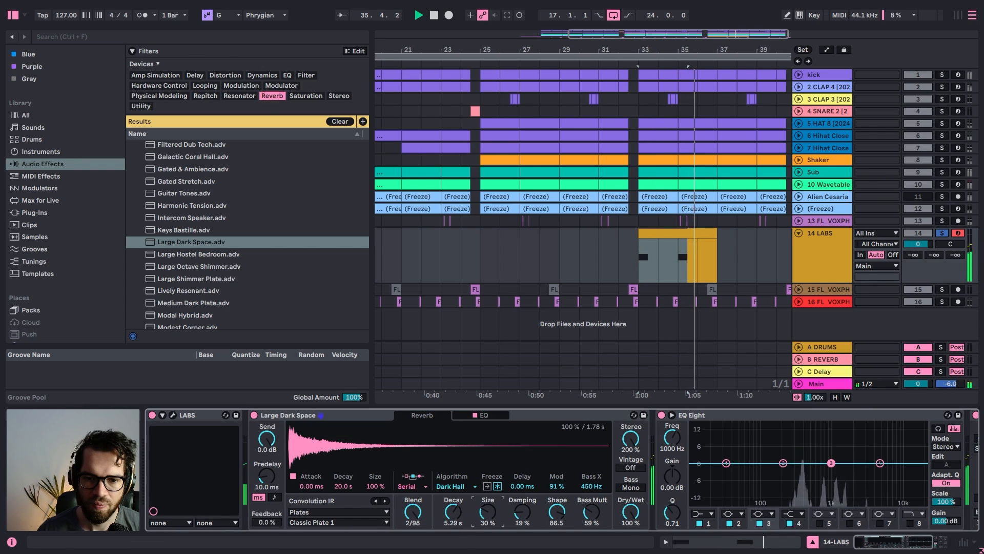
Unsolo the LABS track and set its volume to -7.7 dB while playing the full mix
left_click(942, 234)
key("space")
key("space")
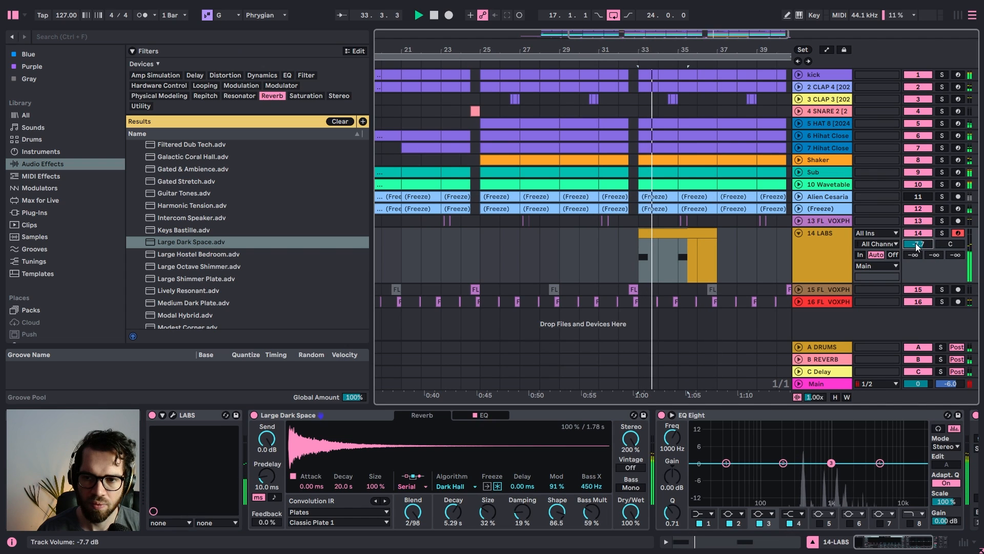
Copy the kick-sidechained Compressor from frozen track 12 to the end of the LABS device chain and play the result
left_click(831, 221)
key("space")
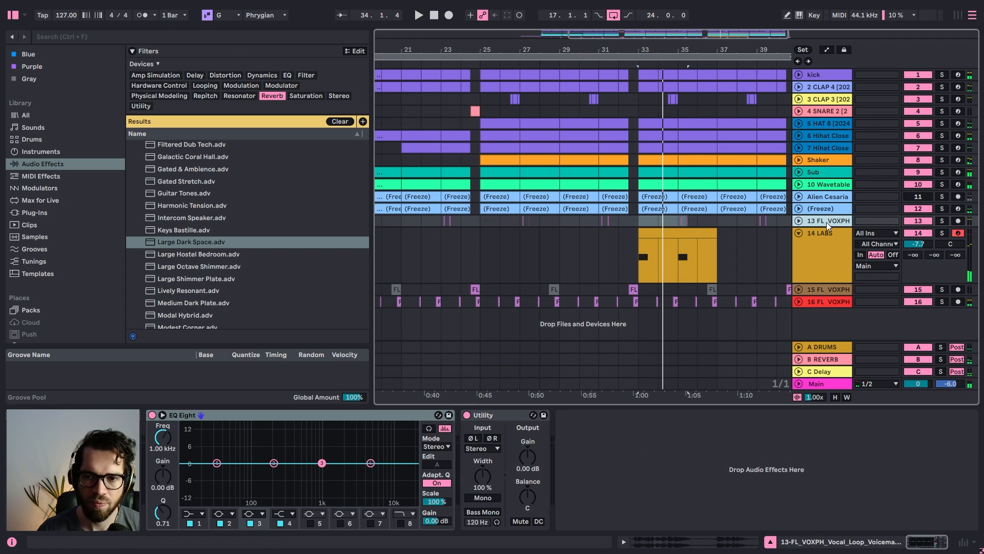
left_click(825, 209)
double_click(635, 414)
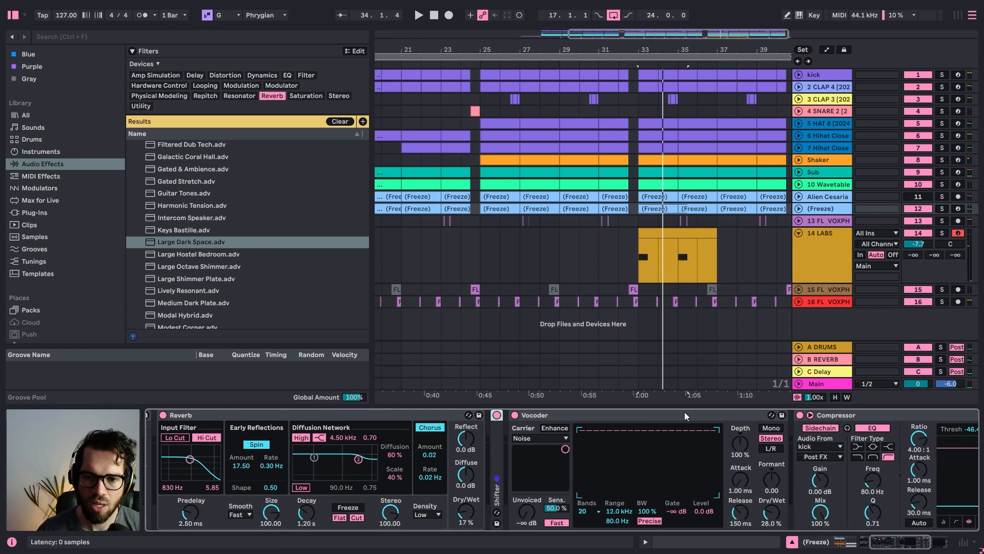
left_click(854, 413)
key("space")
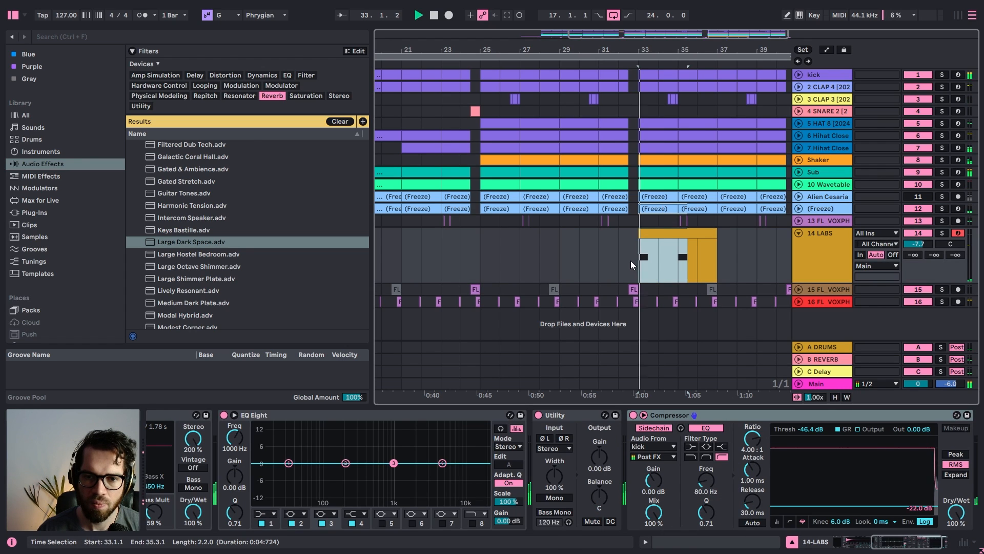
Set the LABS track volume to -11.1 dB and duplicate its four-bar clip to bar 37
left_click(631, 259)
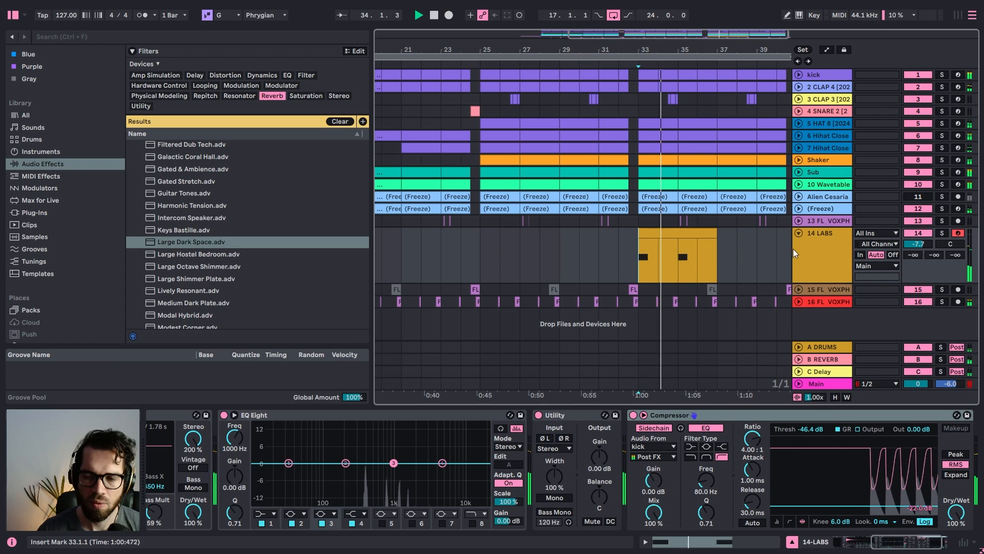
left_click(714, 236)
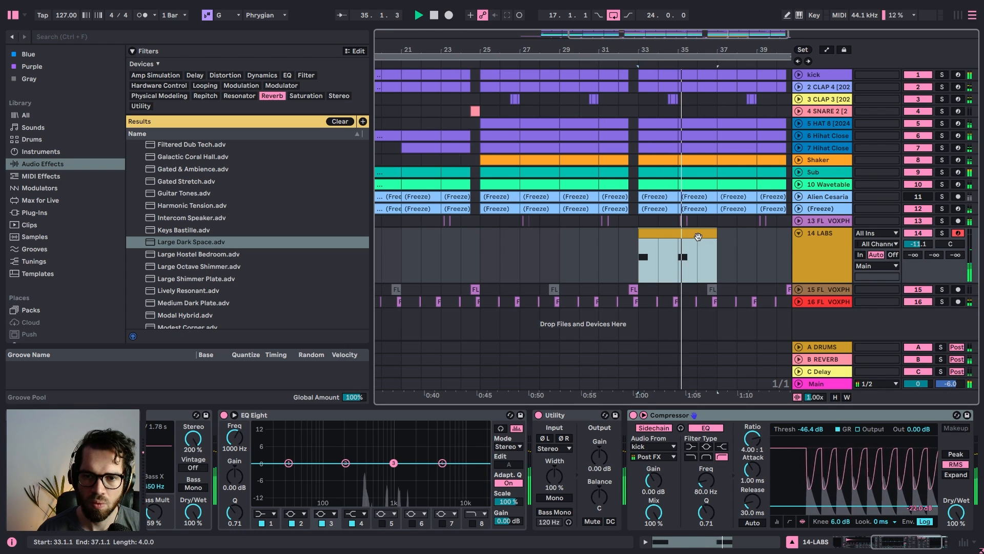
key("ctrl+d")
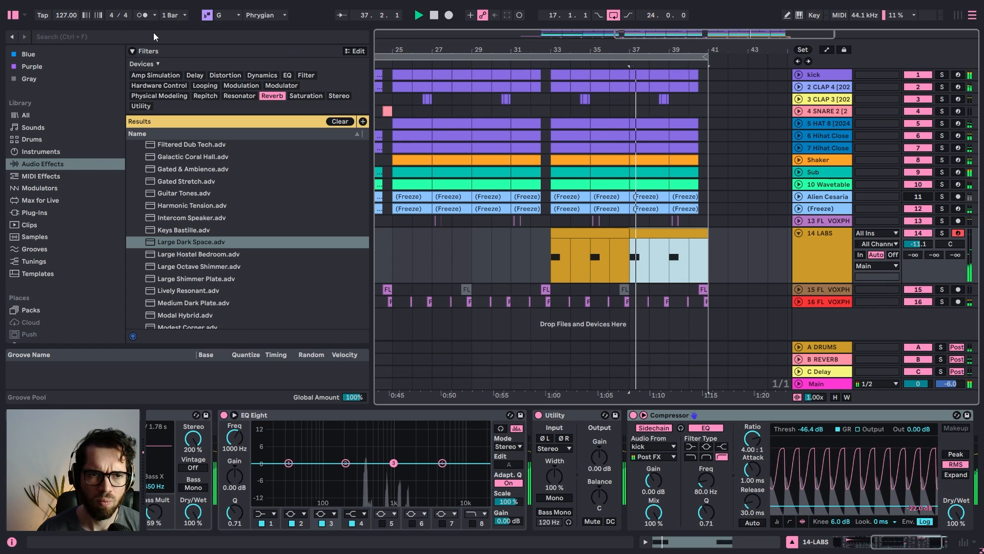
Hide the browser and insert an audio track below the unfolded vocal track 13
left_click(12, 18)
left_click_drag(241, 49, 246, 15)
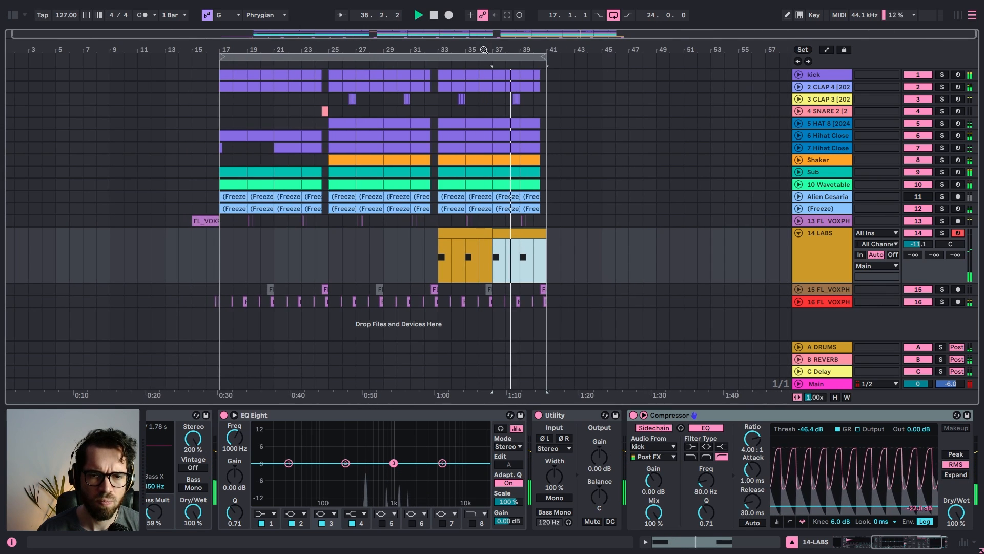
key("space")
left_click(210, 221)
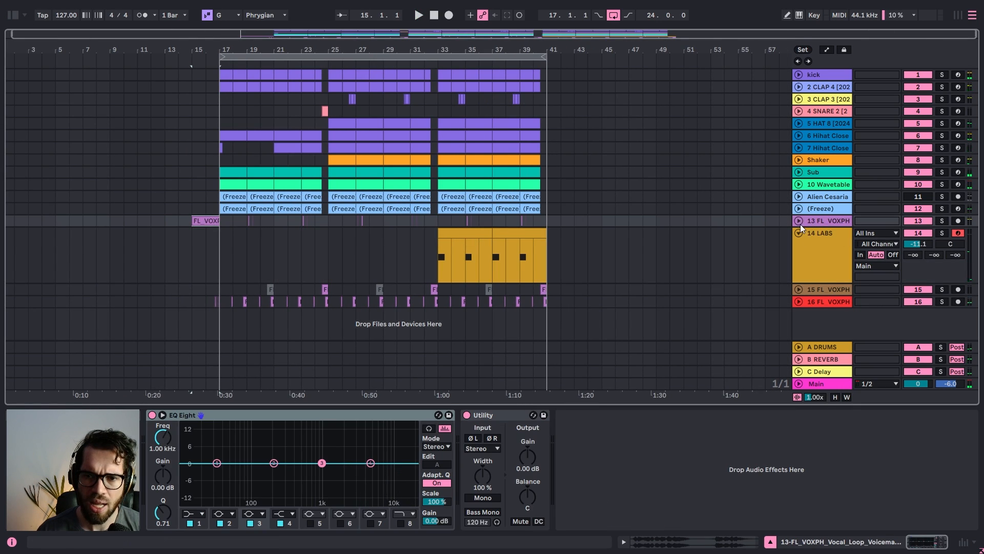
left_click(799, 221)
scroll(812, 236, "down", 2)
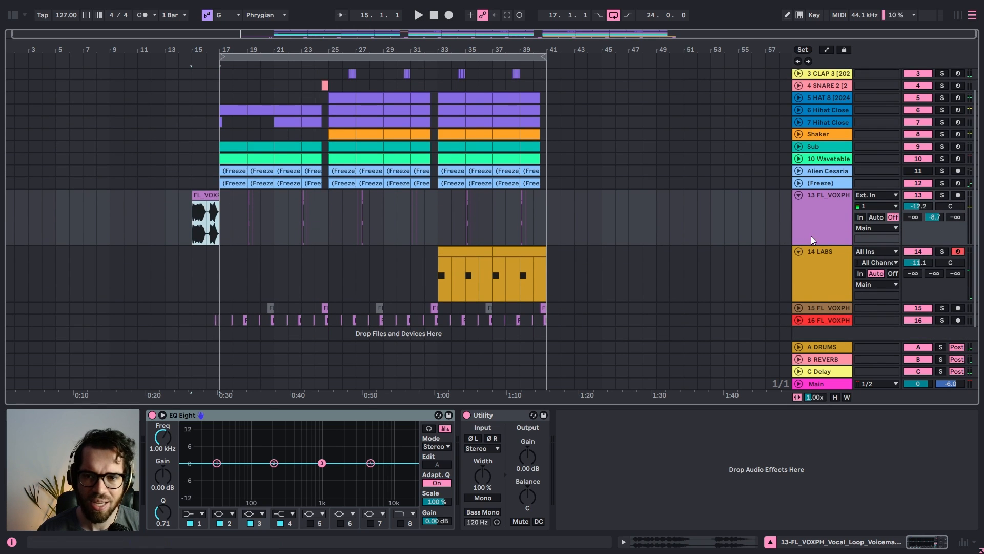
key("ctrl+t")
key("plus")
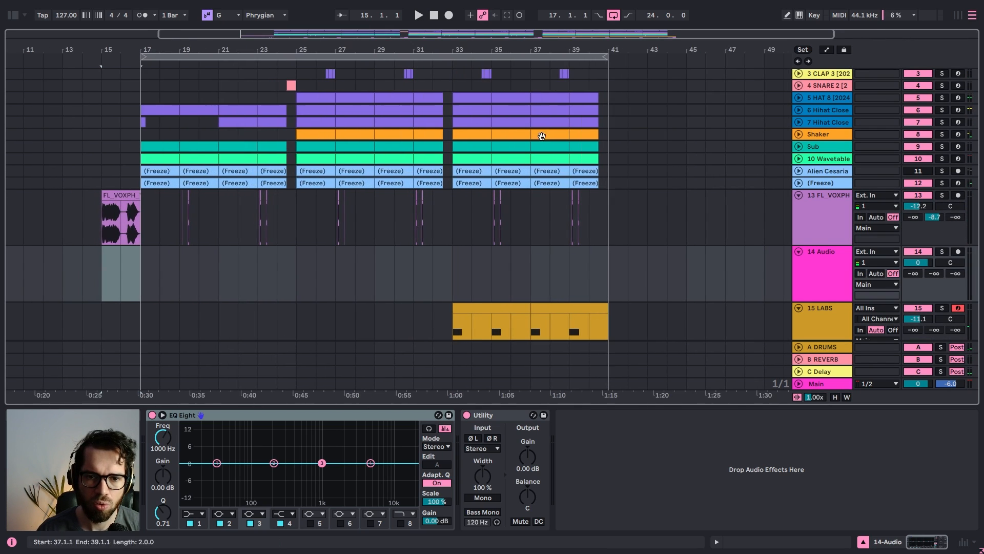
Paste the two-bar vocal loop onto audio track 14 at bar 33 and play from bar 32
left_click(471, 263)
key("ctrl+v")
scroll(447, 253, "down", 2)
left_click(436, 250)
key("space")
scroll(811, 203, "up", 1)
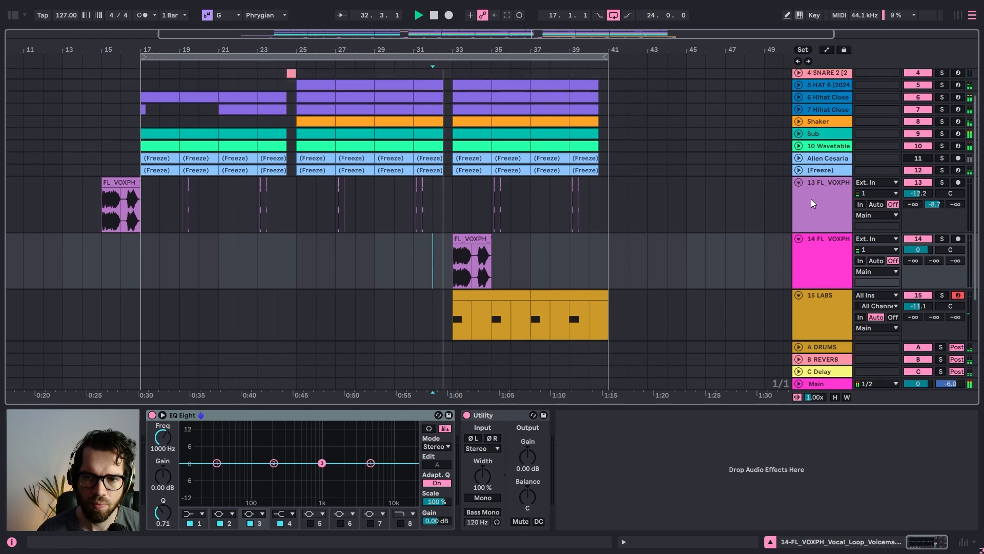
Copy the kick-sidechained Compressor from the LABS track to vocal track 14 and set that track's volume to -13.1 dB
left_click(811, 203)
scroll(820, 175, "down", 2)
left_click(826, 284)
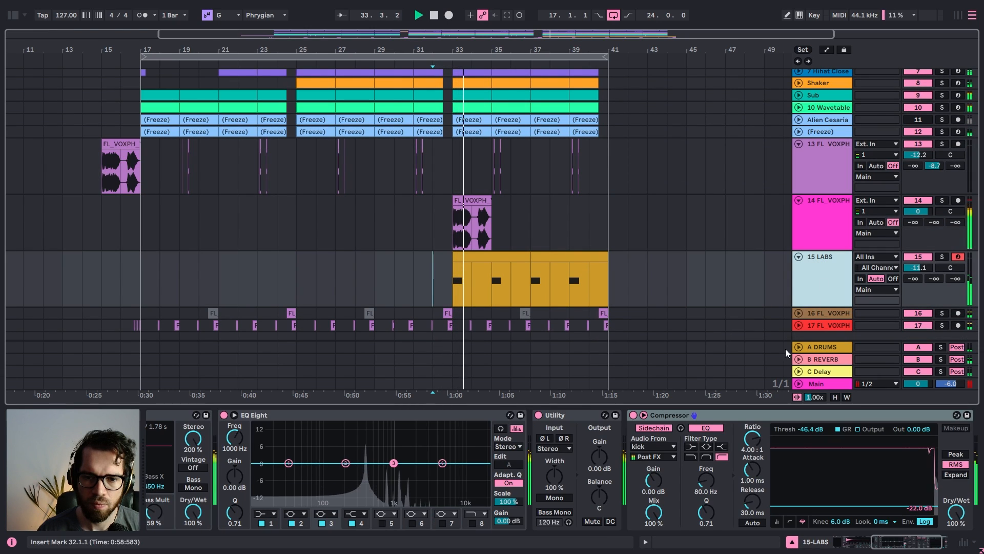
left_click(442, 210)
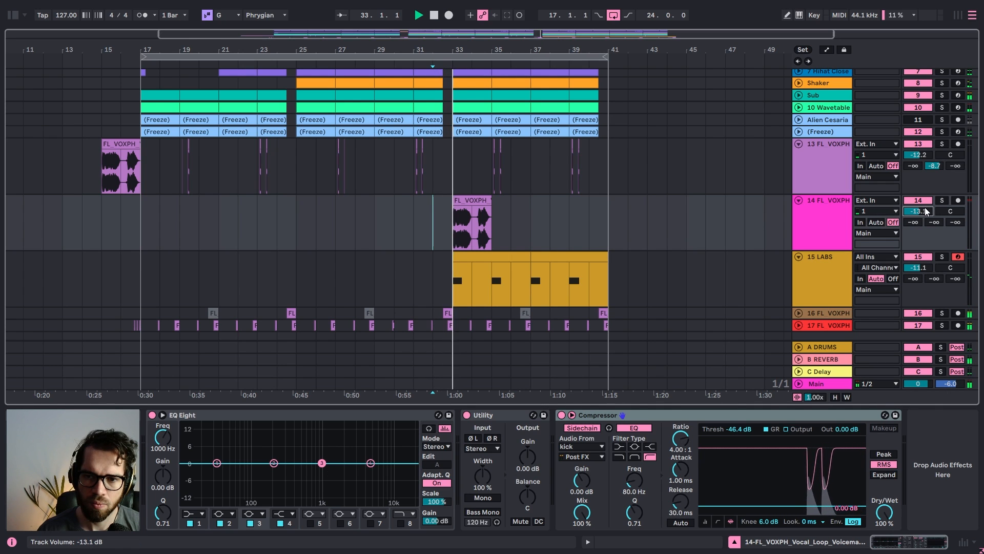
Split the track 14 vocal clip at 34.2.1 and 34.3.1, moving its last half bar to 36.3.1, and play the arrangement
scroll(594, 195, "up", 4)
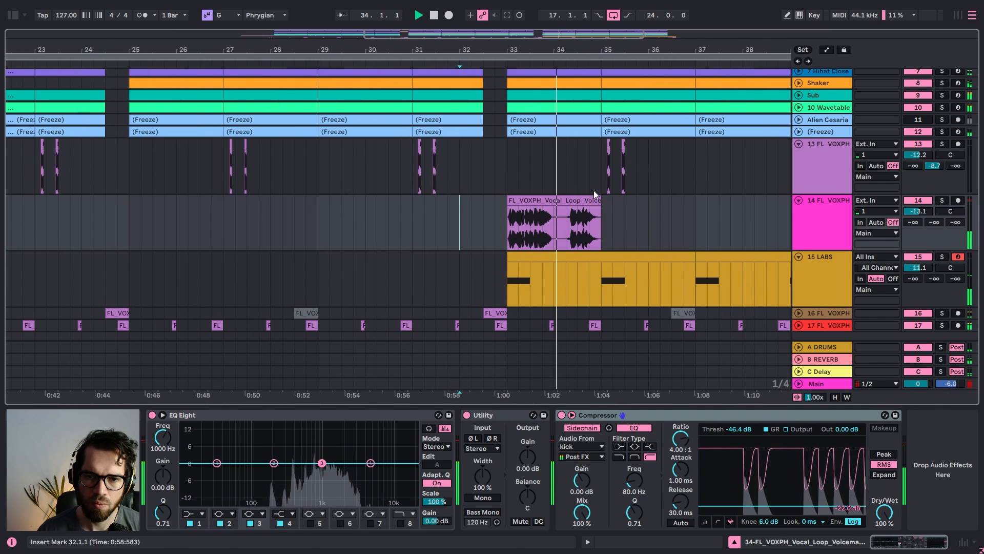
left_click(570, 218)
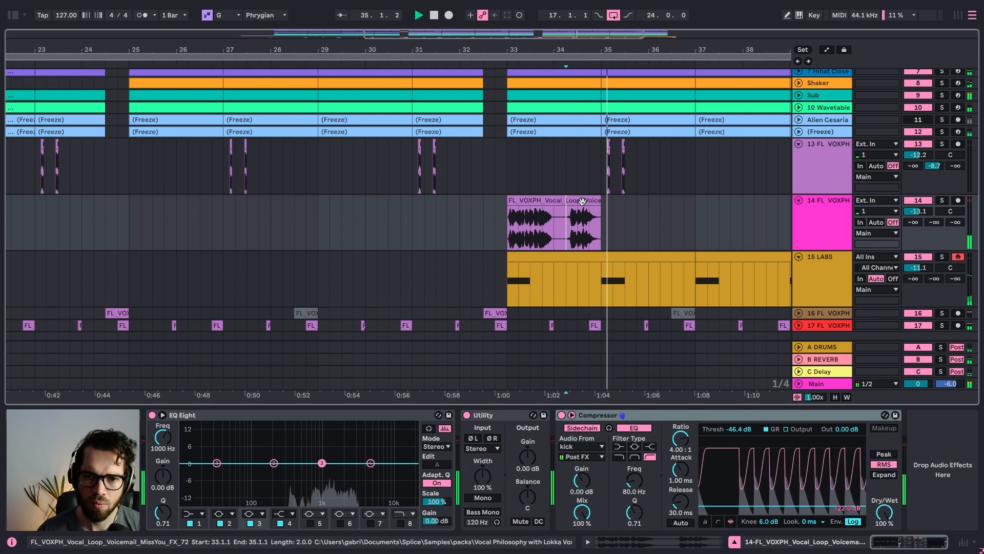
key("space")
key("space")
key("ctrl+e")
left_click_drag(599, 213, 686, 198)
left_click(548, 203)
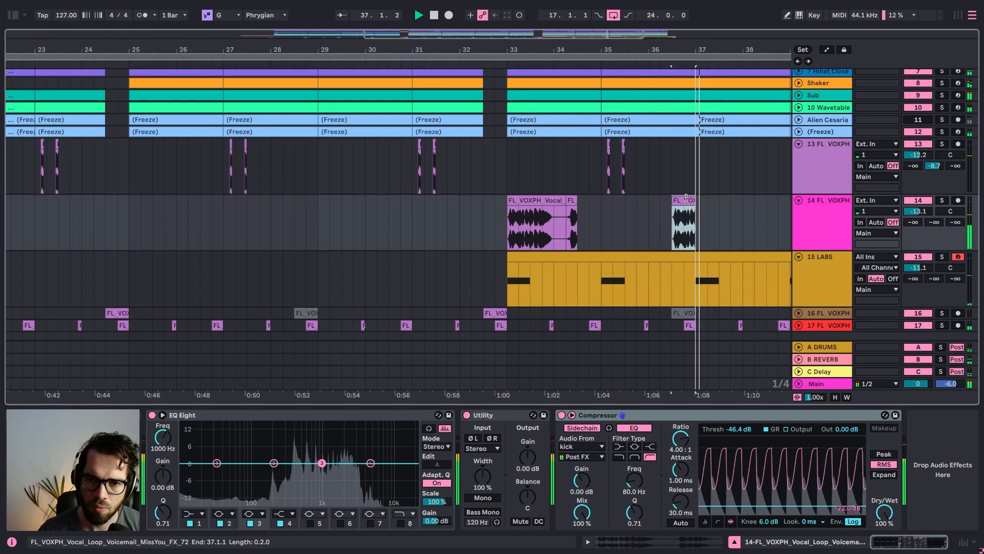
left_click(672, 220)
key("space")
key("space")
left_click(495, 181)
key("space")
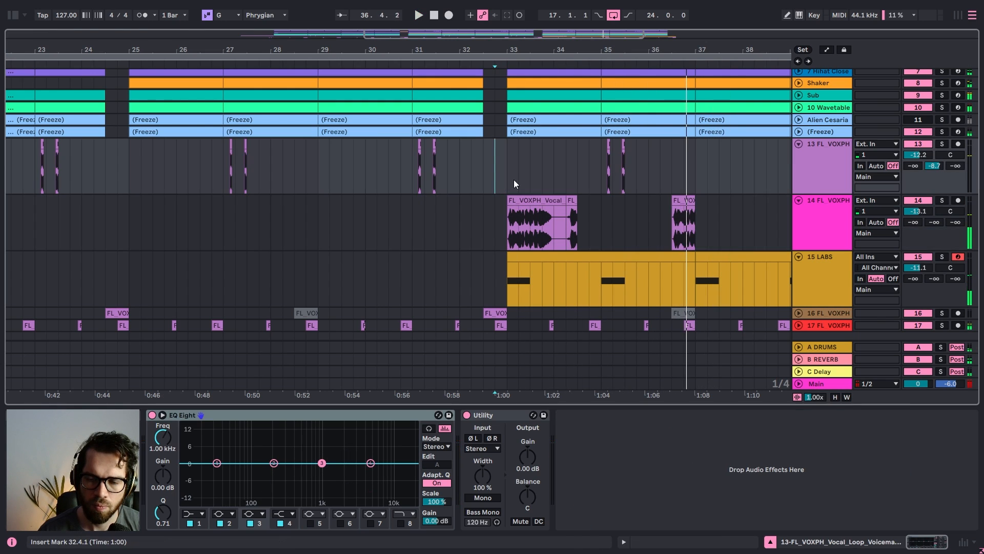
Transpose the first track 14 vocal clip by -5 semitones and set the track volume to -10.9 dB while playing
double_click(545, 201)
key("space")
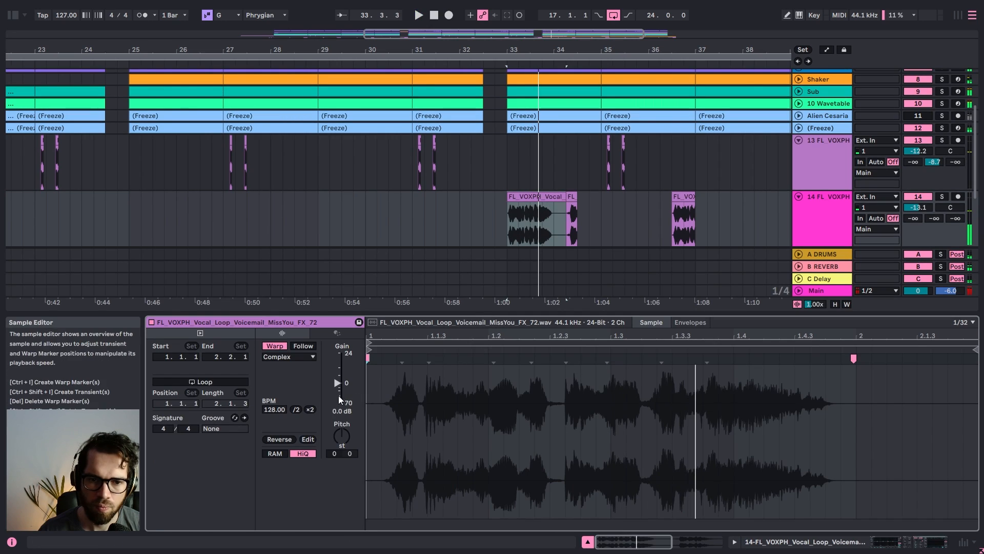
left_click(340, 435)
type("-4")
key("Return")
key("space")
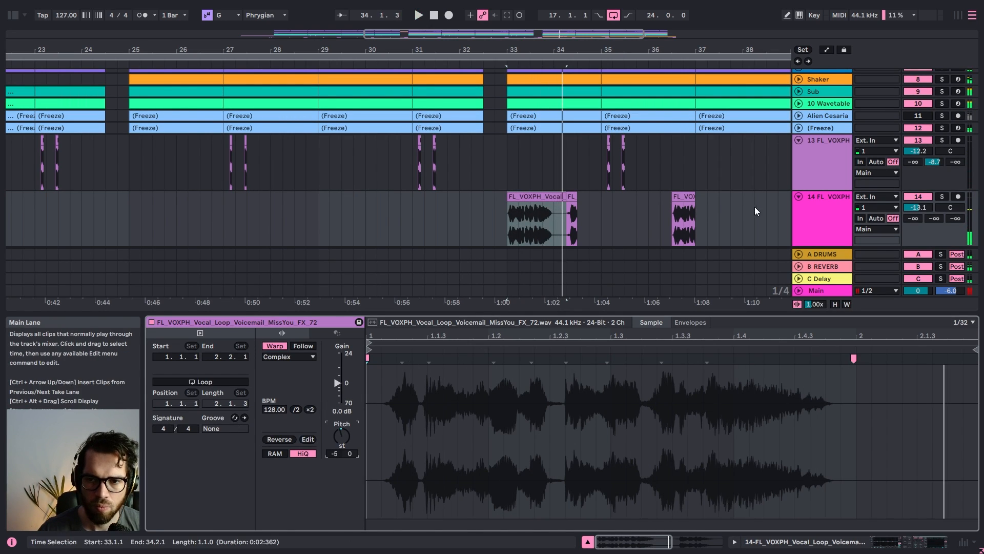
left_click_drag(919, 207, 918, 197)
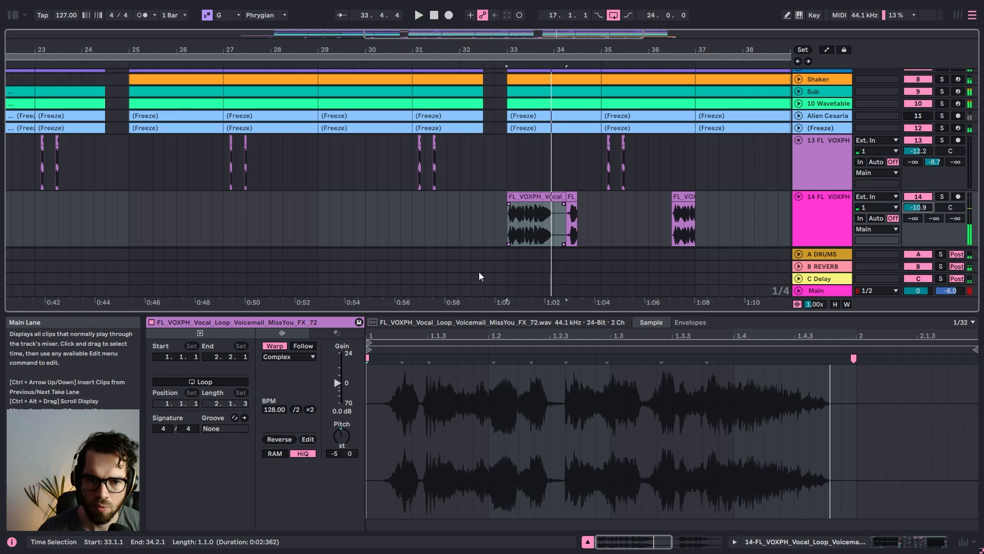
Set the first vocal clip's warp mode to Beats with transient looping off and a transient envelope of 40
left_click(289, 357)
left_click(290, 368)
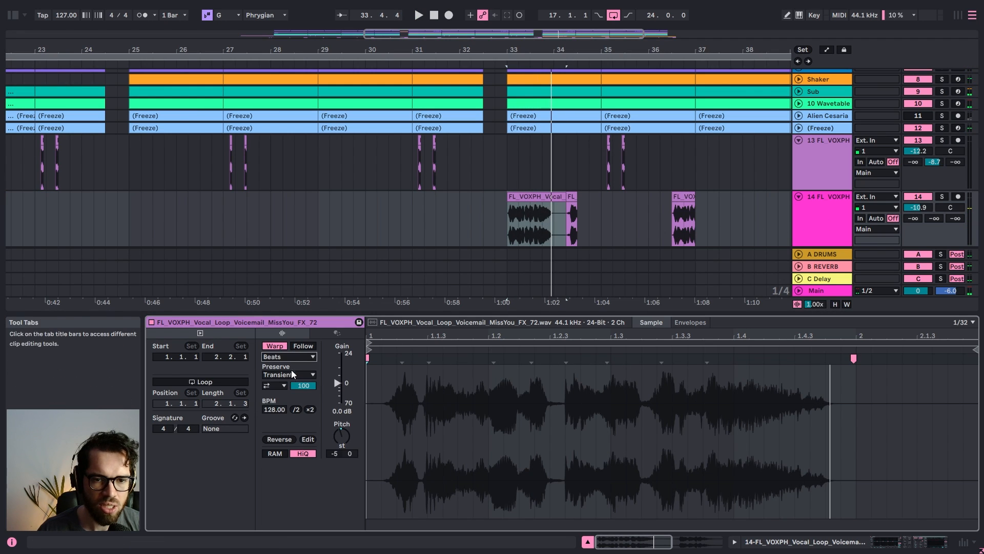
left_click(277, 385)
left_click_drag(303, 386, 303, 395)
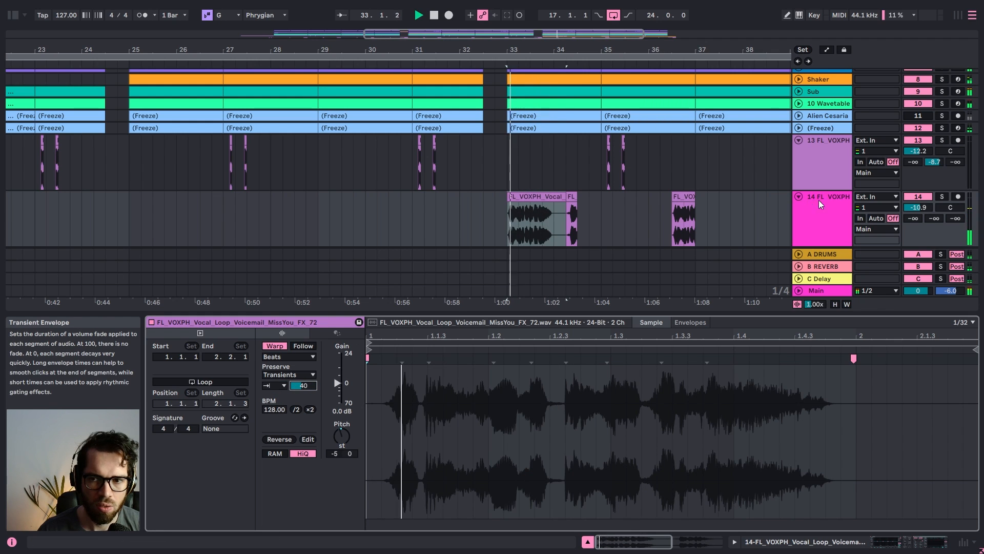
Solo vocal track 14 and set the clip's transient envelope to 44 during playback
left_click(942, 196)
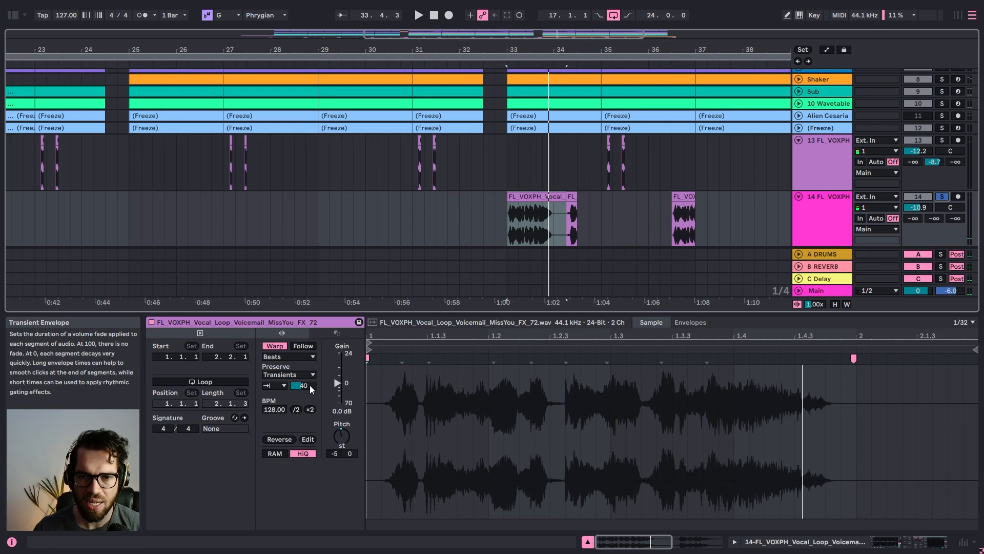
left_click(403, 365)
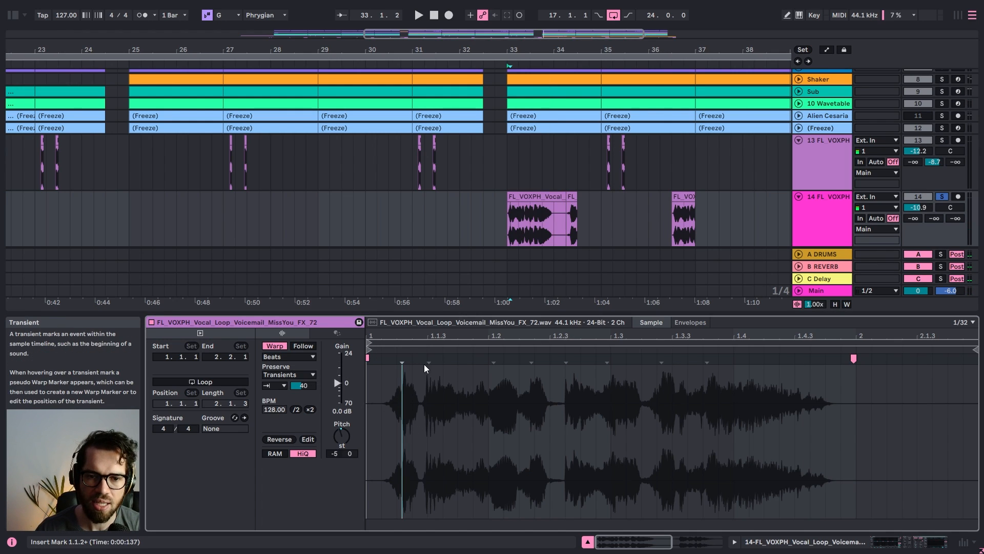
key("space")
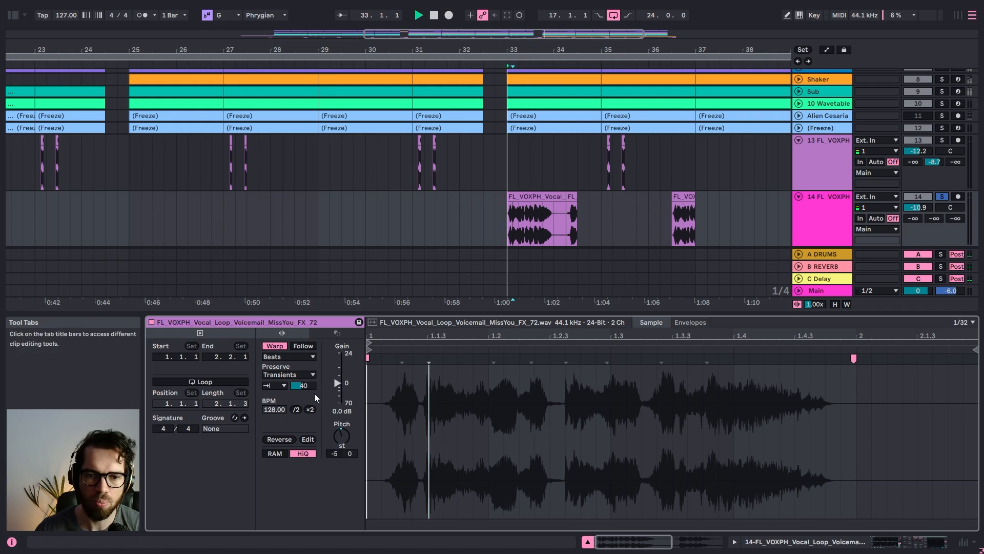
mouse_move(305, 386)
left_mouse_down()
mouse_move(305, 394)
mouse_move(305, 385)
left_mouse_up()
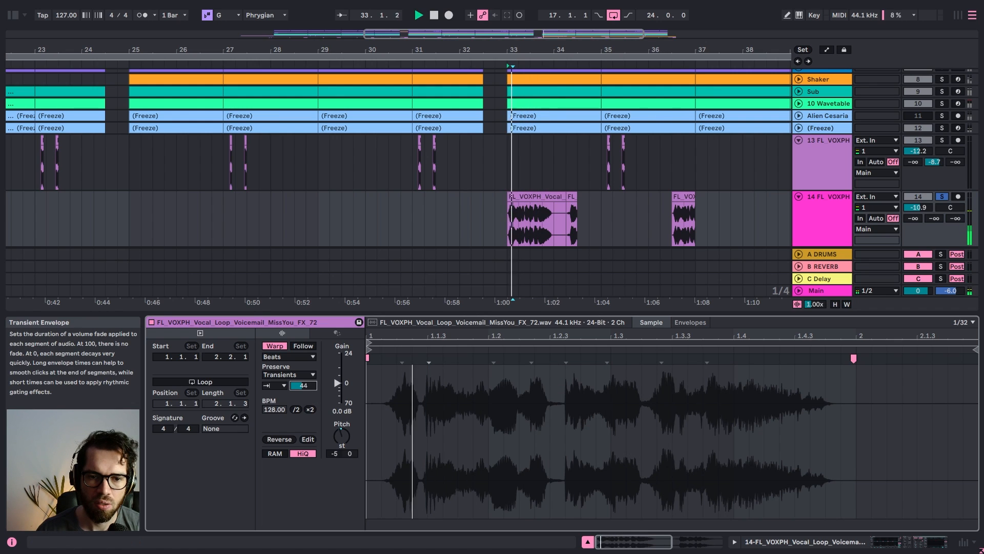
Set vocal track 14's volume to -6.7 dB and unsolo it
left_click(923, 207)
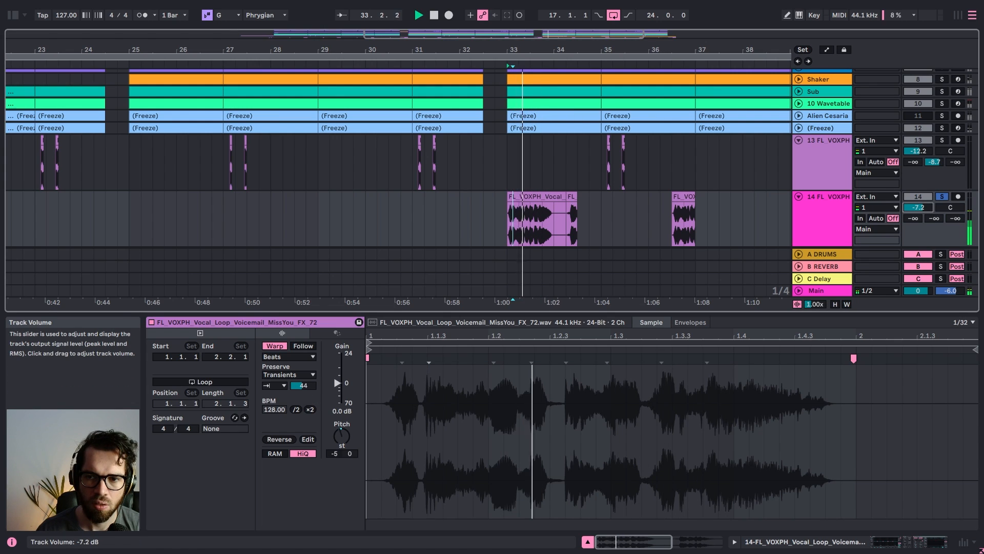
left_click_drag(922, 207, 923, 204)
left_click(942, 196)
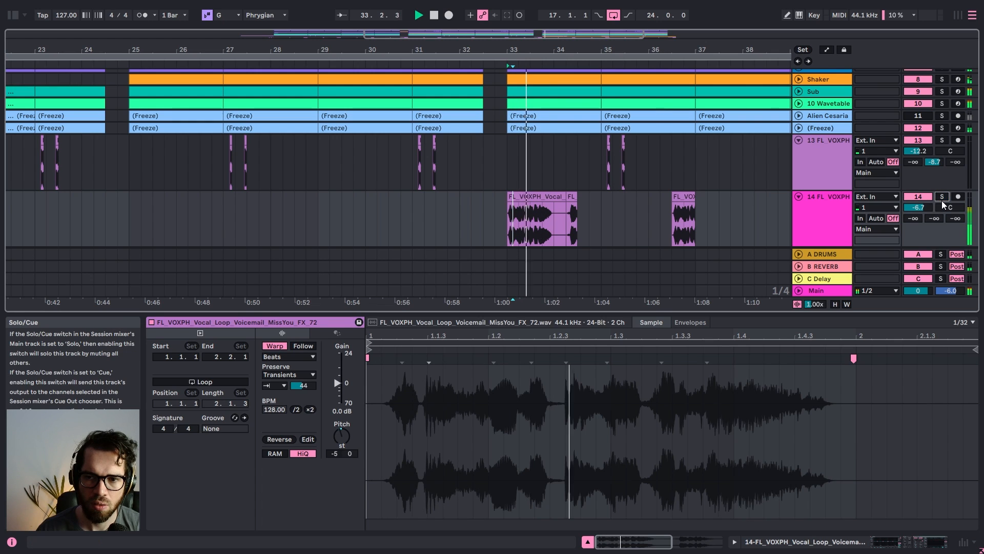
Extend the first track 14 vocal clip to 34.3.1 and paste a copy of it at 35.4.1
left_click(546, 207)
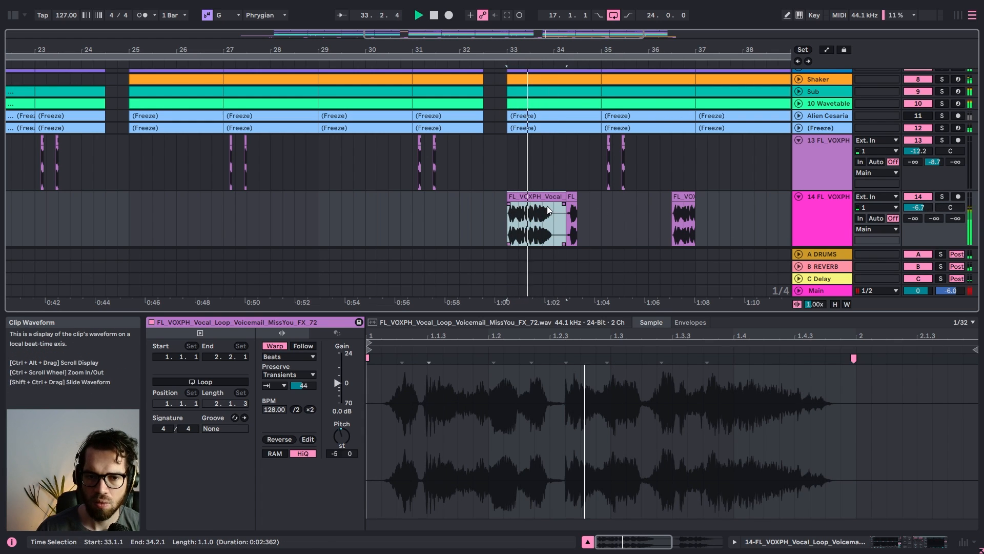
left_click_drag(560, 199, 573, 200)
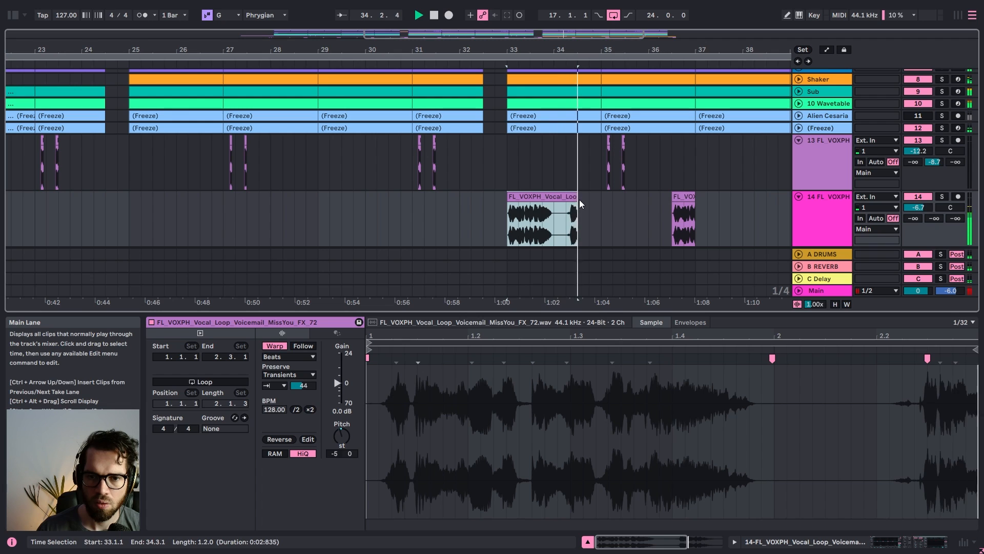
left_click(637, 201)
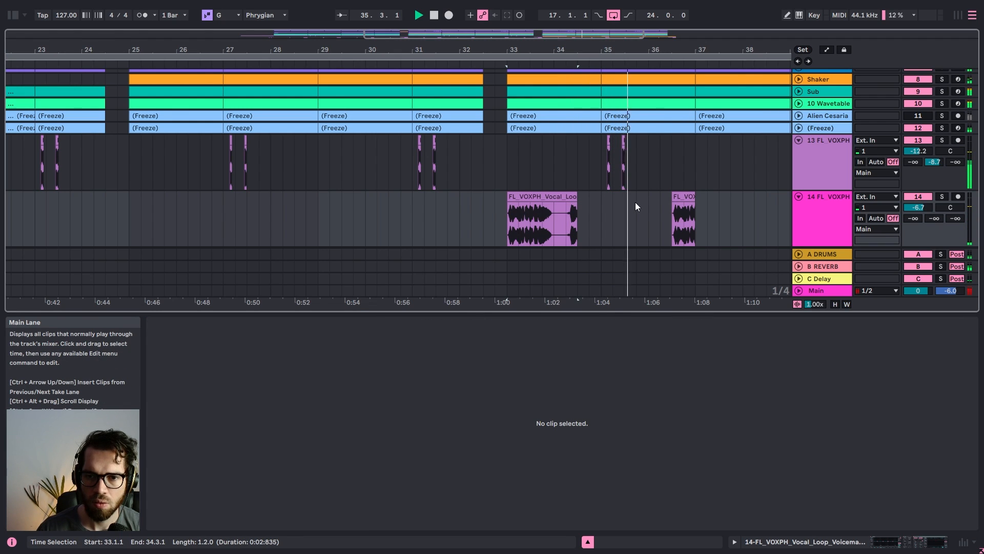
key("ctrl+v")
Split the copied vocal clip at 36.3.1 and play it from 35.4.1
left_click(673, 216)
key("ctrl+e")
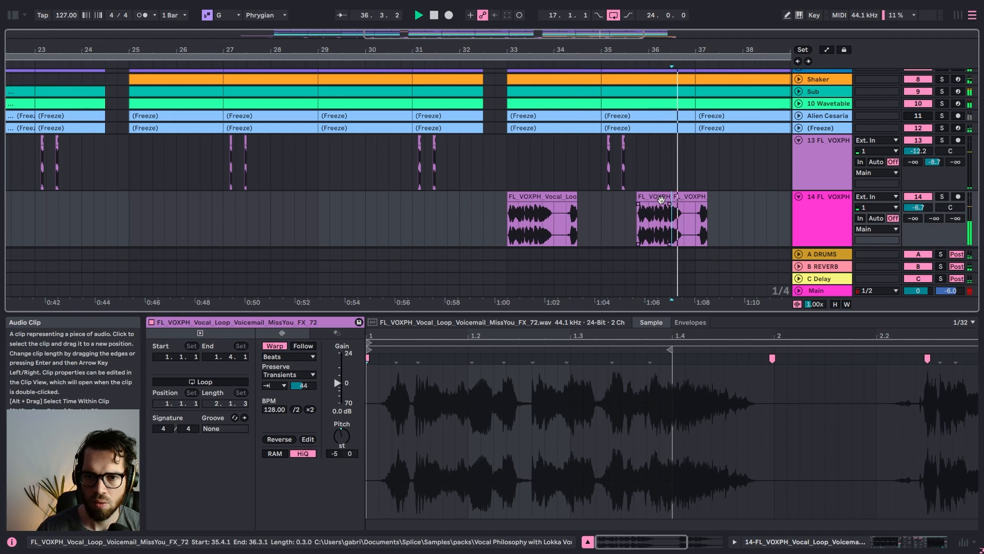
left_click(662, 197)
left_click(635, 224)
key("space")
key("space")
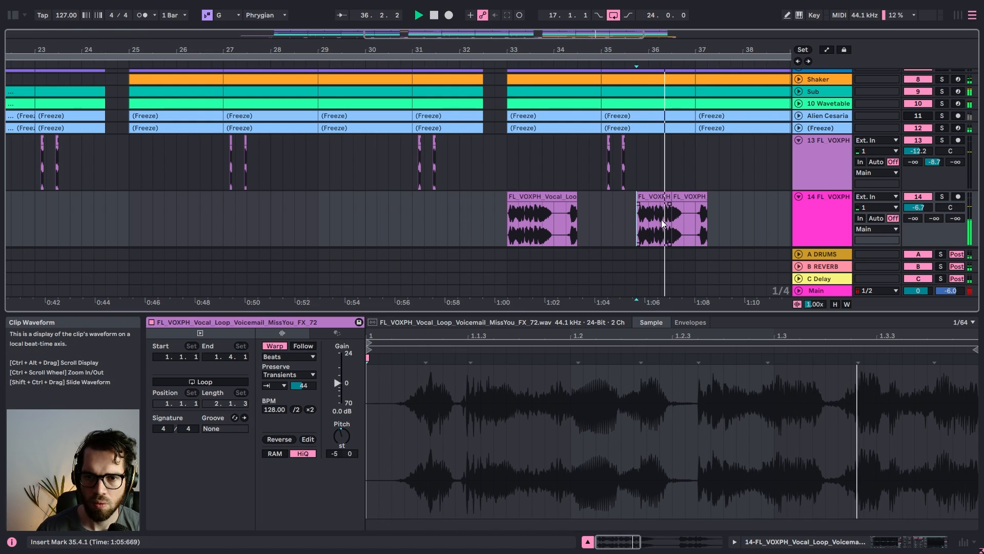
Try repeating the vocal beat at 36.2.1 with three consecutive duplicates and play the result
left_click_drag(662, 226, 673, 225)
key("space")
key("ctrl+d")
key("ctrl+d")
key("ctrl+d")
left_click(651, 197, "shift")
key("space")
Delete the vocal slice at 37.1.1 and play from bar 35
left_click(702, 198)
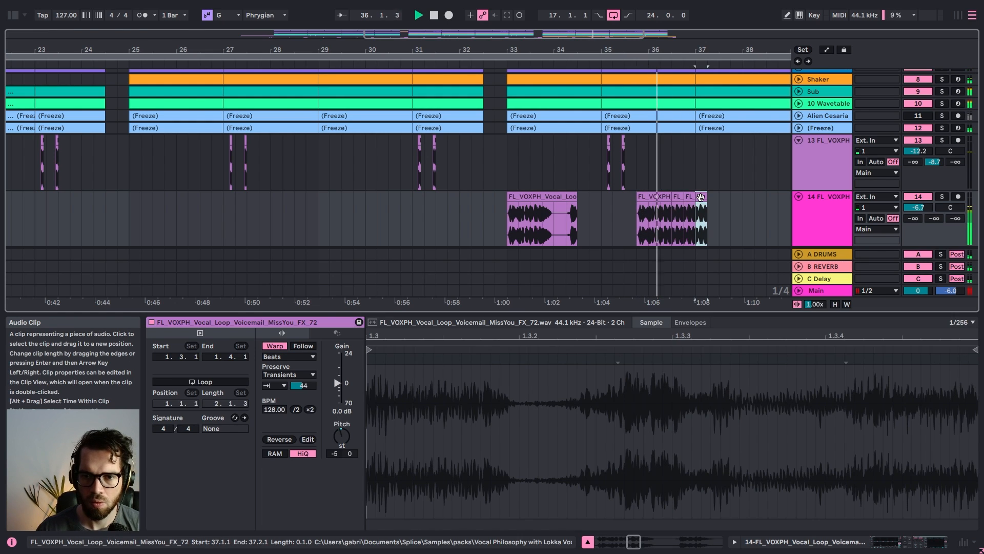
key("Delete")
left_click(624, 140)
key("space")
key("space")
Try deleting the repeated vocal slices at 36.3.1 and 36.4.1, and undo both deletions
left_click(678, 198)
key("Delete")
left_click(689, 198)
key("Delete")
key("ctrl+z")
key("ctrl+z")
Place the opening vocal phrase on track 14 from 36.2.1 to 37.1.1 and play from 35.4.1
left_click_drag(686, 198, 686, 197)
left_click(634, 183)
key("space")
key("space")
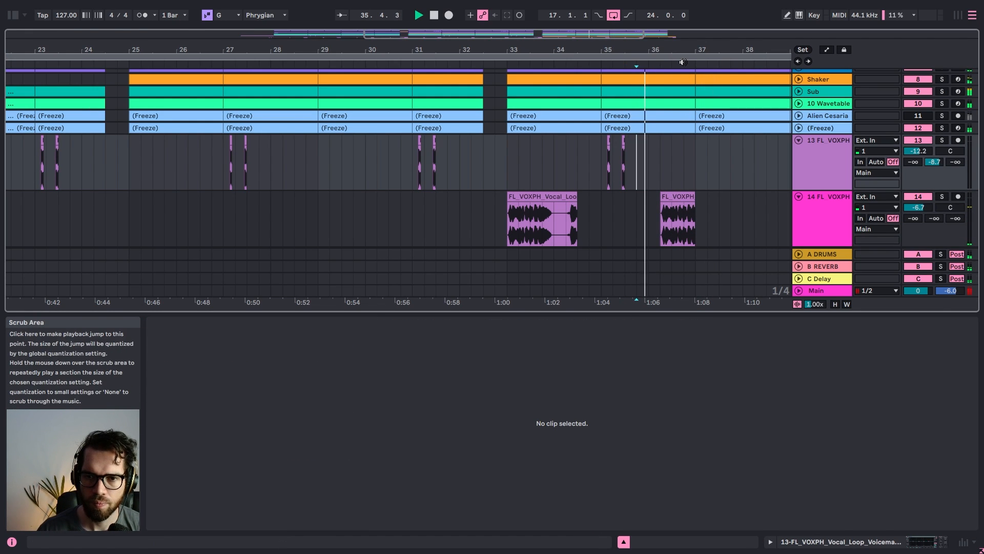
Shorten the second track 14 vocal clip to end at 36.4.3, undo its shift to 36.2.3, and play it
left_click_drag(691, 47, 710, 194)
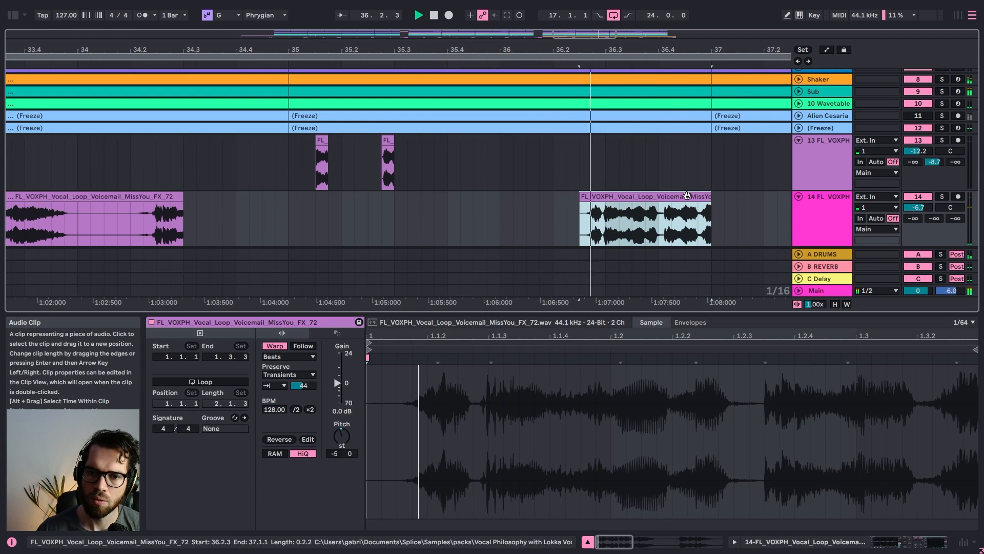
key("space")
key("ctrl+z")
key("space")
key("space")
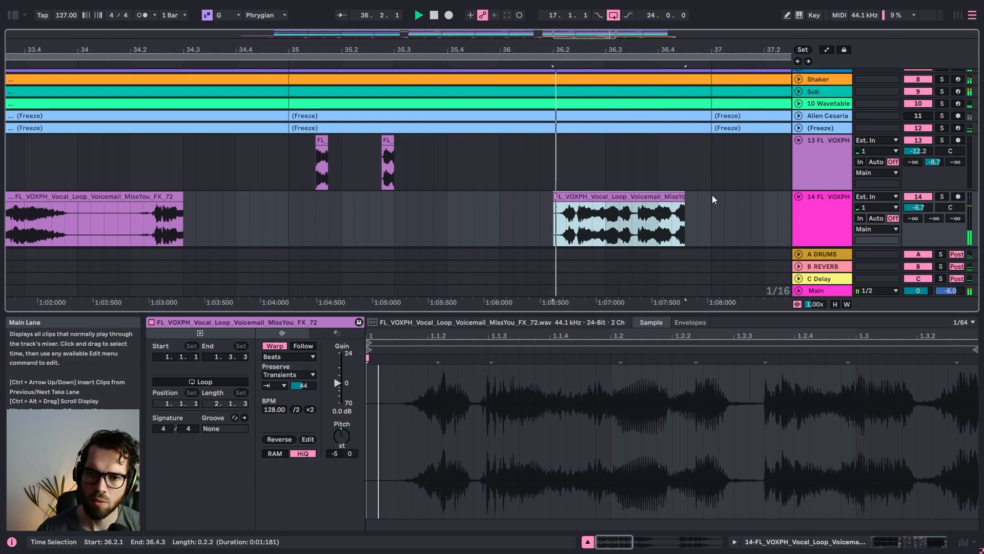
Try extending the second track 14 vocal clip to 36.4.4 during playback, and restore its end to 36.4.3
left_click(698, 202)
key("space")
left_click(683, 202)
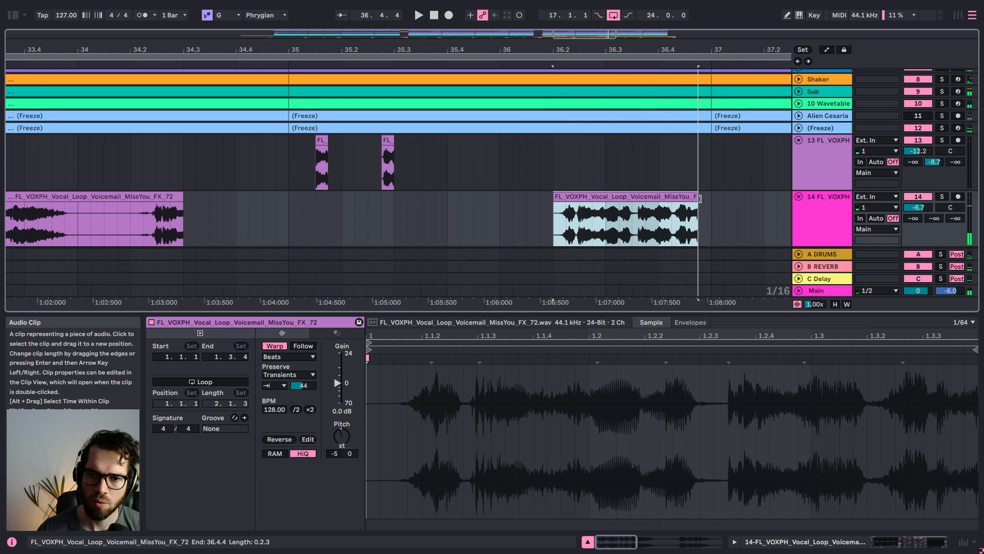
Copy the track 13 vocal chop from 35.1.3 to 36.4.3, stretch its end to 37.1.1 and play it
left_click_drag(327, 142, 537, 144)
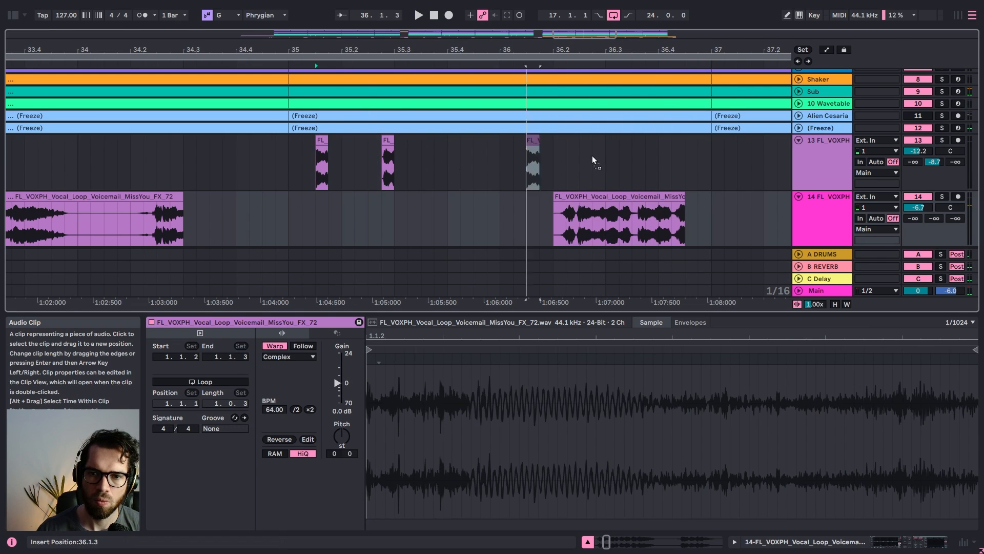
left_click(619, 148)
left_click_drag(685, 152, 712, 144)
left_click(619, 171)
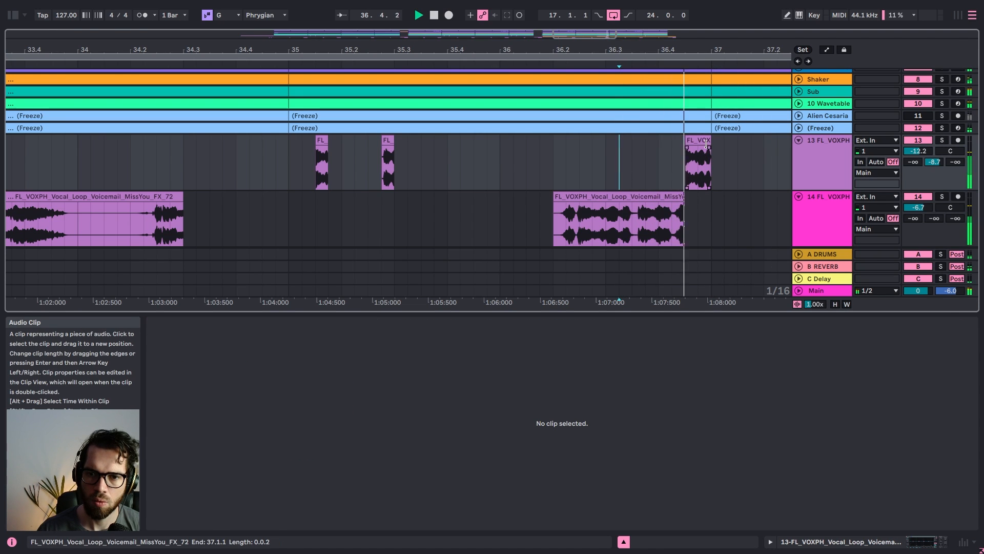
key("space")
Undo the copied chop's extension to 37.1.1, set its clip BPM to 128.00 and play it
left_click(703, 144)
key("ctrl+z")
left_click(692, 141)
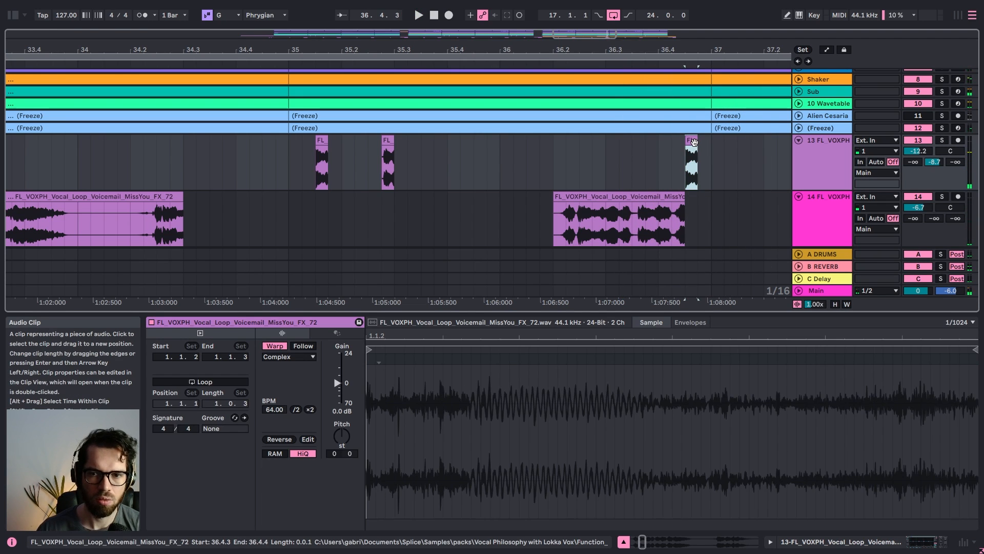
left_click(299, 408)
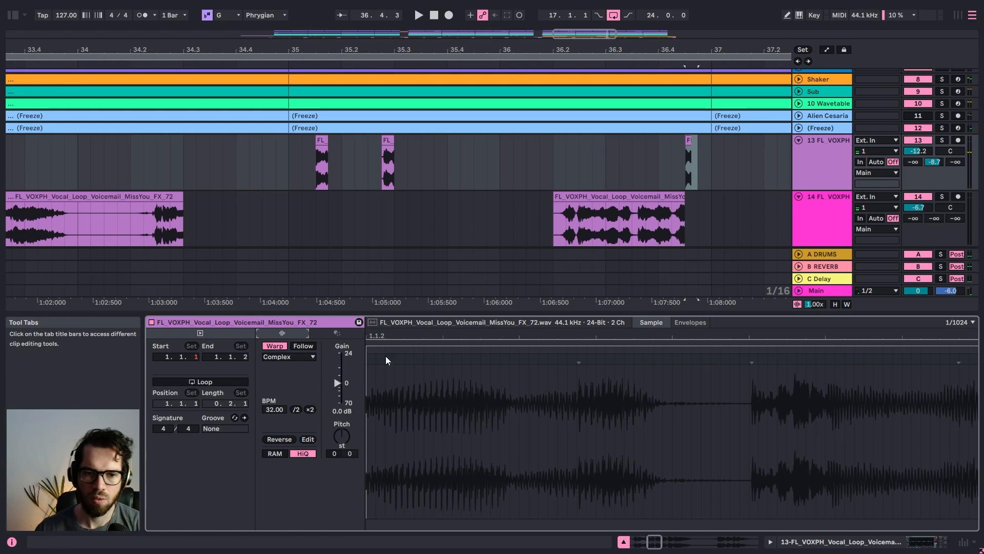
left_click(310, 411)
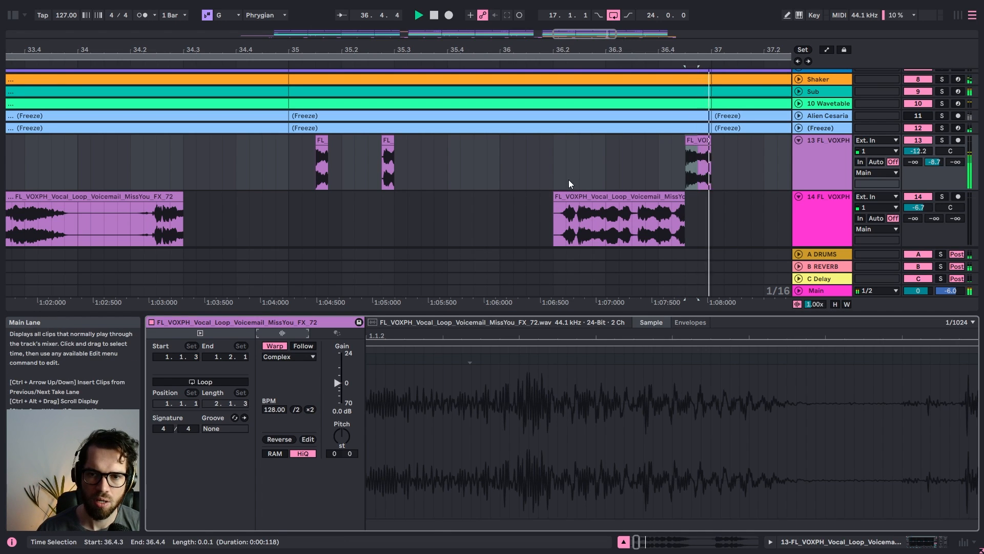
left_click(574, 177)
key("space")
Extend the copied track 13 vocal chop to 37.2.3 and play the result
left_click_drag(709, 141, 790, 140)
key("space")
key("space")
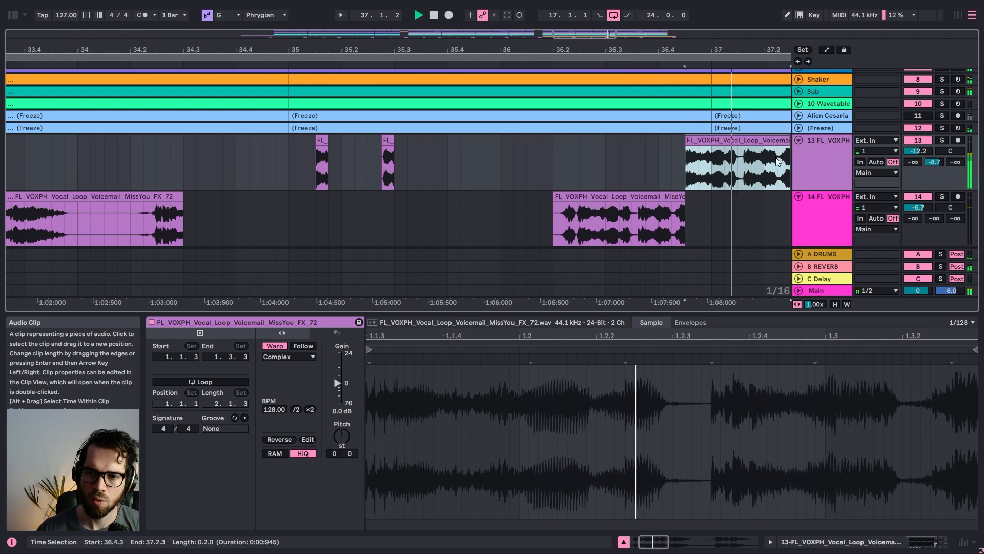
left_click_drag(769, 50, 647, 41)
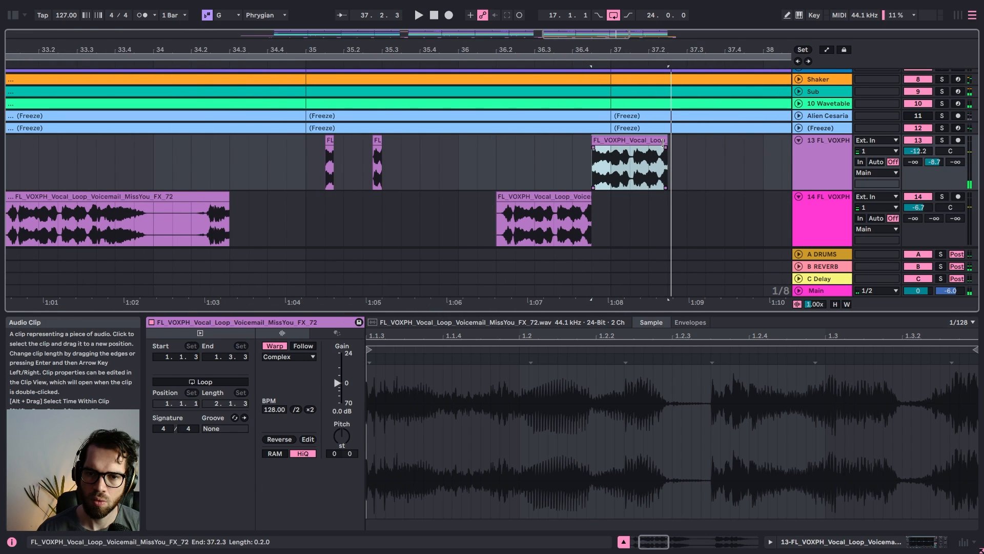
Cut the copied track 13 vocal chop at 37.1.1, delete its tail and play the transition from bar 36
mouse_move(665, 142)
left_mouse_down()
mouse_move(688, 142)
mouse_move(595, 158)
left_mouse_up()
left_click(673, 163)
key("ctrl+e")
left_click(571, 158)
left_click(629, 140)
key("Delete")
left_click(578, 149)
left_click(546, 150)
key("space")
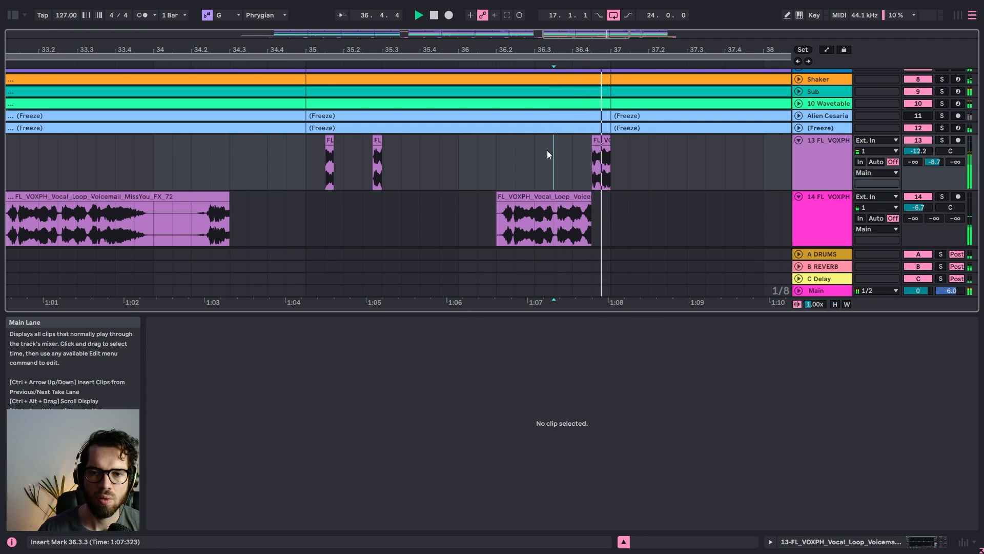
left_click(477, 174)
key("space")
key("space")
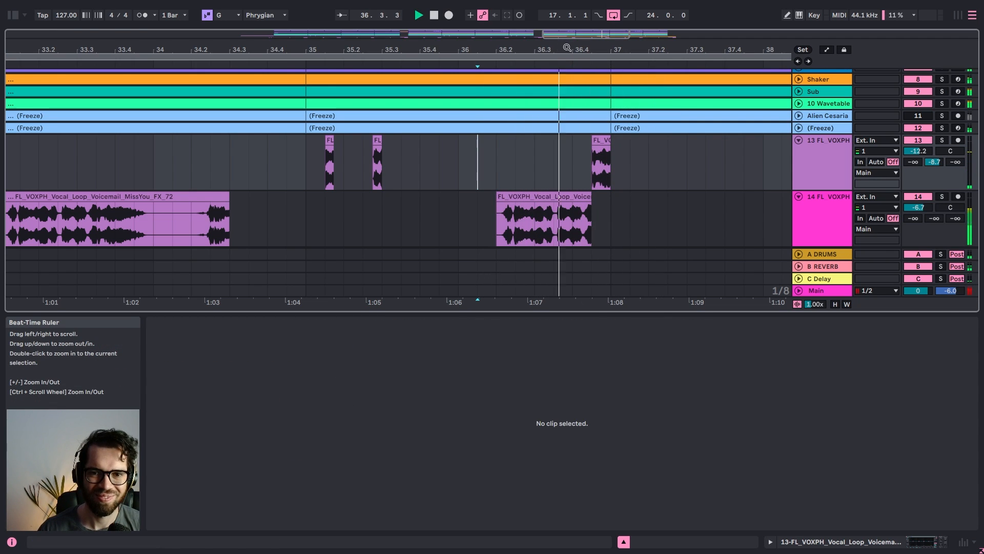
Duplicate the track 14 vocal arrangement from 33.1.1–37.1.1 into 37.1.1–41.1.1
left_click_drag(567, 50, 566, 49)
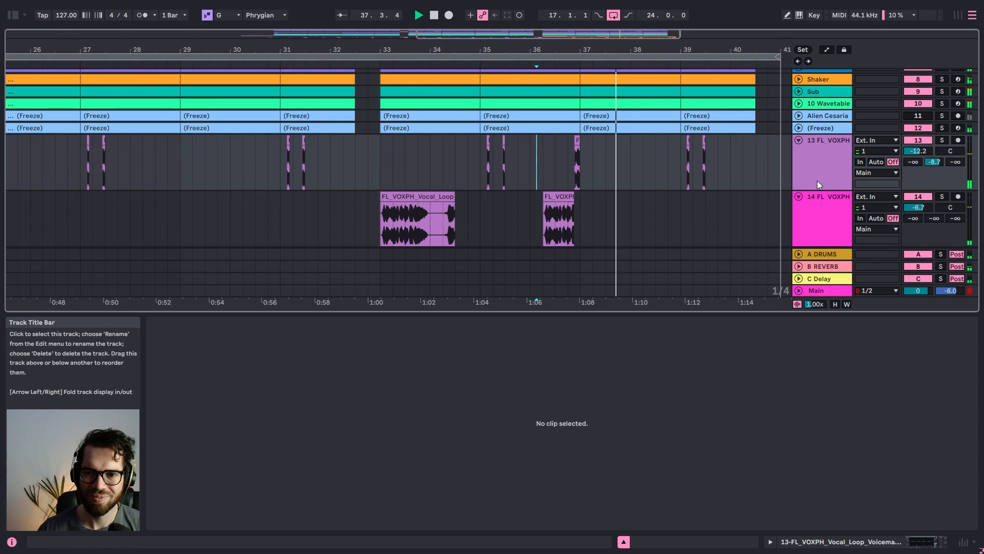
left_click_drag(575, 212, 429, 221)
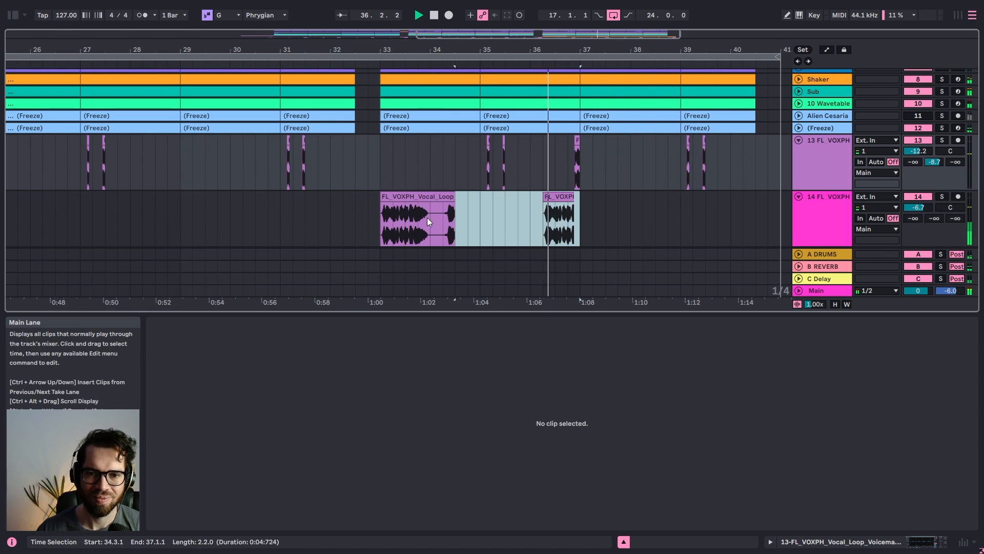
left_click_drag(361, 215, 376, 219)
key("ctrl+d")
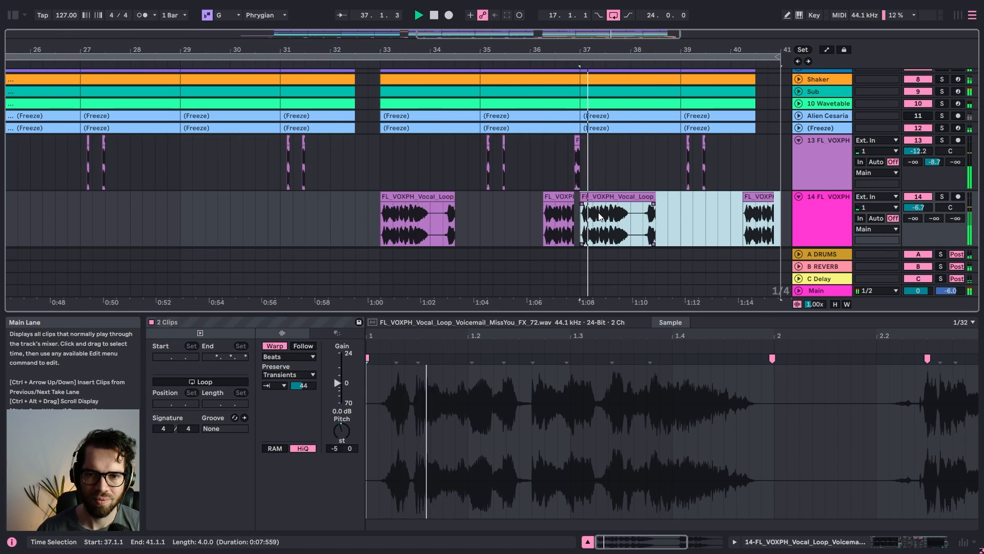
Rework the duplicated track 14 vocal at 37.1.1 so it starts at sample position 2.2.1 and is split at 37.4.1
left_click(705, 217)
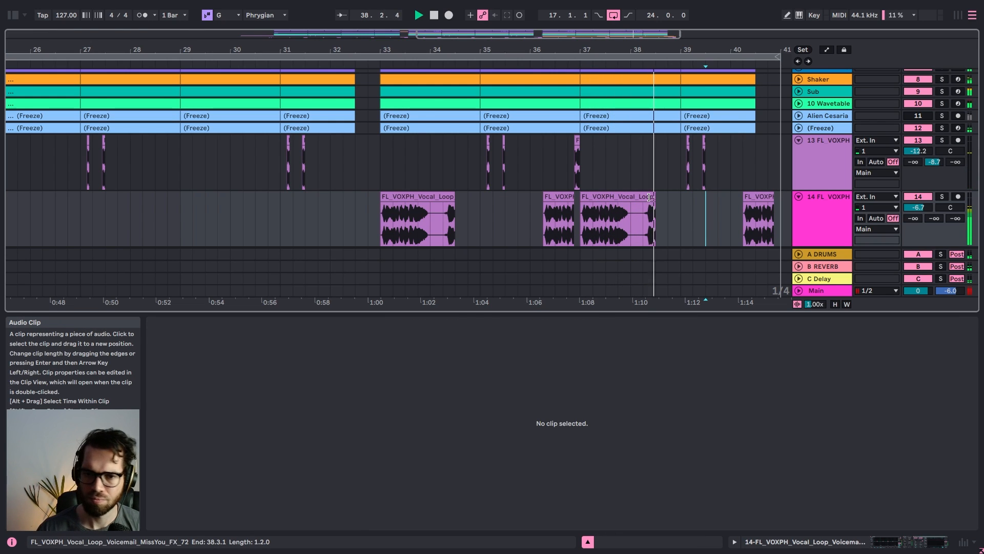
key("space")
left_click_drag(652, 200, 678, 202)
key("ctrl+z")
key("ctrl+z")
key("ctrl+z")
key("ctrl+z")
key("ctrl+z")
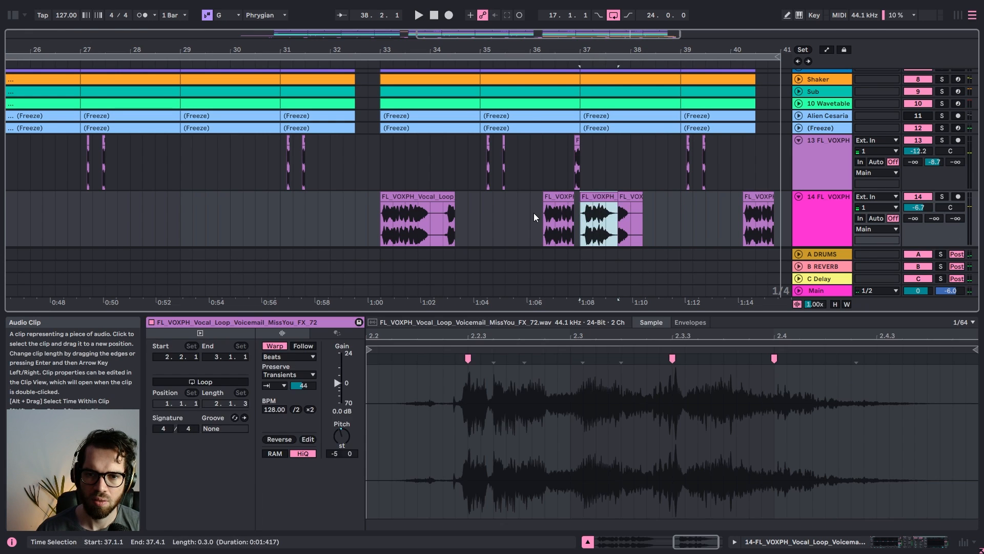
Delete the track 14 vocal piece from 37.4.1 to 38.2.1 and listen to the remaining phrases
left_click(534, 213)
key("space")
left_click(626, 205)
key("Delete")
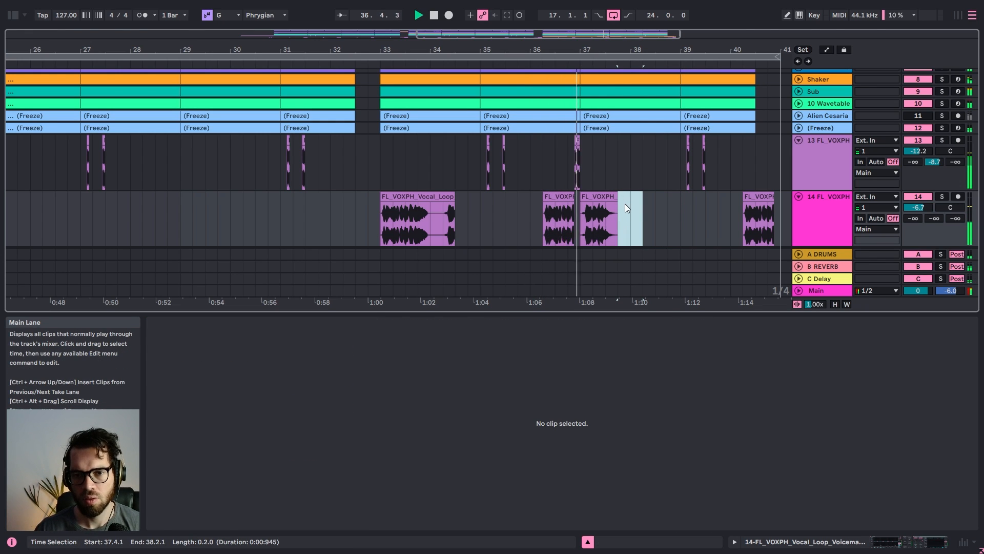
left_click(598, 198)
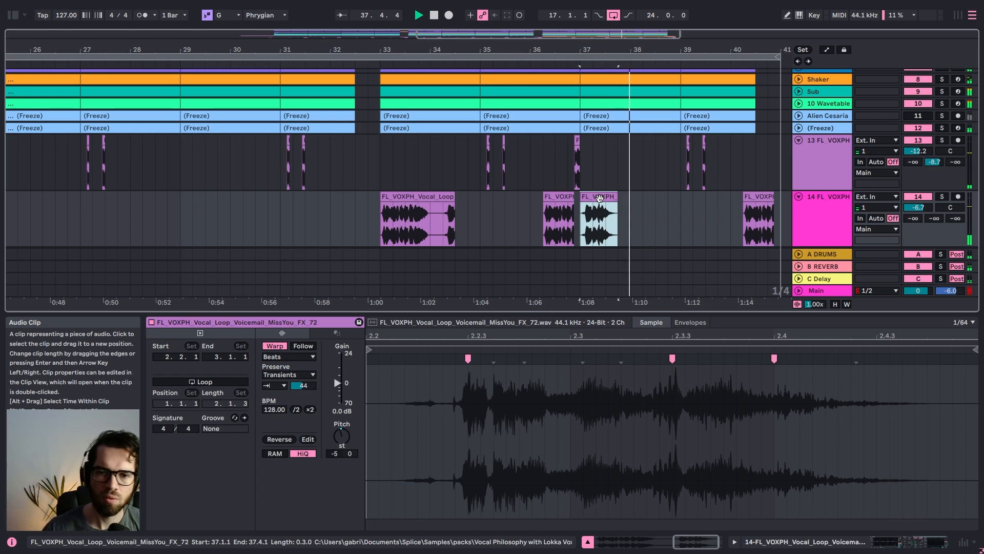
left_click(693, 207)
left_click(749, 200)
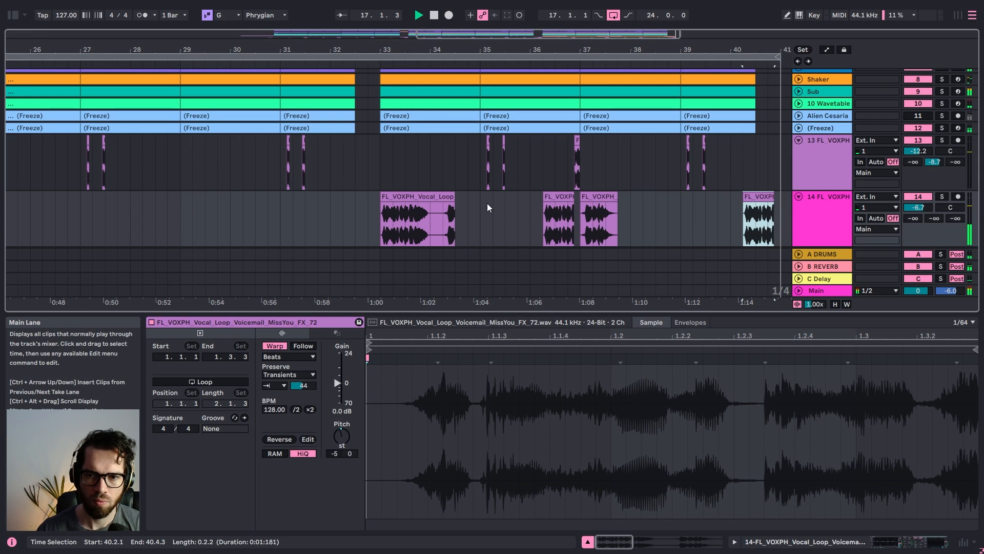
Fold all tracks, unfold the Sub track and open its MIDI clip at bar 33
left_click(343, 167)
key("ctrl+a")
left_click(799, 140)
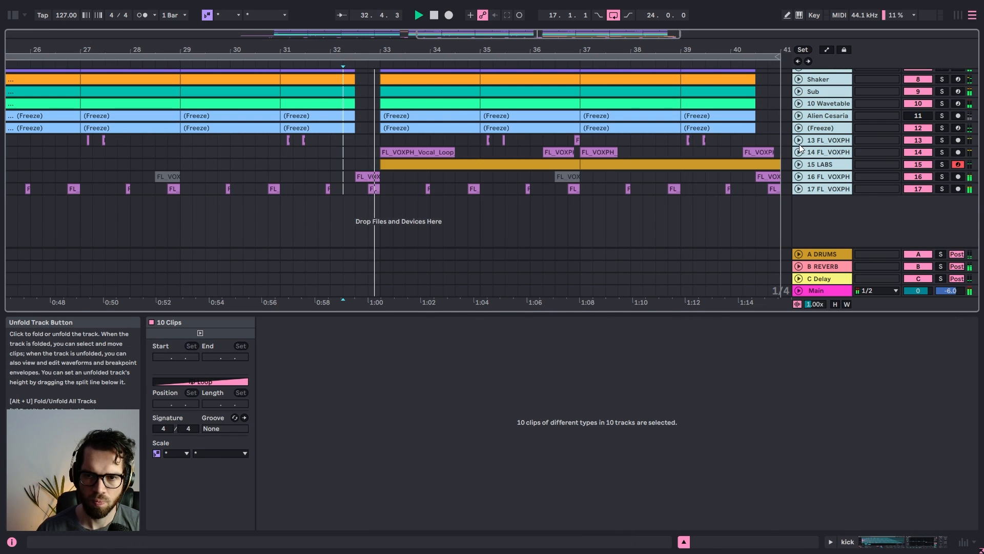
left_click(905, 543)
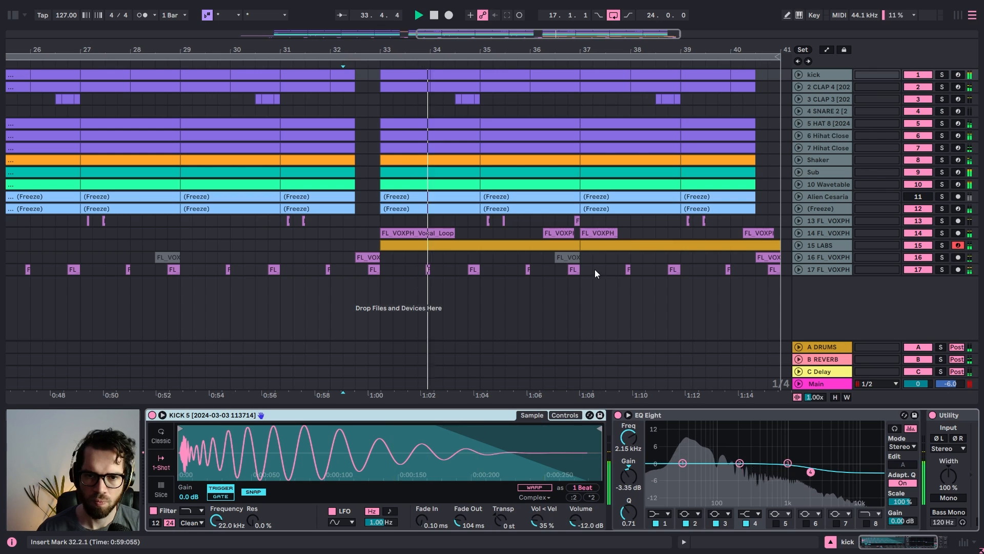
left_click(418, 113)
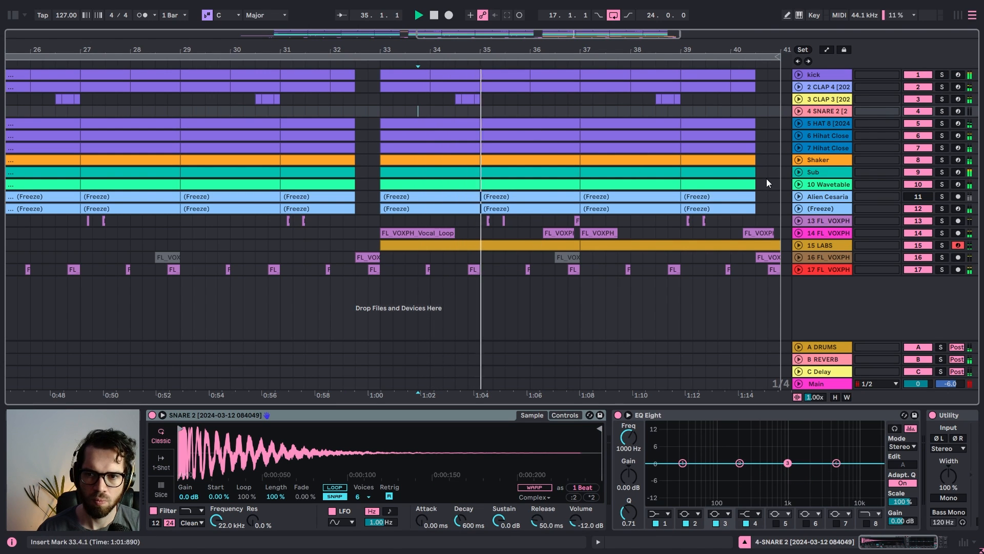
left_click(798, 172)
left_click(431, 205)
left_click(474, 435)
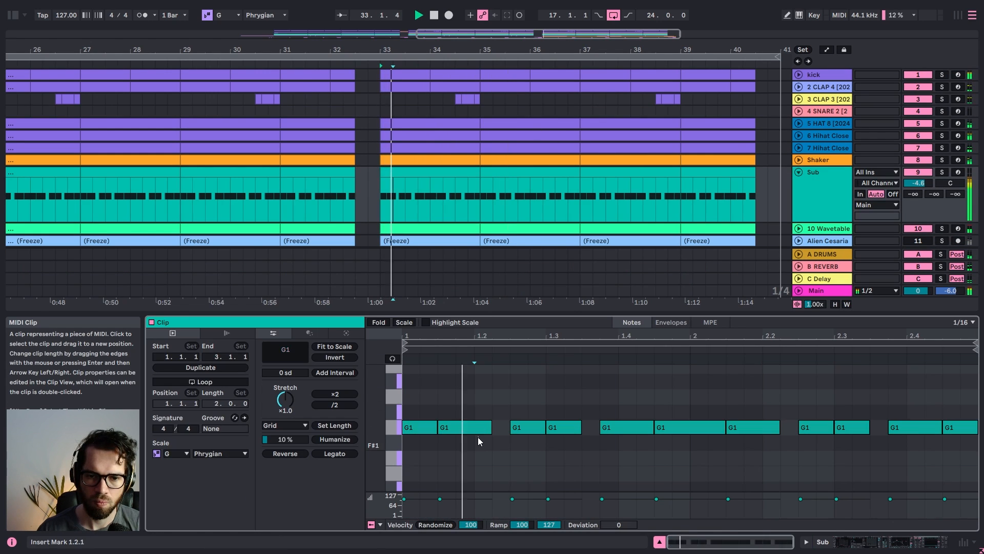
Shorten the Sub clip's first G1 note to a sixteenth and add an A♭1 note at 1.1.2
left_click_drag(438, 427, 429, 427)
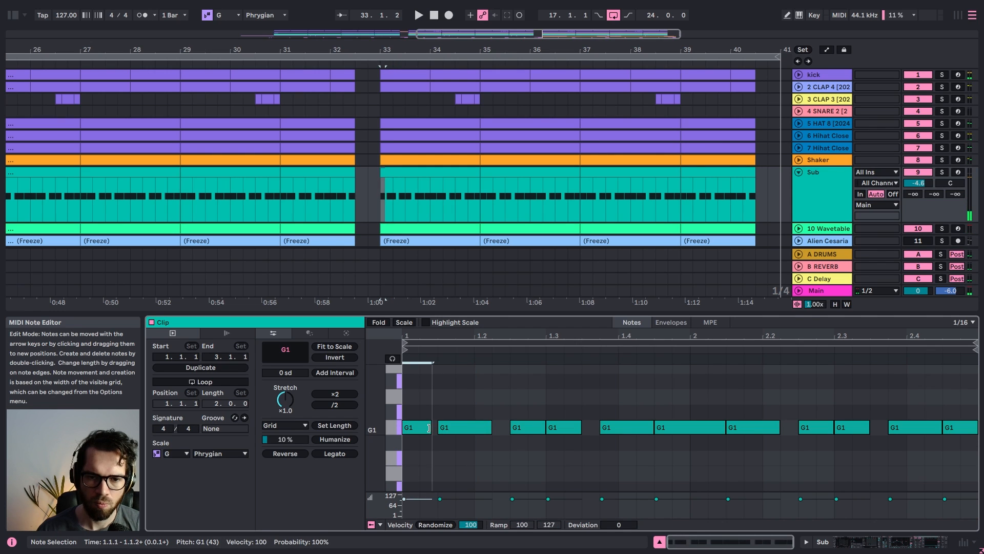
double_click(426, 416)
key("space")
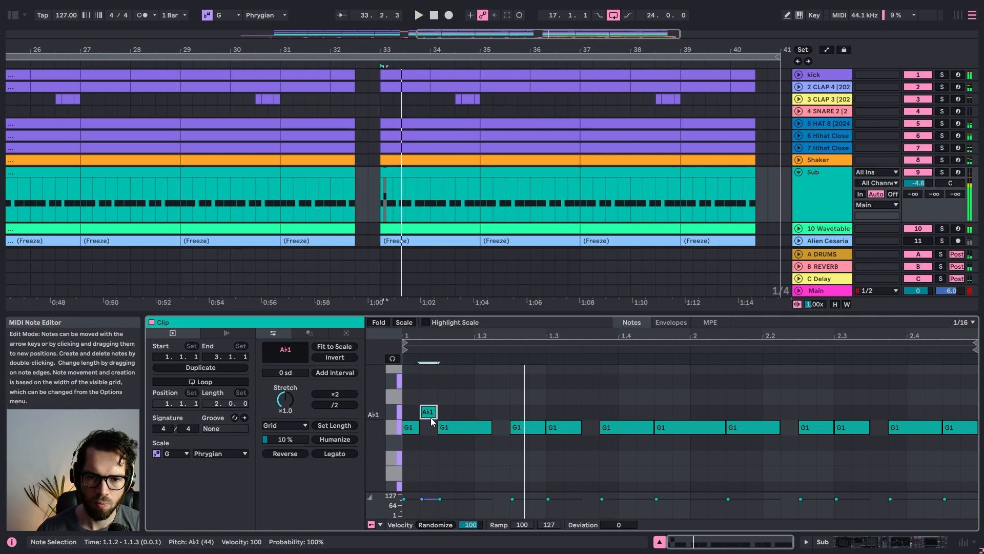
Solo the Sub and kick tracks and play the edited bass pattern
left_click(944, 173)
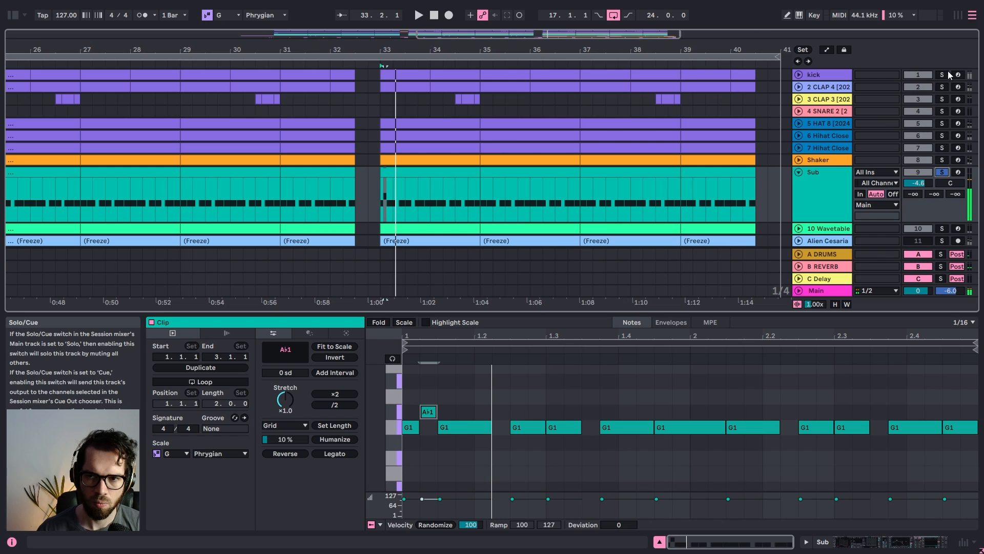
left_click(467, 418)
key("space")
key("space")
key("space")
Try shortening the G1 note at 1.1.3 to a sixteenth and adding another G1 at 1.1.4
left_click_drag(490, 429, 467, 430)
double_click(468, 443)
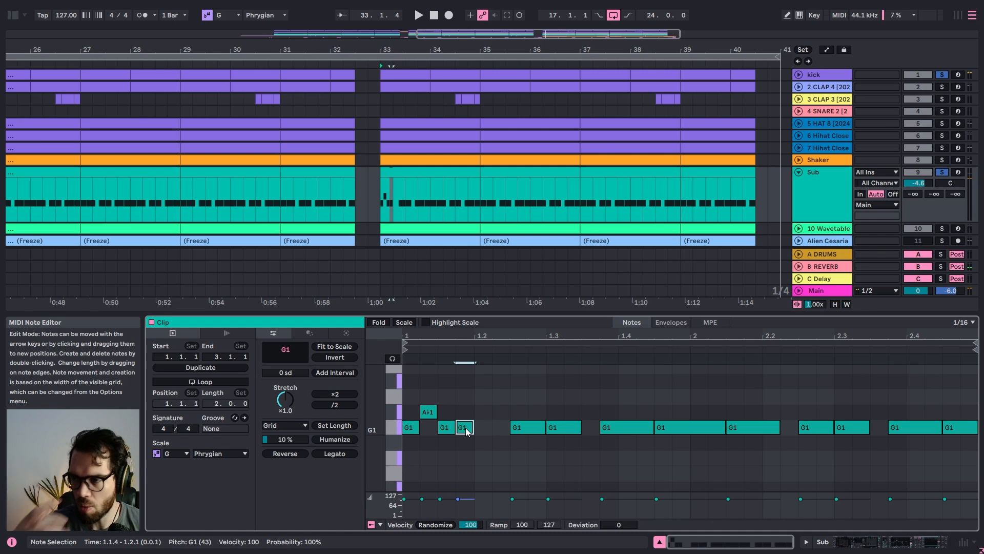
left_click_drag(450, 336, 513, 382)
key("space")
Set the note grid to 1/16, remove the G1 at 1.1.4 and lengthen the G1 at 1.1.3 to 1.2.1
right_click(545, 408)
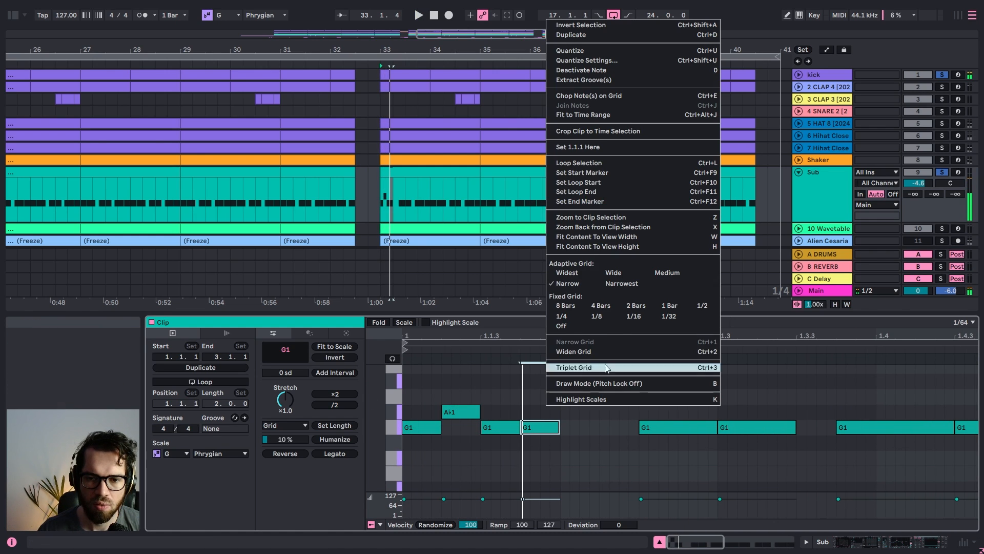
left_click(624, 319)
left_click(532, 428)
left_click_drag(518, 429, 558, 429)
key("space")
Add a sixteenth-long G1 note at 1.2.2 and shift it off-grid to just after 1.2.1 during playback
double_click(613, 427)
key("space")
key("space")
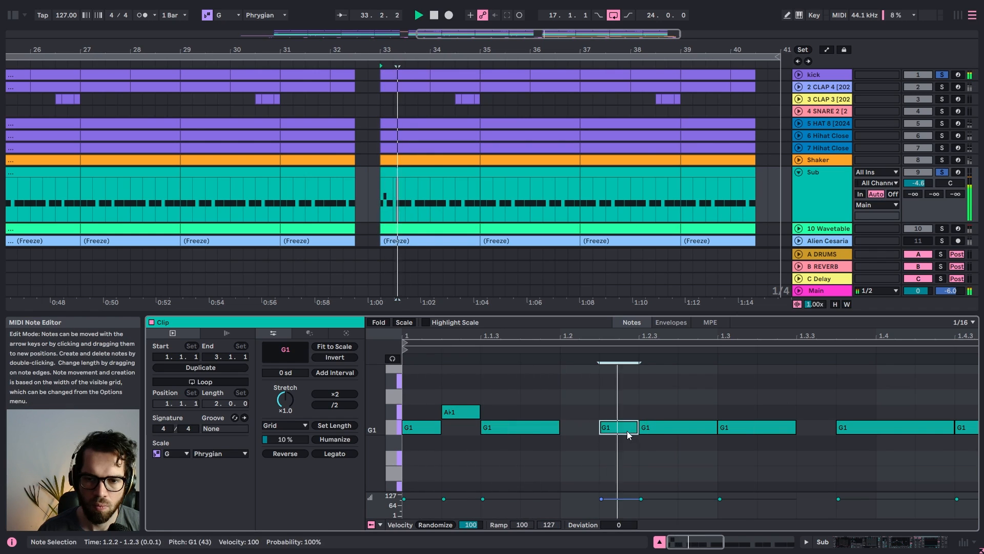
left_click_drag(622, 429, 599, 435)
key("space")
left_click(586, 416)
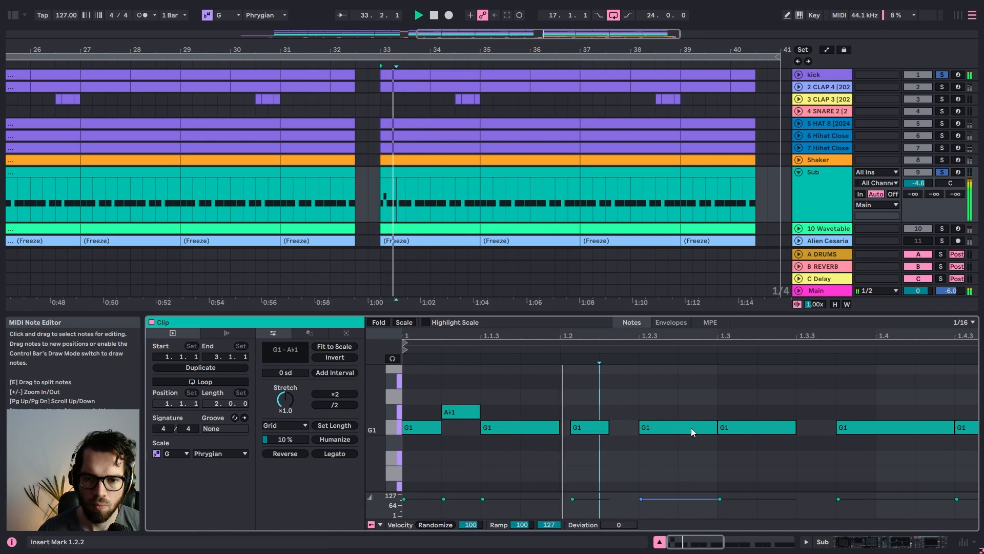
Make the G1 notes at 1.3 and 1.3.4 start slightly ahead of the grid
left_click(717, 429)
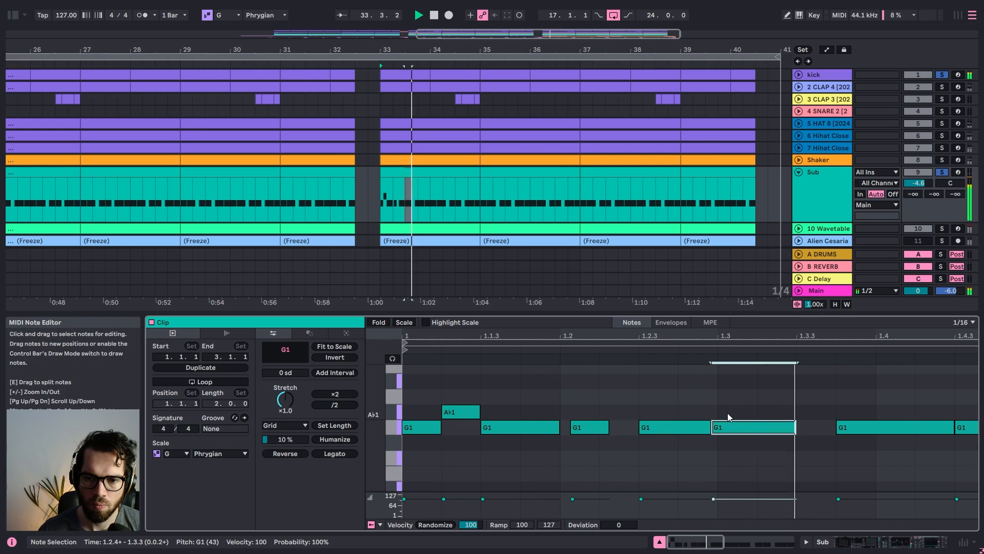
left_click(728, 413)
left_click_drag(844, 427, 834, 430)
left_click_drag(839, 336, 783, 337)
key("w")
Add a sixteenth A♭1 note at 1.4.2 and shorten the preceding G1 note to leave a gap before it
left_click(682, 430)
left_click_drag(685, 432, 680, 430)
double_click(652, 409)
left_click_drag(648, 429, 631, 430)
left_click(636, 429)
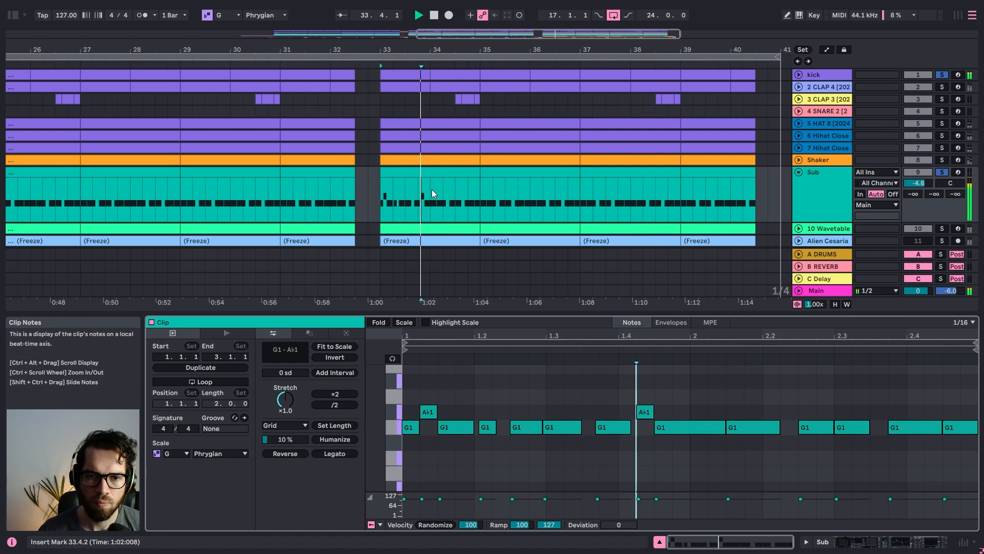
Crop the edited Sub clip at 33.1.1 to one bar and duplicate it repeatedly up to 39.1.1
left_click_drag(431, 198, 426, 179)
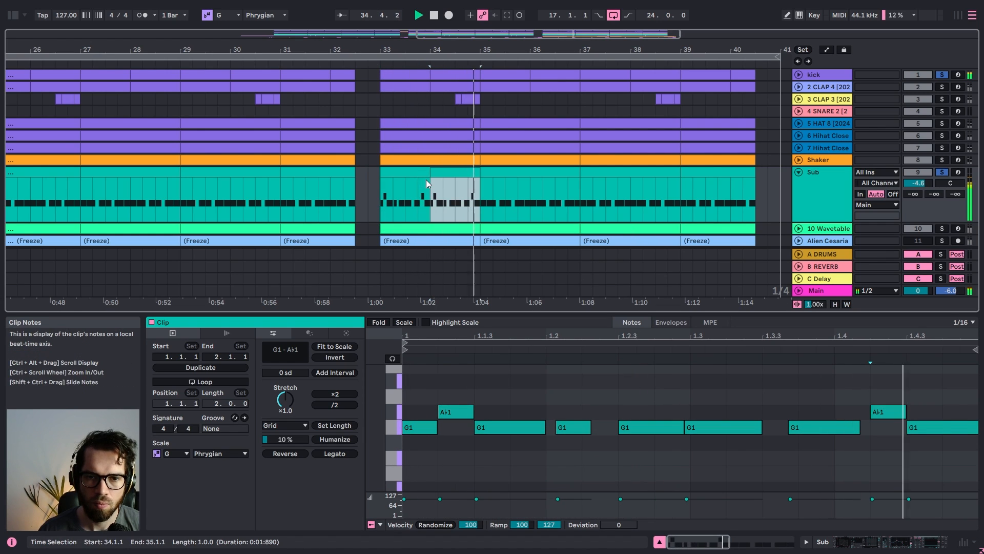
key("Right")
key("Right")
key("Right")
key("Right")
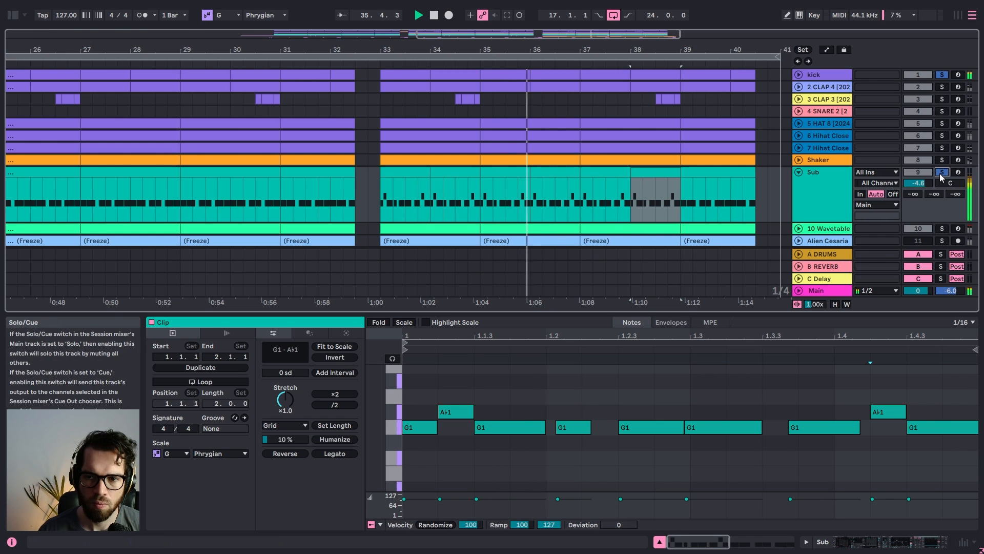
Clear the solos, consolidate the two Sub clips from 37.1.1 to 39.1.1 and duplicate the result up to 41.1.1
left_click(941, 175)
left_click(657, 173)
left_click(608, 171, "shift")
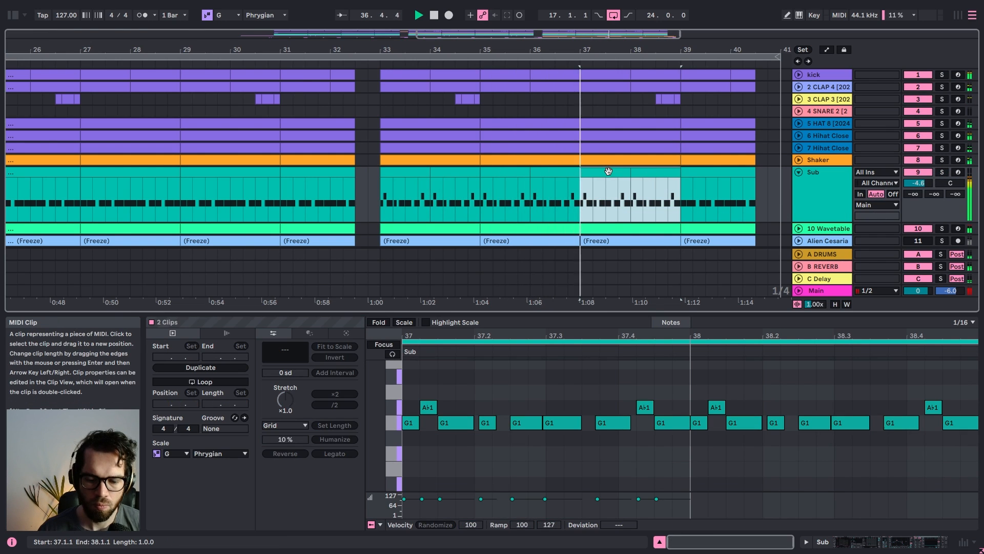
key("ctrl+j")
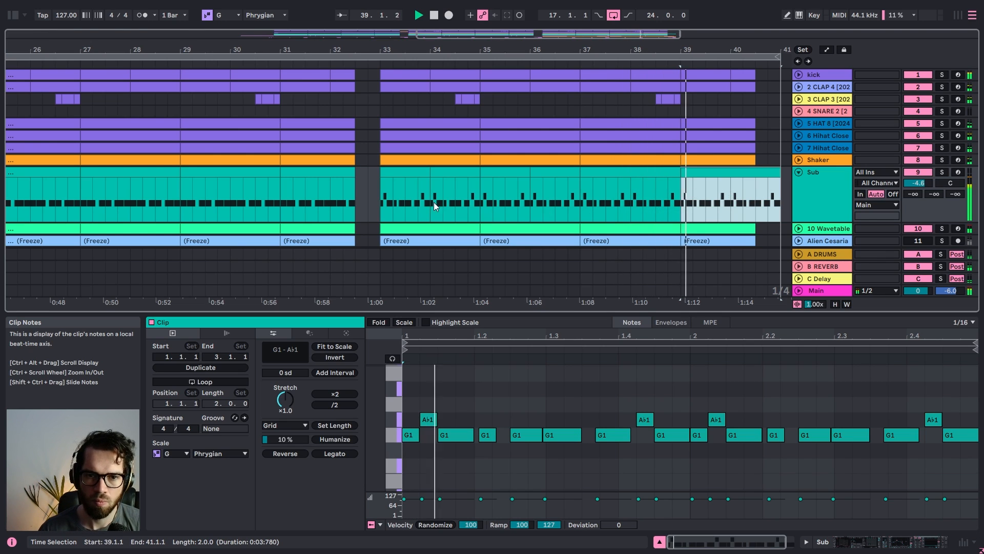
Copy the new two-bar Sub pattern from 33.1.1–35.1.1 and paste it repeatedly over the old Sub clips from 17.1.1
left_click(319, 172)
left_click(149, 180)
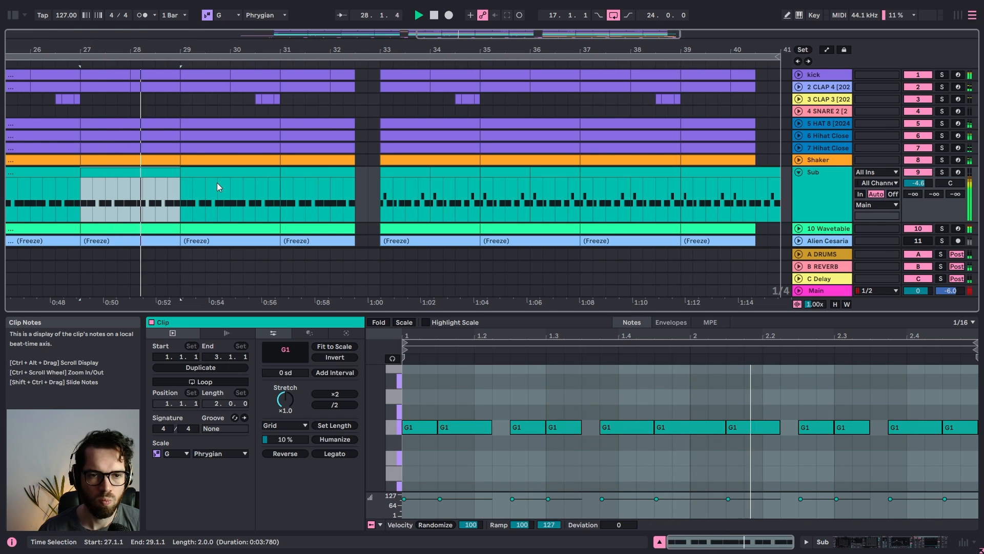
left_click(418, 177)
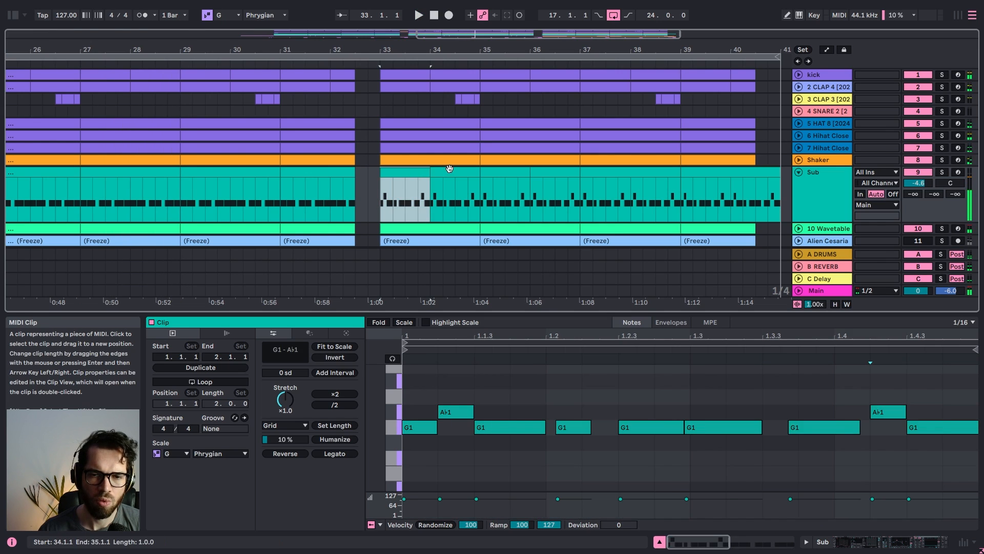
left_click(450, 171, "shift")
left_click_drag(440, 50, 487, 16)
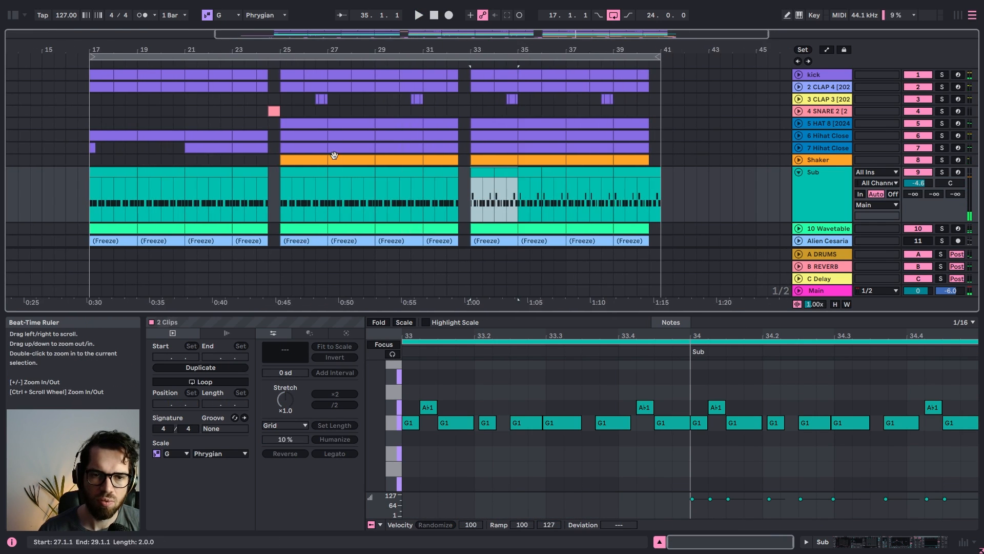
left_click(95, 169)
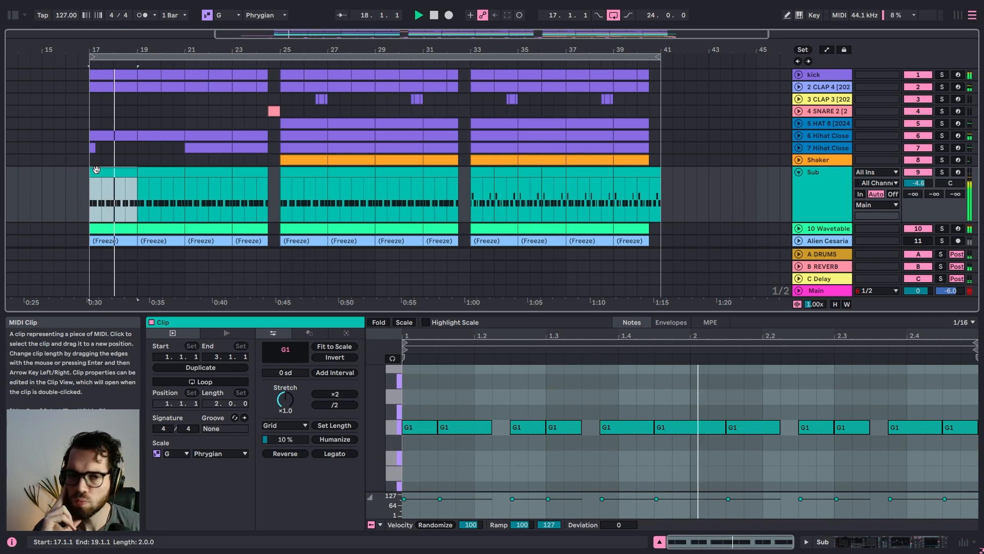
key("space")
key("ctrl+v")
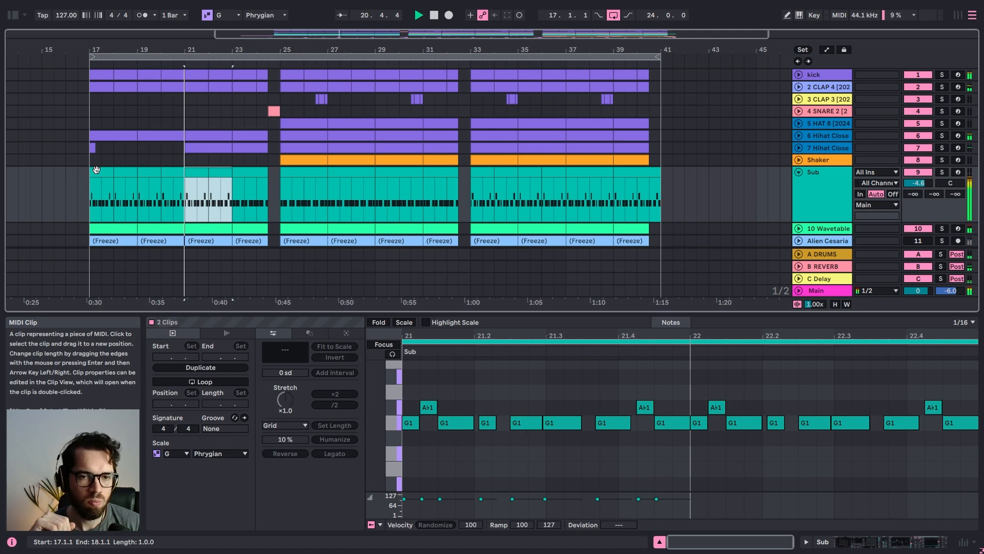
Copy the Sub section from 17.1.1 to 25.1.1, keeping the gap before bar 25, and paste it at 25.1.1
left_click(281, 189)
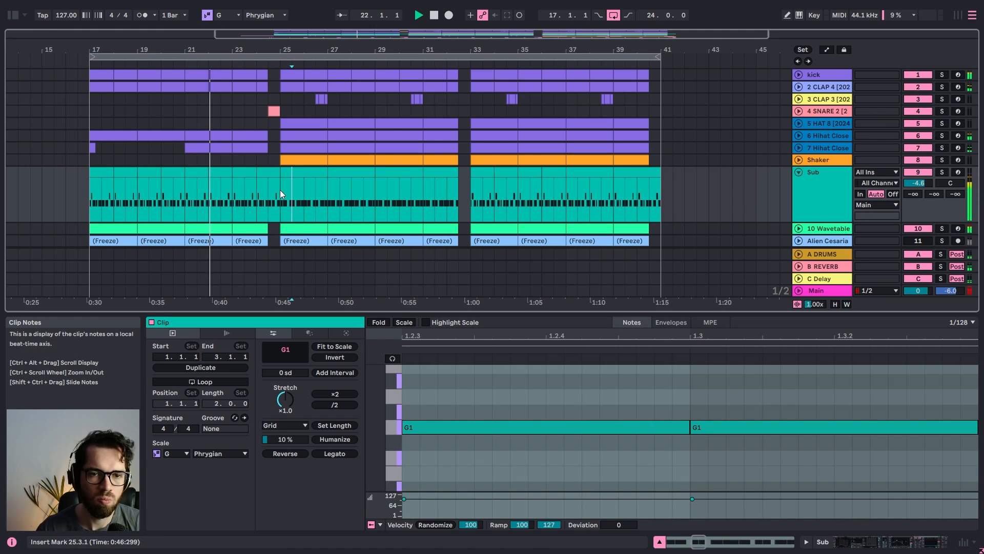
mouse_move(279, 172)
left_mouse_down()
mouse_move(133, 190)
mouse_move(90, 184)
left_mouse_up()
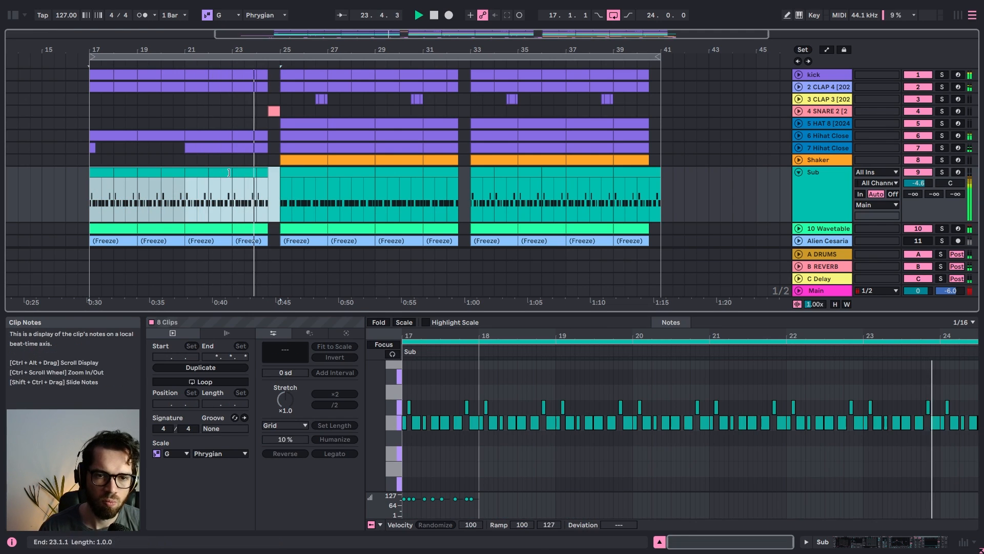
left_click(281, 171)
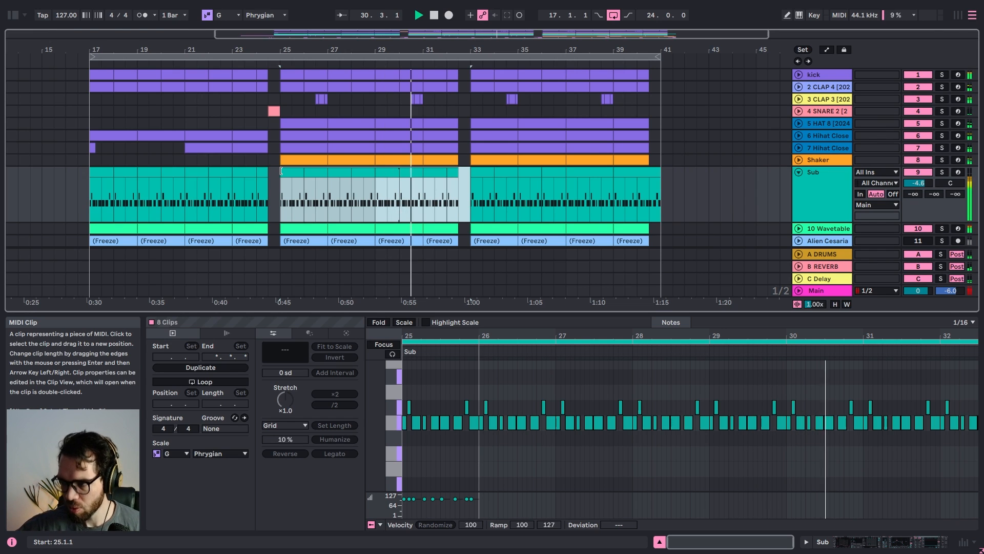
Collapse the Sub track and the clip view, and duplicate the 33.1.1–41.1.1 section of all tracks at 41.1.1
left_click(541, 194)
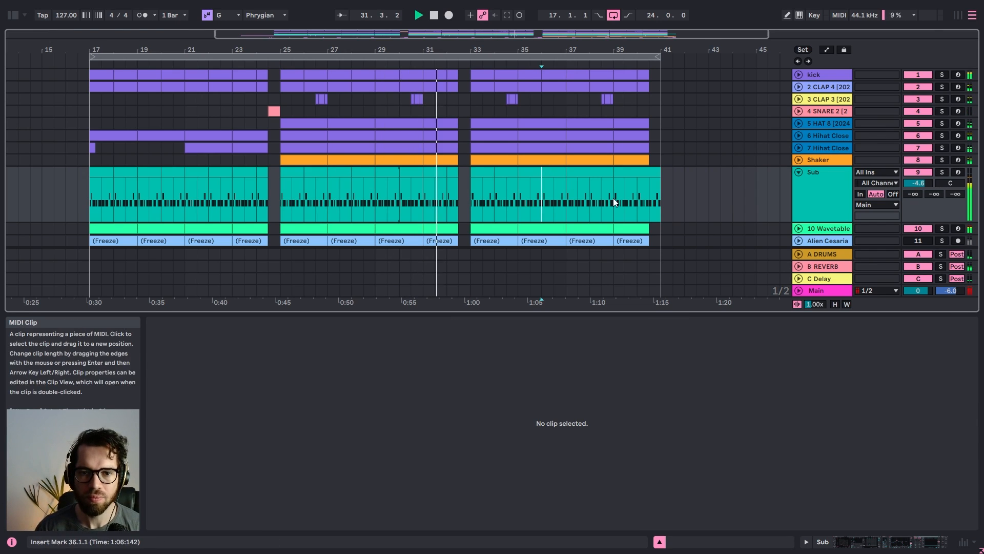
key("ctrl+a")
left_click(799, 173)
left_click(698, 160)
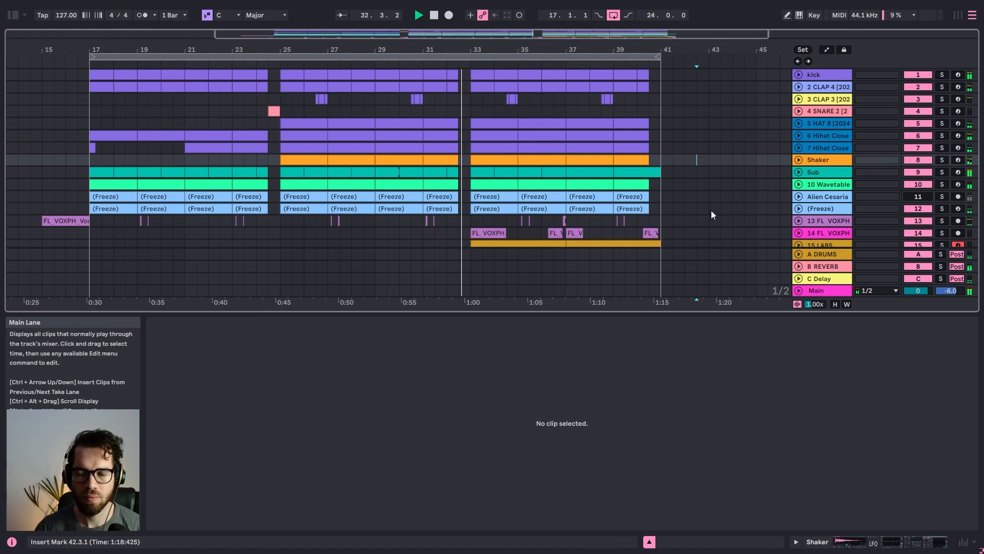
left_click(673, 208)
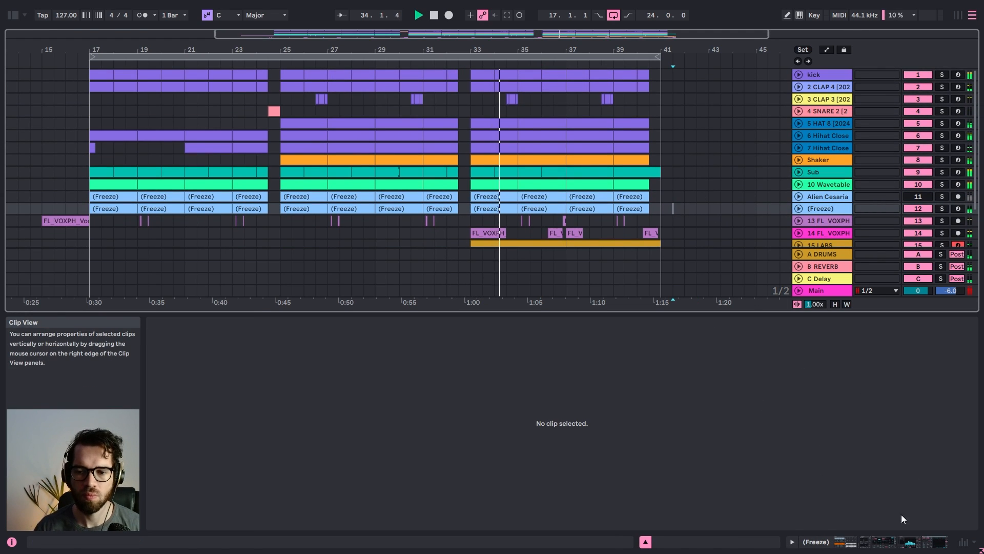
left_click(646, 542)
left_click(656, 97)
left_click_drag(662, 75, 476, 298)
key("ctrl+d")
left_click(693, 172)
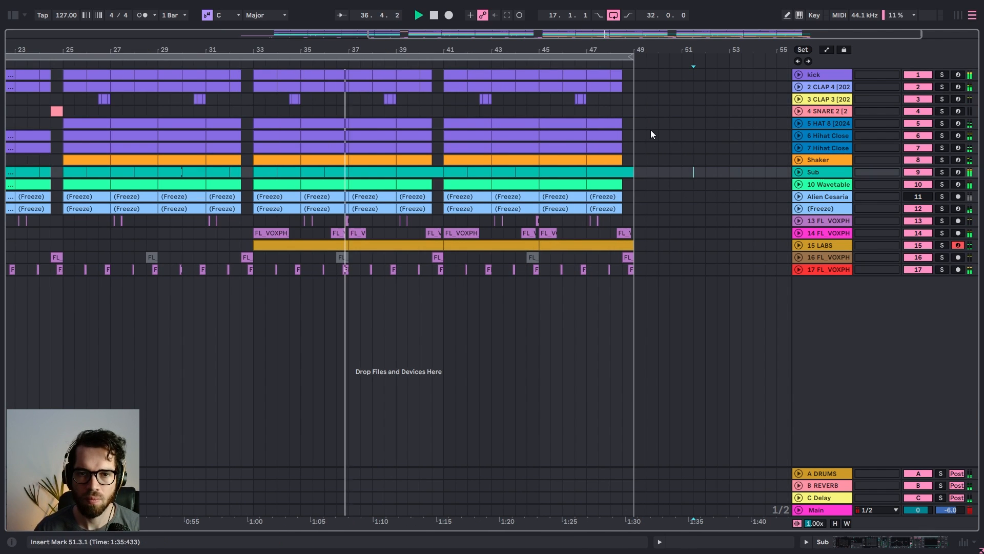
Turn off the arrangement loop and delete the kick clips from 41.1.1 to 49.1.1
key("ctrl+l")
left_click_drag(635, 75, 528, 58)
key("Delete")
left_click(449, 109)
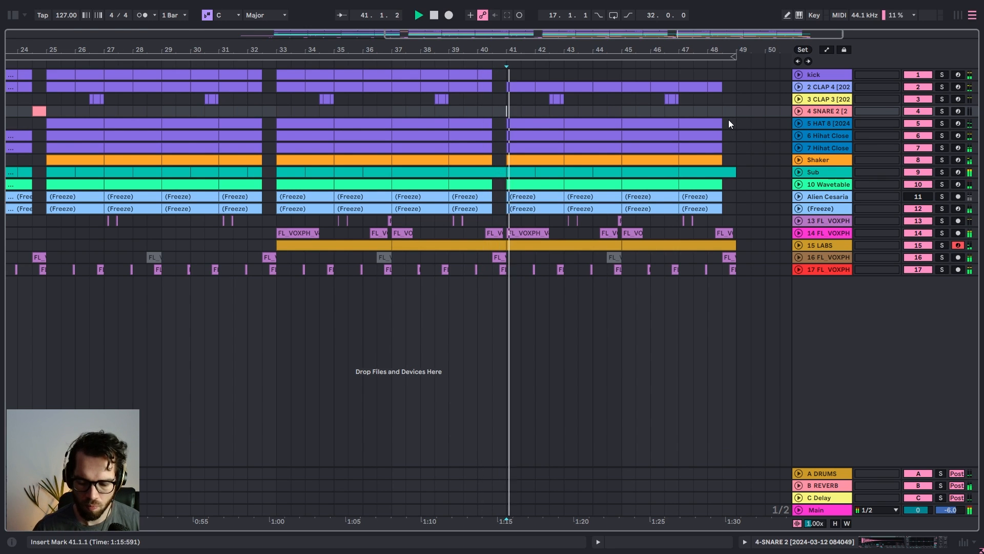
Expand the Sub track and duplicate the whole track
left_click(800, 174)
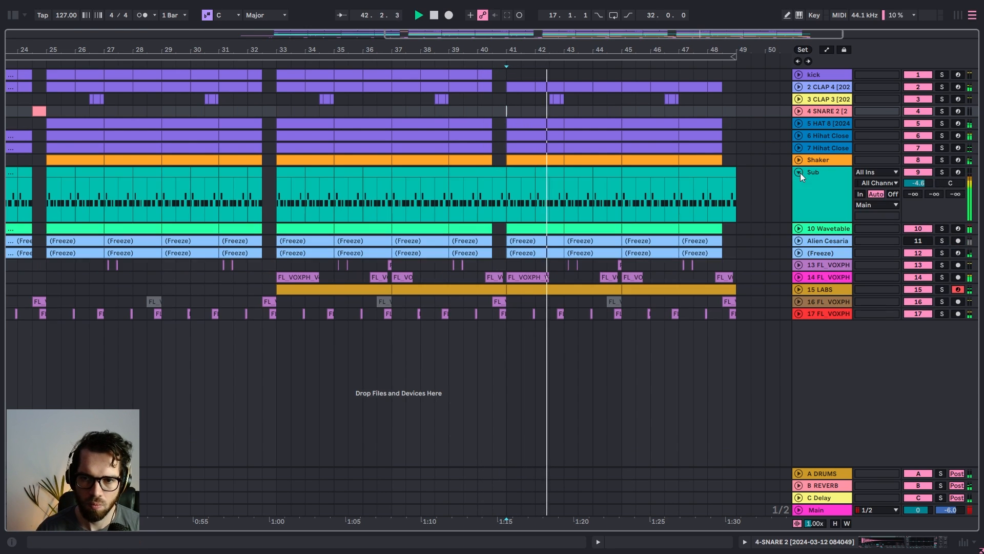
left_click(728, 172)
left_click(827, 182)
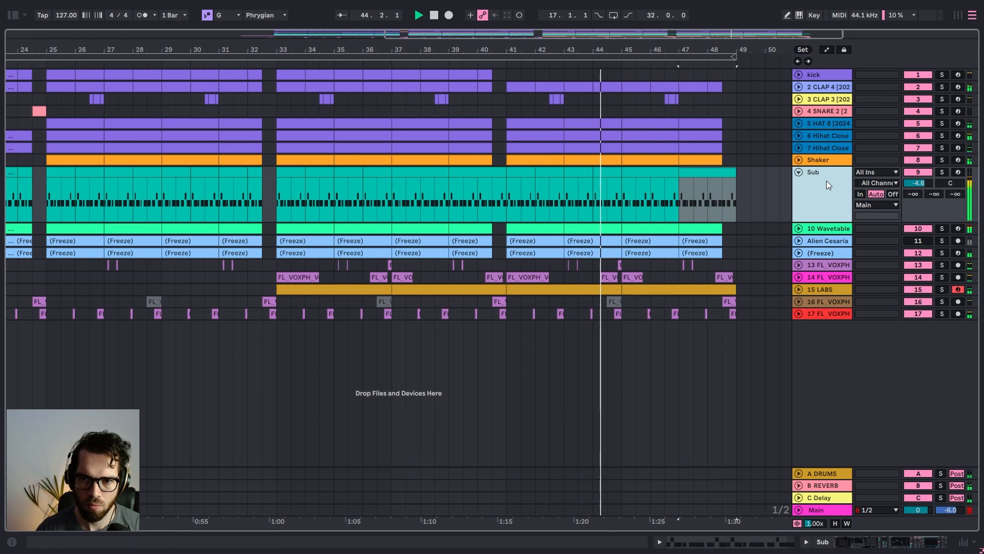
key("ctrl+d")
Delete all clips from 41.1.1 to 49.1.1 on the upper Sub track
left_click(716, 174)
key("Delete")
left_click(652, 174)
key("Delete")
left_click(558, 174)
key("Delete")
left_click(579, 174)
key("Delete")
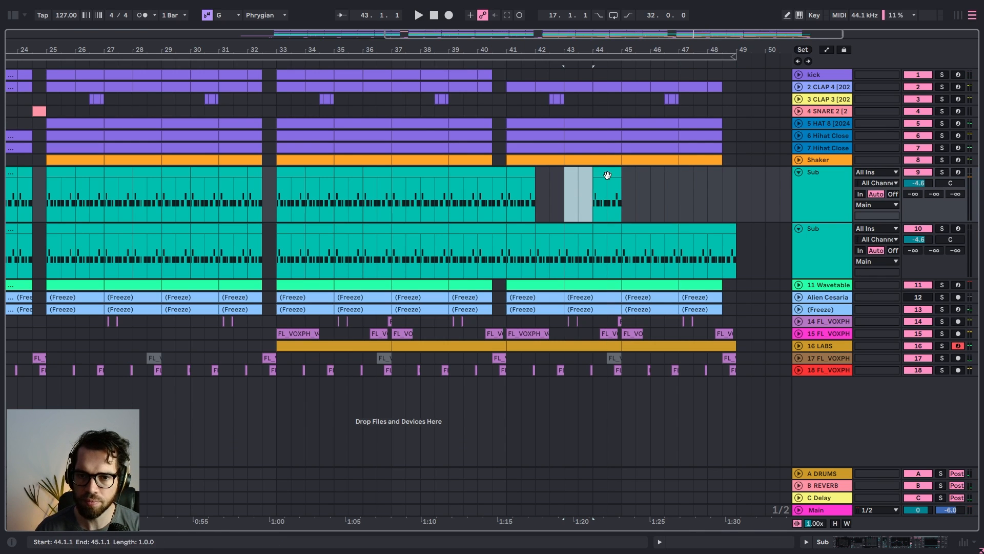
left_click(608, 175)
key("Delete")
left_click(521, 175)
key("Delete")
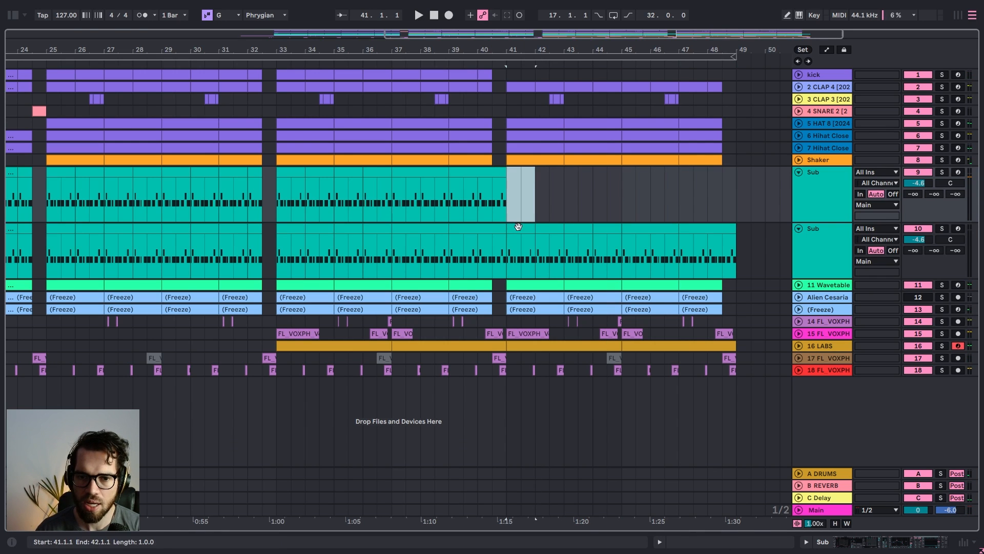
Expand the Wavetable track, solo it together with the lower Sub track and play both from 41.1.1
left_click(799, 285)
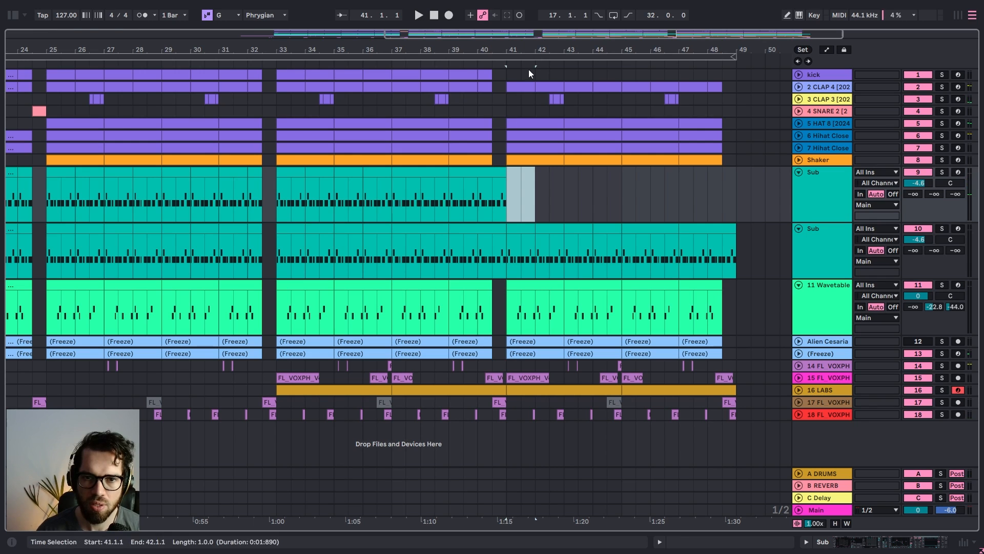
left_click_drag(531, 49, 534, 123)
key("space")
key("space")
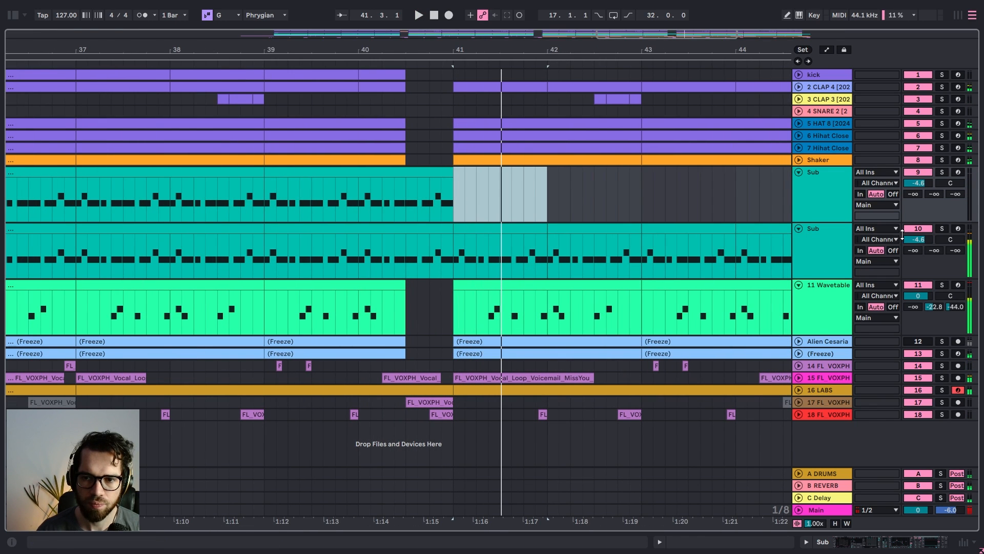
left_click(943, 229)
left_click(942, 284, "ctrl")
key("space")
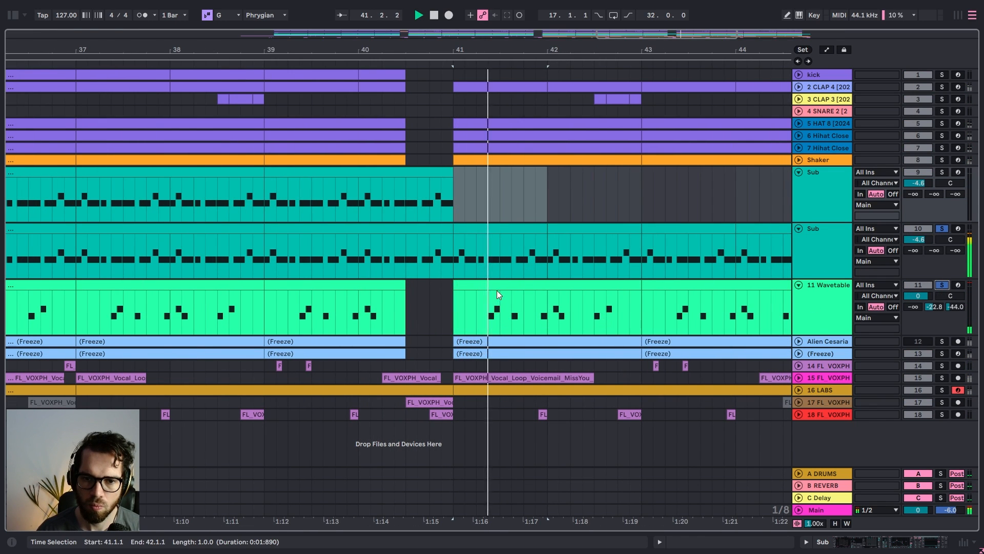
Copy the lower Sub notes from 41.1.1 to 41.2.3 and paste them at 41.1.1 on the Wavetable track
left_click_drag(490, 264, 448, 256)
key("ctrl+c")
left_click(453, 304)
key("ctrl+v")
key("space")
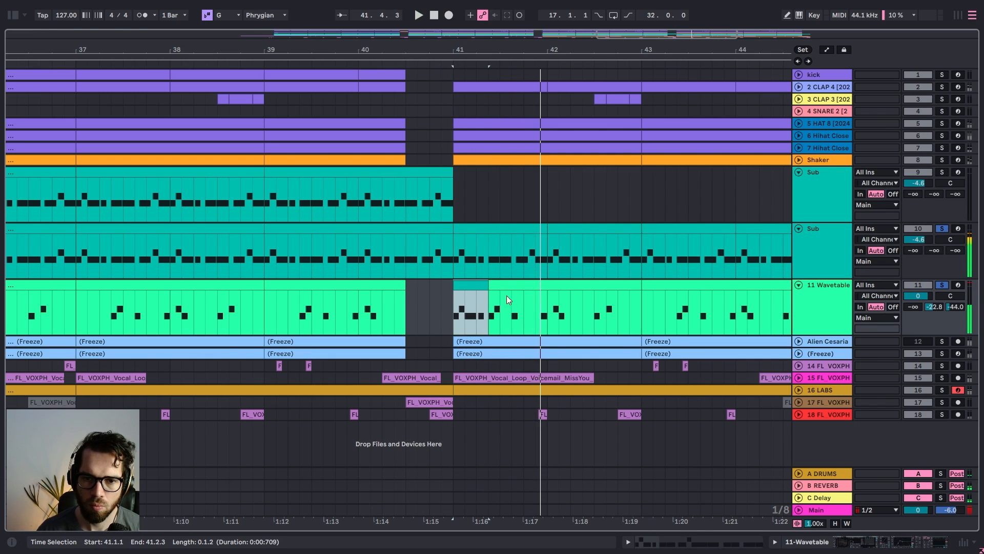
Copy the lower Sub segment from 41.4.1 to 42.1.1, paste it at 41.4.1 on the Wavetable track and play it back
left_click_drag(522, 268, 547, 267)
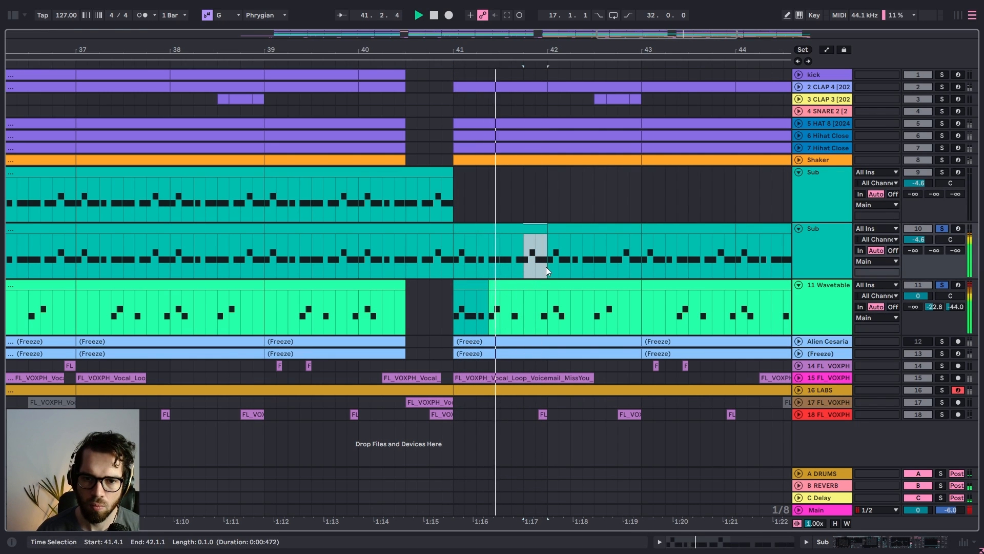
key("ctrl+c")
left_click(522, 311)
key("ctrl+v")
left_click(442, 281)
key("space")
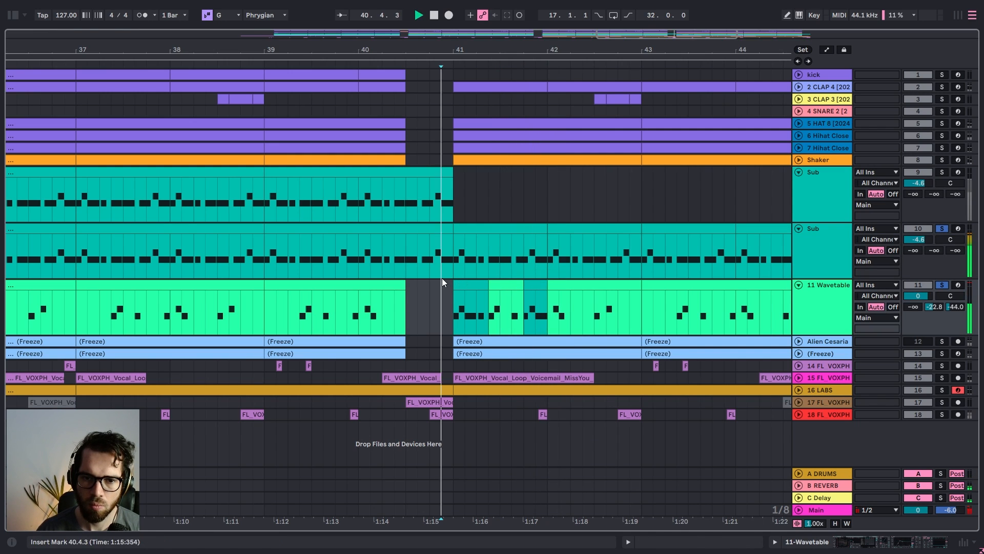
key("space")
key("space")
Consolidate the Wavetable clips from 41.1.1 to 42.1.1 and paste a copy over the lower Sub clip at 41.1.1
left_click(529, 286)
left_click(478, 286, "shift")
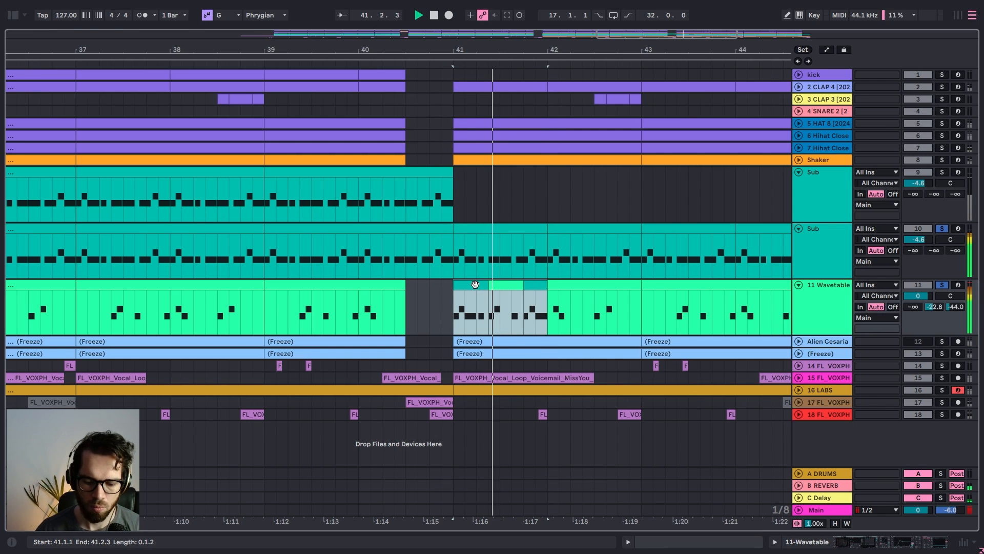
key("ctrl+j")
key("ctrl+c")
key("space")
left_click(479, 228)
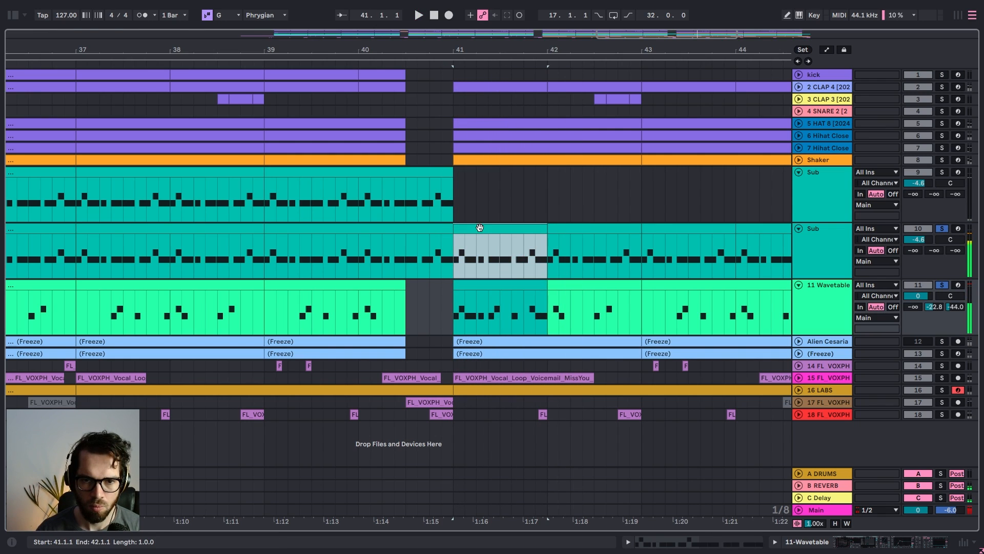
key("ctrl+v")
key("space")
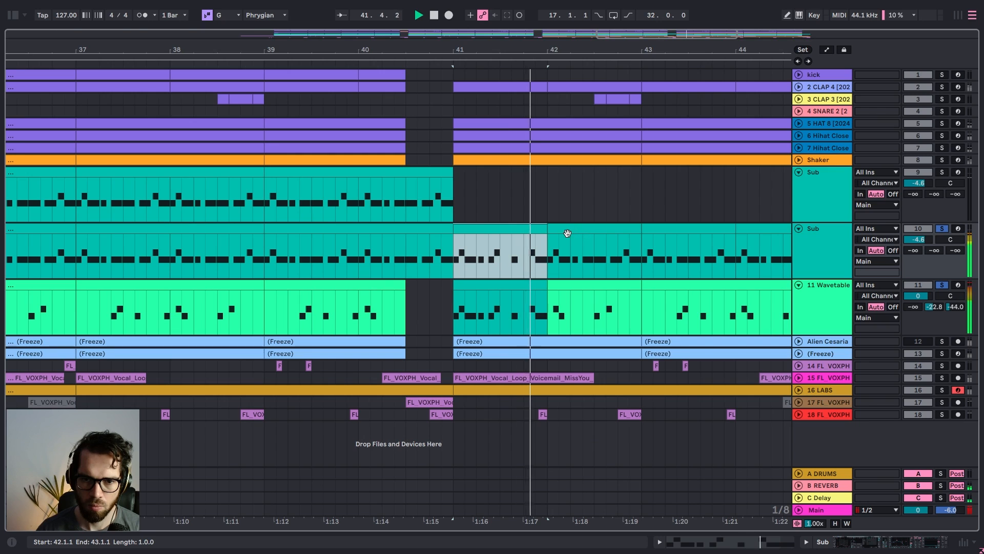
Paste the one-bar pattern over bars 42 and 43 on both the lower Sub and Wavetable tracks
key("ctrl+v")
key("ctrl+v")
key("space")
left_click(516, 229)
left_click(516, 282)
key("ctrl+v")
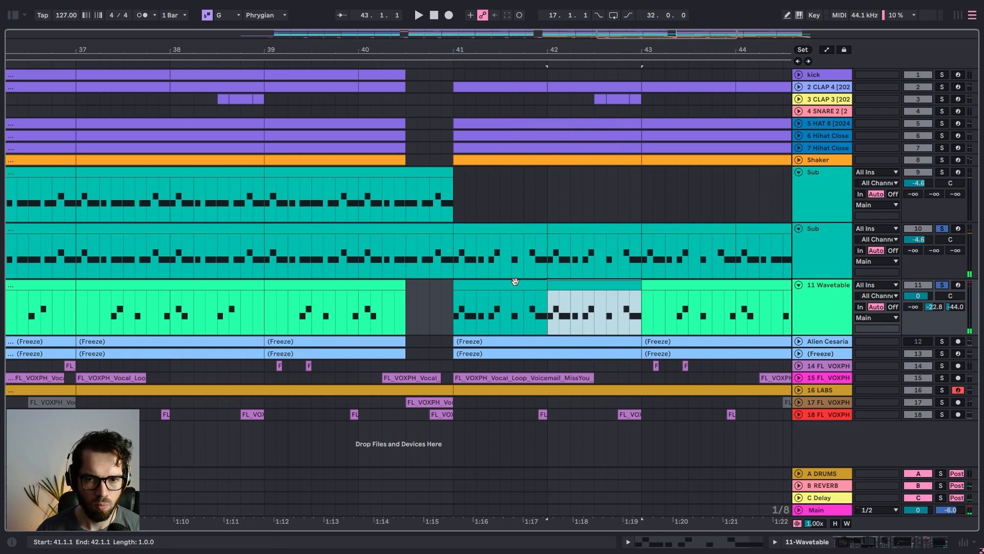
key("ctrl+v")
key("ctrl+v")
left_click(440, 250)
key("space")
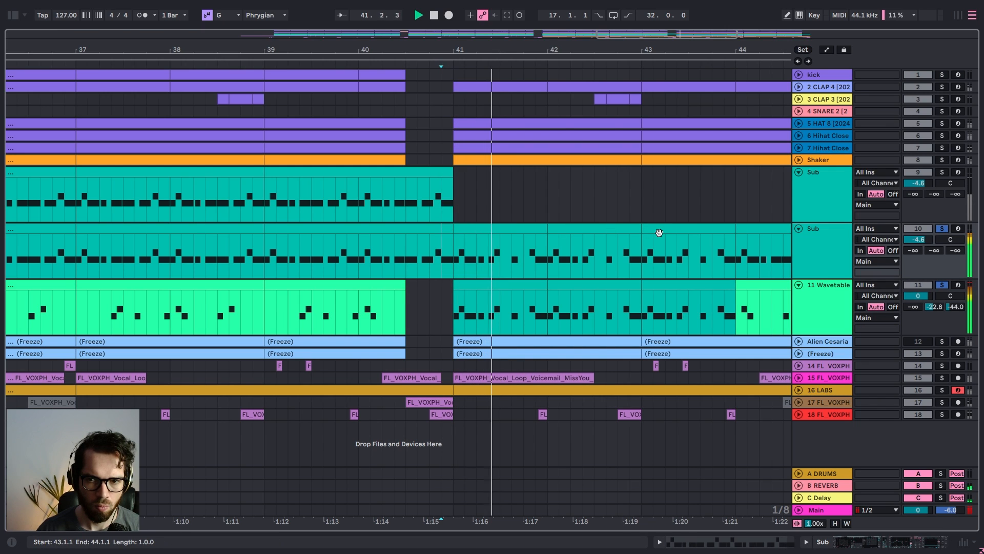
Copy the lower Sub clip at 41.1.1 to 33.1.1 and clear the solos
left_click_drag(570, 49, 649, 49)
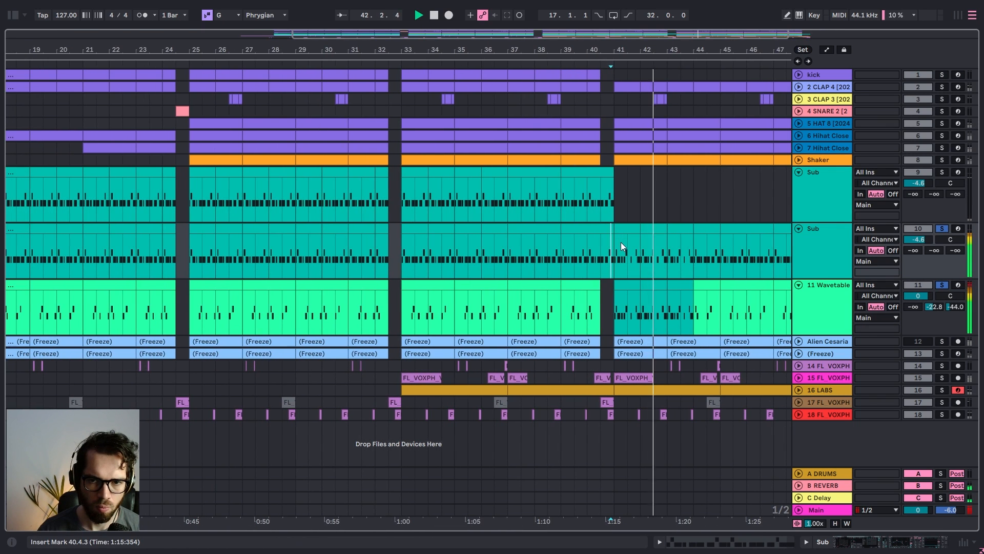
key("space")
left_click(625, 229)
left_click(411, 230)
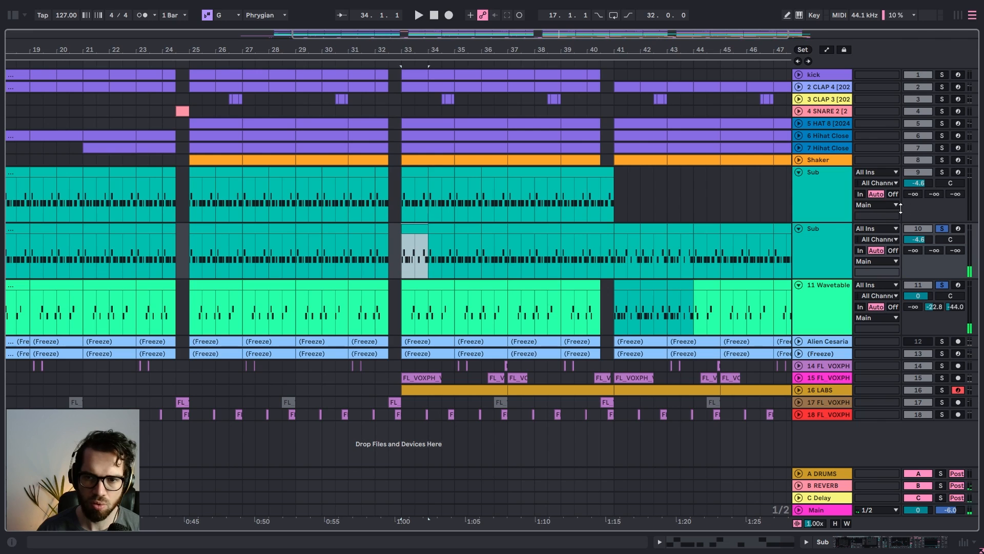
left_click(942, 229)
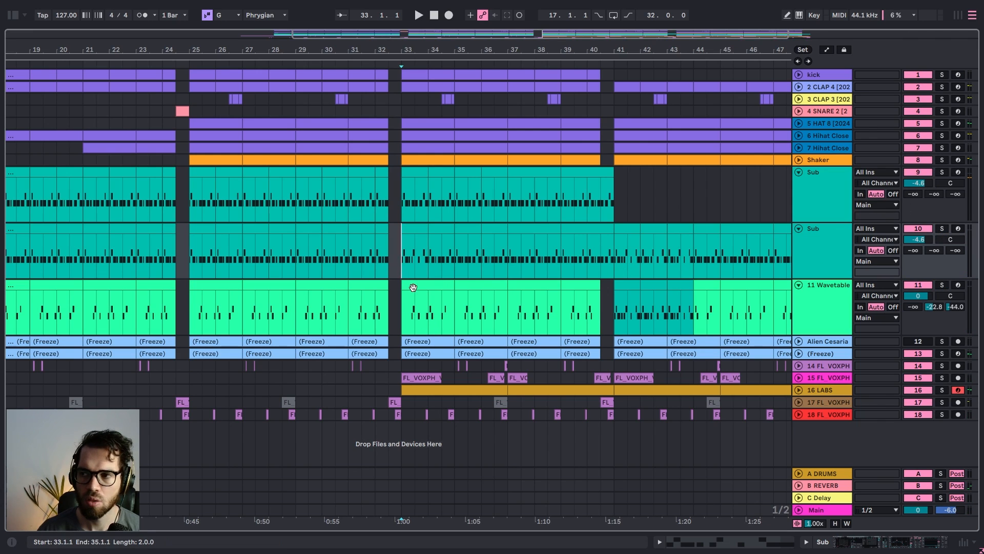
key("space")
Duplicate the lower Sub clip at 33.1.1 repeatedly up to 41.1.1 and trim the last copy to end at 40.3.1
left_click(418, 229)
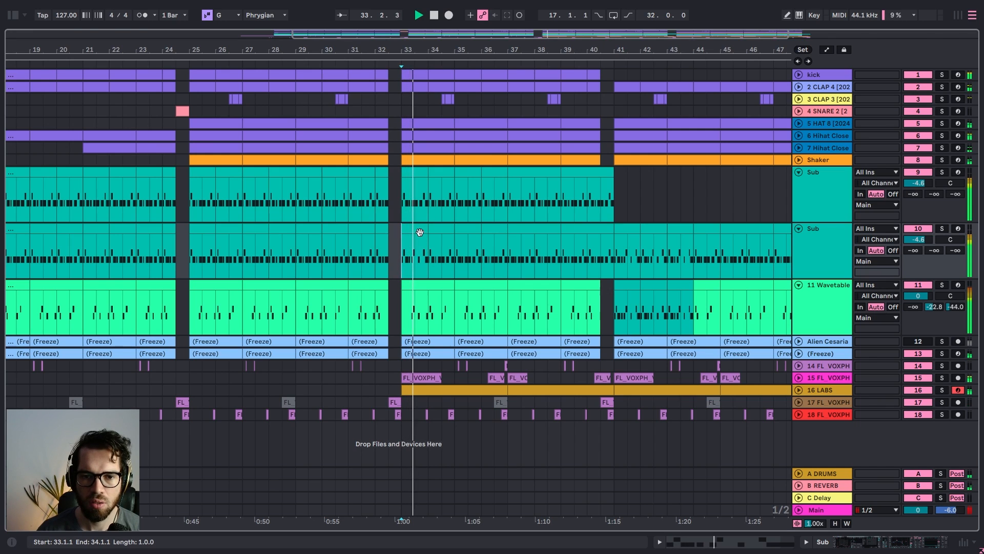
key("Right")
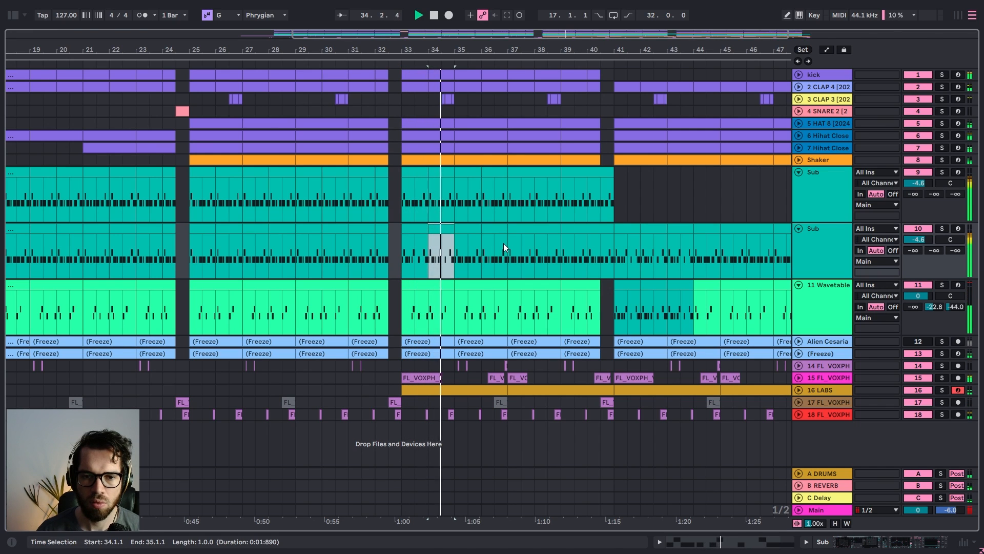
key("Right")
key("Right")
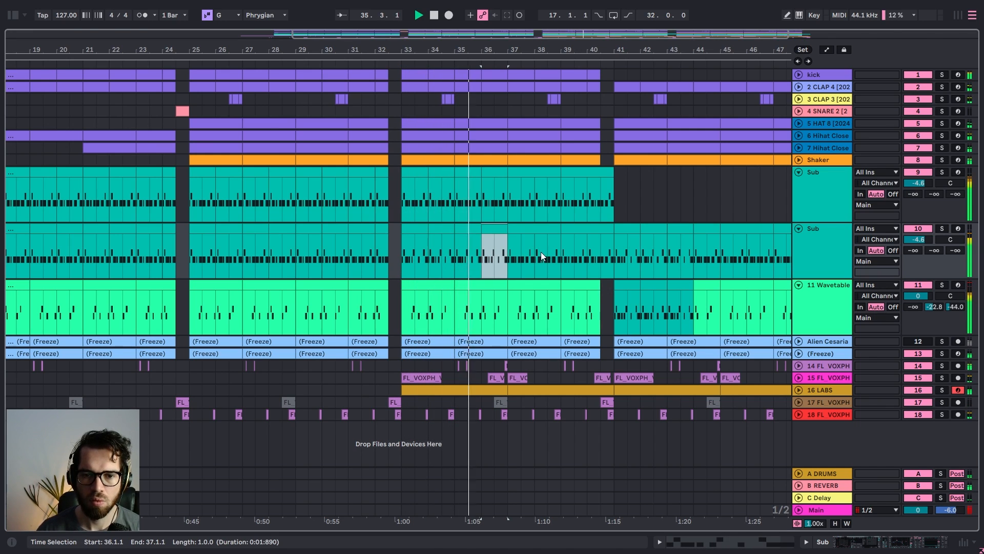
key("Right")
key("Right")
key("Right")
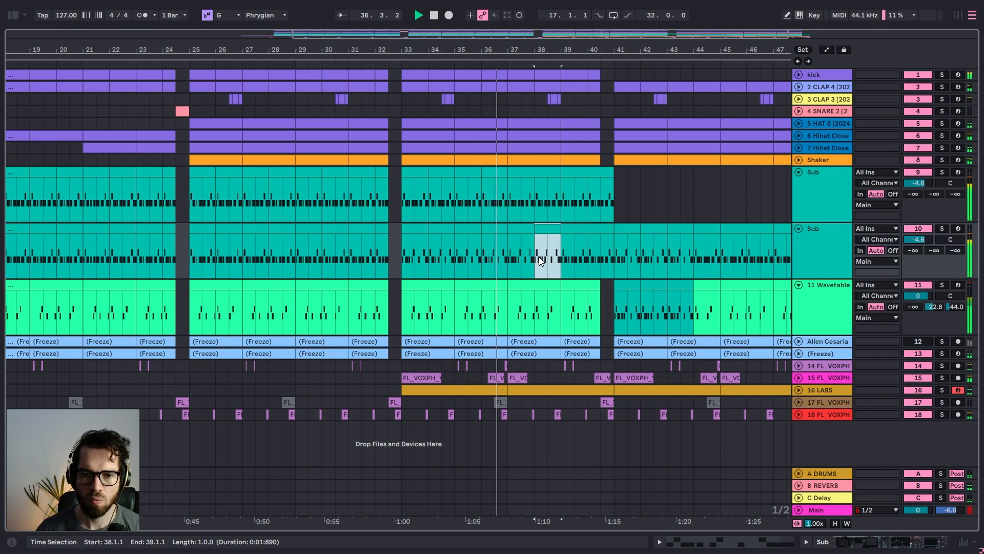
key("ctrl+d")
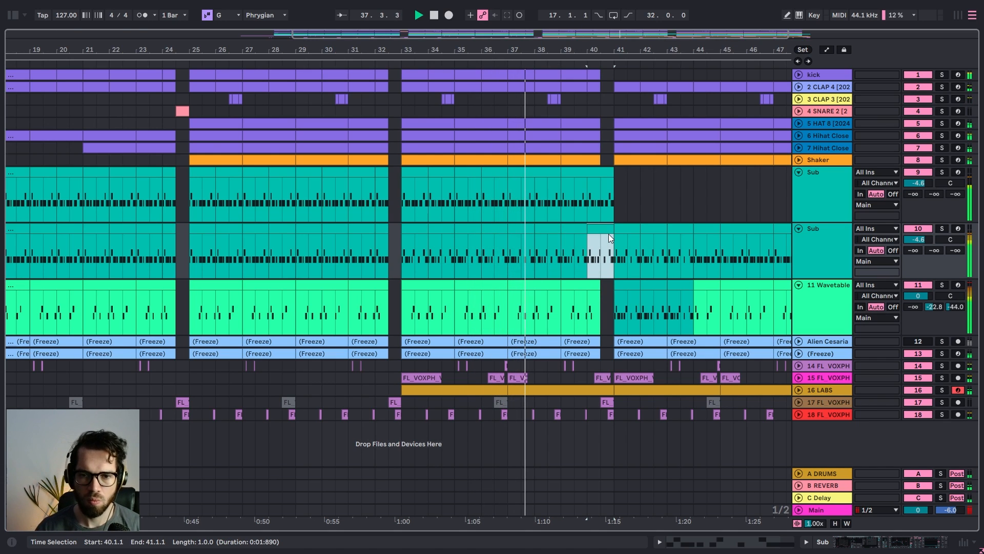
left_click_drag(612, 231, 605, 231)
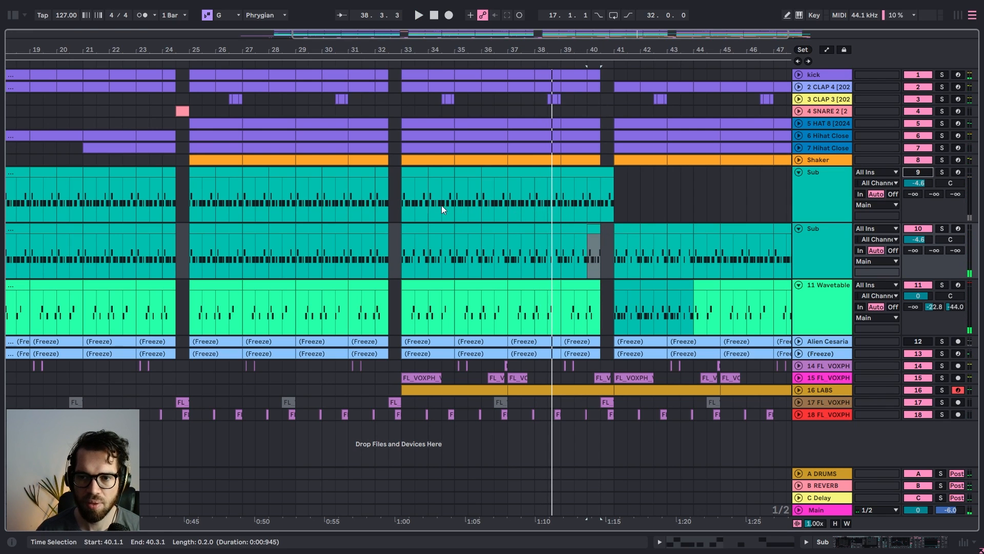
Consolidate the lower Sub clips from 33.1.1 to 40.3.1 into one clip and open it in the note editor
left_click(391, 226)
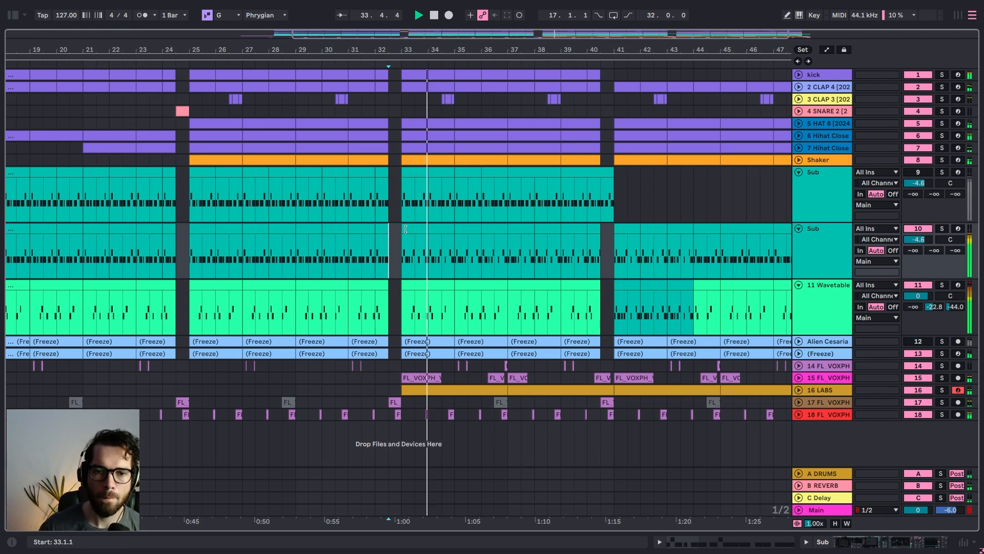
left_click_drag(406, 229, 432, 239)
left_click(592, 229)
left_click(586, 219)
left_click(586, 228)
double_click(585, 227)
key("space")
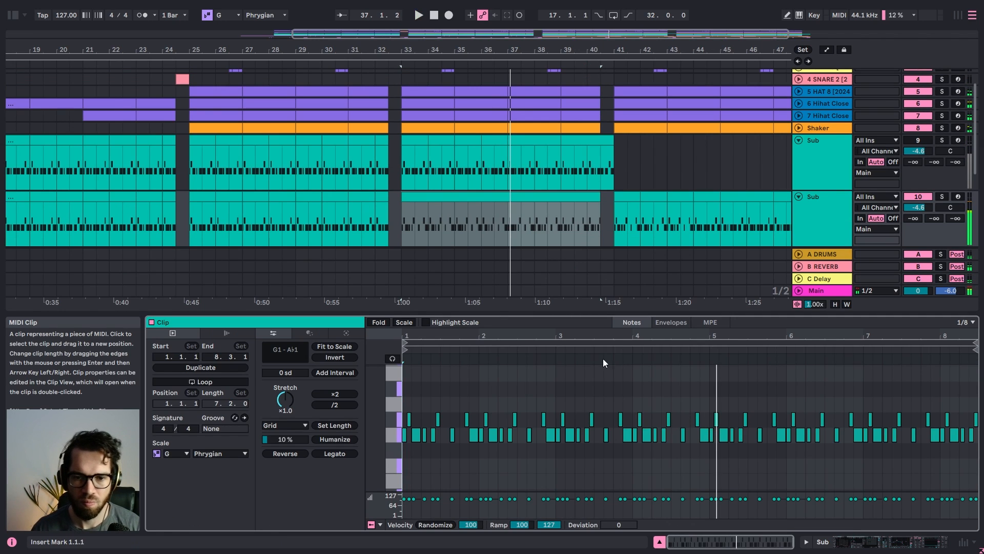
Lengthen the A♭1 note at 1.2.4 to reach 1.3.3, and the G1 note at 1.3.3 to reach the following A♭1
left_click(508, 379)
left_click_drag(423, 333, 426, 379)
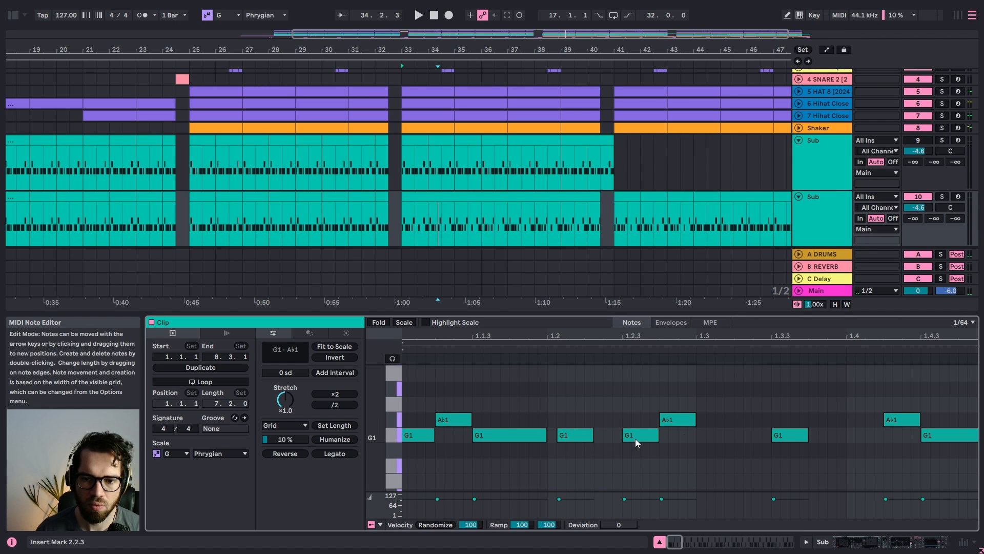
key("space")
left_click_drag(697, 419, 774, 413)
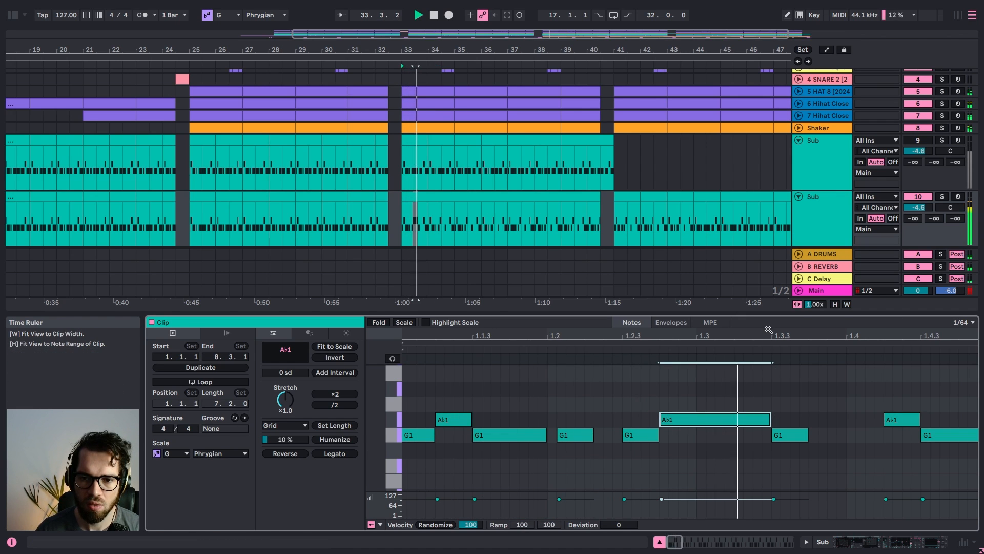
key("minus")
key("minus")
left_click(546, 435)
left_click_drag(551, 436, 577, 438)
Split the lower Sub clip at 34.1.1, duplicate its first bar repeatedly up to the gap, and trim the last copy to end at 40.3.1
left_click(431, 229)
key("space")
key("space")
key("ctrl+e")
left_click(420, 199)
key("ctrl+d")
key("ctrl+d")
key("ctrl+d")
key("ctrl+d")
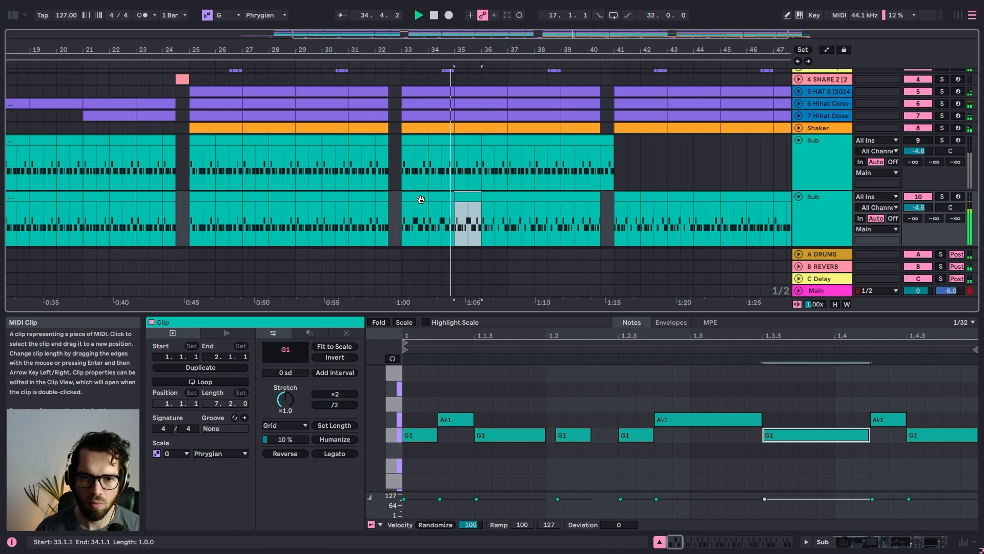
key("ctrl+d")
key("ctrl+d")
key("ctrl+d")
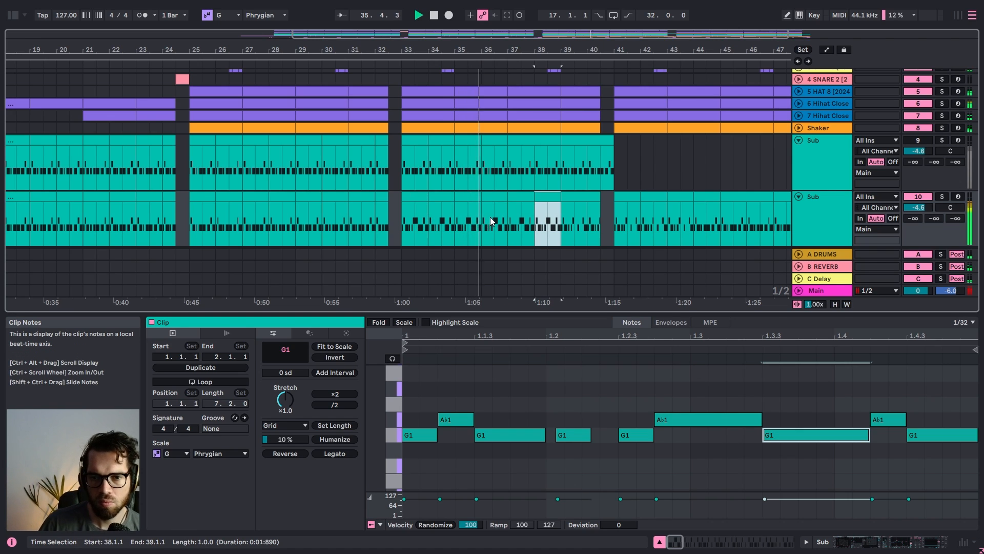
left_click_drag(613, 195, 605, 197)
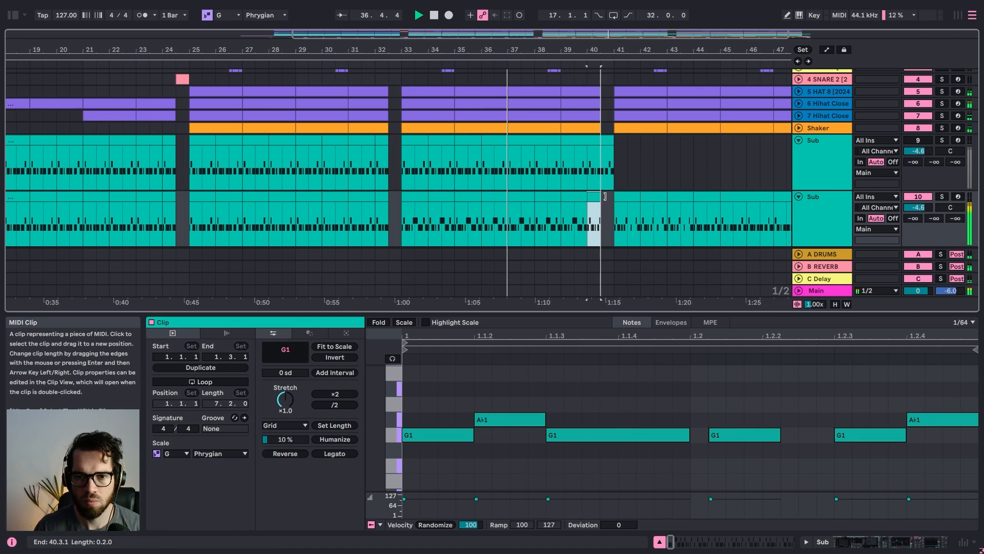
Consolidate the lower Sub clips from 33.1.1 to 40.3.1 into one clip and copy it over the clips at 17.1.1 and 25.1.1
left_click(527, 196)
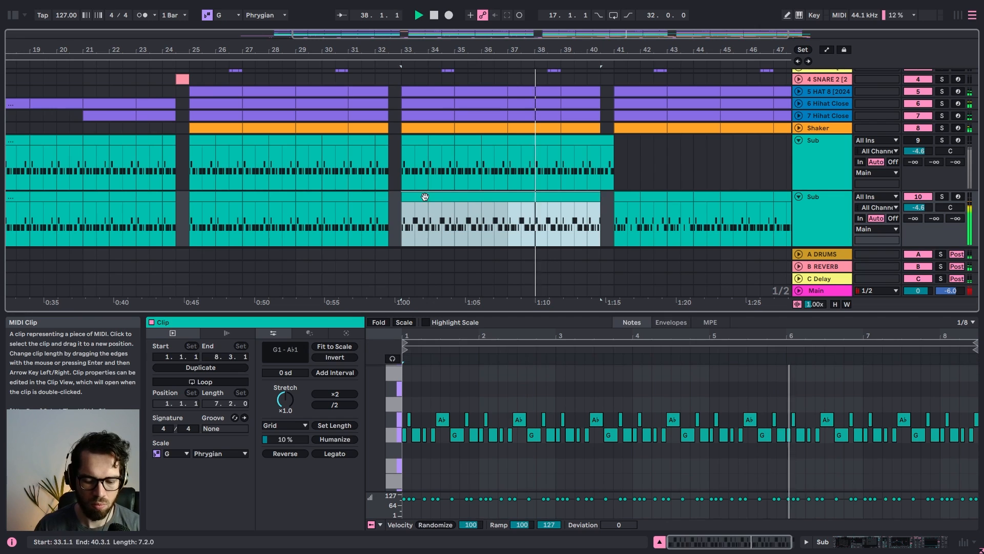
key("space")
left_click_drag(441, 50, 441, 25)
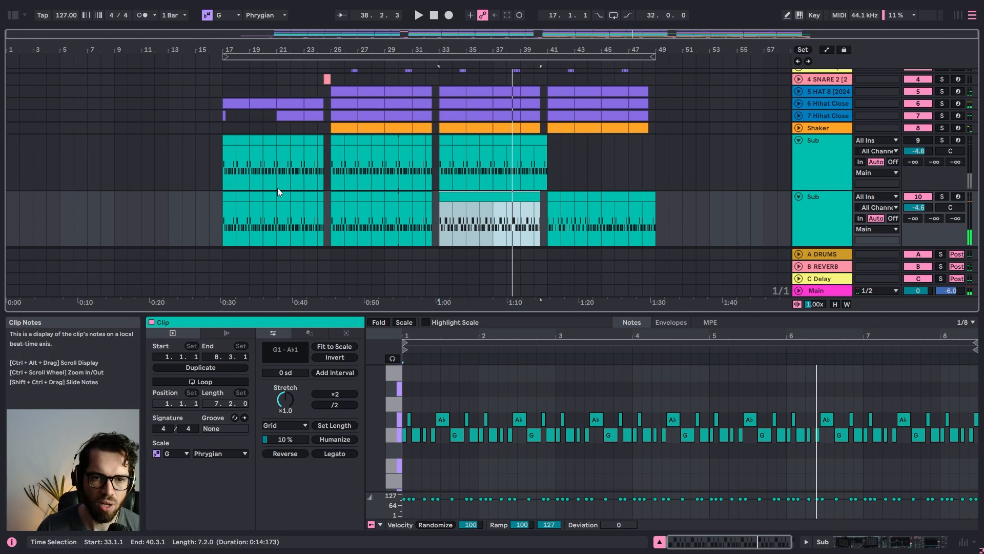
left_click(235, 194)
key("ctrl+v")
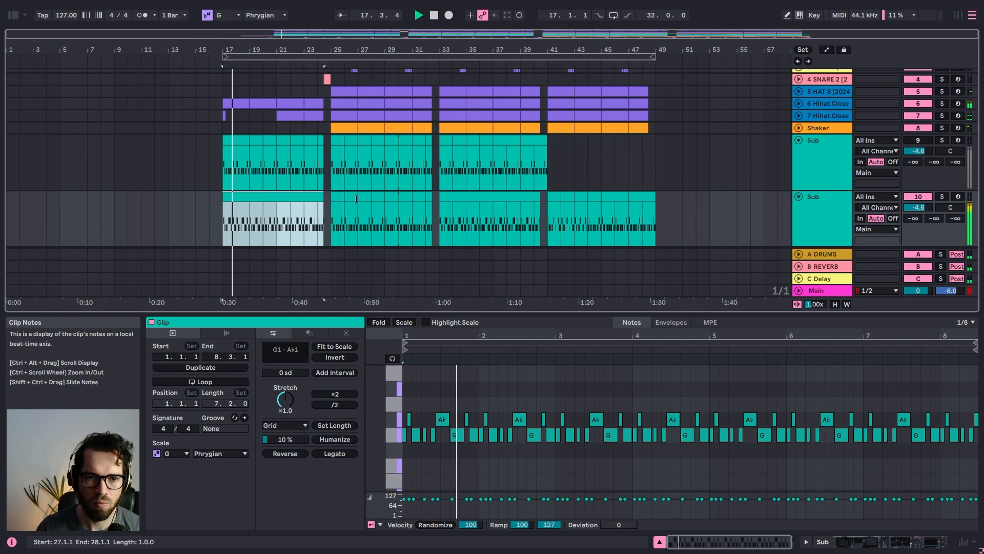
left_click(339, 197)
key("ctrl+v")
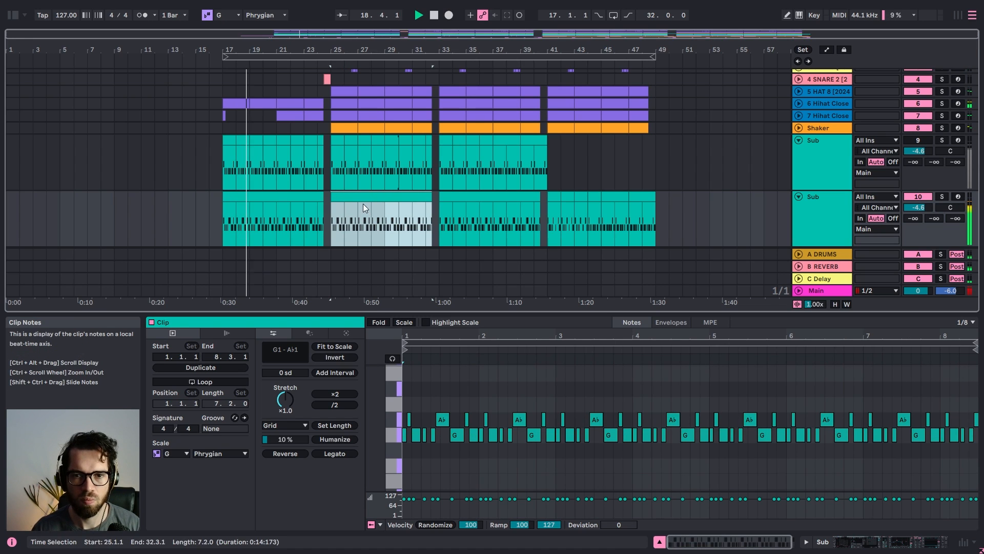
left_click_drag(365, 51, 423, 63)
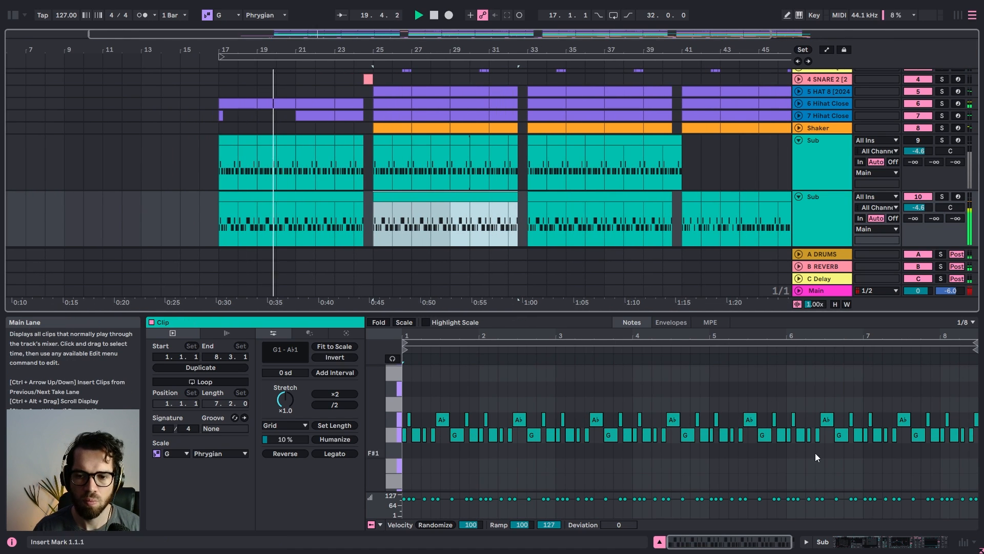
Hide the note editor and paste the consolidated lower Sub clip over the existing one at 41.1.1
left_click(660, 542)
left_click(507, 239)
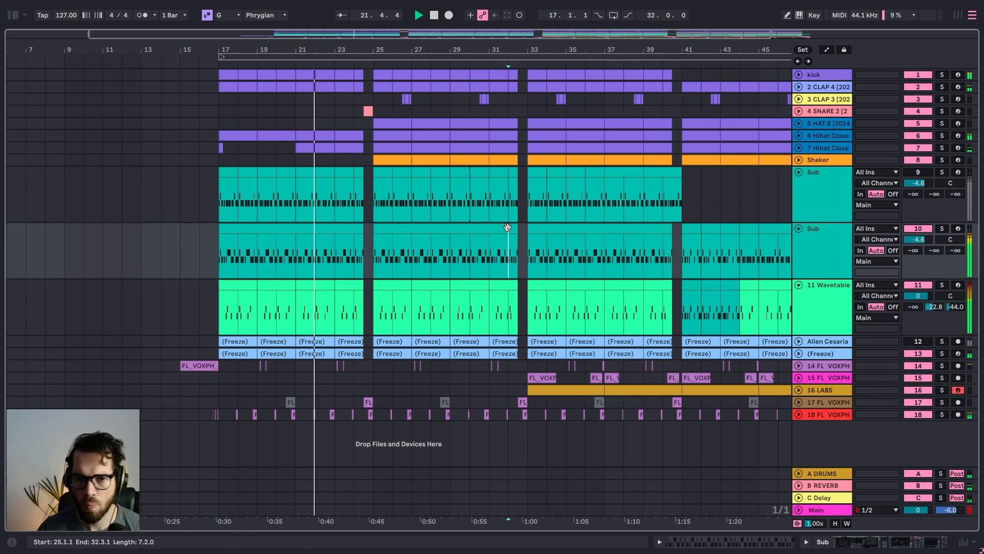
left_click_drag(564, 49, 475, 43)
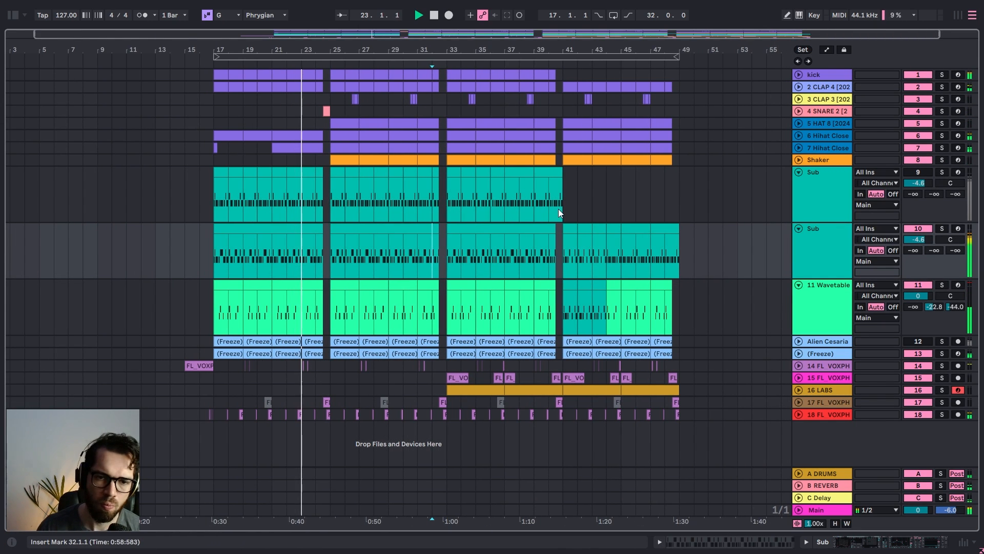
left_click(407, 228)
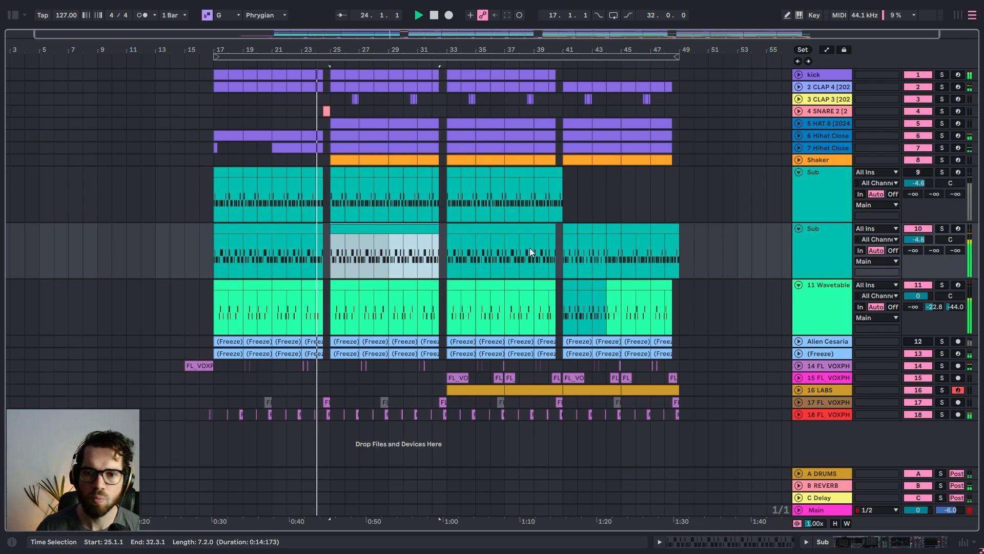
left_click(546, 231)
left_click(570, 231)
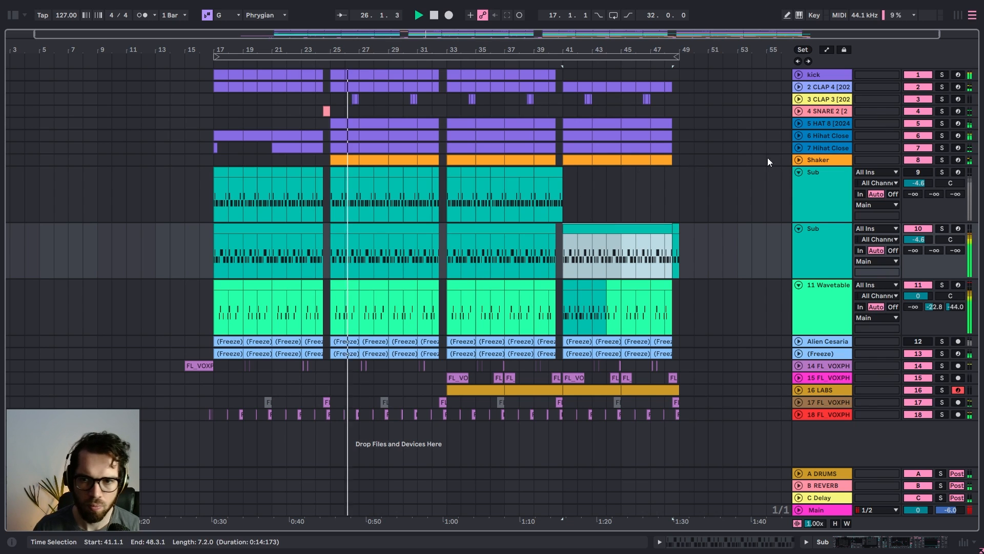
Expand the Shaker track, show its devices, and set the Auto Pan amount to 38.1 %
left_click(840, 163)
left_click(799, 159)
double_click(826, 162)
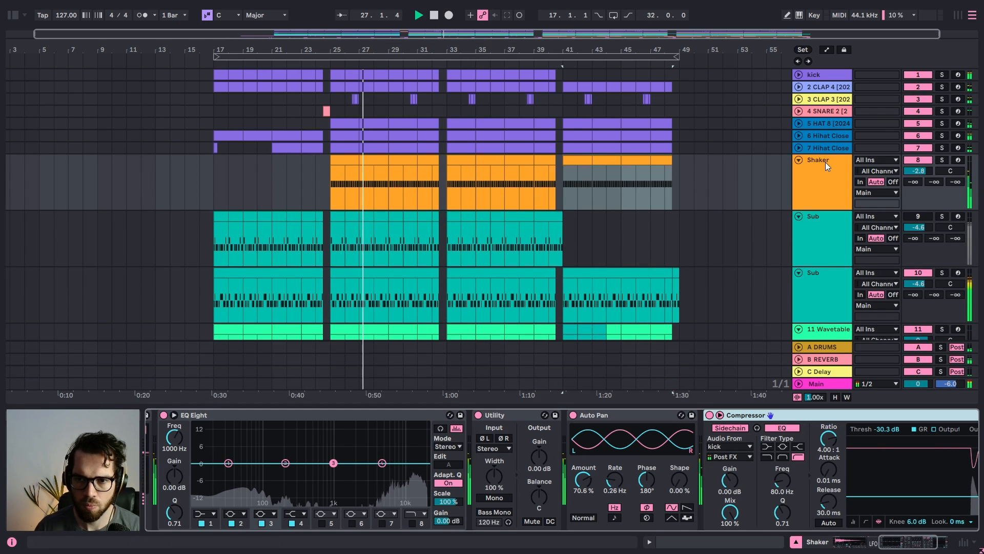
left_click_drag(576, 477, 577, 493)
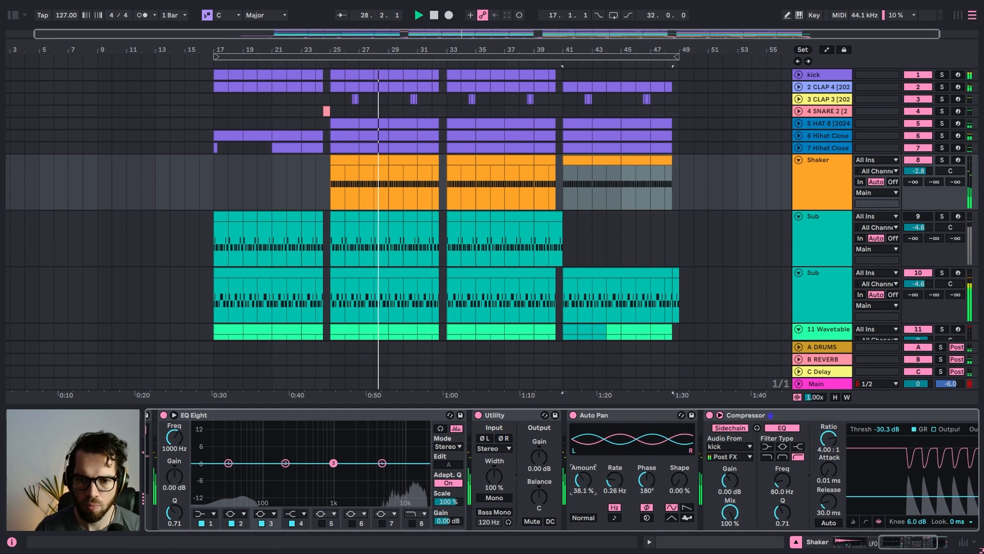
Set the Shaker's LFO depth to 14.2 % and its Hihat Closed Analogy sampler volume to -12 dB
left_click_drag(882, 543, 808, 546)
left_click_drag(687, 512, 688, 518)
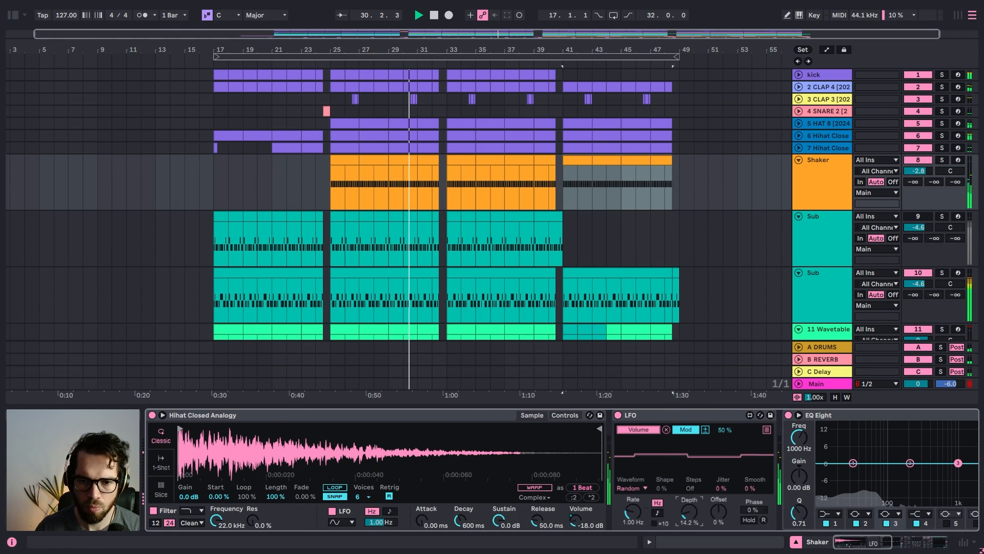
left_click_drag(575, 520, 574, 513)
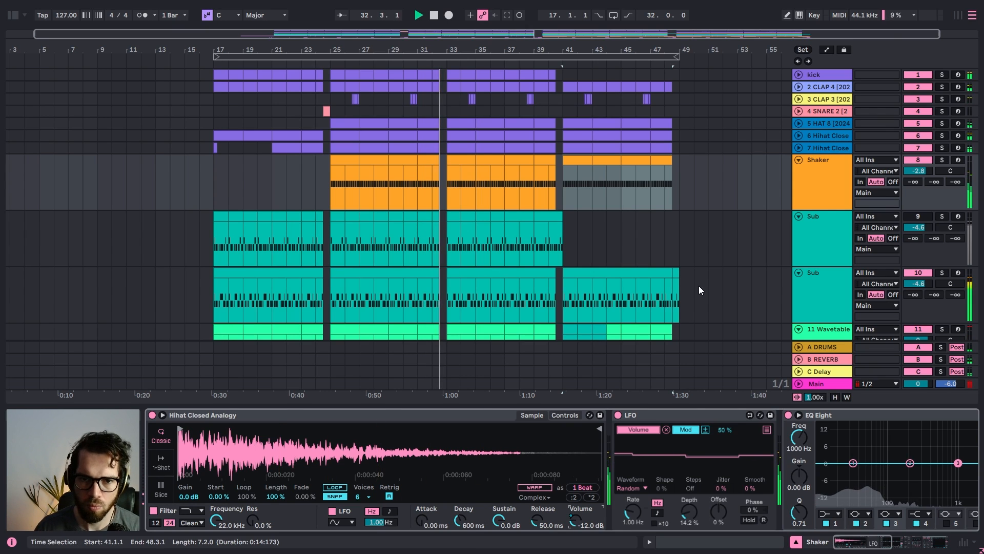
left_click(708, 196)
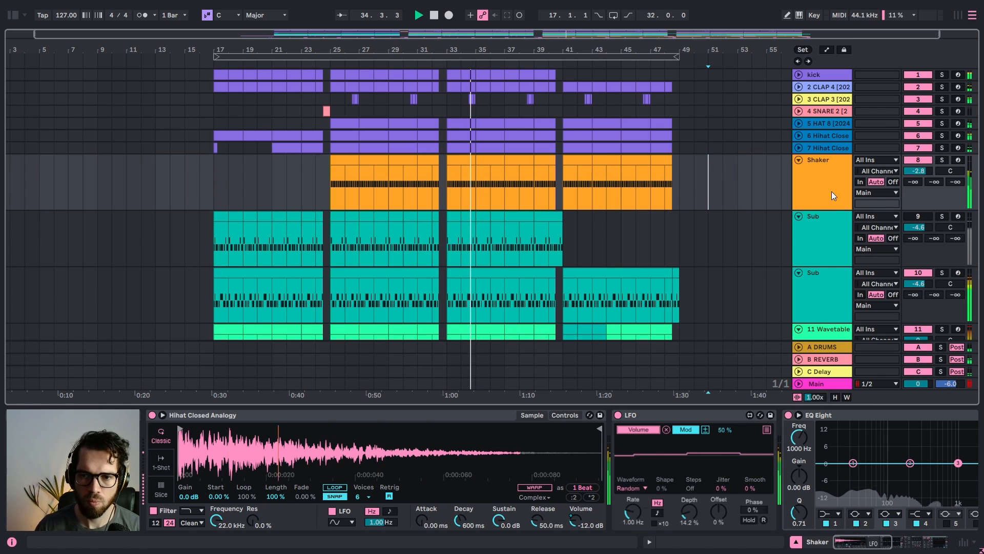
Delete the upper, deactivated Sub track that holds the old bass pattern
left_click(798, 241)
left_click(577, 220)
left_click(547, 217)
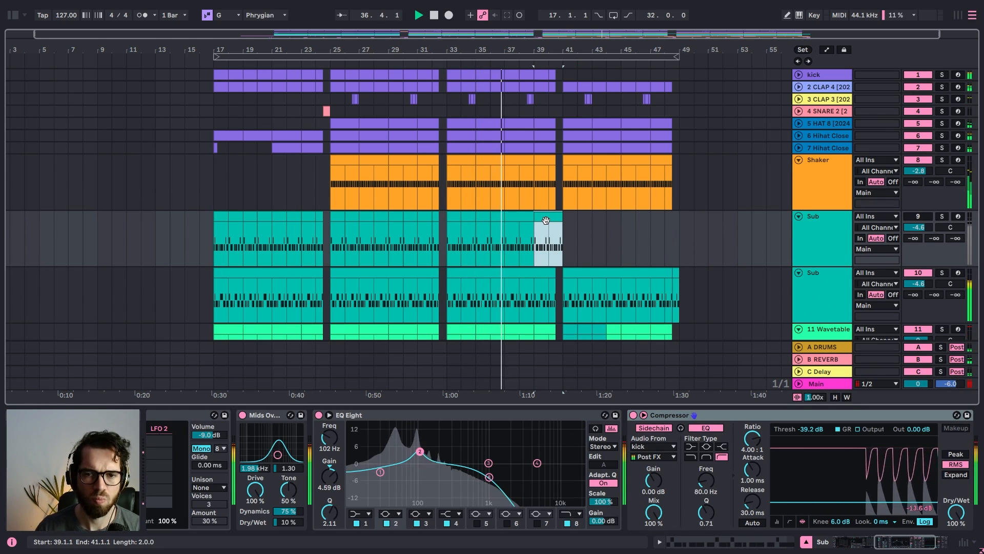
scroll(611, 228, "down", 2)
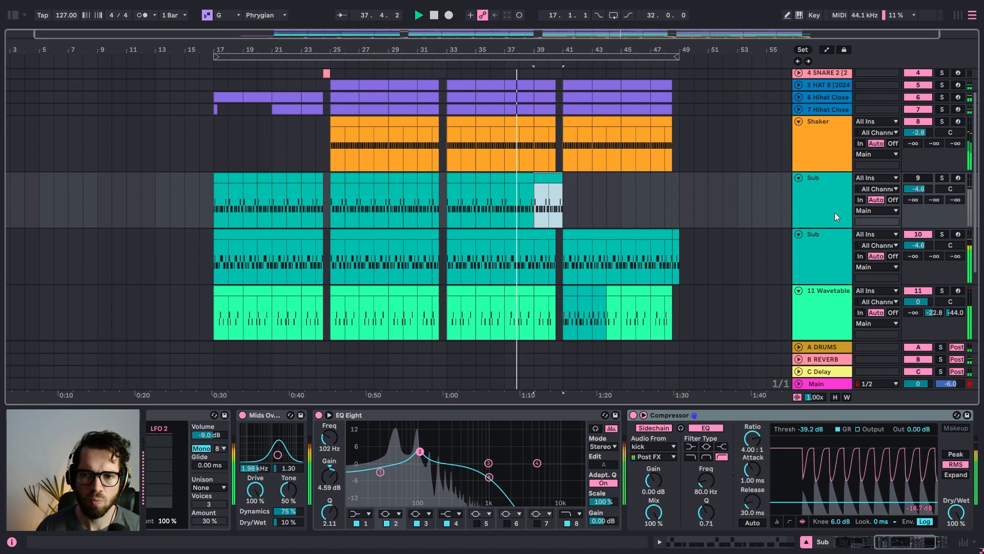
left_click(838, 212)
key("Delete")
left_click_drag(555, 47, 407, 77)
left_click(543, 235)
left_click(480, 193)
scroll(495, 230, "up", 2)
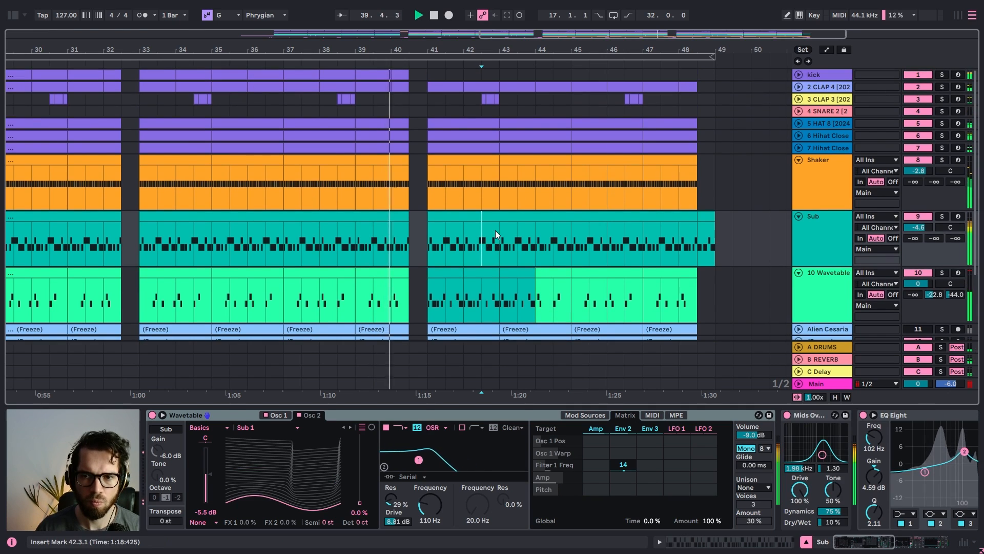
Delete the Wavetable track's clips from 41.1.1 to 49.1.1
left_click(466, 158)
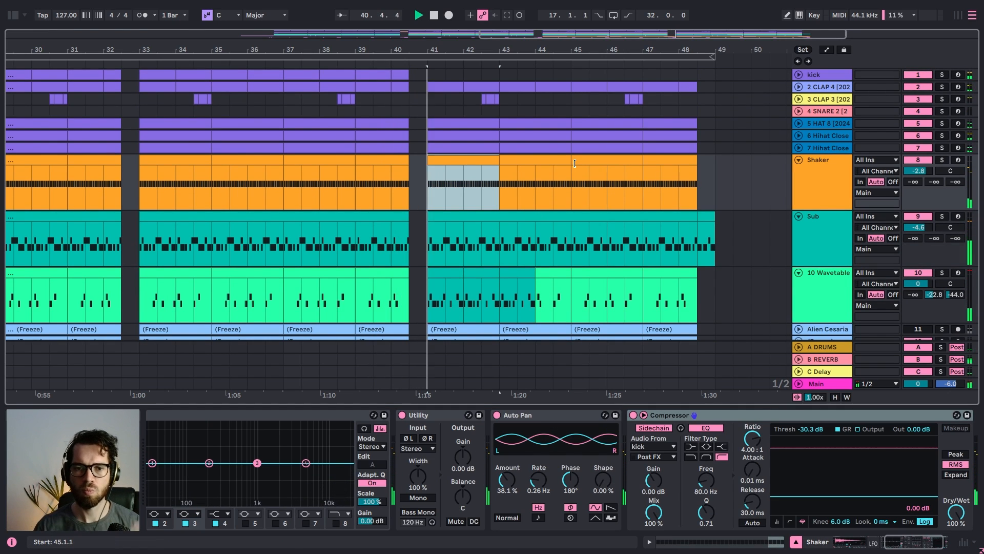
left_click_drag(481, 279, 440, 269)
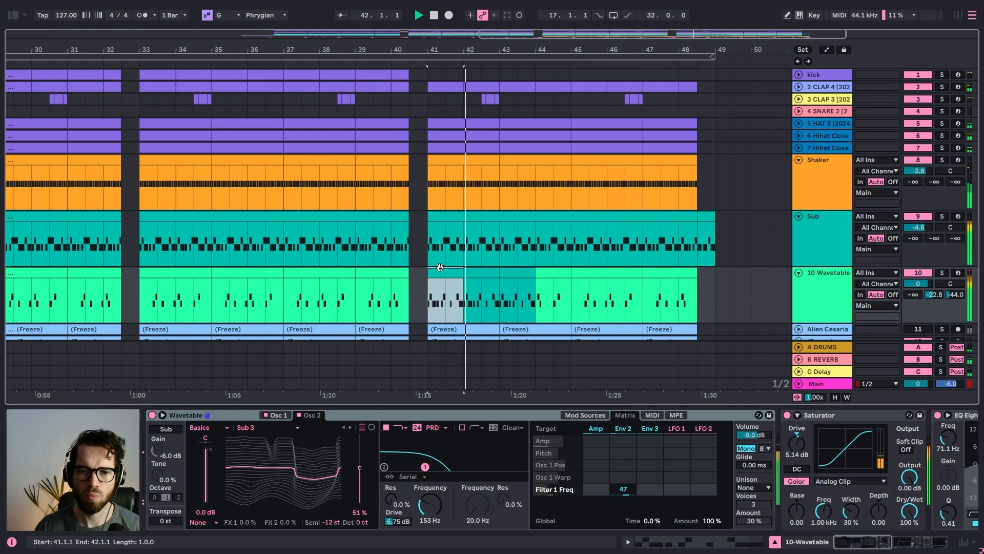
left_click(707, 278, "shift")
key("End")
key("space")
left_click(422, 292, "shift")
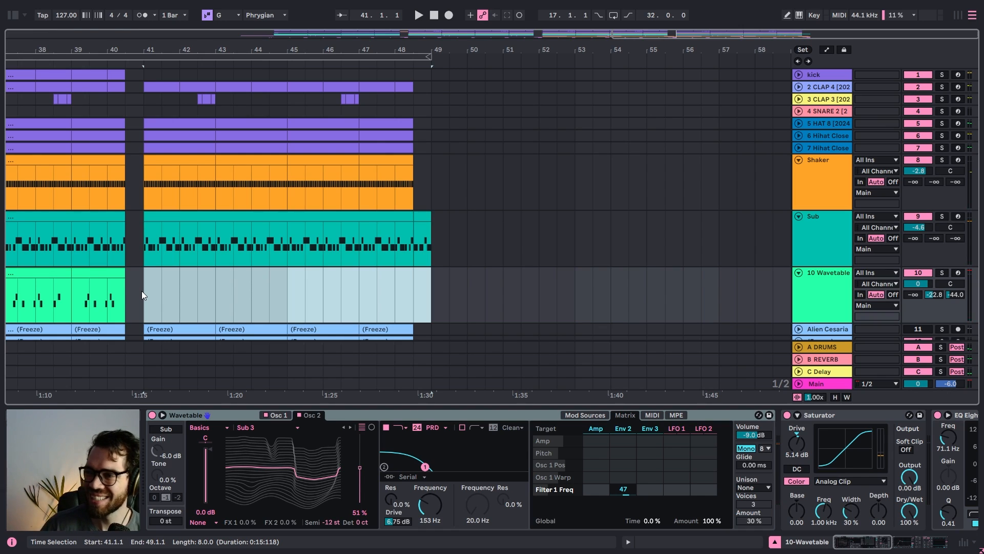
Play the section from 40.3.1, open the amp envelope in the Sub's Wavetable, and show the automation lane for its Amp Sustain
left_click(125, 229)
key("space")
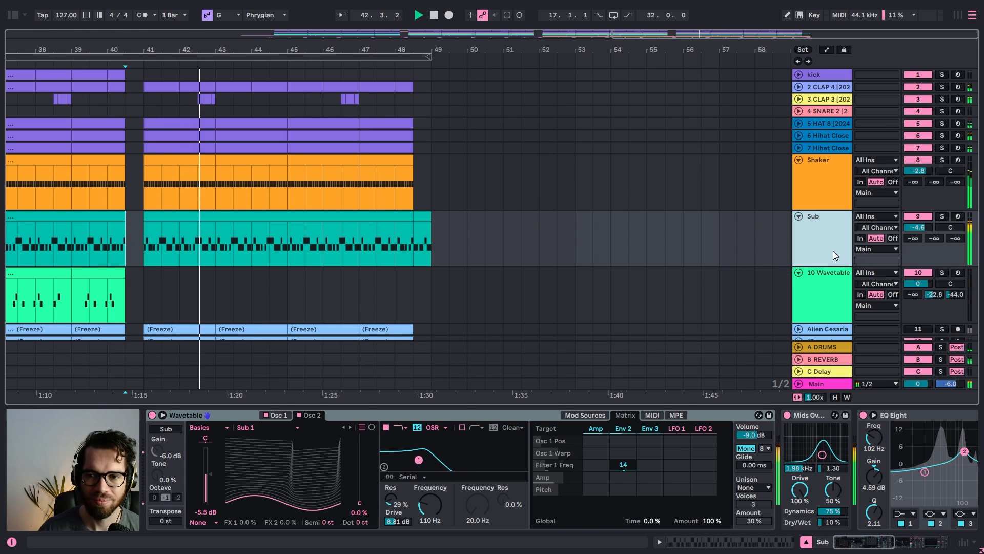
left_click(594, 414)
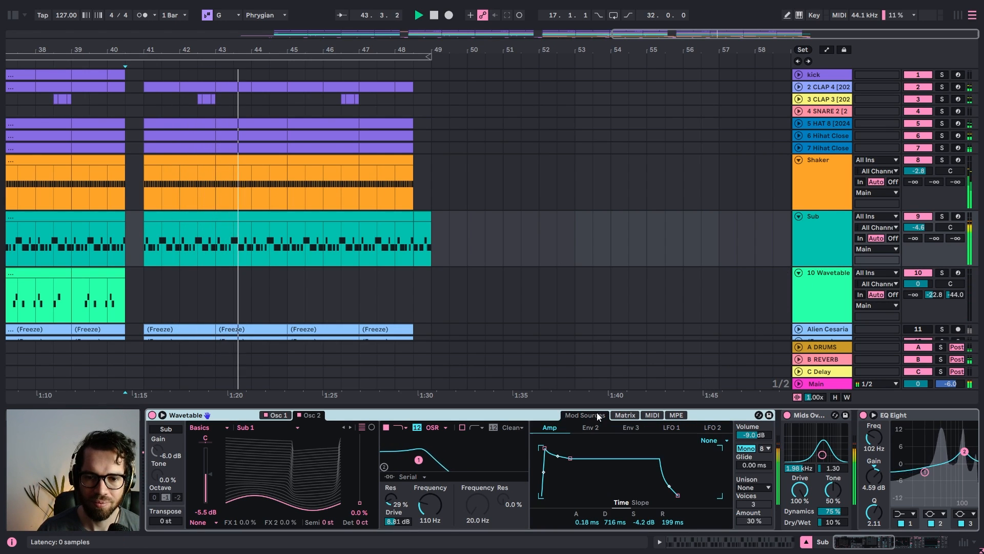
key("space")
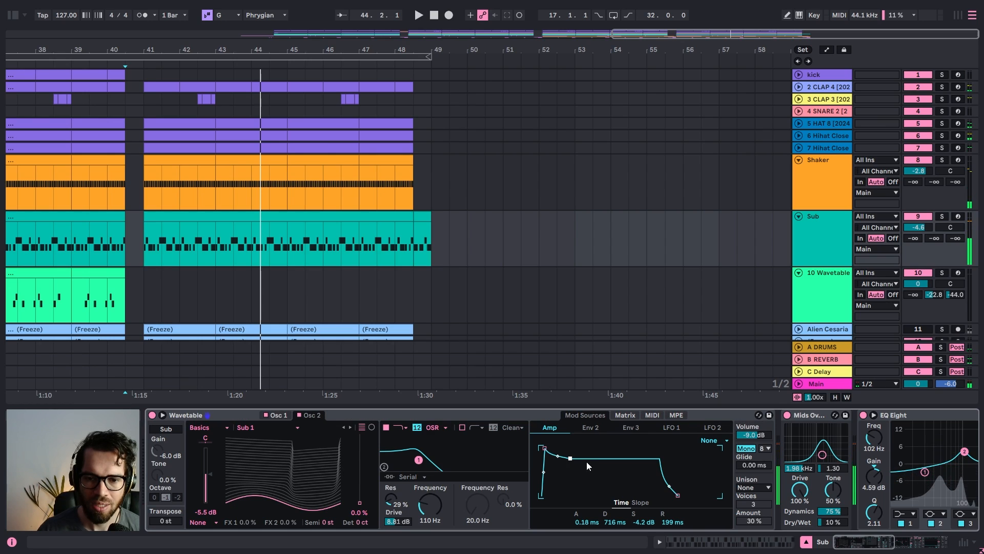
left_click(621, 523)
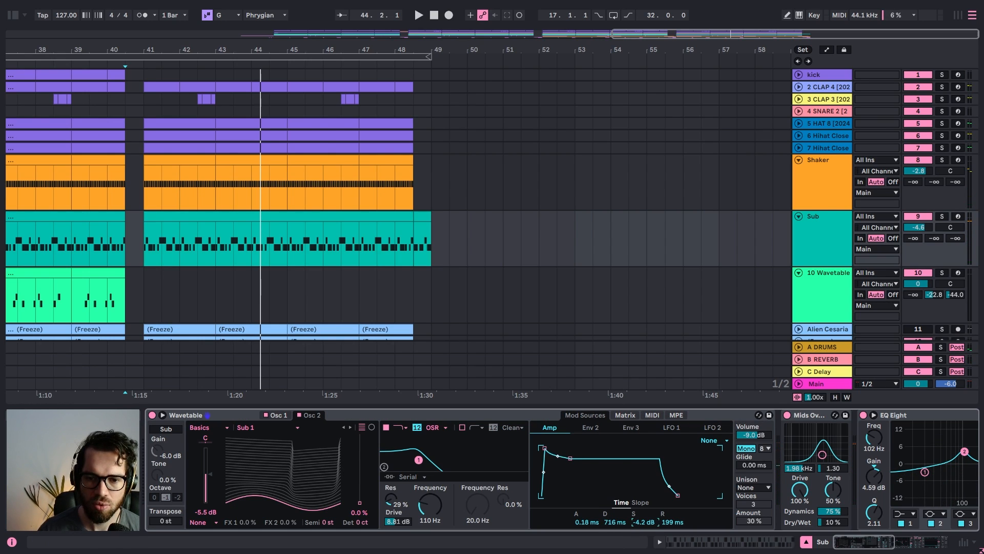
key("a")
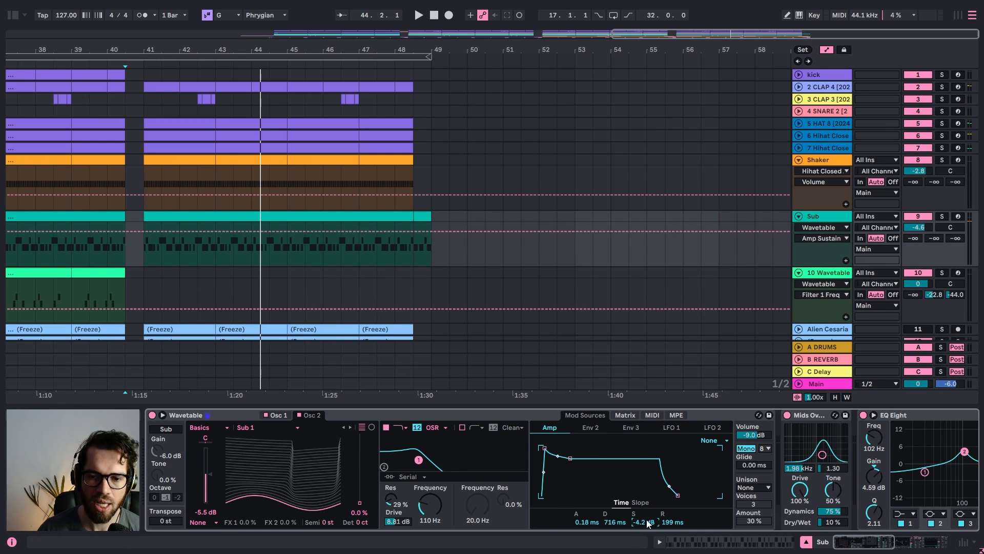
Automate the Sub's Amp Sustain to drop between 40.4.1 and 41.1.1 to about -21 dB, and replay the transition from 40.3.1
left_click(134, 231)
left_click_drag(143, 231, 144, 243)
key("space")
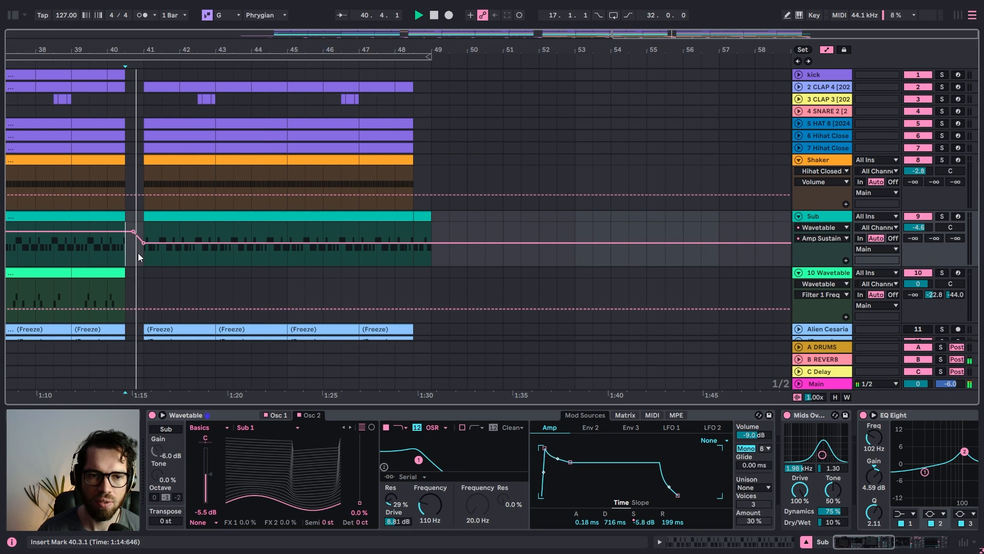
scroll(147, 198, "up", 3)
left_click_drag(141, 243, 141, 252)
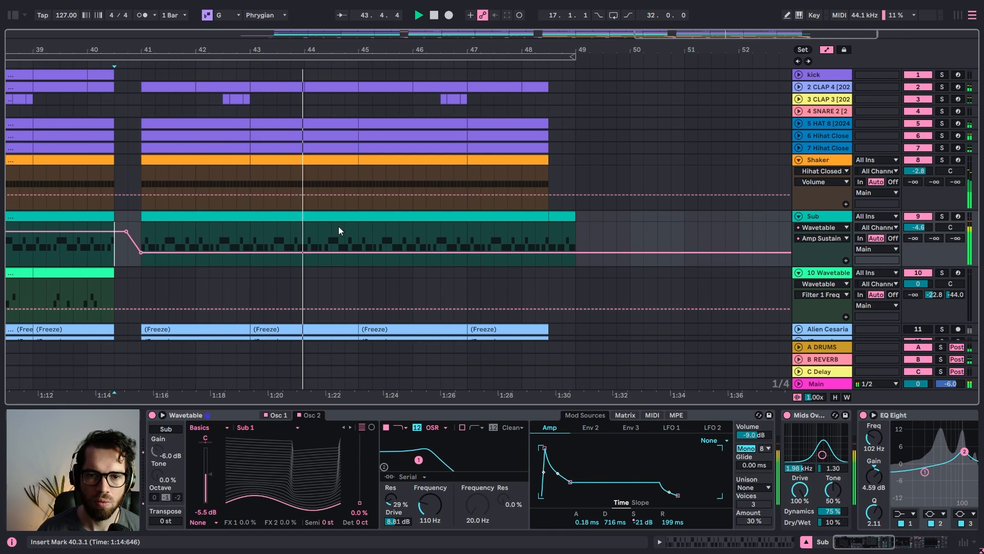
left_click(838, 220)
left_click(838, 221)
key("space")
key("space")
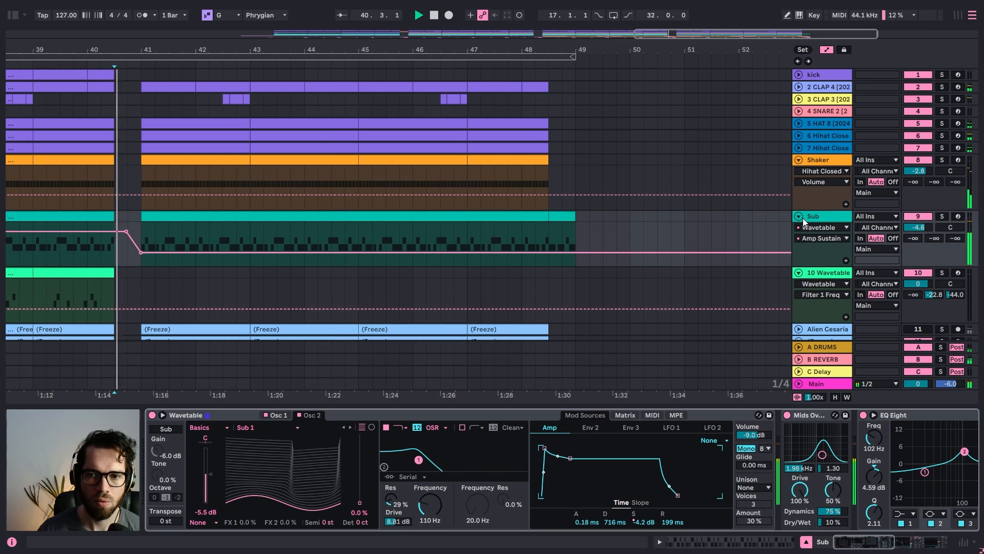
Collapse the Sub track, group the HAT 8, both Hihat Close and the Shaker tracks, and collapse the new group
left_click(801, 217)
key("space")
left_click(815, 159)
left_click(241, 240)
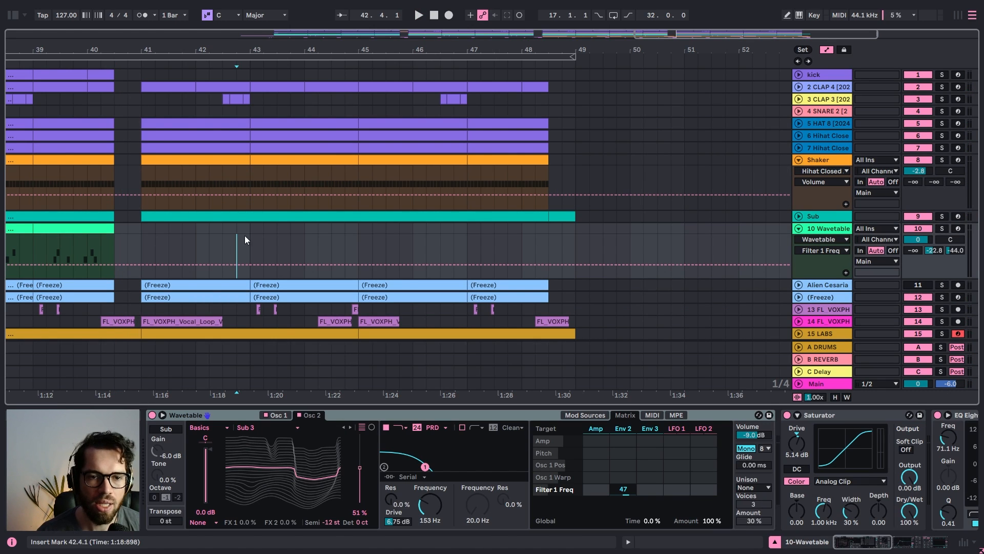
left_click(830, 163)
left_click(834, 124)
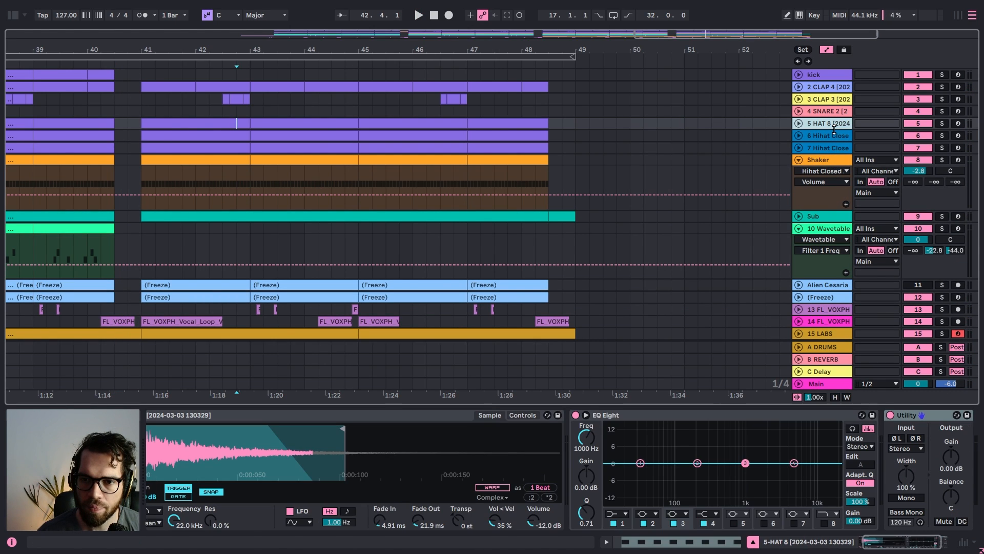
left_click(836, 158, "shift")
key("ctrl+g")
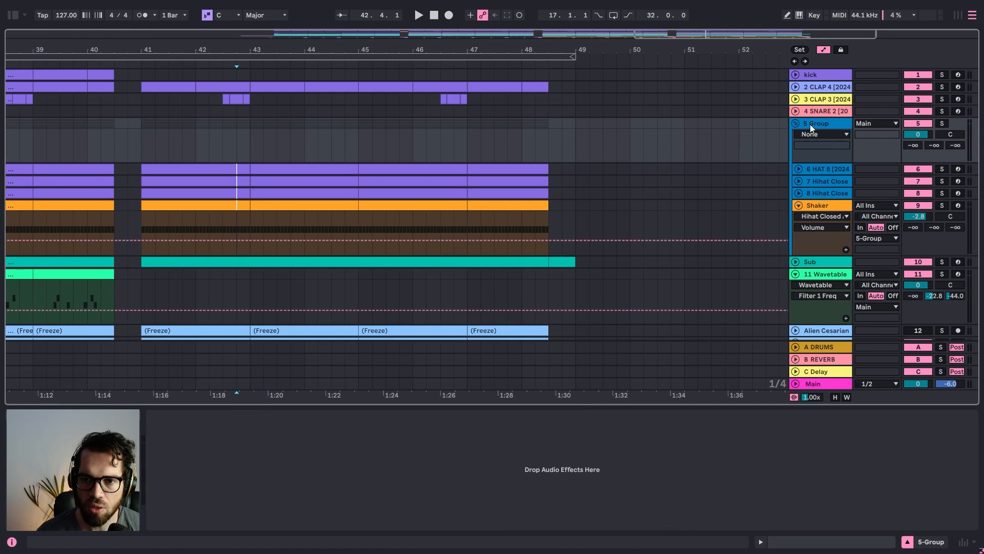
left_click(796, 124)
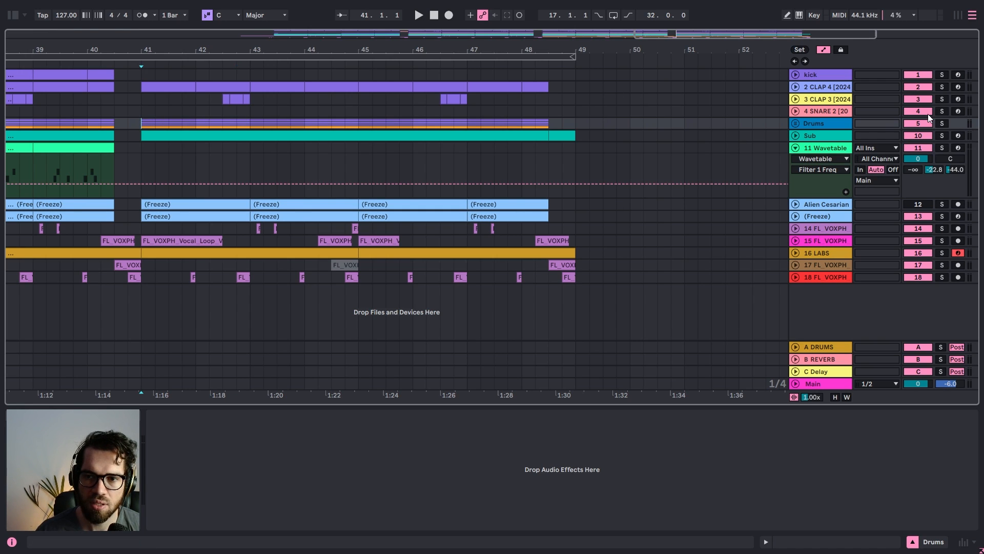
Move the CLAP 4 and CLAP 3 tracks into the Drums group and play the transition from 40.4.1
left_click(839, 90)
left_click(837, 101, "shift")
left_click_drag(831, 101, 831, 129)
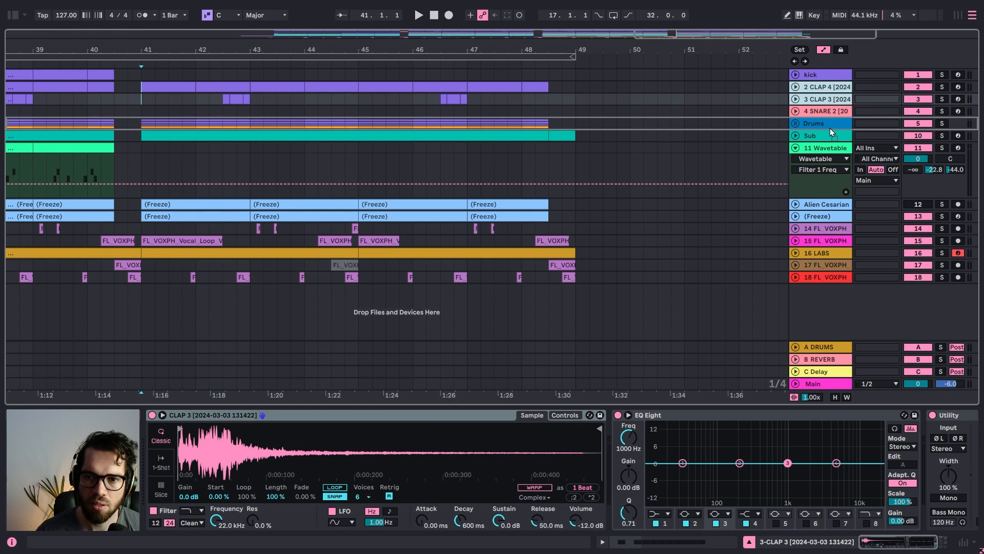
left_click(135, 100)
key("space")
left_click_drag(169, 50, 244, 49)
key("space")
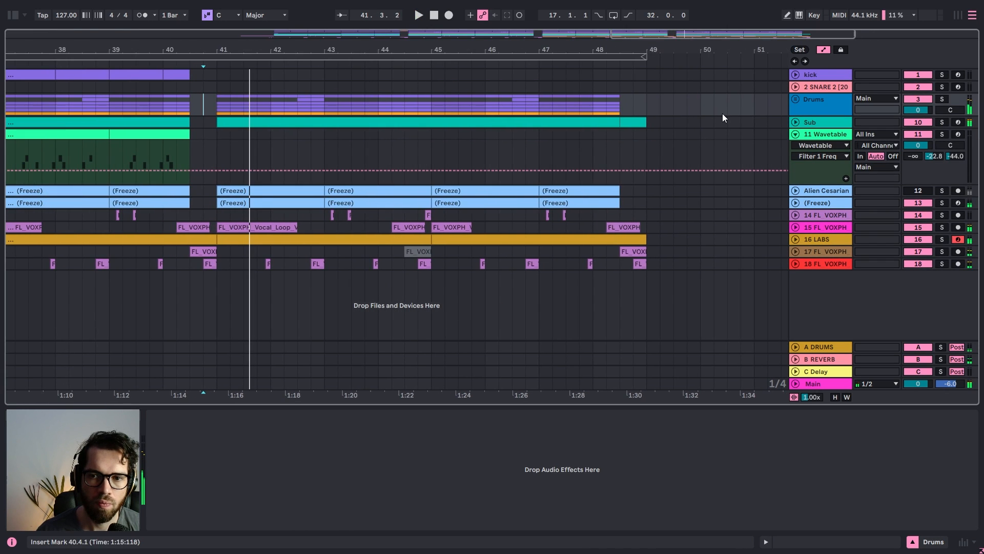
Expand the Drums group and delete the HAT 8 clip from 41.1.1 to 43.1.1 and the Shaker clips from 41.1.1 to 45.1.1
left_click(797, 102)
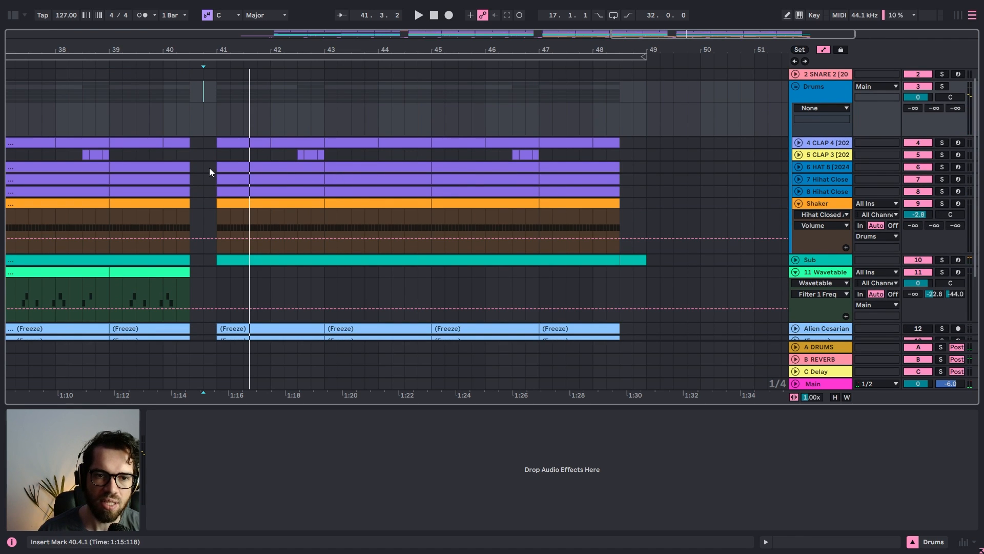
left_click(241, 162)
left_click(309, 161)
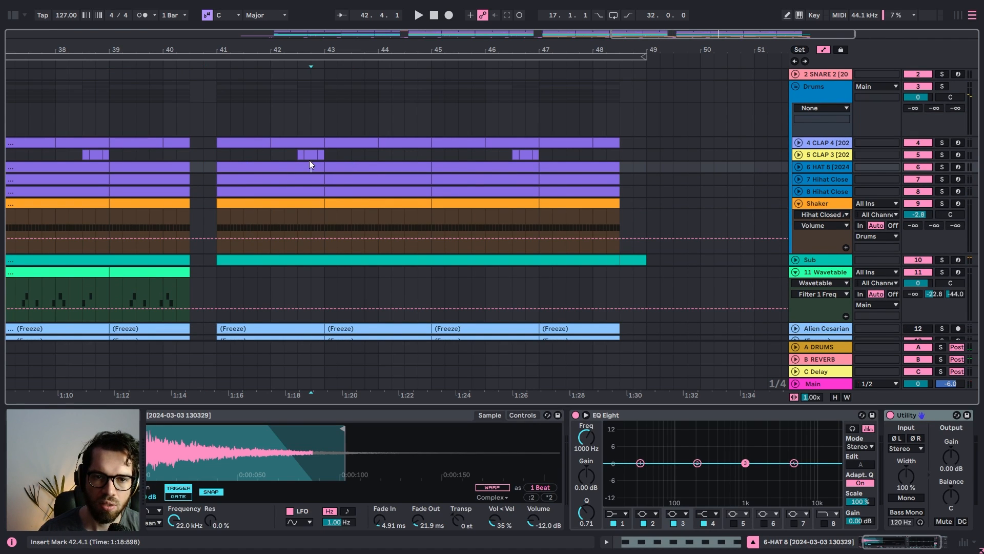
left_click(300, 165)
key("Delete")
left_click(286, 202)
key("Delete")
left_click(389, 204)
key("Delete")
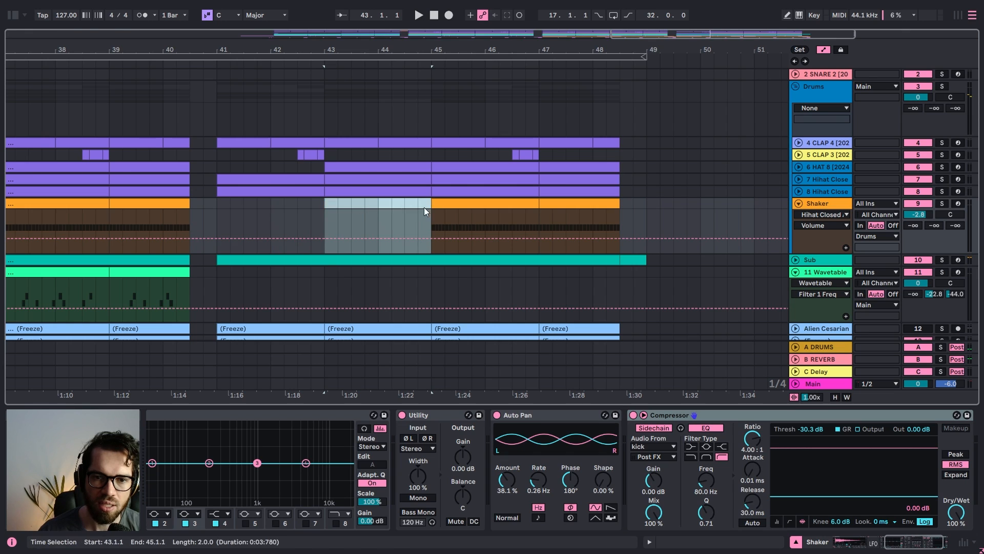
Play from 41.1.1, expand both Hihat Close tracks and hide the automation lanes
left_click(287, 181)
key("space")
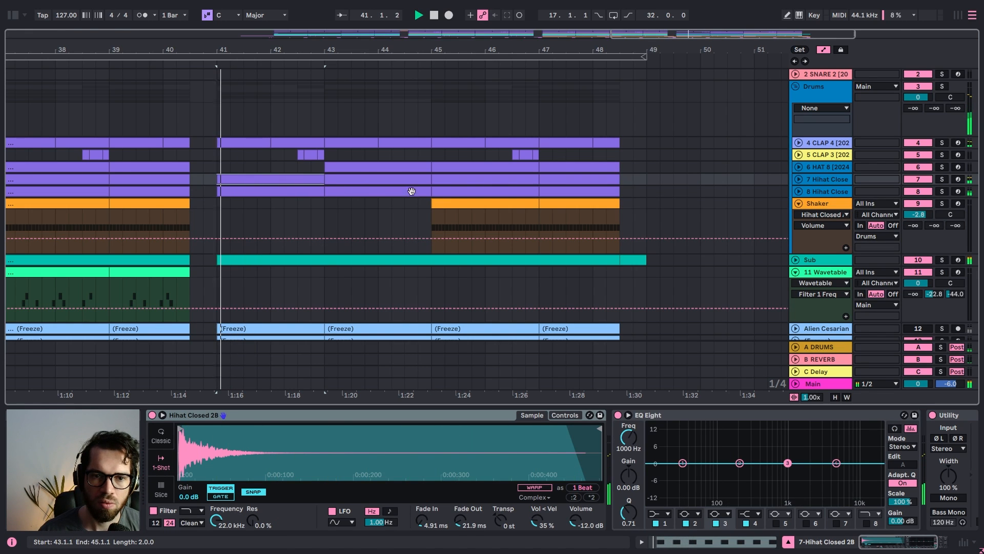
left_click_drag(345, 50, 488, 140)
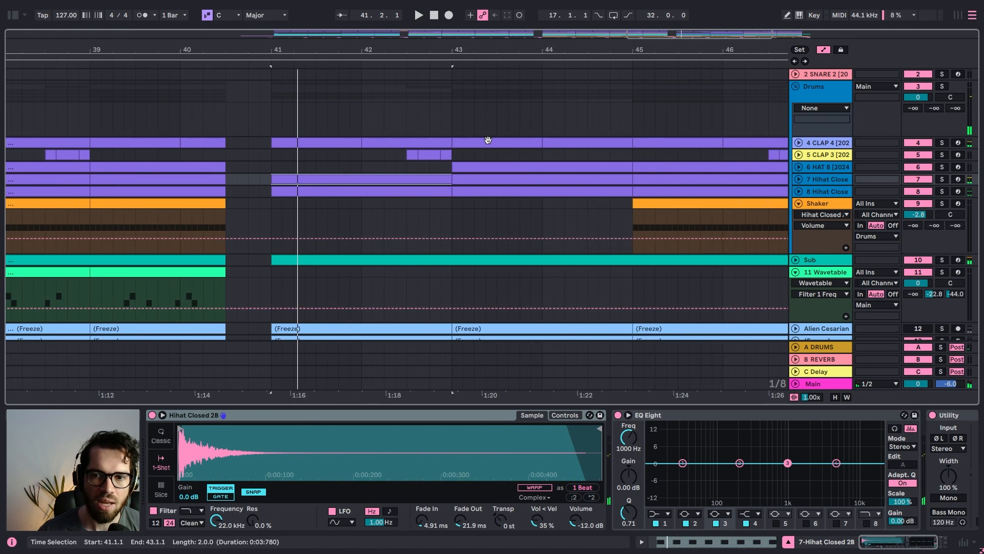
left_click(797, 180)
left_click(799, 236)
key("a")
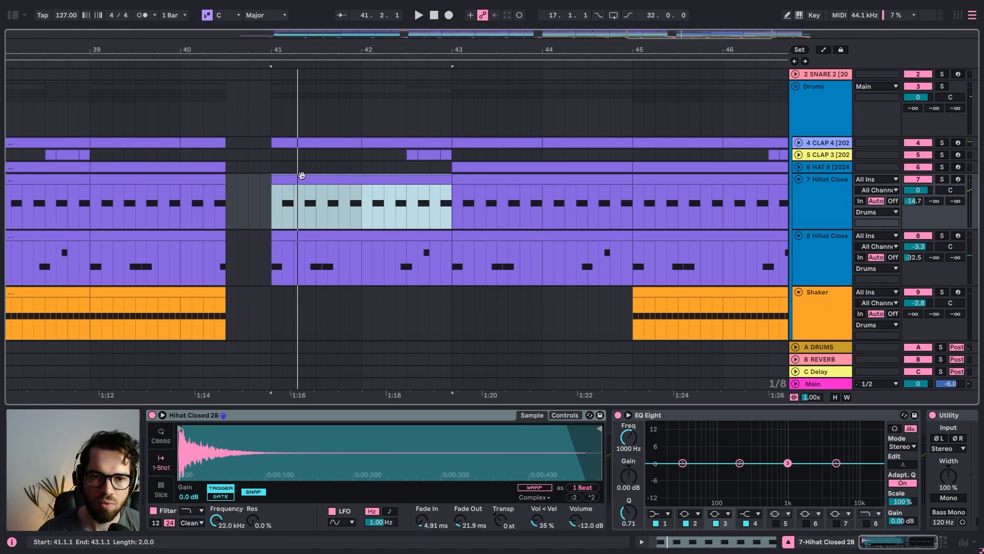
Cut both Hihat Close tracks' clips from 41.2.3 to 42.1.1, checking the groove in playback
left_click_drag(308, 202, 320, 275)
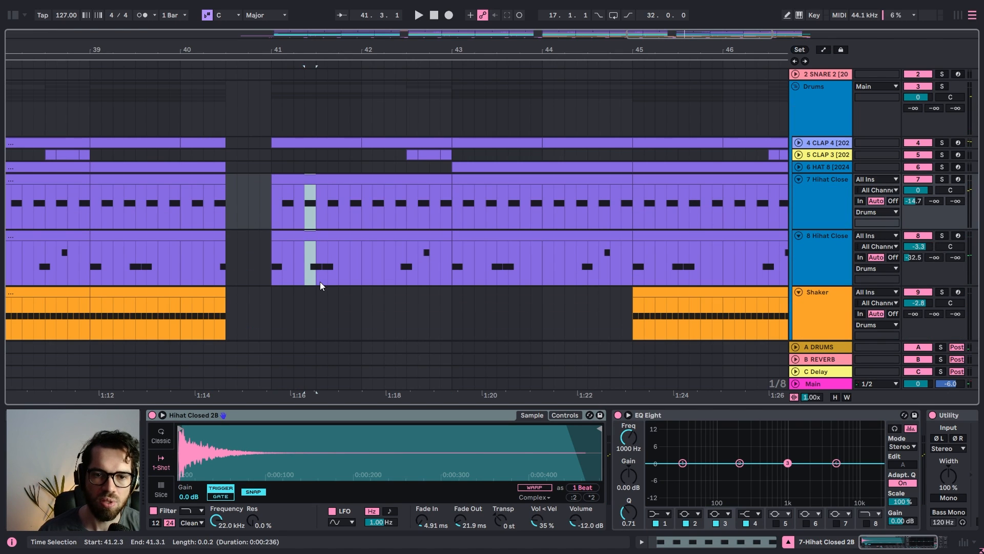
key("Delete")
key("space")
left_click_drag(338, 202, 365, 277)
key("Delete")
left_click(260, 209)
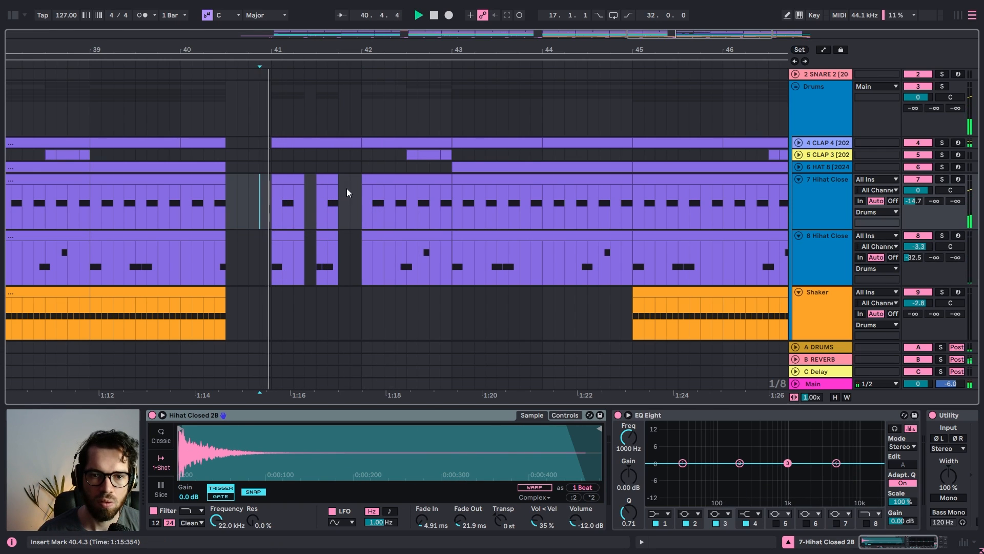
key("space")
left_click_drag(314, 186, 343, 257)
key("Delete")
left_click(269, 222)
key("space")
Cut gaps in both Hihat Close tracks at 42.2.3–43.1.1, 43.2.1–44.1.3 and 44.2.3–44.4.3
left_click_drag(395, 208, 447, 269)
key("Delete")
left_click_drag(469, 208, 545, 260)
key("Delete")
left_click_drag(575, 206, 626, 252)
key("Delete")
left_click_drag(600, 222, 628, 257)
Delete the HAT 8 clip from 43.1.1 to 45.1.1 and replay the transition from 40.4.3
key("space")
left_click(575, 164)
key("Delete")
left_click(258, 166)
key("space")
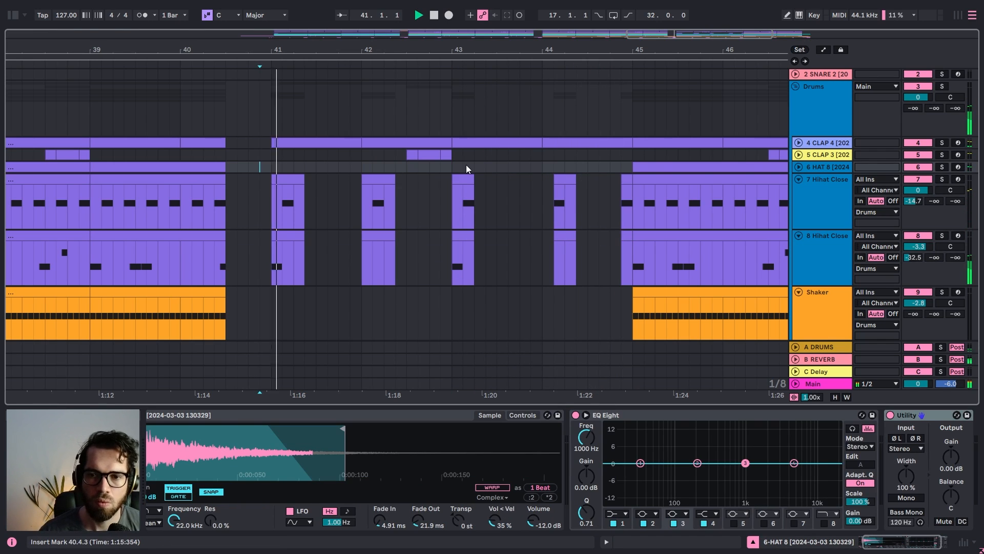
Delete the remaining Shaker clips from 45.1.1 onward and replay the section from 40.2.1
left_click_drag(479, 49, 441, 50)
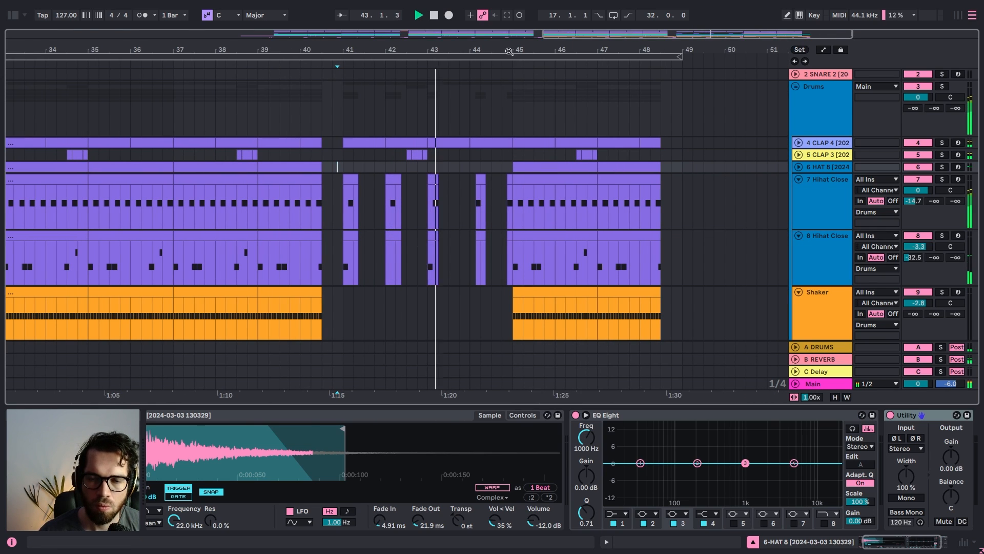
left_click_drag(509, 52, 510, 77)
left_click_drag(522, 193, 529, 244)
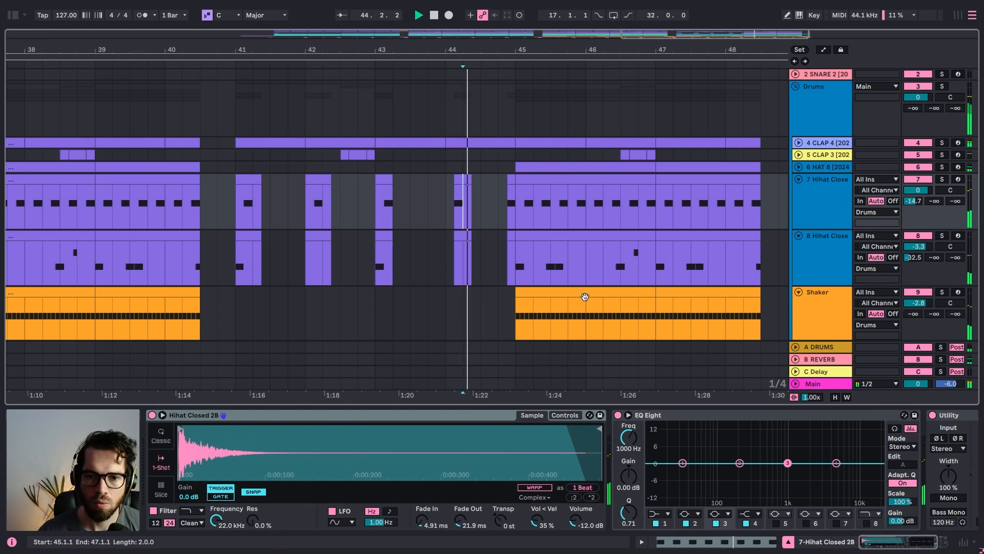
left_click(590, 293)
key("Delete")
left_click(658, 295)
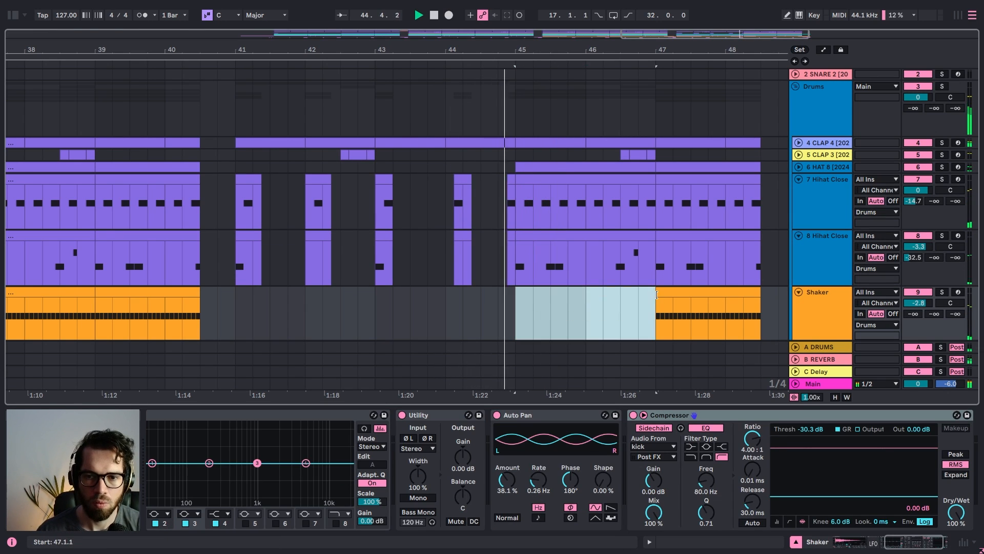
key("Delete")
left_click(185, 123)
key("space")
key("space")
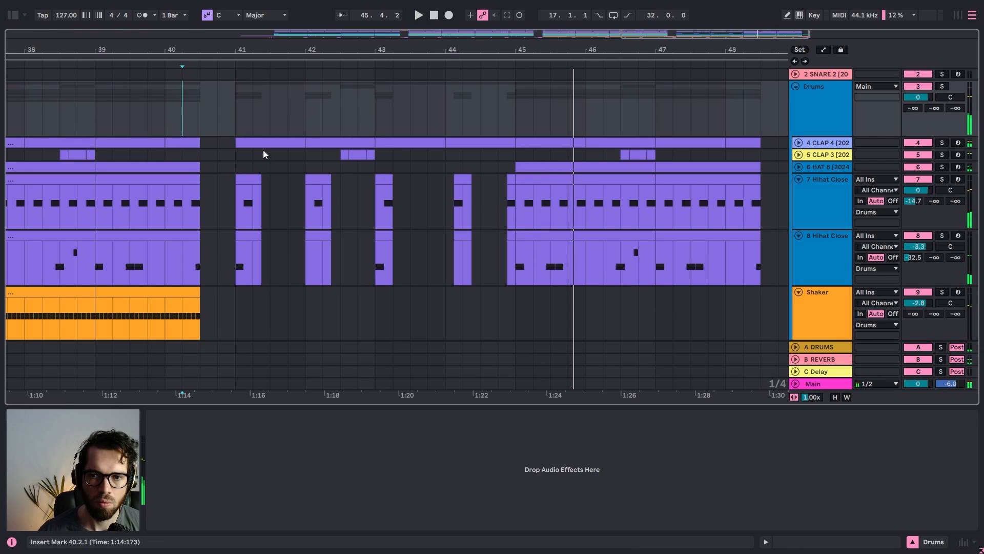
Collapse the LABS track, expand the 15 FL VOXPH vocal track, and replay the transition from 40.1.1
scroll(384, 149, "down", 3)
scroll(385, 148, "down", 3)
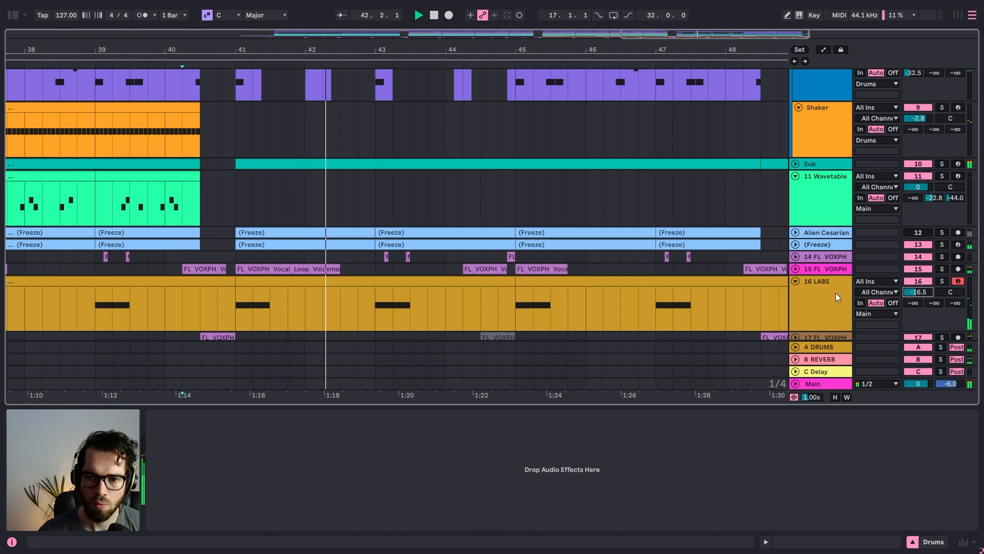
left_click(799, 289)
left_click(796, 281)
left_click(218, 263)
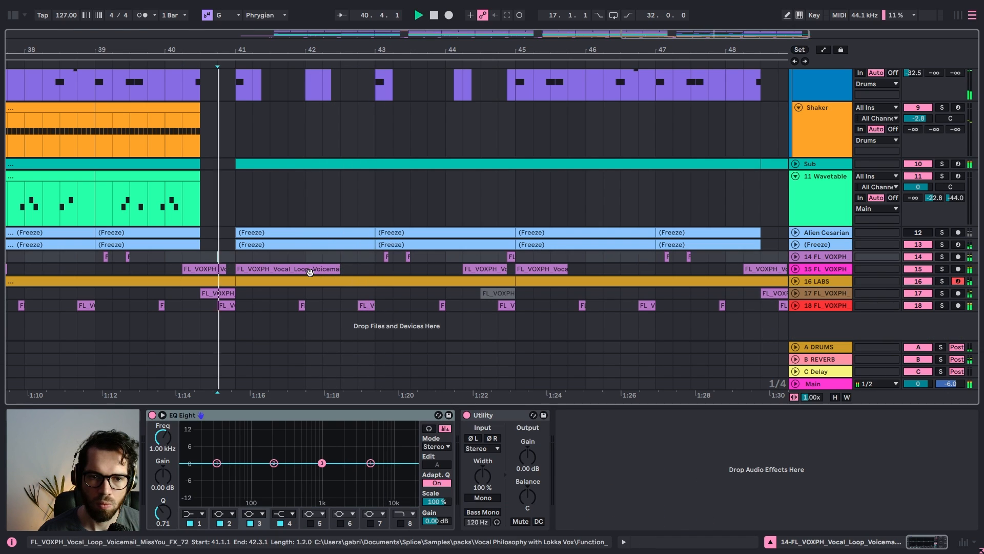
left_click(796, 269)
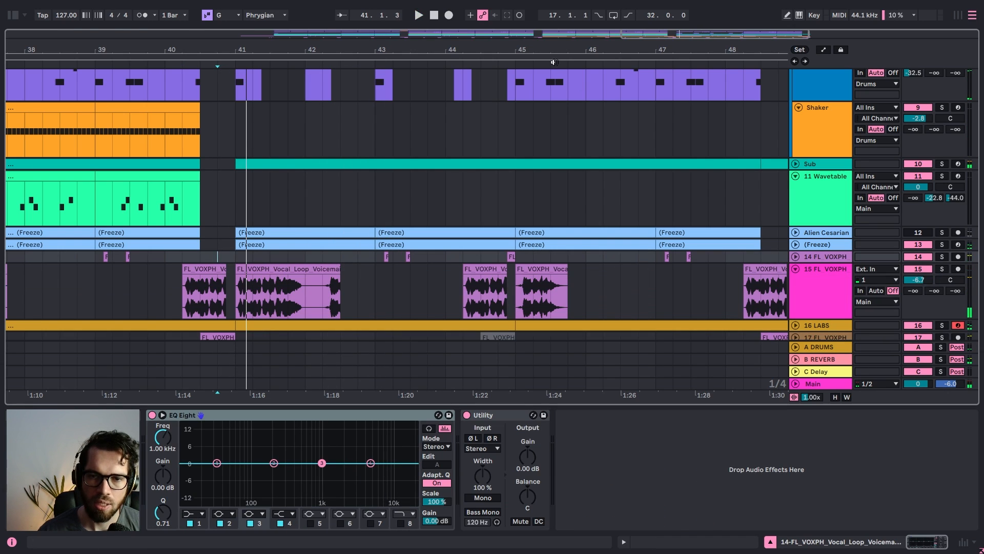
left_click_drag(524, 51, 523, 13)
left_click(216, 258)
left_click(535, 264)
key("space")
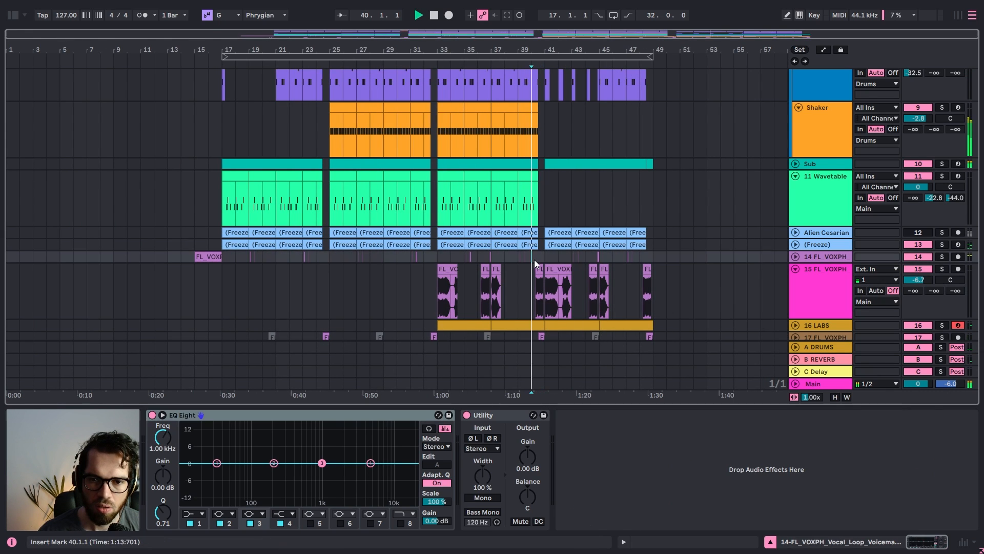
Fill the 15 FL VOXPH track from 41.1.1 to 49.1.1 with repeated two-bar Voicemail vocal loop clips
left_click_drag(548, 53, 549, 97)
left_click(598, 269)
key("ctrl+d")
key("ctrl+d")
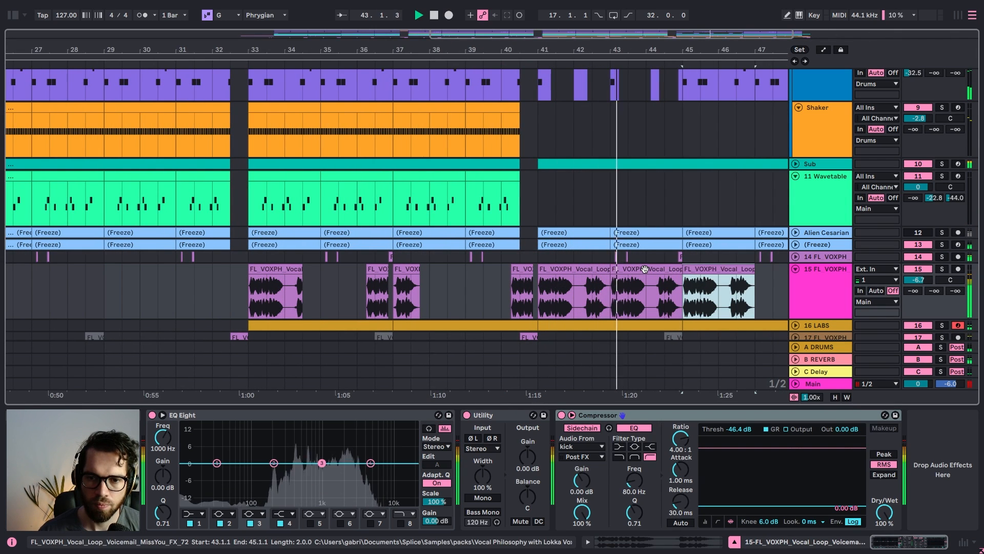
double_click(706, 279)
key("ctrl+d")
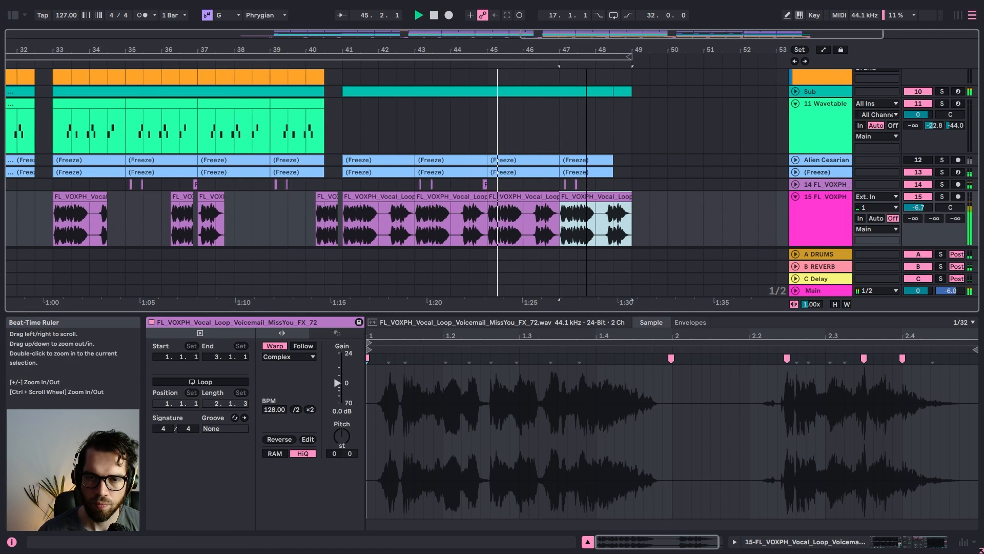
Collapse the 15 FL VOXPH track and replay the transition from 40.3.1
left_click_drag(583, 49, 592, 31)
left_click(825, 224)
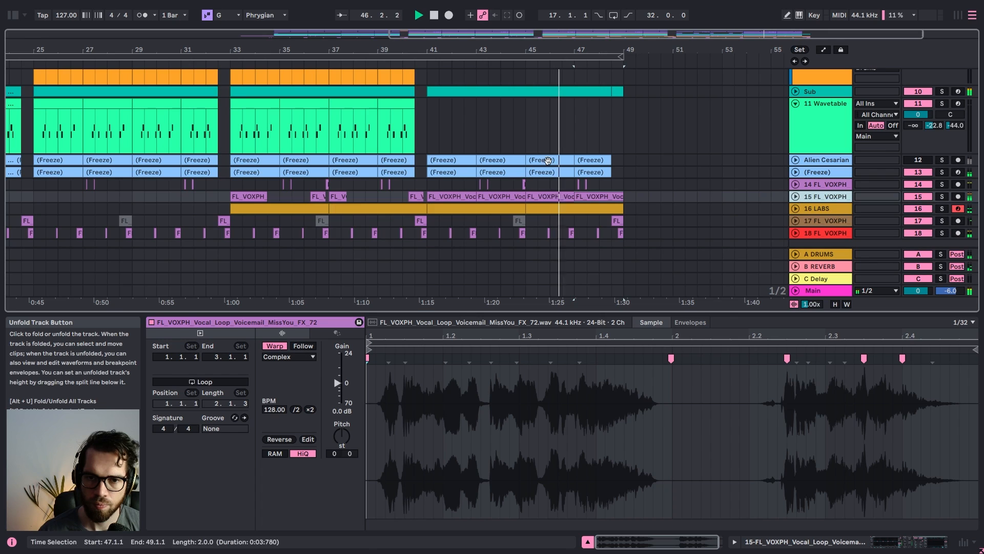
left_click(424, 112)
left_click(411, 113)
scroll(474, 184, "up", 3)
scroll(540, 109, "up", 5)
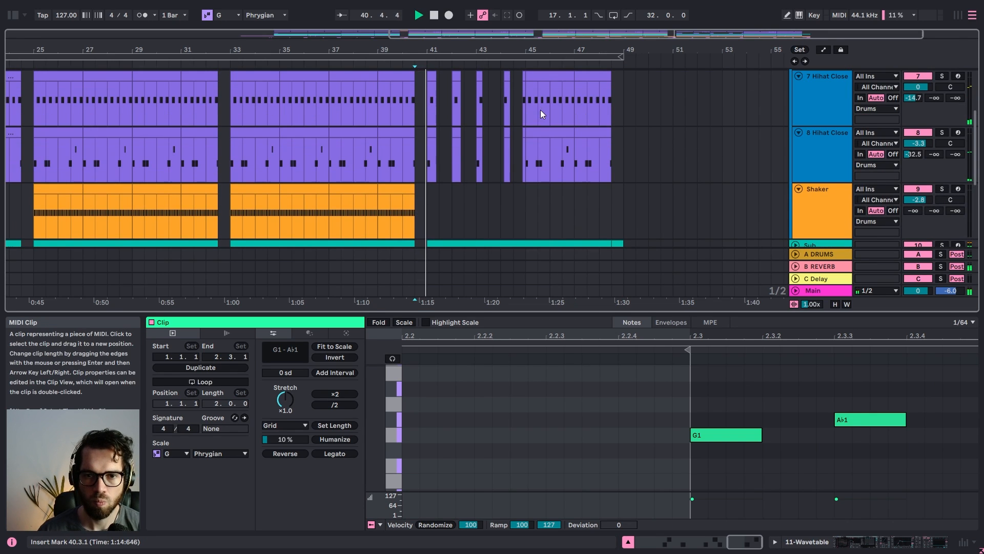
Clear HAT 8 from 45.1.1 onward and fill both Hihat Close tracks to 49.1.1 with a duplicate of their consolidated pattern from 41.1.1 to 45.1.1
left_click_drag(635, 220, 429, 210)
key("Delete")
left_click(544, 118)
key("Delete")
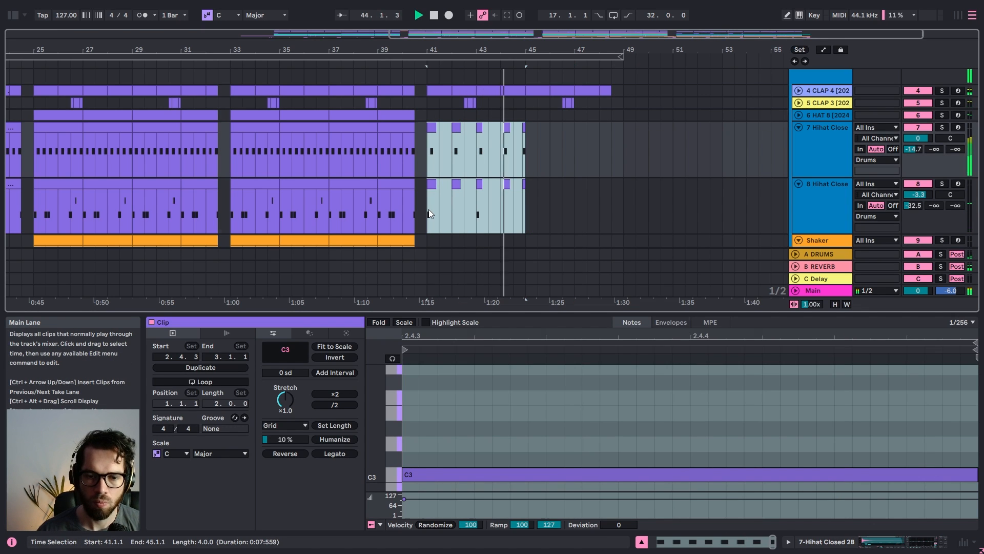
key("ctrl+d")
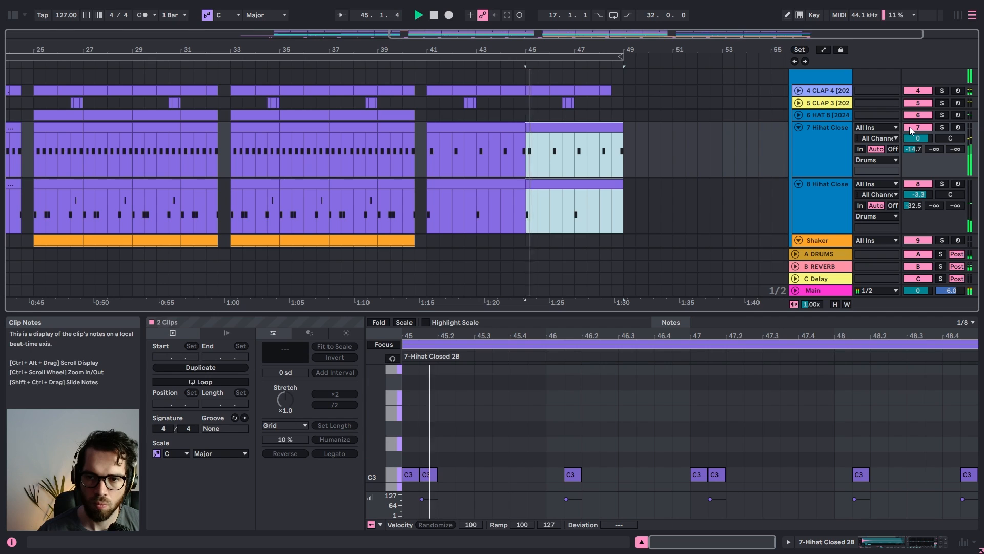
Collapse the EQ Eight on the 7 Hihat Close track and add a Saturator with its Drive at about 9.7 dB
left_click(845, 136)
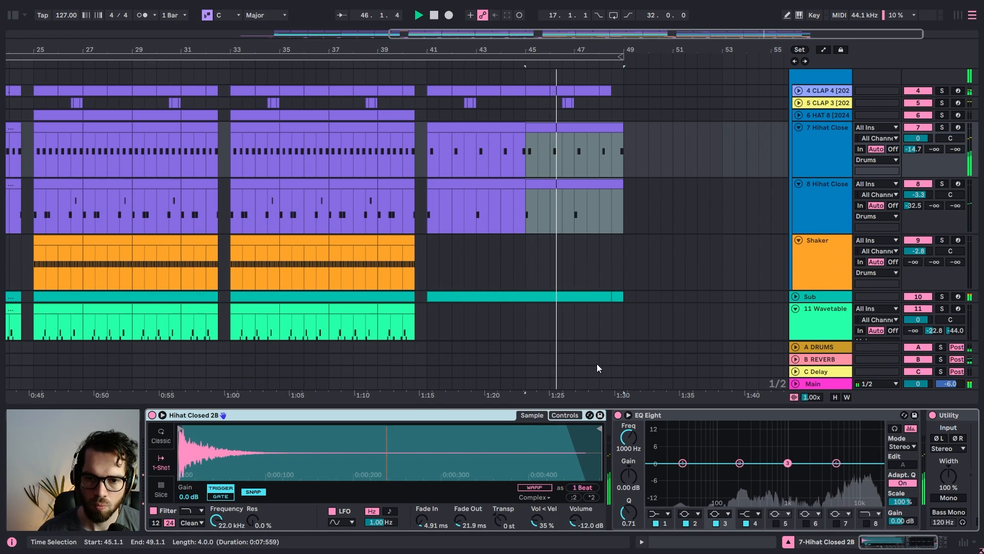
double_click(666, 415)
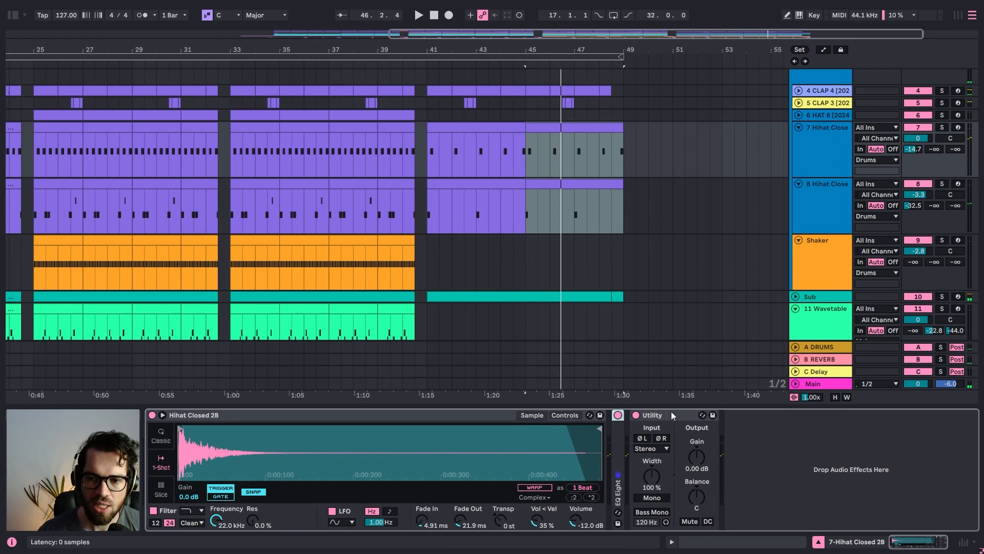
left_click(12, 15)
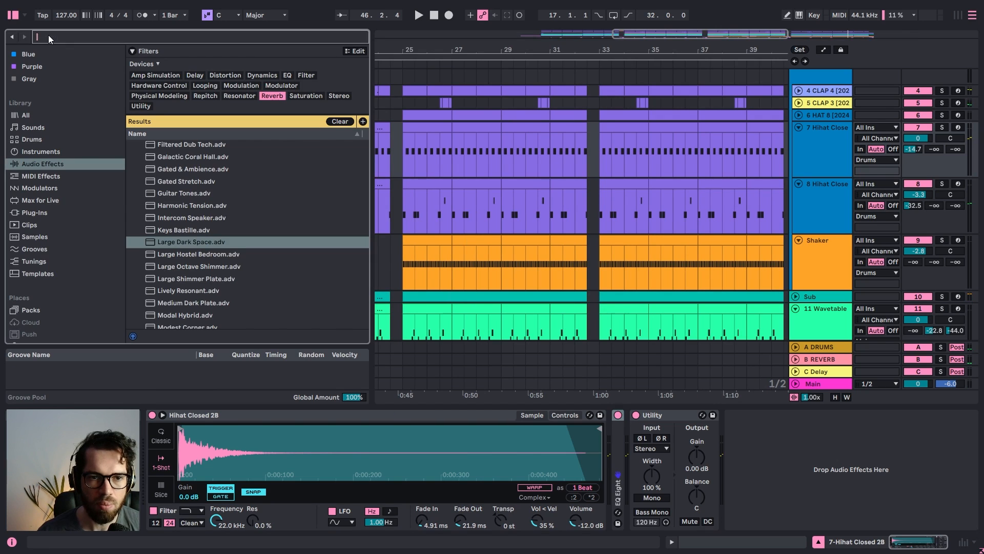
left_click(51, 37)
type("sat")
left_click(60, 152)
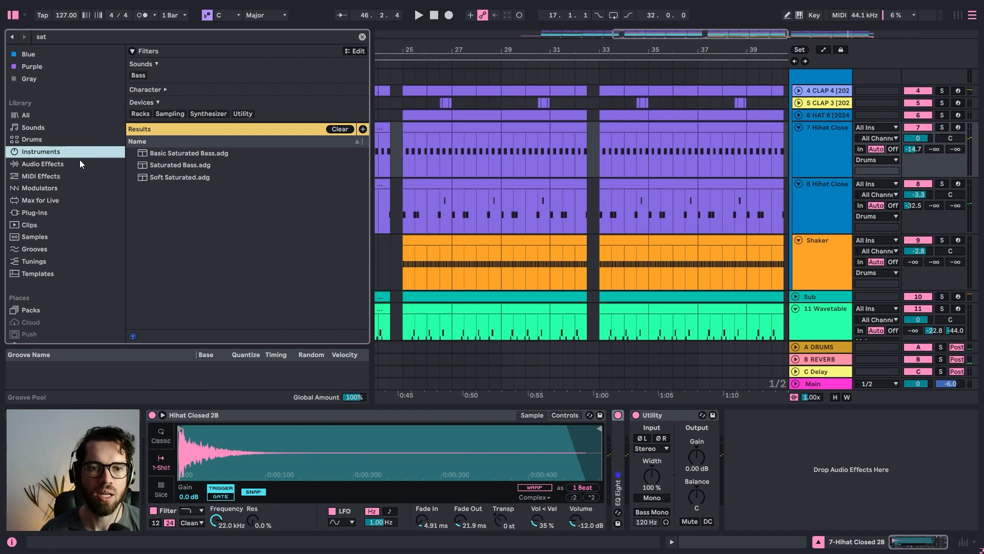
left_click(54, 165)
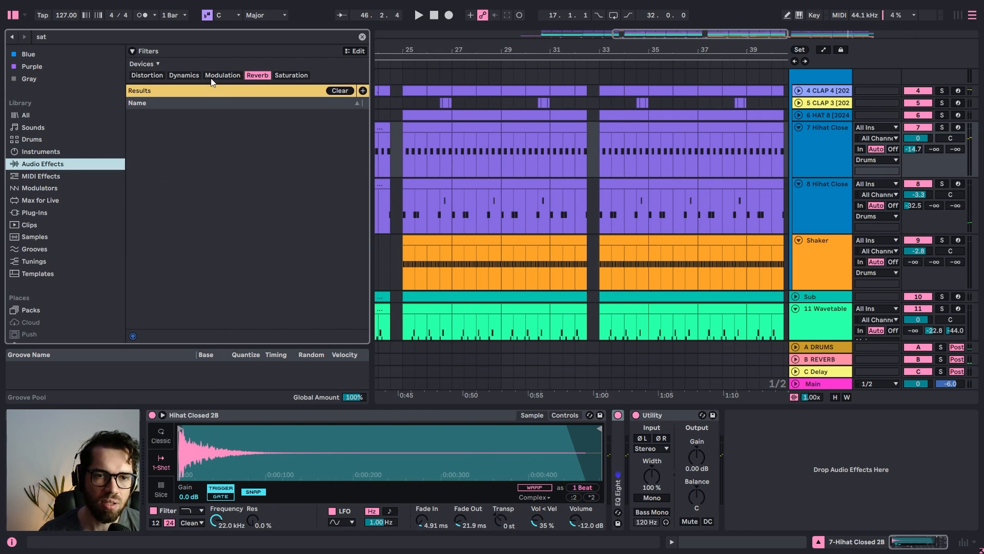
left_click(147, 76)
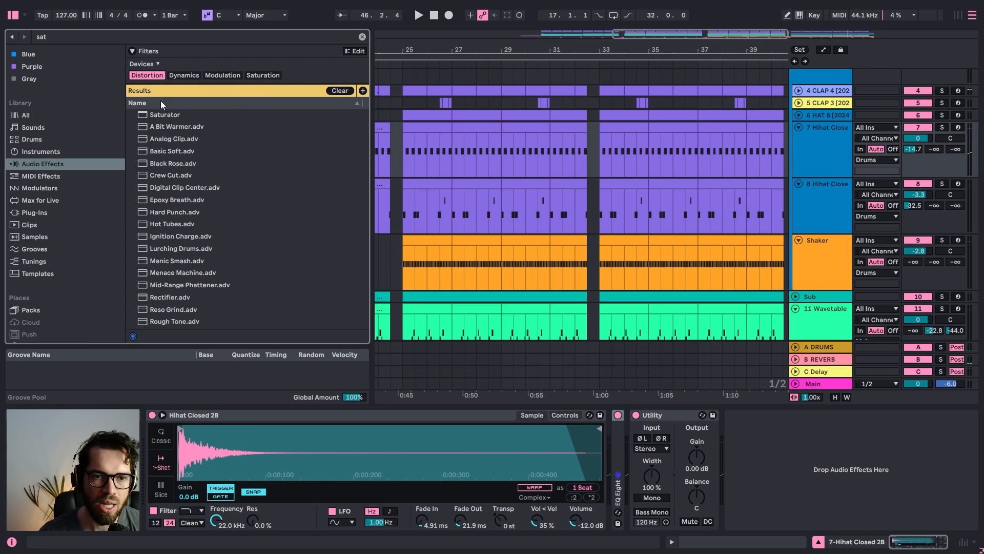
double_click(162, 115)
left_click_drag(781, 451, 781, 434)
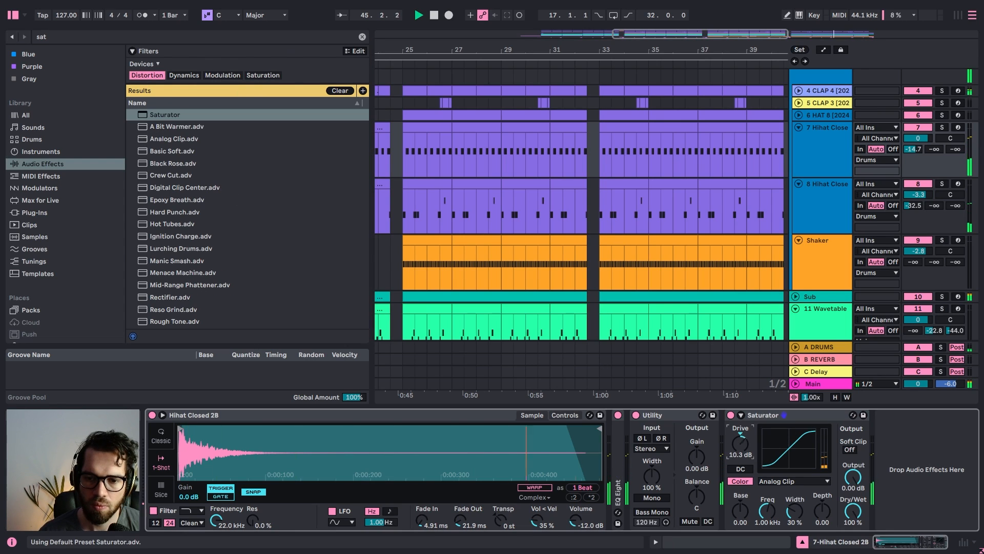
left_click(14, 16)
Play the groove from 36.3.1 and check the 7 Hihat Close clips on both sides of the bar 41 transition
left_click(318, 150)
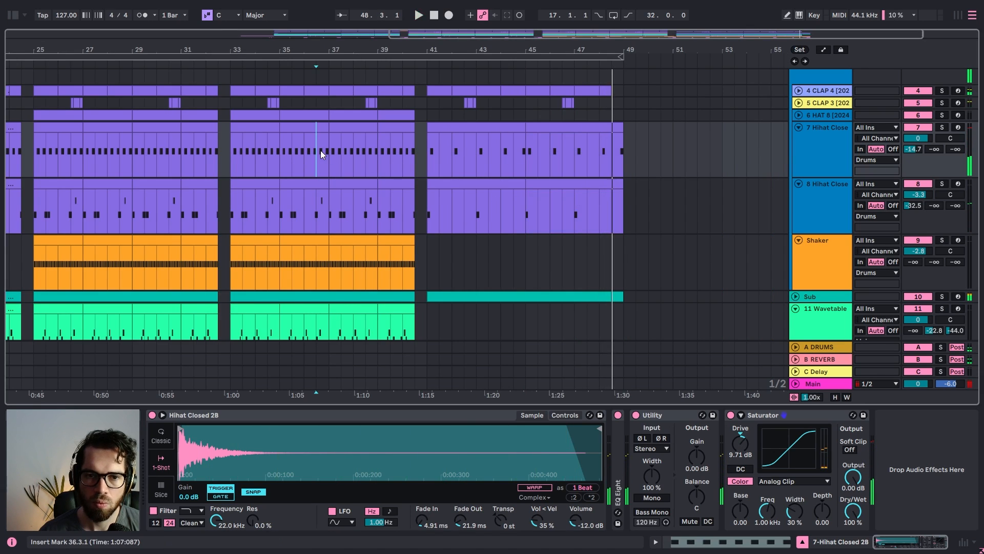
left_click(365, 129)
left_click(395, 129)
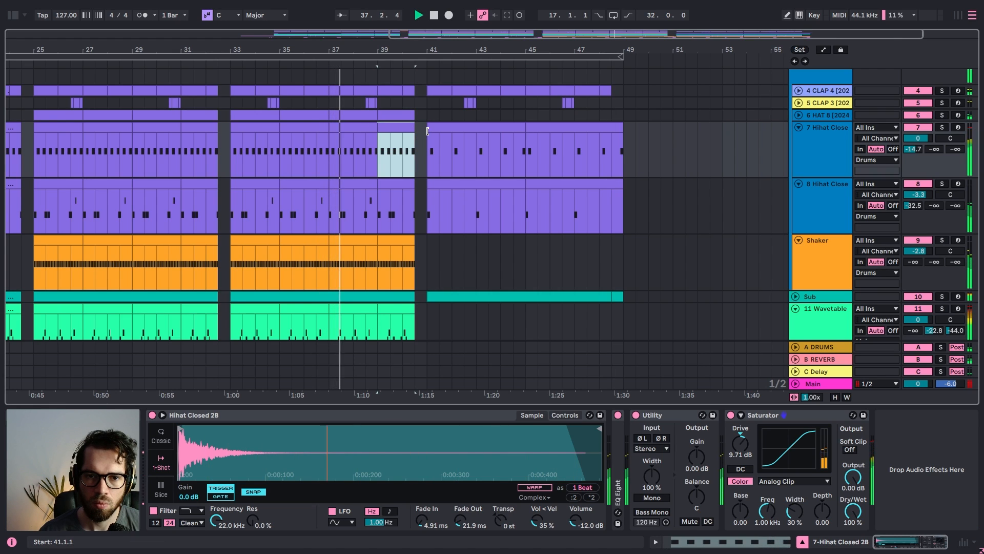
left_click(451, 128)
key("space")
Unfold the 4 CLAP 4 track and set its volume to 0 dB while replaying the section from 41.1.1
left_click(798, 90)
scroll(872, 134, "up", 2)
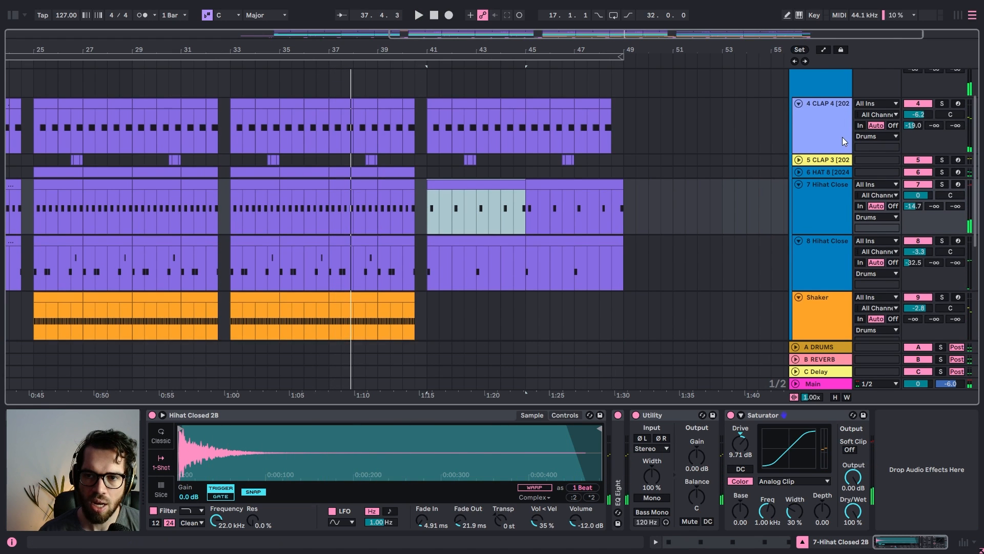
key("space")
key("space")
left_click_drag(917, 142, 917, 125)
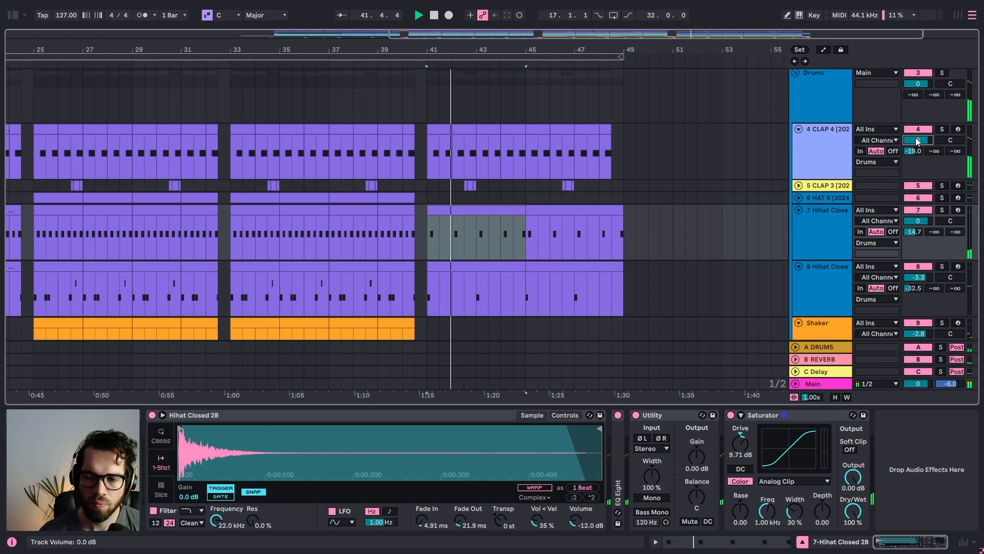
Duplicate the 4 CLAP 4 track, then show the browser and clear its search
left_click(810, 142)
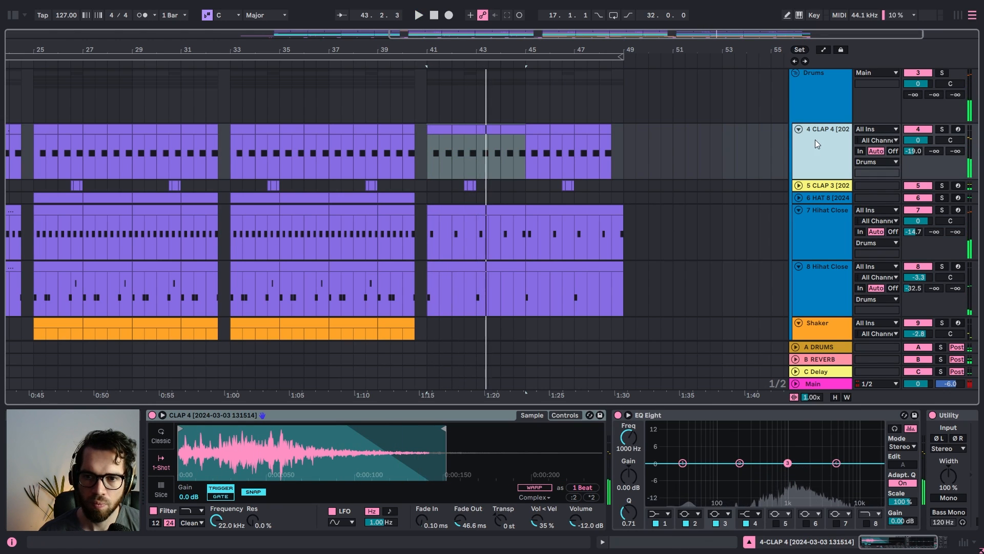
key("ctrl+d")
left_click(14, 21)
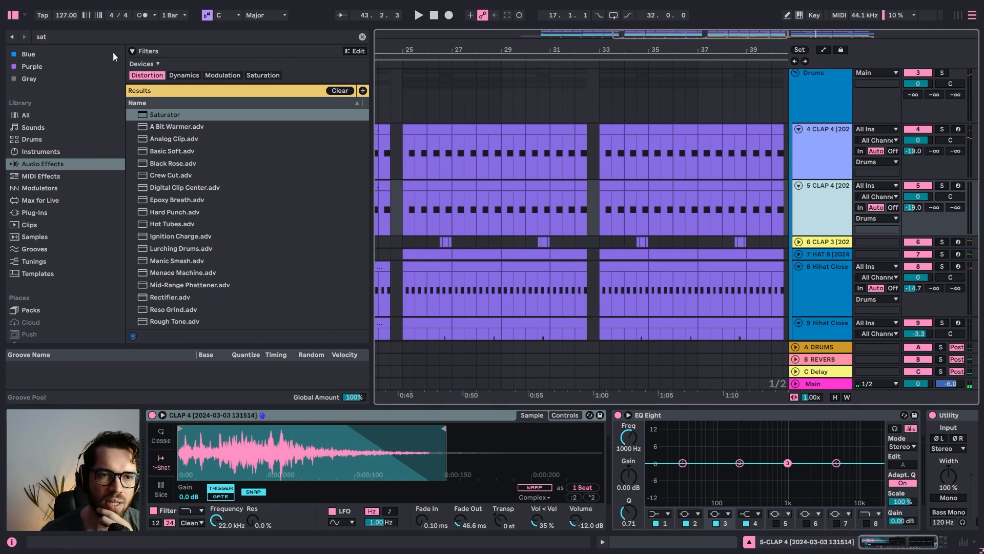
left_click(362, 37)
Browse the sample folders and expand the Snares folder of the Budemberg - Sample Pack
scroll(67, 277, "down", 6)
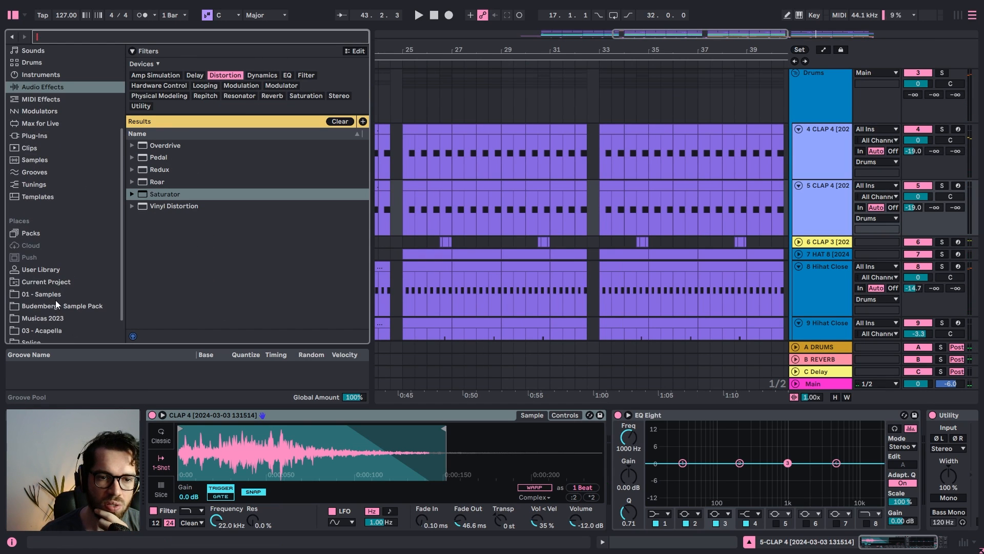
left_click(51, 330)
left_click(57, 318)
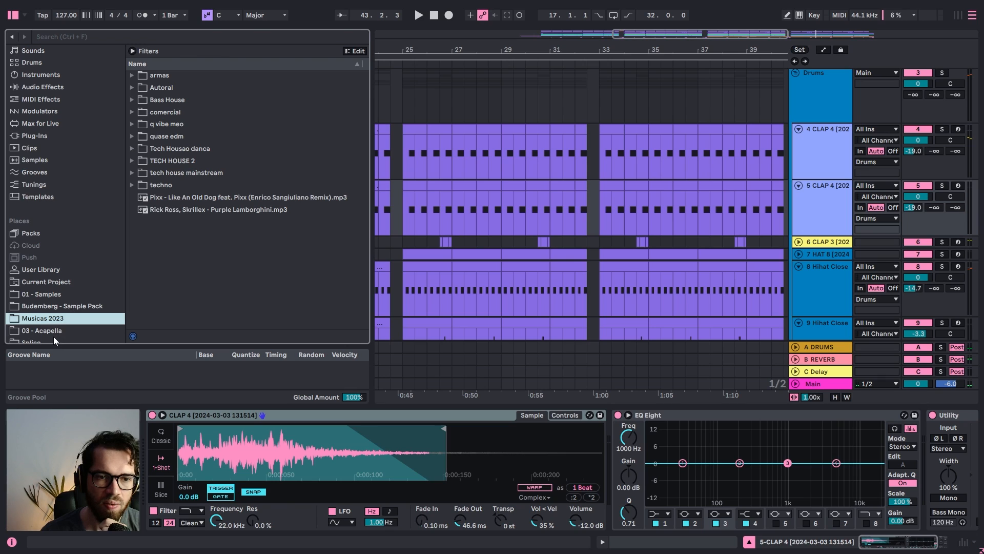
left_click(57, 305)
left_click(57, 297)
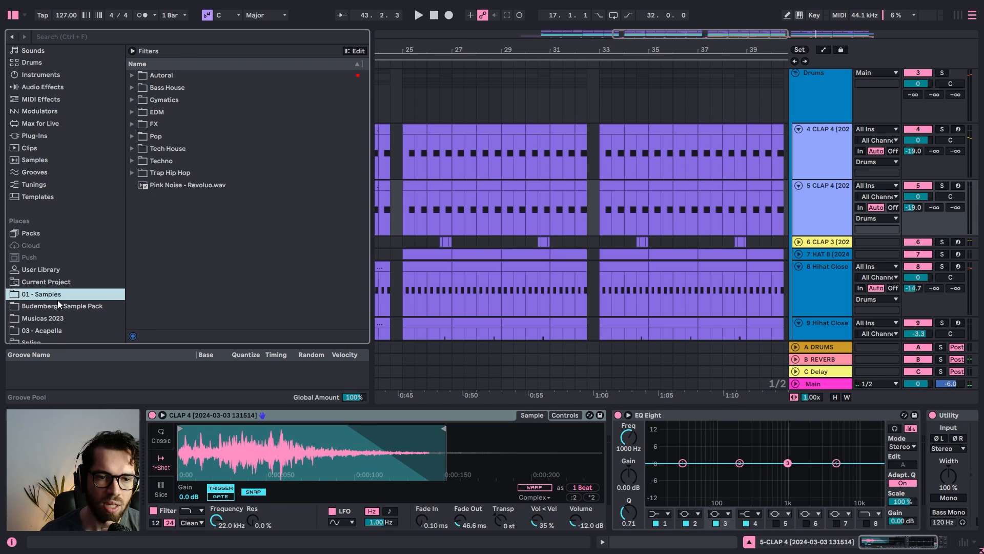
left_click(64, 306)
left_click(132, 136)
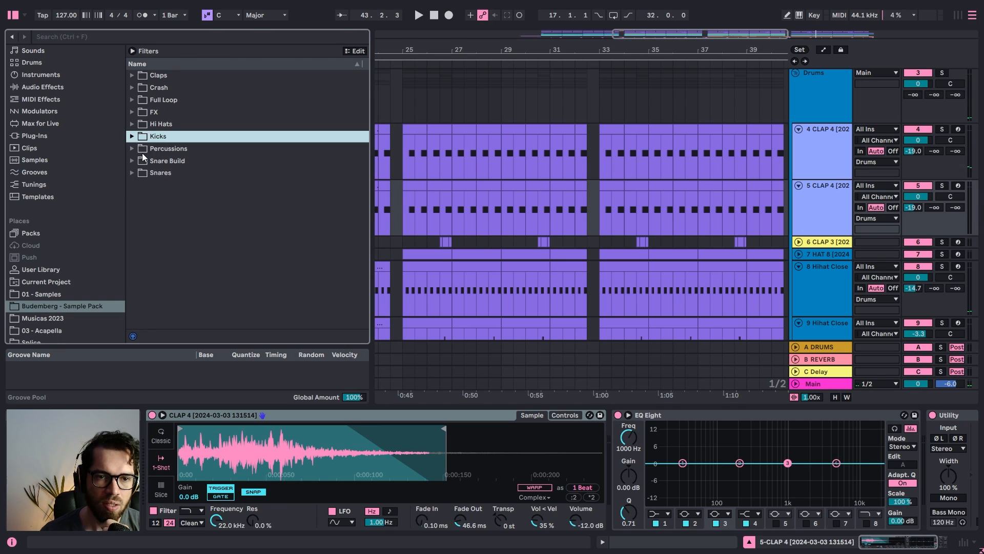
left_click(133, 173)
Audition the snare samples in the Snares folder and settle on Snare 5.wav
left_click(155, 187)
left_click(162, 210)
left_click(181, 187)
left_click(187, 197)
left_click(188, 233)
left_click(187, 246)
left_click(190, 270)
left_click(189, 258)
left_click(189, 271)
left_click(190, 284)
left_click(193, 296)
left_click(191, 283)
left_click(194, 235)
left_click(189, 223)
left_click(188, 233)
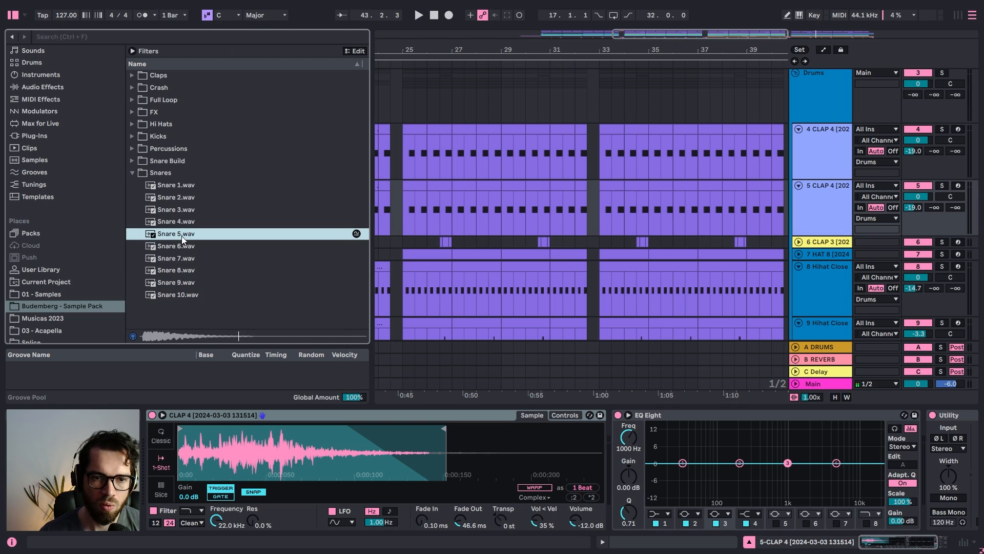
Replace the duplicated clap track's sample with Snare 5.wav and set its volume to -5.0 dB, replaying the groove from 41.1.1 and 33.1.1
left_click_drag(184, 239, 486, 430)
key("space")
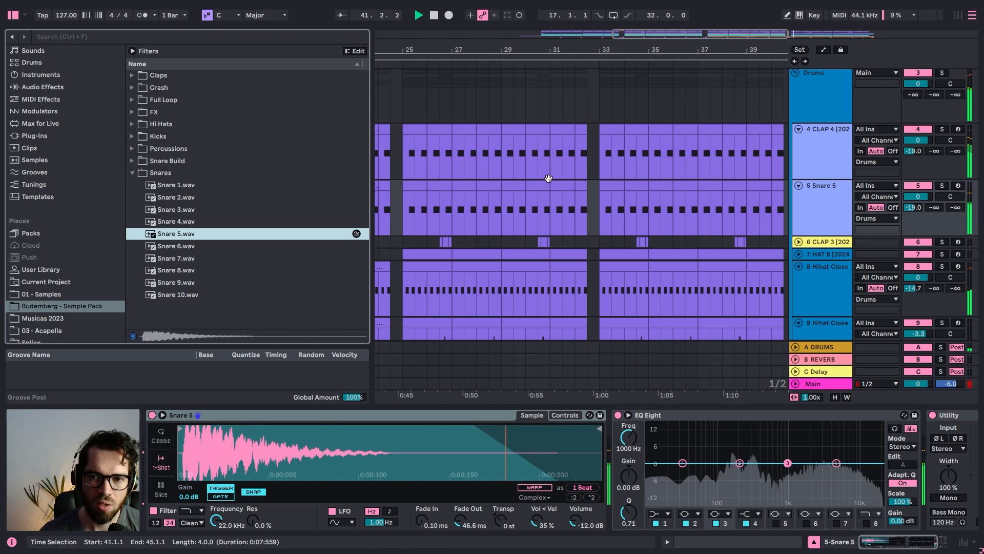
key("ctrl+alt+b")
left_click_drag(917, 210, 918, 205)
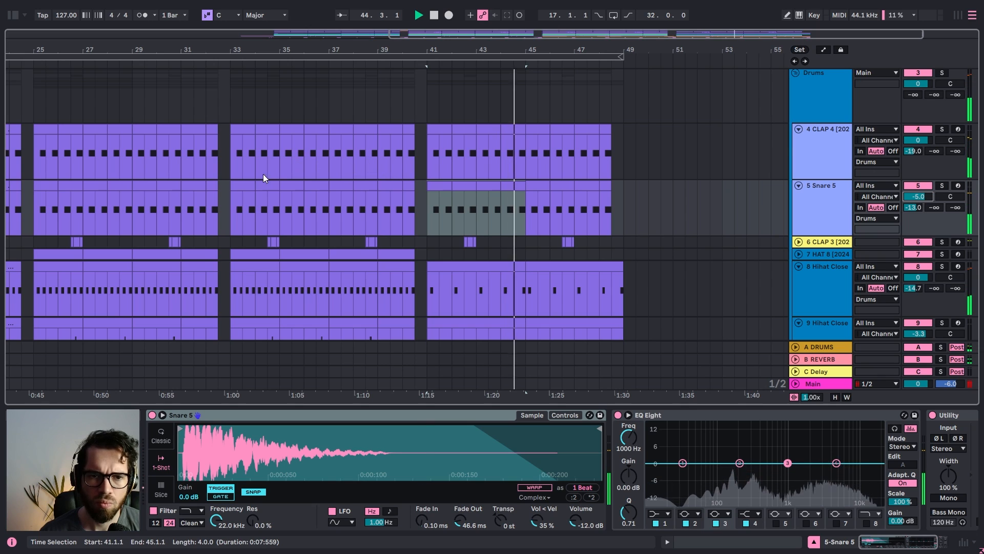
left_click_drag(233, 205, 254, 205)
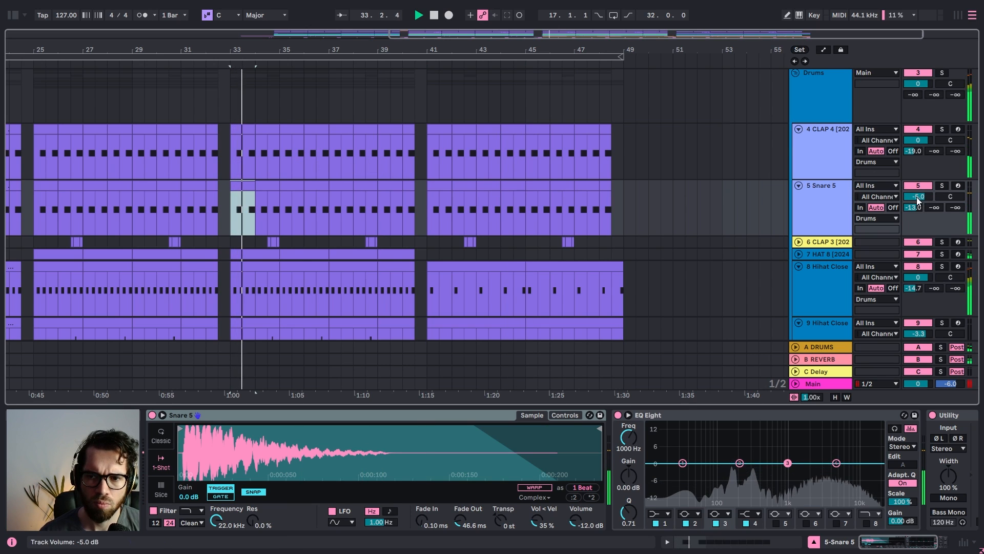
Adjust the Snare 5 track to an A-DRUMS send of -14.7 dB and a track volume of -5.3 dB
scroll(914, 208, "down", 9)
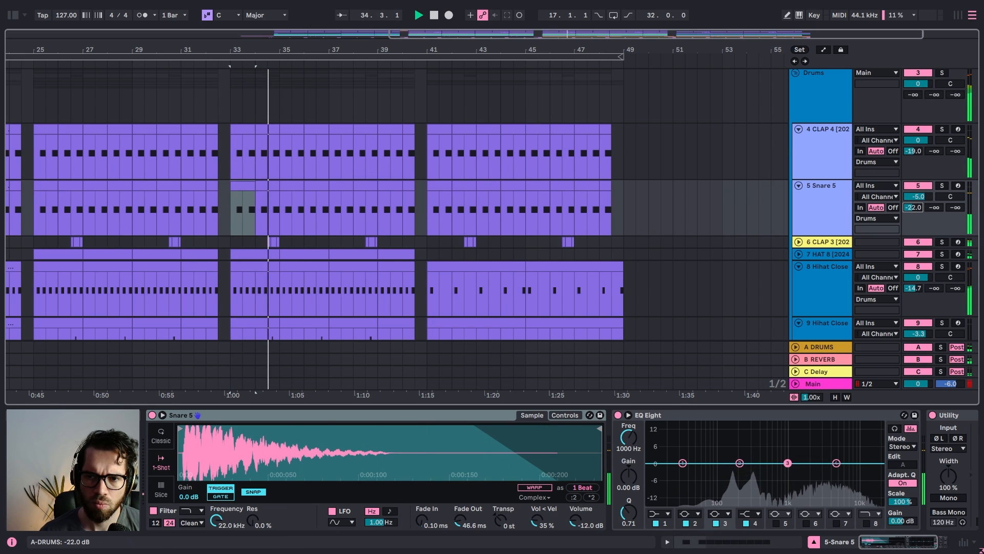
left_click_drag(919, 199, 918, 201)
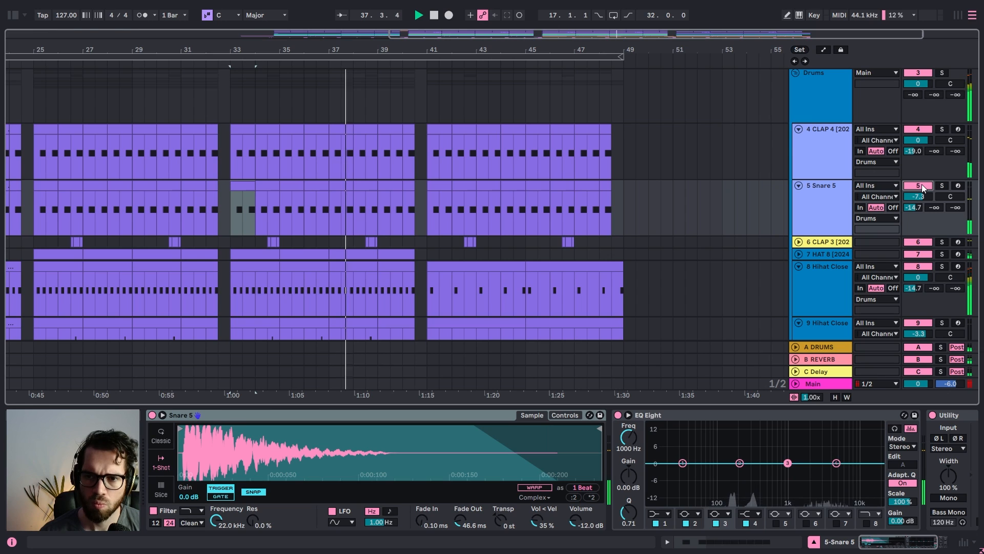
left_click_drag(921, 197, 921, 189)
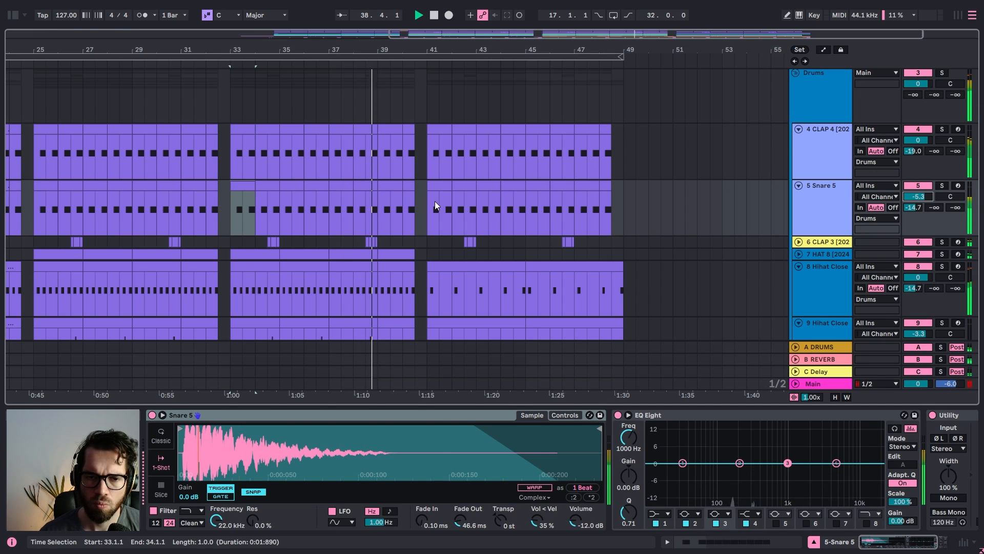
Automate the Drums group's A-DRUMS send to ramp up to -15.0 dB between bars 40.3 and 41, and play that section
left_click(420, 195)
scroll(421, 198, "down", 3)
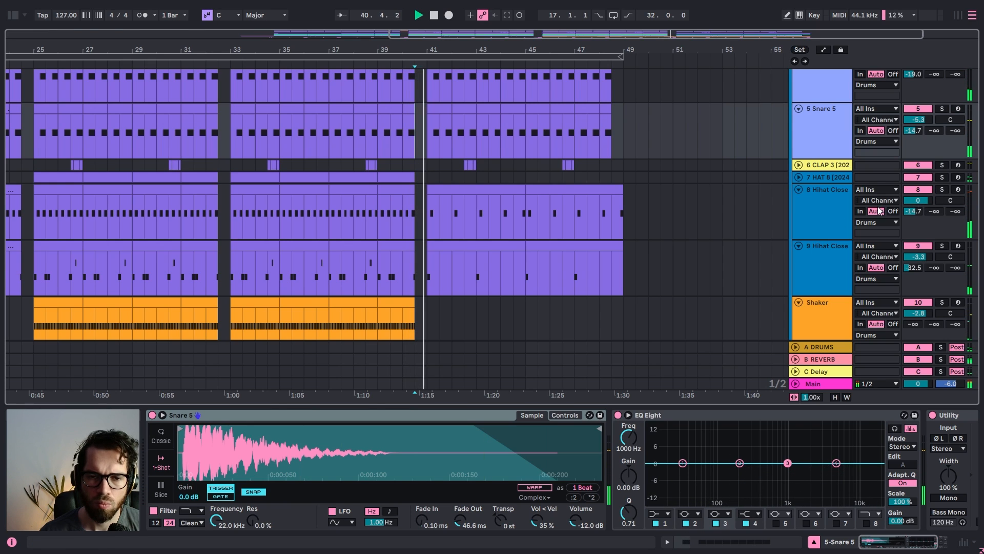
scroll(497, 202, "up", 3)
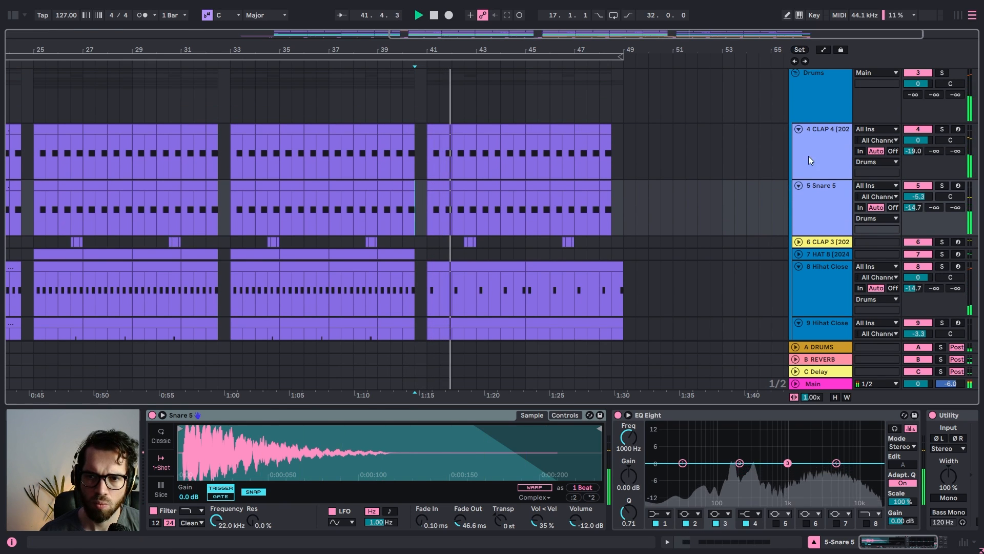
left_click(814, 112)
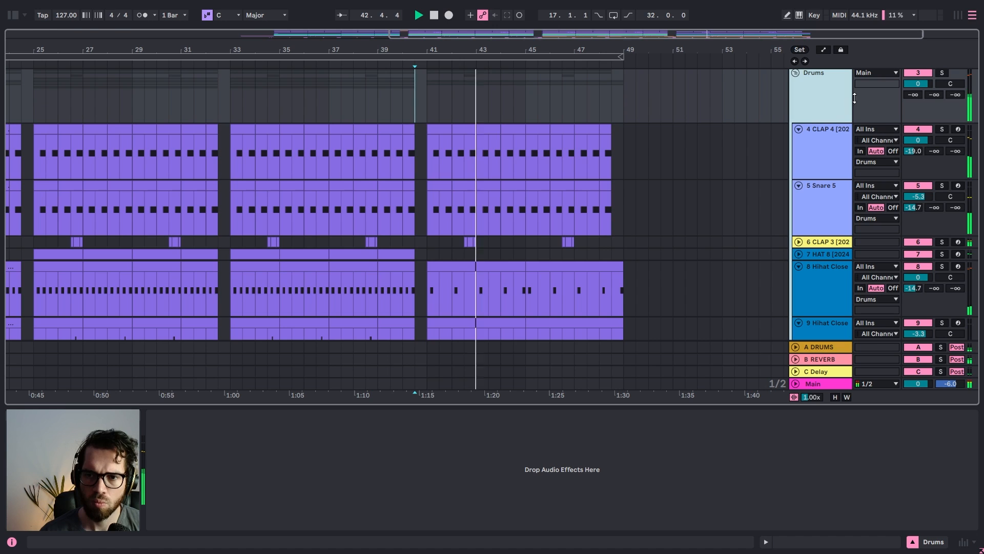
left_click(934, 95)
key("a")
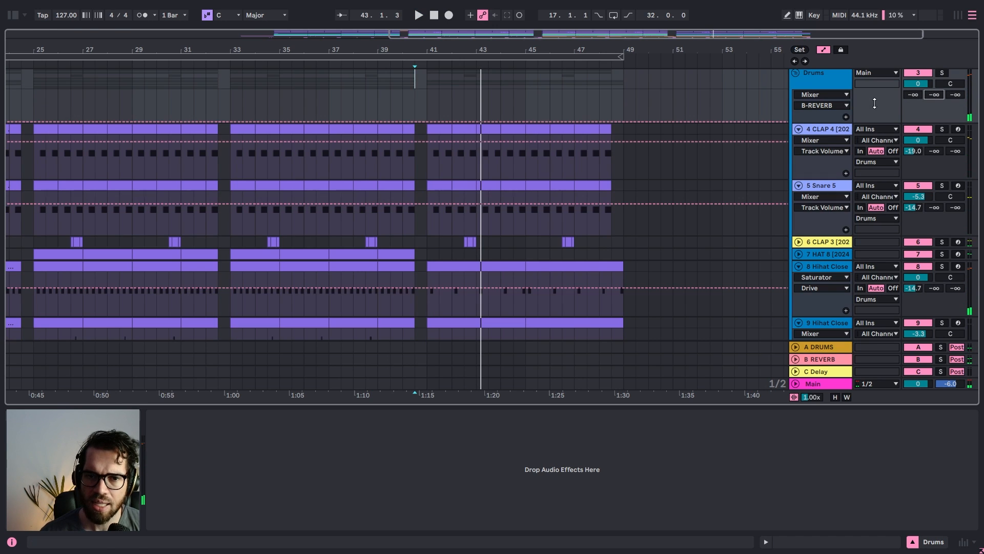
left_click(415, 122)
left_click_drag(427, 123, 427, 102)
key("space")
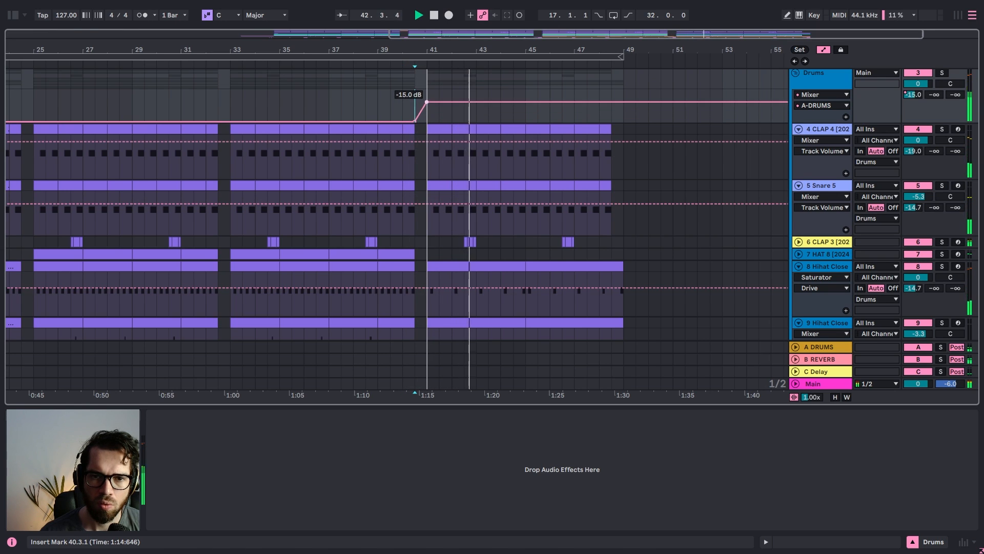
Raise the Drums group's A-DRUMS send automation from bar 41 onward to -10.4 dB
left_click_drag(455, 49, 454, 43)
scroll(478, 112, "up", 2)
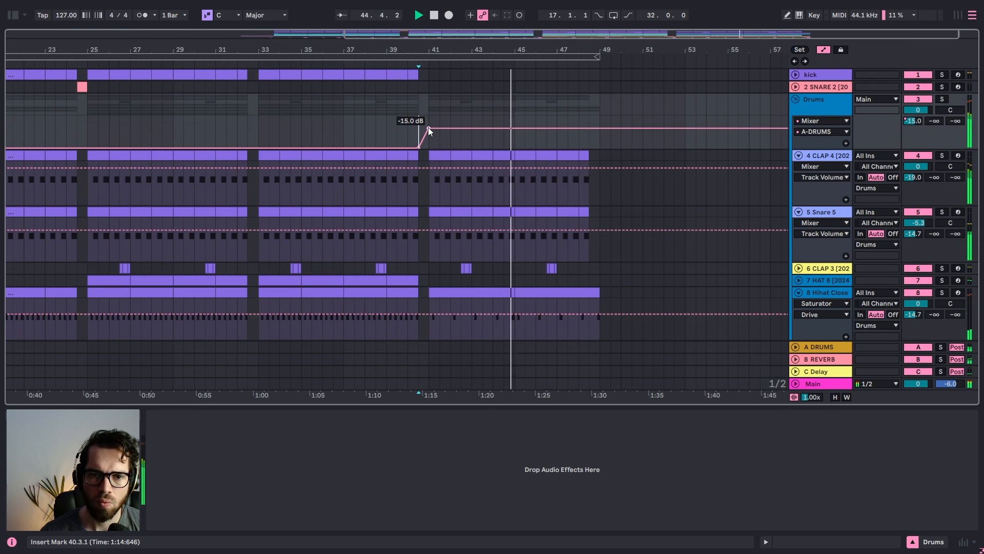
left_click_drag(428, 127, 429, 124)
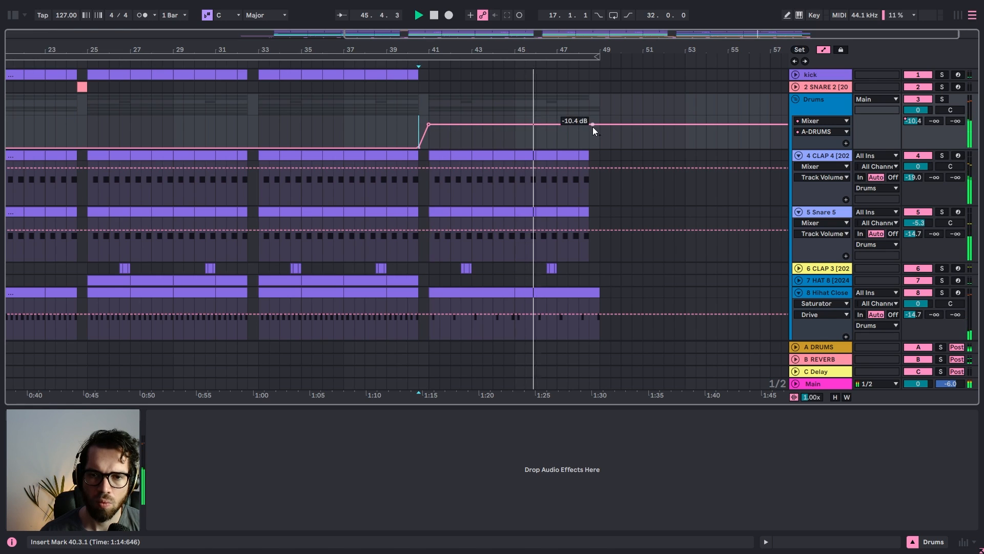
Fold the Drums group, unfold the (Freeze) track and audition its clip at bar 41
left_click(794, 99)
key("space")
left_click(795, 227)
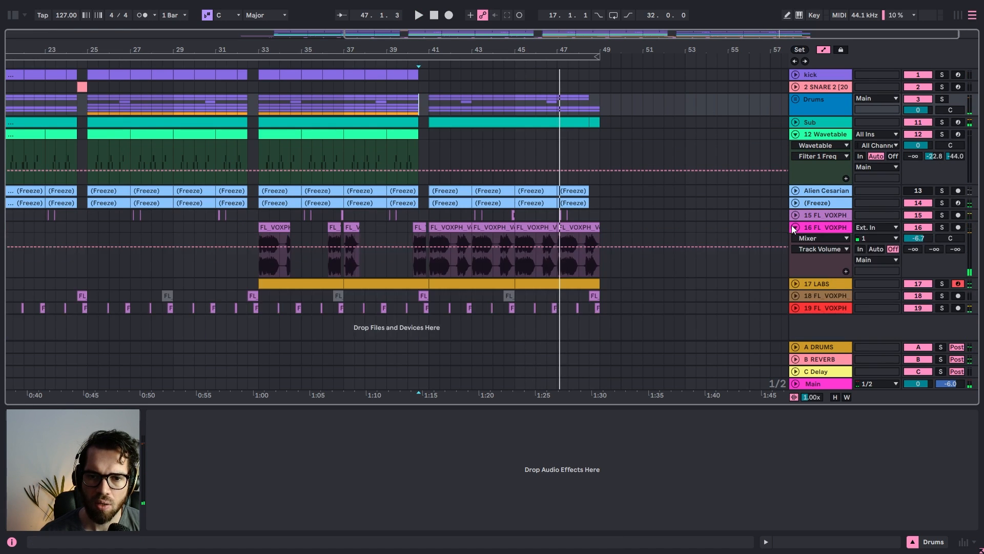
left_click(796, 203)
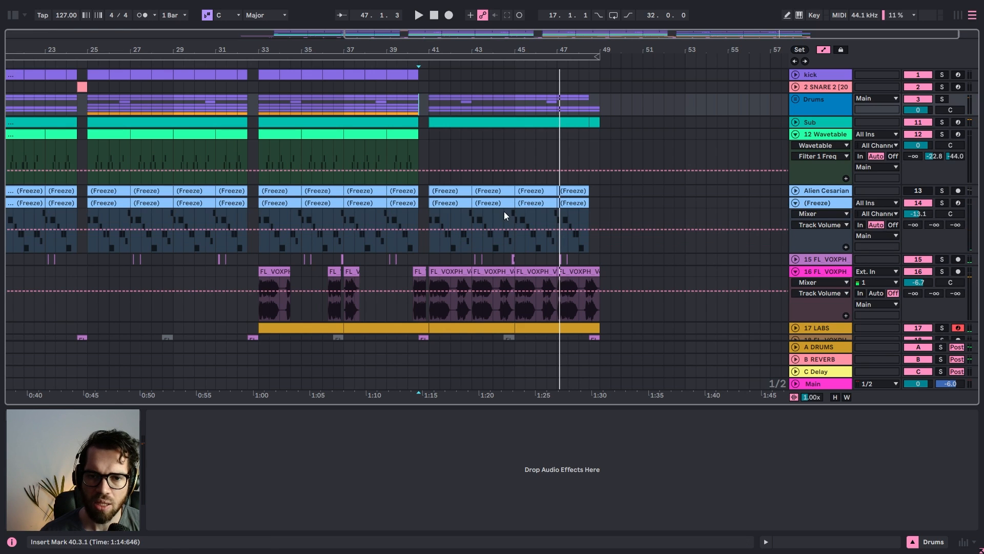
left_click(454, 207)
key("space")
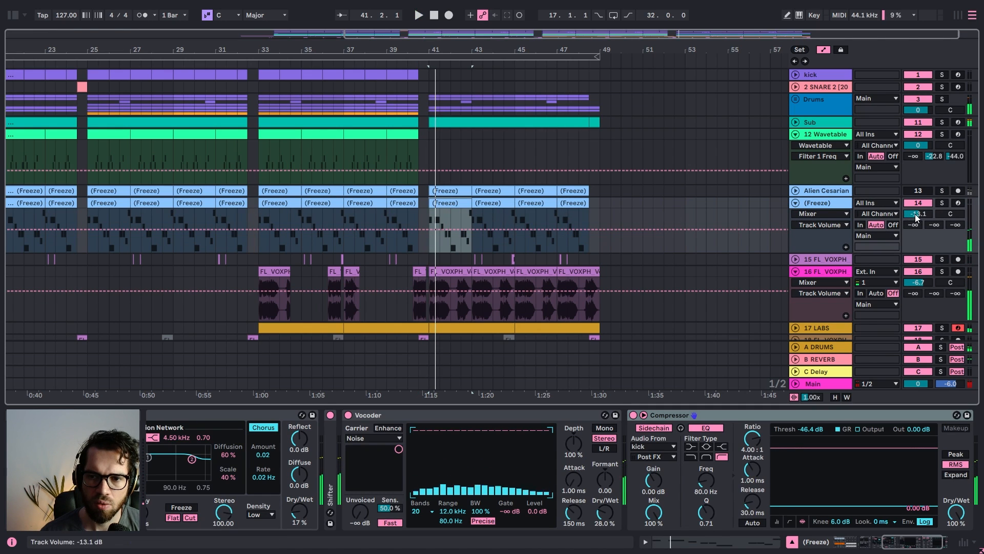
double_click(537, 414)
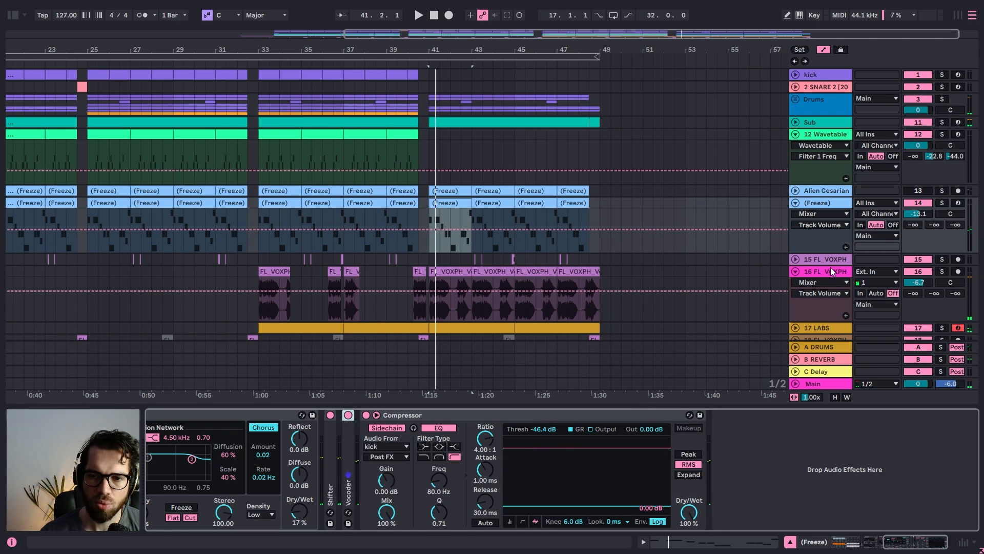
Insert a MIDI track below the (Freeze) track and freeze the (Freeze) track
left_click(825, 205)
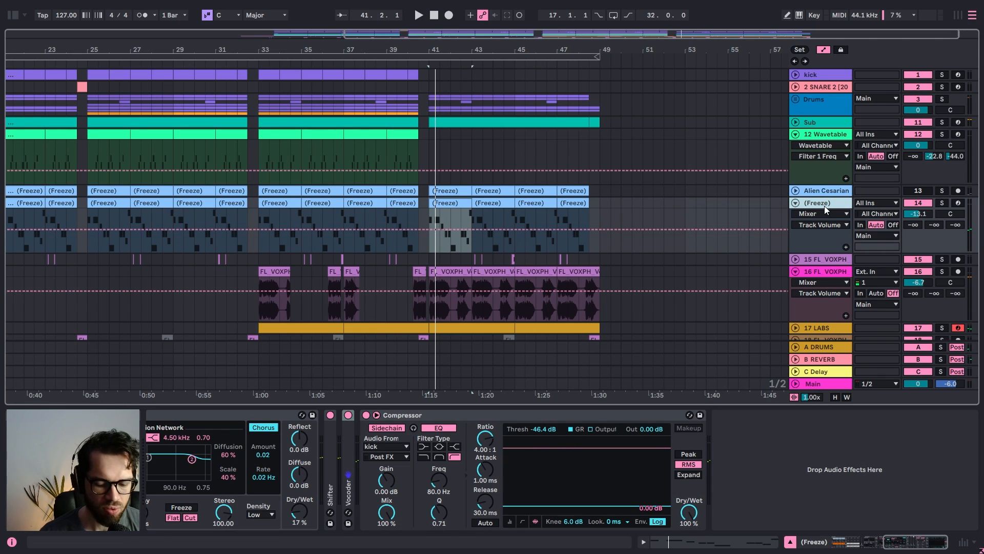
key("ctrl+shift+t")
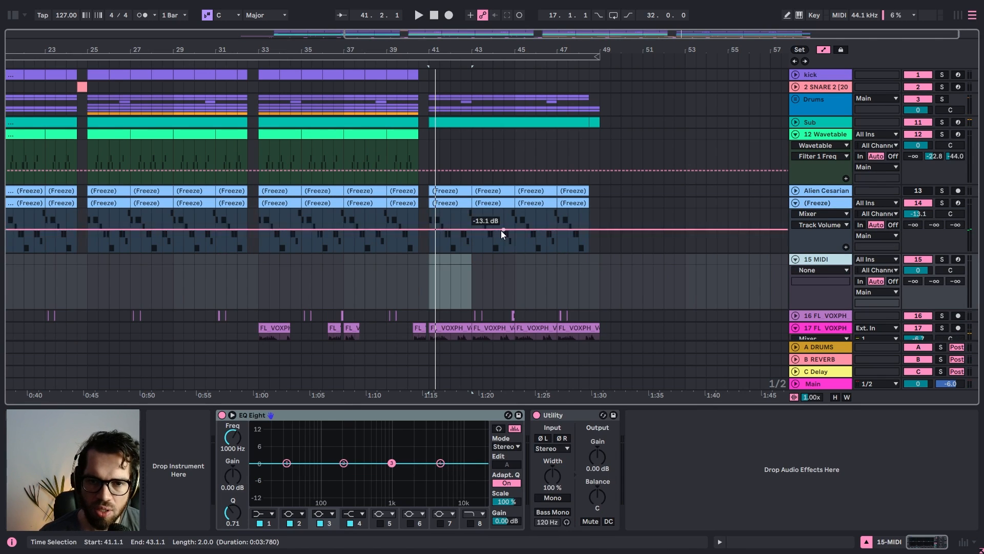
key("a")
left_click_drag(429, 212, 563, 211)
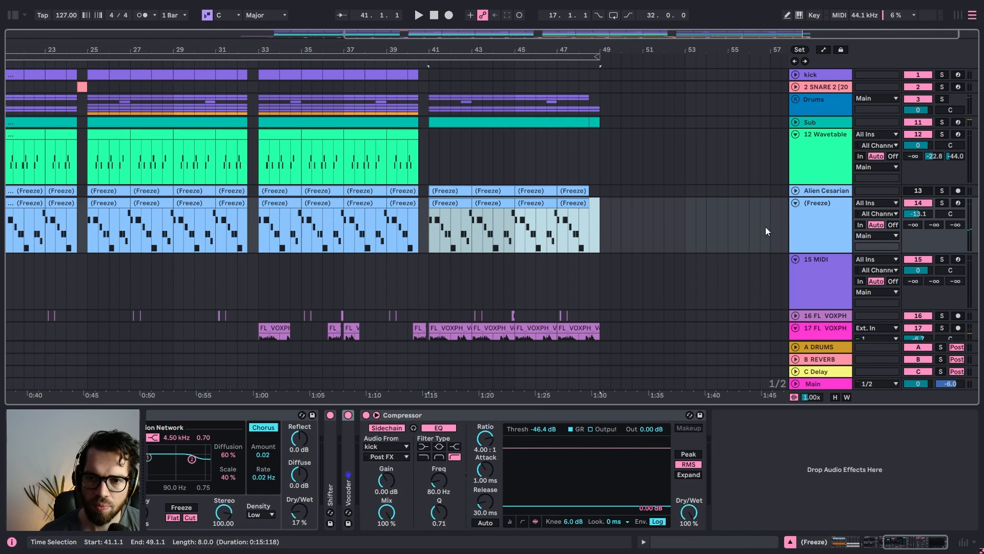
right_click(822, 227)
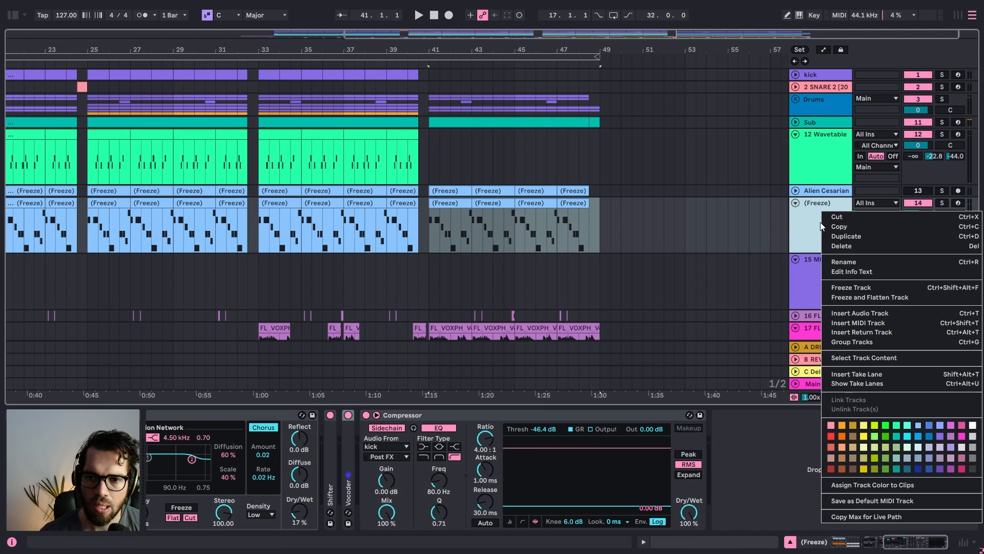
left_click(842, 288)
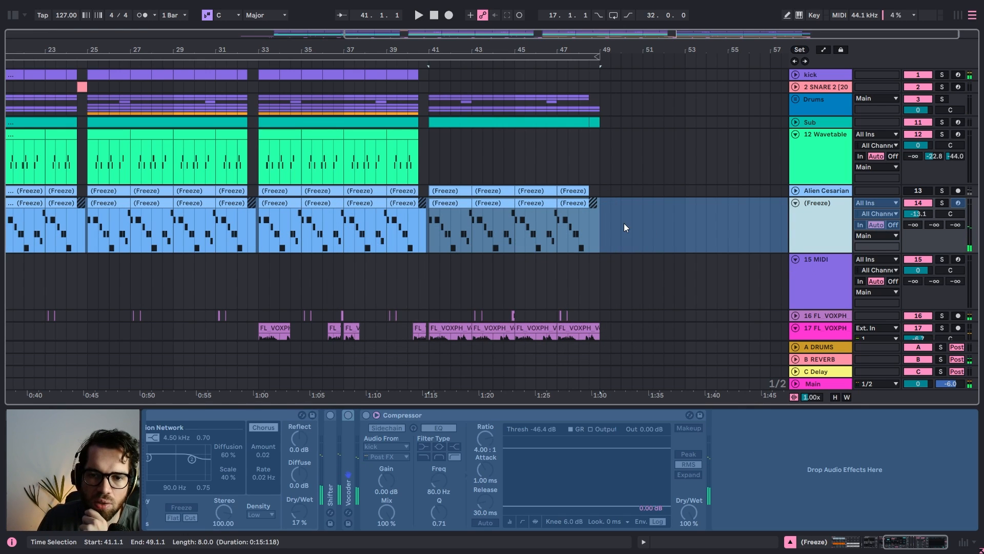
Try to move the frozen clips from bar 41 onto the new MIDI track
left_click_drag(611, 225, 592, 226)
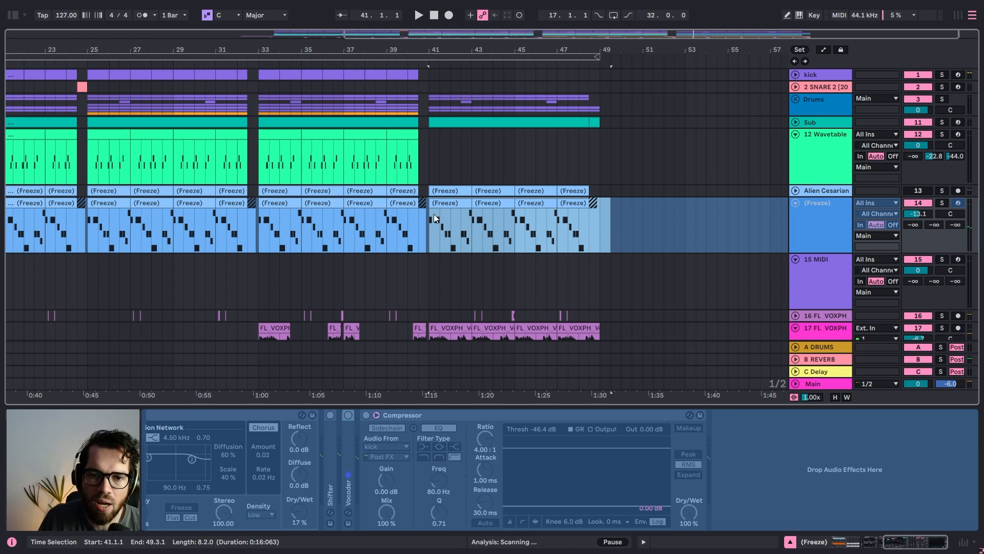
left_click_drag(439, 204, 440, 291)
key("ctrl+z")
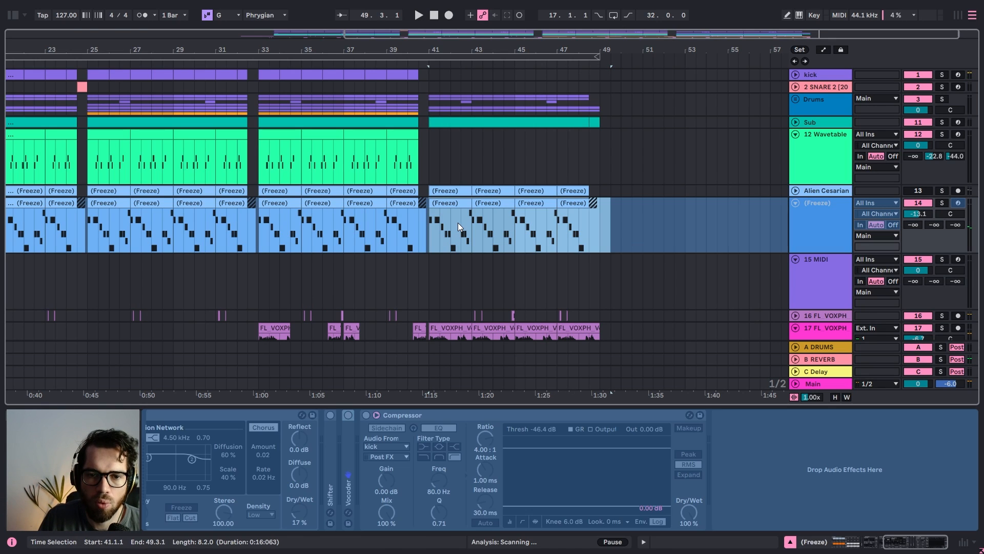
mouse_move(447, 204)
left_mouse_down()
mouse_move(454, 263)
mouse_move(447, 258)
left_mouse_up()
key("ctrl+z")
Replace the empty MIDI track with an audio track and copy the frozen two-bar clip at bar 41 onto it
left_click(547, 236)
left_click(830, 272)
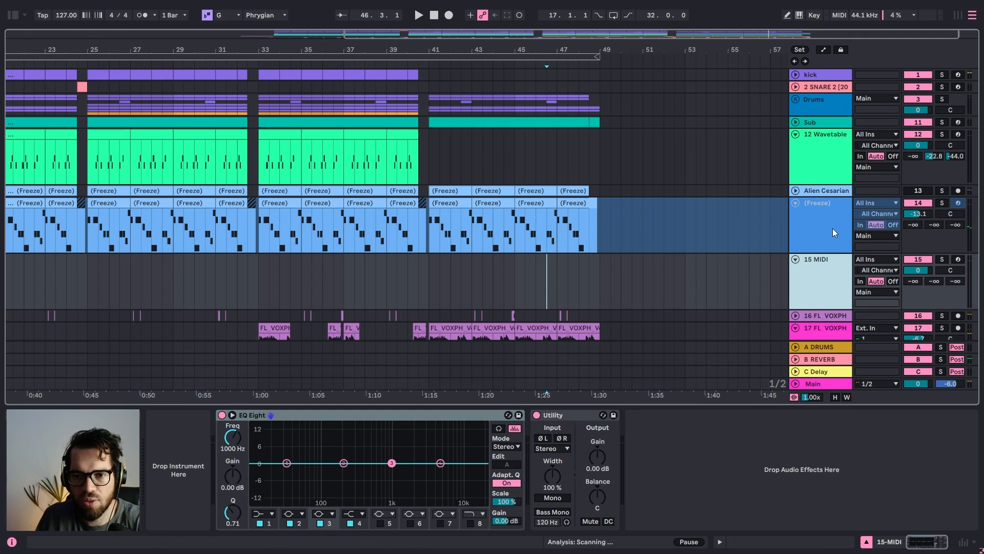
key("Delete")
key("ctrl+t")
left_click(453, 242)
left_click_drag(454, 242, 448, 267)
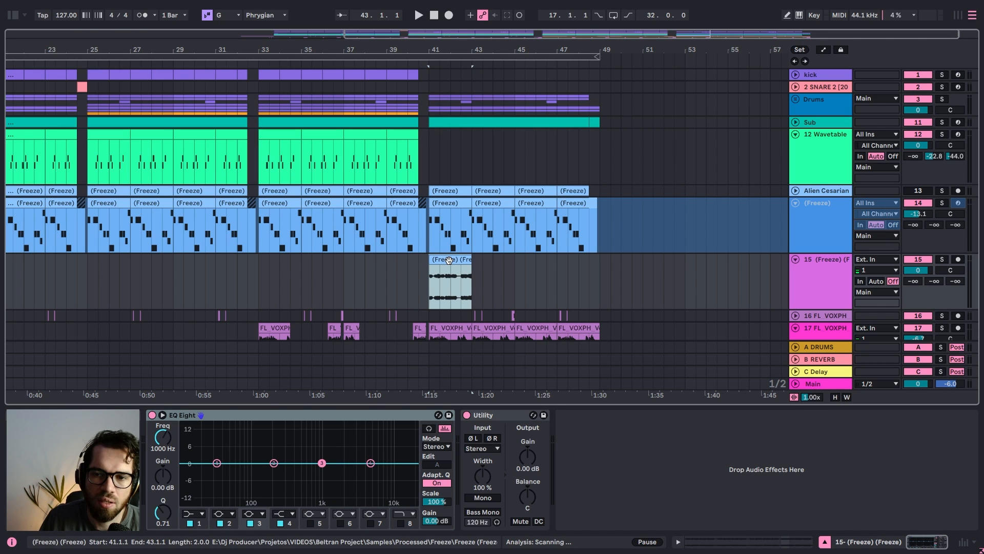
Unfreeze the (Freeze) track and delete its MIDI clips from bar 41 onward
right_click(846, 221)
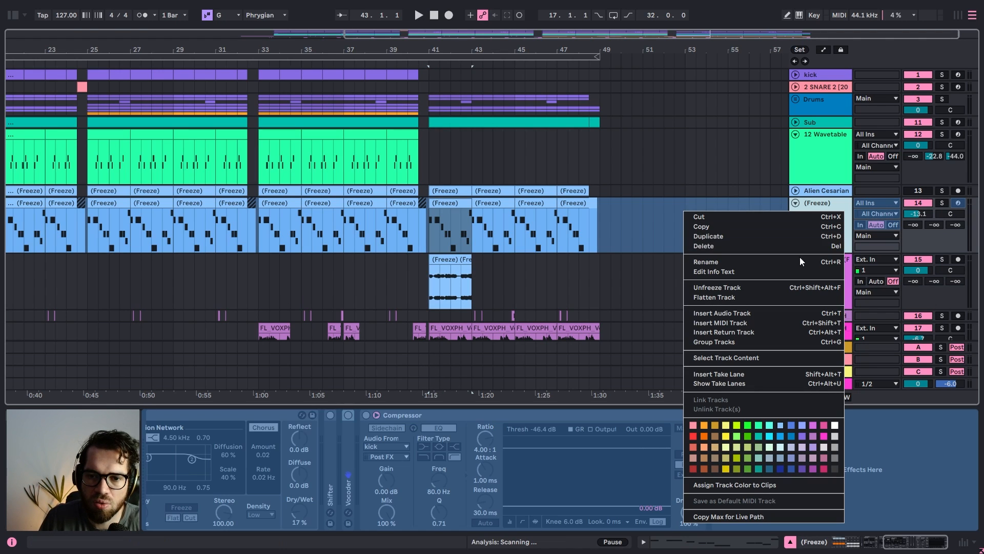
left_click(754, 288)
left_click_drag(644, 230, 432, 238)
key("Delete")
Play the copied audio clip, setting its clip gain to 2.9 dB and its track volume to -8.5 dB
left_click(427, 280)
key("space")
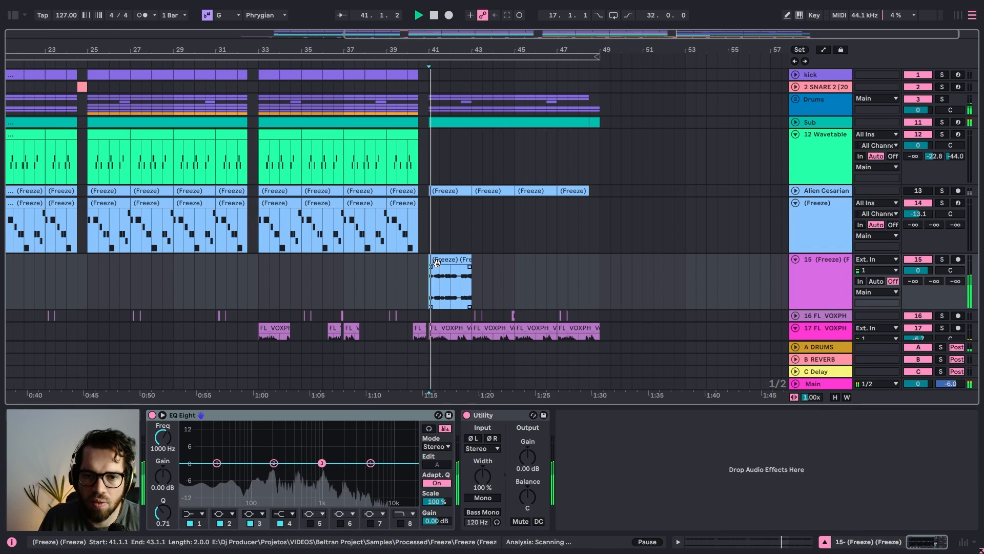
double_click(437, 262)
left_click_drag(340, 382, 339, 377)
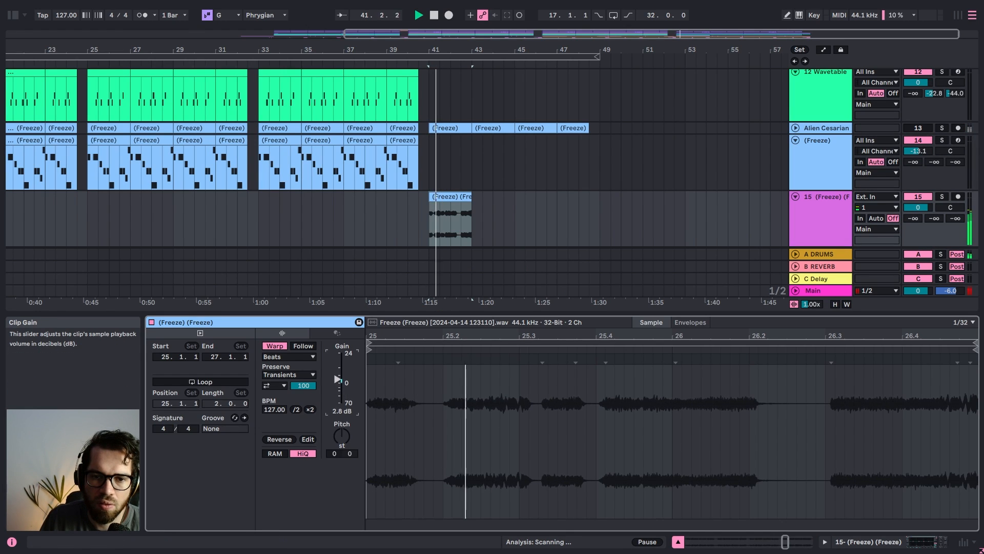
left_click_drag(918, 208, 918, 209)
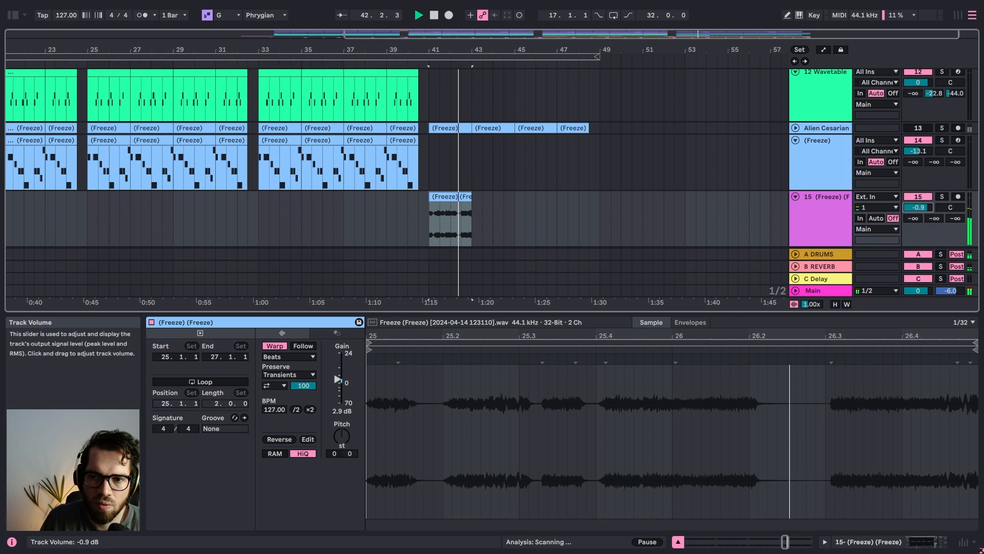
Reverse the audio clip at bar 41 and audition it, briefly soloing its track
left_click(450, 226)
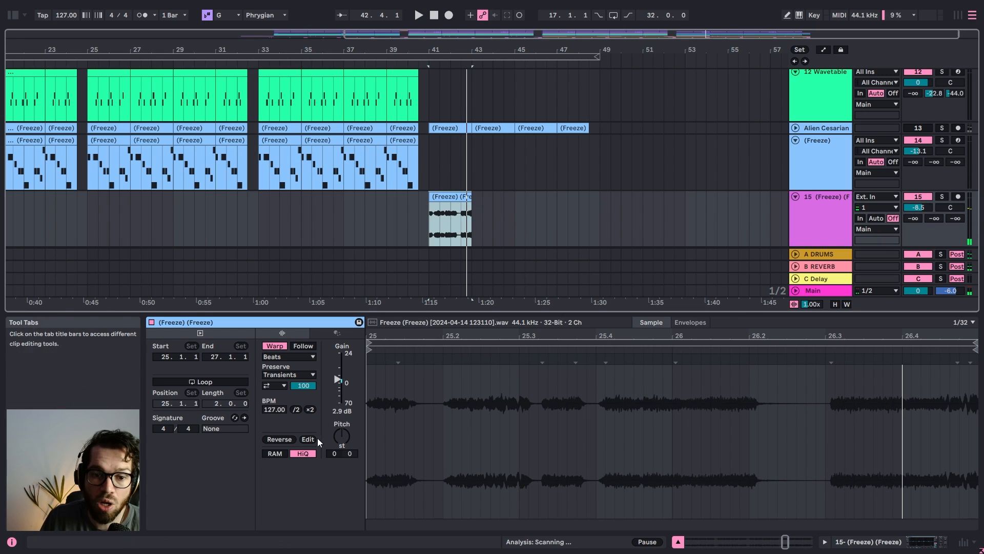
left_click(286, 439)
key("space")
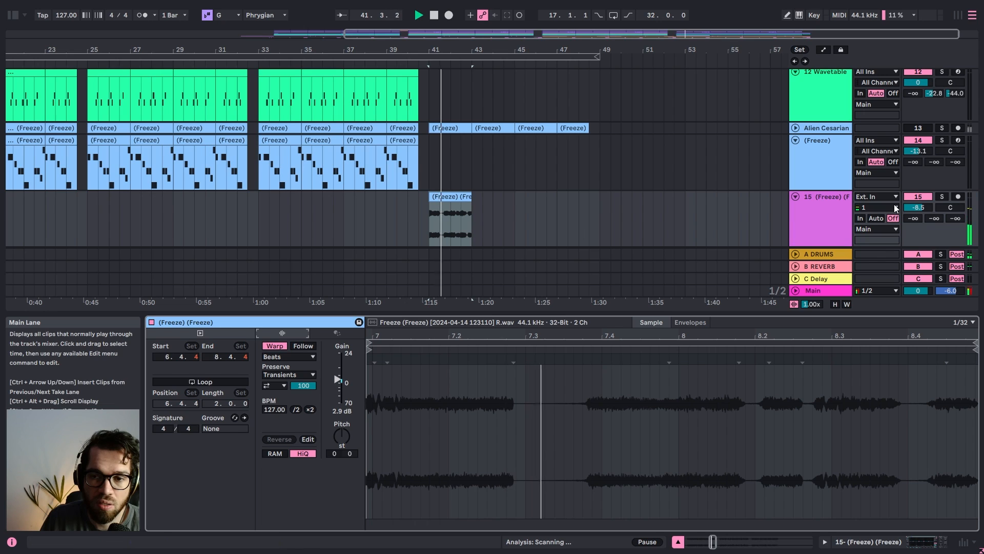
left_click(942, 197)
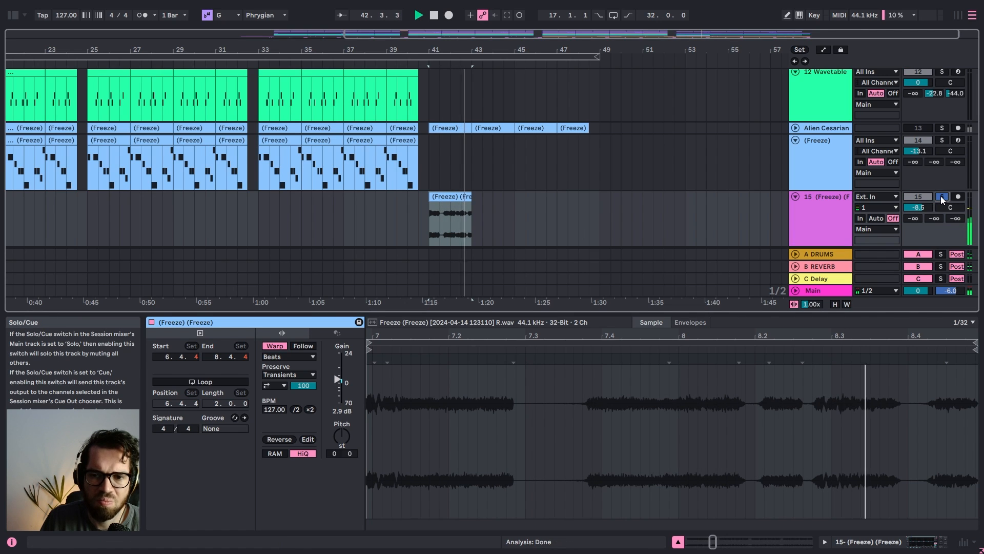
left_click(941, 196)
Duplicate the reversed clip three times and trim the last copy to end at bar 48.3
mouse_move(471, 197)
left_mouse_down()
mouse_move(542, 197)
mouse_move(473, 197)
left_mouse_up()
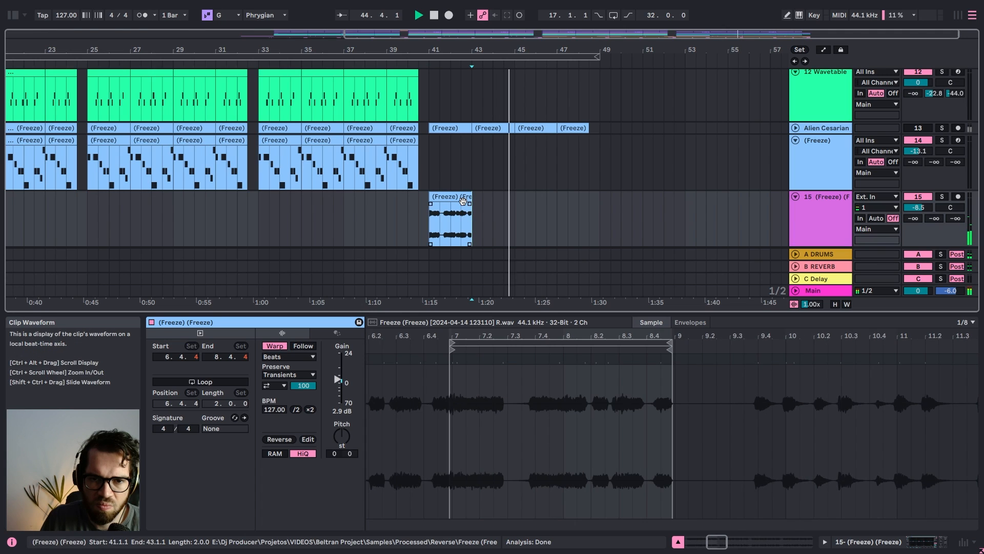
key("ctrl+d")
key("ctrl+d")
key("ctrl+d")
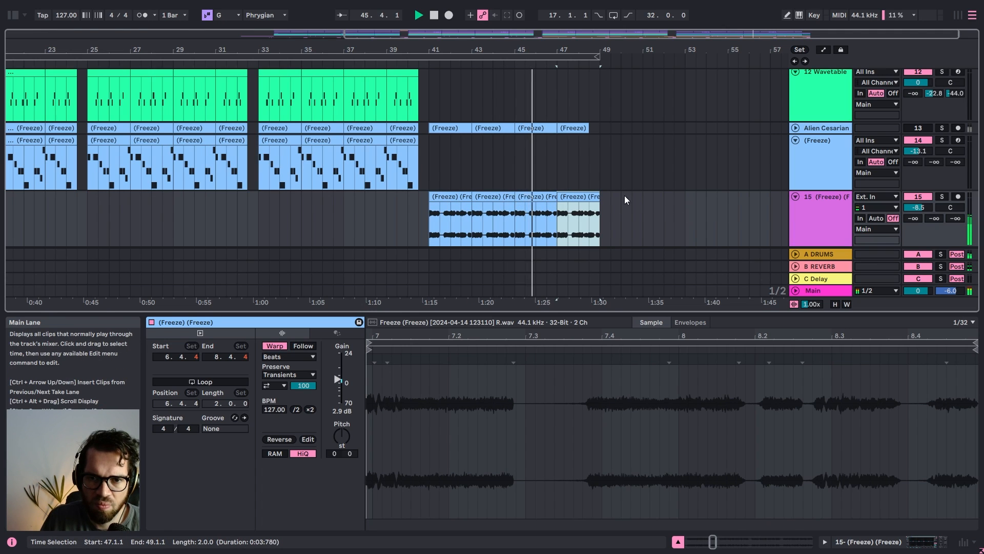
left_click_drag(597, 195, 589, 195)
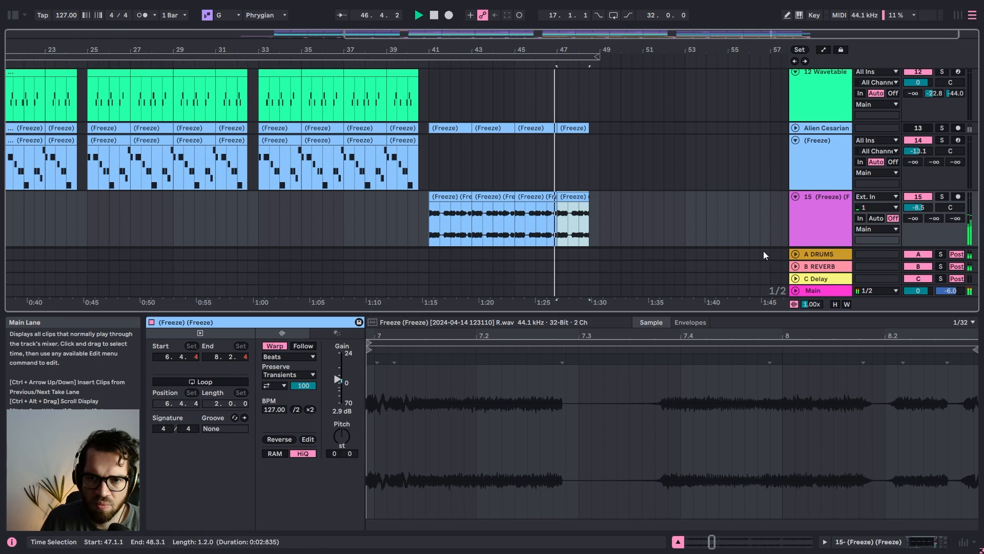
Switch back to the device view and play the arrangement from bar 40.3 to check the breakdown
left_click(924, 542)
scroll(596, 250, "down", 2)
scroll(599, 231, "up", 2)
left_click_drag(594, 106, 605, 144)
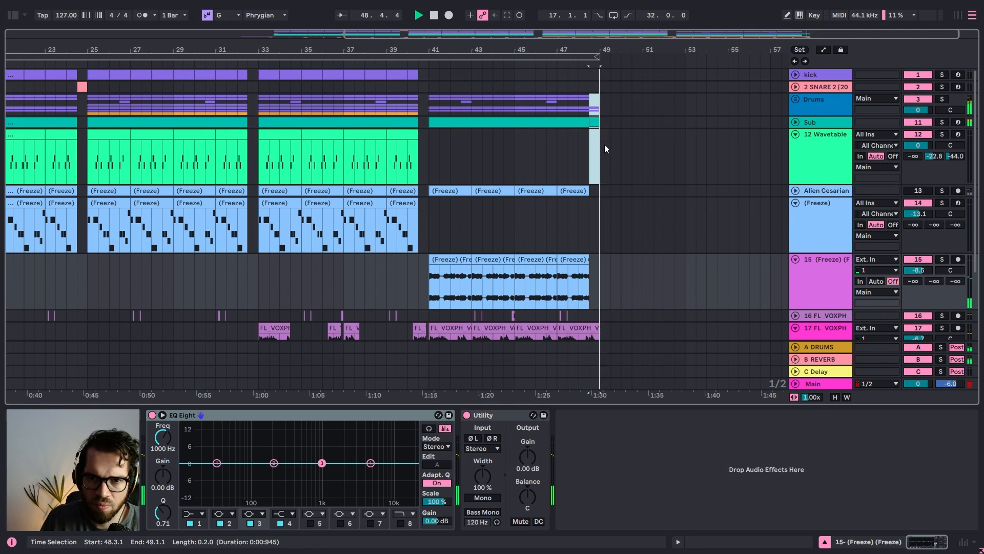
left_click(512, 155)
left_click(415, 150)
scroll(714, 136, "down", 1)
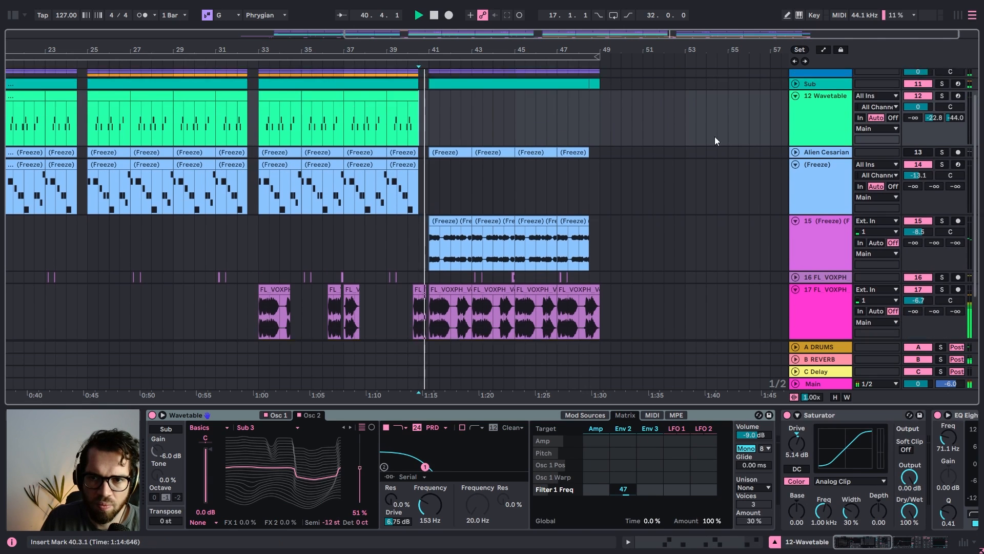
Stop playback and unfold the vocal tracks 19 and 20 around the end of the breakdown
scroll(754, 128, "down", 1)
scroll(592, 199, "down", 3)
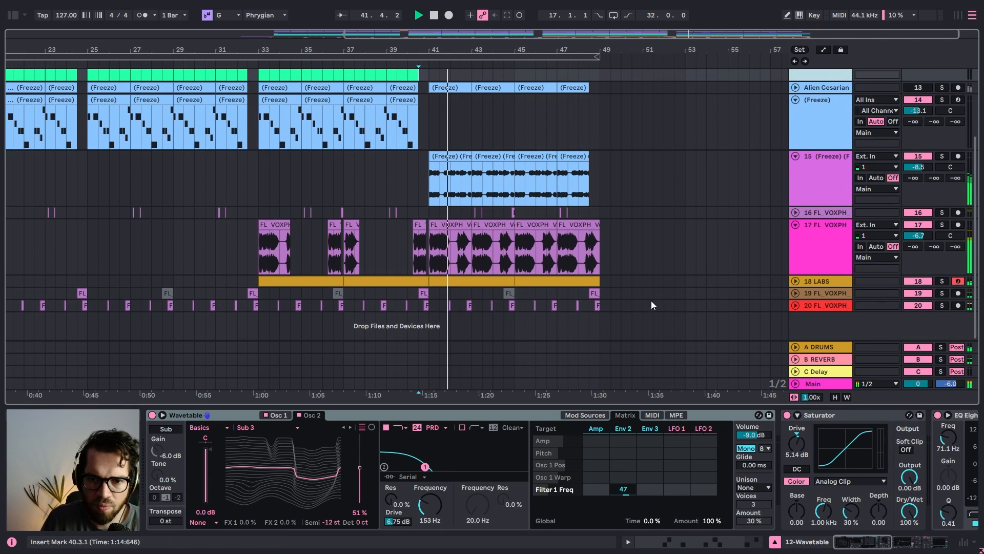
key("space")
left_click_drag(521, 50, 521, 83)
left_click(795, 293)
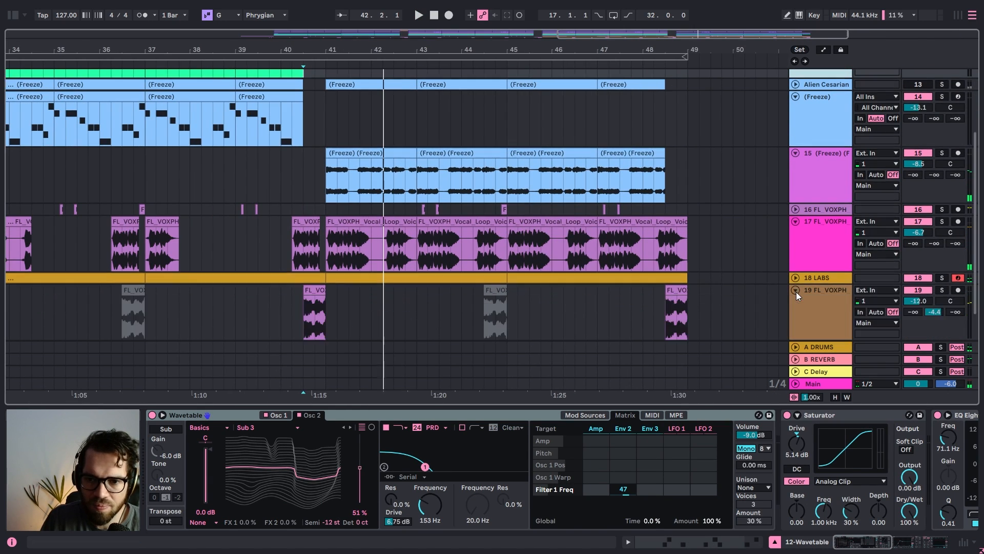
scroll(748, 276, "down", 1)
left_click(795, 306)
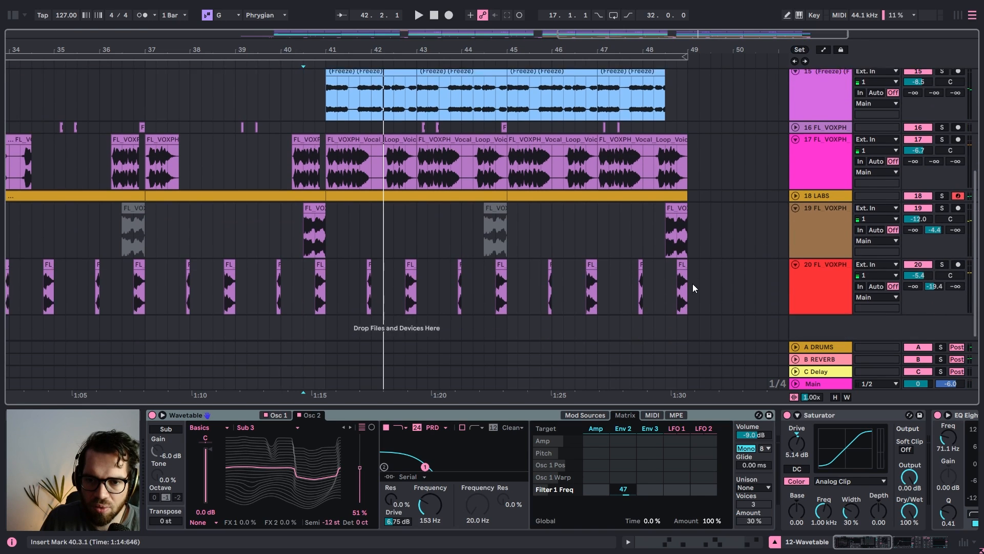
Audition the end of the breakdown from 48.3, soloing vocal tracks 19 and 20 in turn
left_click(663, 249)
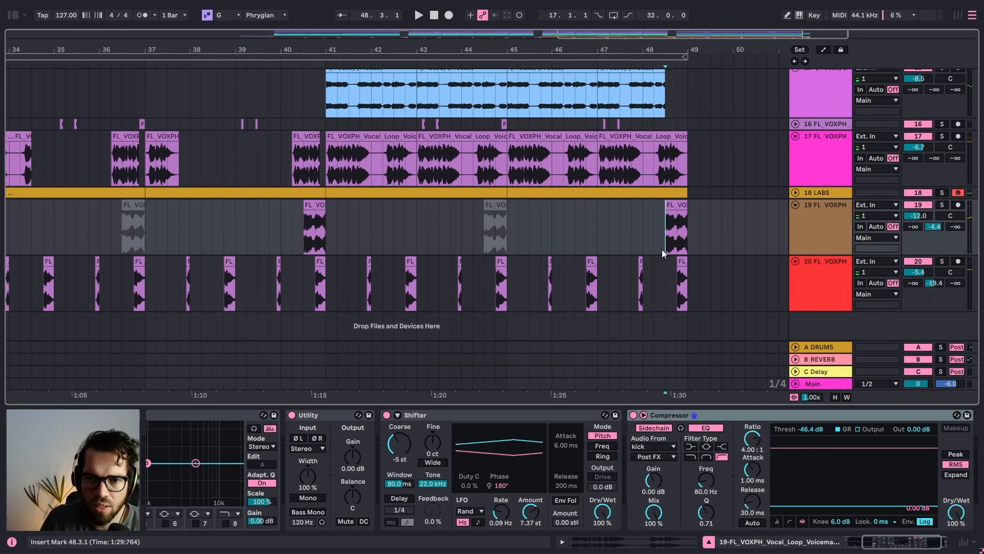
key("space")
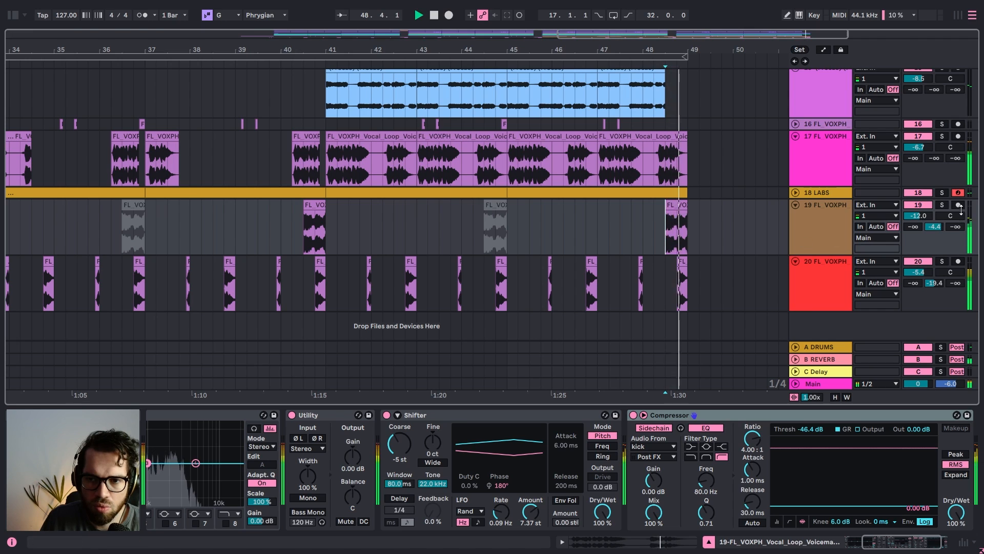
left_click(943, 205)
left_click(943, 262)
key("space")
key("space")
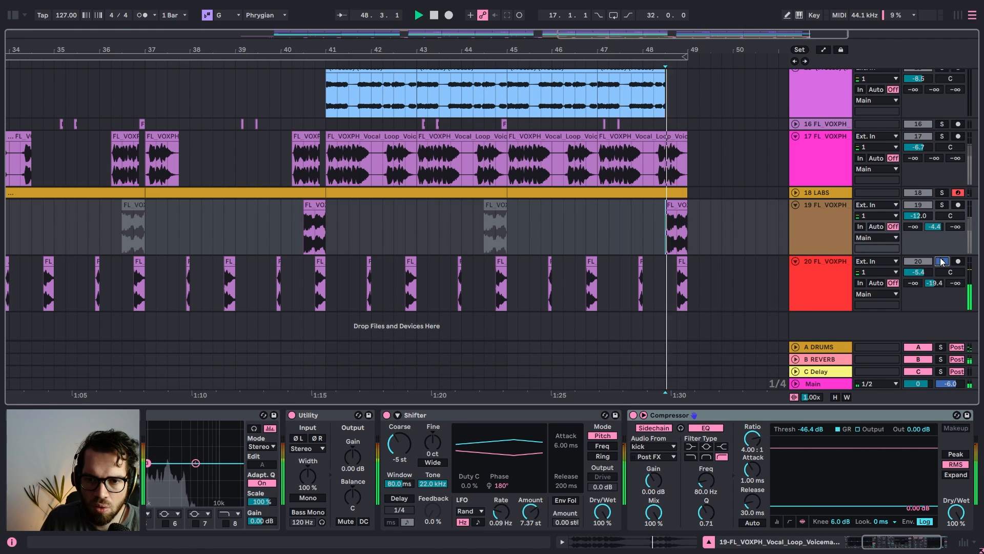
key("space")
Insert a MIDI track below track 20, load the last vocal clip of track 20 into its Simpler, and play
left_click(842, 273)
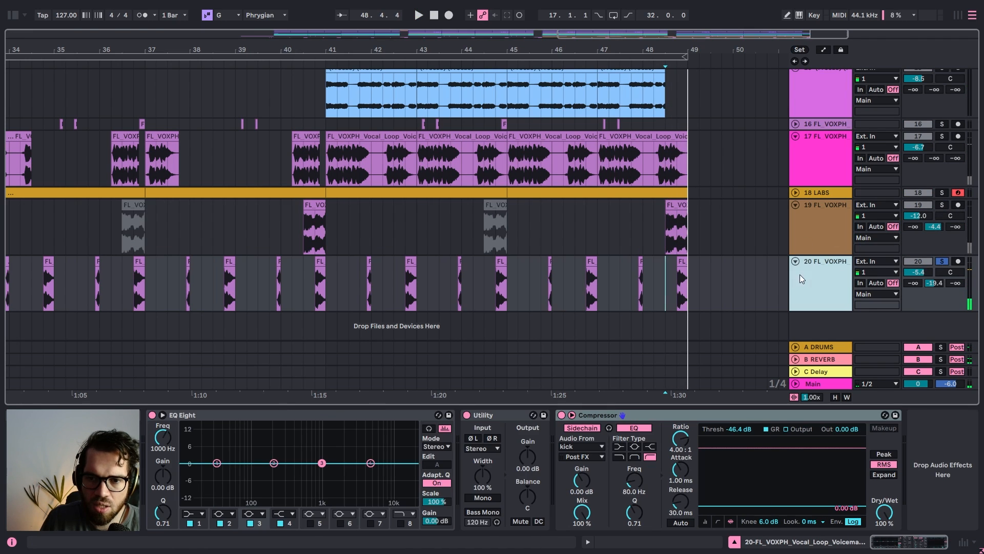
key("ctrl+shift+t")
left_click_drag(681, 235, 183, 459)
key("space")
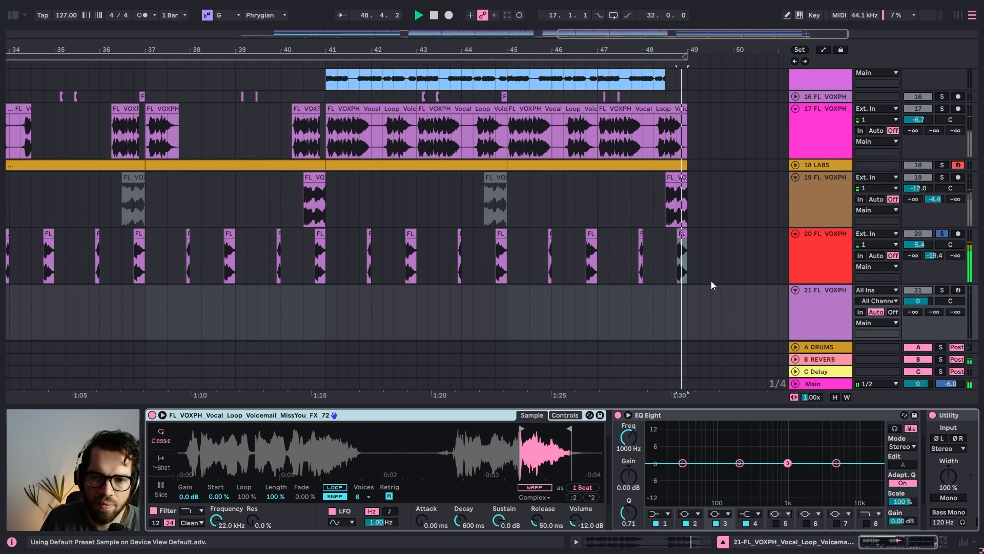
Consolidate the last clip on track 20 and replace track 21's Simpler sample with it
left_click(683, 237)
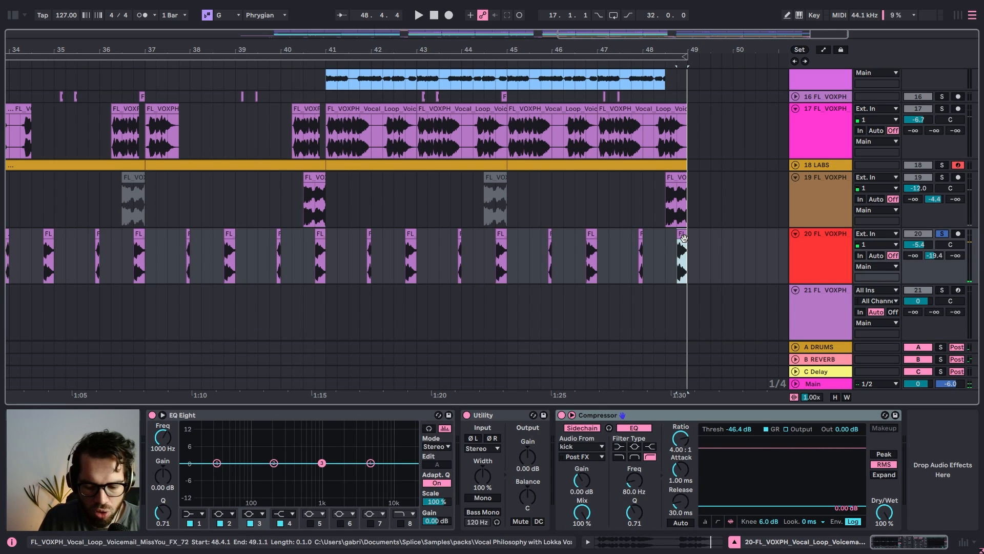
left_click(838, 312)
left_click(683, 256)
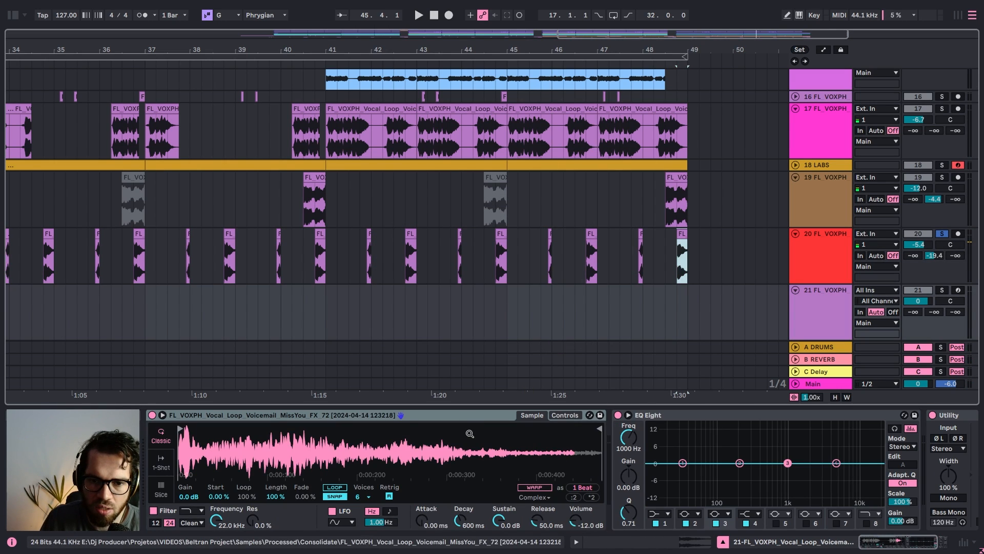
Create an eight-bar MIDI clip at bar 41 on track 21 with one sustained C3 note across its whole length
left_click_drag(326, 324, 589, 324)
key("ctrl+shift+m")
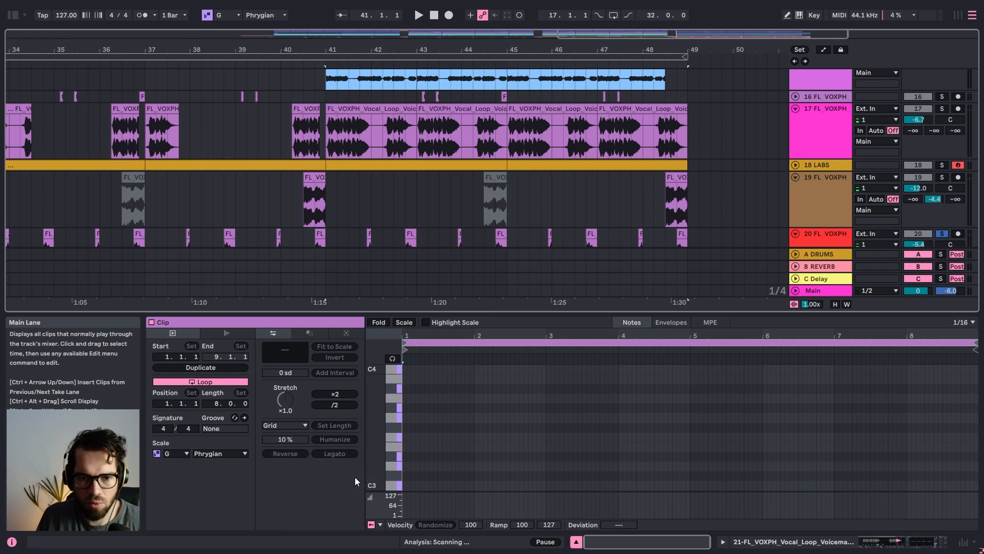
double_click(409, 485)
left_click_drag(411, 489, 978, 462)
left_click_drag(475, 336, 569, 325)
left_click_drag(459, 490, 436, 484)
Solo track 21, turn on looping in its Simpler and play the clip from bar 41
key("space")
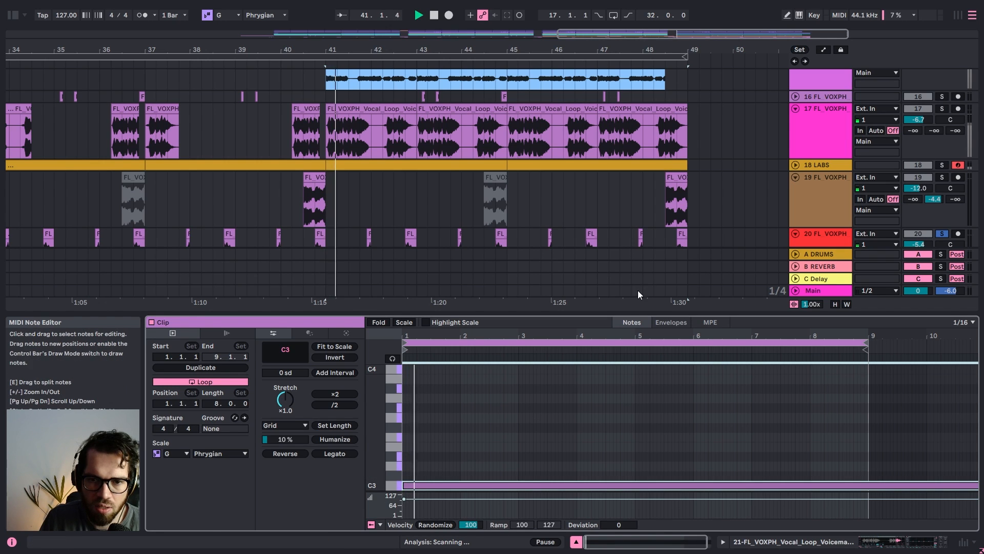
scroll(940, 180, "down", 5)
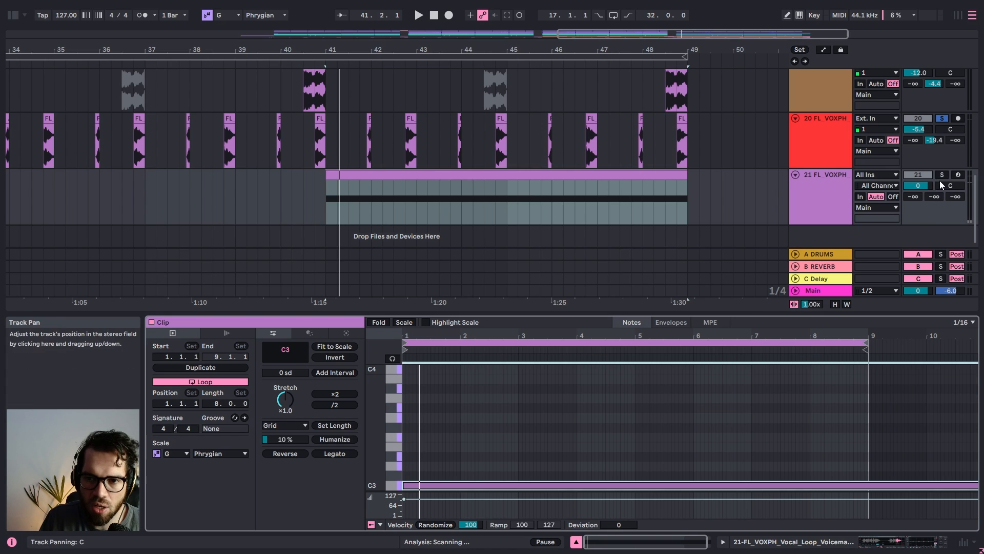
left_click(942, 175)
left_click(814, 201)
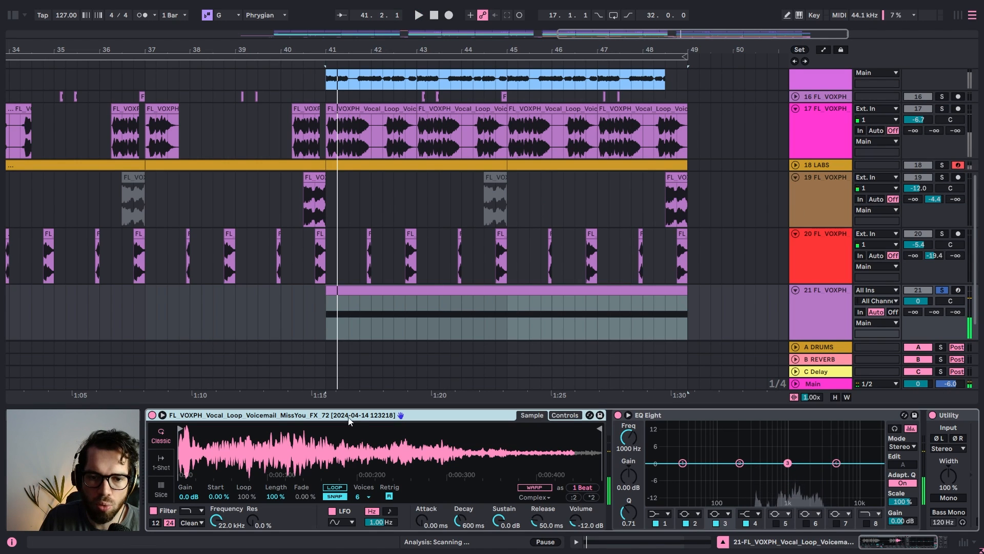
left_click(335, 487)
key("space")
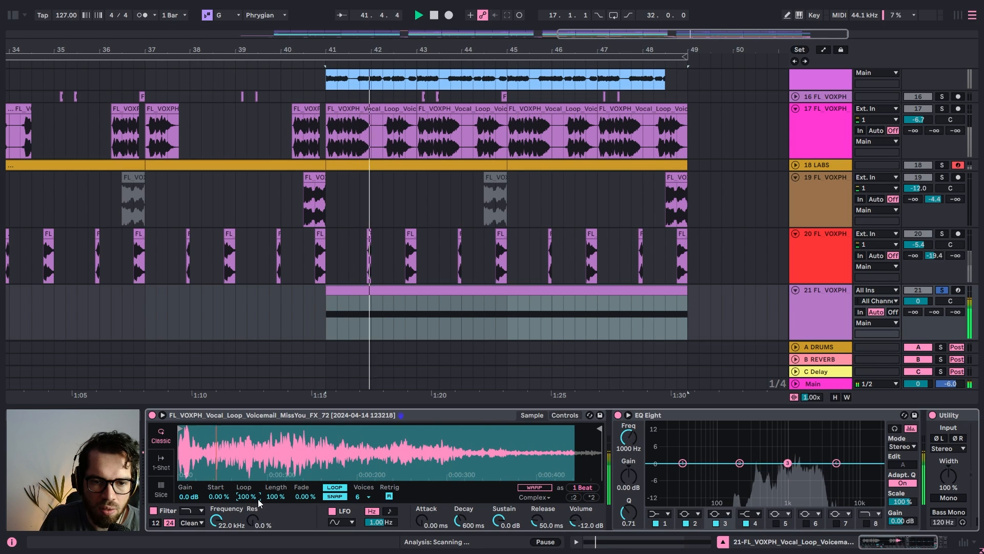
Audition the Simpler's Length down to 18%, reset it to 100% and show the automation lanes
left_click_drag(265, 501, 265, 541)
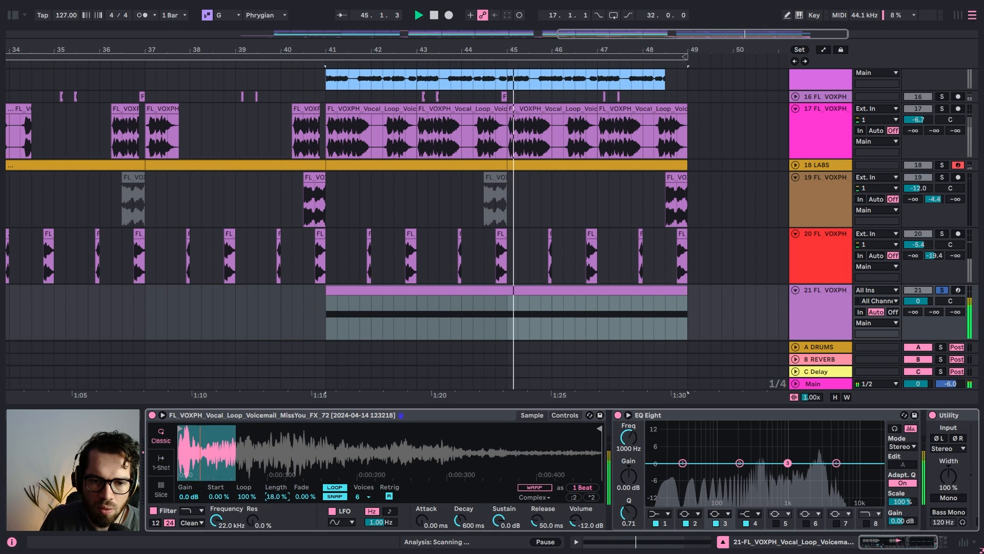
left_click_drag(272, 500, 272, 492)
key("space")
double_click(272, 499)
key("a")
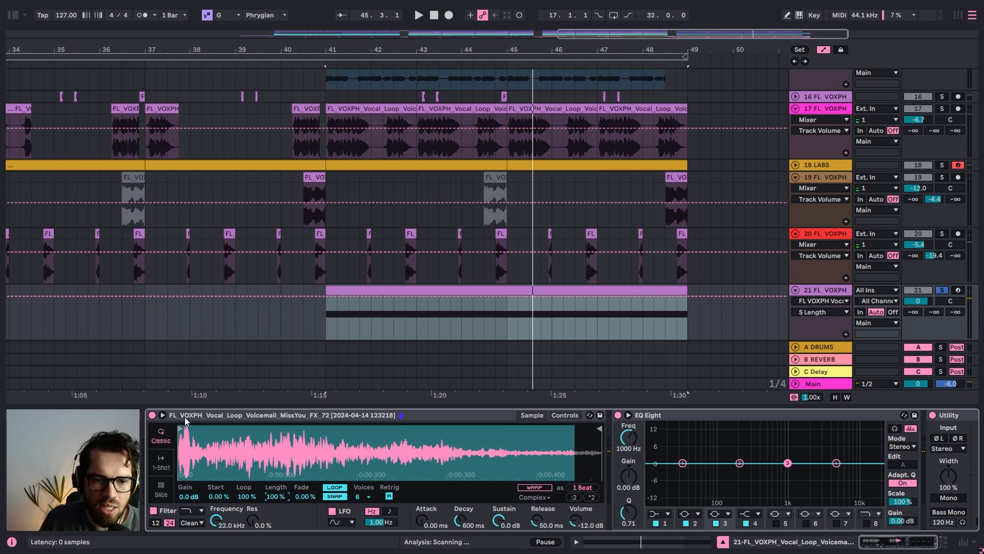
Look at the Simpler's 1-Shot and Slice modes, then return to Classic mode
left_click(161, 463)
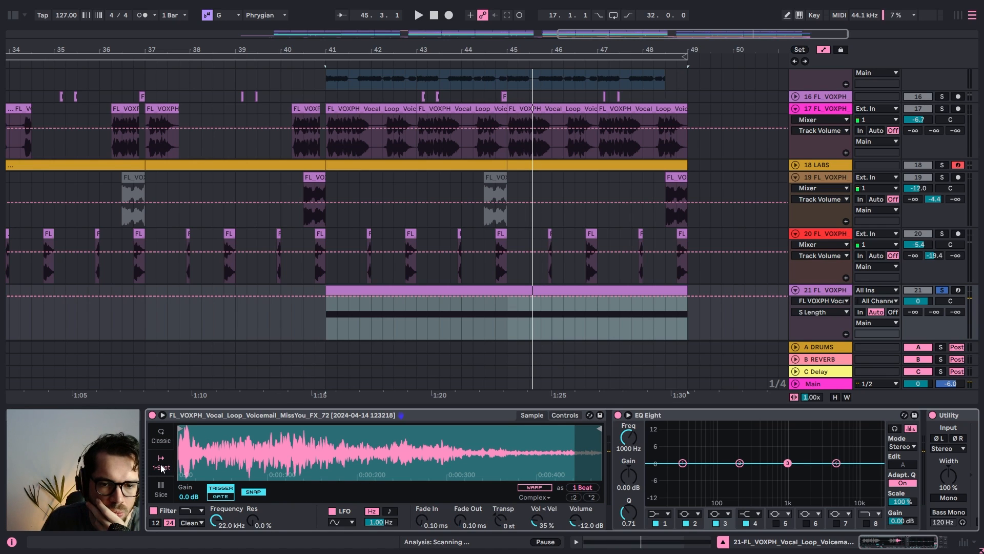
left_click(161, 488)
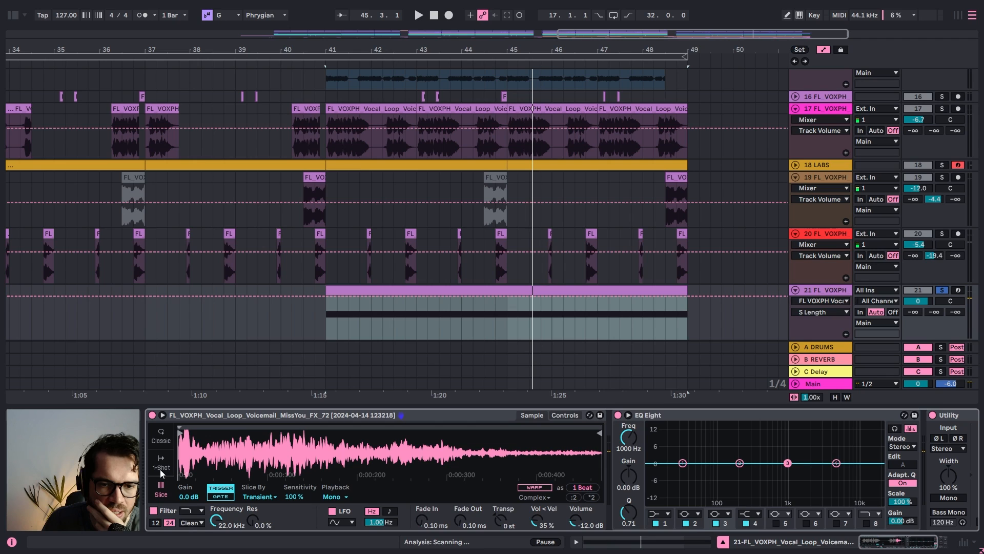
left_click(159, 436)
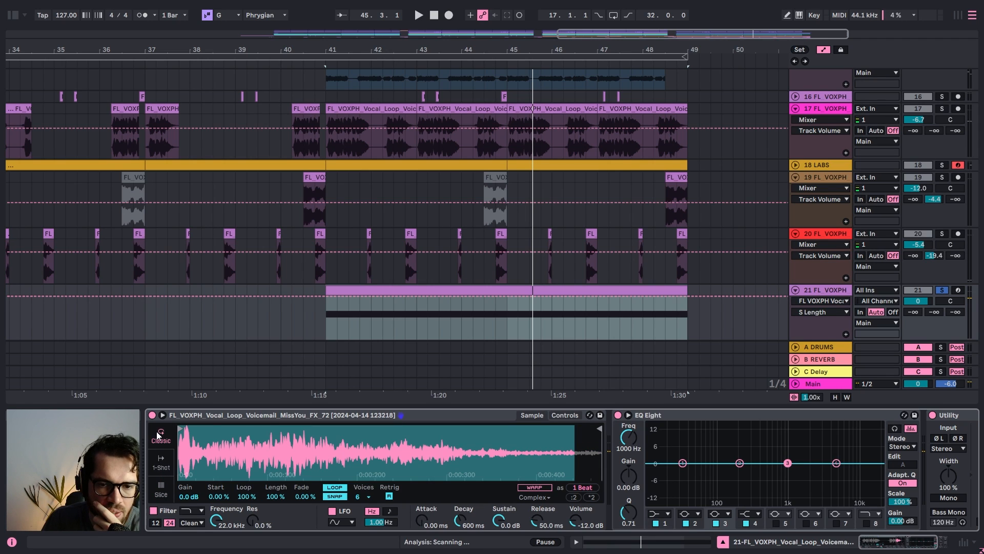
Turn off Snap in the Simpler, audition the sample at 100% Length, then unsolo track 21 and replay from bar 41
left_click(335, 496)
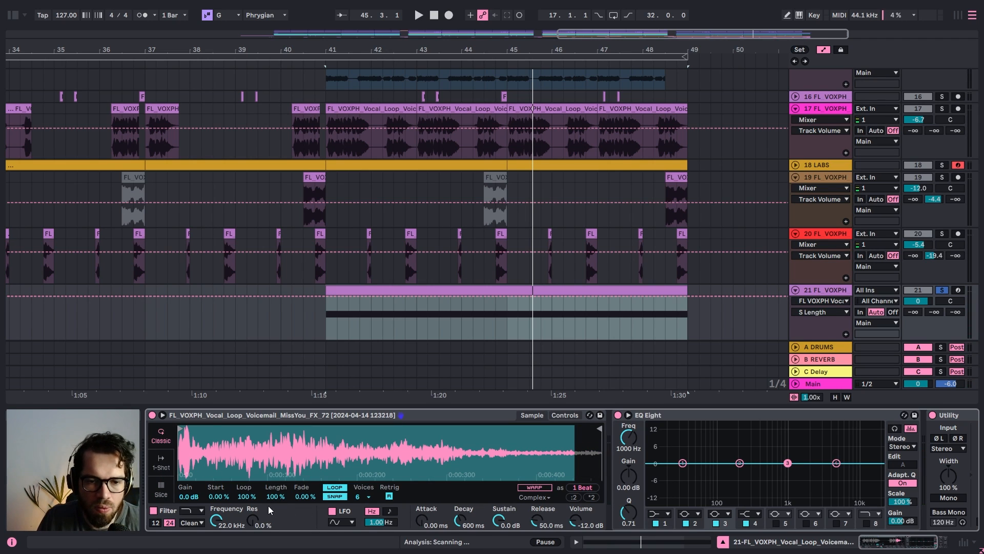
key("space")
mouse_move(288, 497)
left_mouse_down()
mouse_move(288, 548)
mouse_move(281, 498)
left_mouse_up()
key("space")
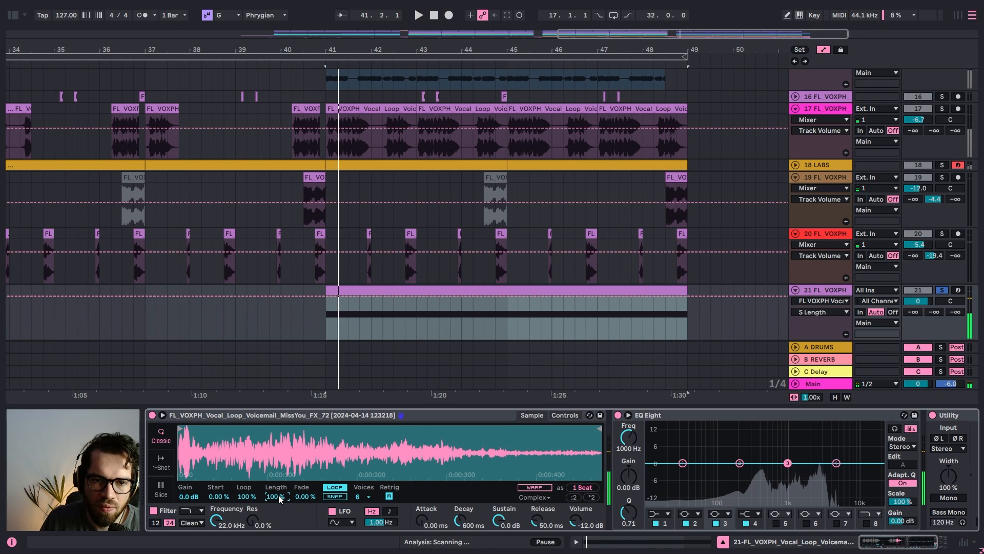
left_click(944, 293)
key("space")
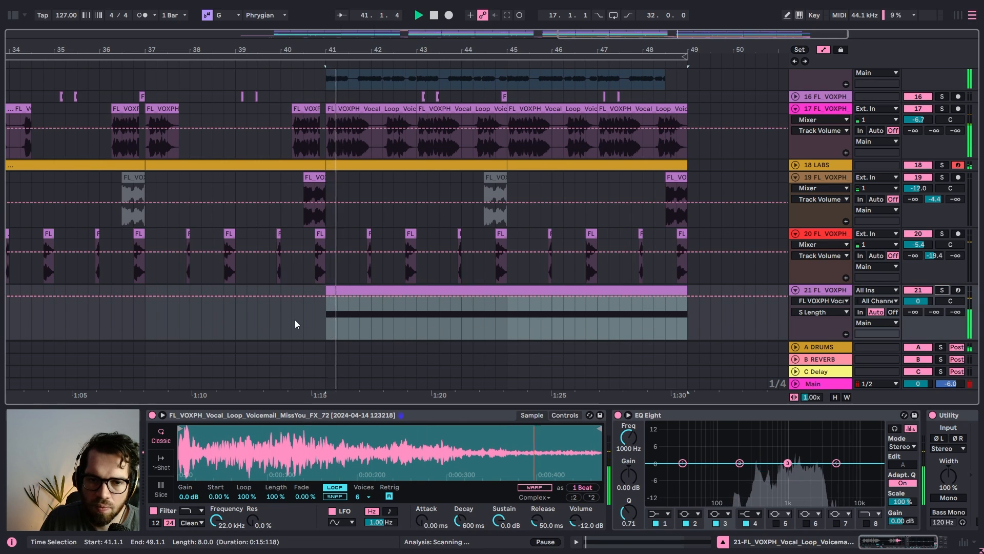
Automate track 21's Simpler Length from 100% at bar 41 down to 0% at 48.3, bending the ramp slightly upward
left_click(313, 319)
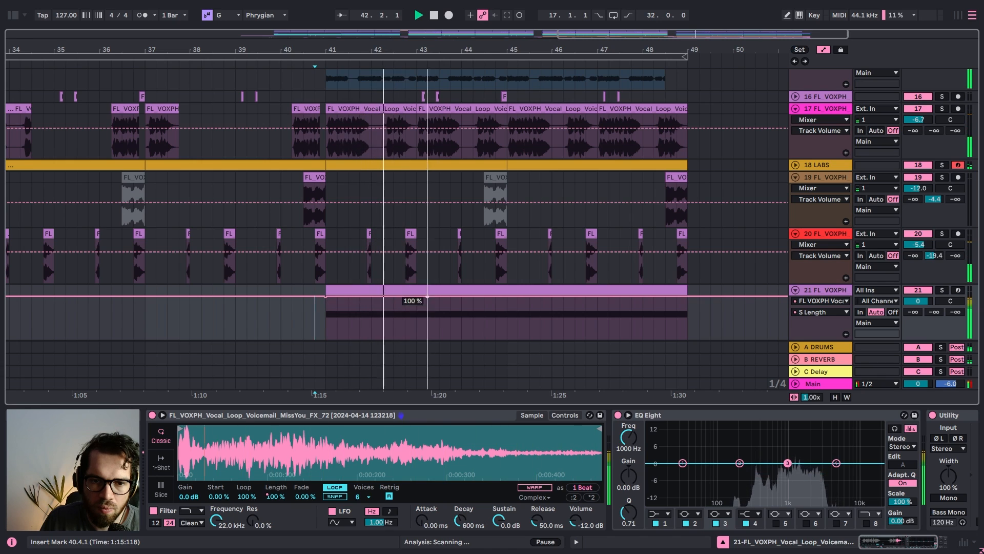
left_click_drag(484, 296, 518, 305)
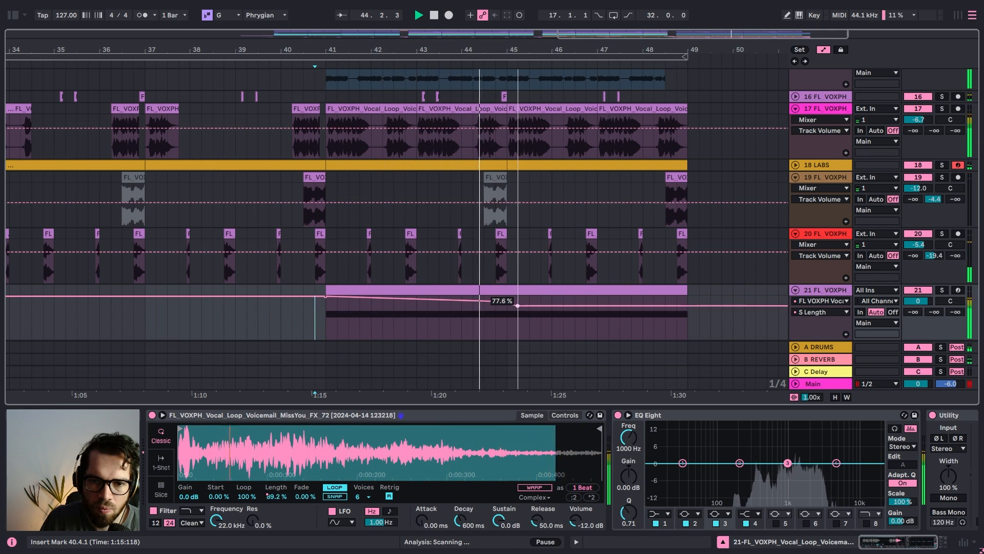
left_click(502, 302)
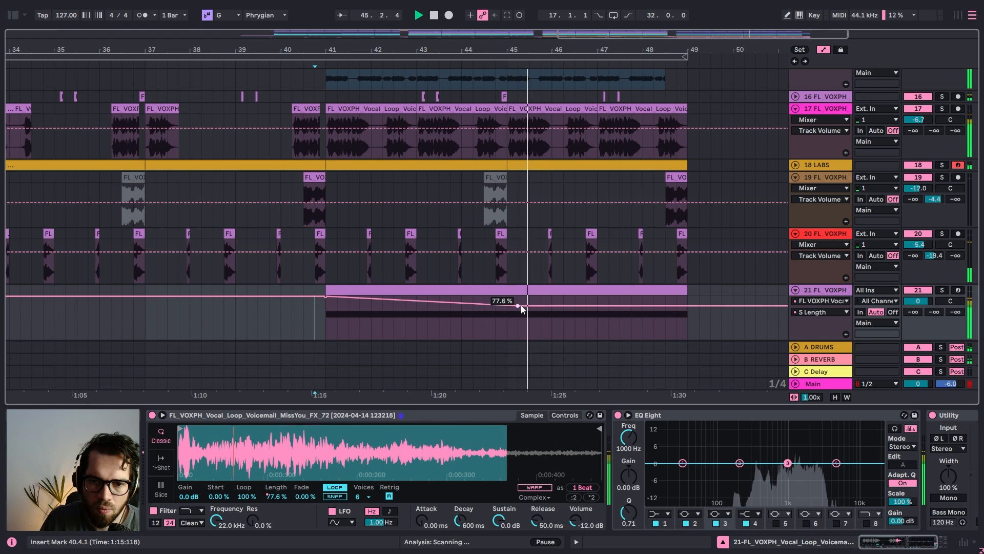
left_click_drag(541, 305, 666, 338)
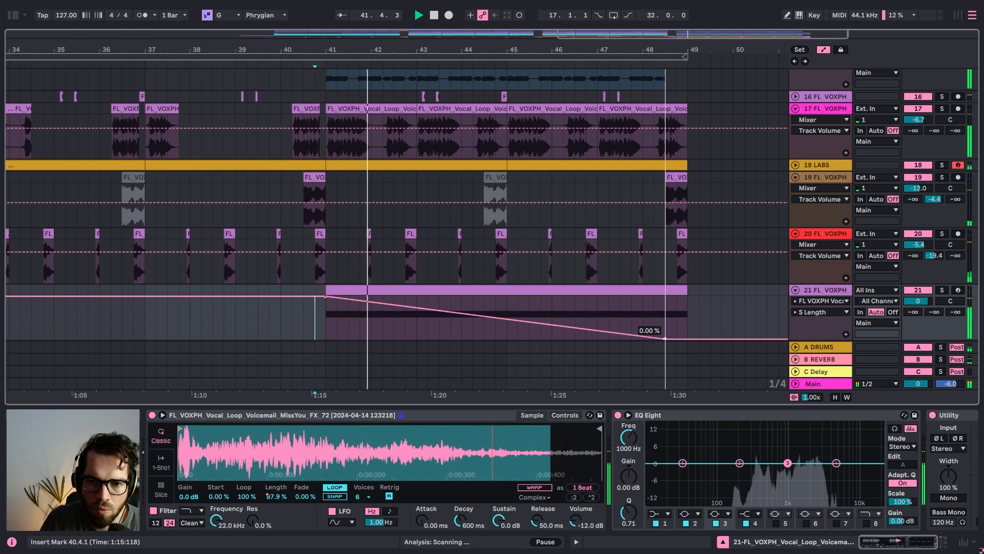
left_click_drag(513, 320, 513, 315)
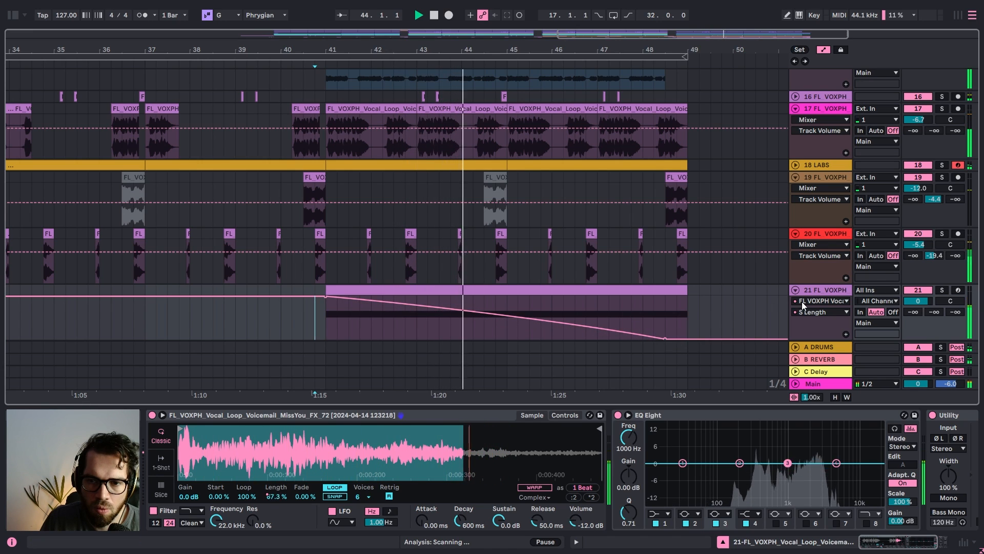
Enable EQ Eight band 8 on track 21 as a low-pass at 1.47 kHz with Q 0.72, and turn Simpler's Snap back on
left_click(867, 524)
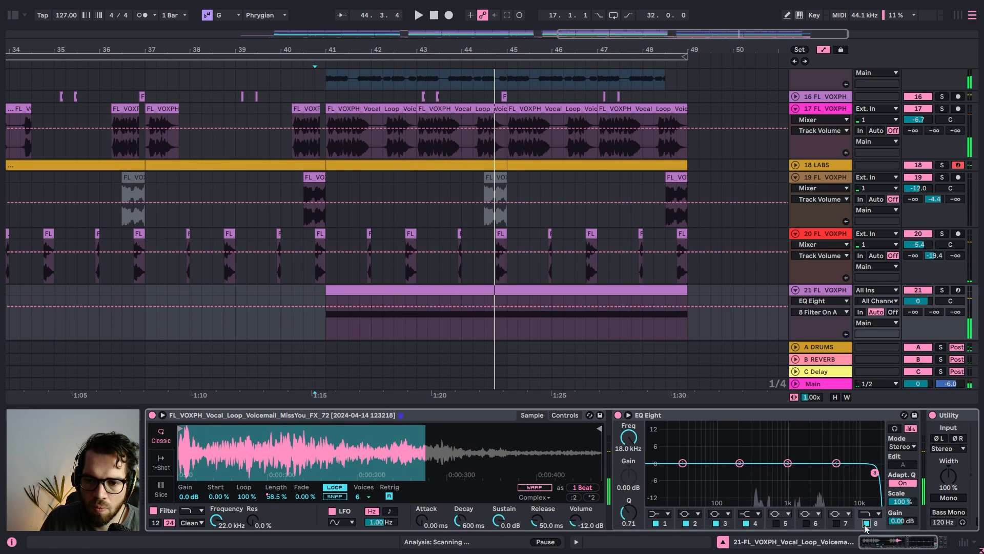
key("space")
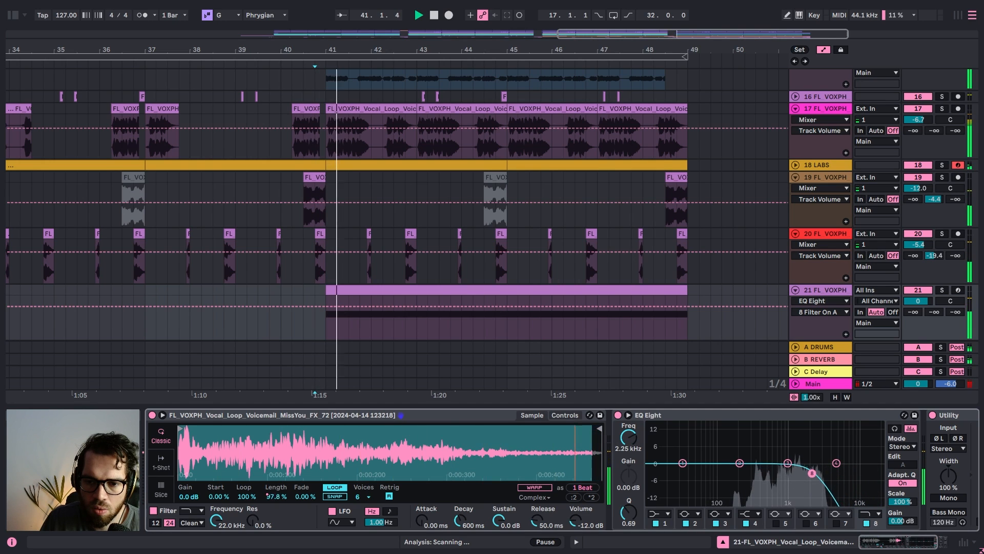
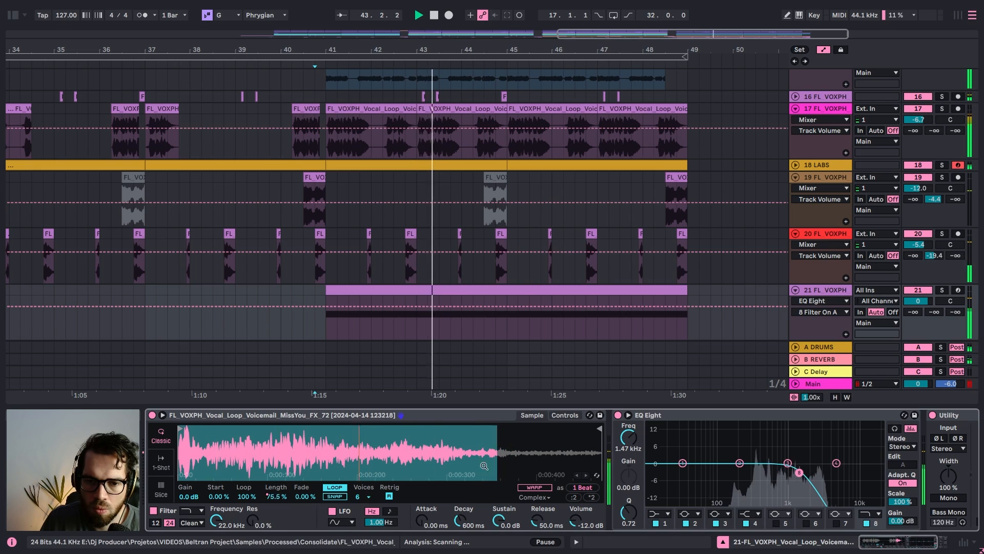
left_click(333, 496)
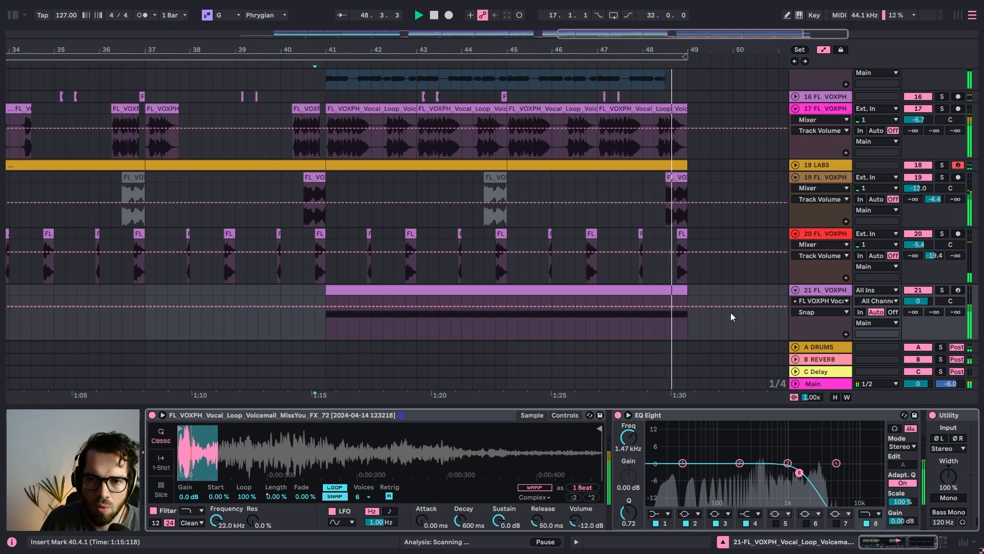
Stop playback, hide the automation lanes and shorten the last LABS clip to end at 48.3
key("space")
key("a")
scroll(666, 163, "down", 1)
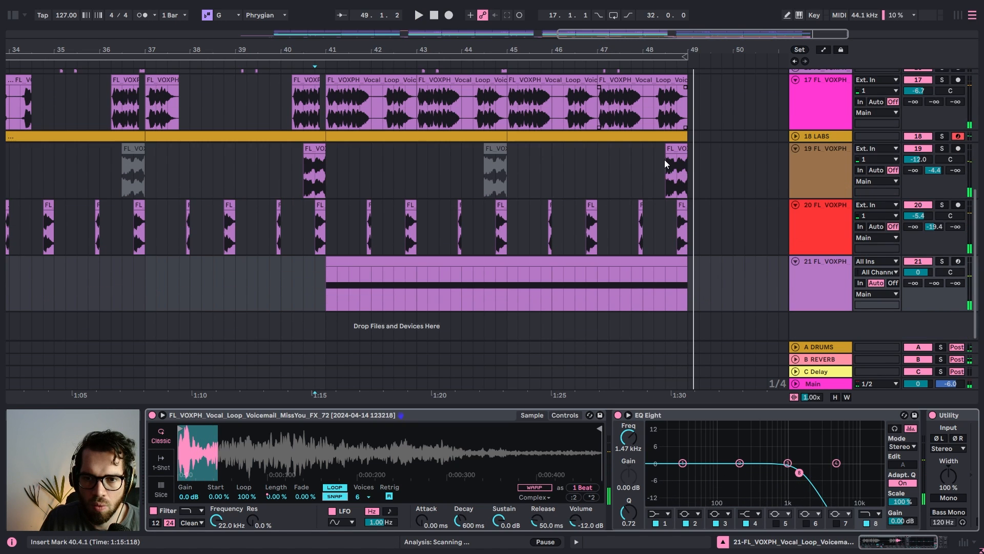
left_click_drag(684, 139, 665, 139)
scroll(661, 146, "up", 2)
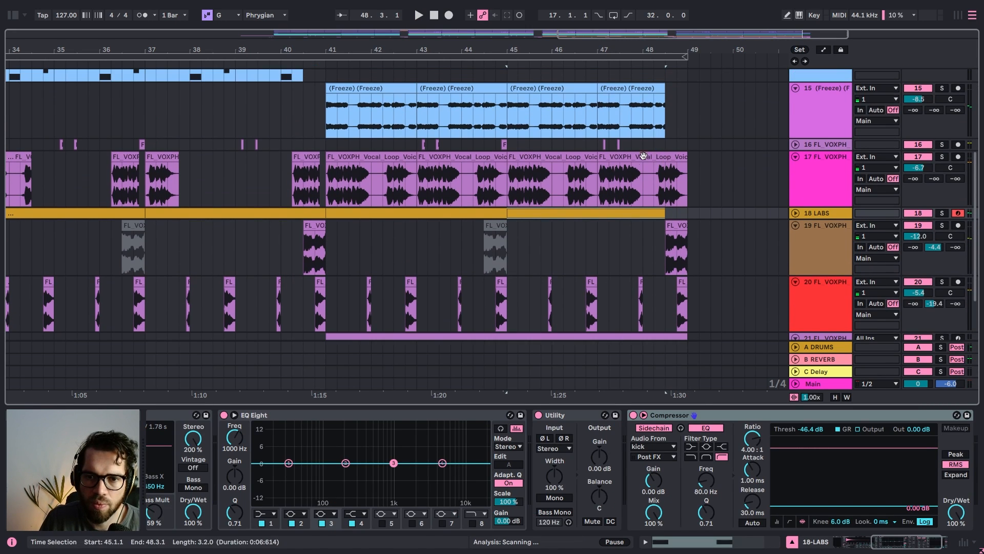
Play the arrangement from bar 48 to check the end of the breakdown across the upper tracks
left_click(645, 169)
key("space")
scroll(663, 190, "up", 2)
scroll(666, 190, "up", 3)
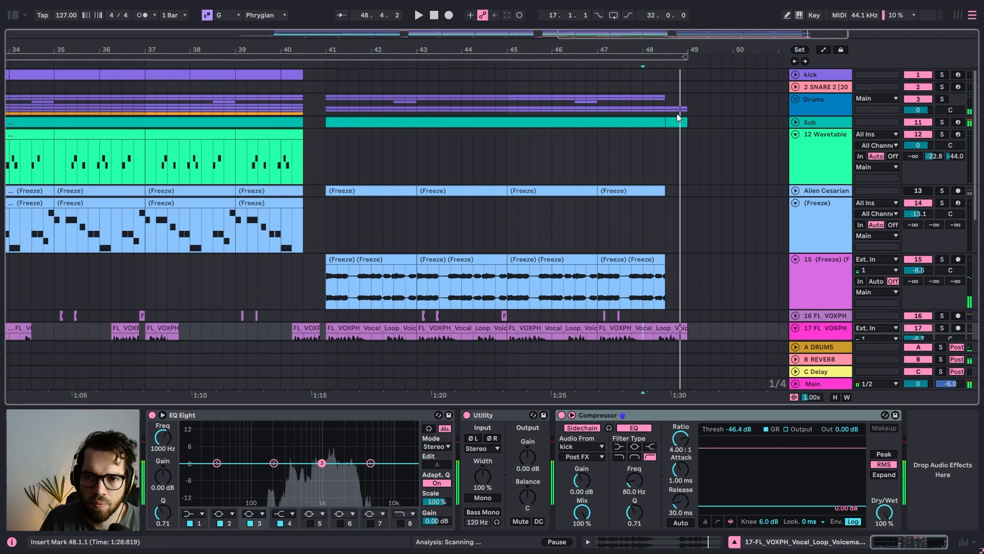
Clear the Drums and Sub clips between 48.3 and bar 49, and play from 47.3 to check the gap
key("space")
left_click_drag(697, 122, 677, 146)
left_click(650, 109)
left_click(619, 132)
left_click(619, 134)
key("space")
scroll(645, 163, "down", 8)
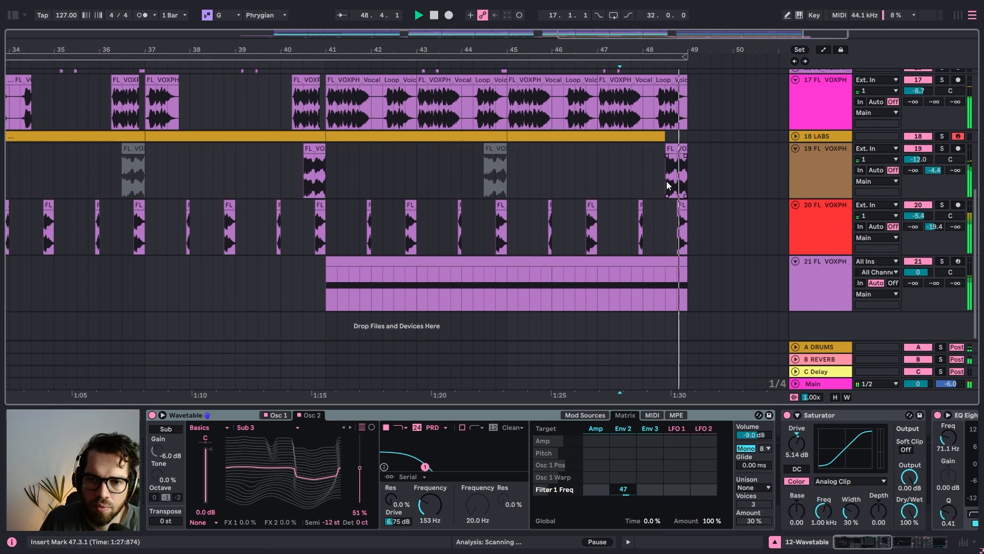
Delete the final vocal clips after 48.3 on tracks 19 and 20, and shorten track 17's last vocal loop to end at 48.3
key("space")
left_click(676, 149)
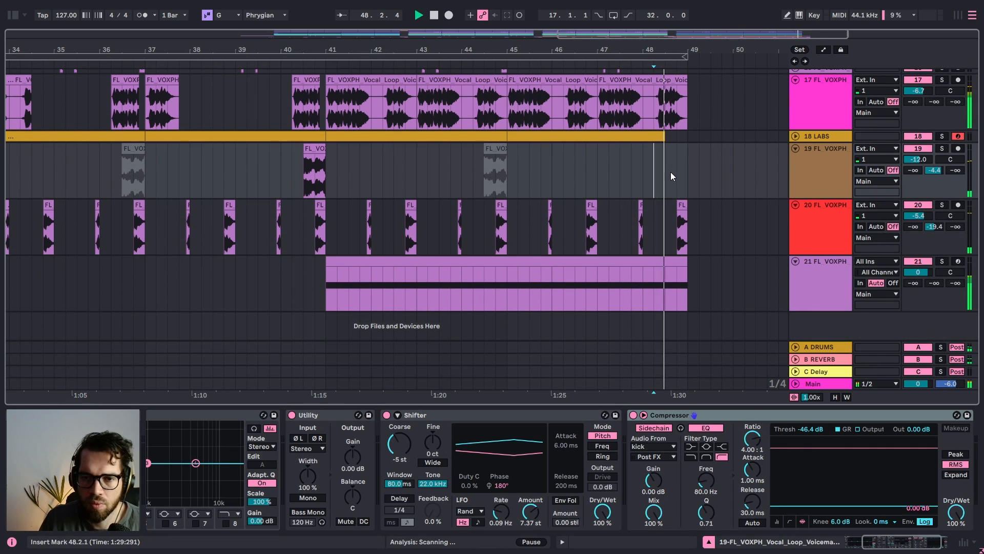
left_click_drag(686, 85, 666, 85)
key("space")
key("space")
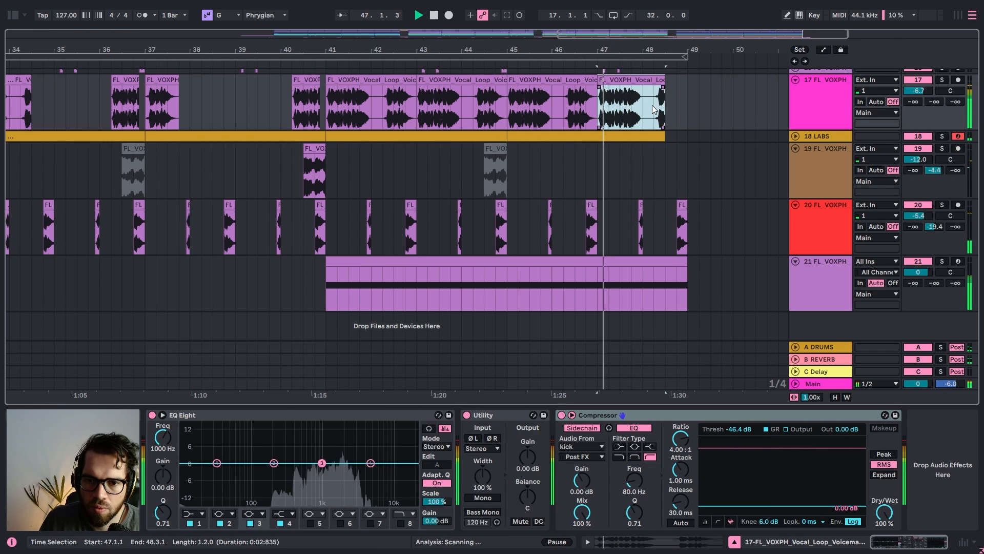
left_click(653, 107)
left_click(681, 206)
key("Delete")
left_click(663, 236)
Show track 21's Sample Length automation, ramp it back up from 48.3 to bar 49, and play the transition
key("a")
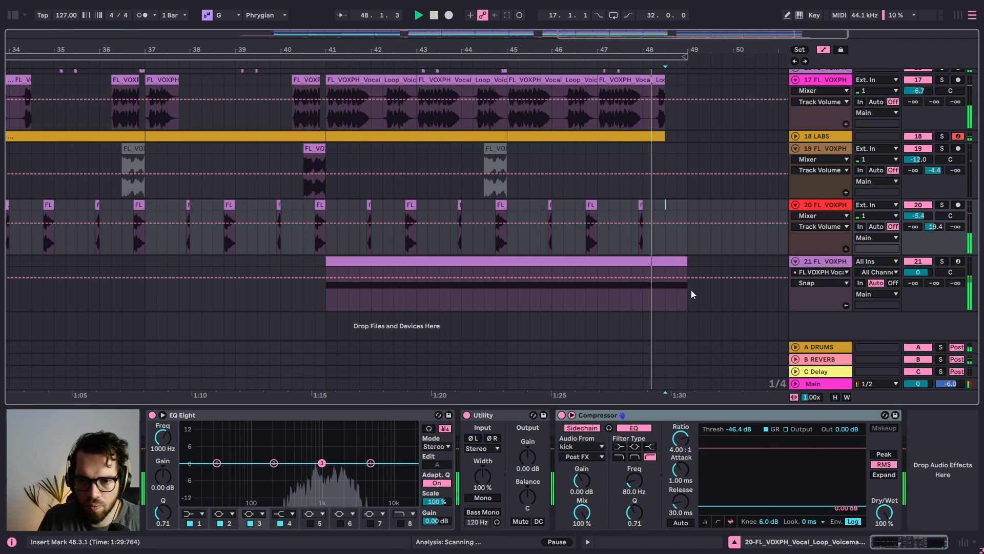
left_click(822, 282)
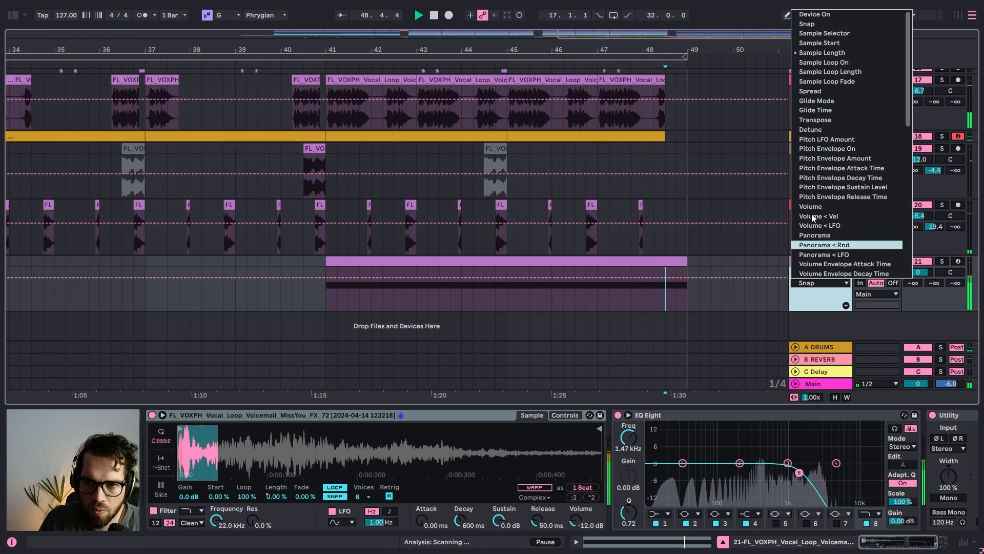
left_click(823, 52)
left_click_drag(676, 307, 687, 278)
key("space")
key("space")
key("space")
key("space")
key("space")
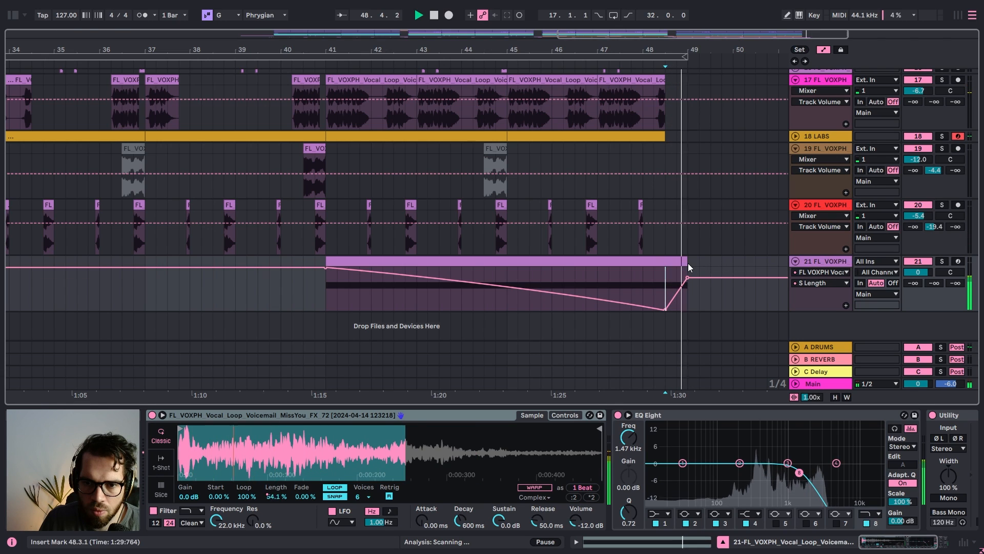
Duplicate track 21's eight-bar clip with its automation to bar 49 and remove the lowest breakpoint from the copied Length ramp
key("ctrl+d")
key("space")
key("space")
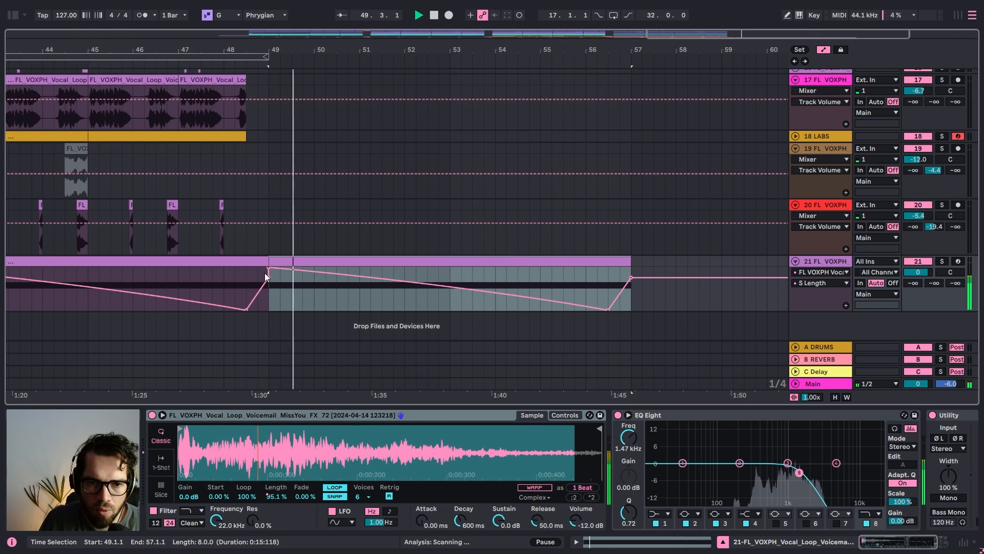
left_click(606, 310)
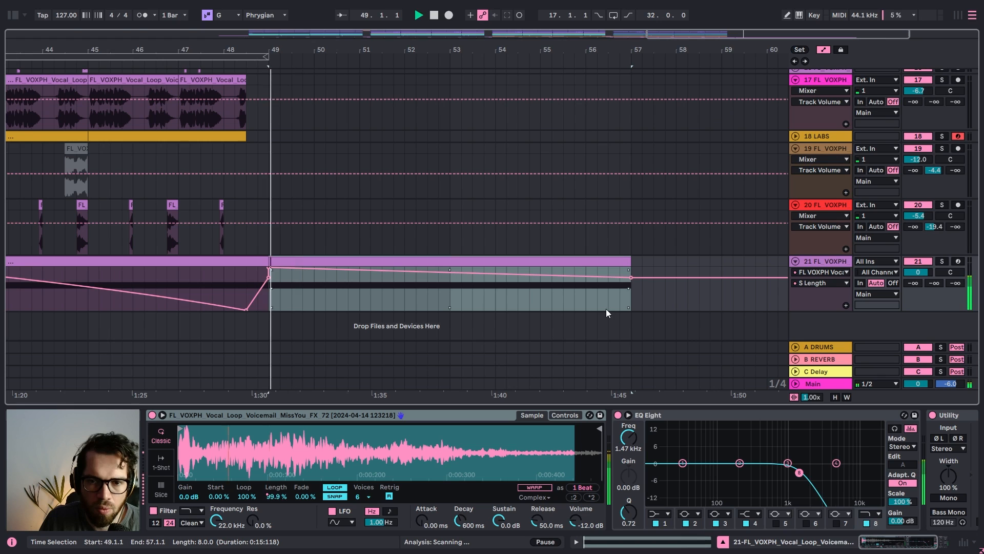
Shape the copied Length automation to hold high until bar 50 and drop to 35.1% there, removing the extra breakpoint after it
left_click(316, 269)
key("space")
key("space")
left_click_drag(327, 269, 314, 295)
key("space")
key("space")
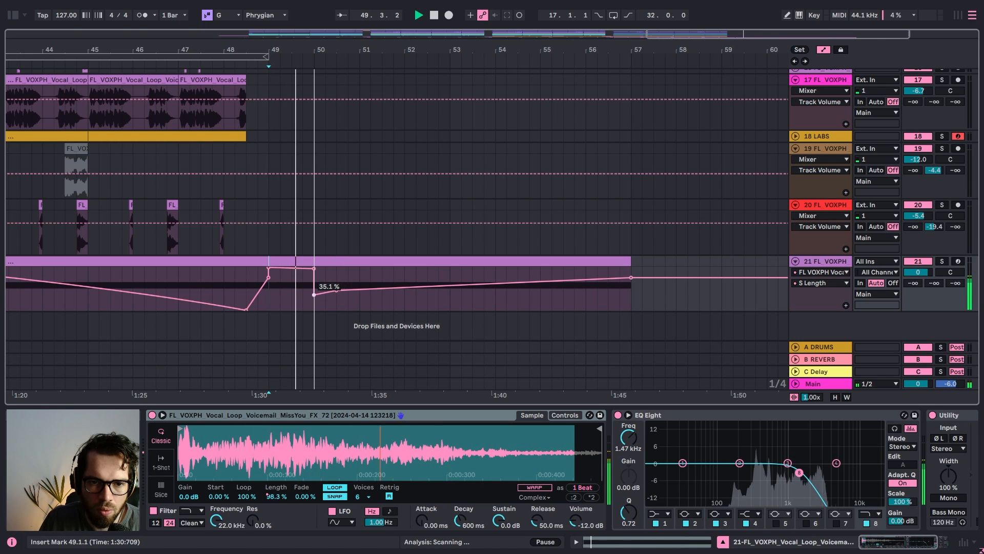
key("space")
key("space")
left_click(335, 291)
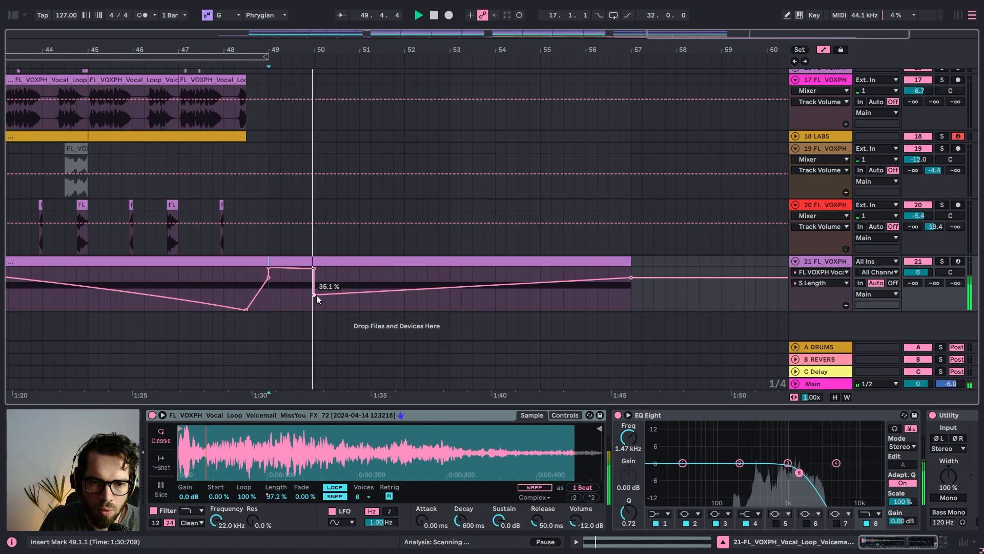
key("space")
key("space")
Start the Length drop one beat before bar 50 and add a rise from 50.4 back to 100% at bar 51
left_click(313, 269)
left_click(328, 280)
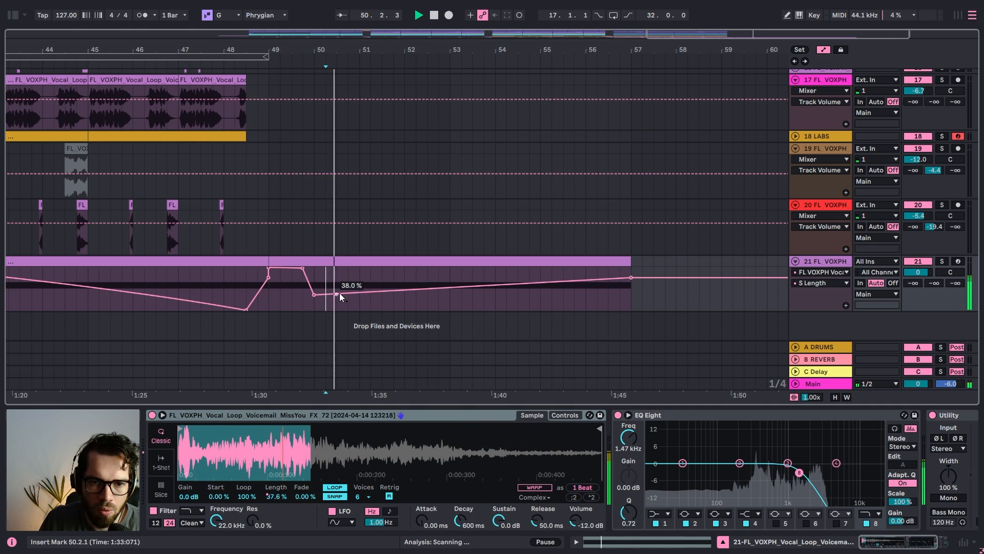
left_click_drag(364, 292, 359, 270)
key("space")
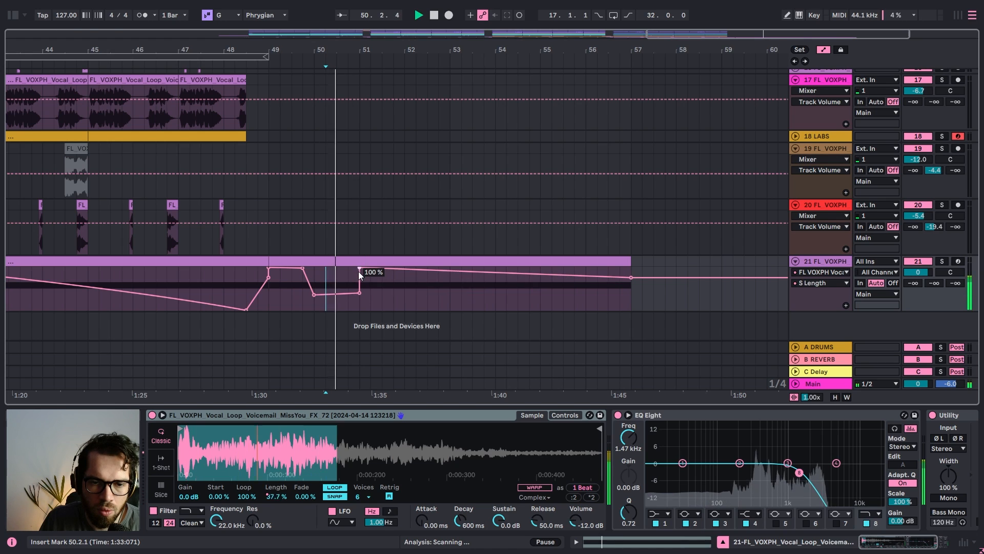
left_click(348, 290)
key("space")
key("space")
Hide the automation lanes and fold all tracks to show the whole arrangement
left_click(245, 193)
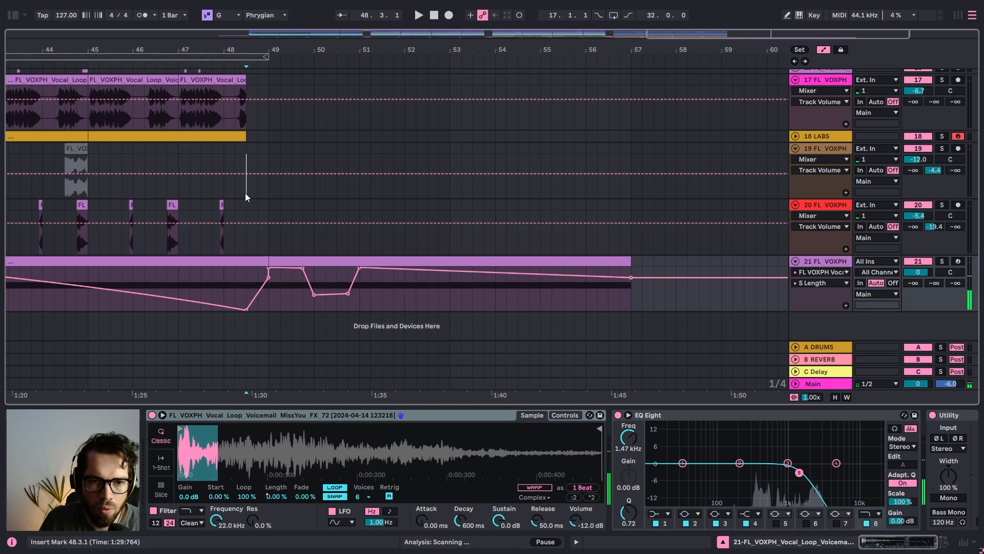
key("a")
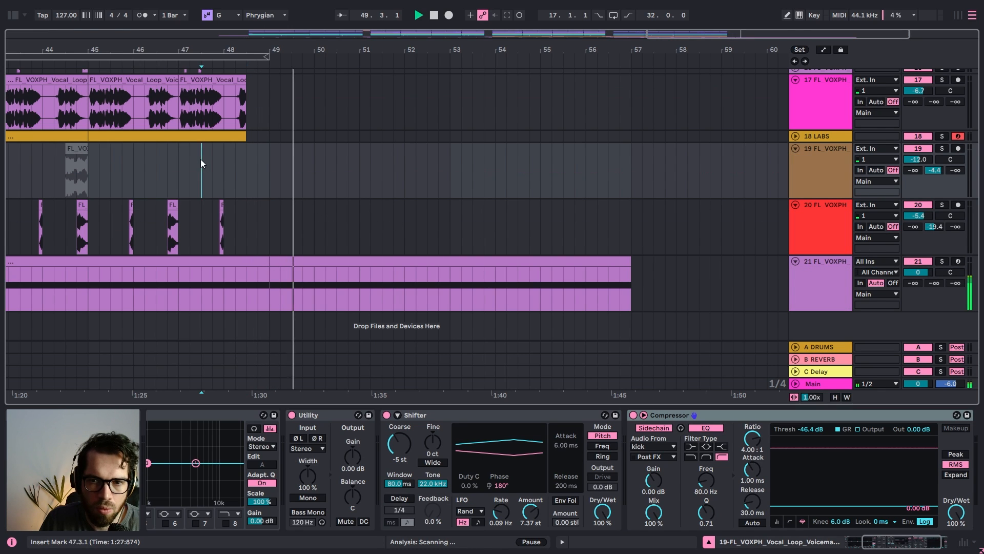
left_click(823, 163)
key("ctrl+a")
left_click(796, 148)
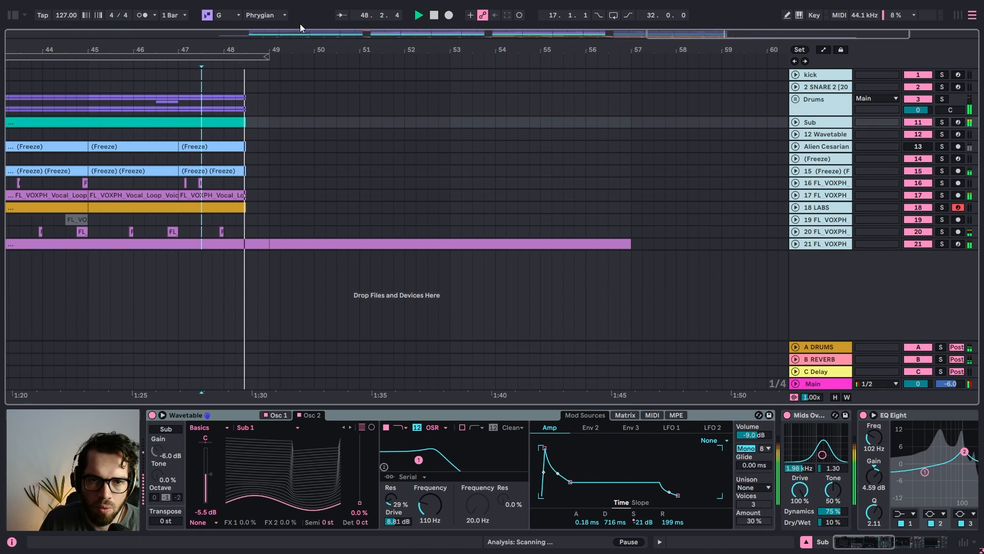
left_click_drag(319, 45, 322, 8)
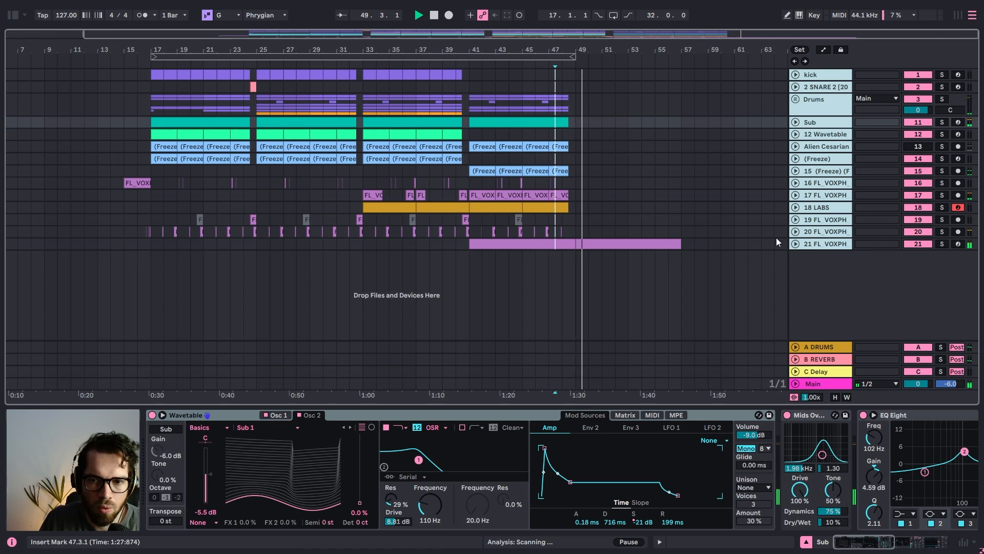
Raise the volume of track 21's Simpler to -3.43 dB while playing the transition, and stop playback
left_click(821, 245)
key("space")
key("space")
left_click_drag(576, 520, 575, 506)
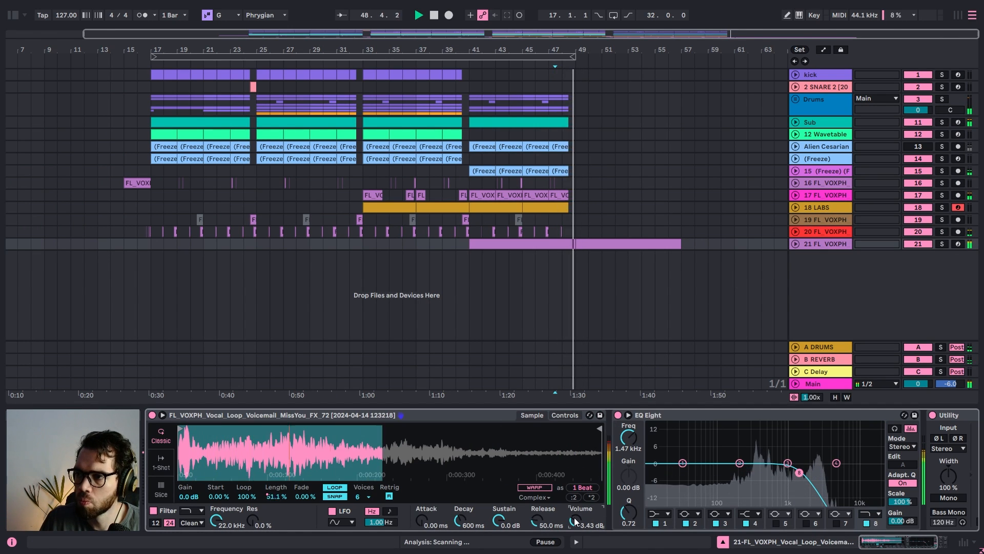
key("space")
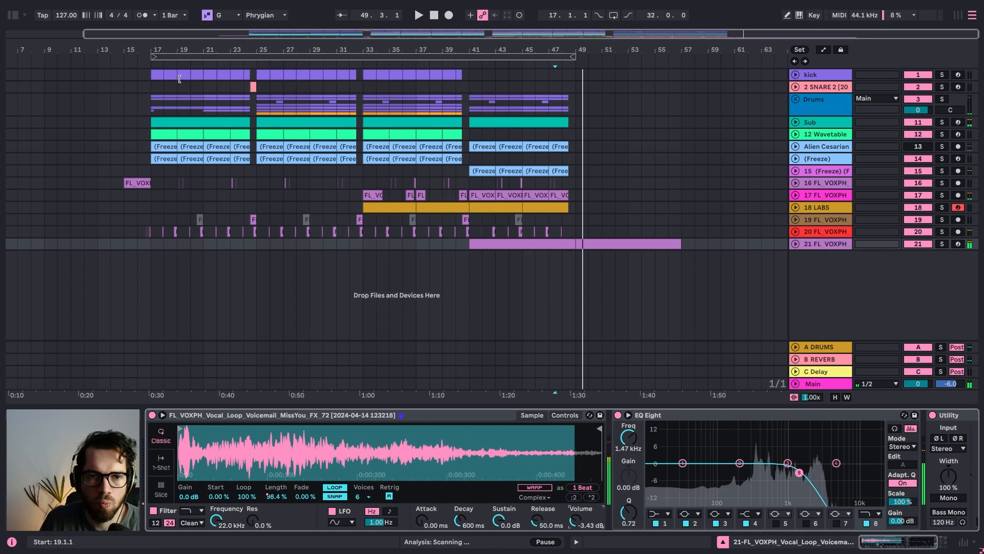
Copy bars 17 to 41 from the kick through track 19, paste them at bar 49, and play from bar 48
left_click(155, 75)
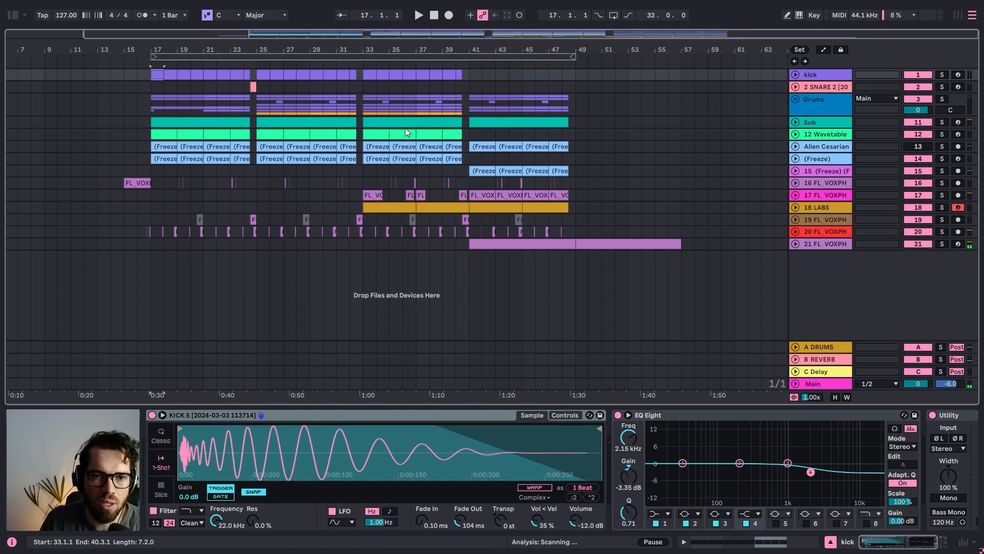
left_click(470, 221, "shift")
left_click(582, 71)
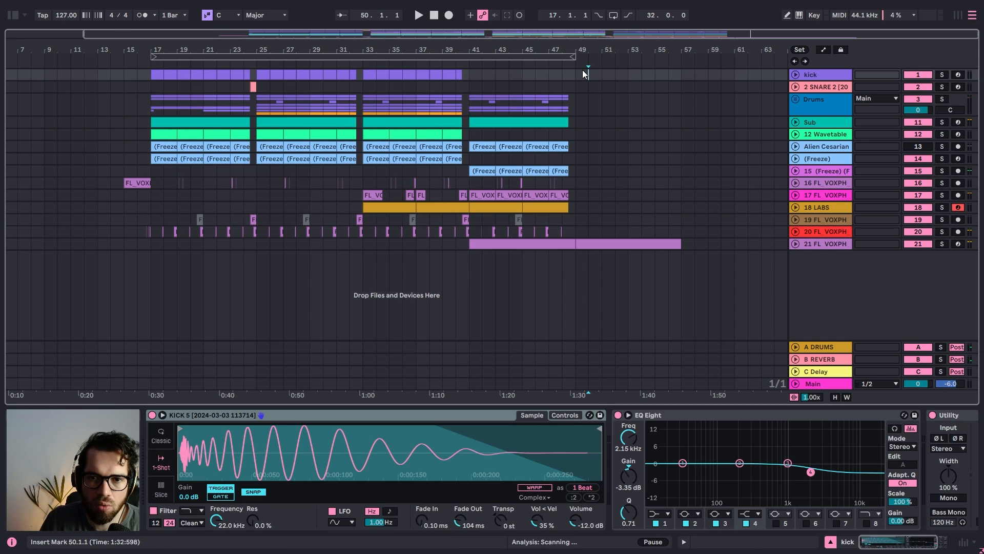
key("ctrl+v")
left_click(565, 78)
key("space")
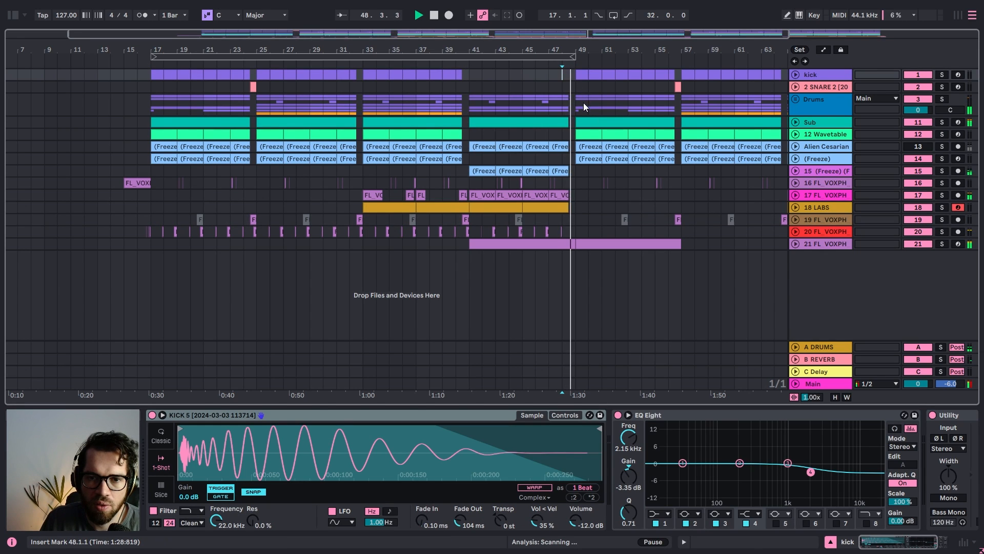
left_click_drag(590, 51, 590, 83)
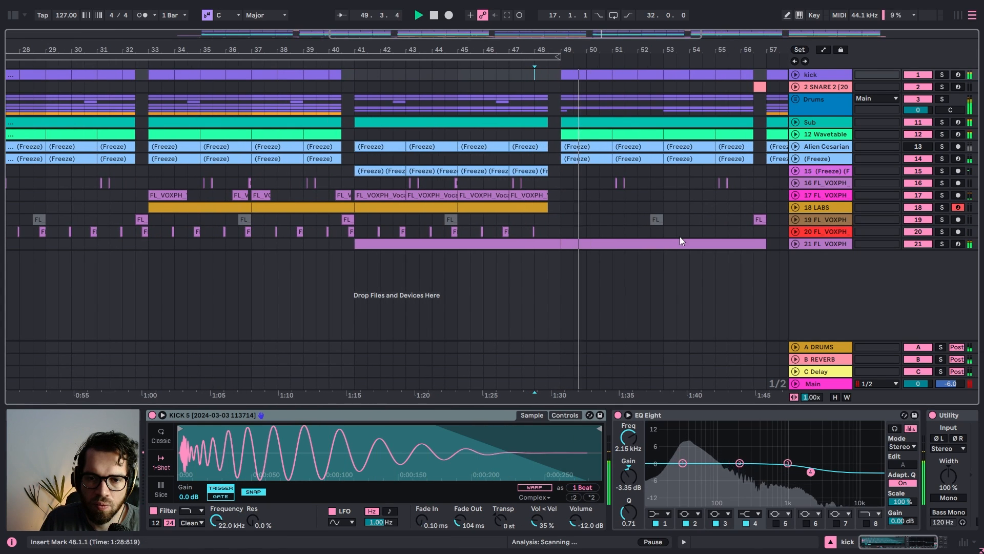
Copy track 20's kick-sidechained Compressor to the end of track 21's device chain and audition the transition into bar 49
left_click(822, 244)
left_click(819, 233)
key("space")
double_click(819, 234)
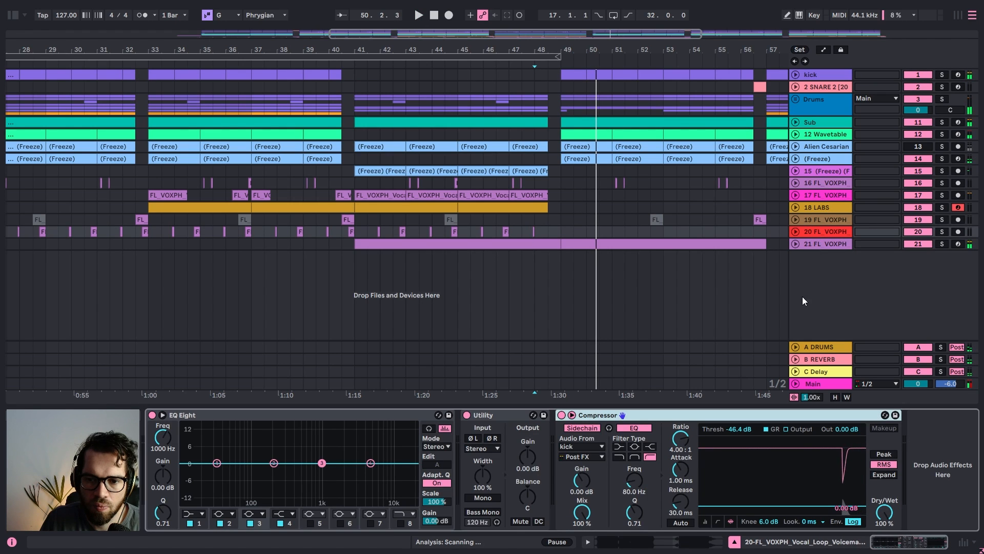
left_click_drag(614, 245, 610, 244)
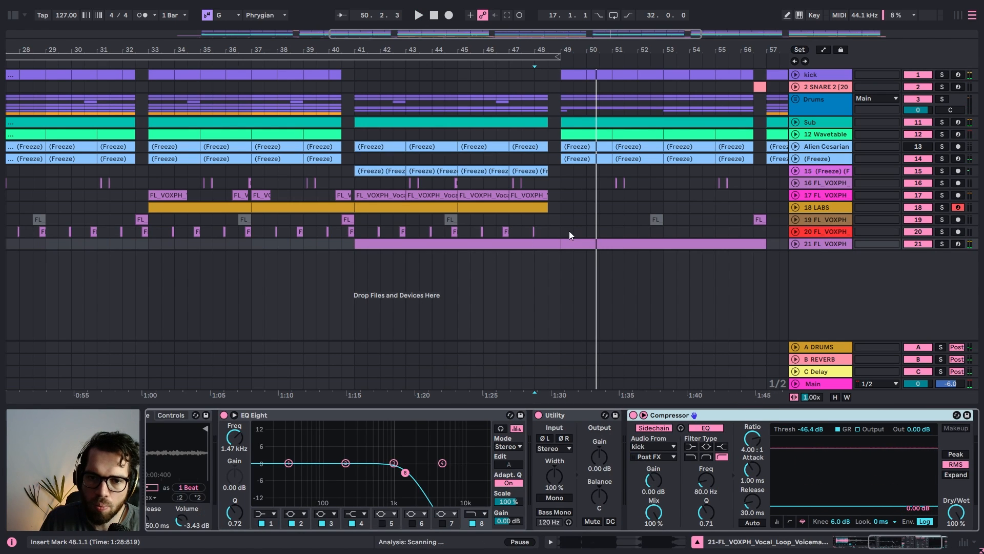
left_click(558, 228)
key("space")
left_click(544, 231)
key("space")
key("space")
Unfold track 21 and open its clip at bar 49 in the note editor
left_click(796, 244)
key("space")
left_click(593, 242)
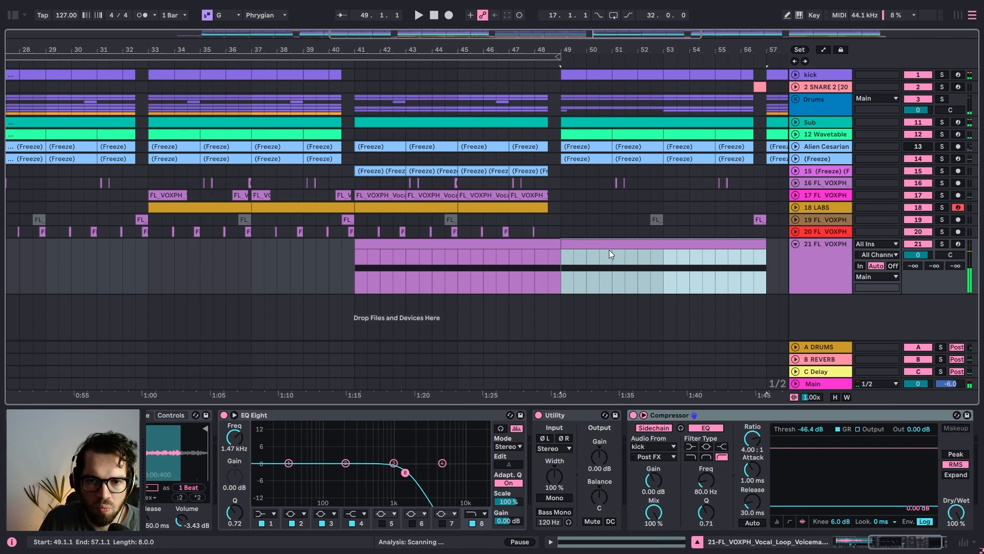
double_click(635, 259)
Remove the two low breakpoints of the dip after bar 50 in track 21's Sample Length automation, and hide automation again
key("a")
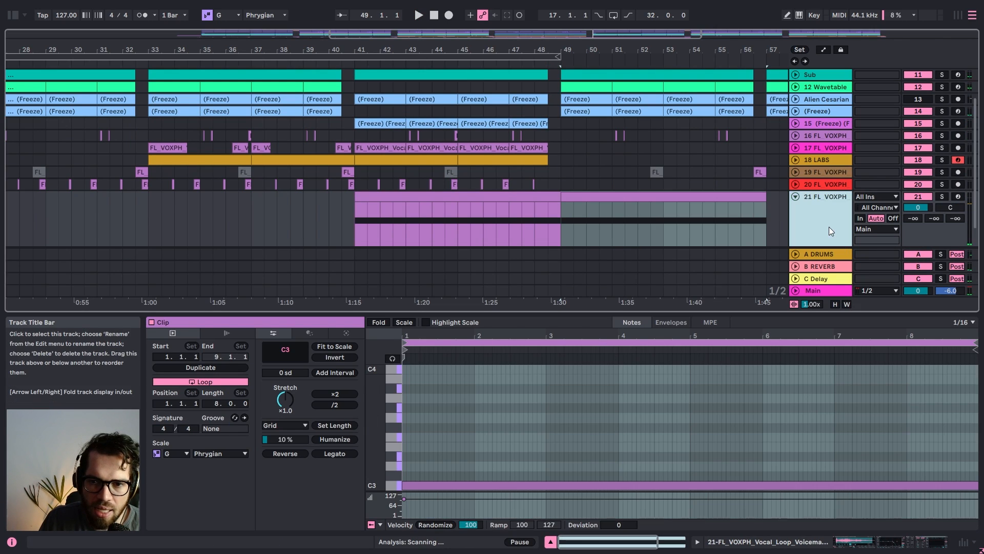
left_click(826, 208)
left_click(819, 226)
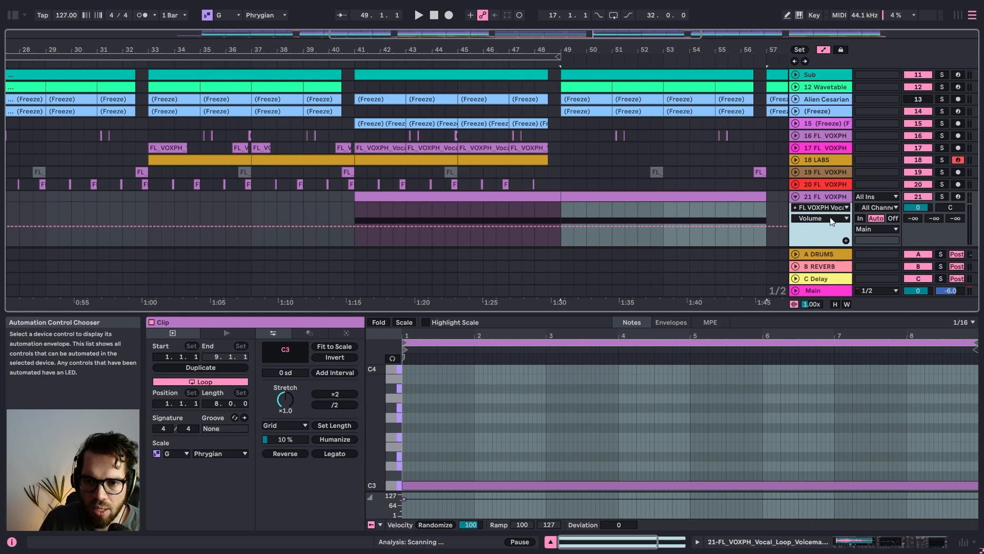
left_click(820, 219)
left_click(822, 266)
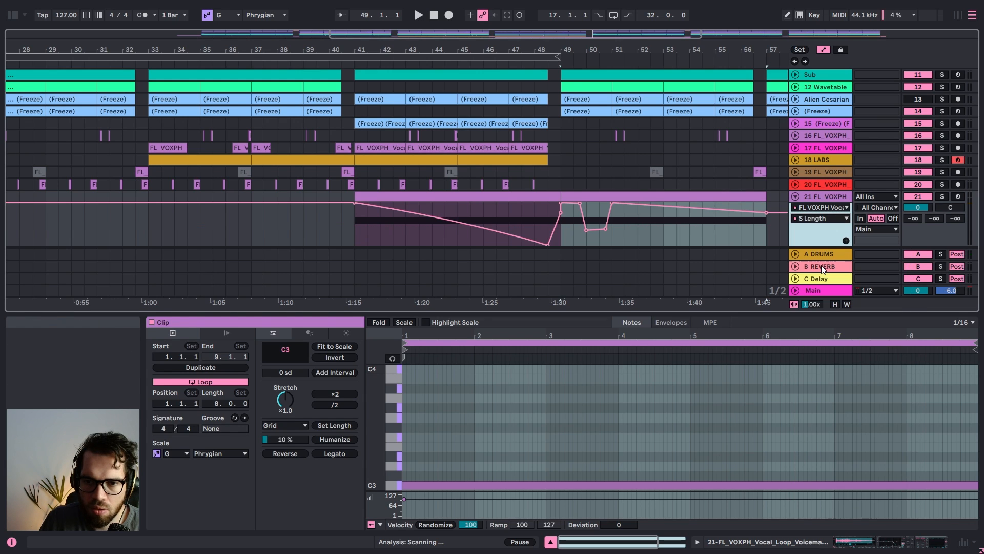
left_click(587, 229)
left_click(606, 229)
mouse_move(763, 217)
key("a")
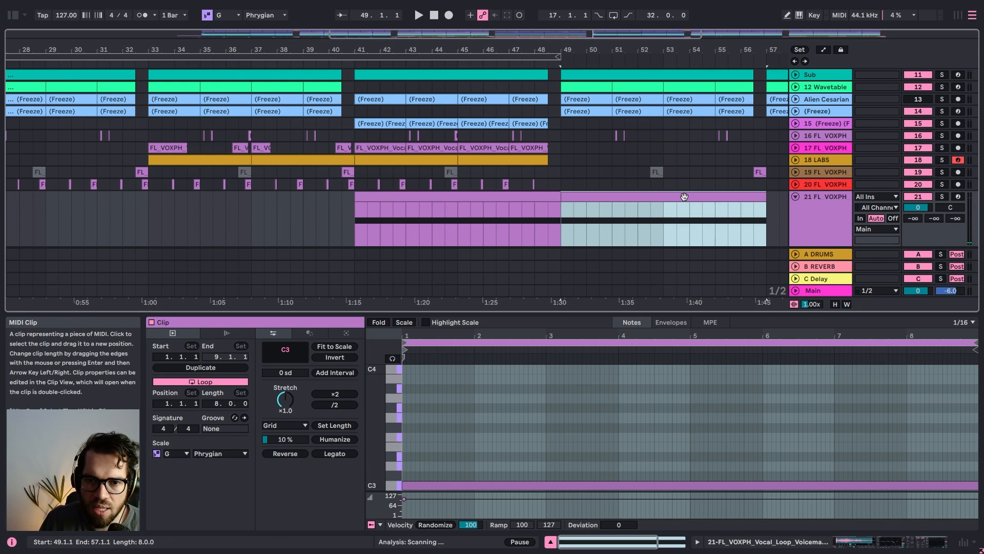
Delete the sustained C3 note from track 21's bar 49 clip and set the note editor to the Narrow adaptive grid
left_click(595, 429)
key("ctrl+a")
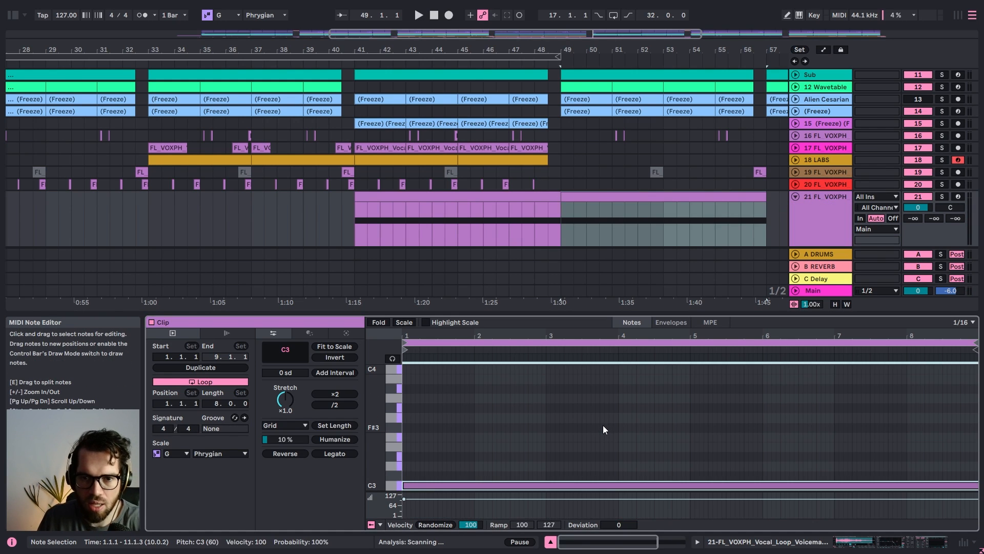
key("Delete")
right_click(498, 465)
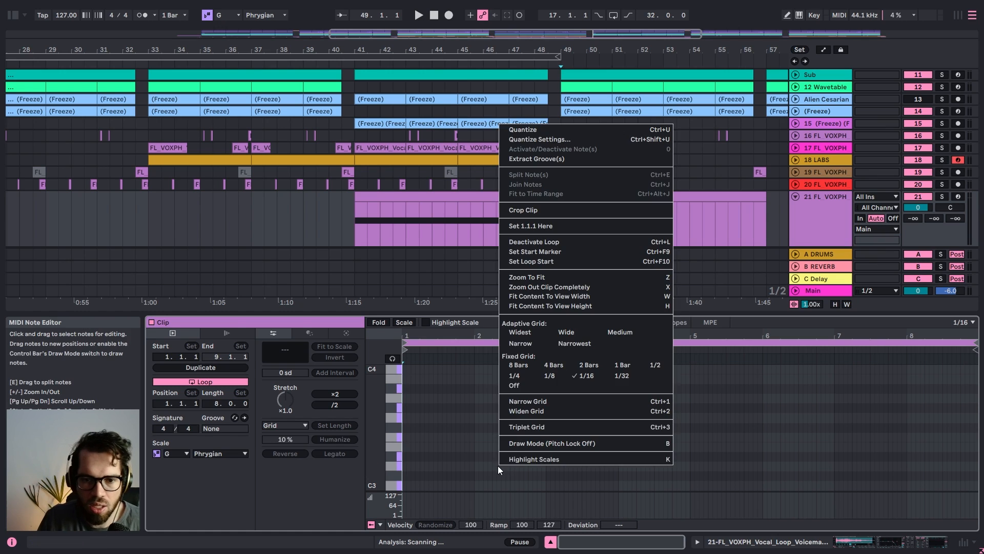
left_click(528, 343)
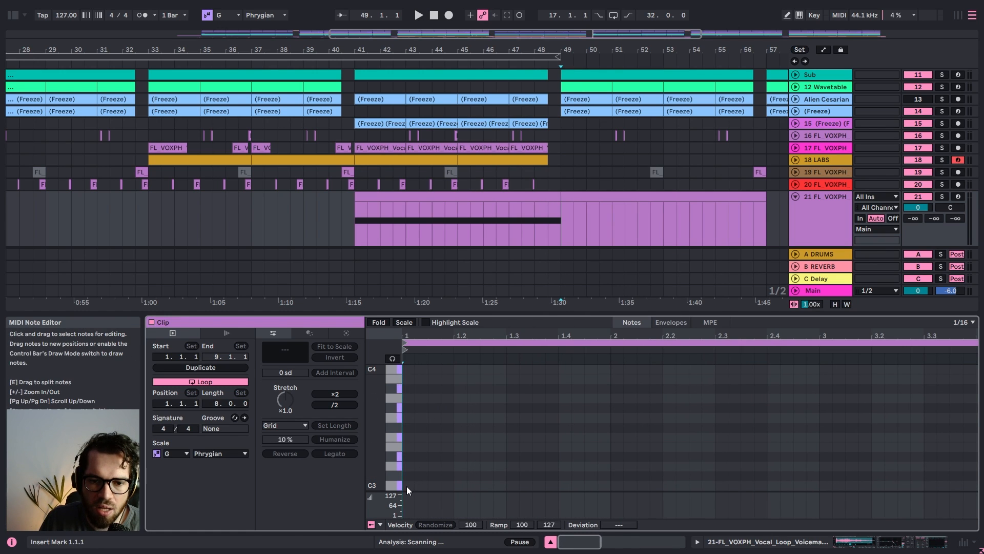
Add short C3 notes at 1.1.1, 1.1.3 and 1.2.3, plus a three-sixteenth C3 note from 1.3.2 to 1.4.1
double_click(407, 486)
key("space")
left_click_drag(413, 485, 436, 486)
key("ctrl+z")
key("space")
left_click(436, 458)
double_click(487, 485)
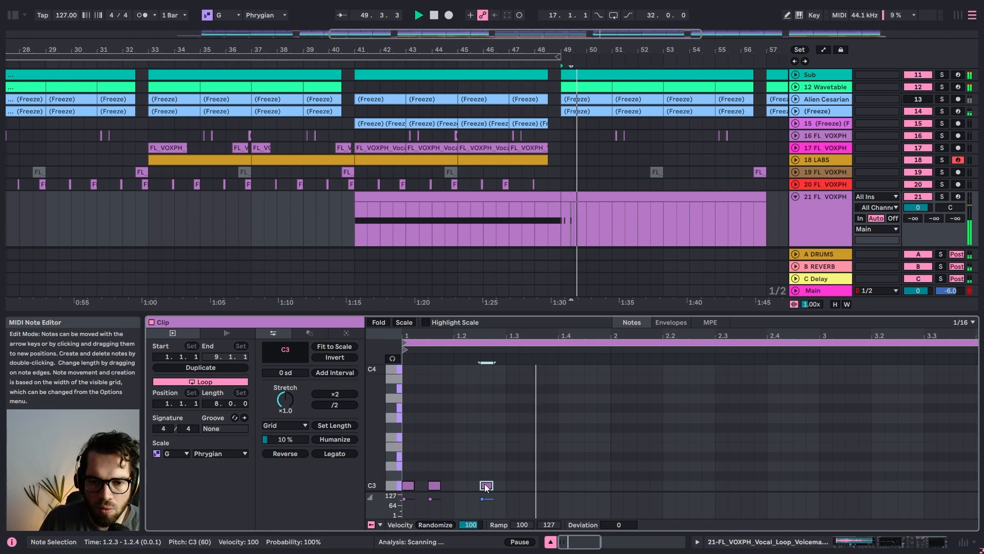
double_click(521, 485)
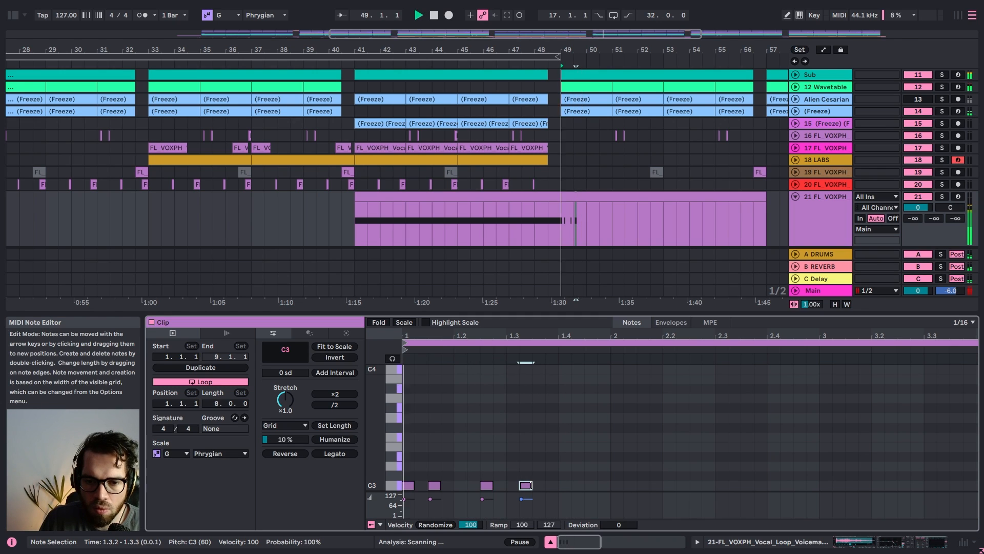
left_click_drag(552, 484, 553, 476)
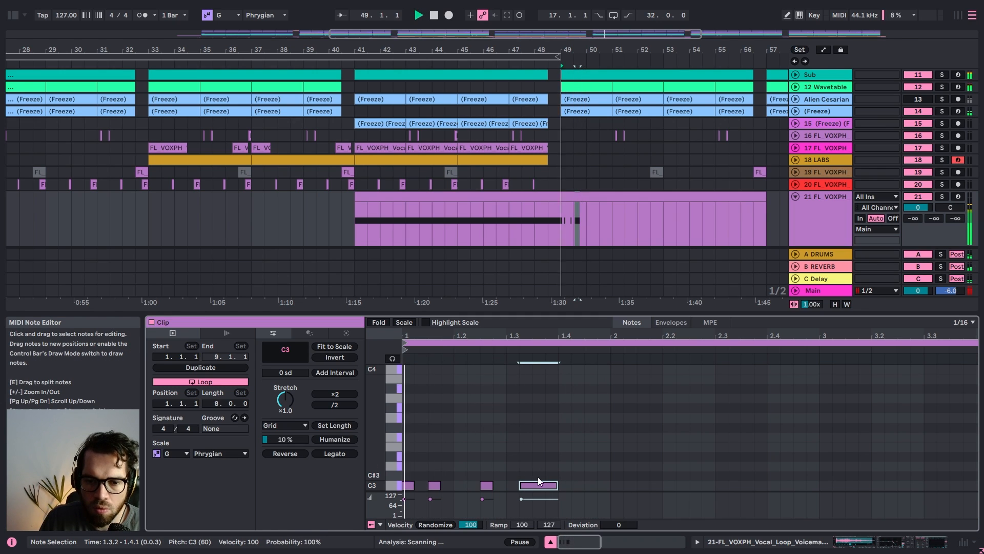
Add a one-sixteenth C3 note at 1.3.4, directly after the note at 1.3.2, in track 21's bar 49 clip
key("space")
left_click(521, 460)
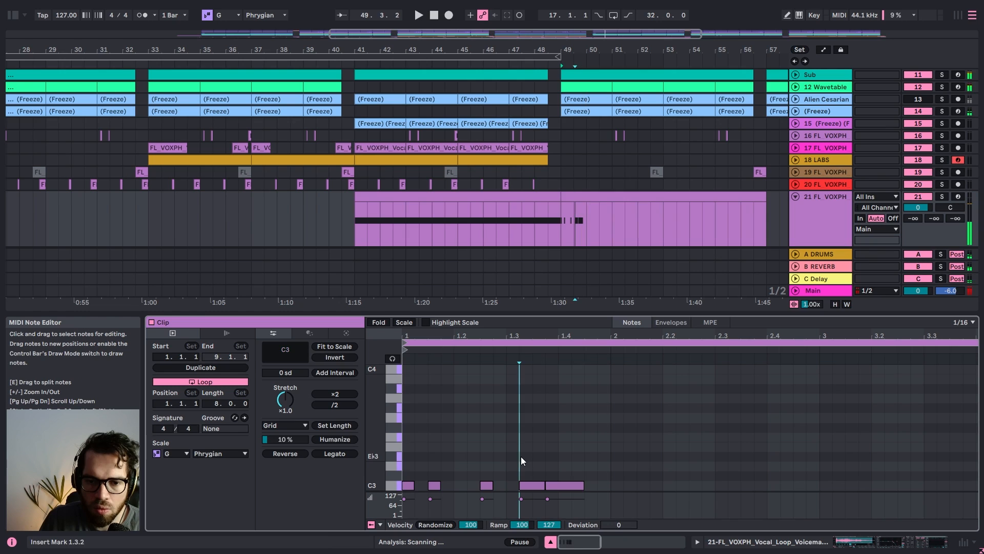
left_click_drag(581, 484, 571, 484)
key("space")
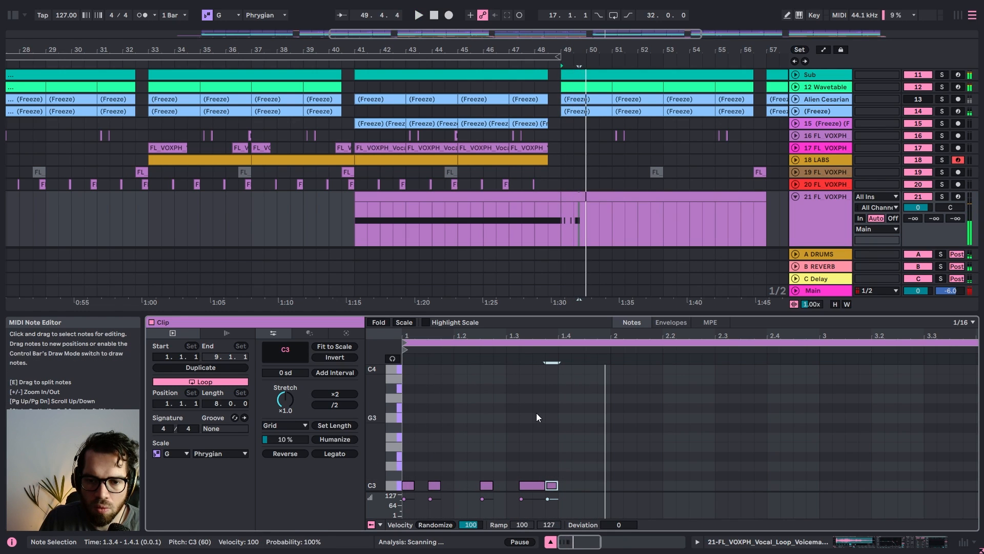
Try continuing the rhythm by duplicating all of the clip's notes from 1.4.1
key("ctrl+a")
key("ctrl+d")
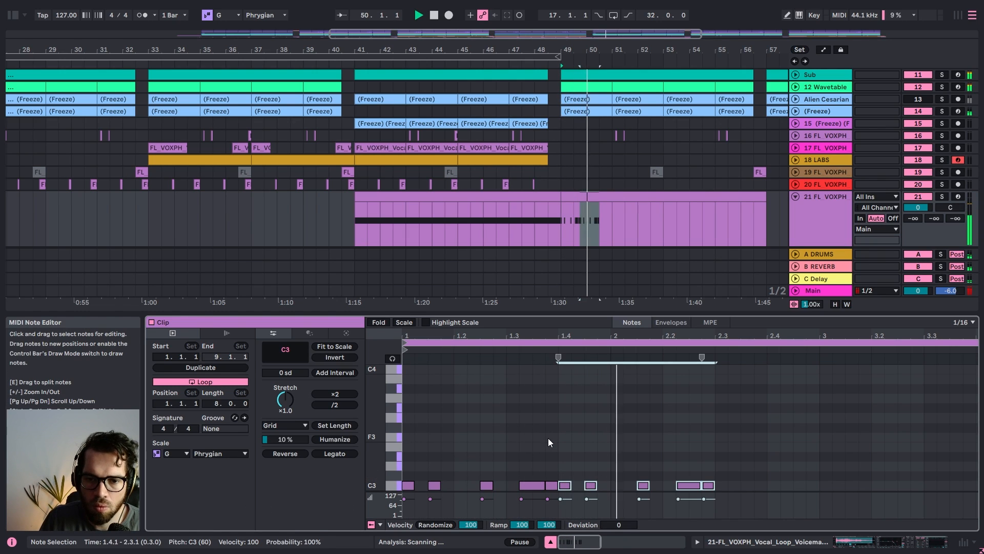
key("Delete")
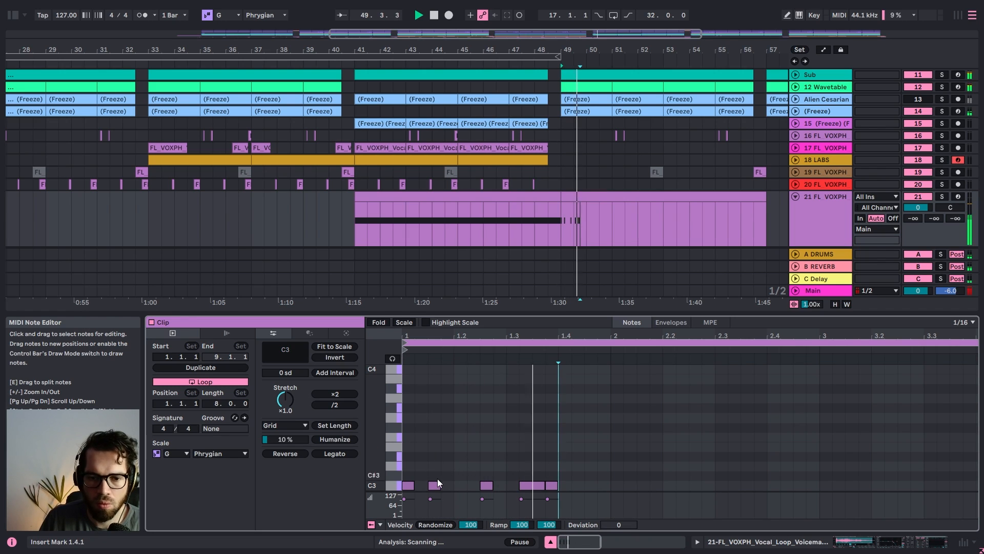
Extend the rhythm with one-sixteenth C3 notes at 1.4.3, 2.1.1, 2.1.3 and 2.2.3, and play it back
scroll(524, 475, "down", 1)
double_click(590, 469)
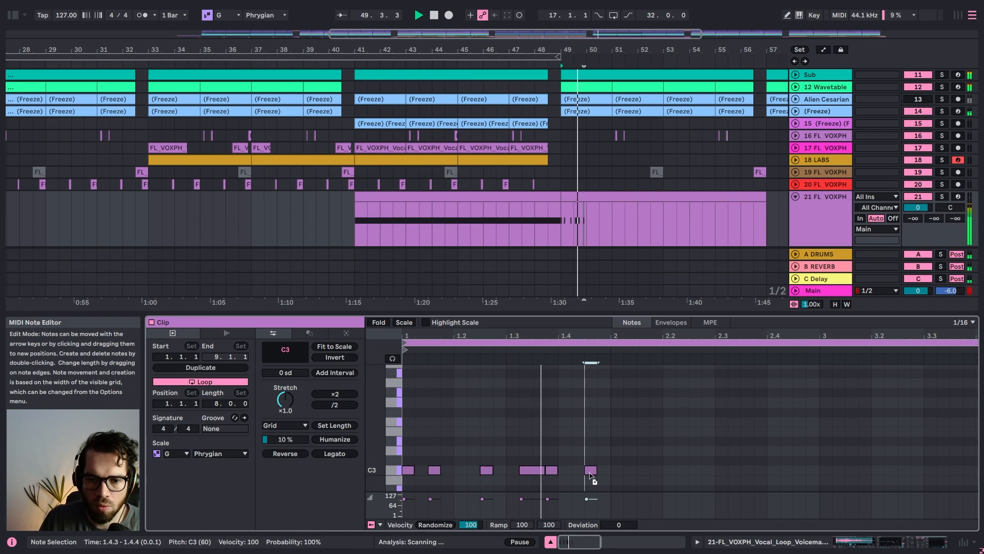
double_click(617, 469)
double_click(643, 469)
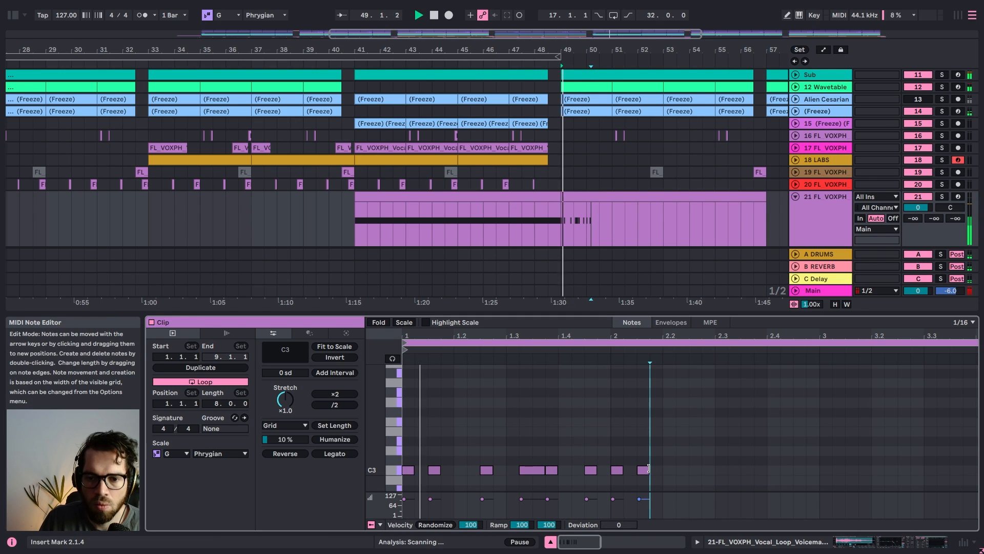
left_click_drag(649, 469, 674, 470)
key("ctrl+z")
double_click(695, 470)
key("space")
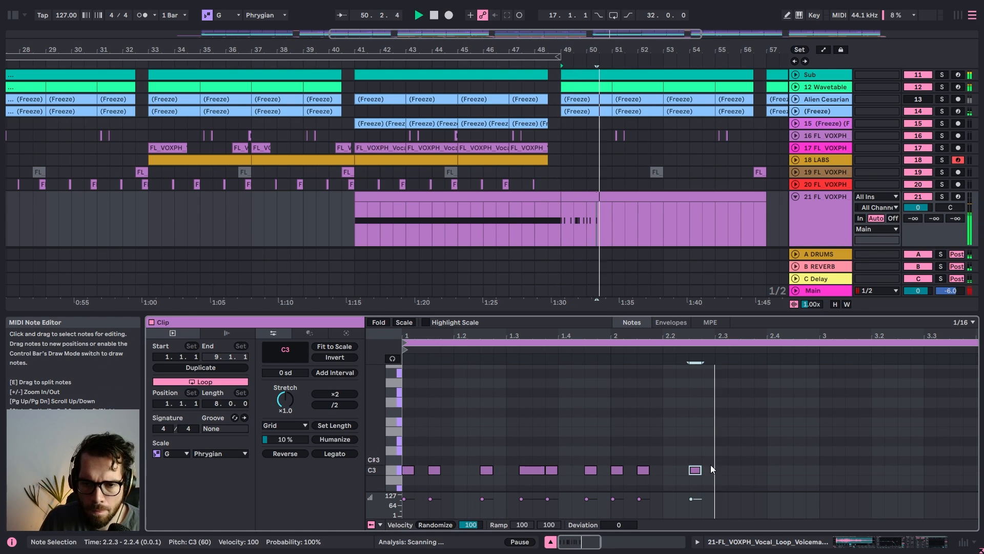
key("space")
key("space")
key("space")
Unfold tracks 20 and 17, copy track 17's vocal from 48.1.1 to 48.3.1 and paste it at 49.3.1
left_click(796, 185)
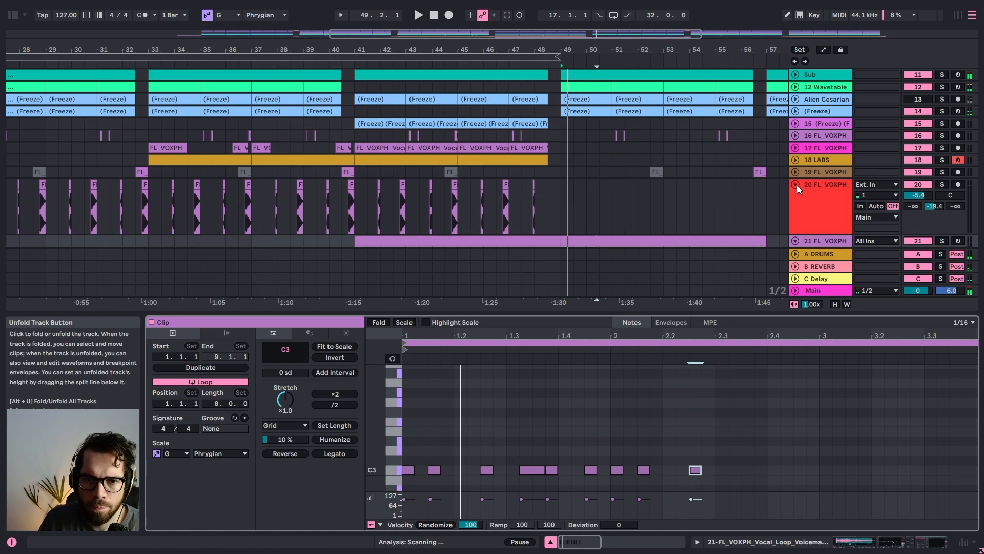
left_click(507, 189)
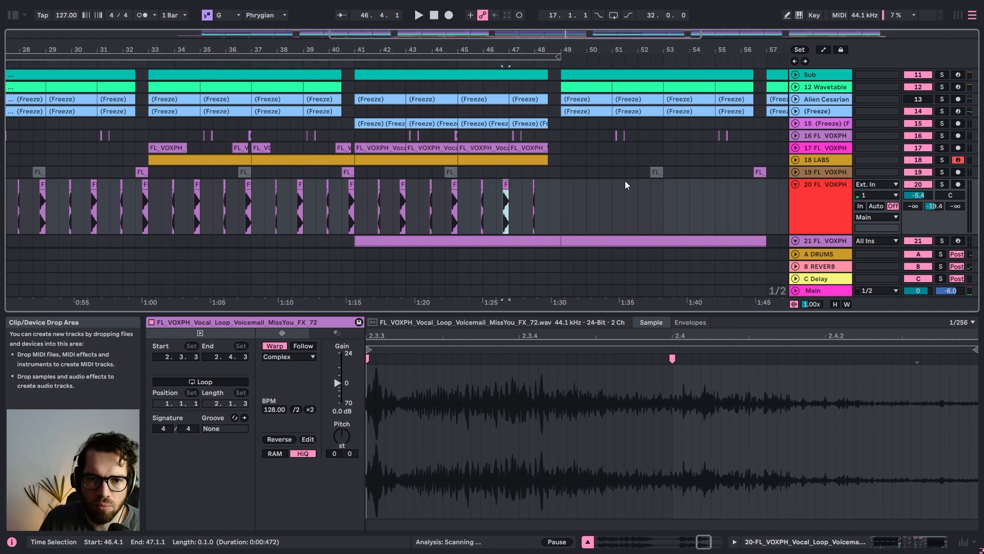
left_click(796, 148)
left_click(398, 170)
key("space")
left_click_drag(538, 177, 547, 177)
key("ctrl+c")
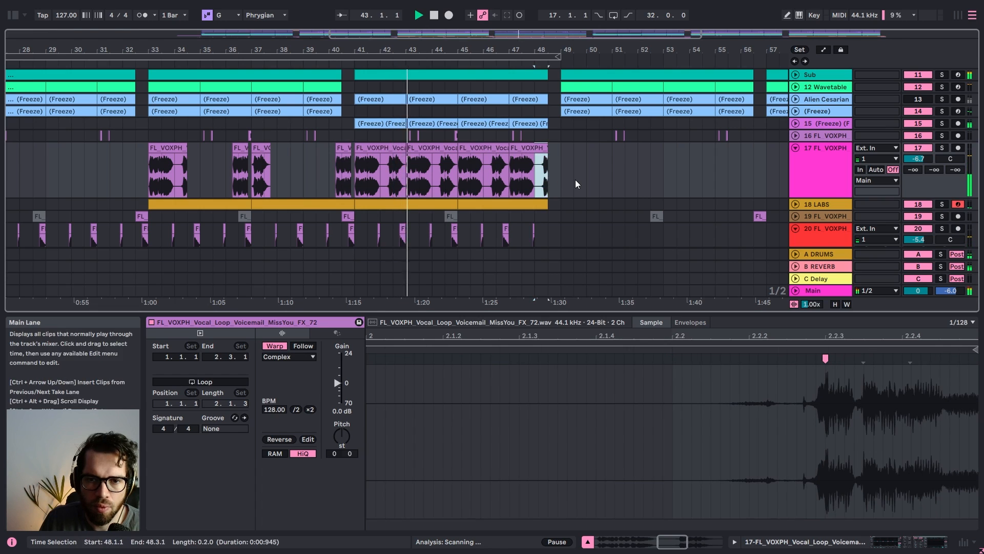
left_click(579, 180)
key("ctrl+v")
Audition the pasted vocal on track 17, then move and extend it to span 50.1.1 to 51.1.1
key("space")
key("space")
left_click(564, 170)
key("space")
scroll(564, 175, "down", 3)
key("space")
scroll(596, 143, "down", 4)
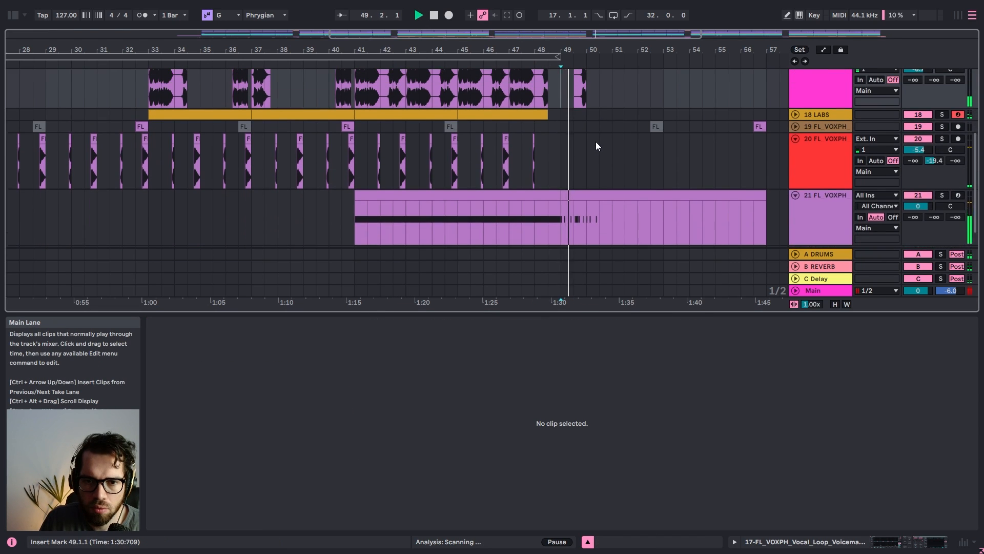
scroll(596, 142, "up", 3)
left_click_drag(580, 100, 612, 100)
left_click(580, 98)
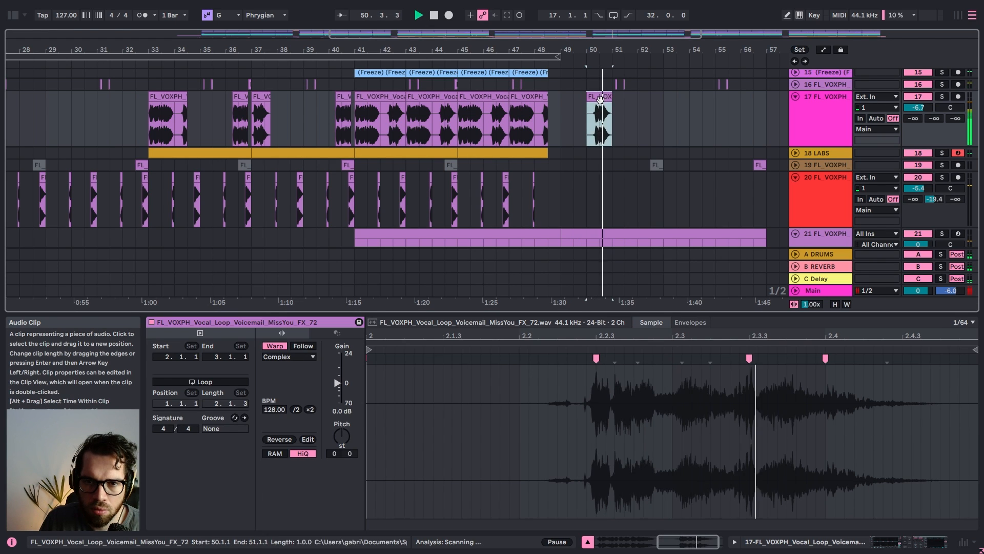
Play from bar 49, then duplicate the 49.1.1 to 51.1.1 section of tracks 17 to 21 twice, up to 55.1.1
left_click(561, 112)
scroll(577, 131, "down", 1)
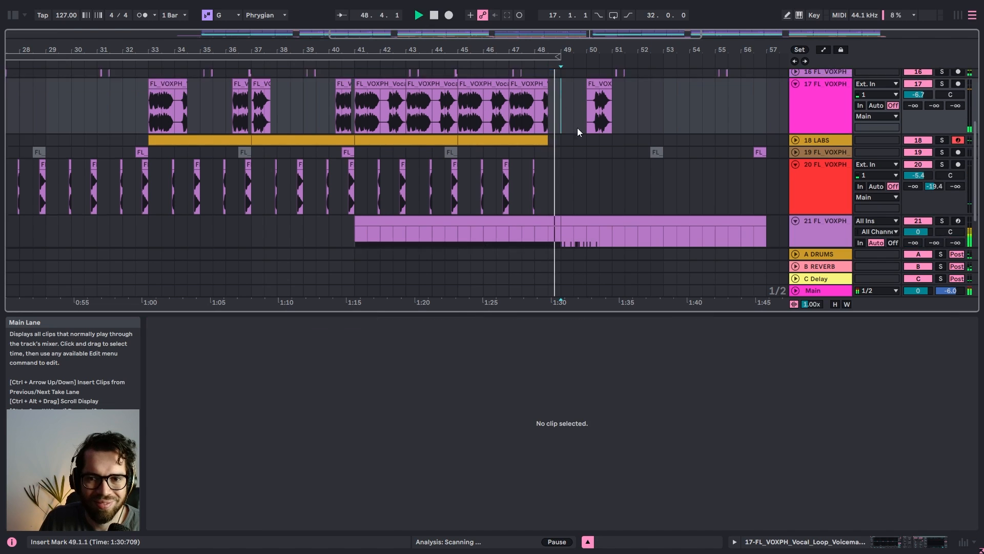
scroll(577, 131, "down", 3)
scroll(685, 190, "up", 3)
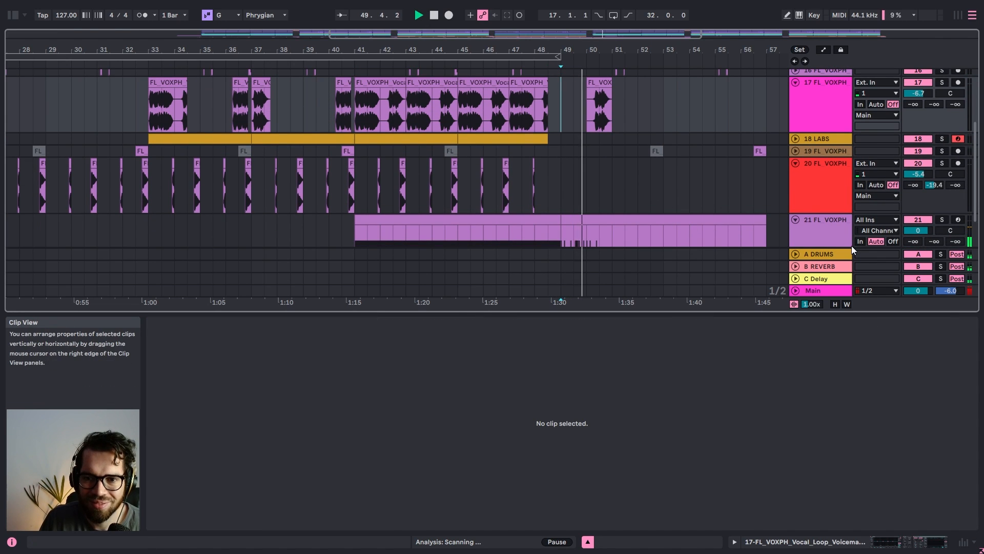
left_click(613, 241, "shift")
key("ctrl+d")
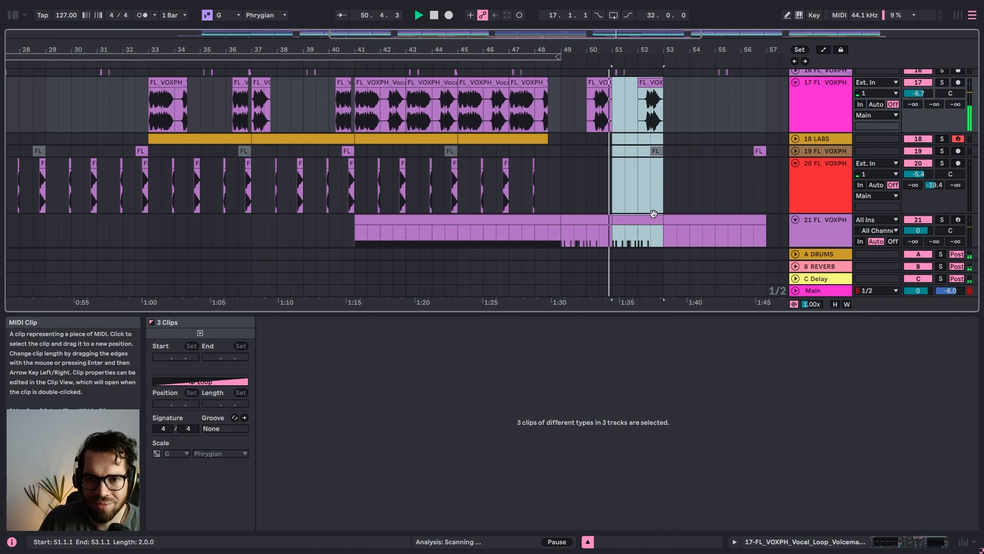
key("ctrl+d")
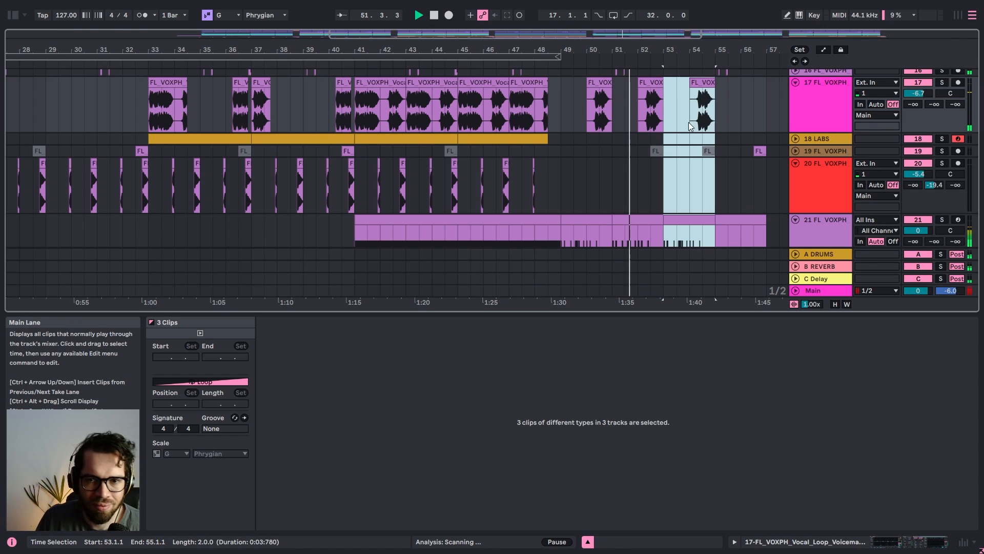
left_click(731, 118)
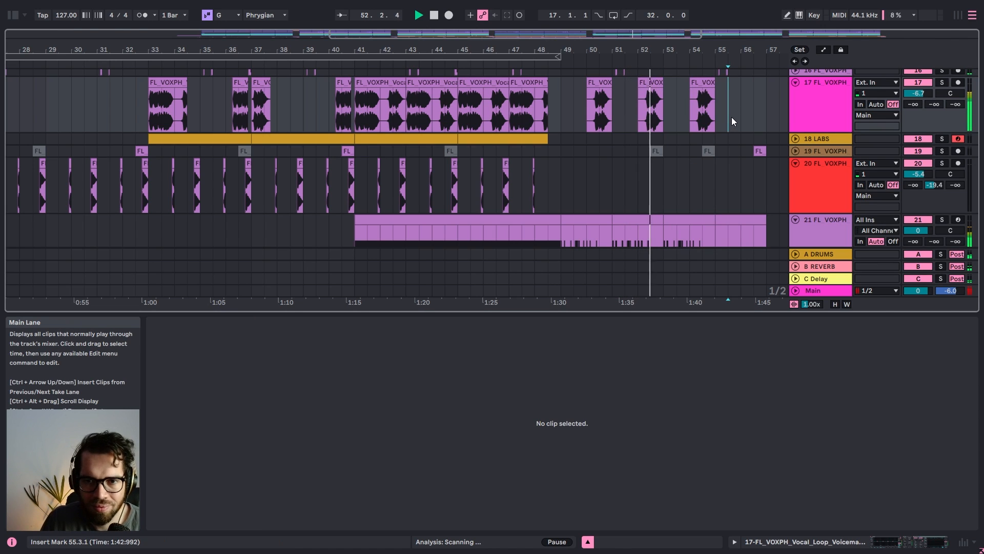
Duplicate the 53.1.1 to 55.1.1 section of tracks 17 to 21 once more, up to bar 57
left_click(694, 84)
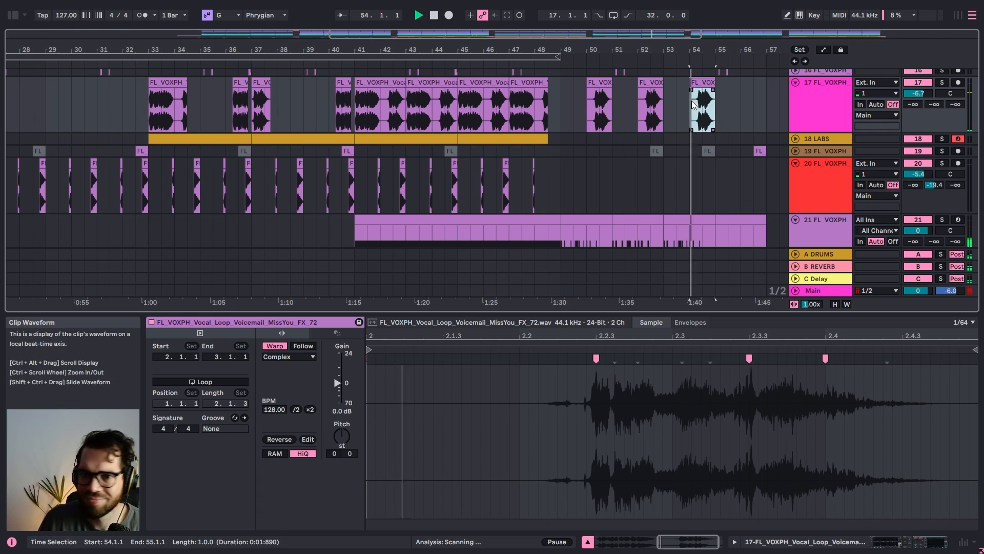
left_click_drag(664, 110, 712, 220)
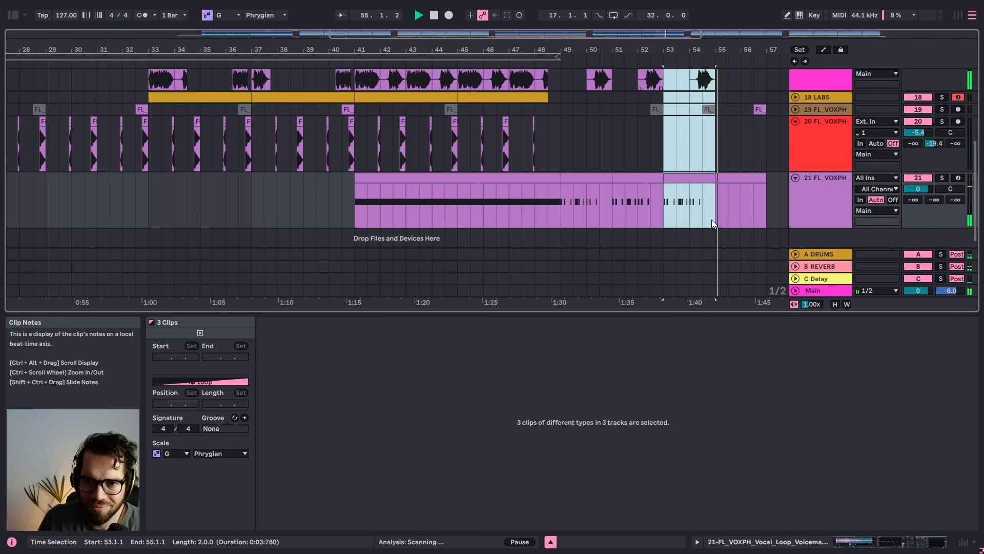
key("ctrl+d")
Fold the unfolded tracks and shorten track 21's last clip so it ends at 56.3.1
scroll(656, 154, "up", 5)
key("ctrl+a")
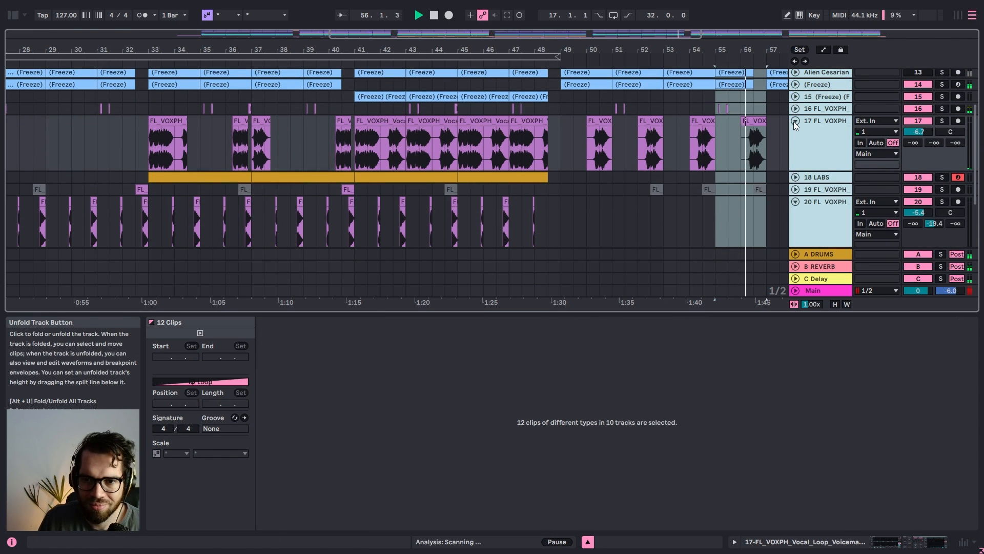
left_click(795, 121)
left_click(650, 121)
left_click_drag(762, 169, 754, 169)
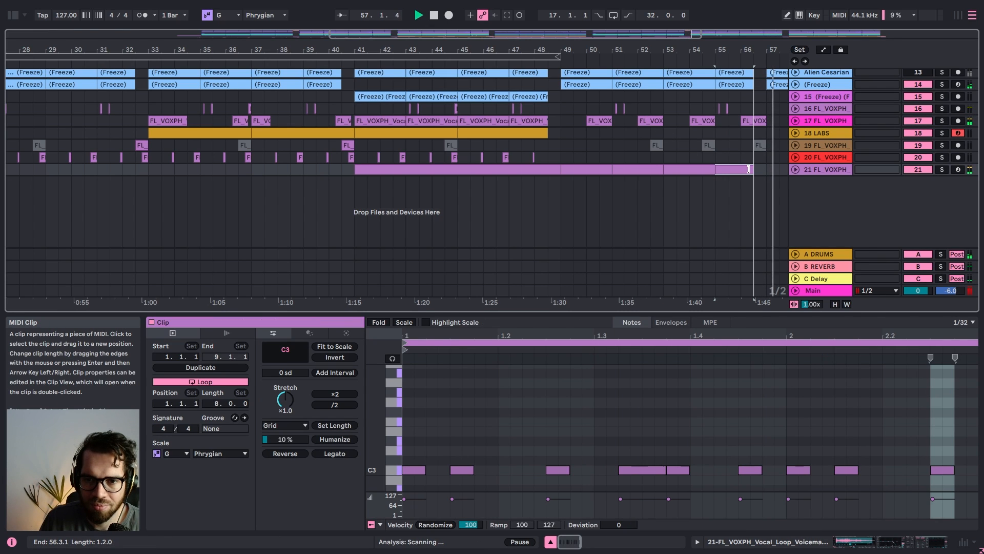
Play the arrangement from 47.3.1 and listen to the transition into the drop at bar 49
left_click(522, 84)
key("space")
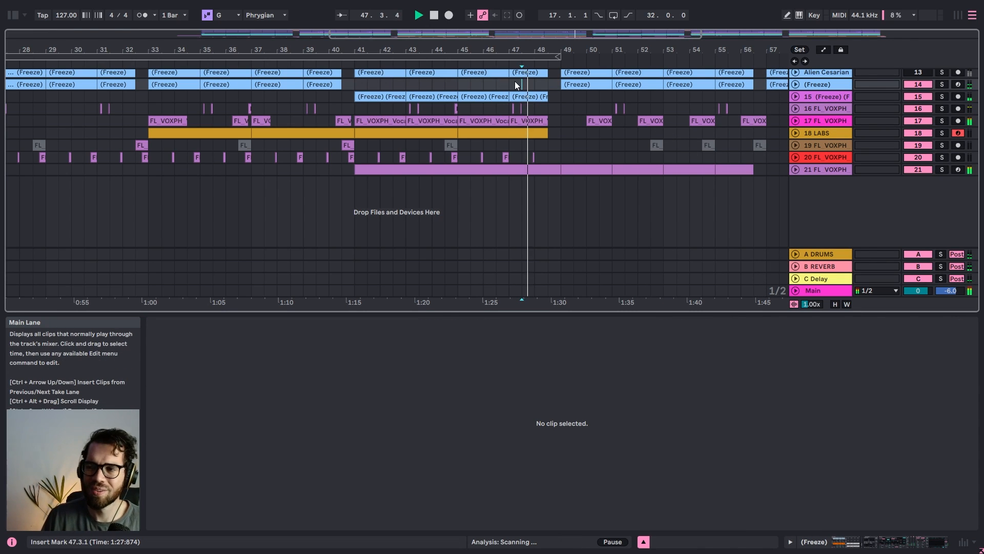
key("XF86AudioRaiseVolume")
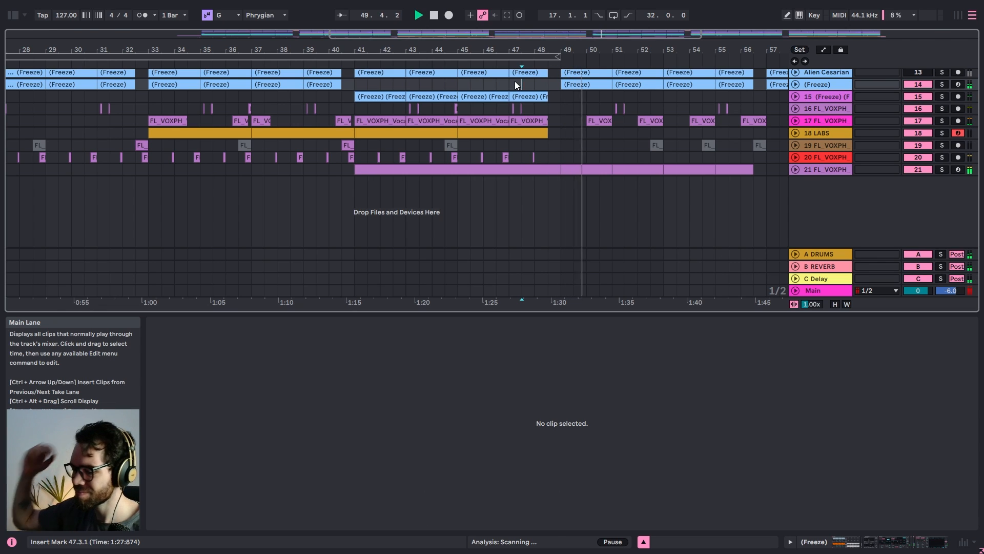
left_click(585, 136)
scroll(587, 139, "up", 3)
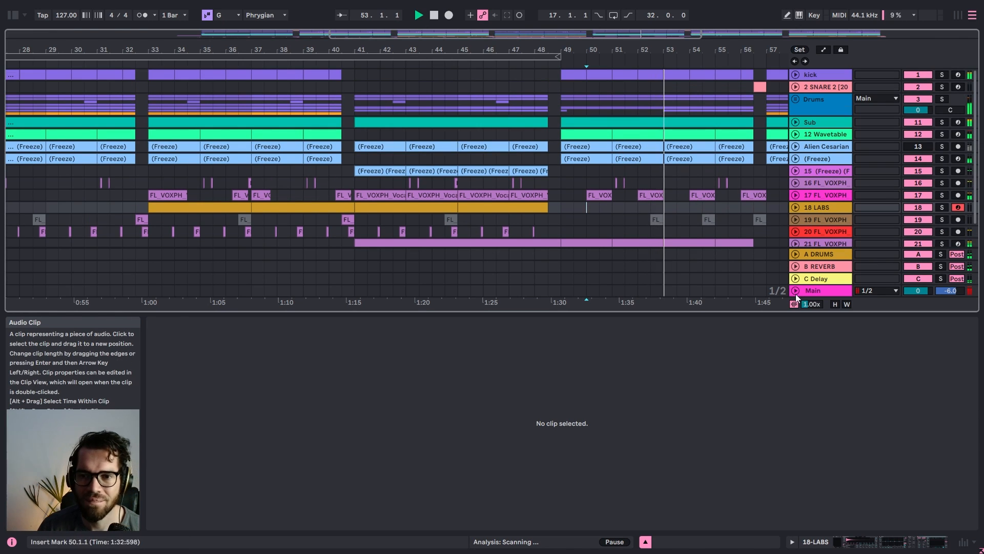
scroll(512, 162, "down", 2)
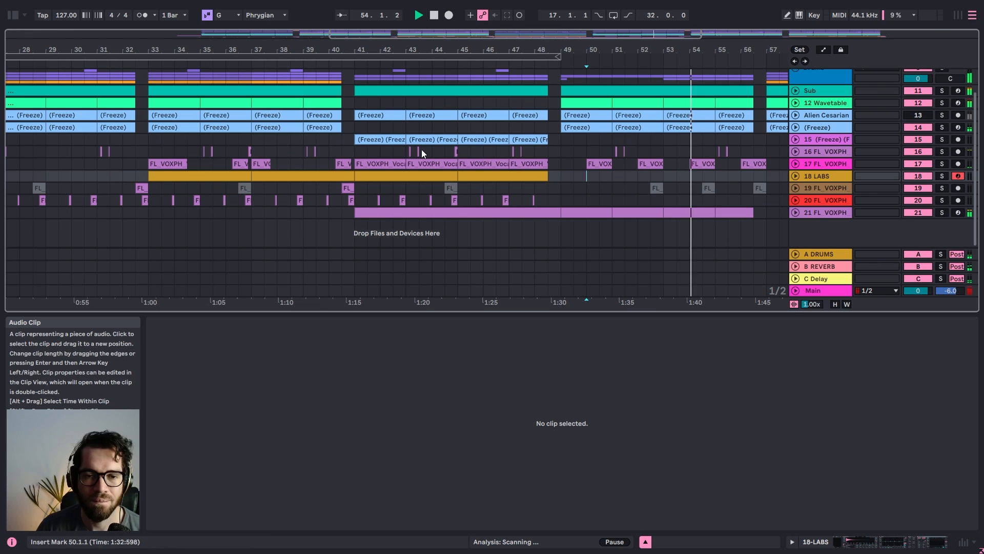
left_click(346, 151)
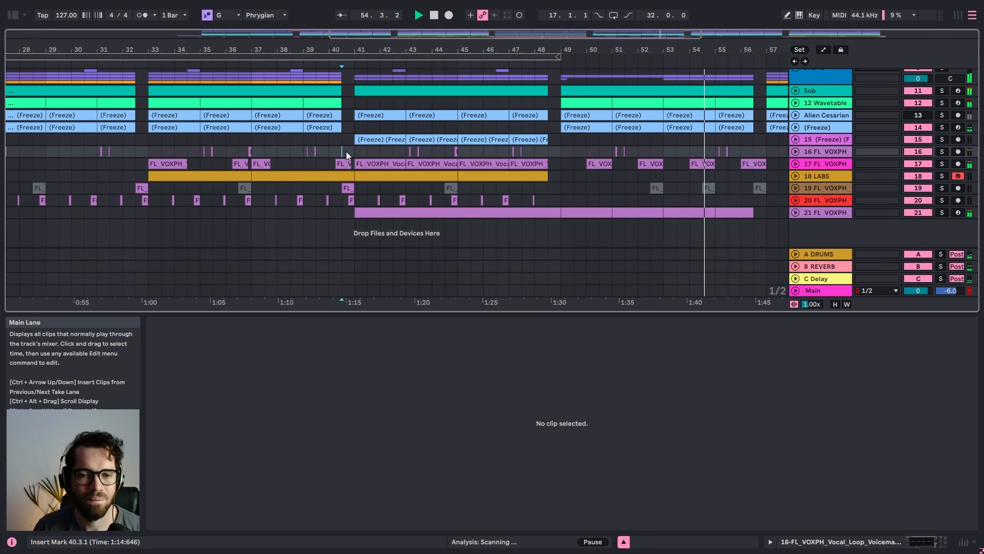
Search the audio effects for "chorus" and add Chorus-Ensemble to the end of track 21's device chain
left_click(797, 216)
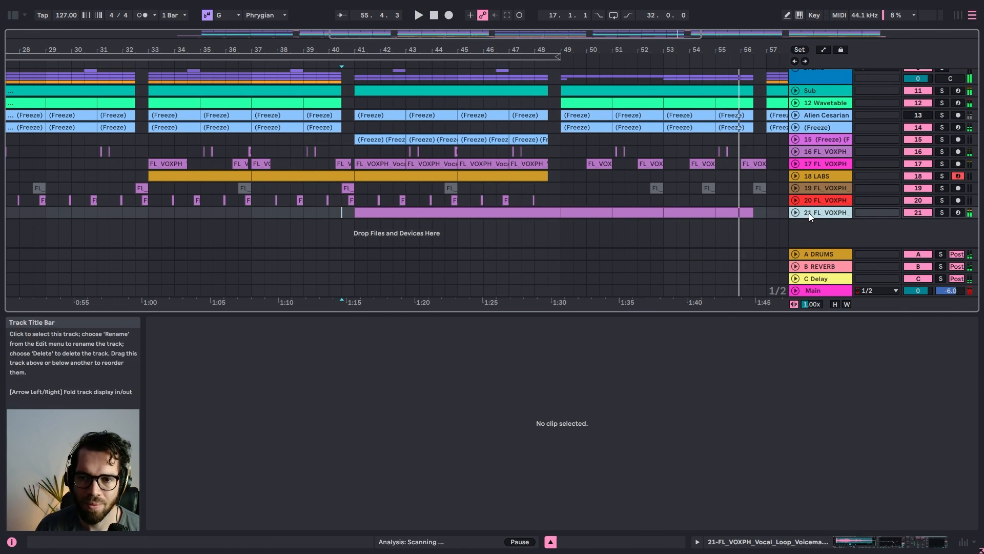
left_click(809, 214)
left_click(15, 15)
left_click(66, 35)
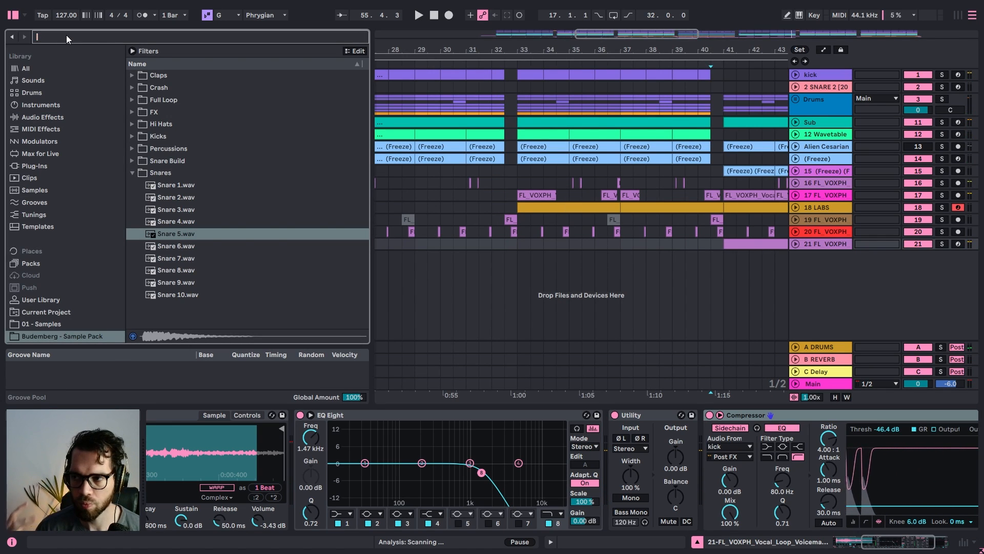
left_click(84, 114)
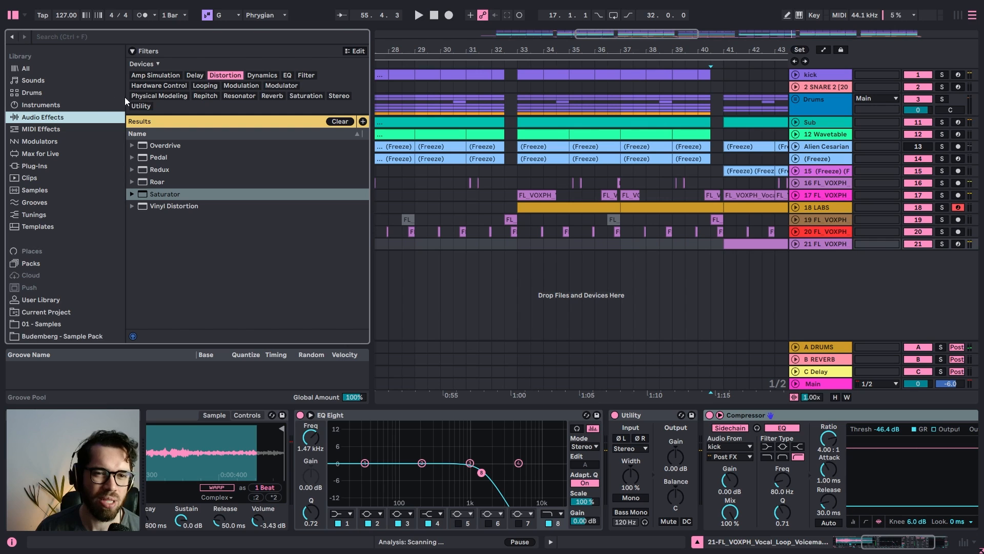
left_click(241, 75)
type("chorus")
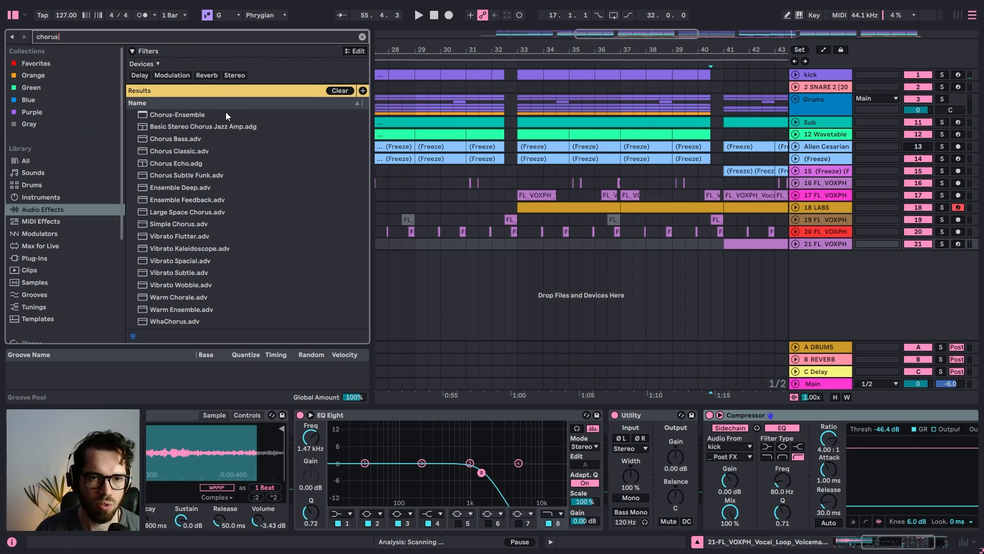
double_click(226, 115)
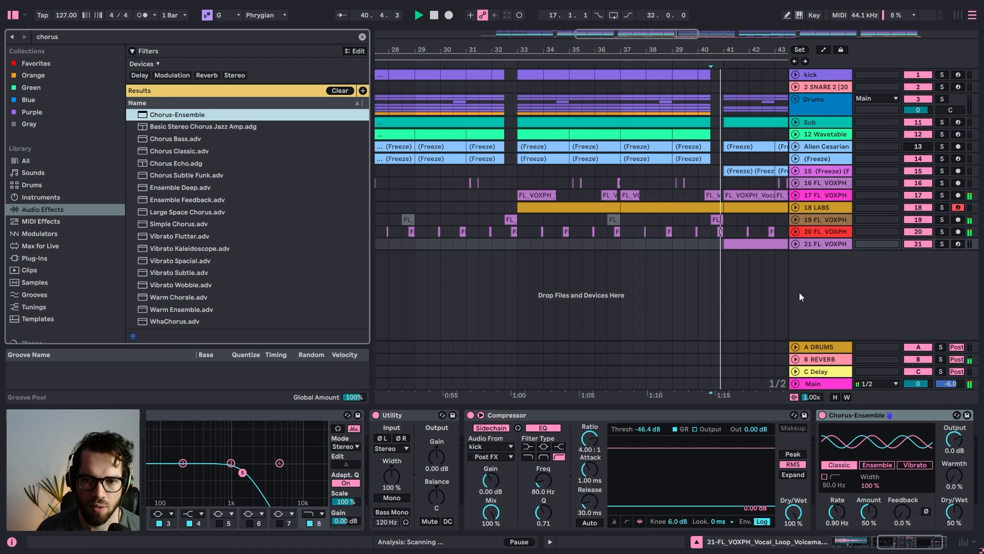
Solo track 21, compare its drop part with Chorus-Ensemble off and on, and clear the effects search
left_click(941, 244)
key("space")
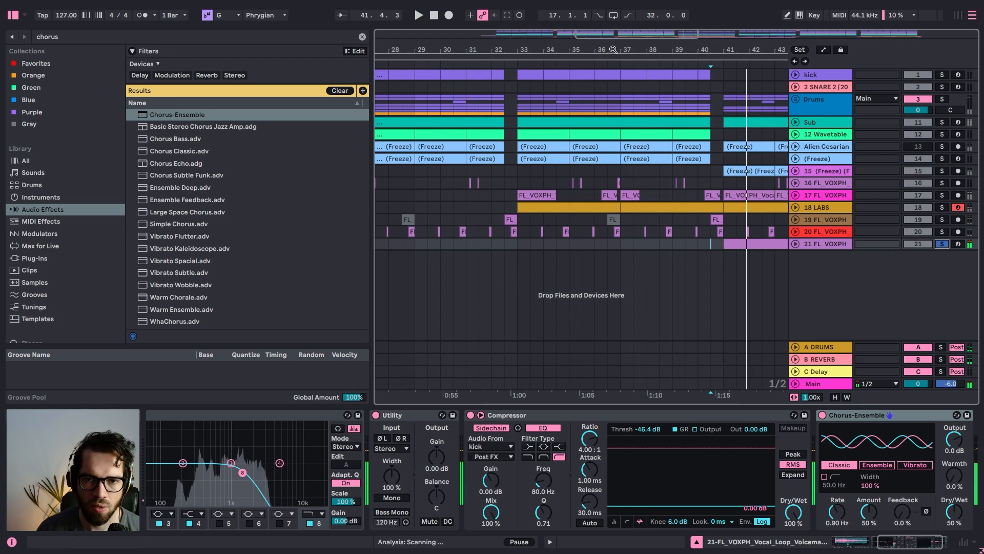
left_click_drag(613, 50, 529, 54)
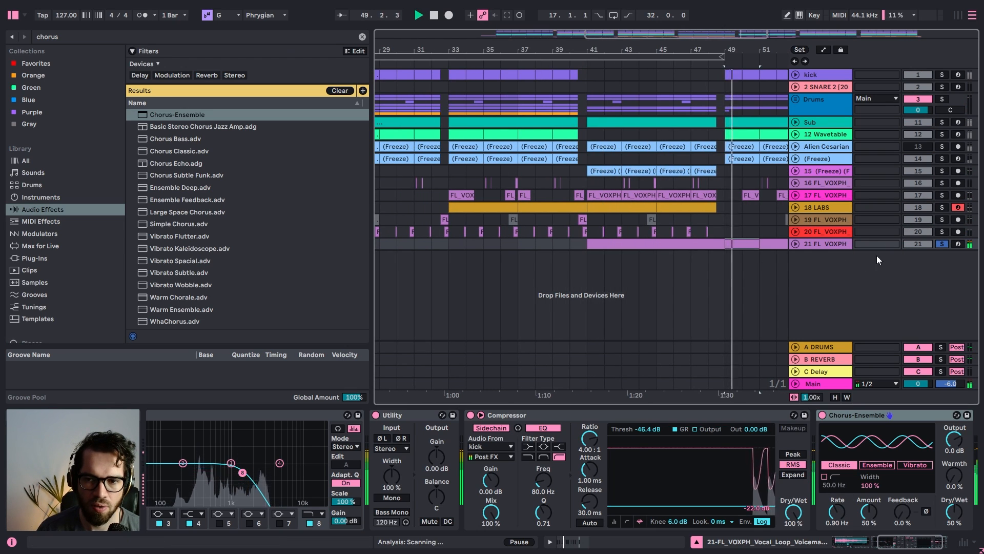
left_click(823, 415)
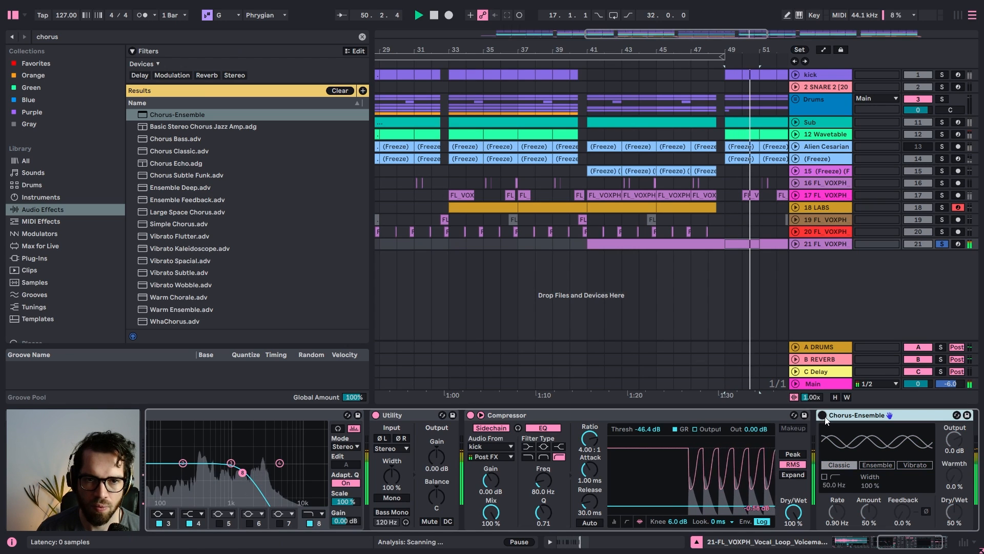
left_click(824, 416)
left_click(345, 90)
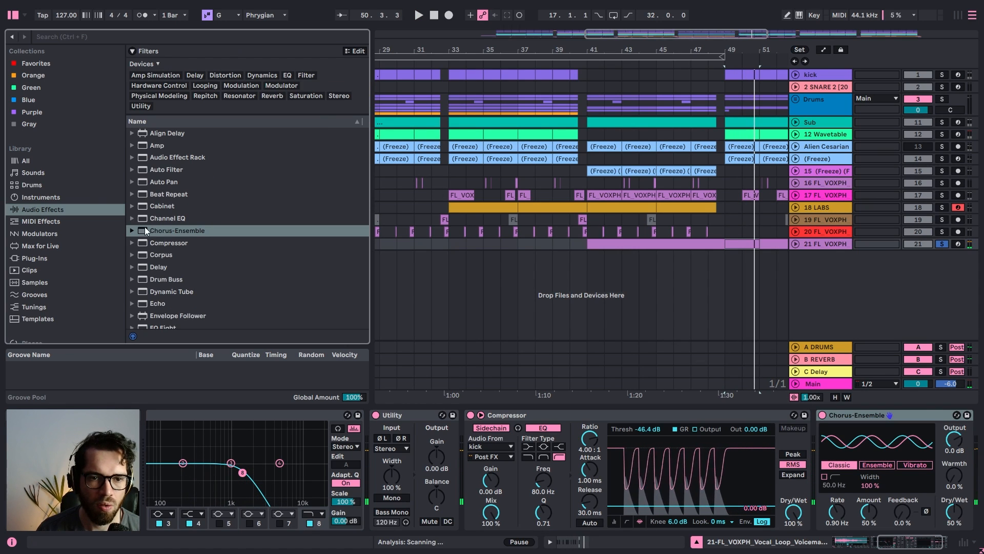
Audition the Chorus-Ensemble presets Warm Chorale, Warm Ensemble and Vibrato Wobble on track 21's drop part, and load Vibrato Spacial
left_click(134, 232)
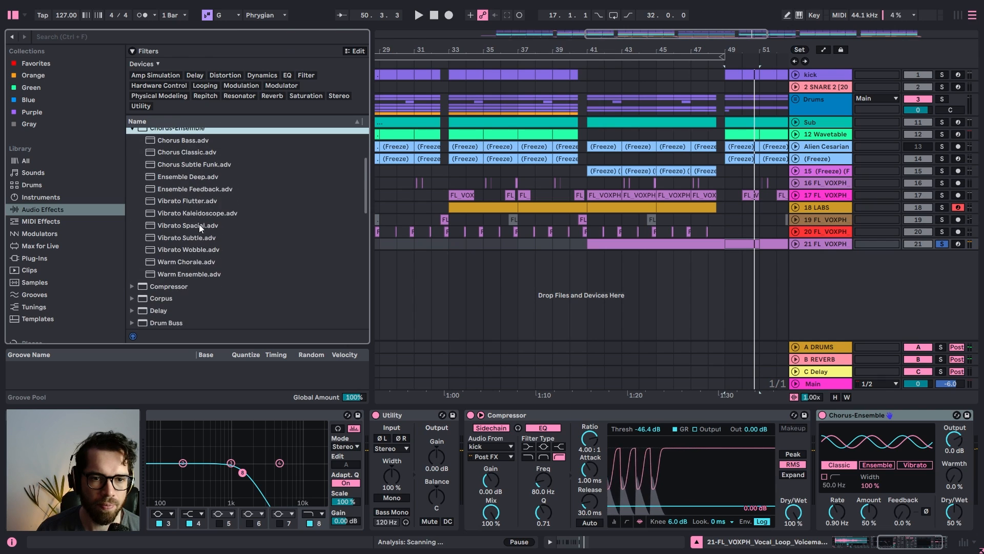
double_click(198, 262)
key("space")
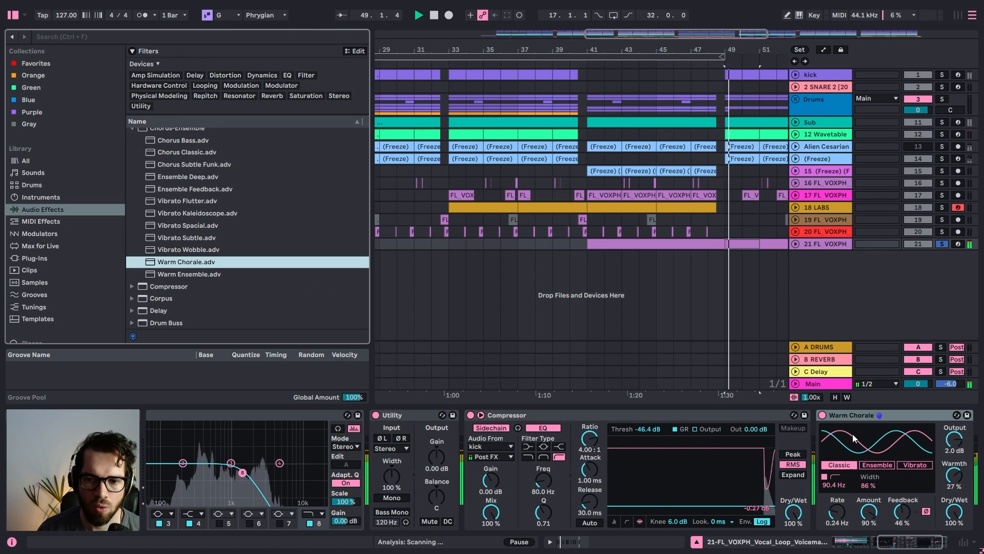
key("Down")
key("Return")
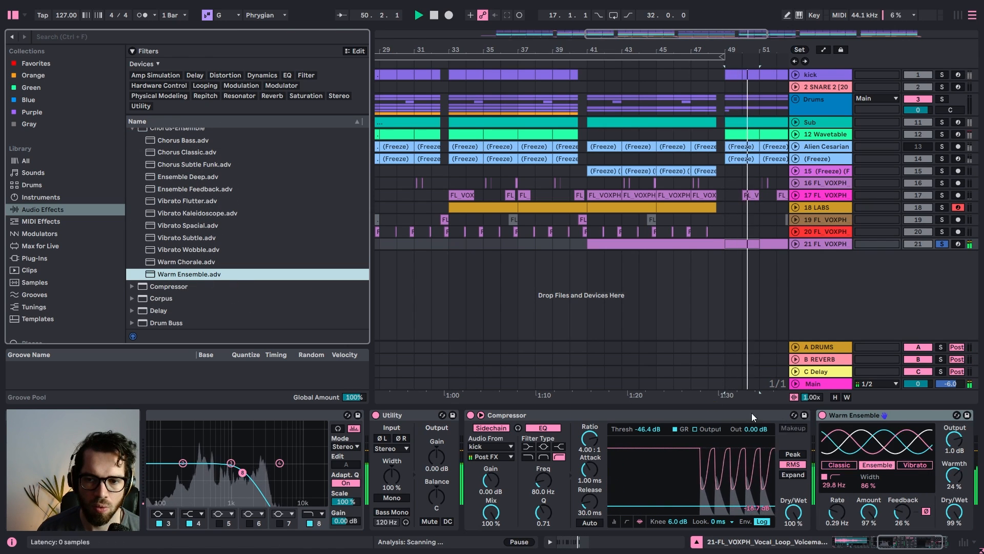
key("Up")
key("Up")
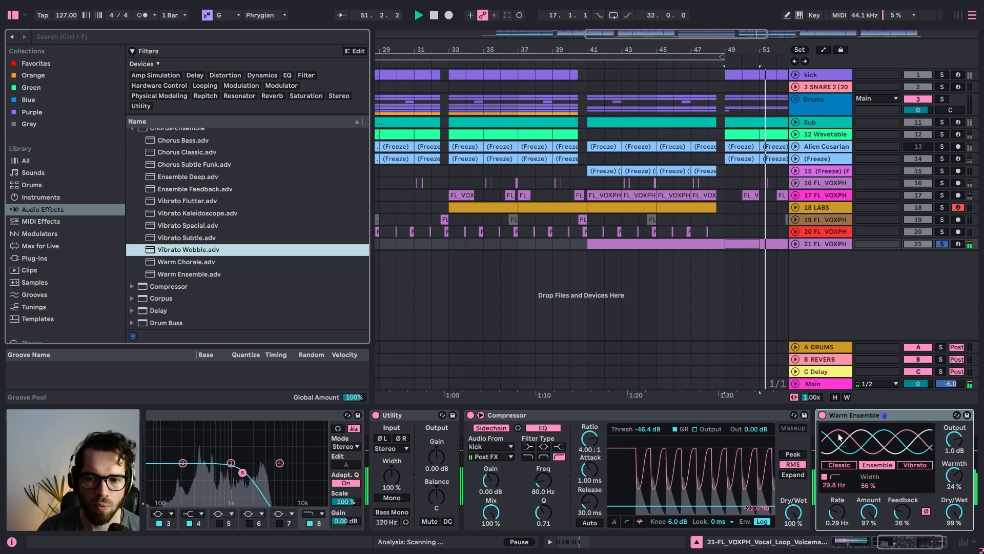
key("Return")
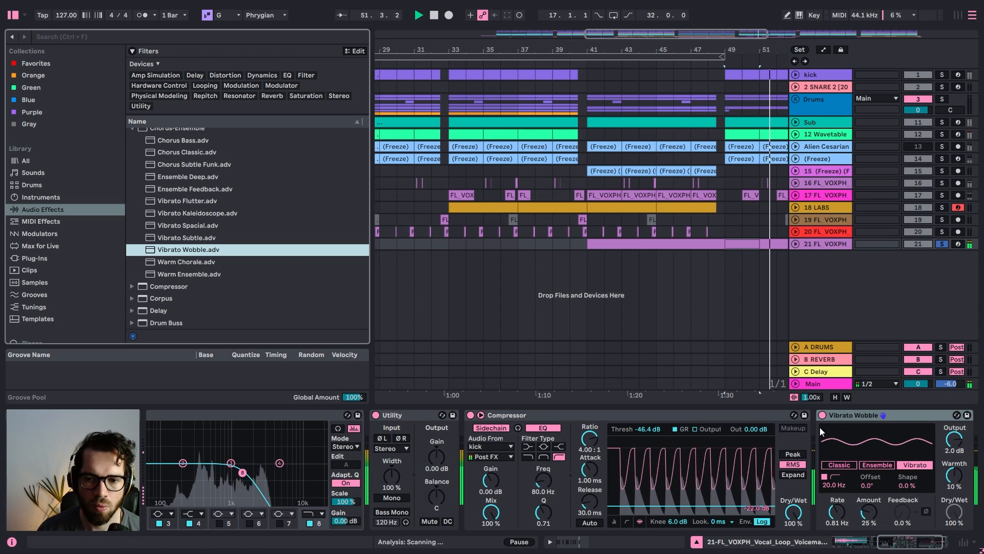
double_click(195, 227)
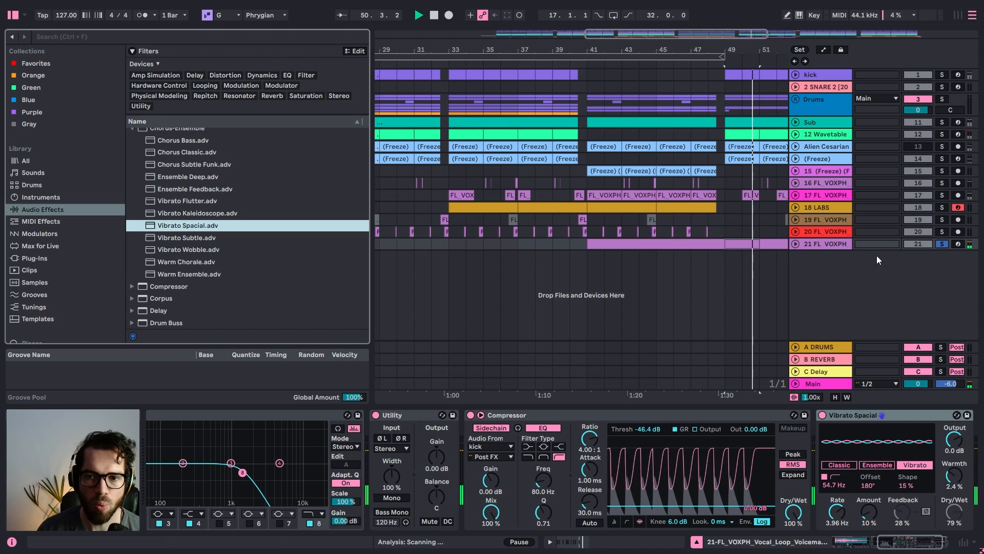
Unfold track 21 and lower its volume to -5.6 dB while the unsoloed mix plays from bar 47
left_click(714, 230)
left_click(692, 219)
left_click(796, 243)
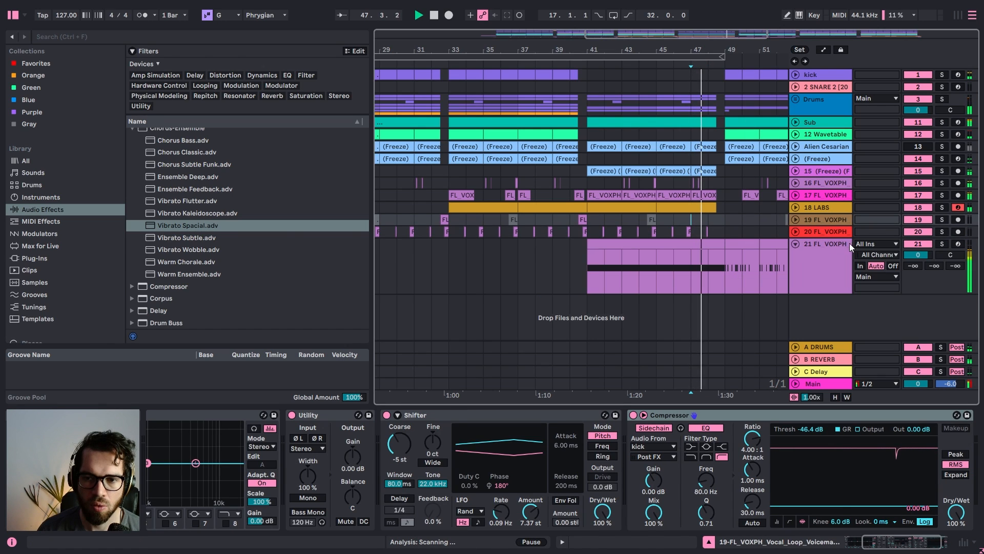
left_click_drag(919, 254, 918, 260)
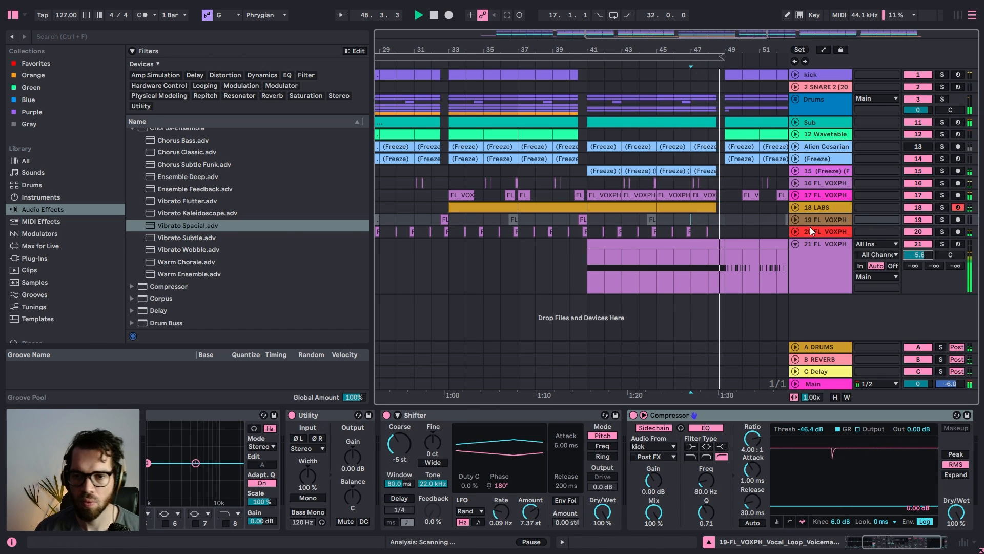
Search the browser for "scrat" and open the KSHMR_Scratches folder of KSHMR VOL.3 within the Favorites collection
left_click(708, 110)
left_click(165, 37)
type("scrat")
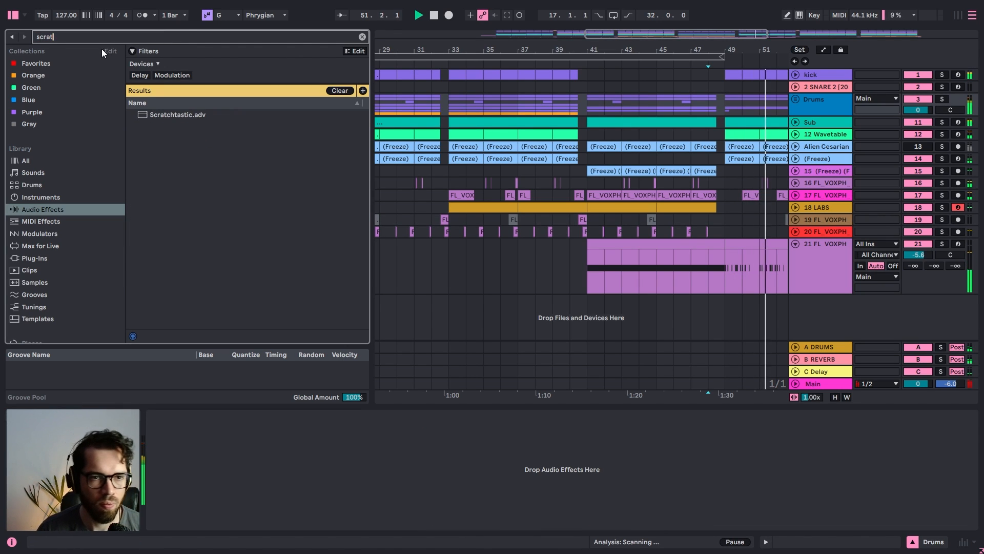
left_click(79, 62)
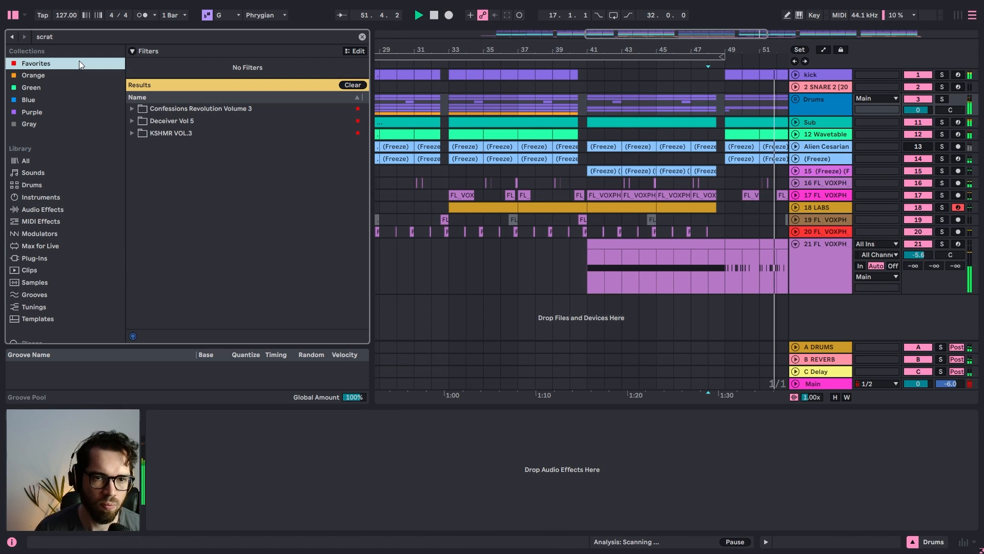
left_click(711, 222)
left_click(132, 133)
left_click(140, 145)
left_click(148, 158)
left_click(153, 181)
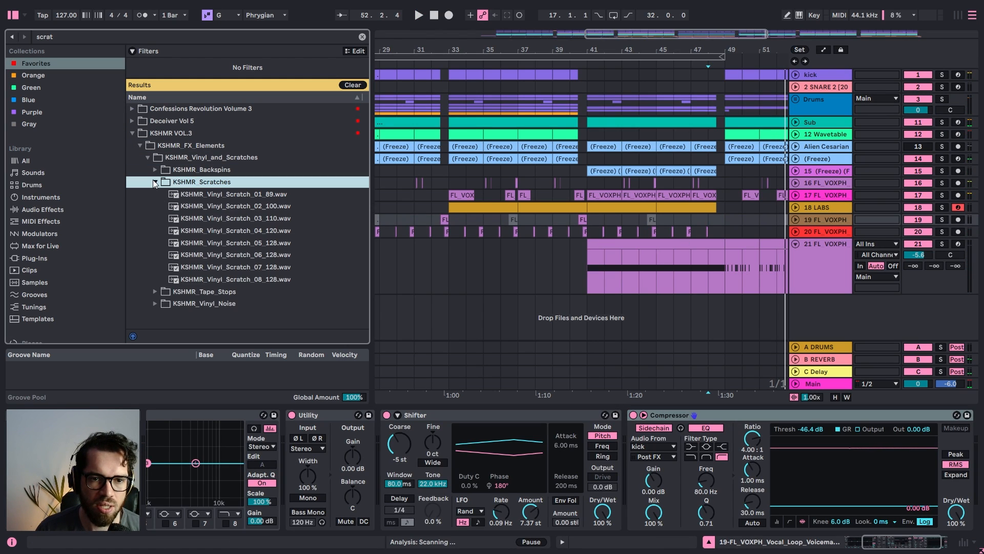
Audition the KSHMR_Vinyl_Scratch samples 01 to 08, return the browser to Audio Effects and select track 21 at bar 38
left_click(164, 195)
left_click(195, 217)
left_click(218, 242)
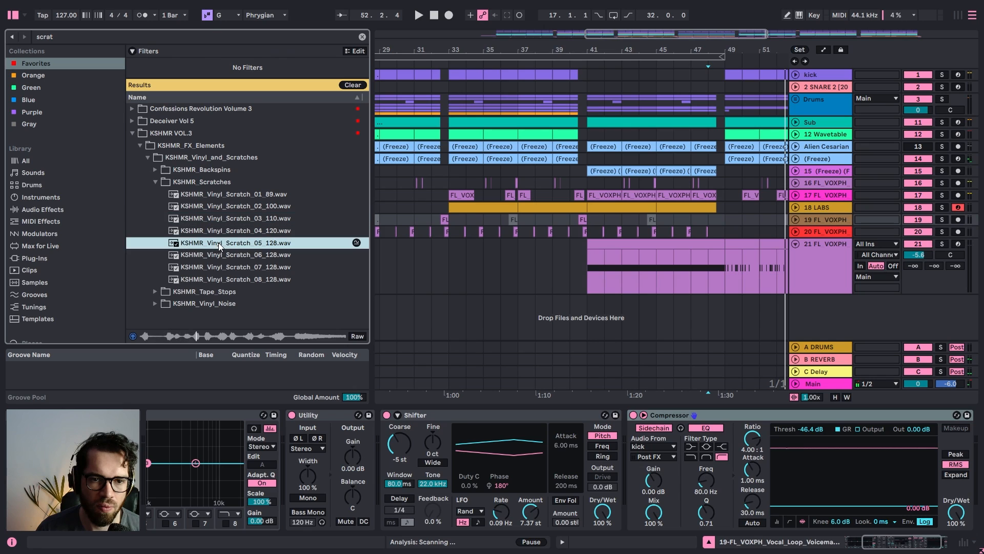
left_click(226, 256)
left_click(229, 268)
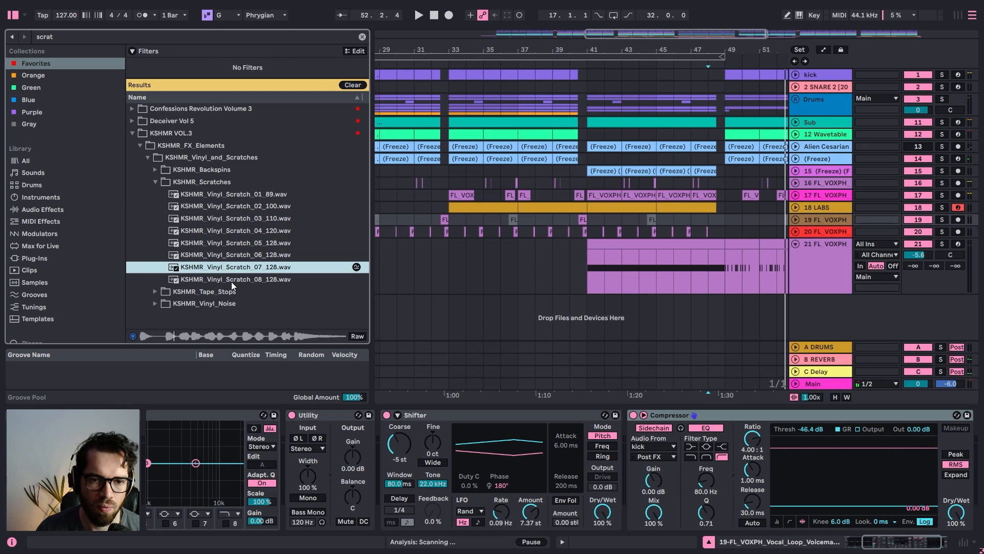
left_click(232, 280)
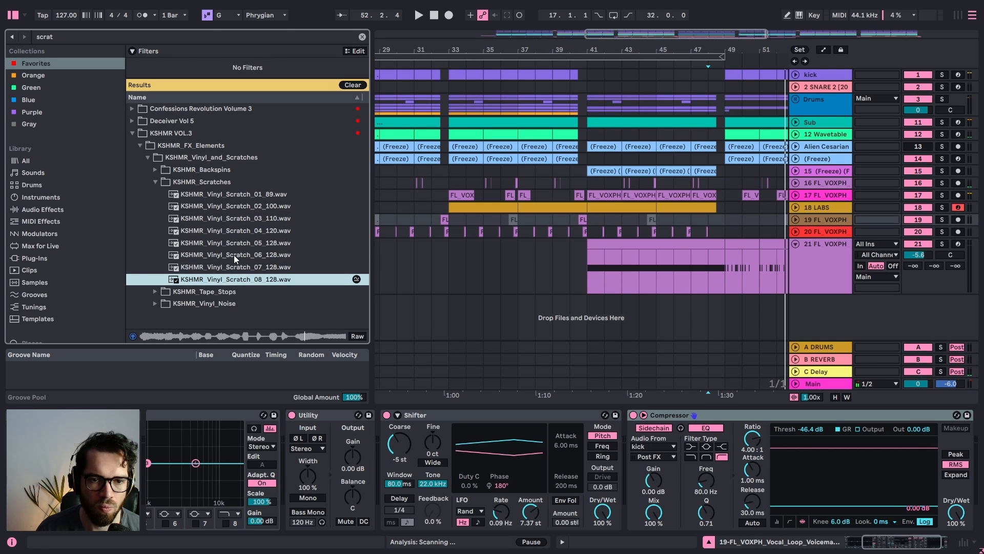
left_click(239, 233)
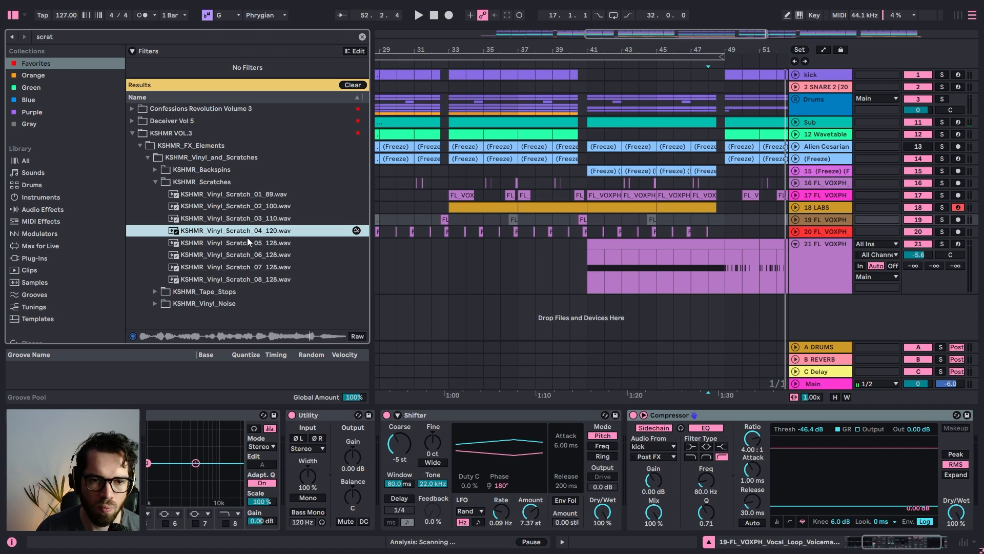
left_click(247, 238)
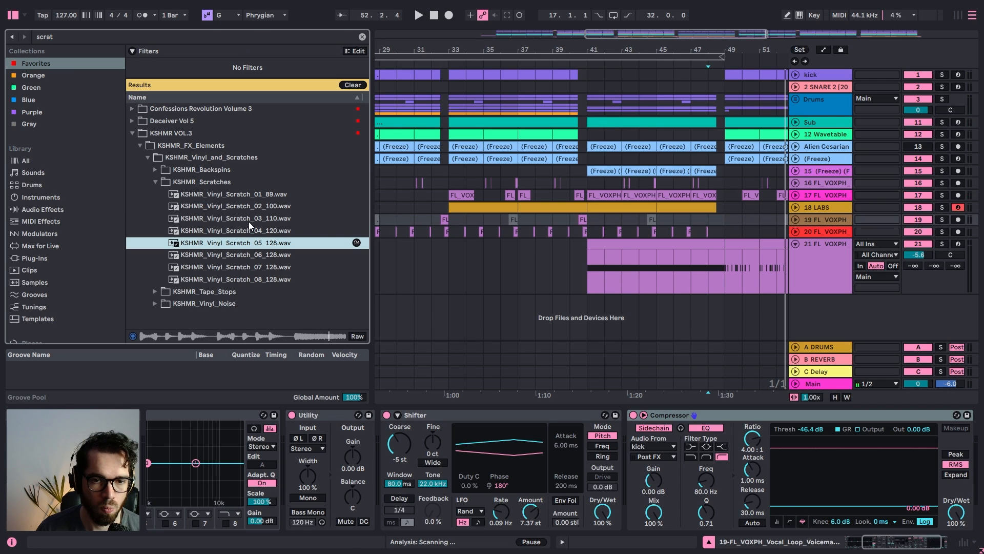
left_click(248, 216)
left_click(255, 207)
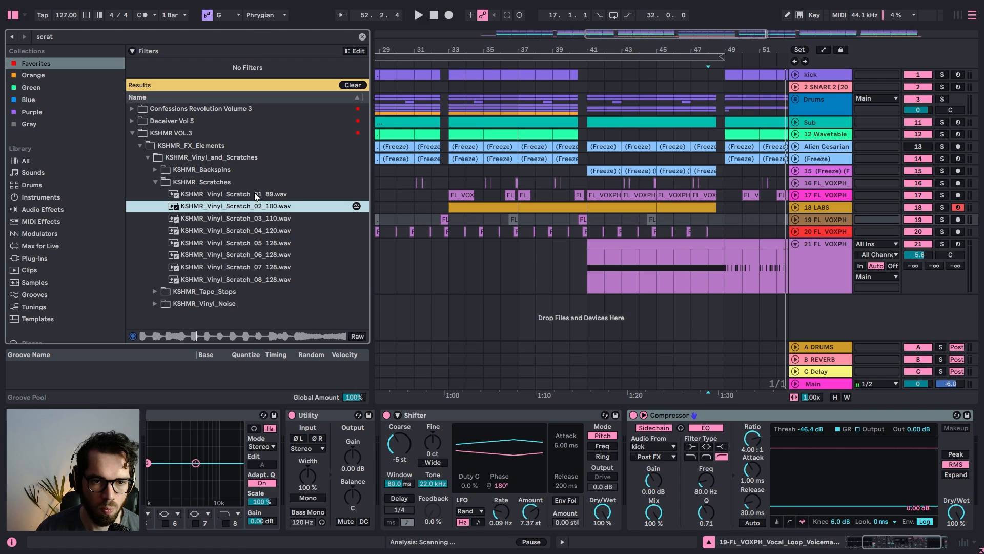
left_click(256, 196)
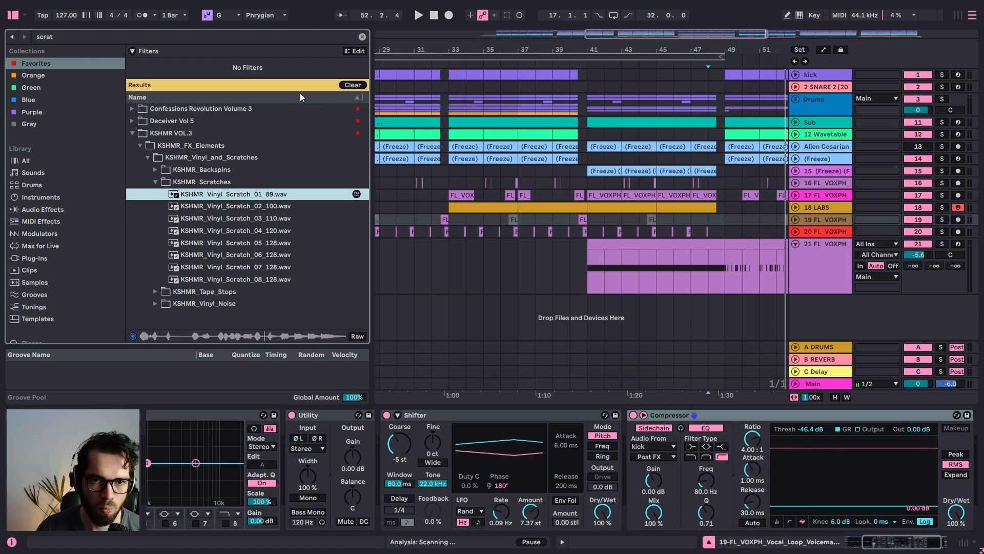
left_click(59, 209)
left_click(542, 270)
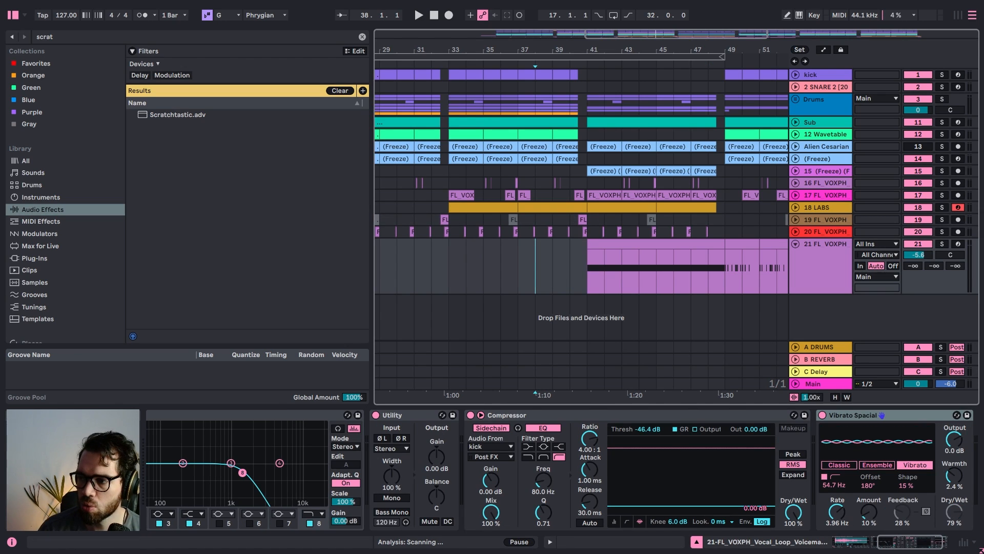
Switch to Splice and search its sample library for "scratch"
key("alt+Tab")
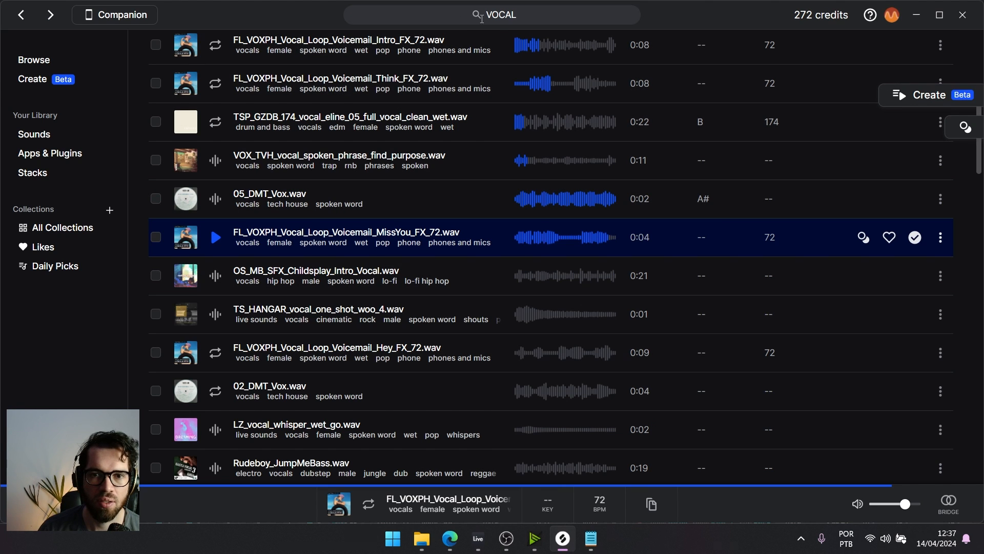
left_click(498, 21)
type("scra")
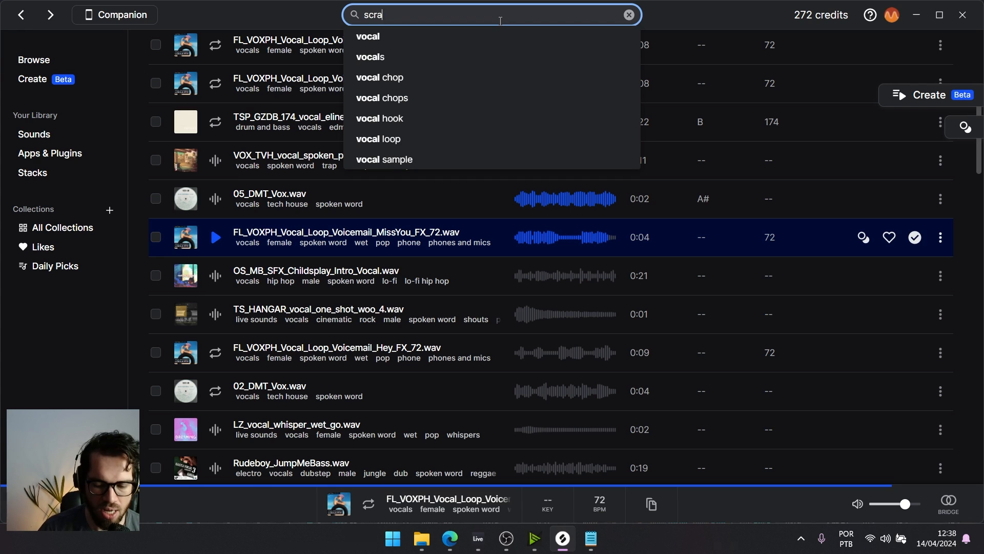
type("tch")
key("Return")
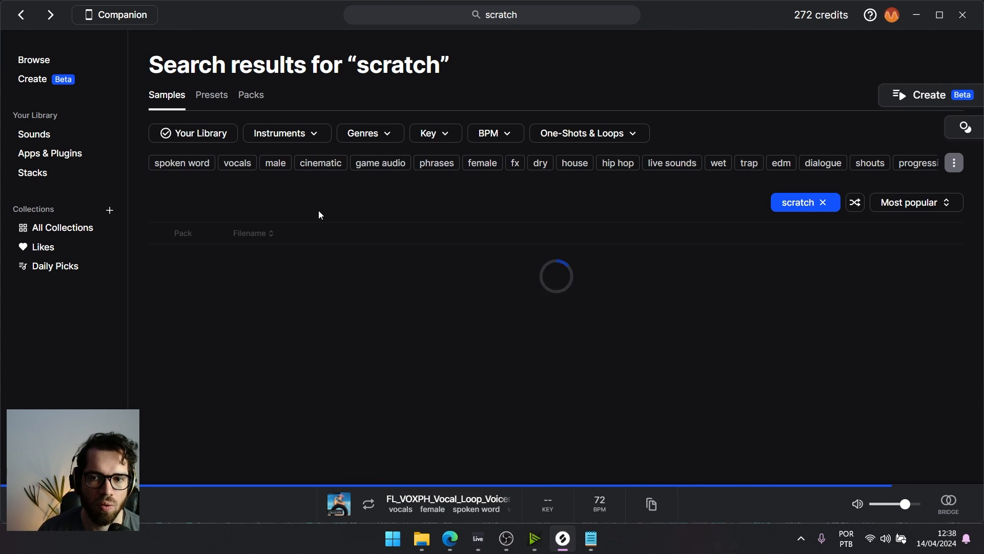
Audition several of the scratch samples, including ah_scratch_90_thewall.wav, RHH2_fx_vinyl_scratchdj.wav and OS_SFM_SFX_Scratch_1.wav
left_click(216, 264)
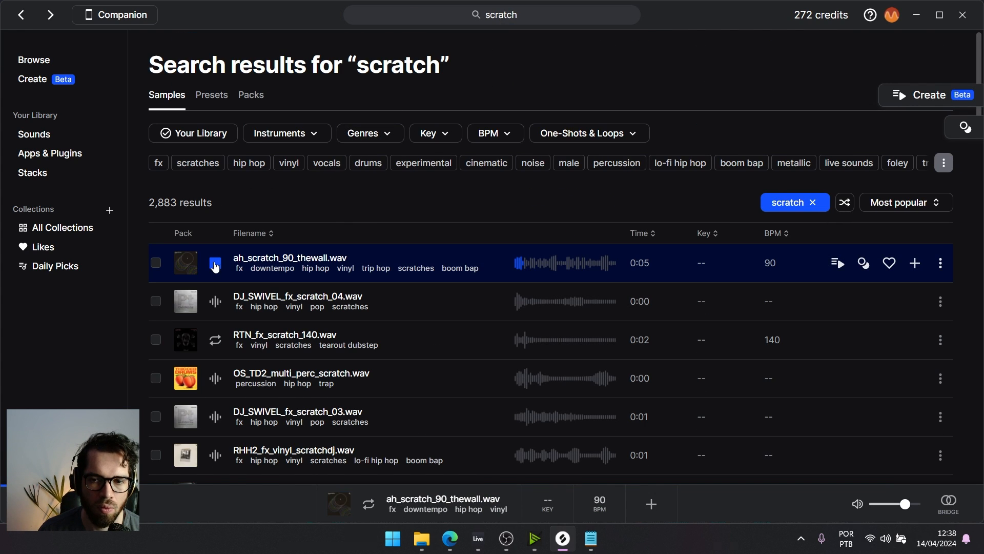
left_click(215, 377)
left_click(218, 416)
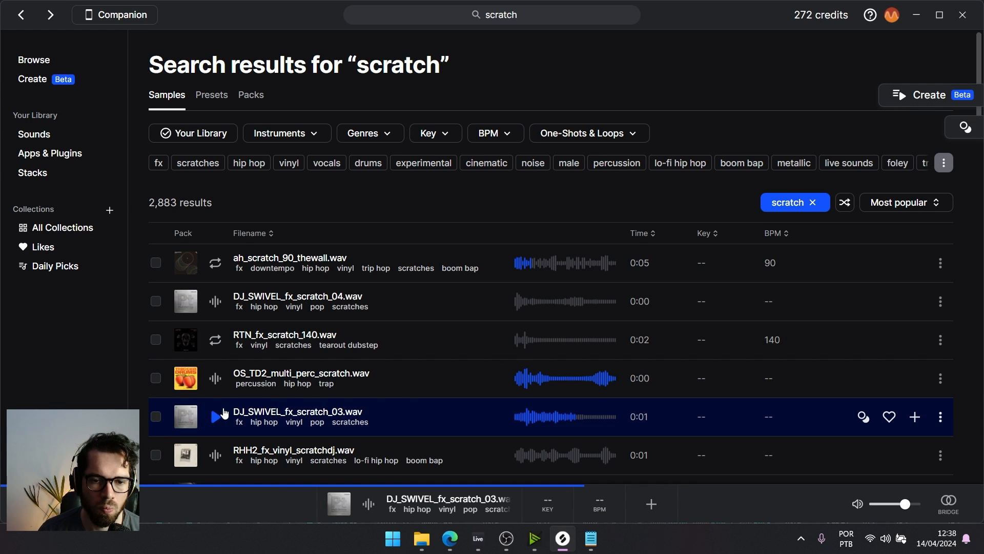
scroll(224, 414, "down", 2)
left_click(224, 391)
scroll(227, 390, "down", 1)
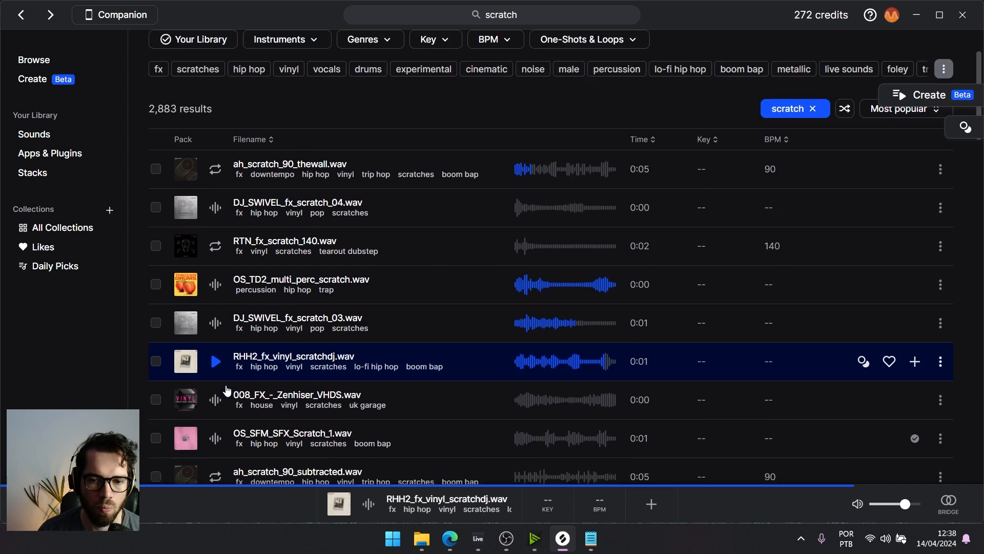
scroll(227, 391, "down", 2)
left_click(218, 350)
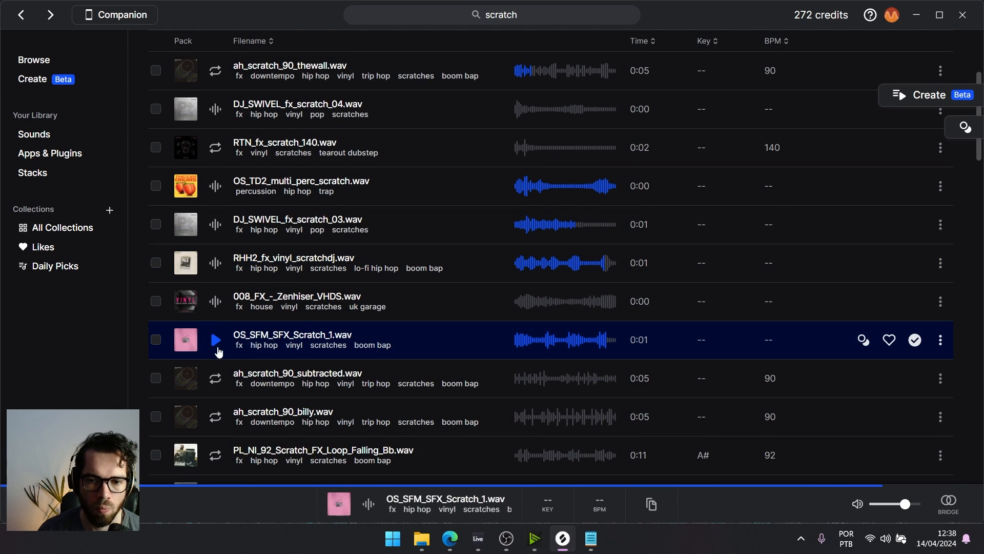
left_click(218, 391)
left_click(216, 343)
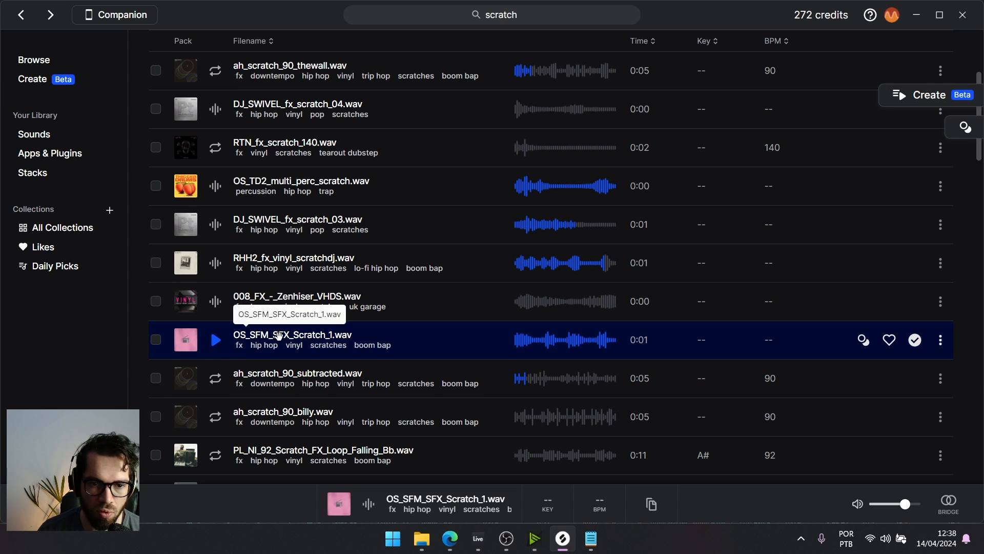
View the pack containing OS_SFM_SFX_Scratch_1.wav and preview OS_SFM_90_Drum_Loop_17__Percs:Tops_.wav from its samples
left_click(940, 341)
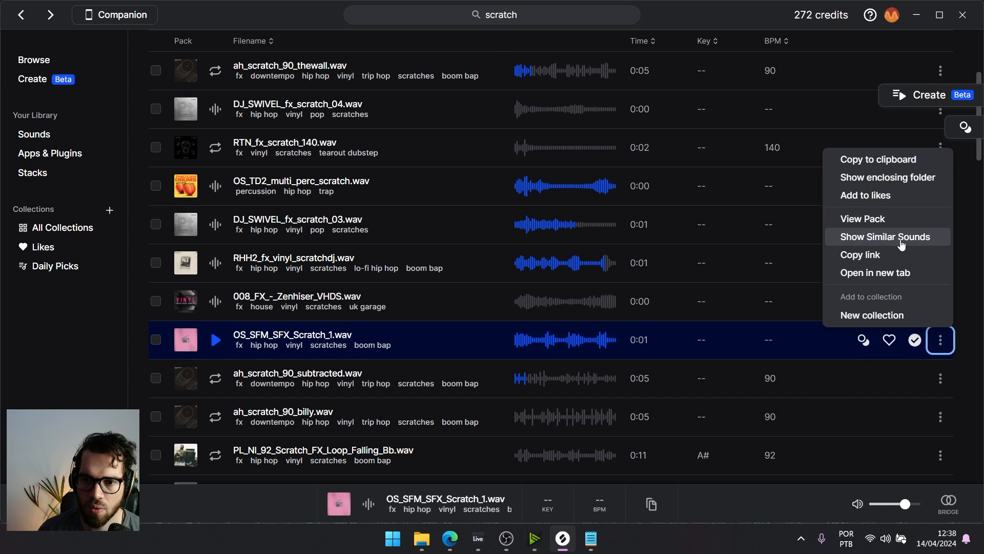
left_click(889, 220)
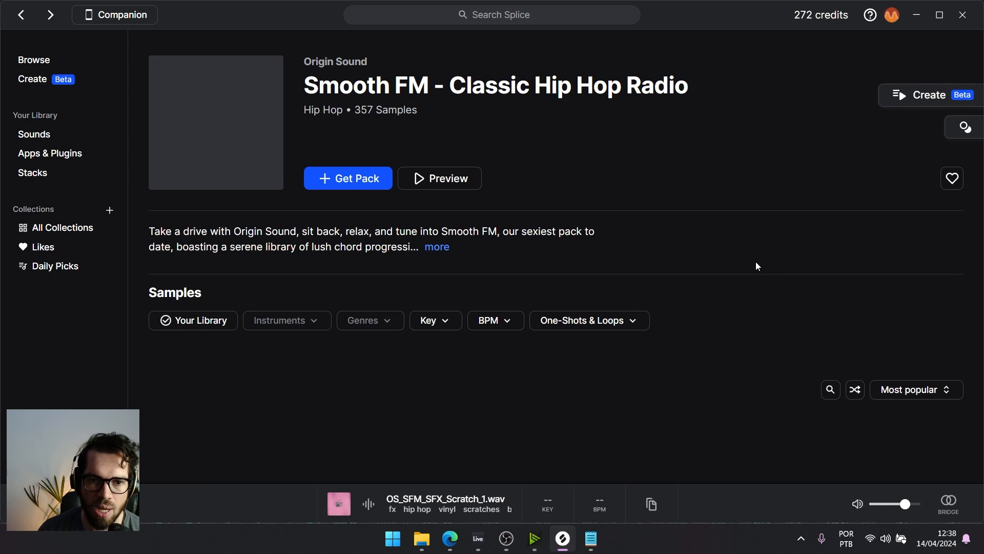
scroll(551, 275, "down", 3)
left_click(215, 376)
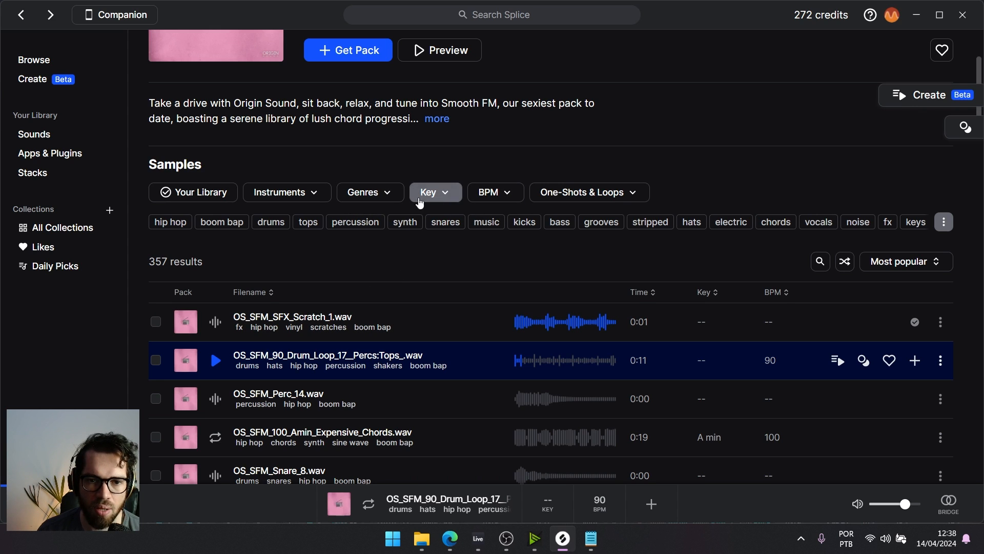
Look through the instrument categories offered for filtering the Smooth FM pack's samples and leave them all unselected
left_click(308, 193)
scroll(307, 316, "down", 1)
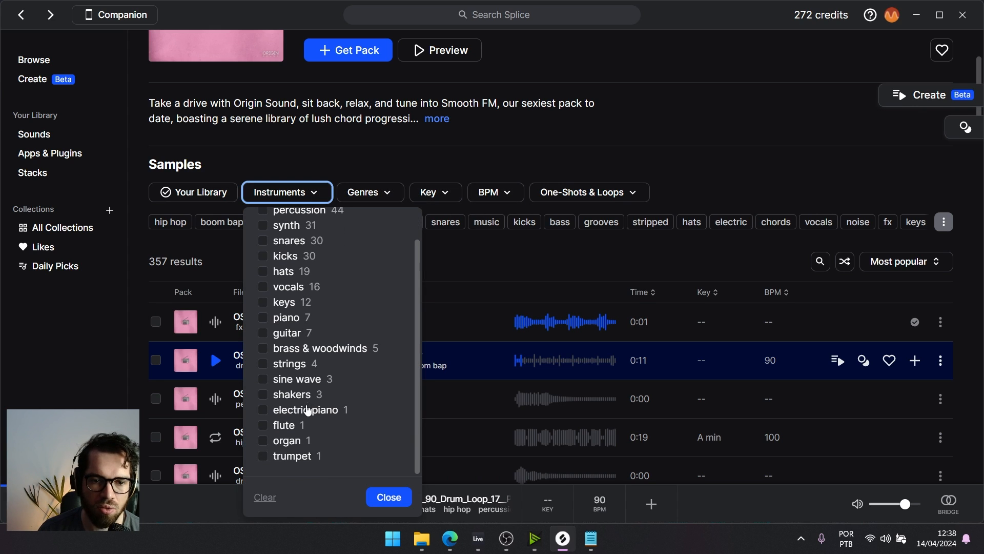
scroll(328, 364, "up", 1)
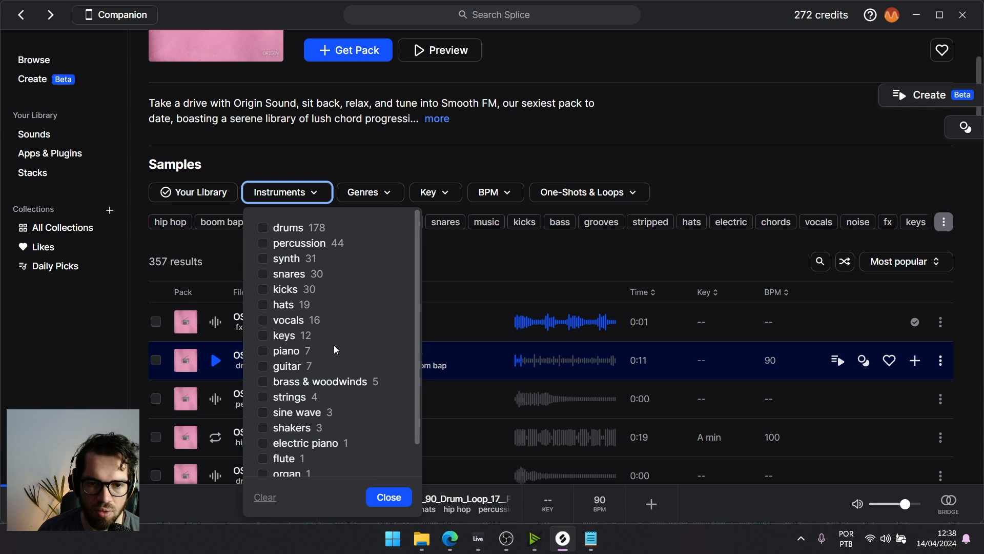
scroll(334, 346, "down", 1)
scroll(334, 346, "up", 1)
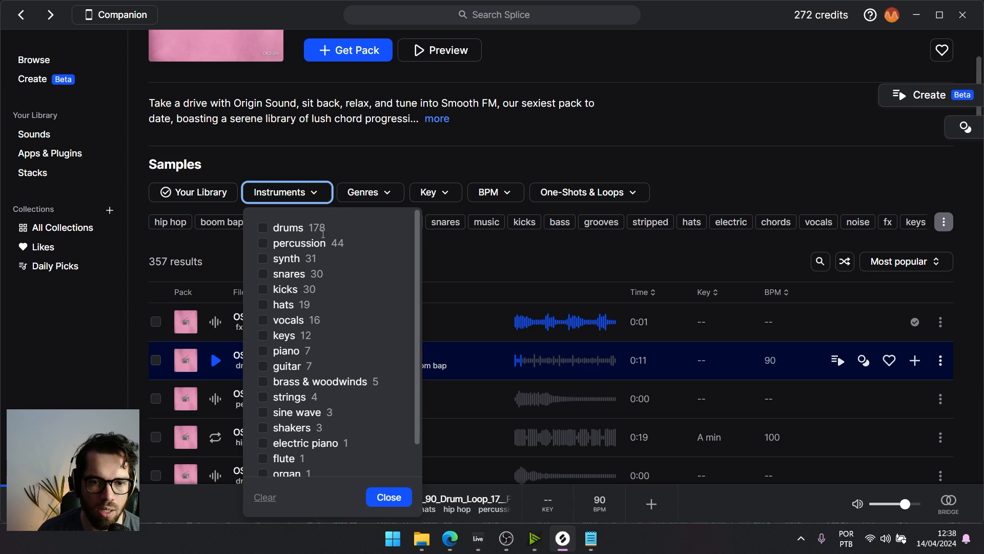
left_click(323, 199)
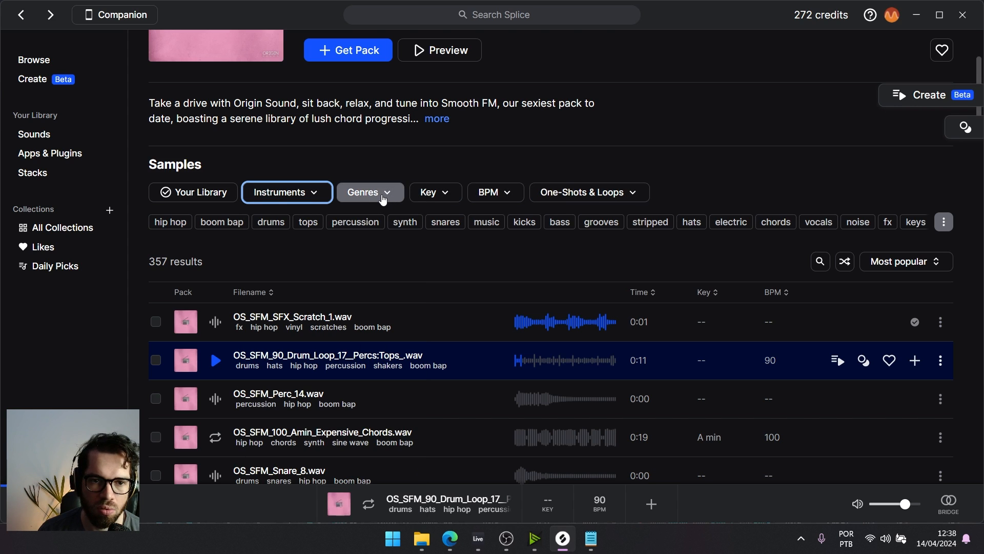
Preview OS_SFM_Snare_8.wav and OS_SFM_90_Emin_Cruising_Stack__Aged_.wav from the Smooth FM pack's samples
left_click(441, 15)
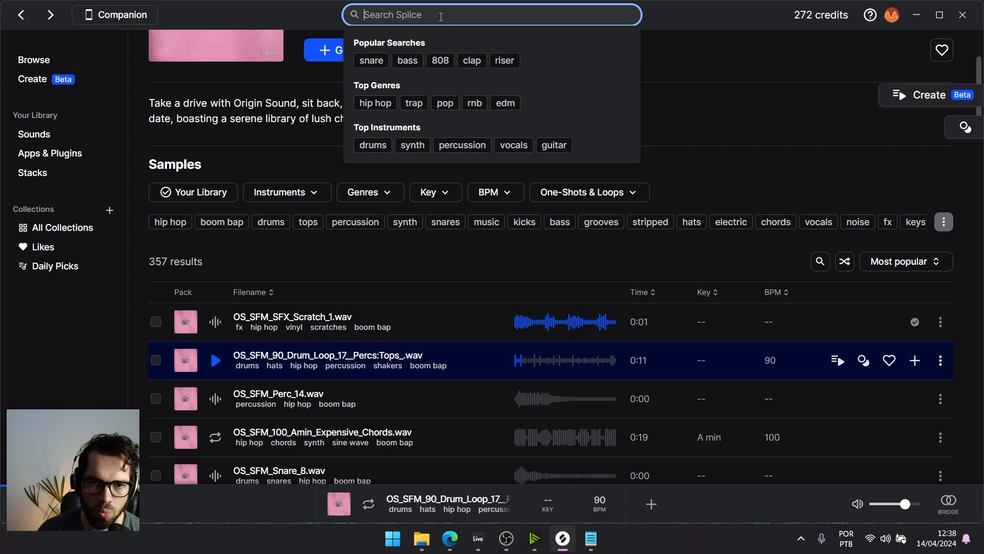
left_click(741, 105)
scroll(709, 131, "down", 3)
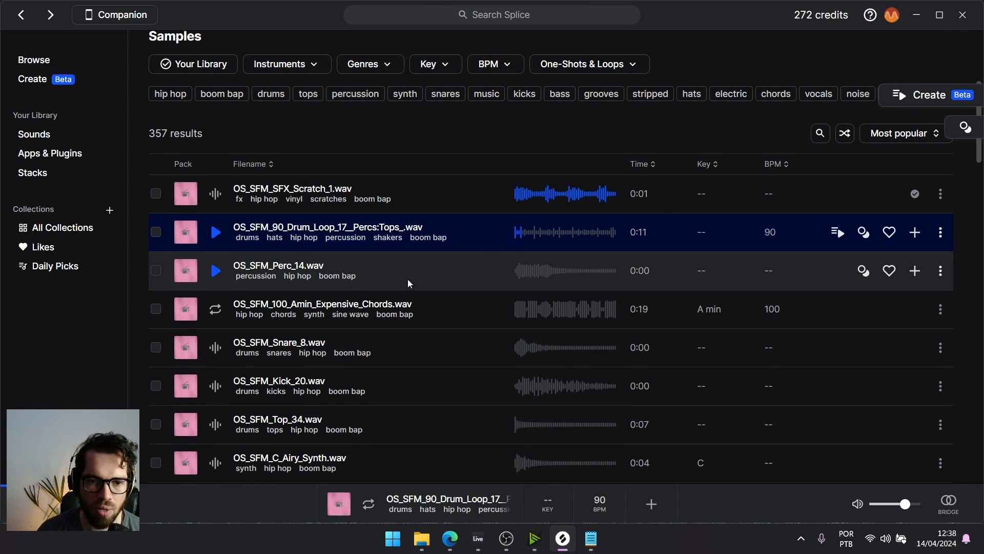
left_click(213, 353)
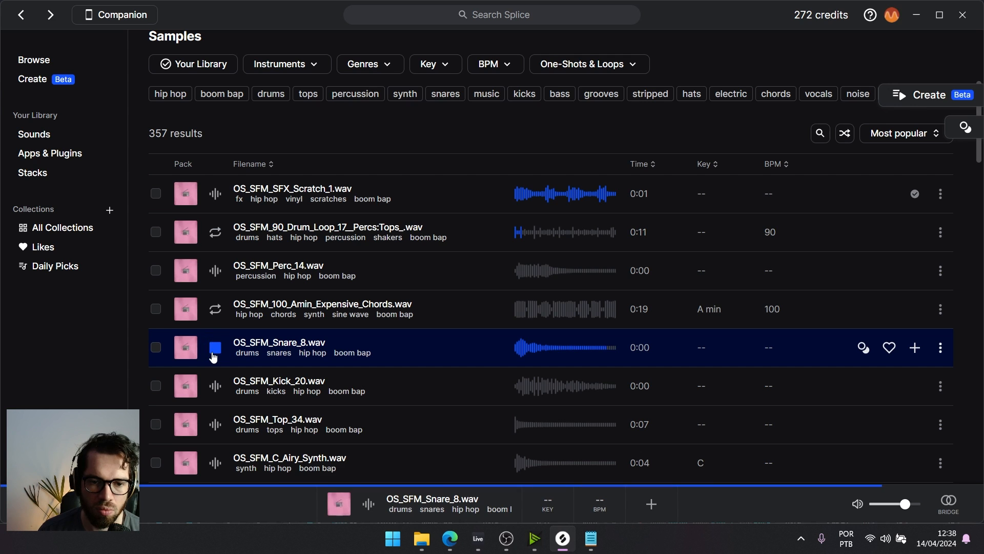
scroll(215, 354, "down", 5)
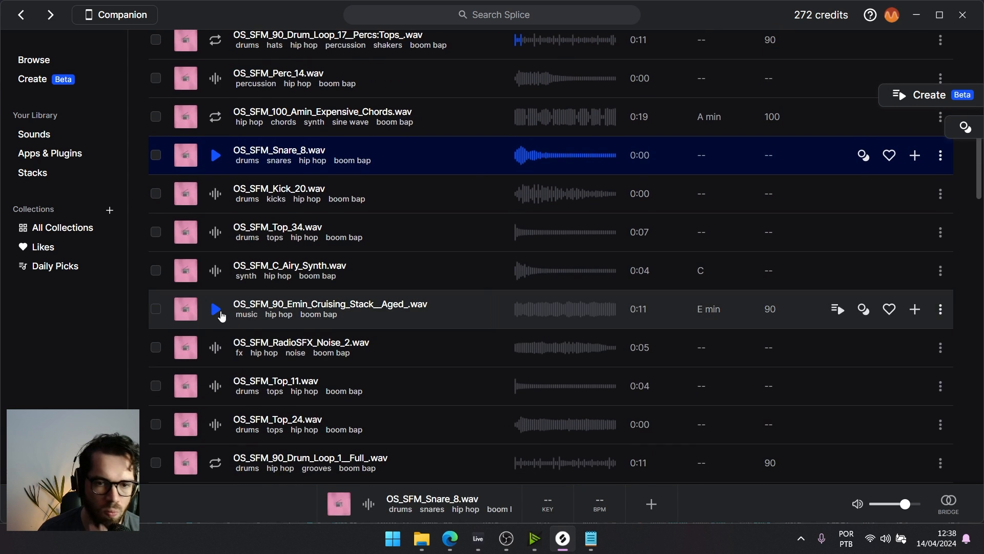
left_click(220, 313)
left_click(219, 313)
scroll(223, 317, "down", 3)
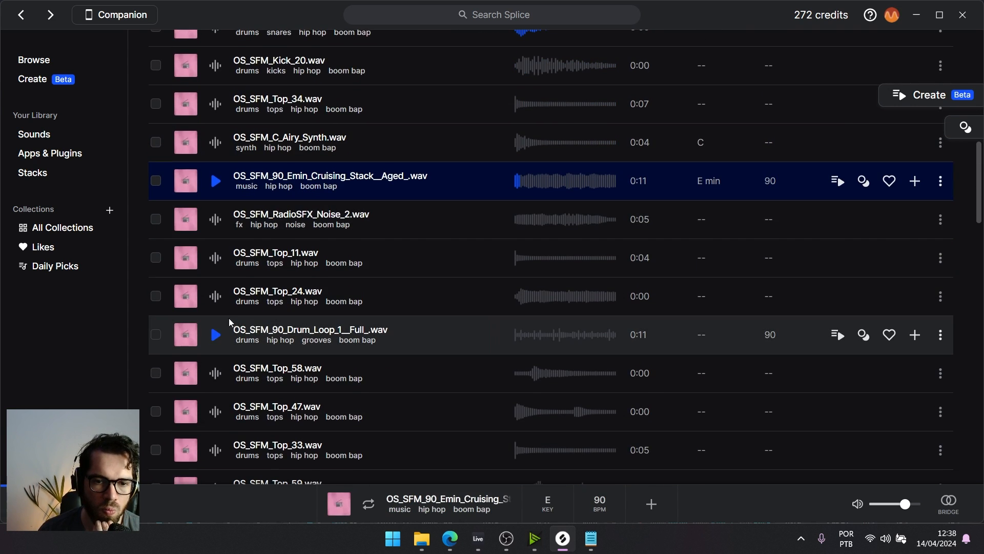
Preview OS_SFM_90_Drum_Loop_1__Full_.wav, place it on a new audio track at bar 33 in Ableton Live and play it soloed at -13.0 dB
left_click(215, 336)
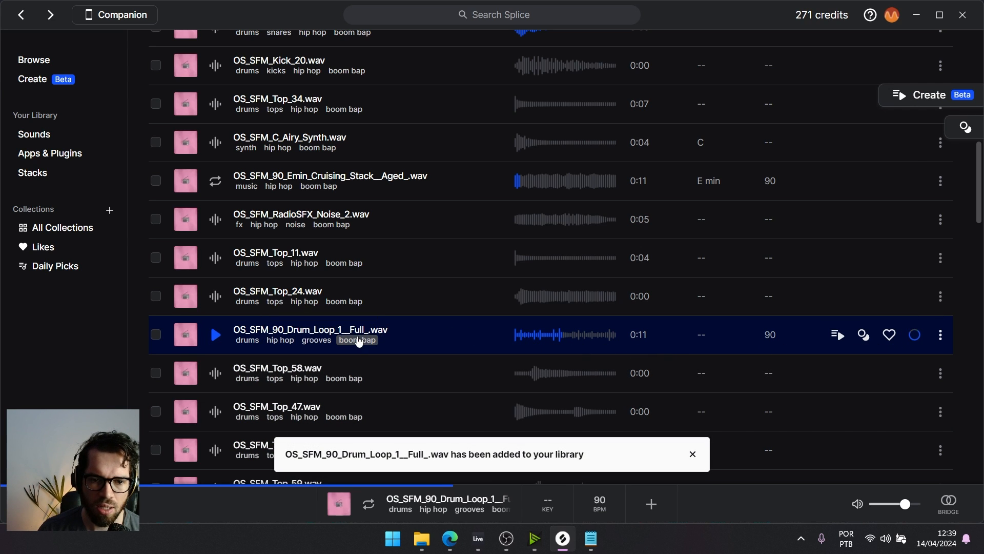
left_click_drag(478, 538, 470, 288)
double_click(471, 288)
key("space")
left_click(939, 198)
left_click_drag(918, 208, 919, 220)
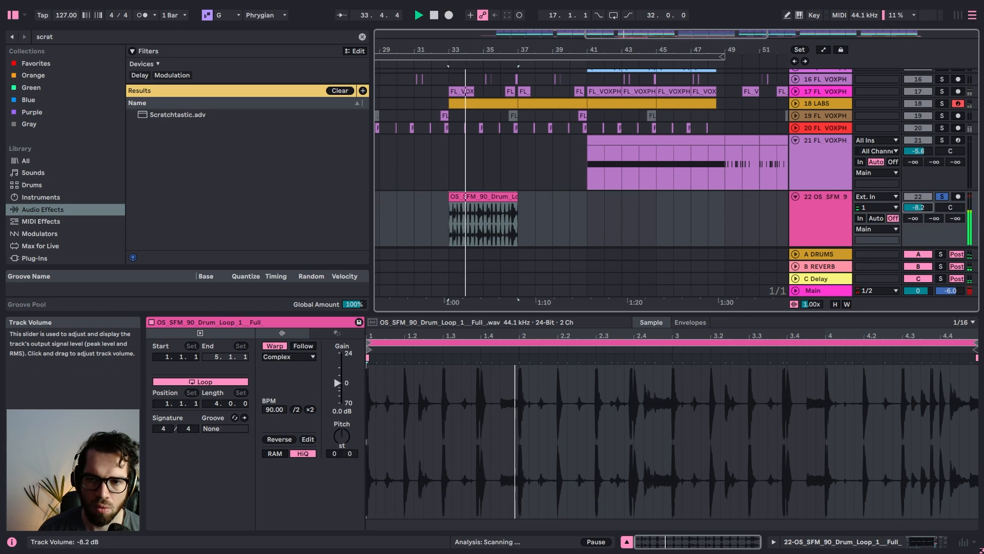
Warp the drum loop in Beats mode with transient looping off and a transient envelope of 23
left_click(306, 358)
left_click(284, 366)
left_click(282, 387)
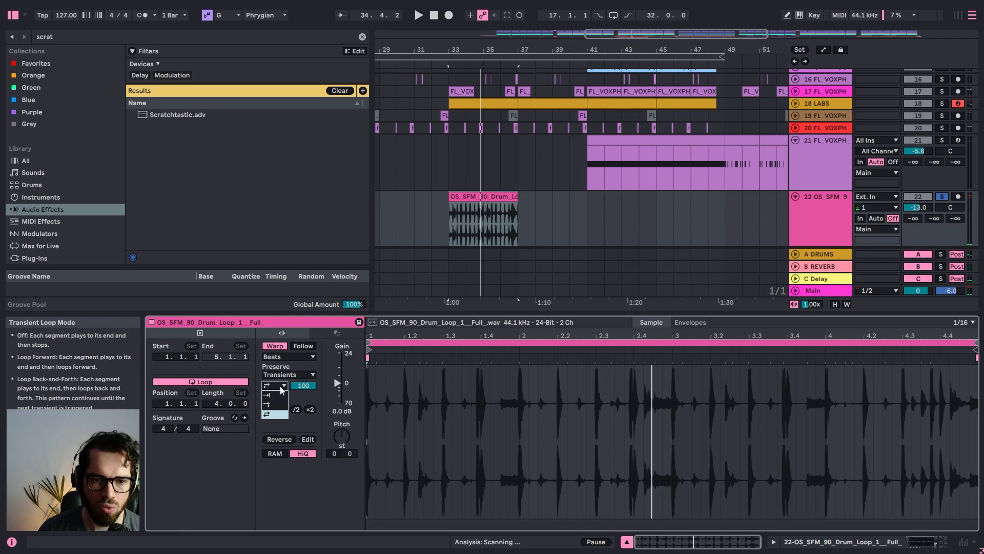
left_click(282, 394)
left_click_drag(304, 385, 303, 405)
key("space")
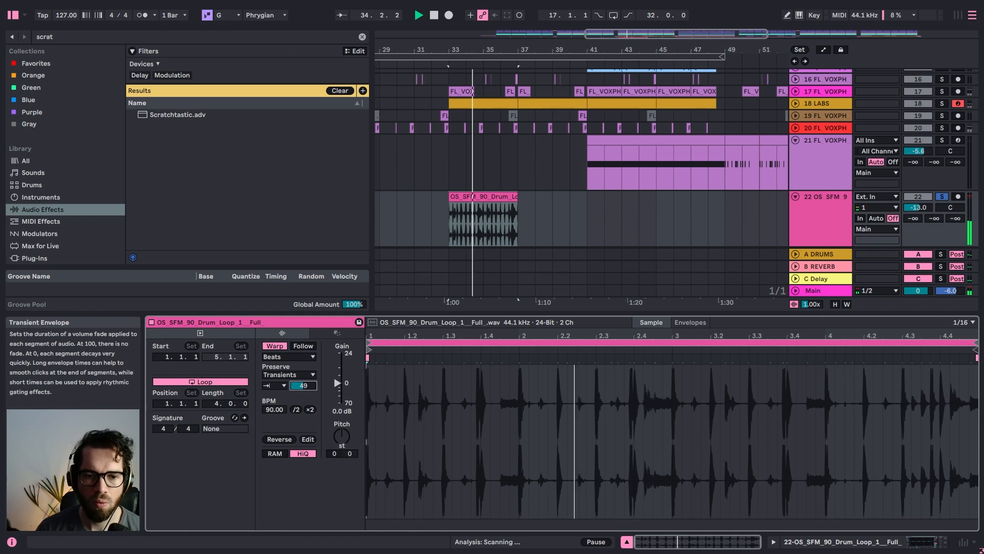
left_click_drag(303, 385, 303, 392)
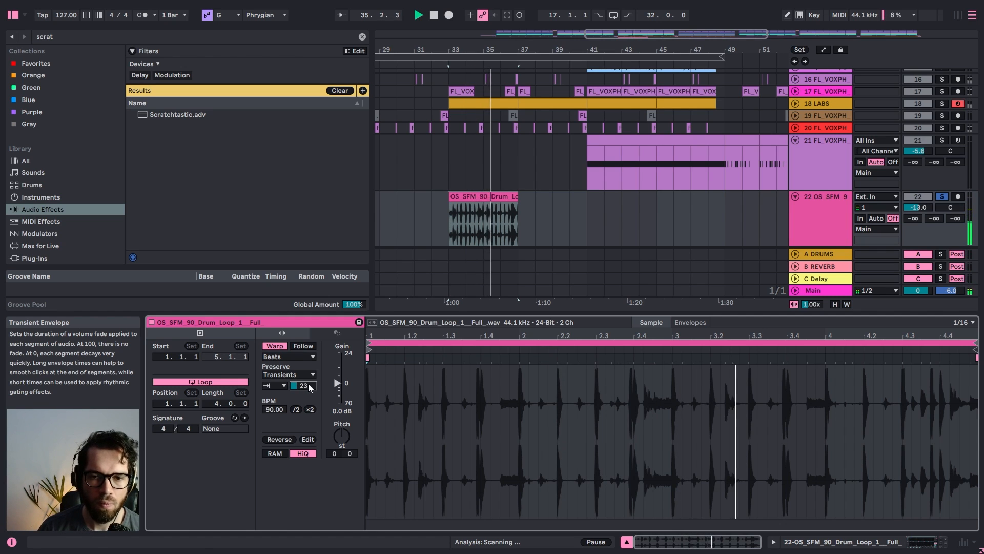
Unsolo the drum loop track, duplicate its clip to fill bars 37 to 41 and set the track volume to -14.7 dB
left_click(942, 196)
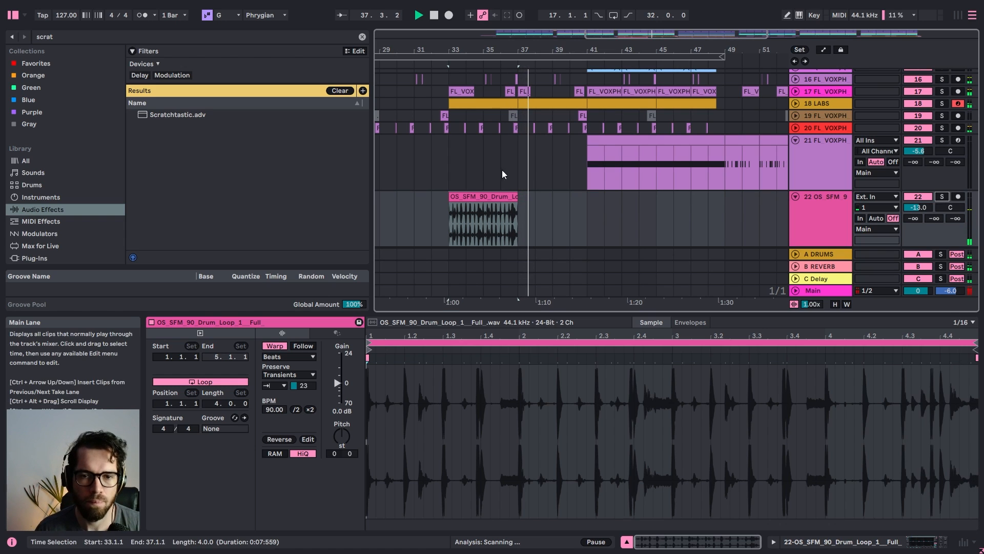
left_click(487, 220)
key("ctrl+d")
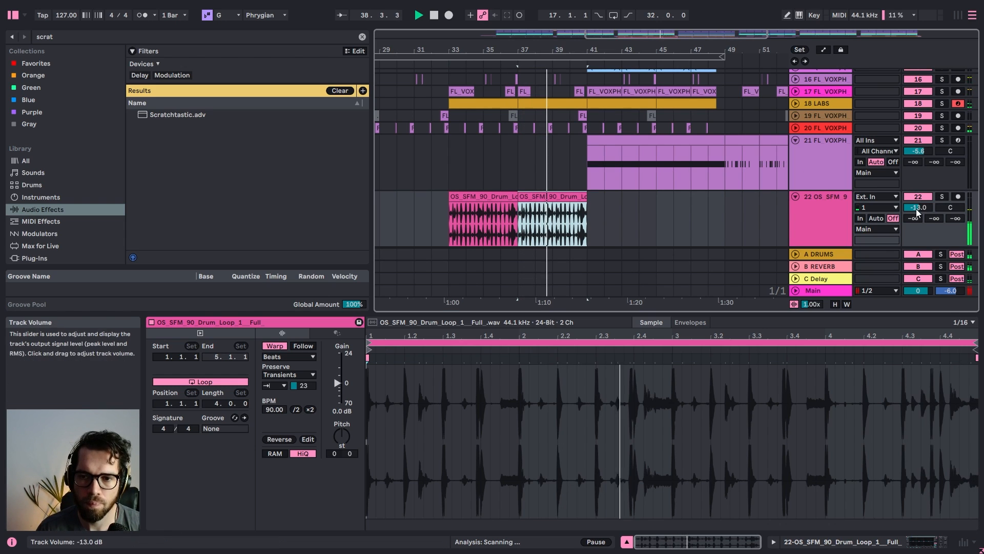
left_click_drag(917, 210, 917, 204)
left_click(556, 198)
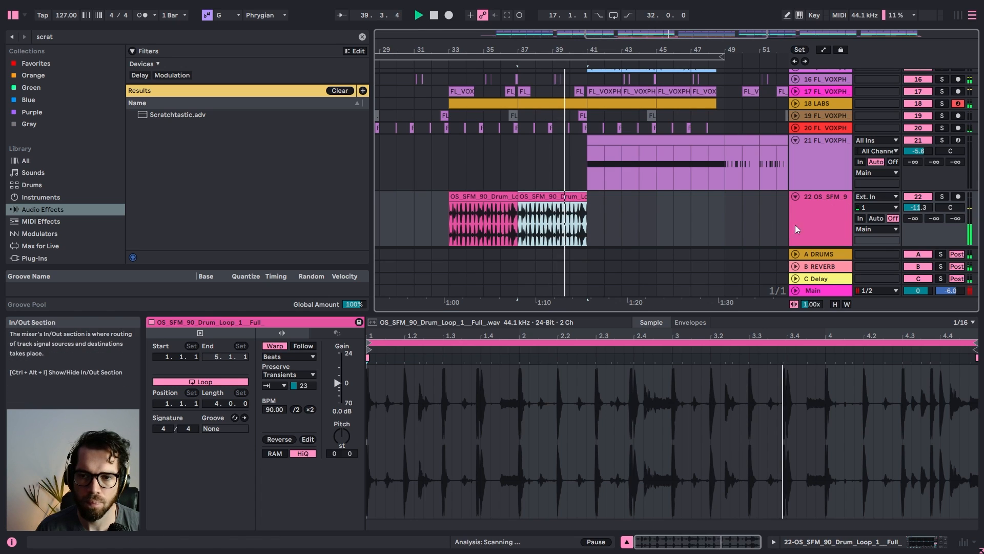
left_click(922, 209)
left_click_drag(923, 209, 923, 219)
In the drum loop track's EQ Eight, make band 1 a raised low cut and set band 3 to -3.35 dB at 1.09 kHz
double_click(824, 218)
key("space")
key("space")
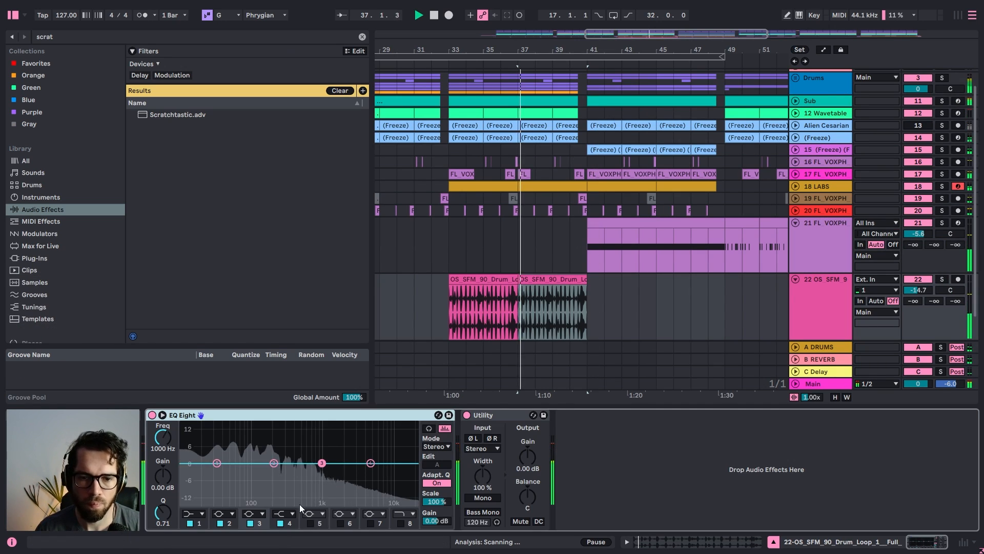
left_click(202, 513)
key("space")
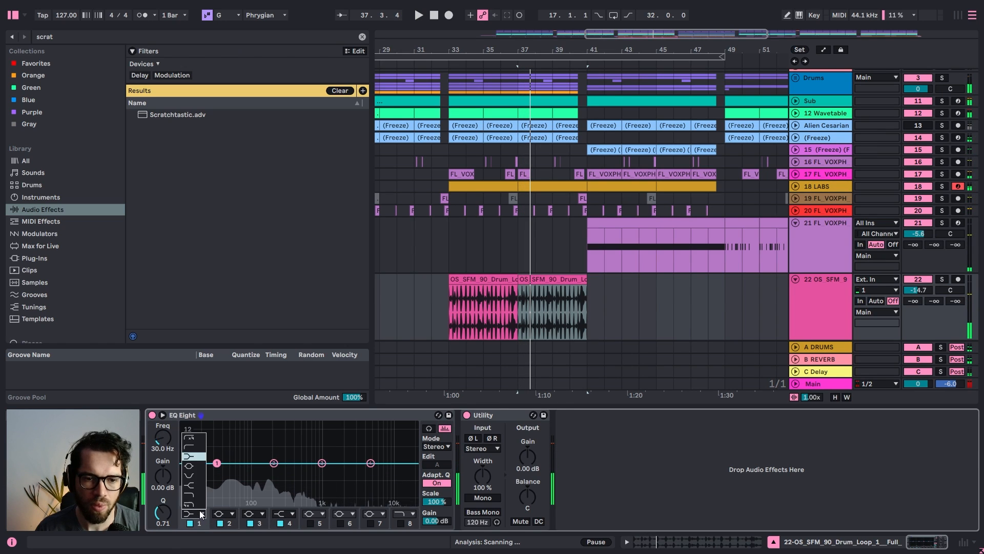
left_click(195, 448)
key("space")
left_click(942, 279)
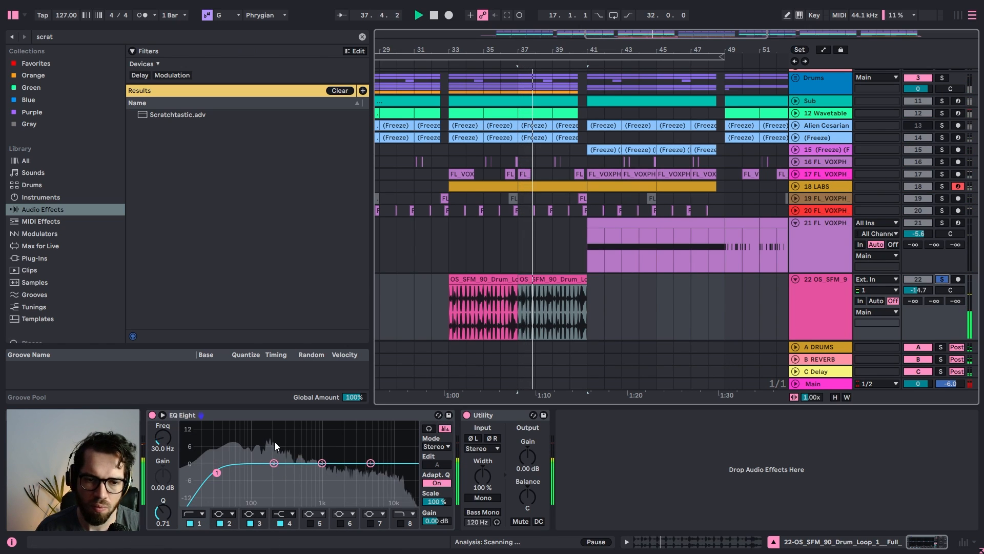
left_click_drag(218, 473, 324, 471)
Set the first drum loop clip's transient envelope to 67 and raise its unsoloed track to -6.2 dB
left_click(500, 282)
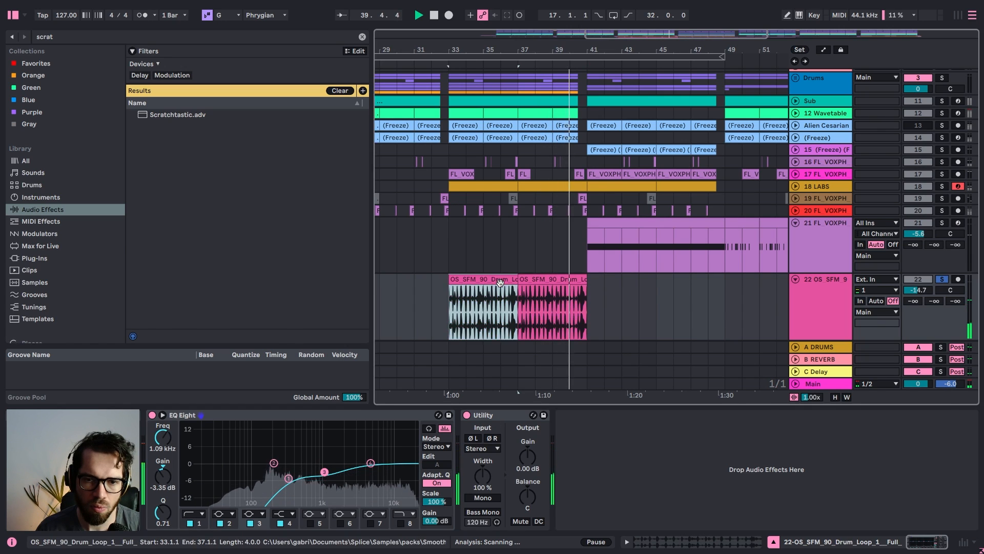
double_click(500, 282)
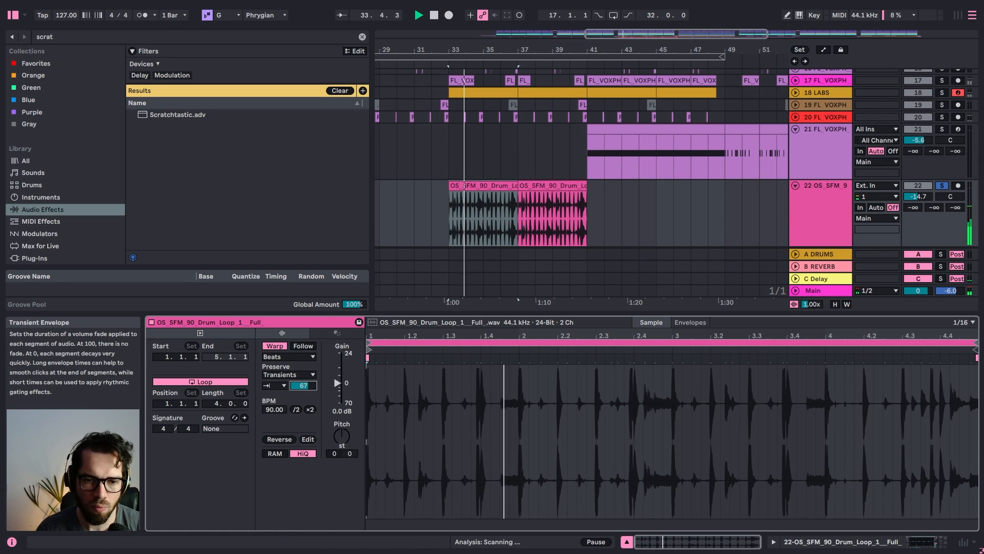
left_click(944, 186)
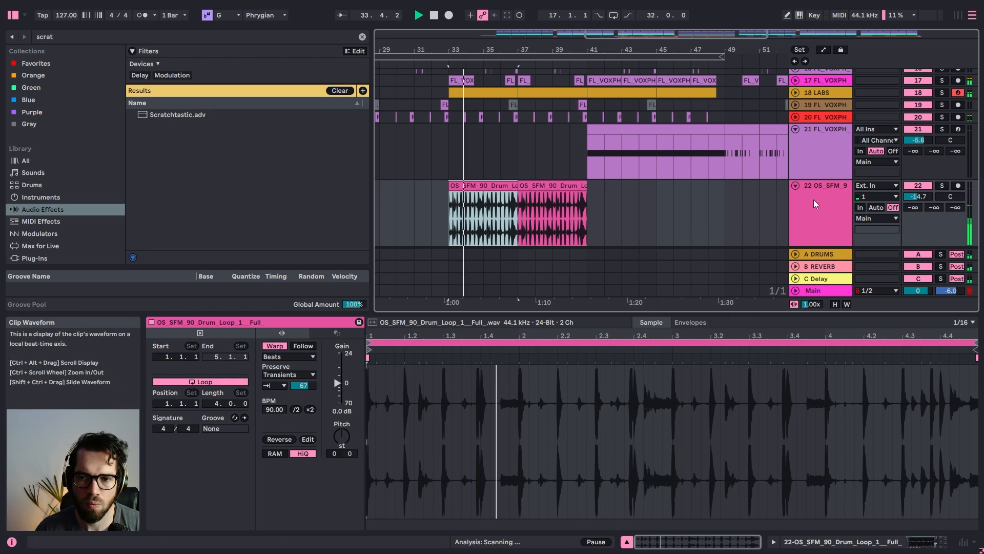
left_click(913, 189)
left_click(914, 189)
left_click_drag(915, 194, 915, 188)
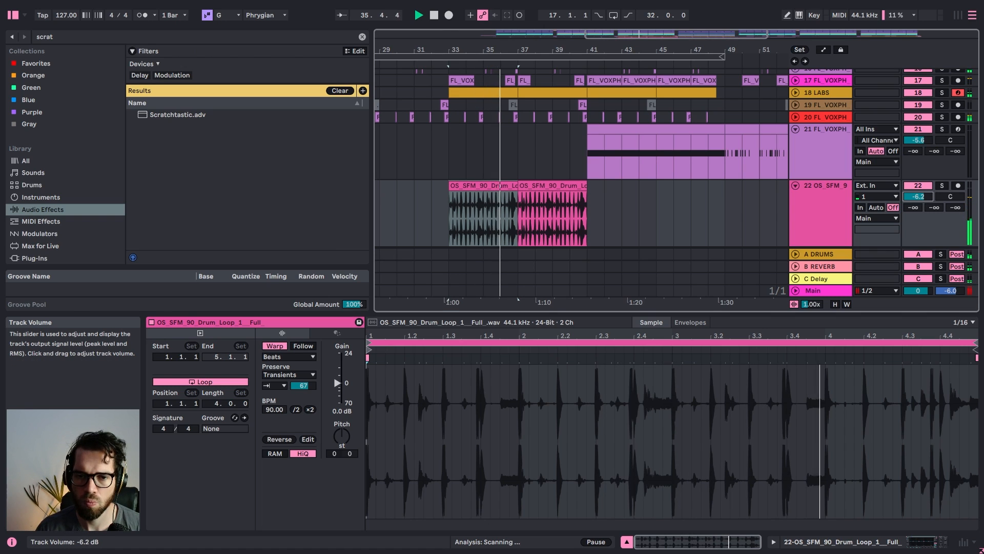
Switch to Splice and preview OS_SFM_Top_58.wav, OS_SFM_Top_52.wav and OS_SFM_100_Gmin_Trippin__Bass.wav while browsing the pack's samples
key("alt+Tab")
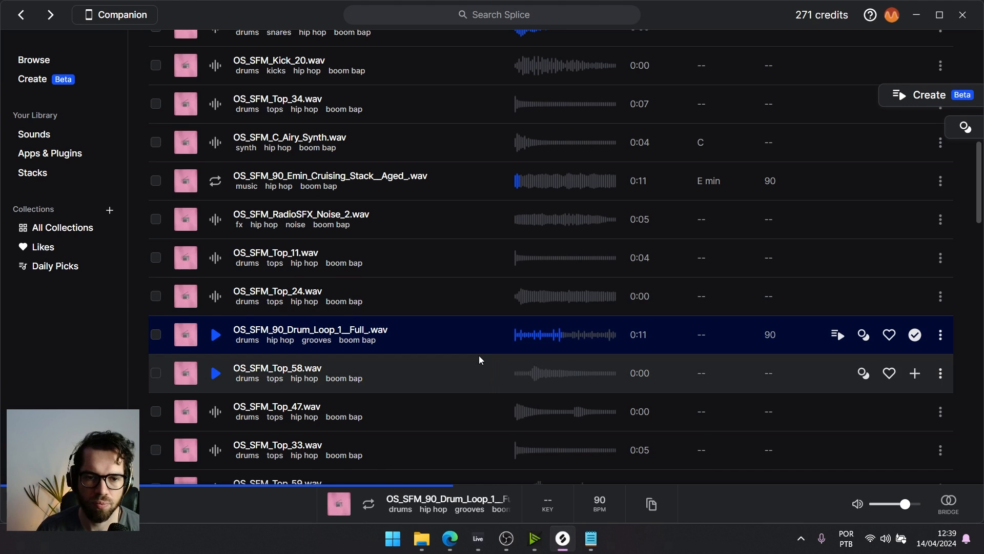
left_click(216, 374)
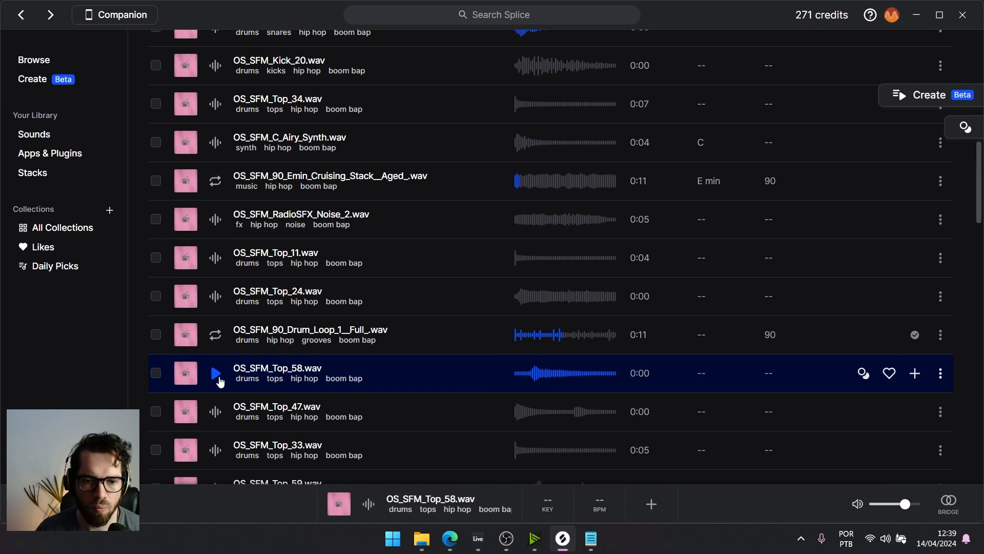
scroll(244, 393, "down", 3)
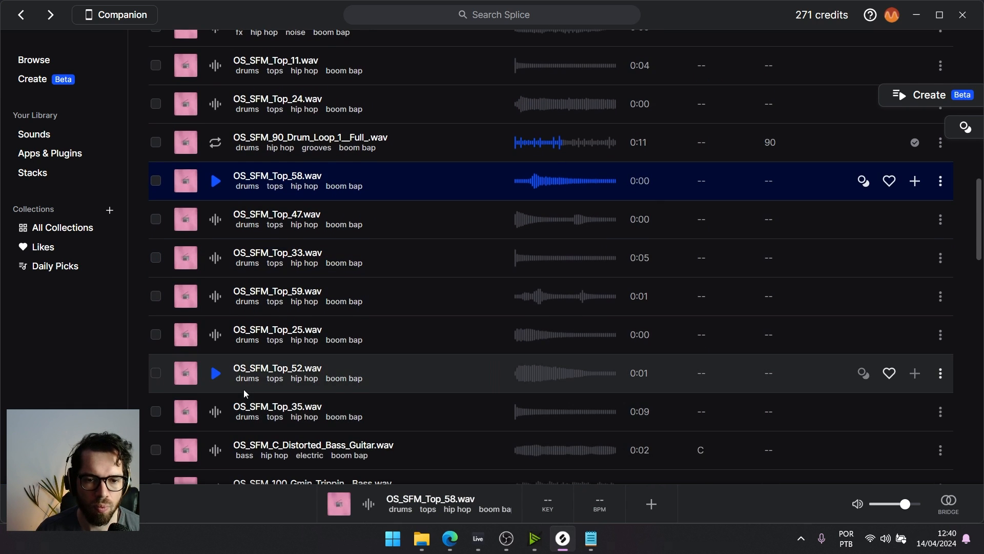
left_click(216, 373)
scroll(224, 334, "down", 3)
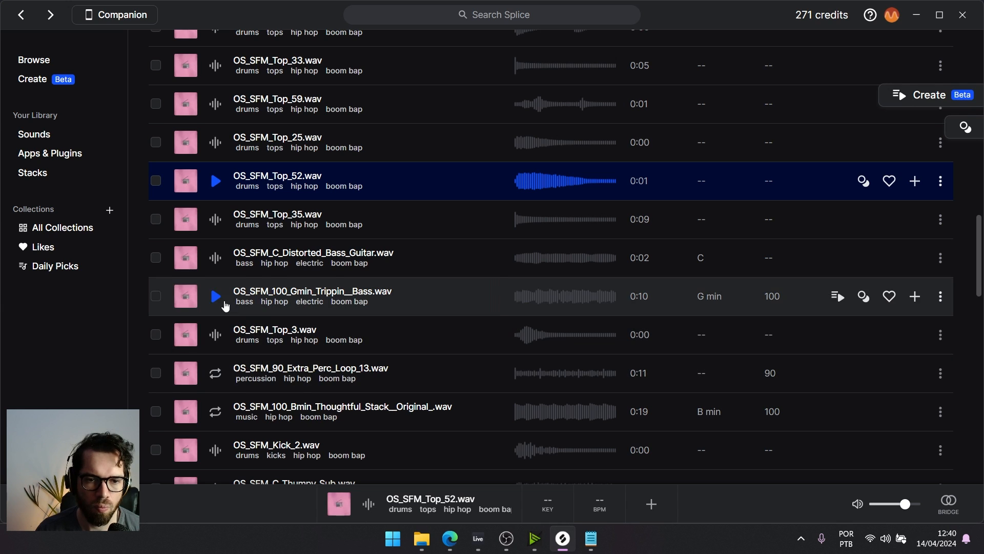
left_click(216, 296)
scroll(224, 304, "down", 10)
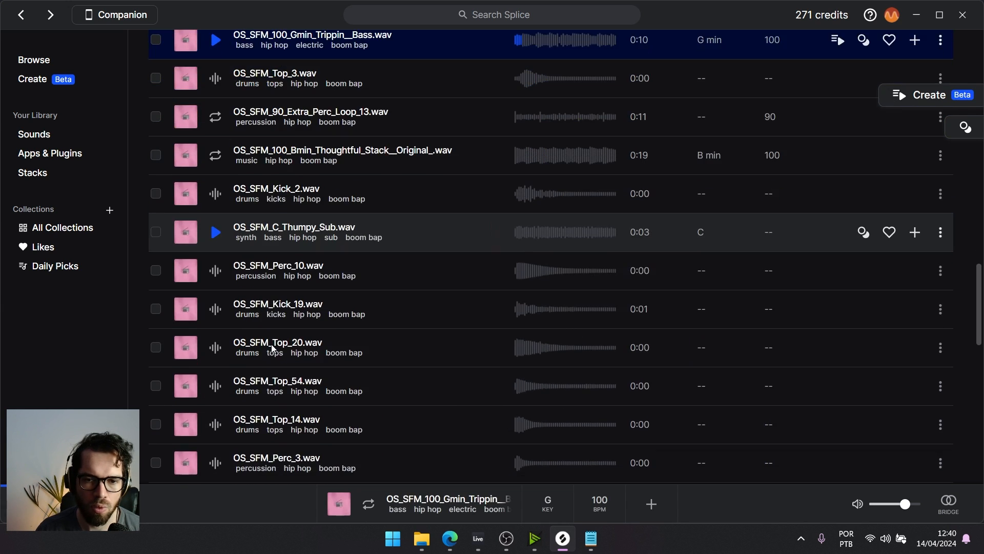
scroll(251, 246, "down", 8)
scroll(337, 311, "up", 12)
scroll(334, 307, "up", 10)
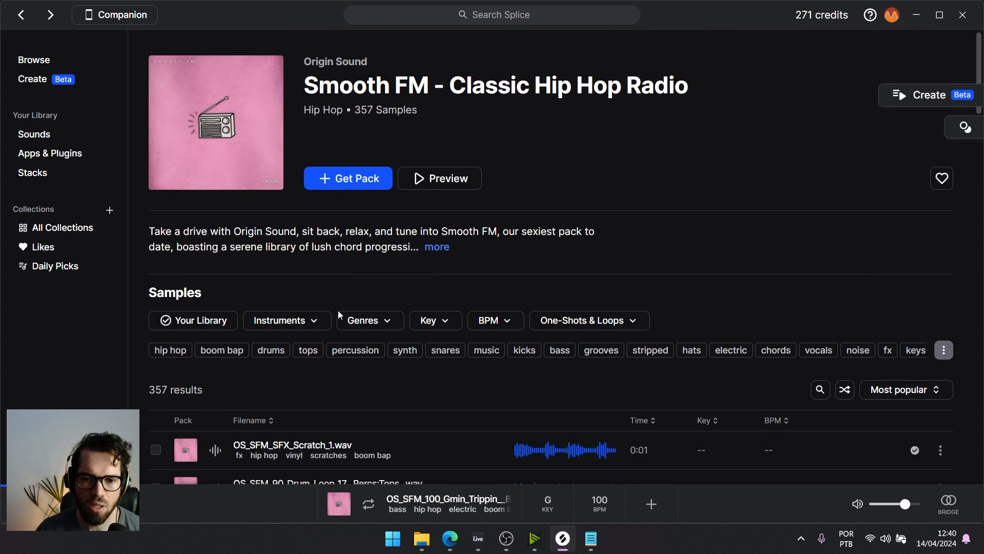
Add OS_SFM_SFX_Scratch_1.wav to a new audio track below the drum loop in Ableton Live, mute the drum loop track and hide the browser
scroll(333, 308, "down", 2)
left_click_drag(328, 380, 657, 229)
left_click(578, 187)
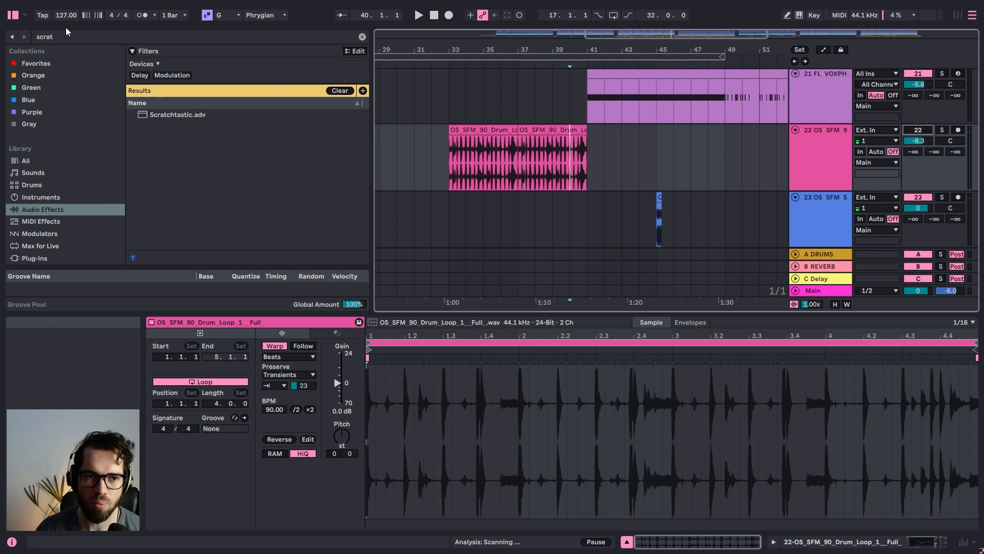
left_click(11, 16)
Move the scratch clip to start at bar 49 and set its track volume to -11.5 dB
key("space")
left_click_drag(293, 198, 352, 207)
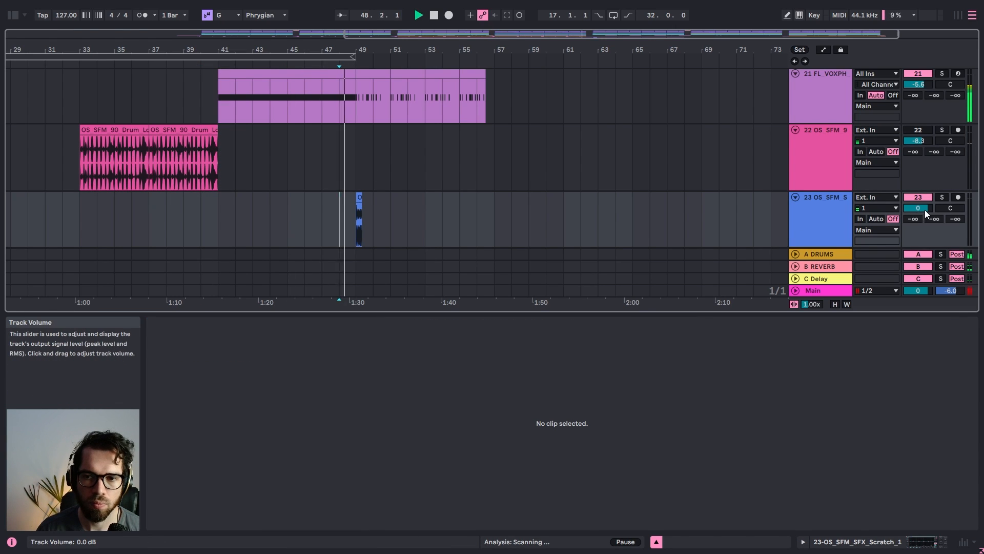
left_click_drag(357, 50, 375, 113)
key("space")
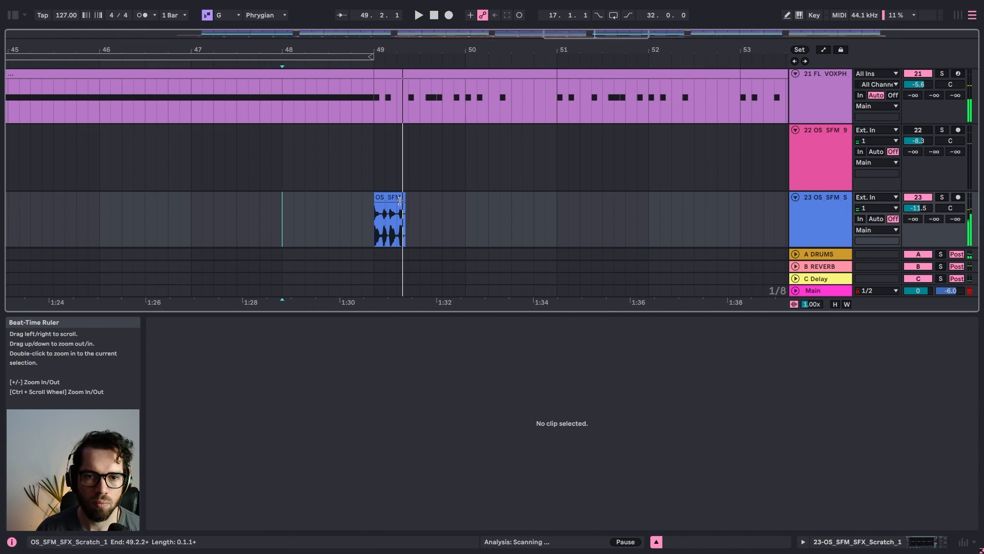
Move the scratch clip to start at 48.3.3 and consolidate it into a clip ending at bar 49
left_click_drag(384, 198, 356, 203)
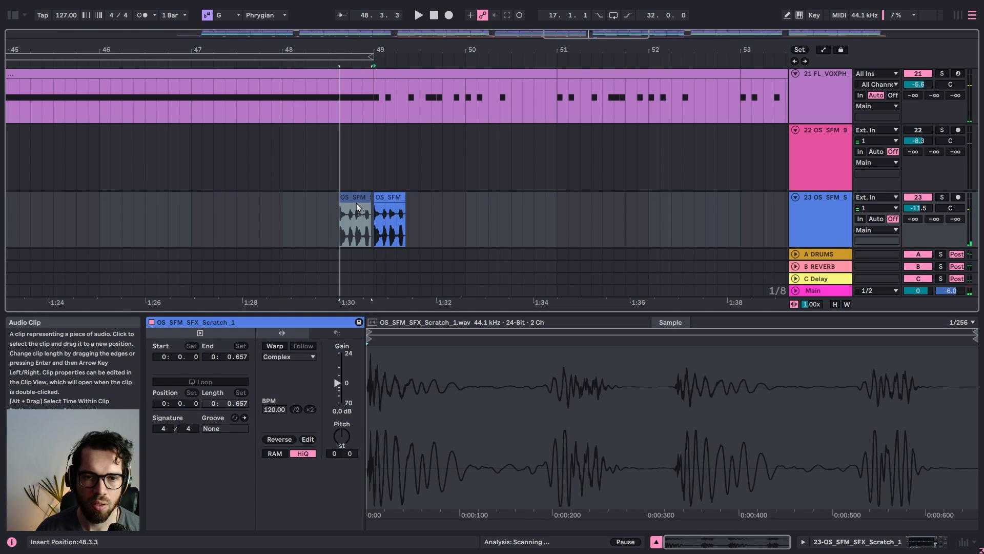
key("ctrl+j")
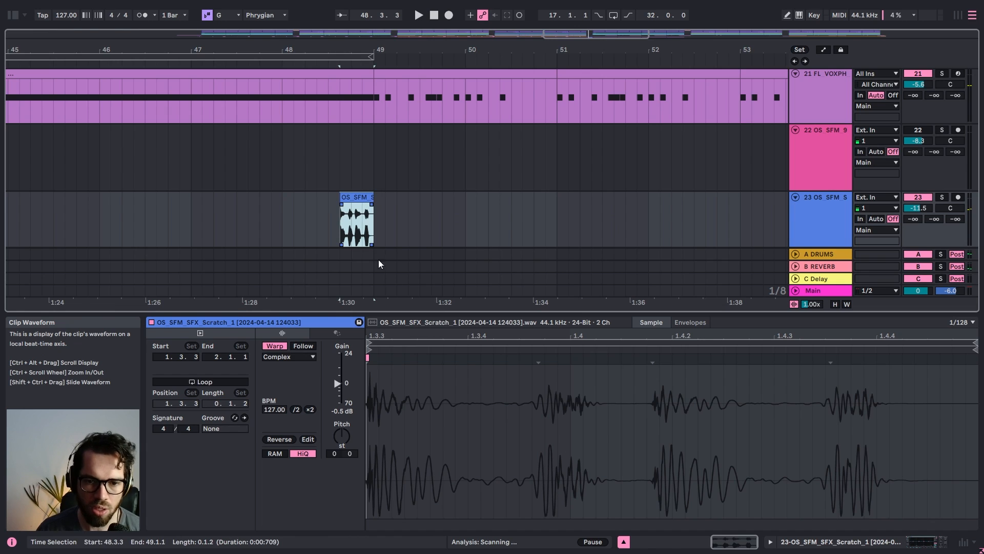
key("space")
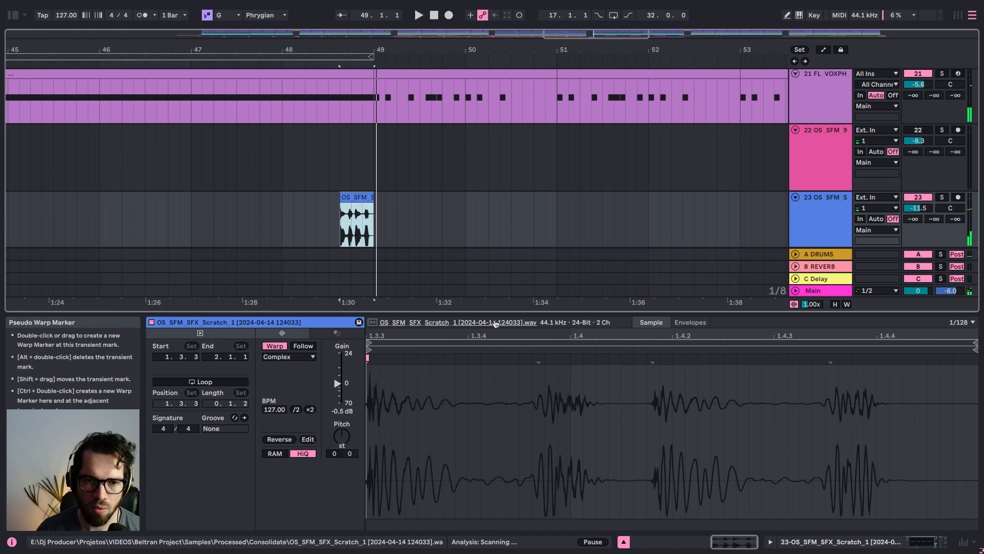
Try halving the consolidated scratch clip's BPM to 63.50 and undo it
left_click(297, 410)
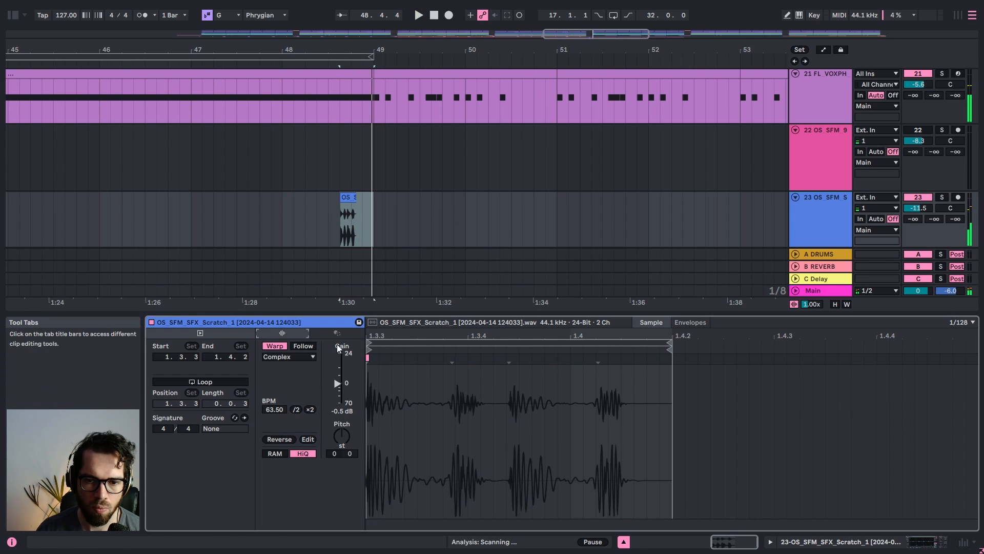
key("ctrl+z")
key("space")
Play the scratch leading into the drop and raise its track volume to -8.8 dB
left_click(361, 198)
key("space")
key("space")
key("space")
left_click(335, 176)
key("space")
key("space")
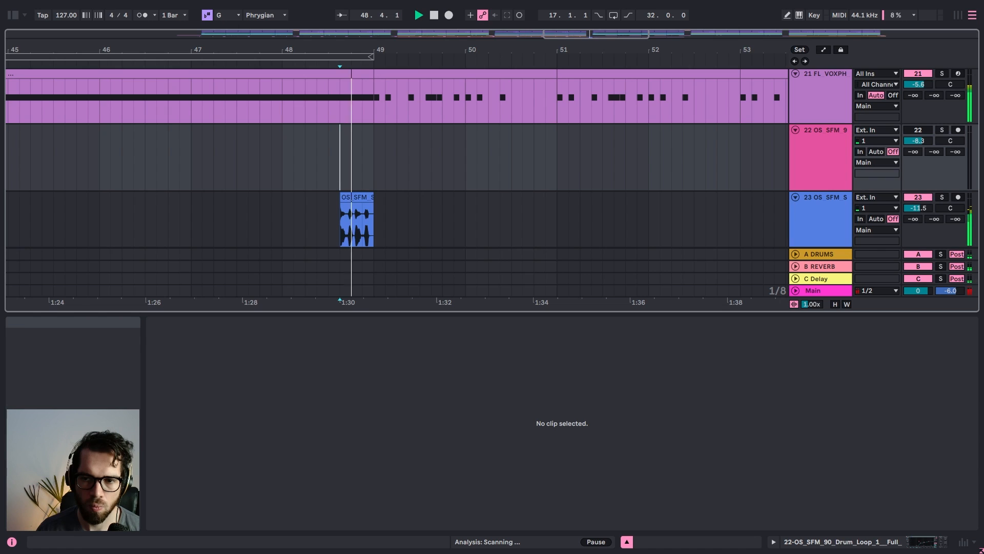
left_click_drag(918, 208, 918, 202)
key("space")
Shift the scratch clip an eighth note later to start at 48.4.1 and play the transition into bar 49
left_click(308, 171)
left_click_drag(355, 200, 367, 203)
left_click(328, 205)
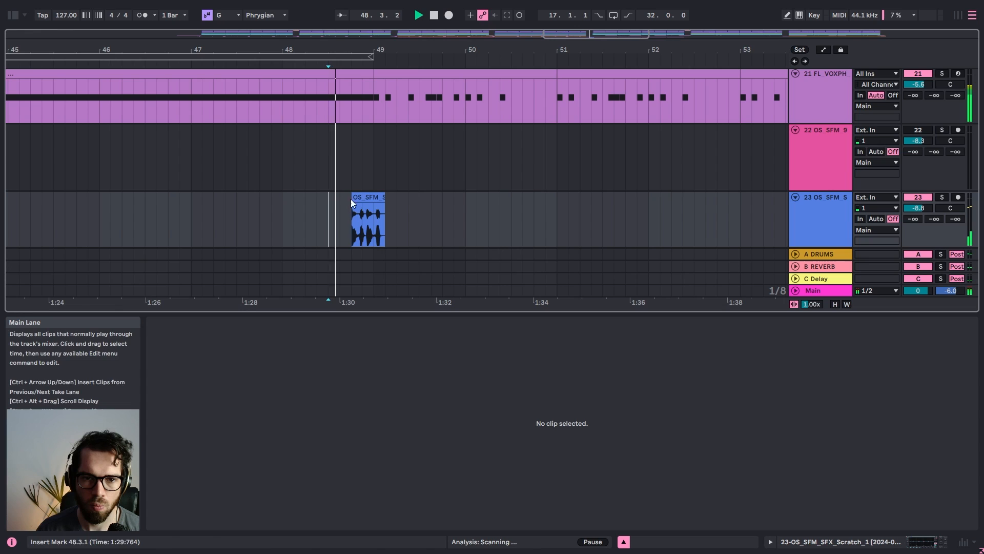
Add warp markers to the scratch clip, one on beat 1.4, shifting its hits earlier to tighten the rhythm
left_click(380, 201)
key("space")
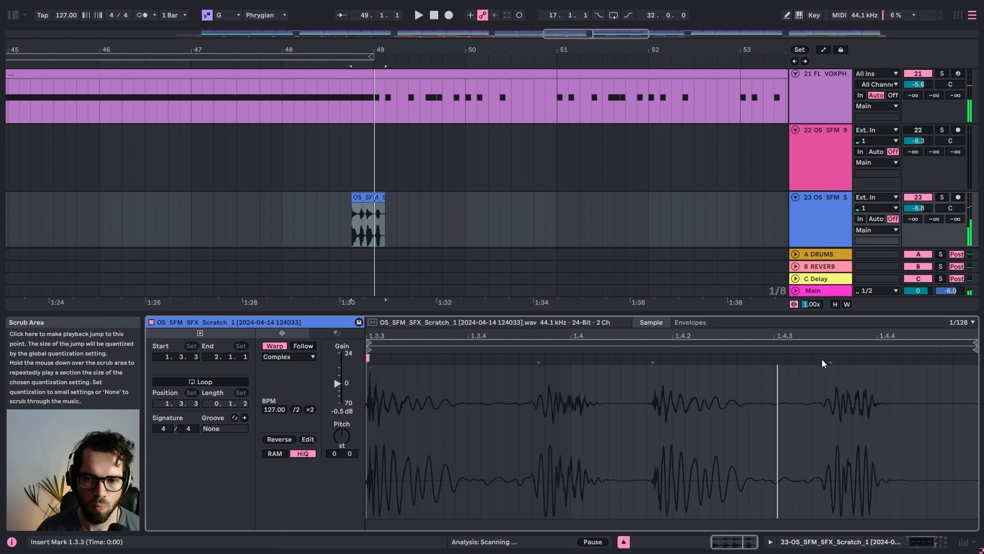
left_click_drag(826, 359, 703, 363)
key("space")
key("space")
key("space")
key("space")
double_click(570, 362)
key("space")
key("space")
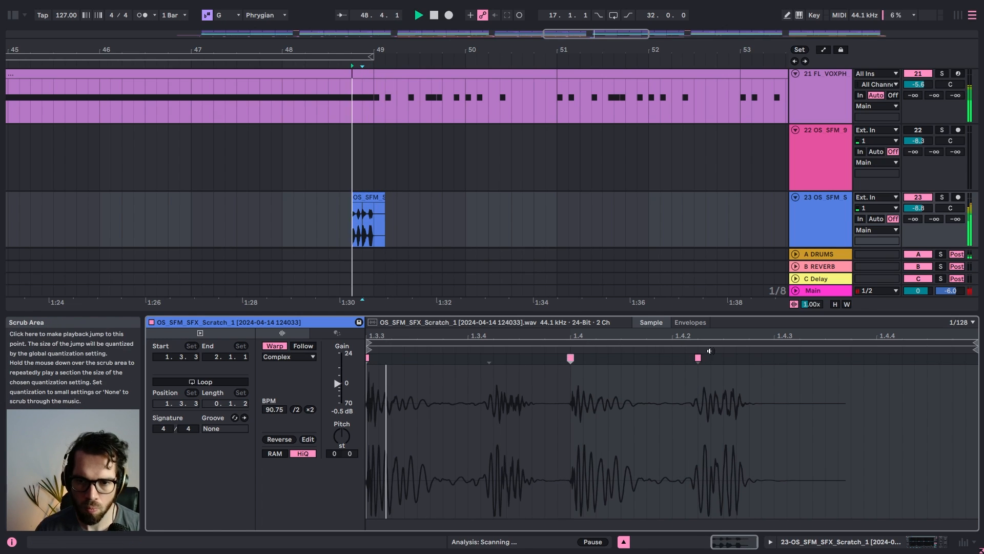
Trim the scratch clip to end at bar 49 and raise its track volume to -2.3 dB
left_click(341, 232)
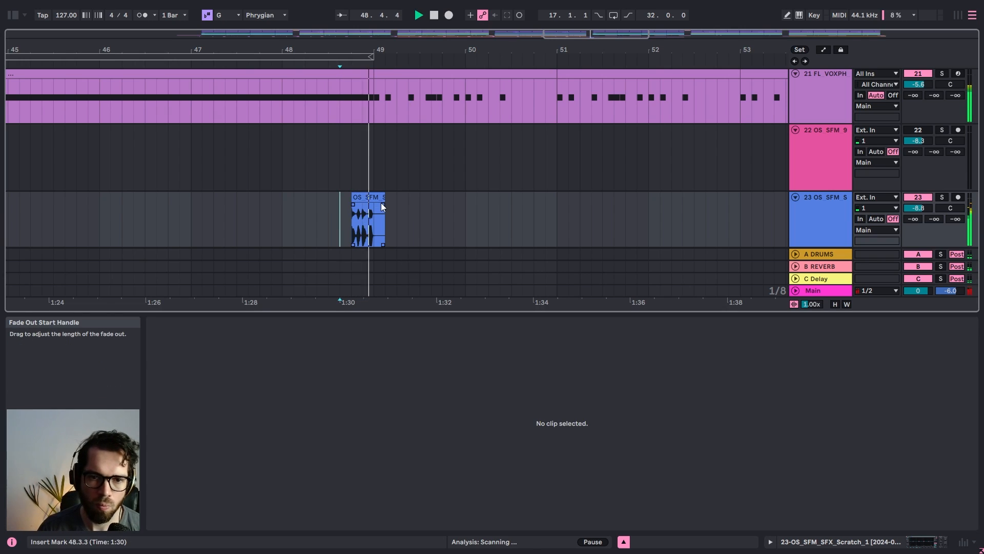
left_click_drag(380, 202, 369, 202)
left_click(253, 183)
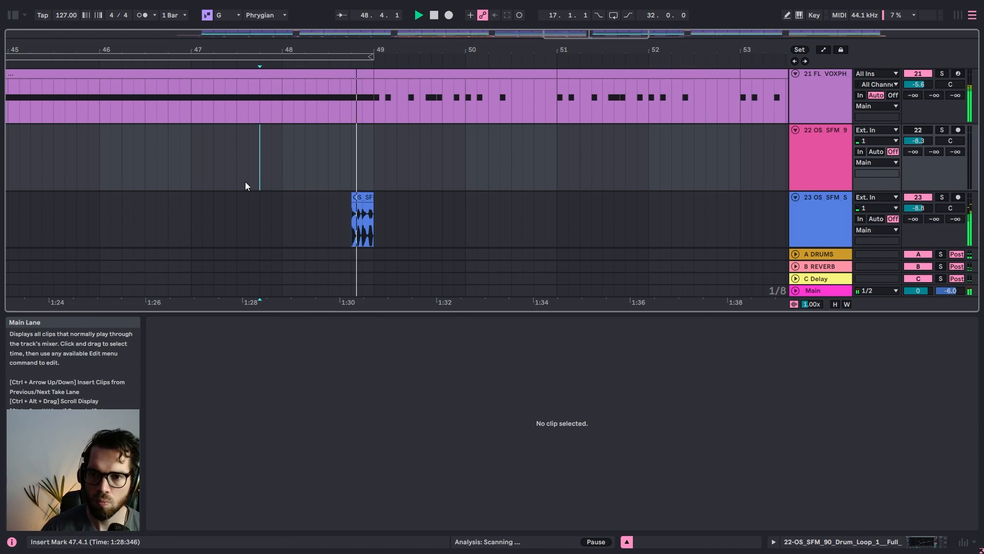
left_click_drag(918, 207, 918, 200)
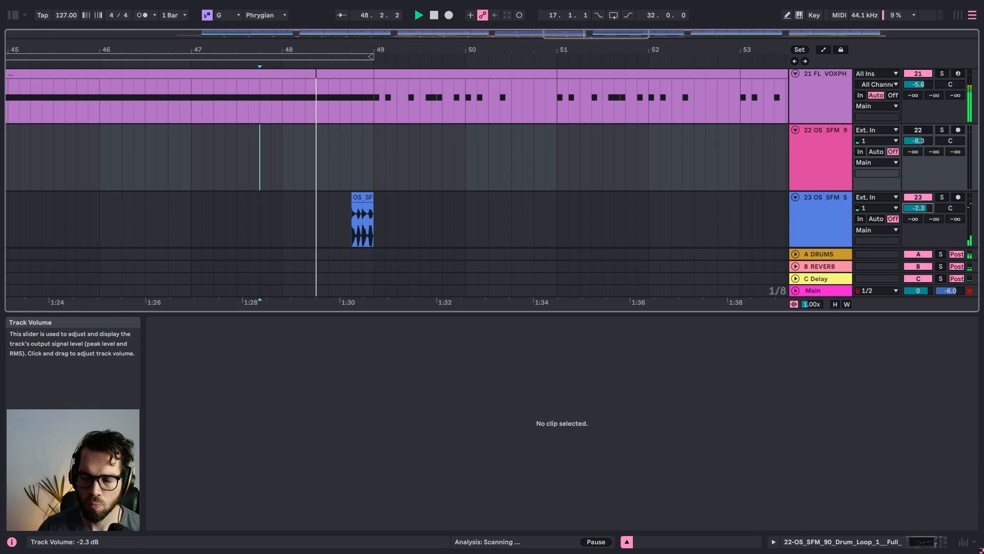
Duplicate the sidechain Compressor on track 21, set the copy's source to 23-OS SFM SFX Scratch 1, and play the transition
scroll(354, 190, "up", 3)
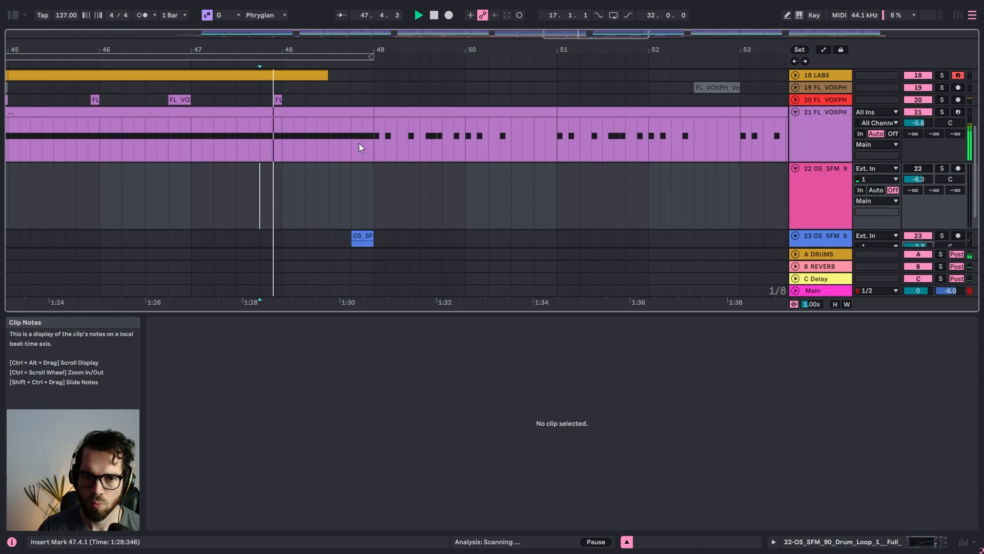
left_click(361, 142)
scroll(847, 147, "up", 5)
left_click(807, 125)
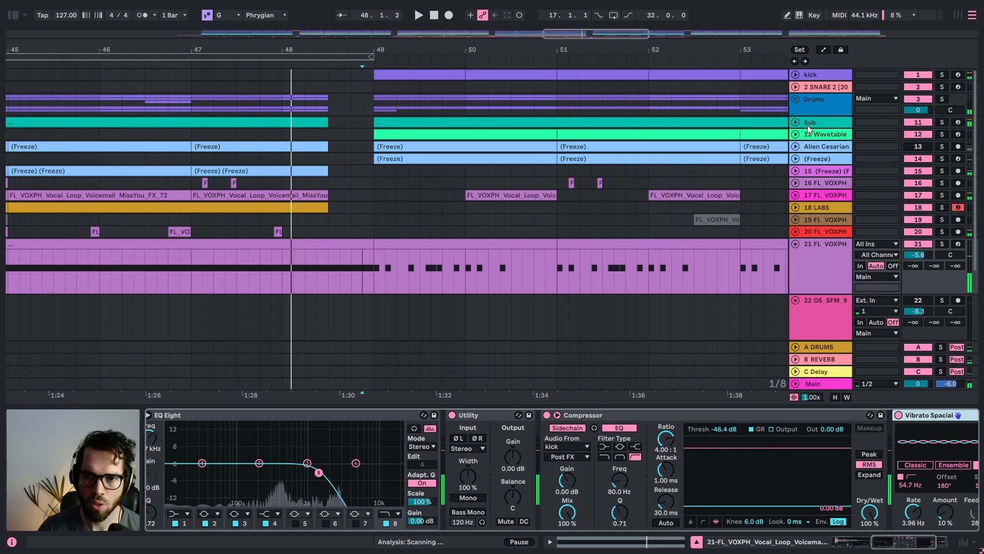
left_click(668, 421)
scroll(441, 292, "down", 1)
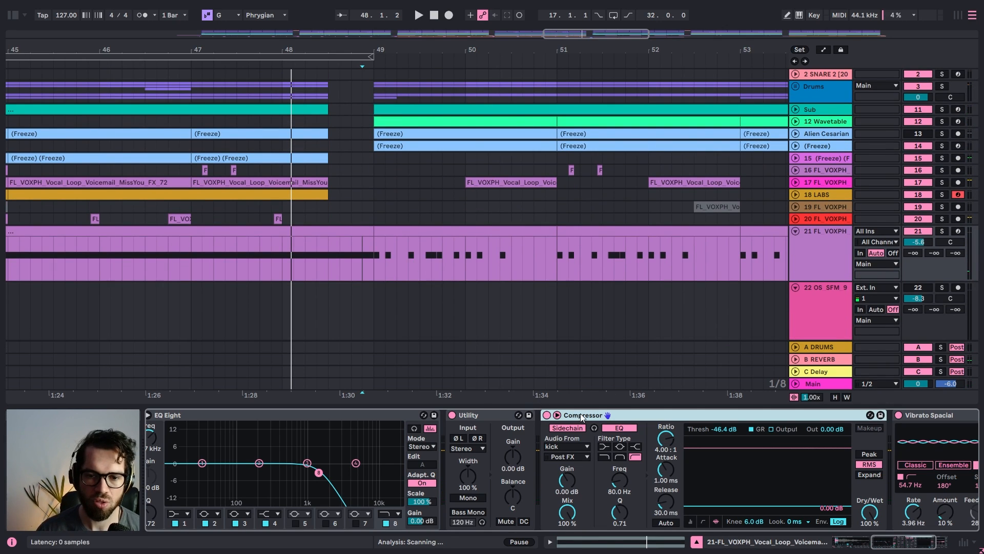
key("ctrl+d")
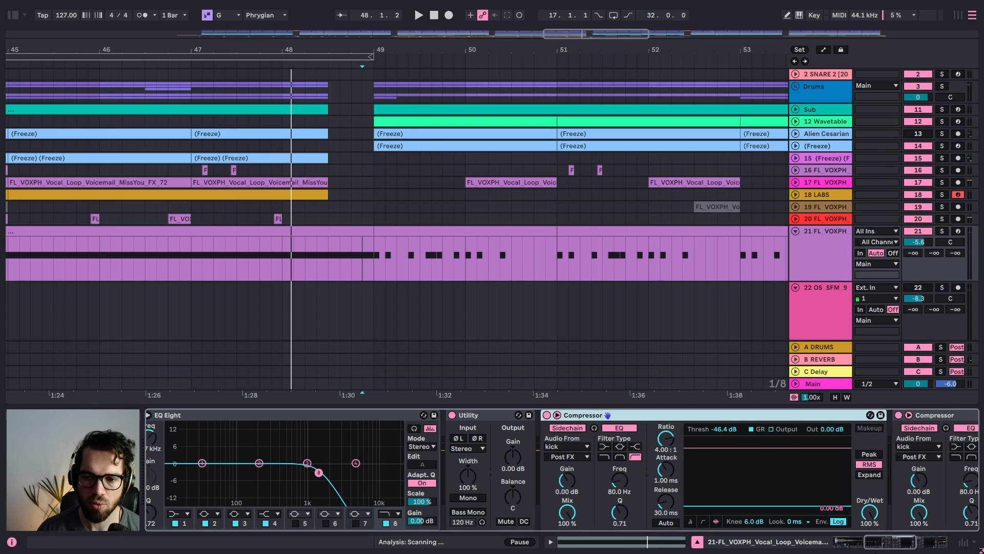
scroll(782, 458, "right", 5)
left_click(782, 448)
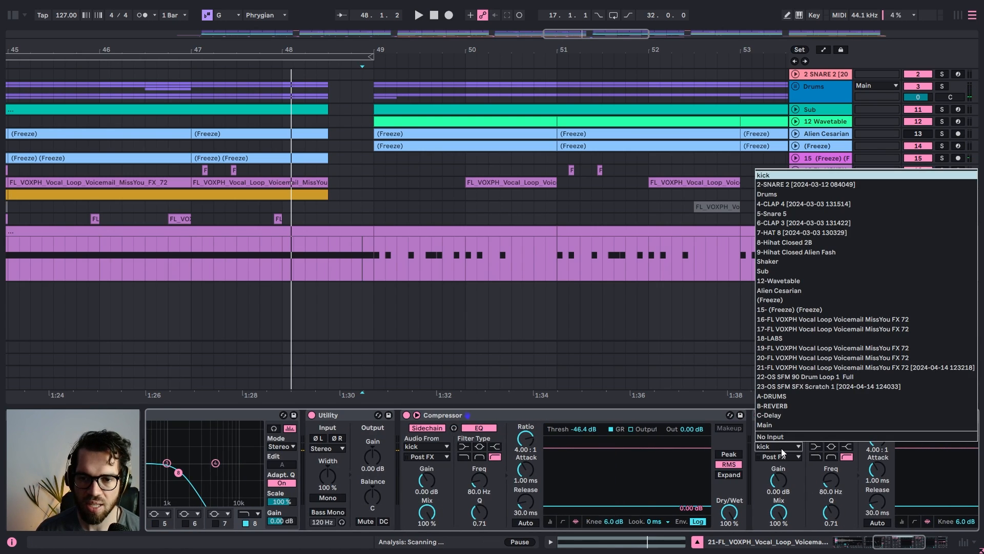
left_click(801, 388)
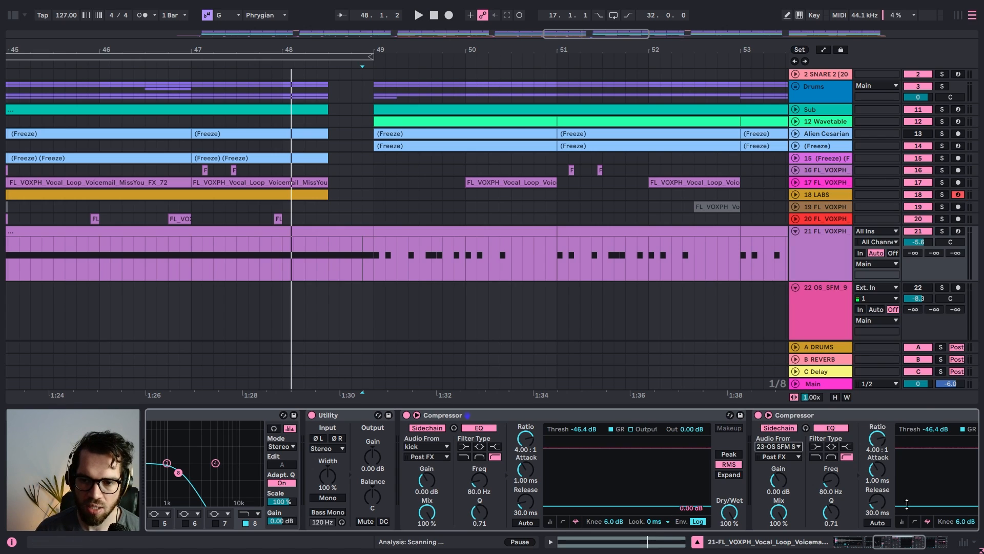
key("space")
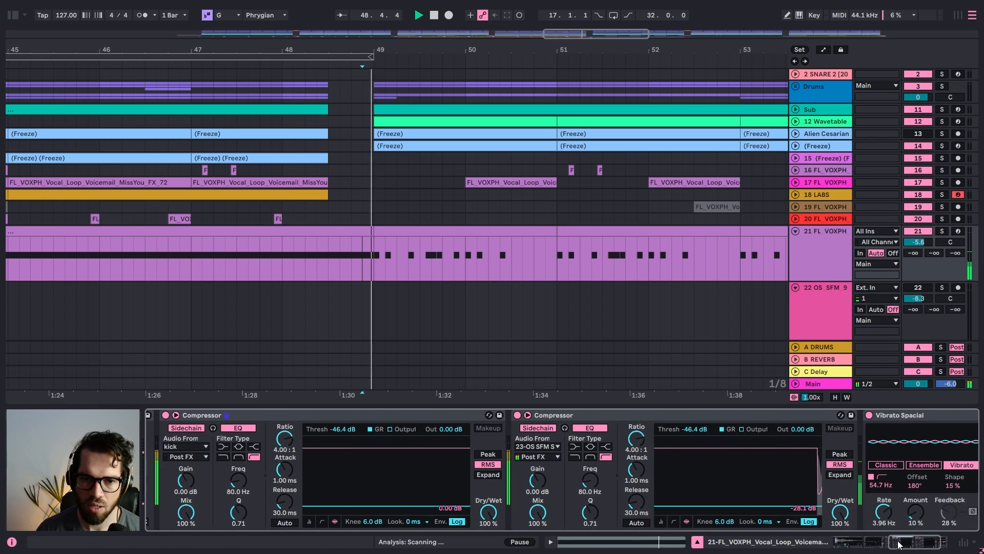
left_click(338, 206)
left_click(293, 219)
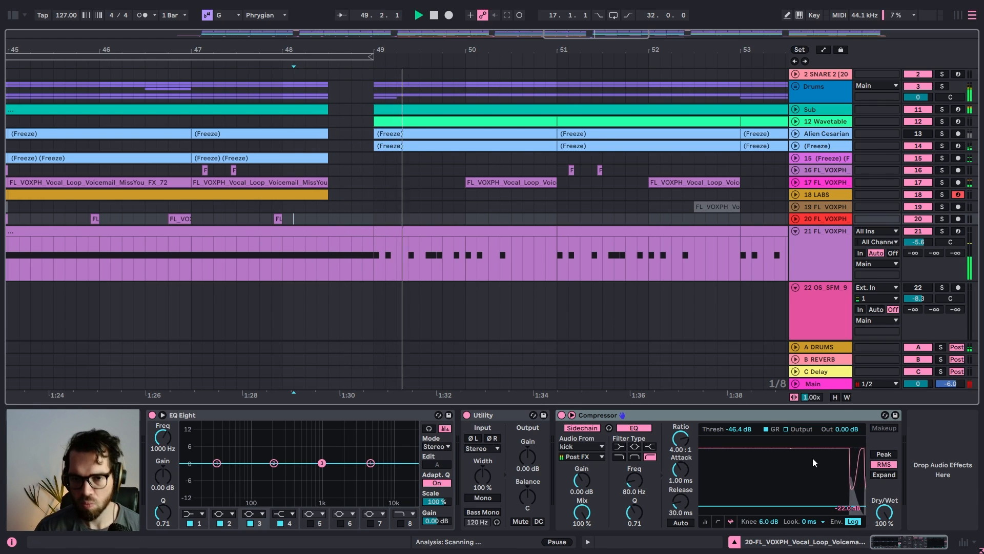
Copy the scratch clip along its track so that it ends at bar 57
scroll(532, 154, "down", 4)
scroll(492, 235, "down", 3)
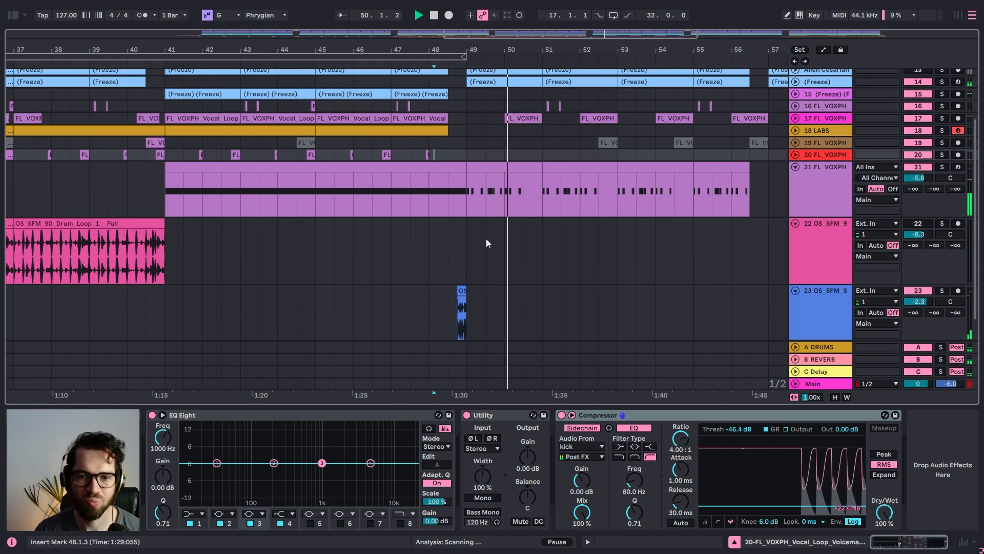
left_click(459, 292)
left_click_drag(460, 292, 762, 302)
left_click(750, 297)
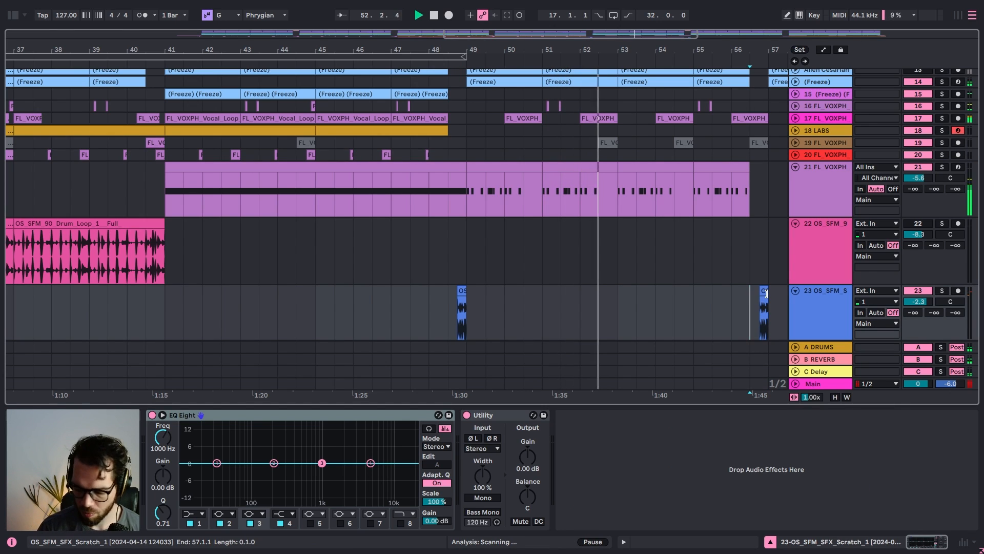
scroll(702, 217, "up", 3)
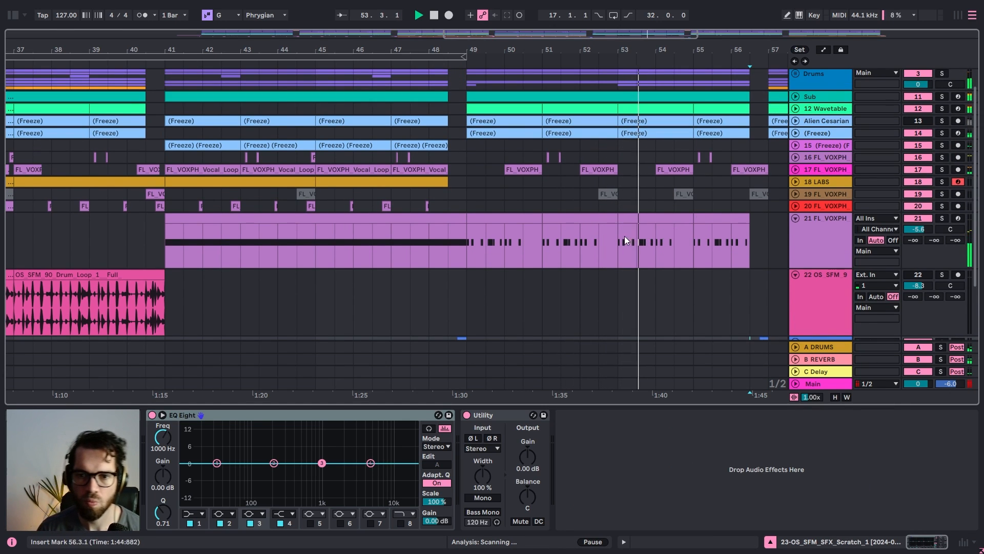
scroll(220, 282, "down", 2)
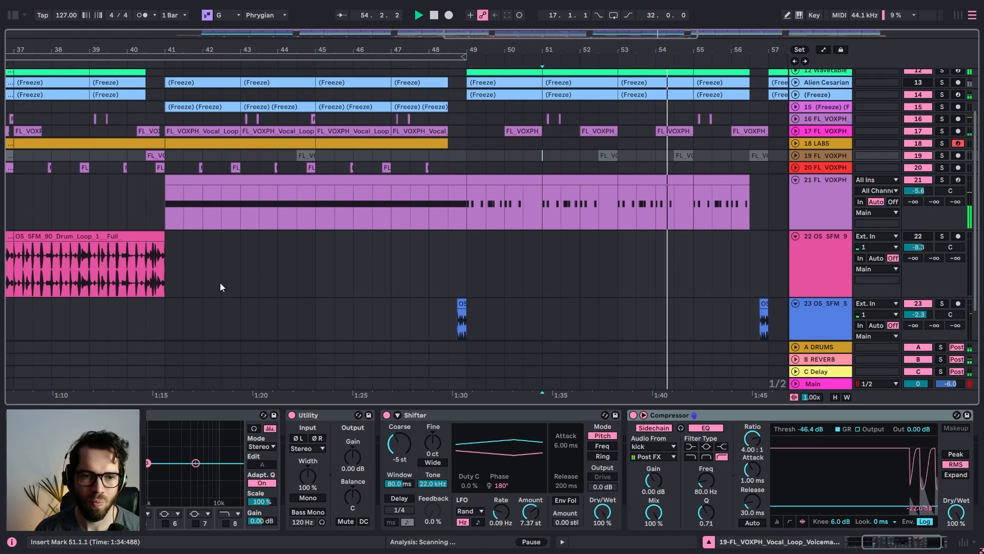
Solo the drum loop track and audition the loop from 40.1.1 and around 36.3.1 for a usable fill
left_click(128, 266)
key("space")
left_click(942, 237)
key("space")
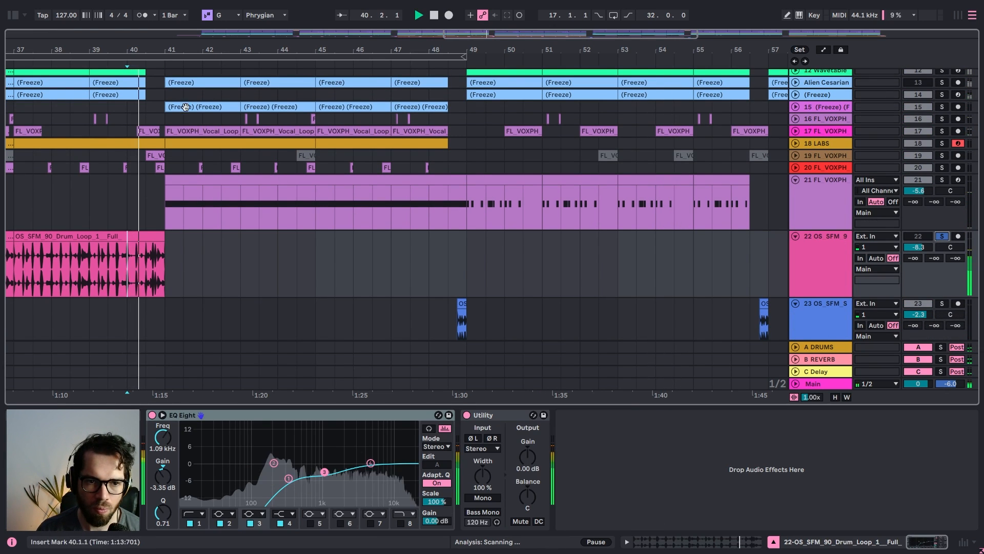
key("space")
left_click_drag(139, 50, 588, 87)
key("space")
key("space")
left_click(312, 269)
key("space")
key("space")
Copy the two-beat drum fill from 36.3.1 to 52.1.1, play it, and unsolo the drum loop track
left_click_drag(311, 267, 344, 267)
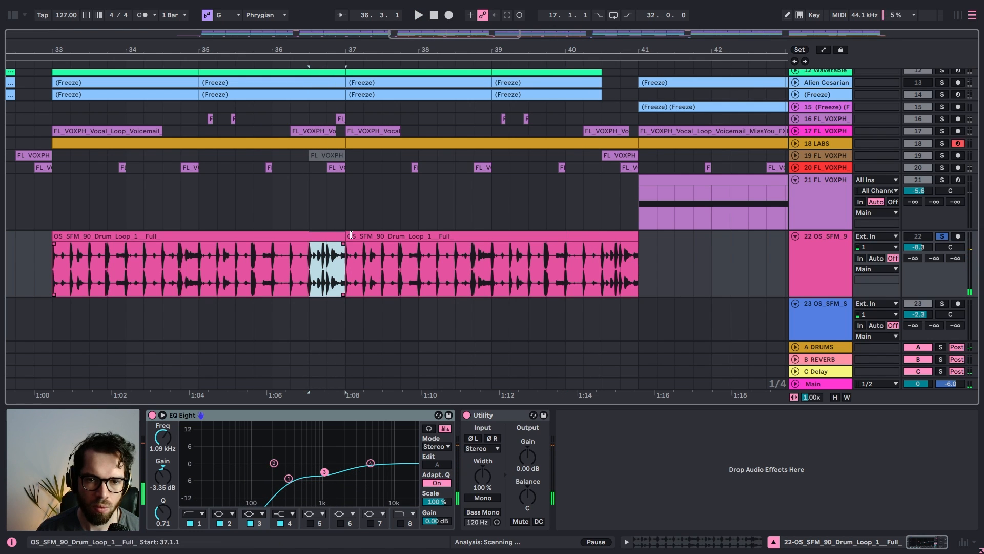
key("space")
key("space")
left_click_drag(522, 53, 492, 13)
left_click(669, 268)
key("ctrl+v")
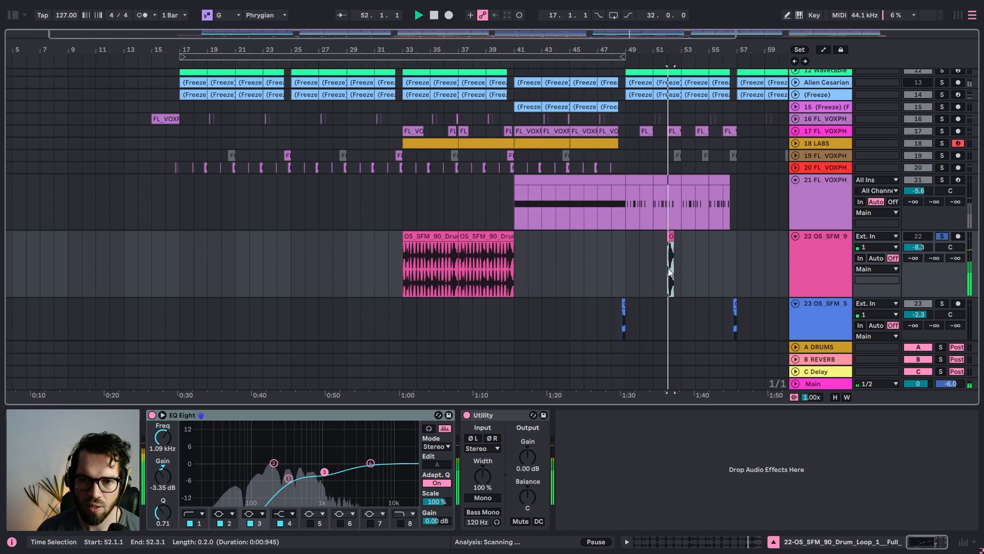
key("space")
left_click(943, 236)
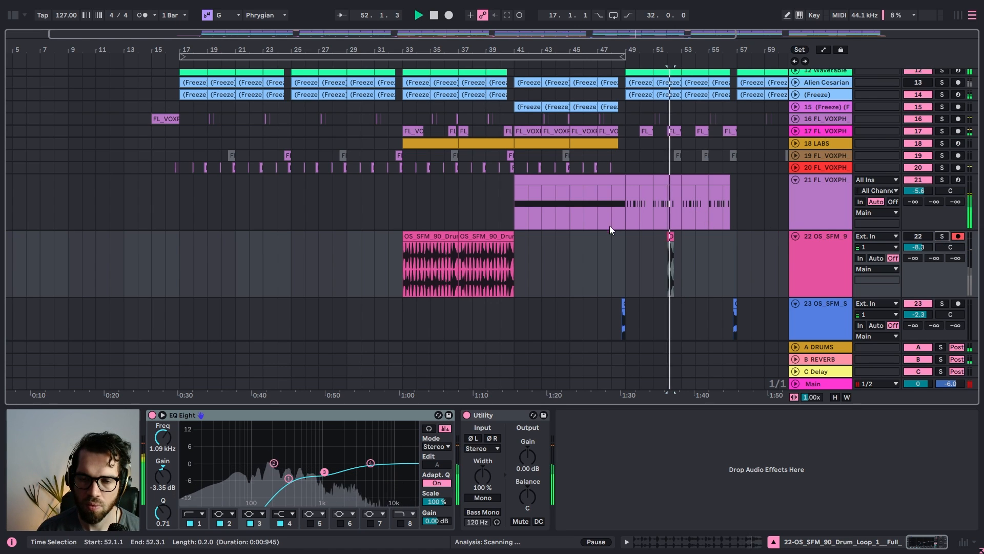
Move the pasted drum fill to span 52.3.3 to 53.1.1 and play it in context
left_click(632, 266)
left_click_drag(689, 48, 688, 59)
left_click_drag(575, 242, 642, 242)
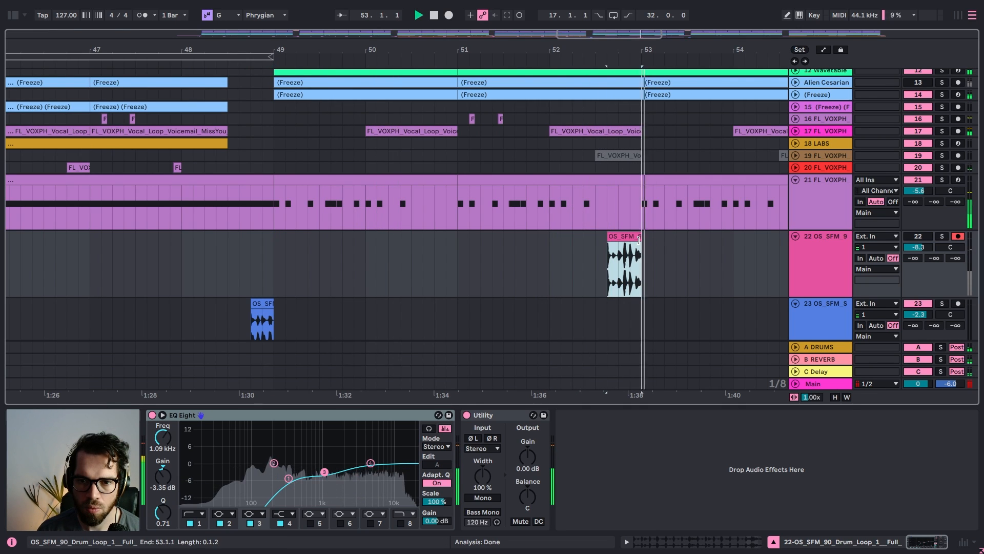
left_click(918, 236)
key("space")
key("space")
key("space")
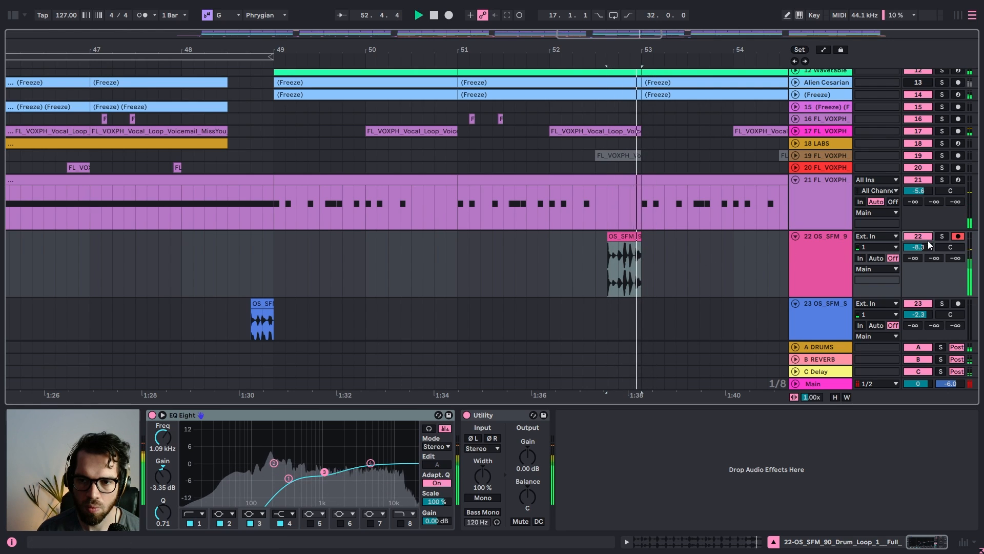
Solo the drum loop track, extend the fill to span 52.3.1 to 53.1.3, and unsolo the track
left_click(943, 236)
key("space")
mouse_move(628, 237)
left_mouse_down()
mouse_move(616, 237)
mouse_move(646, 241)
left_mouse_up()
key("space")
key("space")
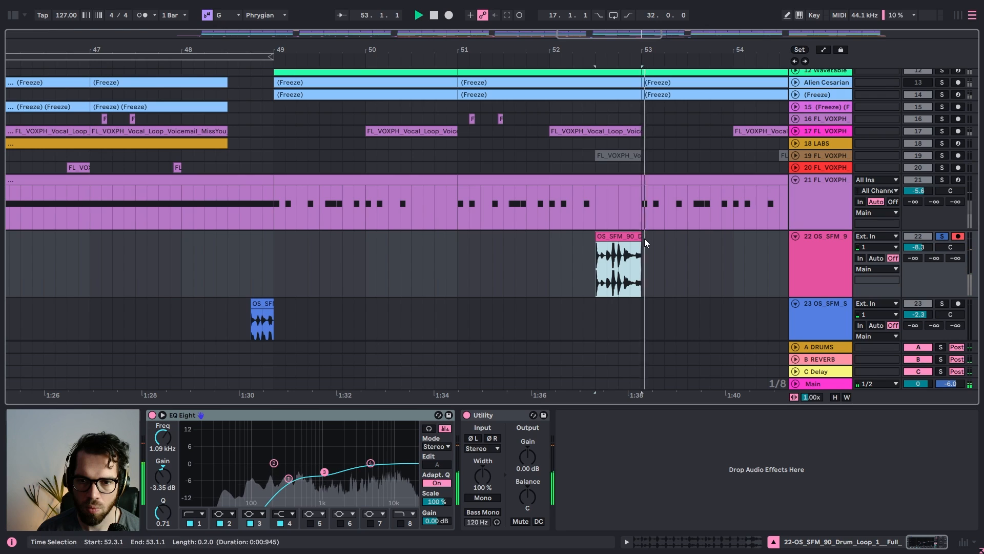
key("space")
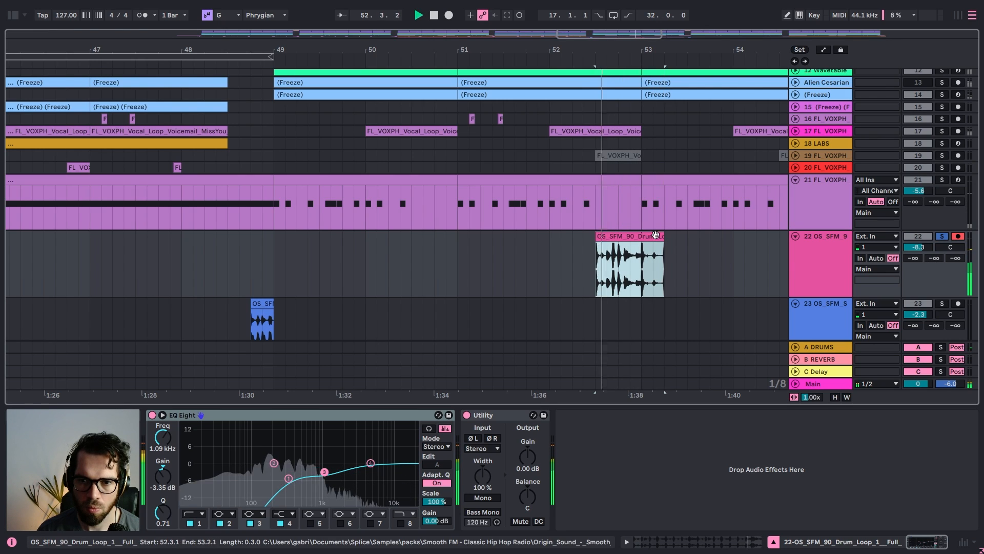
left_click(948, 238)
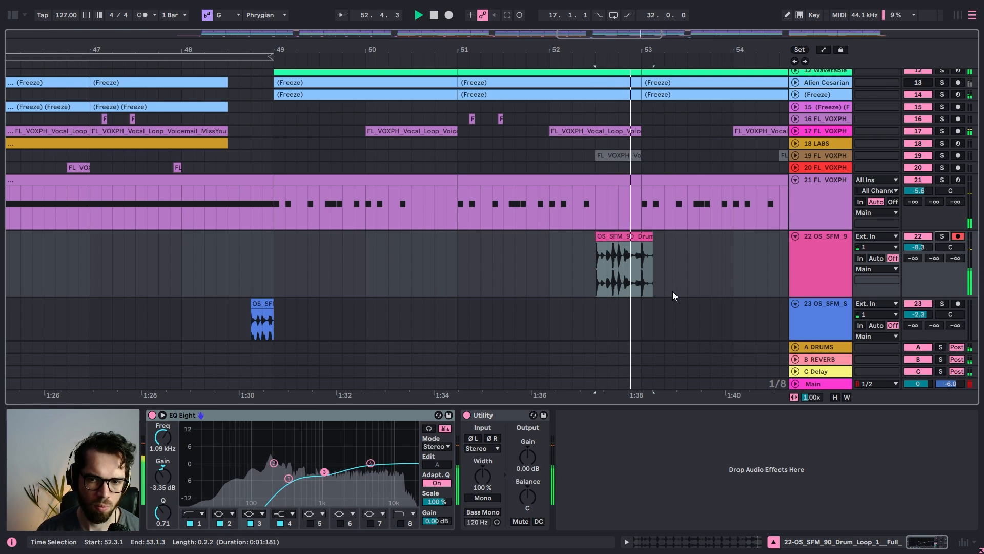
Trim the drum fill's start to 52.3.3 and play from 52.3.1
left_click(564, 231)
left_click(617, 238)
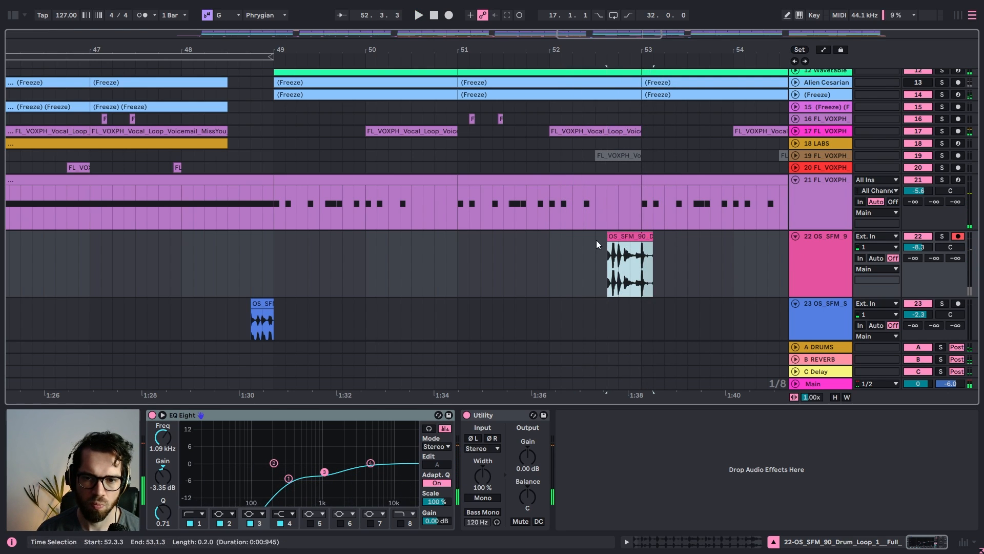
left_click(596, 240)
key("space")
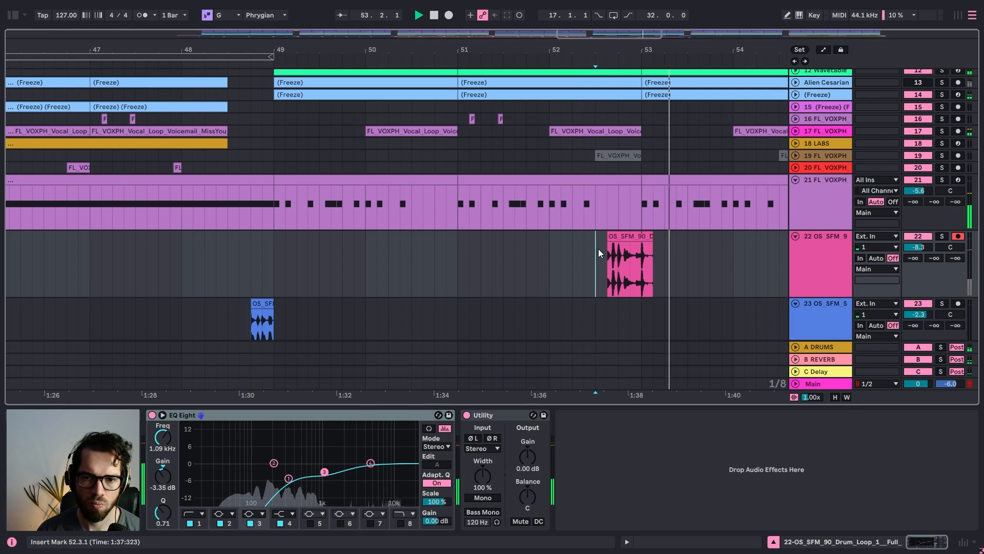
Copy the fill's last eighth note, 53.1.1 to 53.1.3, to bar 49 and play from 48.4.1
left_click_drag(644, 262, 651, 266)
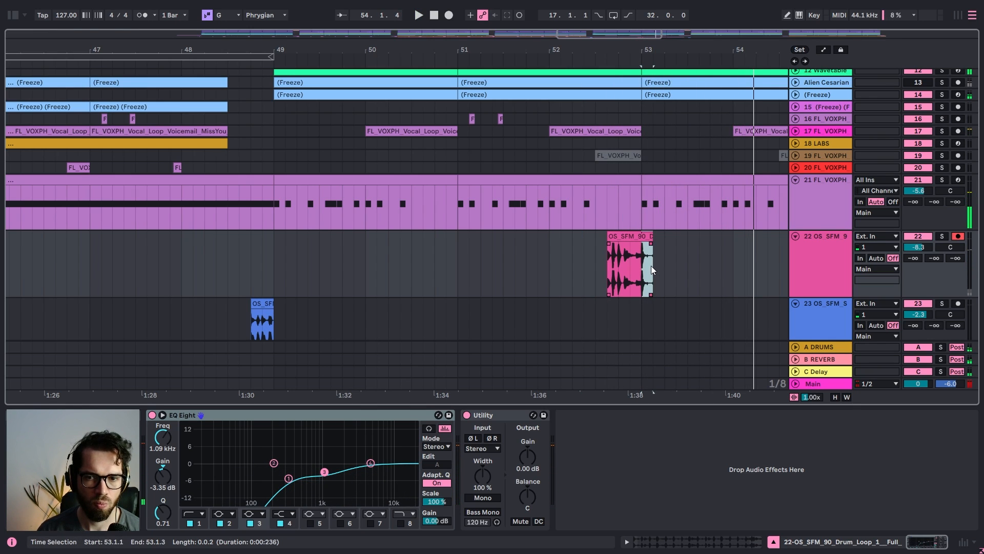
left_click(273, 269)
key("ctrl+v")
left_click(252, 262)
key("space")
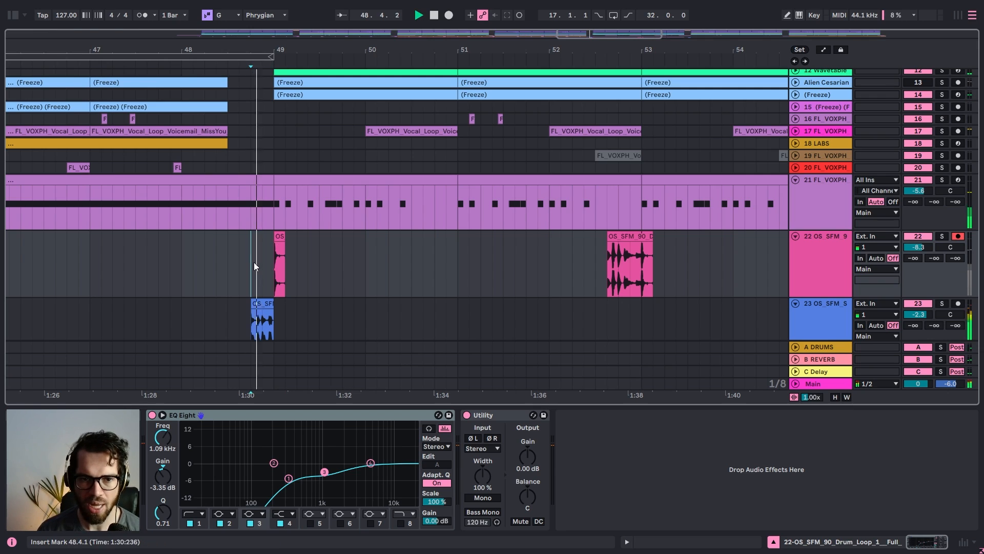
Replay the transition from 48.4.1 with the drum loop track muted and unmuted to compare the added hit
key("space")
key("space")
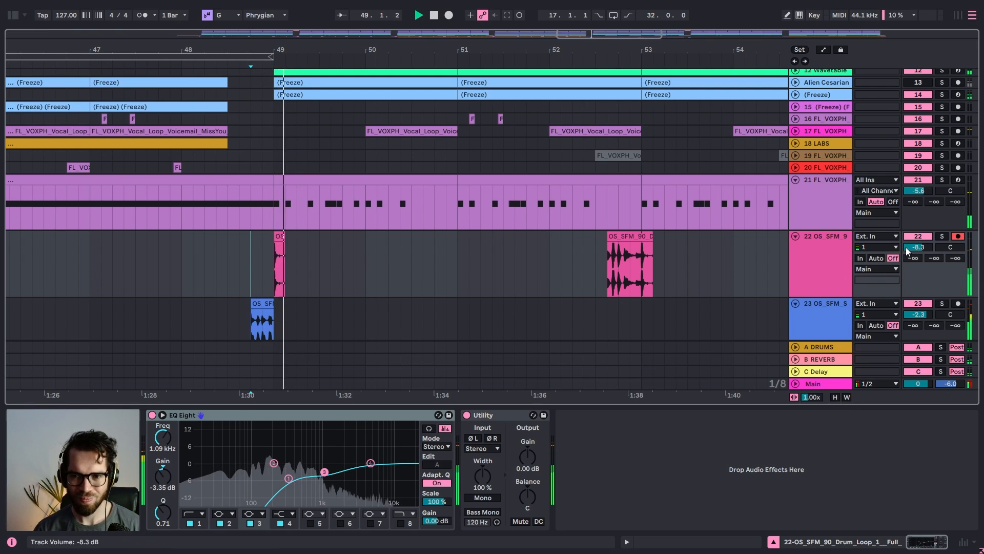
left_click(926, 236)
key("space")
key("space")
left_click(926, 236)
key("space")
key("space")
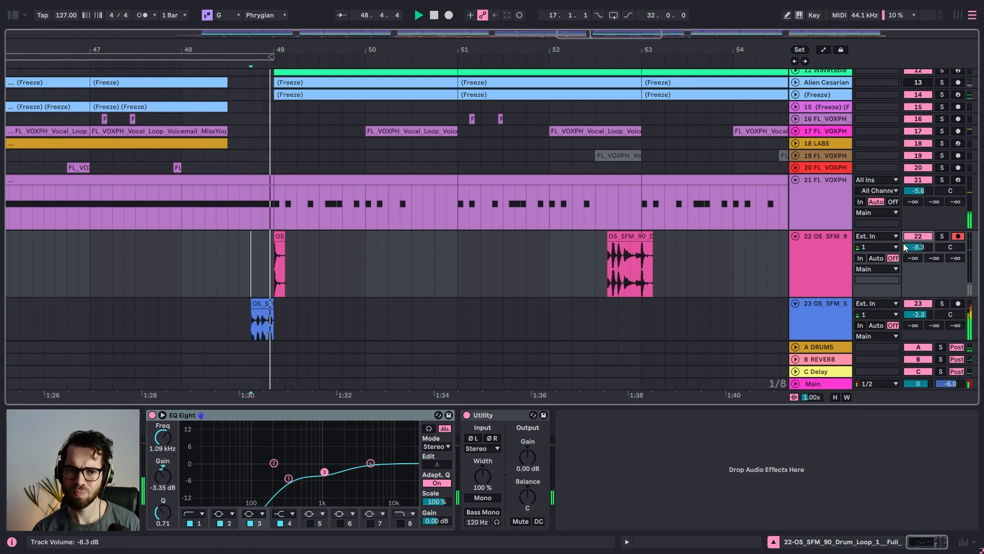
key("space")
key("space")
Raise the drum loop track's volume to -6.2 dB and check the level against the drop
left_click_drag(918, 248, 917, 237)
key("space")
key("space")
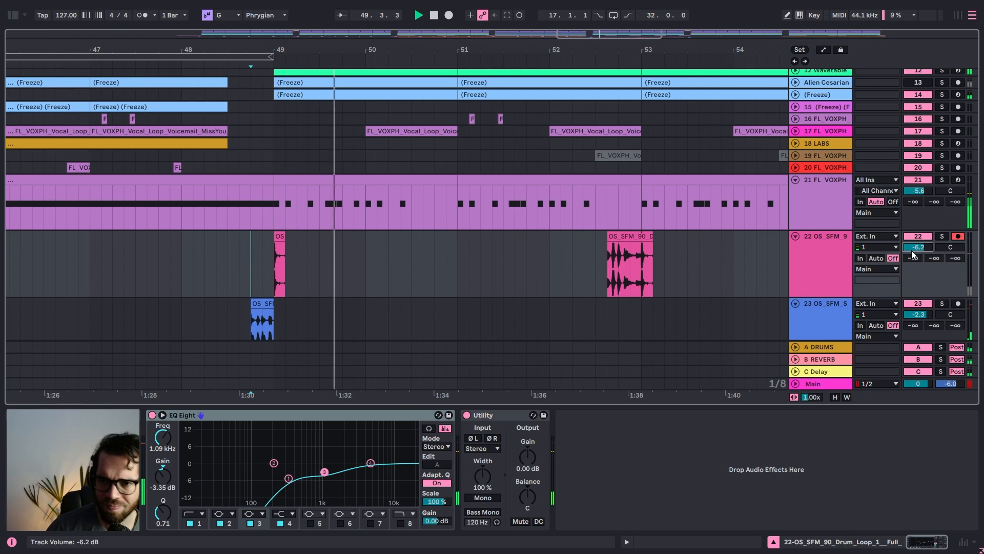
key("space")
Place a one-beat slice of the drum loop at 50.4.1, ending at bar 51, and play it
mouse_move(609, 237)
left_mouse_down()
mouse_move(436, 238)
mouse_move(608, 233)
left_mouse_up()
left_click(451, 263)
key("space")
key("space")
key("space")
Play the drum loop track from 50.2.1 and from the one-beat slice at 50.4.1 to check the added hit
left_click(387, 254)
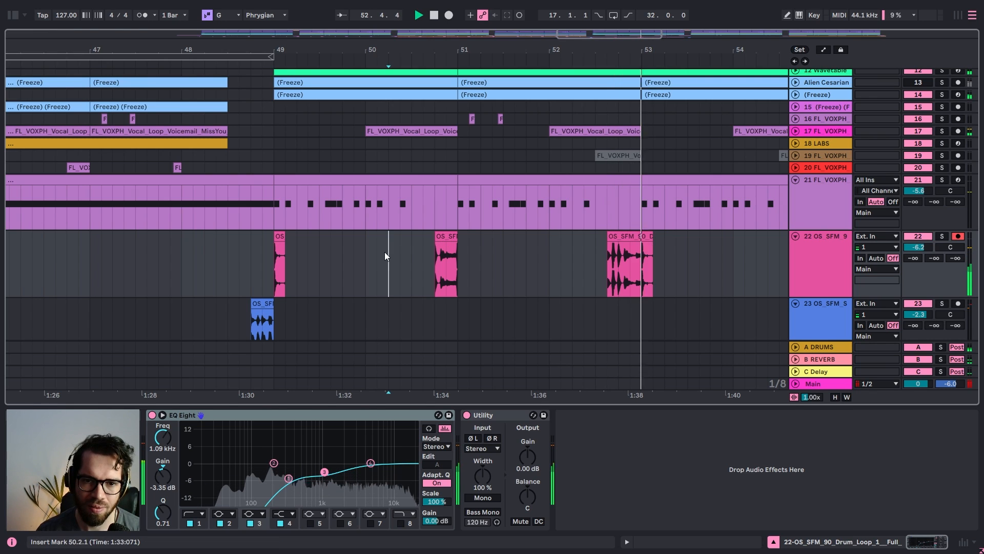
key("space")
key("space")
key("space")
key("space")
left_click(444, 237)
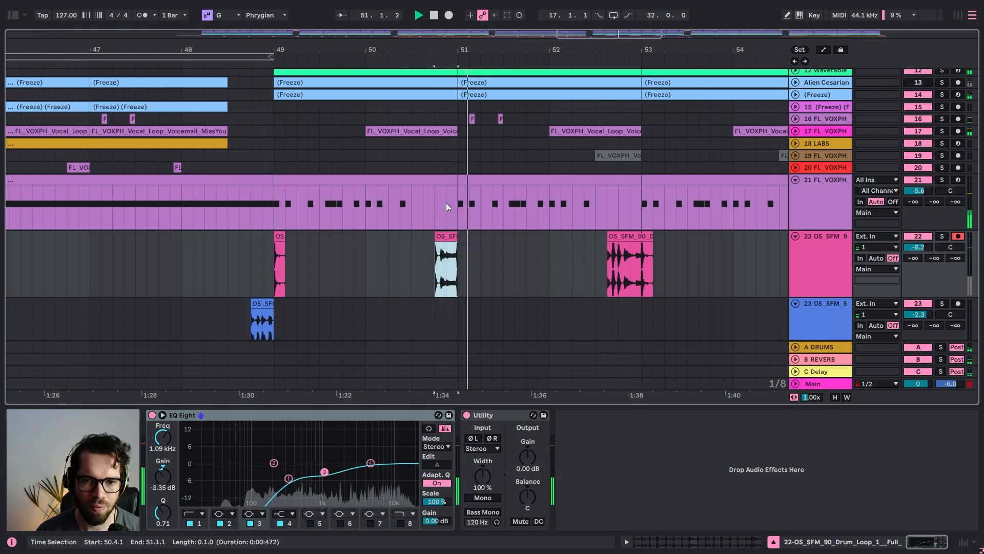
Duplicate the drum loop fills from 49.1.1 to 53.1.1 into the next four bars, ending at bar 57
key("minus")
scroll(585, 255, "down", 1)
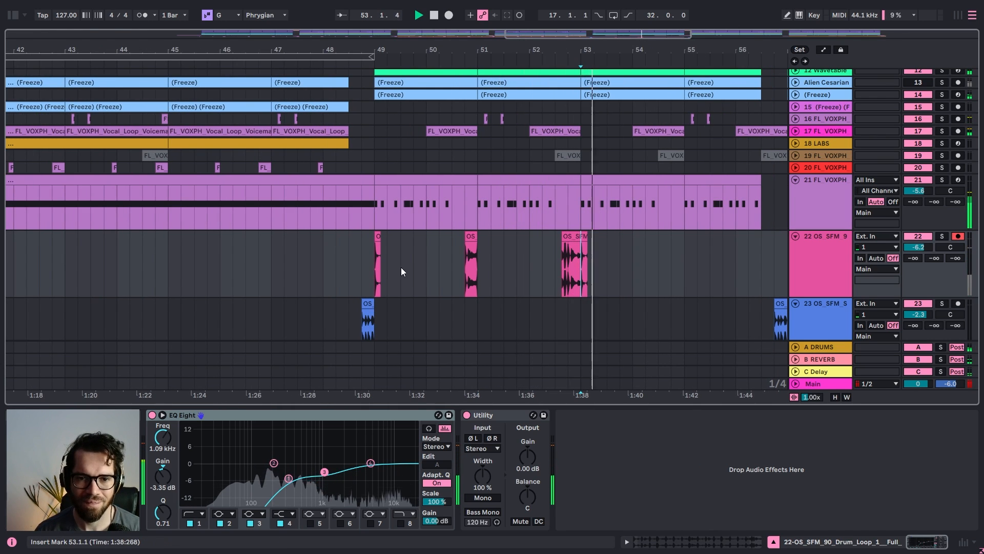
left_click(373, 260, "shift")
key("ctrl+d")
left_click(537, 260)
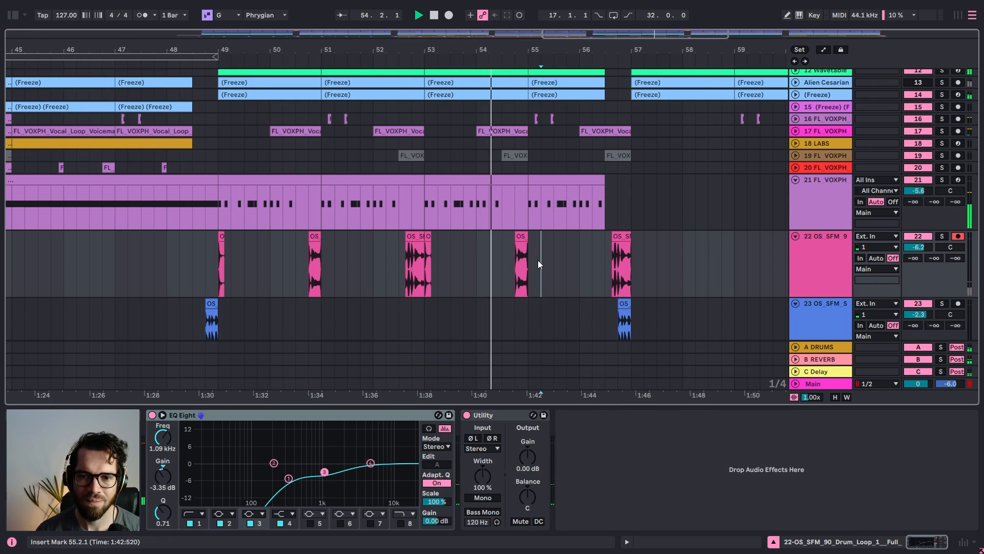
Duplicate the drum loop fills of 49.1.1 to 57.1.1 twice in a row, continuing them up to bar 73
scroll(589, 242, "down", 2)
scroll(641, 226, "up", 5)
scroll(647, 225, "down", 2)
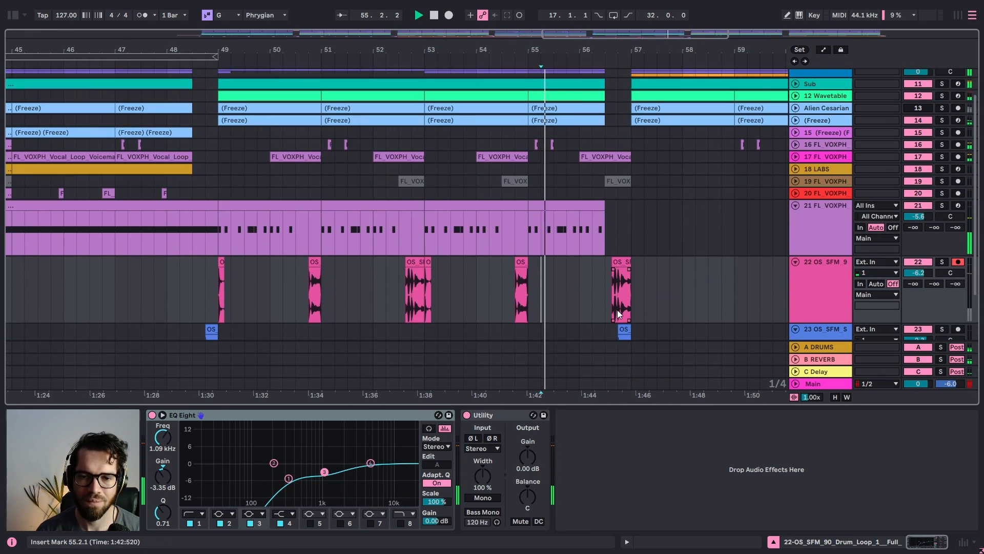
left_click_drag(631, 294, 205, 289)
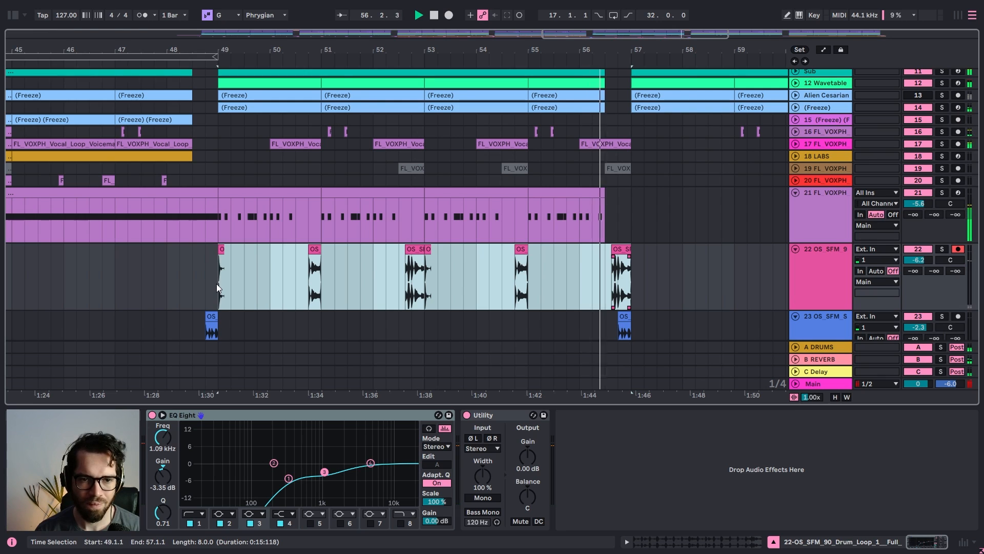
key("ctrl+d")
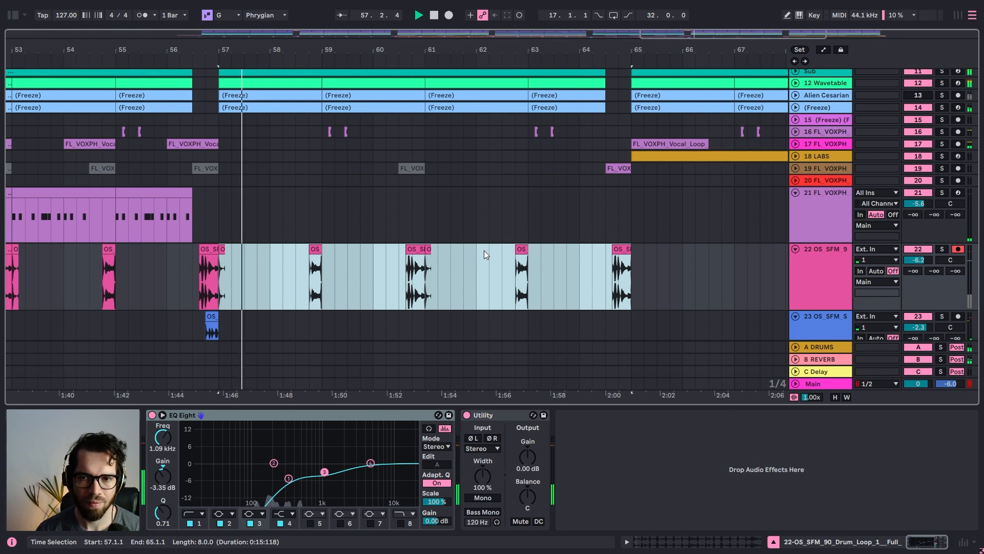
scroll(324, 246, "up", 3)
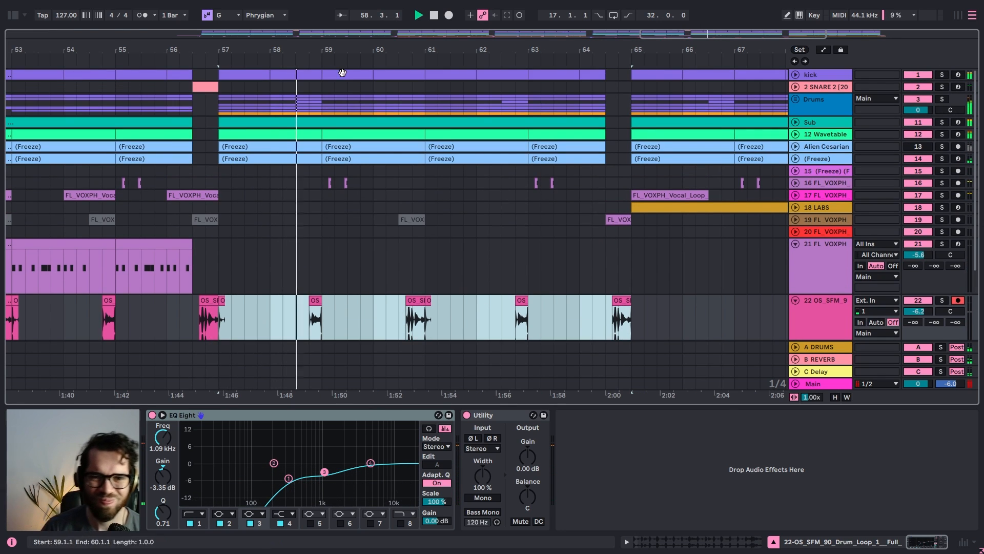
left_click_drag(359, 47, 391, 44)
scroll(399, 208, "down", 4)
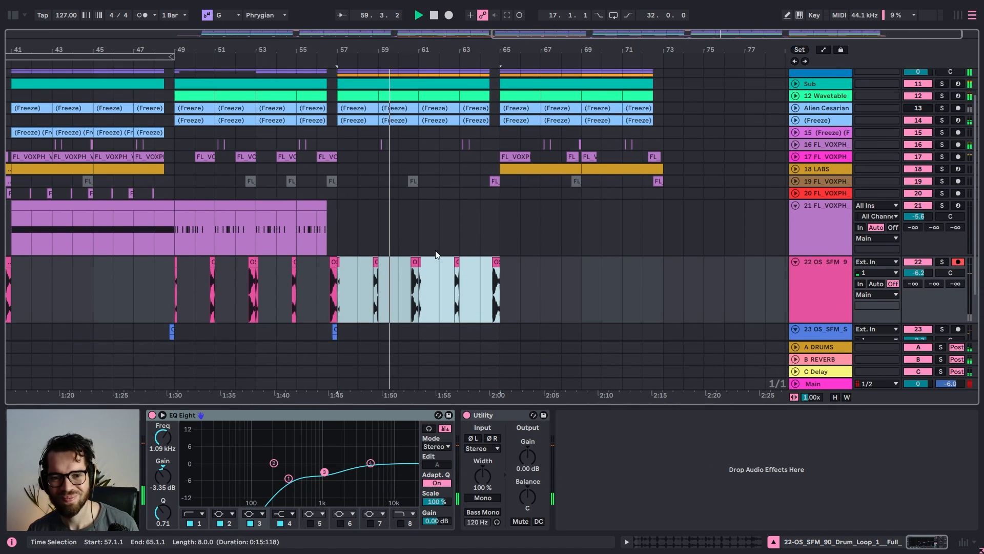
key("ctrl+d")
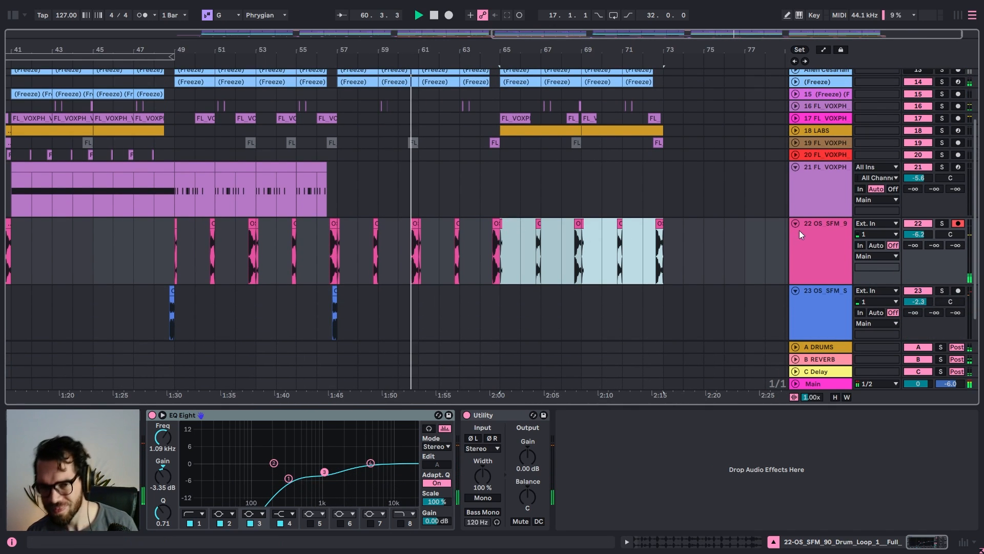
Fold all expanded tracks so the whole arrangement fits in a compact view
scroll(636, 205, "up", 4)
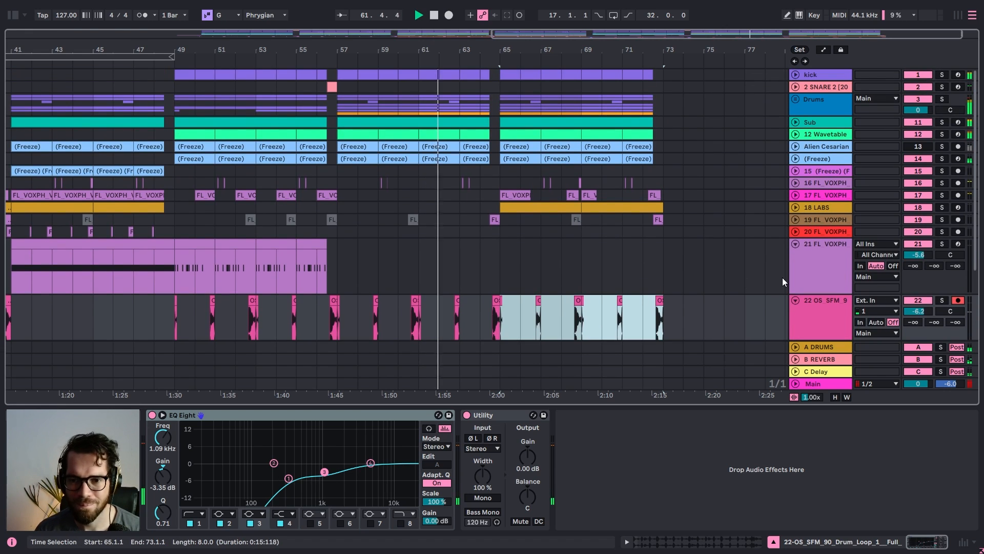
left_click(800, 259)
key("ctrl+a")
left_click(796, 243)
left_click(676, 245)
left_click(664, 243)
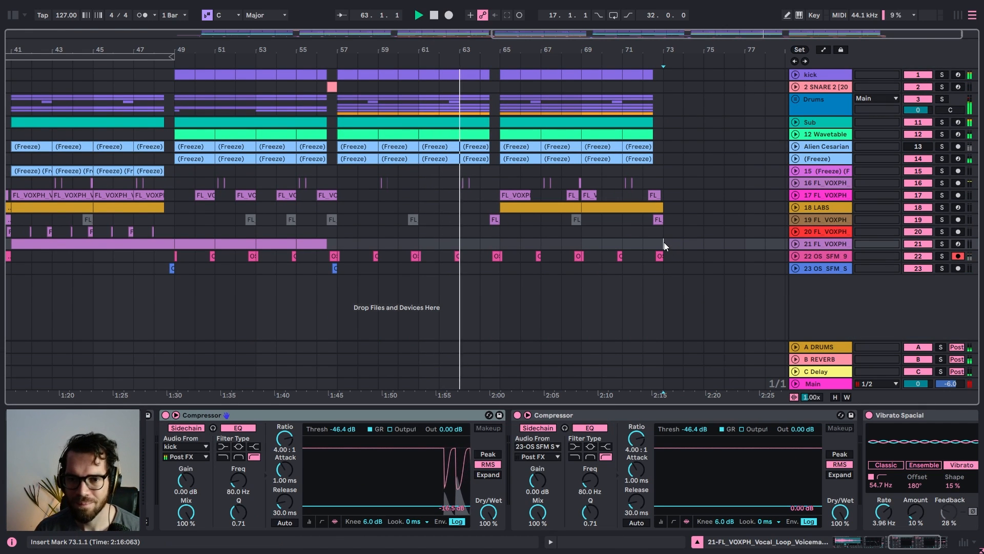
Duplicate the eight bars from 65 to 73 on all tracks to 73.1.1 to 81.1.1
left_click(503, 74)
left_click(669, 269, "shift")
key("ctrl+d")
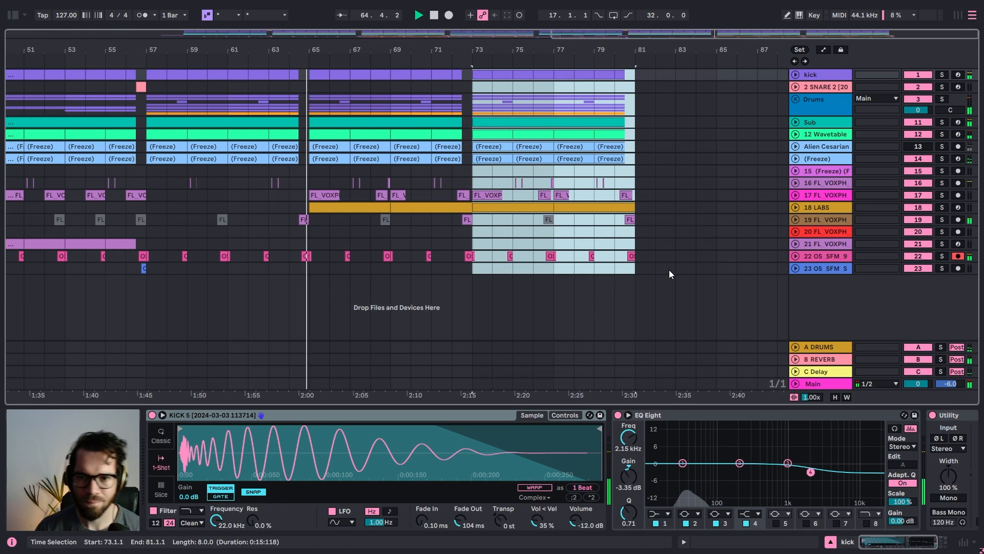
Delete the vocal loop clips on track 17 and the LABS clips on track 18 between bars 73 and 81
left_click(533, 220)
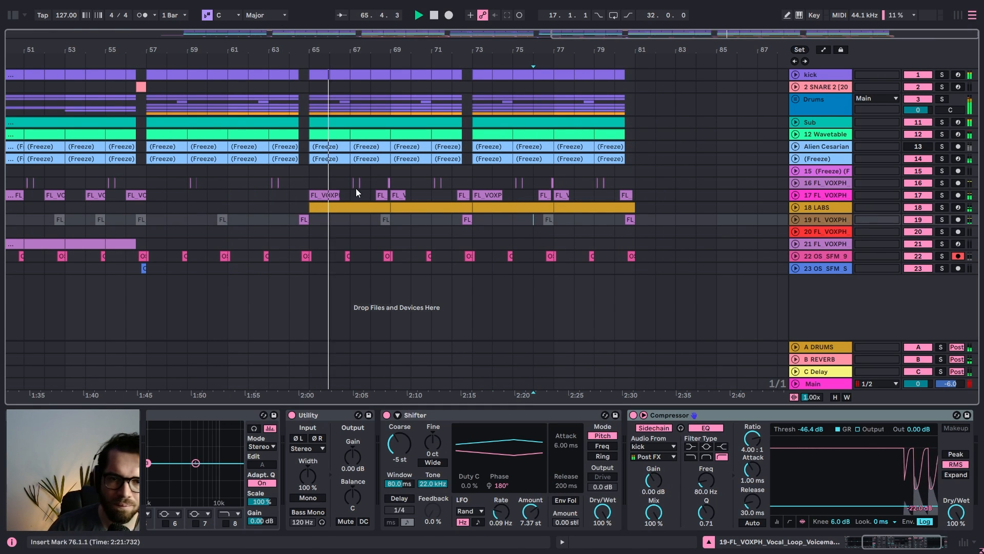
left_click(473, 183)
left_click(645, 199, "shift")
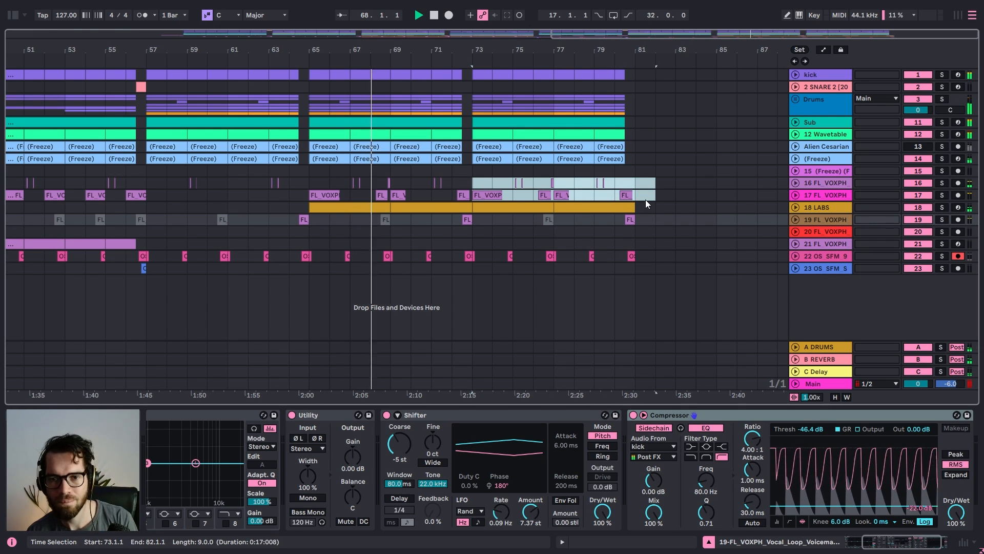
key("Delete")
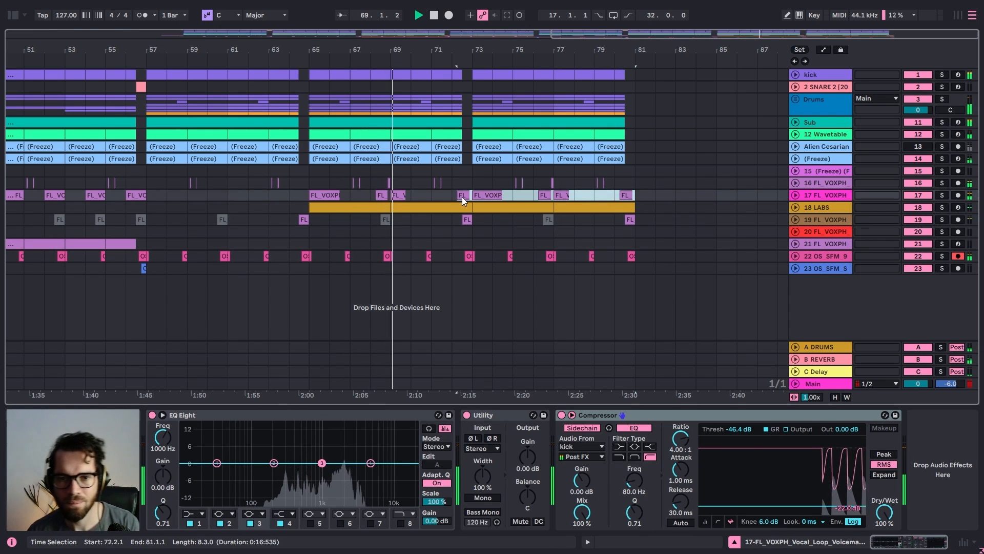
left_click(482, 187)
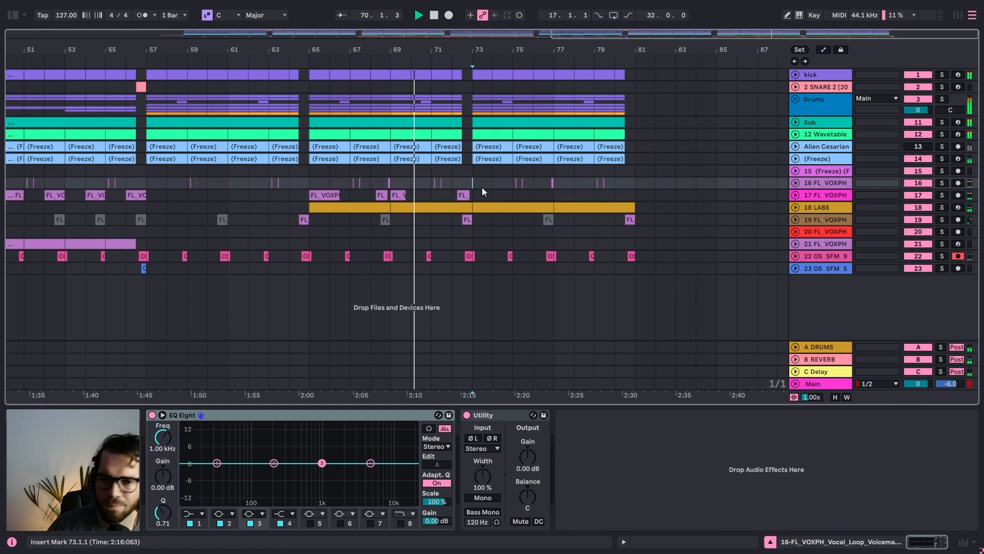
left_click(490, 205)
key("Delete")
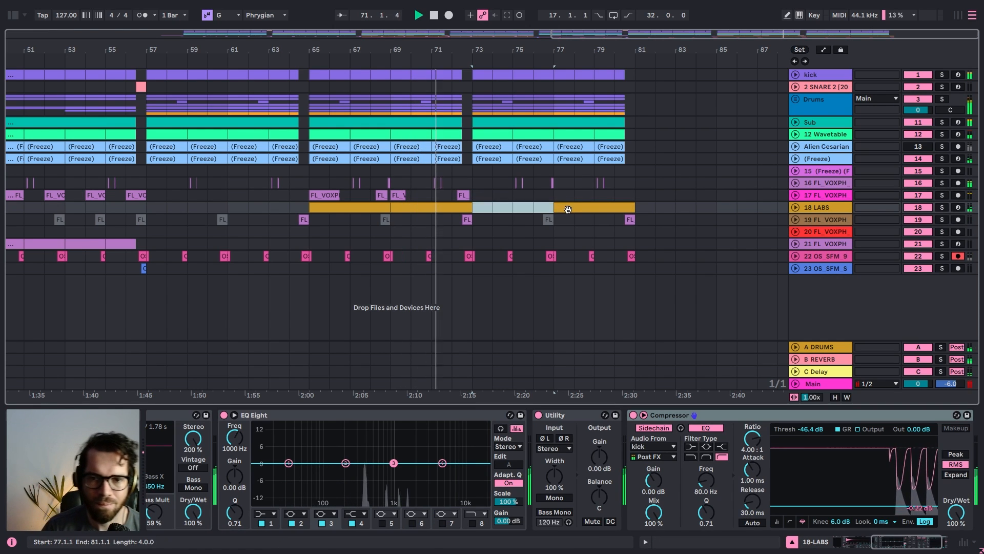
left_click(568, 210)
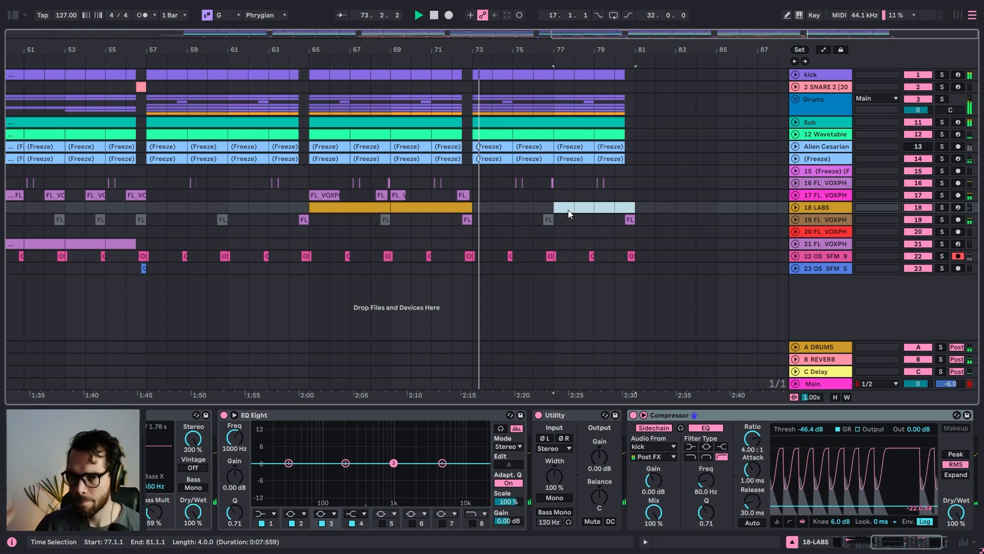
Duplicate the eight bars from 73 to 81 on all tracks, extending the arrangement to bar 89
left_click_drag(490, 70, 637, 271)
key("ctrl+d")
left_click(697, 158)
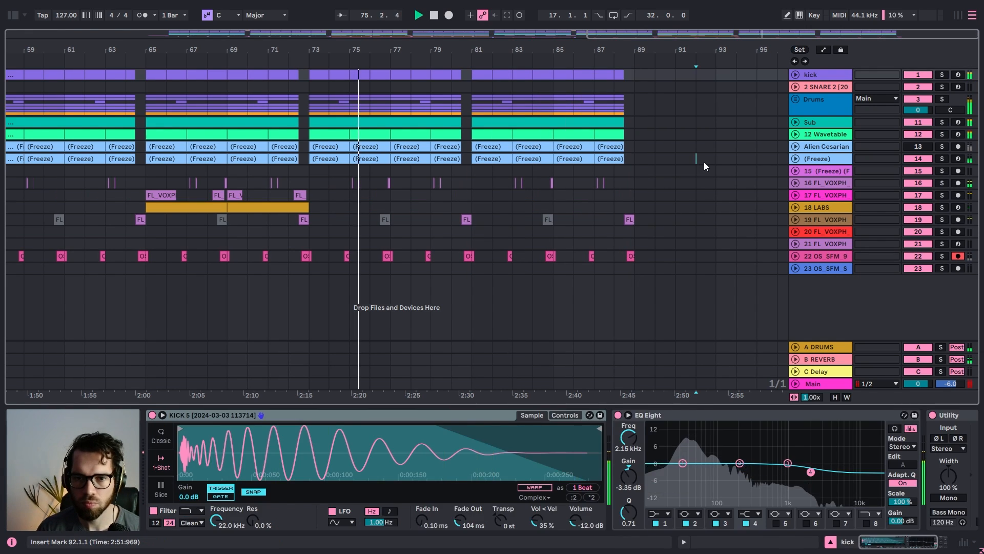
Unfold the Drums group and delete the Shaker part from 81.1.1 to 89.1.1
left_click(796, 99)
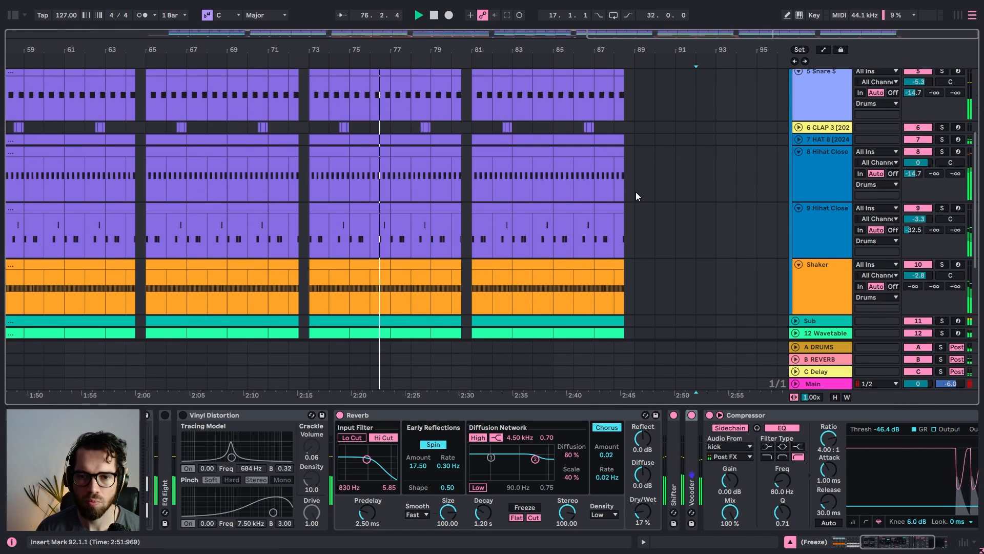
left_click(503, 203)
key("Delete")
left_click_drag(641, 212, 469, 210)
key("Delete")
scroll(482, 213, "down", 4)
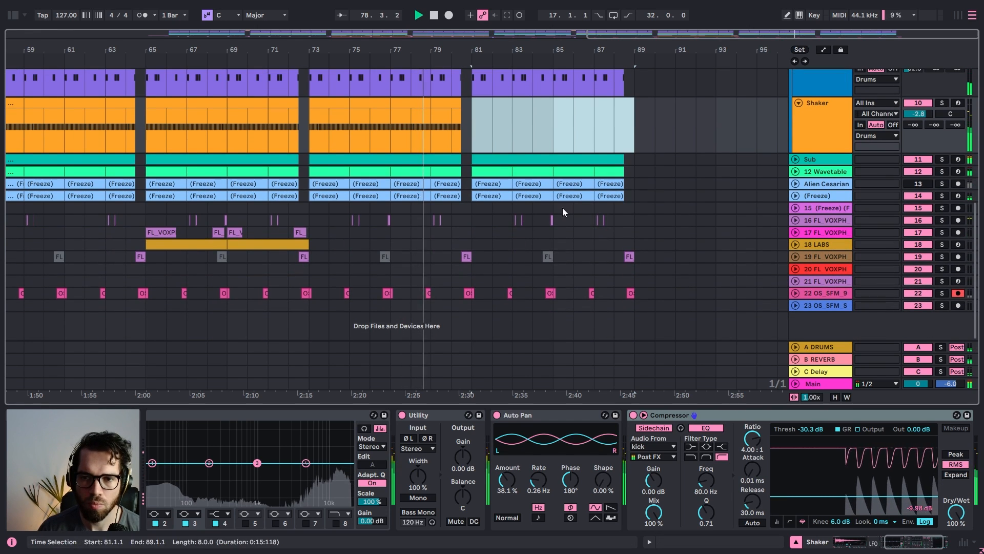
Delete the Wavetable part on track 12 in the section starting at bar 81
left_click(513, 171)
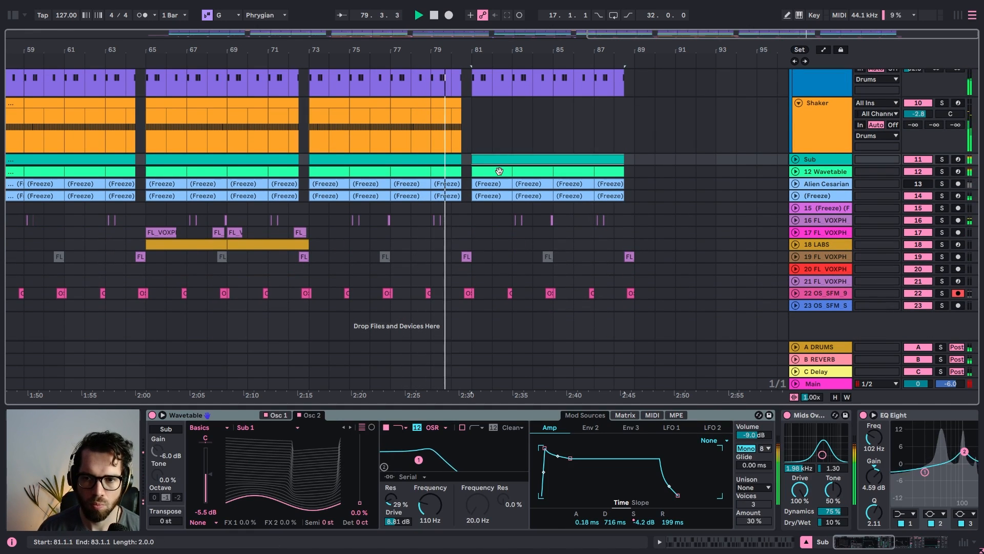
left_click_drag(537, 167, 621, 175)
key("Delete")
left_click(479, 219)
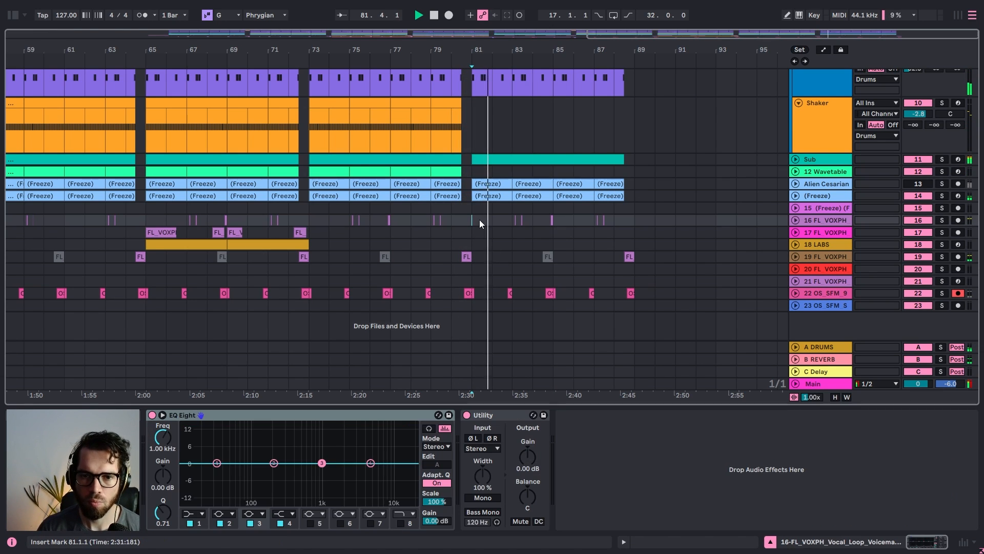
left_click(484, 196)
left_click_drag(514, 197, 564, 199)
key("ctrl+z")
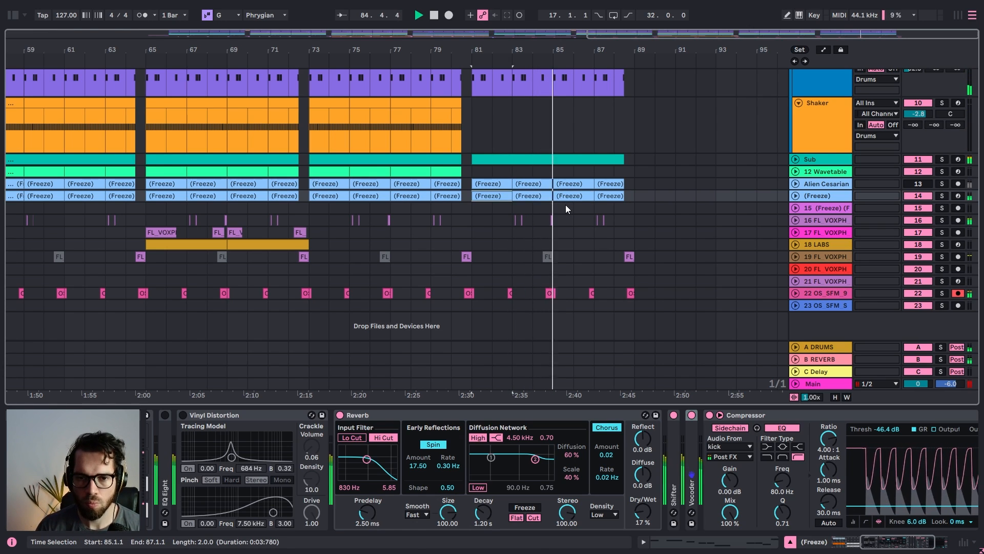
Delete the short vocal chops on track 16 from 81.1.1 to 89.1.1
left_click(554, 209)
left_click_drag(537, 219, 468, 216)
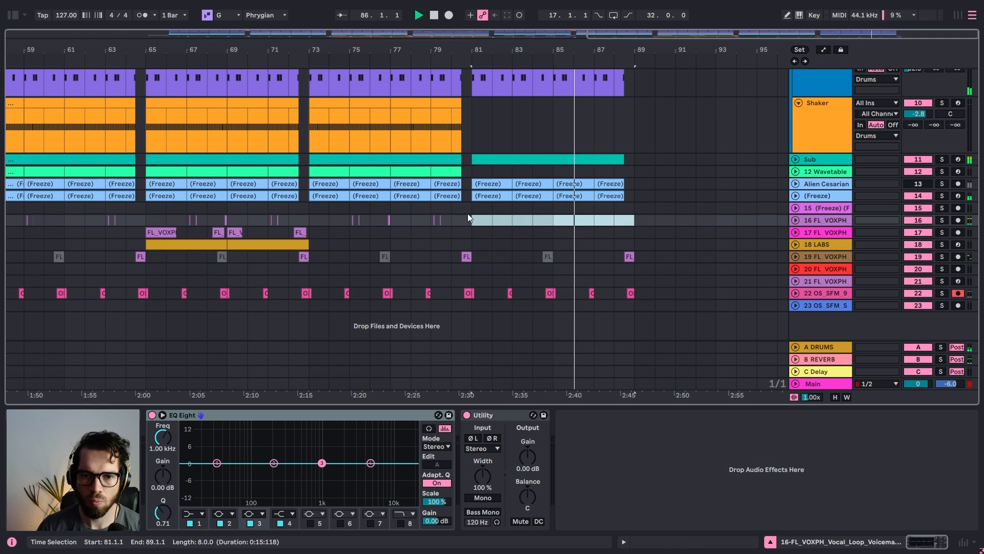
key("Delete")
left_click(475, 210)
Delete the CLAP 3 clips on track 6 from bar 81 to bar 88
scroll(482, 240, "up", 2)
scroll(483, 239, "up", 5)
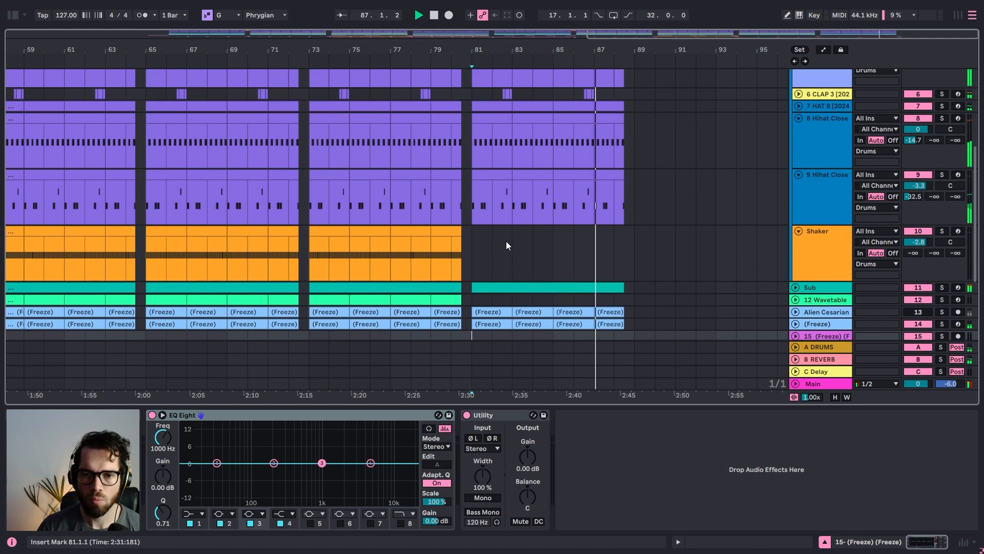
left_click_drag(558, 233, 473, 236)
key("Delete")
left_click(818, 105)
scroll(818, 105, "up", 2)
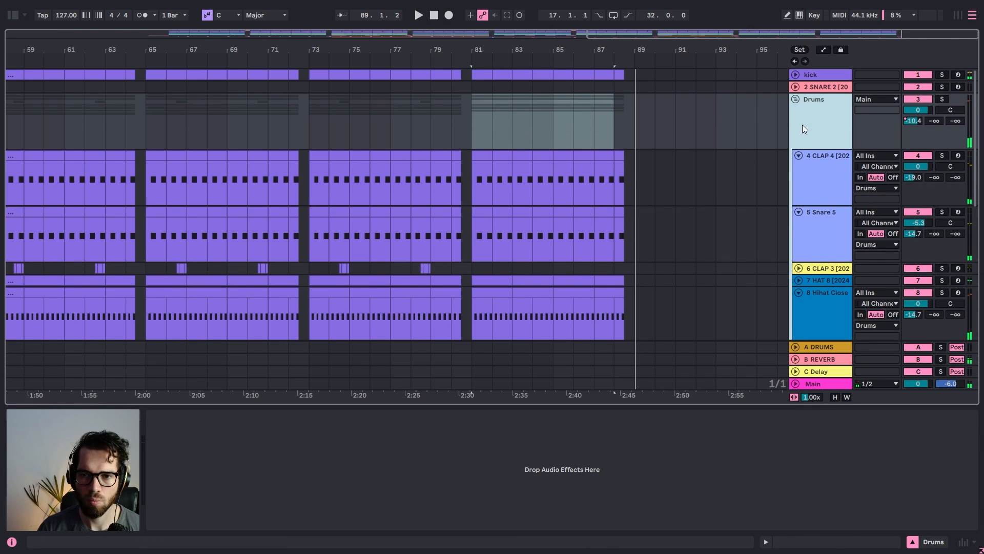
Fold the Drums group and play the stripped-down section from 81.1.1
key("space")
key("ctrl+a")
left_click(796, 100)
key("space")
left_click_drag(597, 102, 597, 117)
left_click(605, 103)
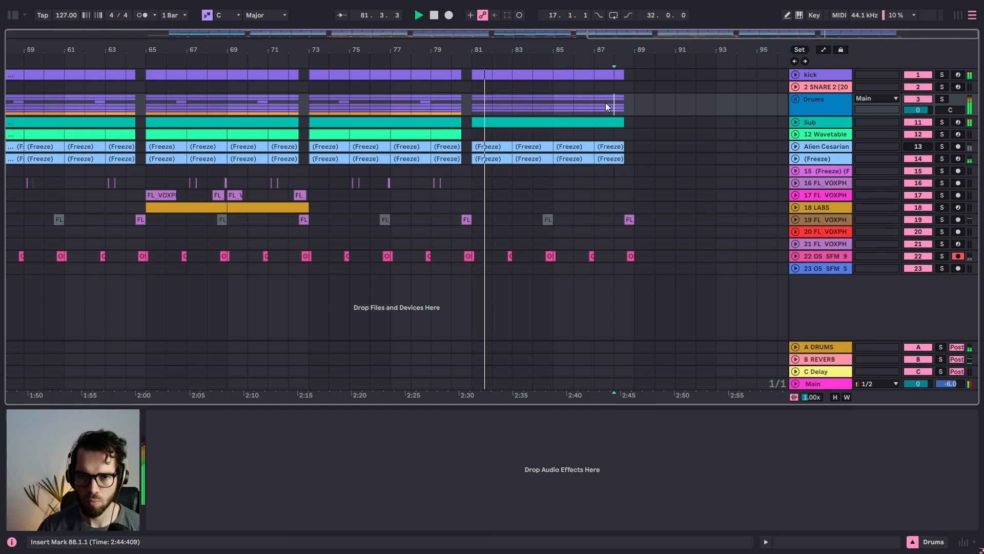
left_click_drag(633, 81, 475, 274)
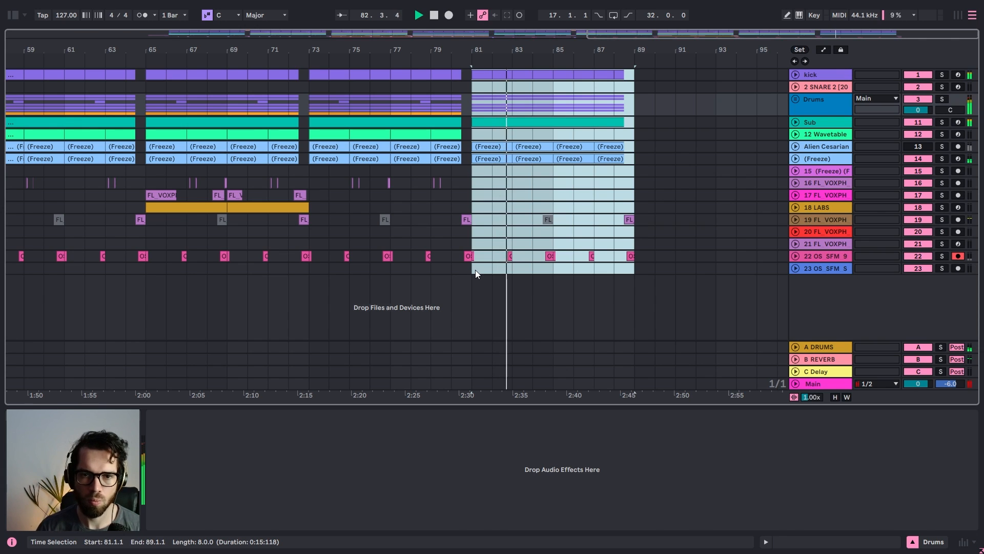
key("space")
Try a copy of bars 41 to 45 of all tracks at 1.1.1, play it briefly and undo the paste
left_click_drag(568, 44, 569, 15)
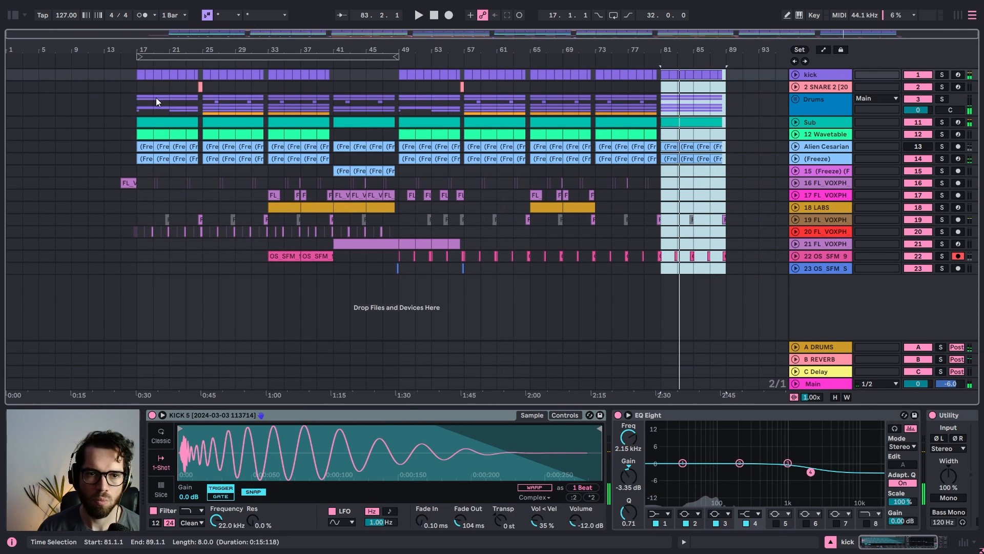
left_click(12, 80)
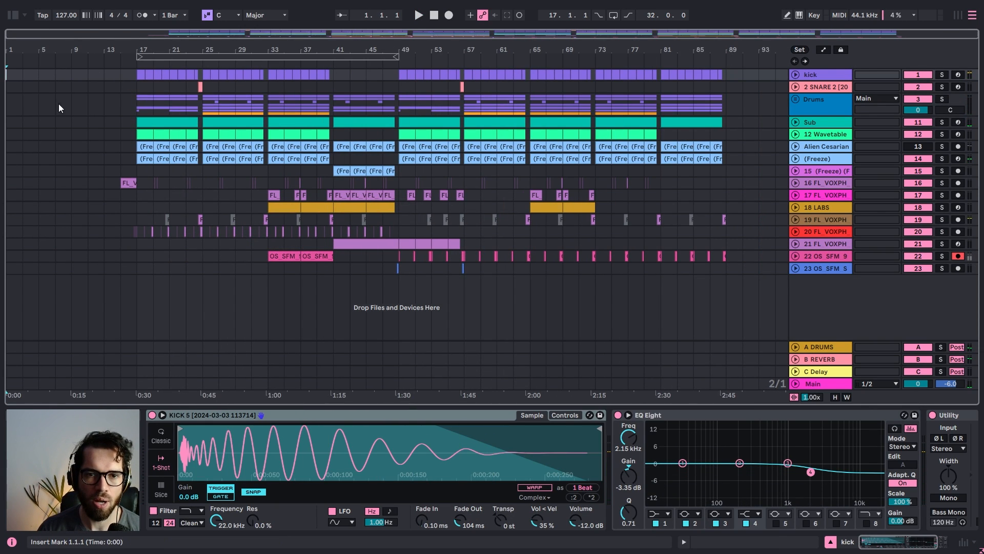
left_click_drag(334, 75, 366, 288)
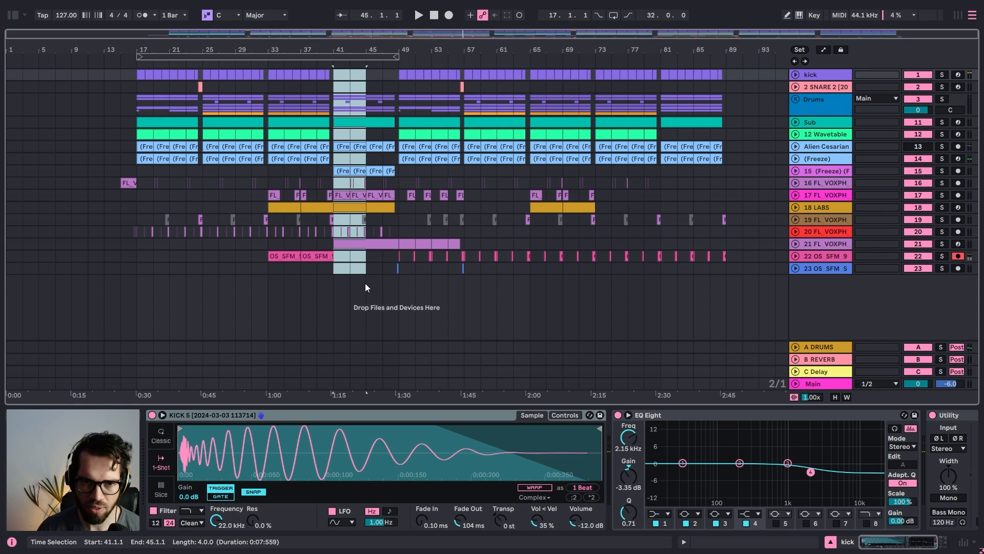
left_click(15, 127)
left_click(13, 72)
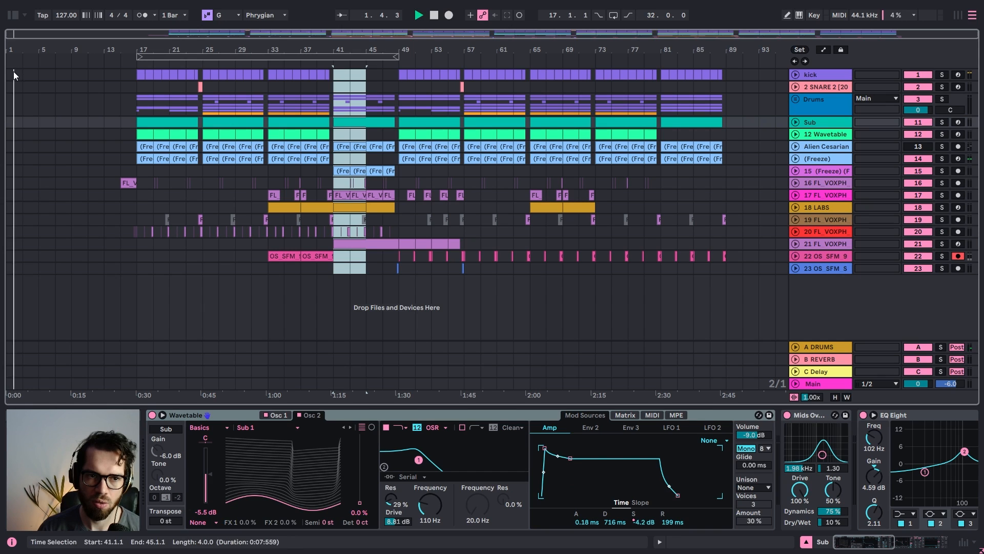
key("ctrl+v")
key("space")
key("space")
key("ctrl+z")
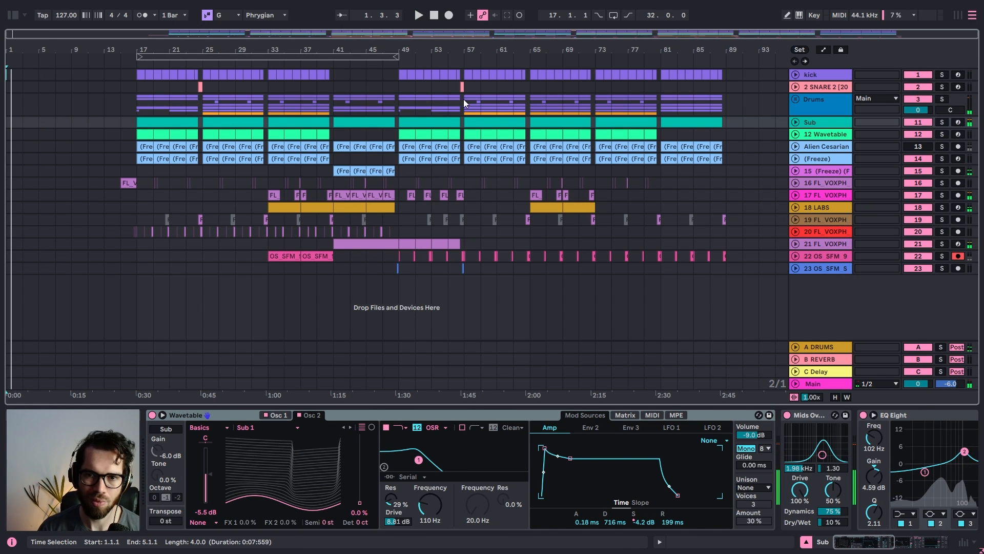
Copy bars 81 to 89 of all tracks, paste them at 1.1.1 as the intro and play the result
left_click(660, 76)
left_click(726, 274, "shift")
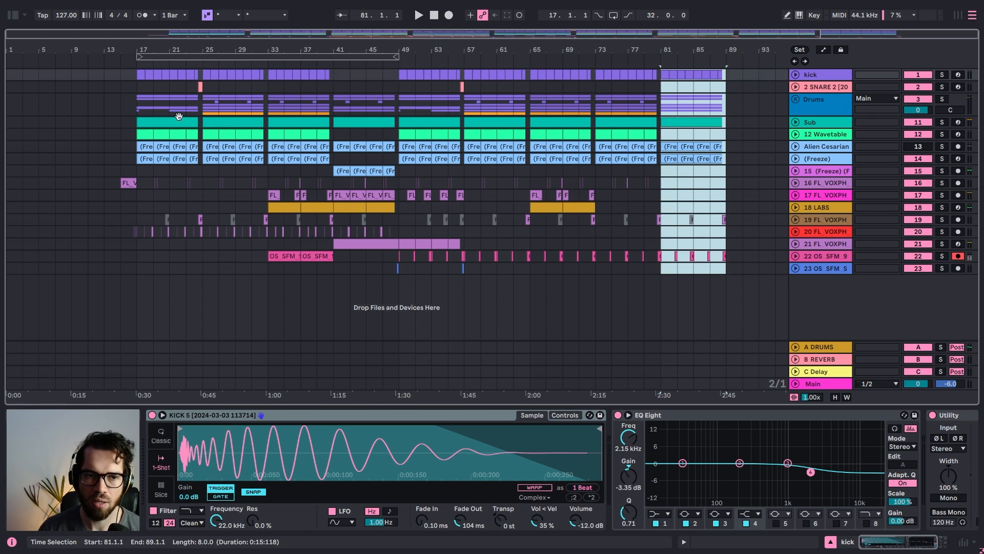
left_click(10, 77)
key("ctrl+v")
key("space")
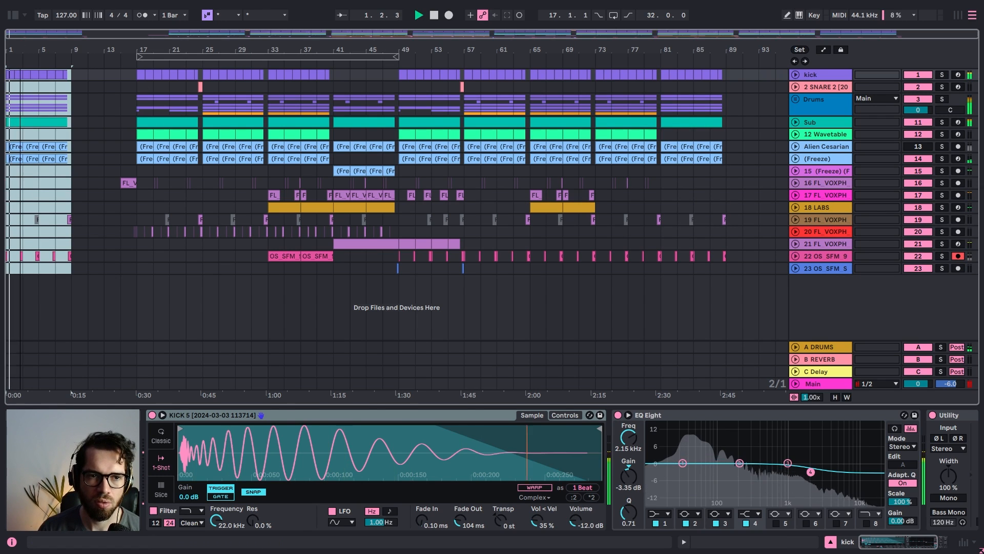
Delete the Sub clip from the pasted intro between 1.1.1 and 8.3.1 and play from the start
left_click_drag(20, 50, 30, 72)
left_click(91, 136)
key("space")
left_click(93, 118)
key("Delete")
left_click(10, 101)
key("space")
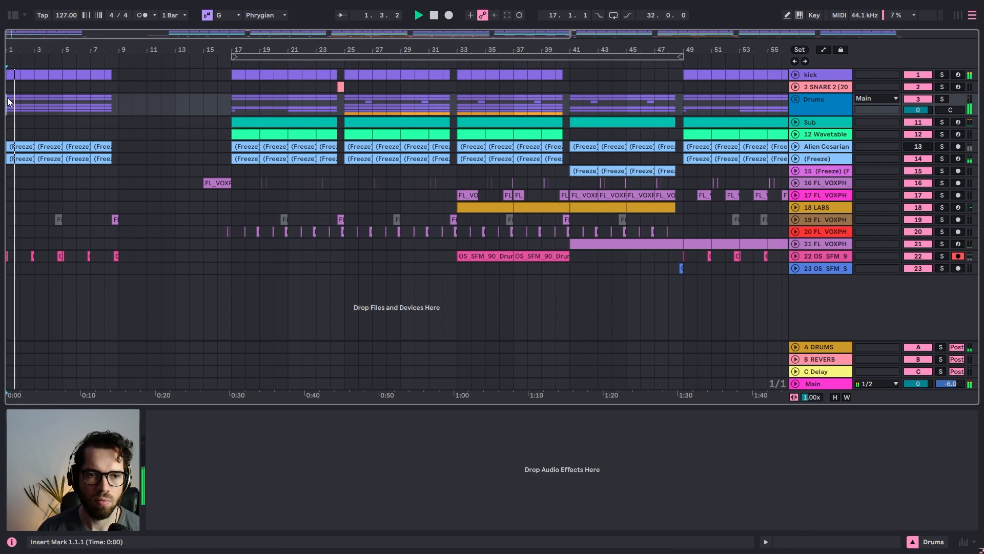
left_click(8, 91)
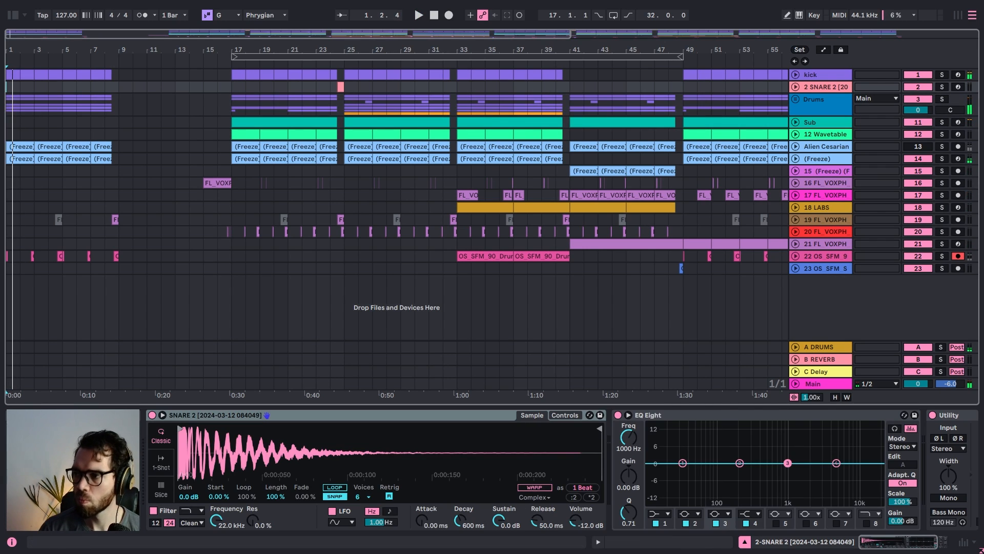
Play the section from 17.1.1 and solo the Sub track to hear its bass line alone
left_click(254, 132)
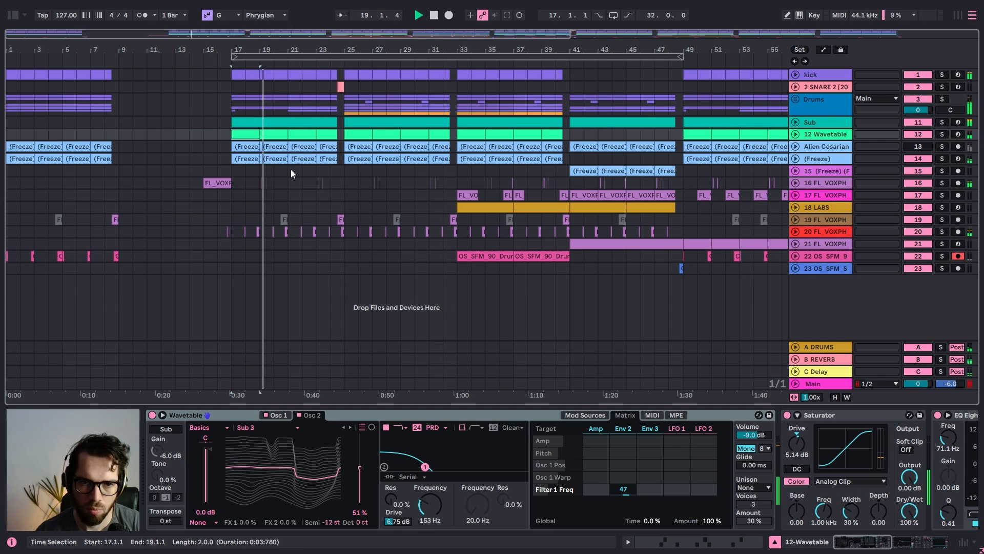
left_click(942, 123)
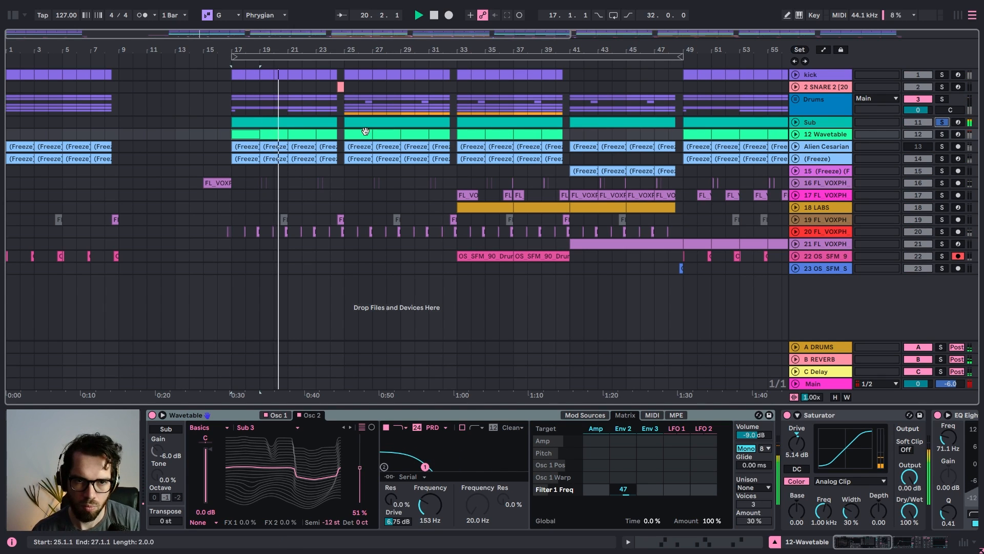
left_click(274, 124)
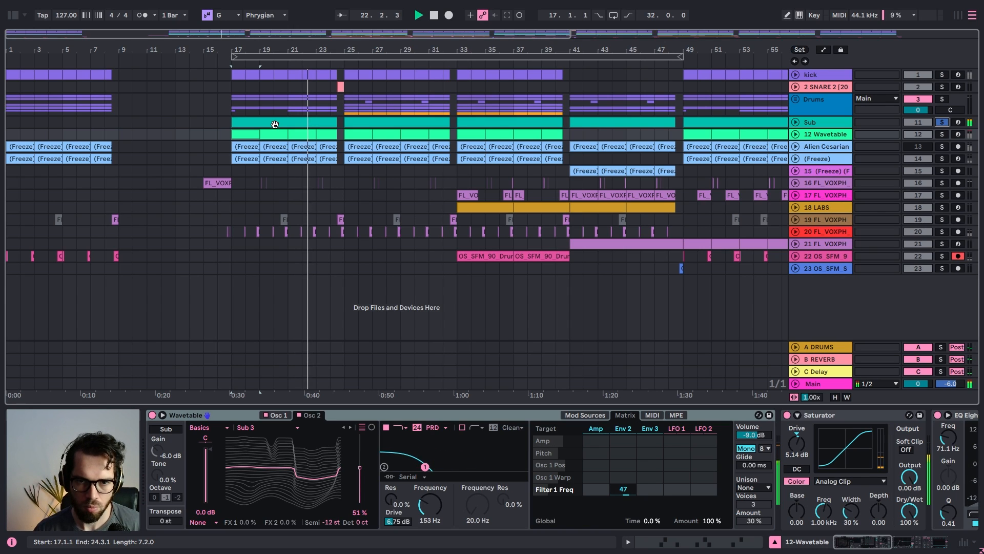
left_click(245, 130)
left_click(249, 119)
key("space")
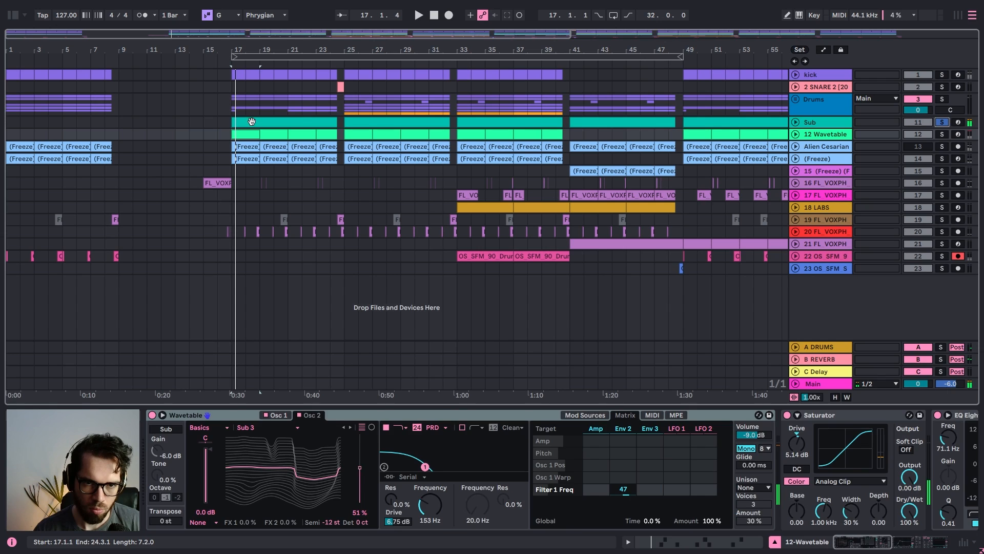
Open the Sub clip at bar 17, delete its first A♭1 note at 1.1.2 and audition the bass line
double_click(251, 121)
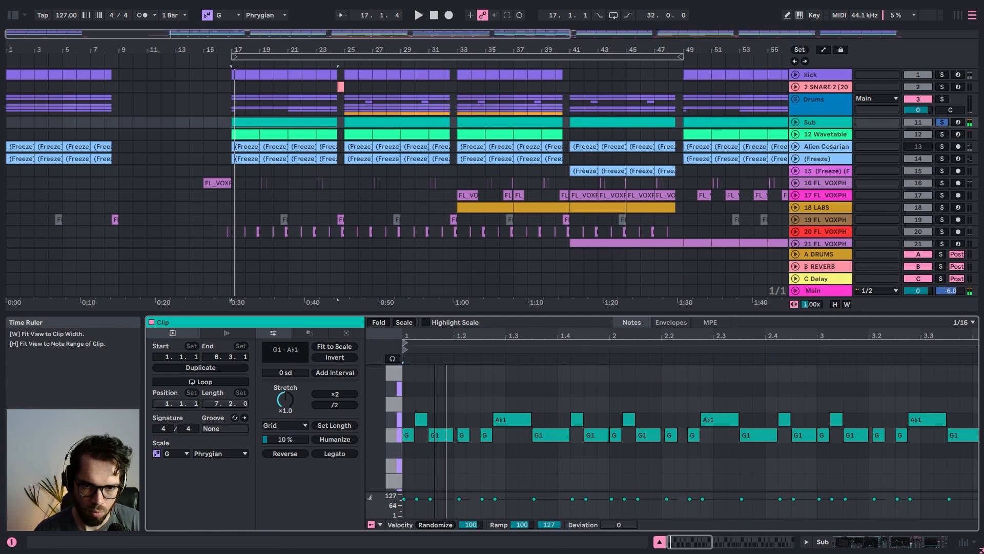
key("space")
left_click(421, 420)
key("Delete")
key("space")
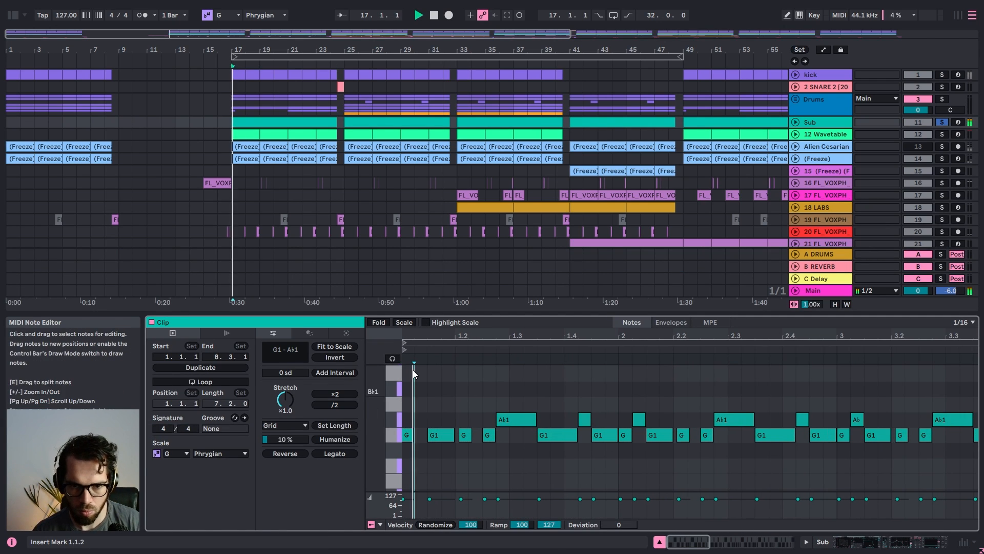
key("space")
key("space")
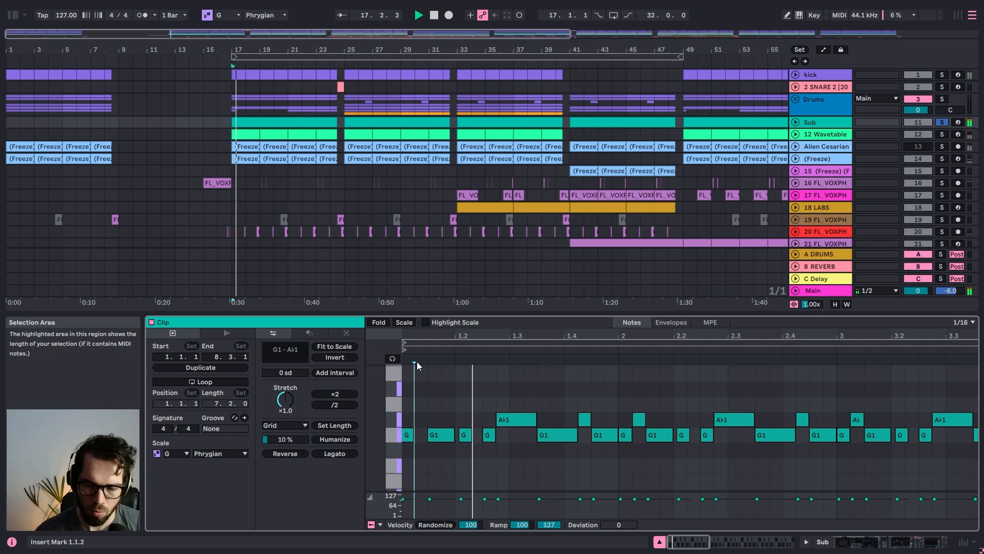
key("space")
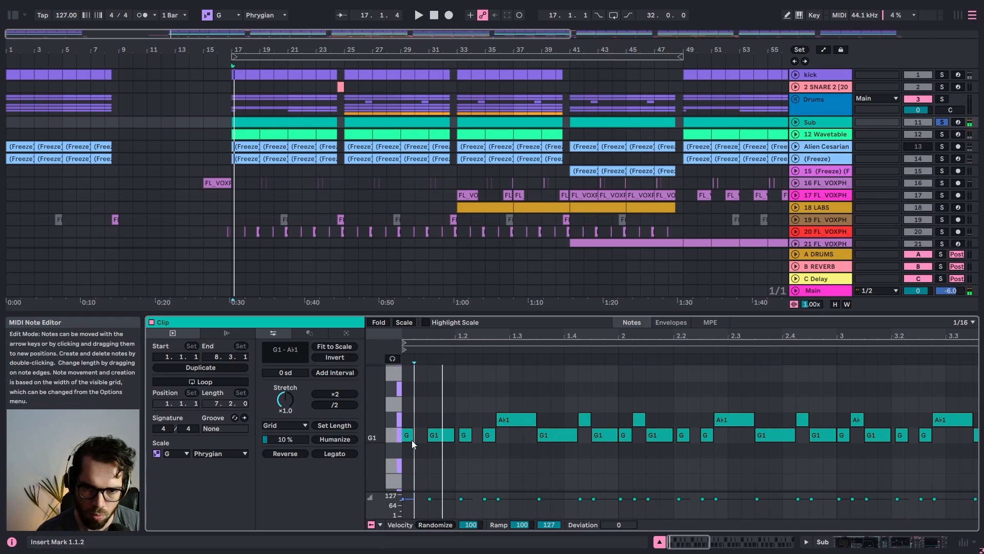
Lengthen the Sub clip's G1 notes at 1.1.1 and 1.2.1 to end at 1.1.3 and 1.2.4, removing the G1 at 1.2.3
left_click_drag(412, 439, 425, 440)
key("space")
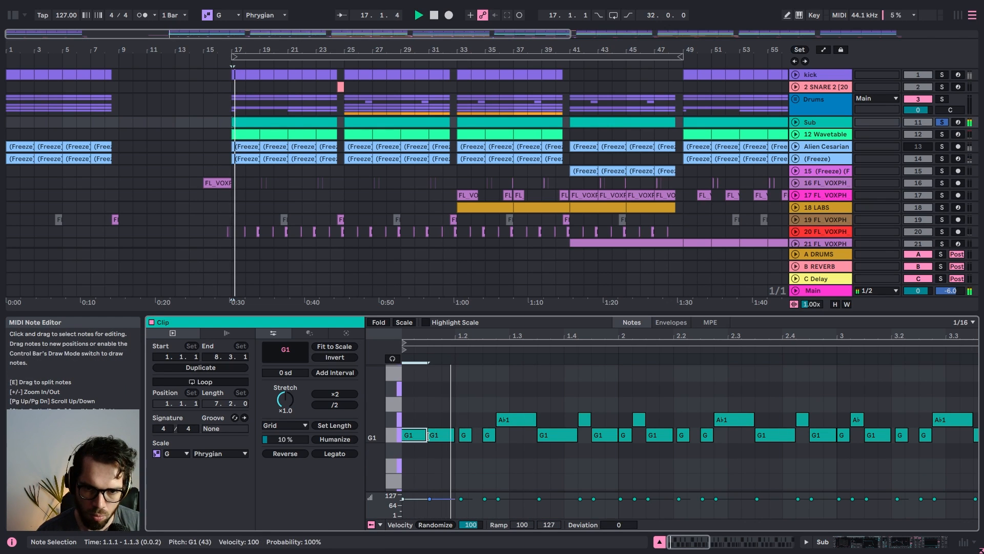
left_click(494, 436)
key("space")
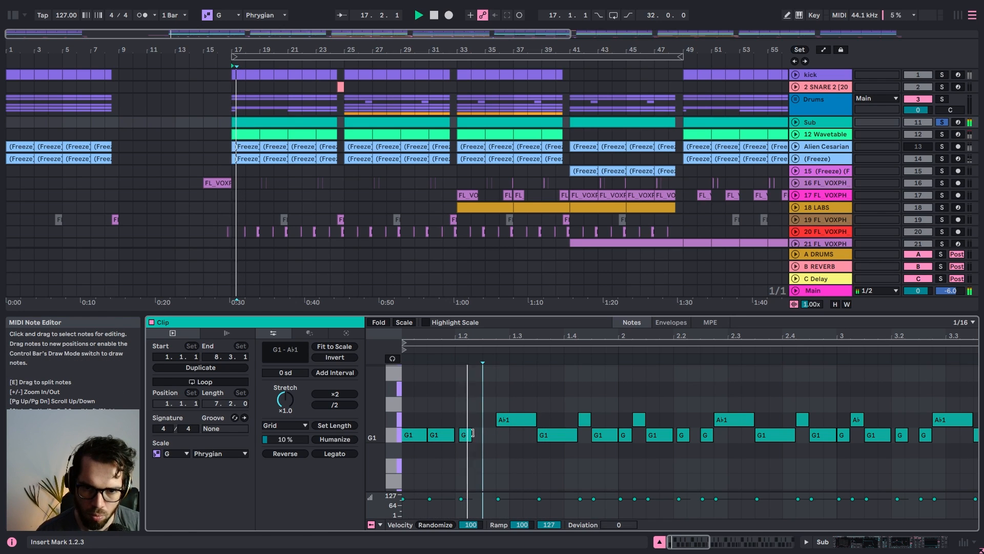
left_click_drag(470, 436, 495, 436)
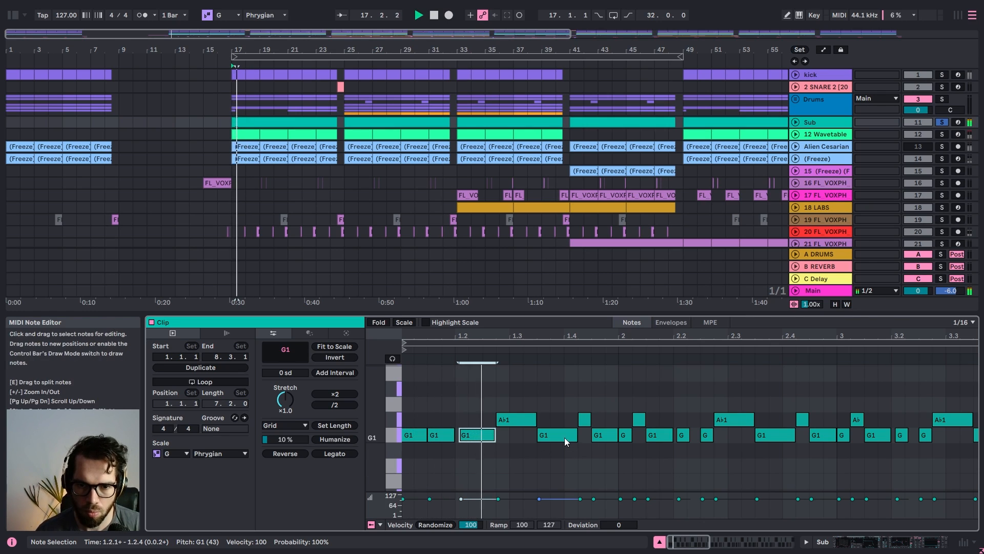
Shorten the G1 note after 1.3.3 to end at 1.4, clear the notes following it and duplicate the opening notes
key("space")
left_click_drag(577, 434, 565, 435)
left_click_drag(574, 398, 978, 461)
key("Delete")
left_click_drag(551, 401, 410, 448)
key("ctrl+d")
Unfold the Sub track and split its clip at 18.1.1
left_click(802, 123)
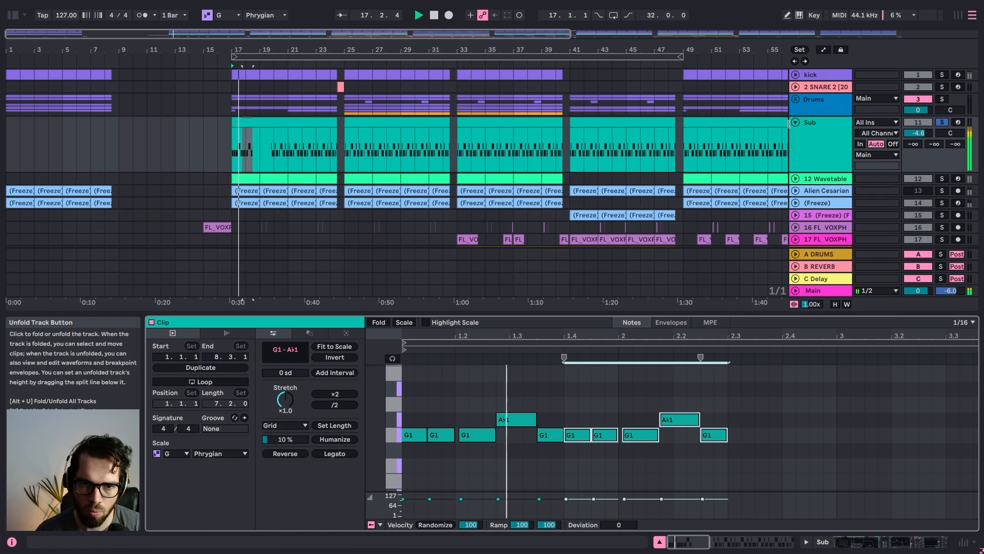
left_click(245, 155)
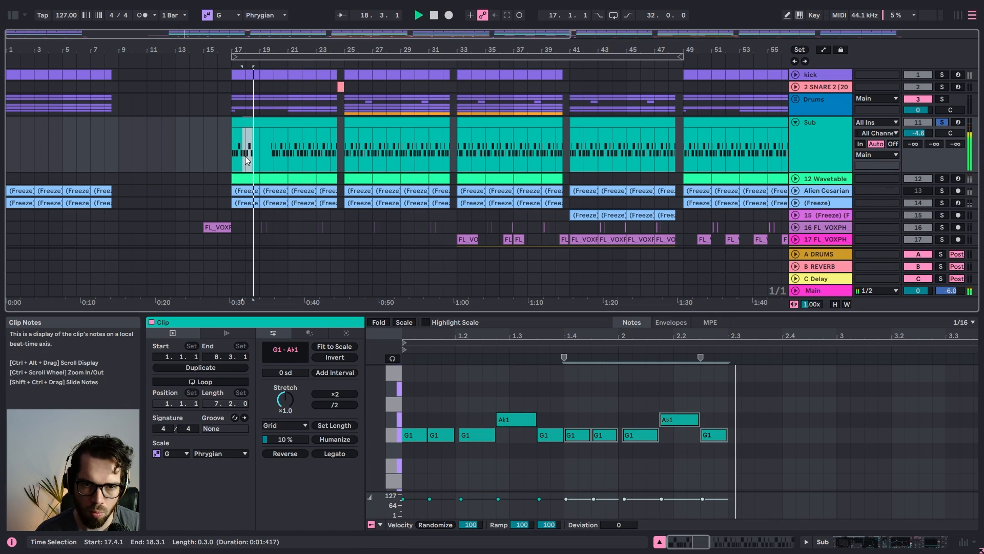
left_click(238, 124)
left_click(245, 137)
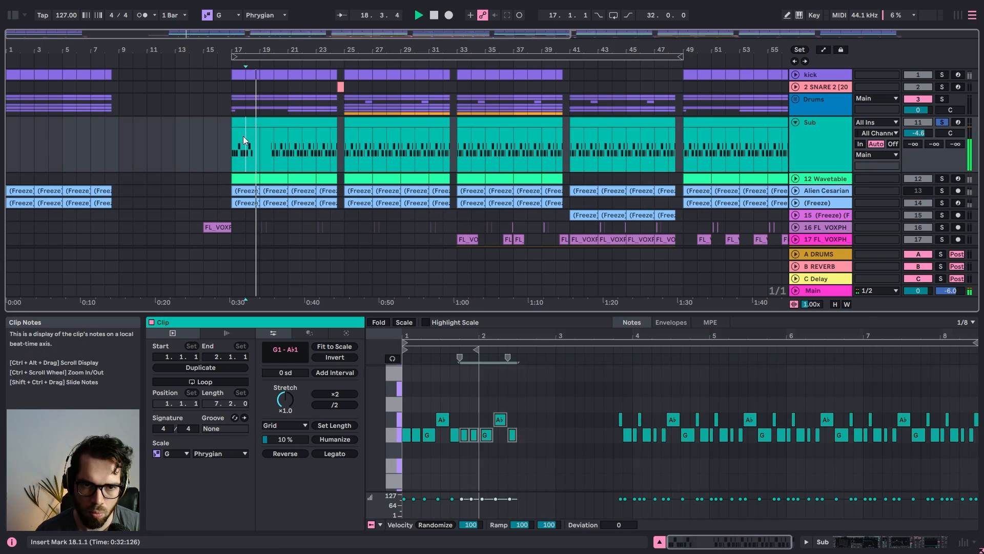
key("ctrl+e")
Duplicate the one-bar Sub clip from bar 17 across bars 18 and 19 while playing it
left_click(239, 125)
key("space")
key("space")
key("ctrl+d")
left_click(261, 156)
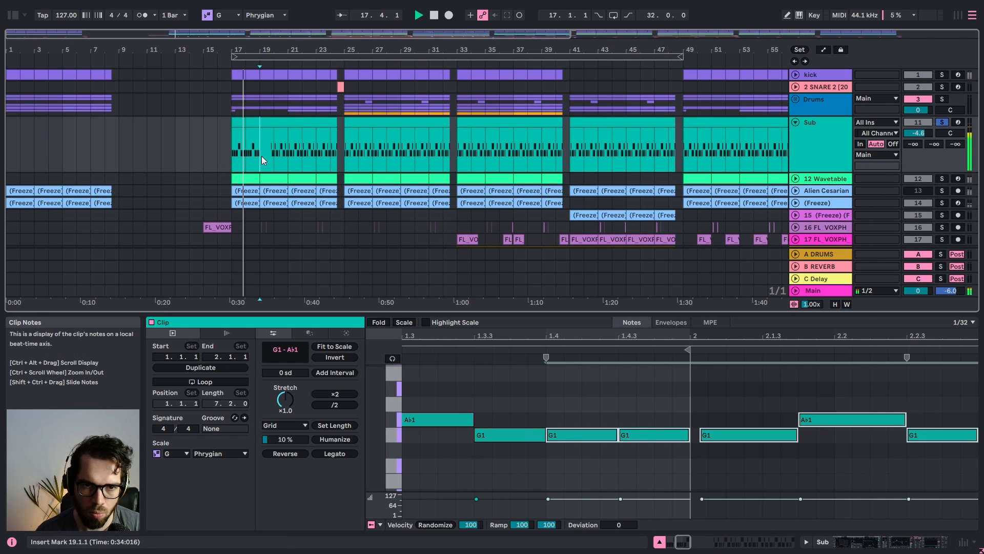
left_click(250, 122)
key("ctrl+d")
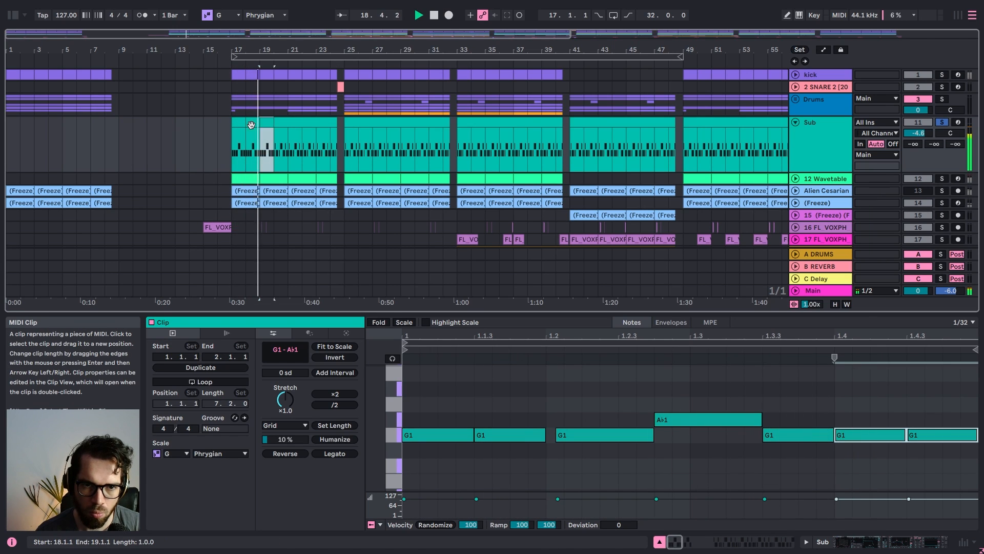
Undo the duplications, the split and the note edits of the Sub clip at bar 17
key("ctrl+z")
key("ctrl+z")
key("ctrl+z")
key("ctrl+z")
key("ctrl+z")
key("ctrl+z")
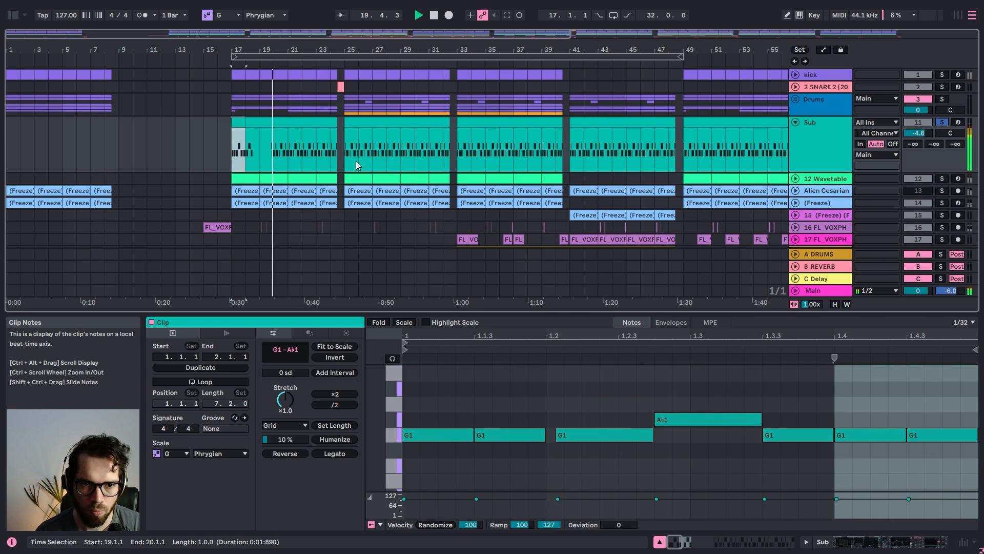
key("ctrl+z")
key("ctrl+z")
key("ctrl+z")
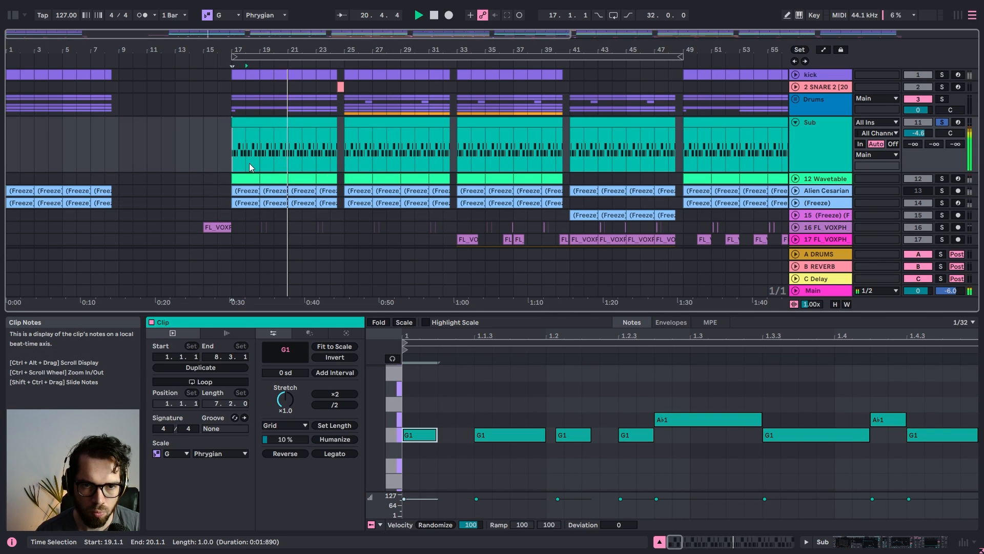
key("ctrl+z")
key("ctrl+z")
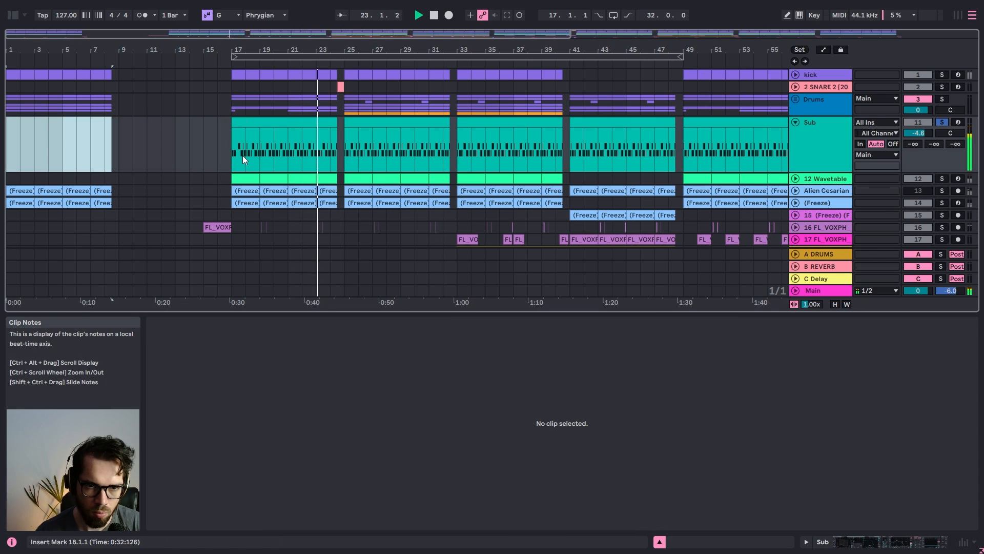
key("ctrl+z")
left_click(242, 155)
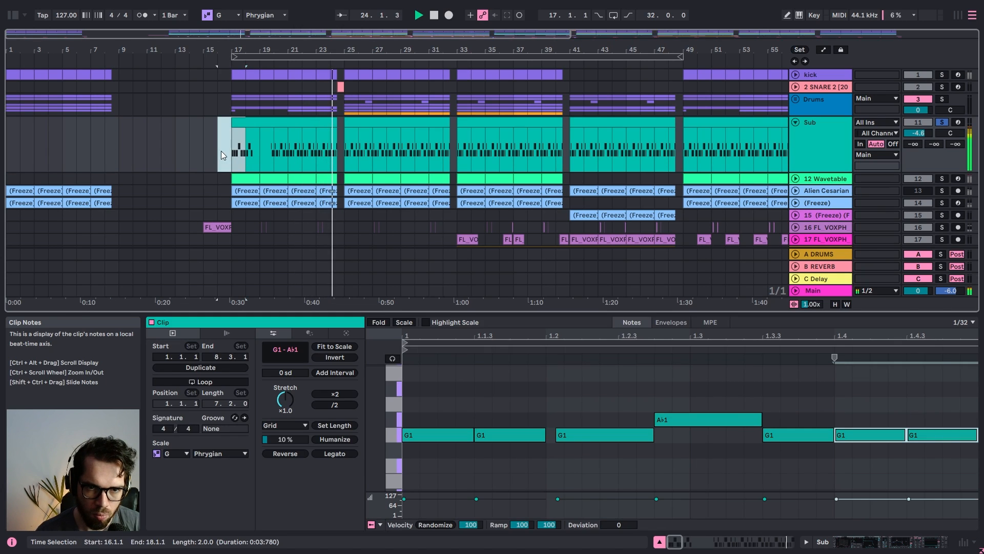
key("ctrl+y")
key("ctrl+y")
key("ctrl+y")
key("ctrl+y")
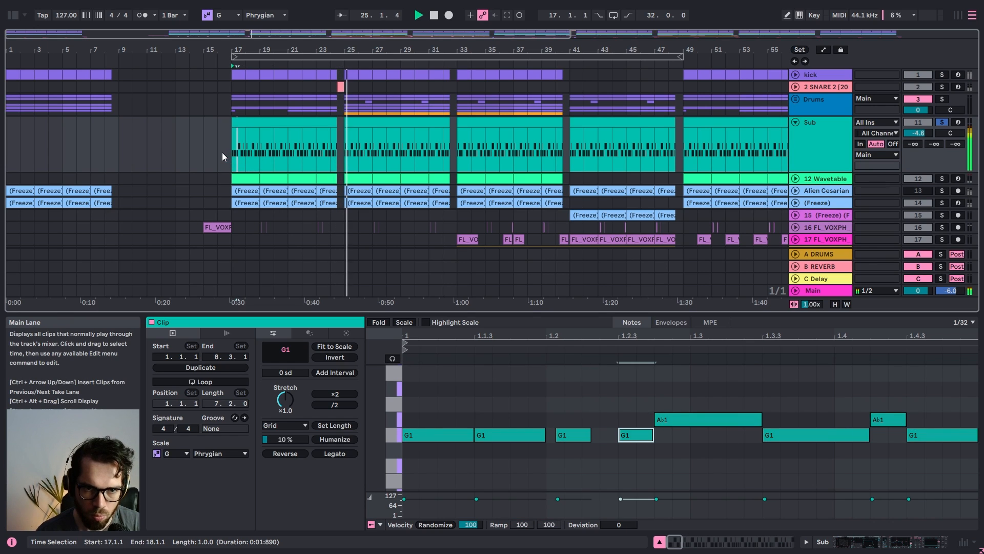
Stop playback and delete the Sub clip from 1.1.1 to 8.3.1 in the intro
left_click(222, 151)
left_click(175, 149)
key("space")
left_click_drag(205, 50, 280, 113)
left_click(281, 114)
left_click(281, 122)
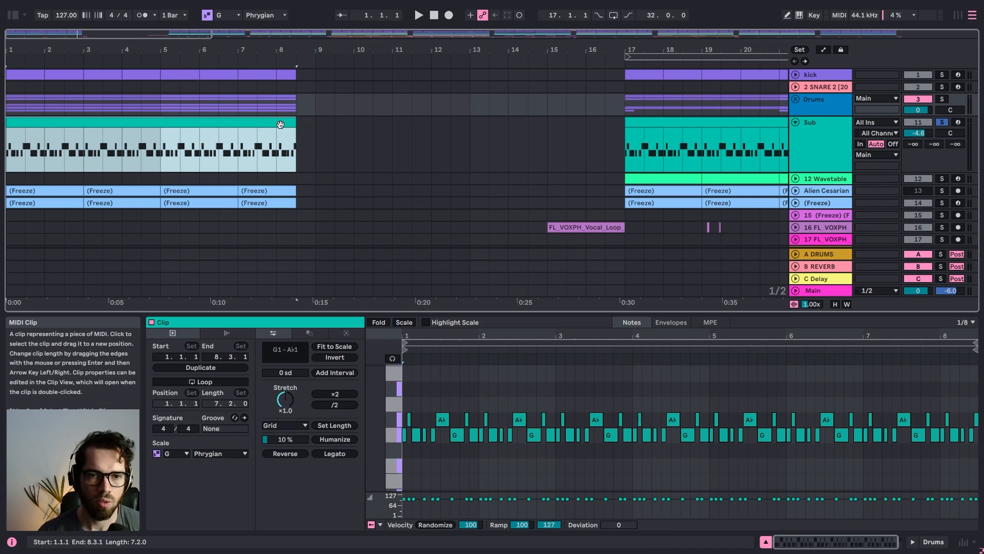
left_click(11, 104)
left_click(28, 119)
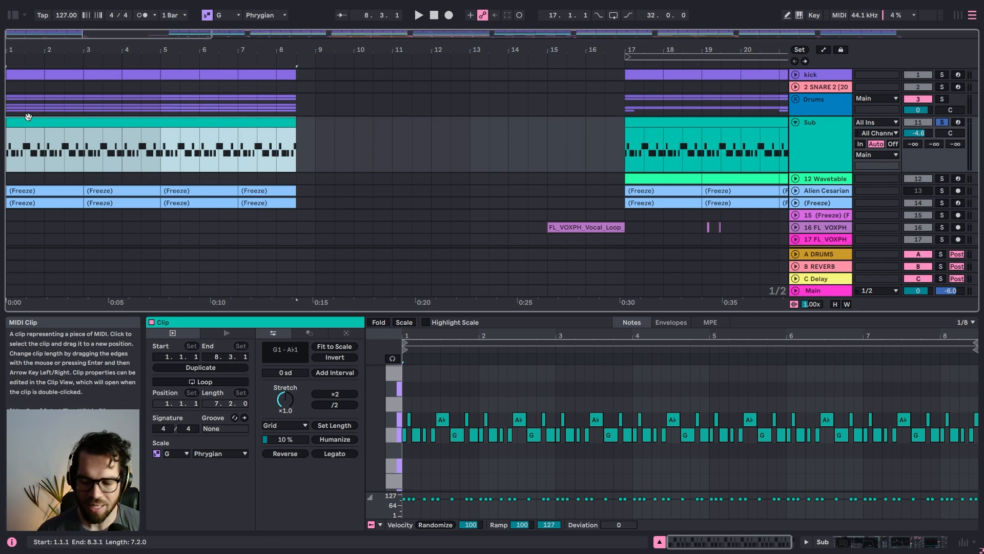
key("Delete")
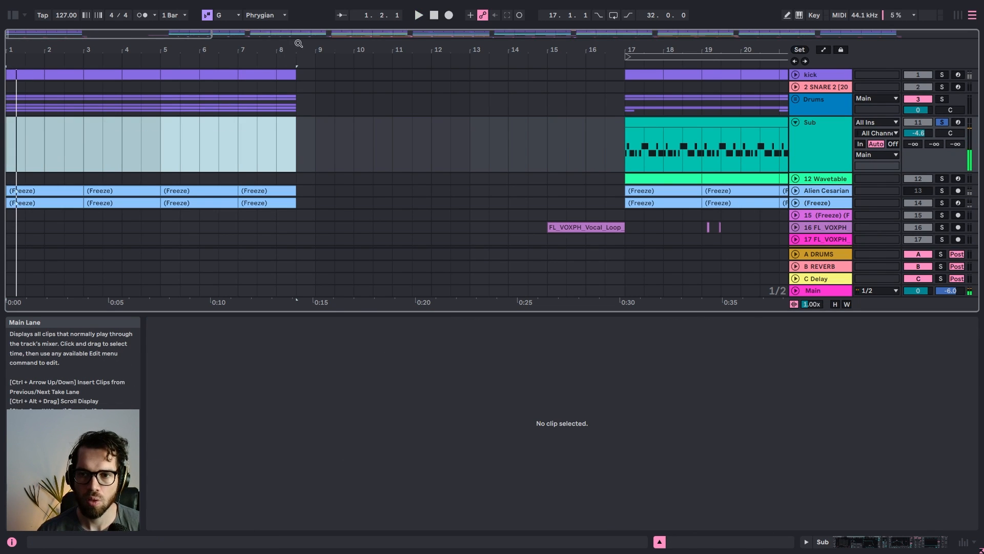
Unsolo the Sub track and play the intro from the start
left_click(942, 122)
key("space")
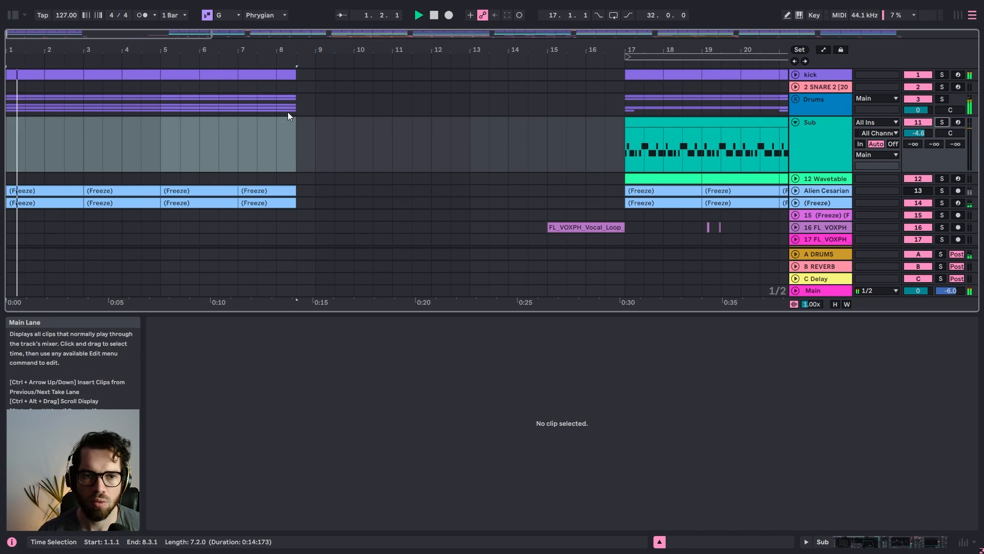
key("space")
left_click_drag(26, 50, 26, 59)
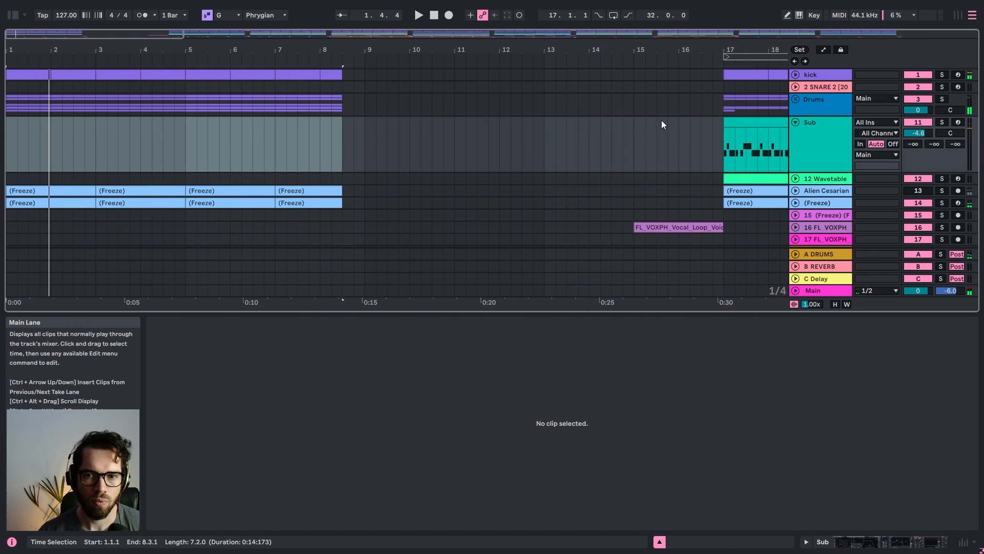
Unfold the Drums group and delete all CLAP 4 clips on track 4 from bar 1 to 8.3.1
left_click(795, 99)
scroll(211, 183, "down", 1)
left_click(71, 130)
key("Delete")
left_click(35, 131)
key("Delete")
left_click(162, 134)
key("Delete")
left_click(123, 134)
key("Delete")
left_click(250, 133)
key("Delete")
left_click(211, 134)
key("Delete")
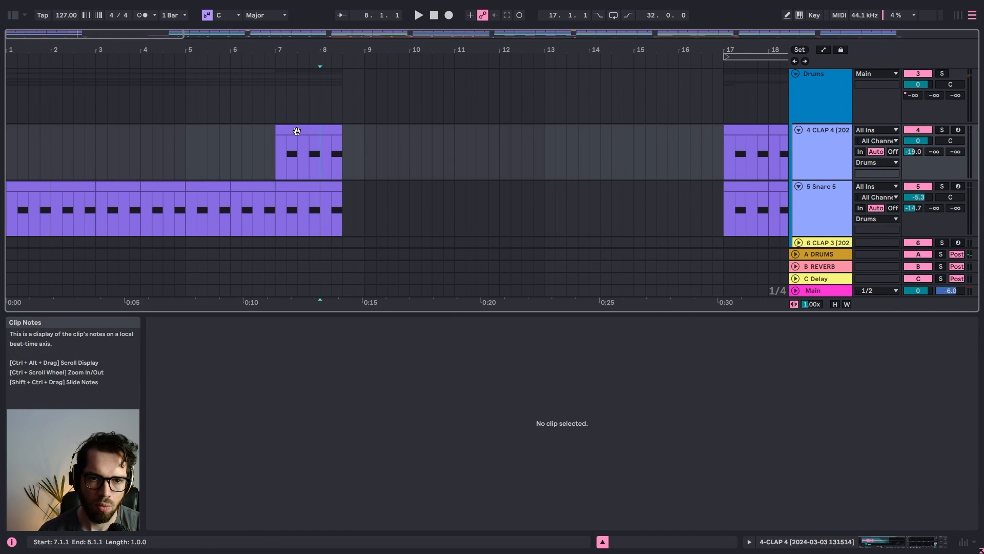
left_click(300, 133)
key("Delete")
left_click(328, 132)
key("Delete")
Play the intro from 1.1.1 to judge it without the CLAP 4 clips
left_click(23, 148)
key("space")
left_click(10, 142)
key("space")
key("space")
scroll(11, 143, "down", 3)
key("space")
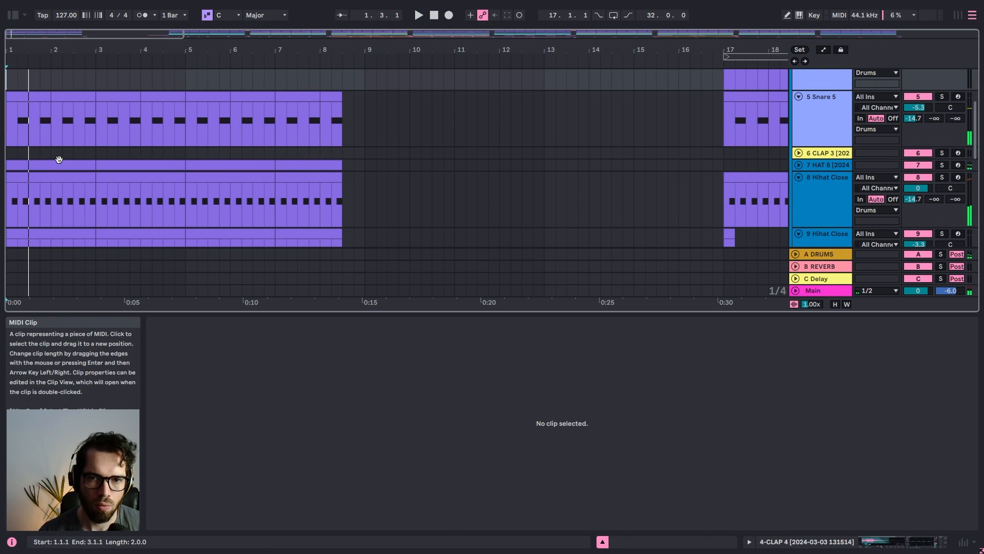
Undo the deletions of the CLAP 4 clips in the intro
key("ctrl+z")
key("ctrl+z")
key("ctrl+z")
key("ctrl+z")
key("ctrl+z")
key("ctrl+z")
key("ctrl+z")
key("ctrl+z")
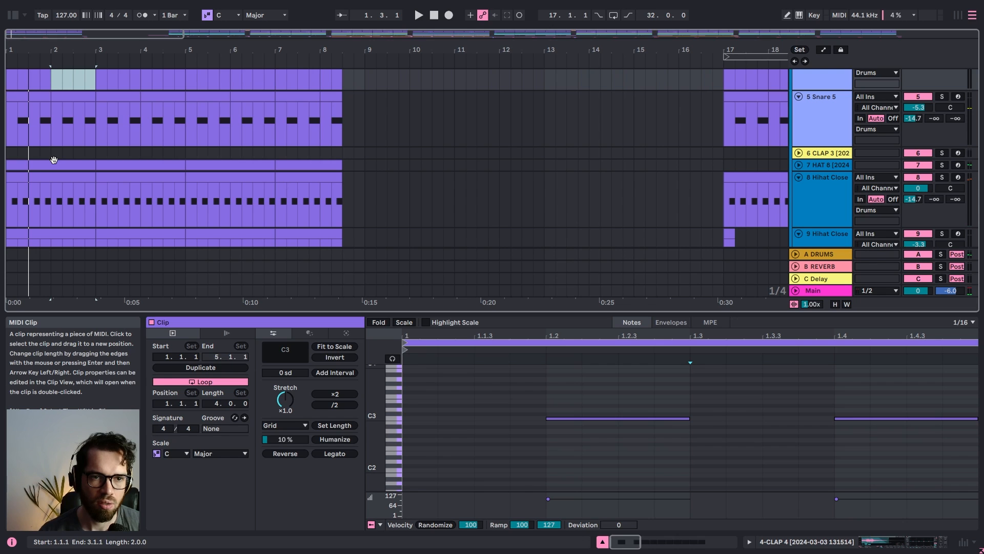
Audition the intro drums and delete the HAT 8 clips on track 7 from bar 1 to 8.3.1
scroll(54, 170, "up", 1)
scroll(41, 169, "down", 3)
key("space")
scroll(29, 150, "up", 1)
key("space")
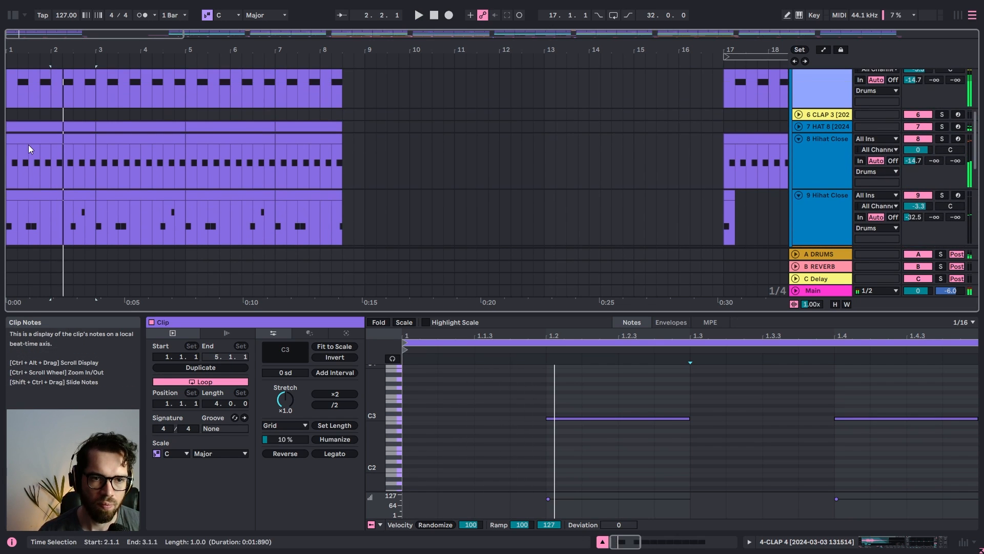
left_click(25, 128)
key("Delete")
left_click(155, 130)
key("Delete")
left_click(212, 129)
key("Delete")
left_click(306, 125)
key("Delete")
Play the intro from 1.1.1 to judge the drums without the HAT 8 clips
left_click(15, 123)
key("space")
left_click(8, 122)
key("space")
key("space")
left_click_drag(24, 51, 24, 74)
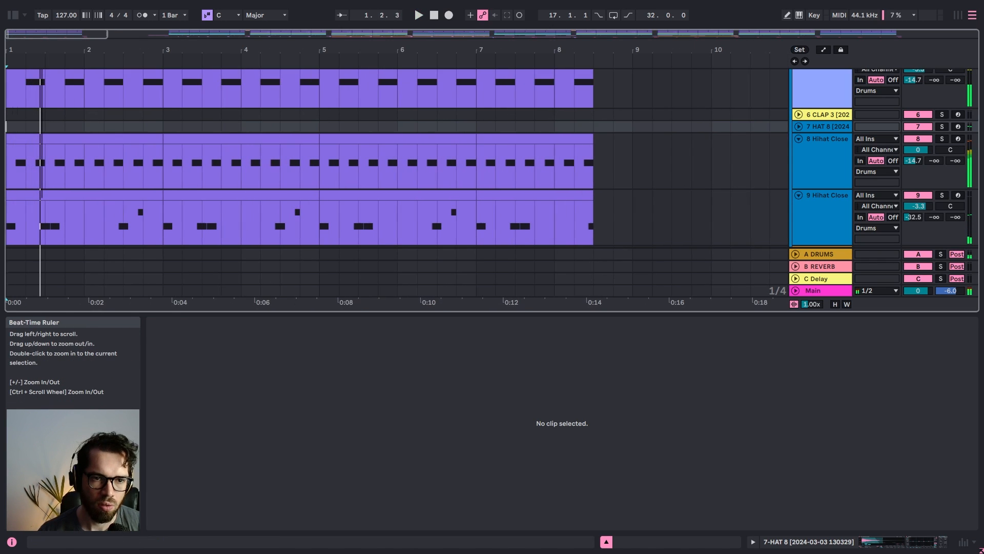
Cut beats 2 and 4 of bar 1 from the two closed hi-hat tracks 8 and 9, auditioning from 1.1.1
left_click_drag(25, 166, 49, 204)
key("Delete")
left_click(10, 161)
key("space")
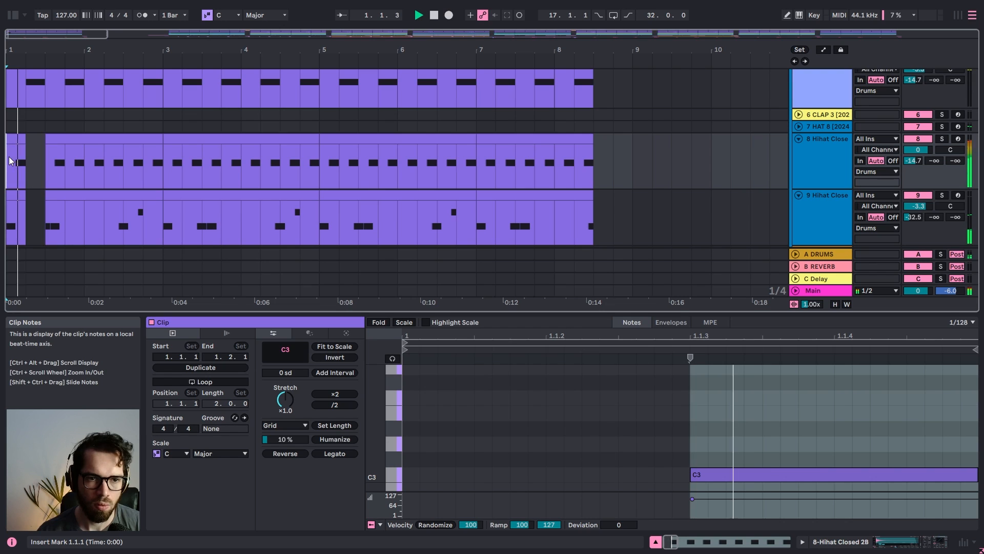
left_click_drag(67, 169, 84, 218)
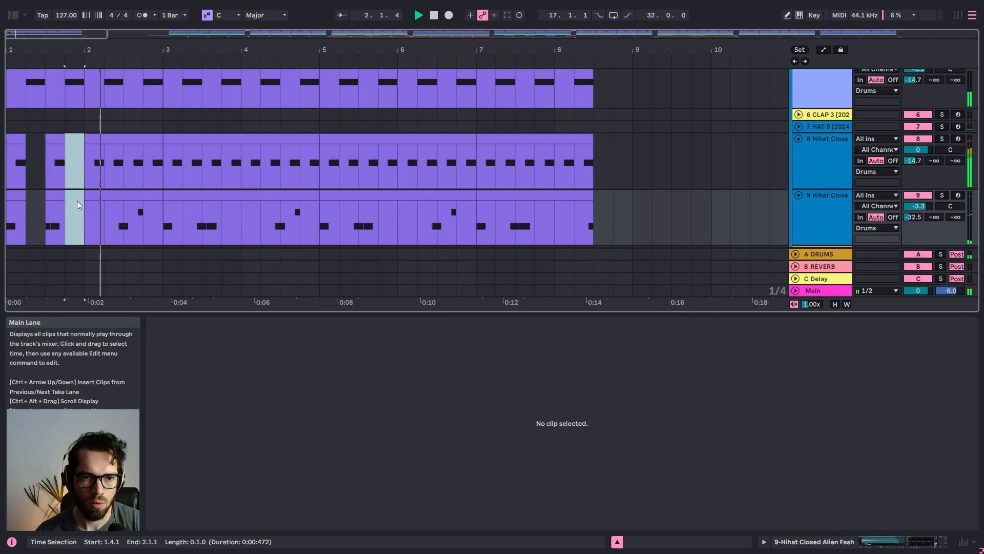
key("space")
Consolidate bar 1 of hi-hat tracks 8 and 9 and duplicate it into bar 2, keeping the copy only on track 8
left_click_drag(75, 168, 10, 236)
key("ctrl+j")
key("ctrl+d")
left_click(29, 128)
key("space")
left_click(119, 186)
key("Delete")
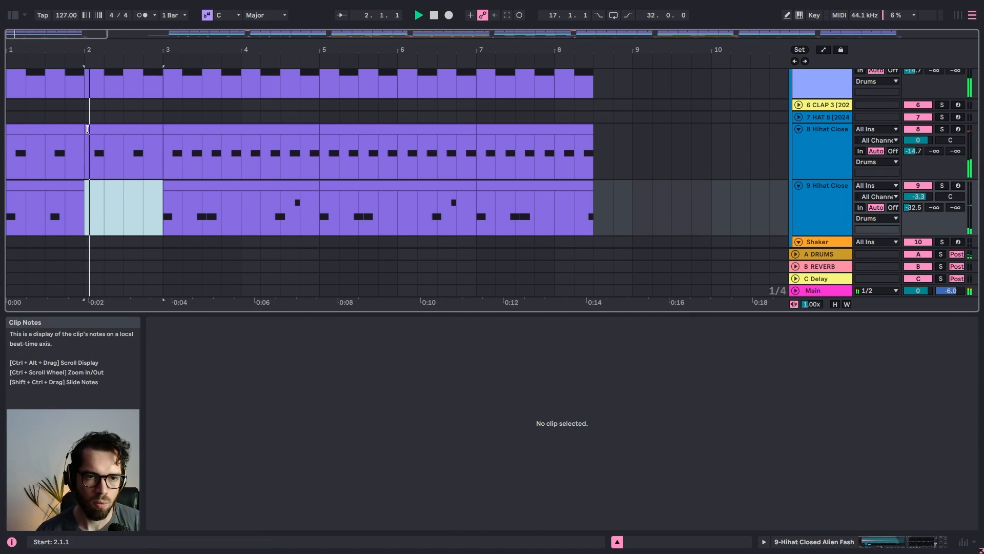
Duplicate the two-bar hi-hat pattern on track 8 from bars 1–2 along the intro up to bar 9
left_click(87, 128)
left_click(65, 127, "shift")
key("ctrl+d")
key("ctrl+d")
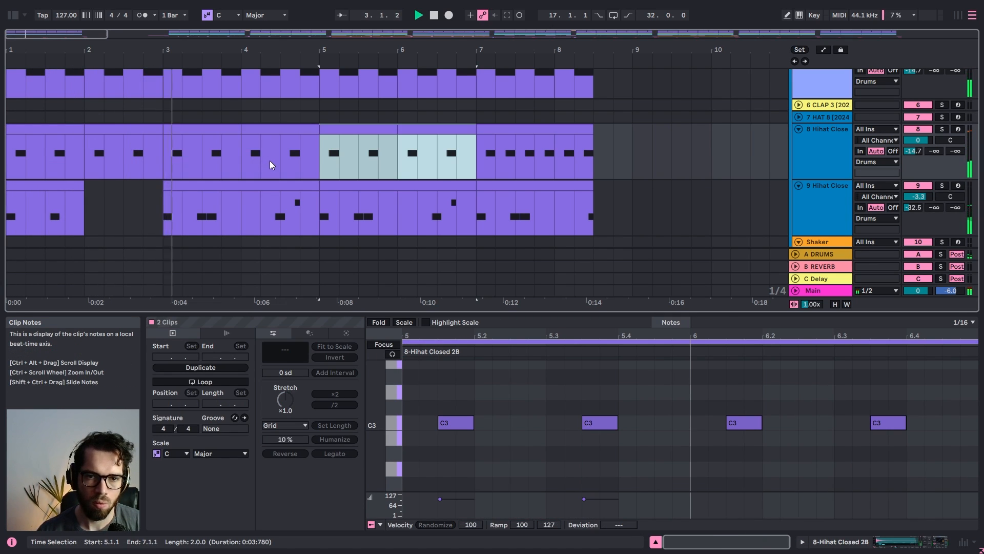
key("ctrl+d")
left_click(358, 144)
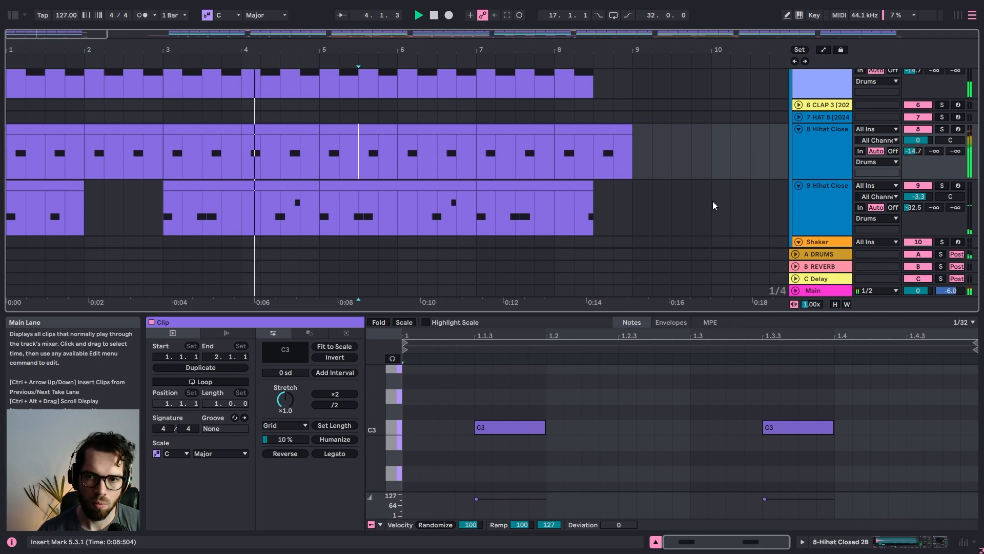
Listen to the intro with the thinned hi-hats and fold the Drums group
key("shift+Tab")
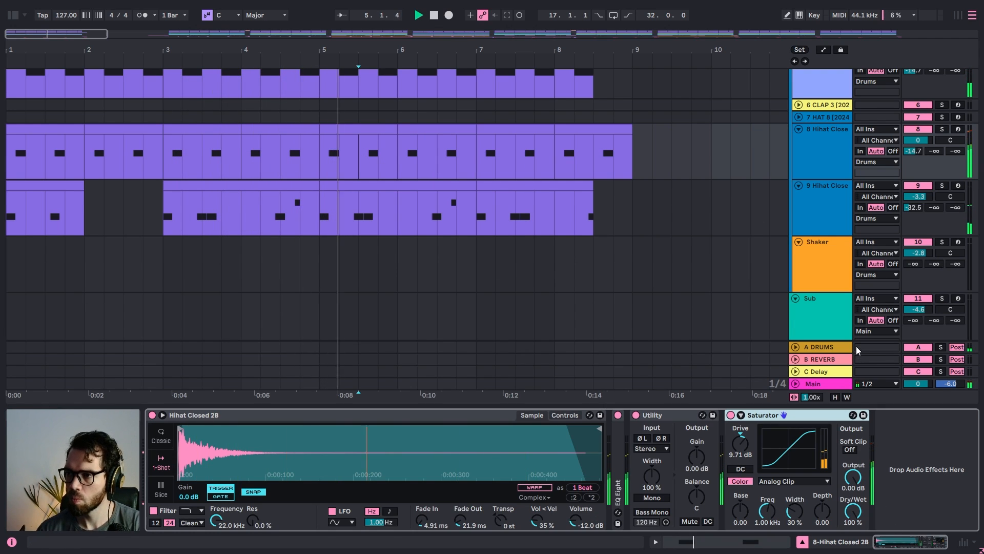
scroll(826, 187, "up", 3)
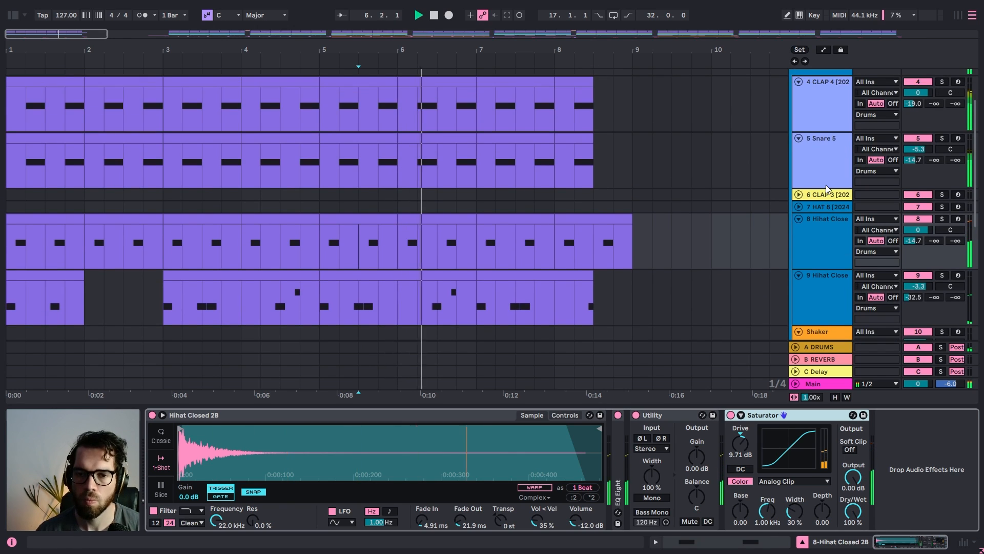
scroll(826, 184, "up", 3)
left_click(813, 104)
left_click(798, 97)
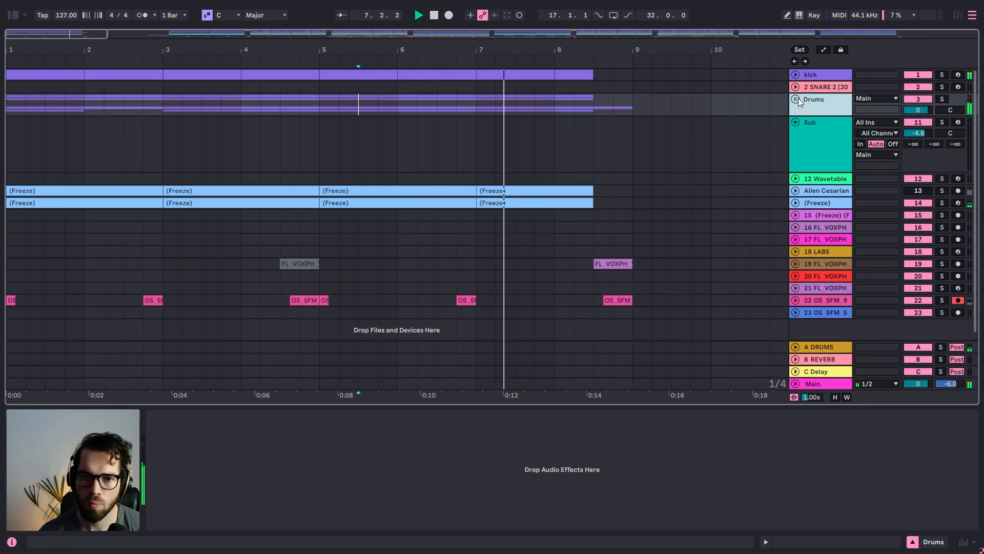
left_click(627, 80)
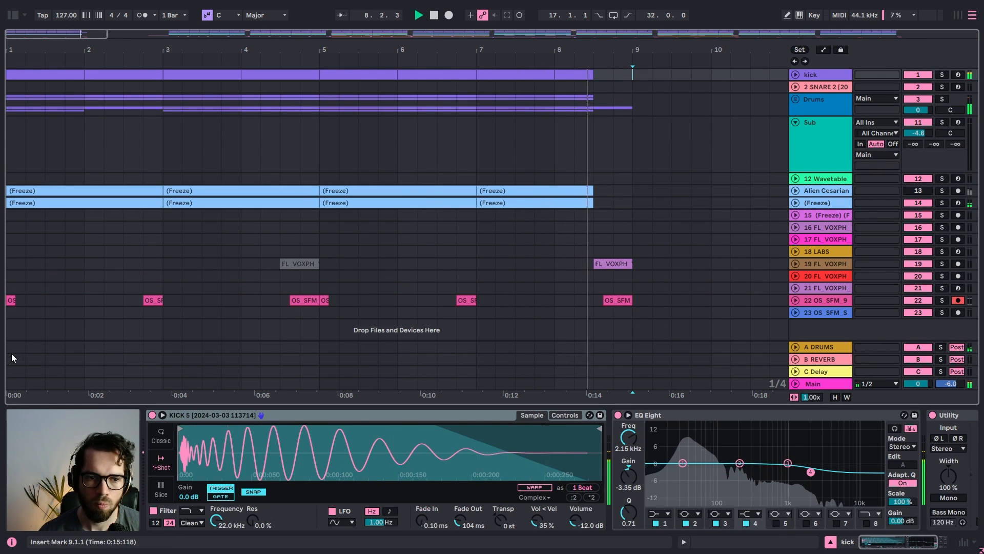
key("ctrl+a")
key("ctrl+d")
key("ctrl+z")
Duplicate the time of the eight-bar intro across all tracks so it repeats from 9.1.1 to 17.1.1
key("space")
left_click_drag(224, 51, 197, 37)
left_click_drag(148, 76, 1, 448)
key("ctrl+shift+d")
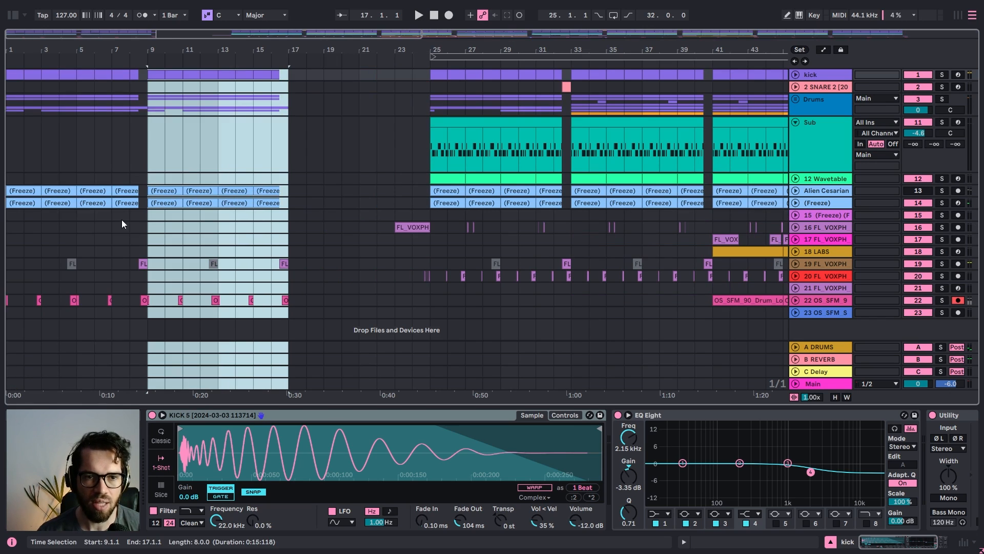
Play the transition into bar 9 and copy the Sub clip from bar 25 to 9.1.1
left_click(128, 168)
key("space")
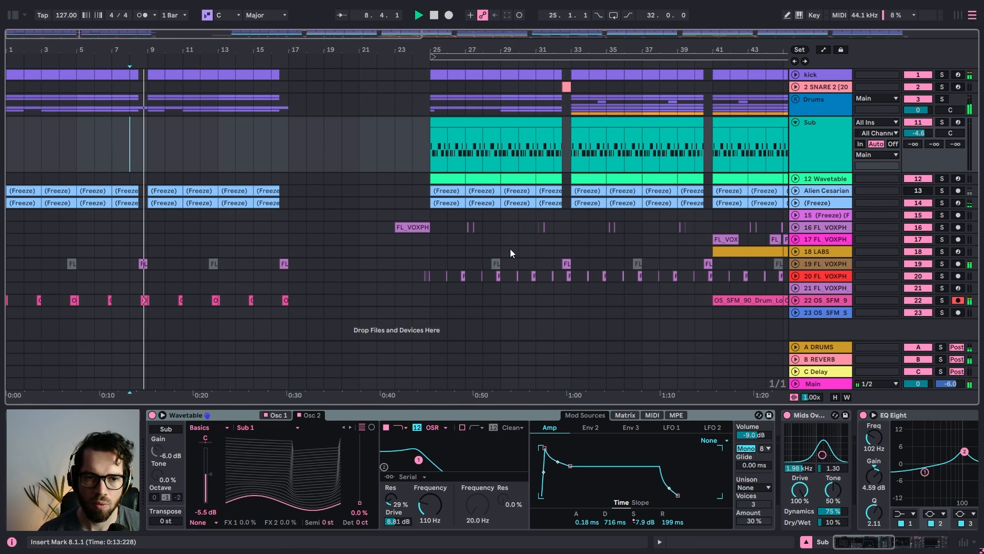
left_click(460, 130)
key("space")
left_click(153, 140)
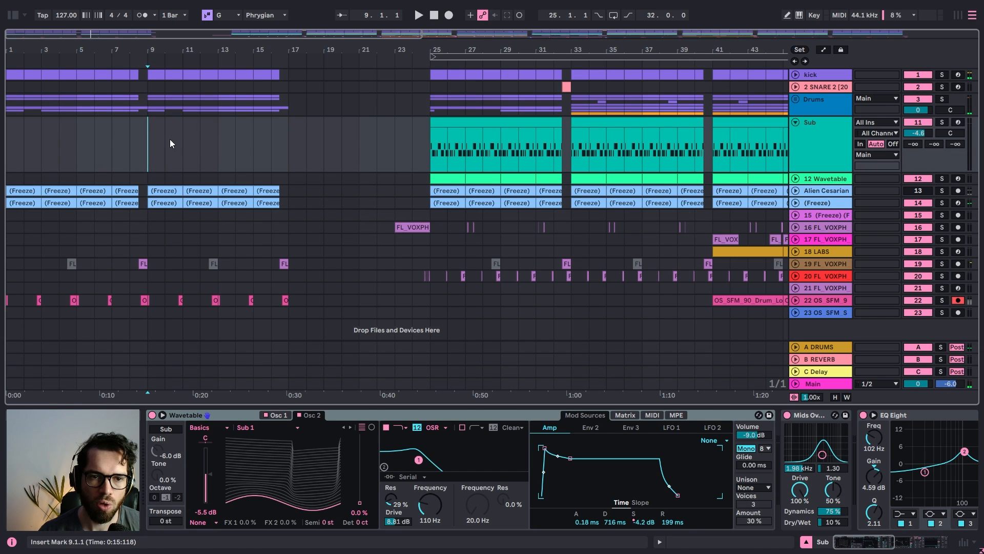
key("ctrl+v")
In the Sub clip at bar 9, extend the G1 note at 1.1.3 to 1.2.4, replacing the short G1 notes in between
key("space")
double_click(186, 124)
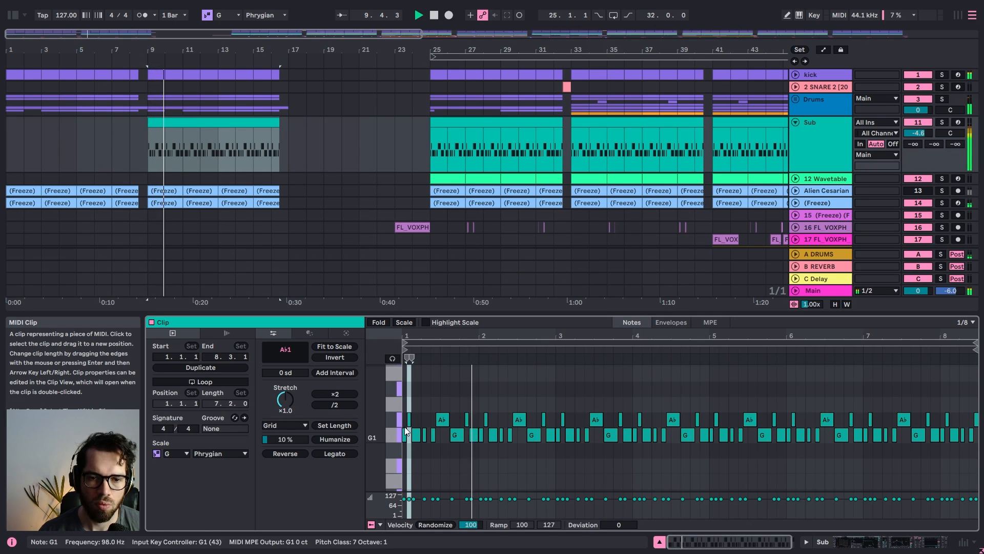
left_click(479, 421)
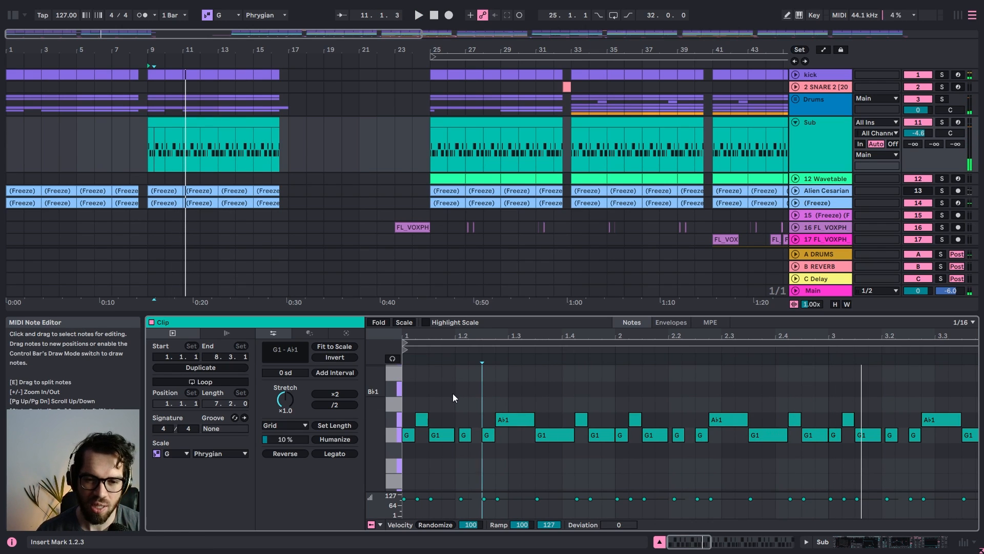
key("space")
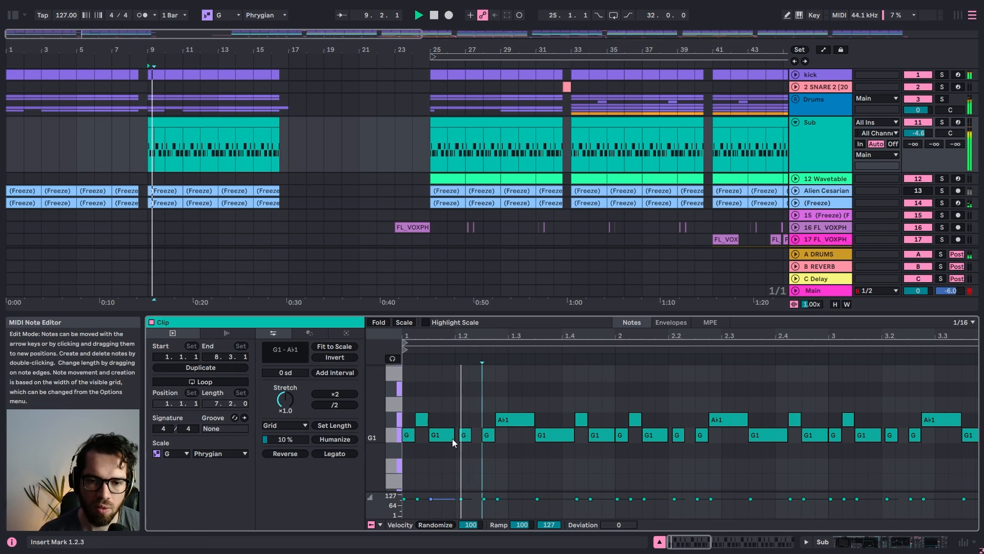
left_click_drag(453, 436, 481, 435)
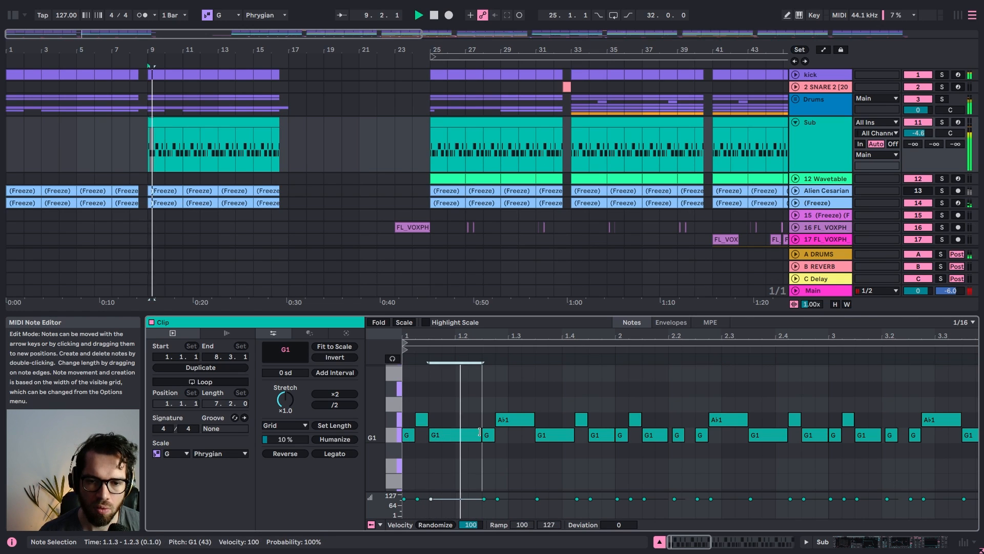
key("space")
left_click(490, 434)
key("space")
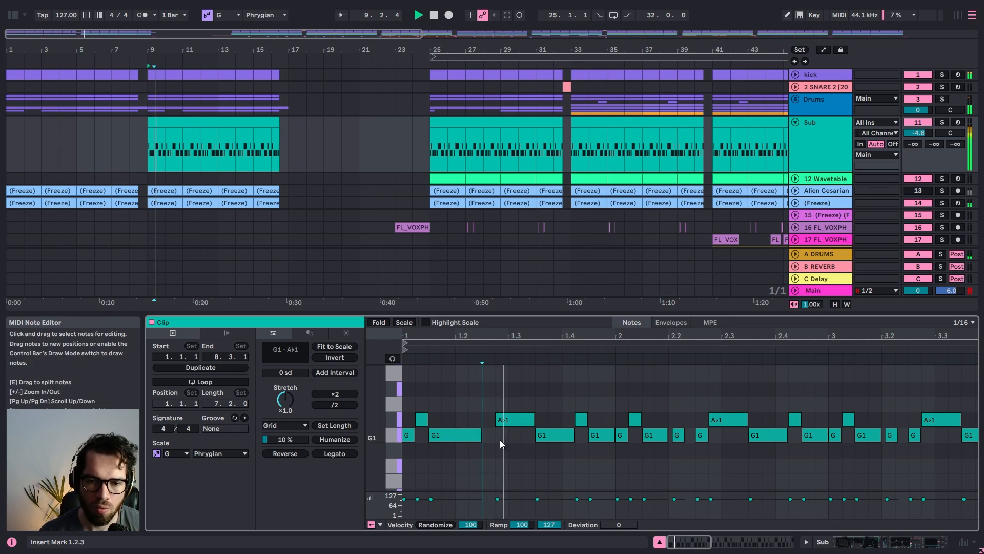
left_click_drag(482, 436, 495, 436)
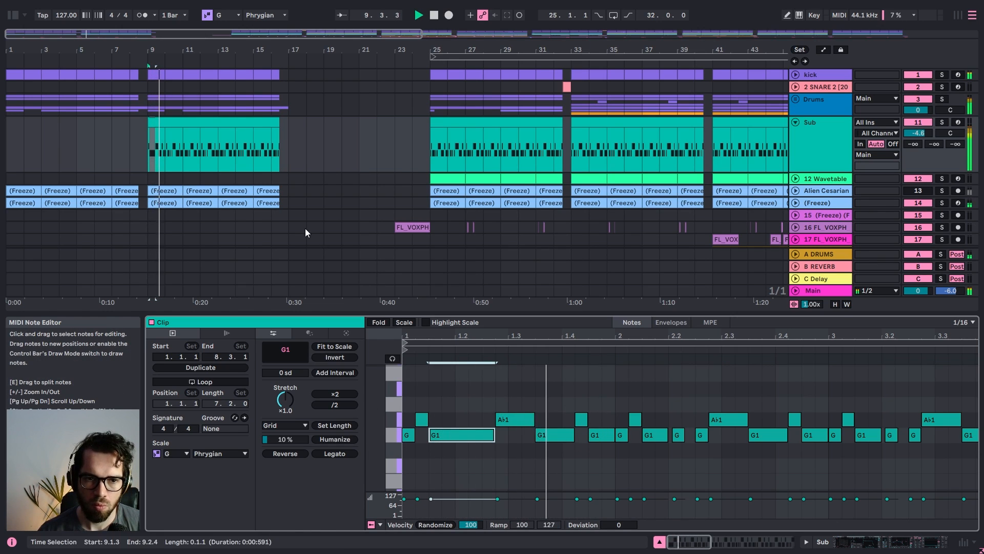
Split the Sub clip at bar 10 and duplicate its edited first bar along the second intro section
left_click(162, 149)
key("ctrl+e")
left_click(160, 124)
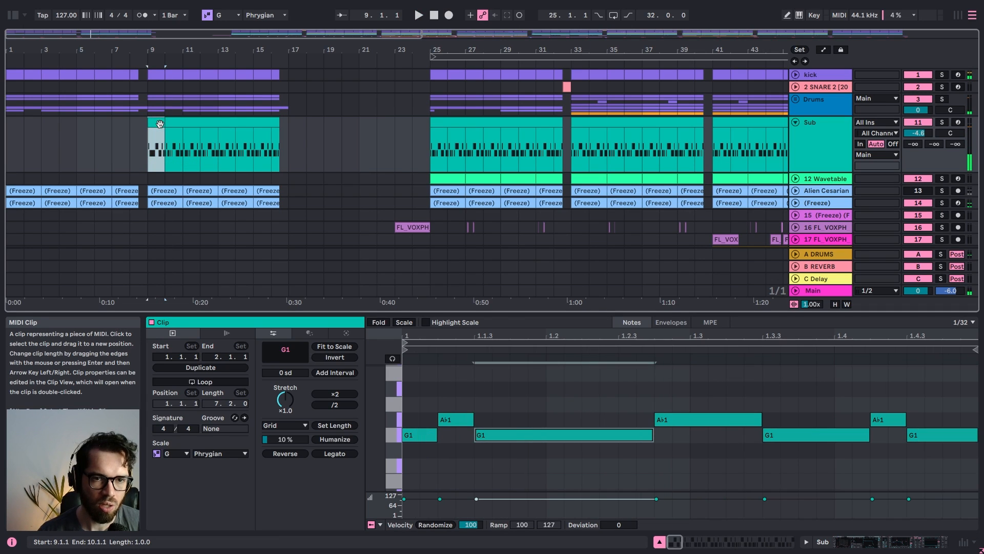
key("ctrl+d")
key("ctrl+d")
key("ctrl+d")
key("ctrl+d")
key("ctrl+d")
key("ctrl+d")
Fill the remaining bars up to bar 17 with the one-bar Sub clip and trim the last copy to end at 16.3.1
left_click(155, 123)
key("space")
left_click(237, 123)
key("ctrl+d")
key("ctrl+d")
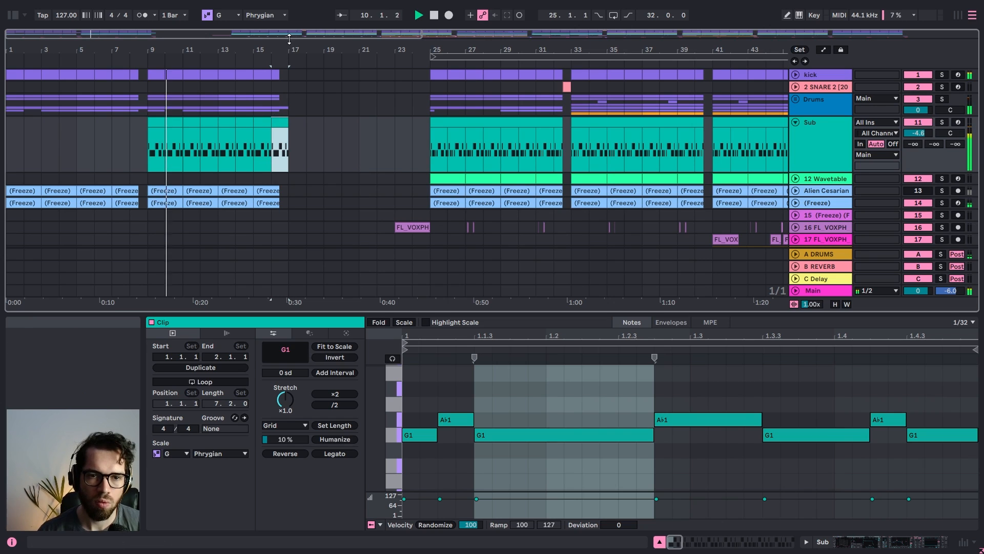
left_click_drag(284, 46, 344, 123)
left_click(818, 135)
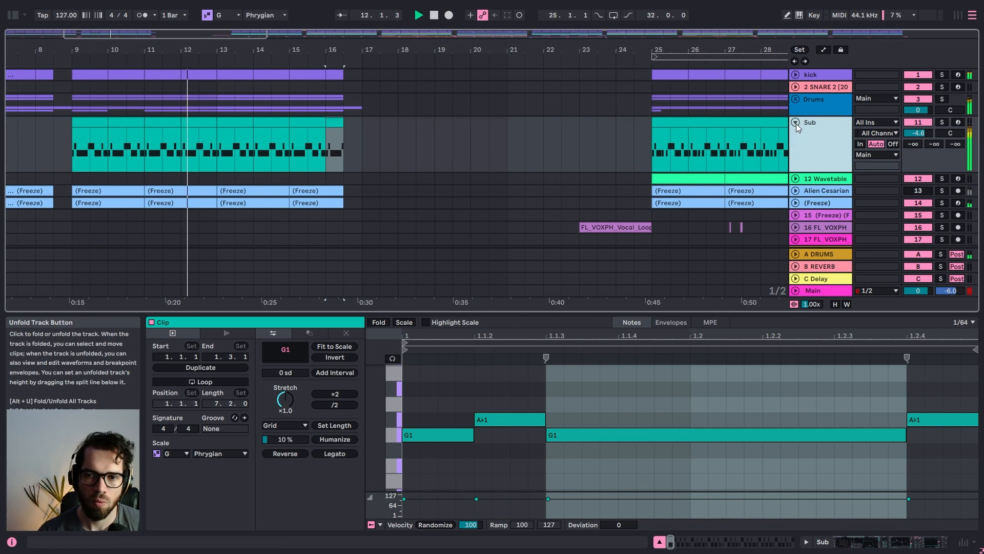
key("space")
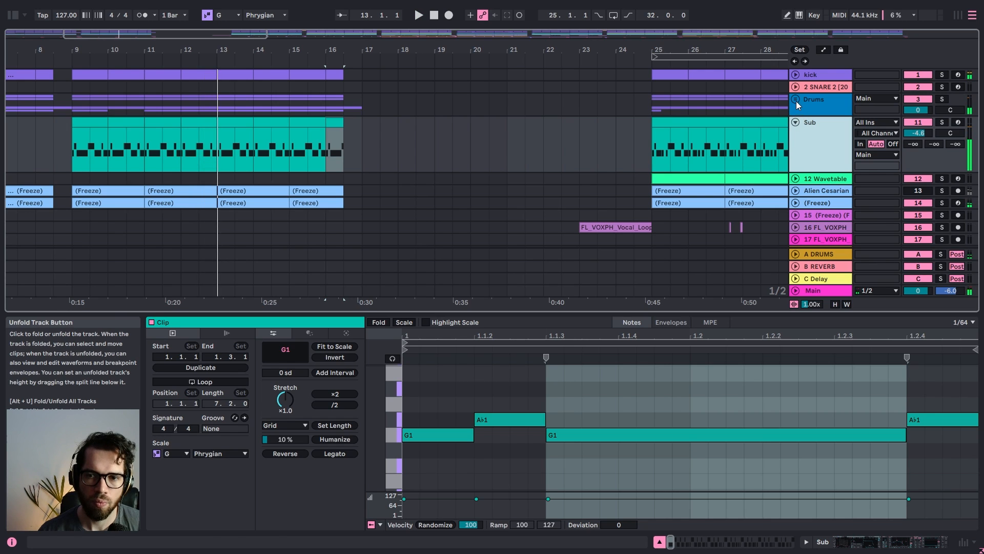
Unfold the Drums group and copy the track 8 closed hi-hat clip from bar 25 to 9.1.1
left_click(795, 99)
scroll(292, 154, "down", 5)
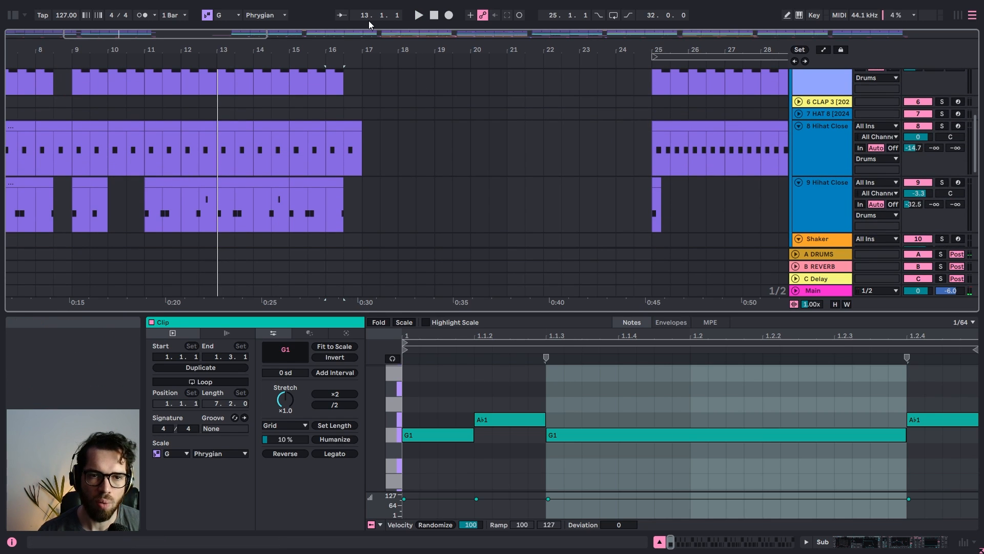
left_click(698, 126)
key("ctrl+c")
left_click(80, 127)
key("ctrl+v")
left_click(67, 127)
key("space")
Duplicate the pasted track 8 hi-hat clip three times with the last ending at 16.3.1, and fold the Drums group
left_click(77, 127)
key("ctrl+d")
key("ctrl+d")
key("ctrl+d")
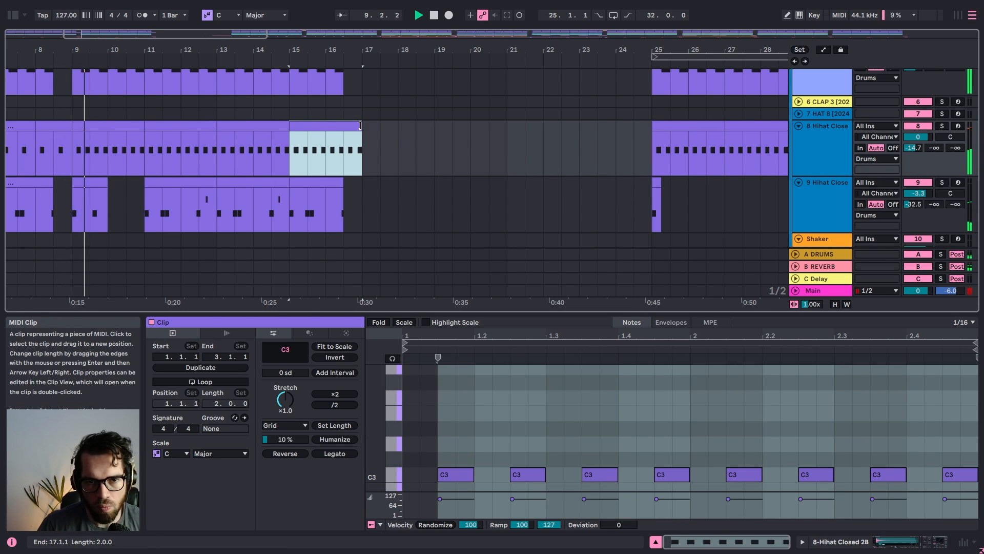
scroll(801, 189, "up", 5)
left_click(821, 133)
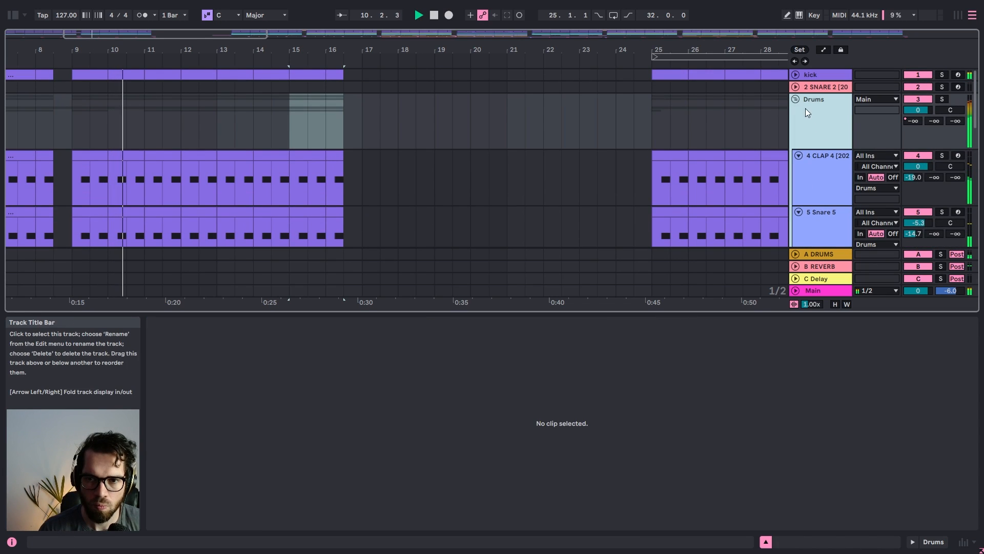
left_click(796, 97)
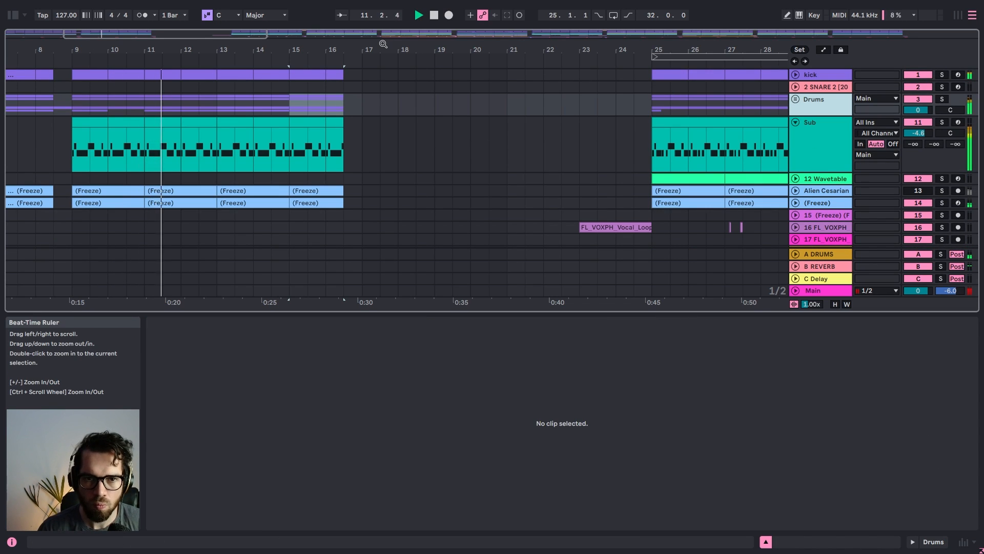
Duplicate the time of bars 9.1.1 to 17.1.1 across all tracks, placing the copy at 17.1.1
left_click_drag(382, 46, 492, 44)
left_click(240, 100)
left_click(244, 78)
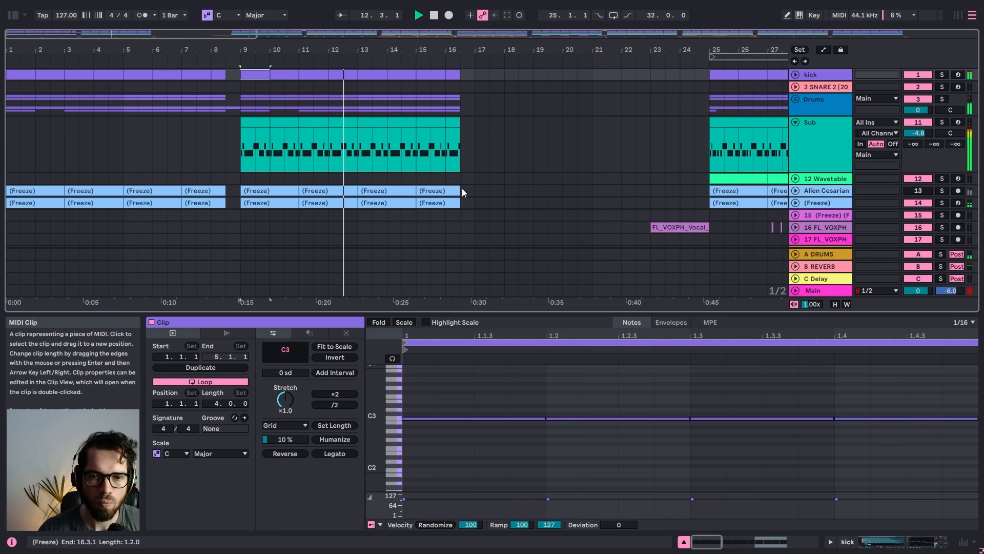
left_click(474, 282, "shift")
key("ctrl+shift+d")
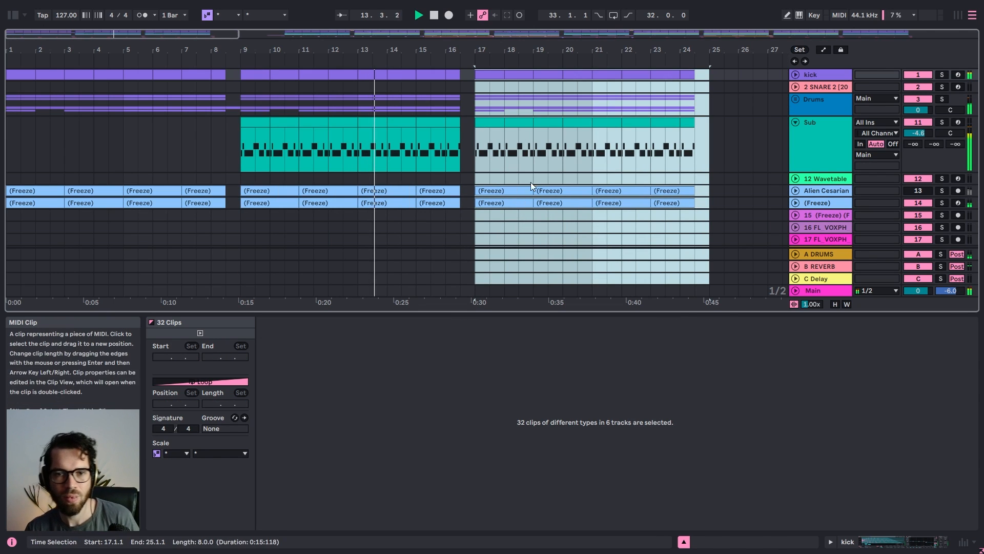
Try the Shaker clip from bar 41 at 17.1.1 with one duplicate, and undo both edits
left_click_drag(476, 50, 136, 45)
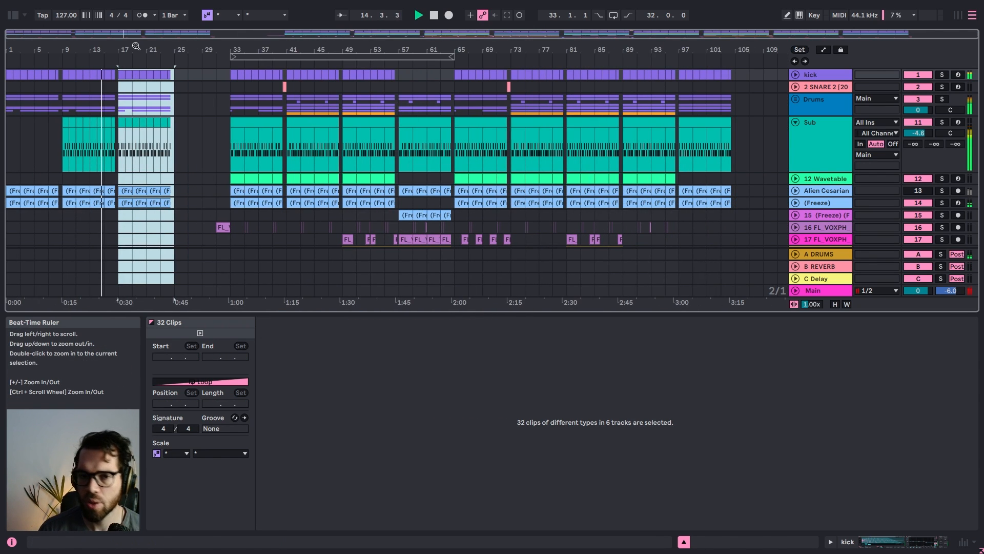
left_click(795, 98)
scroll(384, 153, "down", 5)
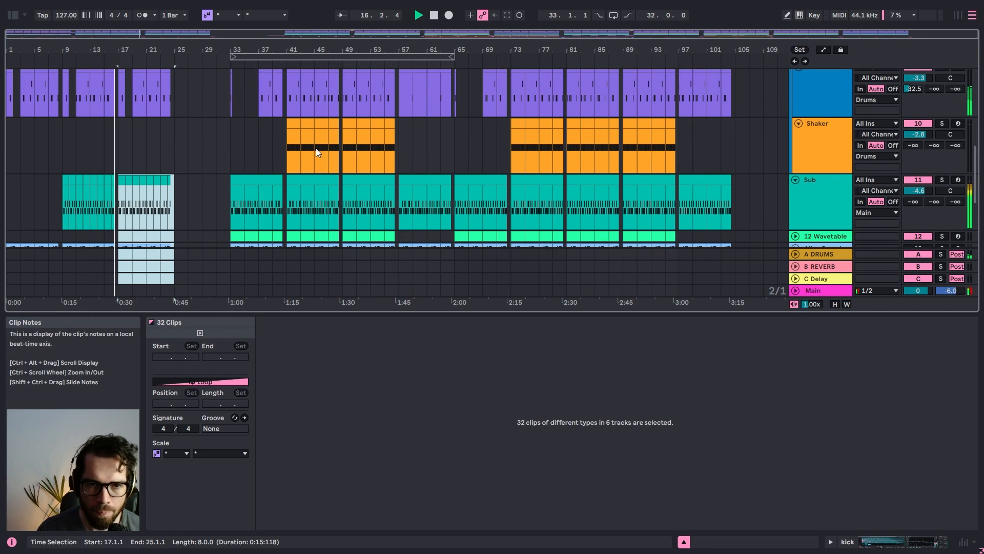
left_click(293, 123)
key("ctrl+c")
left_click(117, 145)
key("ctrl+v")
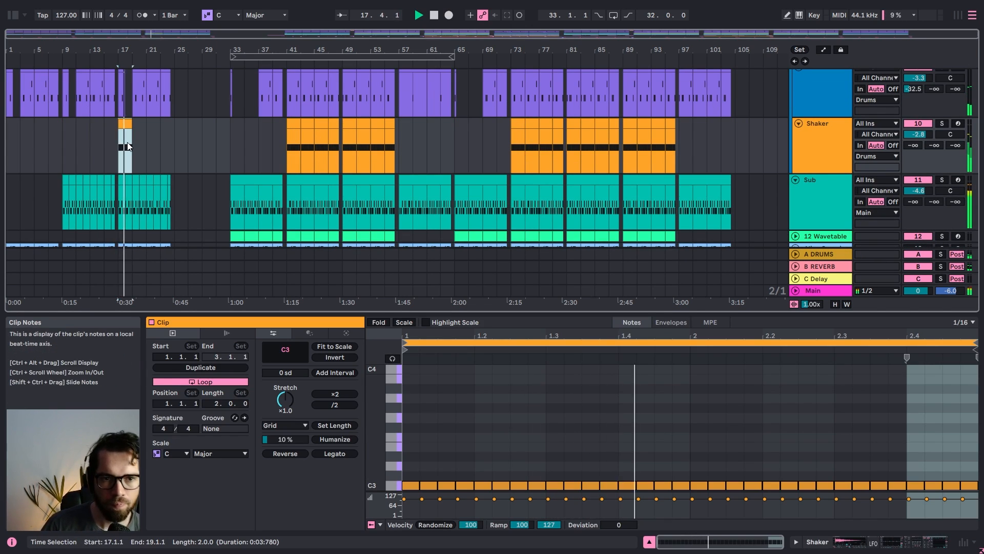
key("ctrl+d")
key("ctrl+z")
key("ctrl+z")
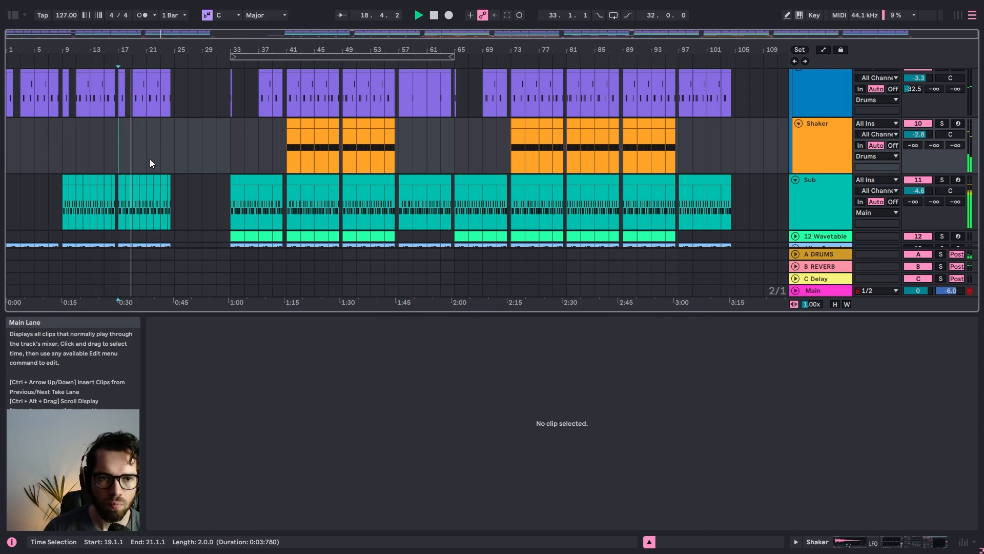
Try the 18 LABS clip from bar 49 at 17.1.1, play it there and undo the paste
scroll(605, 168, "down", 3)
scroll(595, 165, "down", 3)
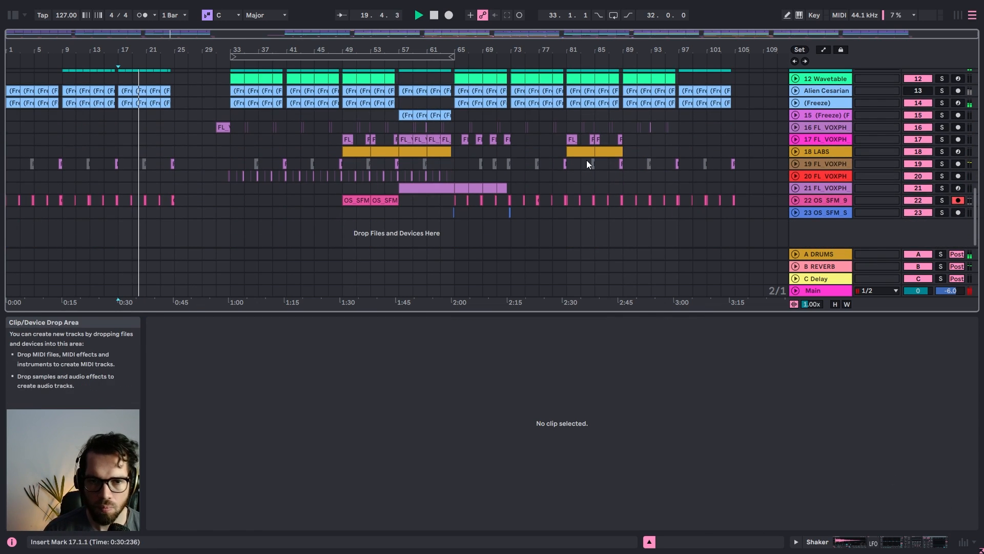
left_click(357, 151)
left_click(125, 152)
key("ctrl+v")
key("space")
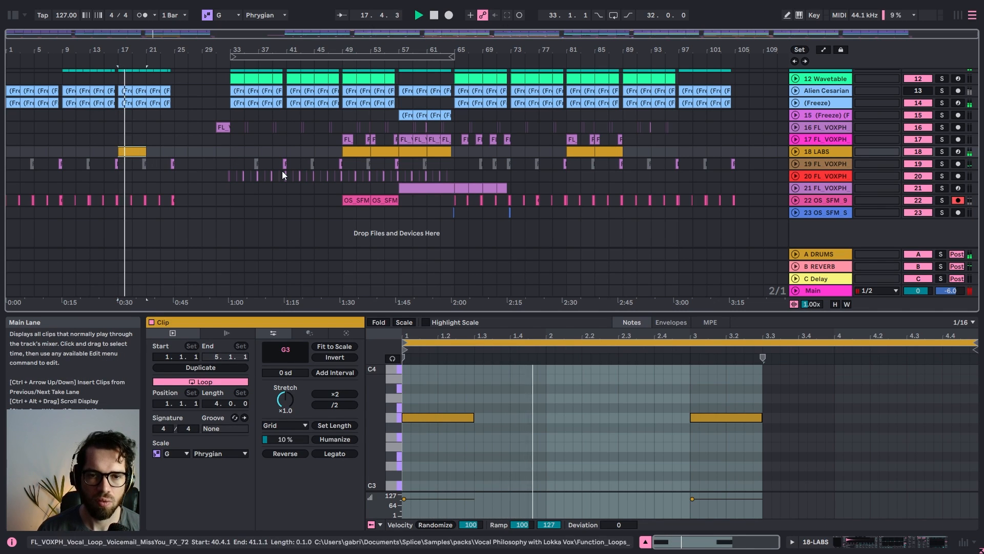
key("ctrl+z")
key("space")
scroll(112, 172, "up", 1)
scroll(113, 173, "up", 3)
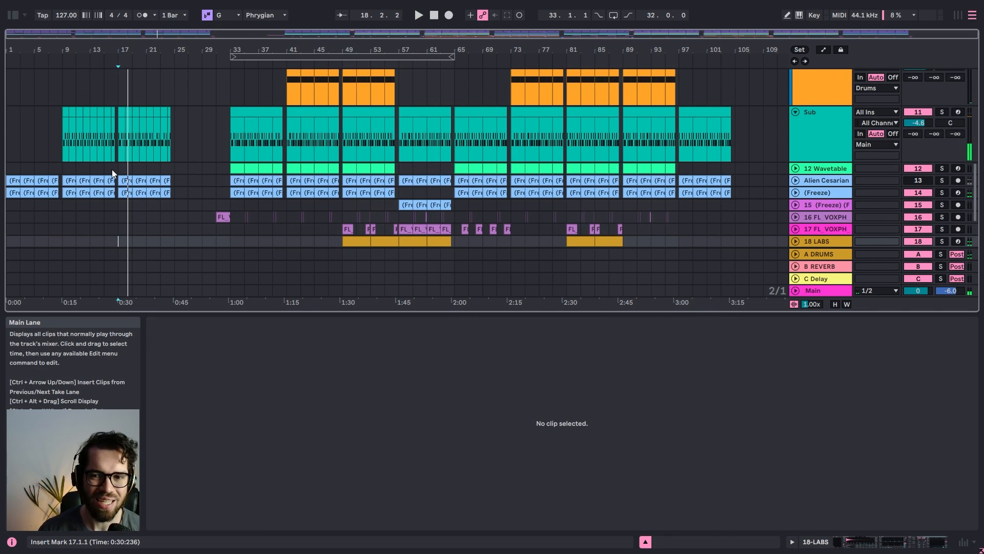
Copy the vocal clips of tracks 19 and 20 from bars 33 to 41 to 17.1.1 and play from there
key("space")
scroll(205, 177, "down", 3)
key("space")
left_click_drag(232, 188, 285, 206)
key("ctrl+c")
left_click(118, 191)
key("ctrl+v")
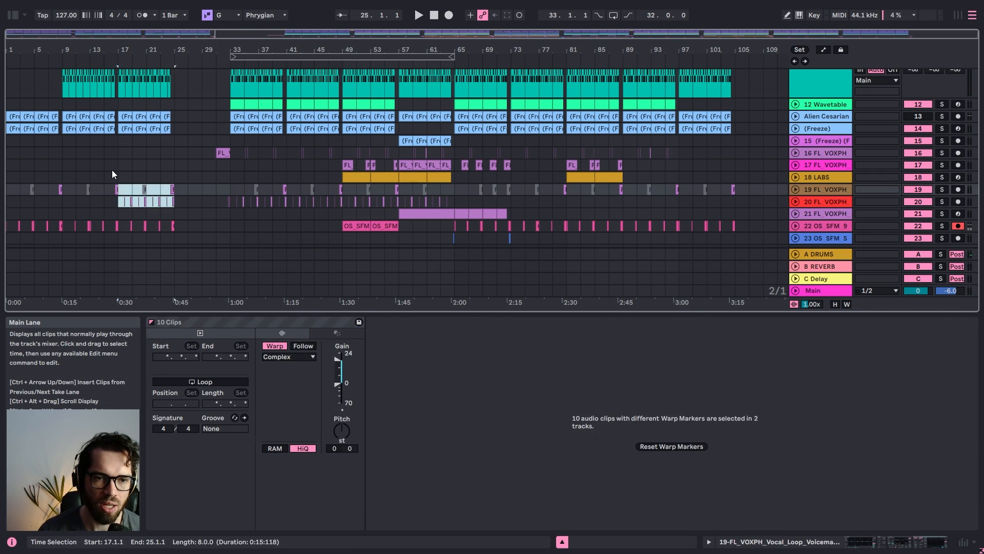
left_click(112, 169)
key("space")
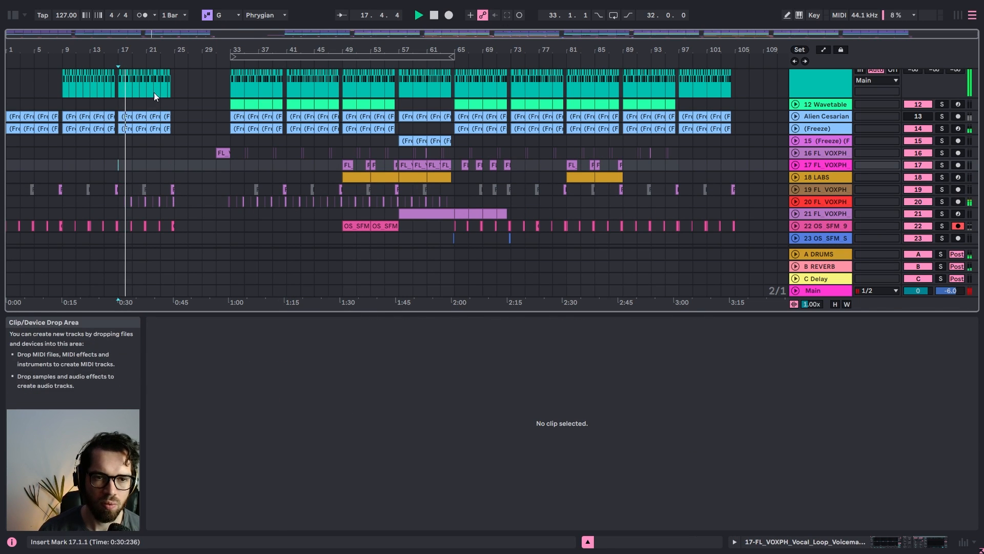
Fold the Drums group in the arrangement
left_click_drag(153, 50, 309, 83)
scroll(308, 113, "up", 2)
scroll(464, 196, "down", 4)
scroll(754, 189, "up", 10)
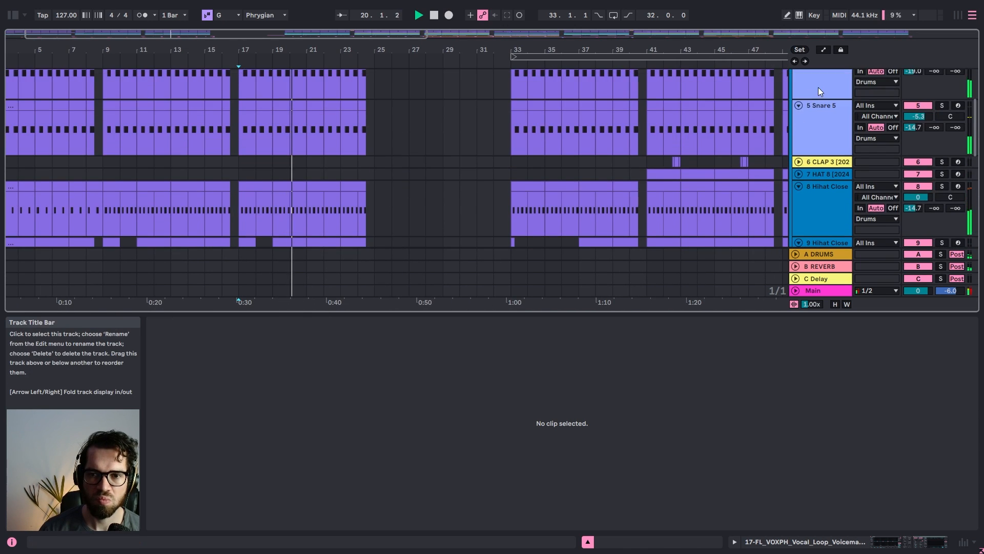
scroll(820, 91, "up", 5)
left_click(811, 100)
left_click(797, 100)
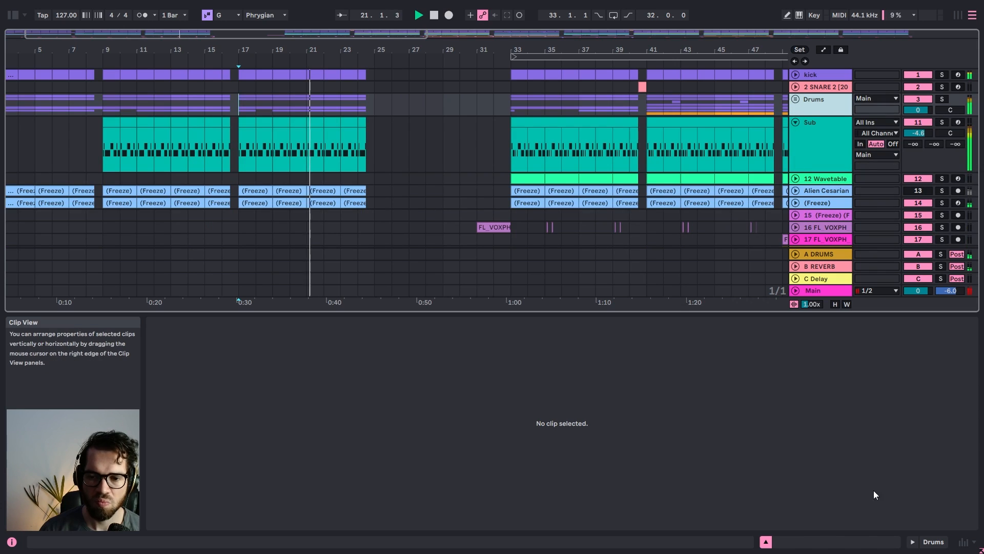
Duplicate the time of bars 17.1.1 to 25.1.1 across all tracks, placing the copy at 25.1.1
left_click(247, 75)
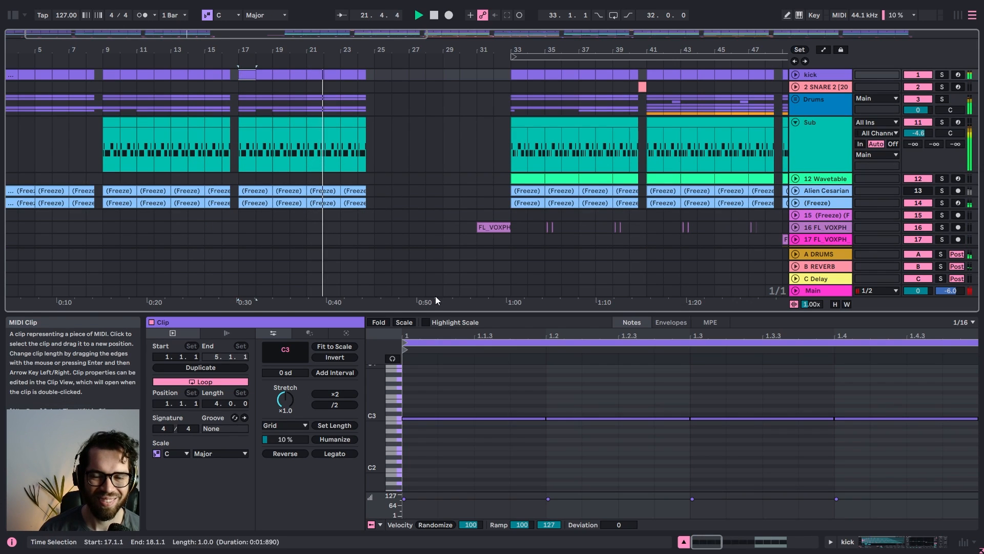
left_click(374, 293, "shift")
key("ctrl+shift+d")
left_click(408, 175)
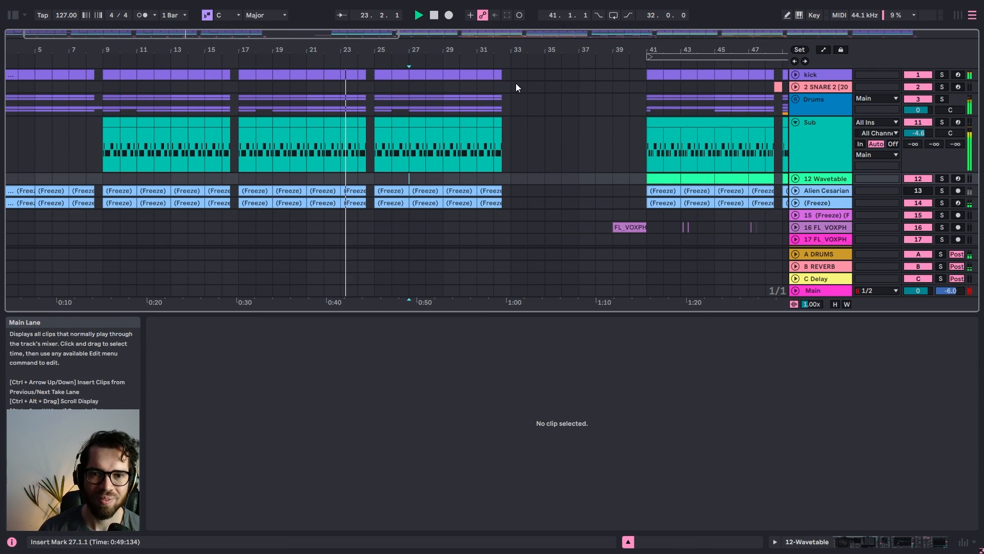
Delete the kick clips between bars 25 and 33
left_click(389, 76)
key("Delete")
left_click(379, 88)
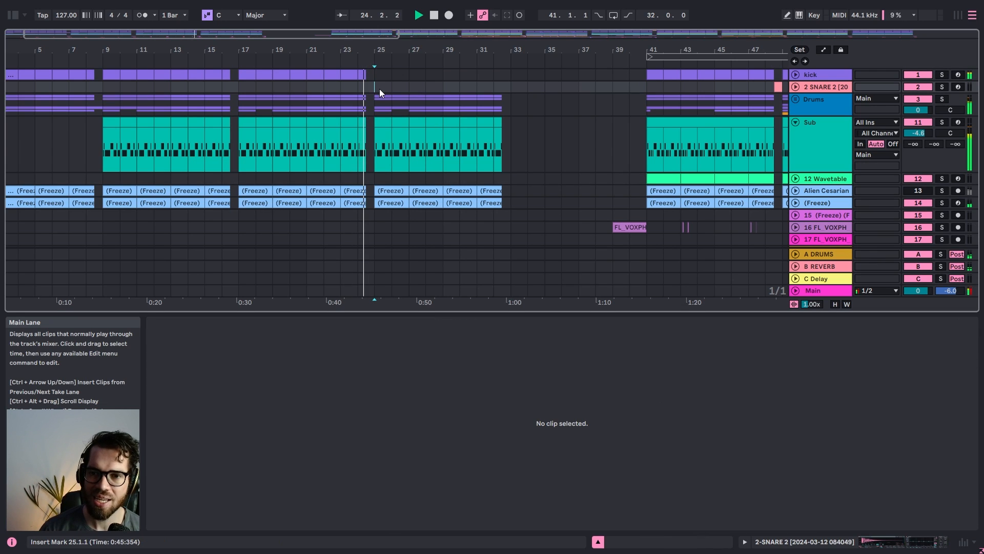
scroll(380, 128, "down", 1)
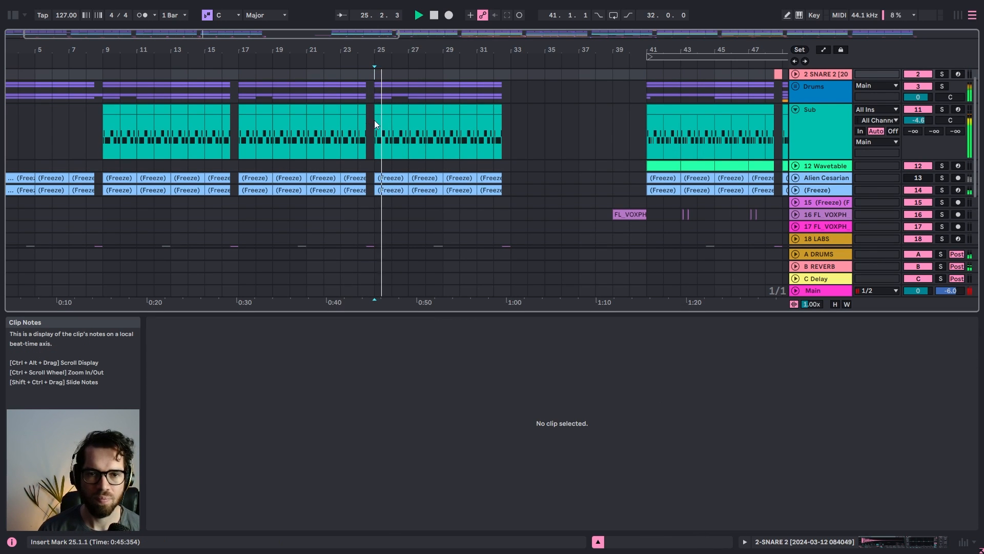
scroll(368, 108, "up", 1)
left_click(388, 100)
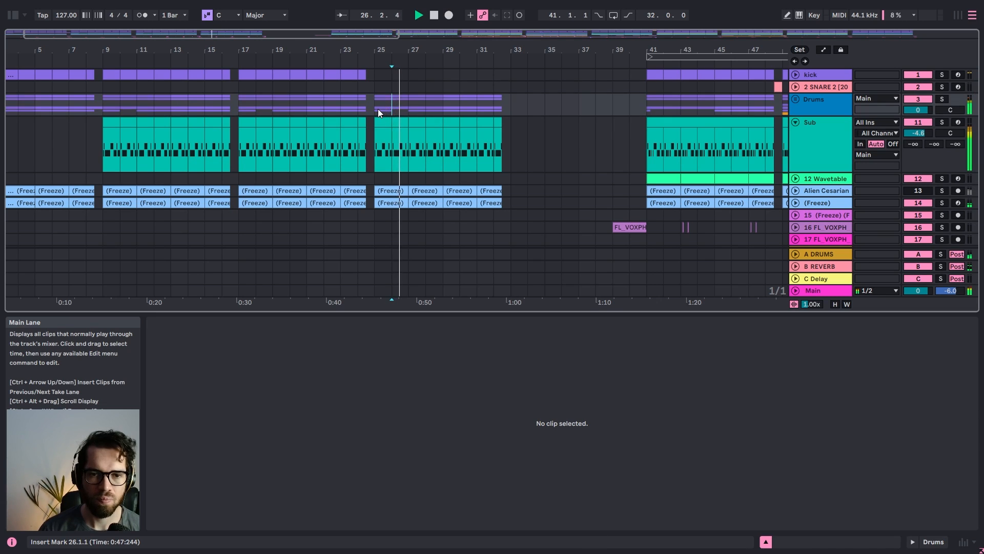
Consolidate the Sub clips from 25.1.1 to 32.3.1 into one clip
left_click(384, 129)
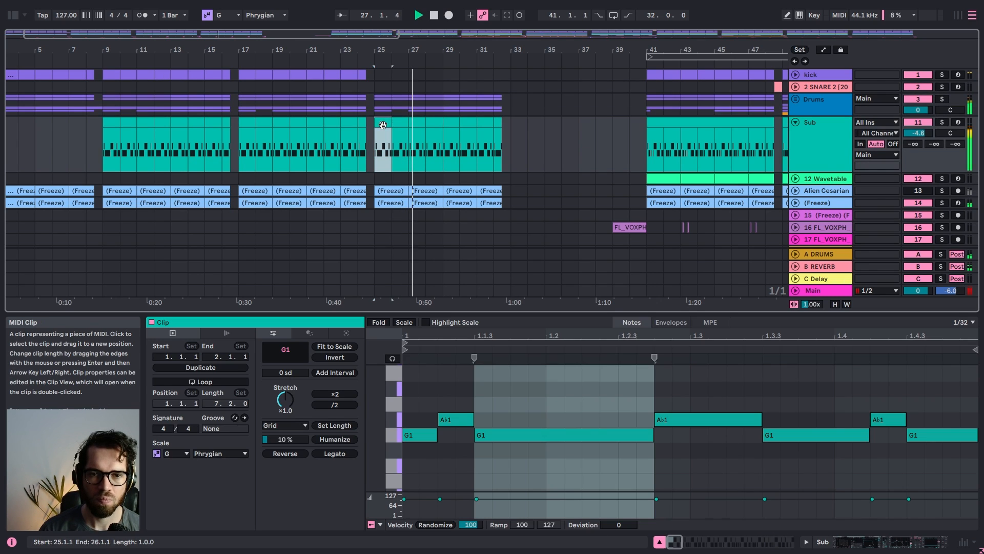
left_click(495, 123, "shift")
key("ctrl+j")
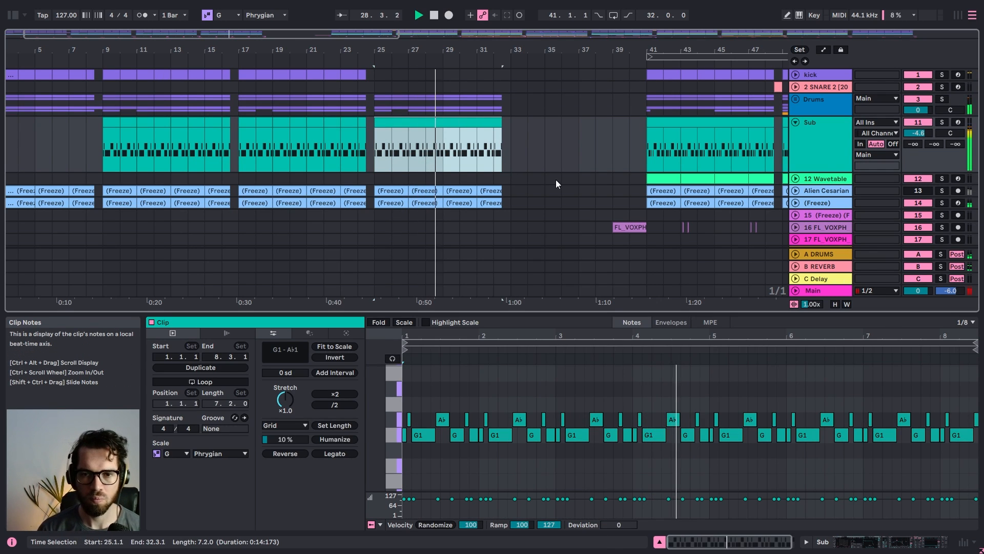
Duplicate the Sub track, mute the original and show the copy's devices
left_click(829, 135)
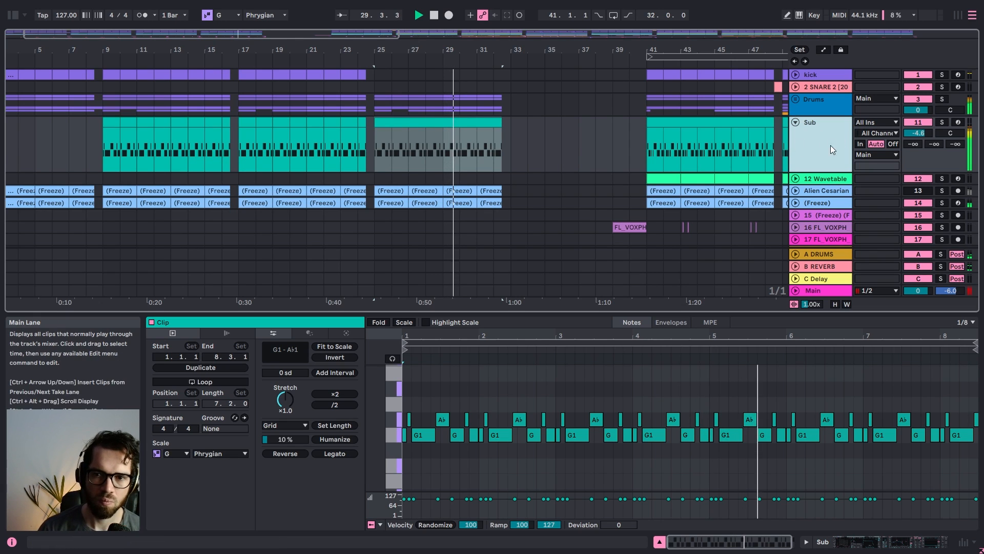
key("ctrl+d")
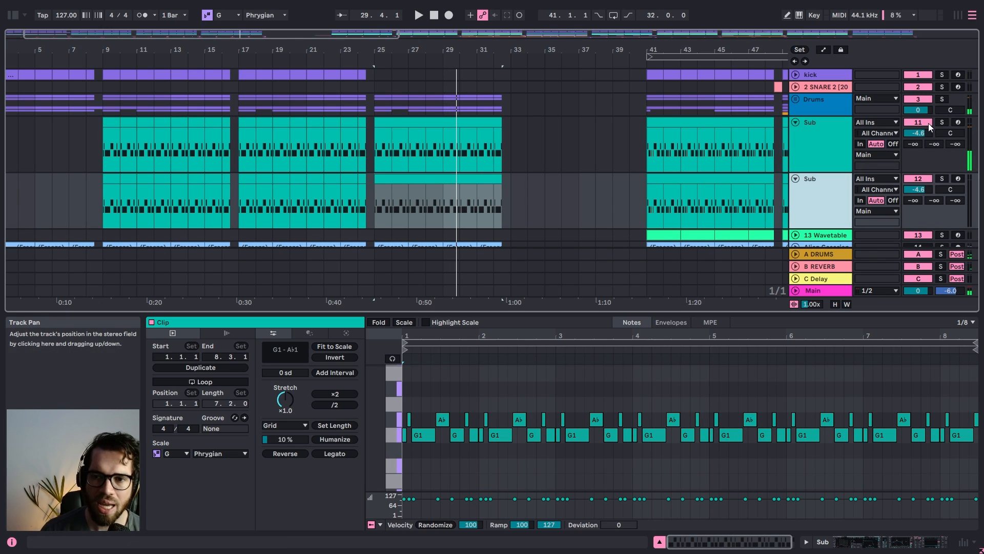
left_click(801, 199)
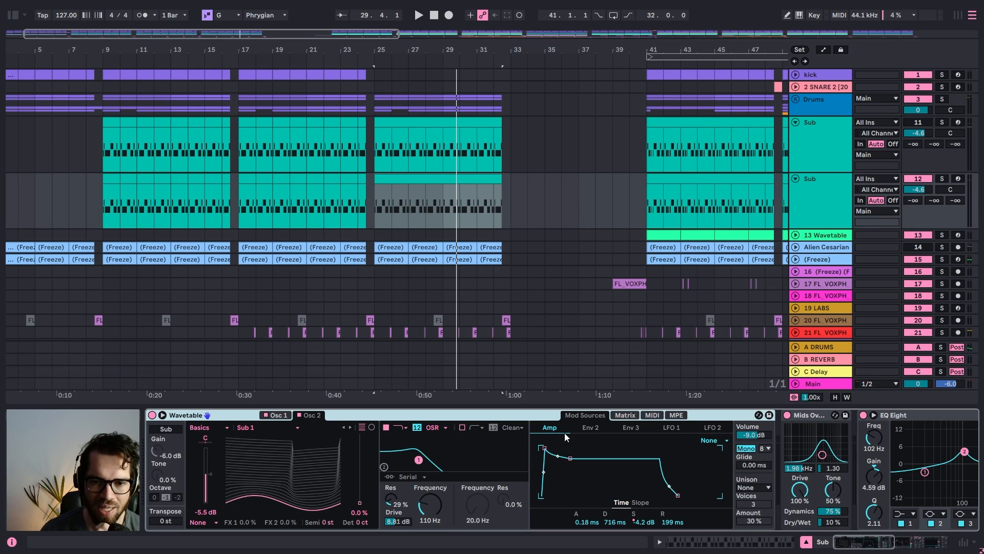
In the duplicate Sub's Wavetable, modulate Osc 1 Pos with LFO 1 by 14 while playing the track soloed
left_click(297, 416)
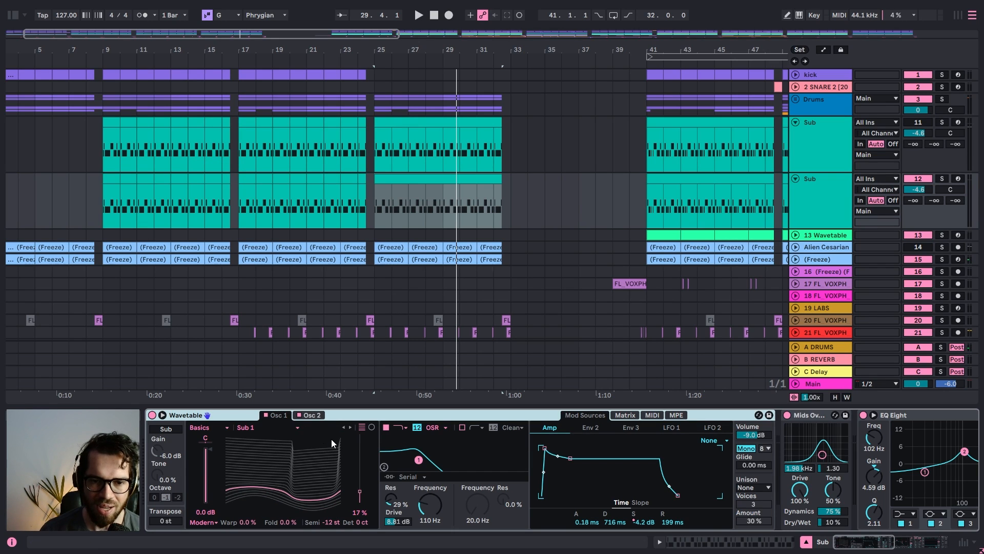
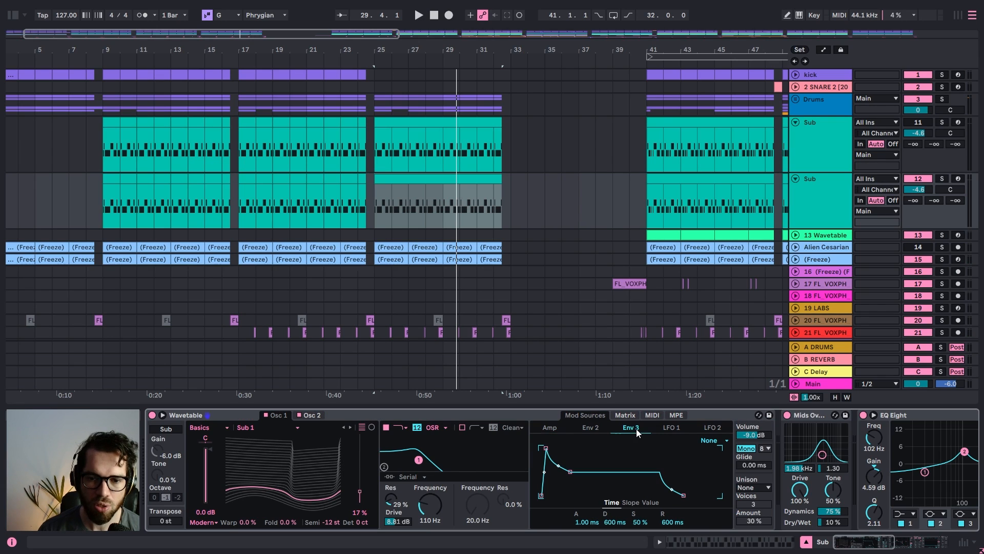
left_click(664, 432)
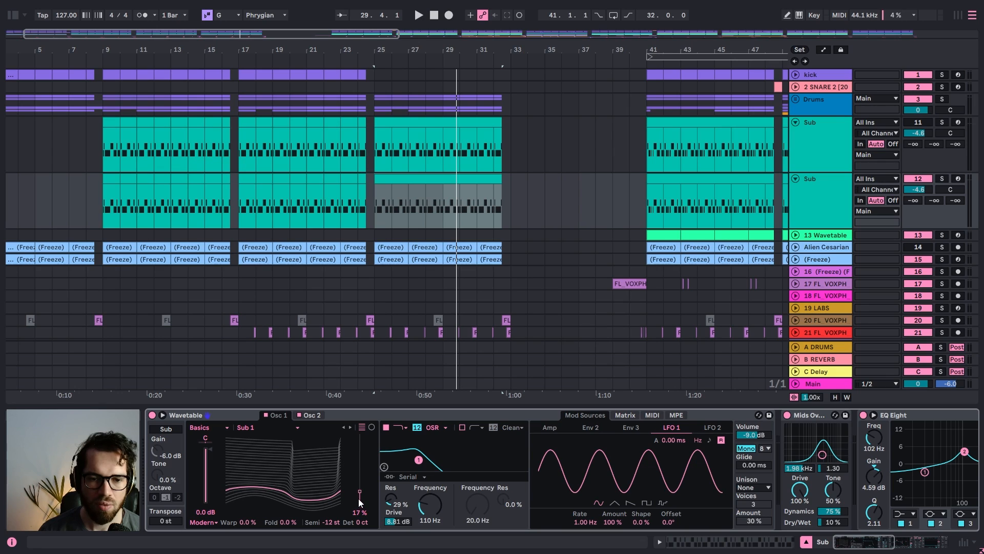
left_click_drag(359, 497, 360, 498)
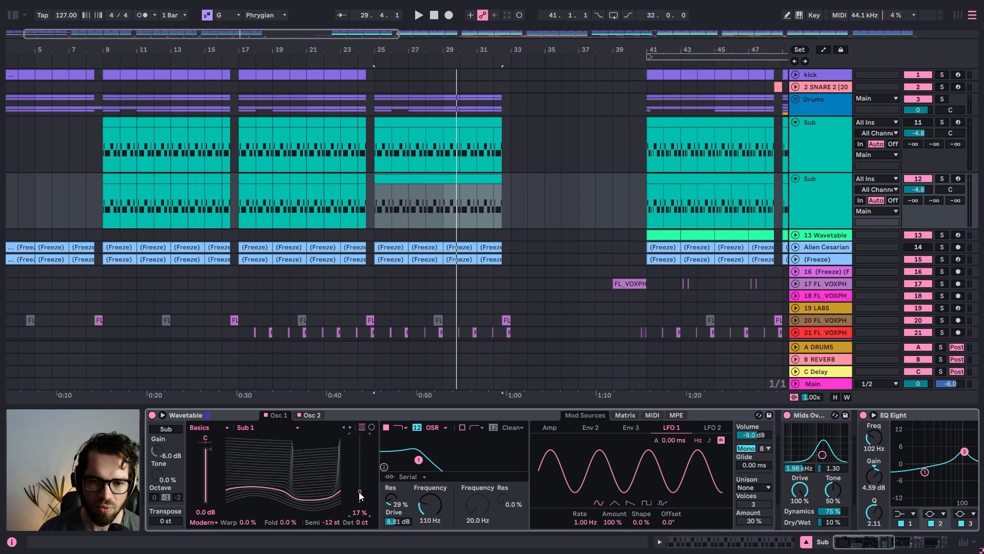
left_click(626, 415)
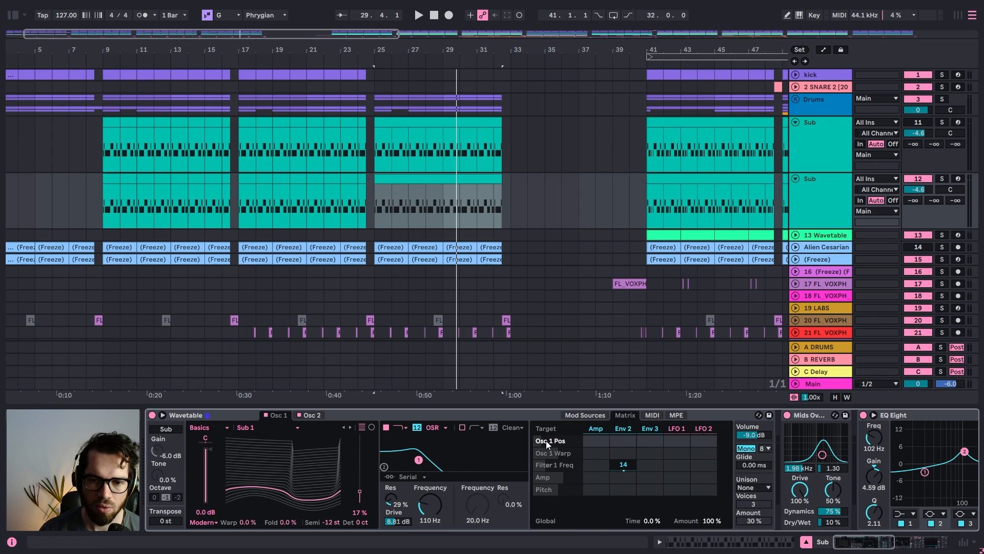
left_click_drag(678, 441, 677, 425)
key("space")
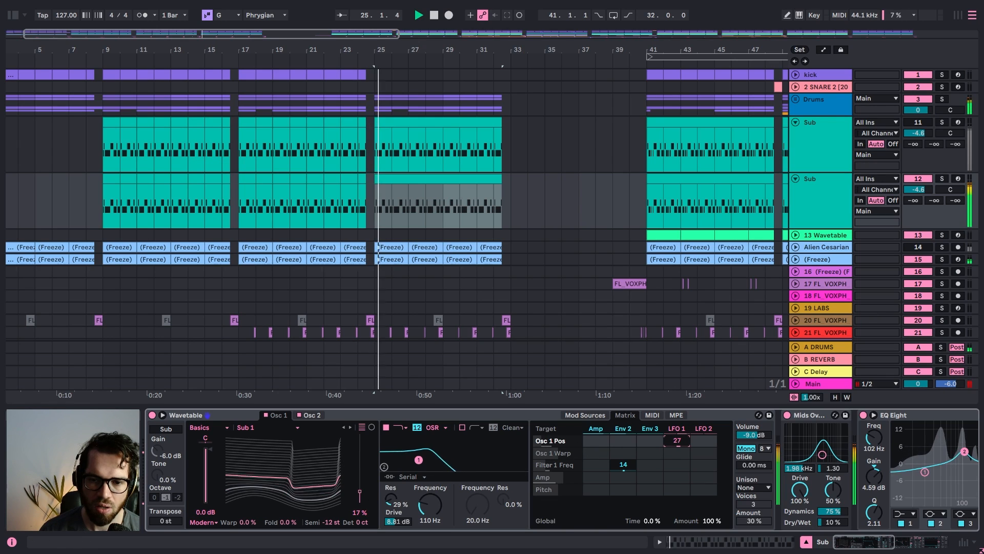
left_click(942, 179)
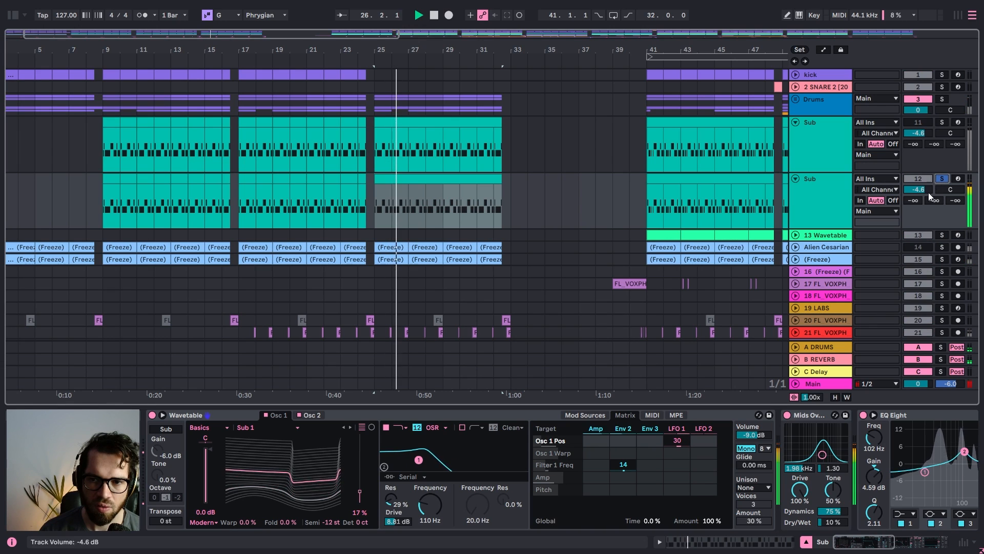
left_click_drag(681, 440, 677, 467)
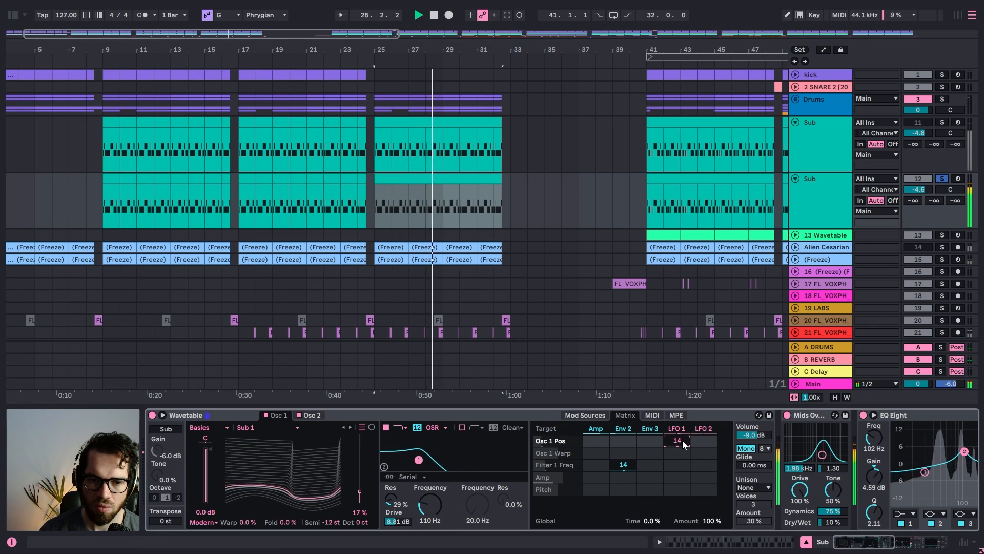
Set the LFO 1 rate to 0.44 Hz in the duplicate Sub's Wavetable and replay from bar 25
left_click(586, 416)
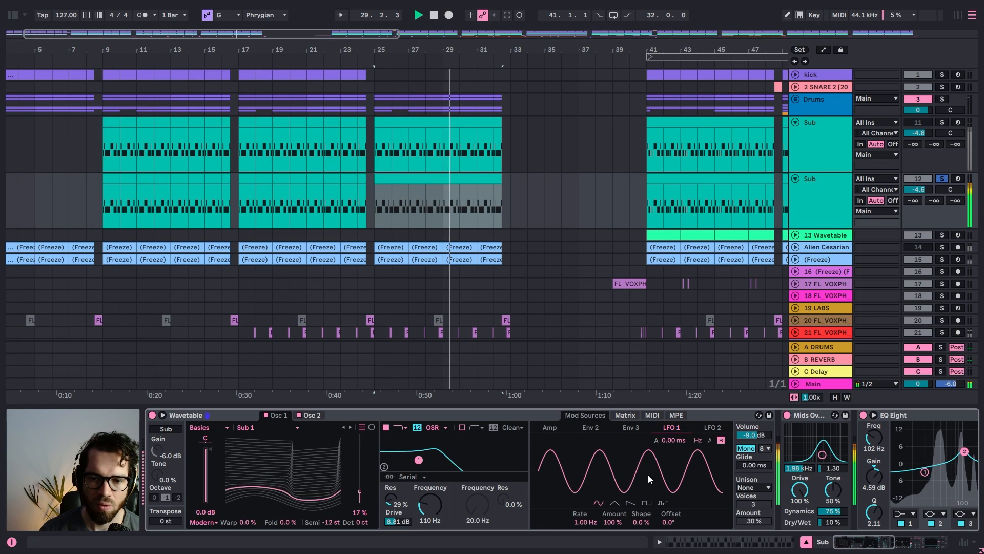
mouse_move(589, 524)
left_mouse_down()
mouse_move(589, 534)
mouse_move(589, 522)
left_mouse_up()
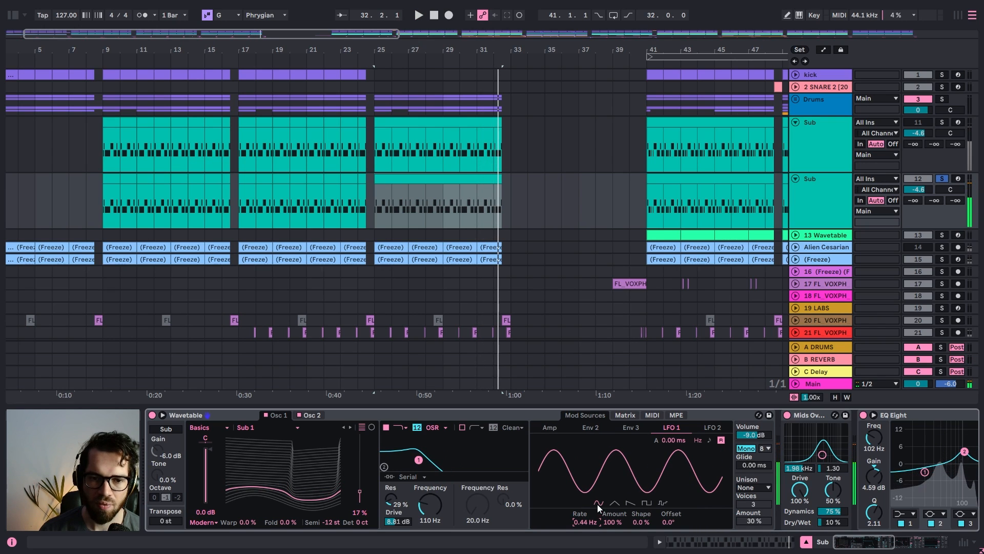
key("space")
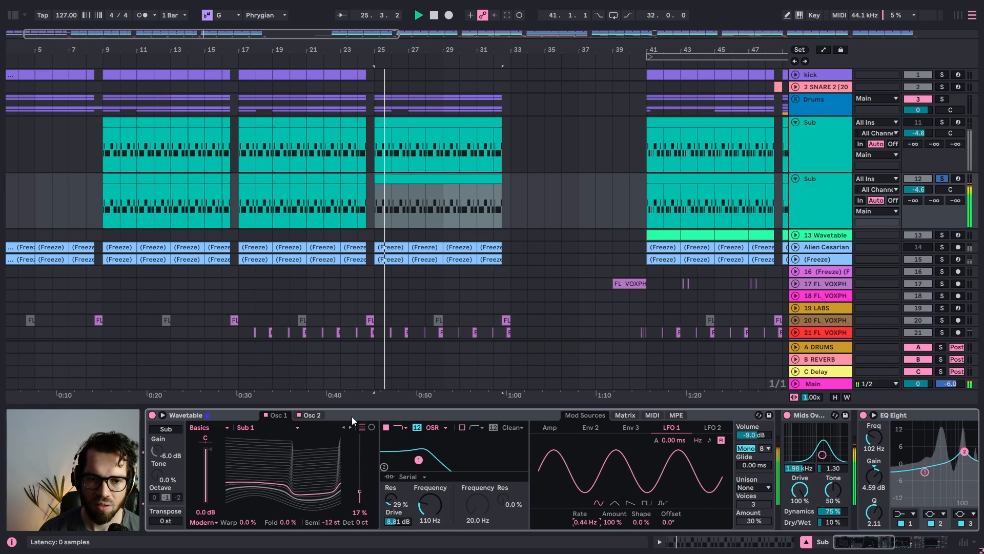
Modulate Osc 2 Pos with LFO 1 by 42 in the duplicate Sub's Wavetable
left_click(322, 418)
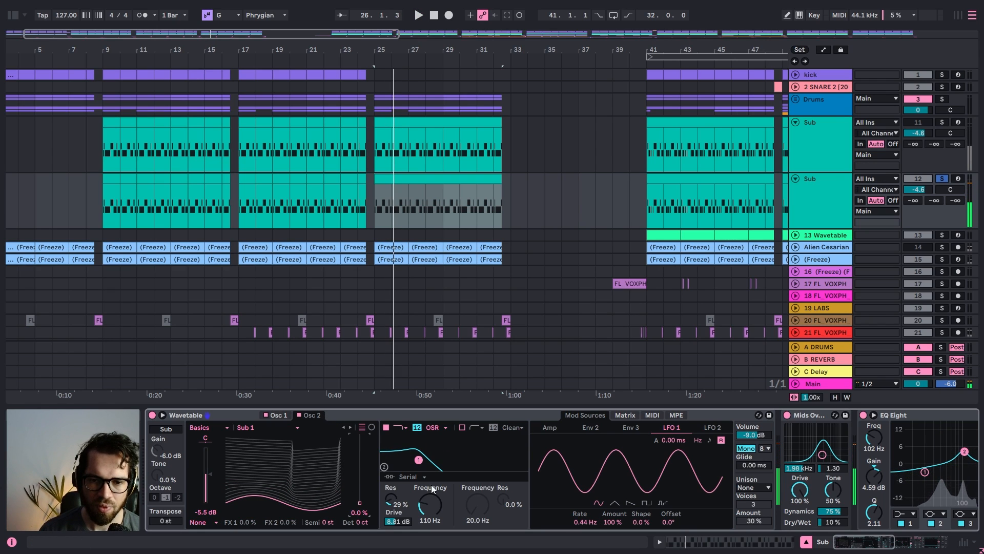
left_click(626, 417)
key("space")
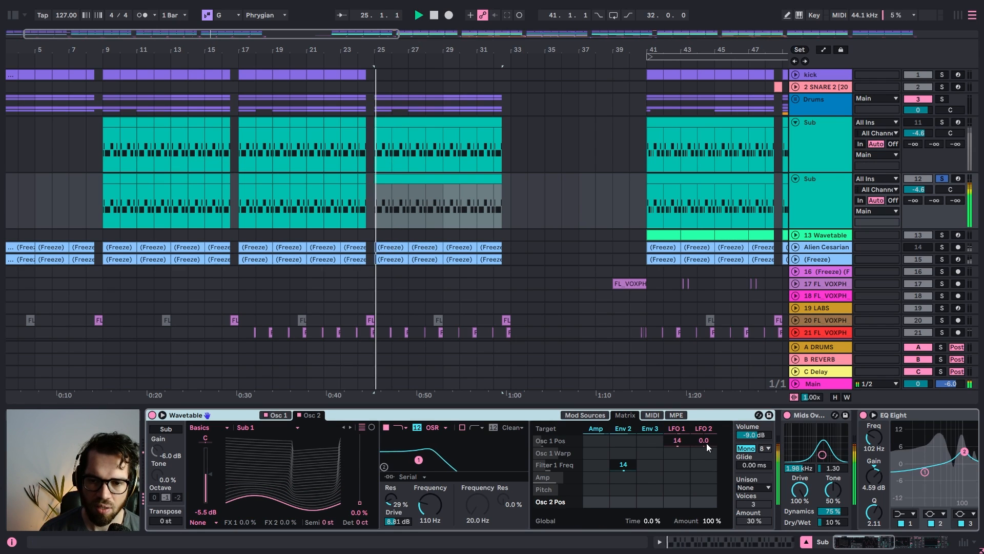
double_click(706, 443)
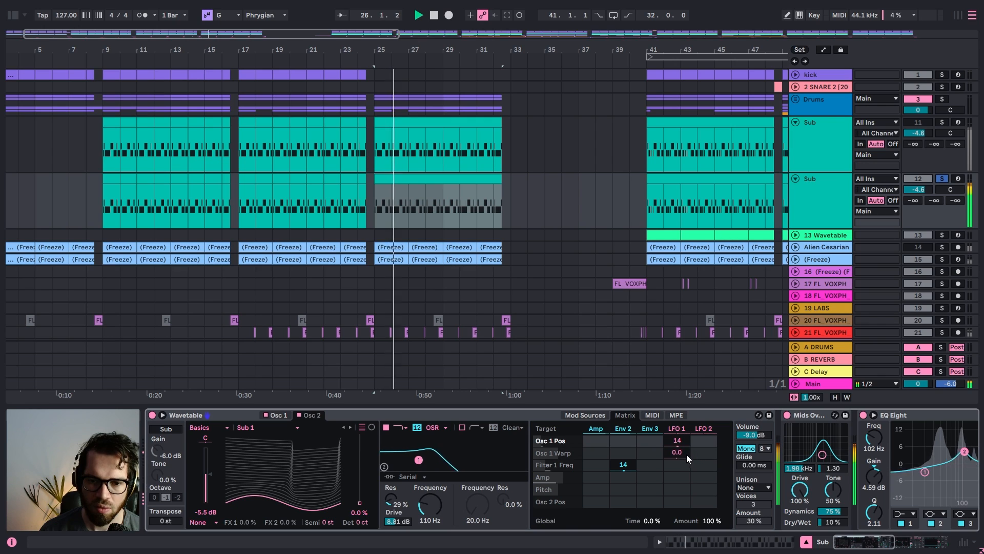
mouse_move(677, 501)
left_mouse_down()
mouse_move(676, 476)
mouse_move(677, 486)
left_mouse_up()
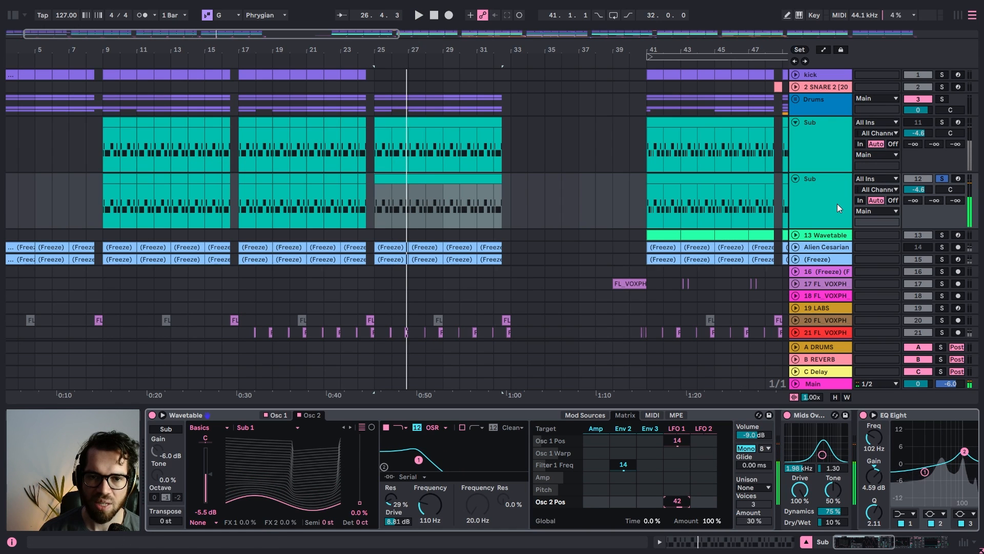
Unsolo the duplicate Sub and compare it with the original from bar 41, leaving only the duplicate active
left_click(942, 178)
key("space")
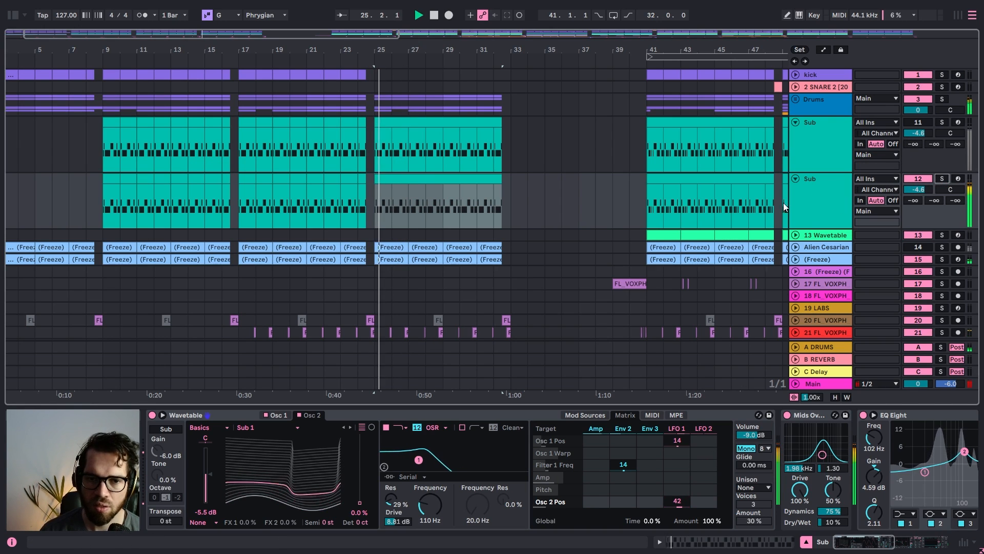
left_click(677, 177)
key("space")
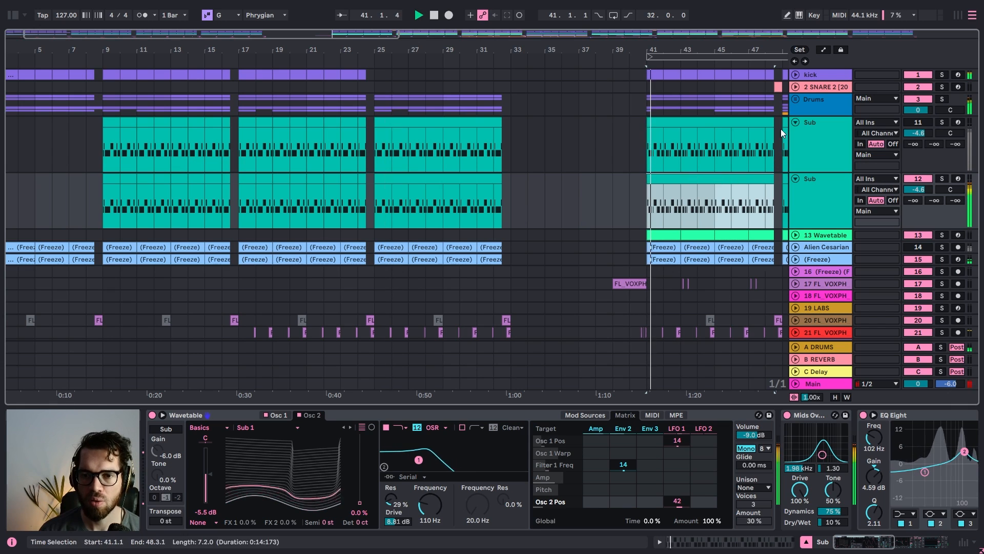
left_click(918, 179)
left_click(921, 123)
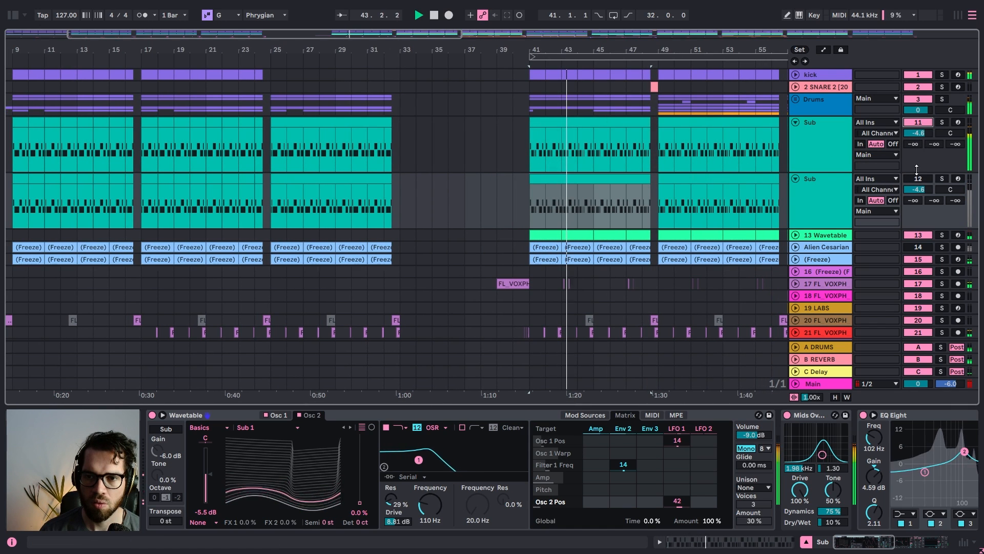
left_click(913, 126)
Slow the LFO 1 rate to 0.18 Hz in the duplicate Sub's Wavetable
left_click(816, 201)
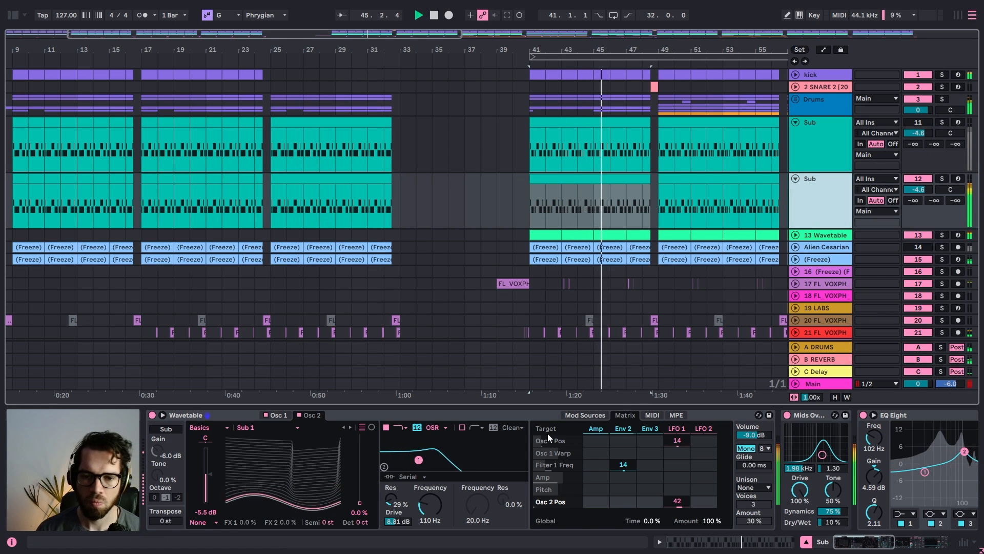
left_click(594, 415)
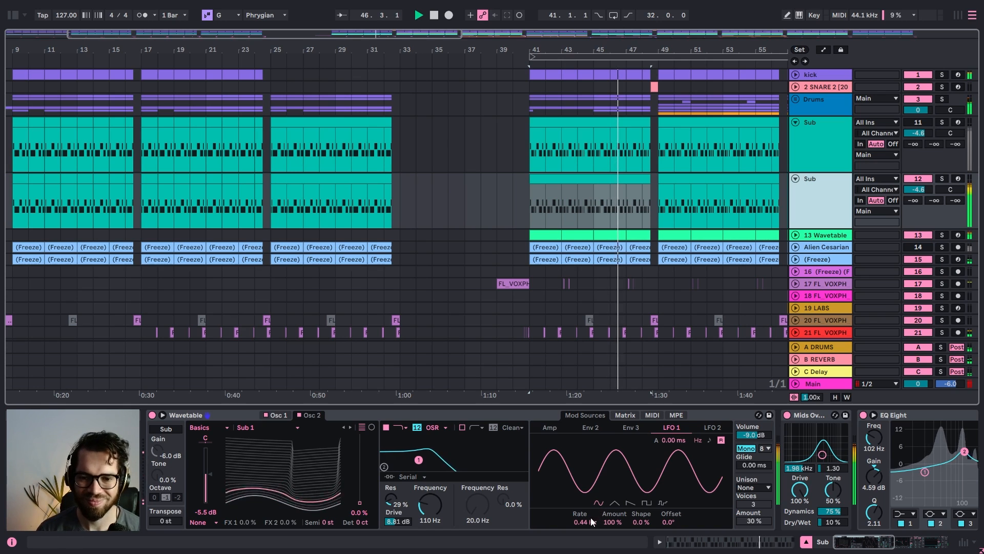
left_click_drag(582, 522, 581, 526)
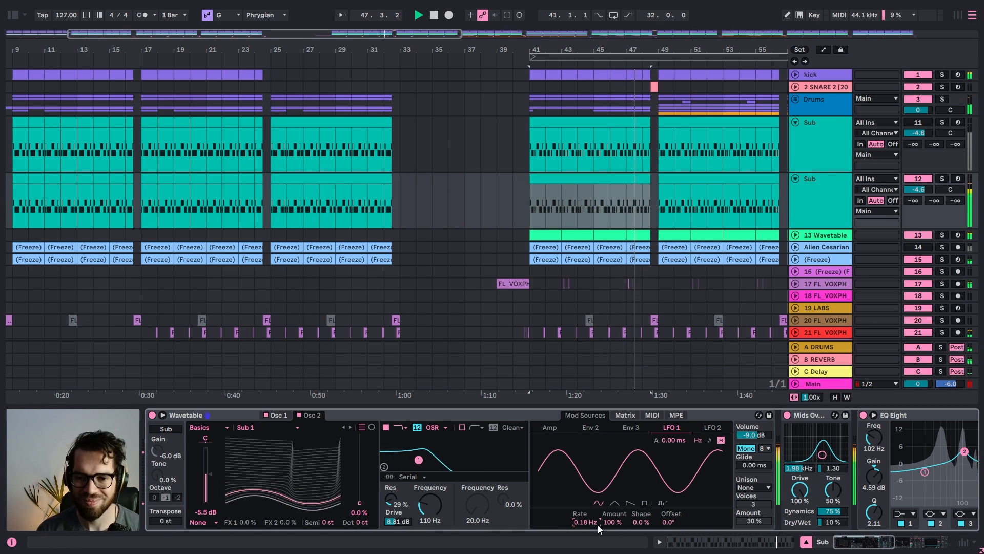
Sync LFO 1 to tempo at a 1/4 rate in the duplicate Sub's Wavetable, soloing the track while adjusting it
left_click(709, 440)
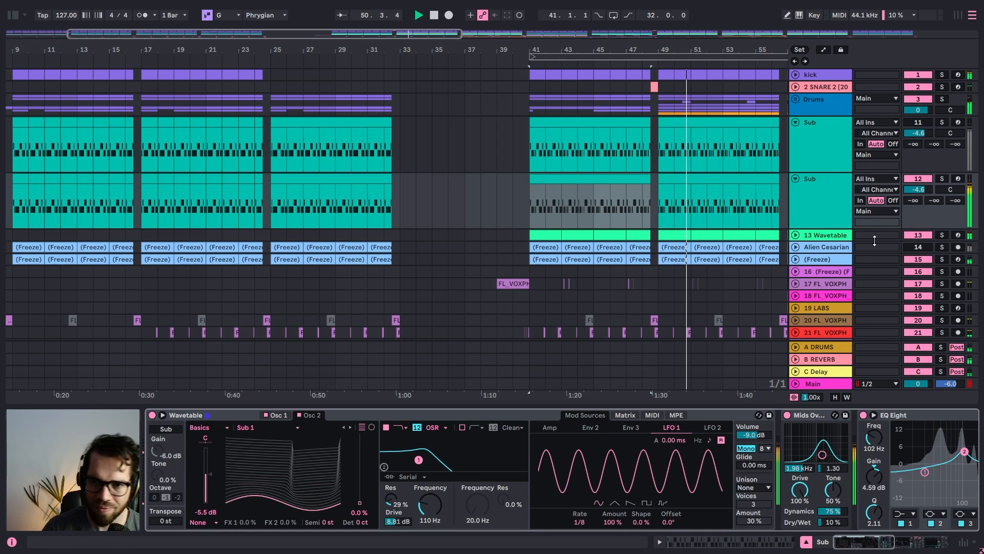
left_click(942, 179)
mouse_move(580, 522)
left_mouse_down()
mouse_move(579, 492)
mouse_move(579, 529)
left_mouse_up()
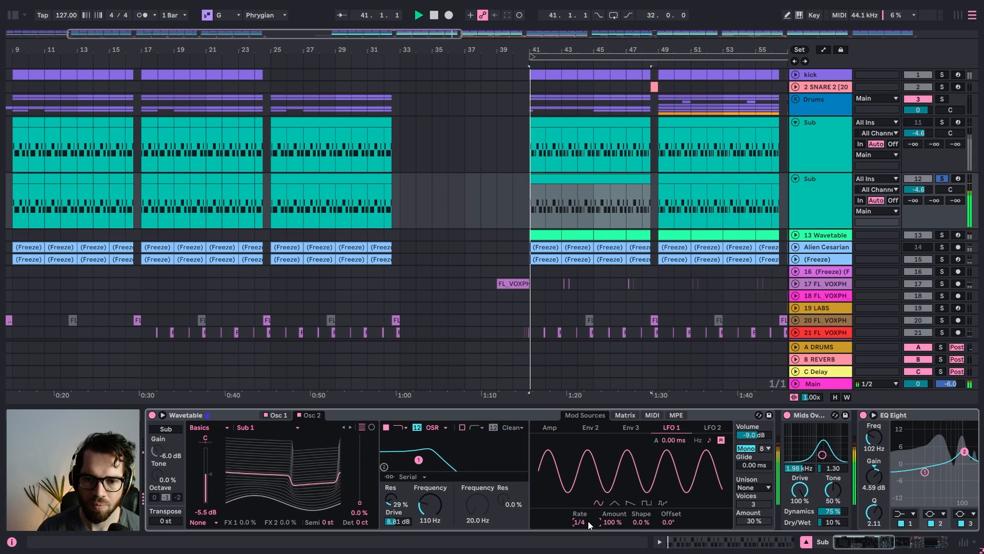
left_click(942, 179)
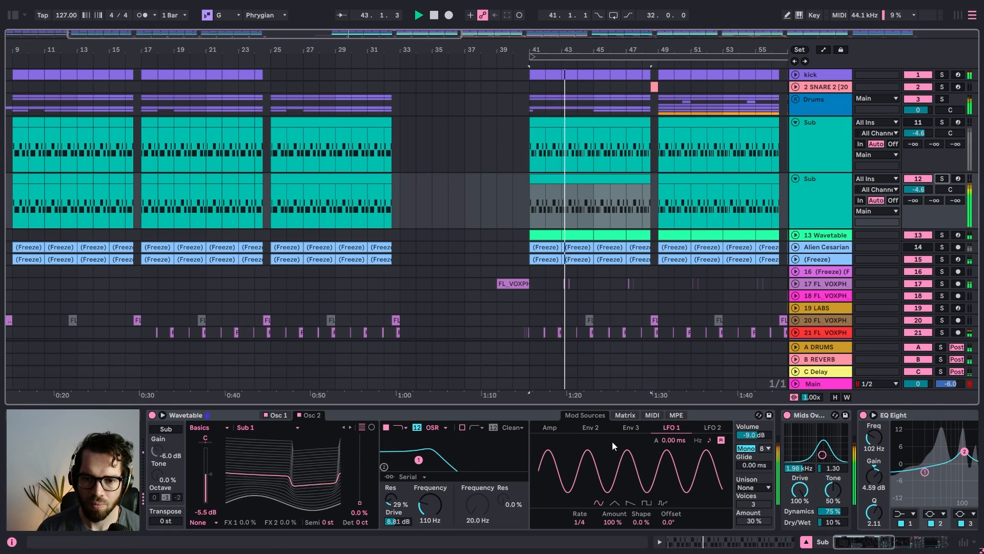
Lower the LFO 1 amount to 57% in the duplicate Sub's Wavetable and replay from bar 41
left_click_drag(610, 522, 610, 524)
key("space")
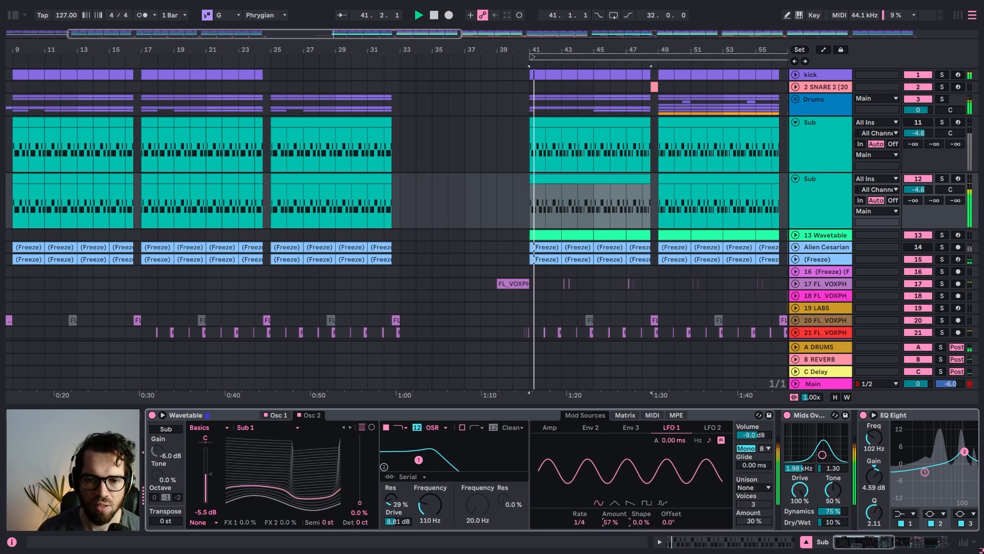
key("space")
Play the intro from bar 24 and delete the original Sub track, keeping the modulated duplicate
left_click_drag(483, 50, 447, 36)
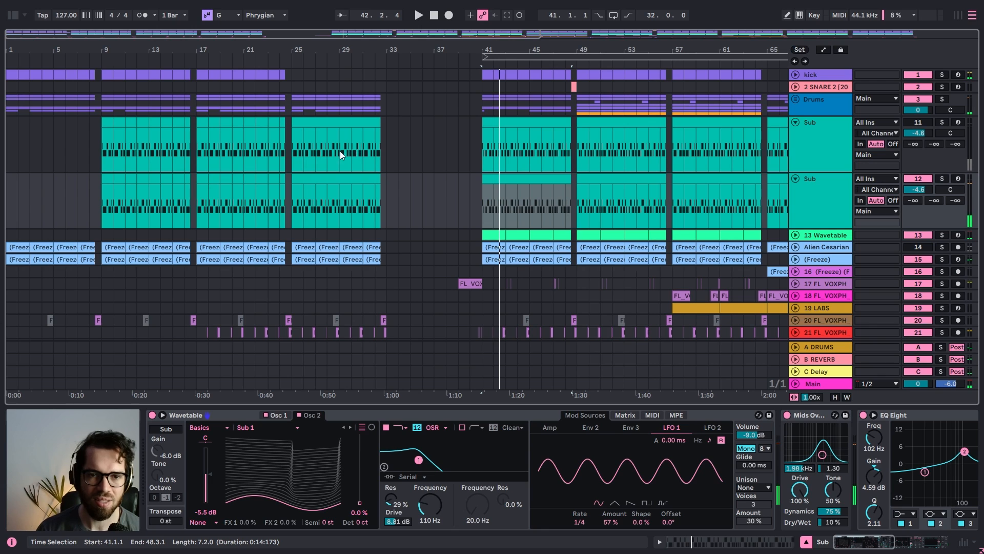
left_click(284, 104)
key("space")
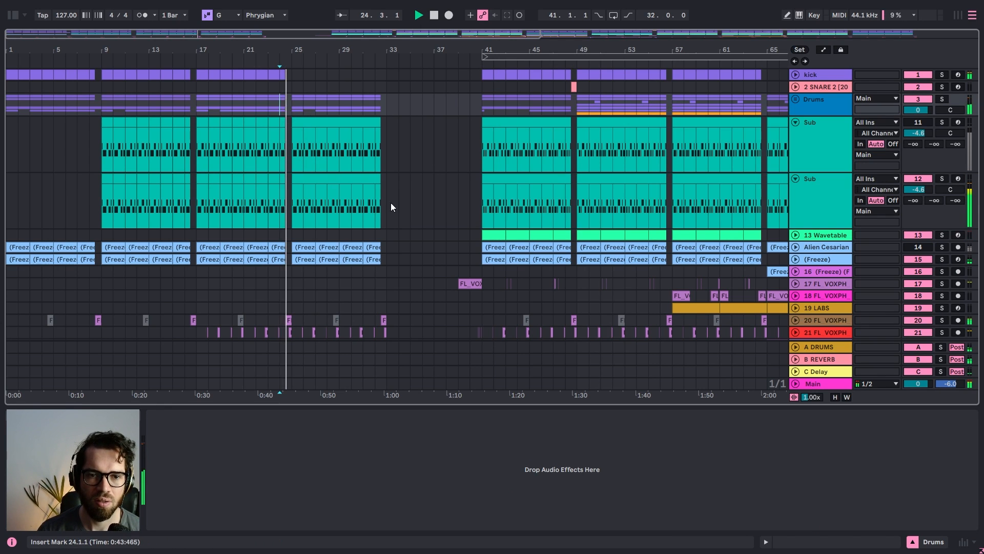
left_click(810, 137)
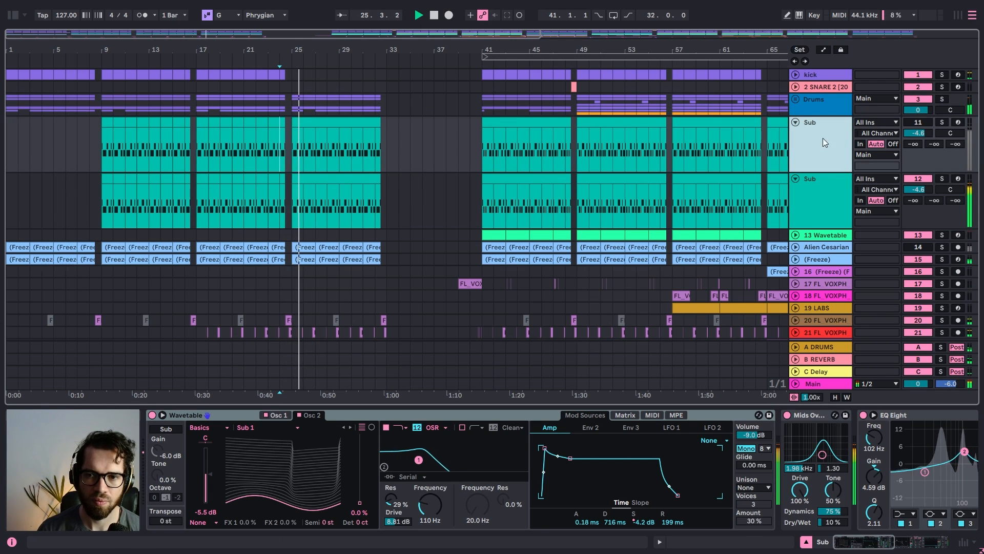
key("Delete")
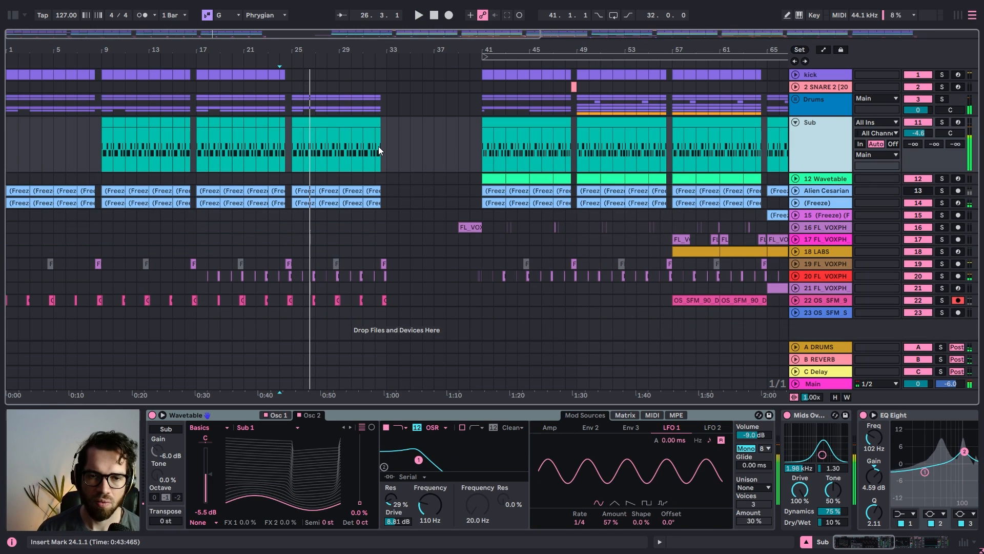
key("space")
Replay the transition into bar 25, unfold the Drums group and select bars 25 to 27 of the track 8 Hihat Close clip
left_click(294, 106)
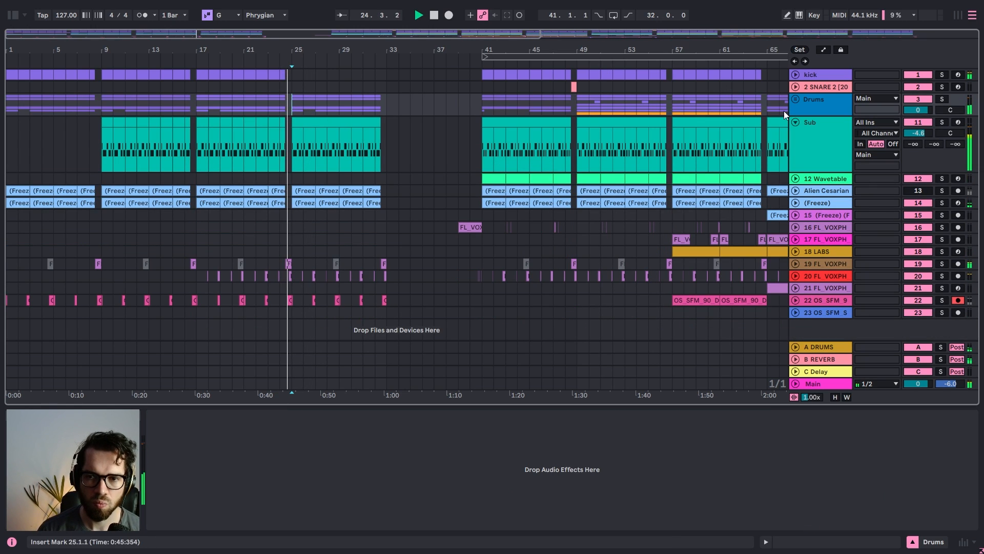
left_click(798, 99)
scroll(327, 149, "down", 5)
scroll(292, 131, "up", 4)
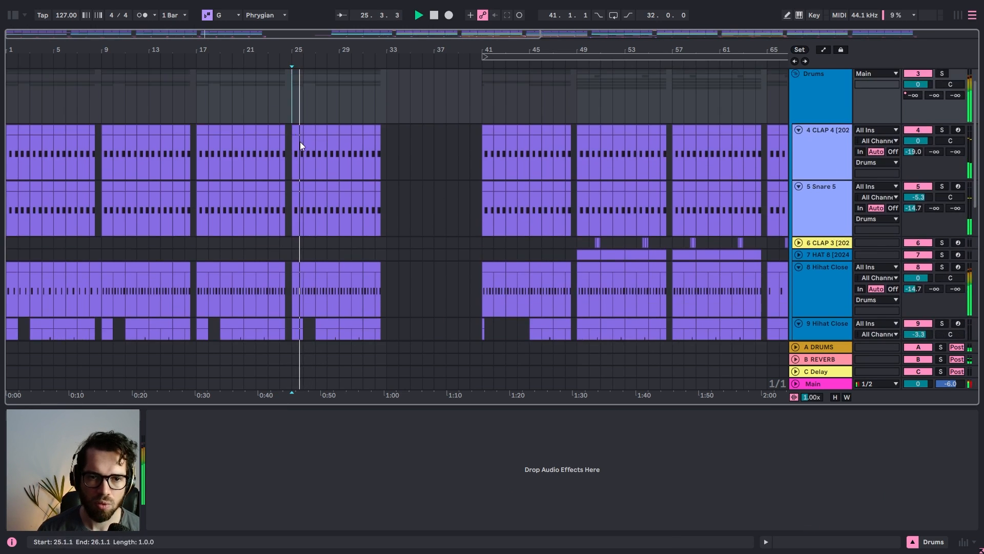
scroll(304, 176, "down", 5)
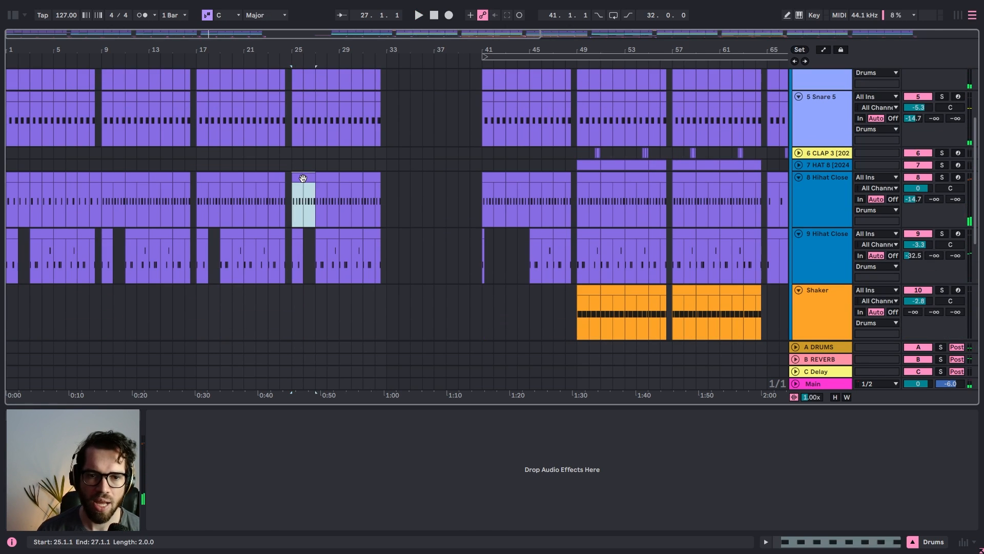
Replace the hi-hat clips on track 8 from bar 25 to bar 33 with a copy of the pattern from bars 1 to 9
left_click(303, 178)
left_click(390, 189, "shift")
key("Delete")
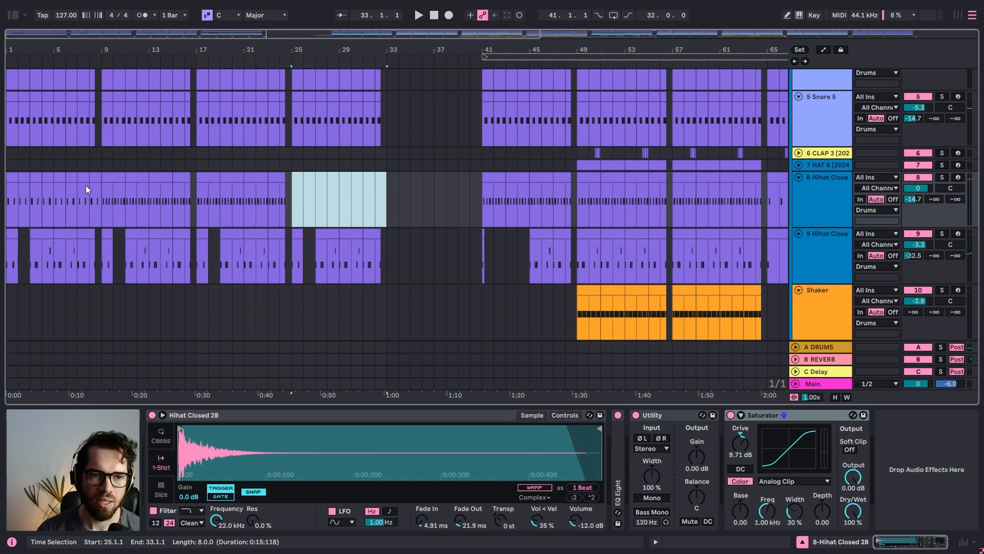
left_click(14, 179)
left_click(86, 181, "shift")
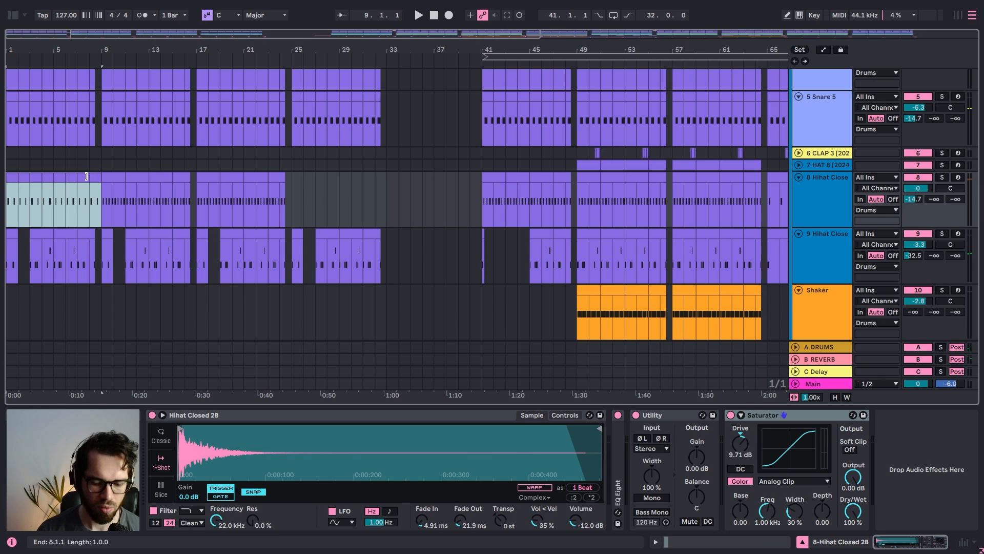
left_click(302, 192)
key("ctrl+v")
key("space")
left_click_drag(311, 50, 382, 53)
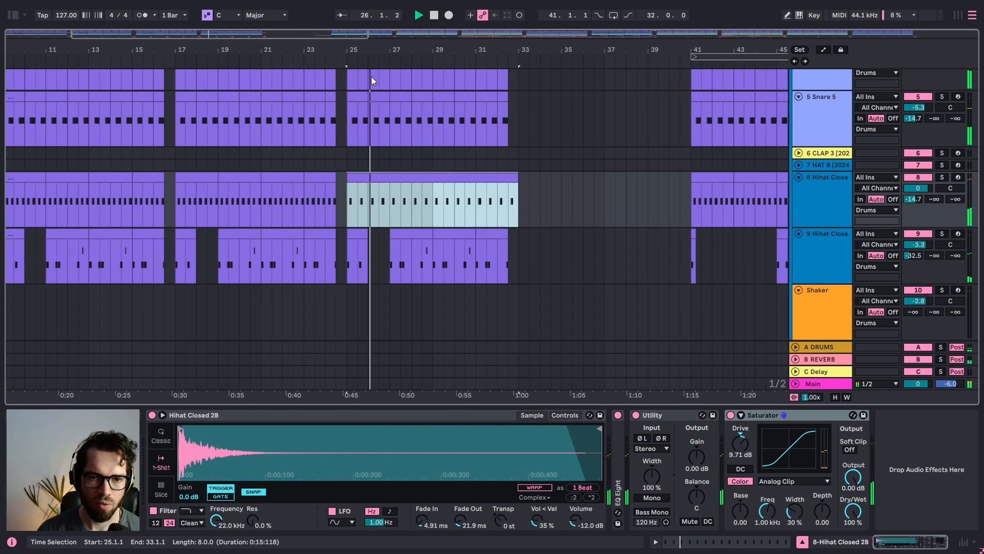
Fold the Drums group so its individual tracks are collapsed in the arrangement
scroll(326, 187, "down", 3)
scroll(339, 195, "up", 8)
left_click(330, 143)
left_click(760, 107)
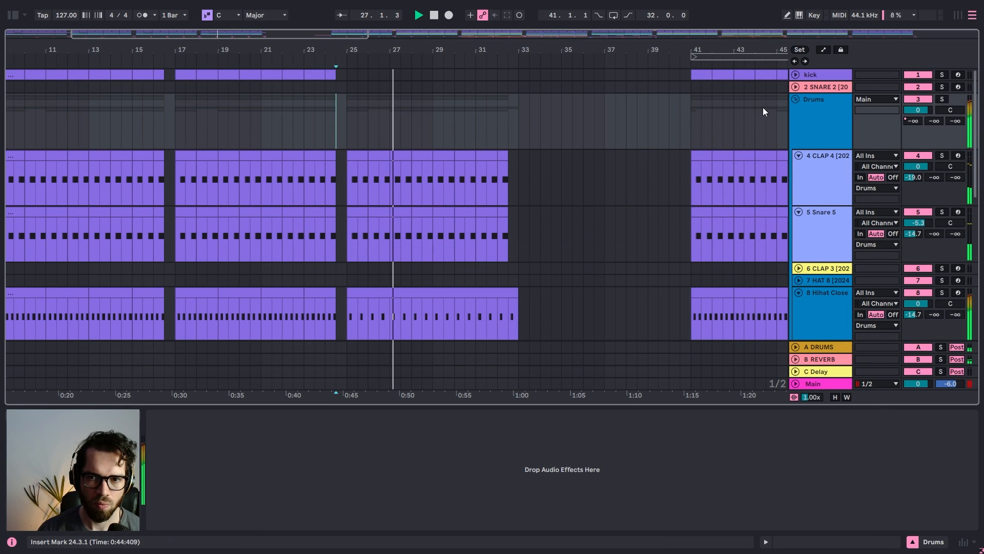
left_click(795, 98)
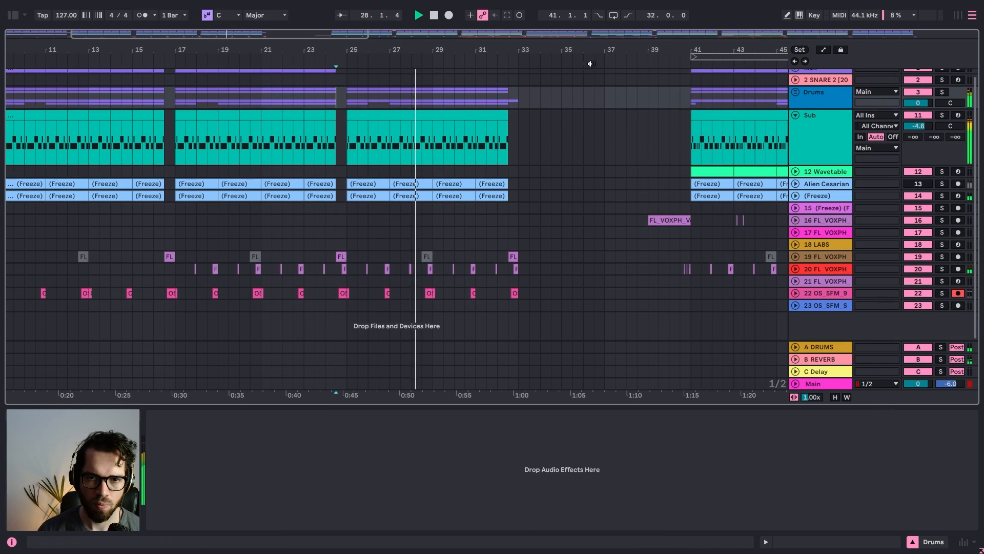
Delete the arrangement time from bar 31 to bar 39 across all tracks and play the shortened section
left_click_drag(518, 93, 491, 93)
key("space")
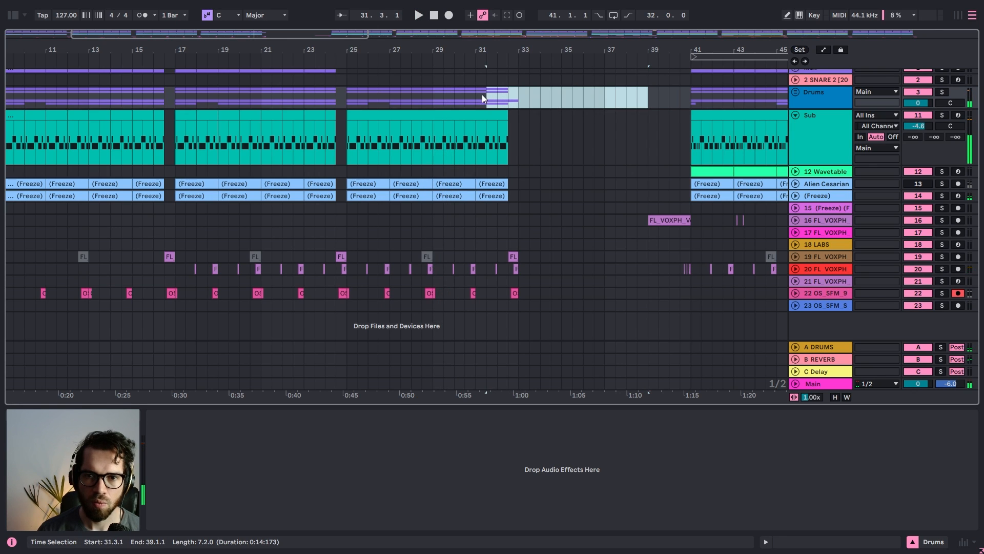
key("ctrl+shift+Delete")
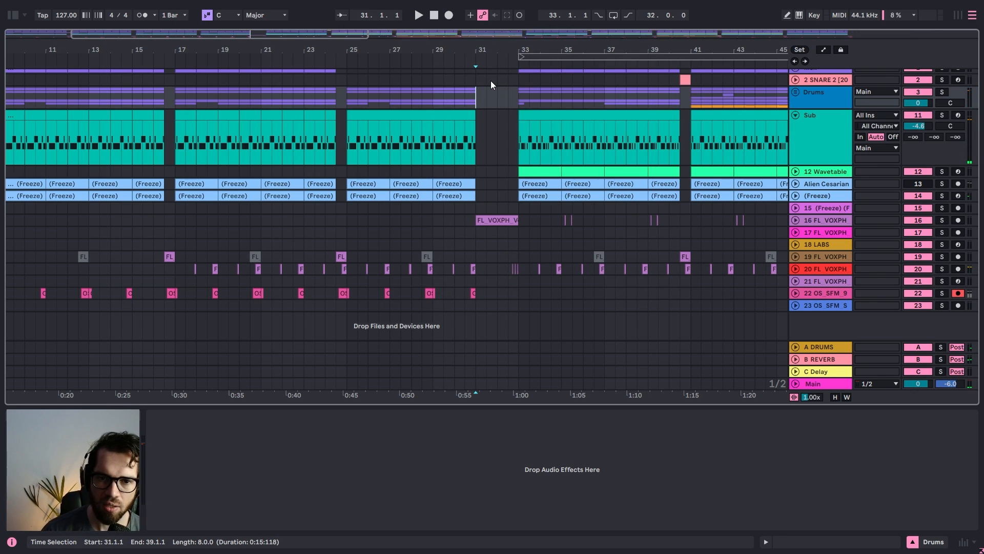
left_click(428, 93)
key("space")
left_click(461, 100)
left_click_drag(514, 42, 428, 15)
key("space")
Copy the two bars before bar 33 on scratch effect track 23 to bar 23, so the effect leads into bar 25
left_click_drag(647, 305, 621, 310)
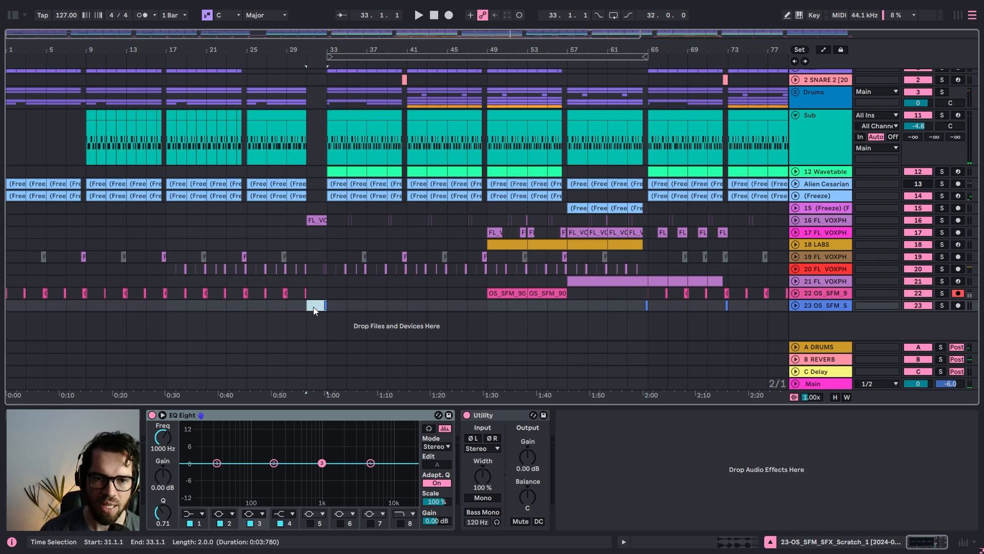
left_click_drag(277, 50, 324, 77)
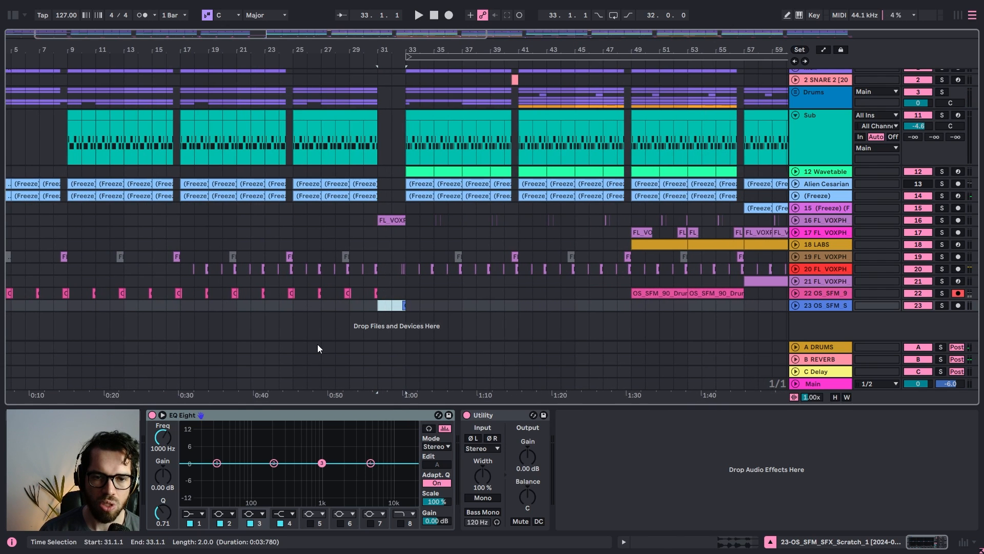
left_click(262, 305)
key("ctrl+v")
Play the transition into bar 25 to check the copied scratch effect against the rest of the arrangement
key("space")
left_click(286, 307)
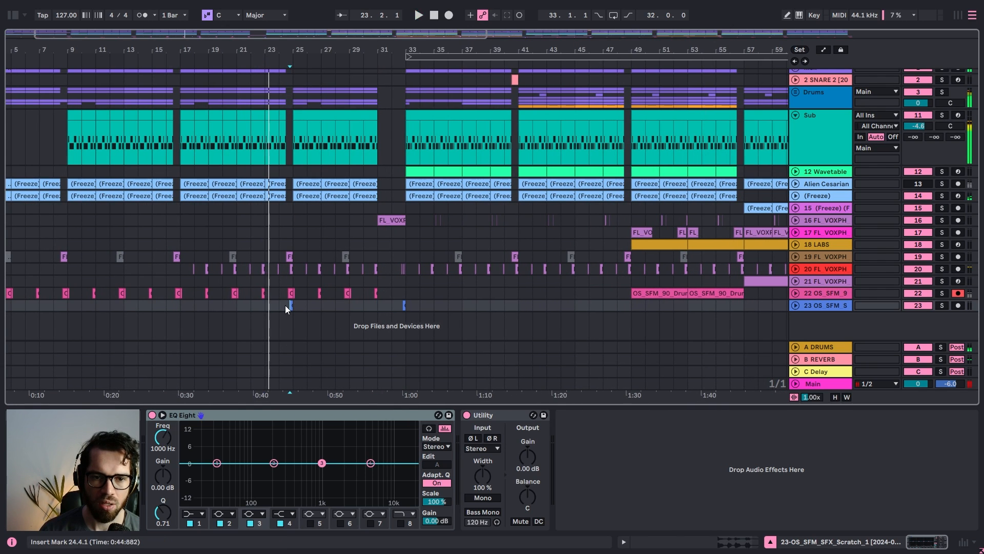
key("space")
key("space")
left_click(279, 306)
key("space")
key("space")
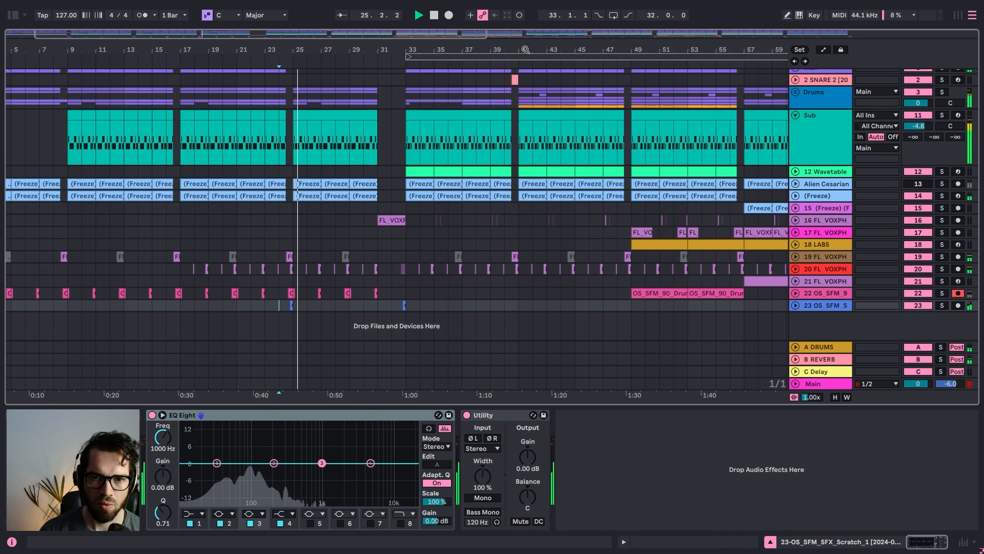
left_click_drag(507, 50, 252, 36)
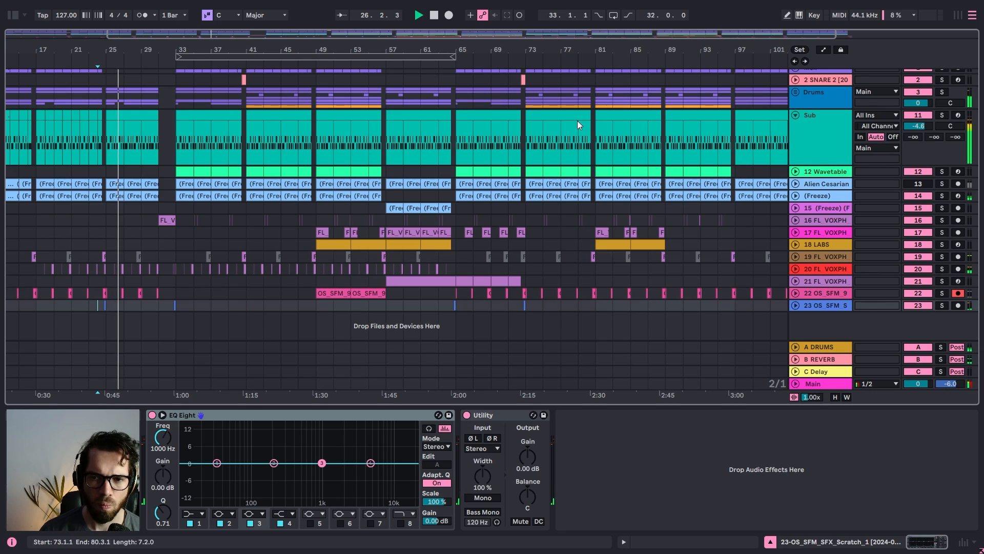
left_click_drag(591, 50, 784, 62)
key("space")
left_click_drag(310, 50, 513, 118)
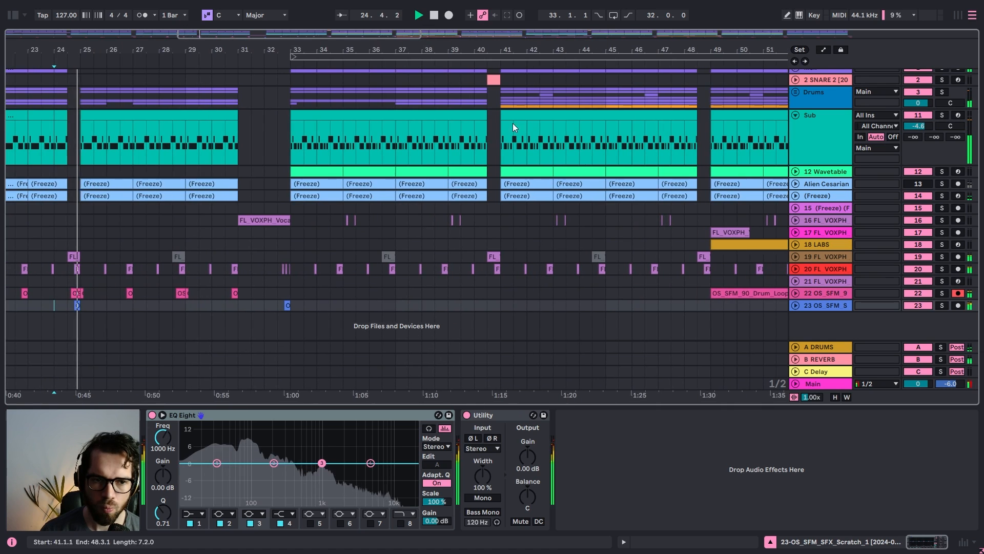
left_click(84, 291)
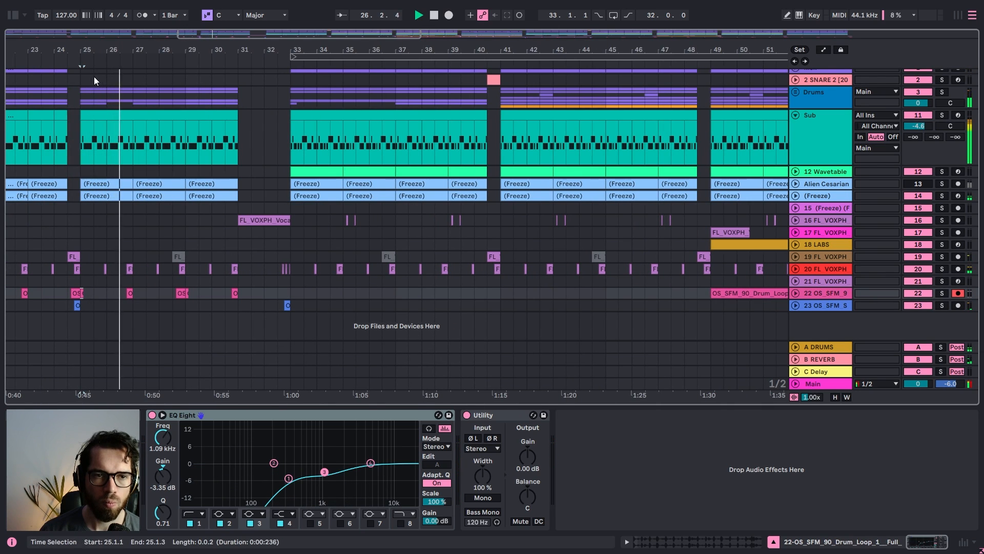
left_click_drag(96, 51, 273, 103)
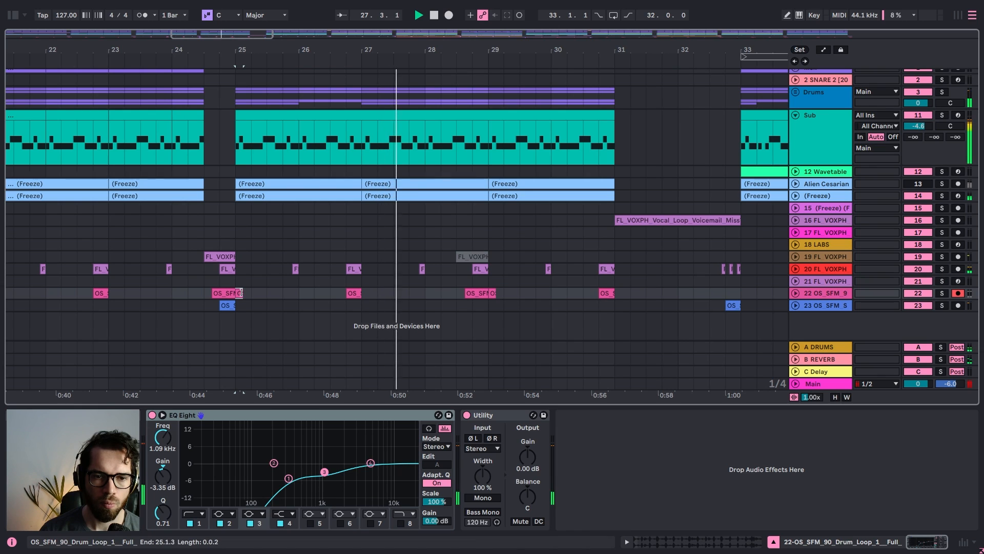
left_click_drag(239, 292, 621, 273)
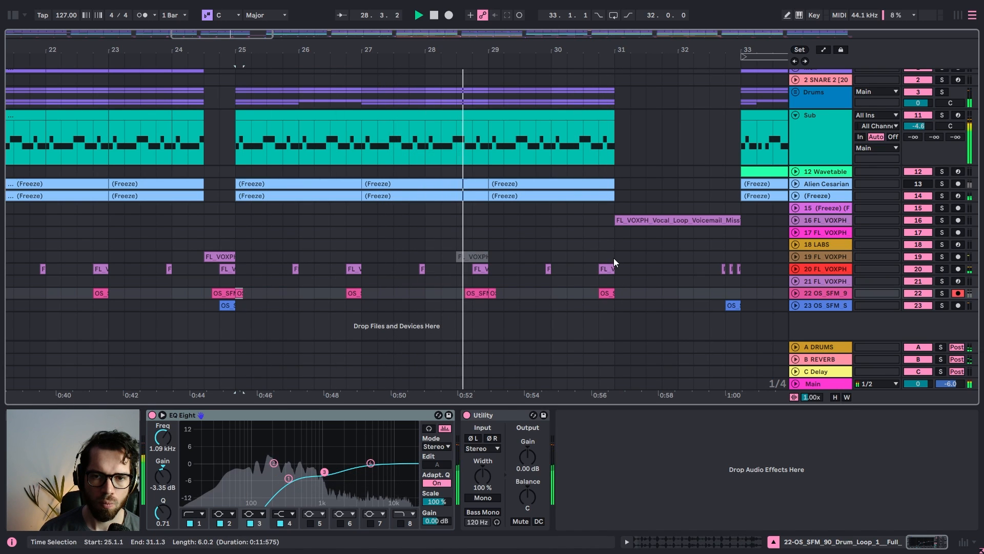
left_click(599, 245)
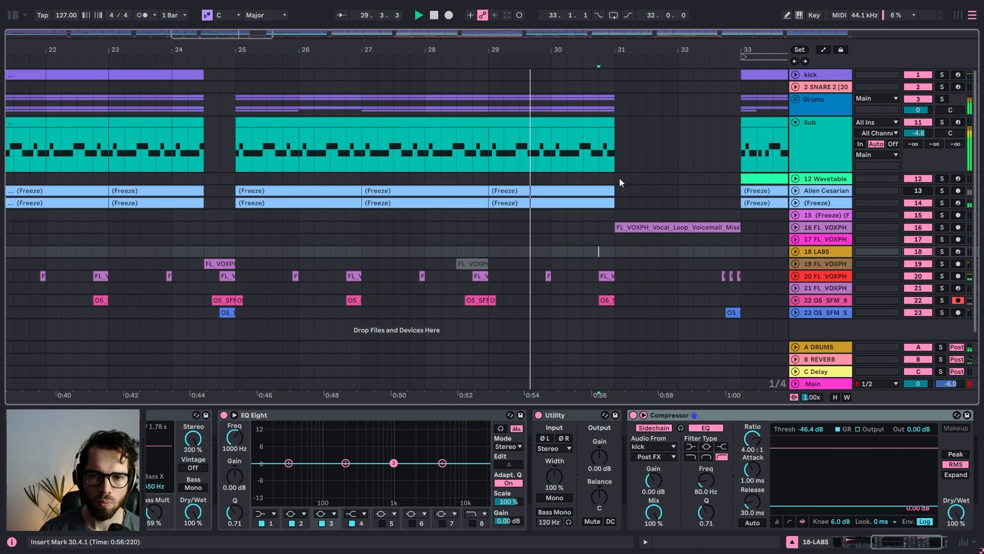
Unfold track 16 and copy the voicemail vocal loop from bar 31 to bars 25, 27 and 29
left_click(667, 227)
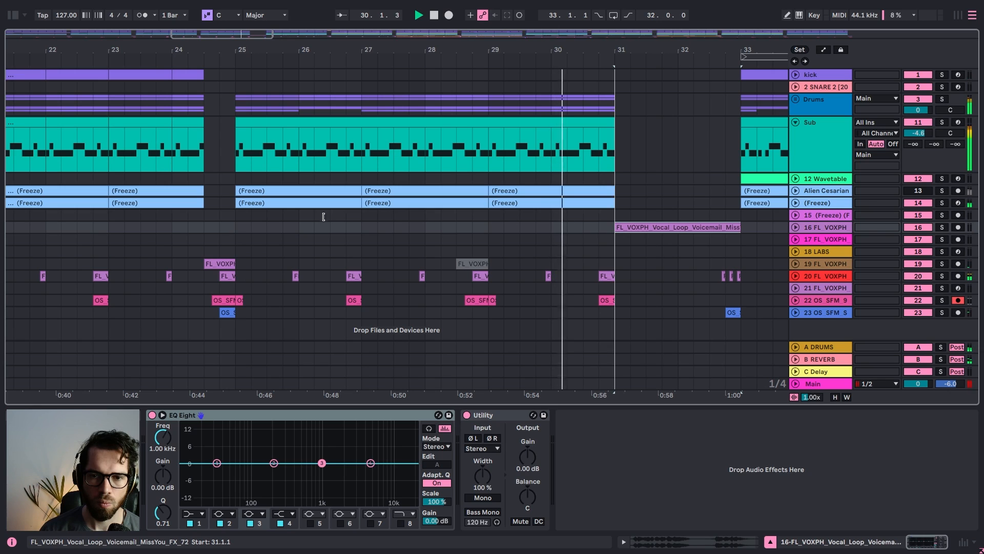
left_click(795, 227)
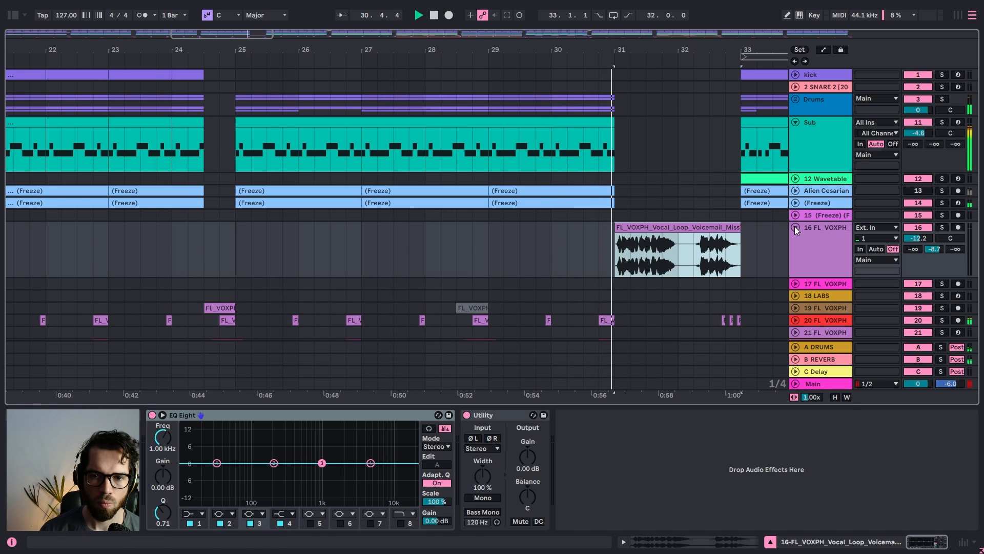
left_click(233, 245)
key("ctrl+v")
key("ctrl+v")
key("ctrl+v")
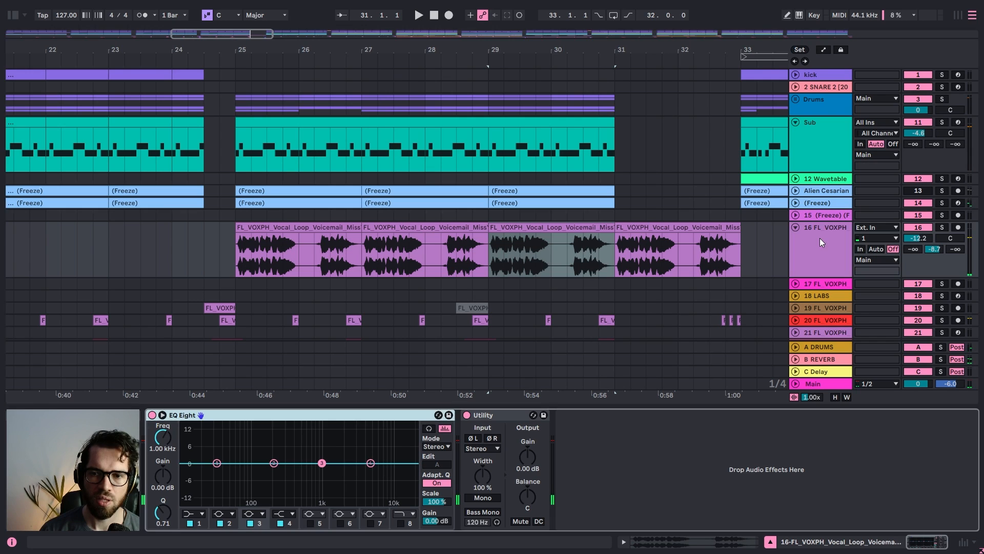
Find Auto Filter in the browser, add it to vocal track 16 and show its Frequency automation
left_click(12, 17)
left_click(47, 38)
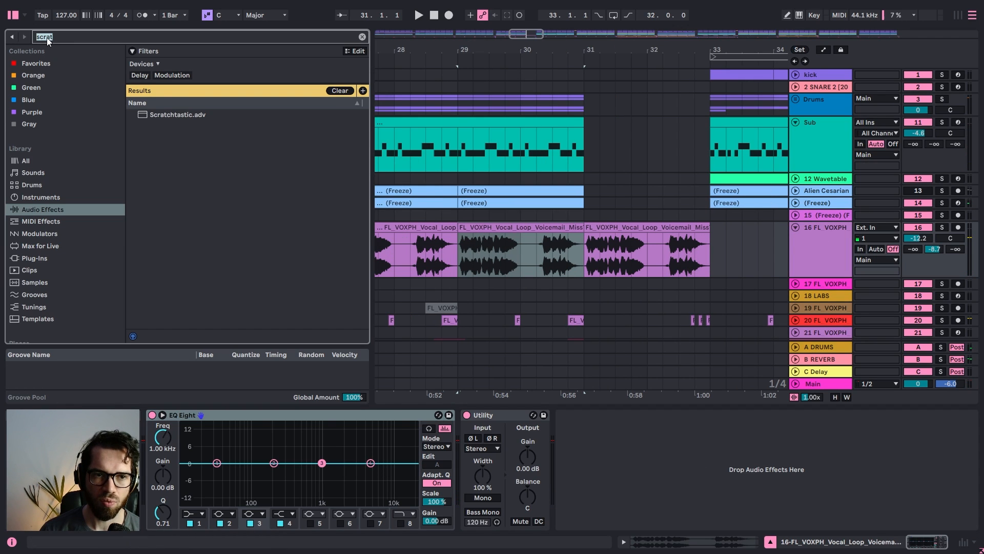
key("BackSpace")
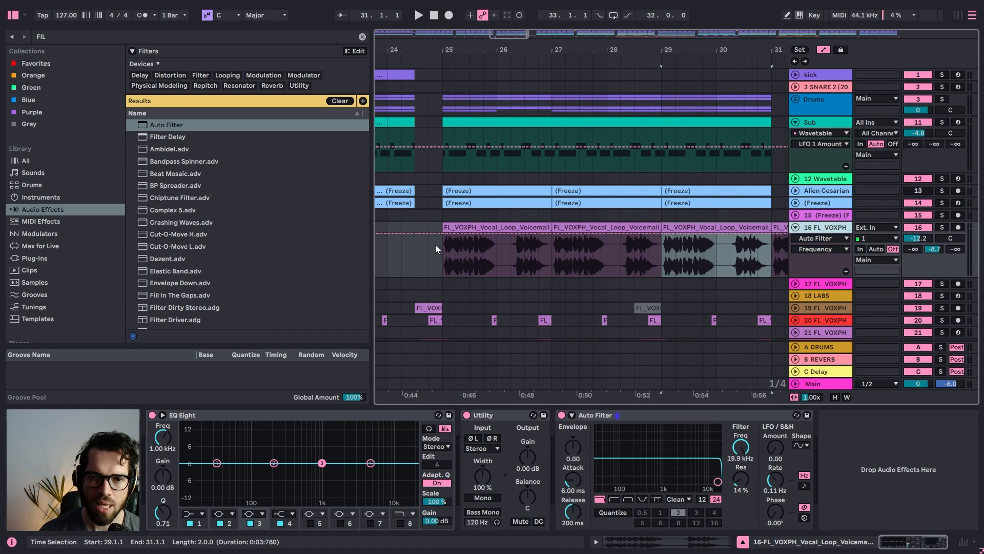
Automate the vocal's filter frequency to drop between 24.4.1 and bar 25, then rise to 19.9 kHz by bar 31
left_click(435, 244)
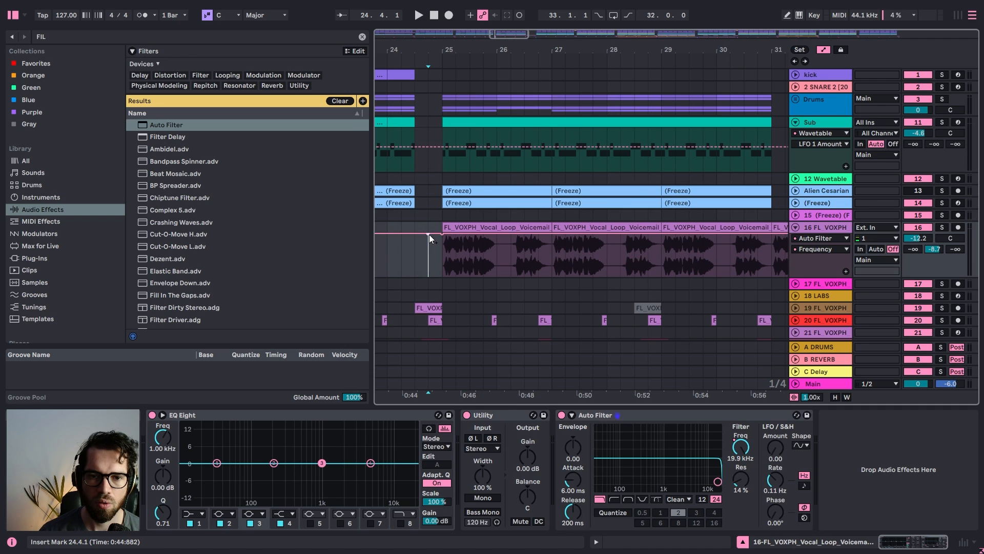
key("space")
left_click_drag(439, 235, 439, 257)
left_click(11, 15)
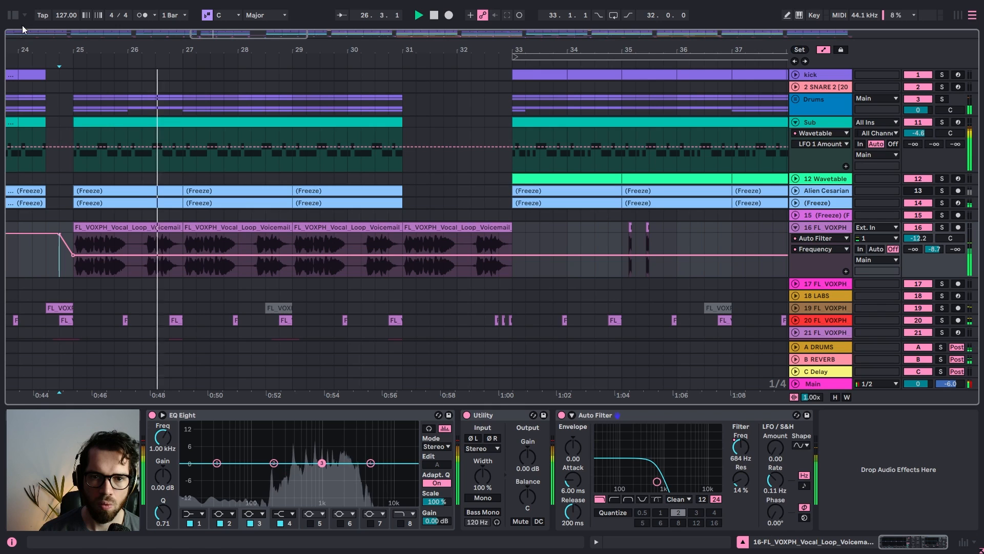
left_click_drag(74, 256, 74, 258)
left_click_drag(347, 258, 403, 236)
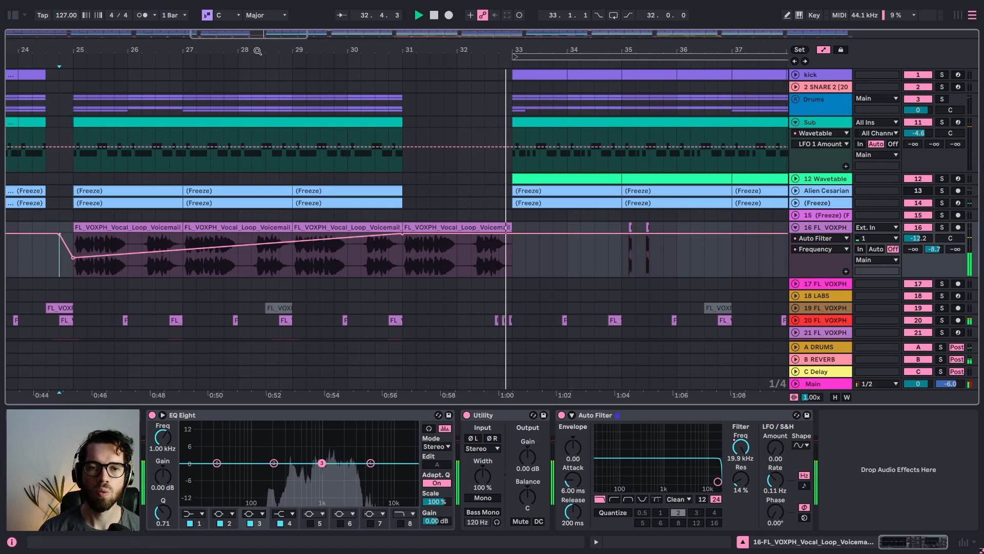
Hide the automation and lower the volume of voicemail vocal track 16 to -14.1 dB during playback
left_click_drag(264, 49, 348, 45)
key("a")
left_click(505, 191)
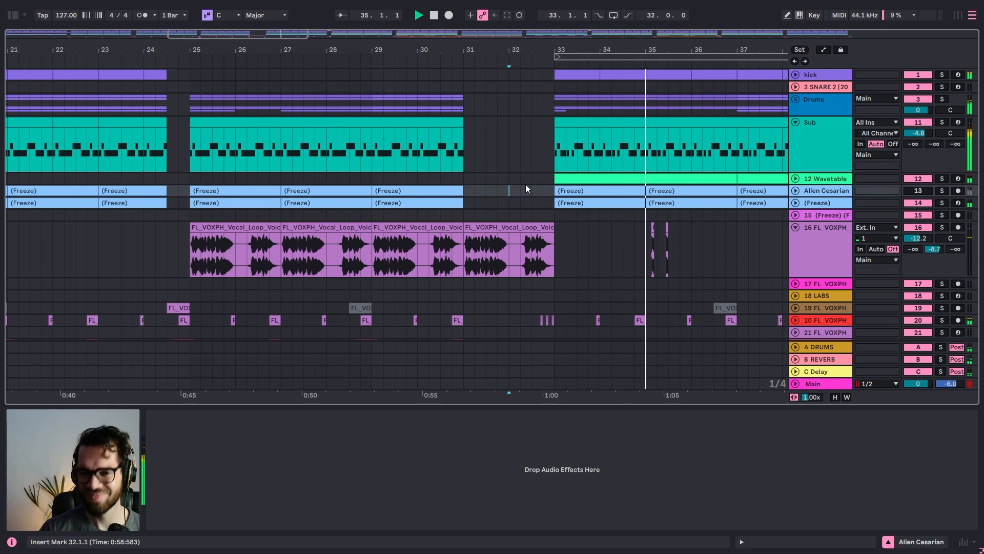
left_click(509, 203)
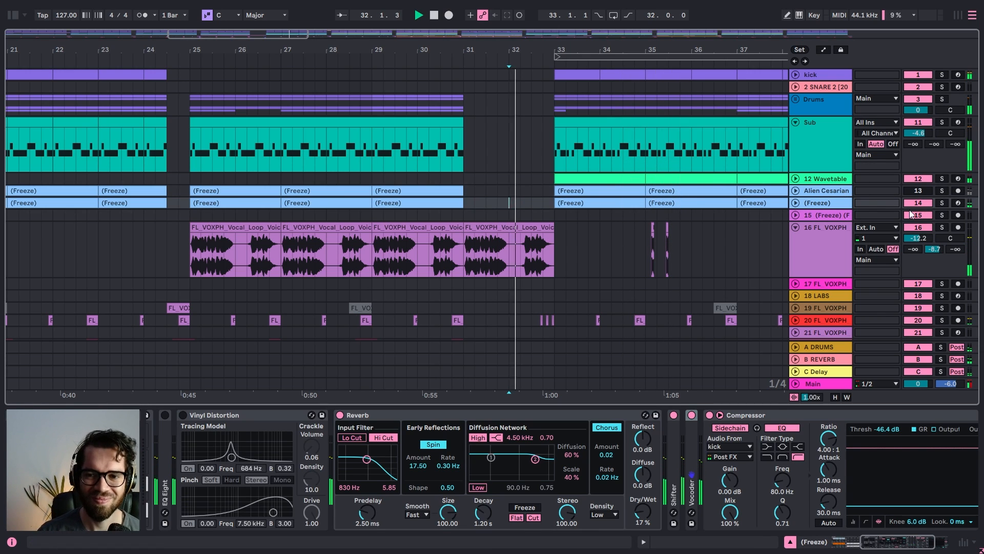
left_click_drag(917, 239, 917, 245)
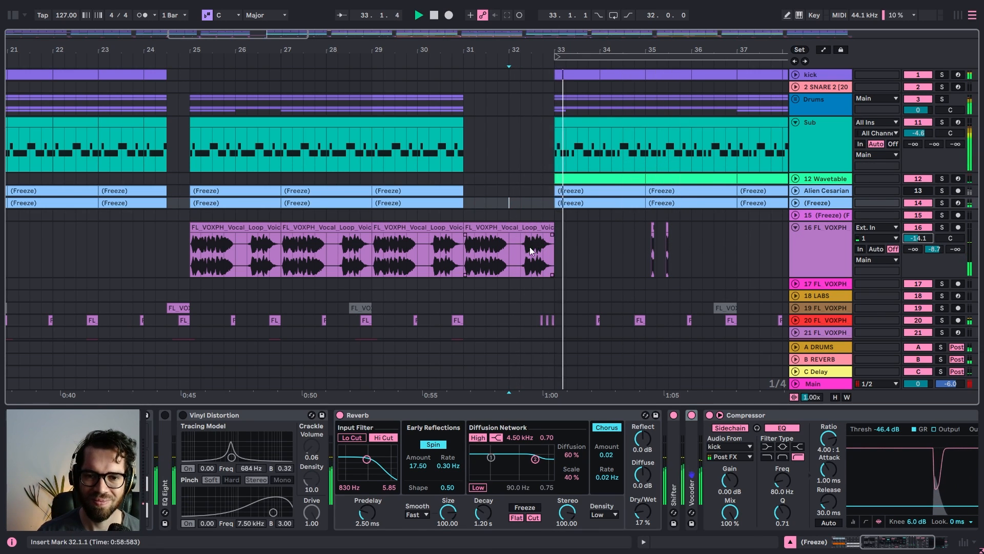
left_click(178, 139)
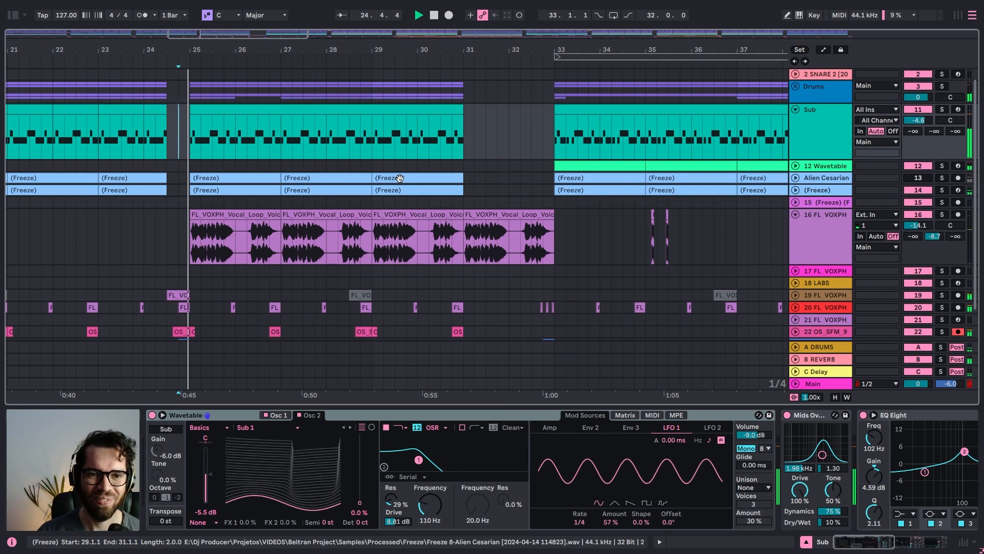
Add an Auto Filter to the Sub track and set its frequency to 19.9 kHz
left_click(808, 133)
key("ctrl+a")
left_click(800, 141)
key("space")
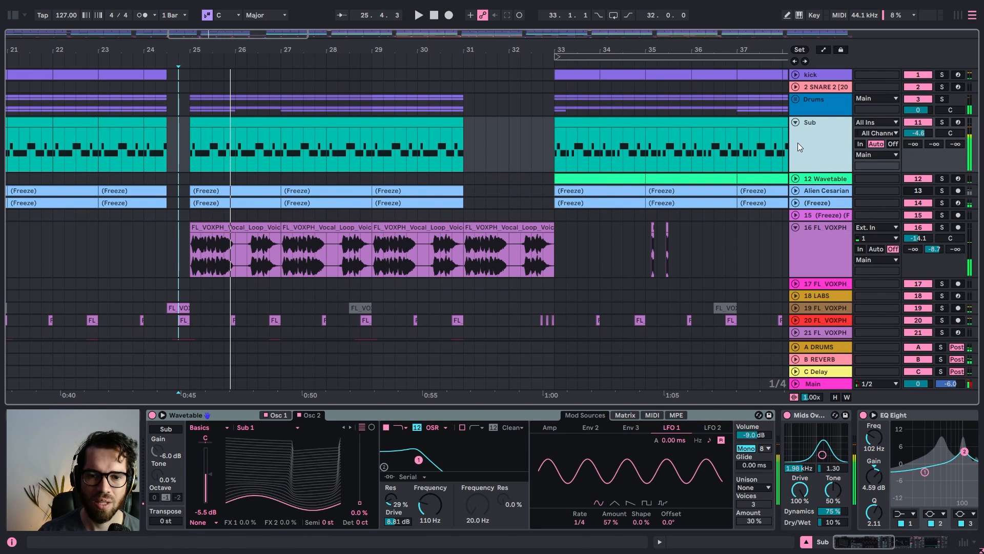
left_click(12, 16)
double_click(174, 125)
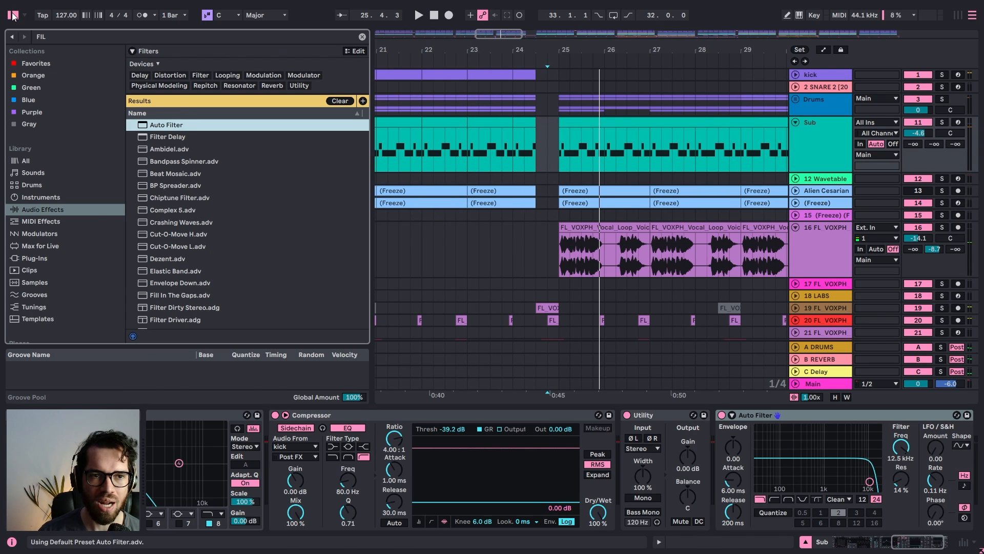
left_click(12, 16)
left_click_drag(901, 447, 900, 420)
Automate the Sub's filter frequency to drop to 70 Hz at bar 25, hold until bar 31, and rise to 19.9 kHz by bar 33
key("a")
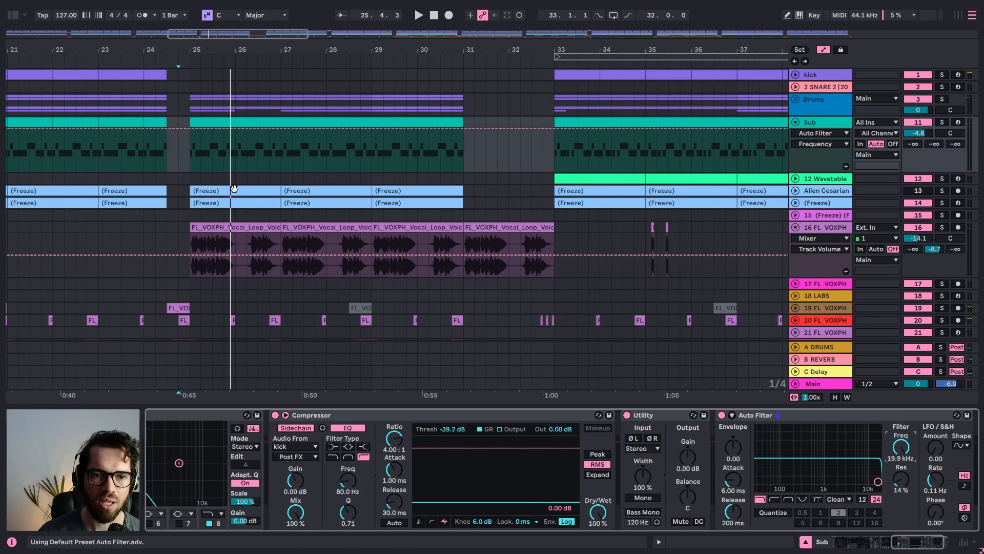
left_click_drag(189, 129, 189, 160)
key("space")
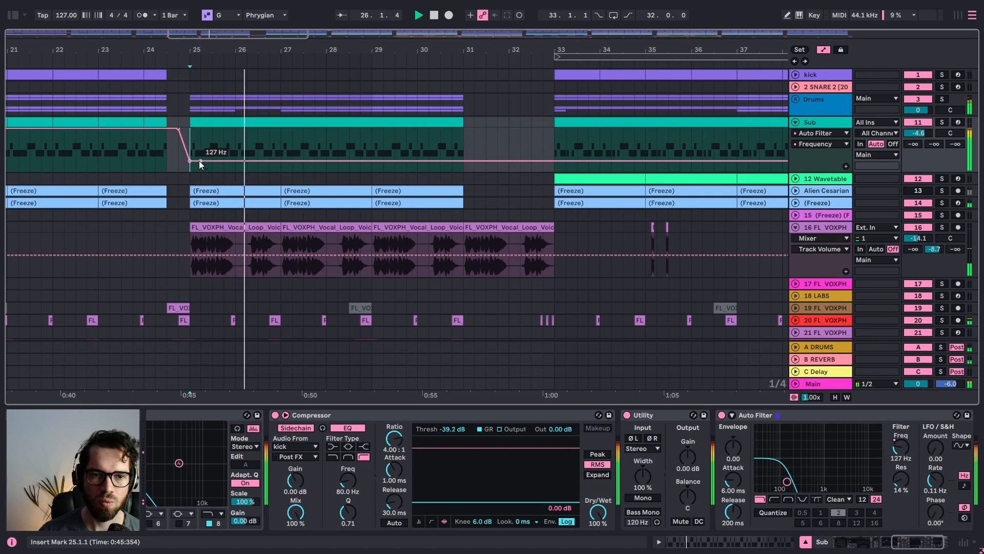
left_click_drag(191, 161, 190, 164)
left_click(463, 165)
left_click(486, 165)
left_click_drag(486, 164, 552, 128)
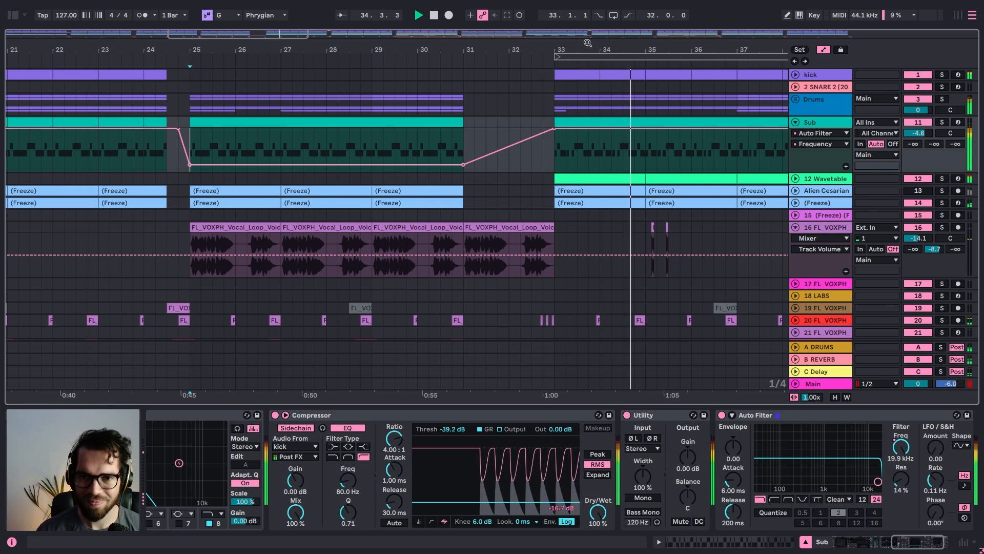
Hide the automation and copy the Sub clip from bars 25–31 to bar 33, replacing the Sub part up to bar 39
left_click_drag(588, 43, 588, 10)
left_click(302, 137)
key("a")
left_click(377, 124)
key("space")
left_click_drag(378, 44, 460, 72)
left_click_drag(224, 124, 508, 124)
key("space")
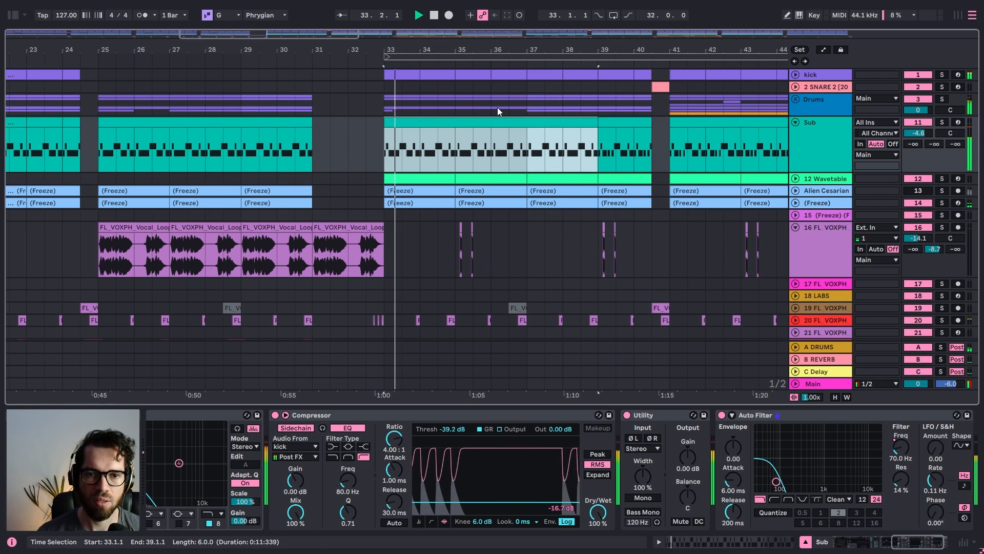
Undo the Sub paste at bar 33 and lock the automation envelopes to the song position
key("shift+Right")
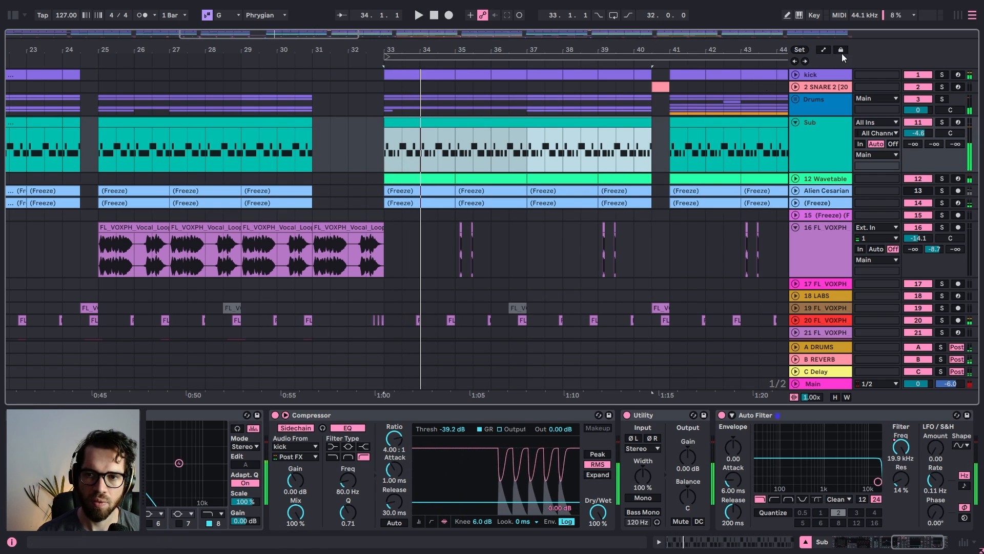
left_click(840, 51)
Copy the Sub clip from bars 25–31 to bar 33 and extend the copy to end at 40.3.1
left_click(219, 122)
key("space")
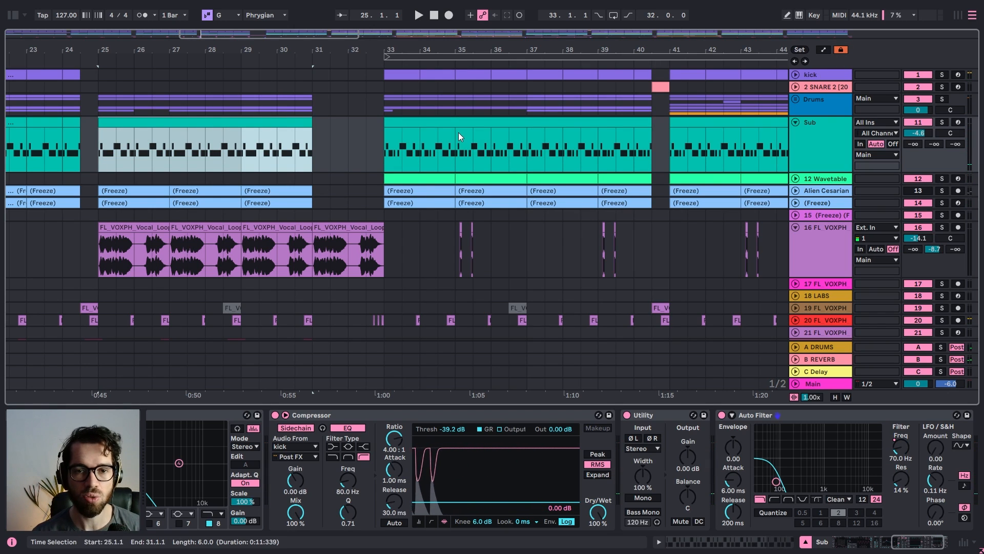
left_click(449, 122)
key("space")
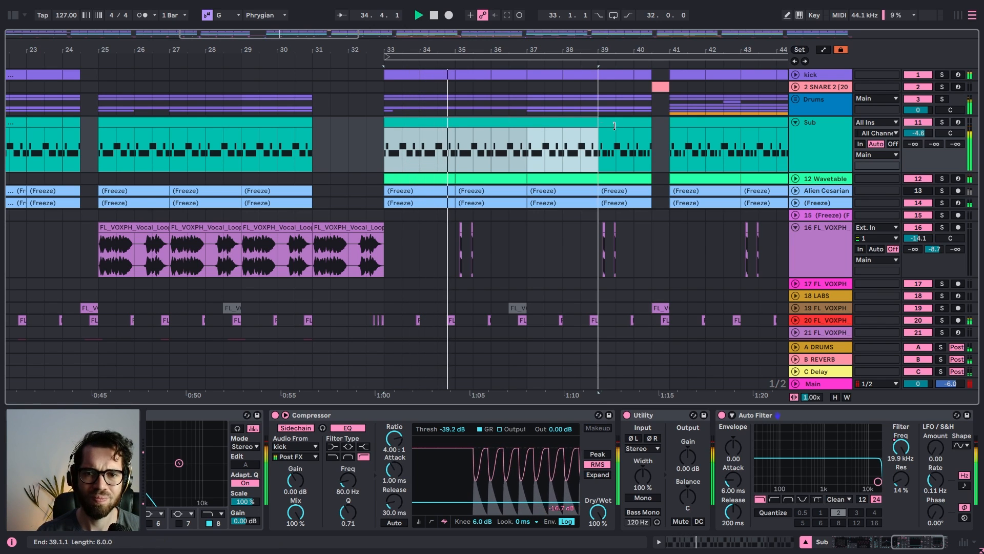
left_click_drag(601, 125, 651, 125)
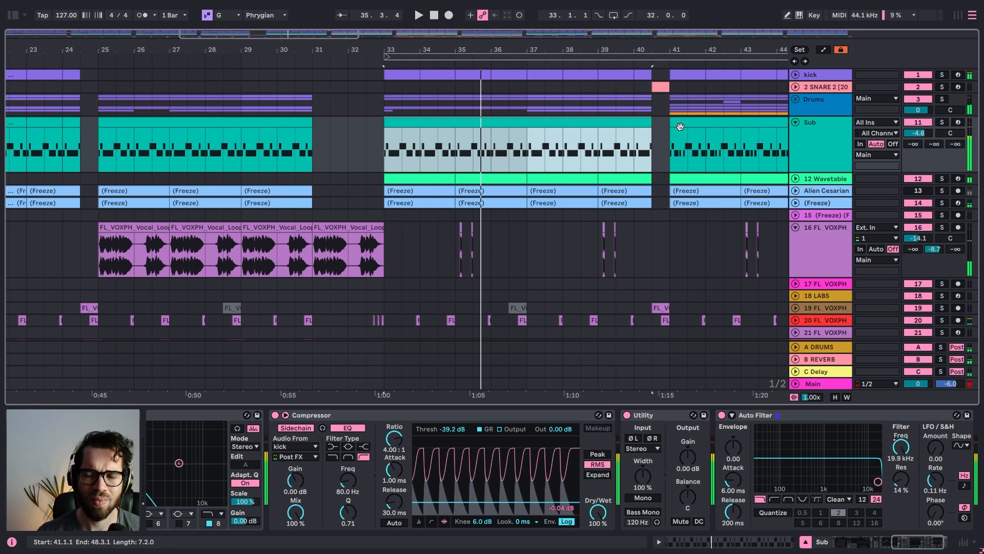
key("space")
Copy the extended Sub clip over the existing Sub parts at bars 41, 49, 57, 65 and 73
left_click(681, 126)
left_click_drag(699, 53, 435, 37)
left_click(552, 123)
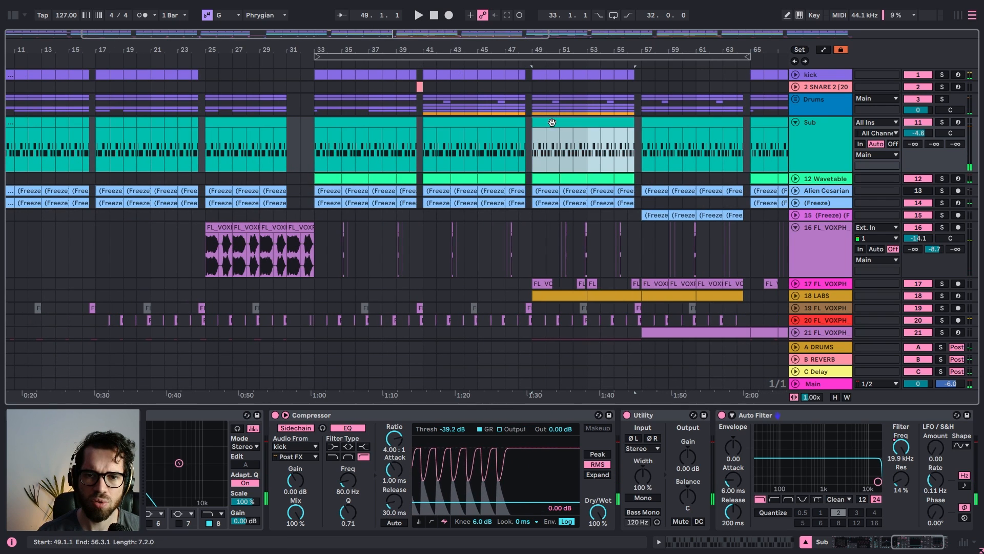
left_click(653, 131)
left_click_drag(704, 45, 530, 38)
left_click(593, 121)
left_click(673, 124)
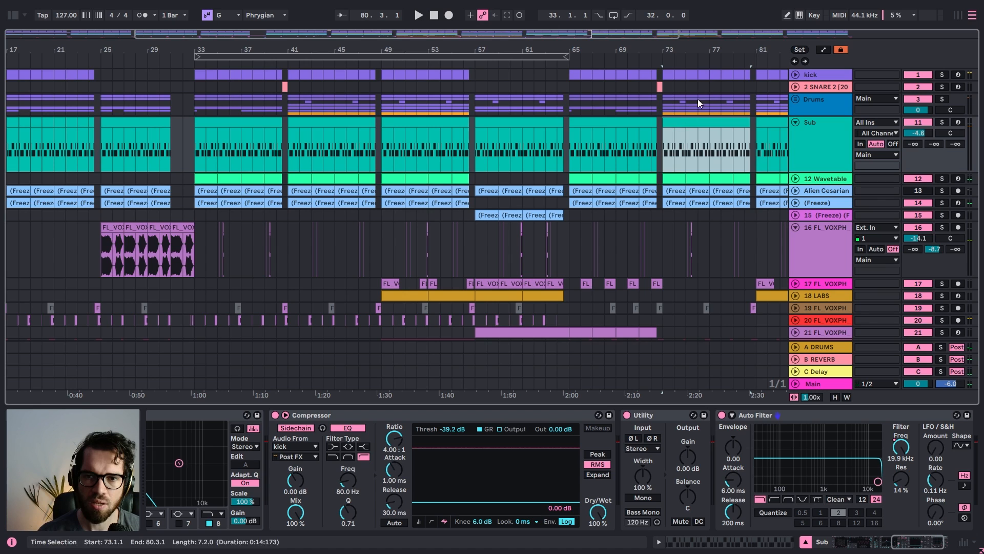
Paste the same Sub clip over the remaining Sub parts at bars 81, 89 and 97
left_click_drag(706, 56, 587, 41)
left_click(639, 121)
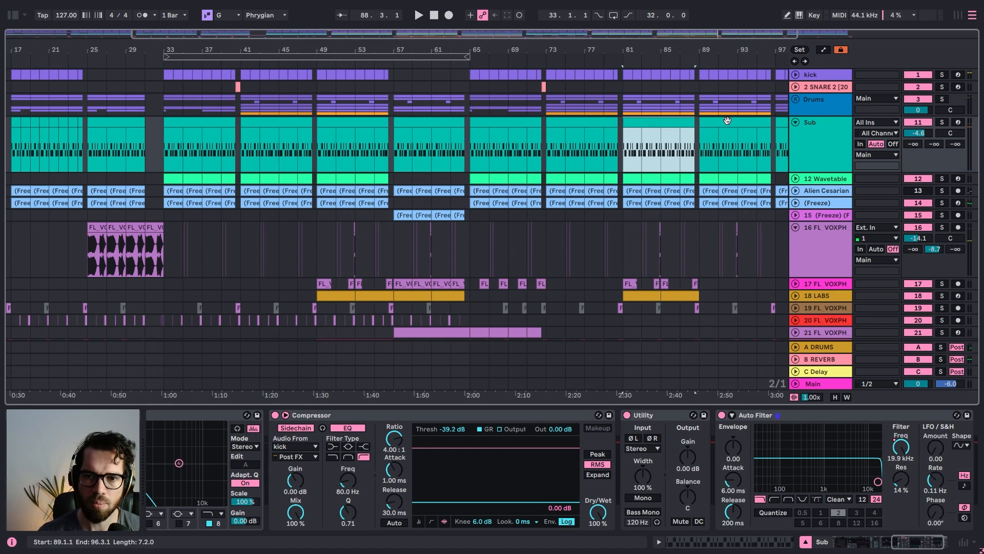
left_click(727, 120)
left_click_drag(724, 57, 720, 46)
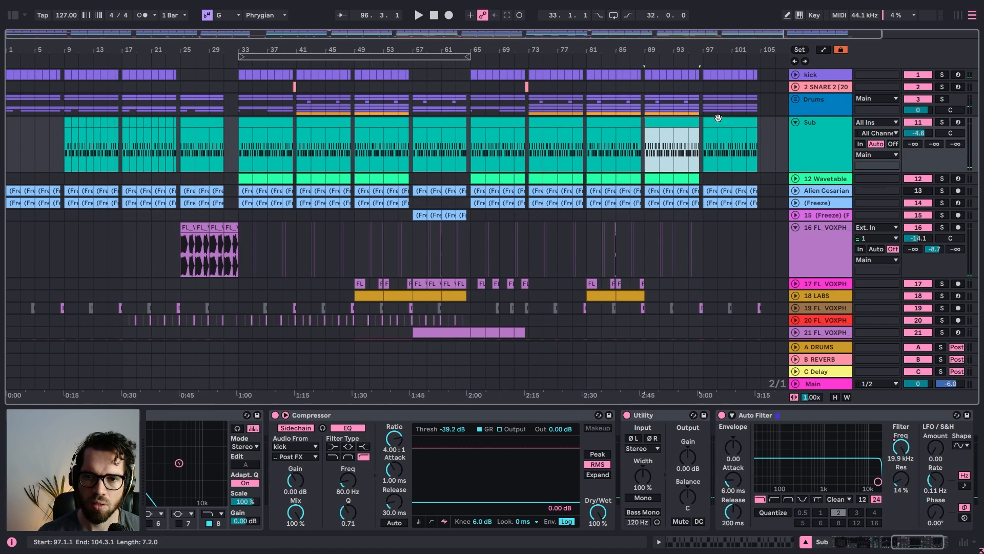
left_click(718, 119)
Replace the Sub clips at bars 9 and 17 with the copied clip and end the bar 25 clip at bar 31
left_click(75, 127)
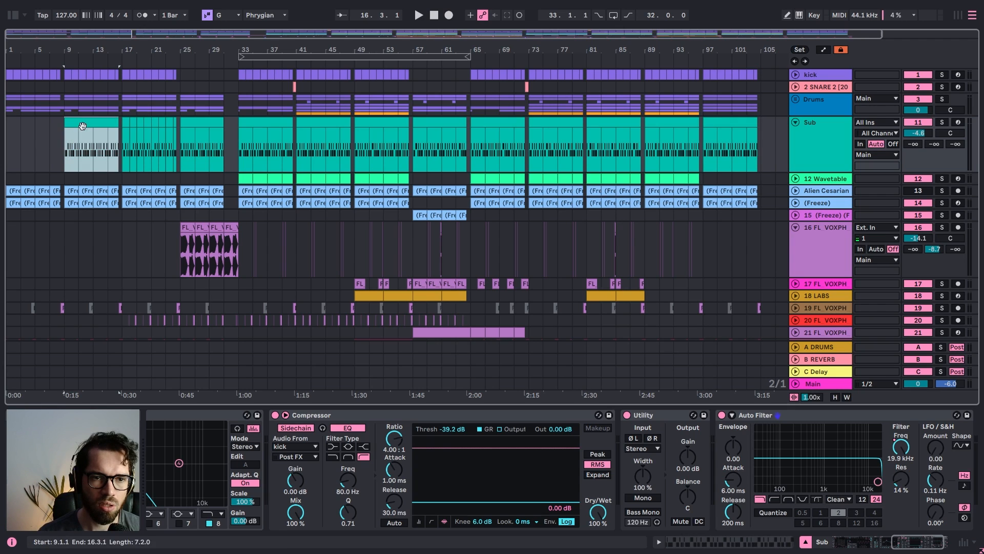
left_click(125, 123)
left_click(183, 124)
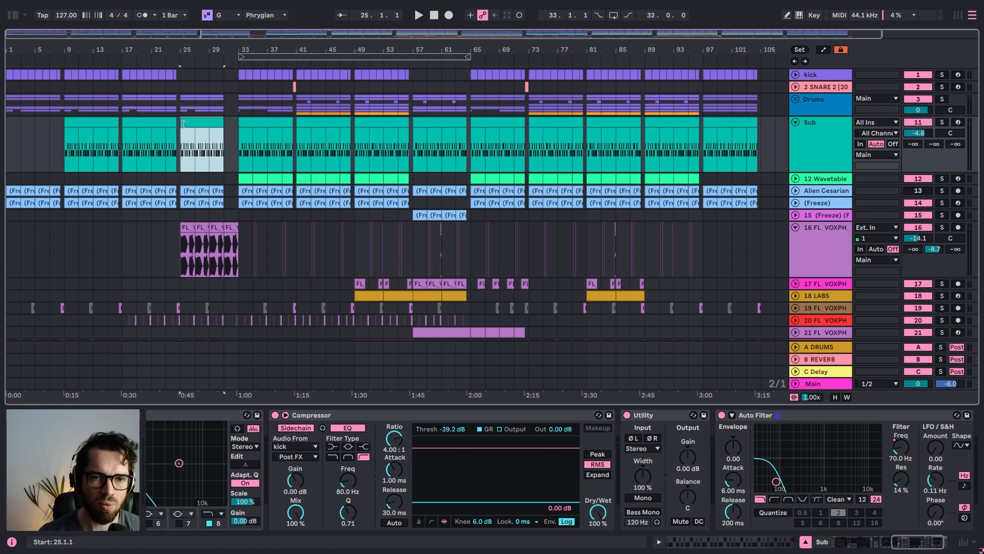
left_click_drag(229, 122, 226, 124)
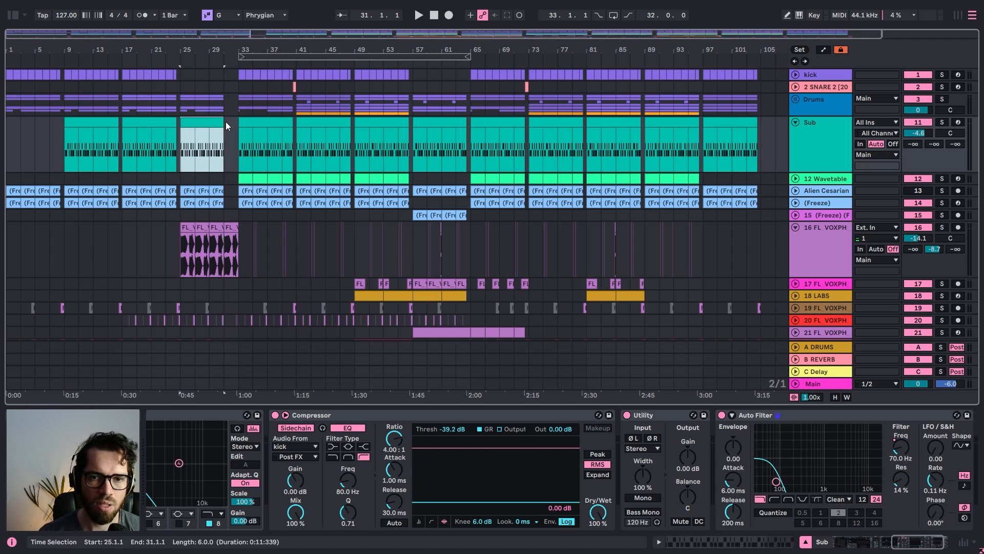
Open the properties of all Sub clips from bar 9 to the end and browse the full groove library for them
left_click(94, 119, "shift")
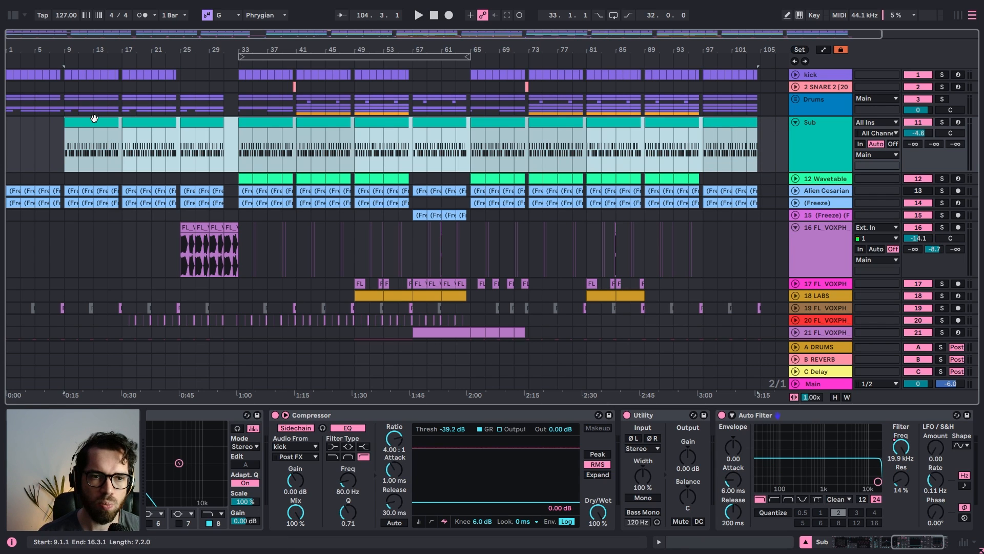
left_click(722, 544)
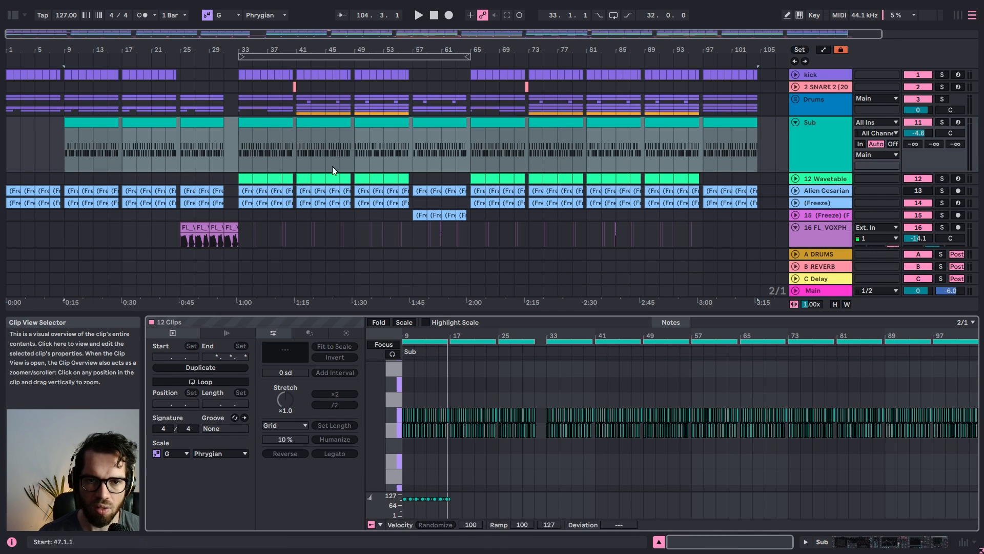
left_click_drag(223, 50, 438, 61)
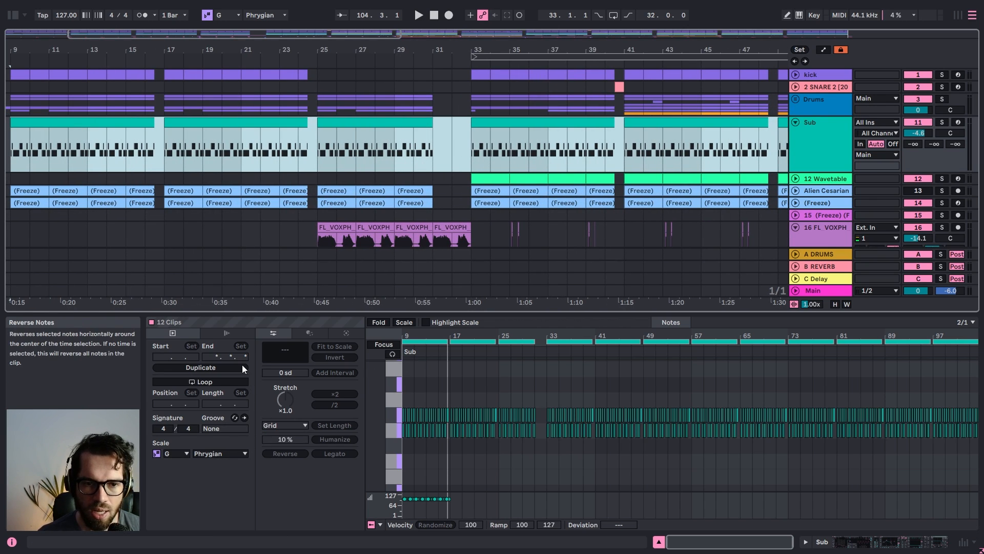
left_click(221, 336)
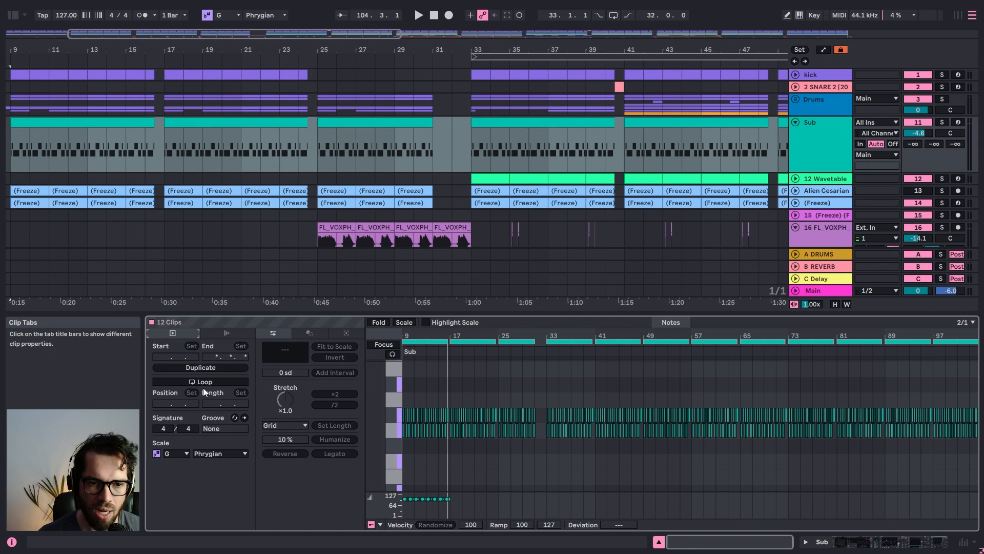
left_click(233, 420)
left_click(233, 419)
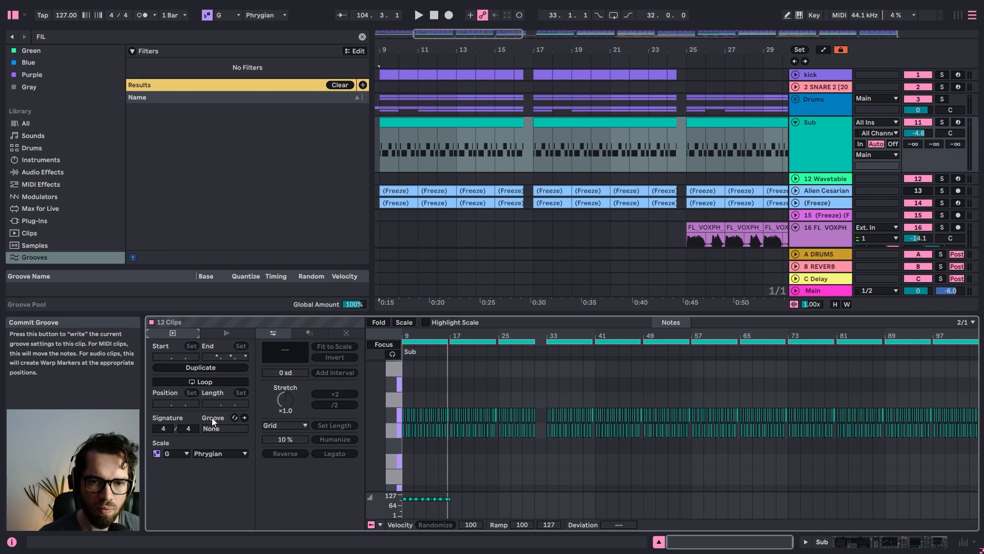
left_click(362, 38)
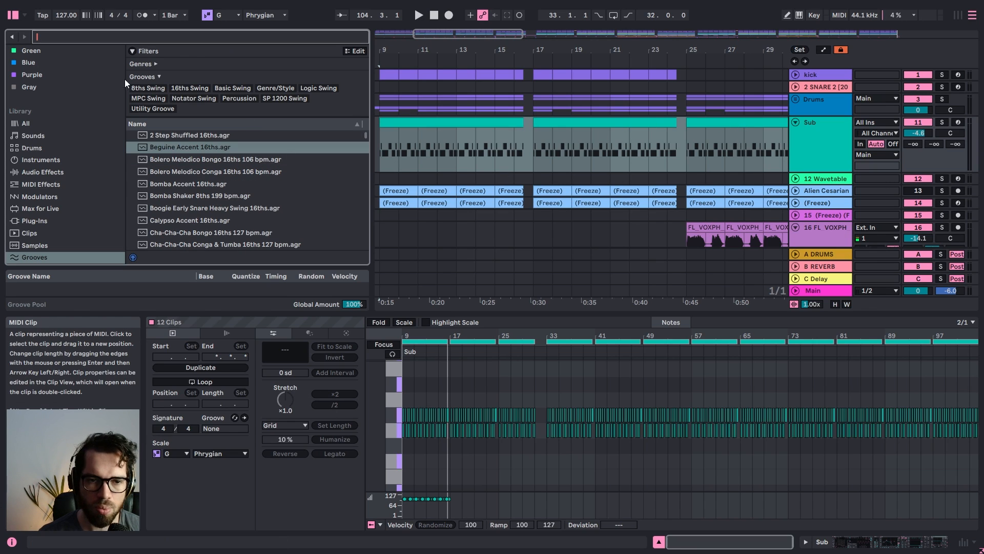
left_click(224, 421)
Filter the grooves by Percussion, preview two Agogo grooves and load Perc Agogo Accent 16ths into the groove pool
scroll(205, 167, "down", 20)
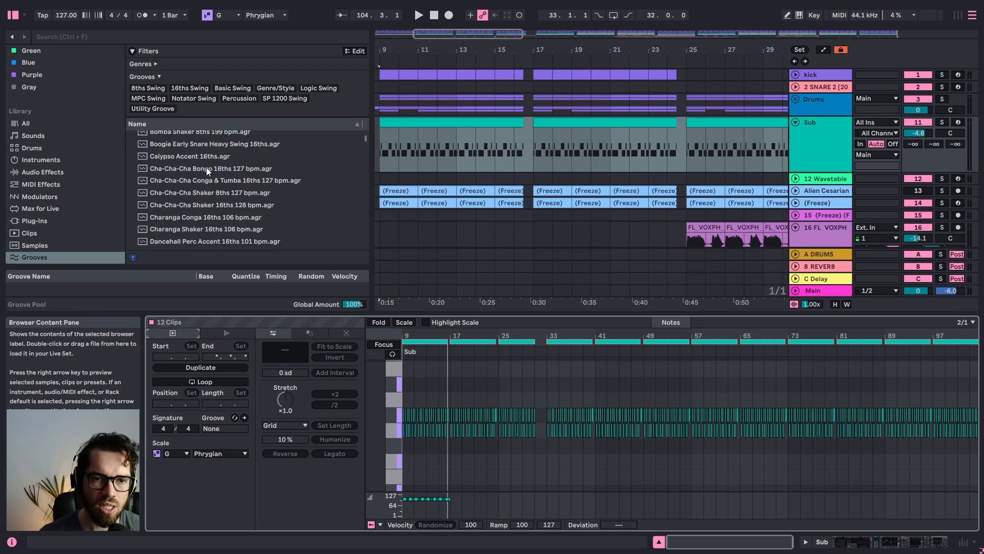
left_click_drag(365, 150, 358, 179)
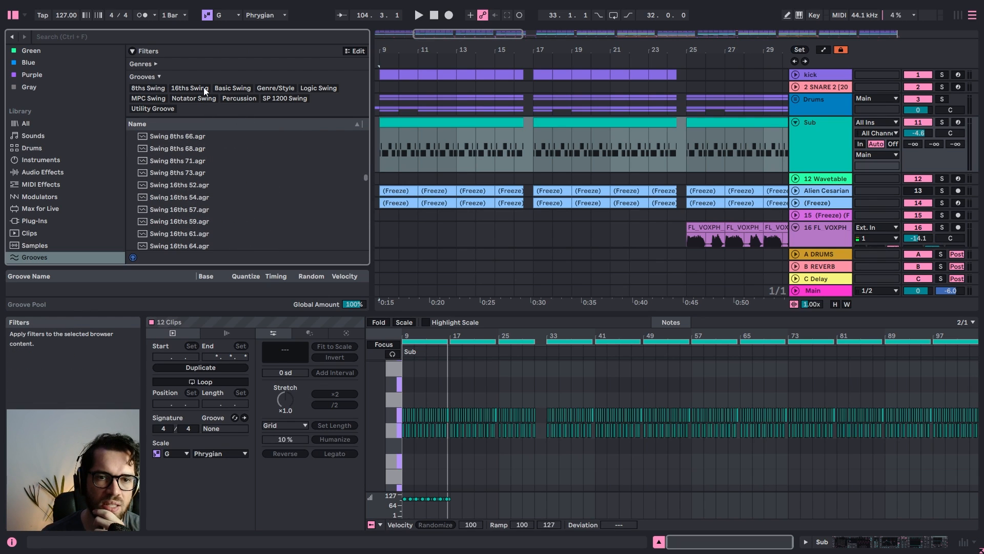
left_click(232, 98)
left_click(214, 149)
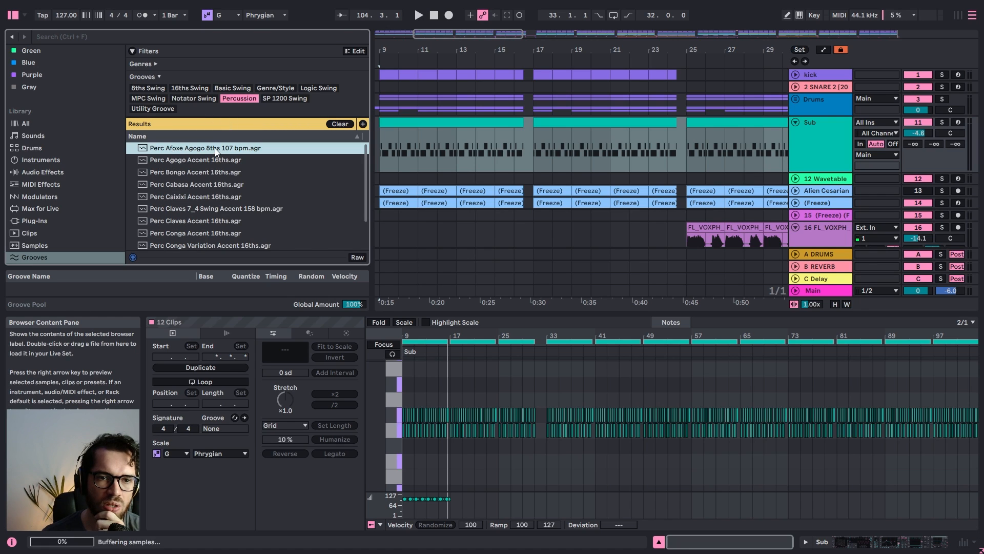
left_click(215, 161)
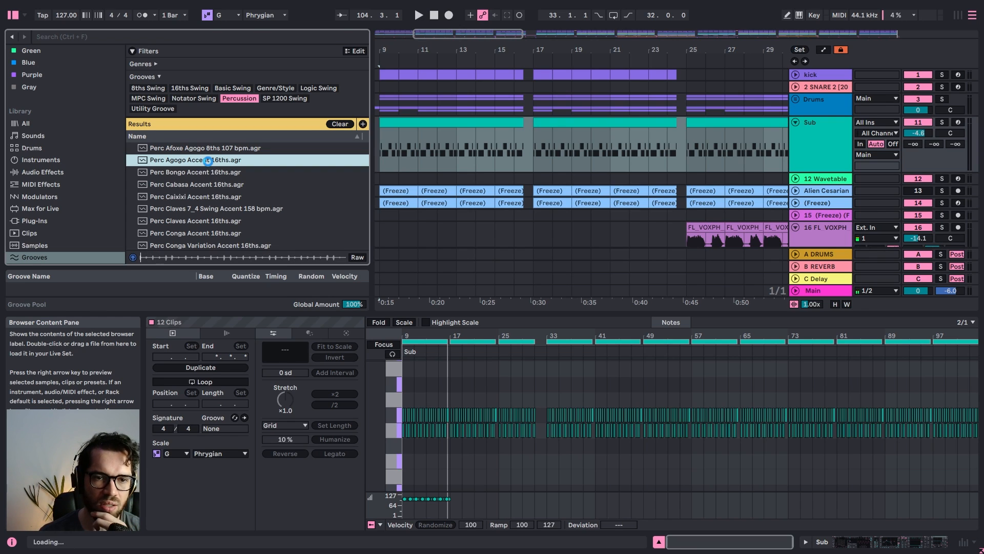
double_click(208, 161)
Apply the Perc Agogo Accent 16ths groove to all selected Sub clips and play them from bar 9
left_click(228, 429)
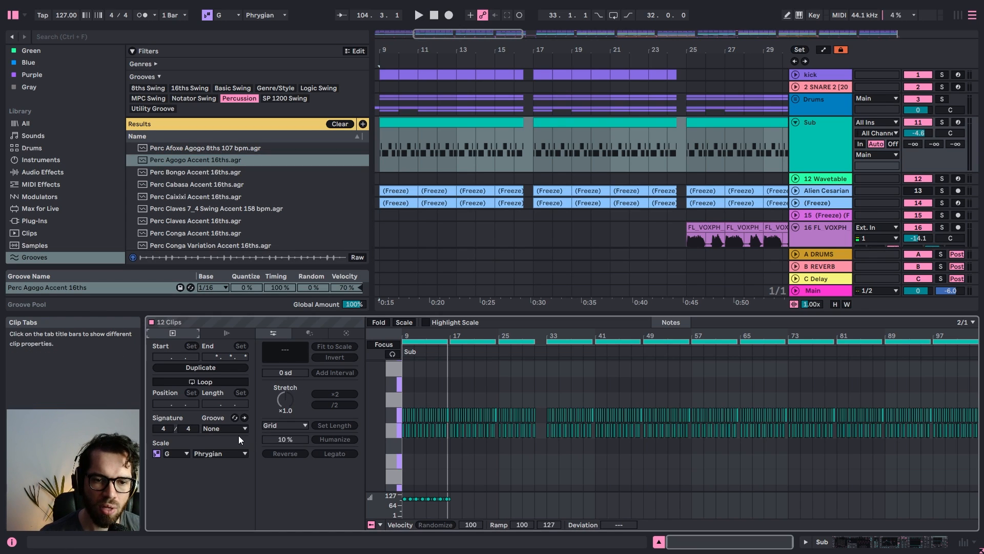
left_click(233, 445)
key("space")
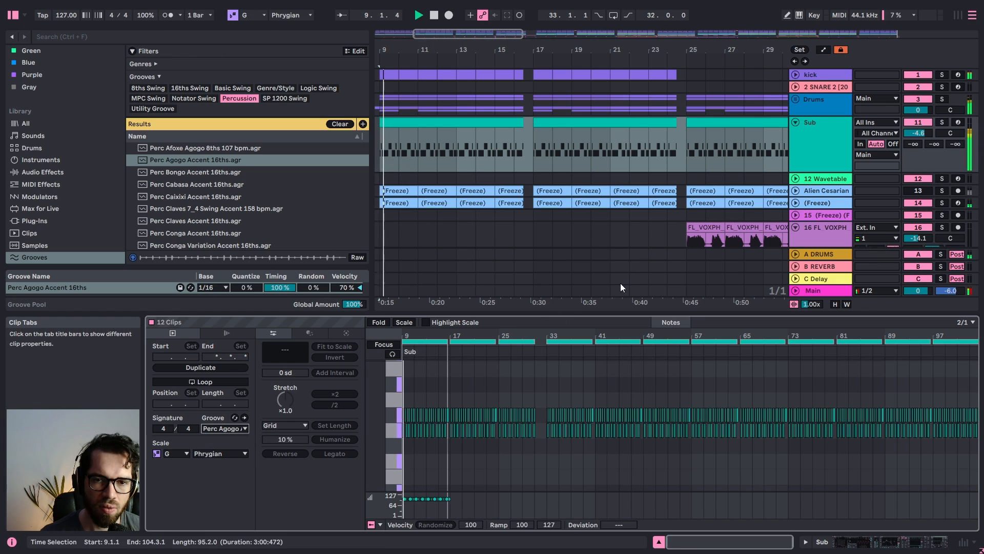
left_click(13, 15)
scroll(145, 156, "down", 3)
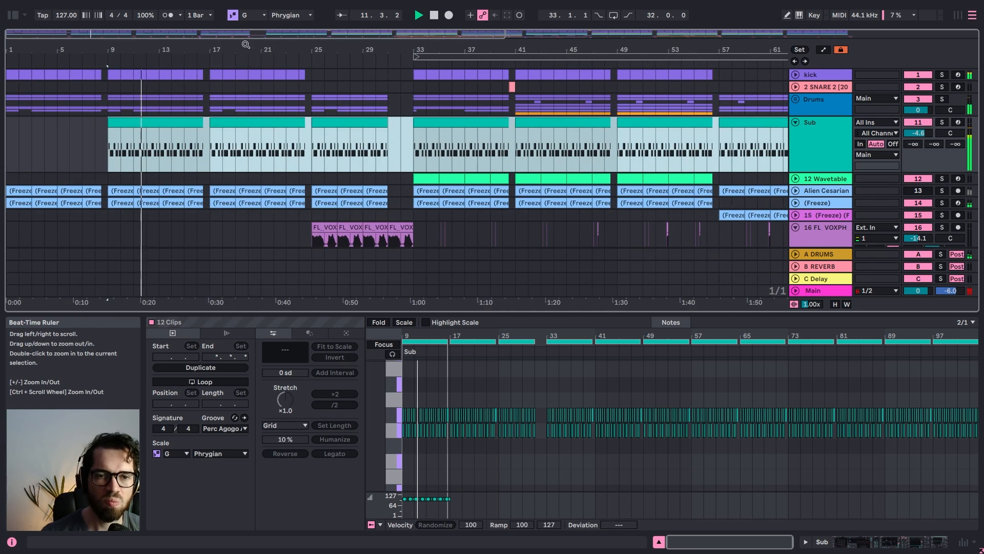
Check the groove assignment of the Sub clip at bar 9 during playback
left_click(146, 155)
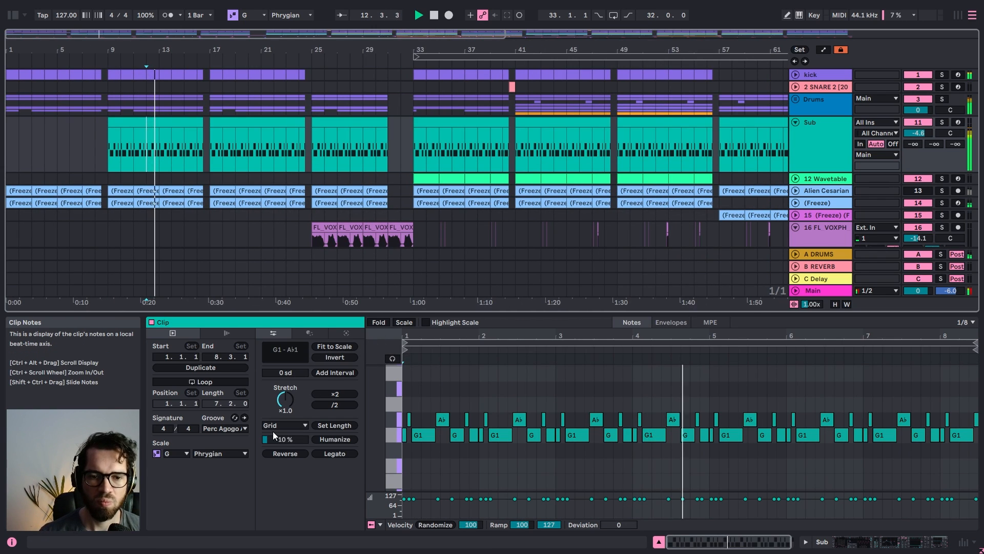
left_click(229, 431)
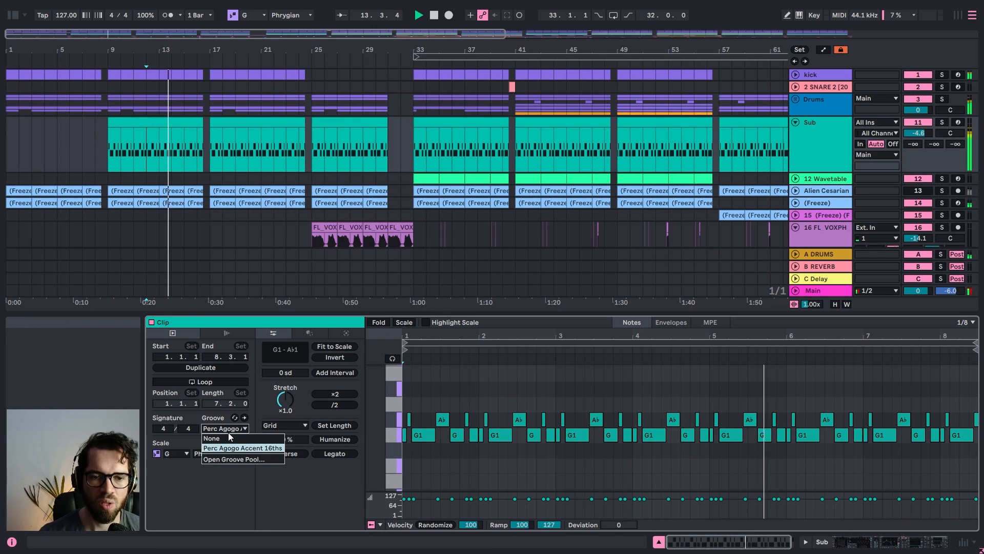
left_click(227, 432)
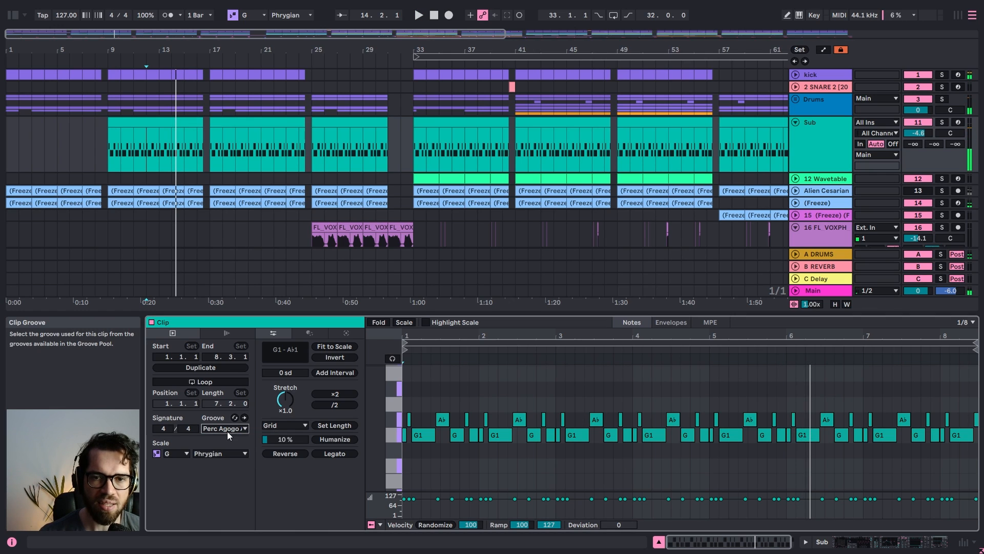
Compare the Sub clip at bar 33 during playback with its groove set to None and to Perc Agogo Accent 16ths
left_click(424, 121)
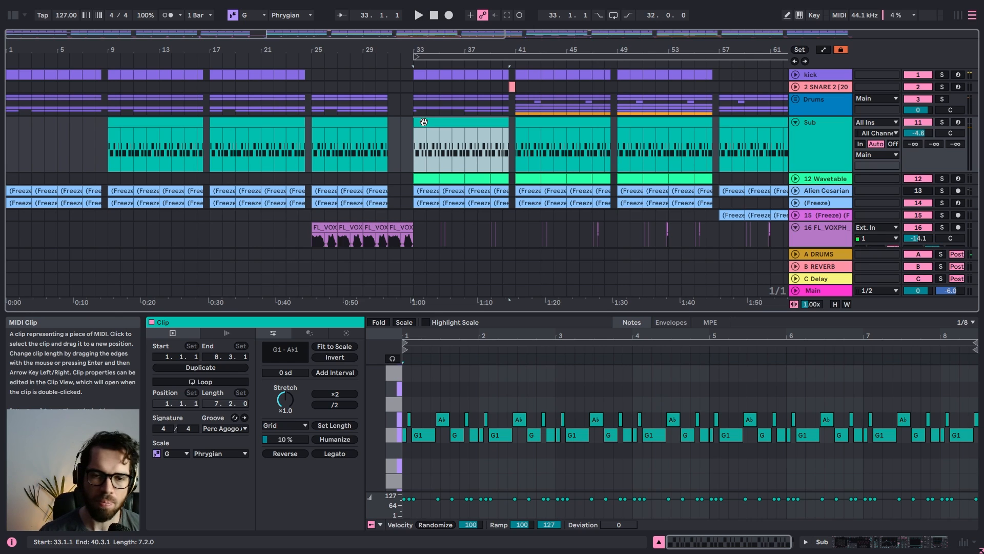
left_click_drag(434, 46, 452, 78)
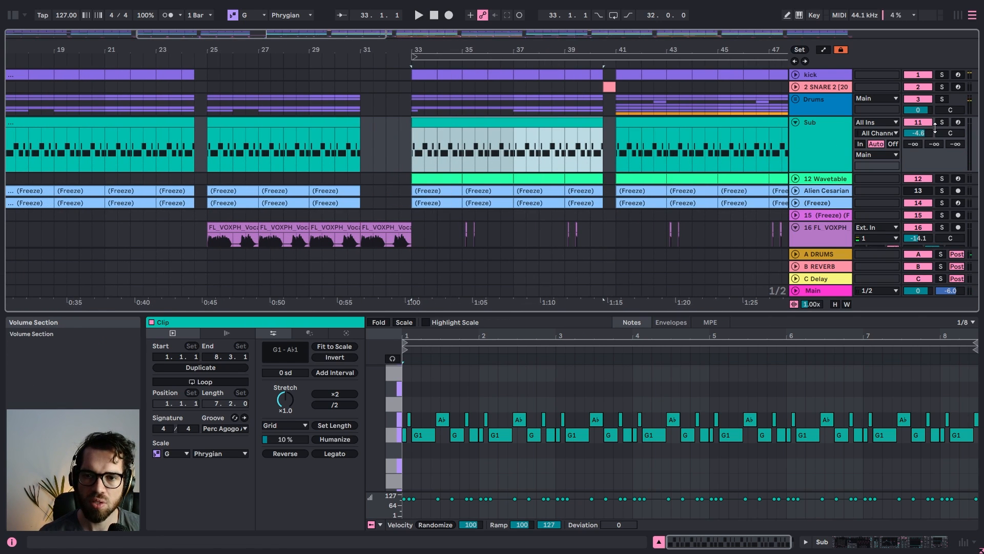
key("space")
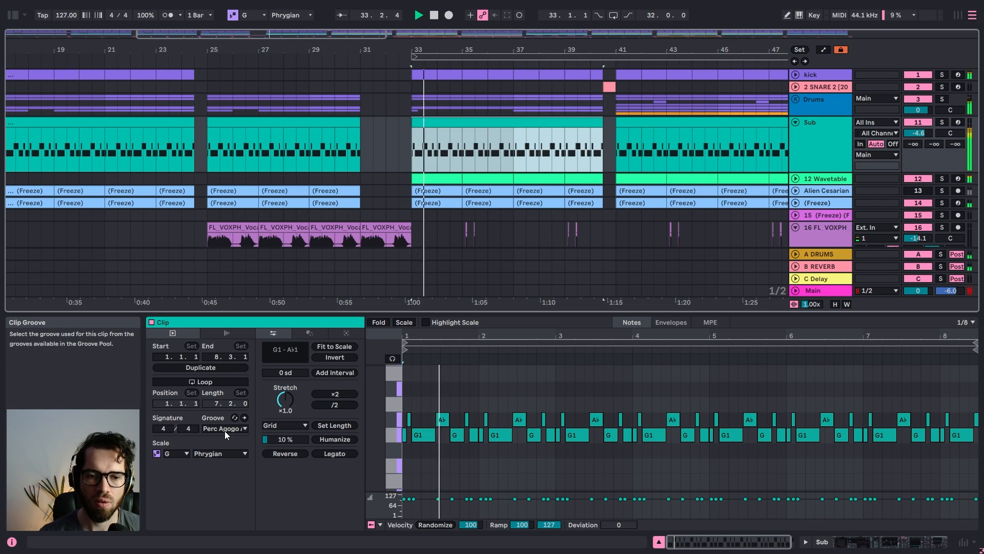
left_click(225, 430)
left_click(225, 438)
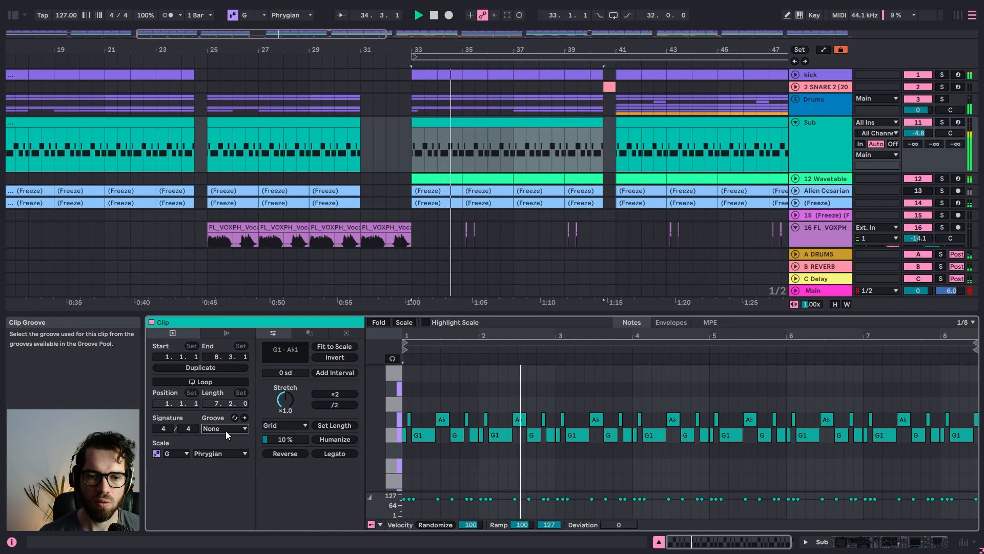
left_click(226, 430)
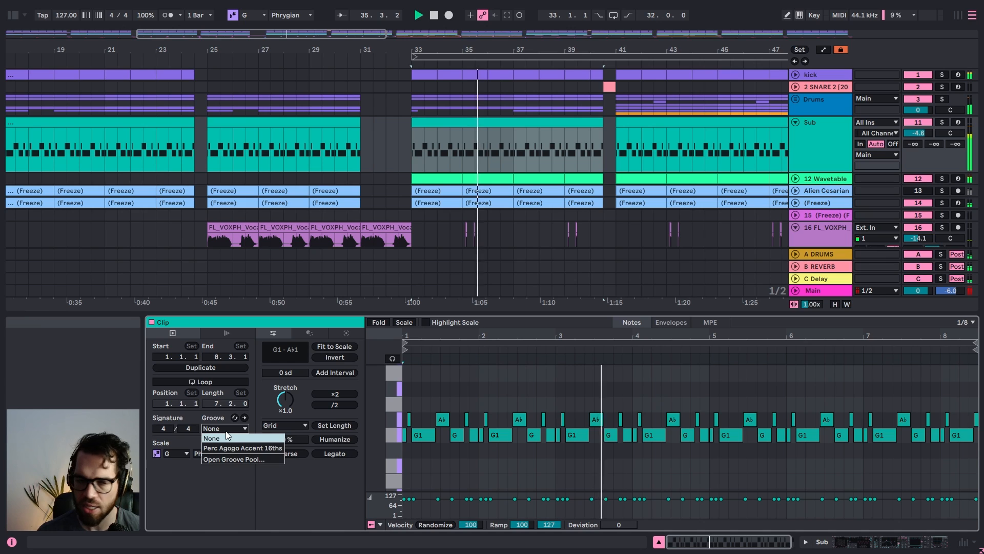
left_click(236, 448)
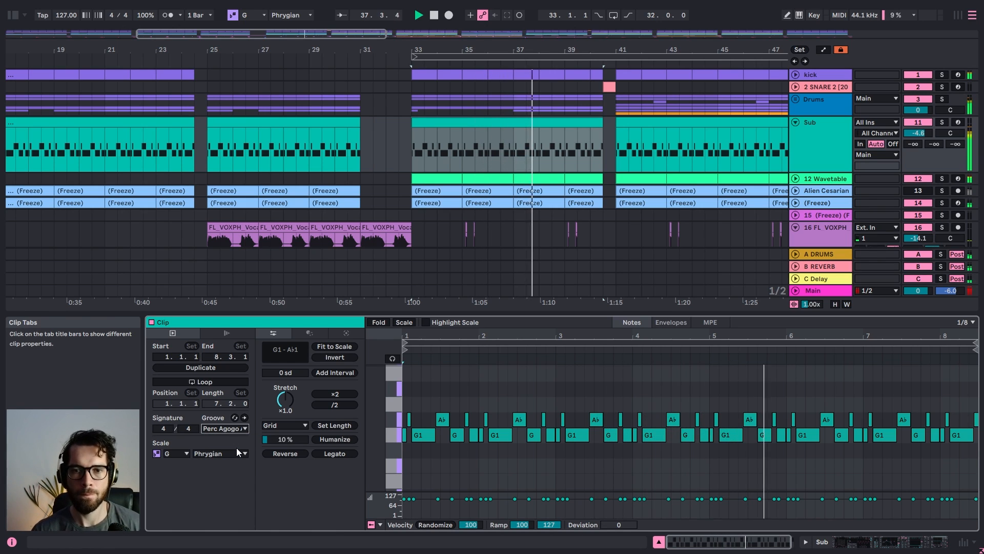
key("space")
Unfold the Drums group, select the 8 Hihat Closed clips across bars 1 to 107 and set their groove to Perc Agogo Accent 16ths
left_click_drag(453, 50, 471, 39)
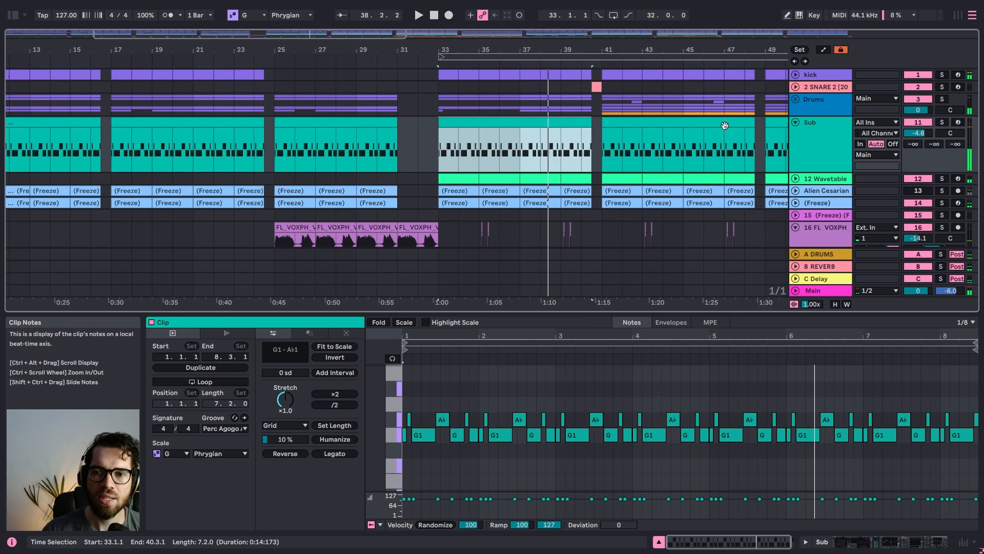
left_click(795, 98)
scroll(715, 118, "down", 4)
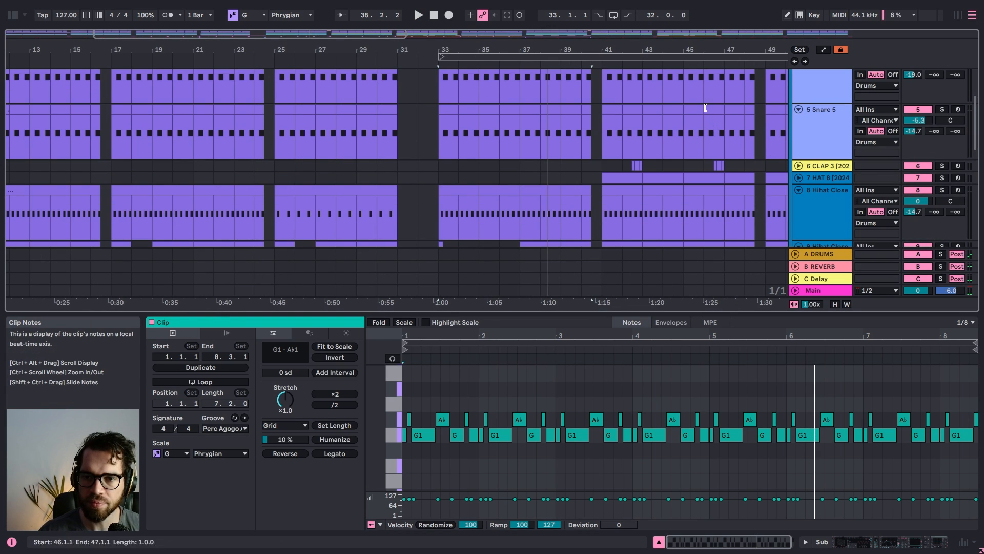
left_click_drag(679, 46, 433, 46)
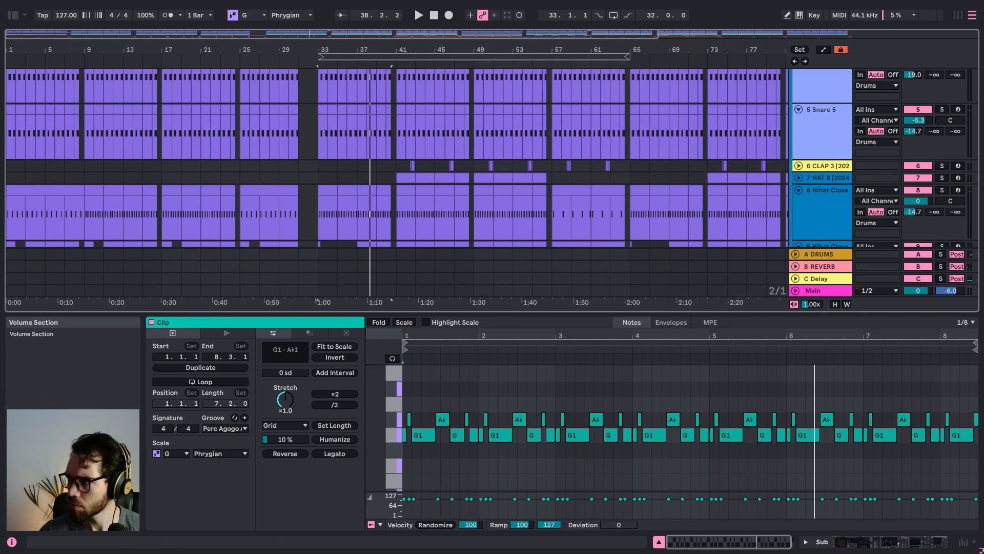
left_click(298, 178)
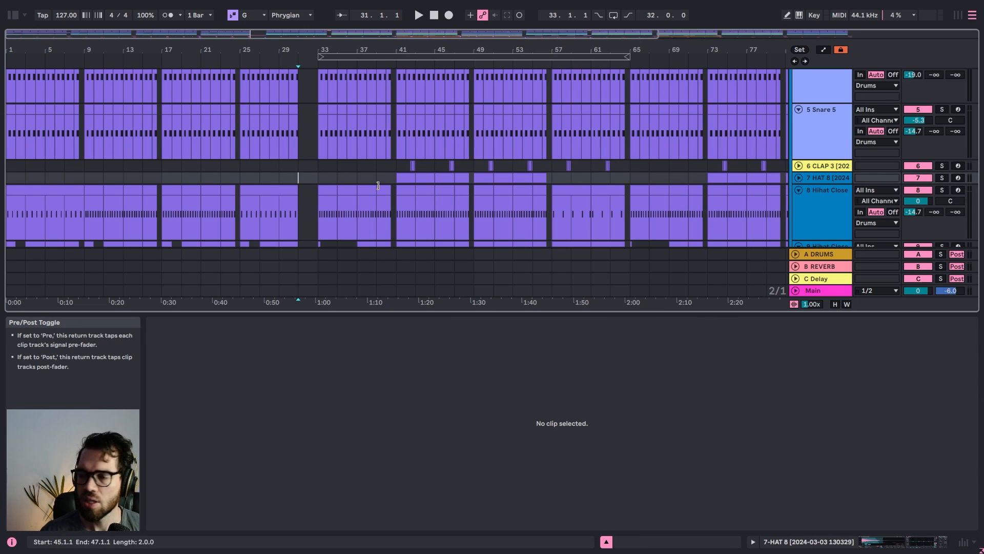
left_click(283, 178)
scroll(302, 182, "down", 4)
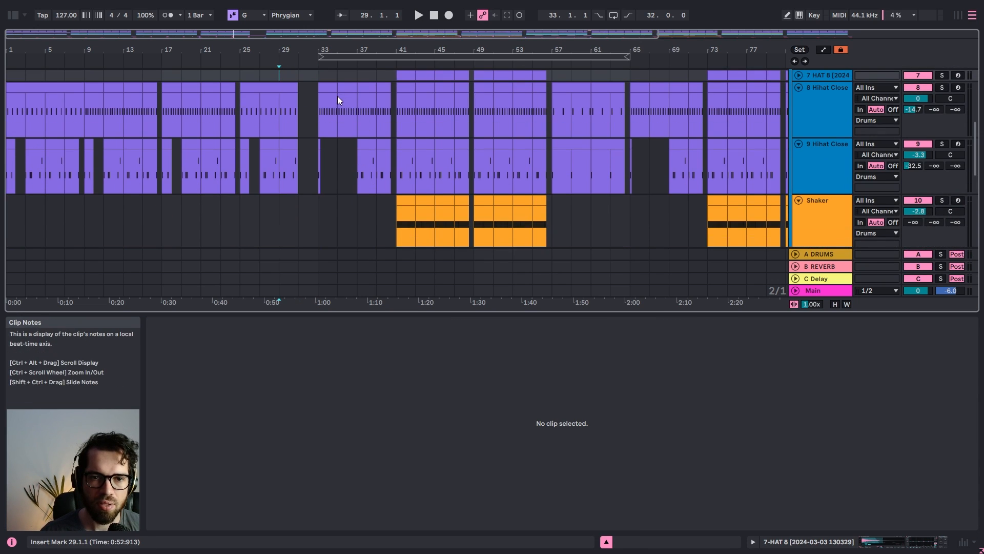
double_click(375, 49)
left_click_drag(700, 103, 1, 107)
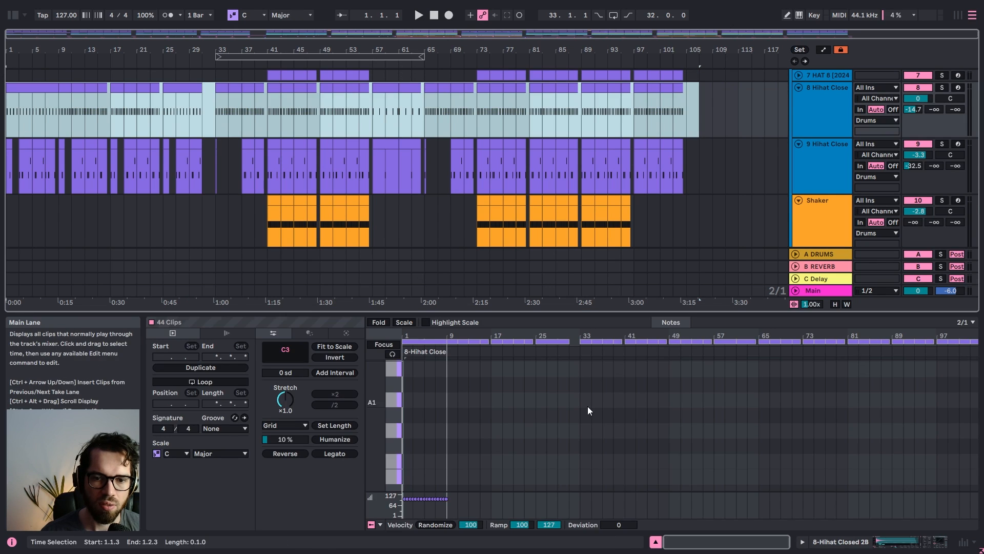
left_click(243, 427)
left_click(234, 447)
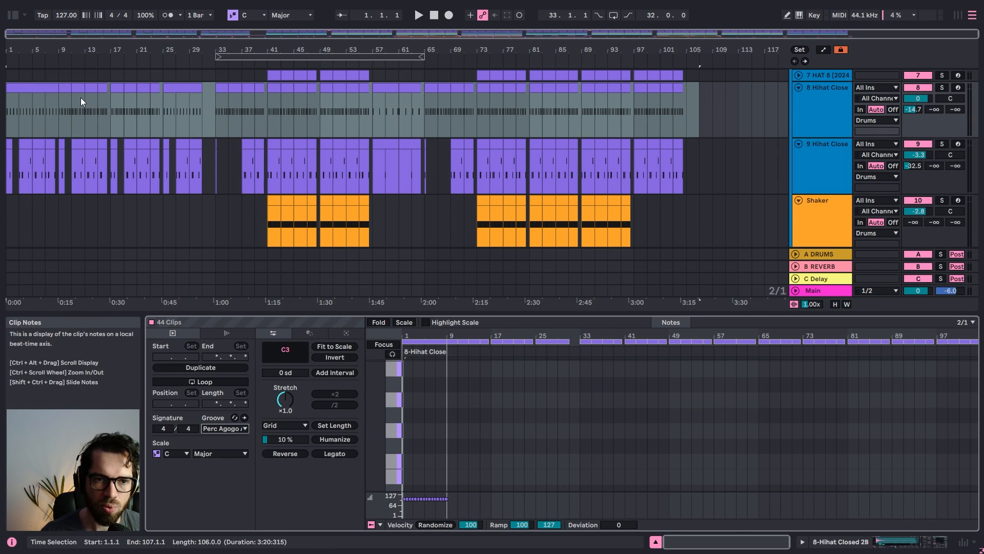
Play the grooved 8 Hihat Closed clips from bar 9 to hear them with the other drums
left_click(19, 89)
left_click(74, 91)
key("space")
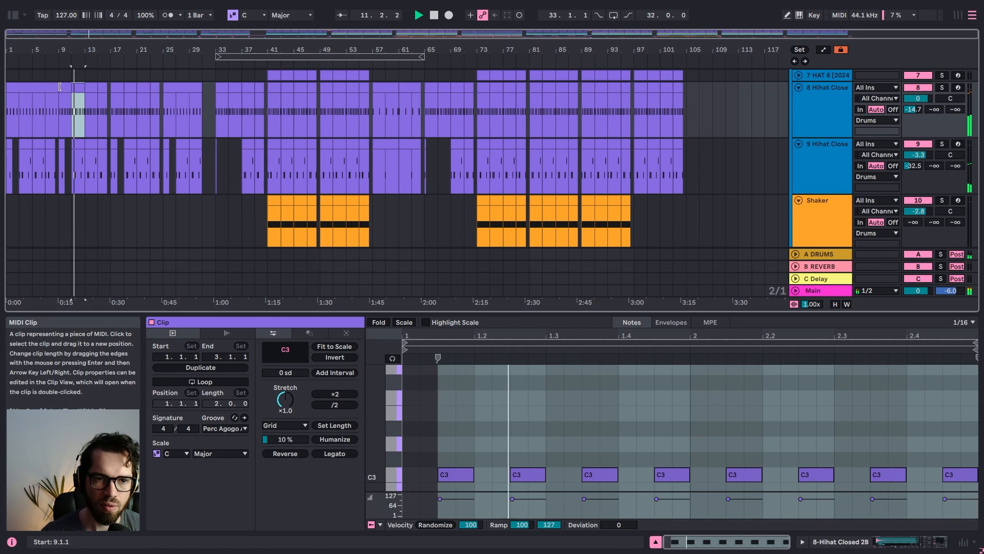
left_click(59, 86)
left_click_drag(78, 51, 115, 87)
scroll(361, 199, "up", 5)
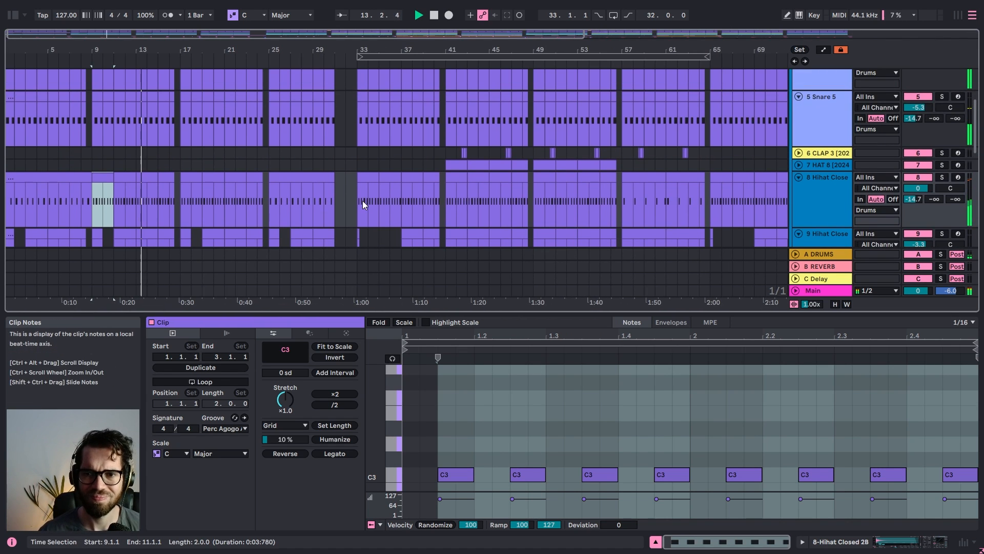
Fold the Drums group and lower the Sub track's volume to -6.5 dB during playback
left_click(822, 88)
left_click(811, 115)
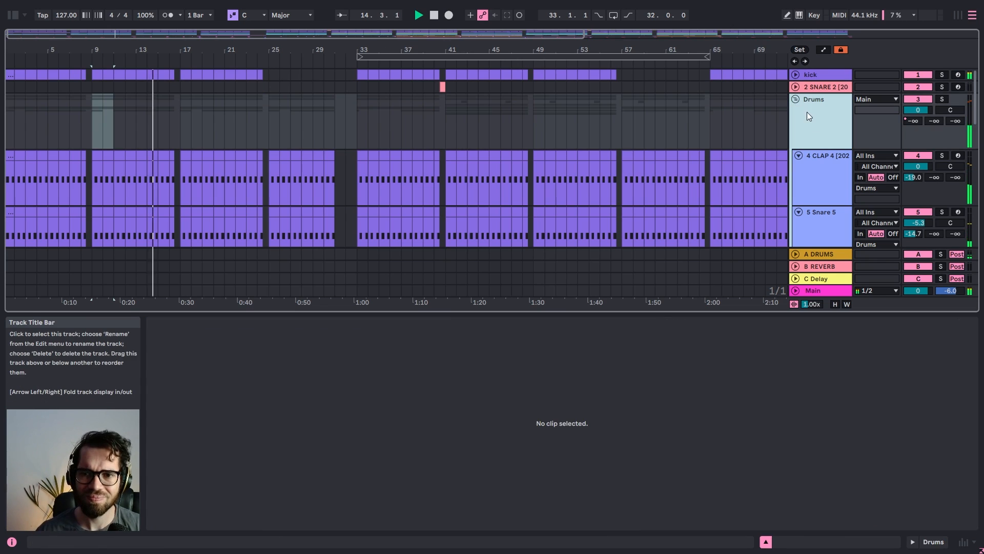
left_click(798, 102)
left_click(807, 140)
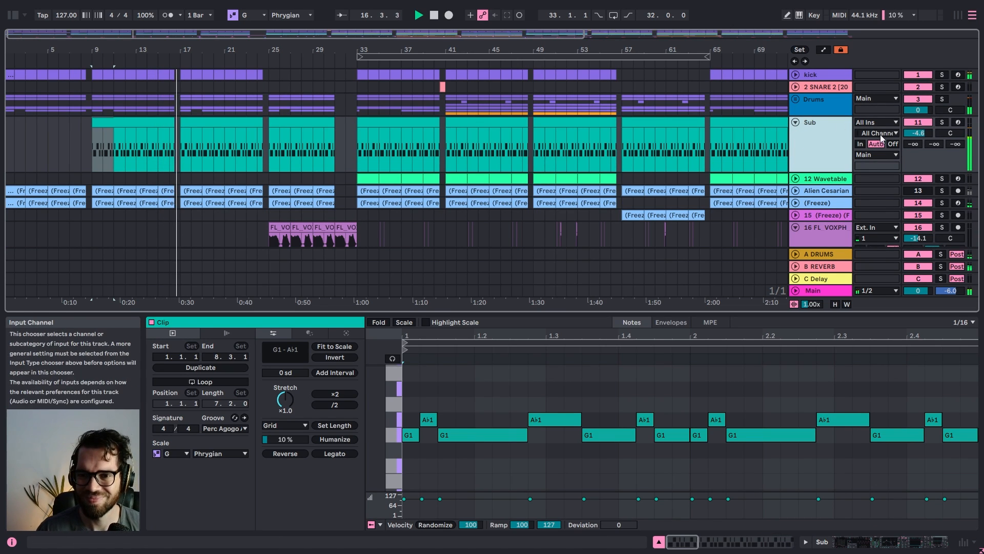
left_click_drag(918, 133, 918, 142)
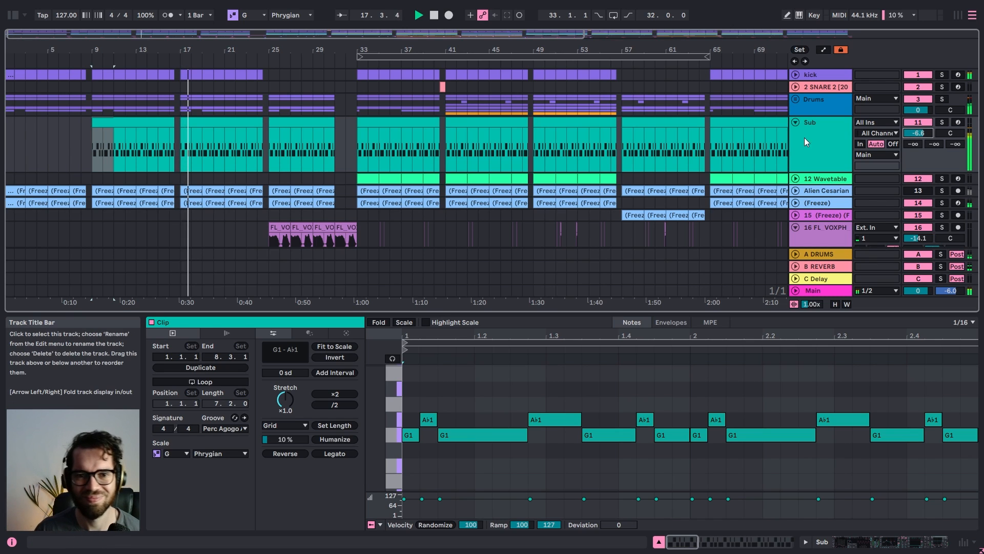
left_click(372, 162)
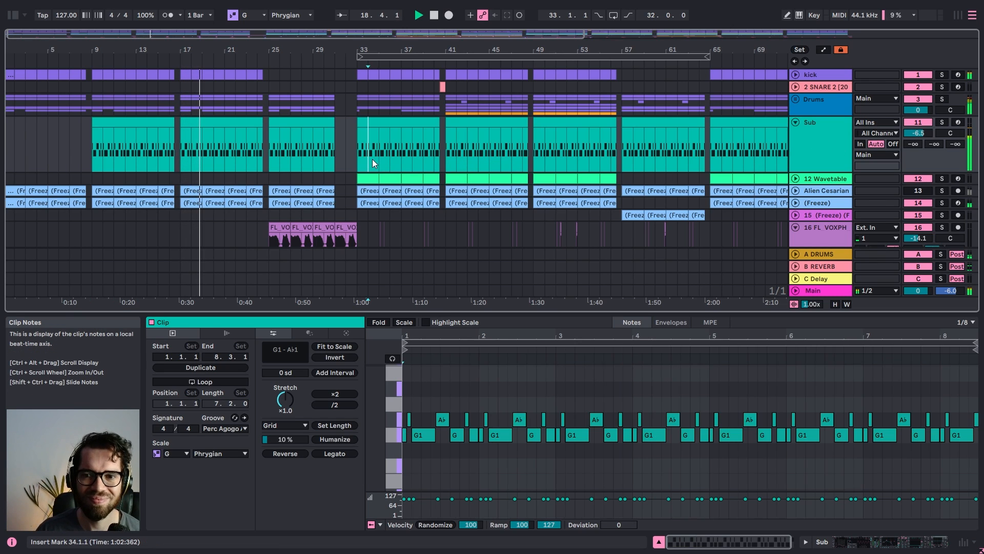
Find EQ Eight among the audio effects, without the Percussion groove filter, and add it to the Drums group
left_click(823, 104)
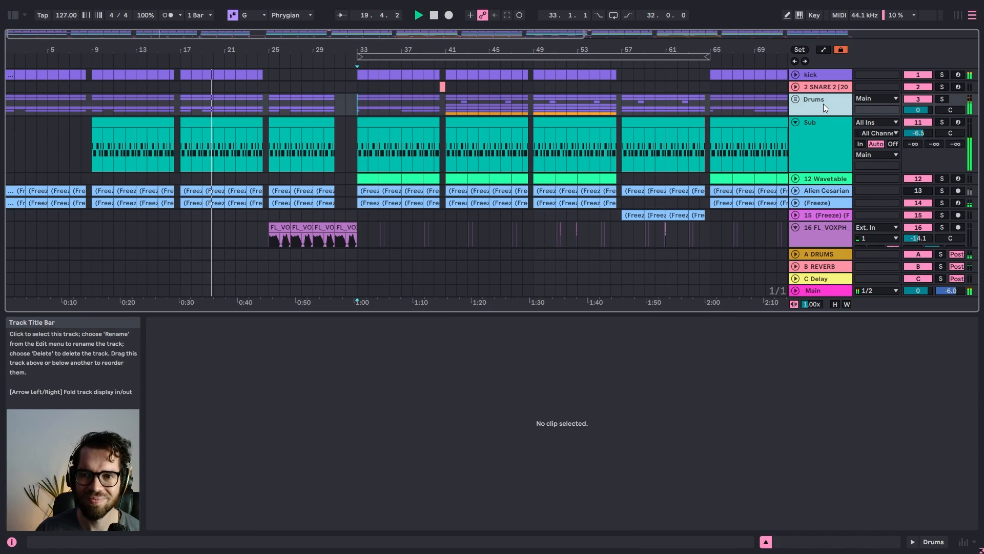
left_click(14, 16)
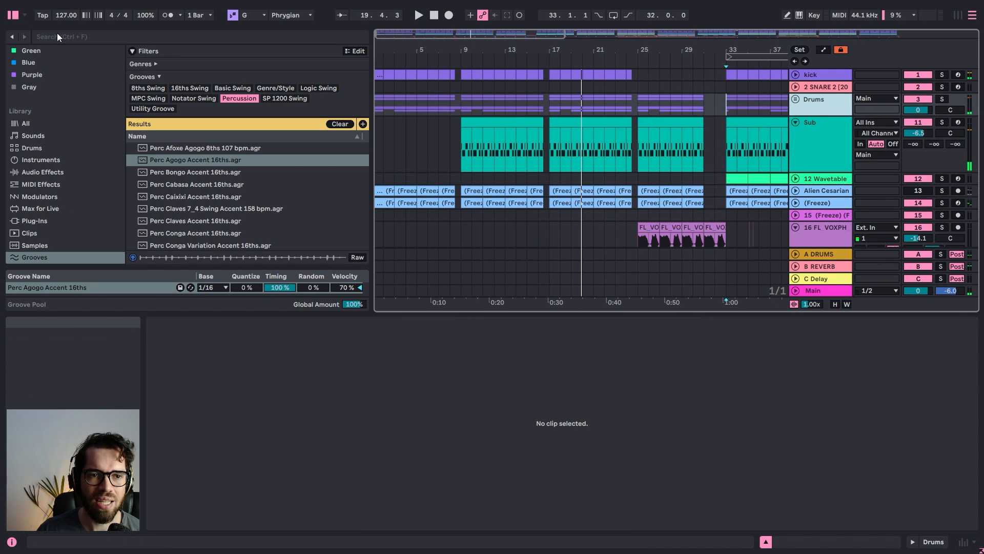
type("EQ")
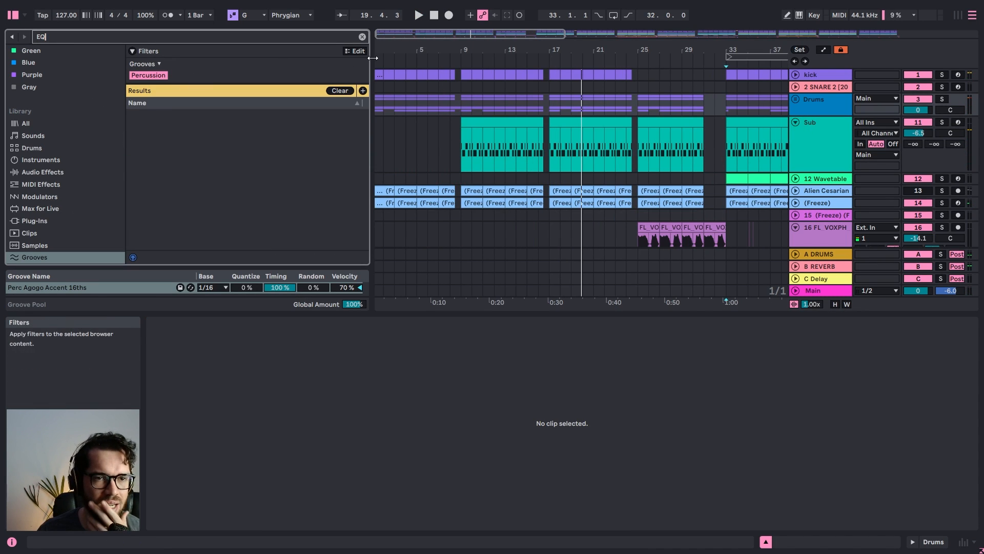
left_click(343, 91)
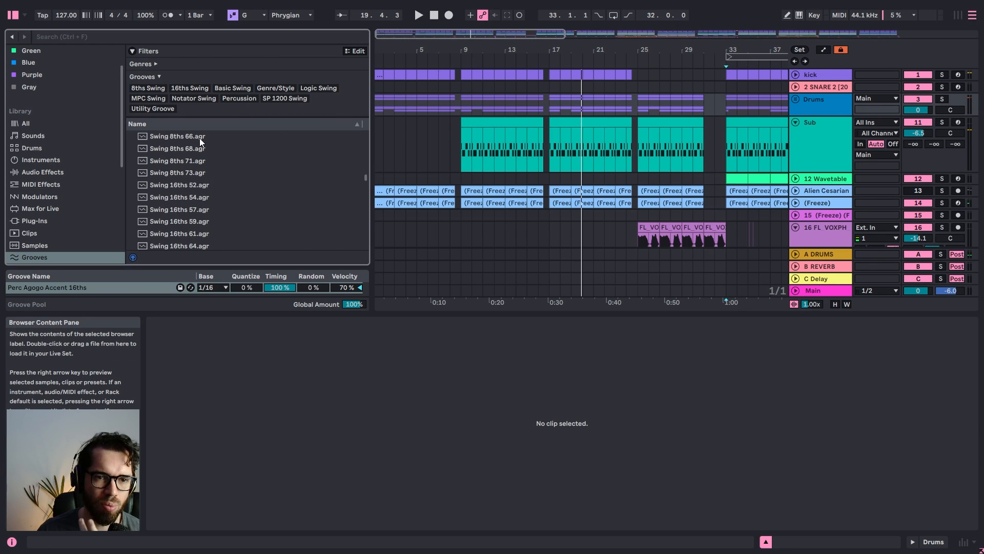
left_click(127, 36)
type("EQ")
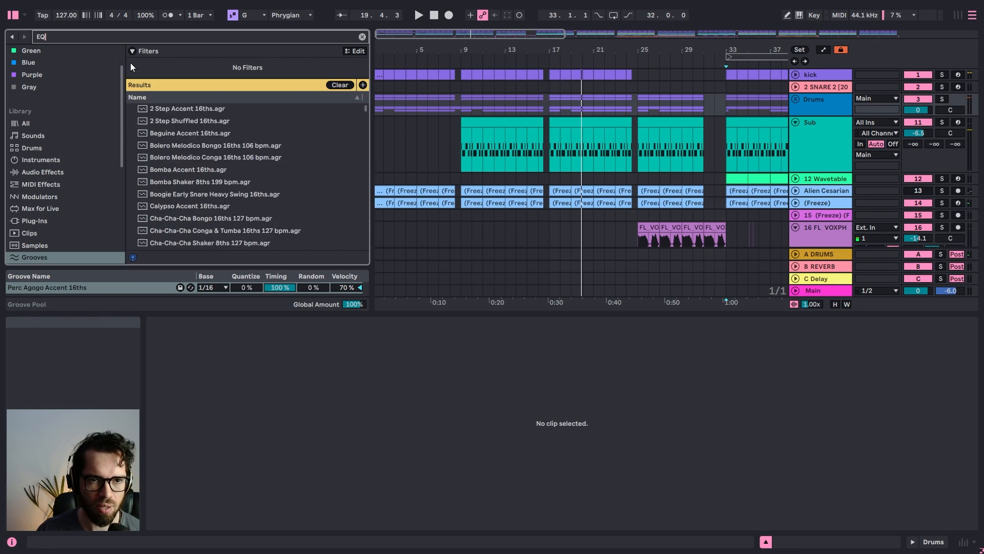
left_click(67, 170)
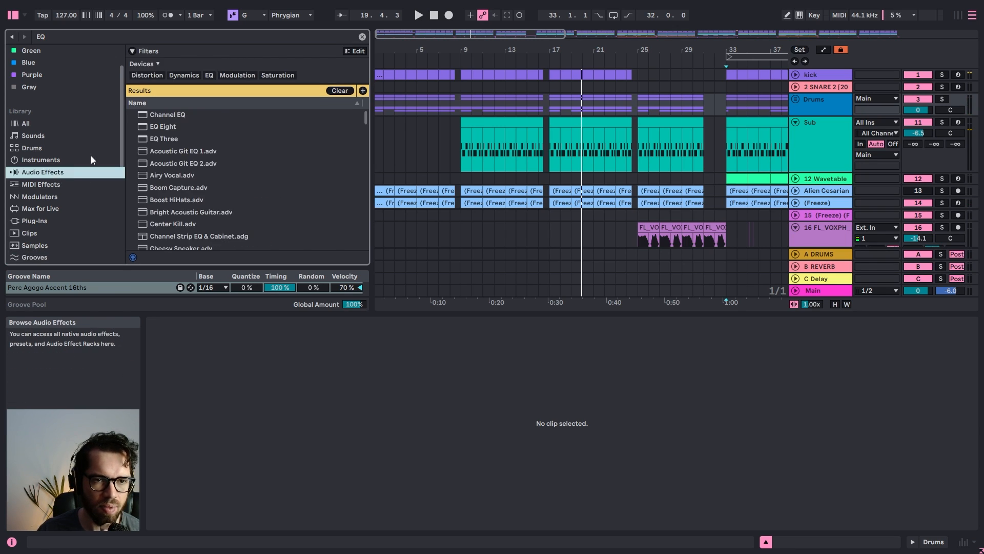
left_click(158, 128)
double_click(159, 132)
Set band 1 of the Drums' EQ Eight to a low cut at 190 Hz with Q 0.58 and switch band 4 off
left_click(195, 513)
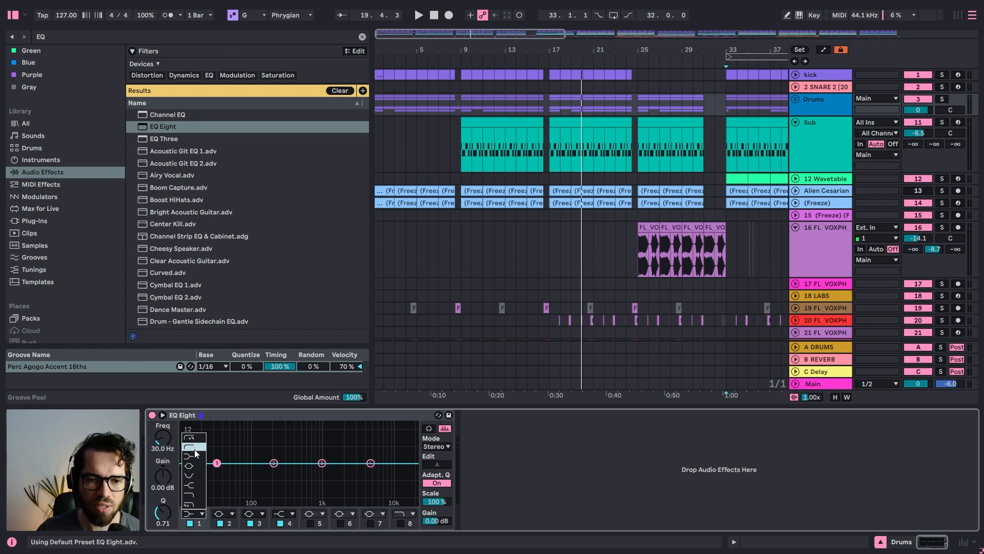
key("space")
left_click_drag(213, 466, 272, 475)
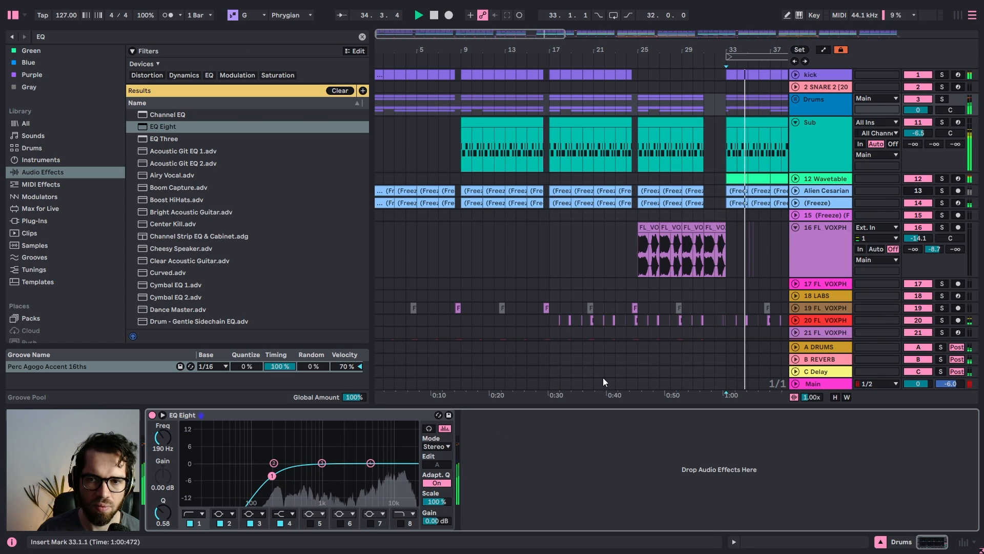
left_click_drag(370, 463, 395, 453)
left_click(280, 523)
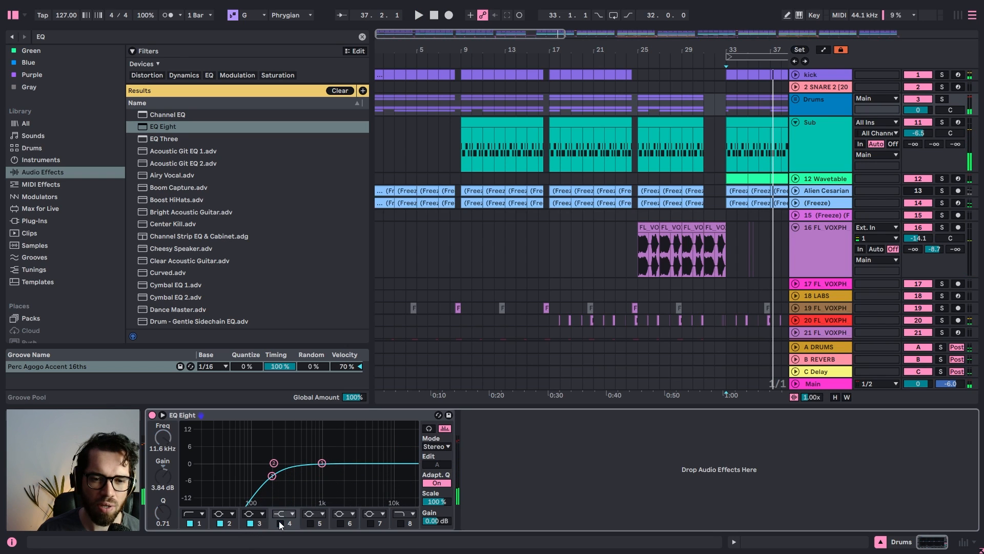
Add the OTT preset after the EQ on the Drums group and set its Amount to 12 % while playing from bar 33
left_click(361, 38)
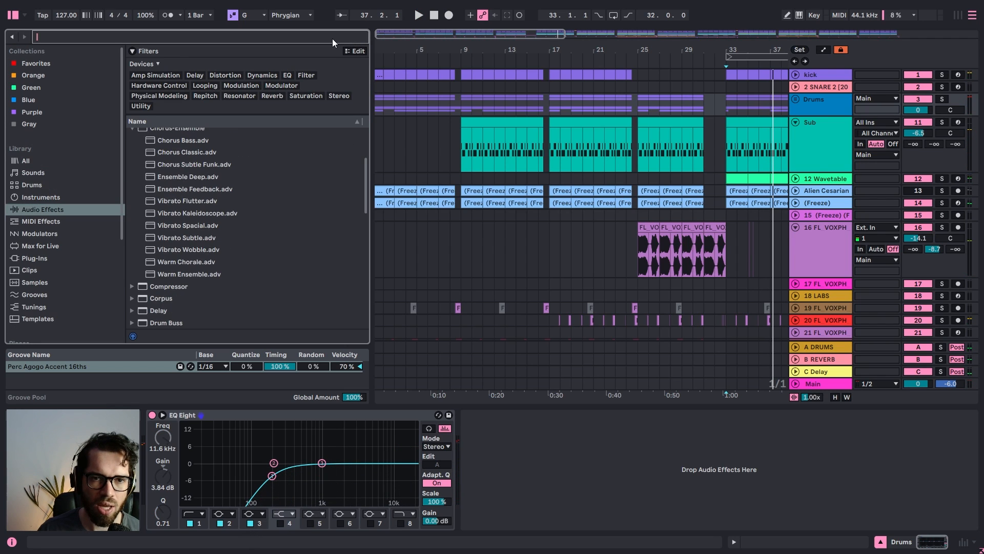
type("OTT")
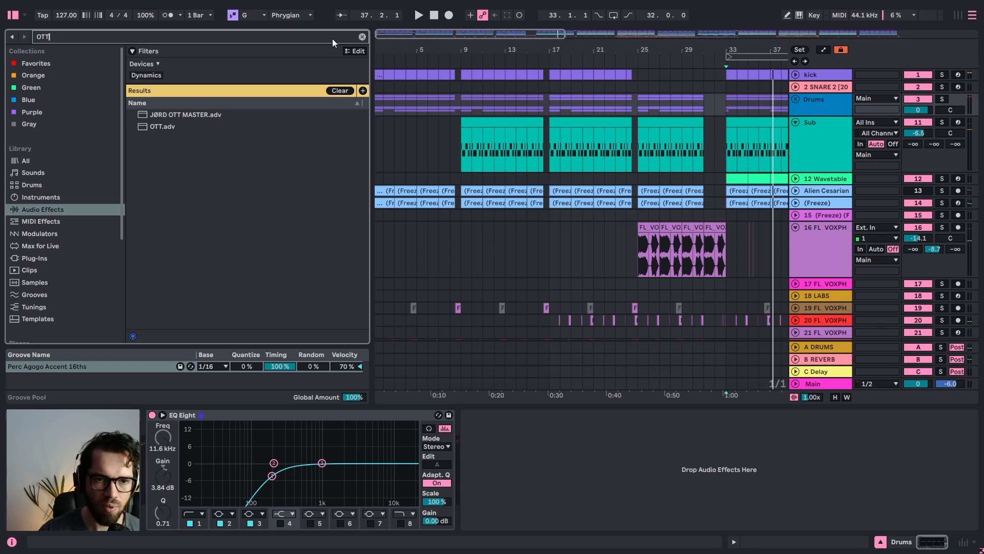
double_click(169, 126)
key("space")
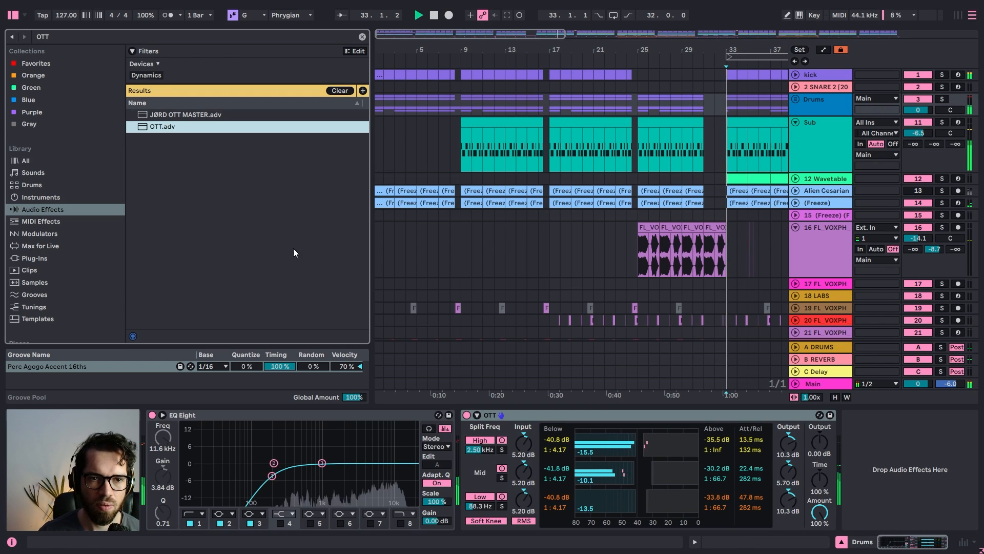
left_click(346, 91)
left_click_drag(820, 511, 819, 553)
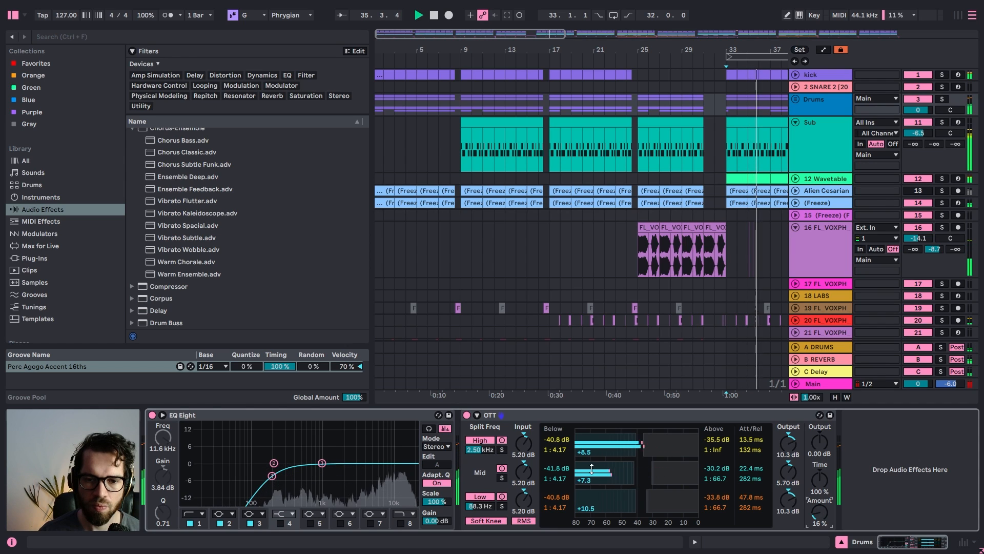
key("space")
key("space")
left_click_drag(819, 513, 819, 516)
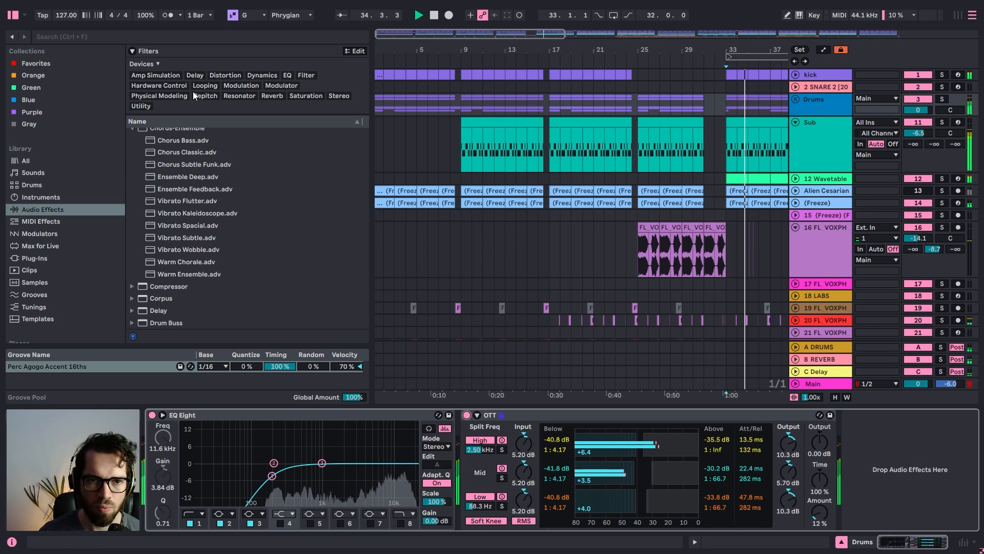
key("space")
Add a Glue Compressor after OTT on the Drums group with the threshold at -17.8 dB and makeup at 1.43 dB
left_click(177, 36)
type("GLUE")
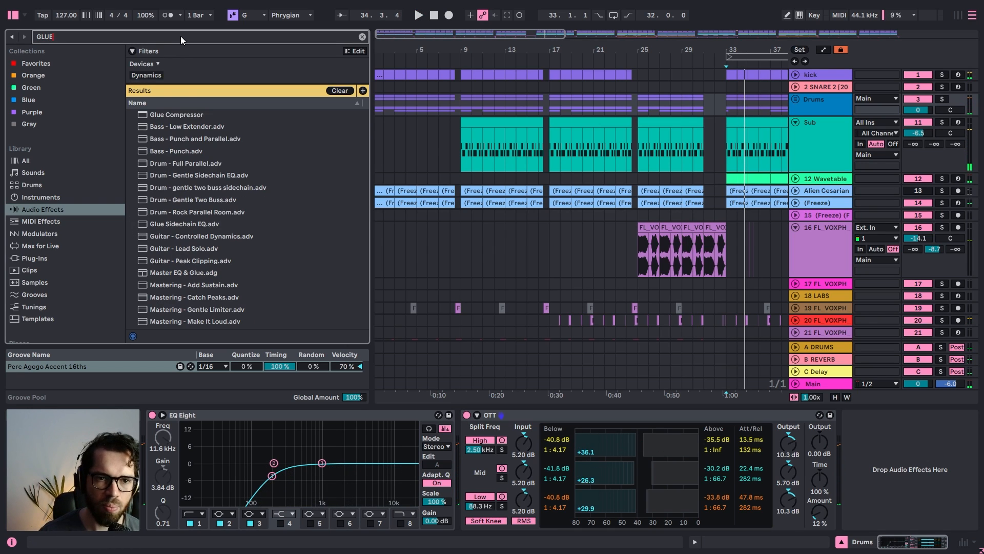
double_click(162, 116)
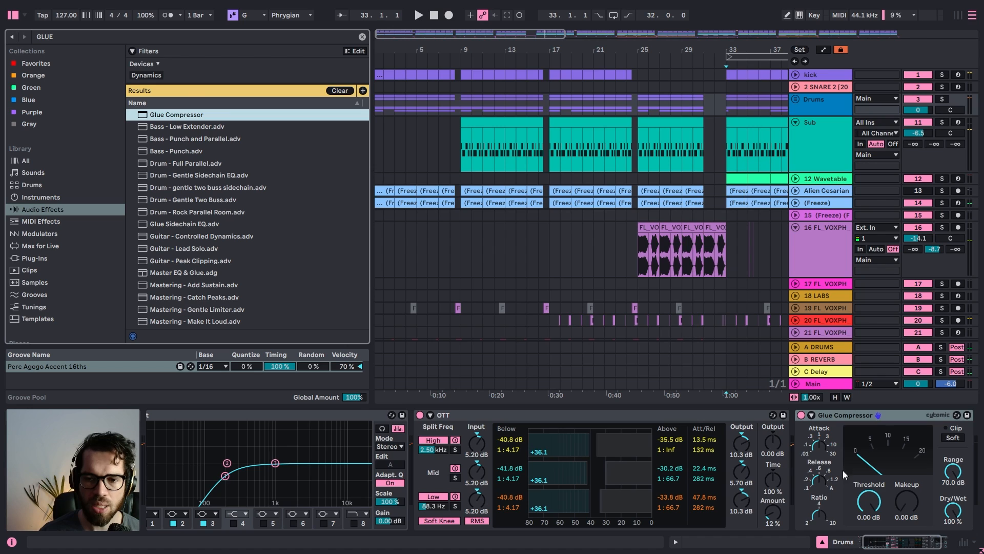
key("space")
left_click_drag(891, 541, 908, 543)
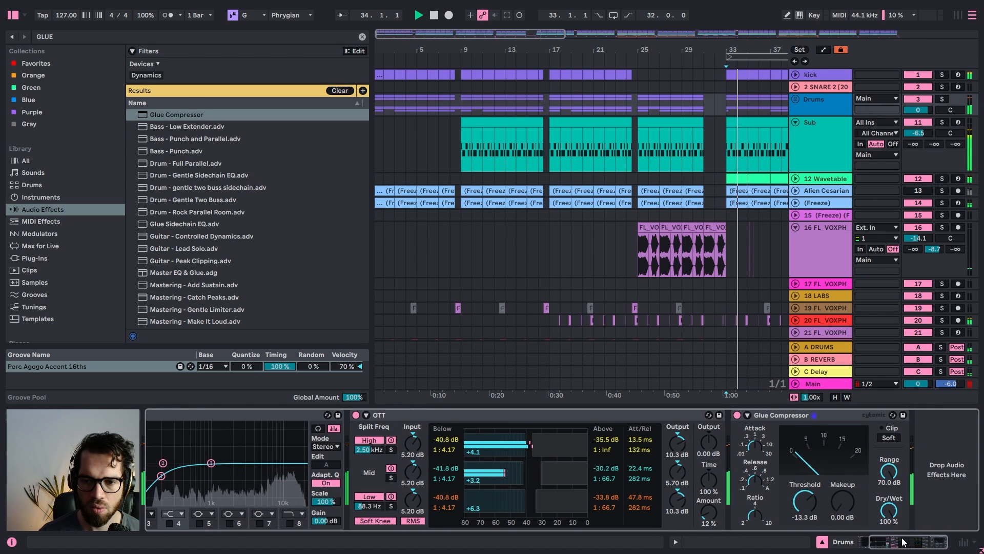
left_click_drag(816, 506, 816, 510)
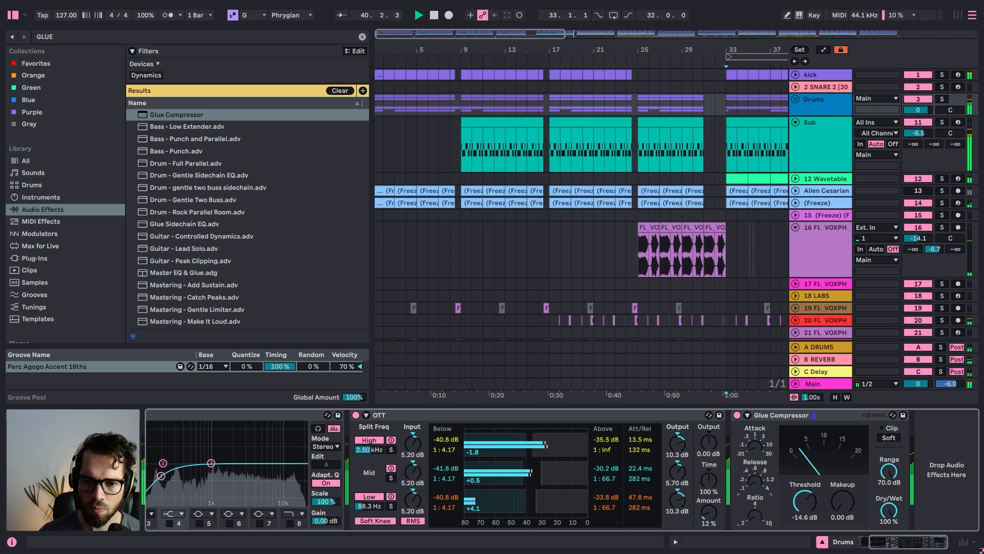
left_click_drag(846, 494, 846, 487)
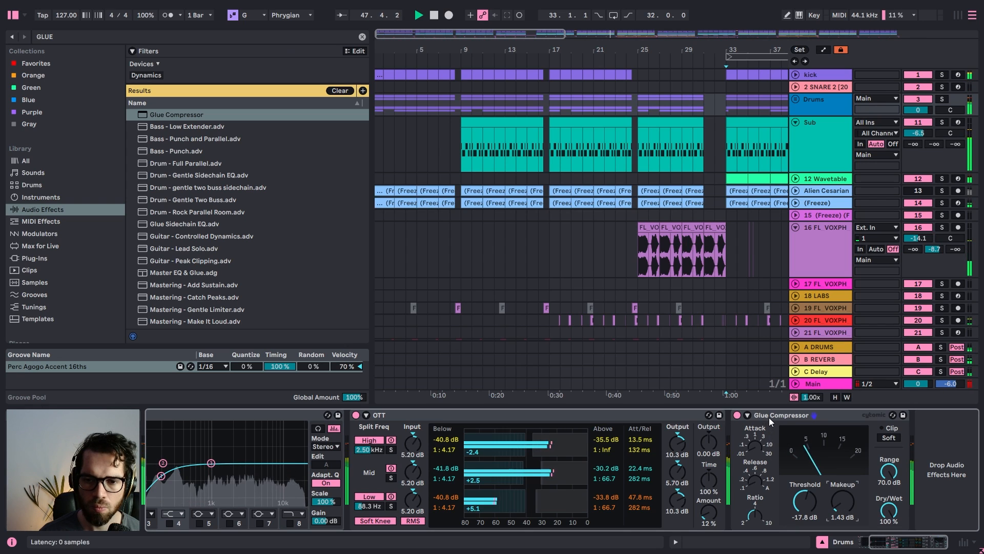
Collapse OTT, set the Glue Compressor's threshold to -15.2 dB and bypass the compressor during playback from bar 33
double_click(603, 418)
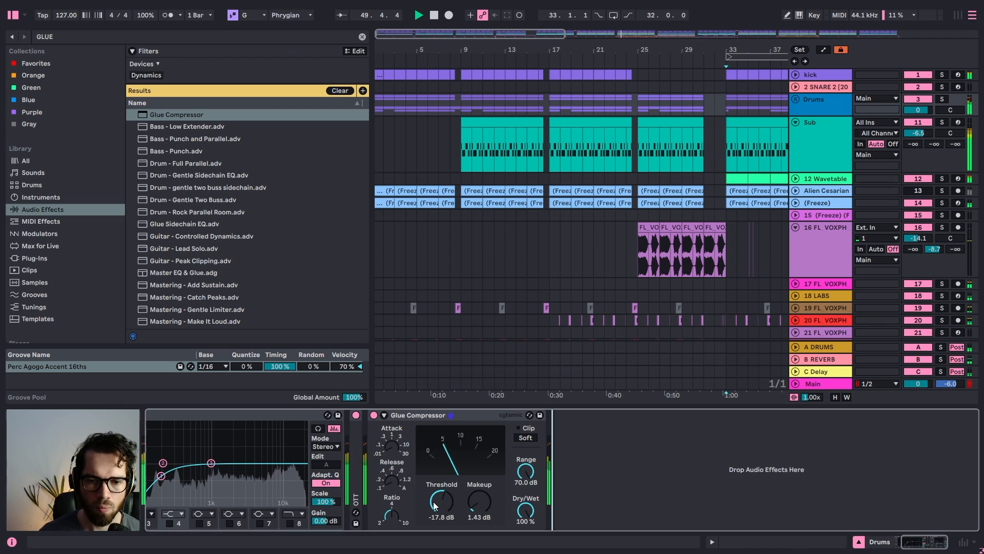
key("space")
left_click_drag(441, 501, 442, 494)
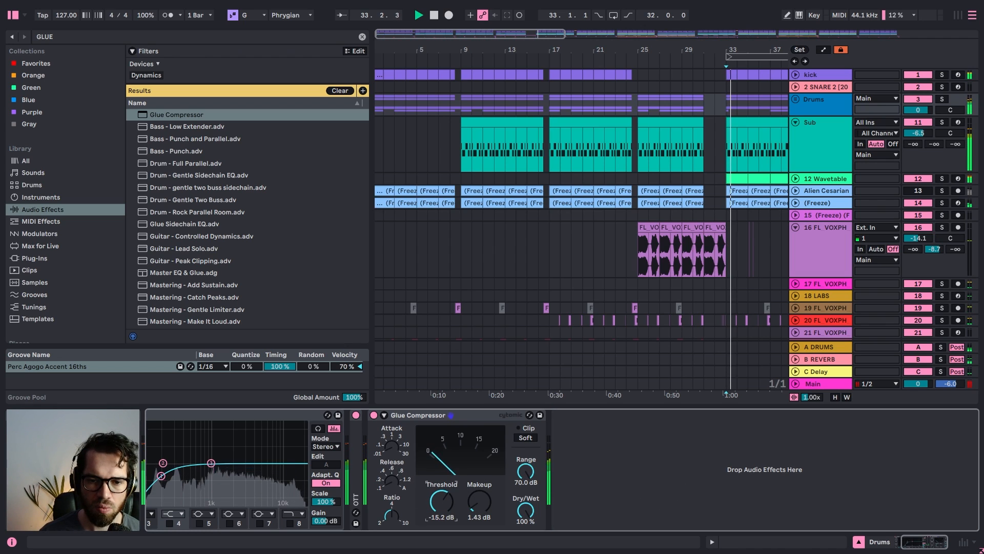
left_click(374, 415)
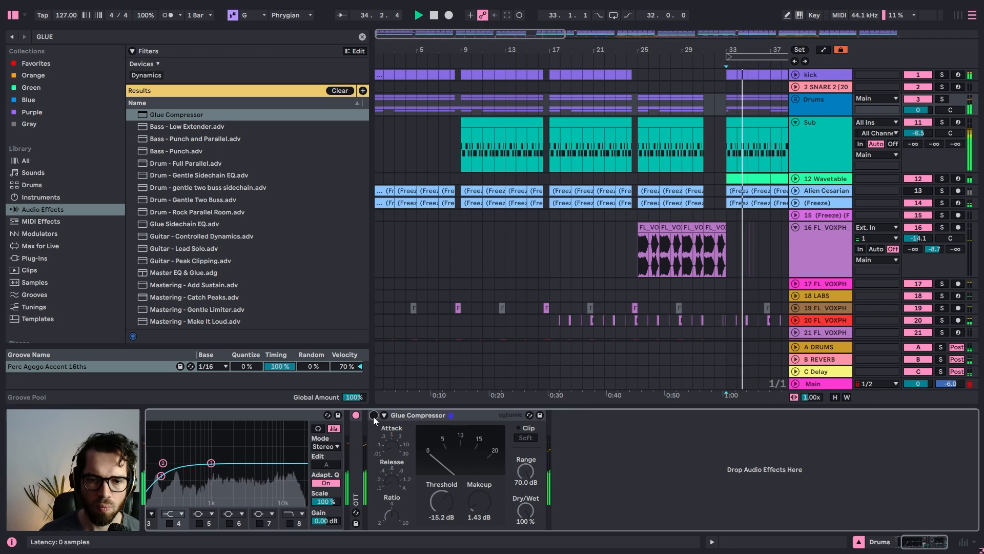
Re-enable the Glue Compressor and add a Drum Buss after it on the Drums group, with playback running from bar 33
left_click(373, 416)
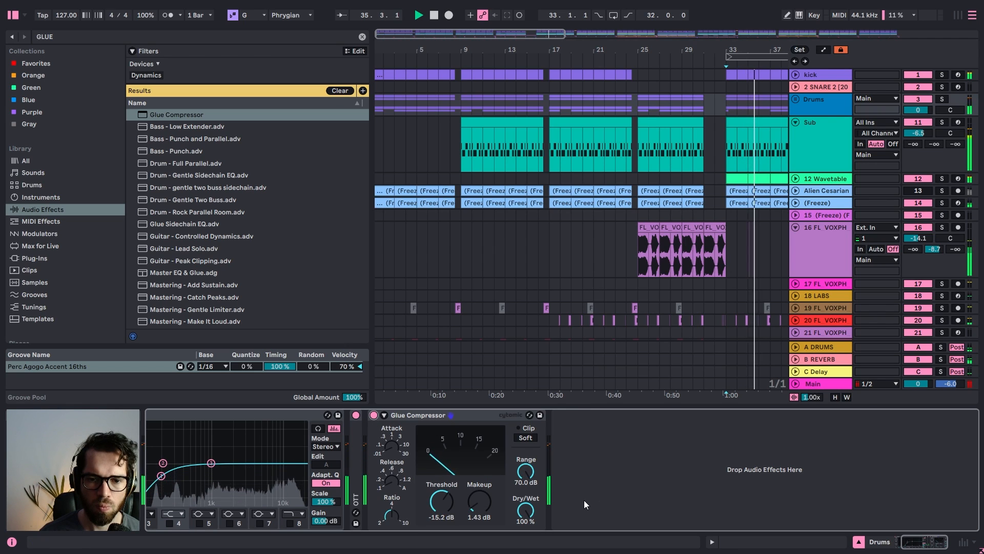
left_click(298, 42)
type("D")
key("ctrl+a")
type("DR")
left_click(184, 138)
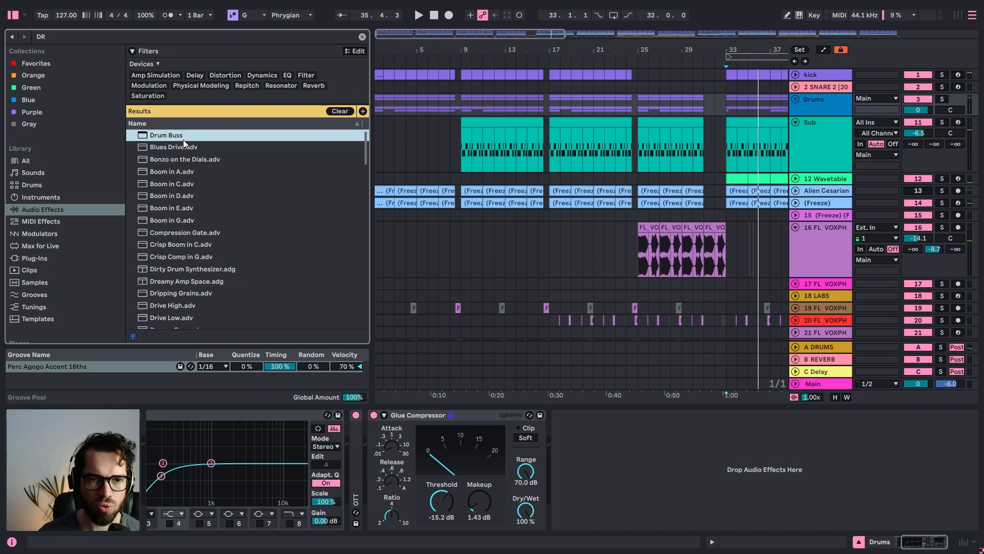
key("space")
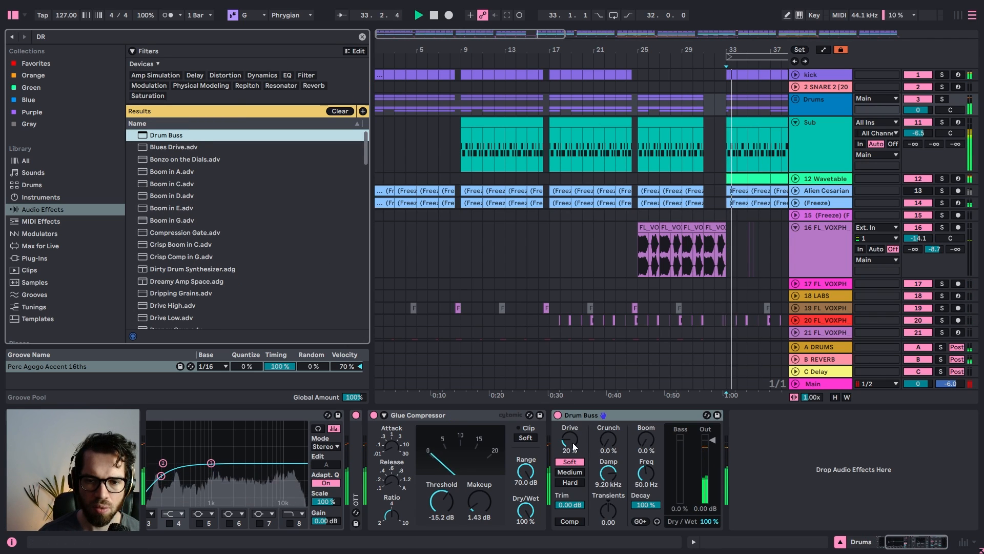
Set the Drum Buss to Drive 28 %, Crunch 23 %, output -2.28 dB and Dry/Wet 41 %, comparing it with the device bypassed
left_click_drag(568, 443, 569, 436)
left_click_drag(618, 455, 618, 443)
left_click_drag(709, 521, 709, 543)
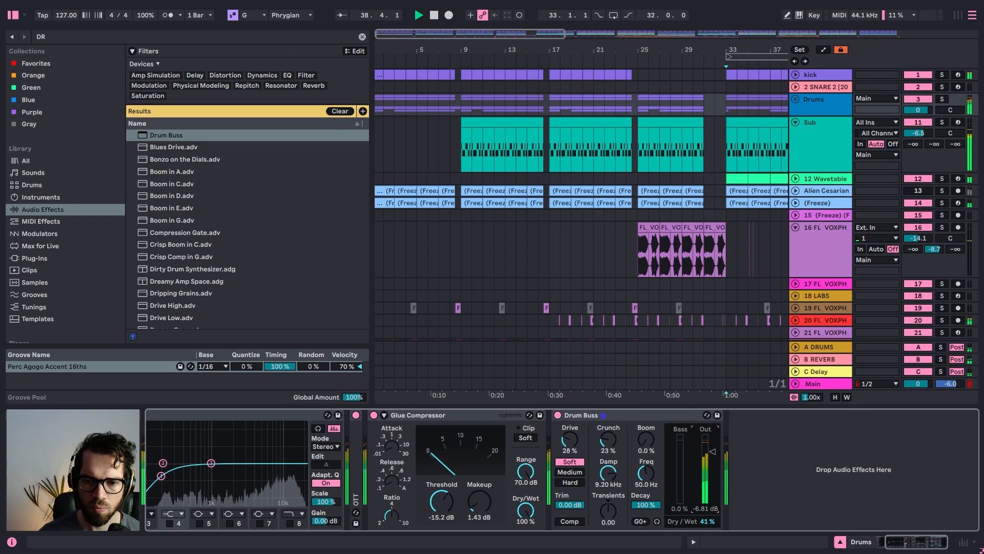
left_click(558, 416)
left_click(557, 415)
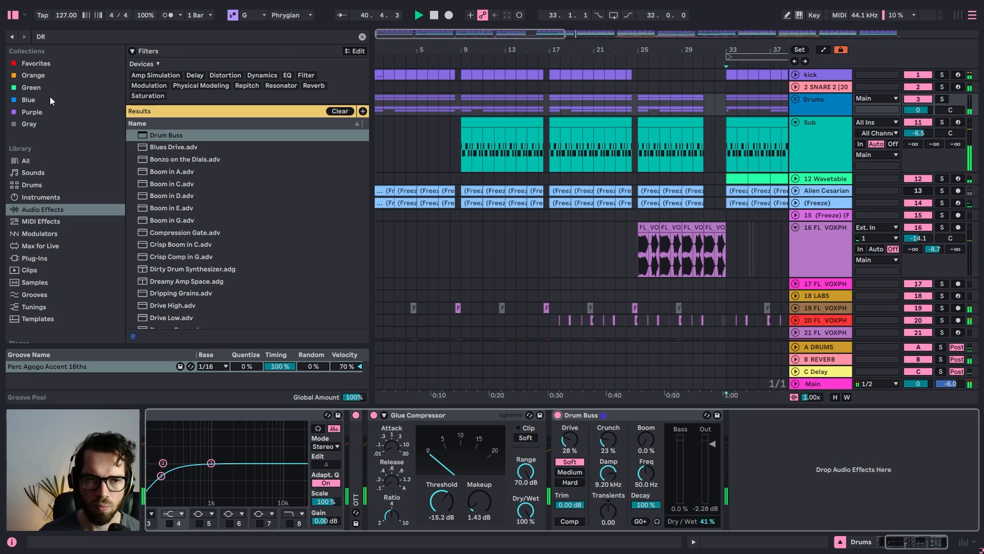
Add a Saturator after the Drum Buss on the Drums group and set its Drive to 3.43 dB
left_click(47, 36)
type("SAT")
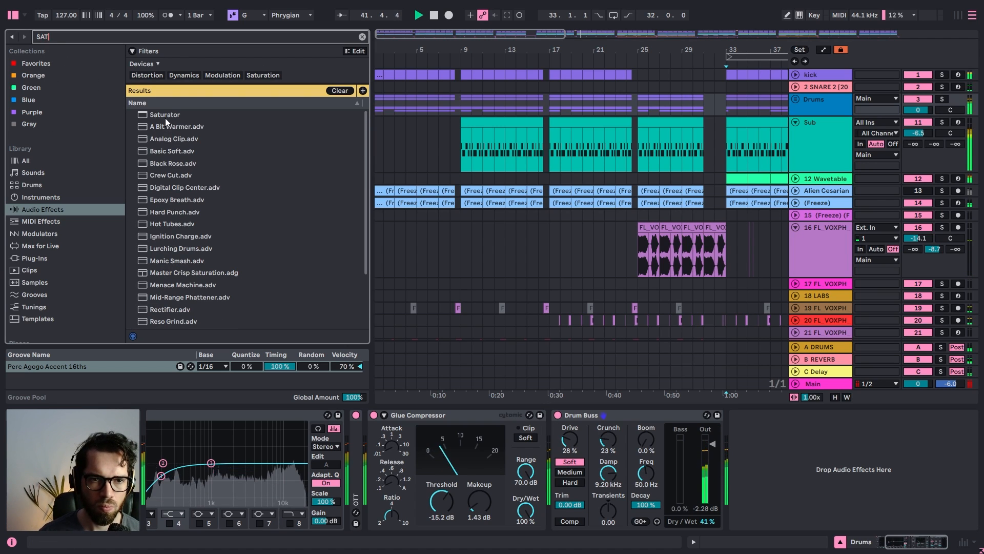
double_click(165, 116)
left_click_drag(745, 444, 745, 440)
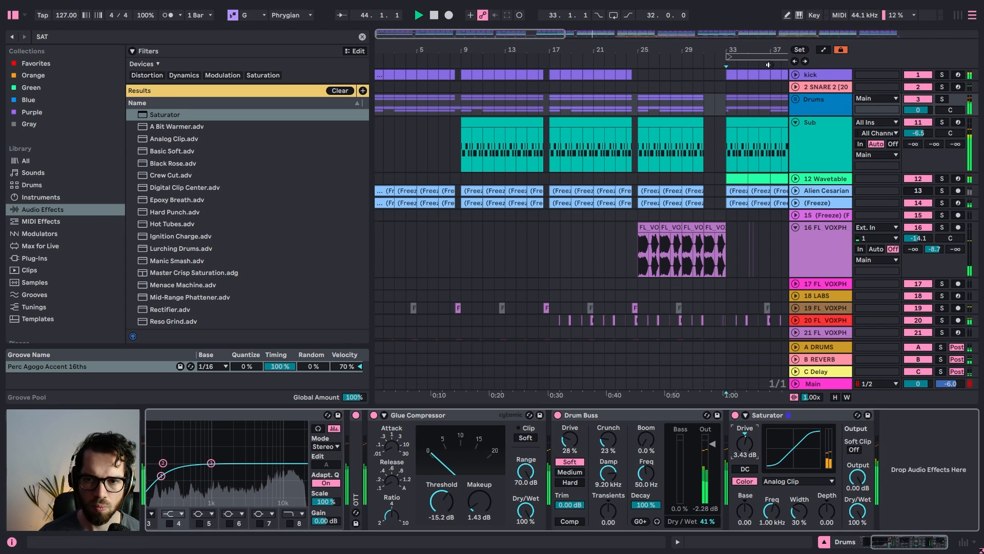
Unfold the Drums group and set the volumes of Snare 5 to -8.3 dB, CLAP 4 to -5.7 dB and CLAP 3 to -7.5 dB
left_click(796, 100)
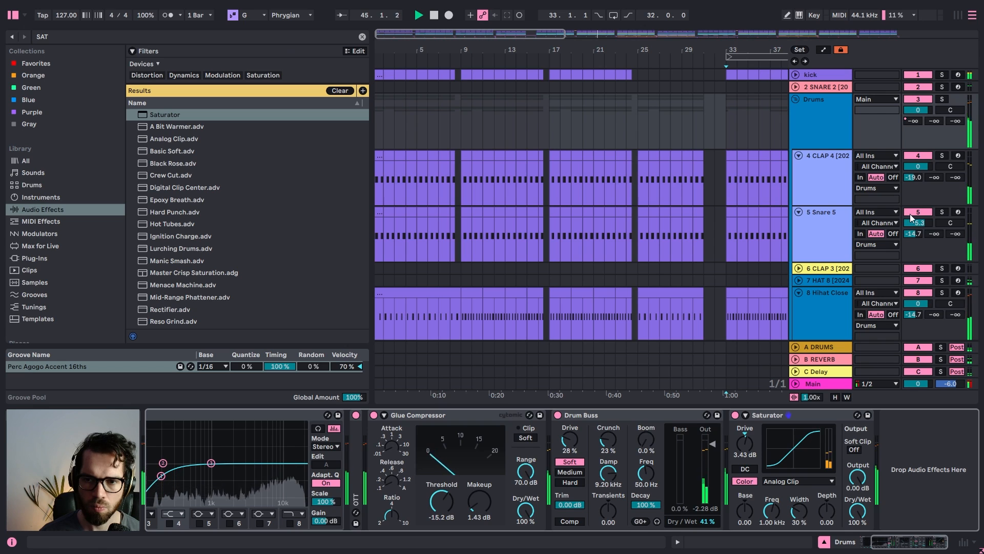
left_click_drag(910, 219, 910, 222)
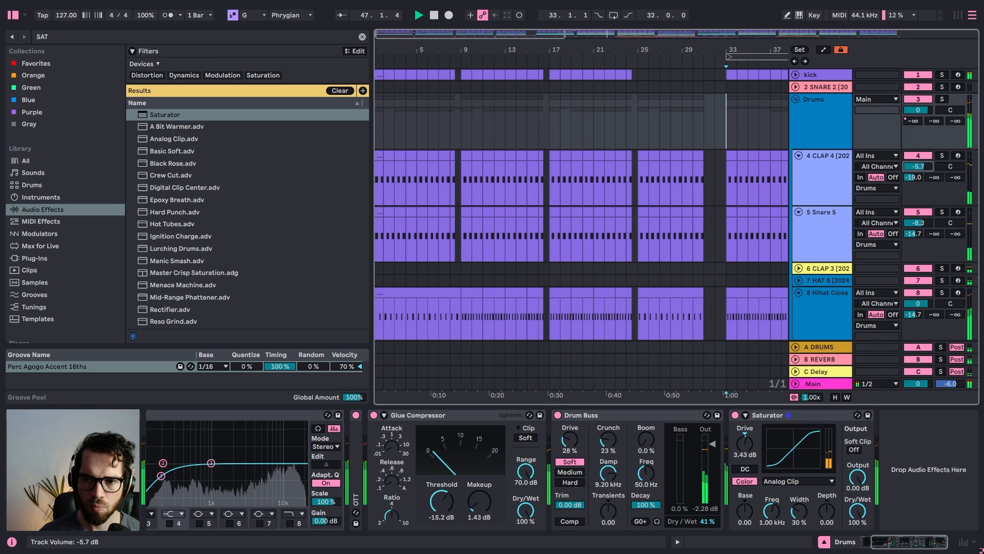
left_click(798, 268)
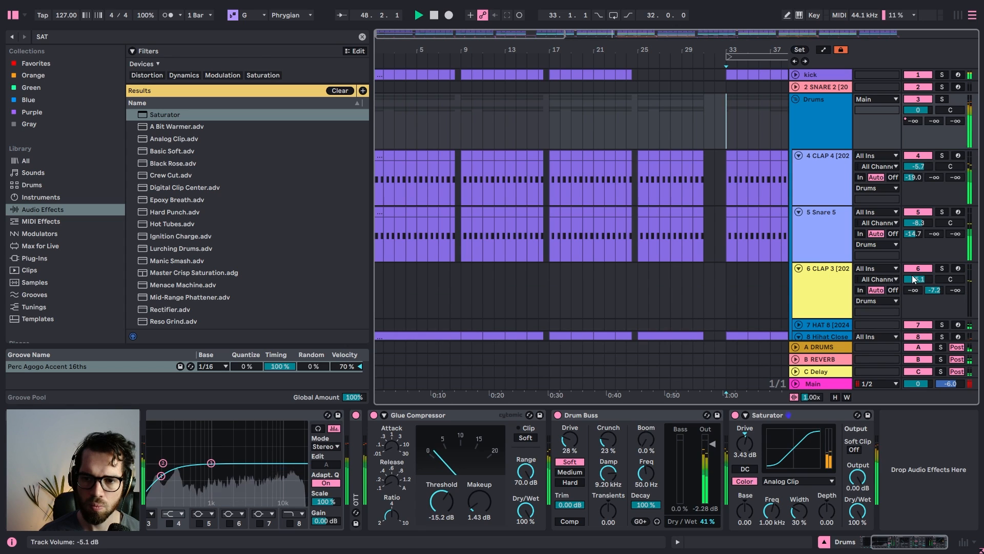
Set the output of the Saturator on the Drums group to -4.86 dB and hide the browser
left_click(821, 149)
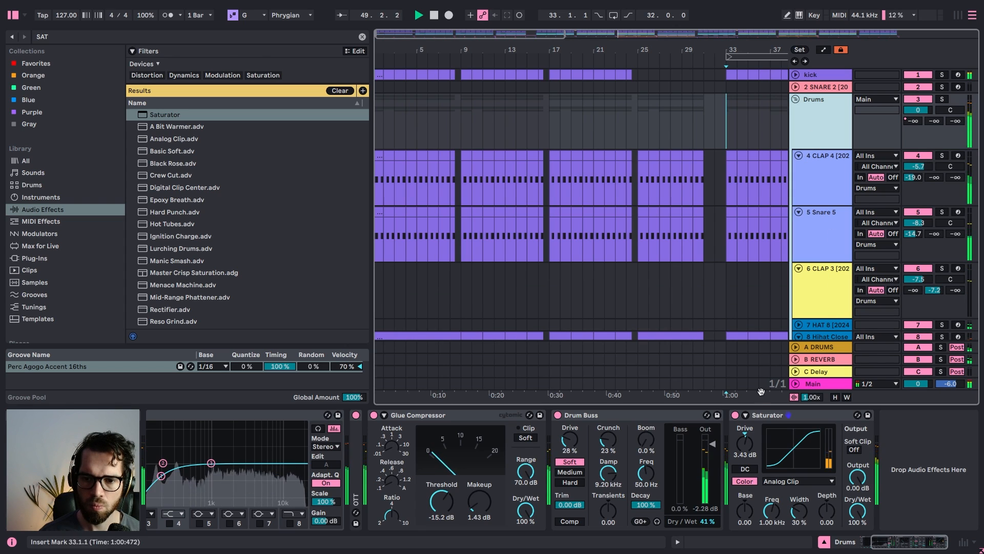
left_click_drag(855, 479, 855, 500)
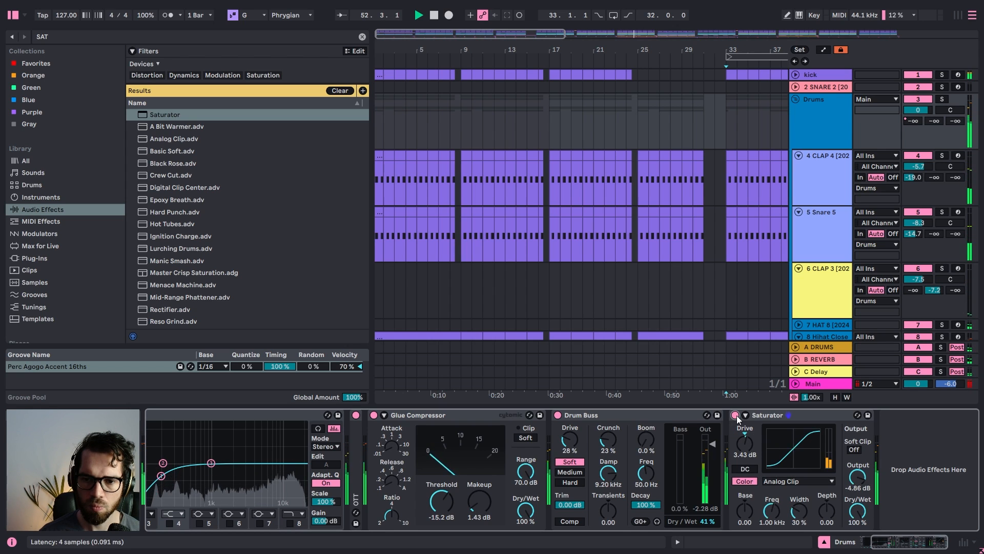
left_click(7, 12)
Delete the two long OS_SFM_90 drum loop clips between bars 49 and 57 on track 22 and play from bar 48
scroll(480, 167, "down", 10)
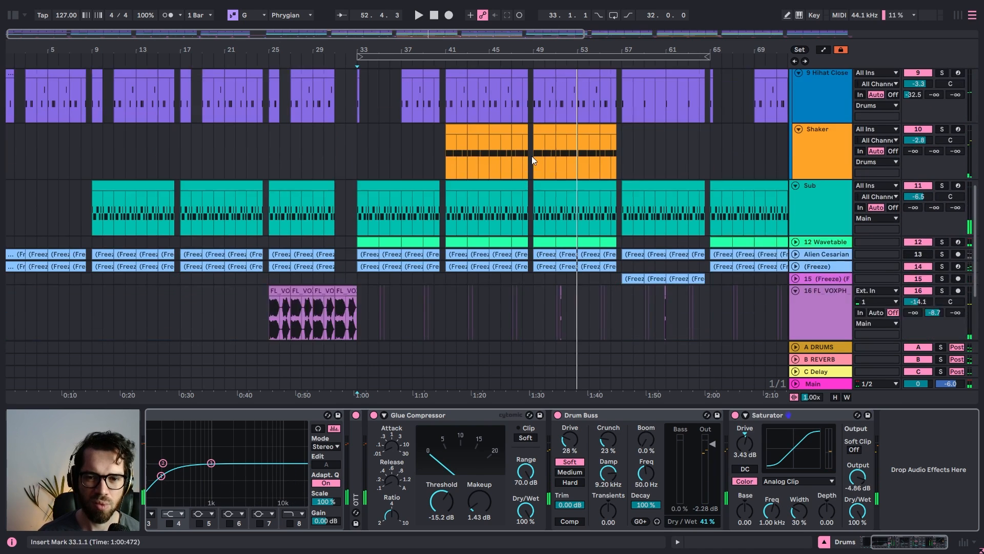
scroll(536, 167, "down", 2)
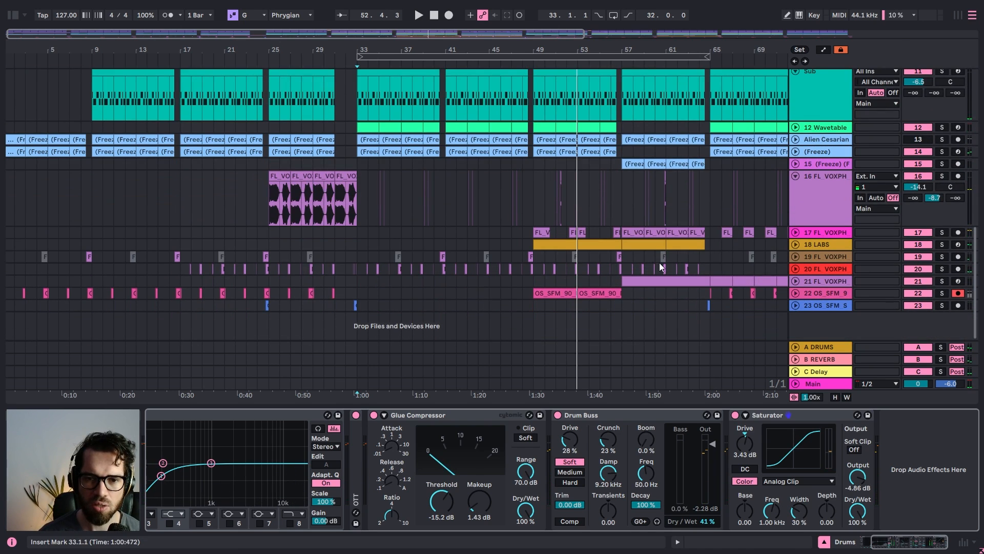
left_click(598, 292)
key("Delete")
left_click(567, 290)
key("Delete")
left_click(527, 290)
key("space")
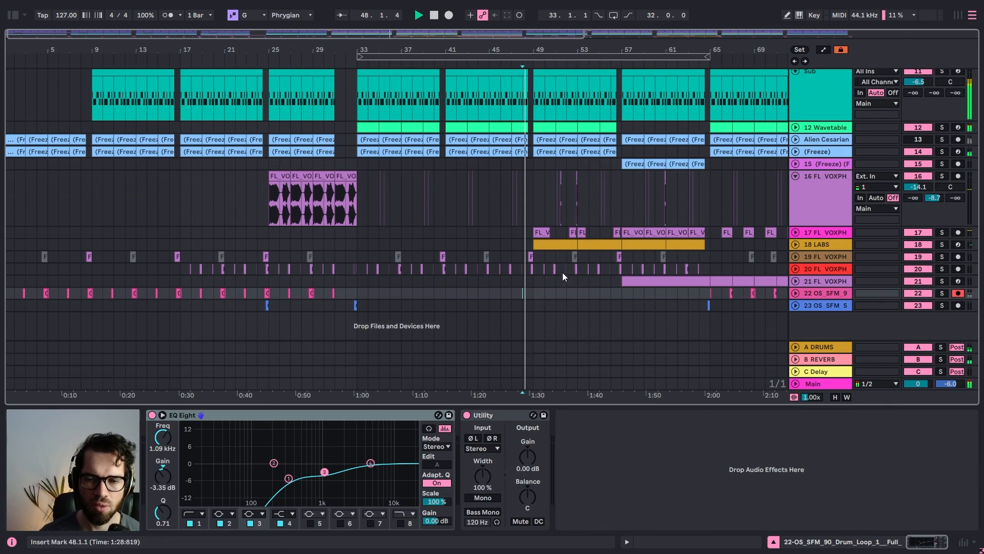
Copy bars 81 to 97 of tracks 22 and 23, paste them twice in a row from bar 33 and play the result
double_click(650, 35)
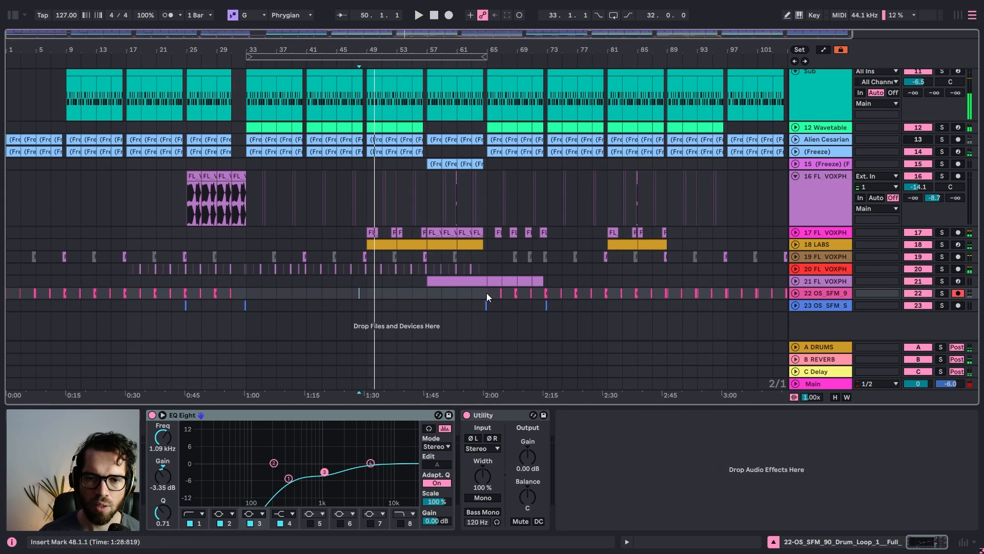
left_click_drag(608, 297, 728, 310)
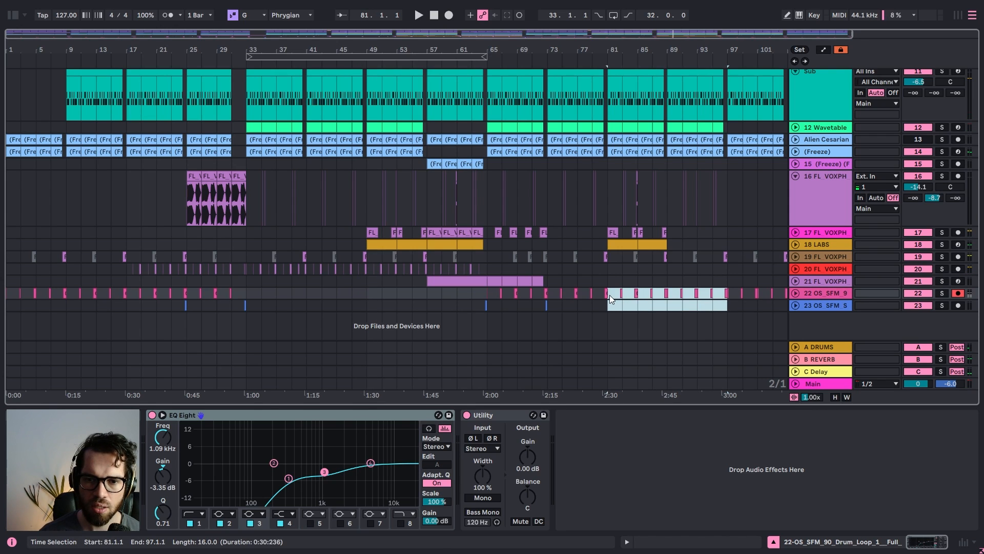
left_click(247, 297)
key("ctrl+v")
key("ctrl+v")
left_click(260, 295)
key("space")
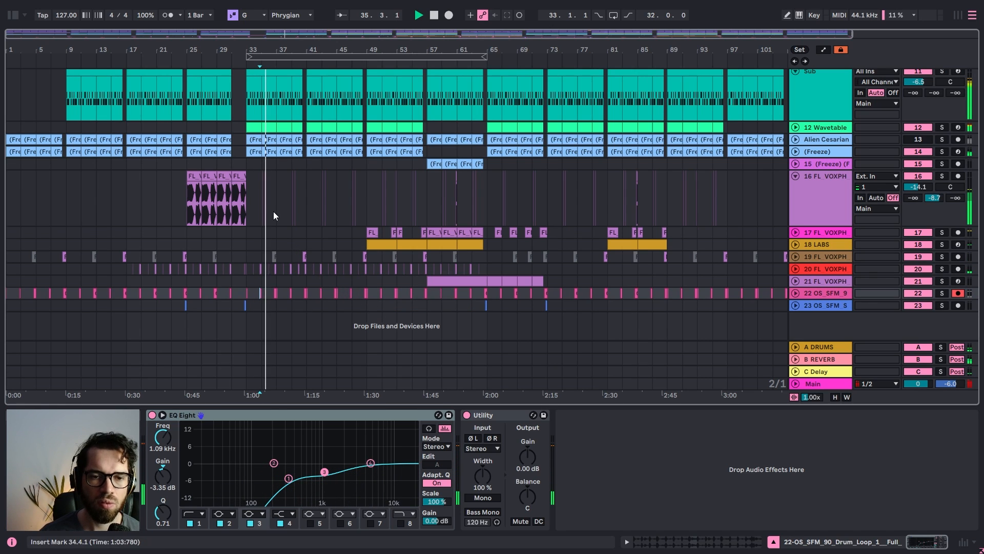
Move the OS_SFM_90 drum loop track into the Drums group below the Shaker and resume playback
scroll(267, 139, "up", 3)
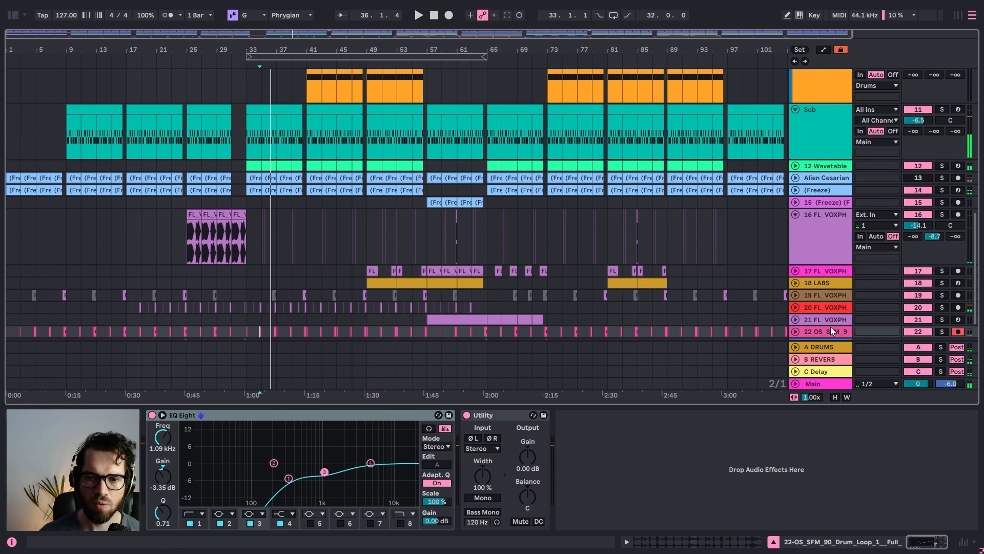
left_click_drag(836, 332, 814, 106)
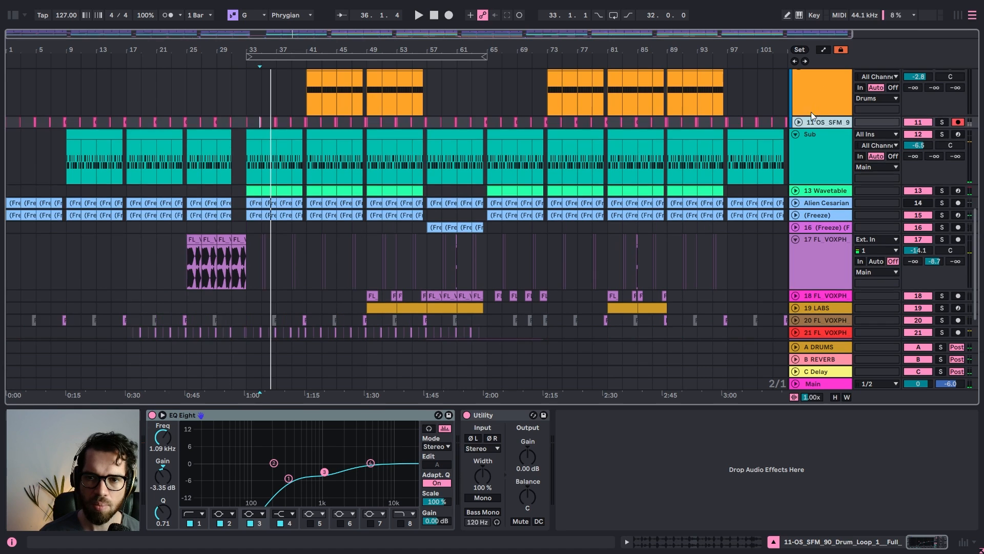
key("space")
Collapse all the individual tracks inside the Drums group to minimal height
scroll(809, 121, "up", 12)
left_click(804, 120)
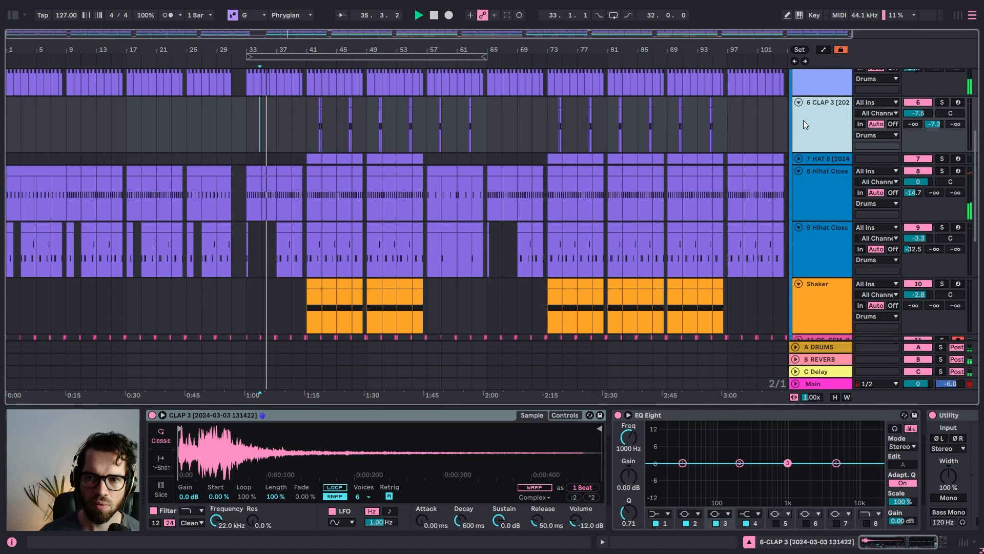
scroll(807, 123, "up", 4)
key("ctrl+a")
left_click(798, 111)
scroll(769, 119, "up", 3)
left_click(445, 153)
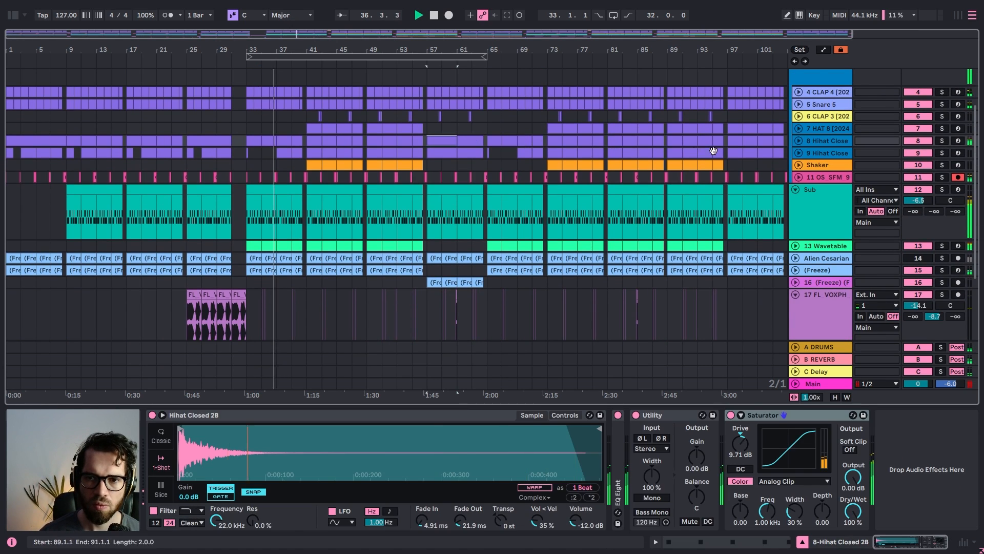
Group all the effects on the Drums group, from EQ Eight to Saturator, into one Audio Effect Rack
scroll(815, 129, "up", 5)
left_click(820, 126)
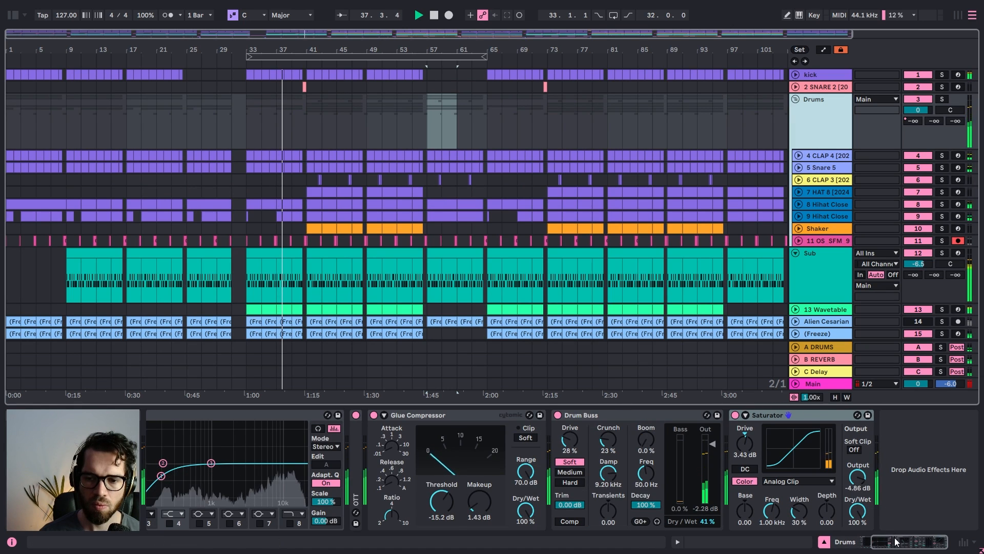
scroll(280, 412, "left", 2)
left_click(276, 415)
key("ctrl+a")
key("ctrl+g")
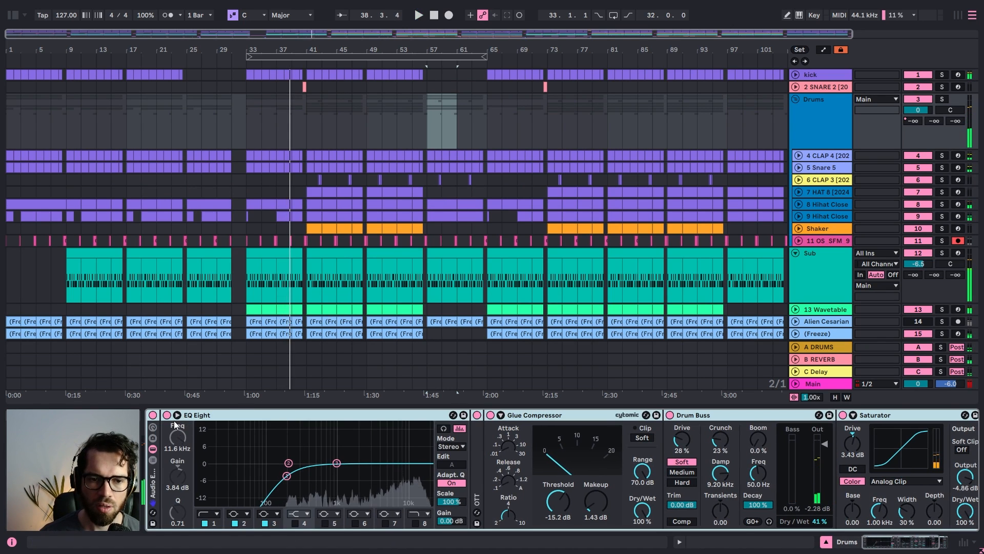
Play from bar 33 and compare the drums with the whole effect rack bypassed and active
key("space")
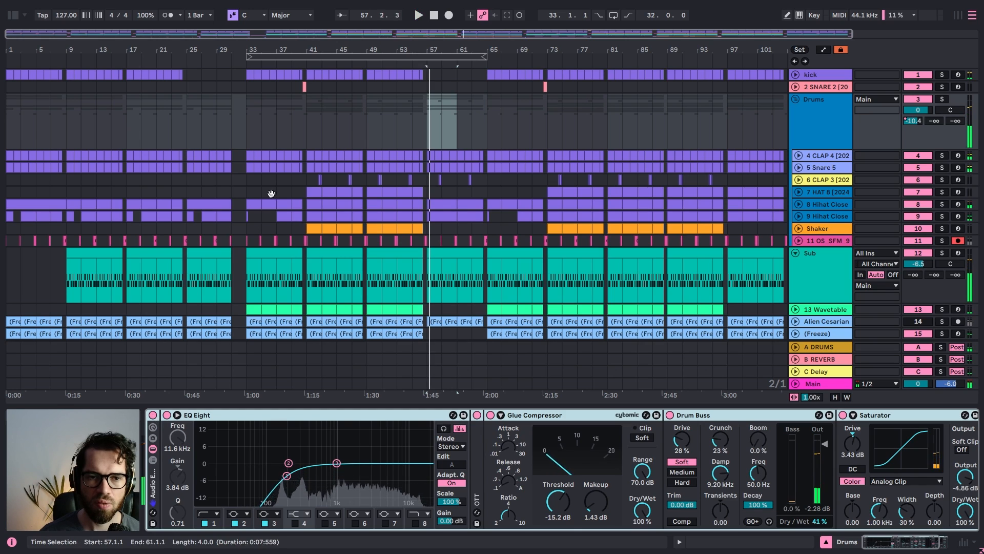
left_click(252, 141)
left_click(153, 415)
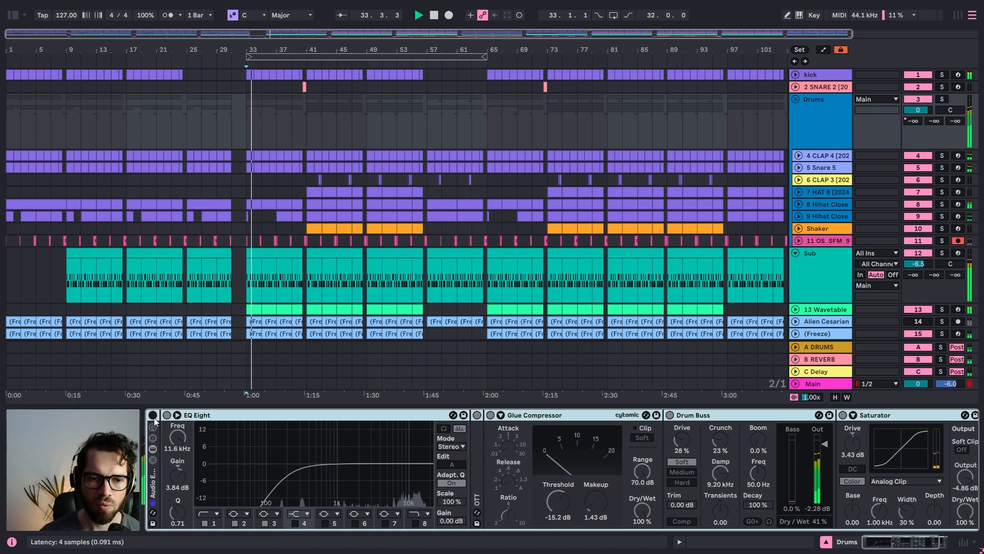
left_click(154, 417)
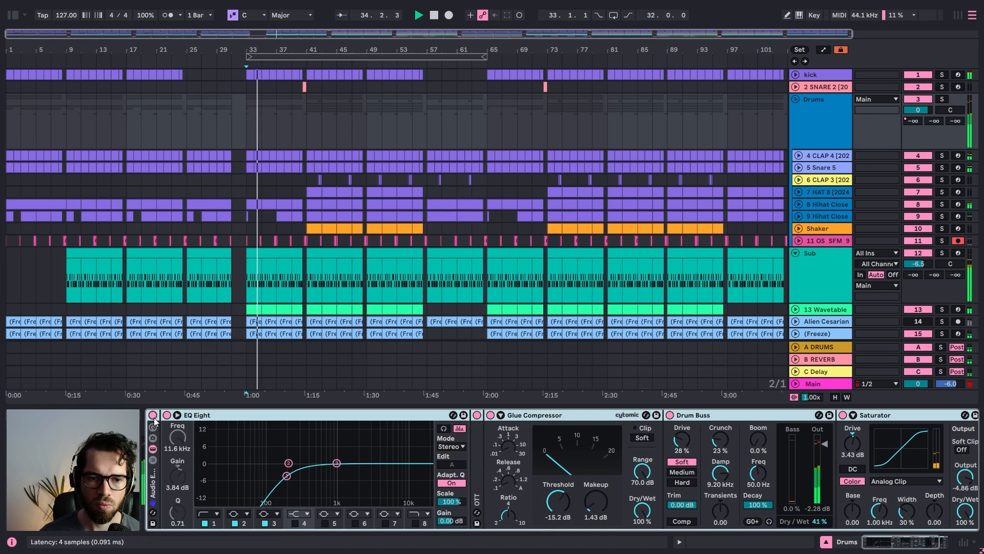
Collapse the EQ Eight and Glue Compressor, set the Saturator's output to -3.71 dB and compare against the bypassed rack
double_click(241, 415)
double_click(265, 414)
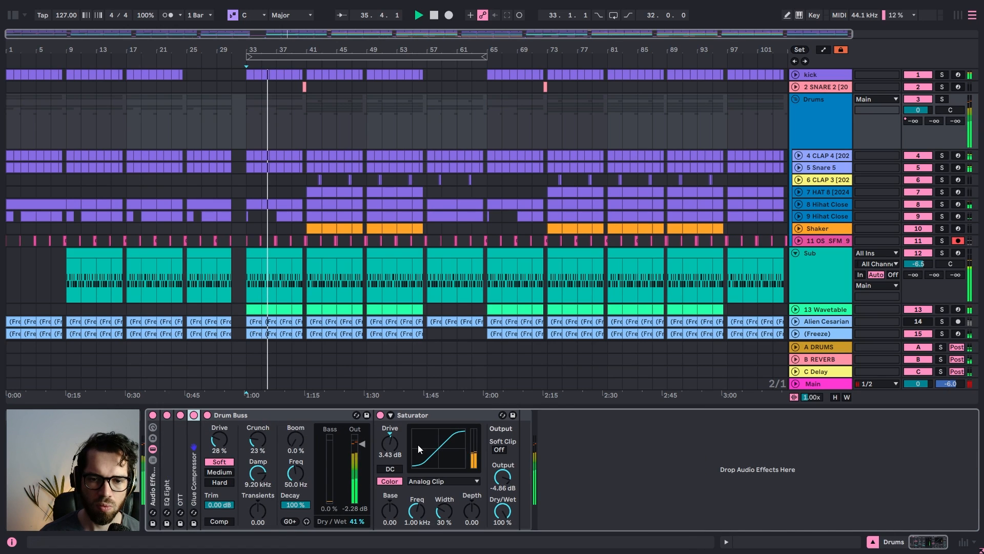
left_click_drag(504, 480, 504, 477)
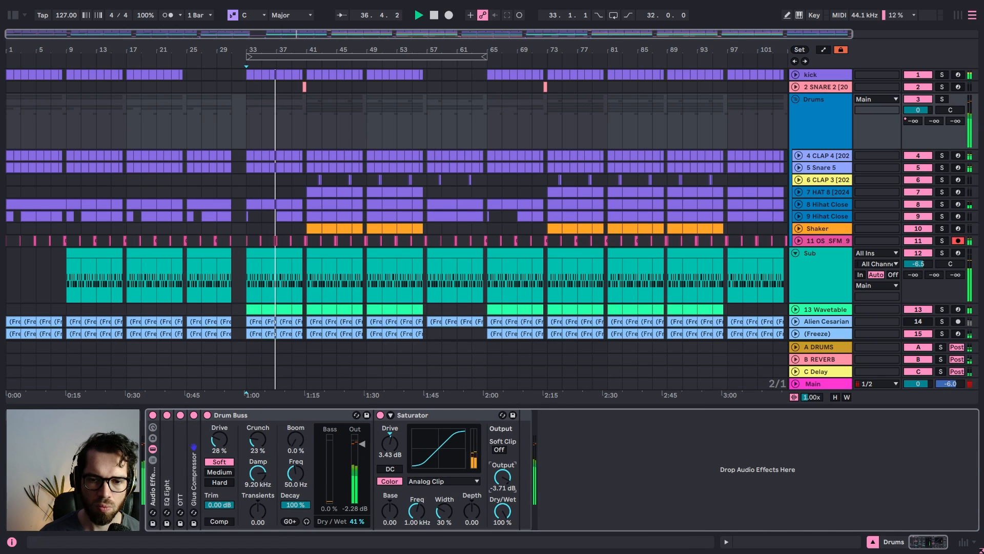
left_click(153, 416)
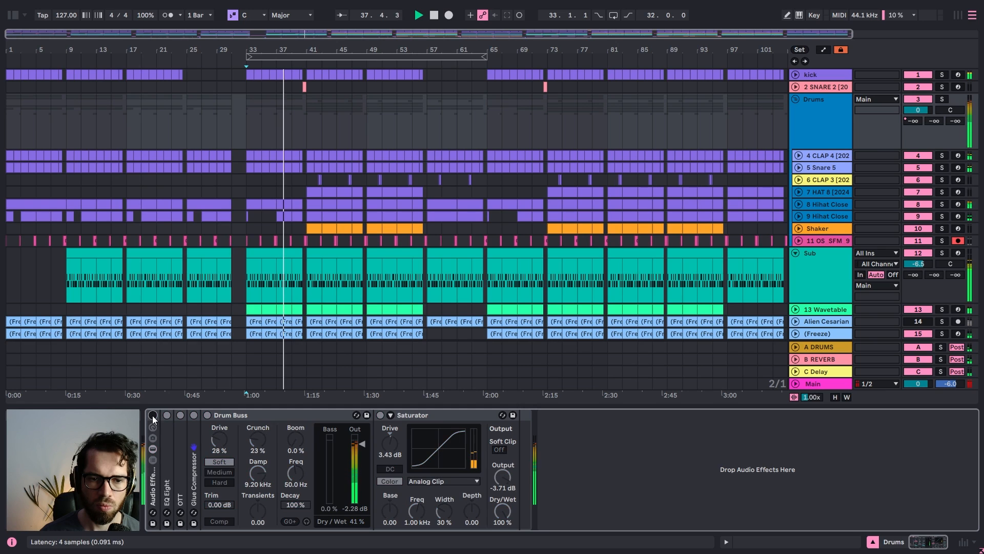
left_click(152, 415)
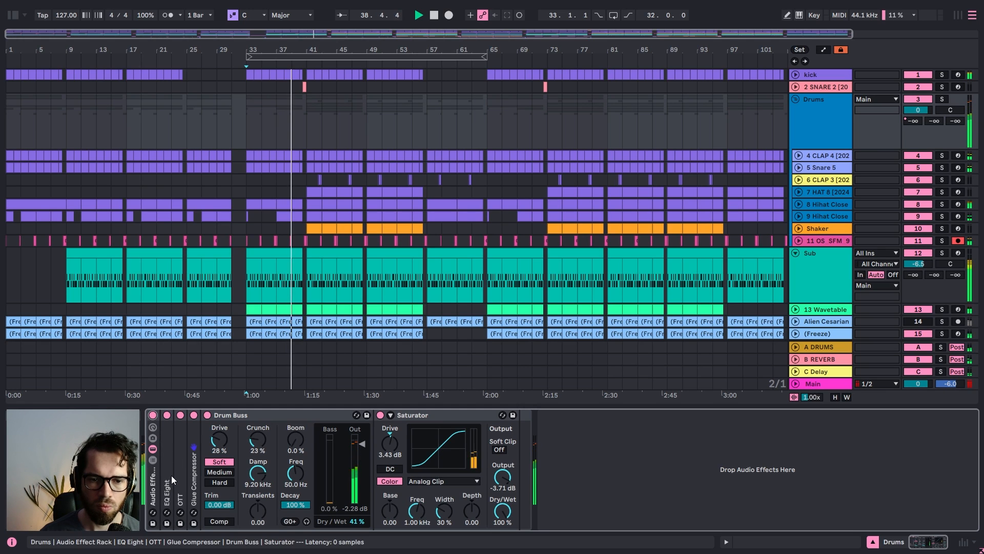
Copy the EQ Eight to the end of the rack, lower its low-cut frequency and set band 3 to 11.4 kHz with 2.11 dB gain
left_click_drag(175, 479, 540, 458)
double_click(530, 449)
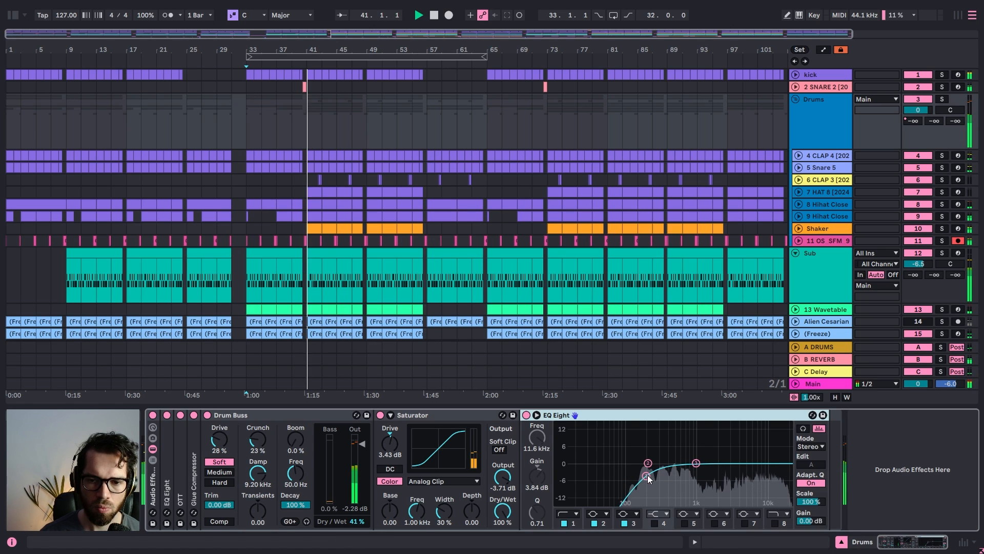
left_click_drag(696, 463, 769, 459)
Fold the Drums group and set the Sub track's volume to -7.7 dB
left_click(811, 116)
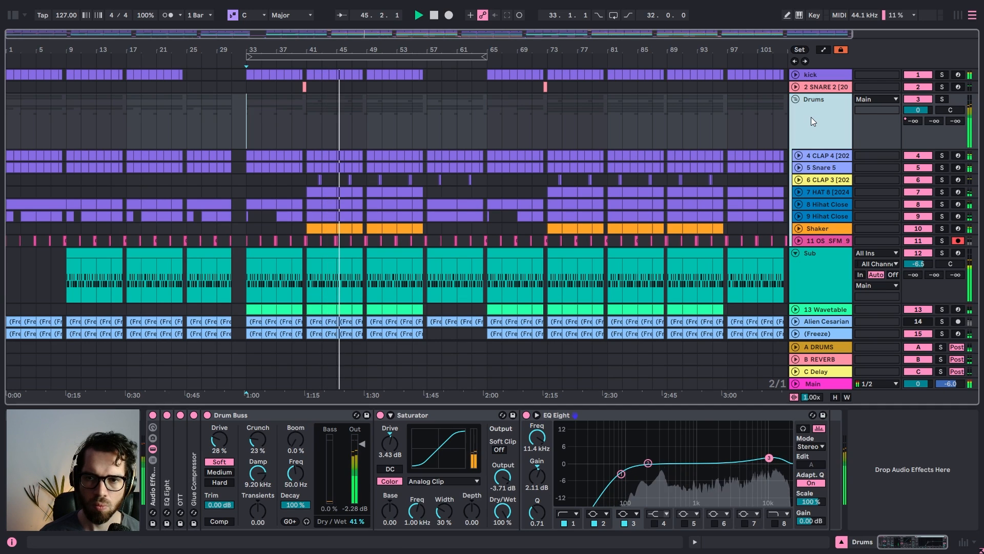
left_click(795, 99)
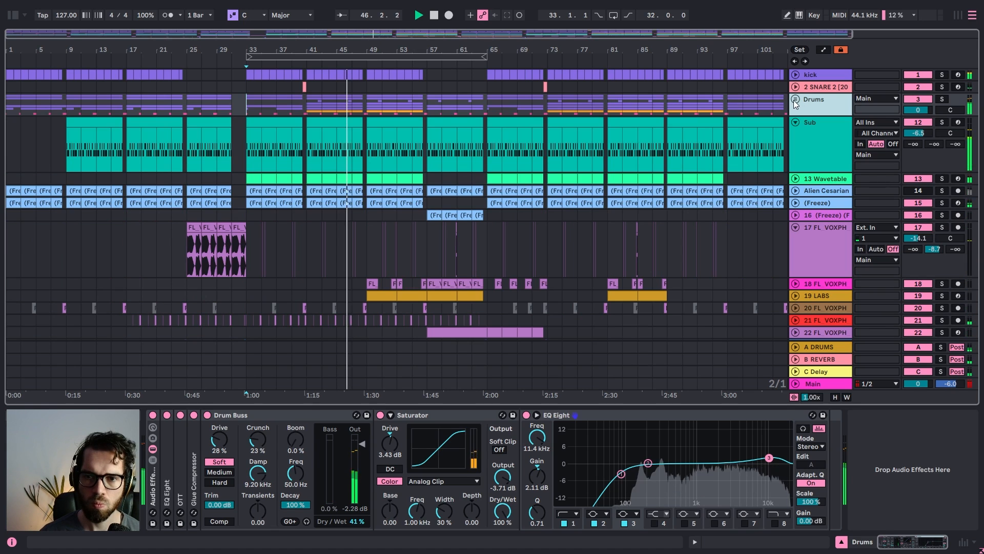
left_click(816, 134)
left_click_drag(925, 133, 924, 137)
left_click(946, 123)
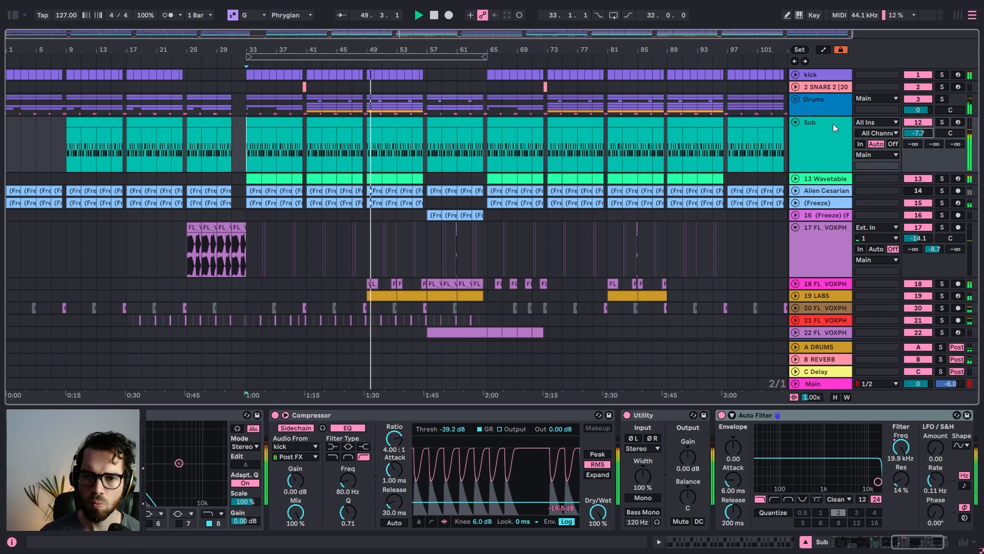
On the kick's EQ Eight, flatten the high-end cut and set band 3 to 116 Hz with 0.87 dB gain
left_click(815, 76)
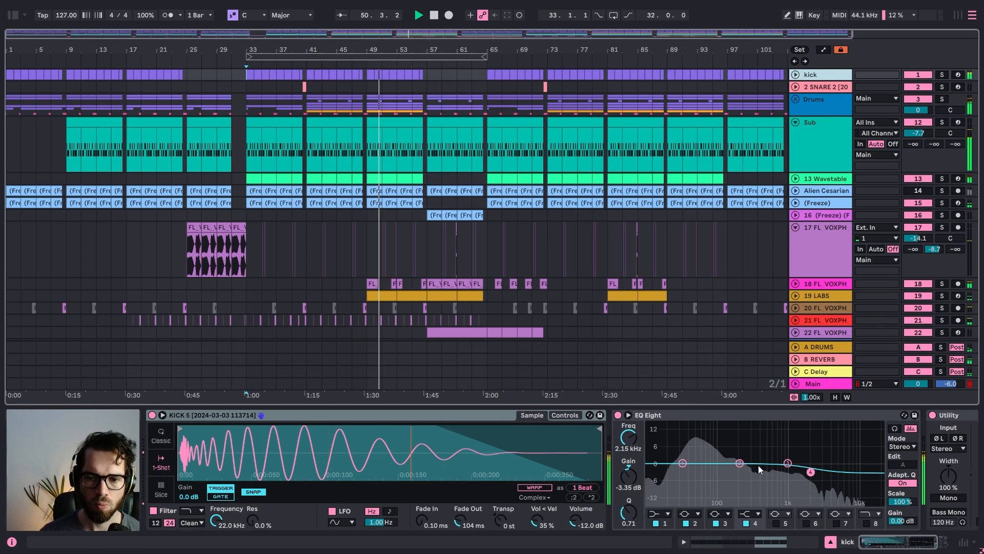
left_click_drag(811, 472, 723, 461)
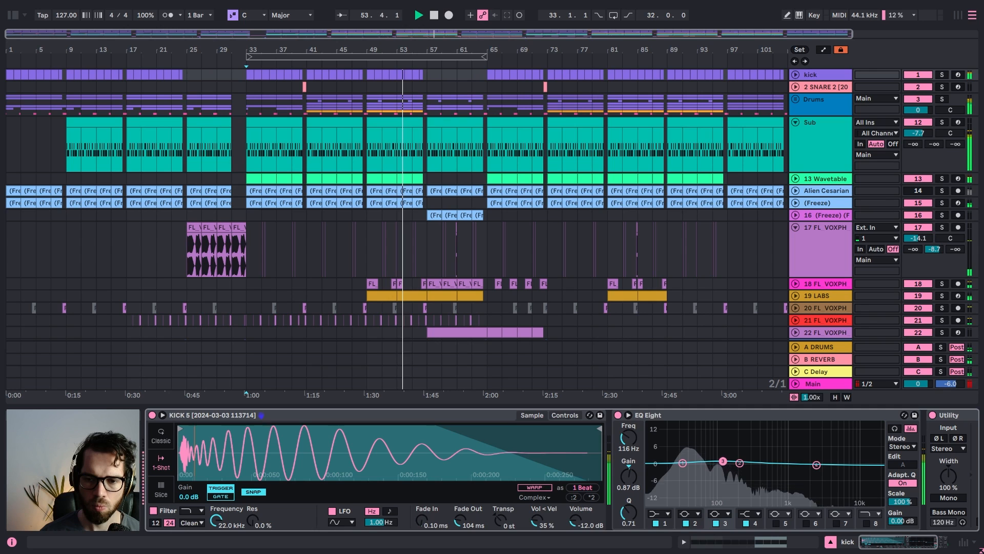
Search the audio effects for a compressor and add a Compressor to the end of the Drums group's device chain
left_click(810, 112)
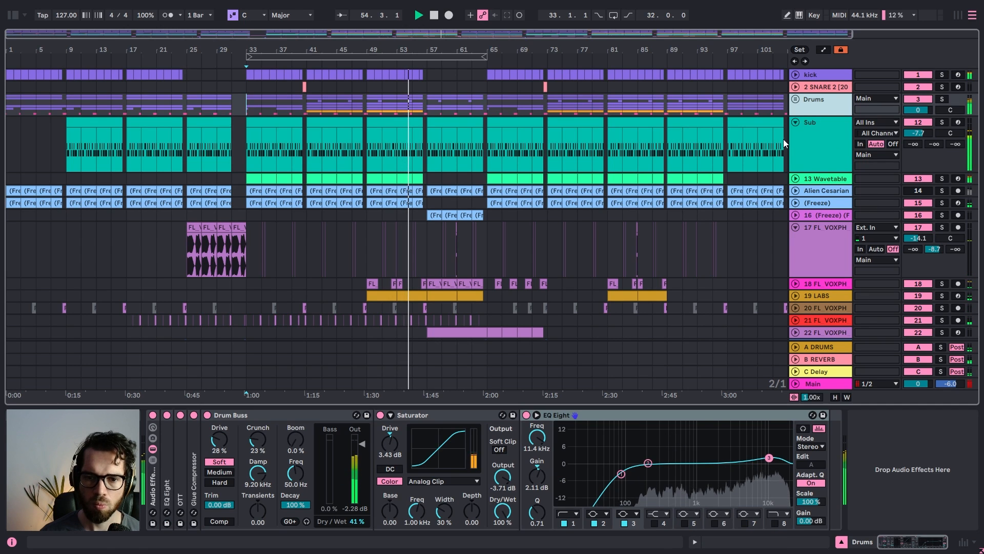
left_click(11, 15)
left_click(69, 36)
type("COMP")
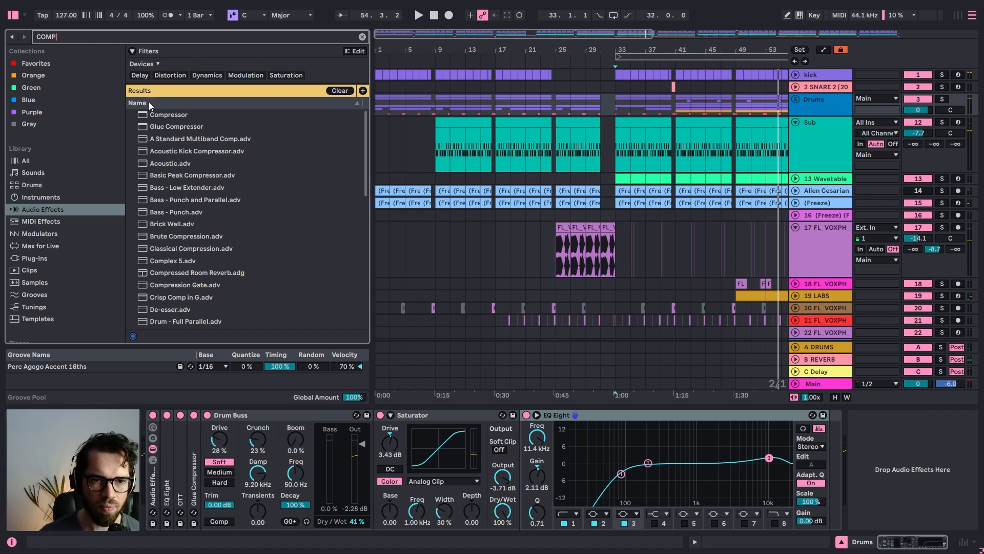
key("Down")
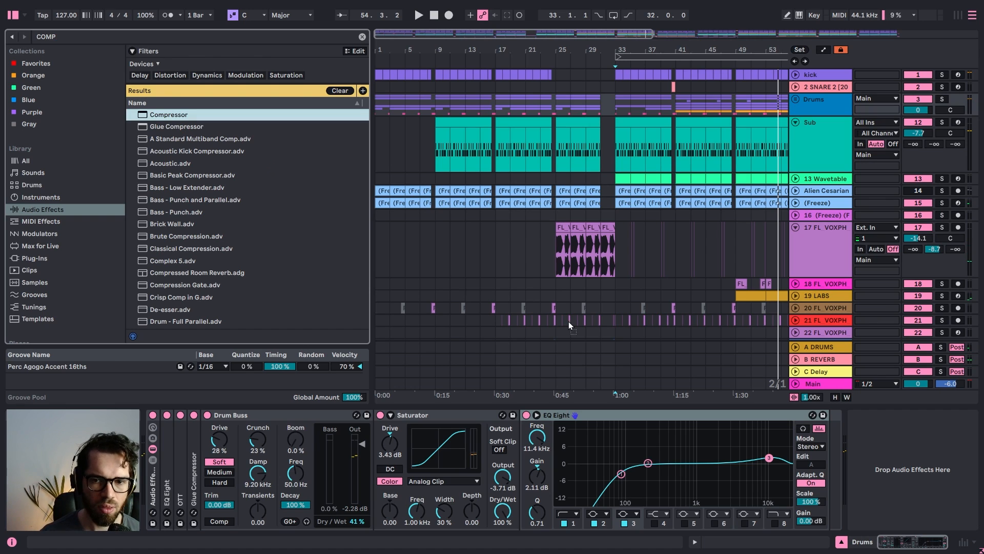
key("Return")
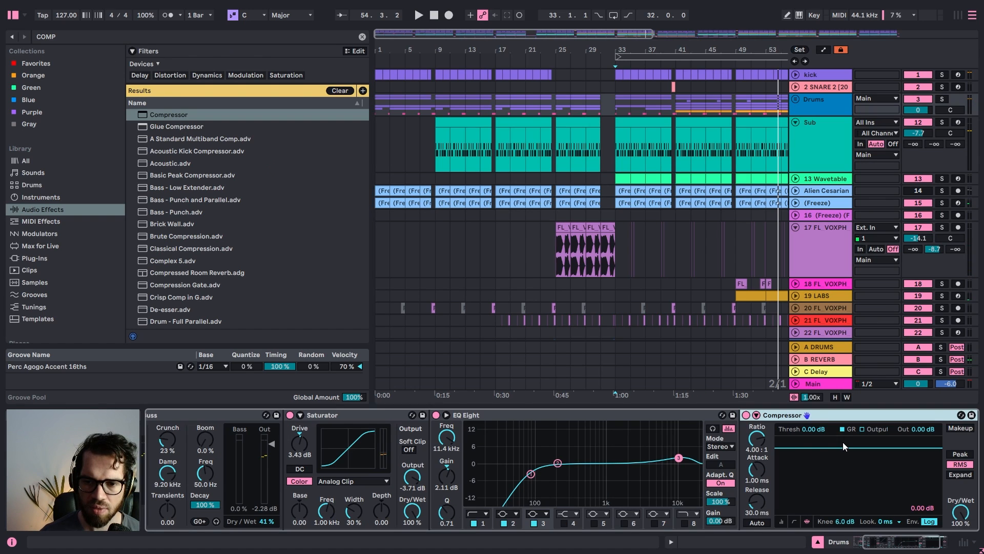
Sidechain the Drums Compressor from the kick's Post FX signal with 0.01 ms attack and -16.1 dB threshold during playback
left_click(756, 415)
left_click(758, 447)
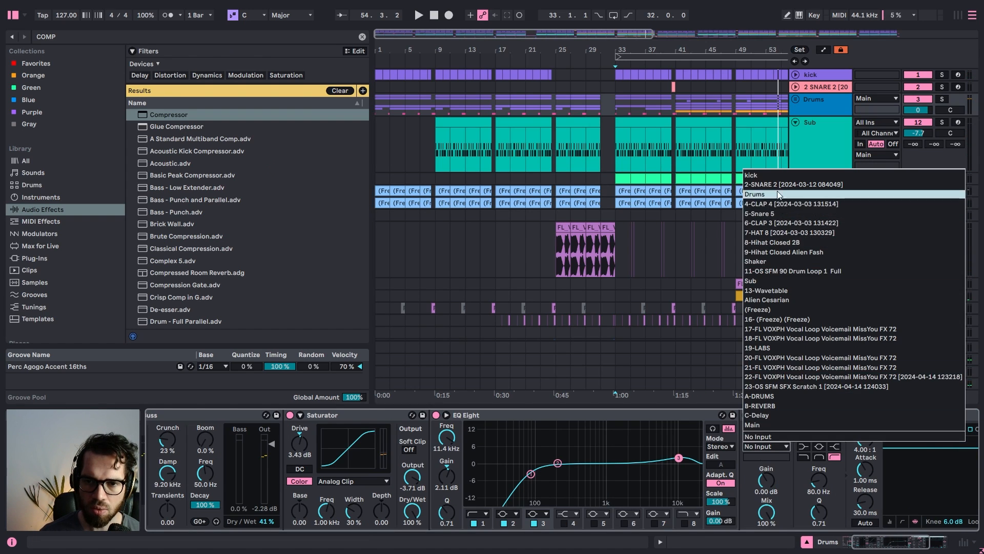
left_click(779, 176)
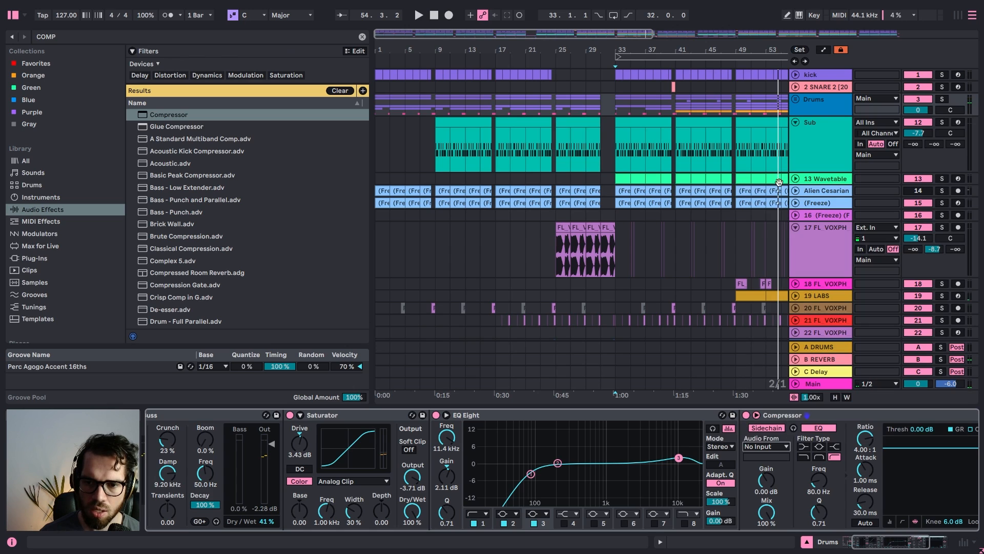
left_click(883, 544)
key("space")
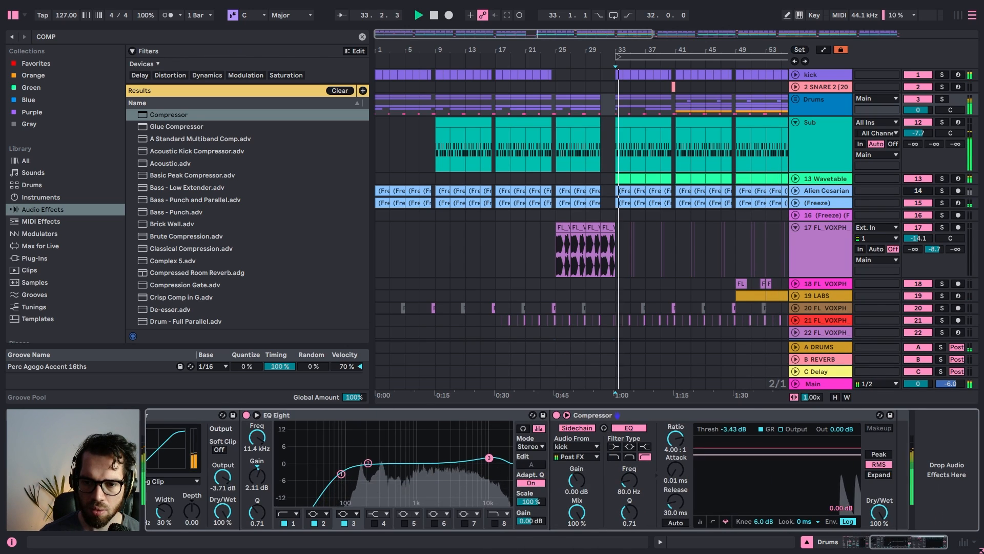
left_click_drag(778, 468, 777, 480)
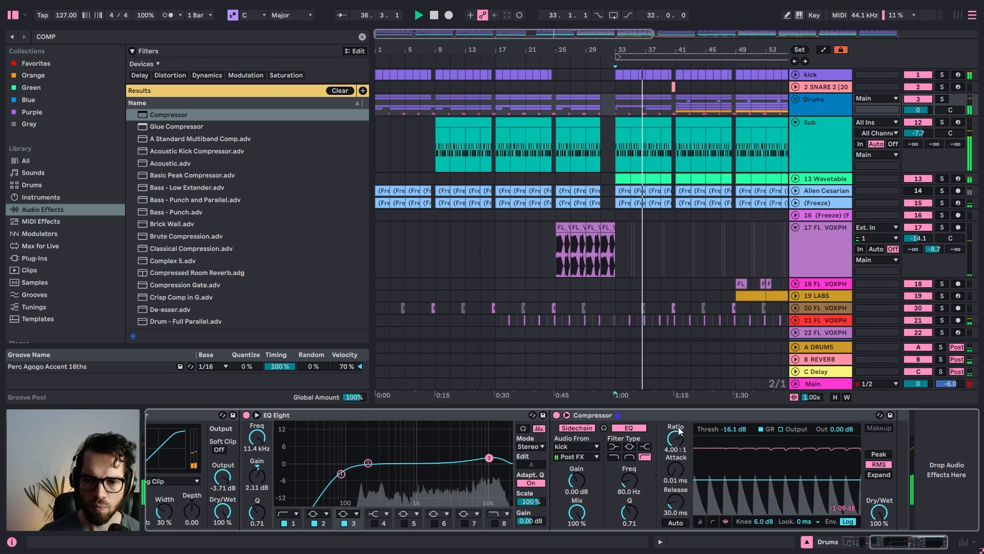
Raise the threshold of the (Freeze) track's kick-sidechained Compressor to -33.0 dB and unfold the track
left_click(810, 205)
double_click(467, 415)
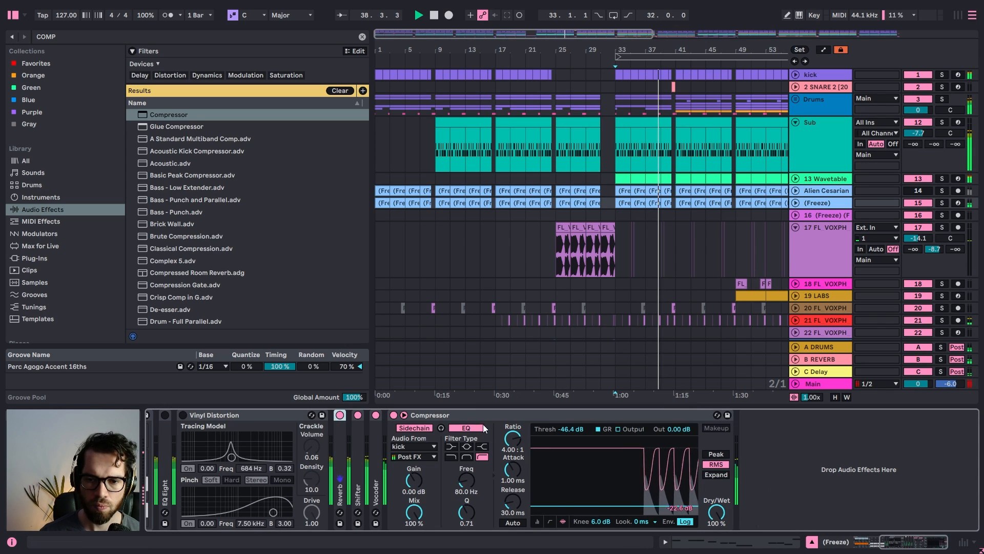
left_click_drag(581, 506, 581, 498)
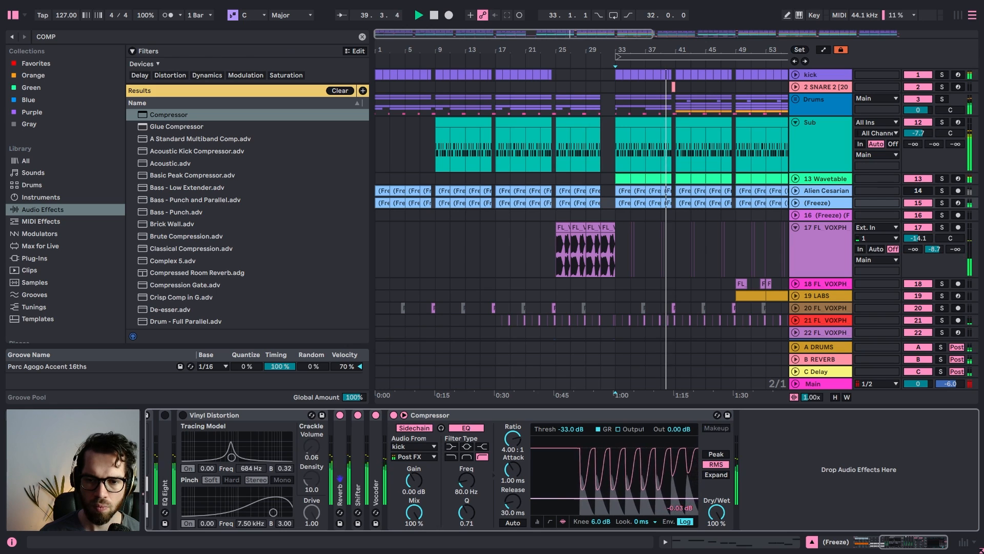
left_click(796, 203)
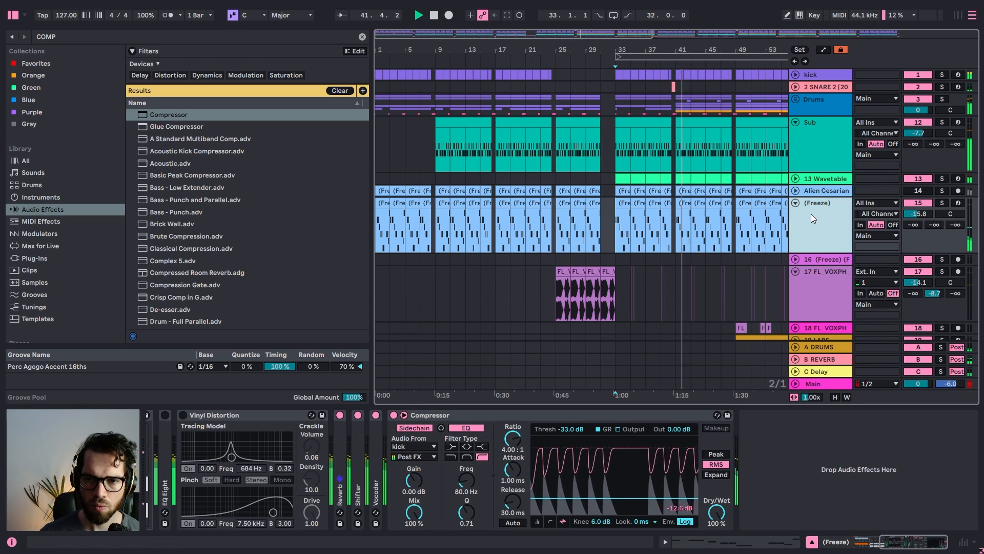
Hide the browser, fold all the tracks, zoom in around bar 49 and continue playback from there
left_click(820, 190)
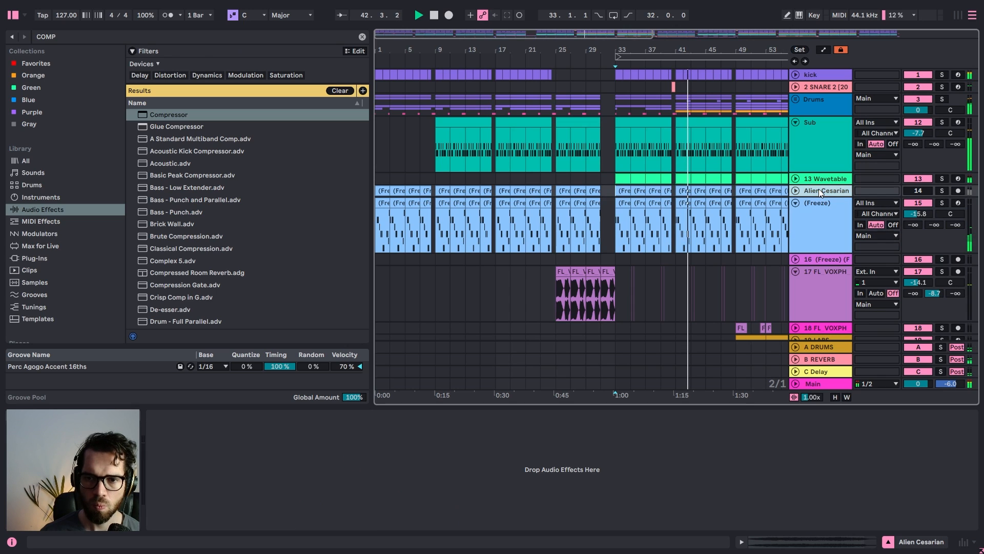
left_click(832, 148)
left_click(601, 119)
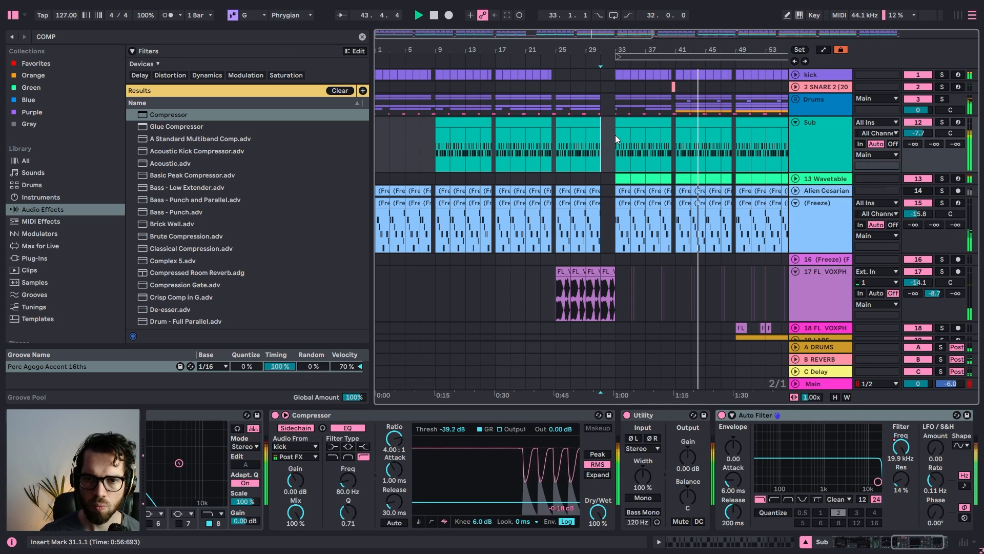
key("ctrl+alt+b")
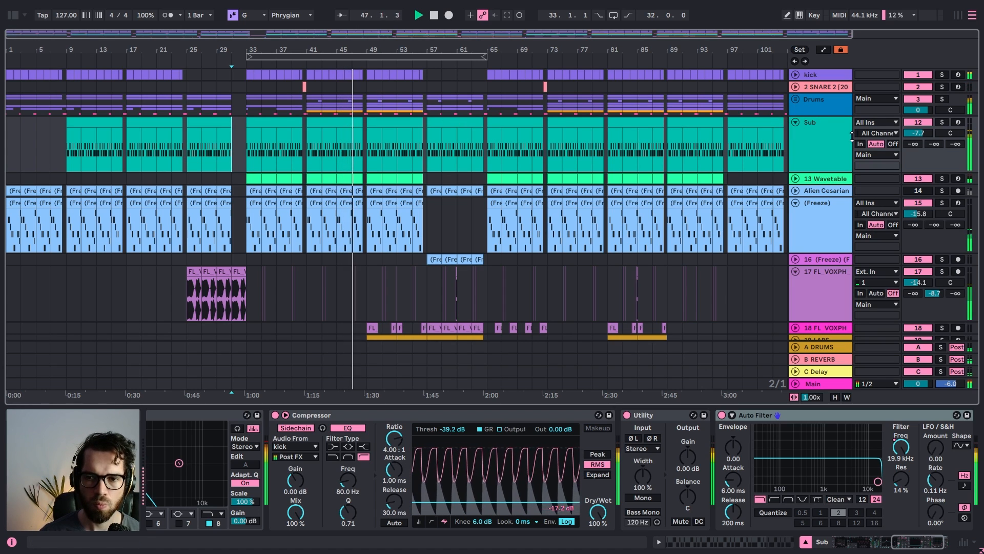
left_click(796, 129)
left_click(796, 123, "alt")
left_click(501, 106)
left_click(367, 99)
left_click_drag(368, 50, 442, 63)
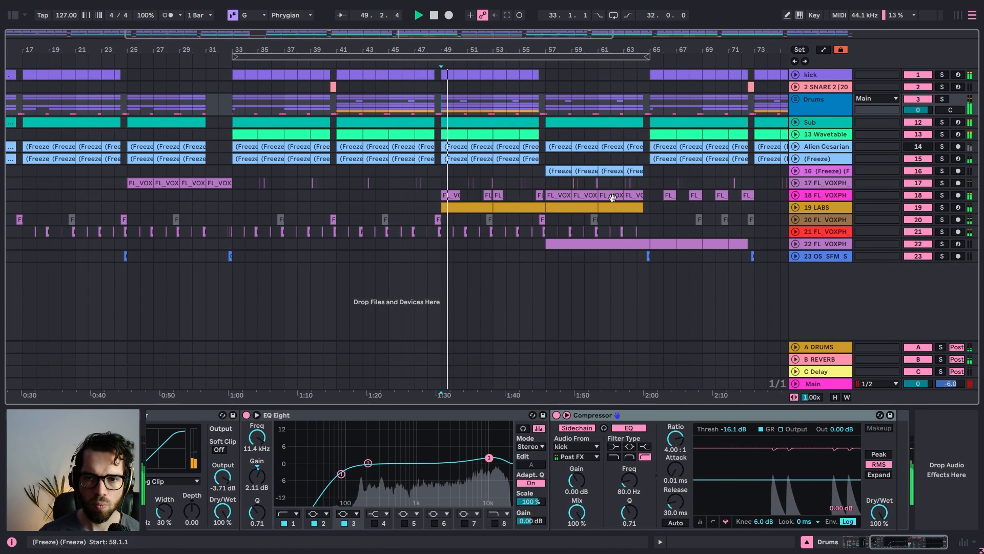
Place the insert marker at bar 57, unfold the 22 FL VOXPH track and collapse its kick-sidechained Compressor
left_click(813, 385)
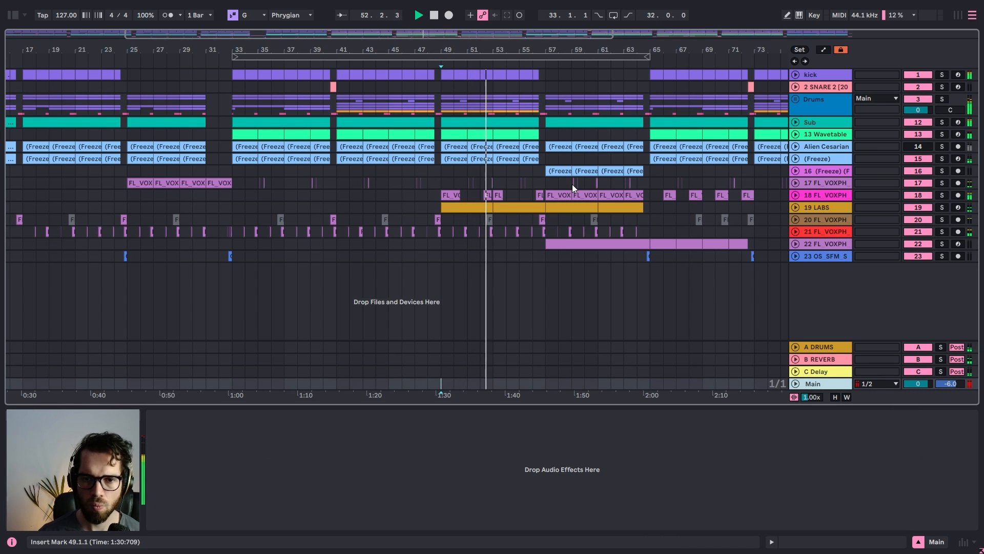
left_click(544, 182)
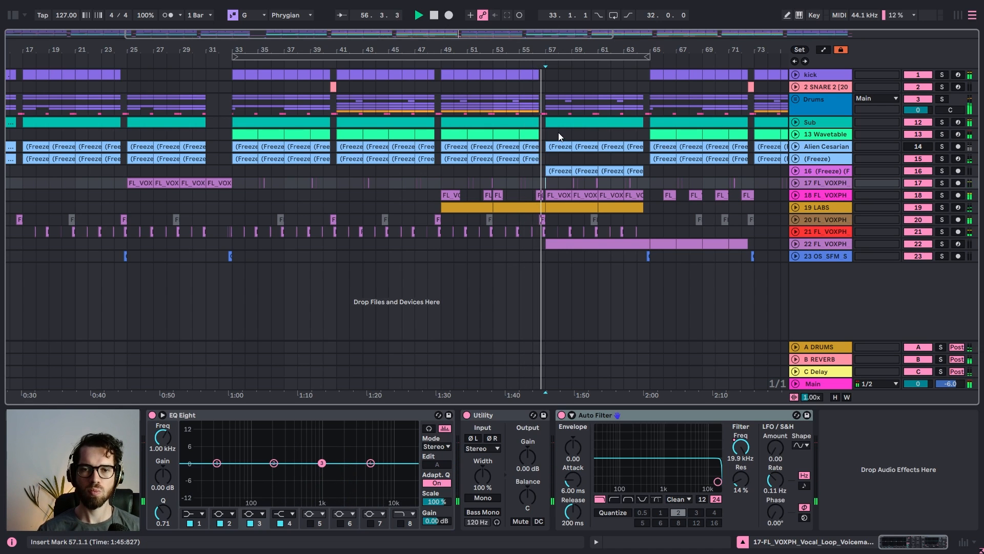
left_click(808, 99)
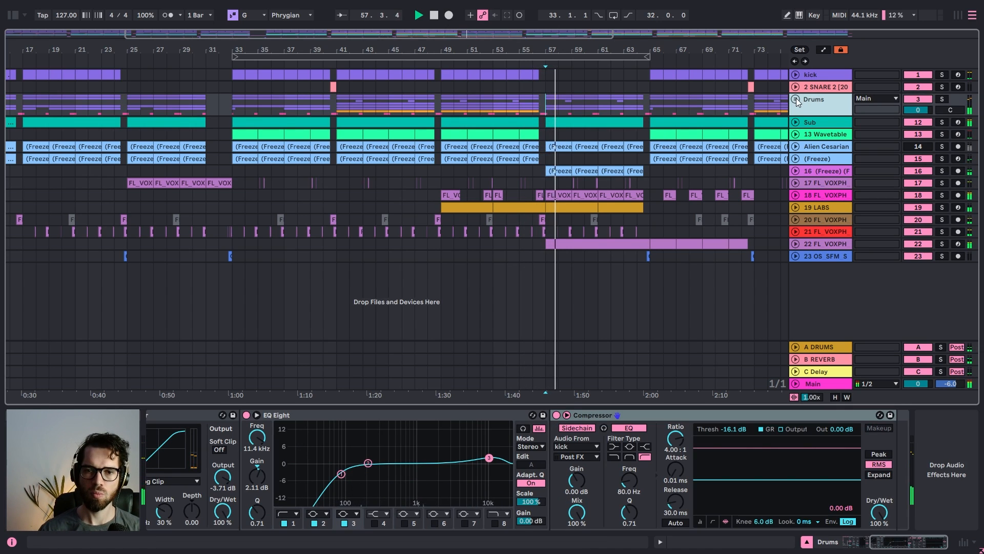
left_click(796, 244)
left_click(817, 253)
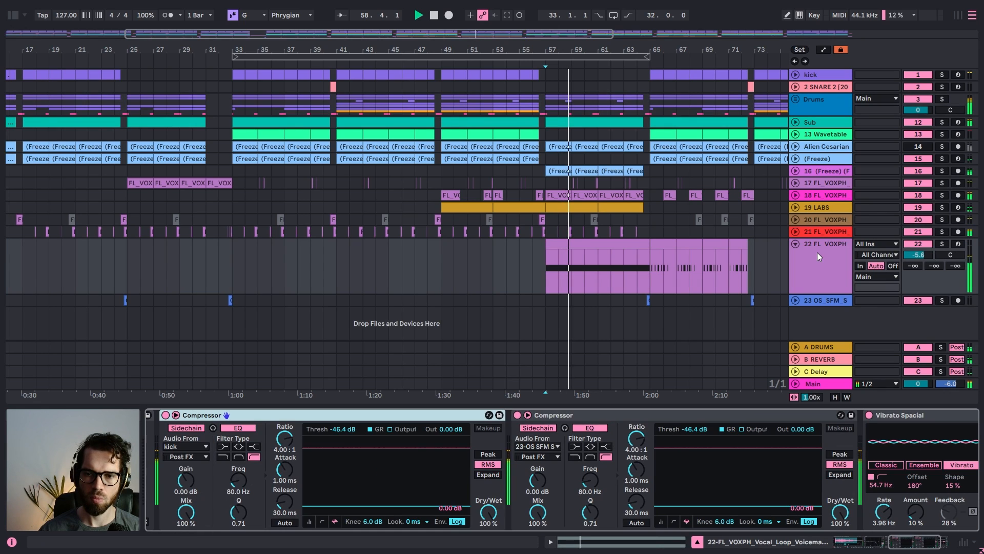
key("Delete")
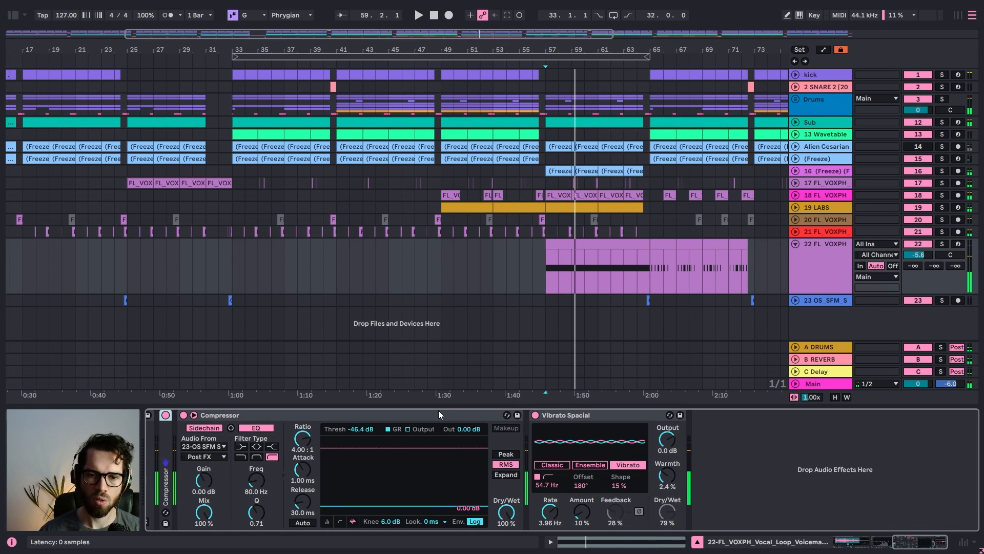
Add an Auto Filter after the Vibrato on the 22 FL VOXPH track and play from bar 57
left_click(11, 14)
left_click(82, 36)
type("FILTER")
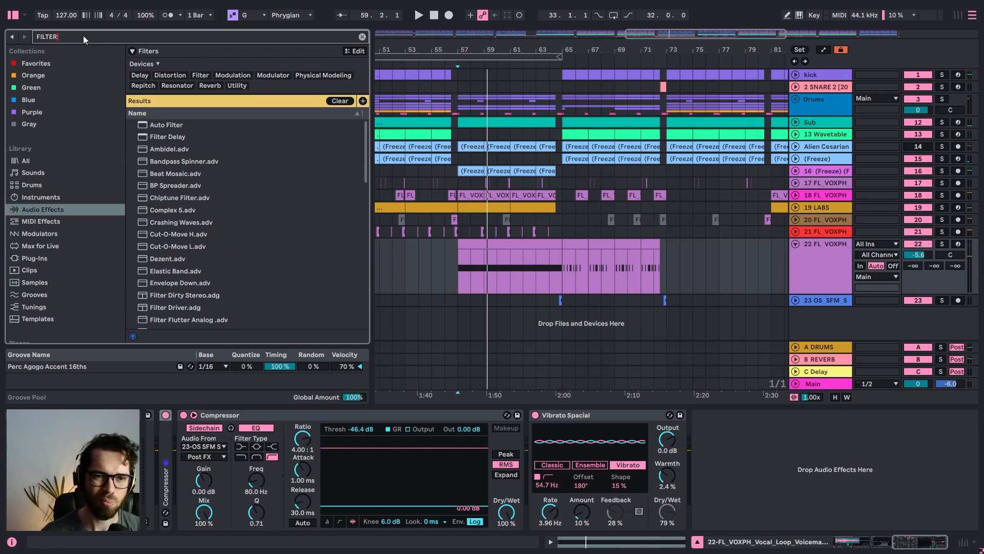
double_click(165, 126)
left_click(12, 16)
key("space")
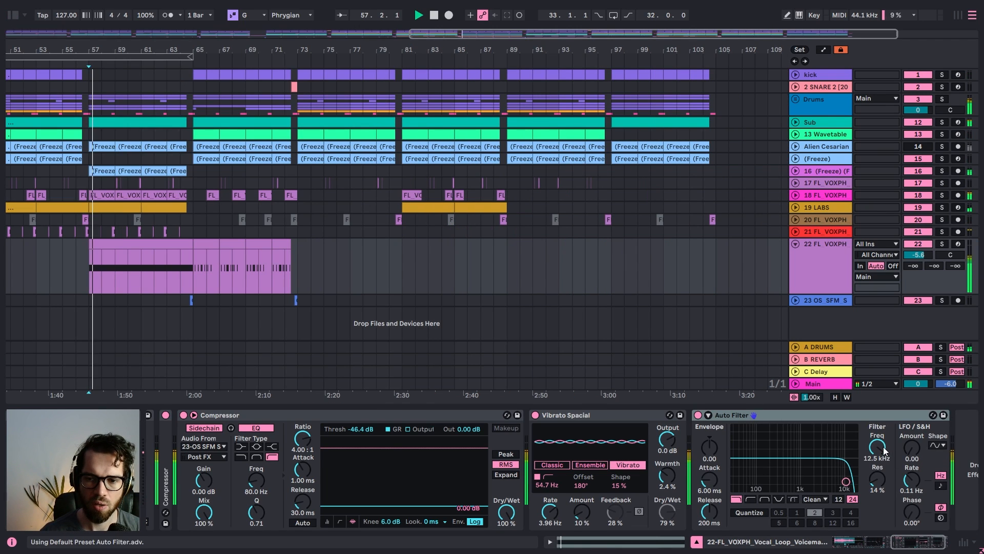
Automate track 22's Auto Filter frequency to open gradually from a low cutoff at bar 57 to about bar 64
left_click_drag(884, 451, 884, 482)
key("a")
left_click_drag(101, 280, 101, 289)
left_click_drag(167, 288, 180, 251)
scroll(548, 160, "left", 5)
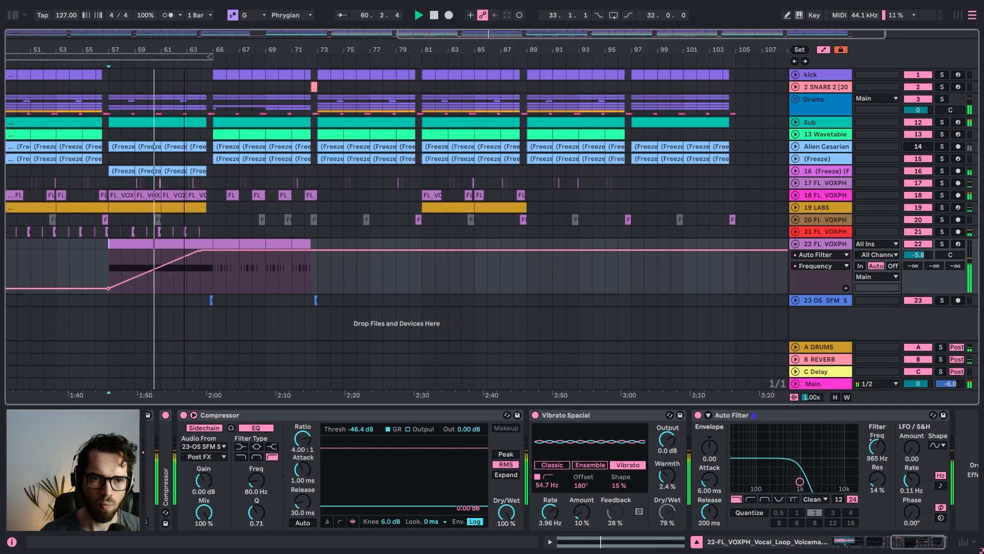
Unfold the 18 FL VOXPH track and add an Auto Filter after its Compressor
left_click(807, 199)
left_click(795, 195)
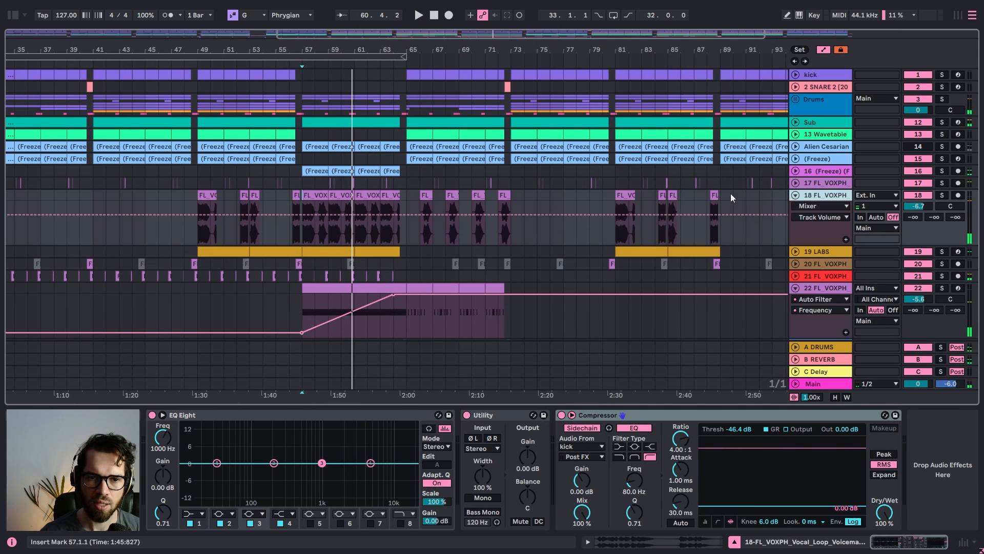
left_click(820, 206)
left_click(819, 205)
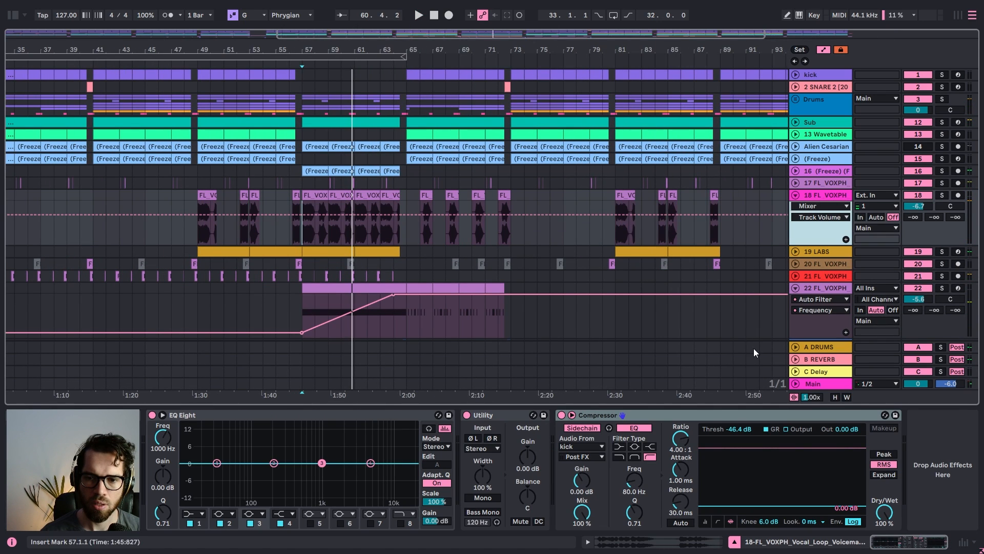
key("a")
left_click(309, 193)
left_click(15, 14)
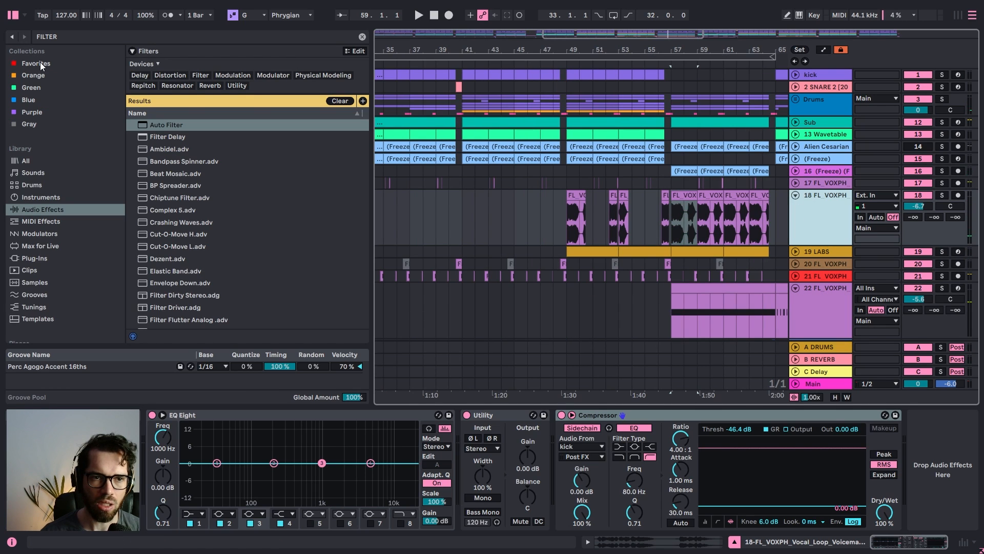
double_click(166, 124)
left_click(15, 16)
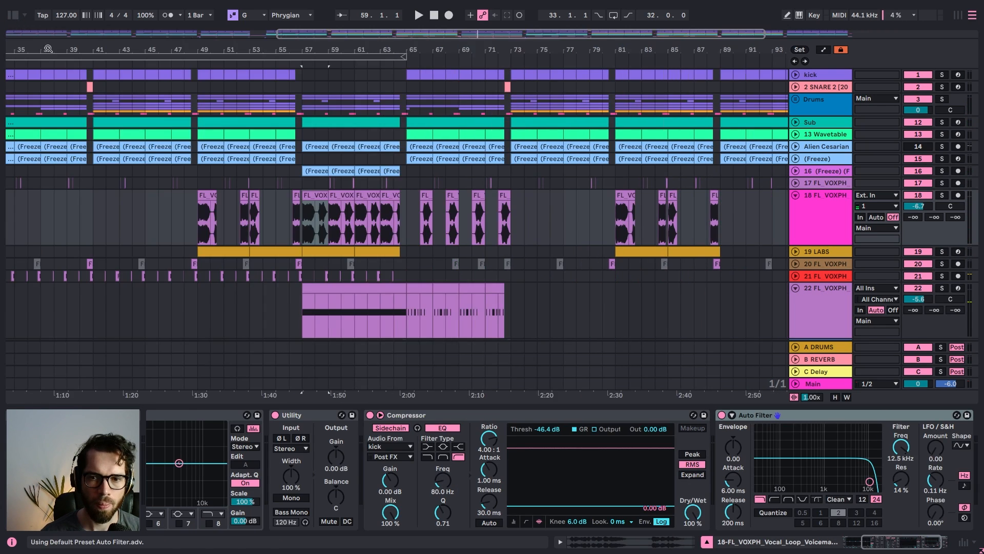
Automate track 18's Auto Filter frequency to drop to 230 Hz at bar 57 and rise fully open by bar 65
key("a")
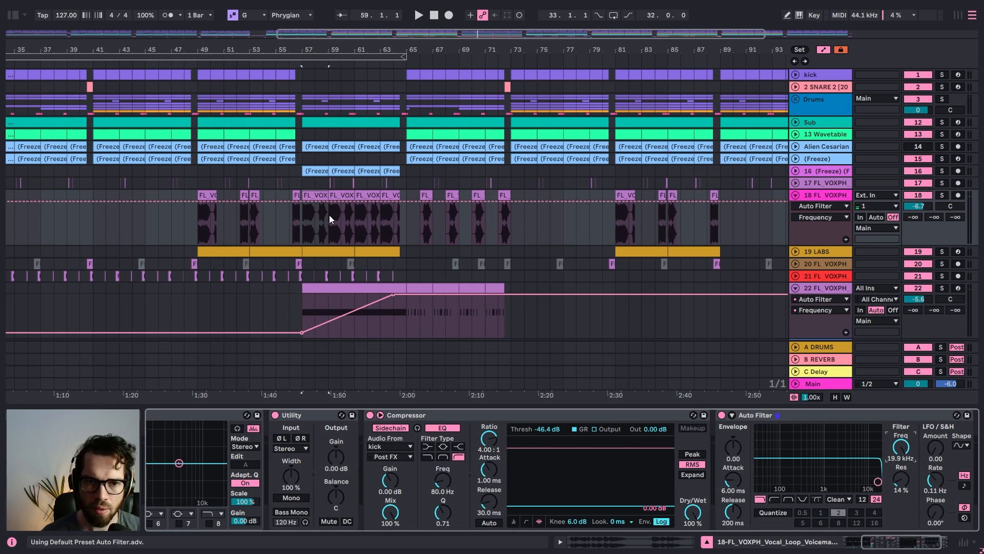
left_click(297, 203)
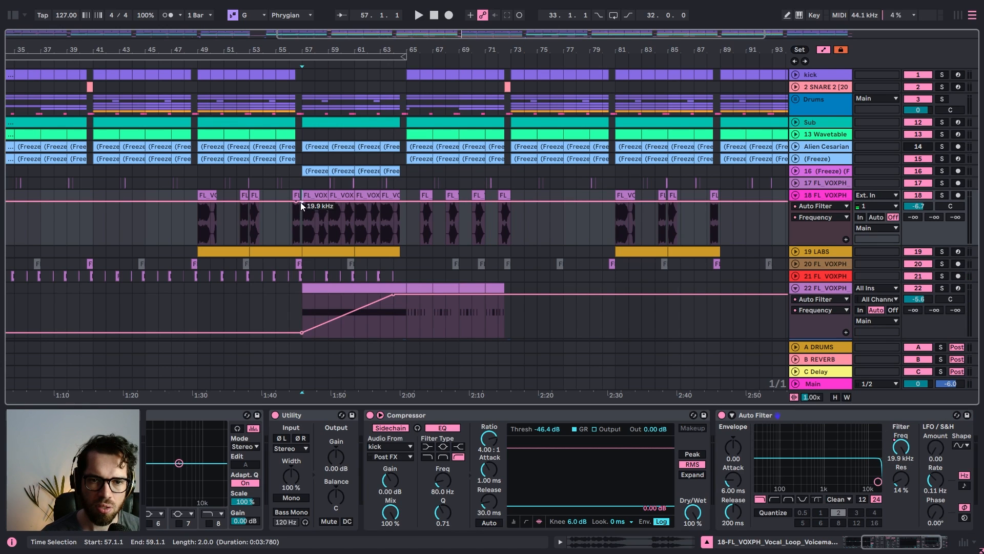
left_click_drag(300, 201, 301, 230)
key("space")
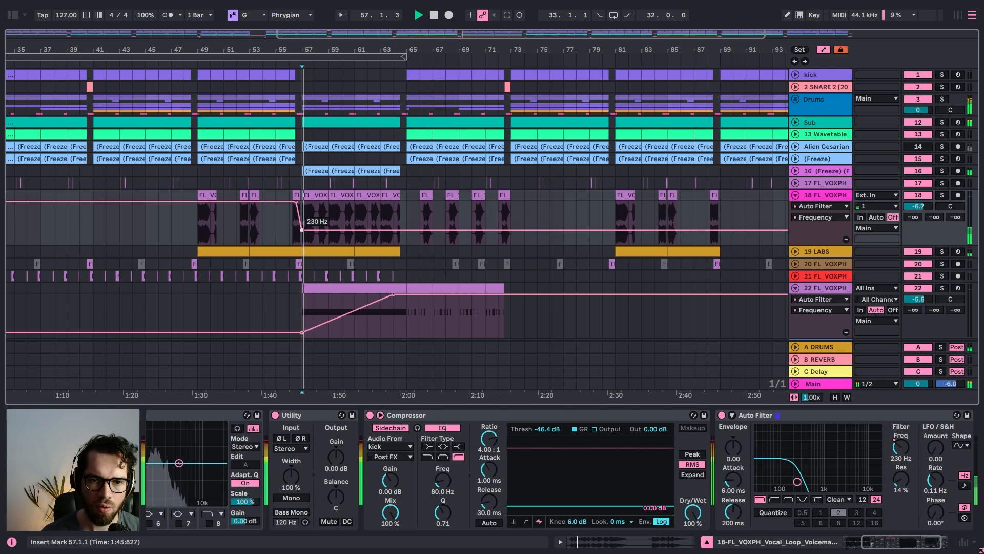
left_click(295, 195)
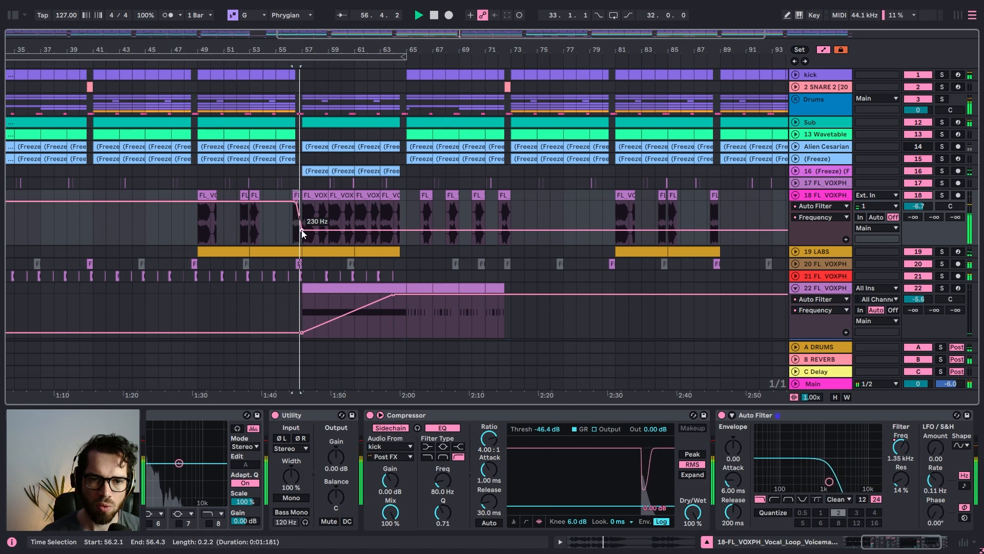
left_click_drag(394, 230, 394, 203)
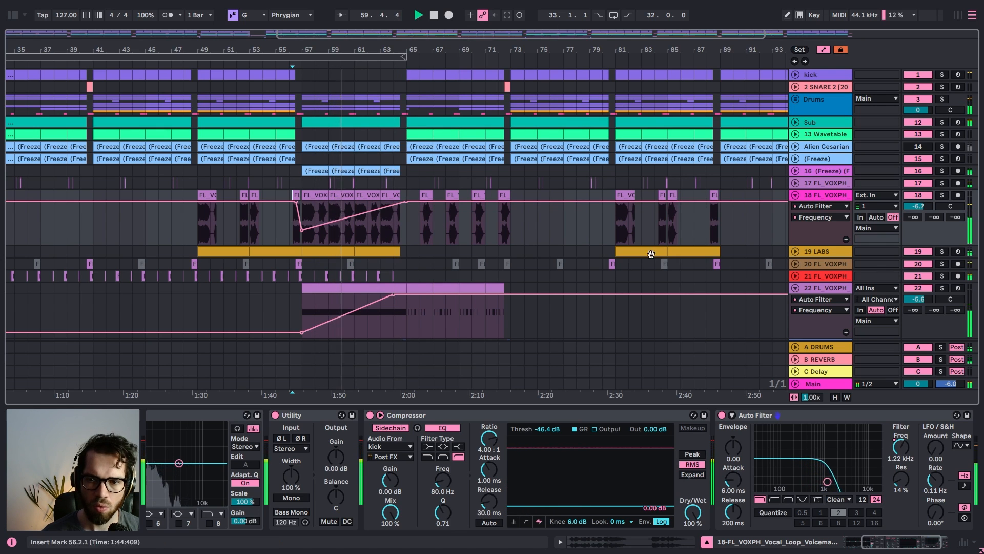
Delete the 19 LABS clips between bars 57 and 64.3 and play the transition from bar 56
left_click(371, 249)
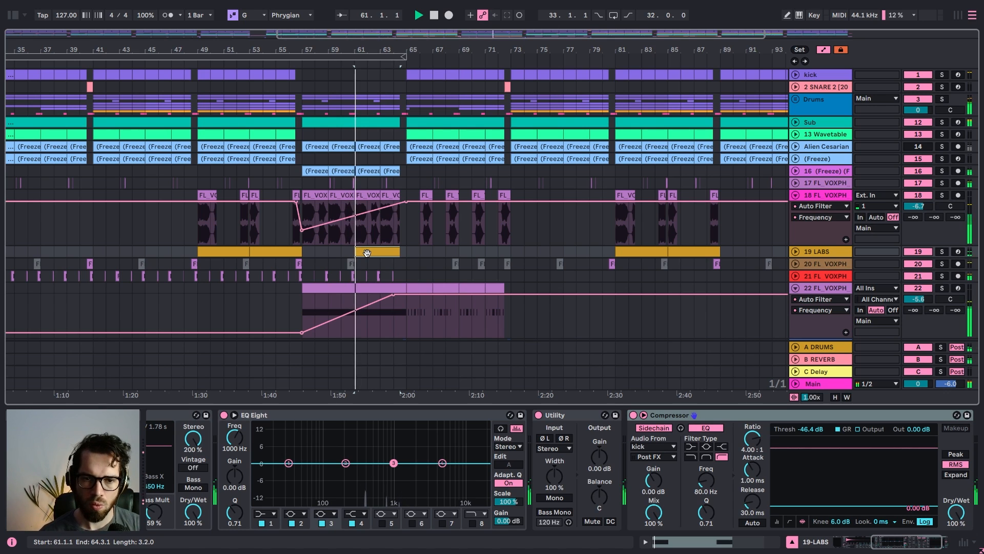
left_click(357, 255)
left_click(292, 183)
key("space")
key("space")
left_click_drag(318, 64, 467, 65)
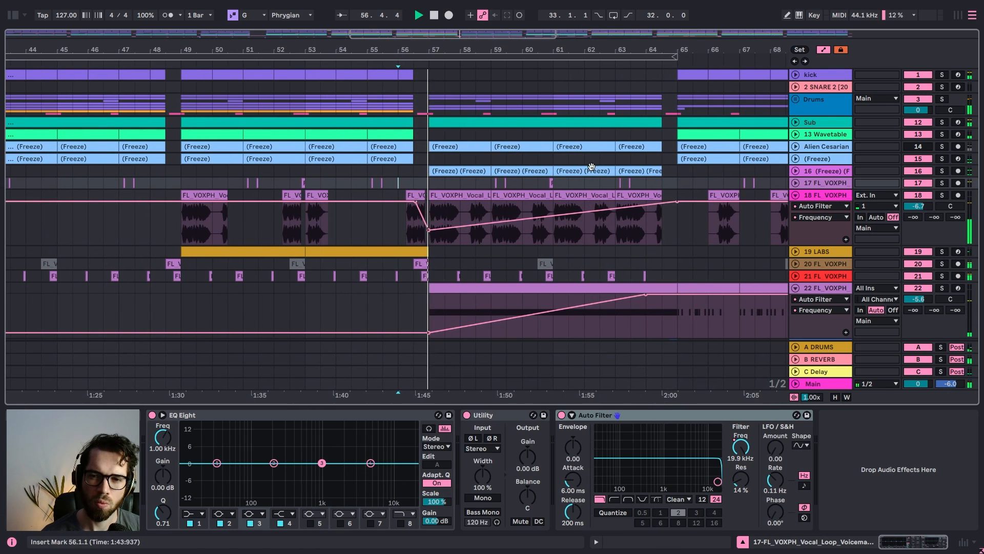
Deactivate and reactivate the frozen clips on track 16 in the bar 57 breakdown to compare the sound
left_click(639, 170)
key("0")
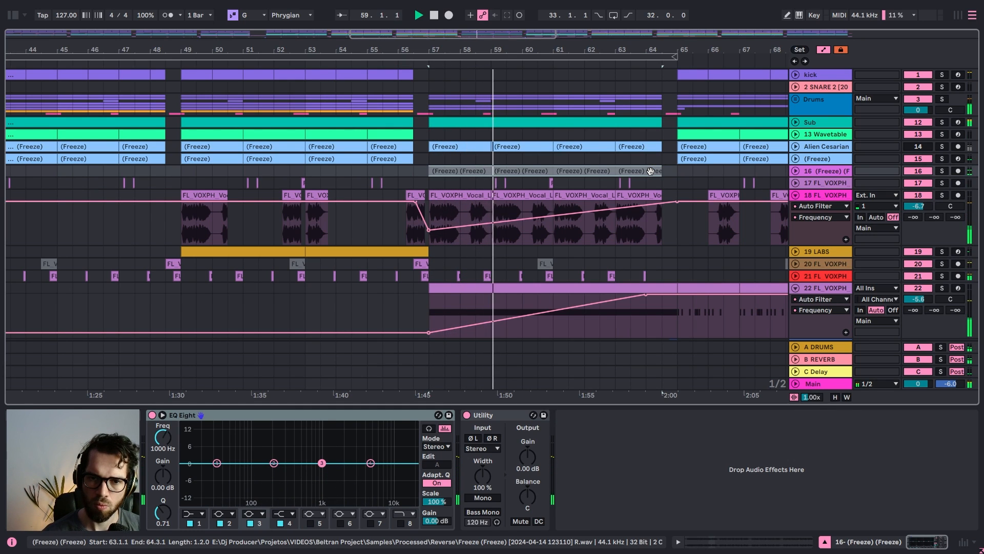
key("0")
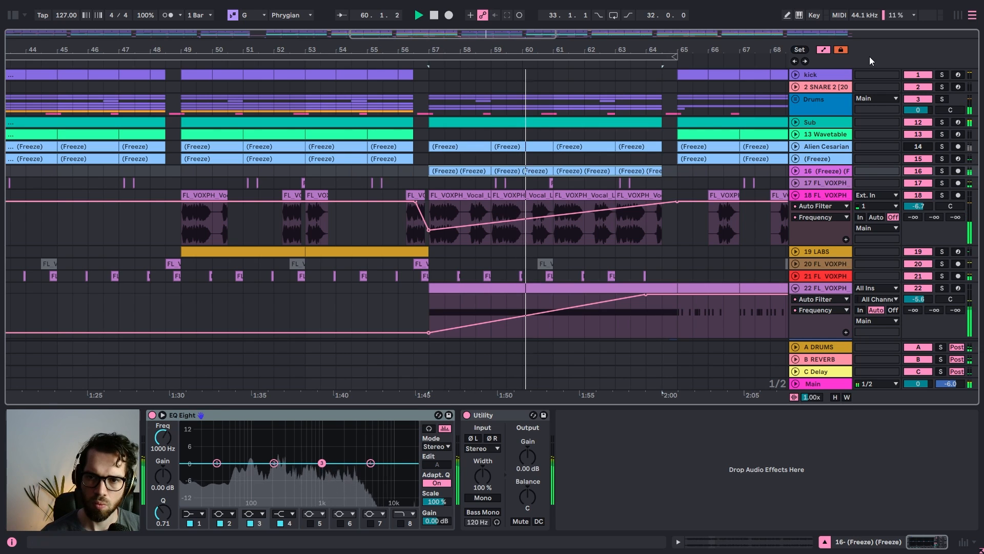
Automate the Drums group's A-DRUMS send to climb from bar 57 to 0.0 dB at bar 64.3 and fall to minimum by bar 65
left_click(820, 95)
key("a")
left_click(795, 99)
key("a")
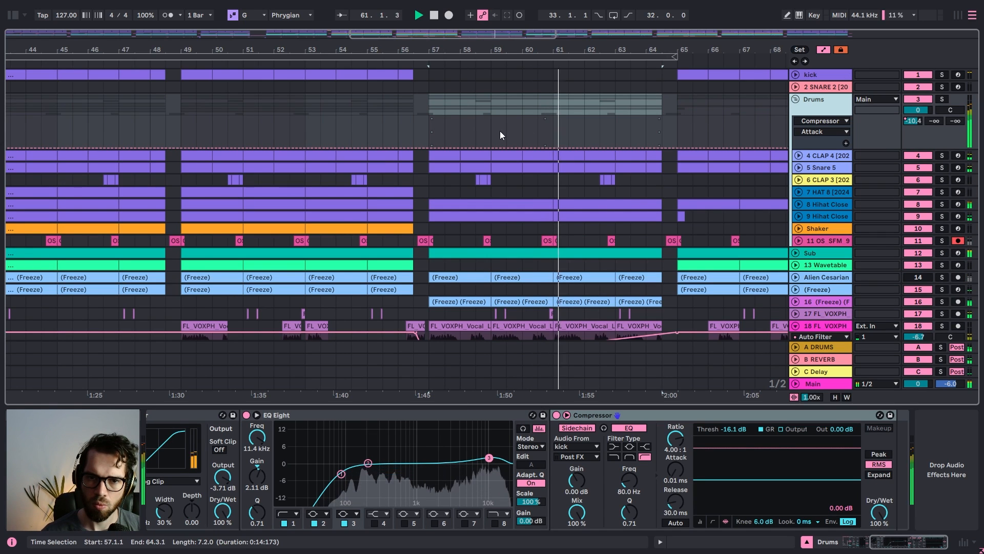
left_click(911, 120)
left_click_drag(672, 125, 662, 116)
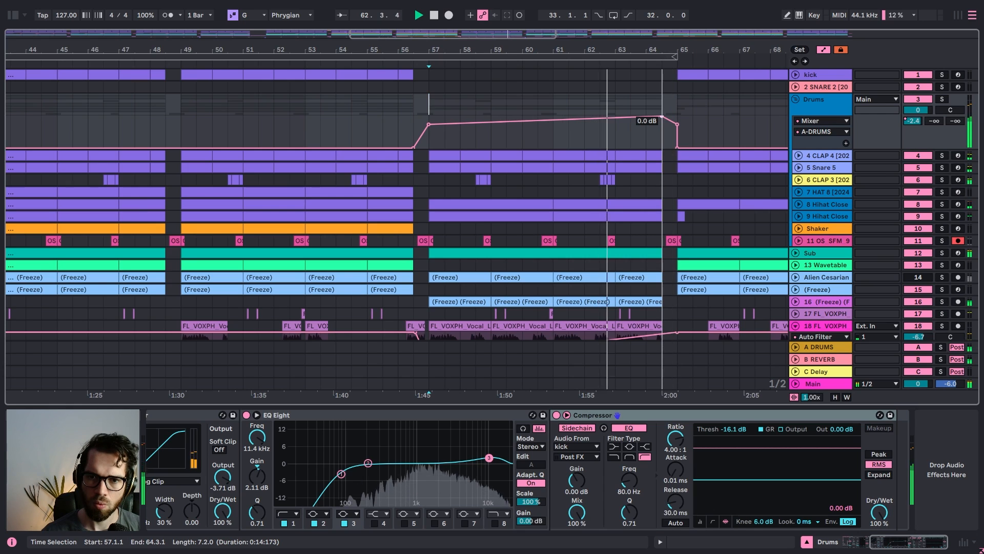
left_click(677, 124)
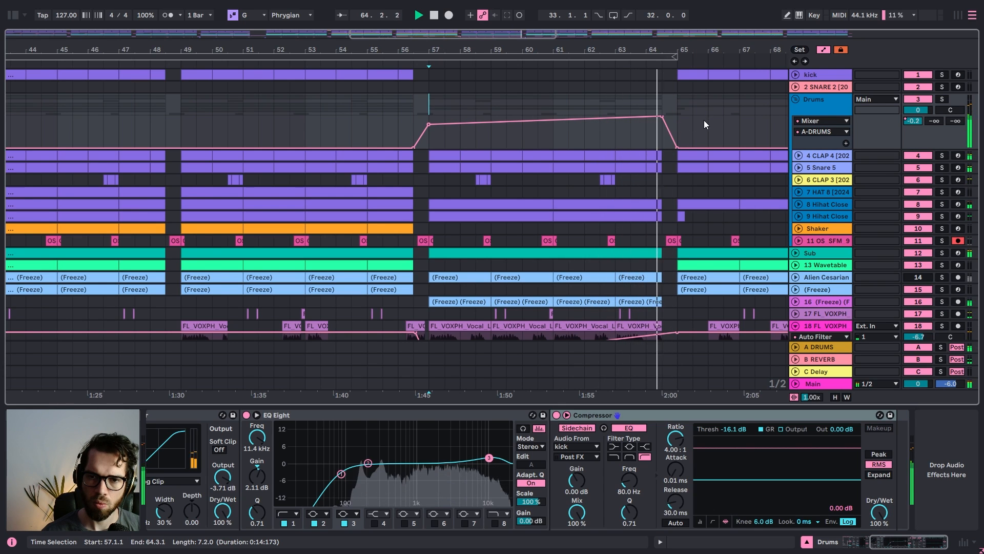
left_click(796, 99)
Extend the last breakdown vocal clip on track 18 to bar 65
left_click(627, 160)
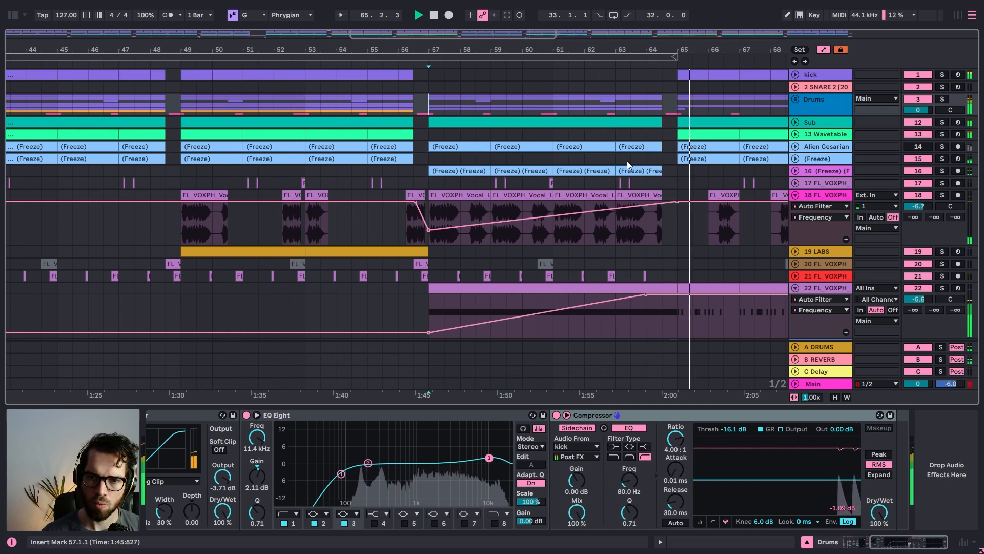
key("a")
left_click_drag(661, 196, 677, 196)
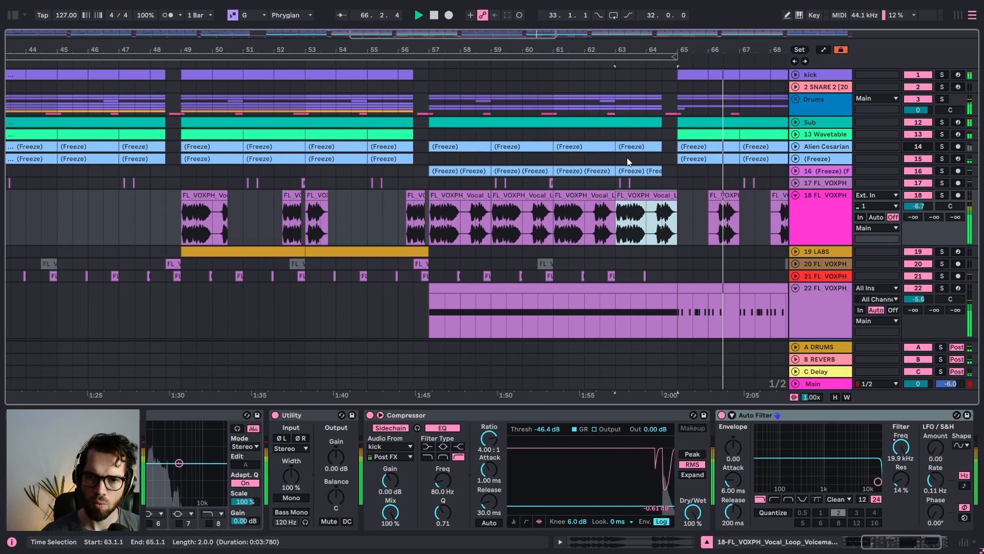
Trim the breakdown clip on track 22 to end at bar 64.3, leaving a gap before bar 65
left_click(627, 158)
key("space")
key("space")
left_click_drag(677, 289, 663, 289)
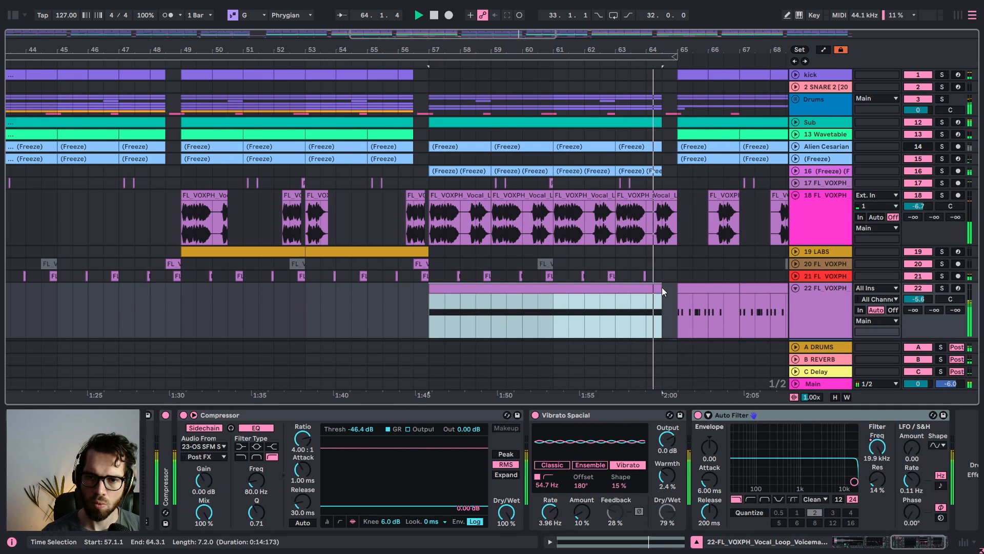
left_click(667, 227)
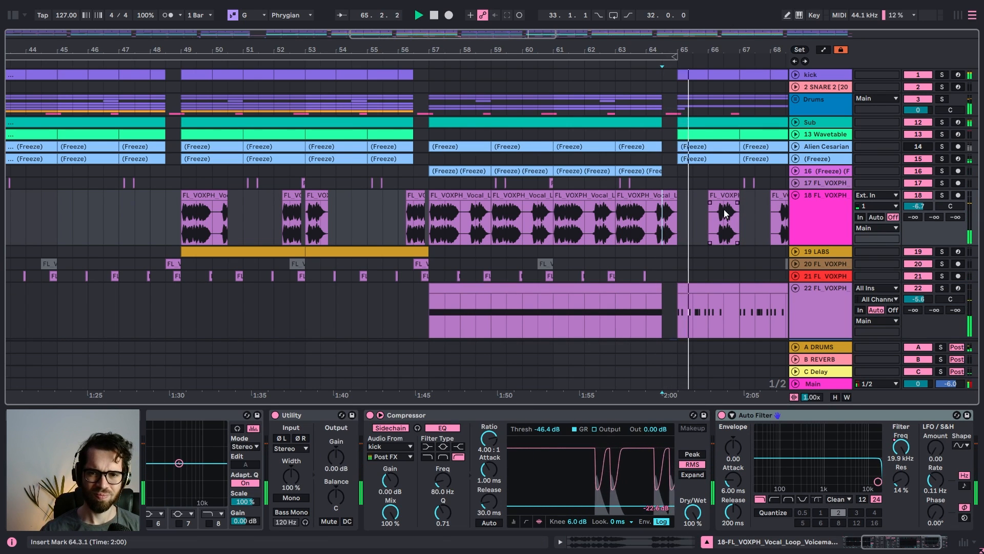
Automate track 18's B-REVERB send to rise from minimum at bar 57 to 0.0 dB at bar 64.3
key("a")
left_click(618, 183)
key("space")
key("space")
key("space")
left_click(934, 217)
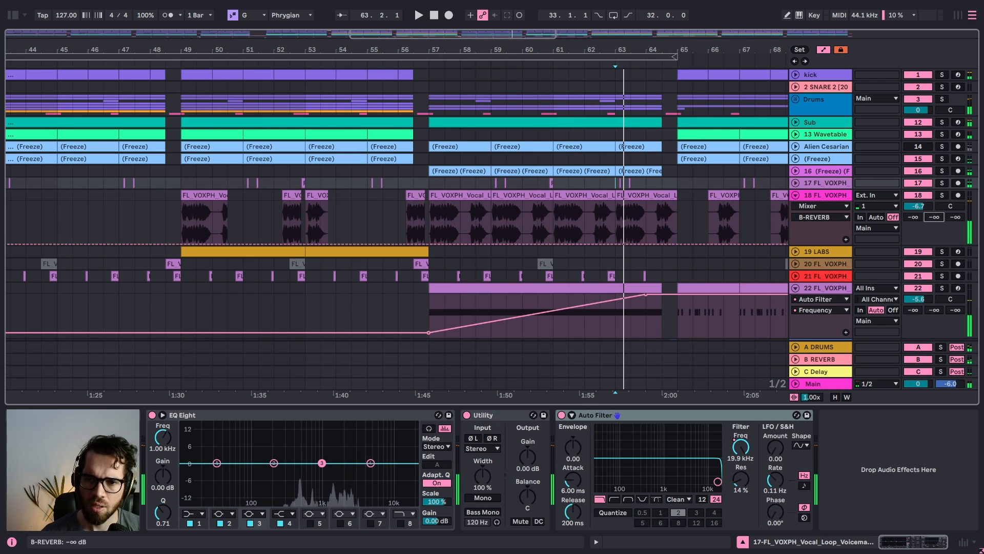
left_click(461, 226)
left_click_drag(430, 241, 661, 203)
key("space")
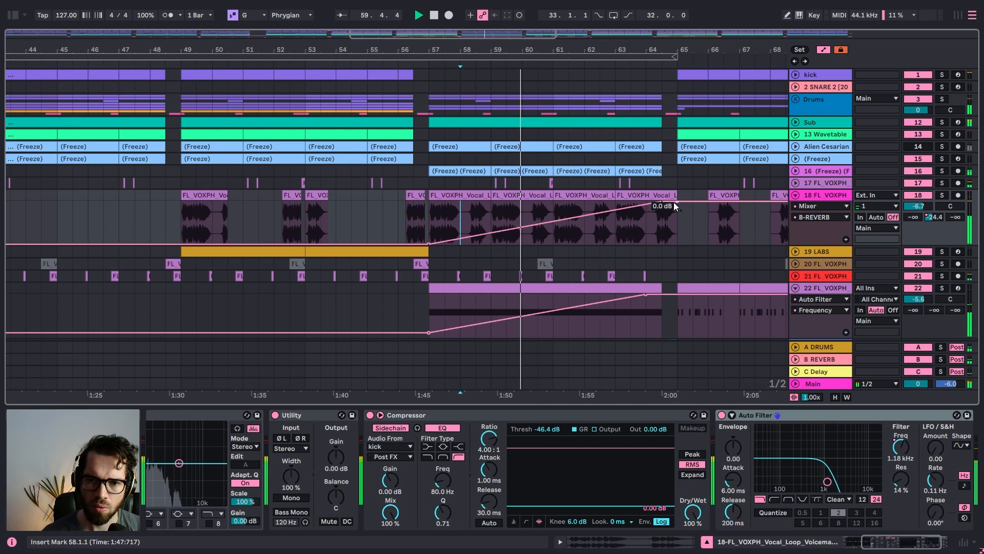
Drop track 18's B-REVERB send straight back to minimum at bar 64.3 and play the transition into bar 65
left_click_drag(675, 202, 677, 244)
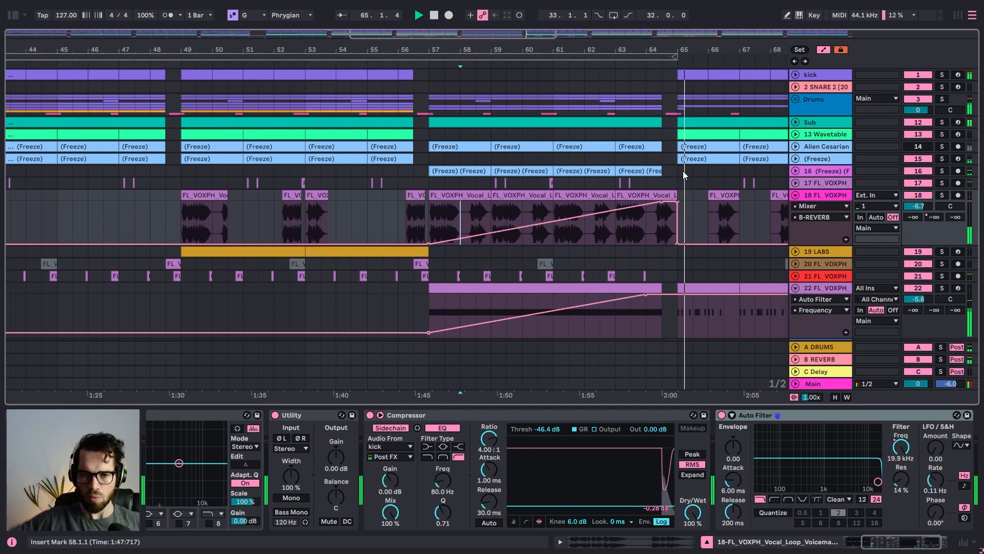
left_click(678, 201)
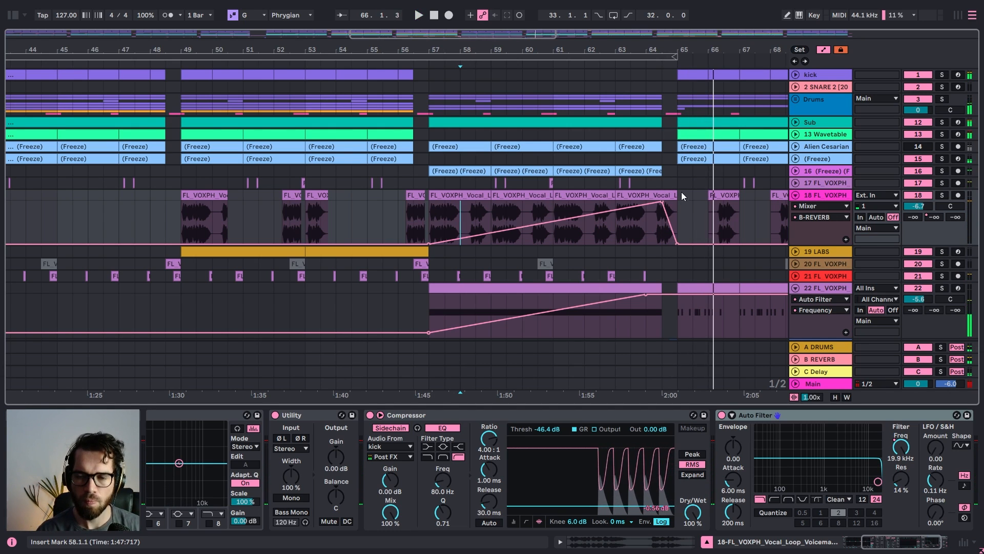
key("space")
key("space")
left_click(656, 185)
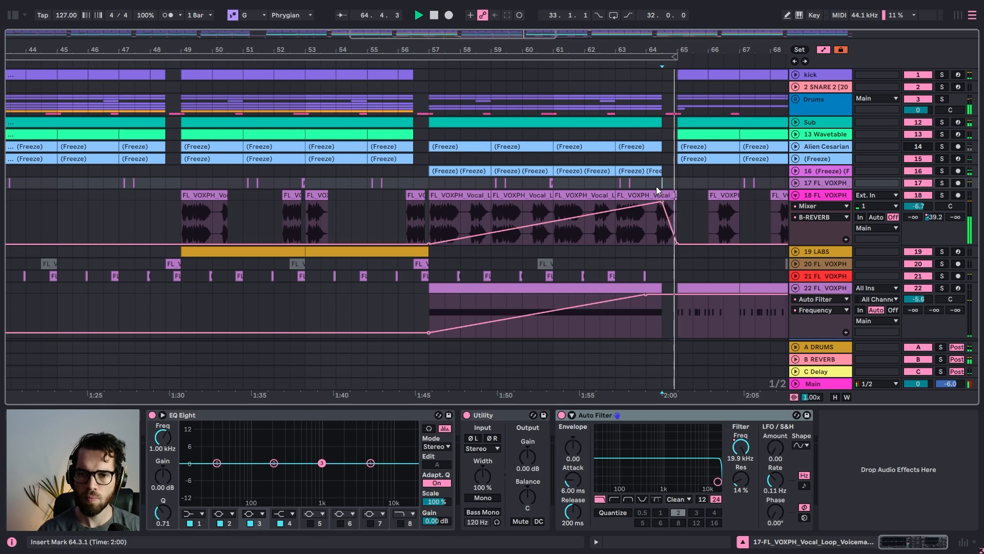
left_click_drag(669, 227, 662, 243)
left_click(645, 175)
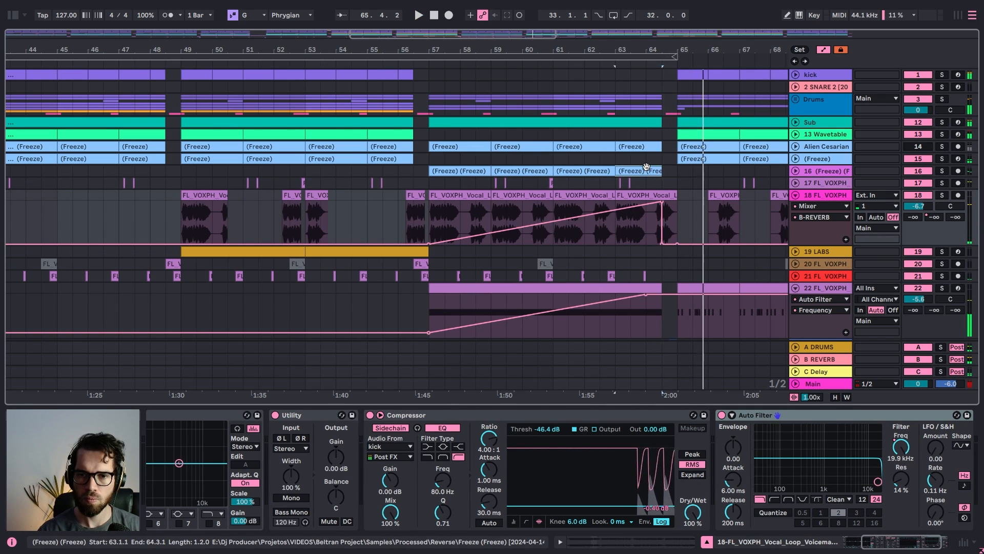
left_click(646, 186)
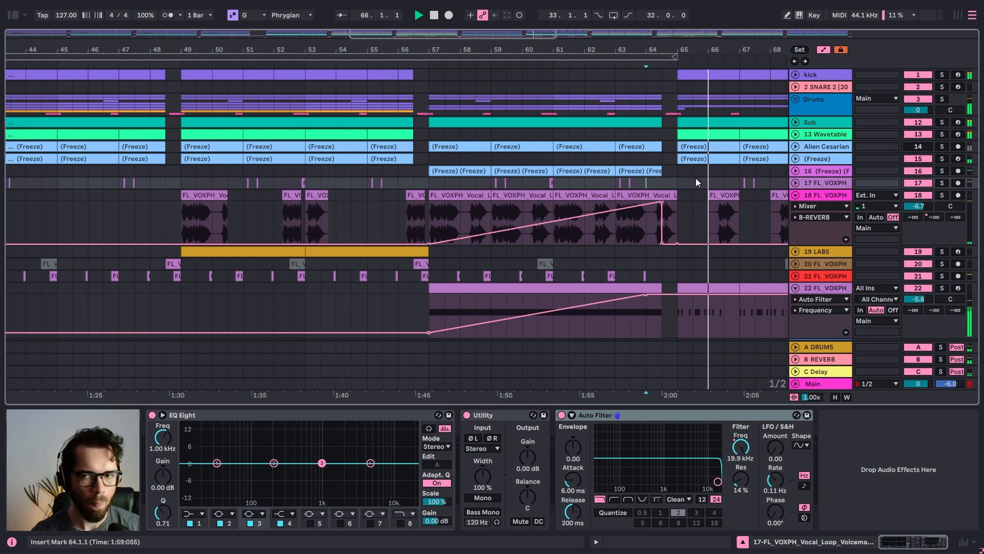
Set track 22's volume to -2.5 dB and its B-REVERB send to -20.3 dB
left_click(914, 290)
left_click(914, 290)
left_click_drag(912, 302, 934, 316)
left_click_drag(734, 51, 608, 27)
left_click_drag(928, 309, 928, 312)
Select all tracks and fold them in the arrangement
left_click(812, 287)
key("ctrl+a")
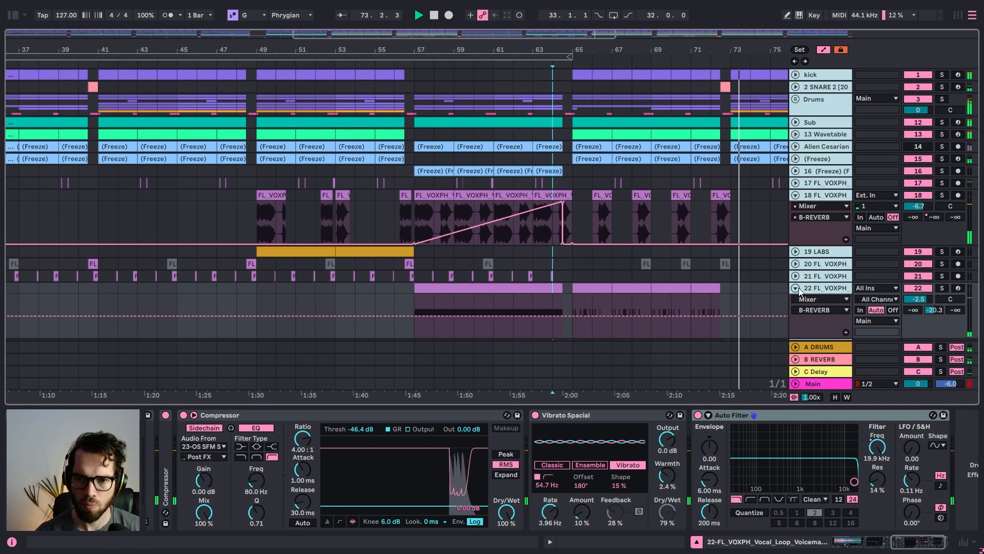
left_click(796, 289)
left_click(731, 221)
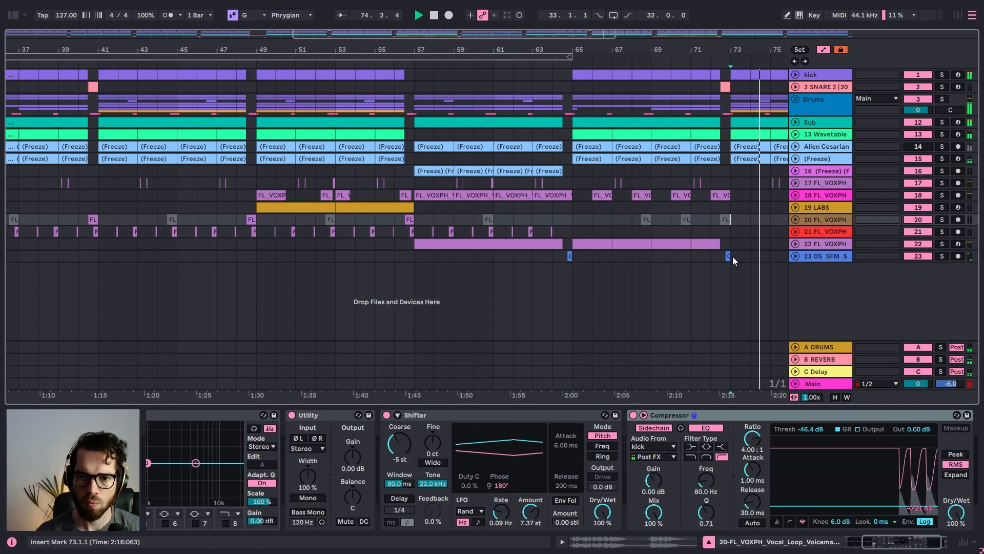
left_click_drag(732, 257, 705, 259)
left_click_drag(749, 45, 516, 46)
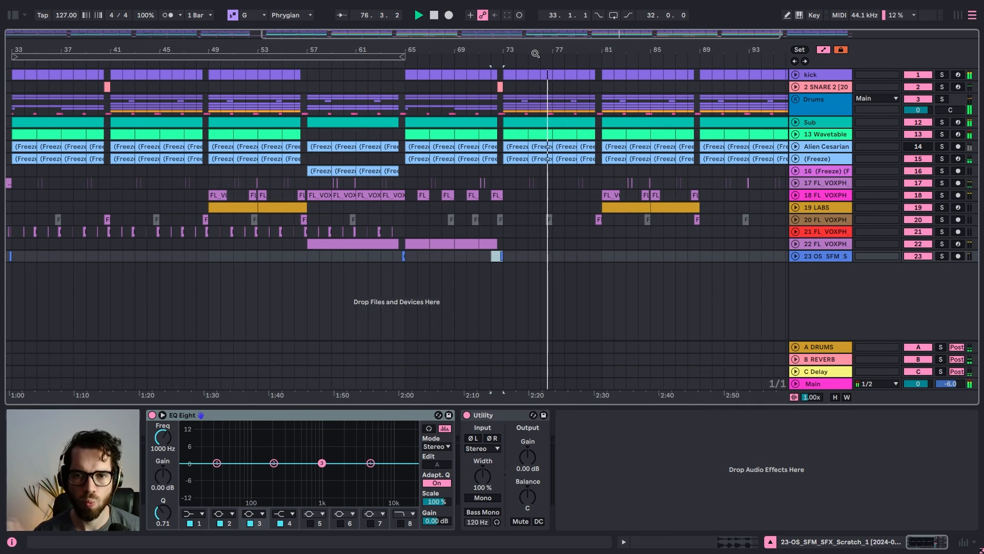
left_click(562, 100)
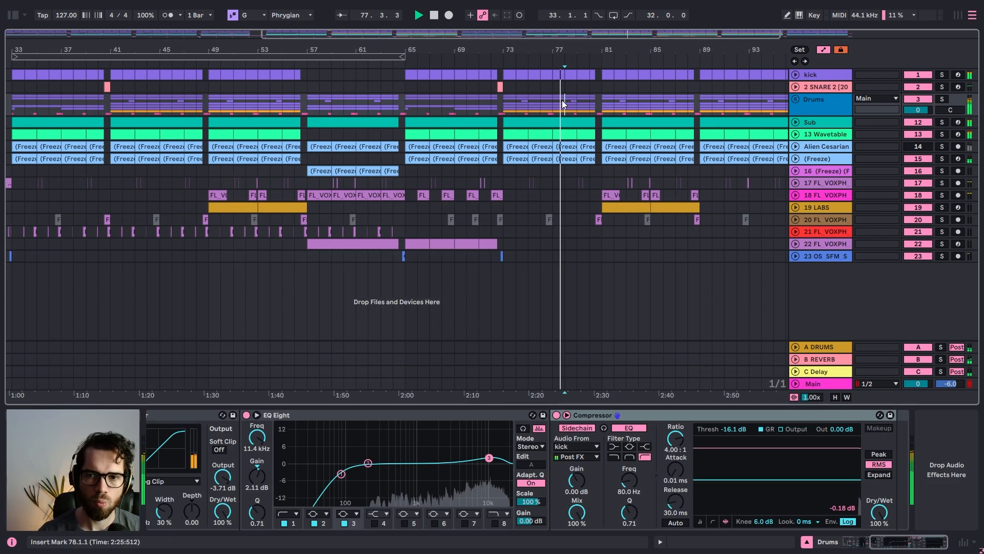
Rename the SNARE 2 track Snare and the 13 Wavetable track Bass
left_click(830, 87)
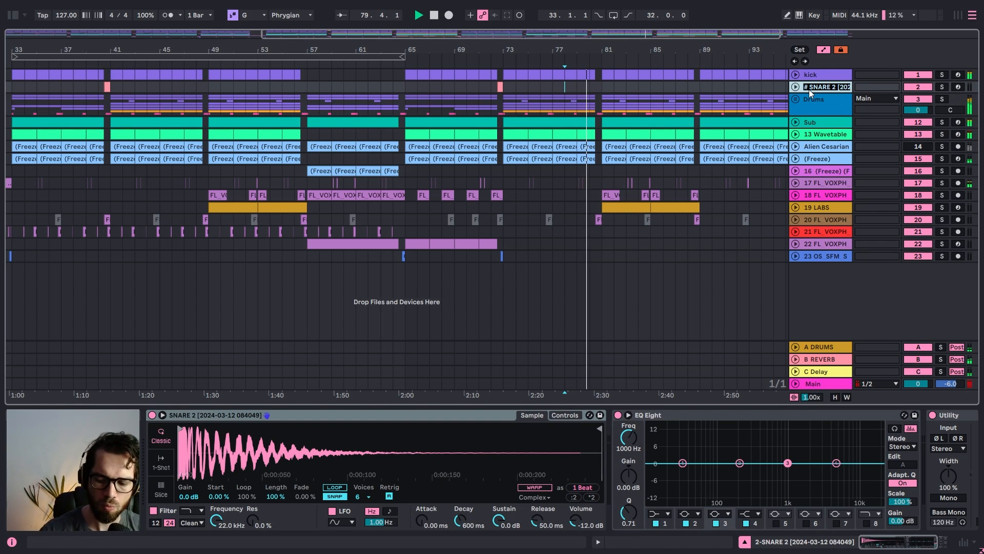
type("s")
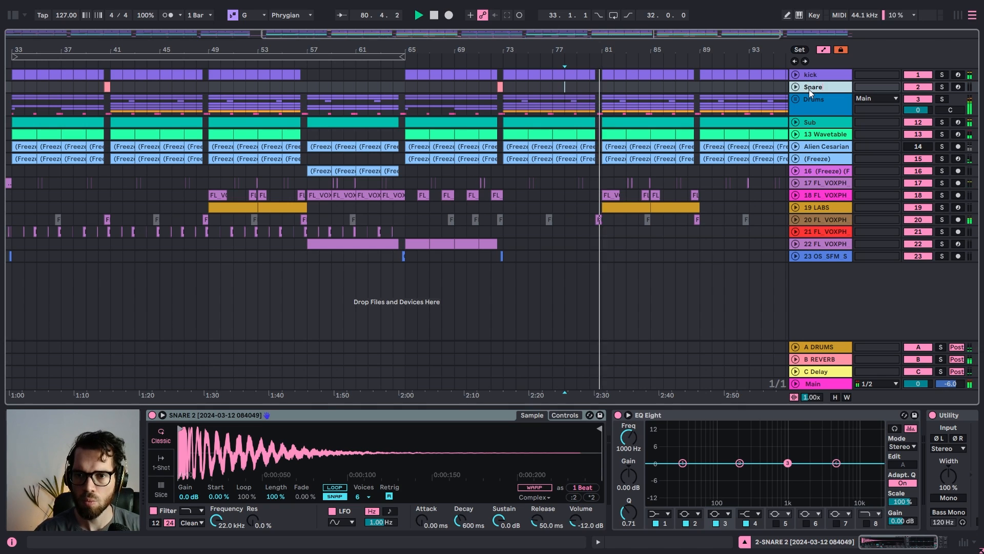
left_click(829, 132)
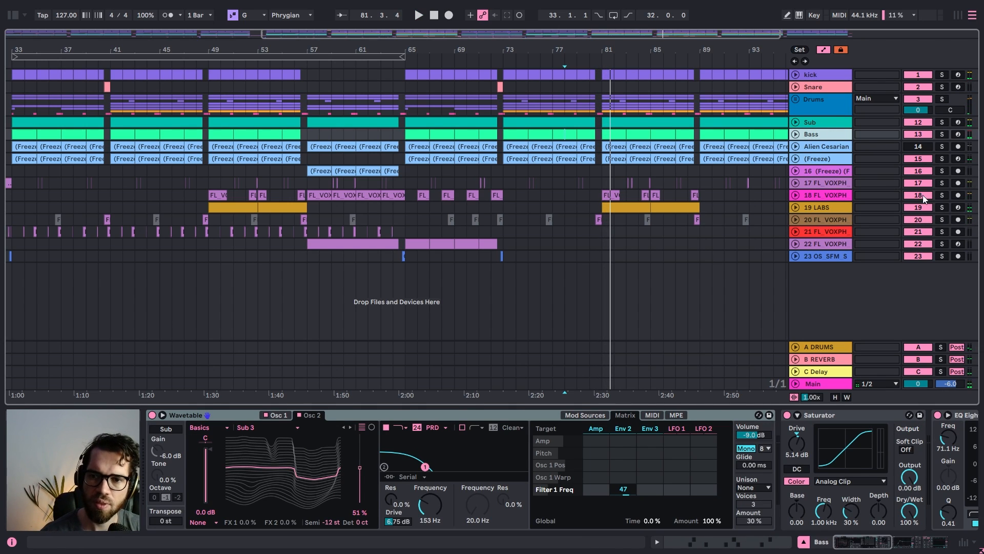
Rename tracks 14, 15 and 16 as Fx
left_click(840, 147)
type("Fx")
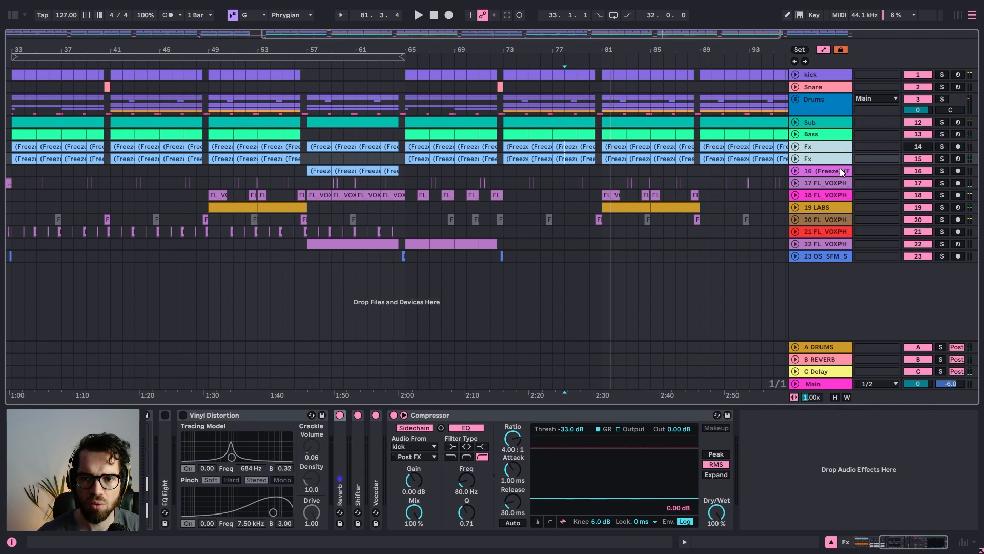
key("Tab")
type("F")
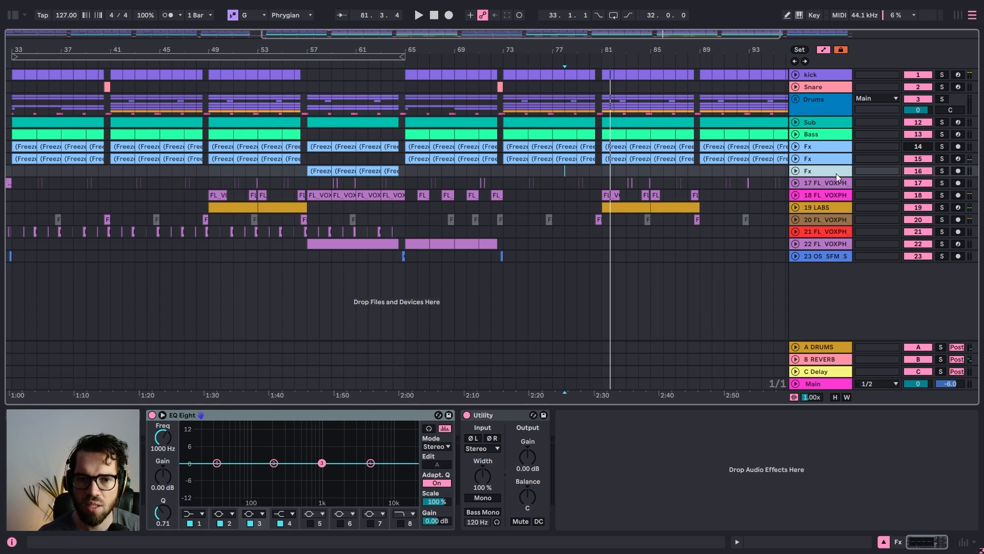
key("Tab")
Group the 20, 21 and 22 FL VOXPH vocal tracks
left_click(796, 183)
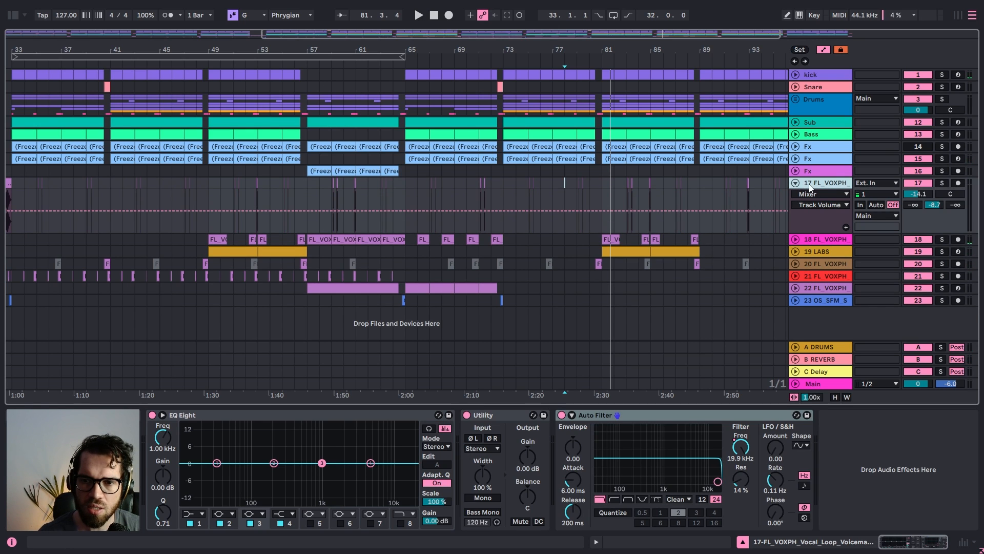
left_click(798, 183)
left_click(825, 199)
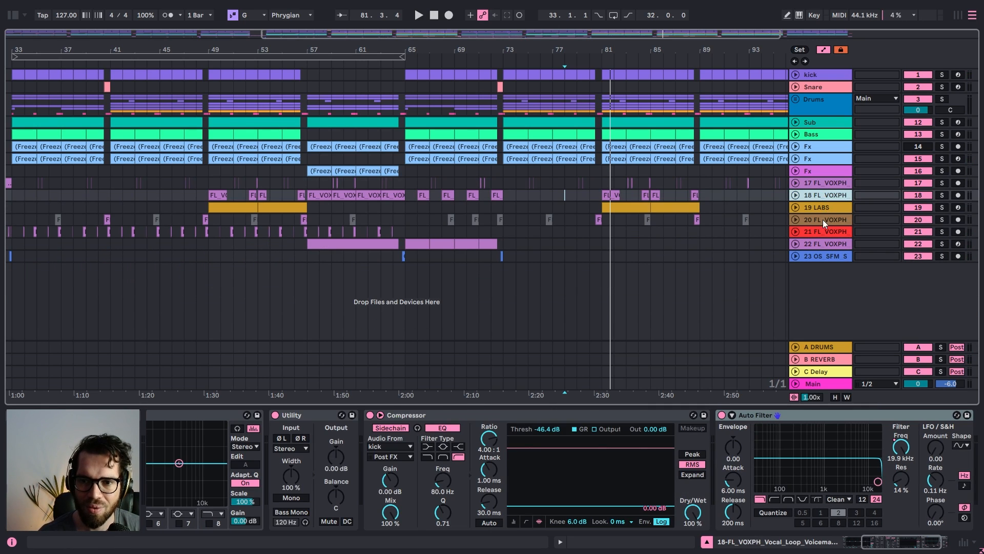
left_click(826, 185)
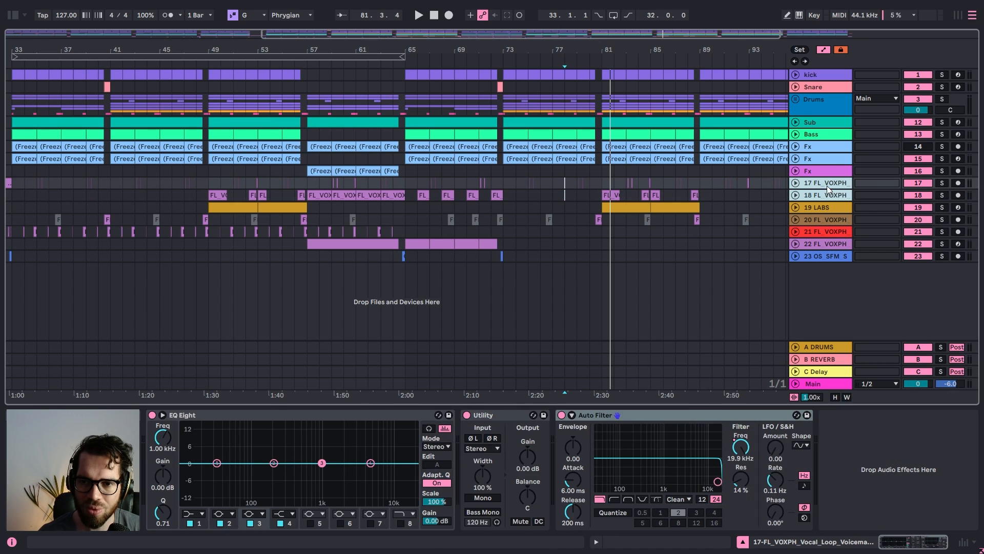
left_click(821, 219)
left_click(823, 231)
left_click(826, 243)
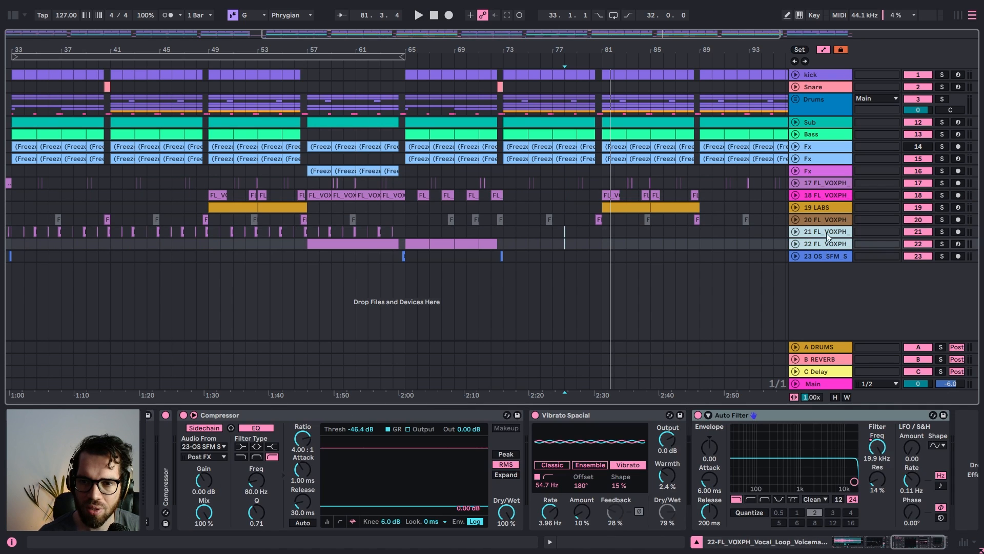
left_click(826, 221)
left_click(826, 243, "shift")
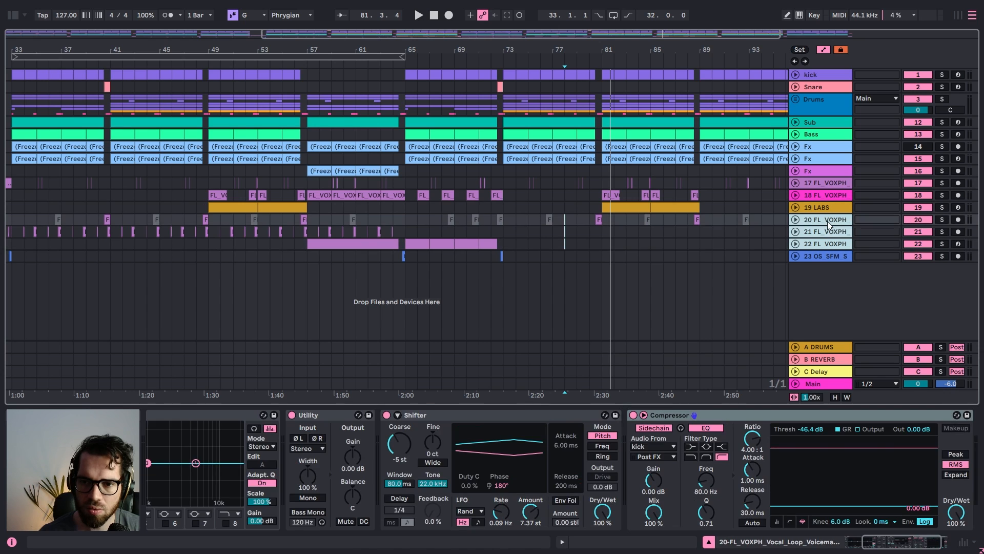
key("ctrl+g")
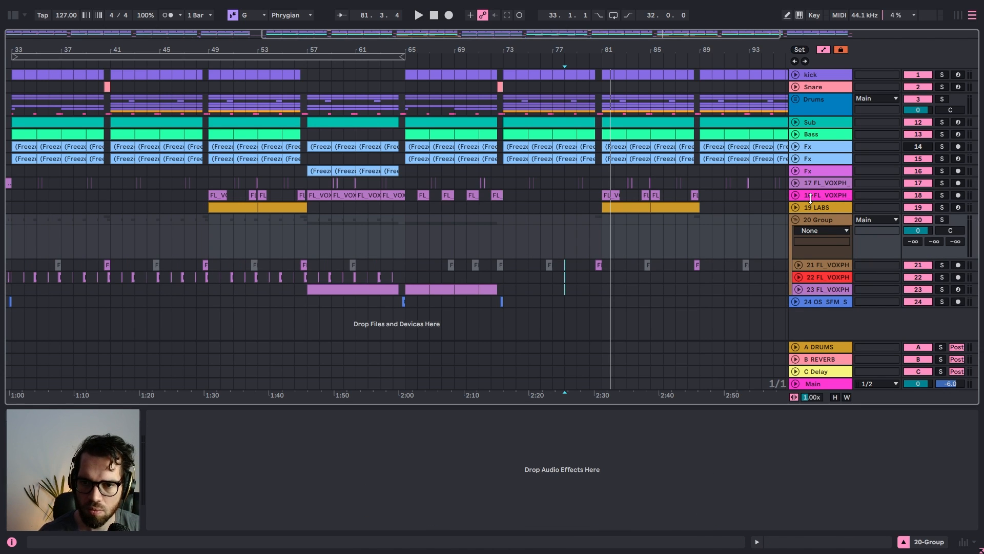
Move the 17 and 18 FL VOXPH tracks into the new vocal group and rename the LABS track Coral
left_click(820, 180)
left_click_drag(822, 182, 828, 253)
left_click_drag(824, 215, 823, 215)
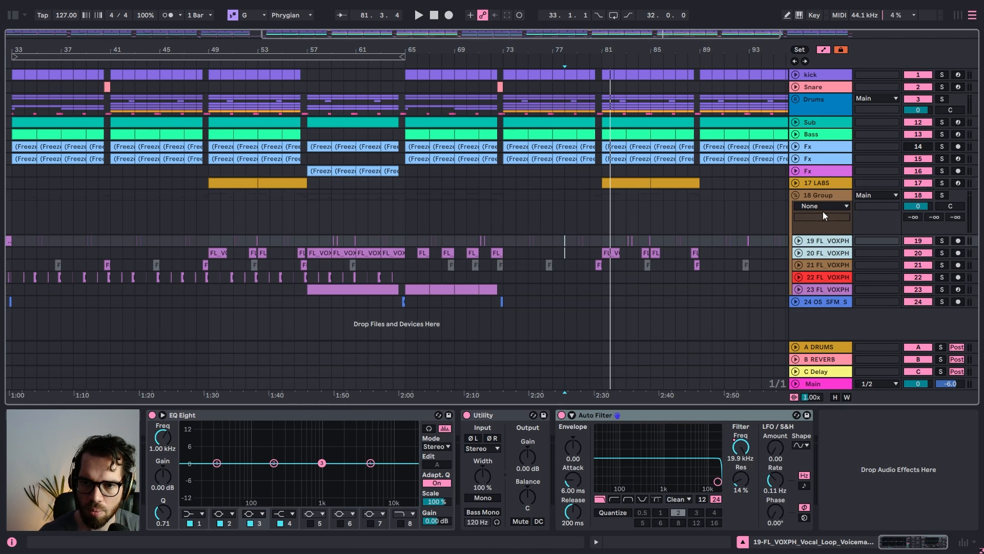
left_click(800, 183)
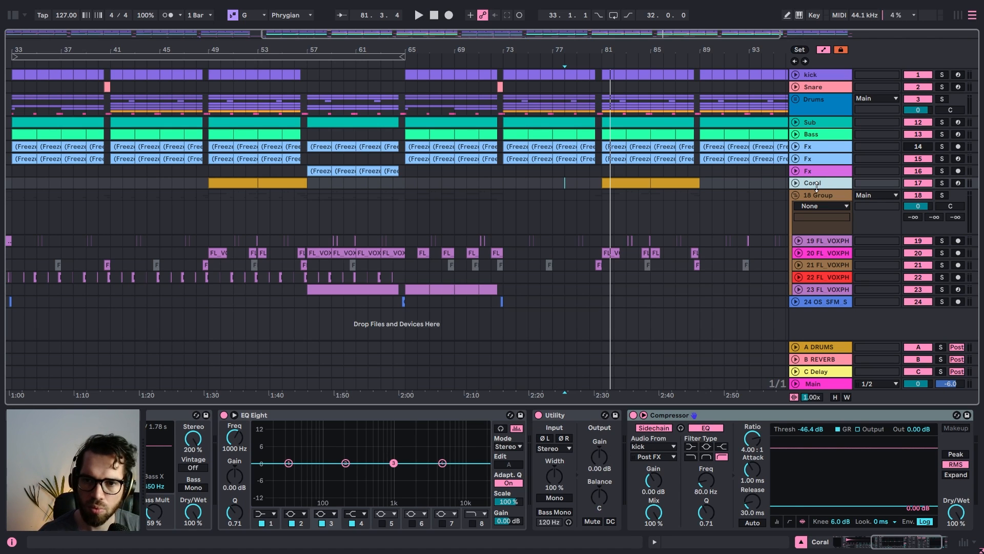
Group the three Fx tracks and name the group Fx
left_click(818, 170)
left_click(820, 137)
left_click(820, 144)
left_click(825, 172, "shift")
key("ctrl+g")
key("ctrl+r")
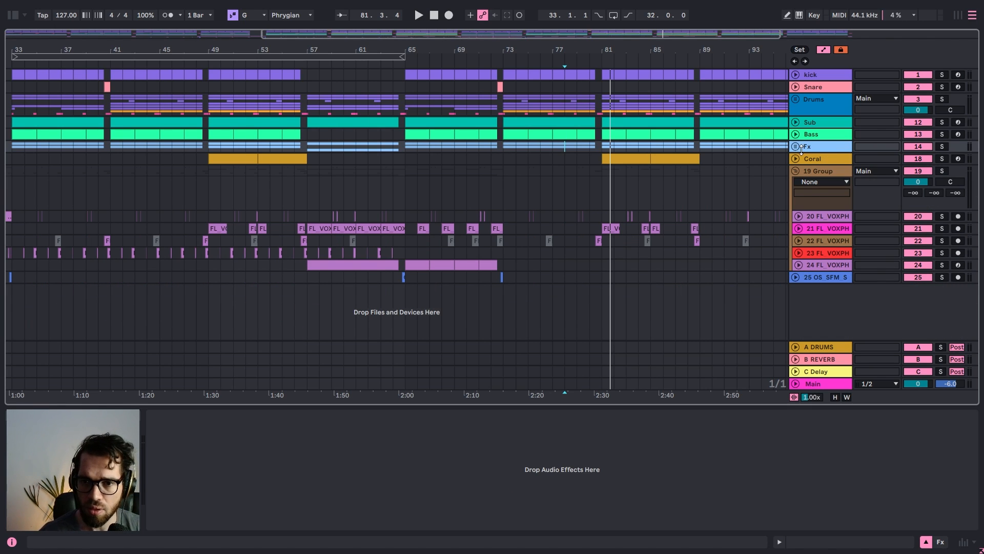
Group the Sub and Bass tracks into a group named Bass
left_click(823, 133)
left_click(823, 122, "shift")
key("ctrl+g")
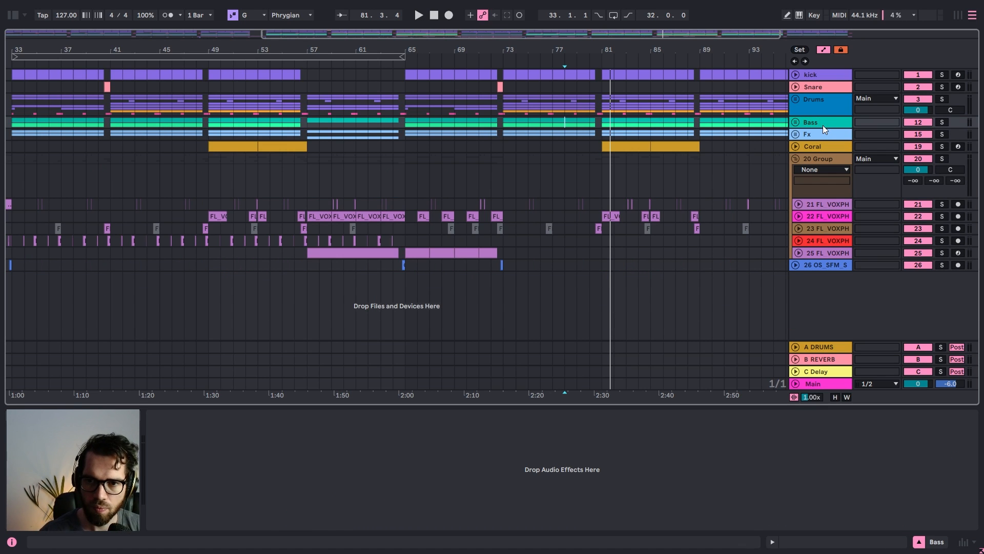
Move the Fx group below the OS_SFM_SFX_Scratch track, at the end of the track list
left_click(825, 103)
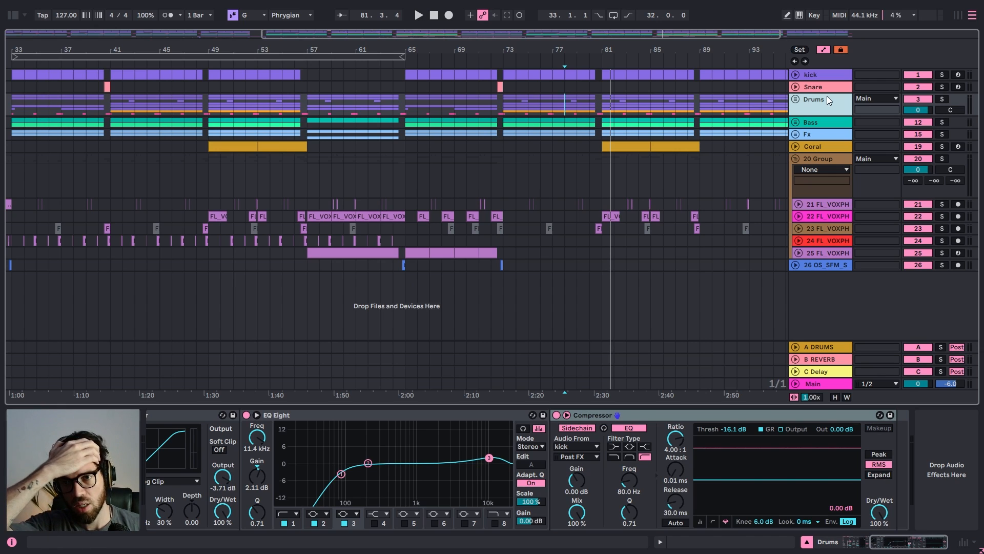
left_click(812, 143)
left_click_drag(810, 134, 820, 303)
Rename the OS_SFM_SFX_Scratch track Scratch and move it into the Fx group
left_click(801, 254)
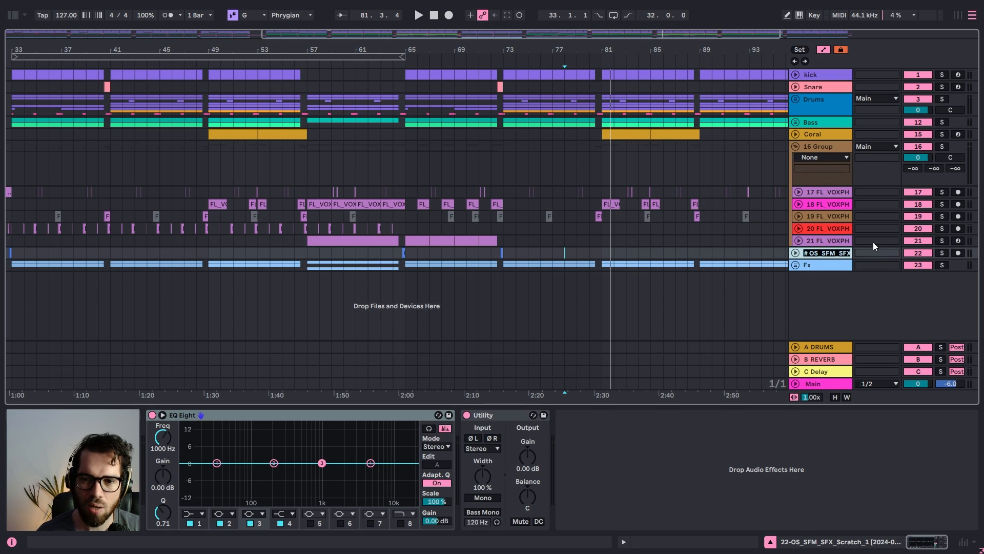
type("Scratch")
key("Return")
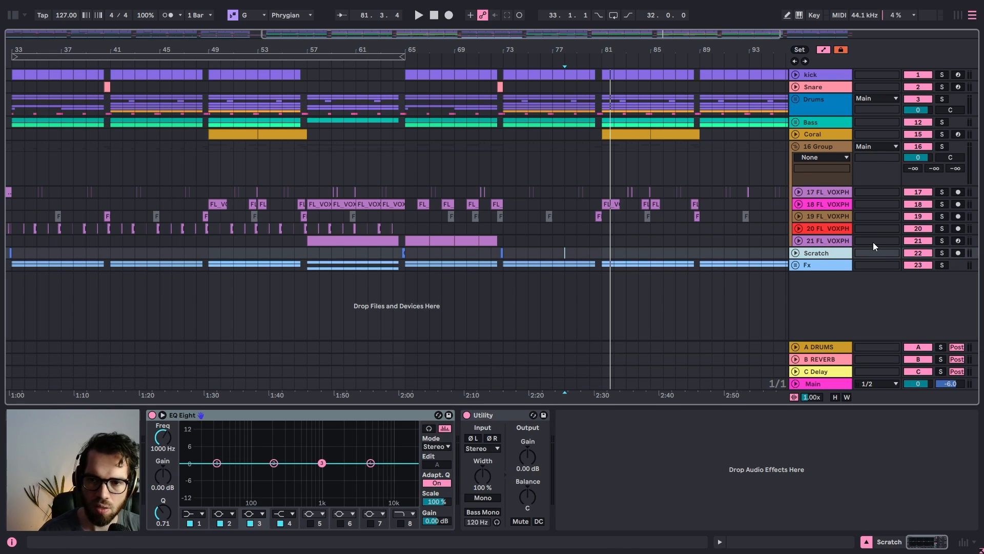
key("Delete")
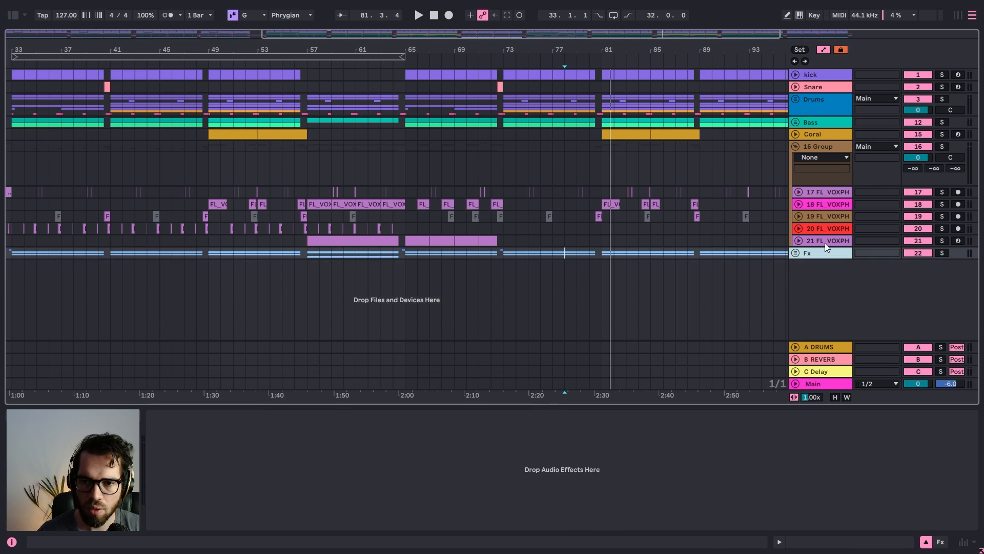
Rename the vocal group and the five FL VOXPH tracks inside it Vocal
left_click(804, 148)
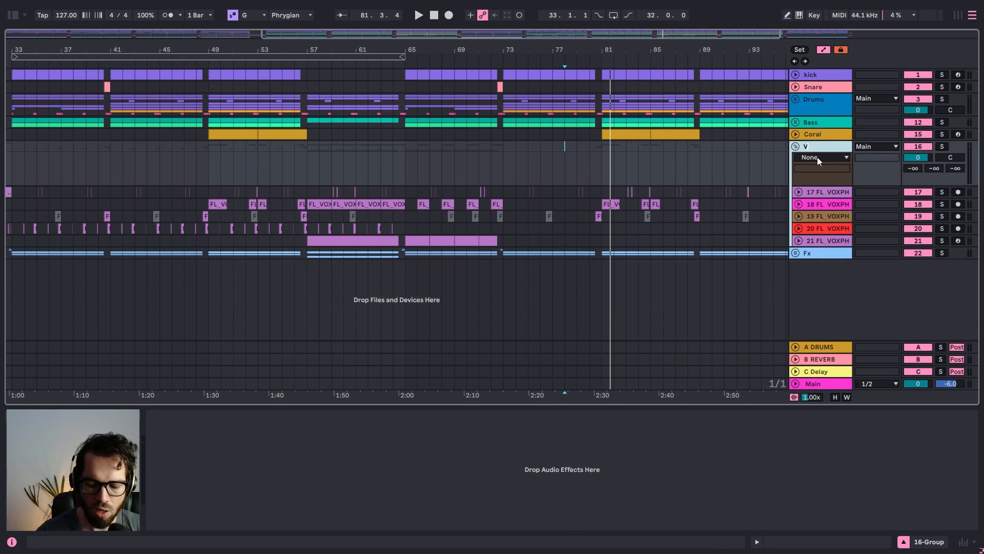
left_click(828, 187)
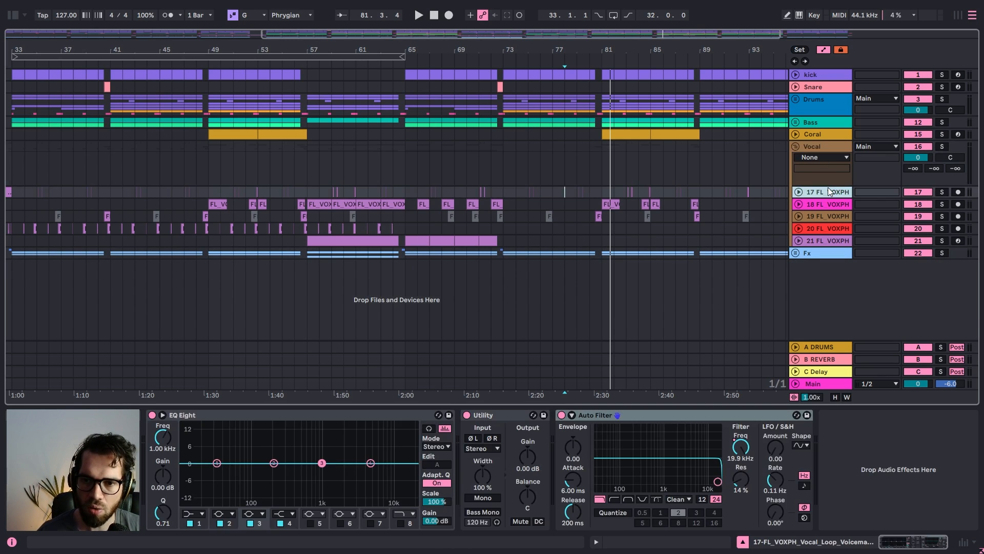
left_click(827, 240, "shift")
key("ctrl+r")
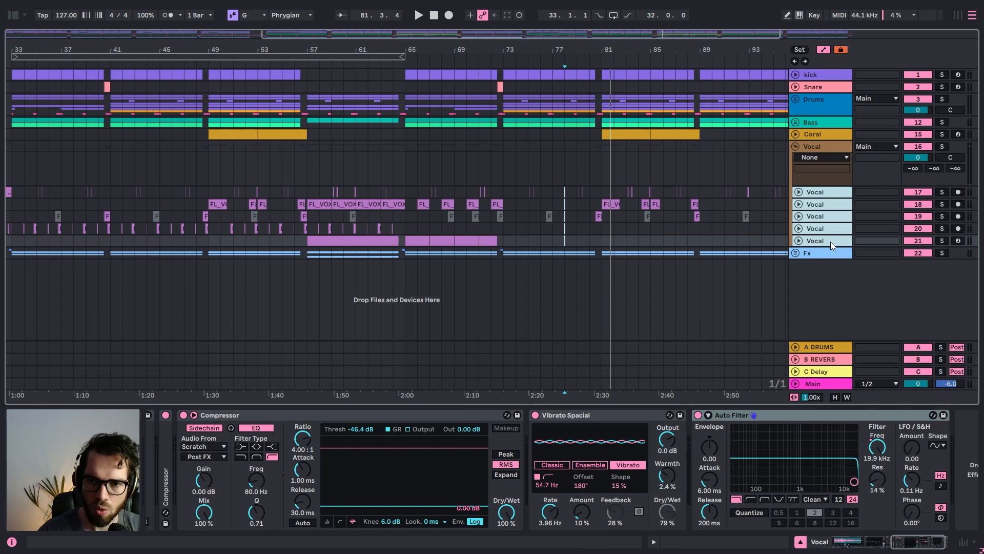
Add a Glue Compressor to the Vocal group
right_click(833, 148)
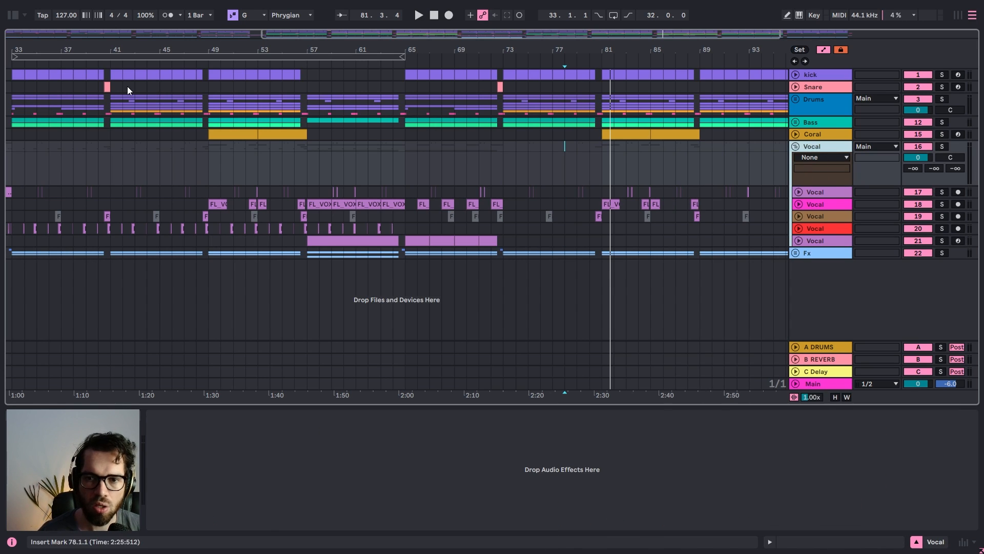
left_click(13, 15)
left_click(79, 36)
type("glue")
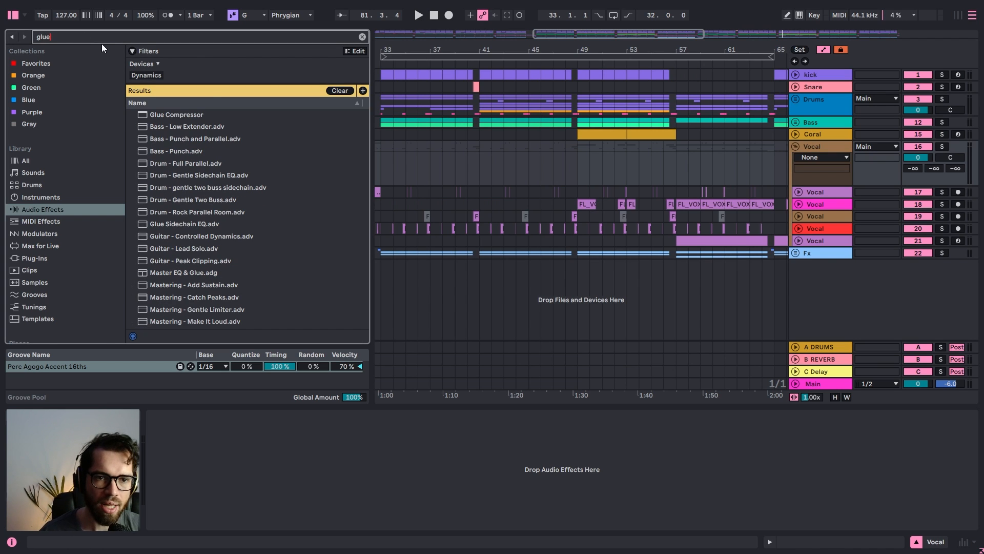
double_click(208, 114)
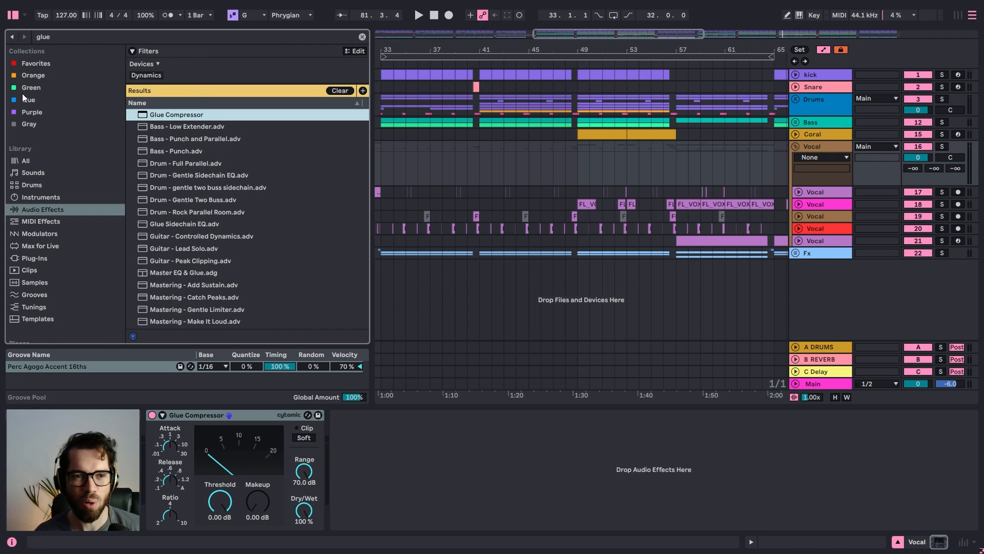
left_click(15, 17)
While playing from bars 53 and 66, set the Vocal group's Glue Compressor to -21.6 dB threshold and 1.75 dB makeup
left_click_drag(425, 48, 430, 190)
left_click(434, 192)
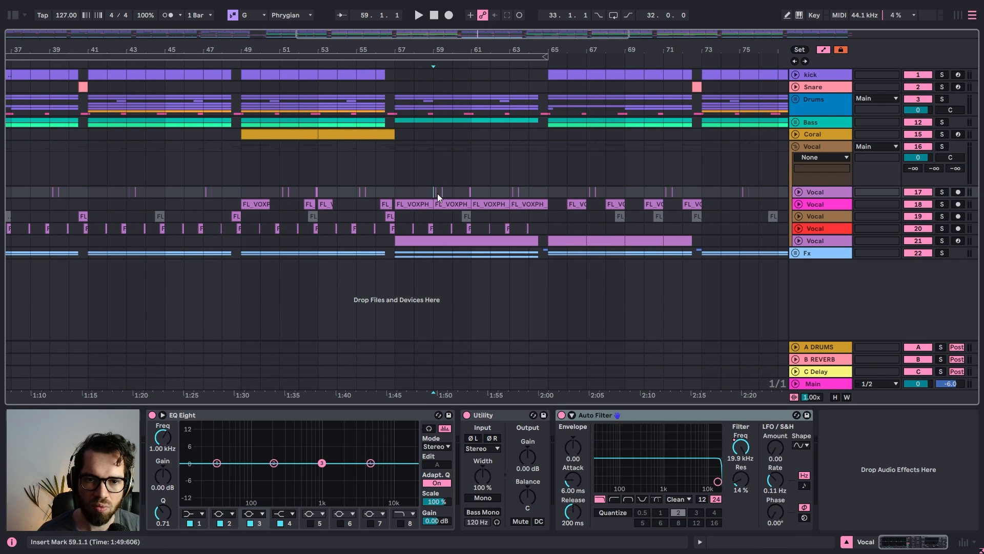
left_click(318, 189)
key("space")
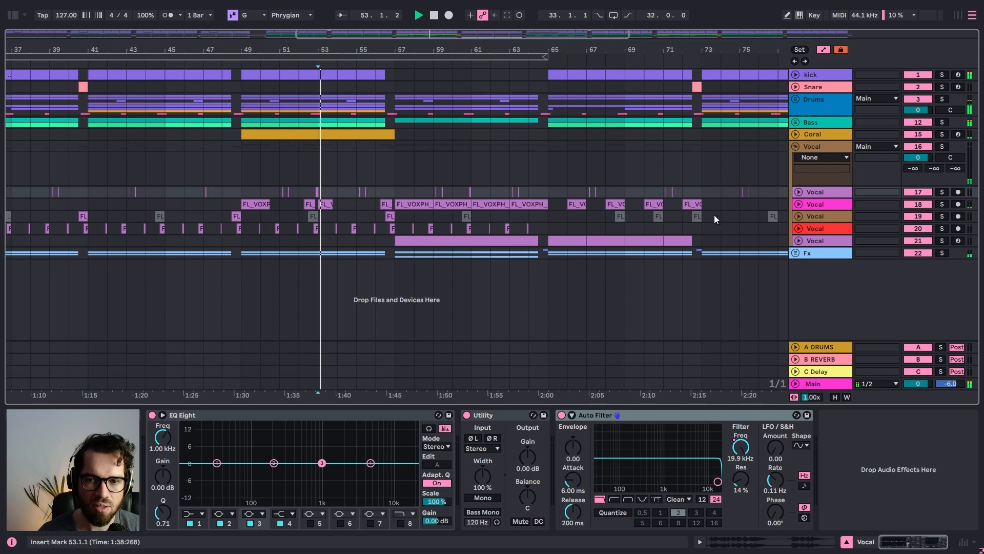
left_click(816, 148)
left_click_drag(220, 500, 220, 535)
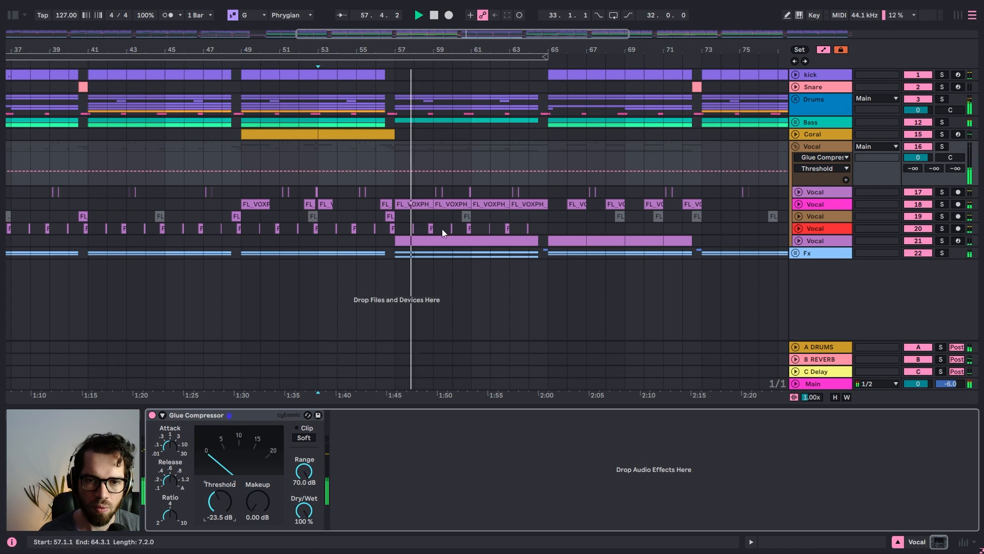
left_click(577, 158)
left_click(574, 158)
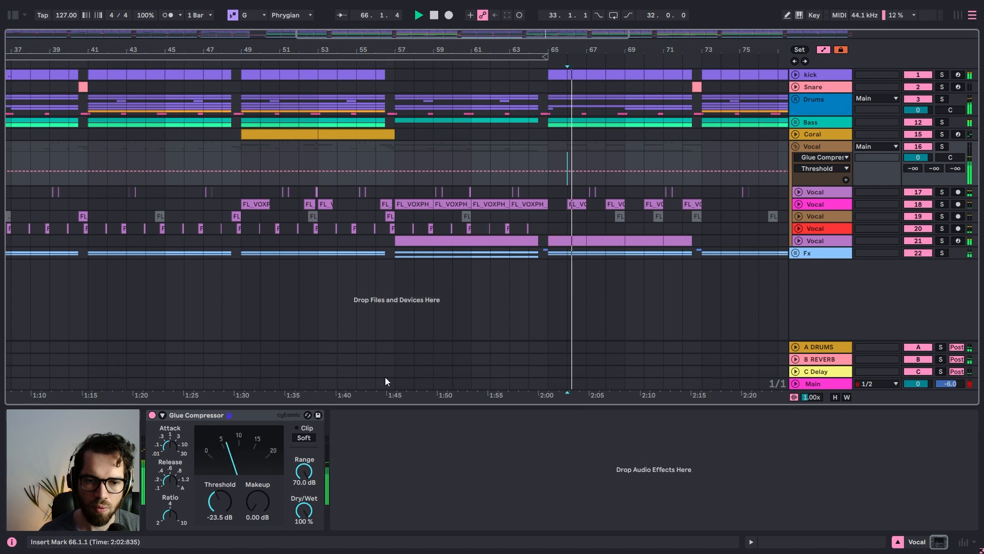
left_click_drag(218, 501, 254, 493)
Add the OTT preset after the Glue Compressor on the Vocal group
left_click(13, 15)
left_click(96, 37)
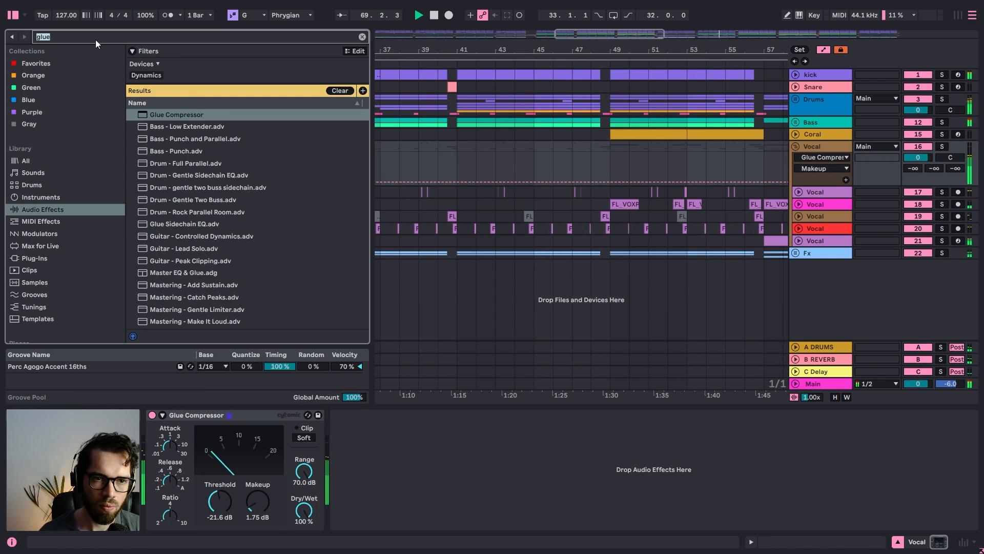
type("ott")
double_click(180, 128)
left_click(341, 90)
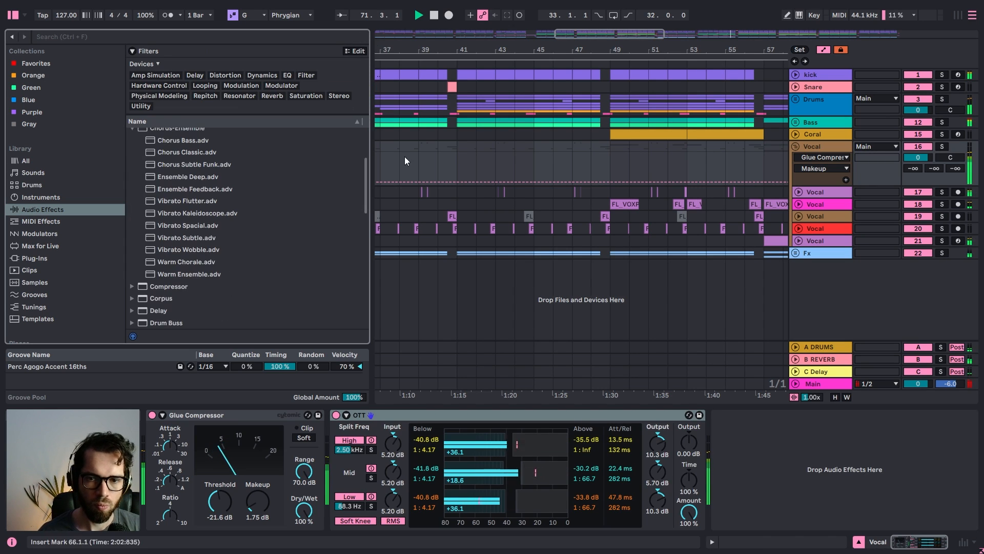
Set the OTT amount on the Vocal group to 9.0 % and replay from bar 66
mouse_move(697, 523)
left_mouse_down()
mouse_move(697, 553)
mouse_move(692, 521)
left_mouse_up()
key("space")
key("space")
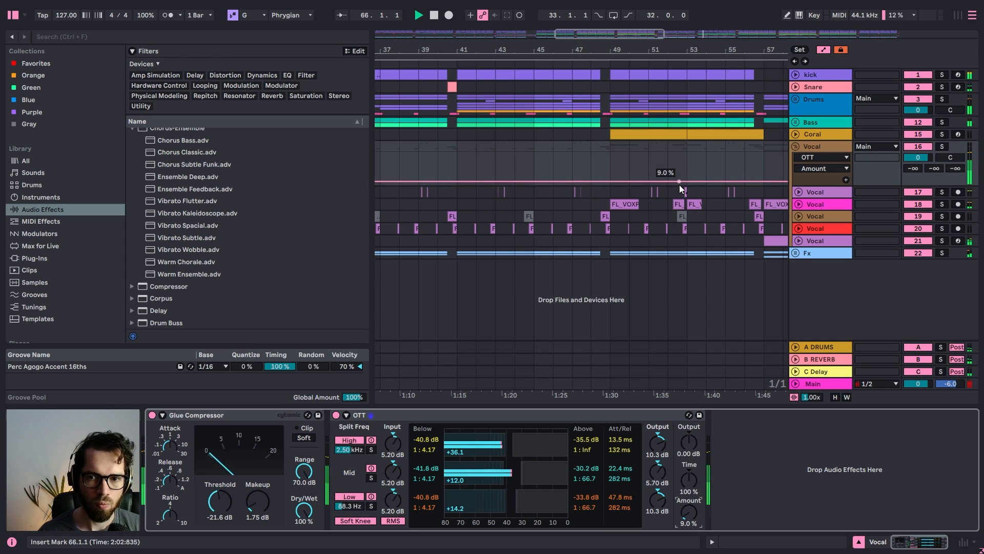
key("ctrl+alt+b")
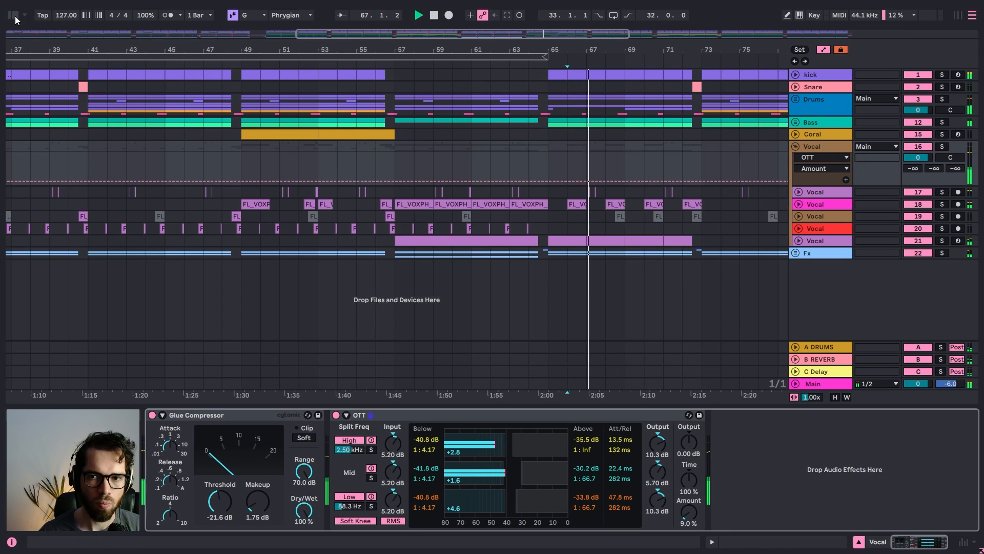
Insert a new return track after the B REVERB return
left_click(821, 106)
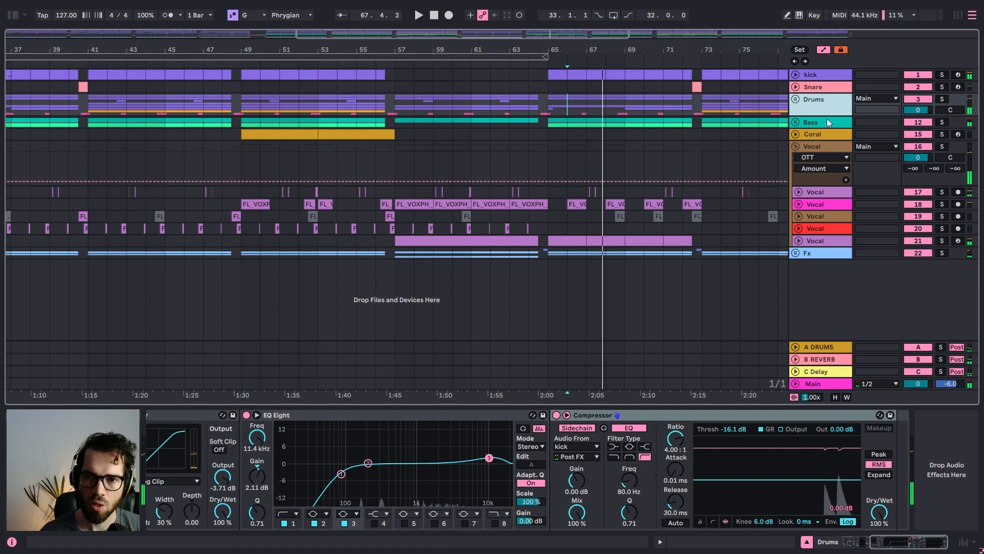
left_click(831, 370)
right_click(829, 362)
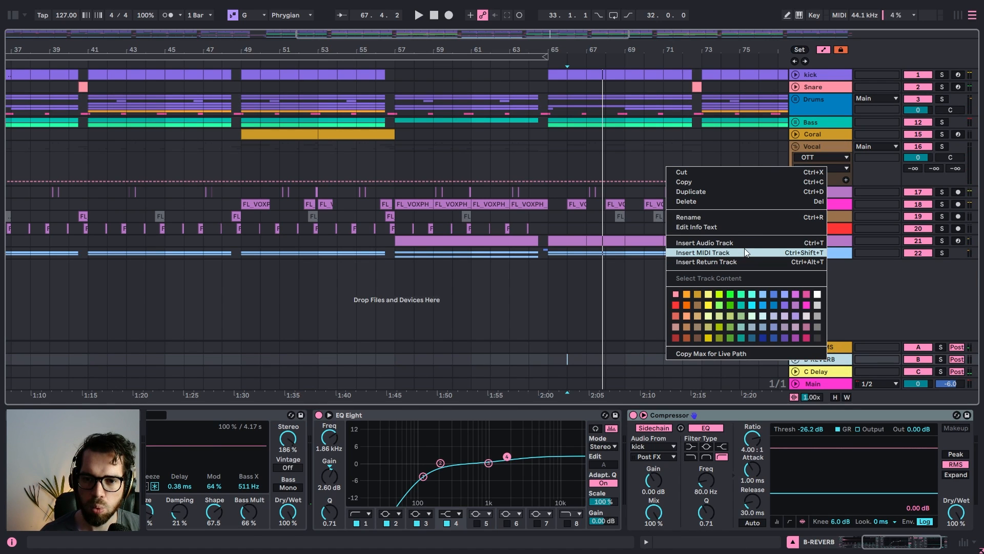
left_click(746, 262)
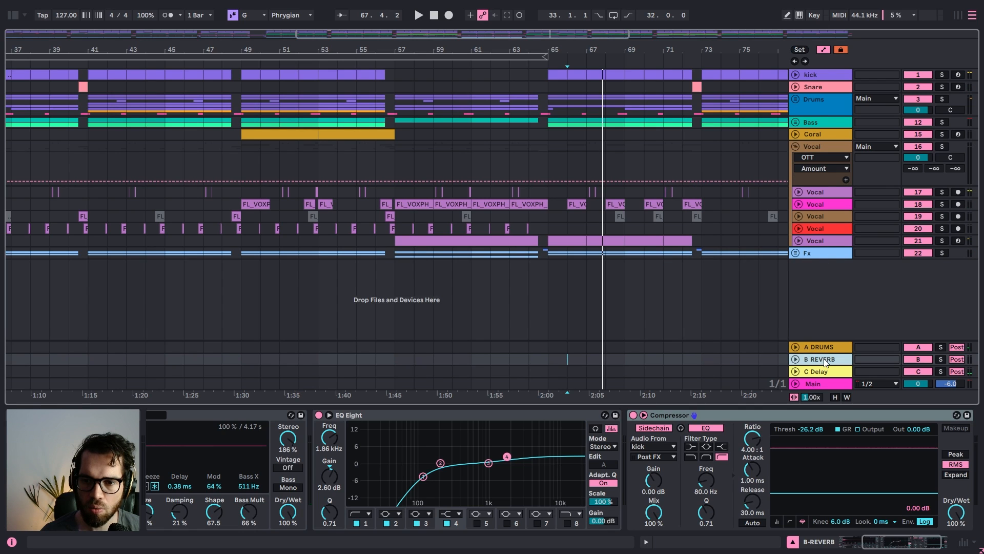
Add a Glue Compressor followed by a Vocoder to the new C return track
left_click(23, 15)
scroll(170, 166, "up", 5)
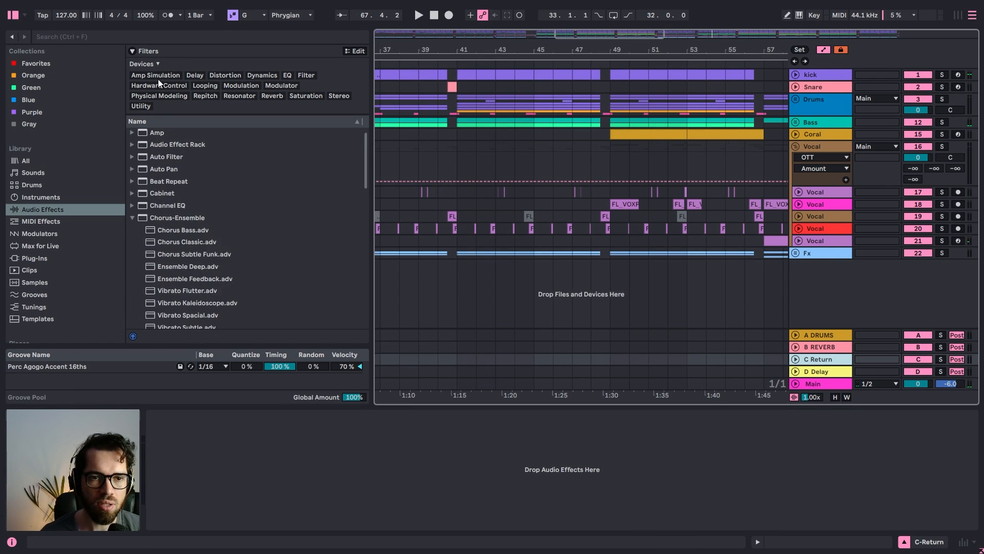
left_click(147, 36)
type("glue")
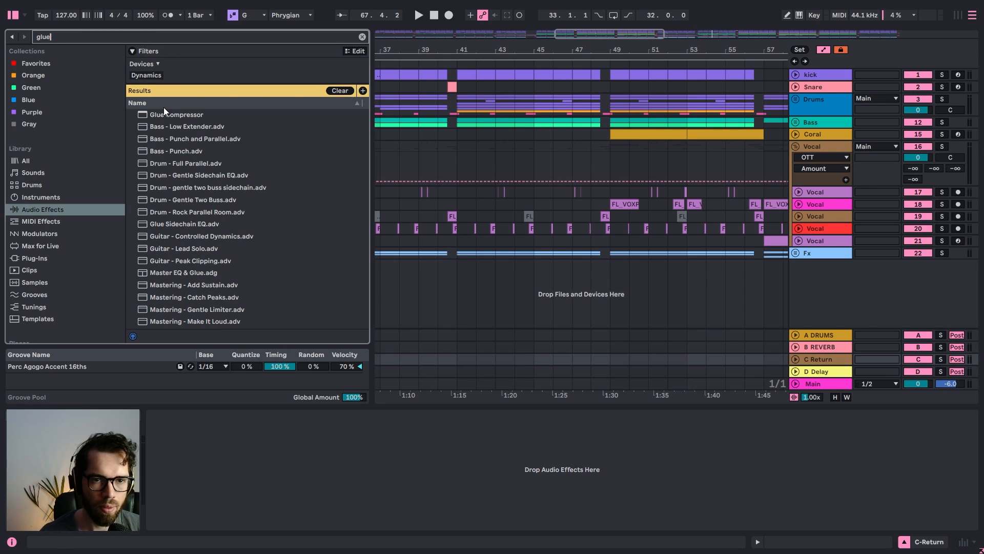
double_click(166, 114)
left_click(151, 40)
type("vocode")
double_click(172, 113)
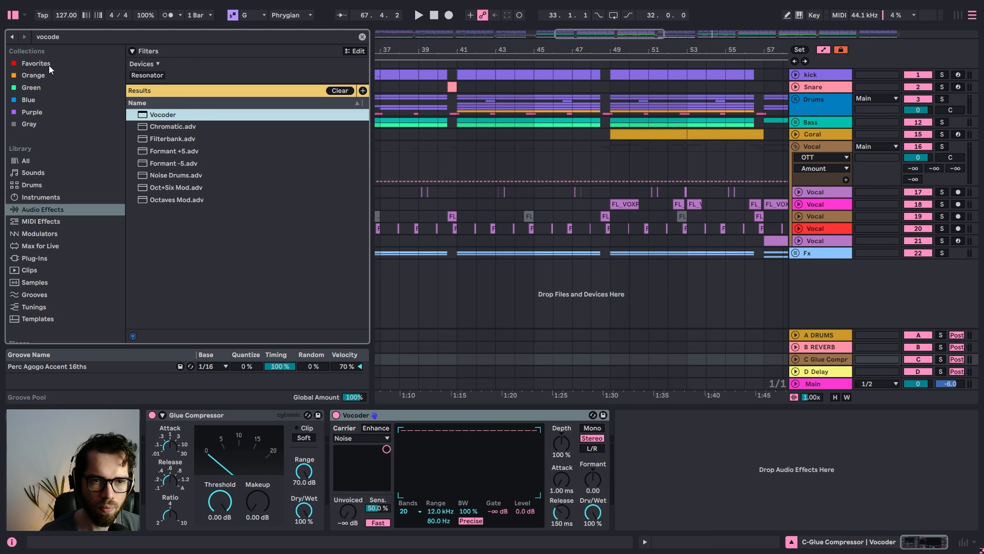
left_click(19, 15)
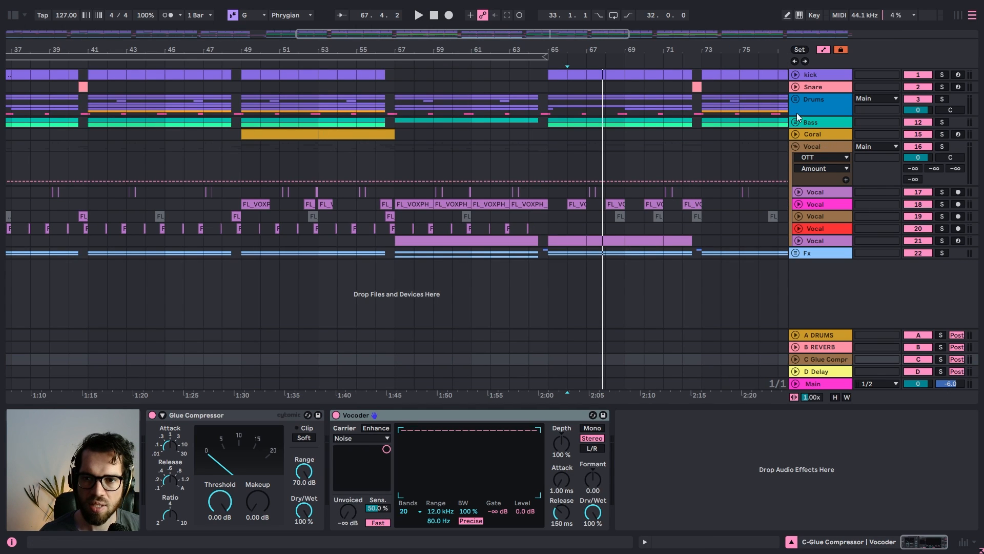
Unfold the Drums group and raise its send to the C return to 0 dB
left_click(796, 99)
left_click(913, 132)
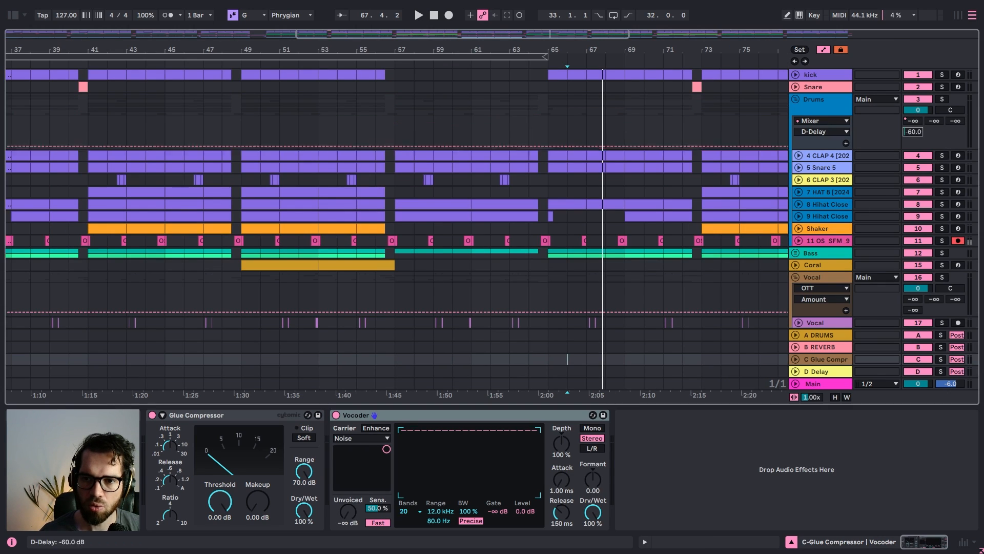
left_click_drag(951, 122, 951, 94)
Hide the automation lanes, solo the Drums group and loop its playback from bar 65 to bar 69
key("space")
left_click(942, 99)
key("a")
left_click_drag(549, 106, 628, 103)
key("ctrl+l")
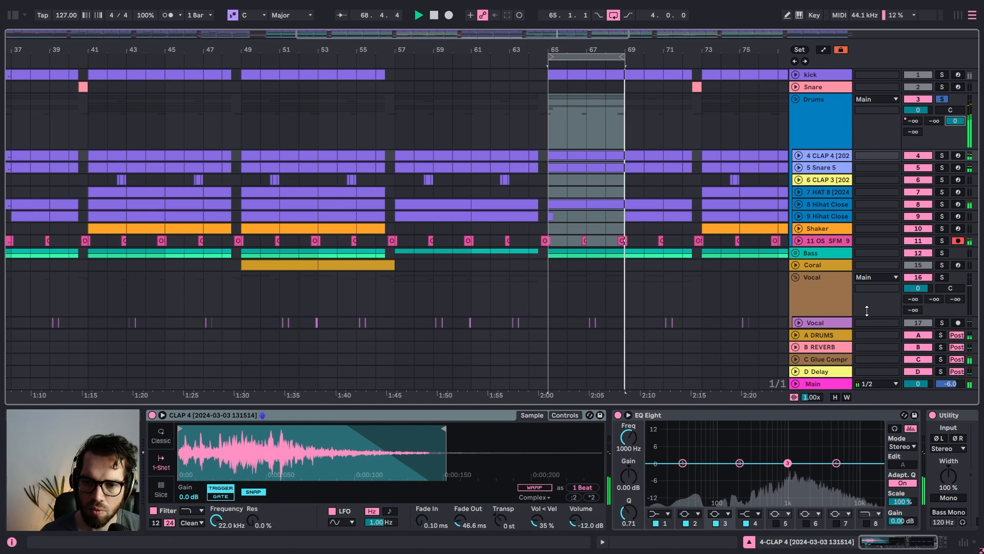
Lower the C return's Glue Compressor threshold to -38.1 dB and compare the sound with the compressor bypassed
left_click(823, 369)
left_click(824, 360)
mouse_move(219, 501)
left_mouse_down()
mouse_move(219, 538)
mouse_move(249, 495)
mouse_move(248, 523)
mouse_move(219, 498)
left_mouse_up()
left_click(152, 415)
left_click(152, 415)
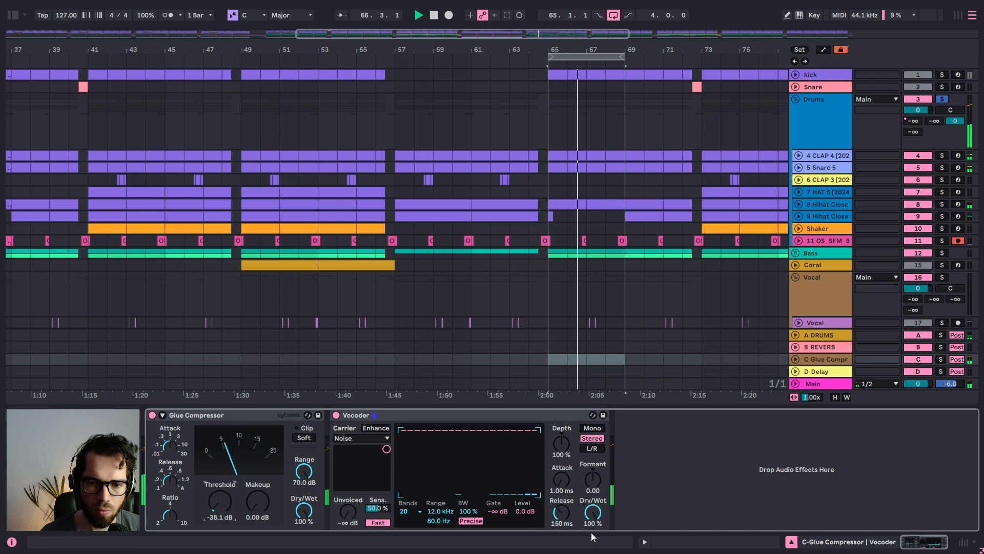
Set the Vocoder's dry/wet to 40 % and compare the drums with the C return switched off and on
left_click_drag(593, 512, 592, 535)
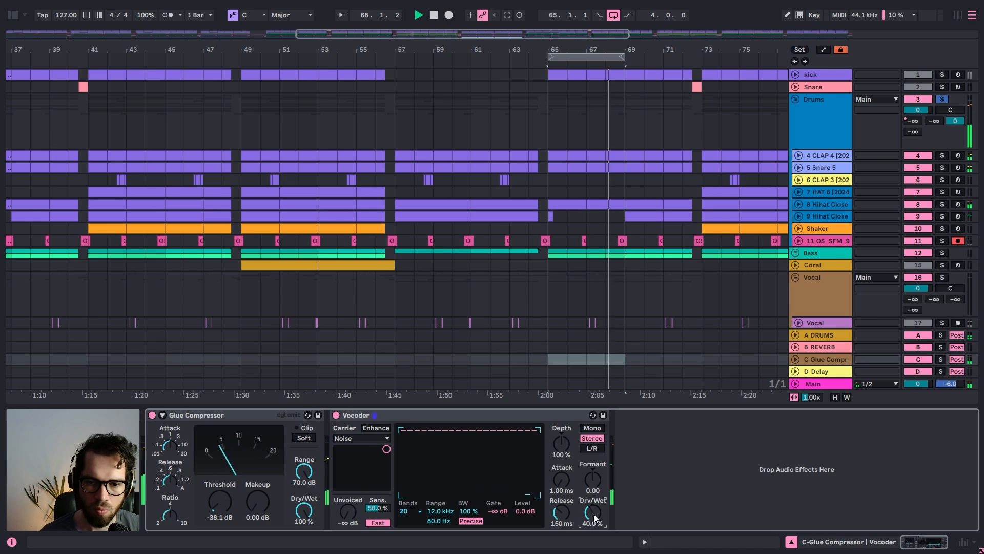
left_click(924, 358)
left_click(924, 359)
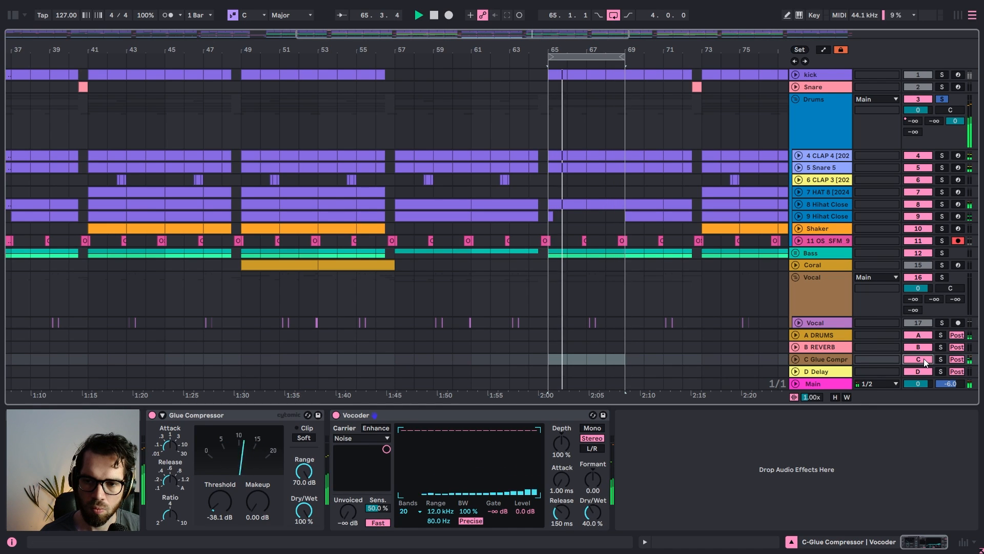
Set the C return's Glue Compressor threshold to -23.5 dB, adjusting its ratio and attack while checking the return's effect on the drums
mouse_move(226, 512)
left_mouse_down()
mouse_move(225, 471)
mouse_move(224, 498)
left_mouse_up()
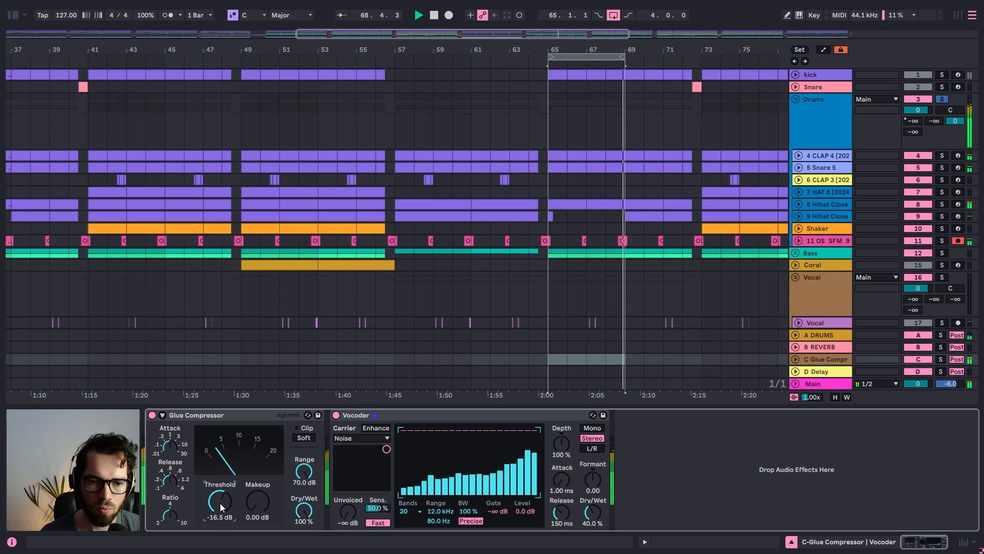
left_click_drag(169, 515, 170, 505)
left_click_drag(232, 501, 232, 516)
left_click_drag(174, 446, 175, 417)
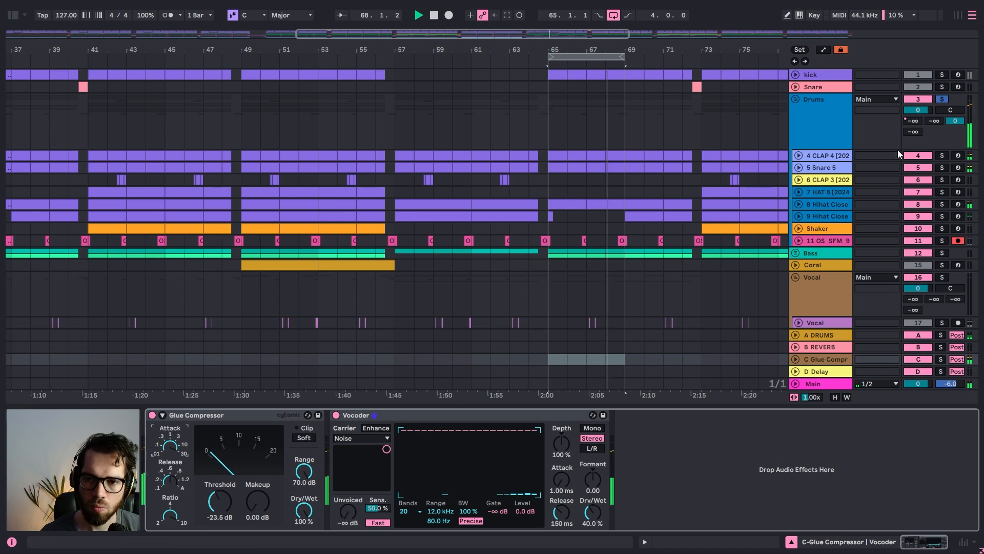
left_click(921, 359)
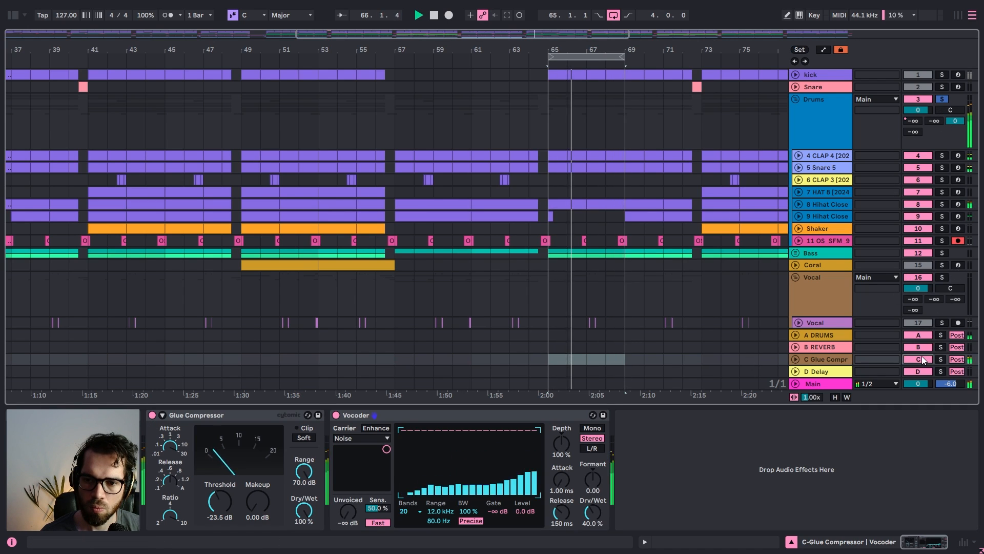
Add an EQ Eight after the C return's Vocoder and set its first band to a low cut at 141 Hz
key("space")
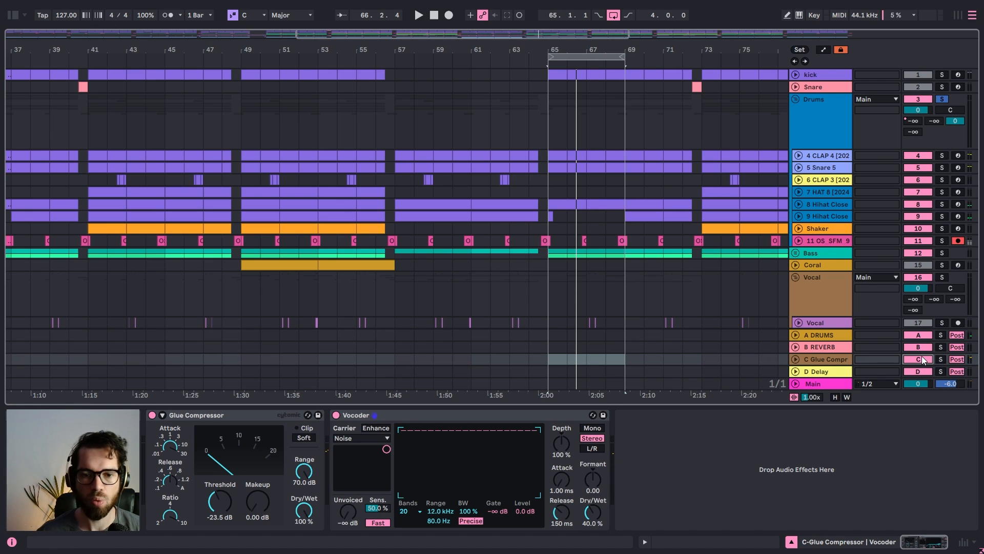
left_click(481, 414)
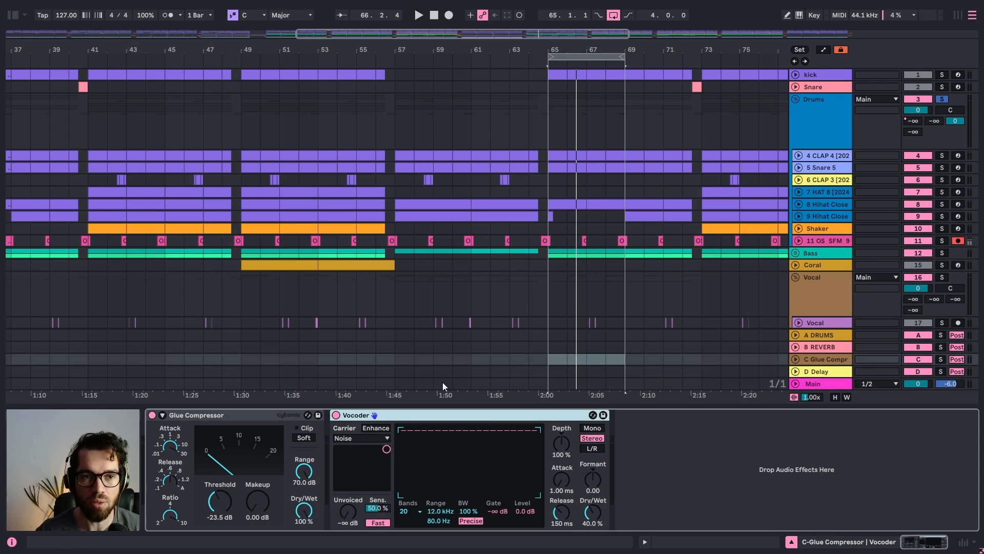
left_click(14, 16)
left_click(69, 34)
type("eq")
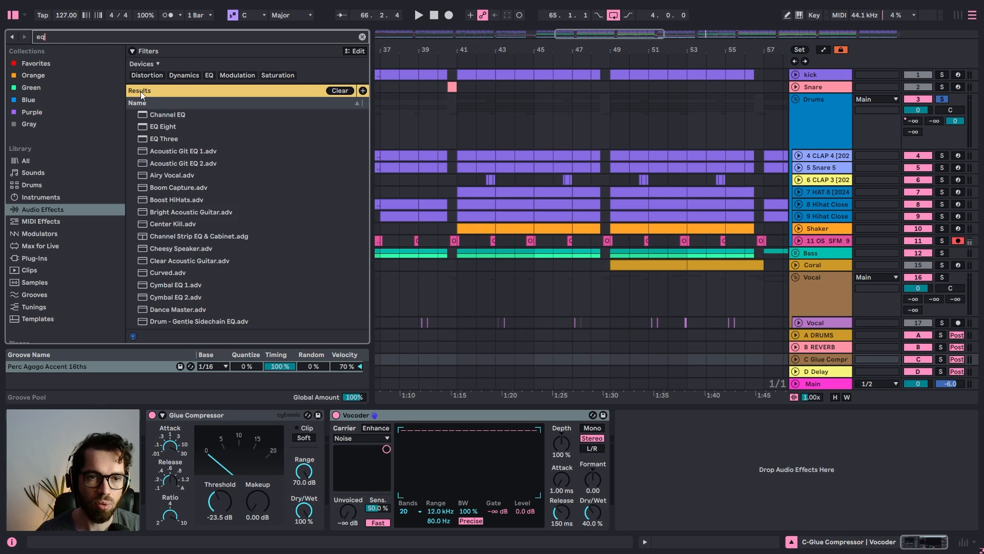
left_click_drag(172, 129, 640, 482)
key("space")
left_click(671, 513)
left_click(659, 447)
left_click_drag(687, 471, 732, 479)
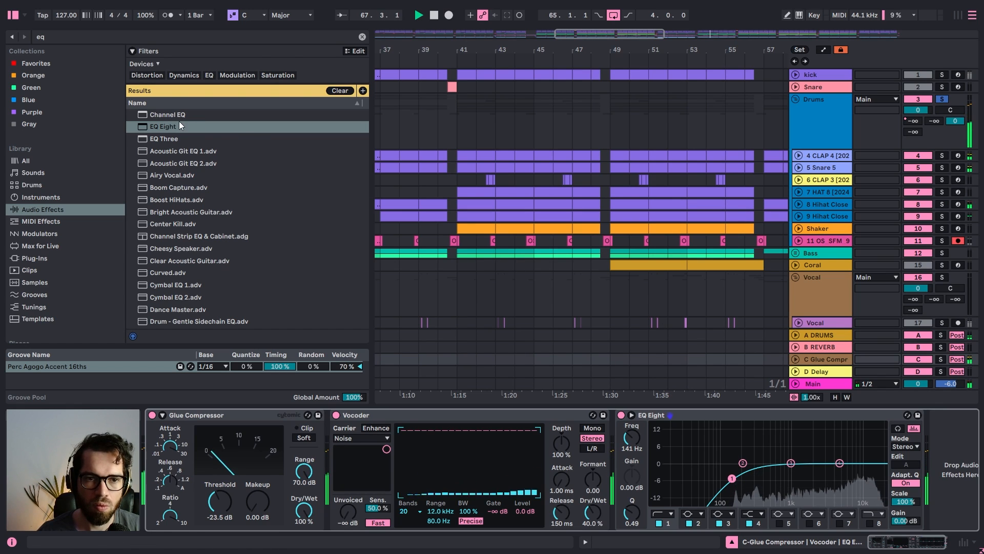
Add the Chorus Classic preset after the C return's EQ Eight and set its dry/wet to 54 %
left_click(364, 36)
type("choru")
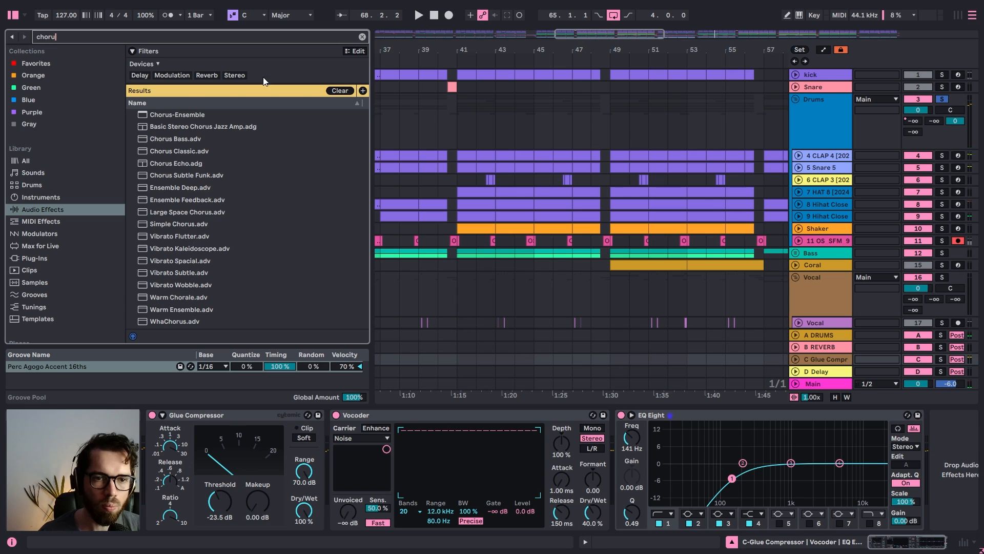
left_click_drag(179, 151, 833, 425)
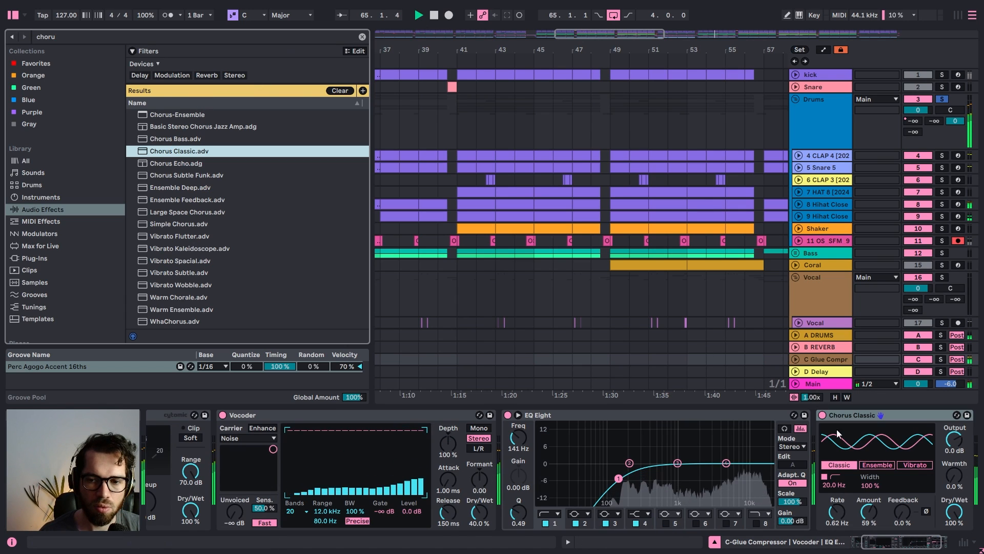
left_click_drag(954, 512, 954, 538)
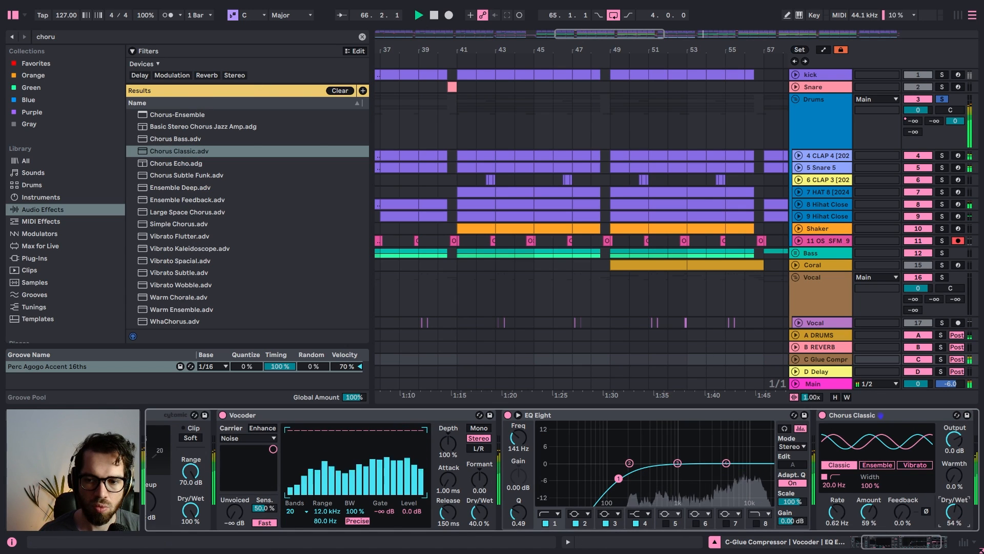
Unsolo the Drums group, set its send to the C return to -21.2 dB and compare the mix with the return switched off
left_click(942, 99)
left_click_drag(955, 121, 955, 140)
left_click(13, 15)
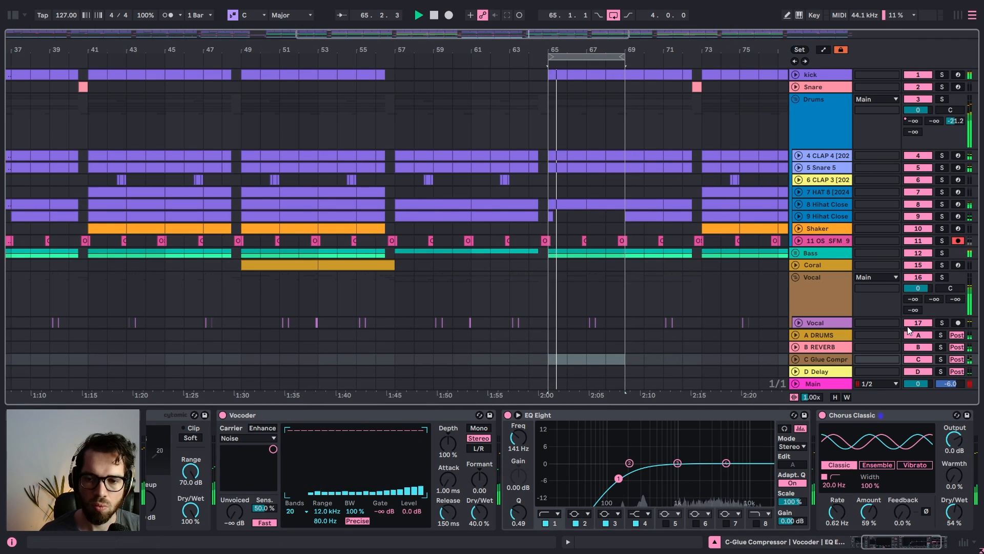
left_click(917, 359)
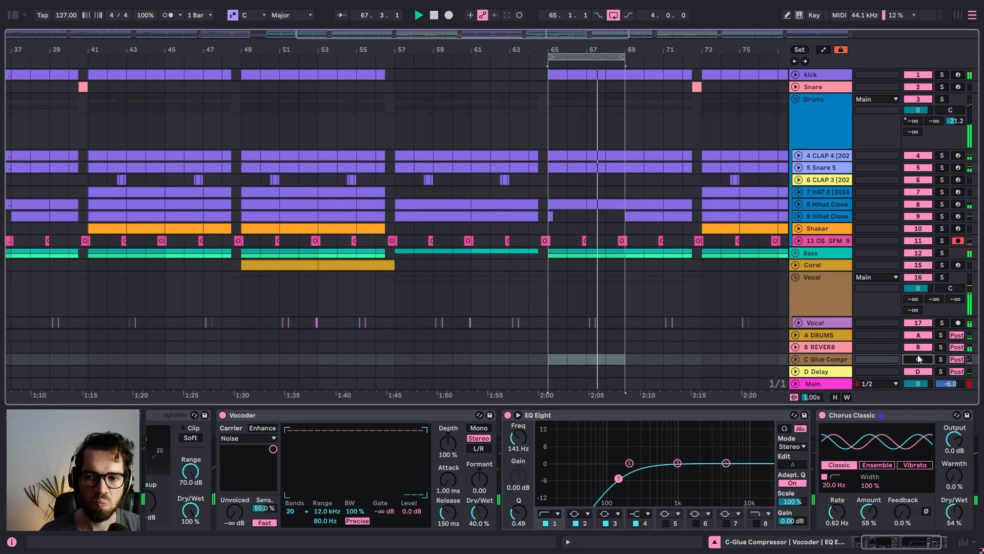
Rename the C return track to COMPRESS
left_click(819, 360)
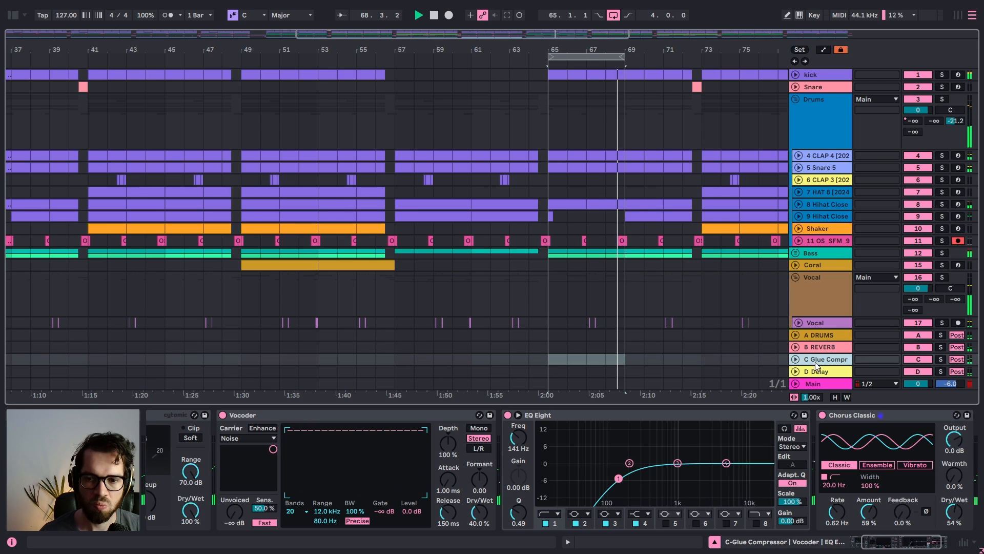
key("ctrl+r")
type("compress")
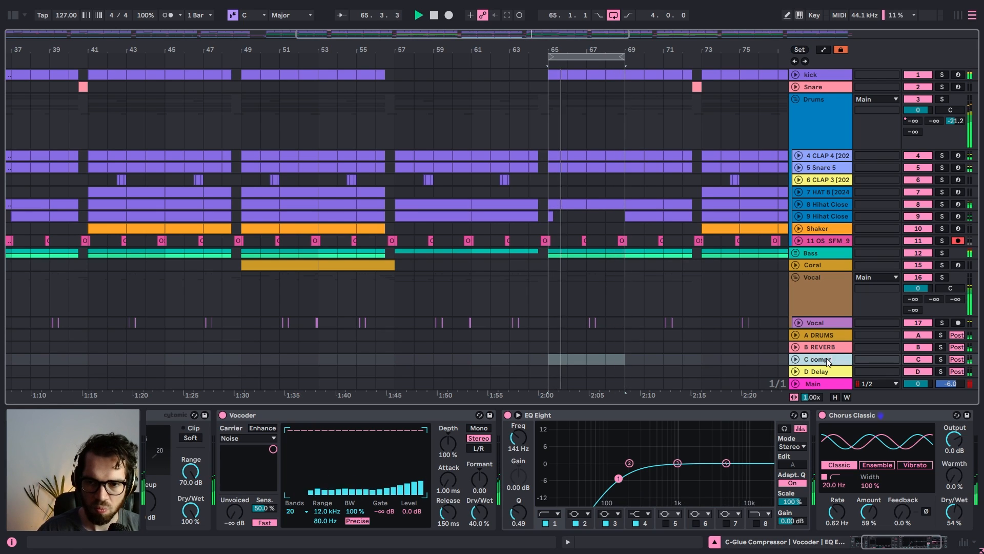
key("Return")
key("ctrl+r")
type("COMPRE")
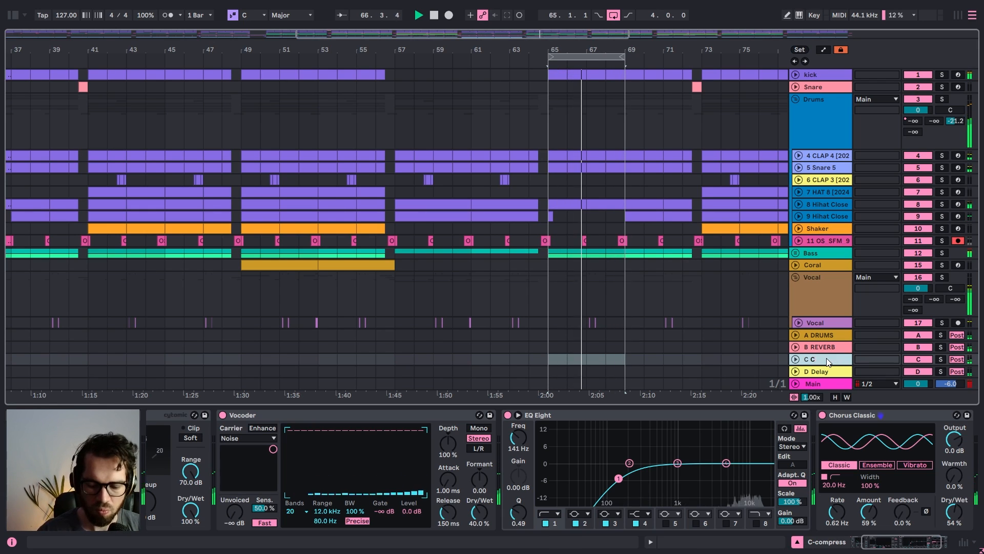
type("SS")
key("Return")
Fold the Drums and Vocal groups and play the full mix with the loop switched off
key("space")
left_click(540, 131)
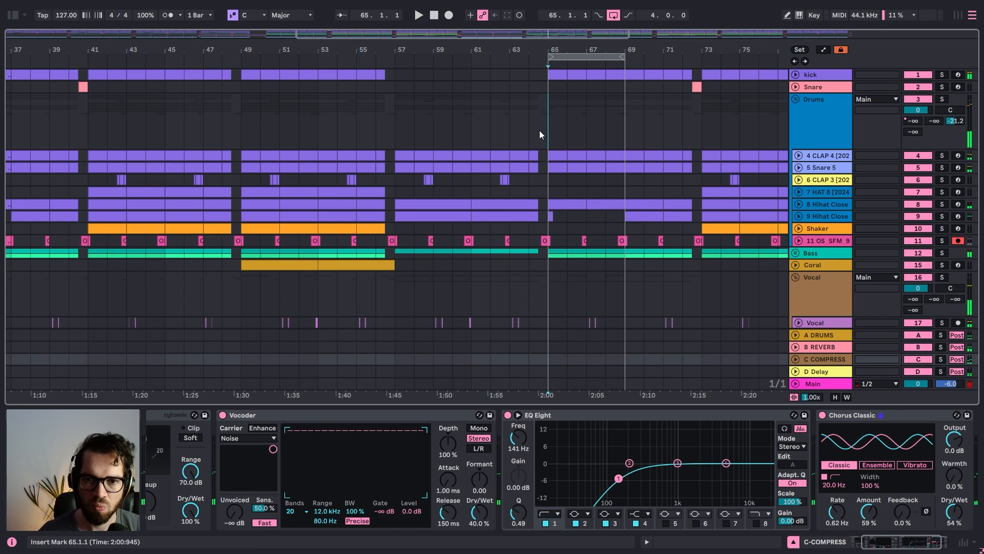
key("space")
left_click(533, 118)
left_click(796, 100)
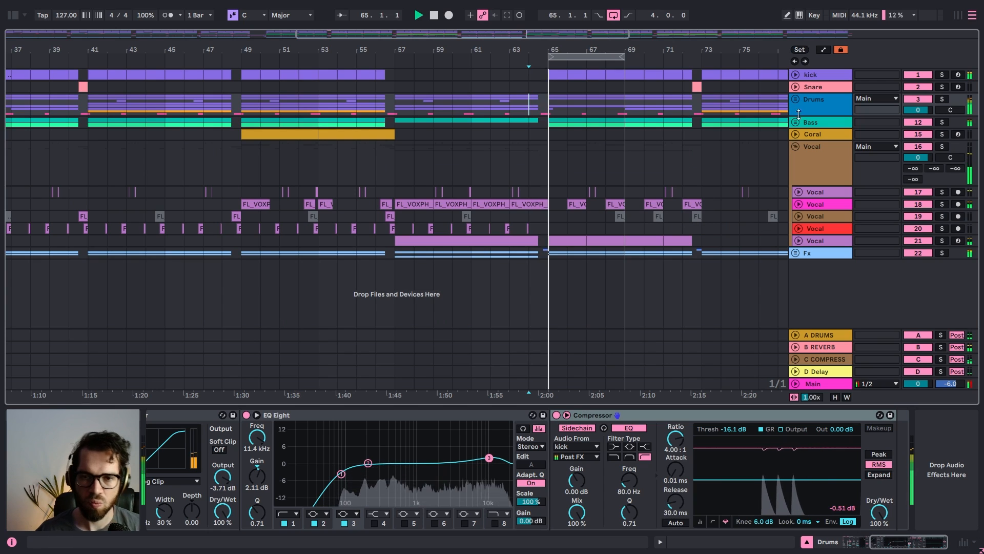
left_click(825, 158)
left_click(795, 146)
left_click(644, 122)
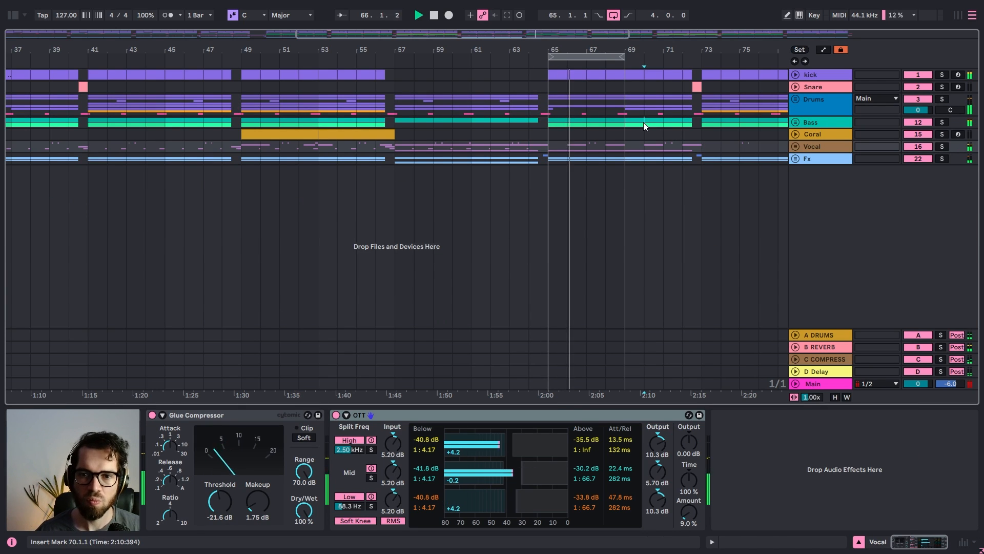
left_click(796, 100)
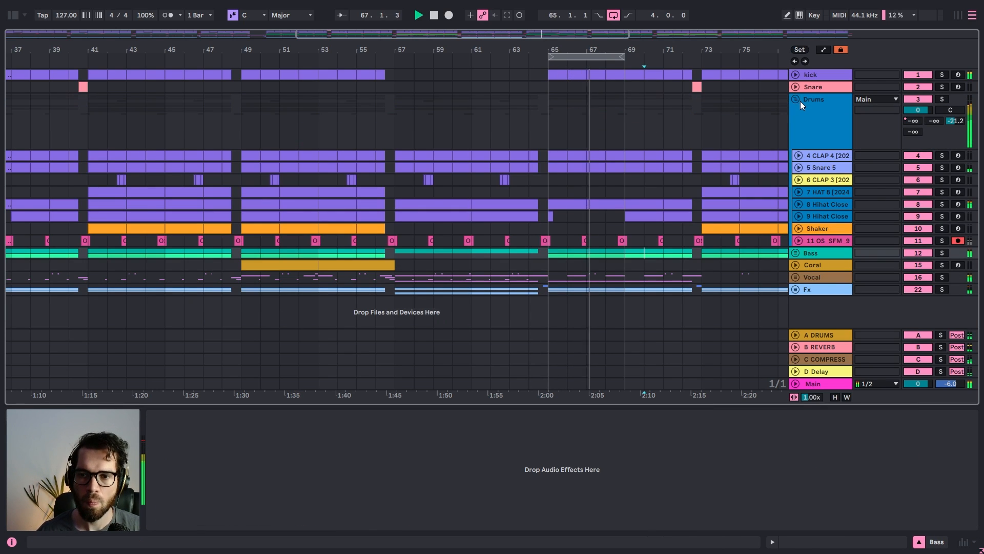
left_click(795, 99)
left_click(661, 134)
left_click(687, 106)
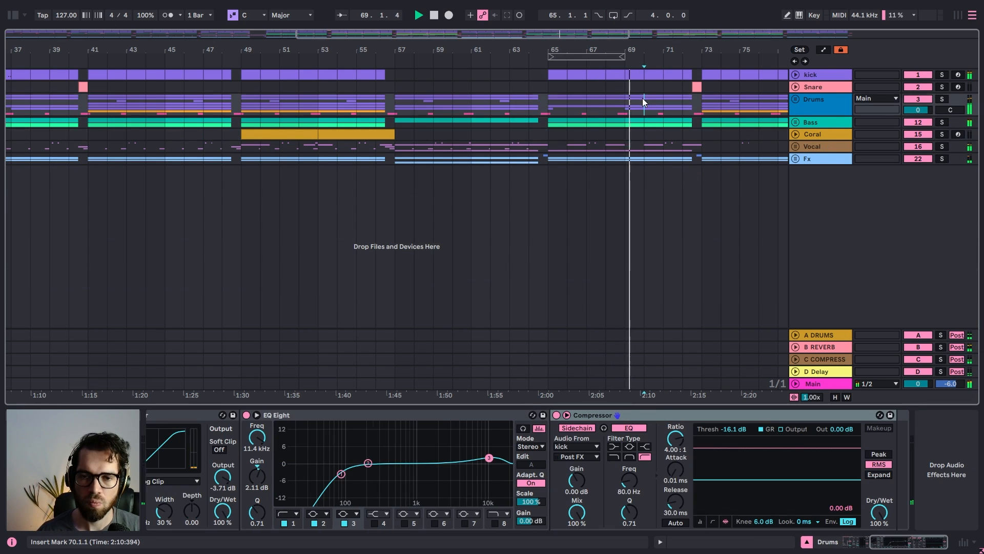
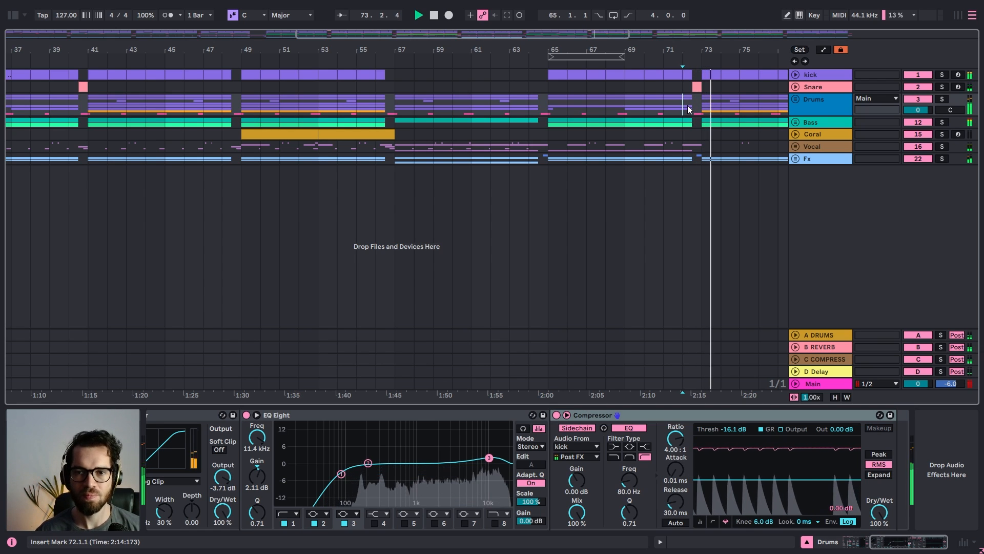
Select all tracks from kick to Fx and assign their track colors to the grouped tracks and clips
key("w")
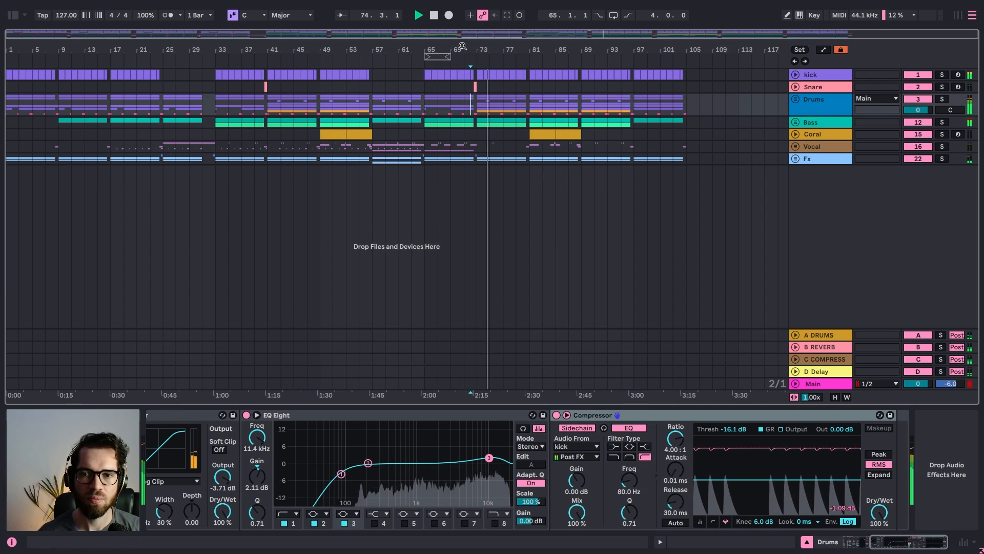
left_click(813, 147)
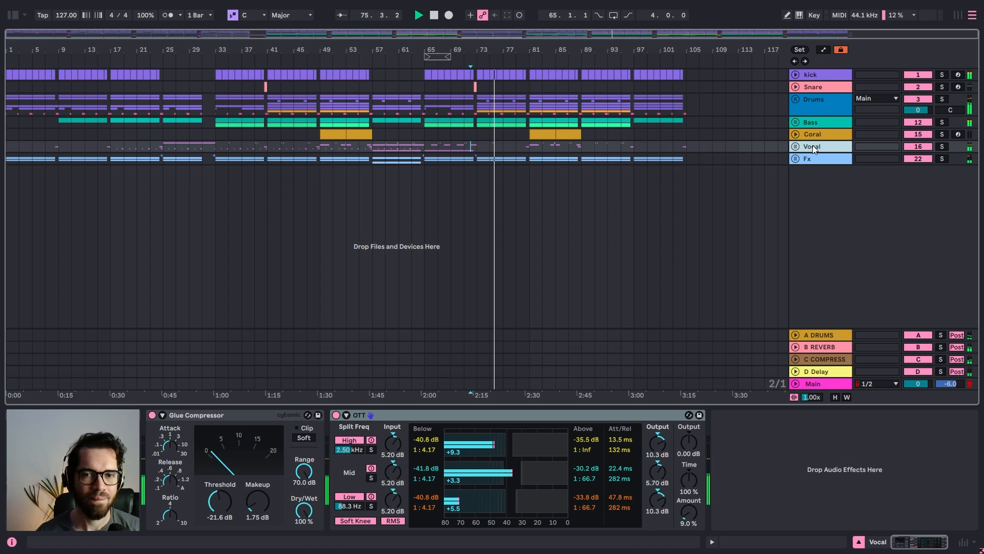
left_click(823, 75)
left_click(826, 160, "shift")
right_click(826, 160)
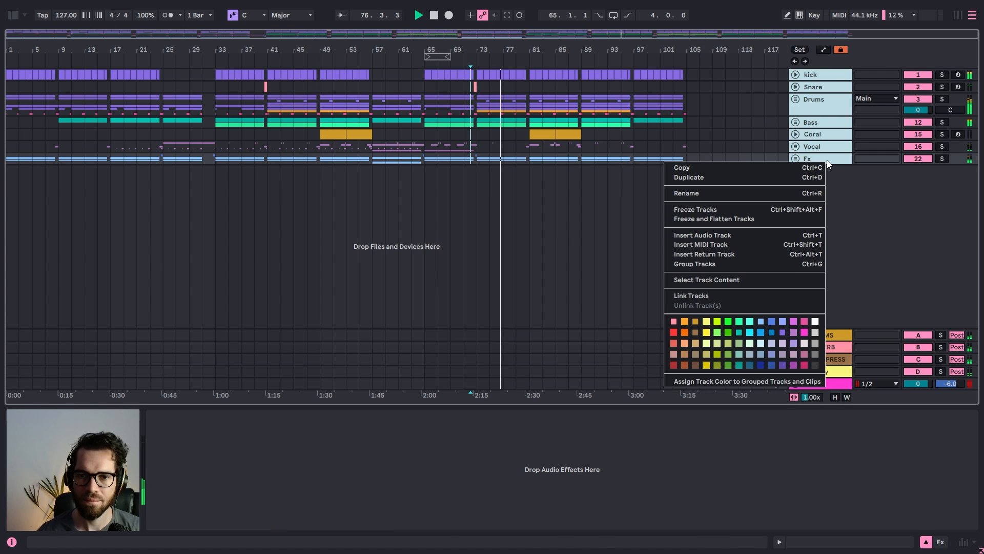
left_click(773, 365)
left_click(633, 134)
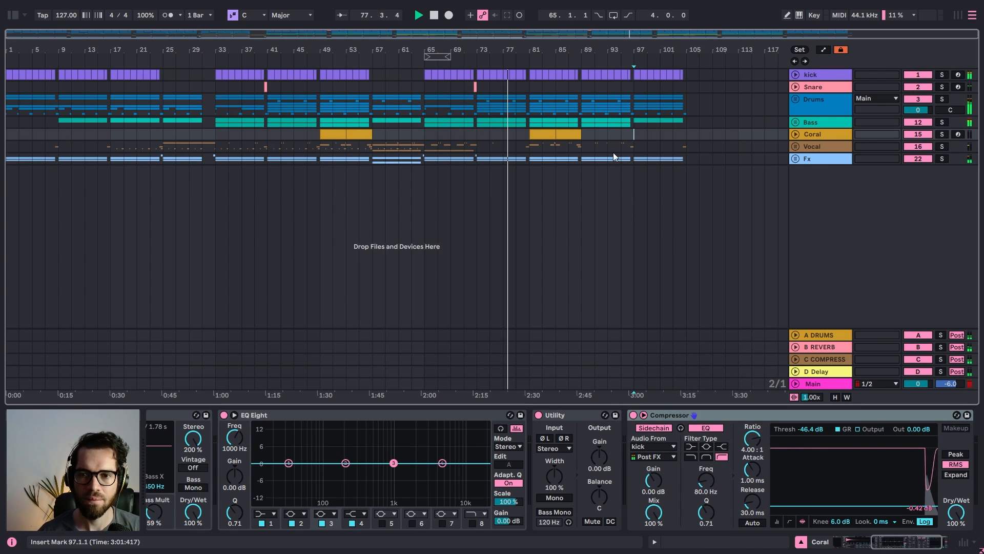
left_click_drag(369, 51, 369, 60)
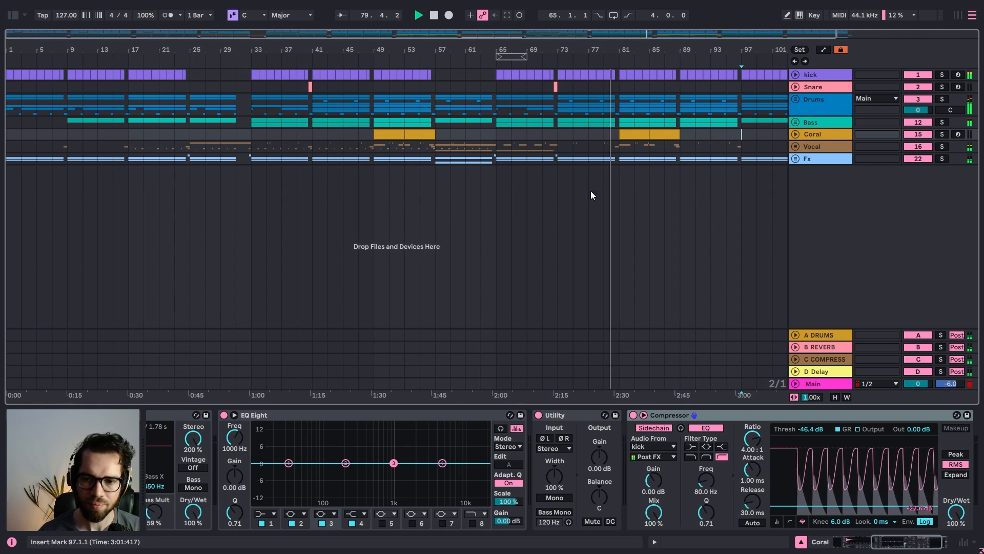
Add a Limiter to the Main track
left_click(813, 380)
left_click(15, 16)
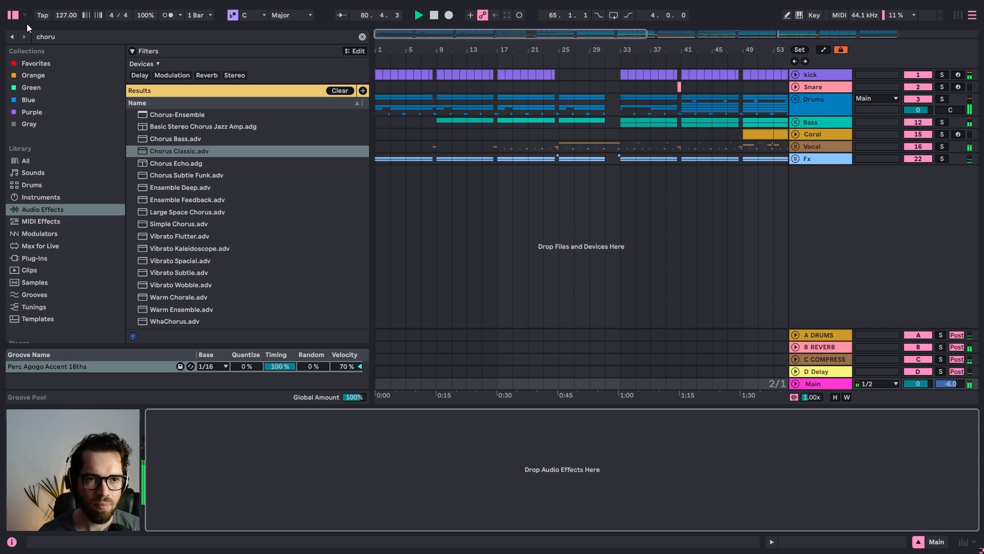
type("LIMITER")
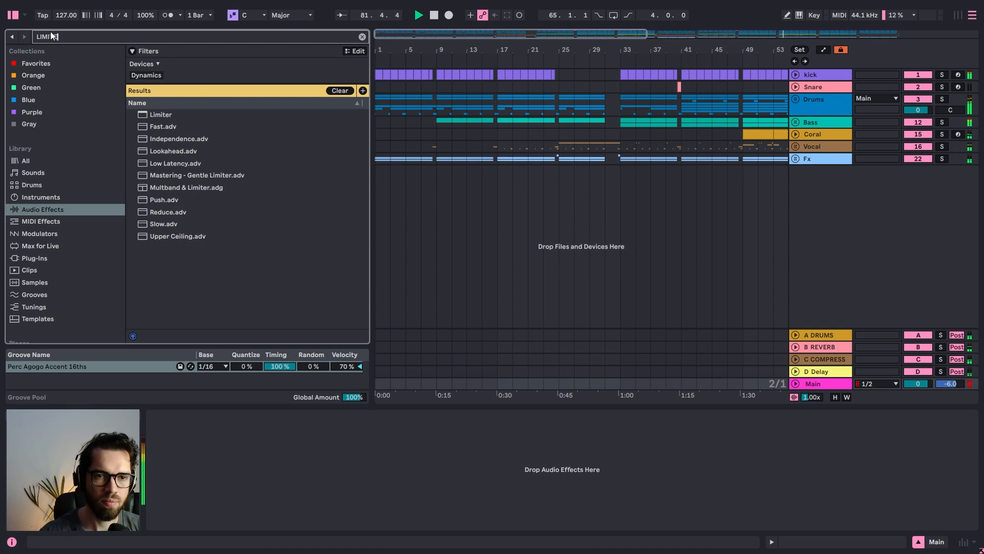
left_click(164, 114)
double_click(164, 114)
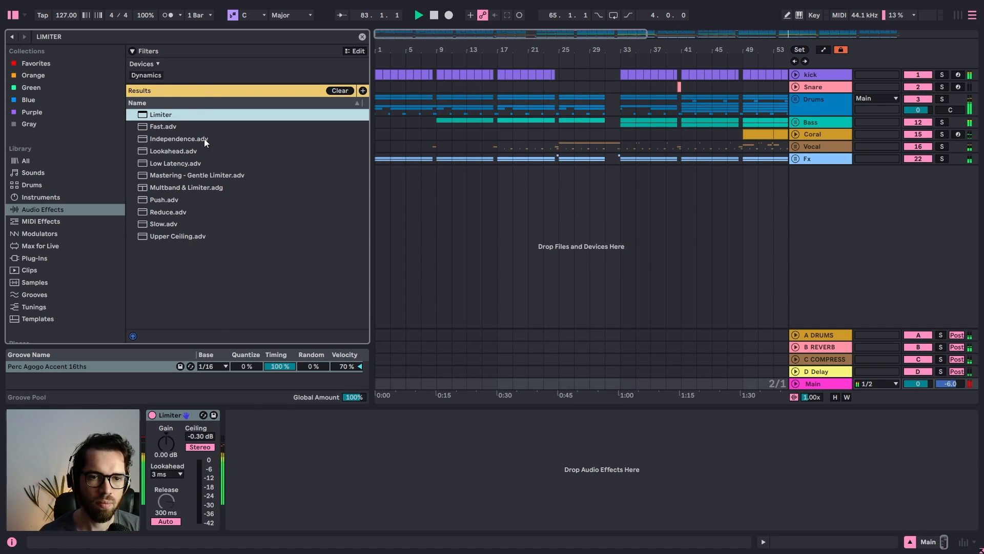
left_click(12, 16)
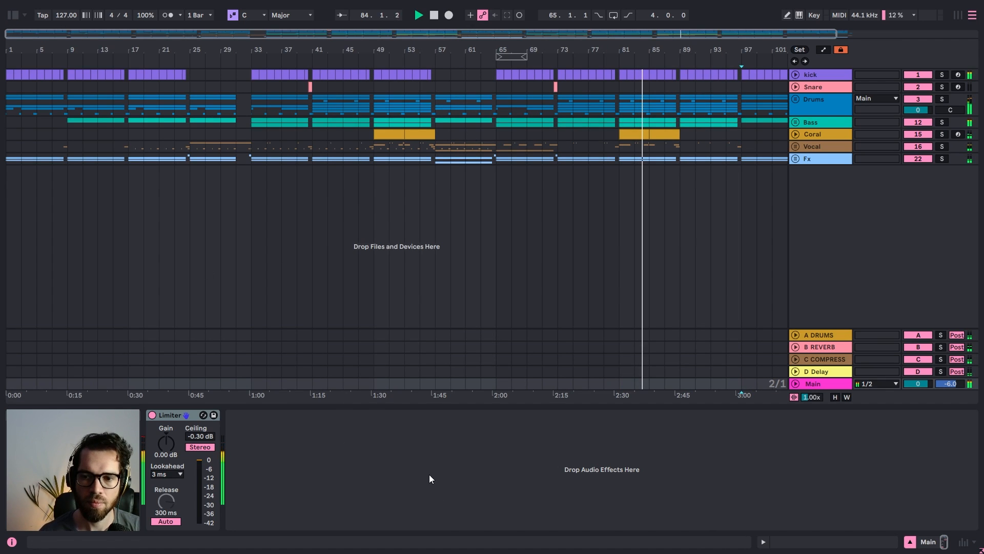
Listen to the full mix and examine the arrangement's sections across the whole song
left_click(540, 279)
left_click(672, 160)
left_click(620, 155)
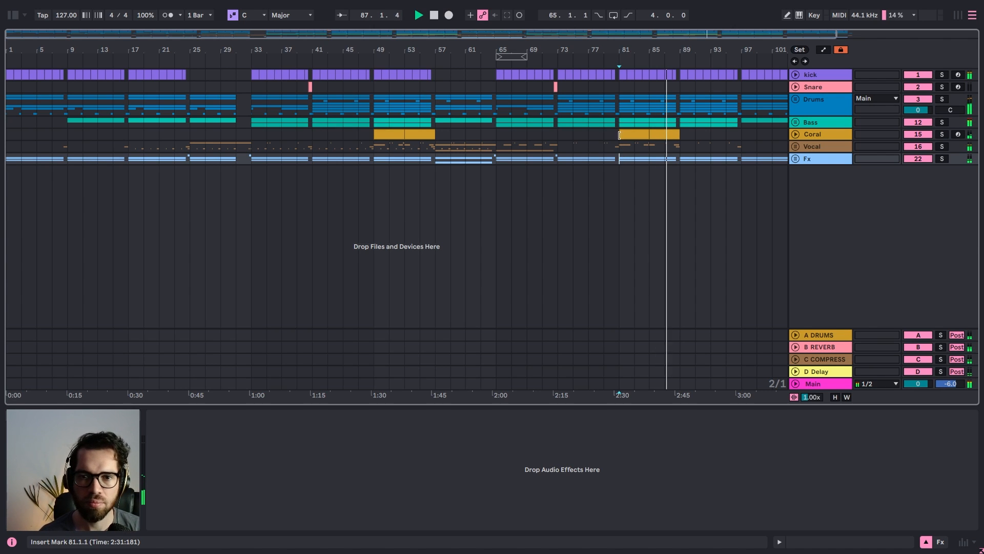
left_click_drag(619, 45, 528, 45)
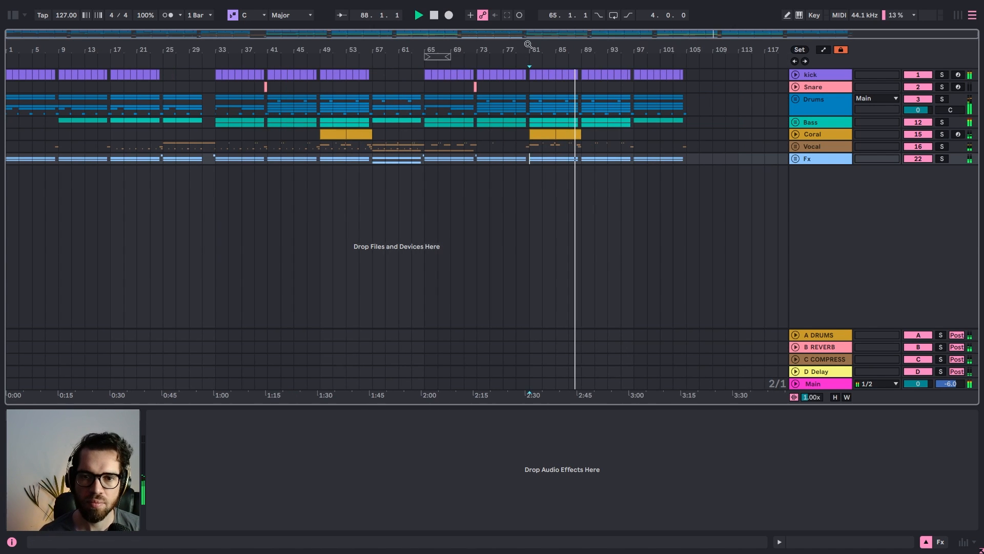
left_click(561, 121)
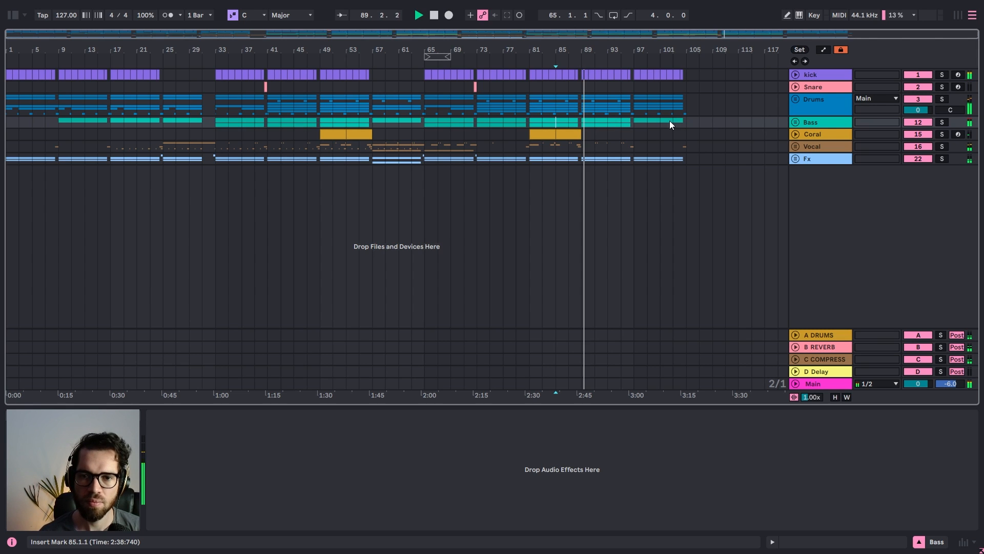
left_click(589, 109)
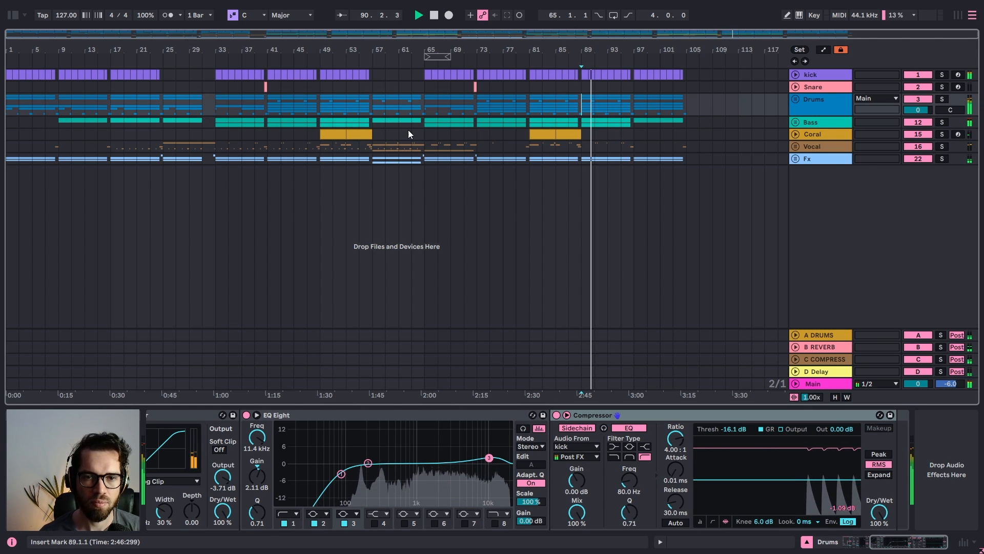
left_click(394, 119)
left_click(327, 128)
left_click(320, 112)
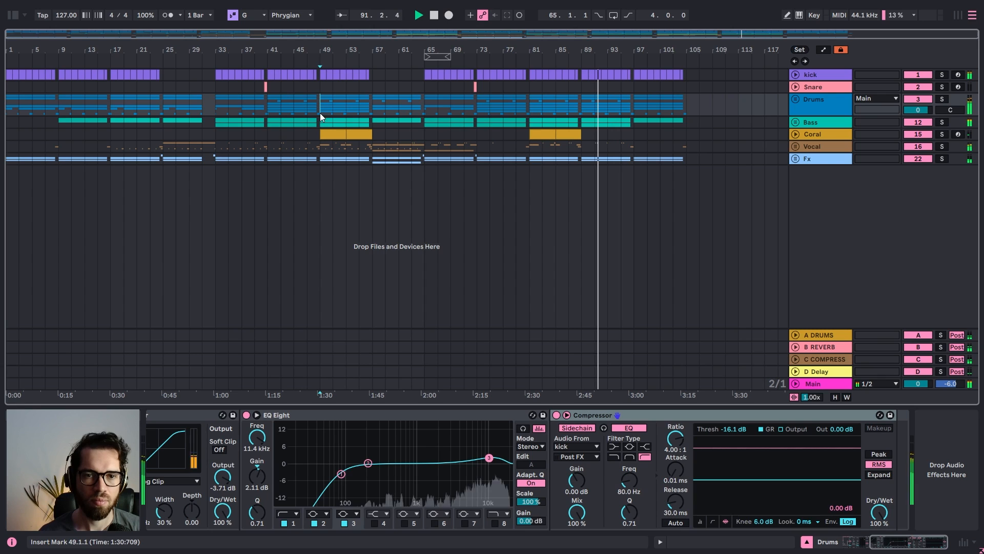
Assign the Perc Agogo Accent 16ths groove to all clips on the Bass track inside the Bass group
left_click(795, 121)
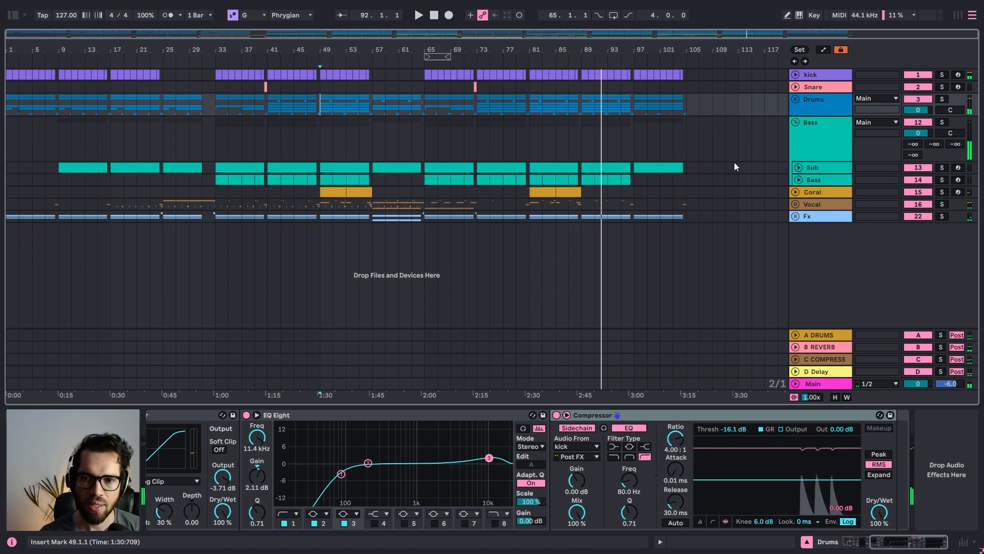
left_click(796, 180)
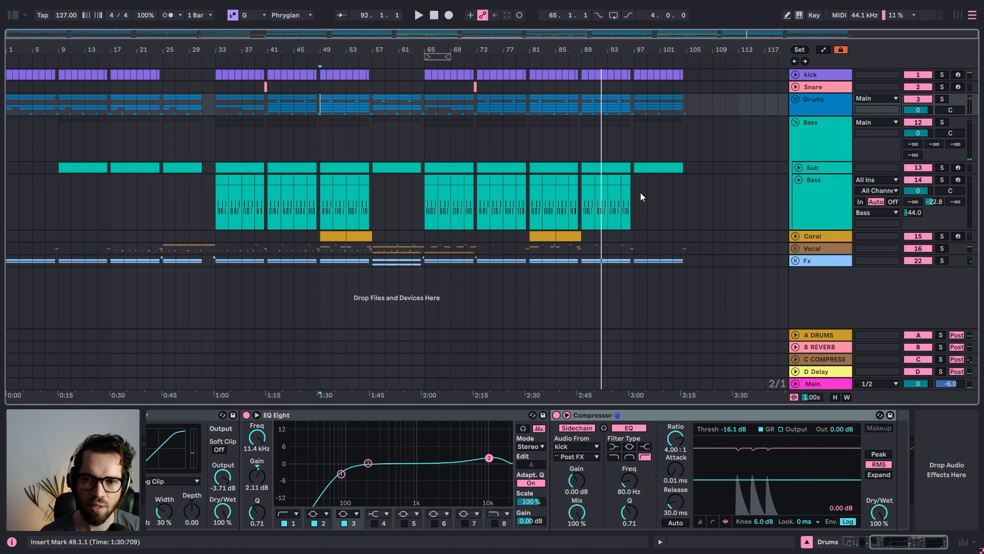
left_click_drag(648, 189, 200, 204)
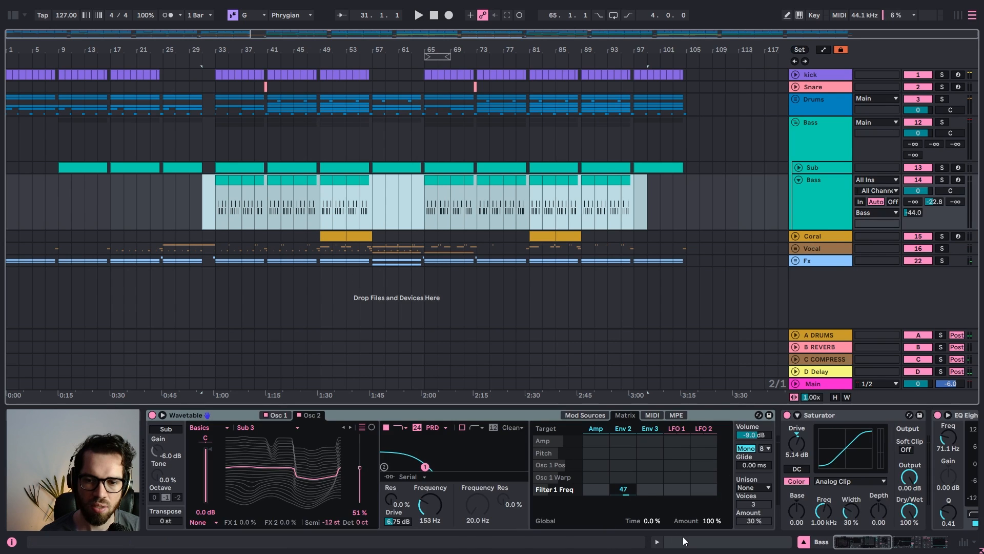
key("shift+Tab")
left_click(220, 428)
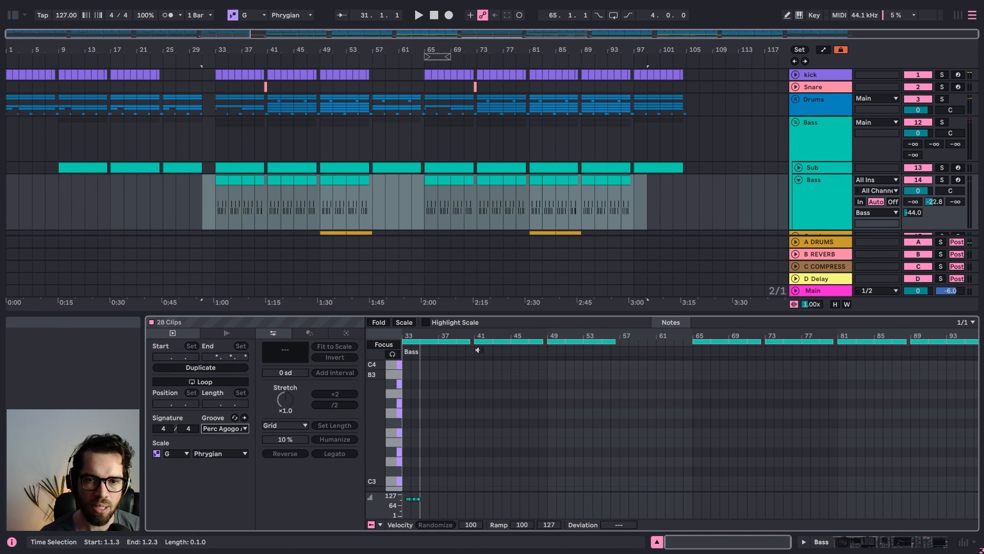
Play the Bass clips from bar 89, then fold the Bass group and place the insert marker at bar 97
left_click(585, 183)
key("space")
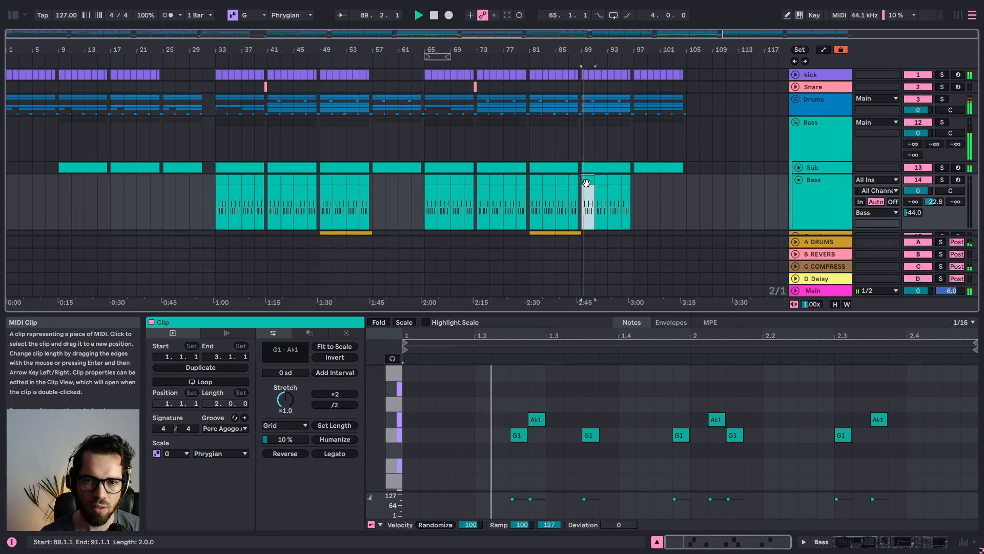
left_click(810, 153)
left_click(796, 122)
left_click(630, 130)
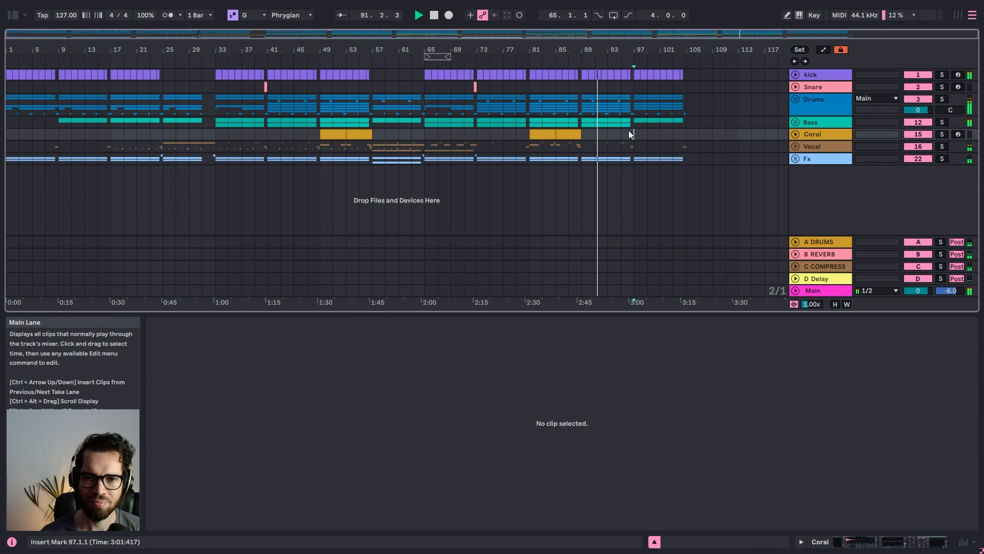
Lower the Shaker track's Auto Pan amount to 27% and fold the Drums group
left_click(795, 99)
scroll(626, 192, "down", 4)
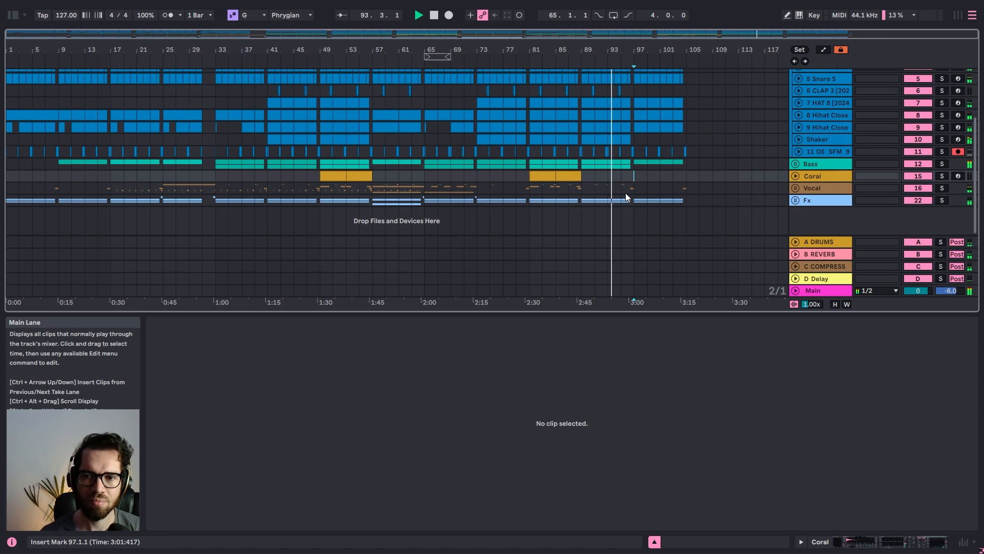
scroll(660, 180, "up", 2)
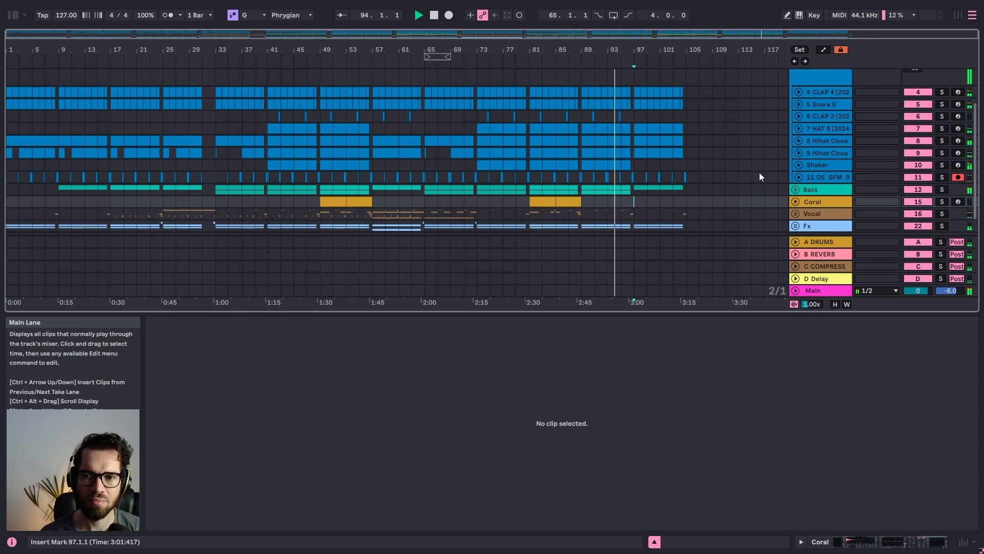
left_click(798, 165)
left_click(817, 164)
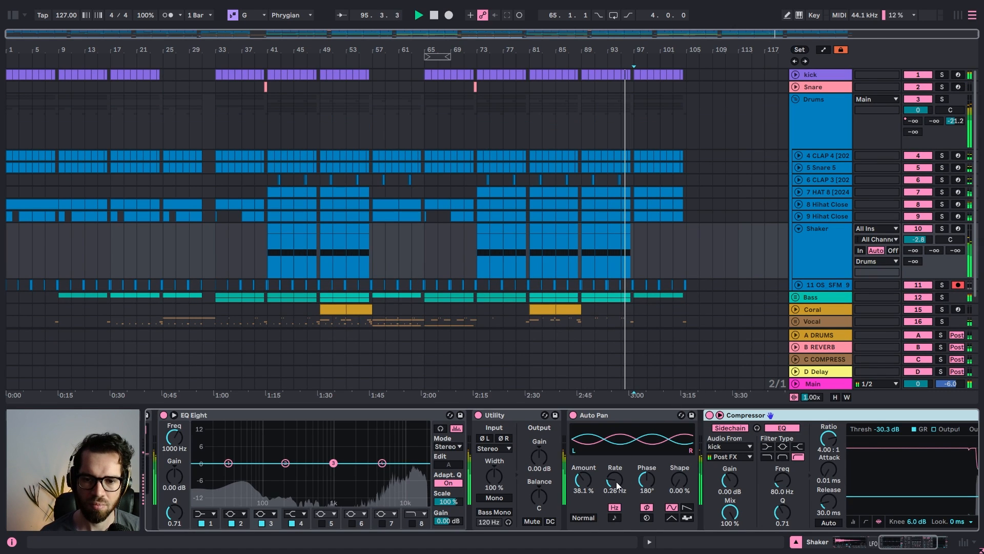
left_click_drag(583, 476, 583, 487)
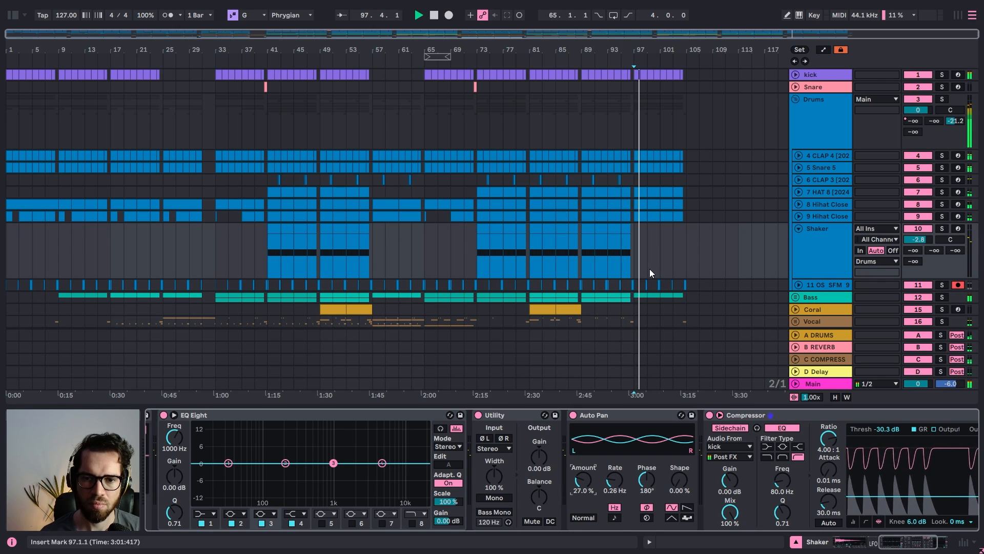
left_click(810, 109)
left_click(798, 100)
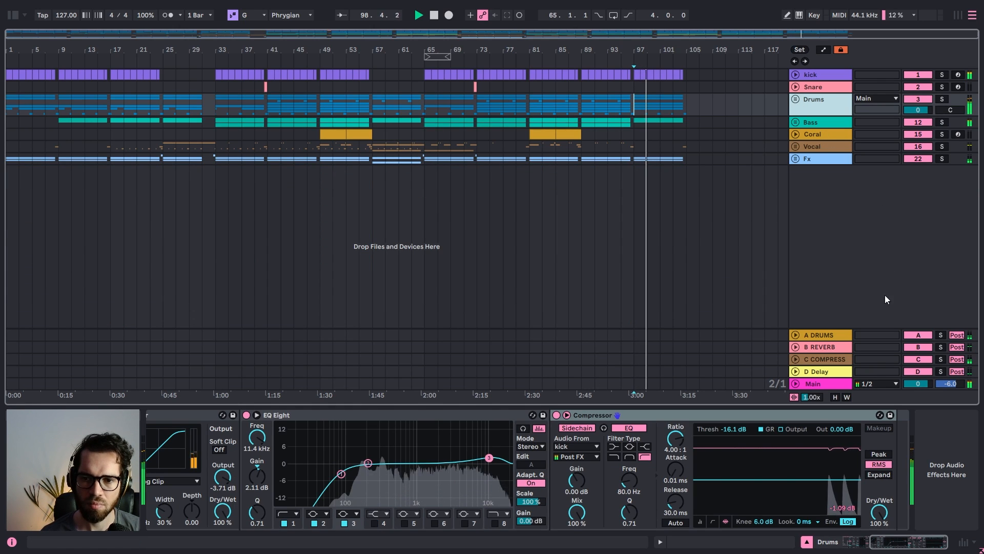
Lower the Glue Compressor threshold on the C COMPRESS return to -40 dB while playing from bar 81
left_click(921, 359)
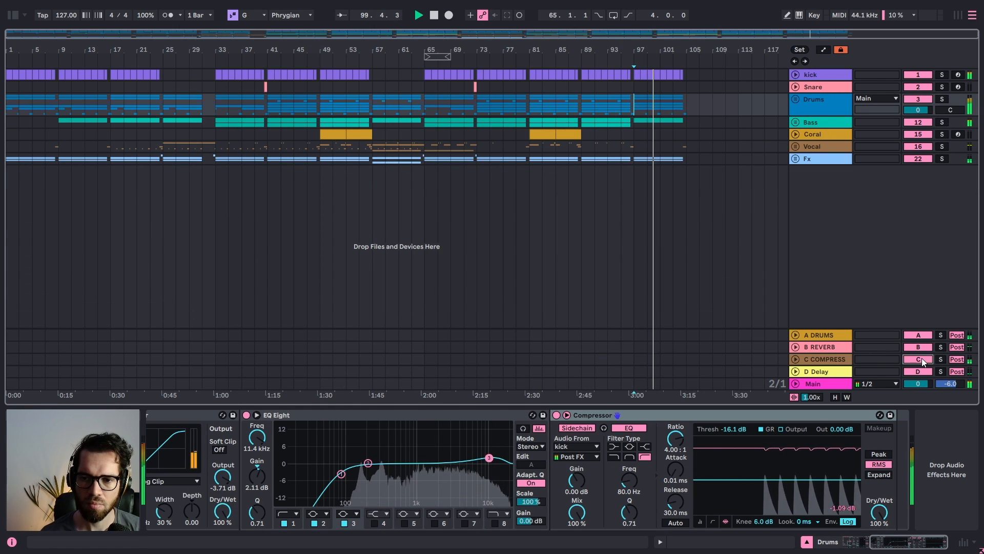
left_click(813, 360)
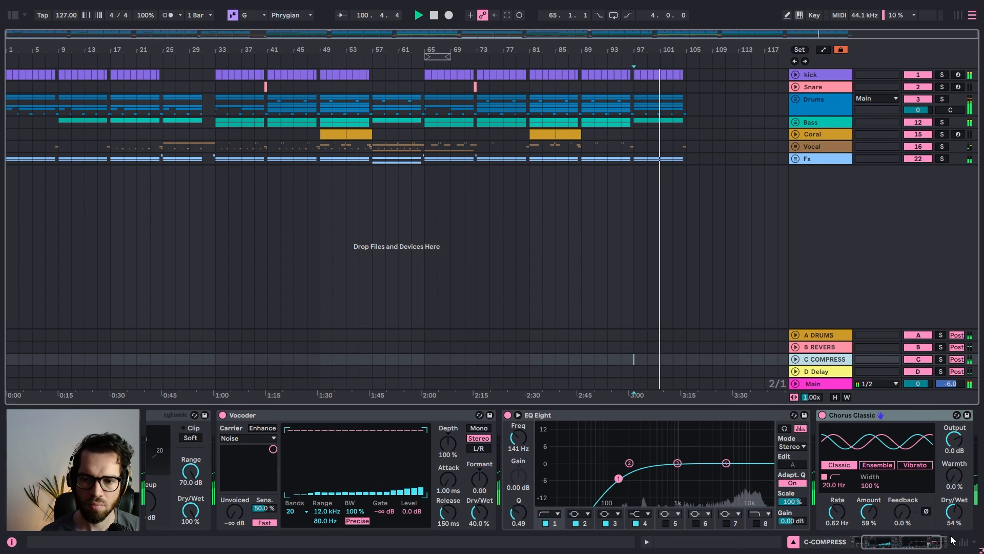
left_click_drag(220, 501, 219, 513)
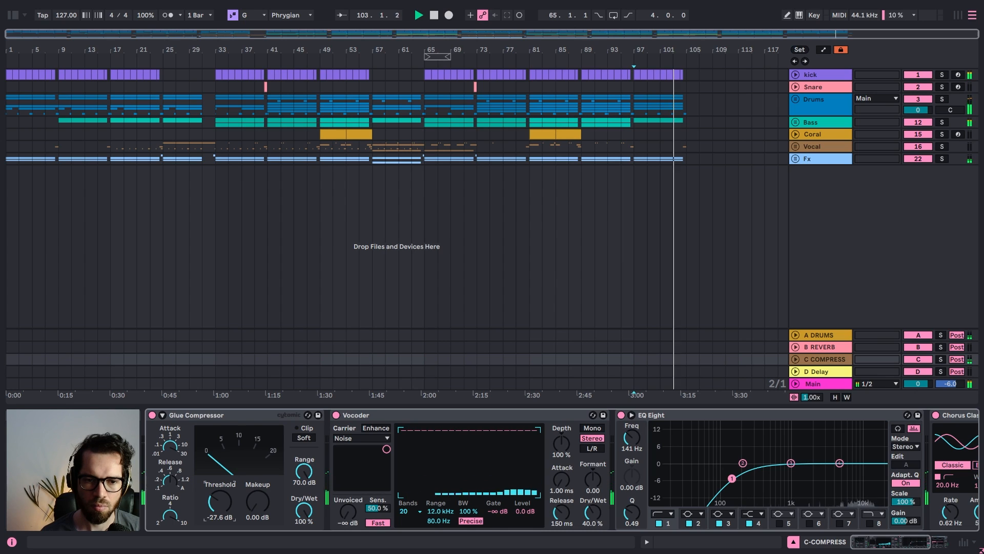
key("space")
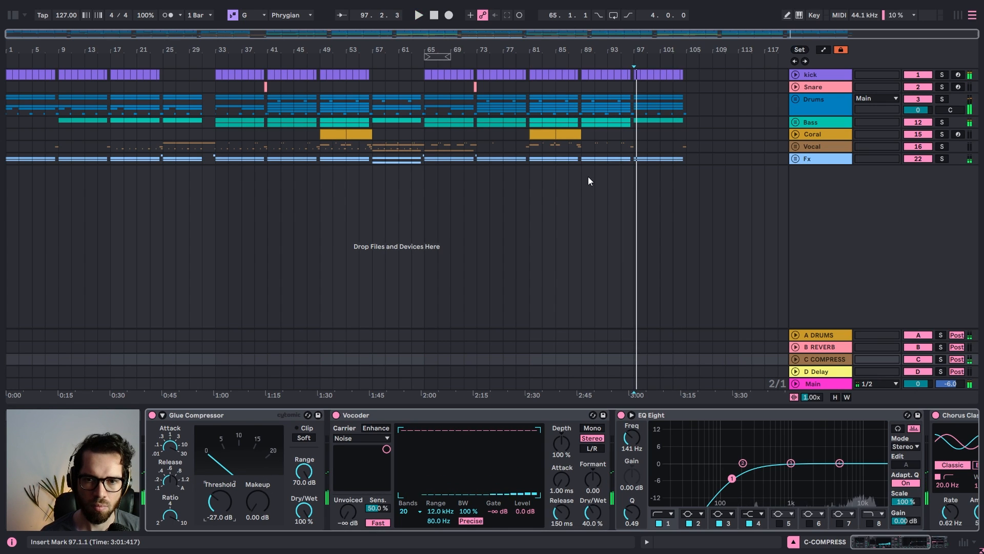
left_click(530, 205)
left_click(534, 367)
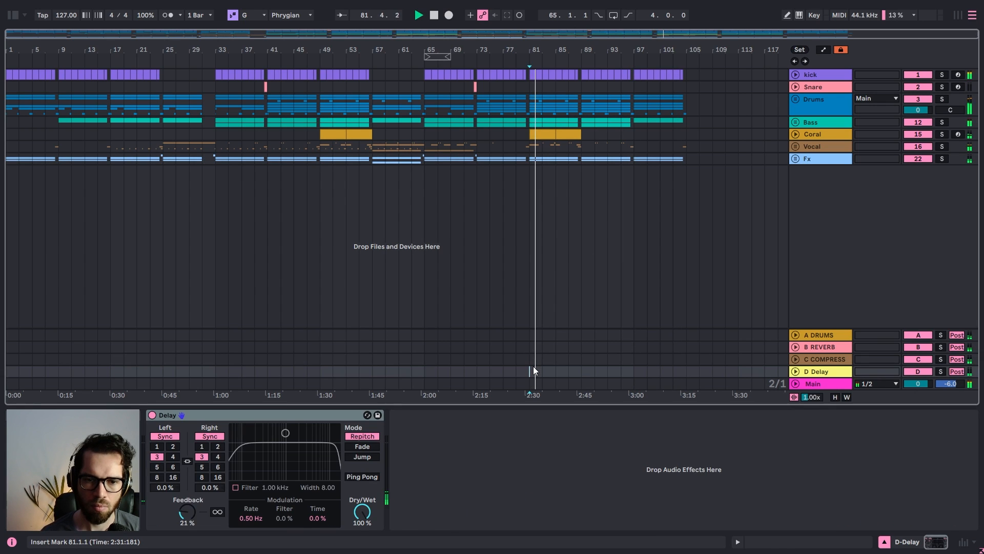
left_click(531, 359)
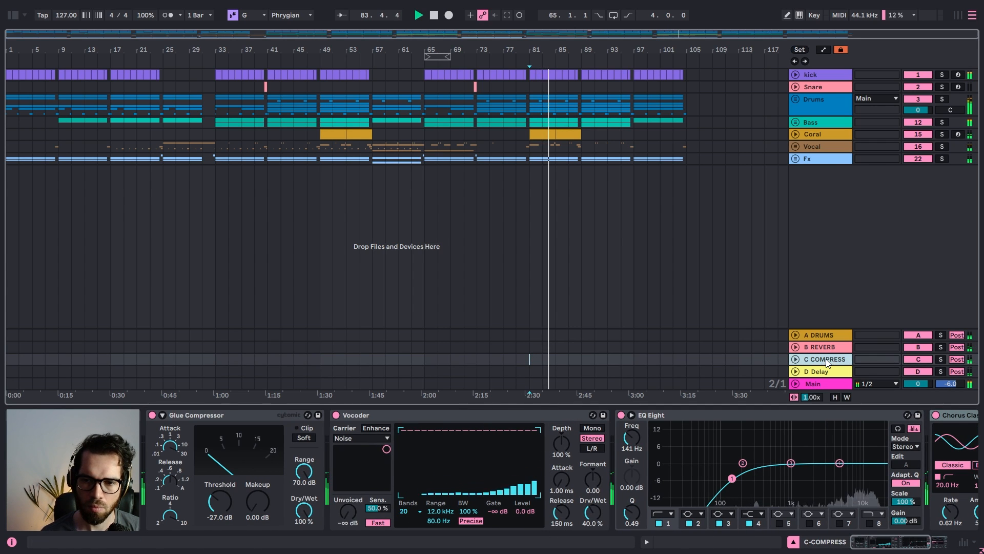
left_click_drag(223, 504, 222, 523)
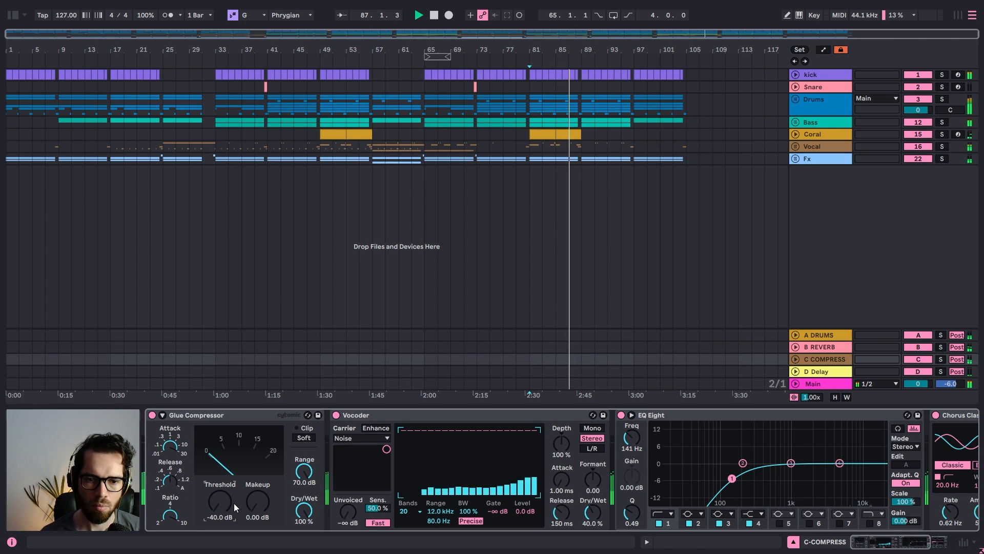
Set the Drums group's send to the C COMPRESS return to about -13.7 dB and fold the group
left_click(798, 100)
left_click_drag(955, 121, 955, 128)
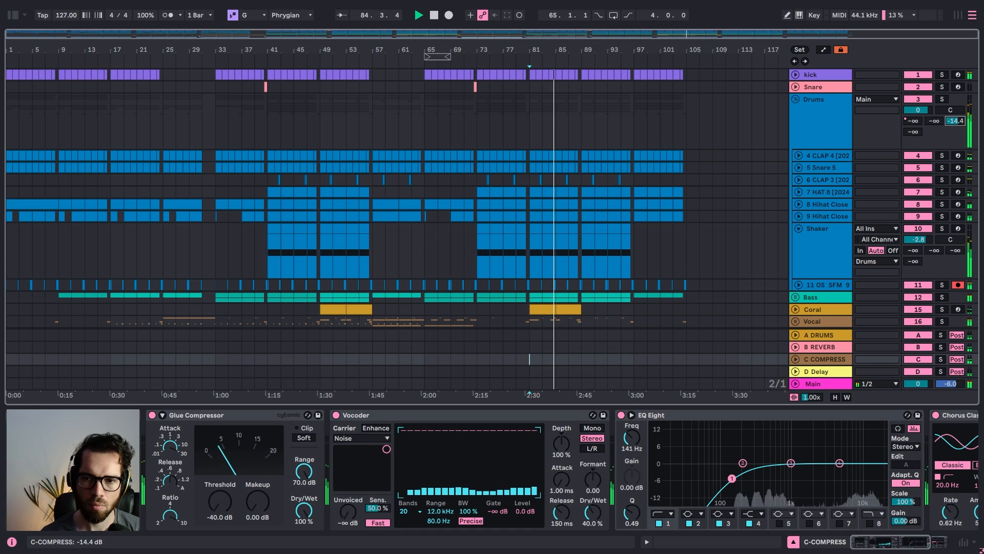
left_click_drag(954, 123, 955, 121)
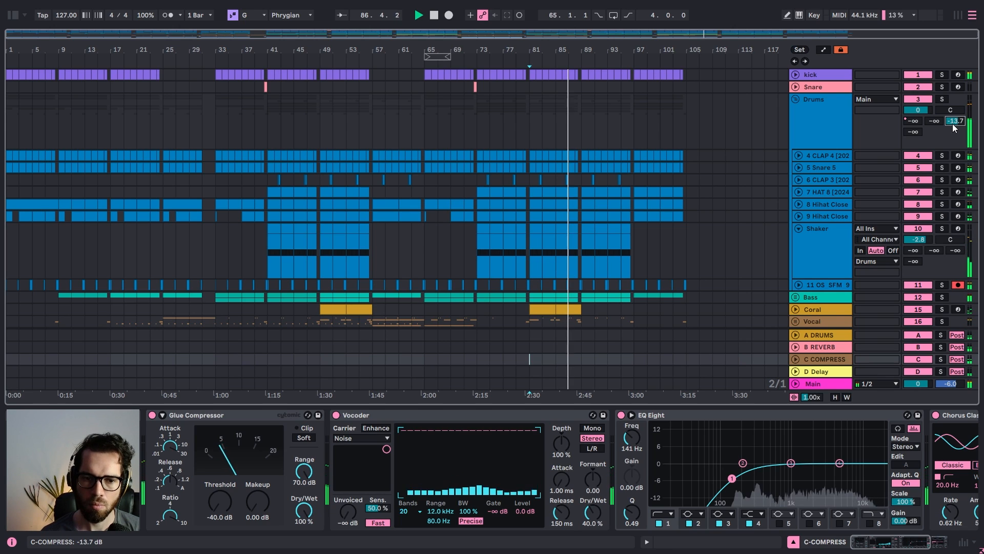
left_click(803, 109)
left_click(795, 101)
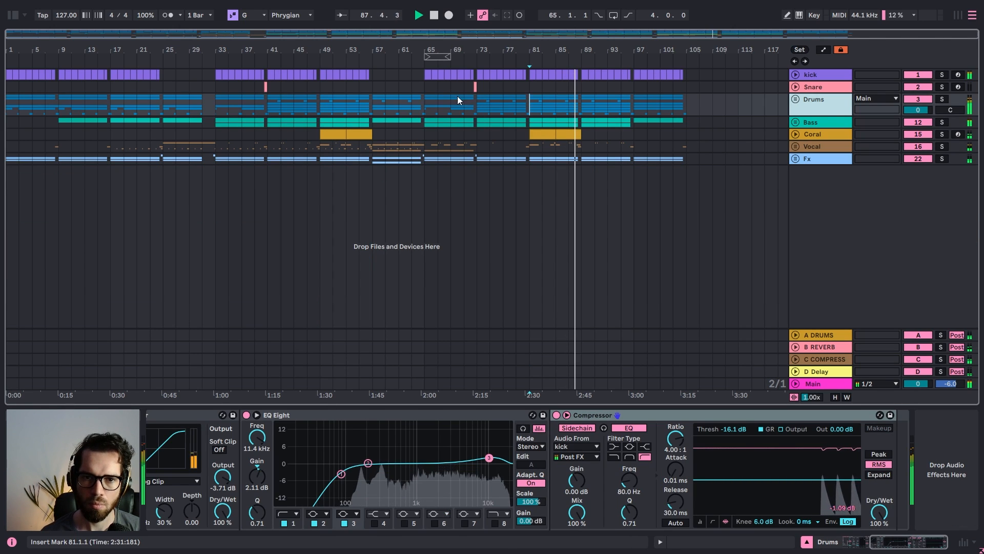
Play the mix from bar 65 and compare it with the C COMPRESS return switched off and on
left_click(421, 104)
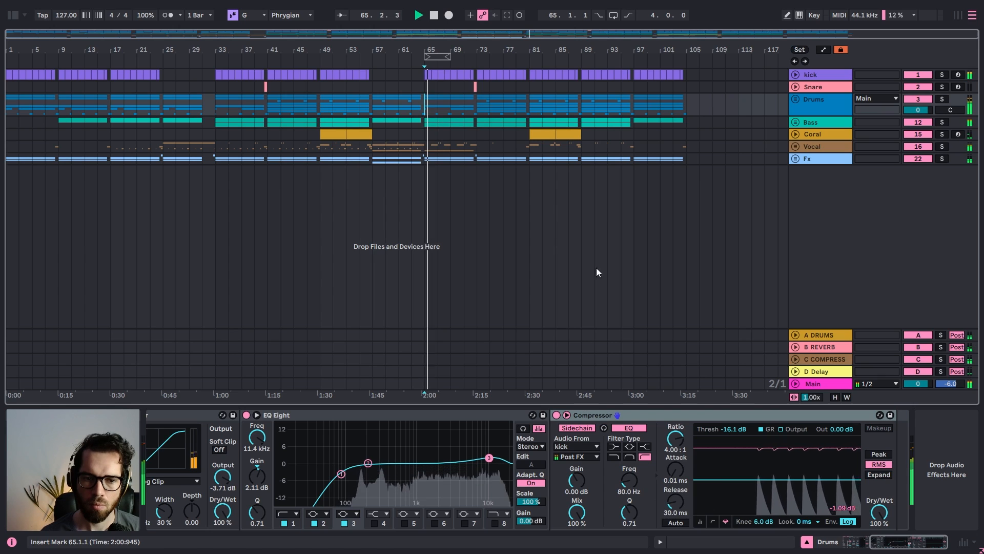
left_click(891, 359)
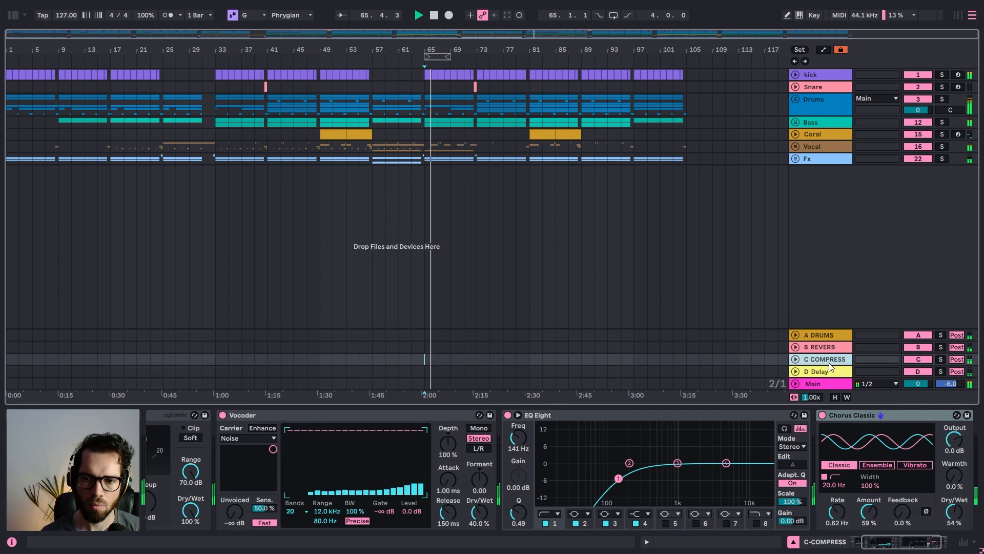
left_click(909, 359)
left_click(909, 359)
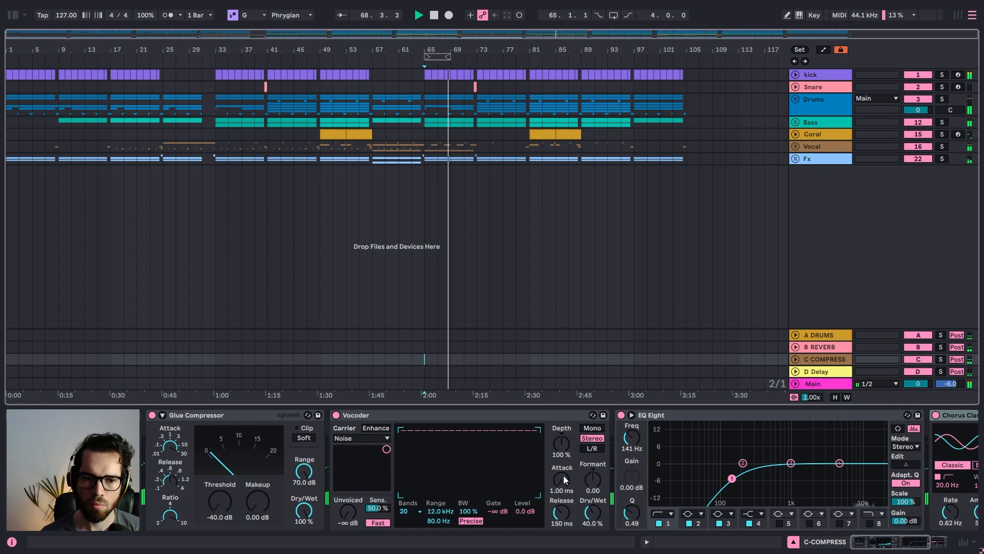
left_click(812, 103)
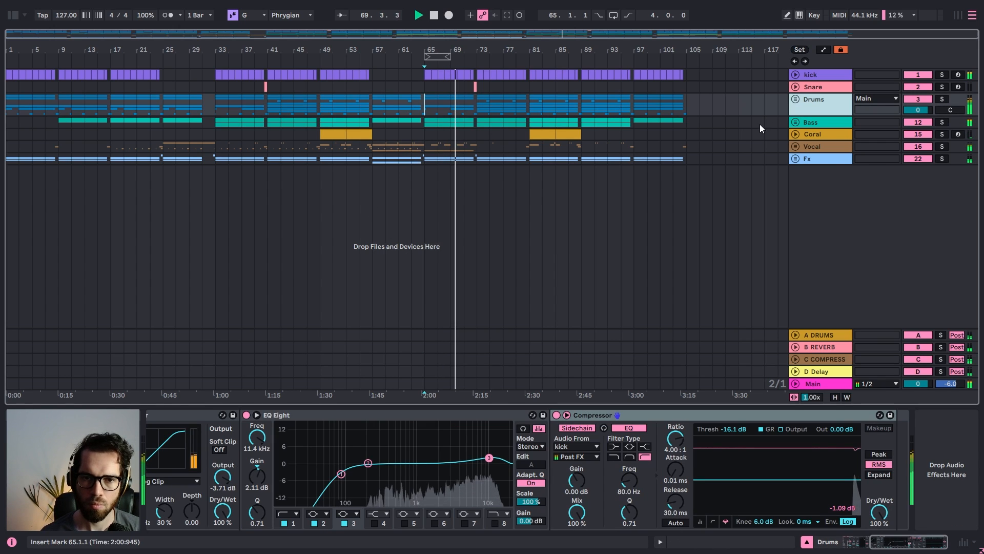
Duplicate the Sub track's kick-sidechained Compressor and set the copy's attack to 0.01 ms
left_click(819, 121)
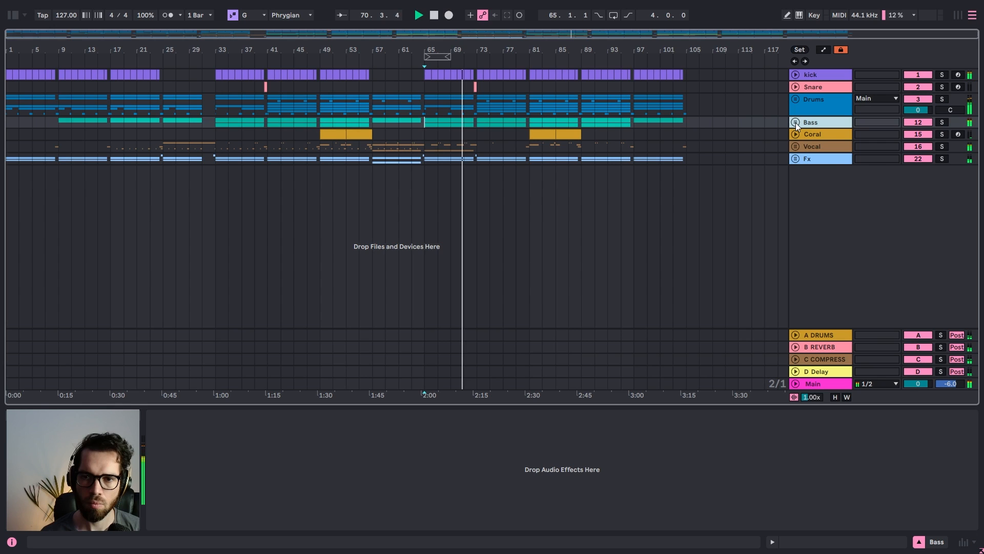
left_click(796, 123)
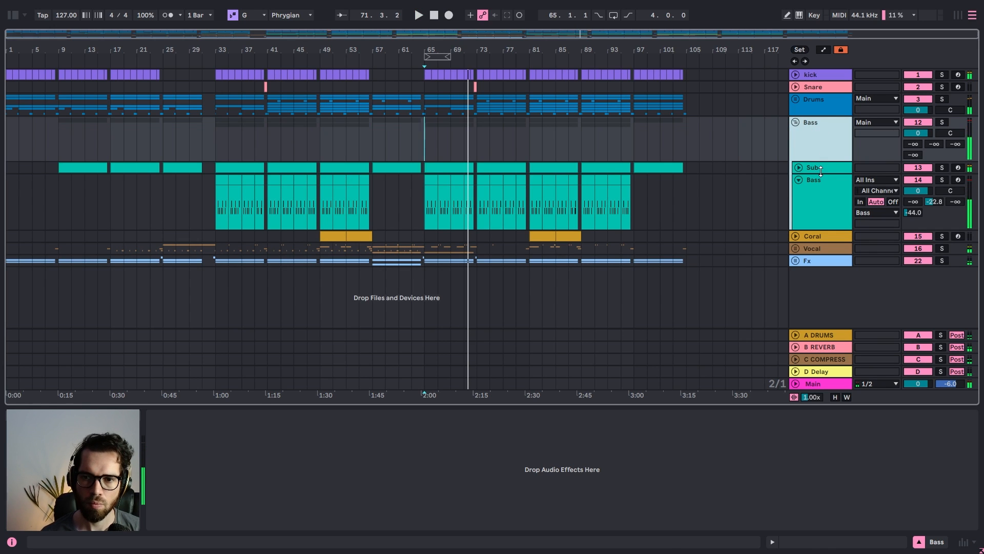
left_click(822, 169)
left_click(452, 412)
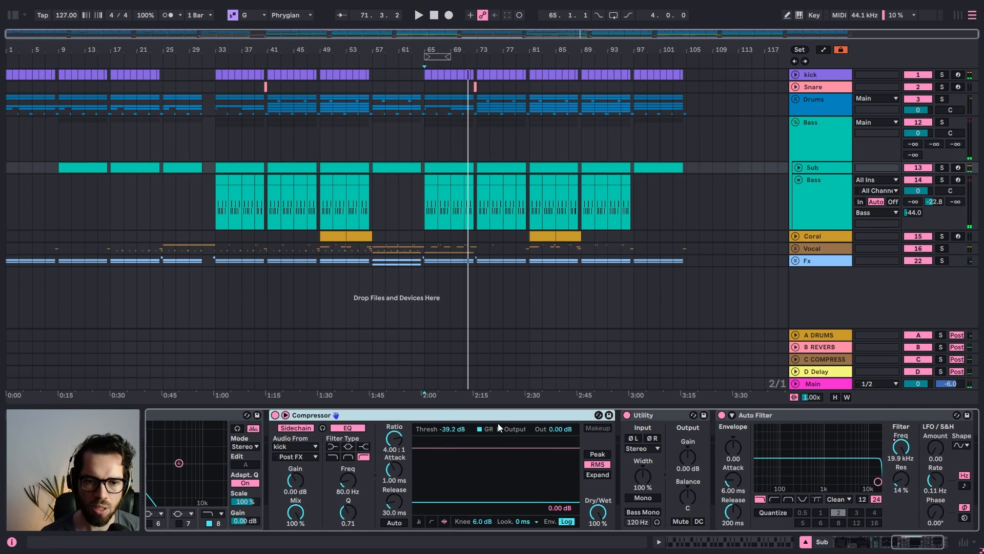
key("ctrl+d")
left_click(744, 470)
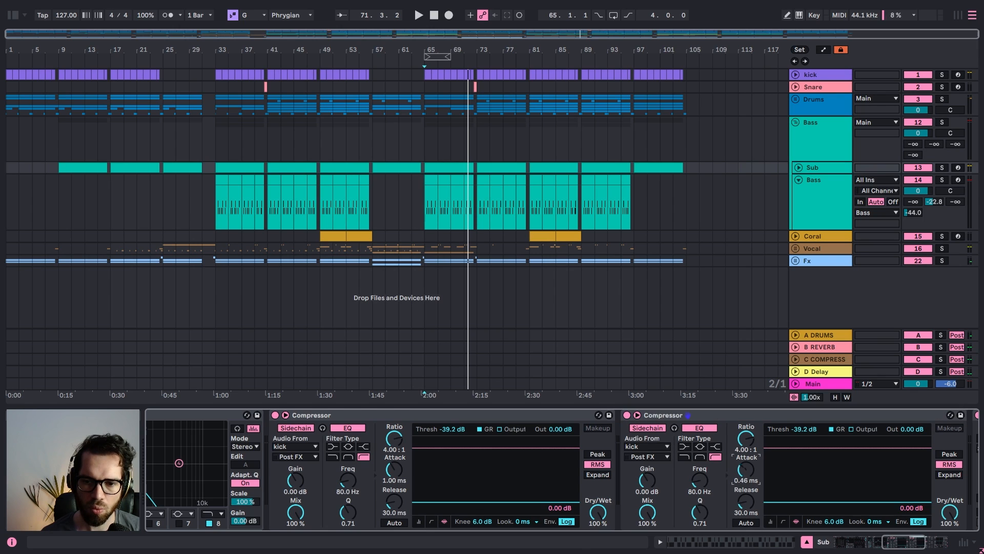
left_click(905, 547)
Set the second Sub Compressor's threshold to -25.5 dB and enable its automatic release while listening
key("space")
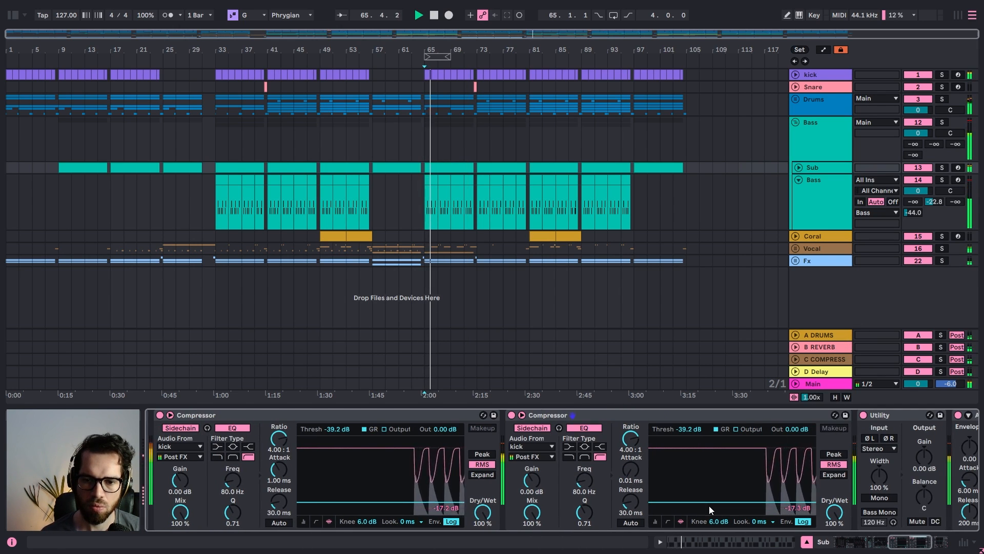
left_click_drag(708, 501, 708, 499)
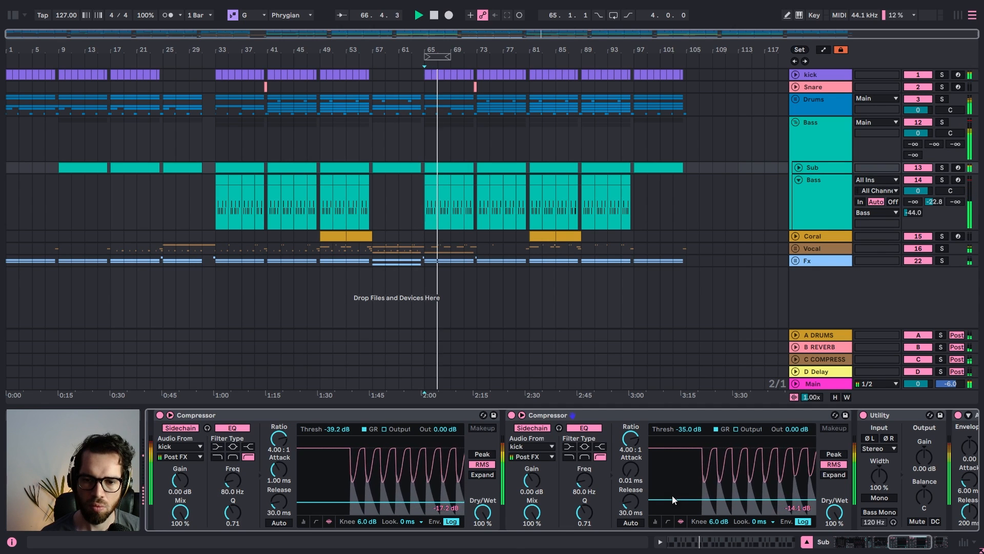
left_click(632, 523)
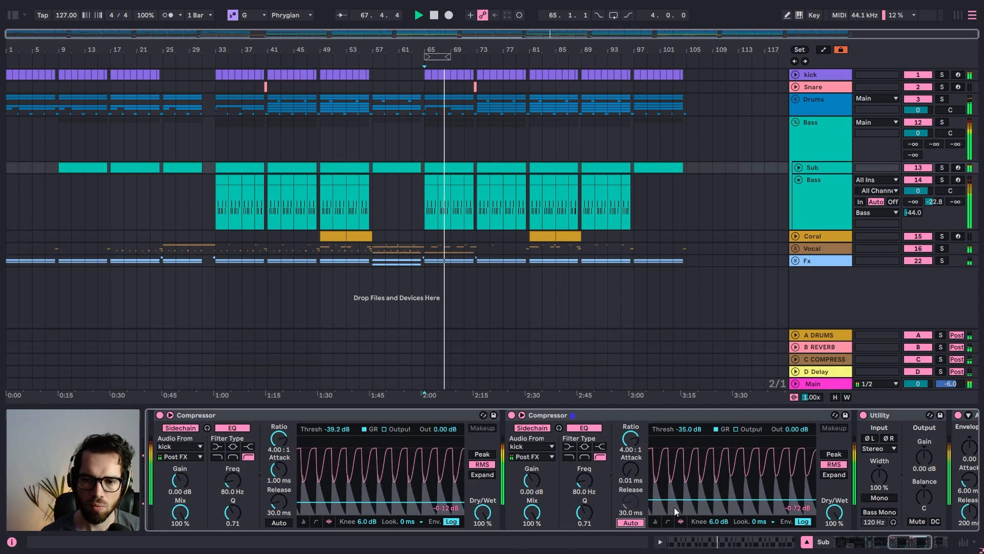
left_click_drag(709, 499, 708, 493)
key("space")
Search the audio effects for EQ and insert a Channel EQ between the Sub track's two Compressors
left_click(659, 413)
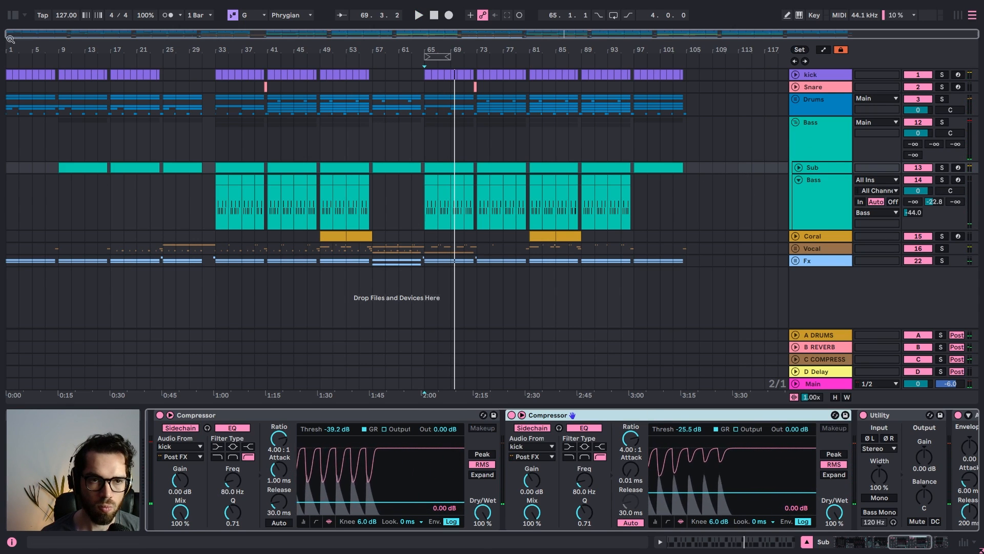
key("ctrl+alt+b")
double_click(58, 37)
type("EQ")
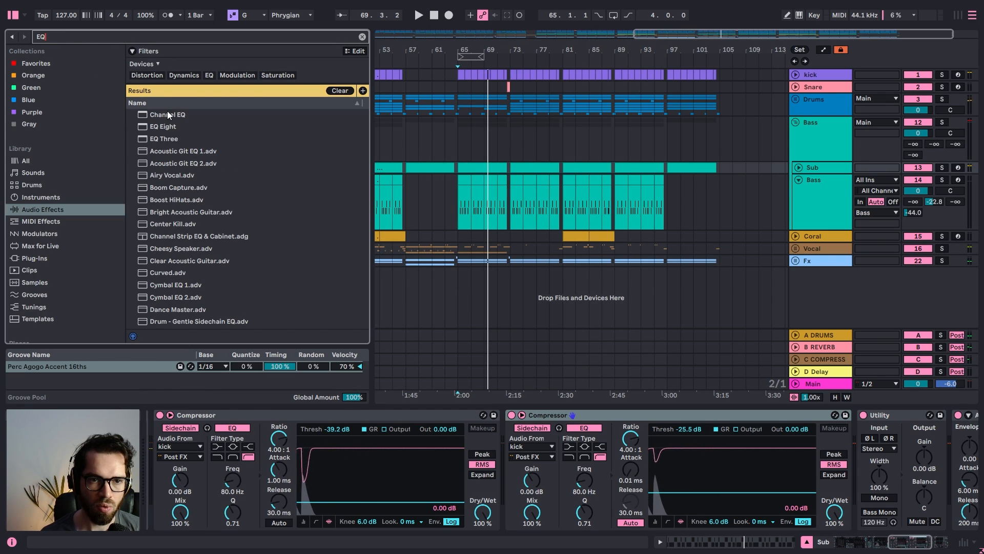
left_click_drag(165, 115, 563, 487)
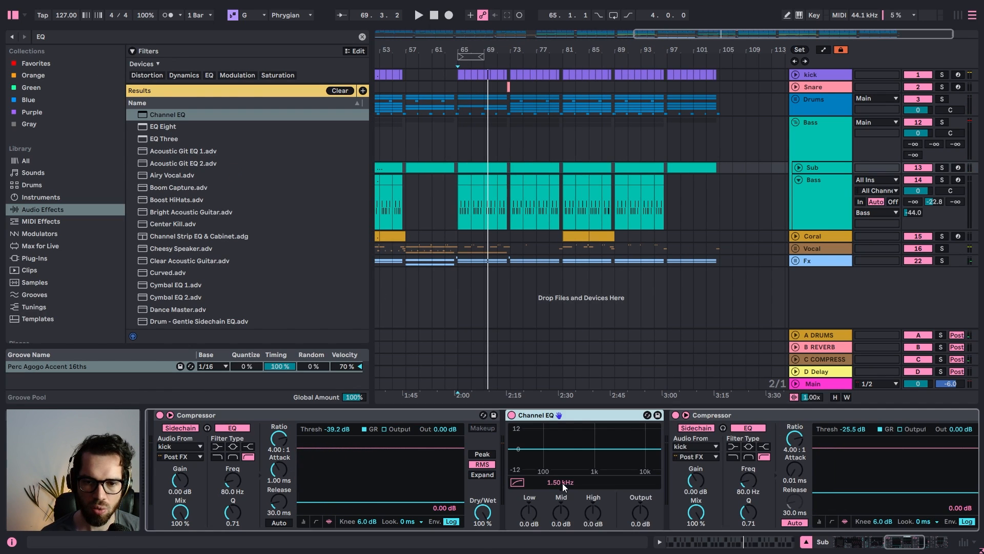
Replace the Channel EQ with an EQ Three and group it with the second Compressor into an Audio Effect Rack
key("Delete")
left_click_drag(169, 140, 505, 453)
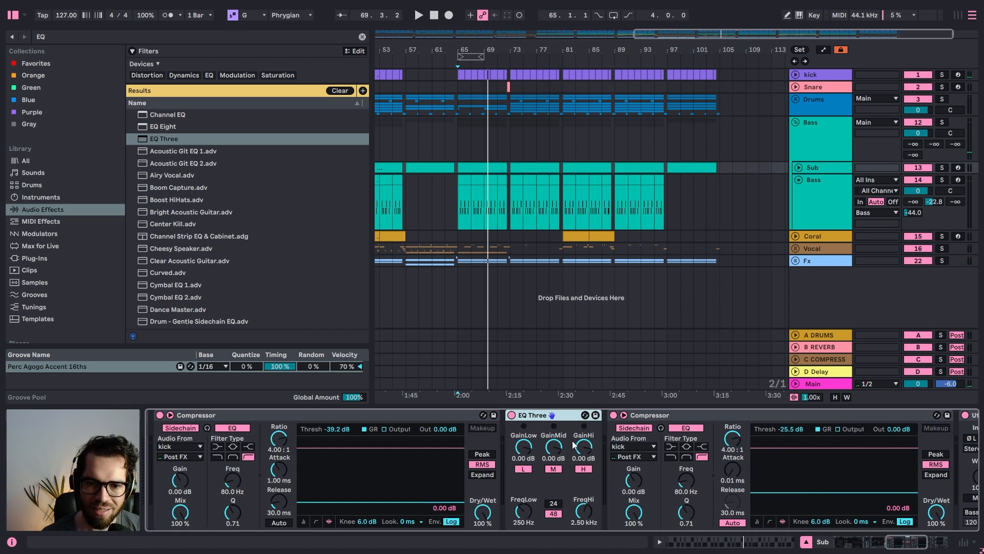
left_click(680, 415)
left_click(556, 413)
key("ctrl+g")
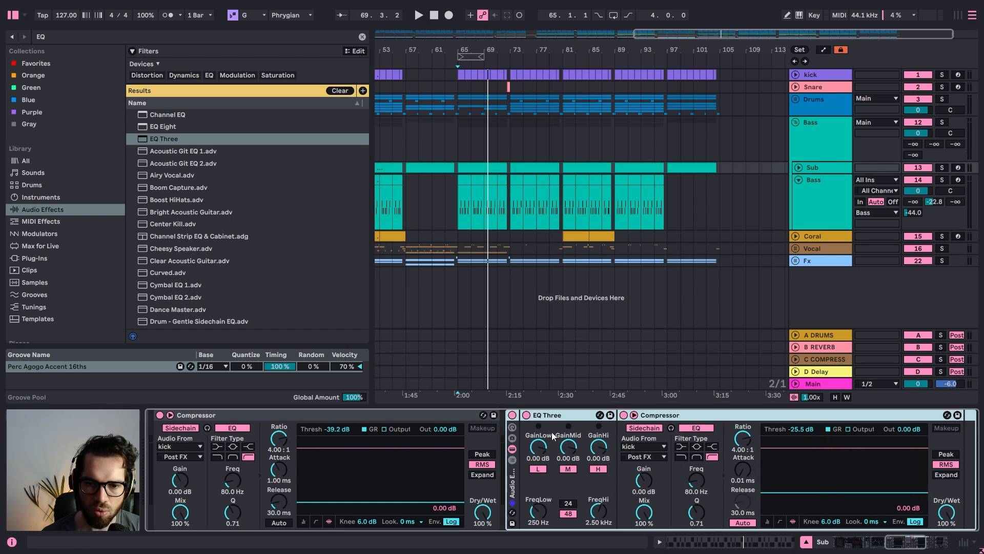
Show the rack's chain list and duplicate its chain twice, naming the three chains HIGH, MID and LOW
left_click(511, 460)
left_click(549, 446)
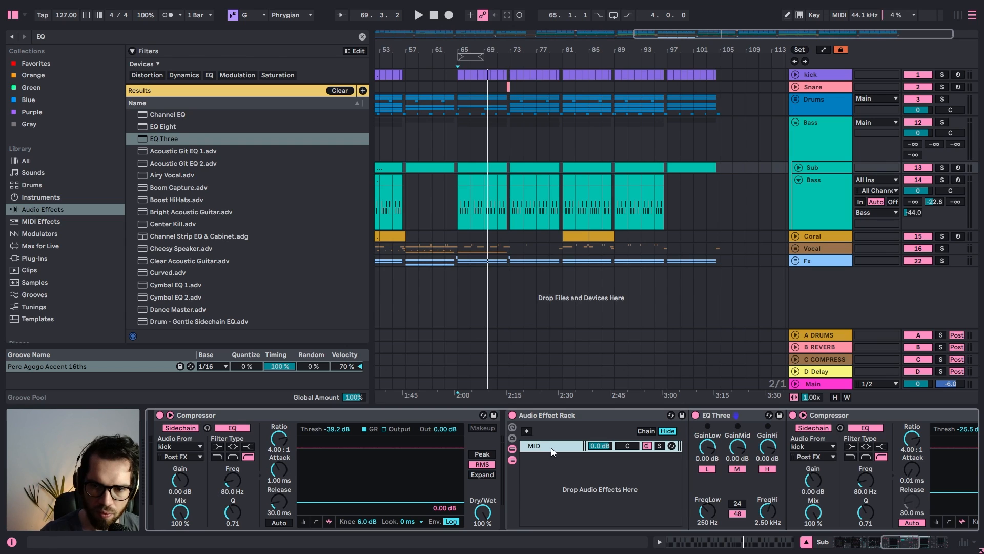
key("ctrl+d")
key("ctrl+d")
left_click(368, 455)
left_click(371, 451)
key("ctrl+r")
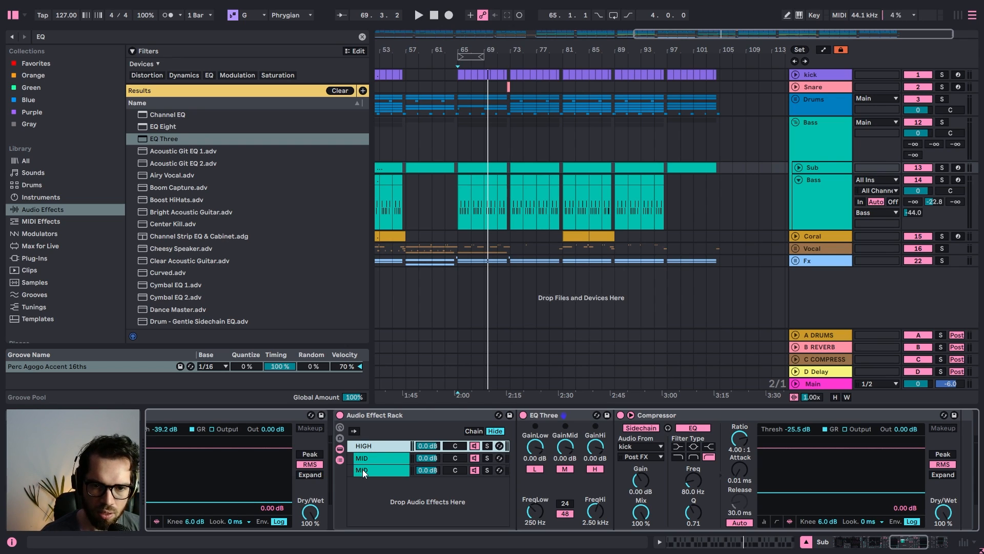
left_click(362, 470)
key("ctrl+r")
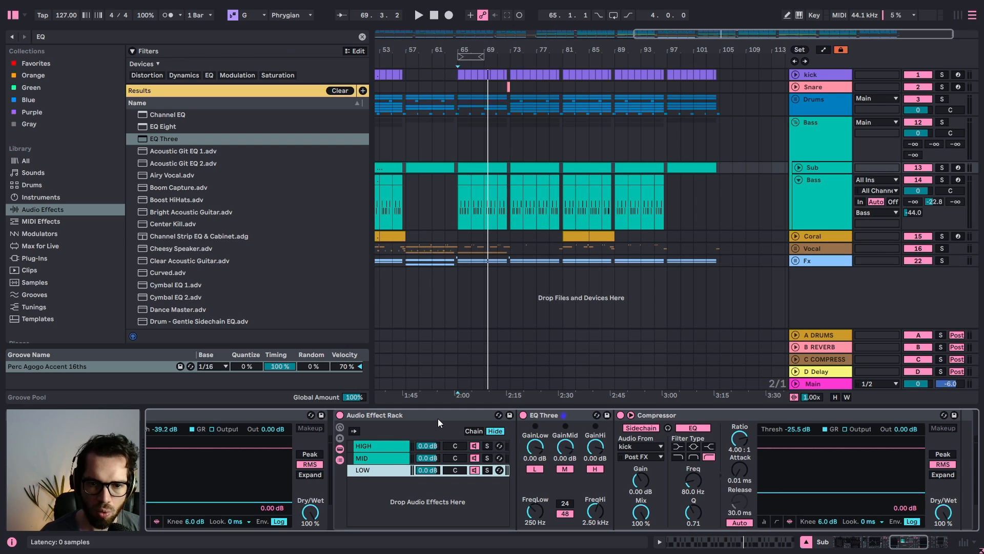
Move the Audio Effect Rack behind the Auto Filter and enable Bass Mono at 120 Hz on the Utility
double_click(429, 416)
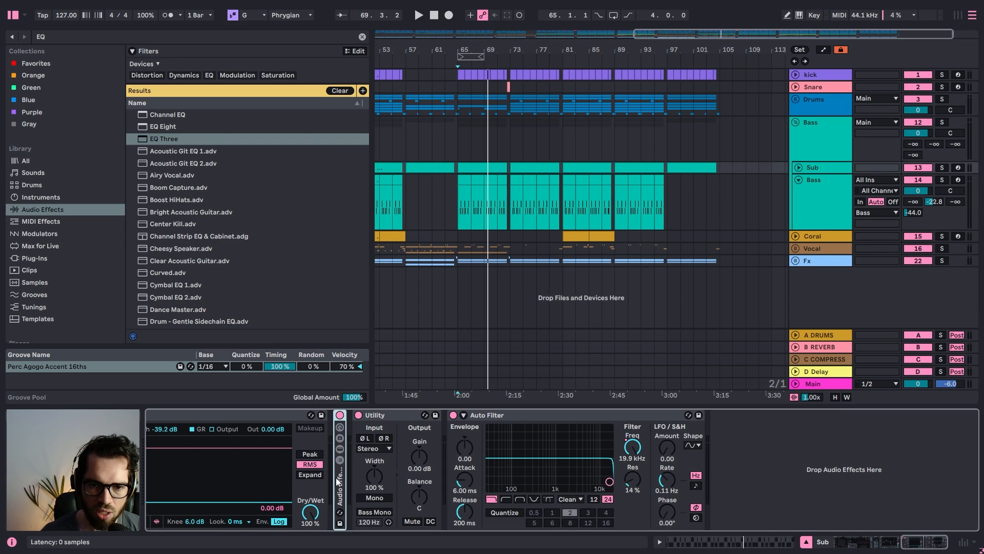
left_click_drag(373, 482, 674, 483)
left_click_drag(695, 431, 696, 468)
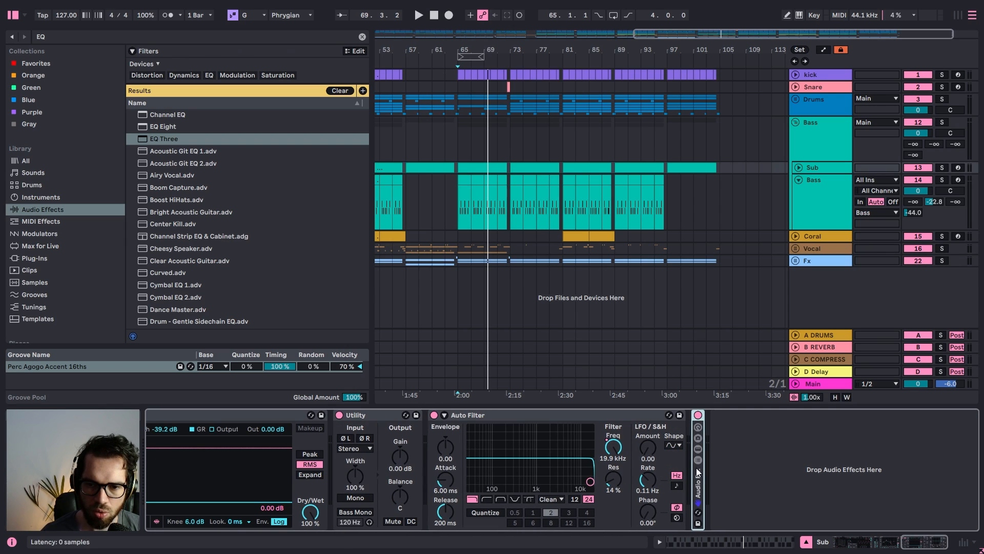
left_click(359, 512)
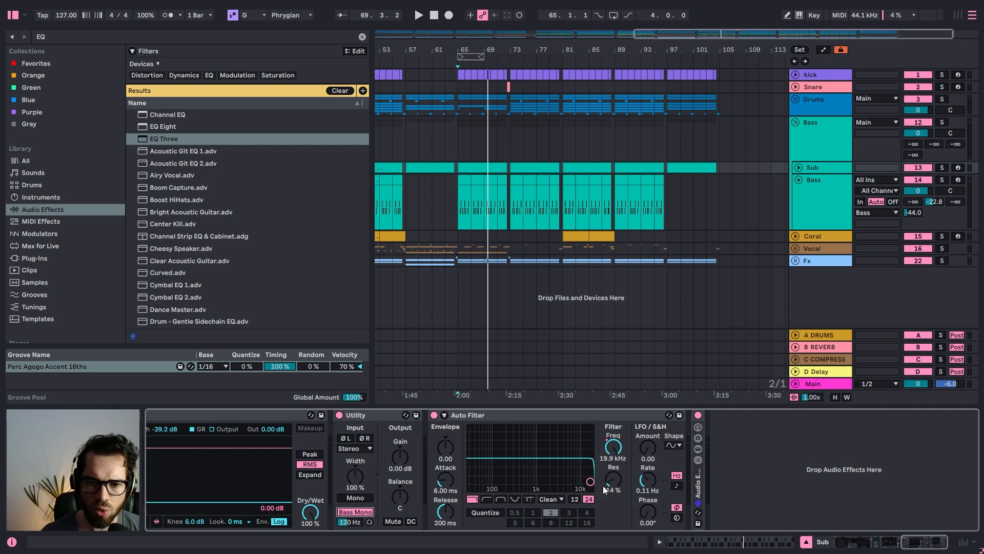
Isolate one EQ Three band per rack chain: only the low band in LOW, mid in MID and high in HIGH
double_click(700, 485)
left_click(892, 548)
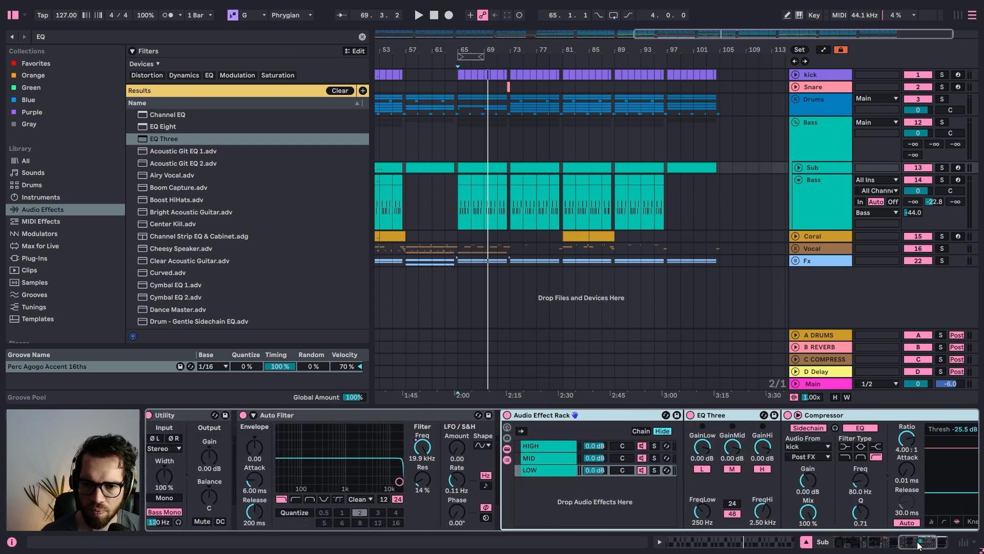
left_click(650, 468)
left_click(478, 463)
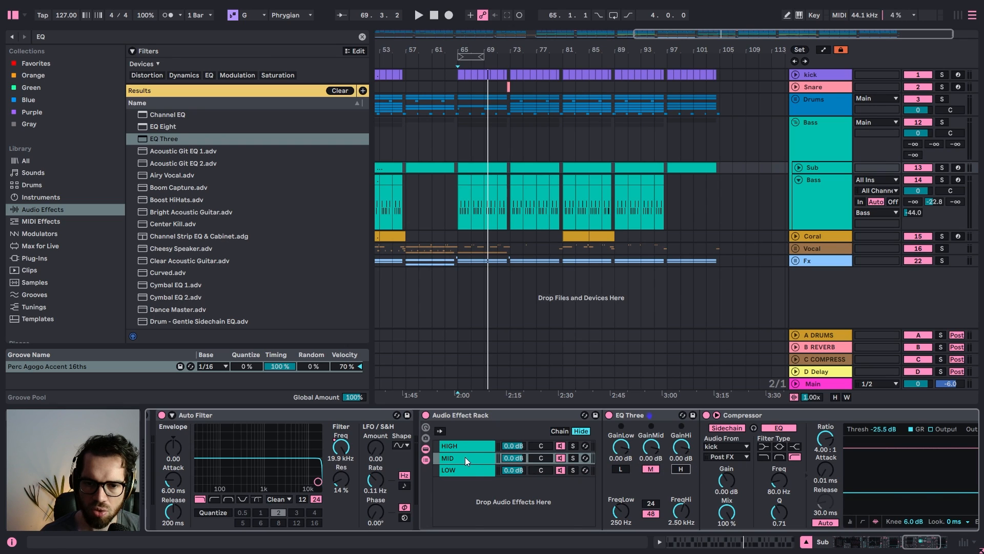
left_click(458, 446)
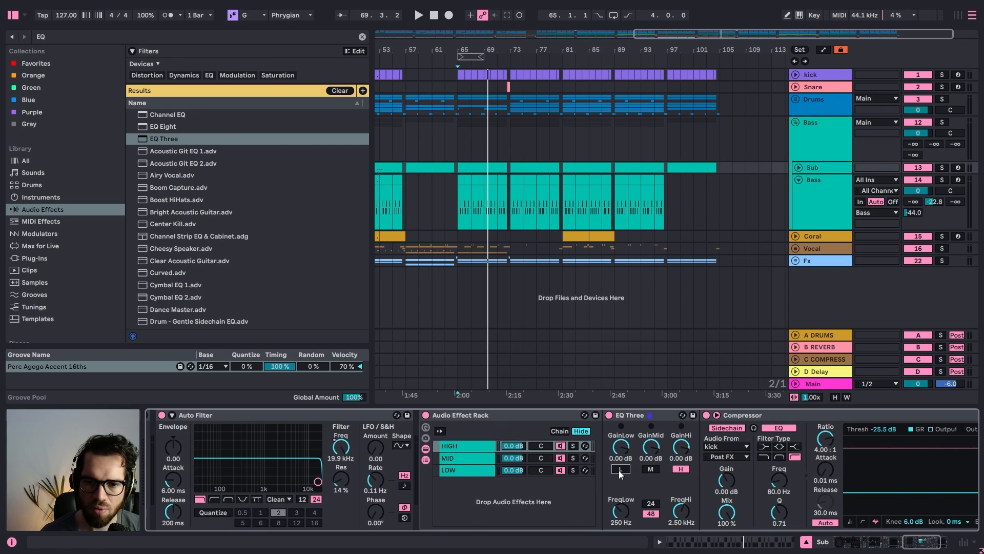
Delete the Compressor from the rack's HIGH and MID chains so only the LOW chain is compressed
left_click(496, 417)
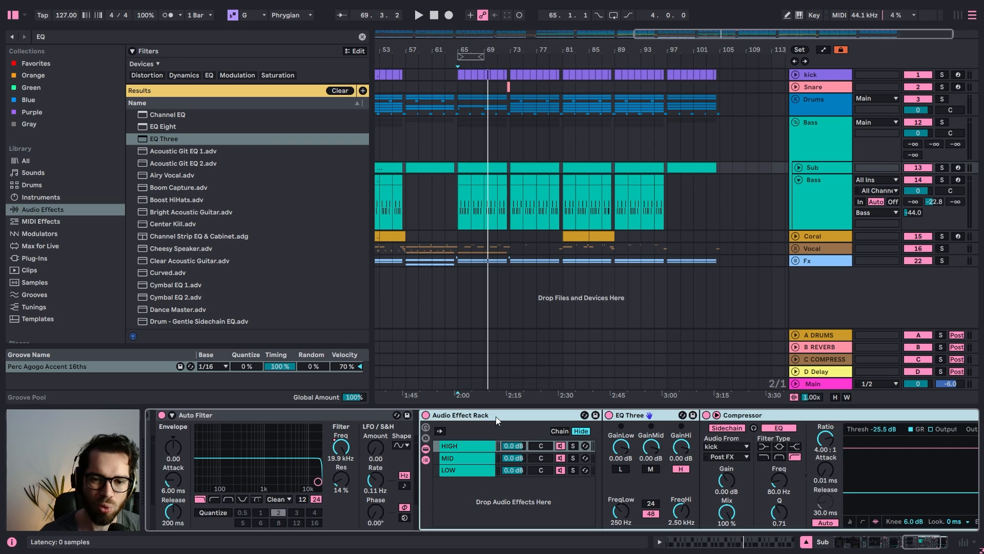
left_click(750, 415)
key("Delete")
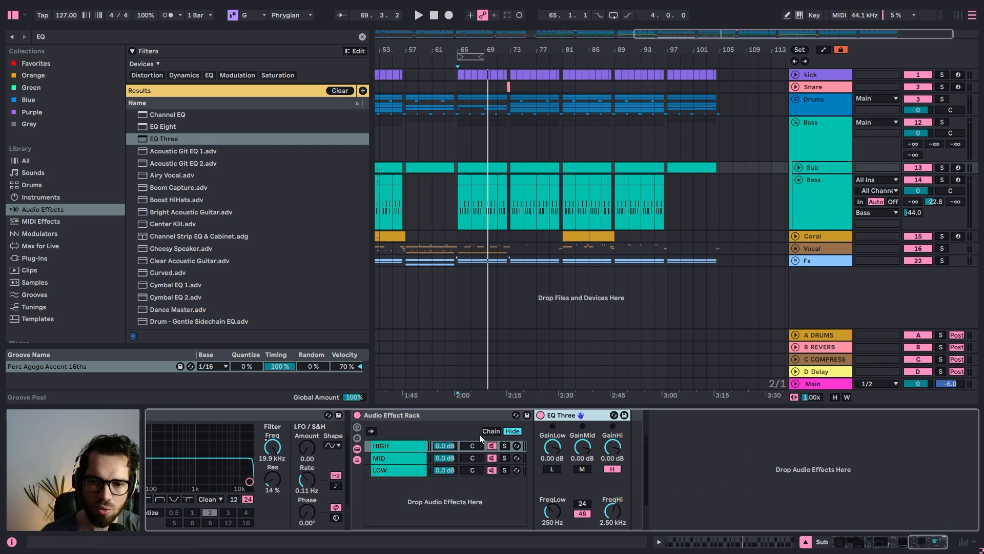
left_click(411, 456)
left_click(696, 416)
key("Delete")
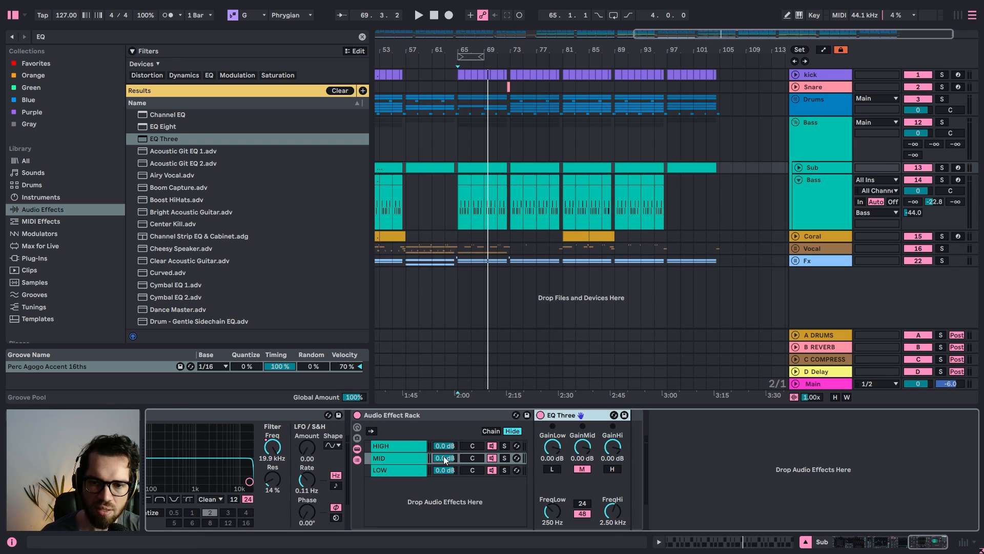
Play the mix from bar 65 and listen with the LOW chain's Compressor switched off
left_click(411, 417)
key("space")
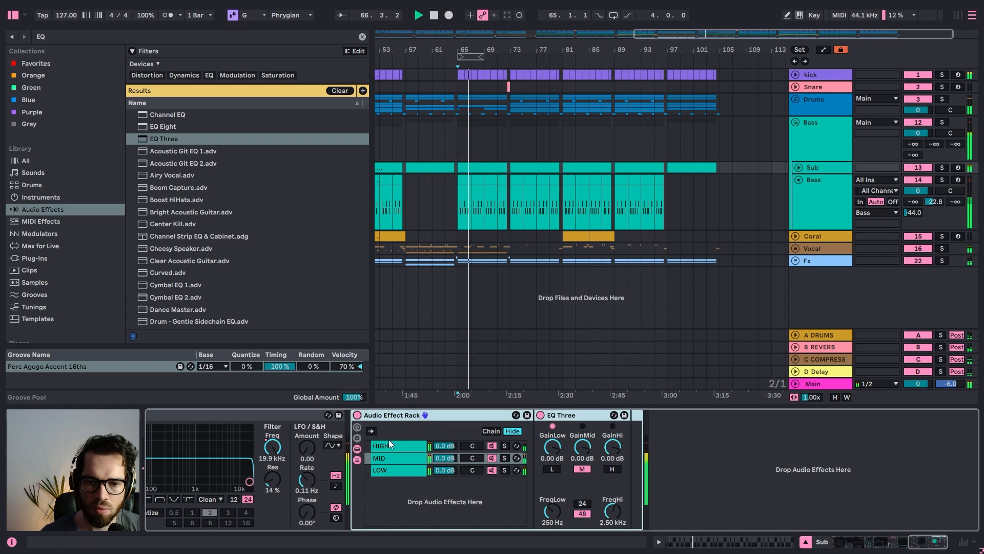
left_click(390, 466)
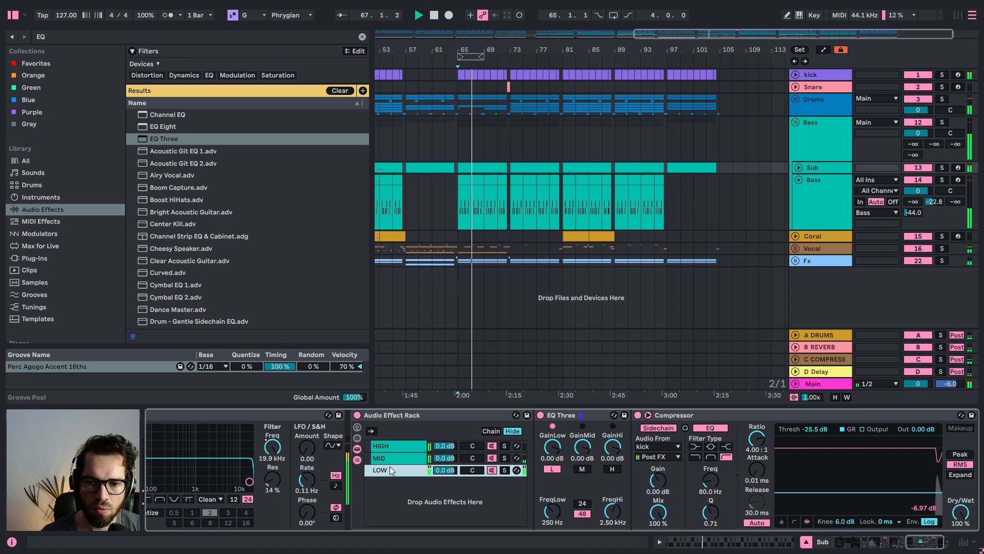
left_click(639, 415)
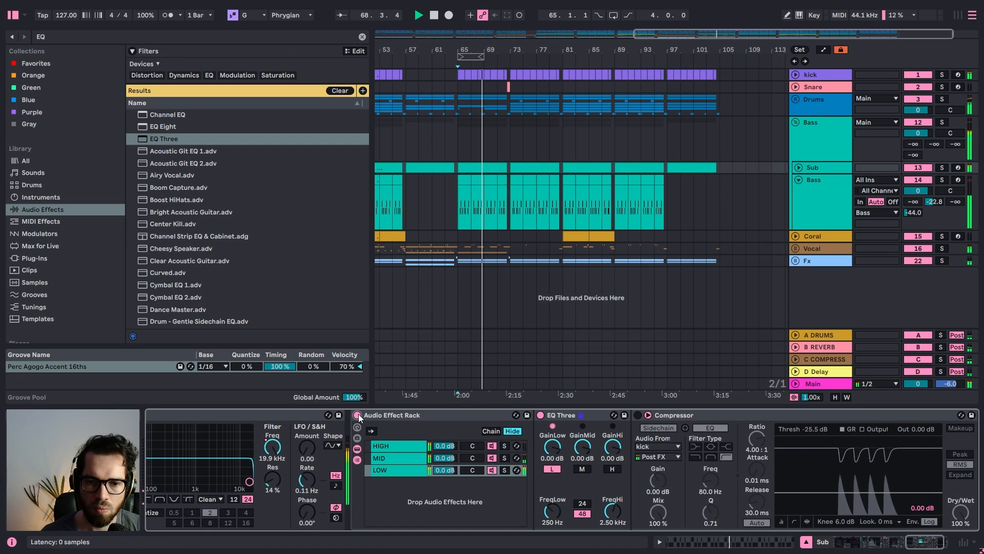
key("space")
Solo the Bass group together with the kick and play them from bar 65
left_click(943, 122)
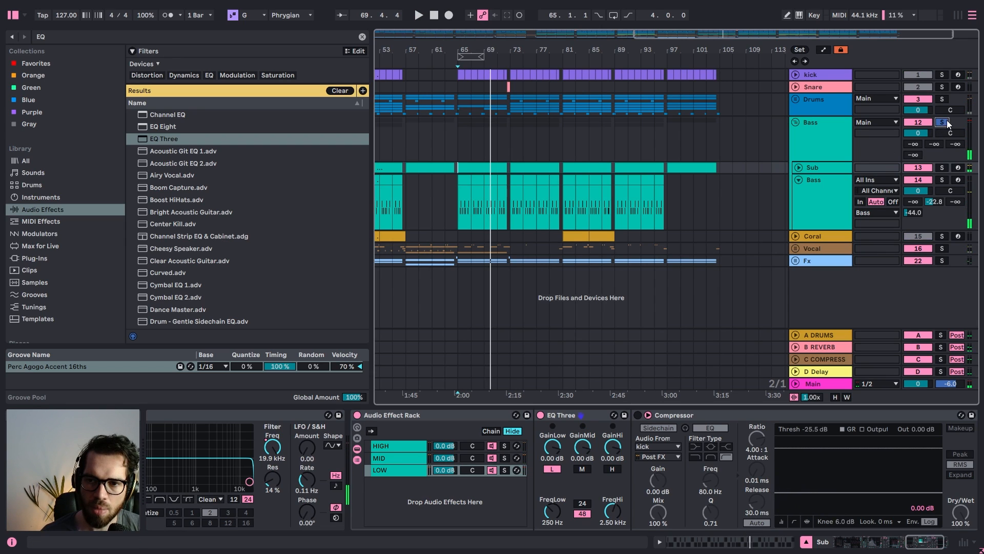
left_click(943, 74)
key("space")
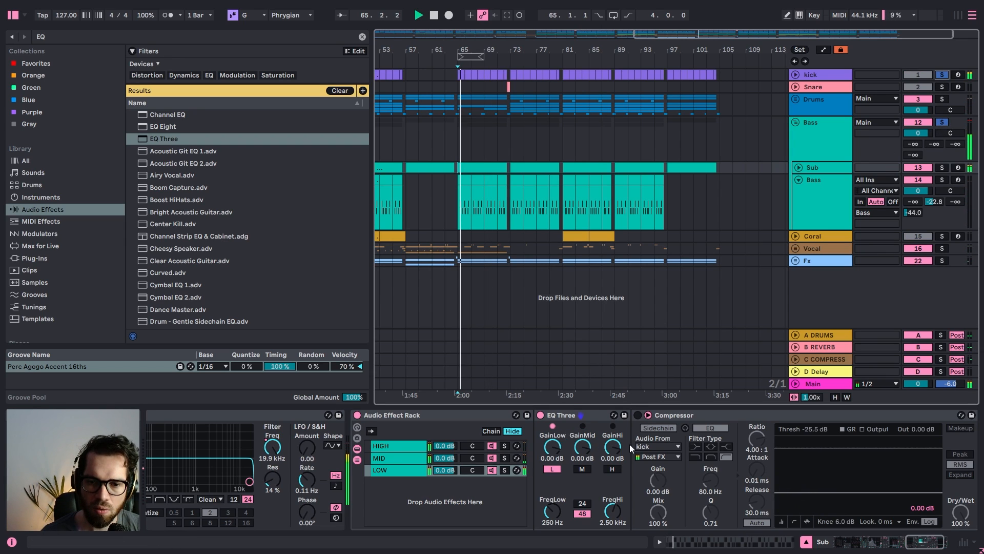
Re-enable the LOW chain's Compressor, disable its automatic release and set the threshold to -35.0 dB, comparing against bypass
left_click(638, 414)
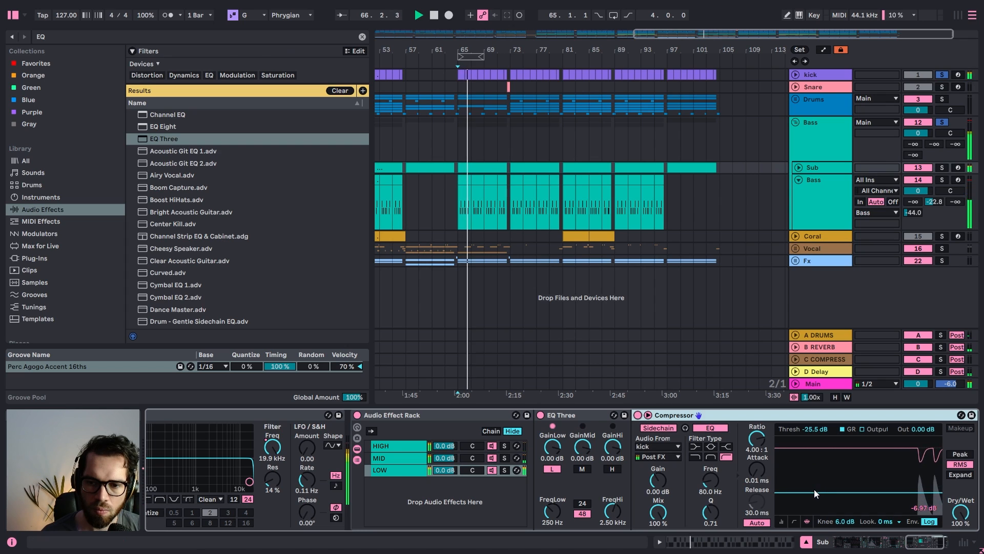
left_click_drag(807, 492, 807, 502)
left_click(756, 522)
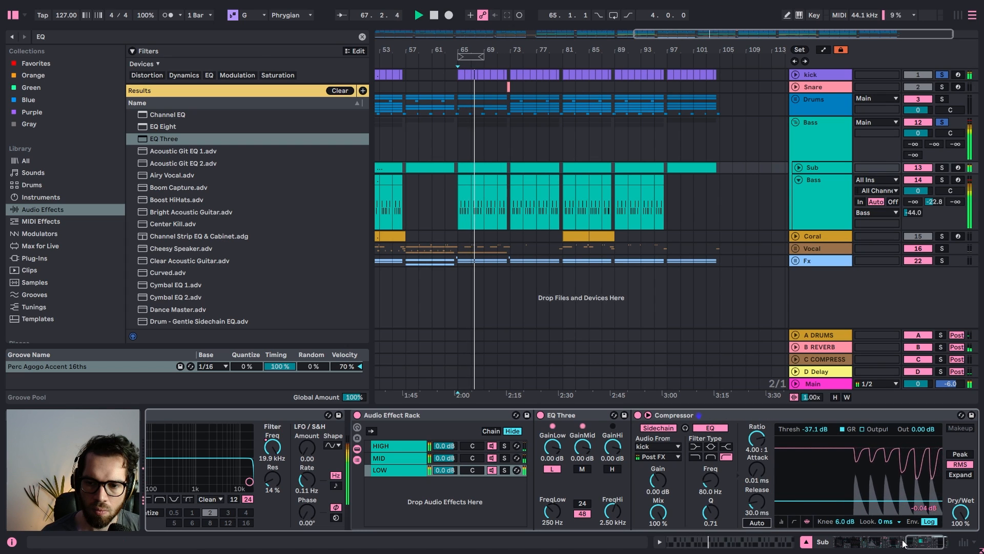
scroll(792, 514, "right", 3)
left_click_drag(779, 501, 780, 501)
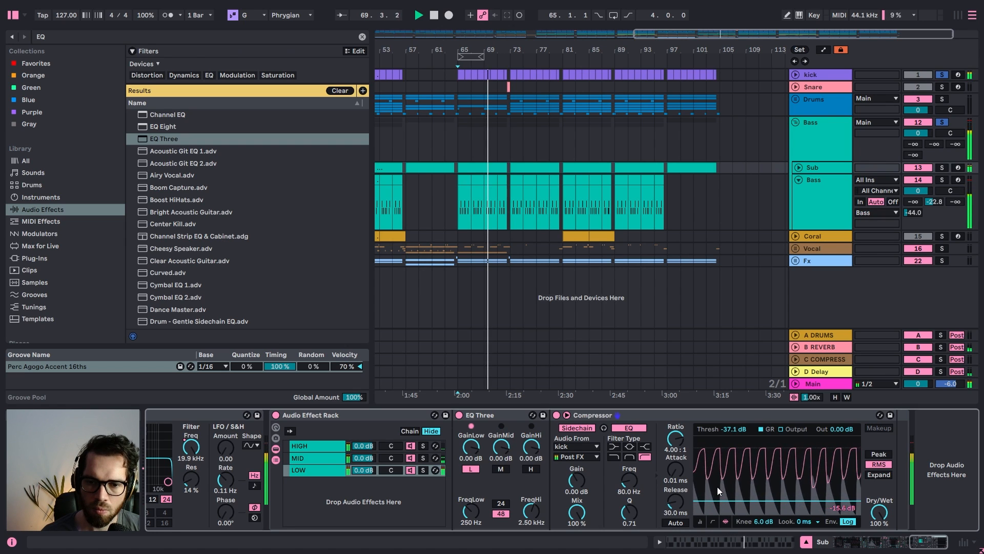
left_click(556, 415)
left_click(556, 416)
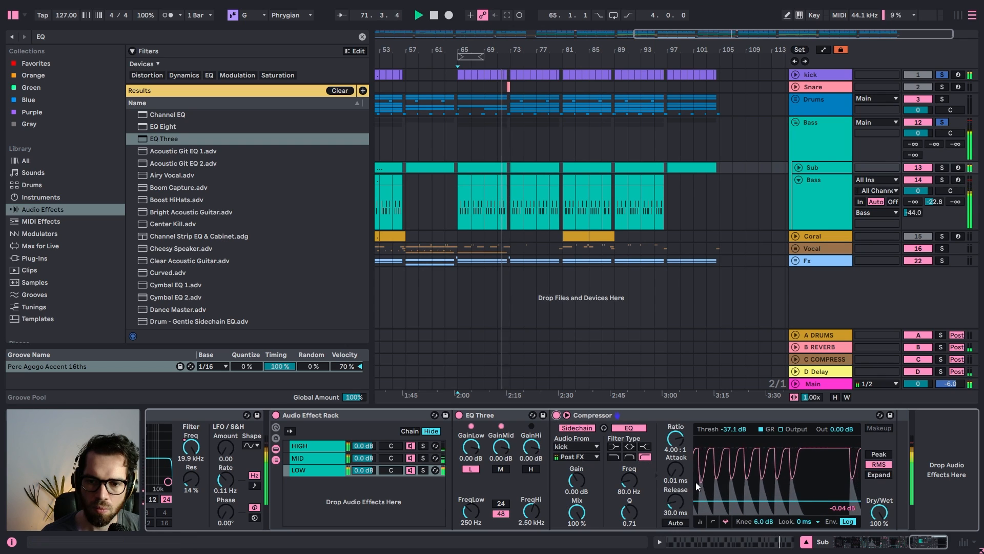
left_click_drag(727, 503, 724, 498)
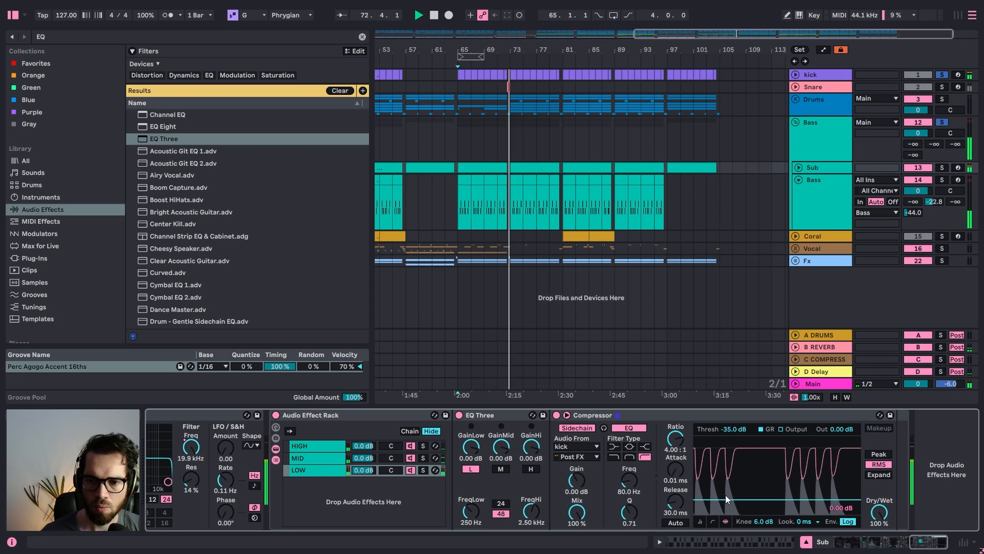
Clear the Bass and kick solos and lower the Drums group's volume to -2.2 dB
left_click(327, 447)
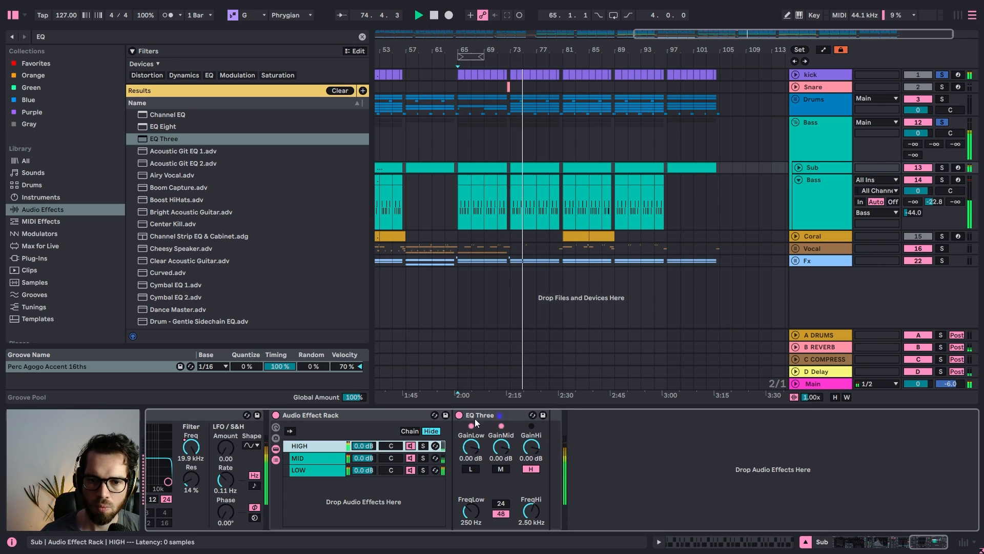
left_click(942, 122)
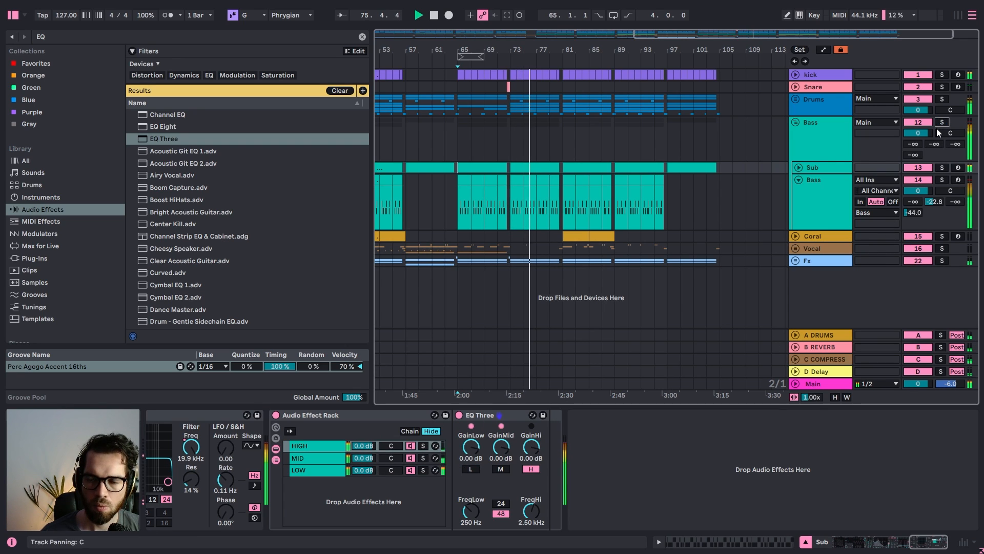
left_click(460, 127)
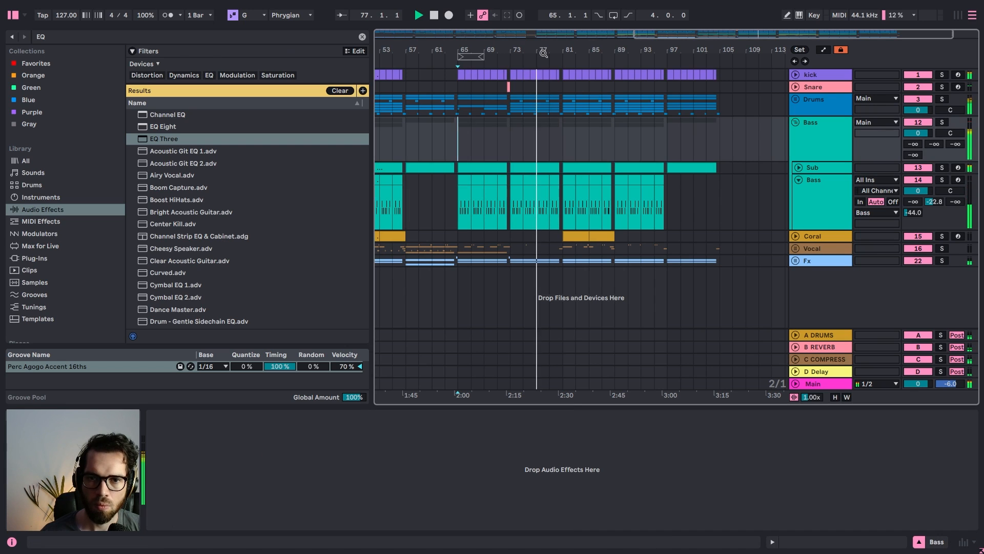
left_click_drag(459, 49, 459, 32)
left_click(831, 106)
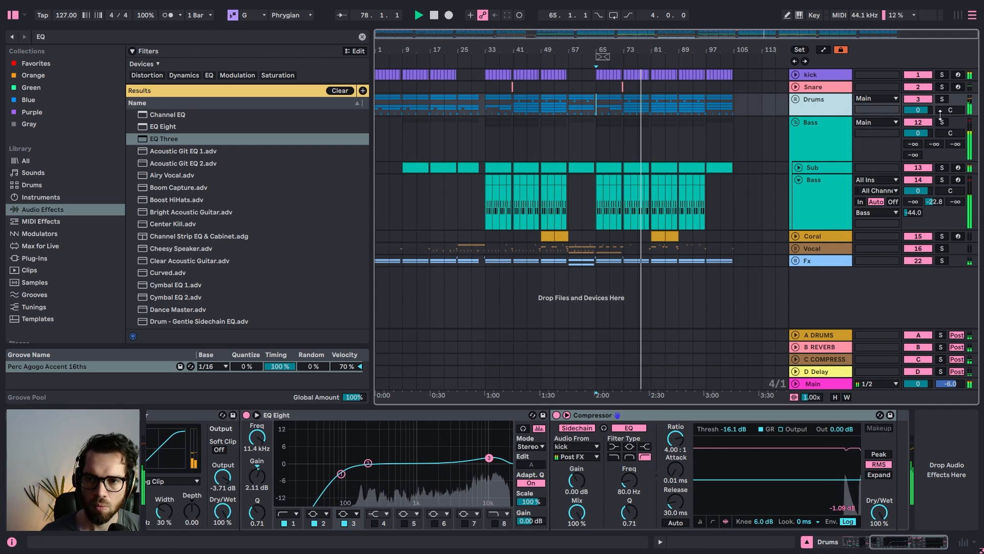
left_click_drag(931, 110, 908, 137)
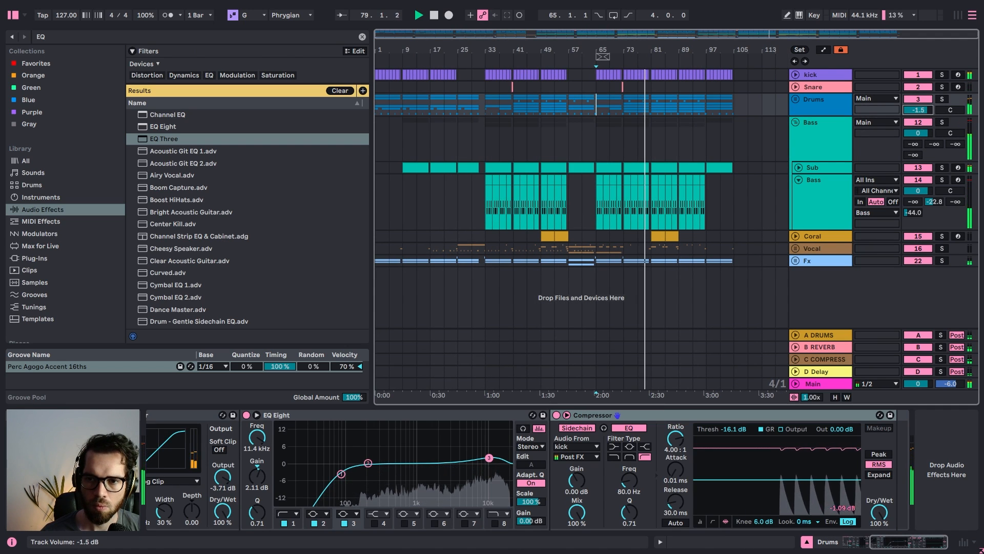
Play the arrangement from bar 29 and listen through the bass entry at bar 33
left_click(470, 111)
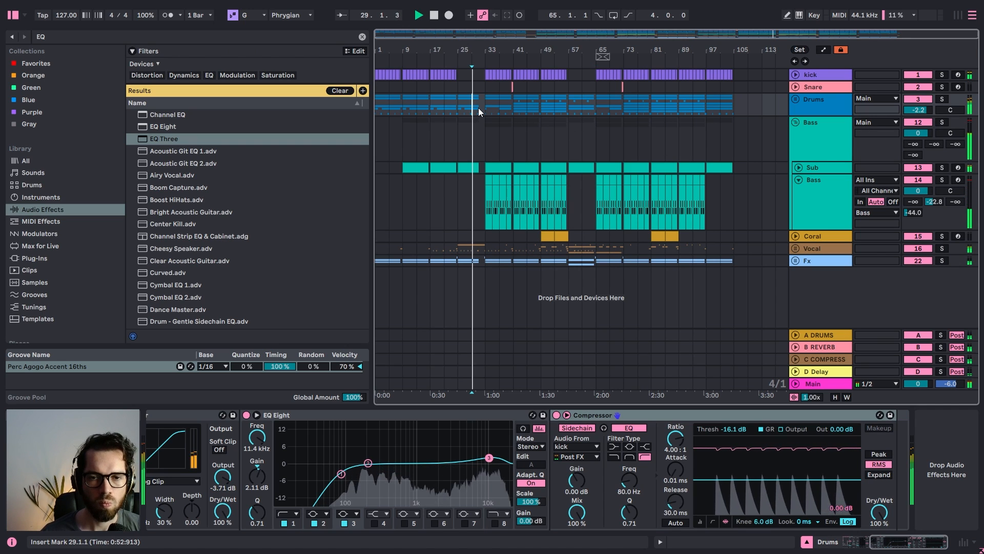
key("XF86AudioRaiseVolume")
left_click(458, 128)
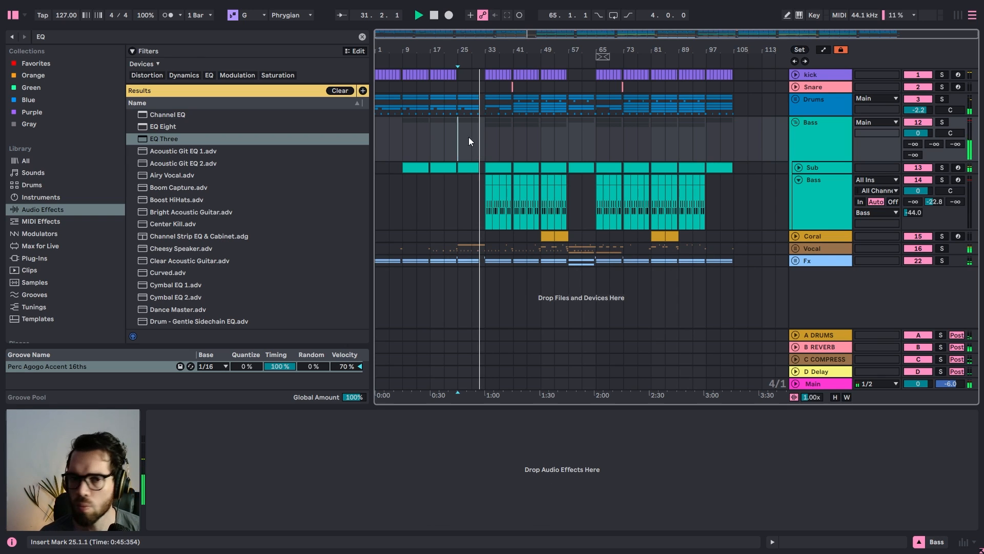
left_click(485, 130)
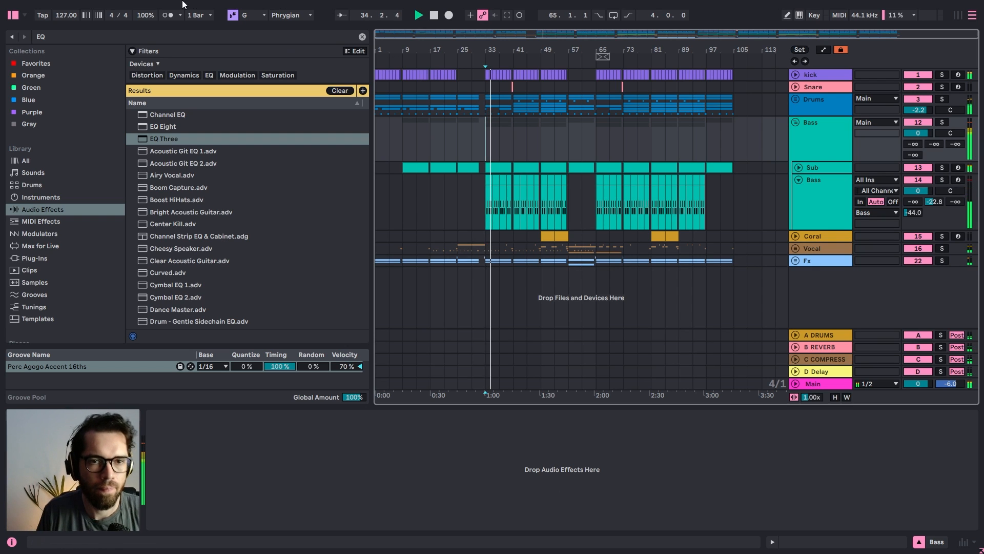
Hide the browser to widen the arrangement and place the insert marker at bar 37 while listening
left_click(12, 14)
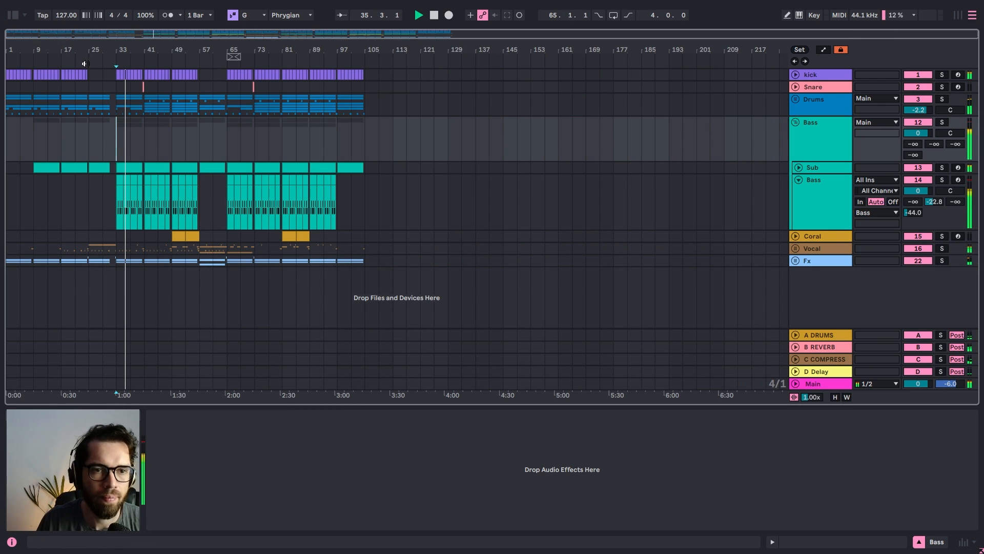
left_click_drag(104, 54, 227, 58)
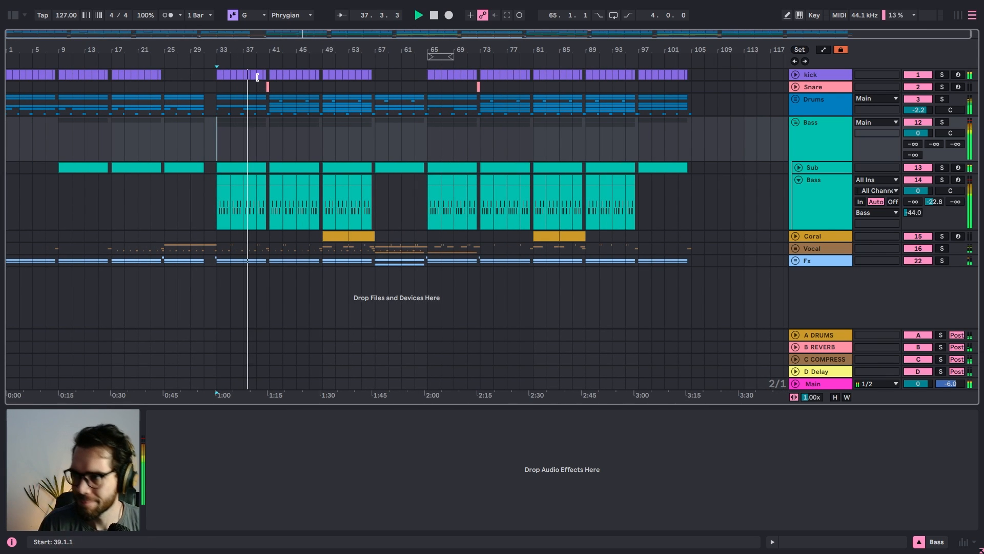
left_click(243, 135)
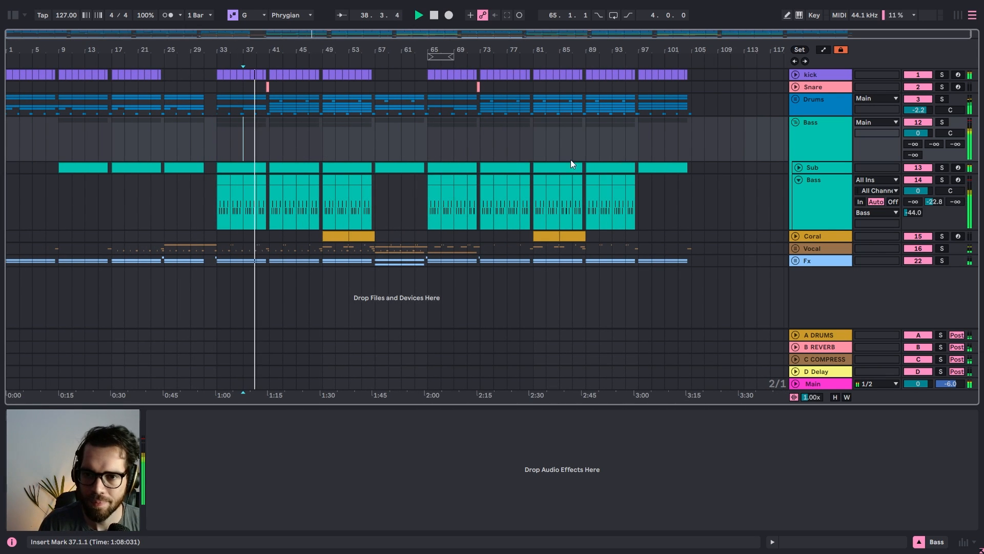
Fold the inner Bass track, show the Sub track's devices and toggle its Audio Effect Rack for comparison
left_click(829, 151)
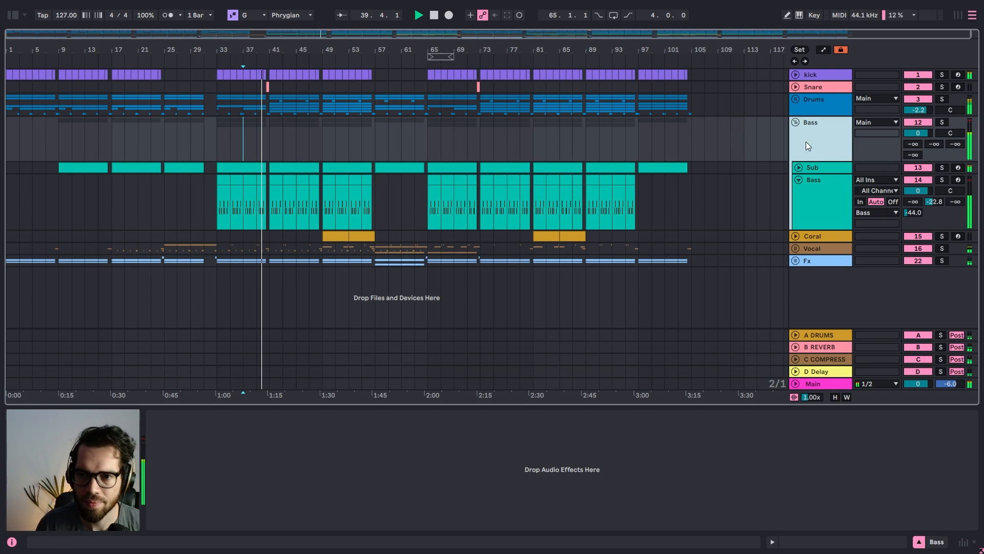
left_click(807, 167)
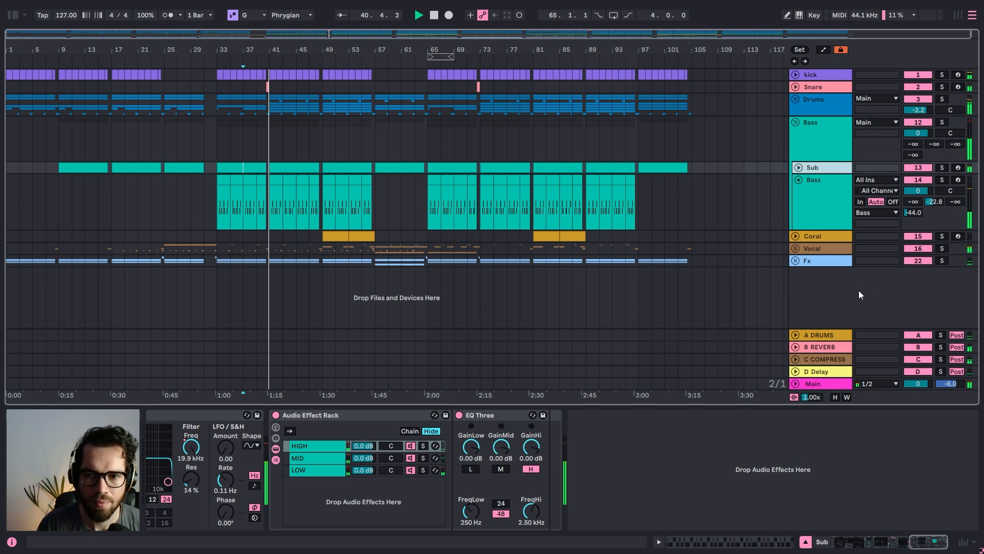
left_click(819, 186)
left_click(811, 168)
left_click(799, 179)
left_click(813, 150)
left_click(814, 168)
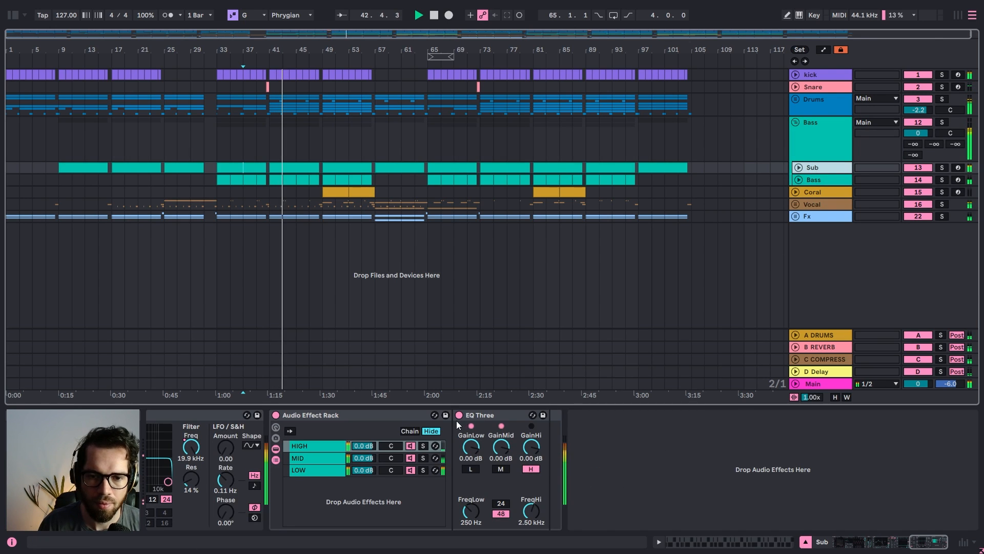
left_click(276, 417)
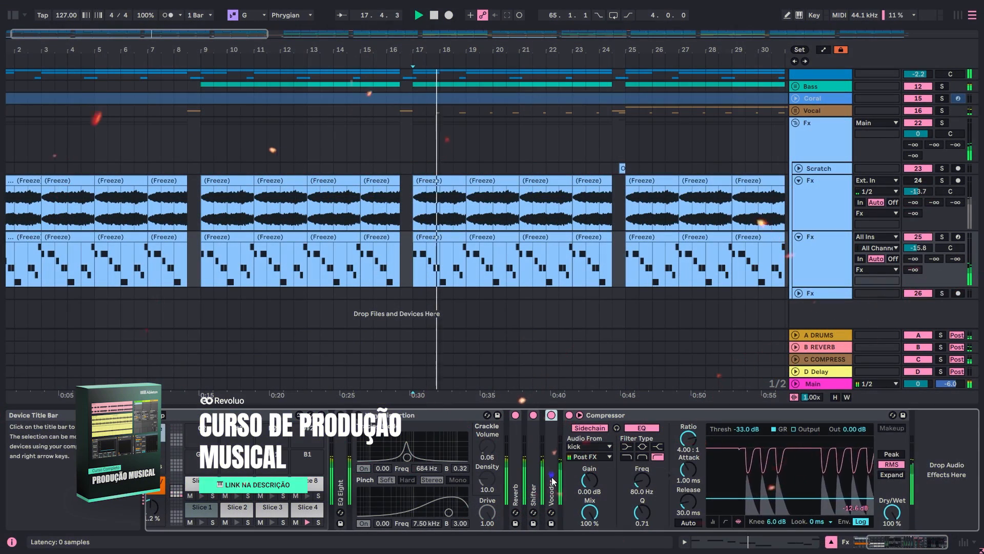
Expand the collapsed Vocoder, Shifter and Reverb in the Fx track's device chain and bring them into view
double_click(552, 477)
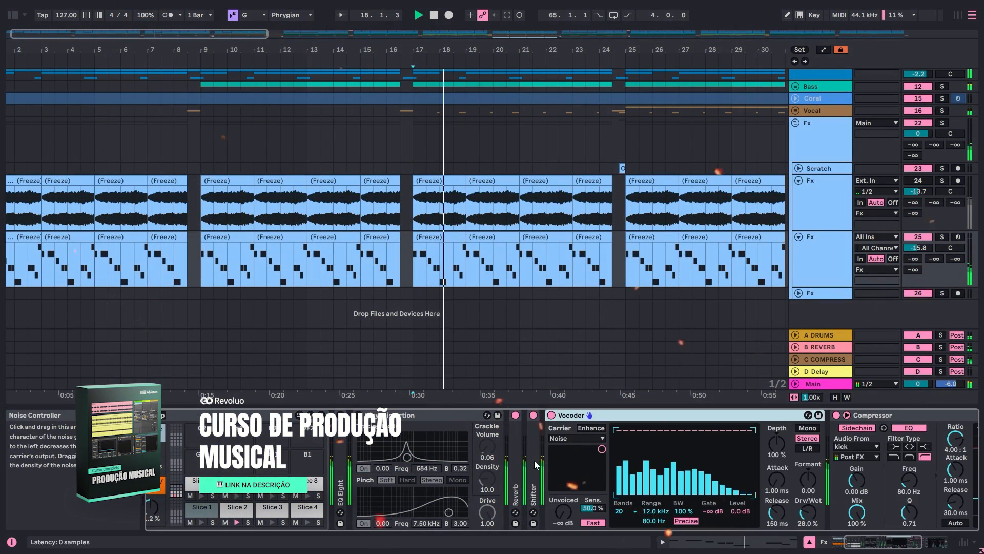
double_click(532, 458)
double_click(515, 461)
left_click_drag(874, 543, 914, 547)
Unfold the Vocal and Drums groups, and expand the first Clap track and Hat tracks 8 and 9
scroll(616, 158, "up", 3)
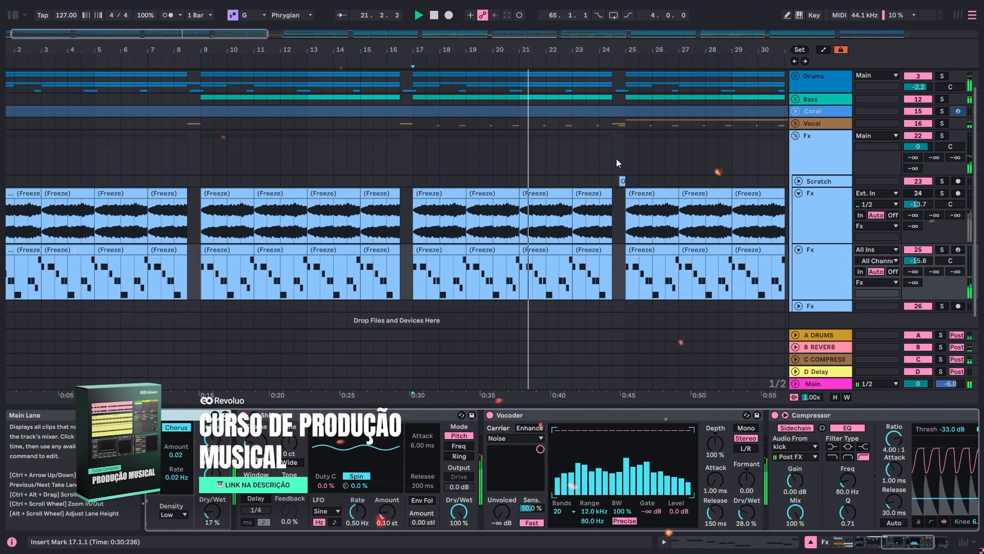
left_click(796, 147)
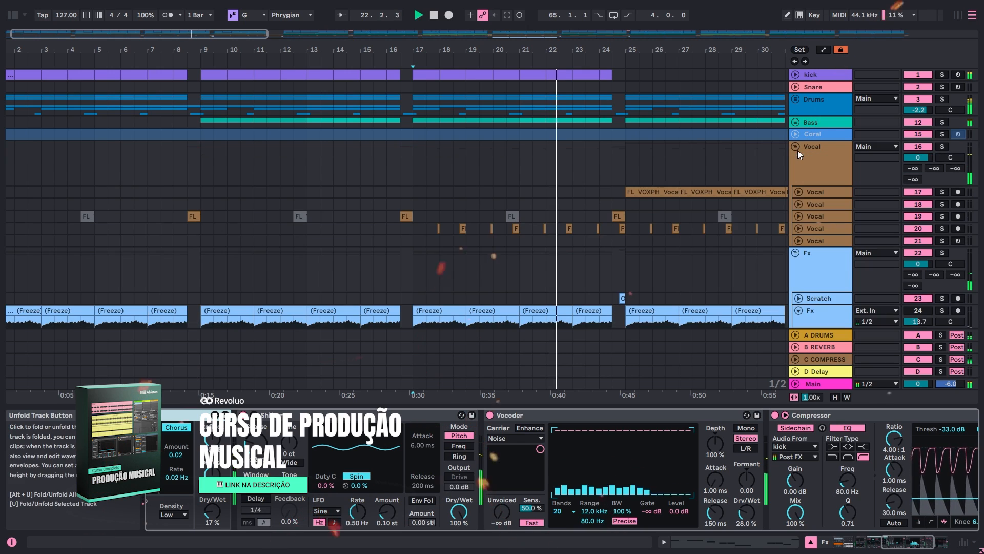
left_click(796, 100)
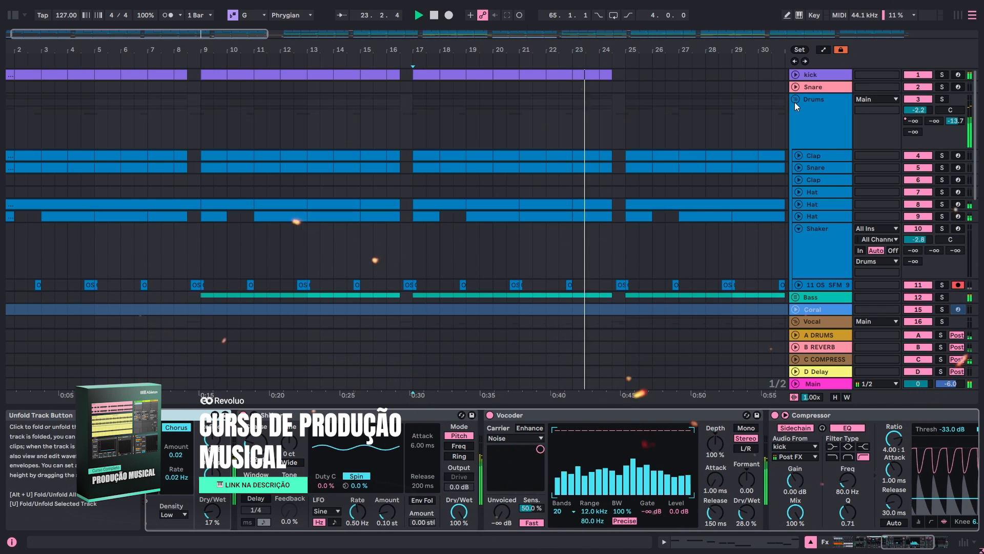
left_click(799, 155)
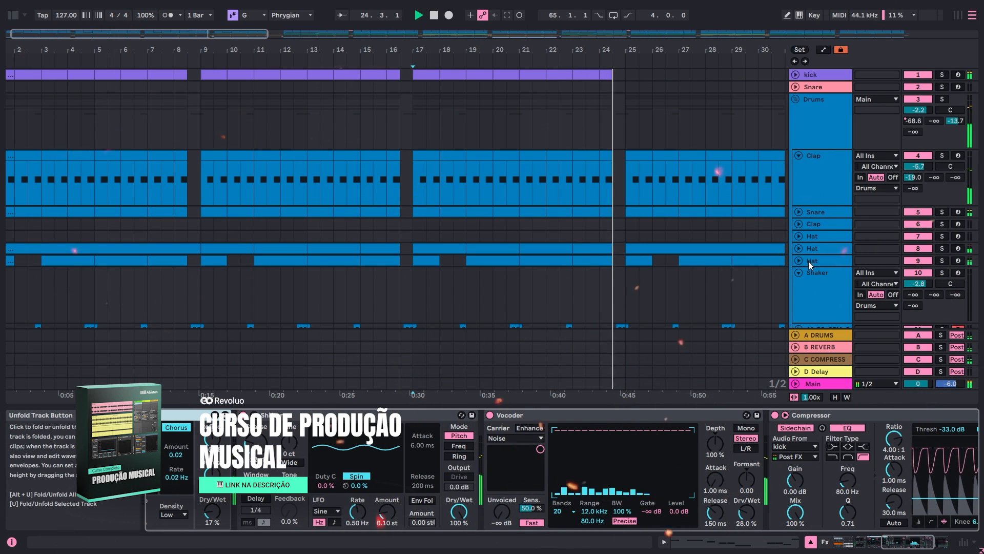
left_click(799, 257)
left_click(798, 248)
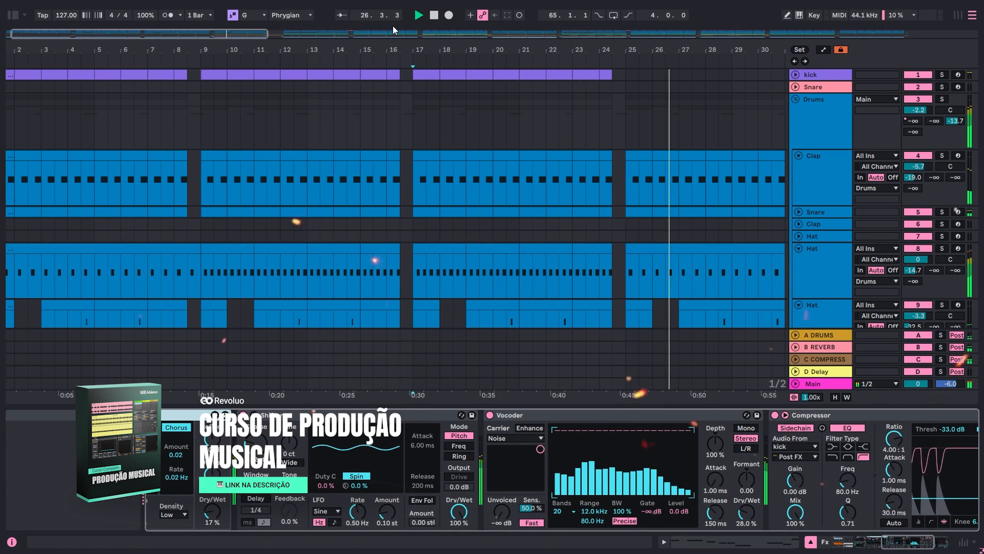
Make the arrangement follow playback and unfold Vocal tracks 17 and 18
left_click(340, 16)
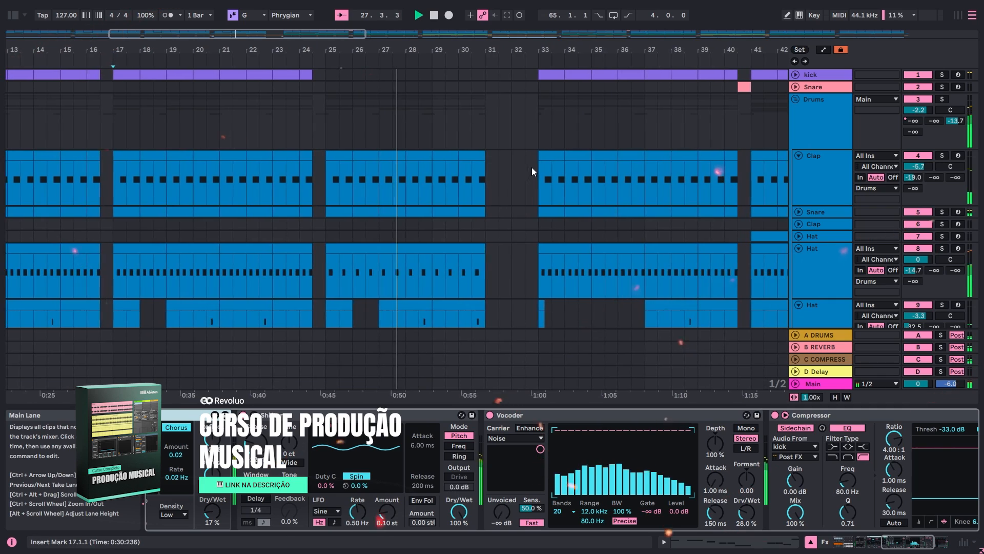
scroll(539, 165, "down", 5)
scroll(537, 162, "down", 5)
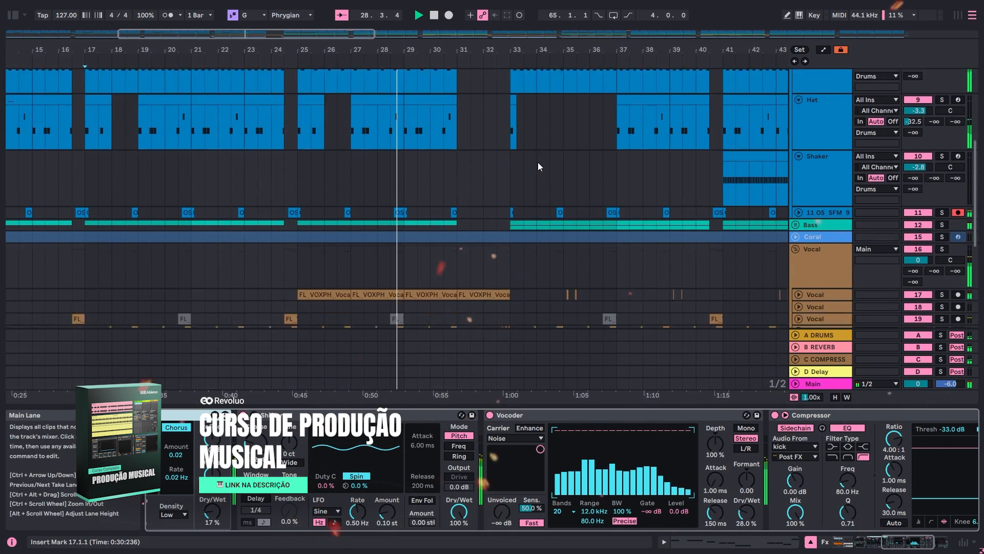
left_click(799, 230)
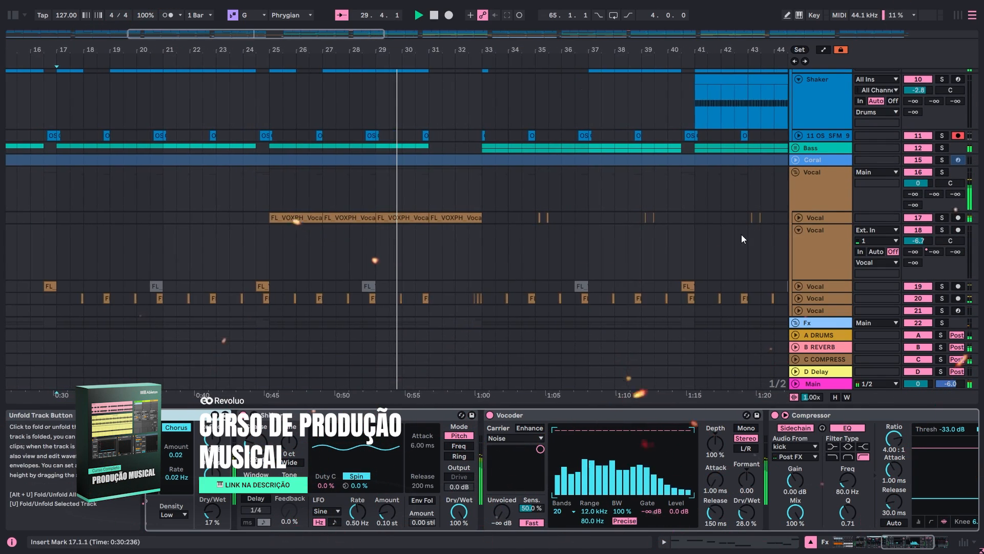
left_click(799, 218)
scroll(620, 238, "up", 10)
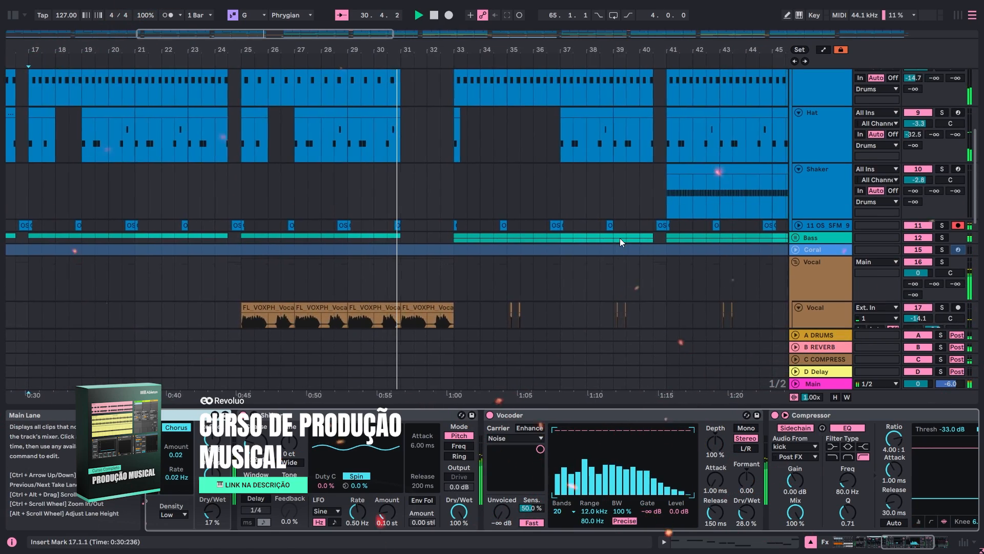
scroll(623, 220, "down", 10)
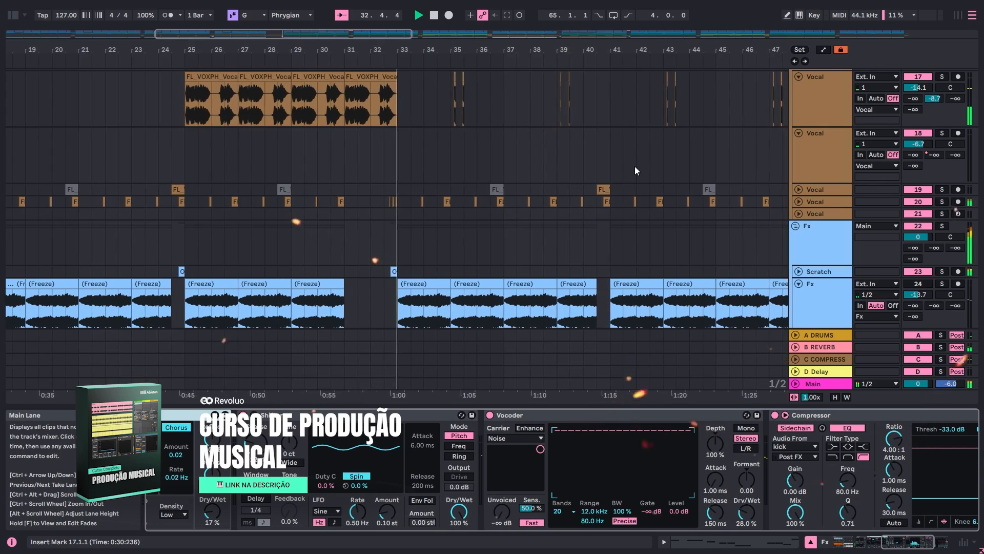
scroll(635, 169, "up", 7)
scroll(640, 175, "up", 8)
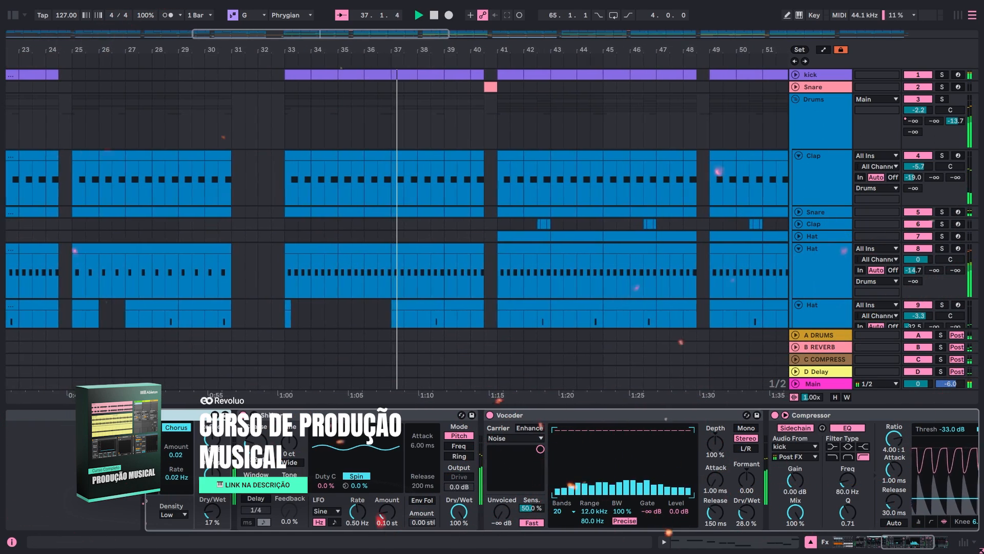
Review the device chains of the Main, Drums and kick tracks during playback
left_click(816, 385)
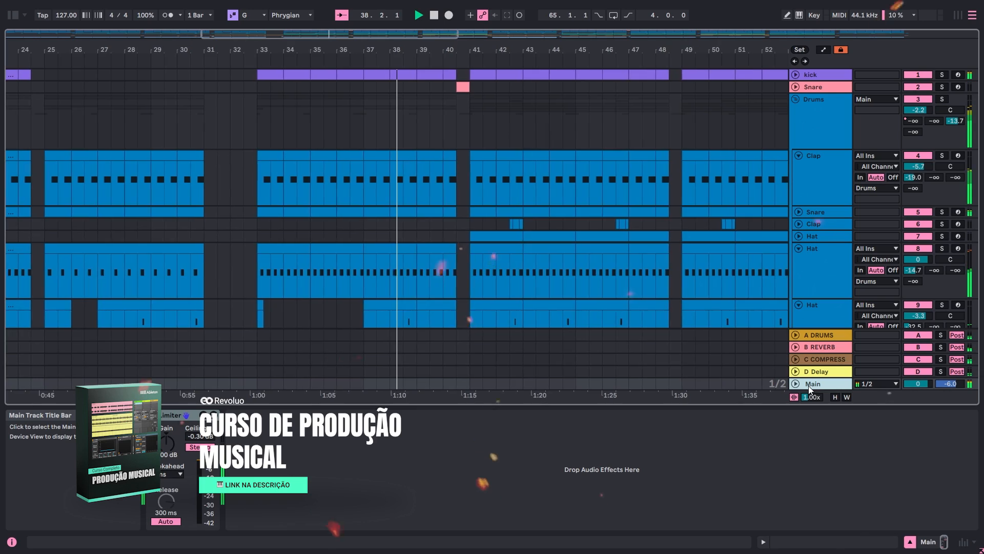
left_click(823, 108)
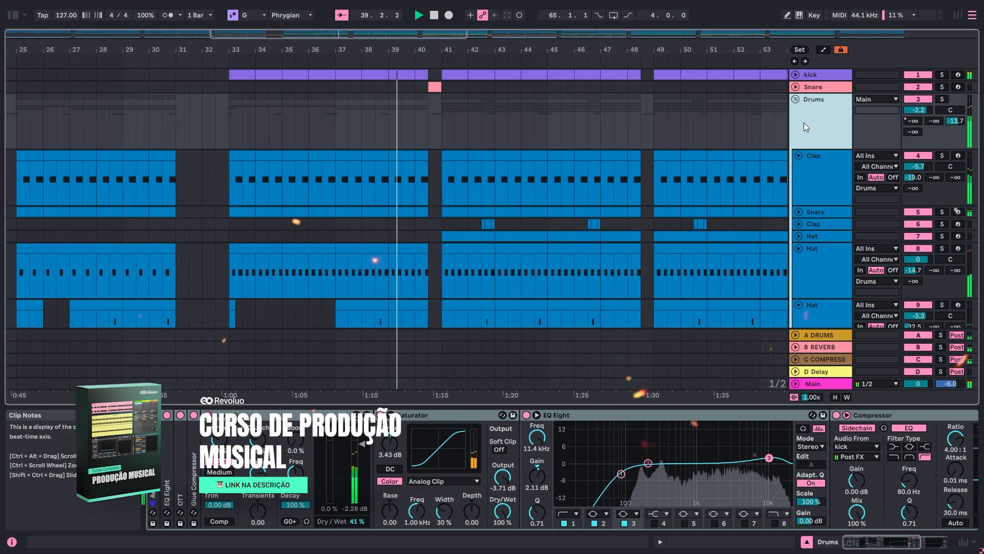
left_click(820, 74)
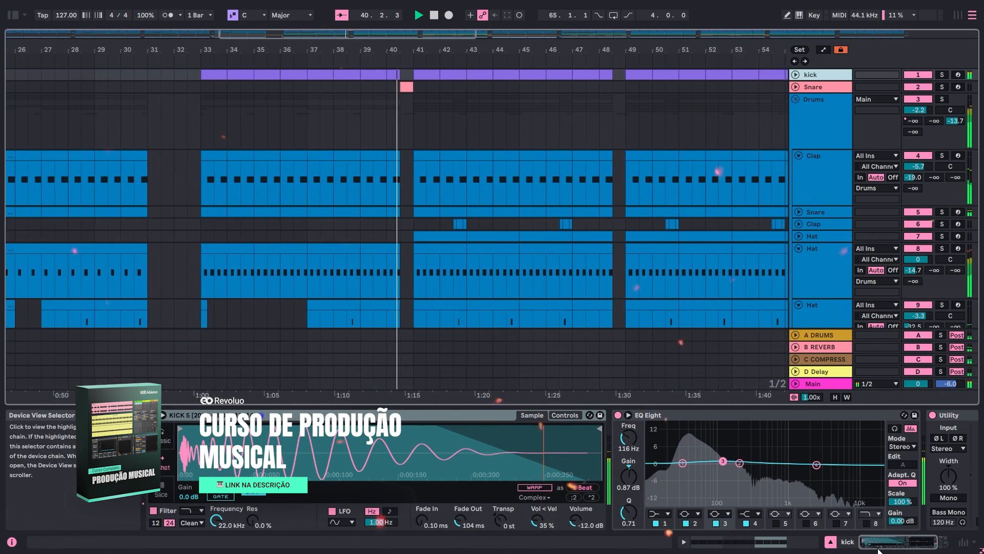
left_click_drag(883, 544, 926, 545)
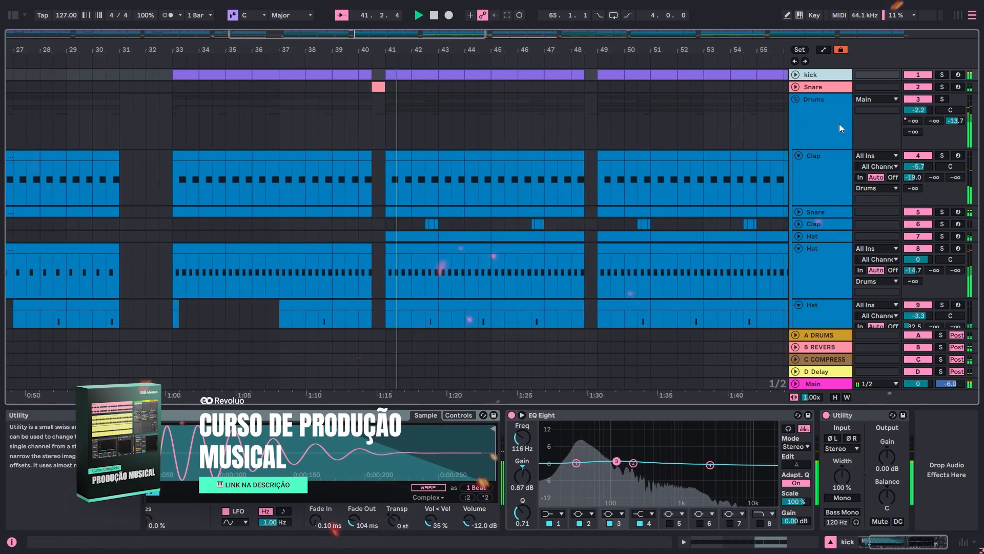
Show the Shaker track's device chain through to its EQ Eight and Utility
scroll(677, 137, "down", 4)
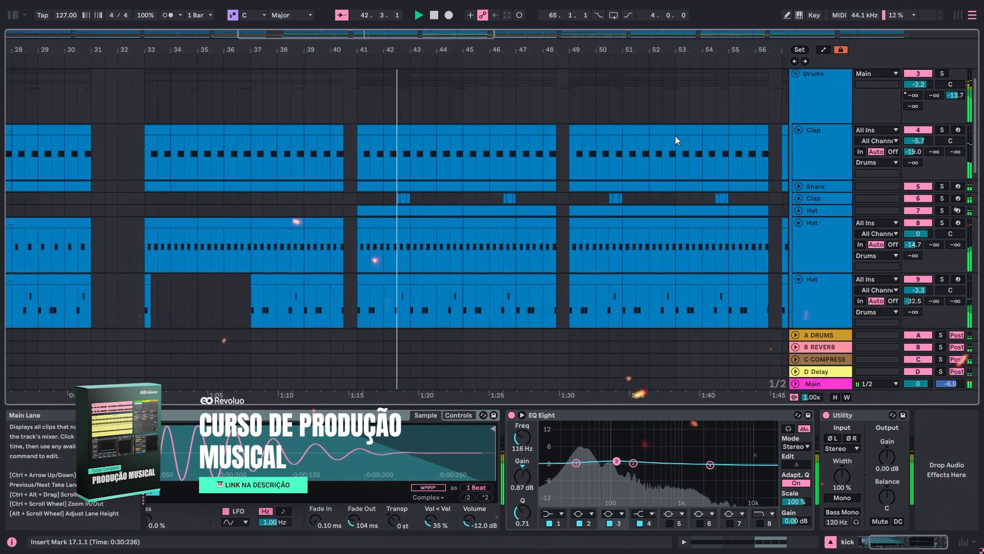
scroll(764, 167, "down", 2)
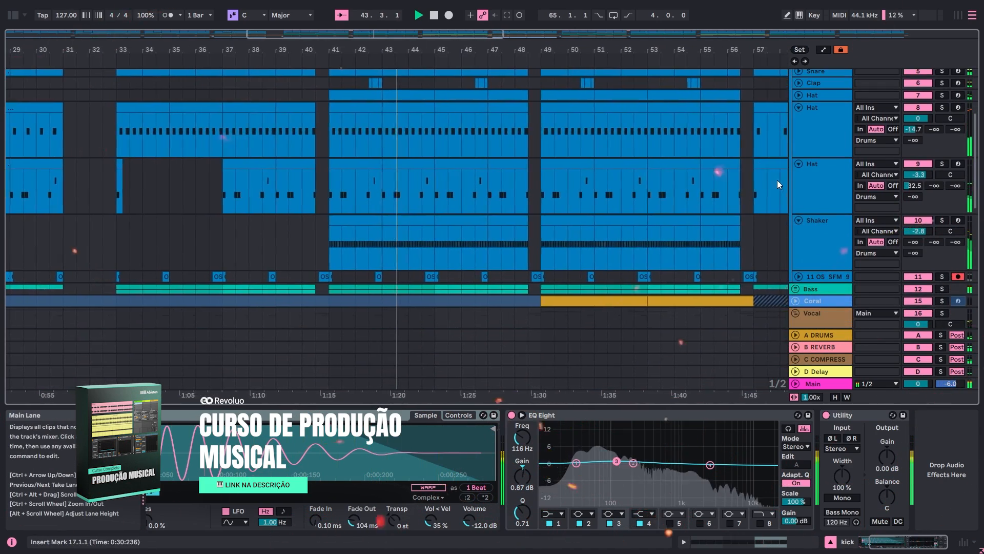
left_click(820, 231)
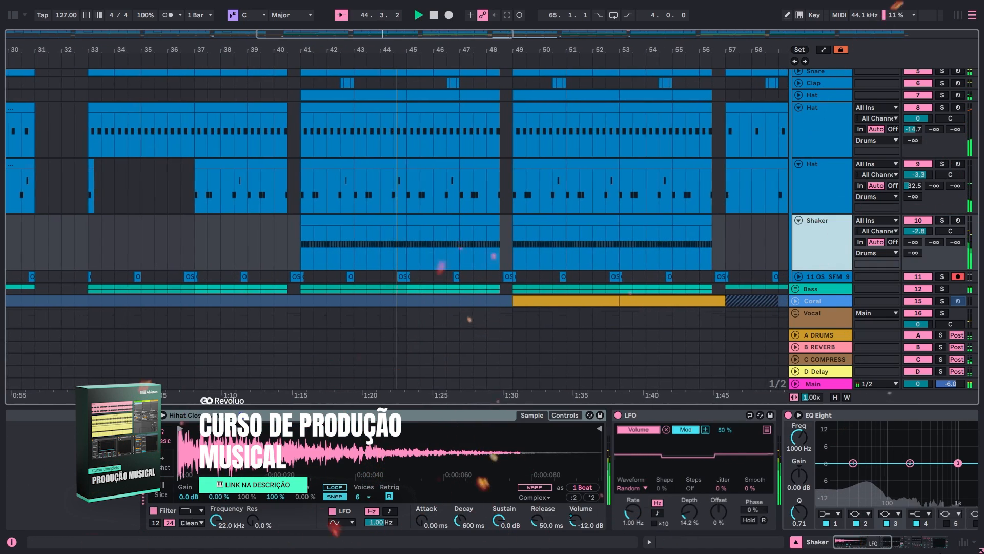
left_click(886, 544)
left_click_drag(883, 541, 885, 542)
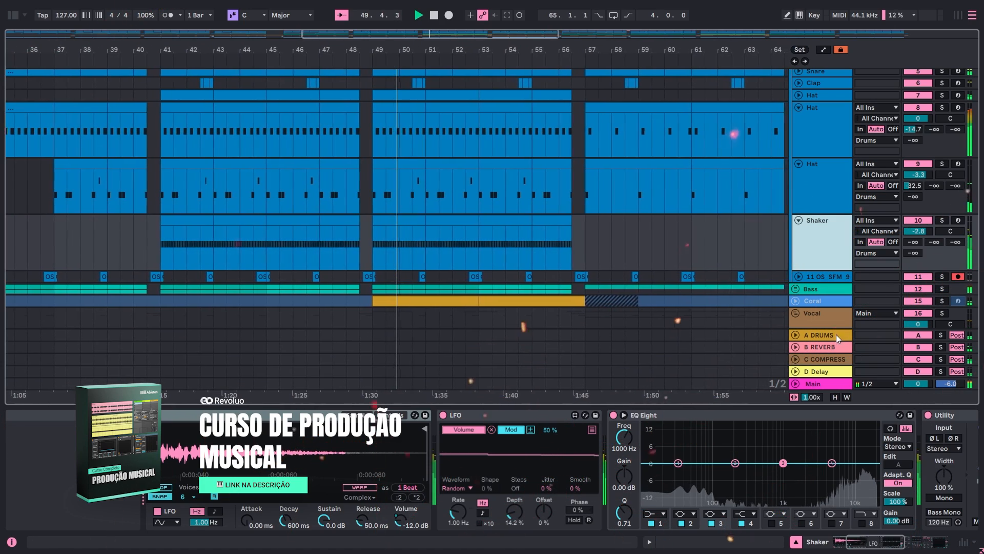
Check the drum, vocal and Fx tracks during playback and unfold Fx track 26
scroll(703, 242, "up", 3)
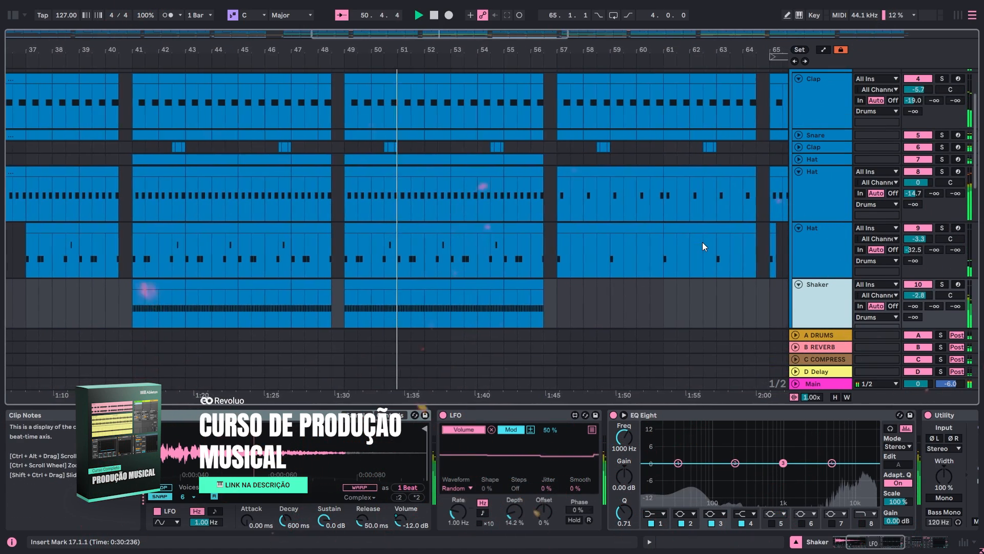
scroll(703, 242, "up", 1)
scroll(702, 242, "up", 4)
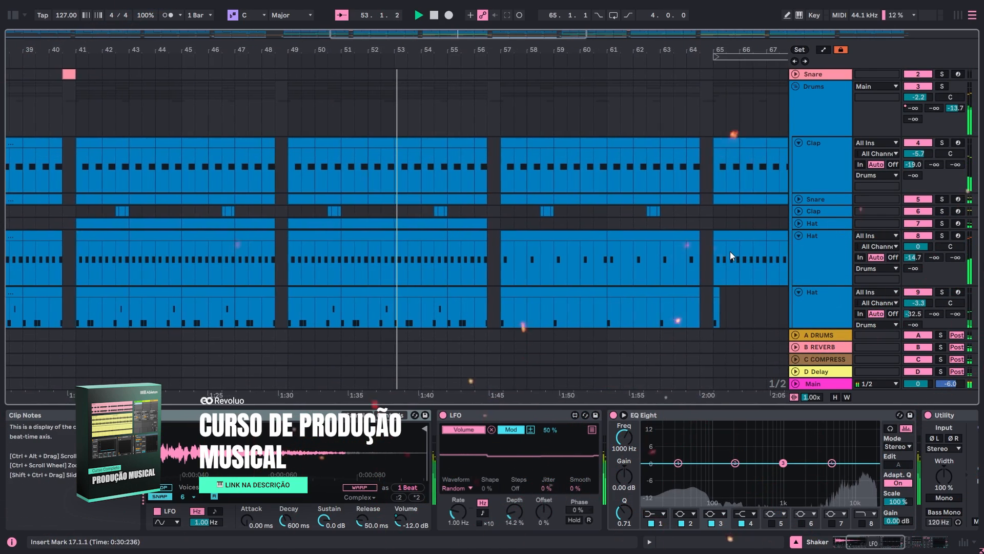
scroll(730, 251, "up", 1)
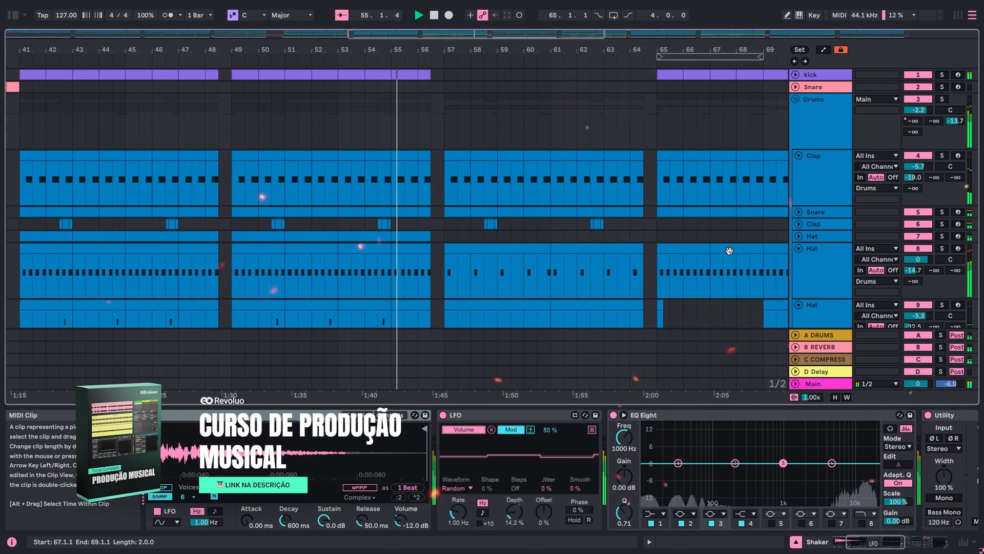
scroll(751, 220, "down", 5)
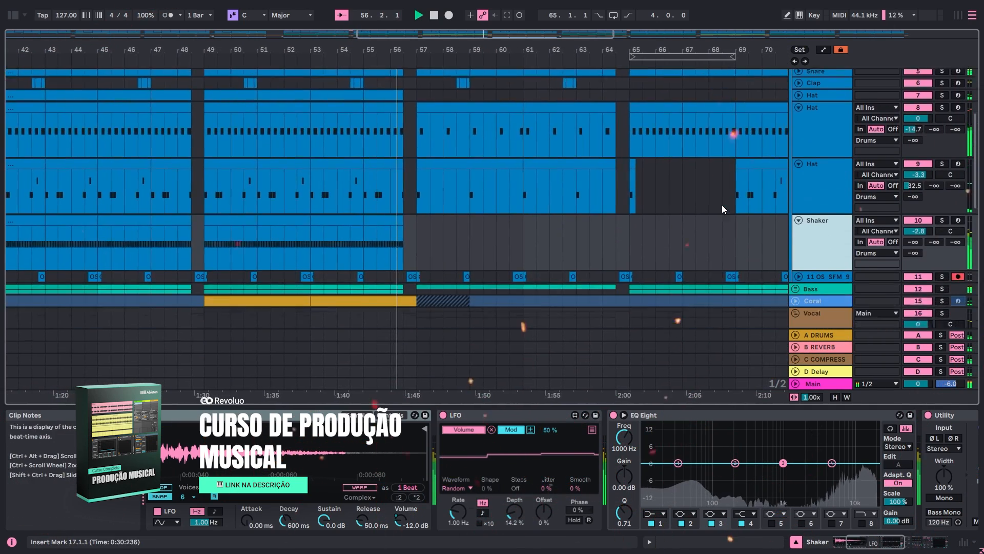
scroll(732, 223, "down", 5)
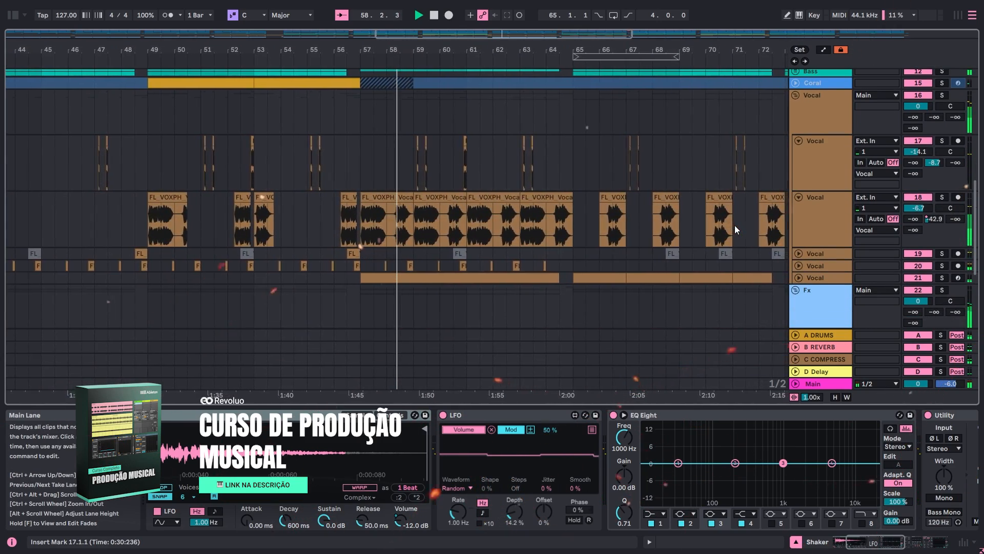
scroll(756, 243, "down", 5)
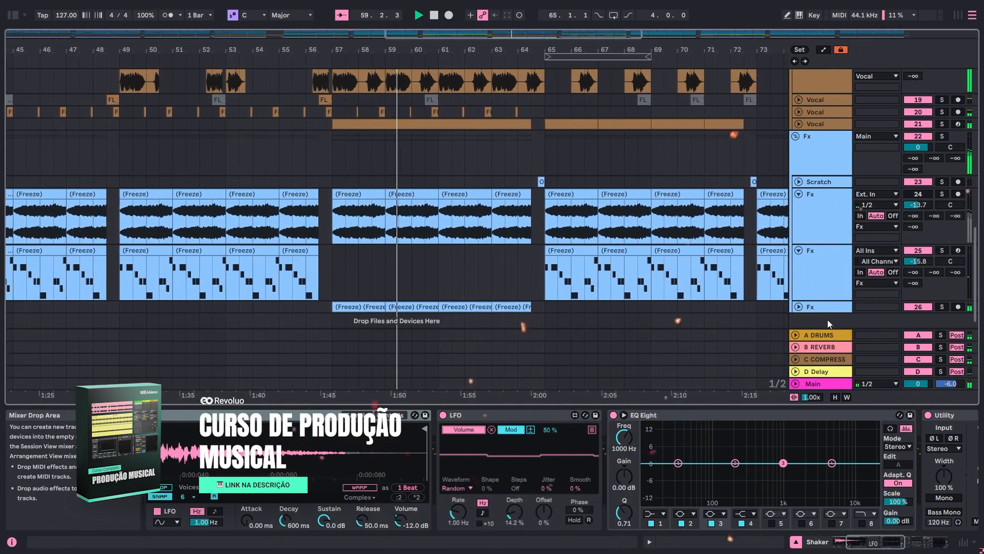
left_click(800, 308)
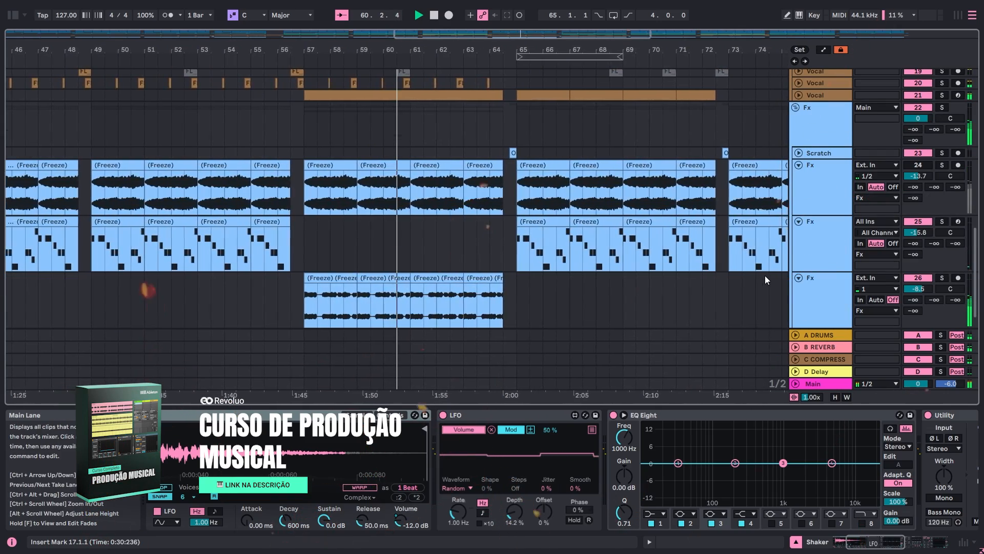
Unfold Vocal track 21 and check the Vocal group's clips during playback
scroll(567, 288, "up", 4)
scroll(567, 288, "up", 3)
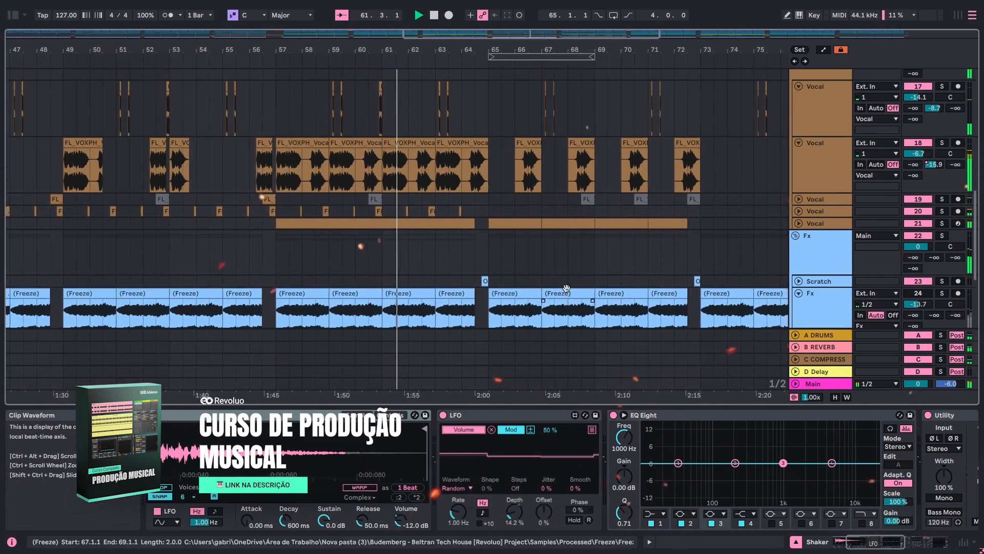
left_click(797, 262)
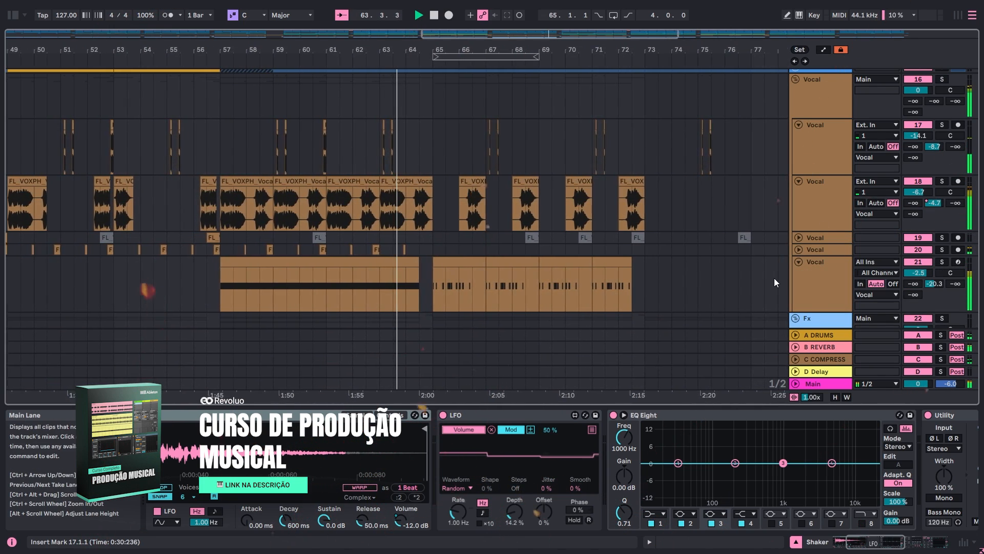
scroll(734, 273, "up", 3)
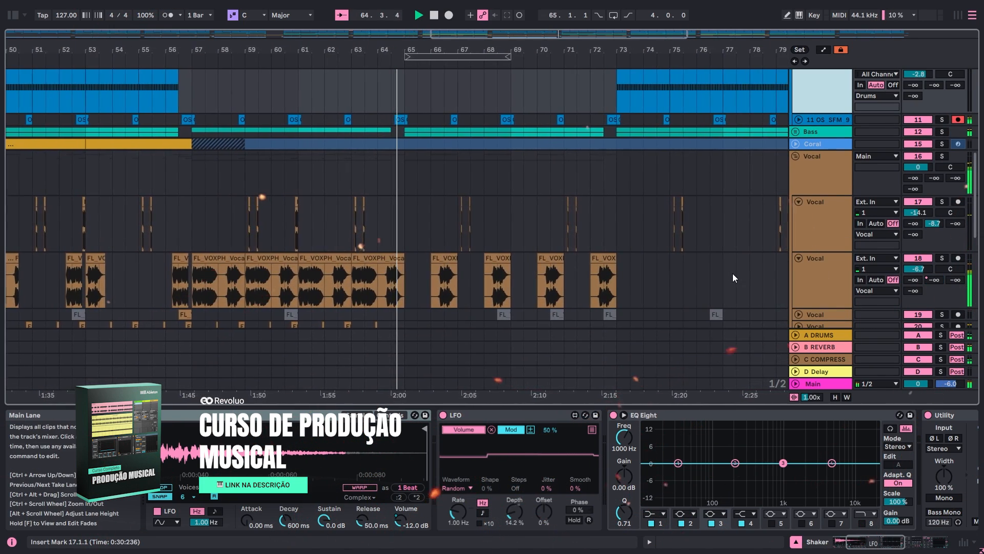
scroll(733, 273, "down", 3)
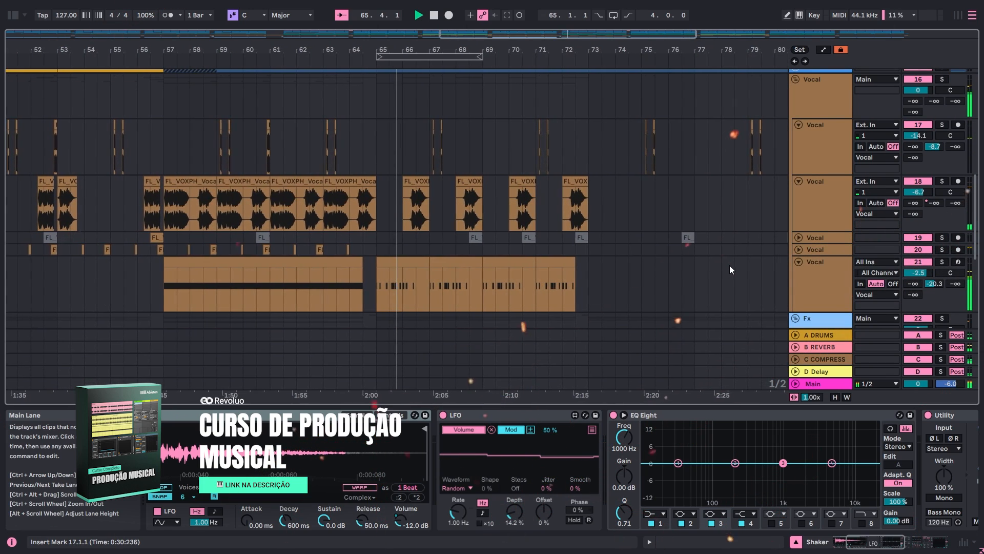
Fold the Drums and Vocal groups in the arrangement during playback
scroll(729, 264, "down", 1)
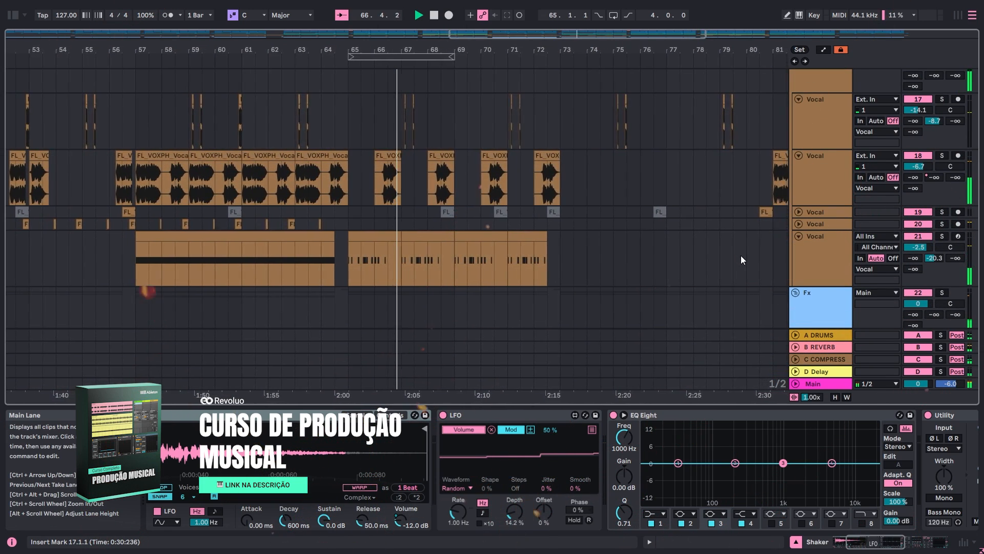
scroll(743, 259, "up", 1)
scroll(745, 259, "up", 4)
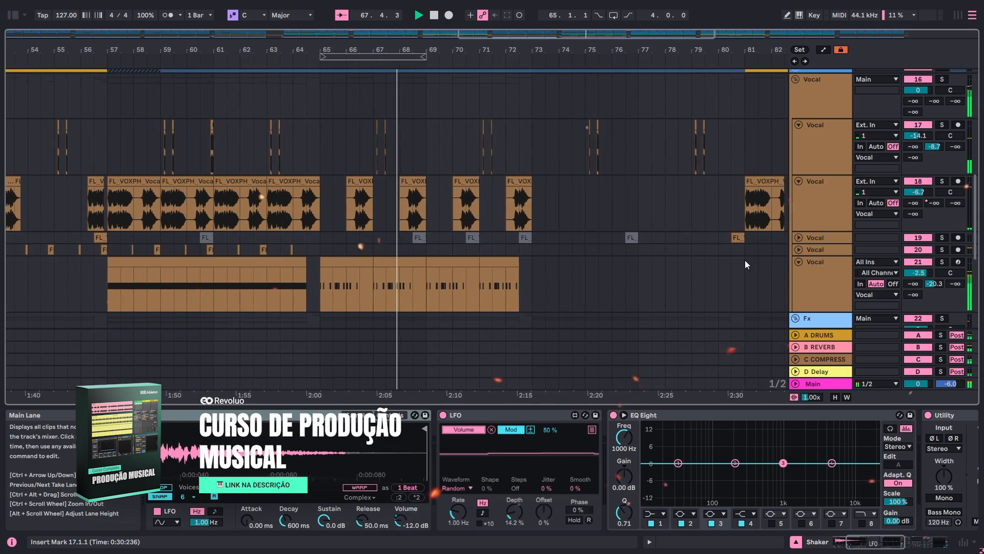
scroll(748, 262, "up", 15)
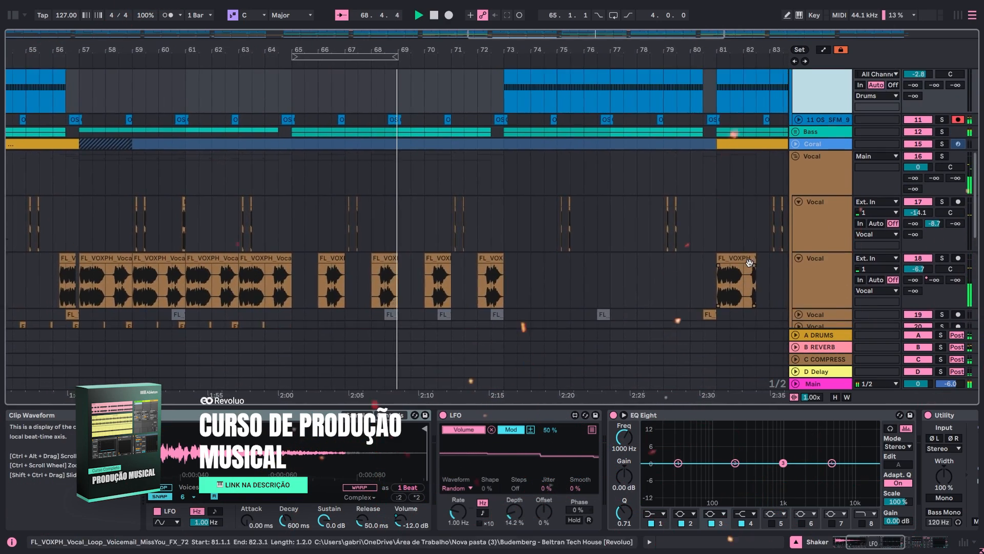
scroll(755, 262, "up", 7)
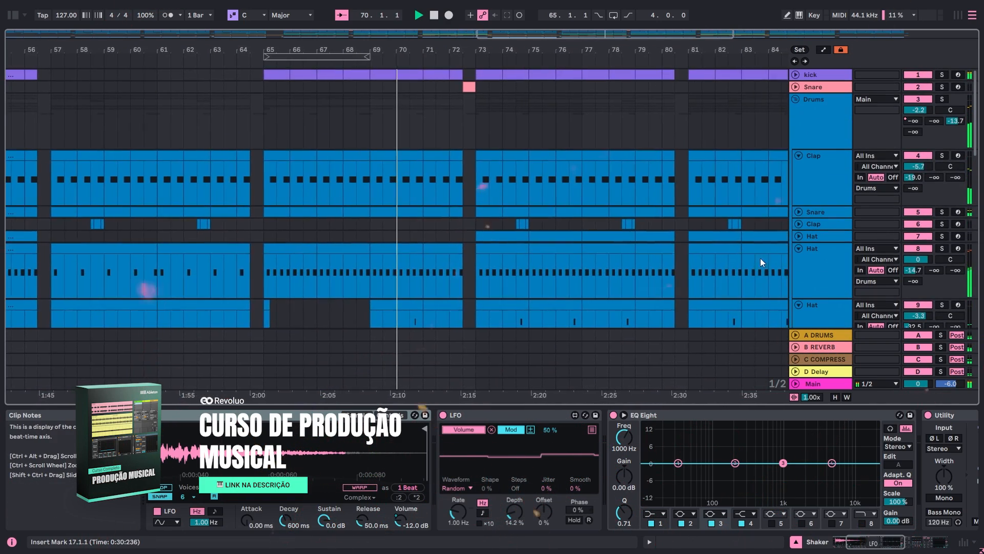
left_click(796, 100)
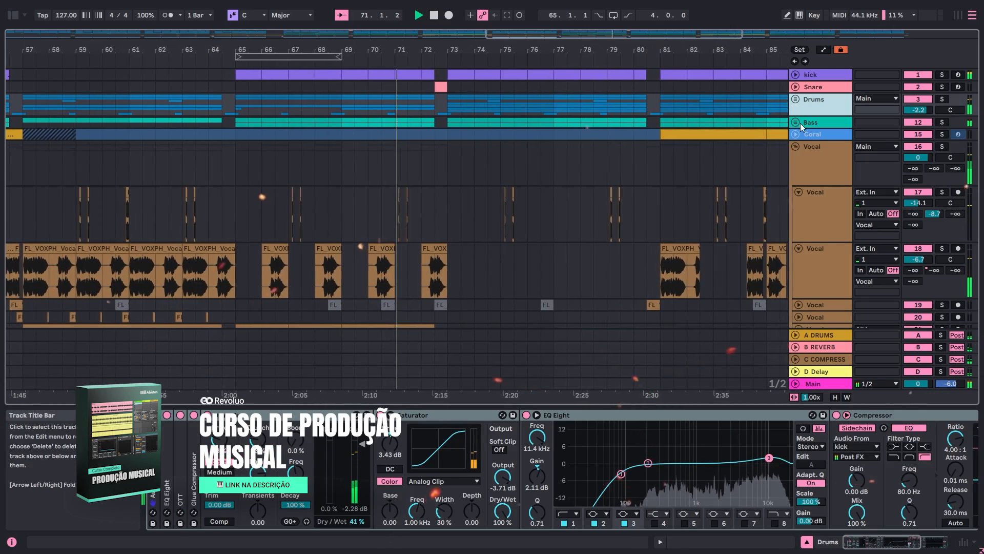
left_click(797, 146)
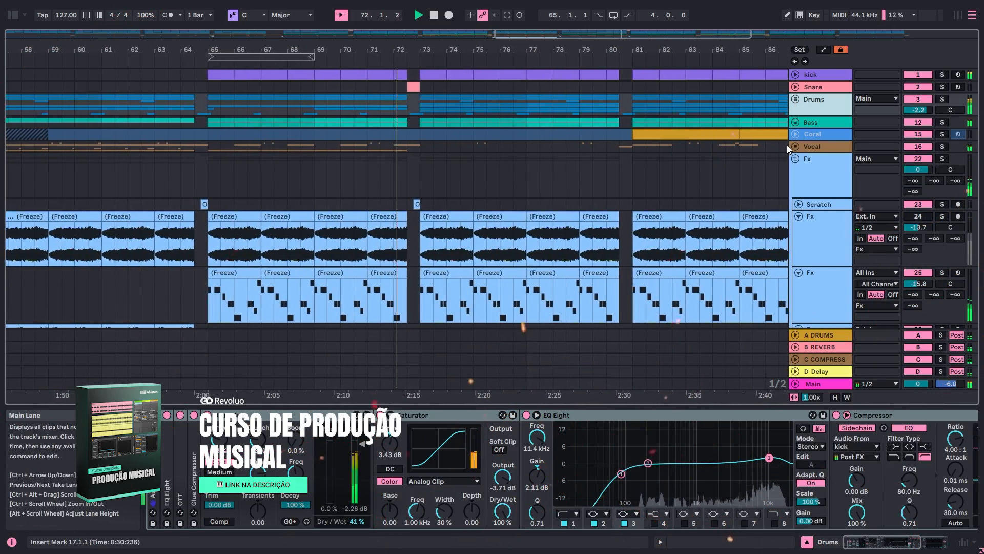
Unfold the Coral track and fold Fx tracks 24, 25 and 26
left_click(798, 135)
left_click(795, 136)
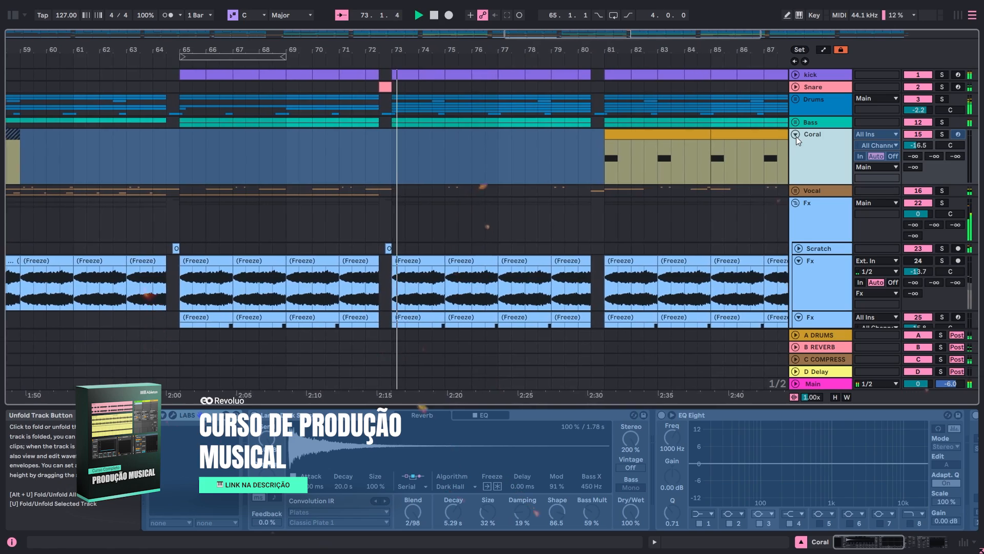
scroll(513, 143, "down", 2)
scroll(509, 139, "down", 2)
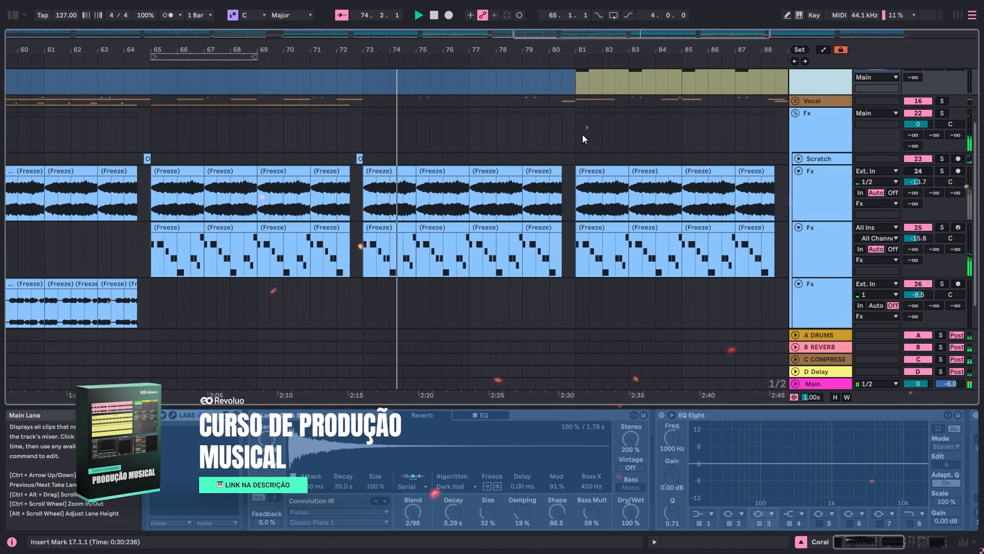
left_click(800, 169)
left_click(801, 184)
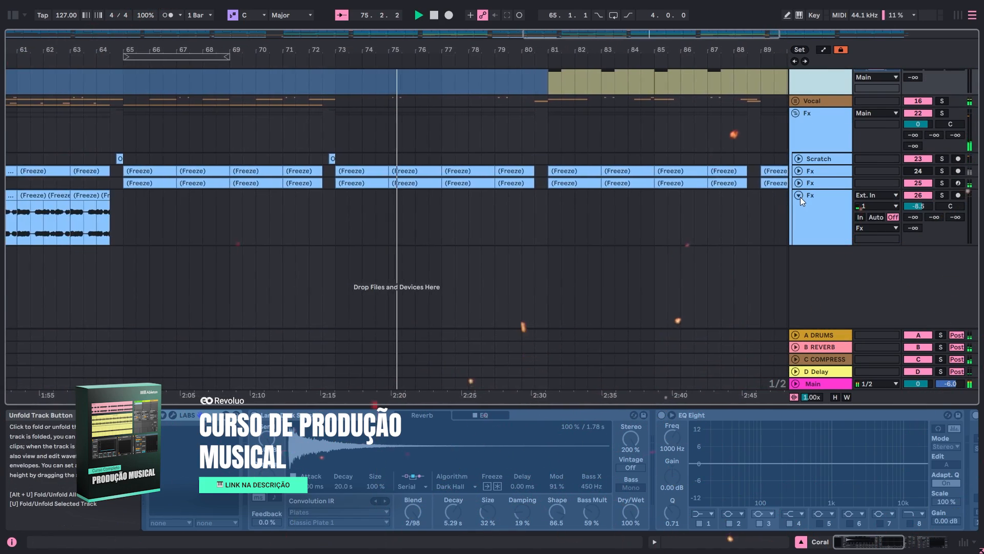
left_click(801, 196)
Unfold the Bass group and show Oscillator 2 of the Sub track's Wavetable
scroll(718, 169, "up", 5)
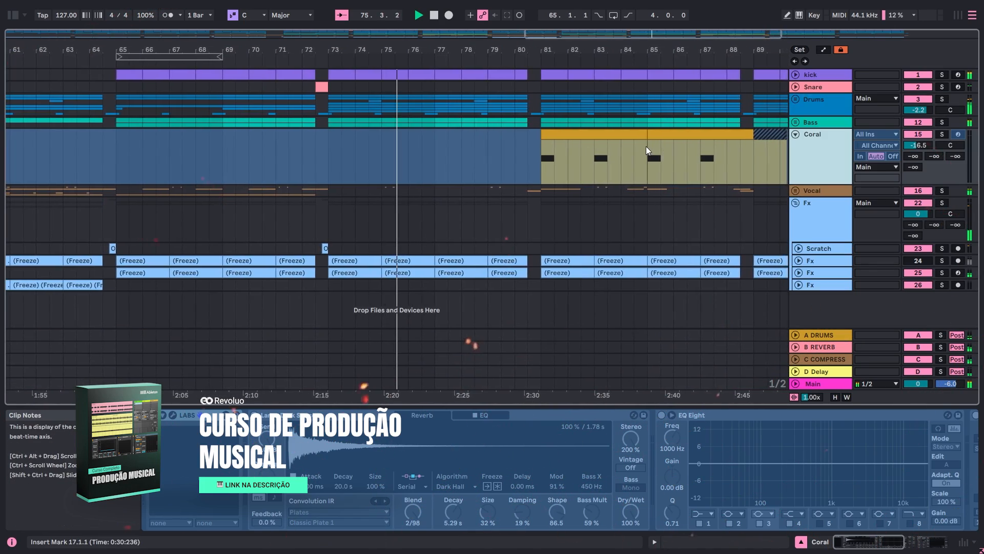
left_click(795, 122)
left_click(817, 167)
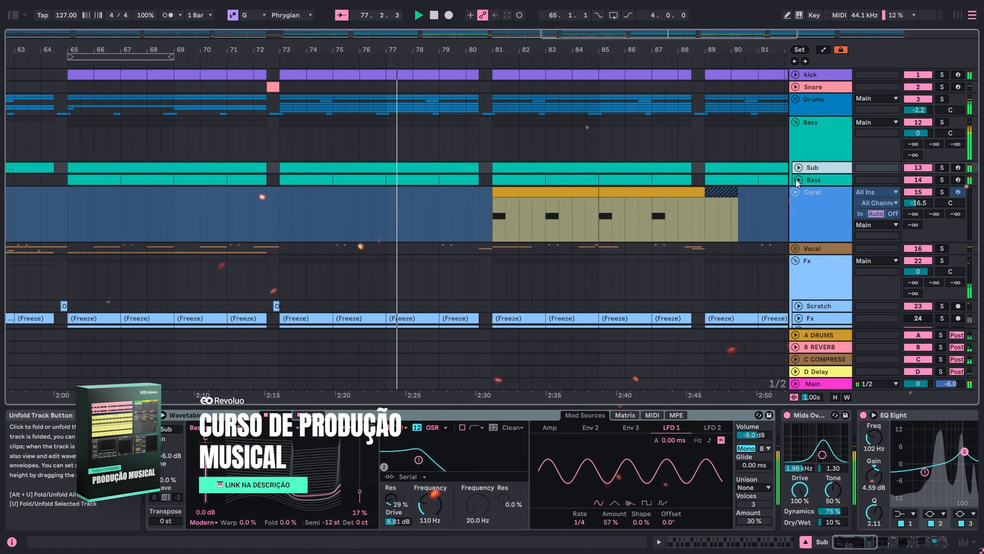
left_click(311, 414)
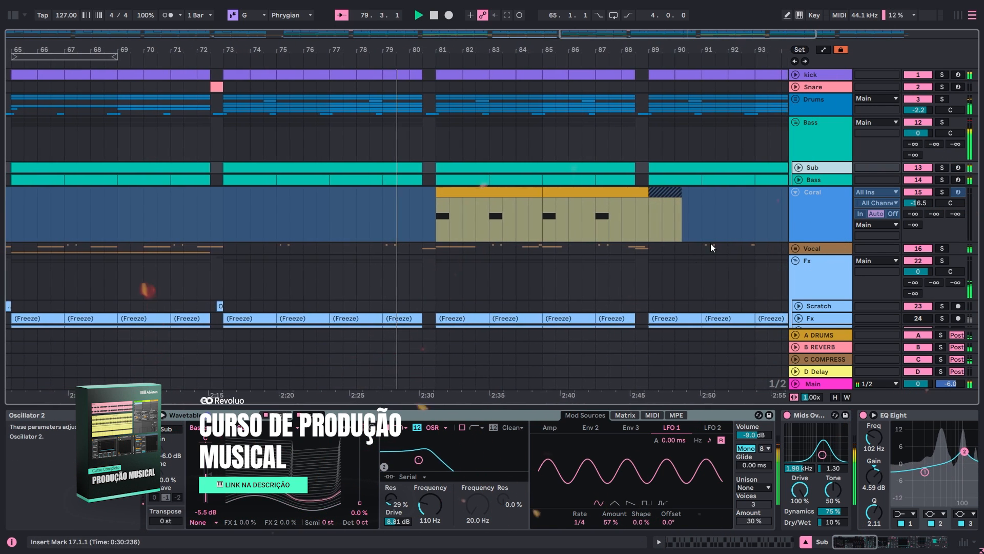
Show the Bass track's device chain and unfold the track to view its MIDI clips
left_click(818, 179)
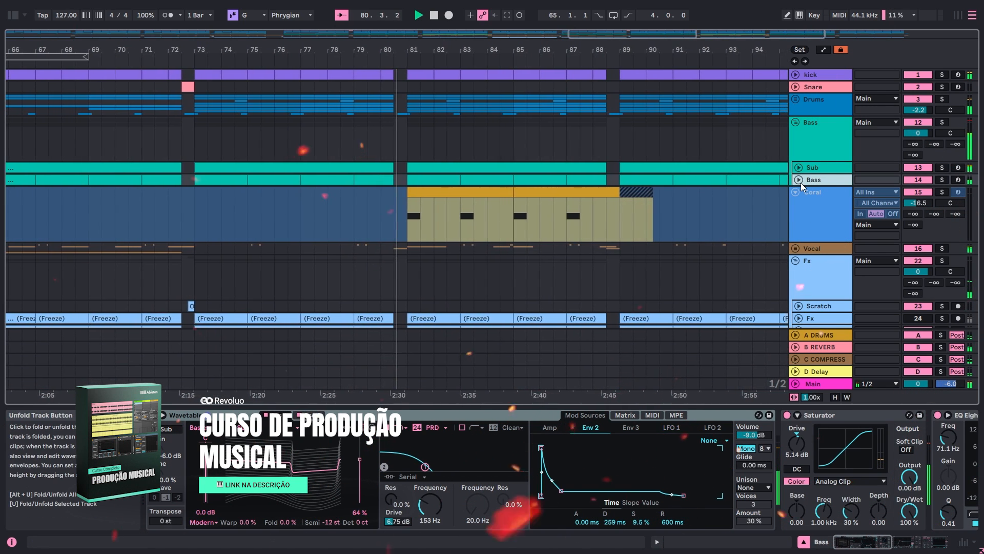
left_click(797, 179)
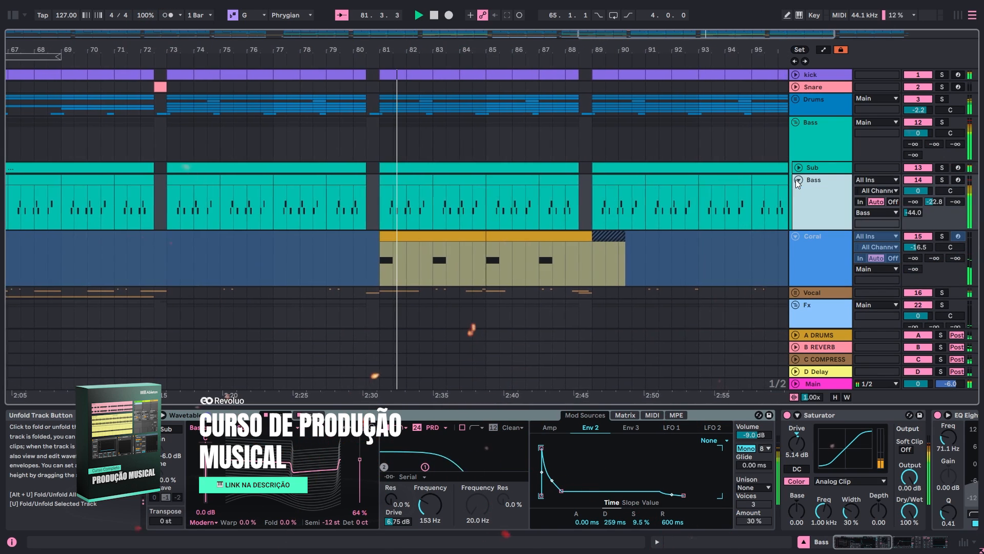